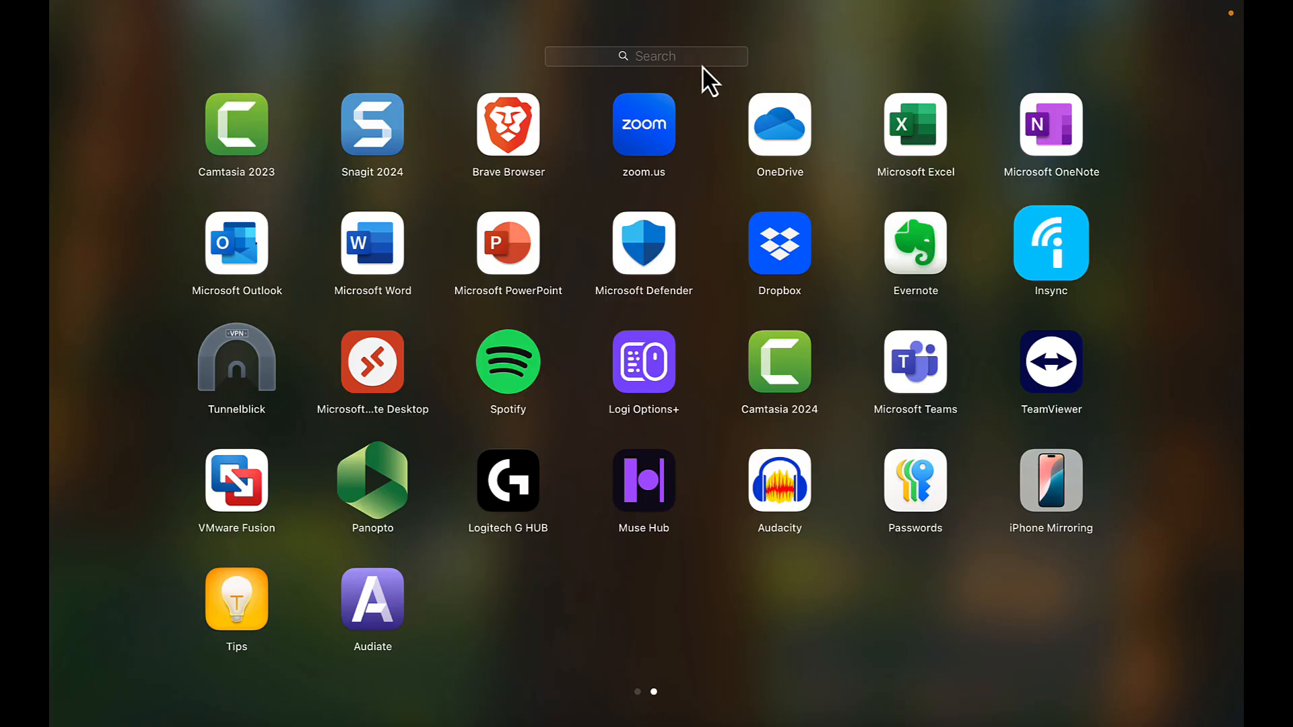
# - Search the installed applications for Word and launch Microsoft Word
pyautogui.write('word')
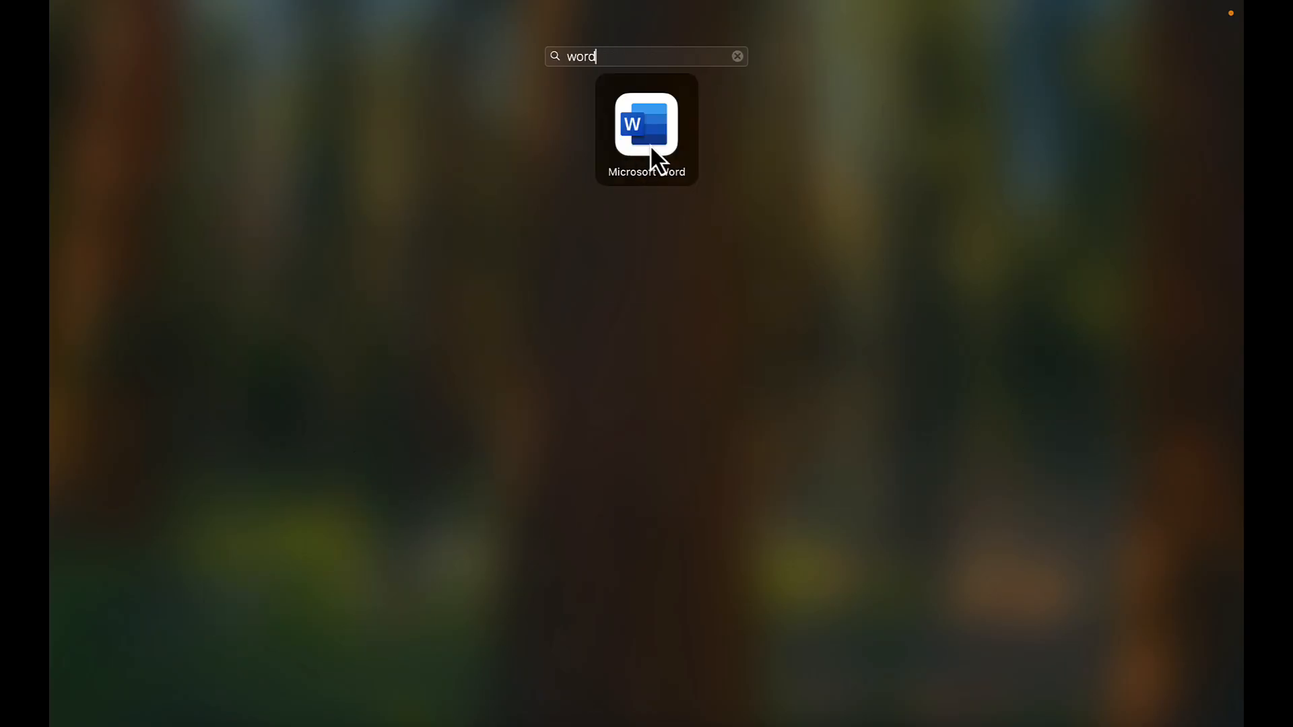
pyautogui.press('Return')
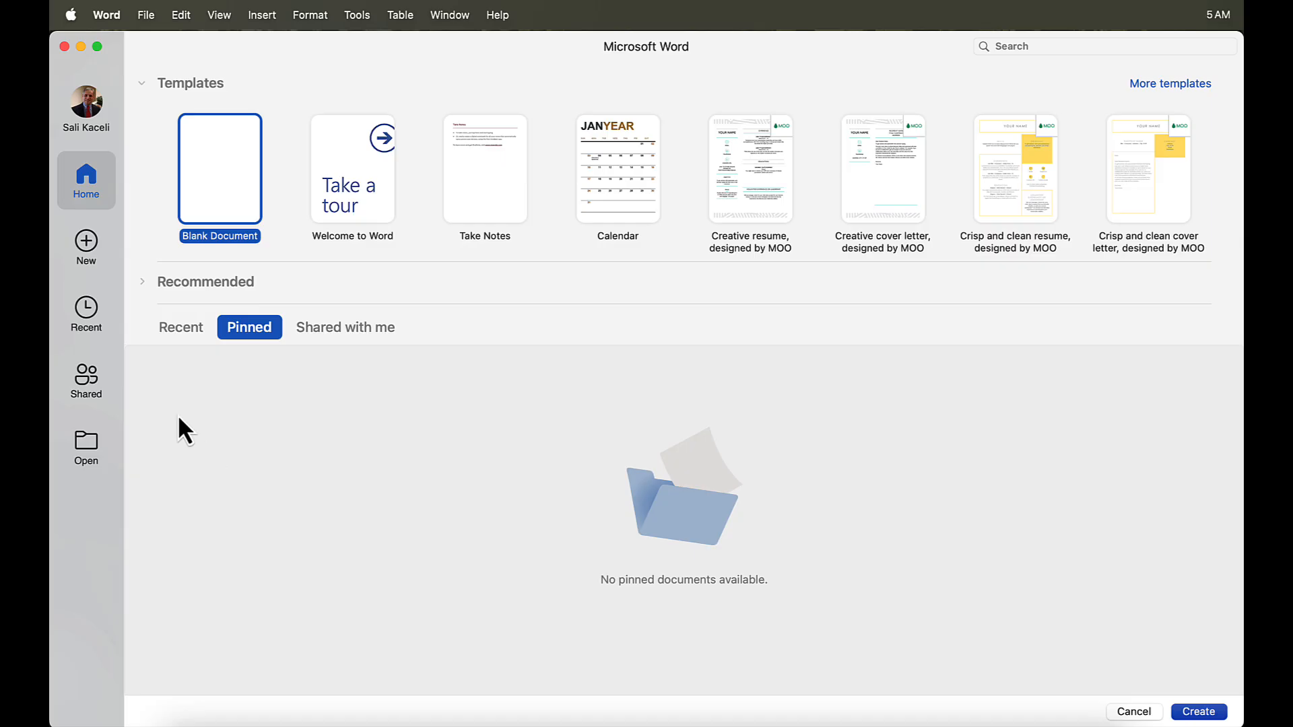
# - Examine the application's commands, the new-document templates and the available file locations, then dismiss the file browser without opening a document
pyautogui.click(148, 16)
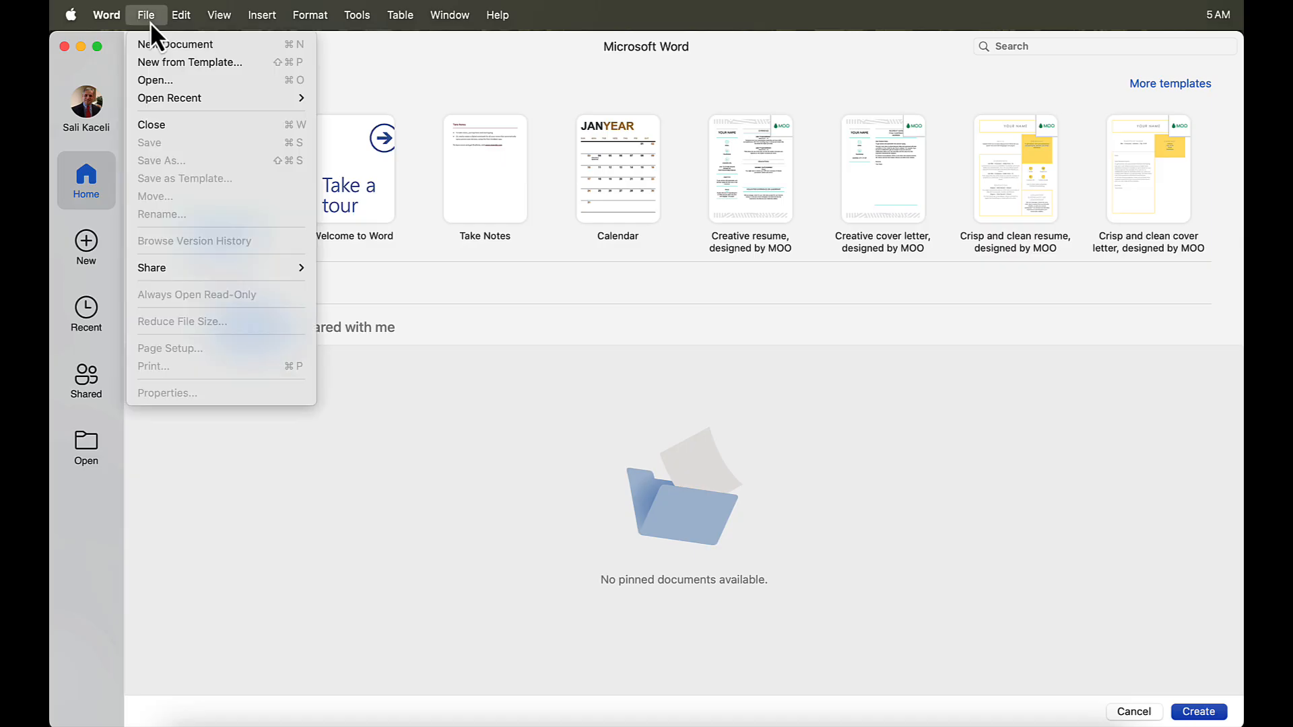
pyautogui.moveTo(115, 17)
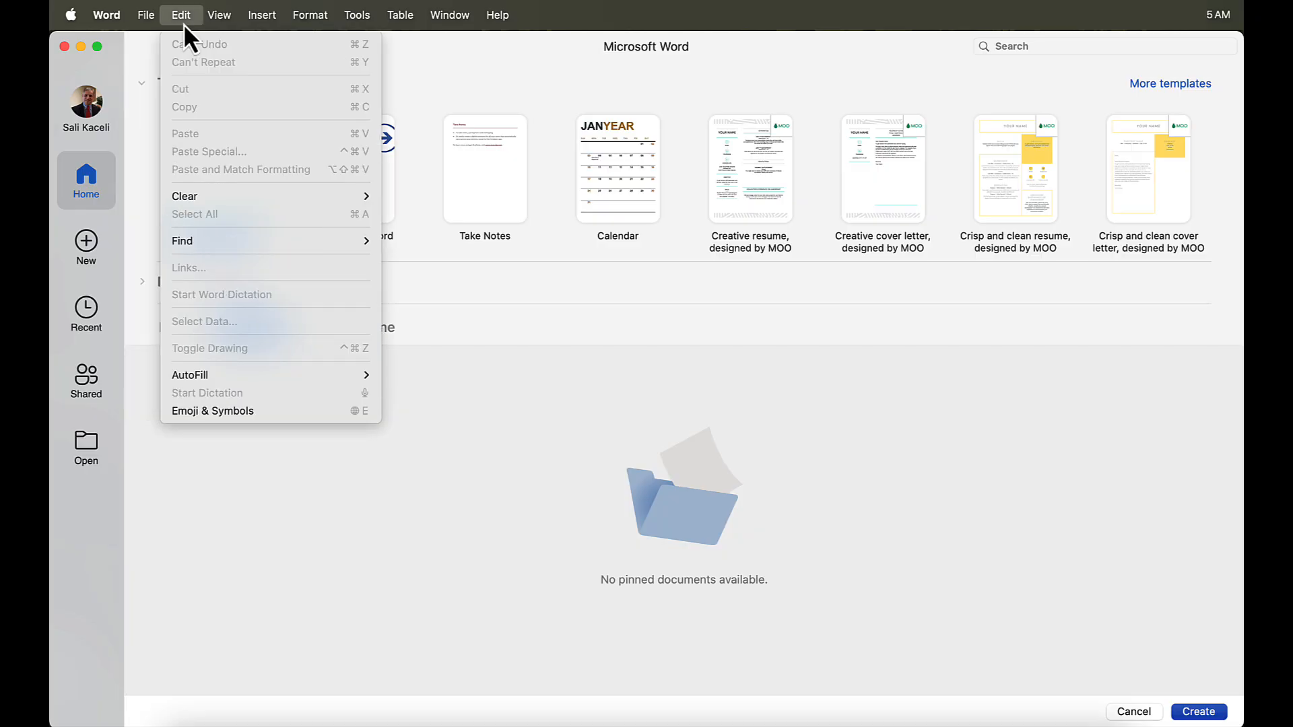
pyautogui.moveTo(219, 24)
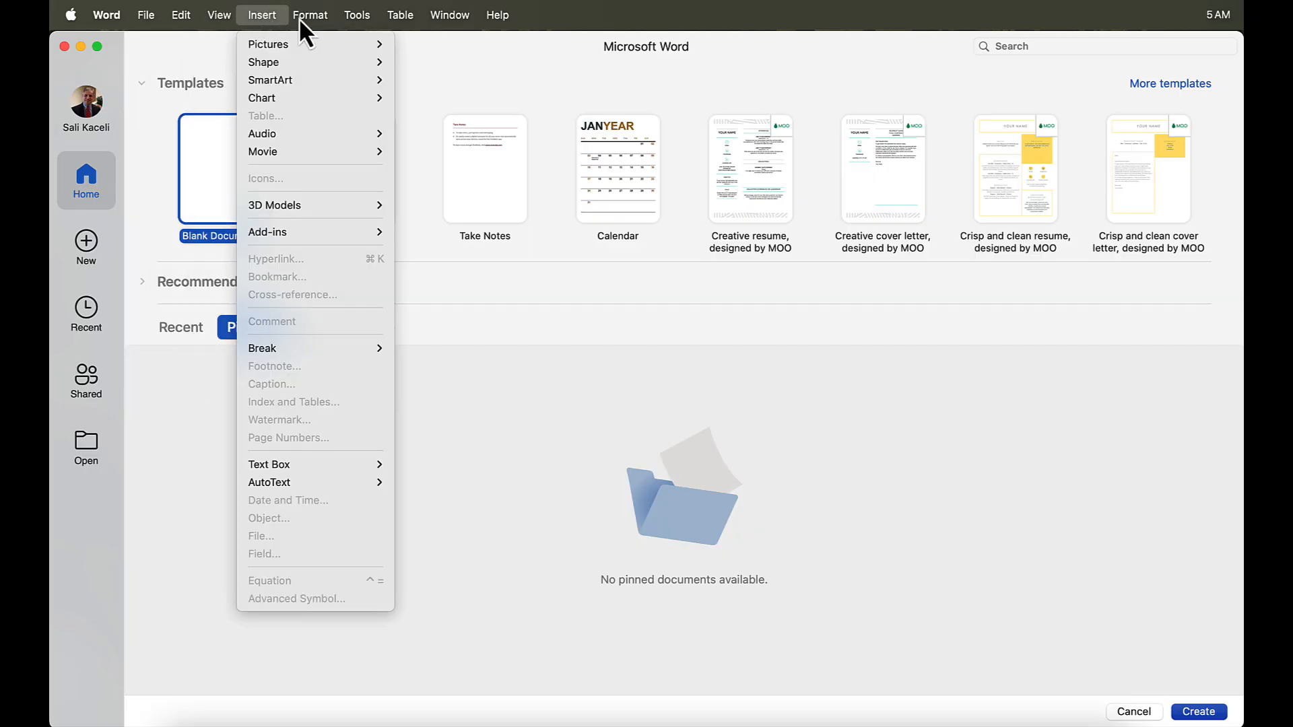
pyautogui.moveTo(313, 21)
pyautogui.click(87, 236)
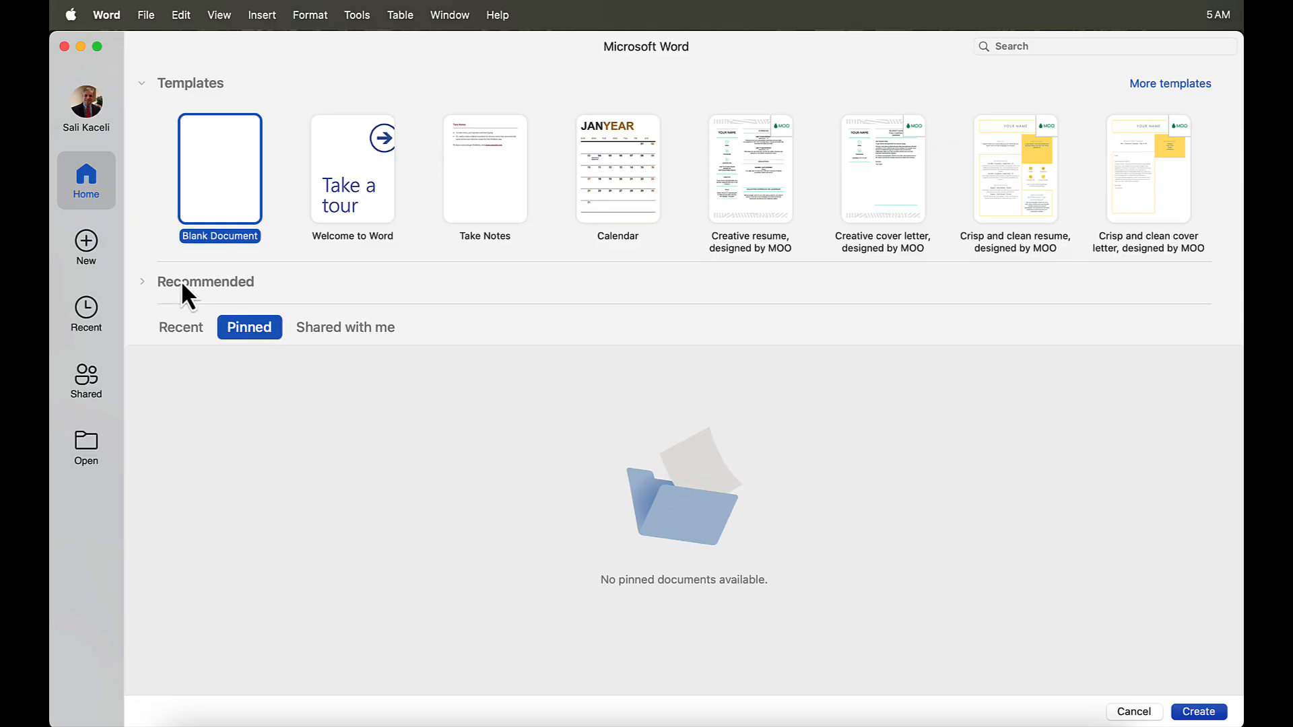
pyautogui.click(106, 249)
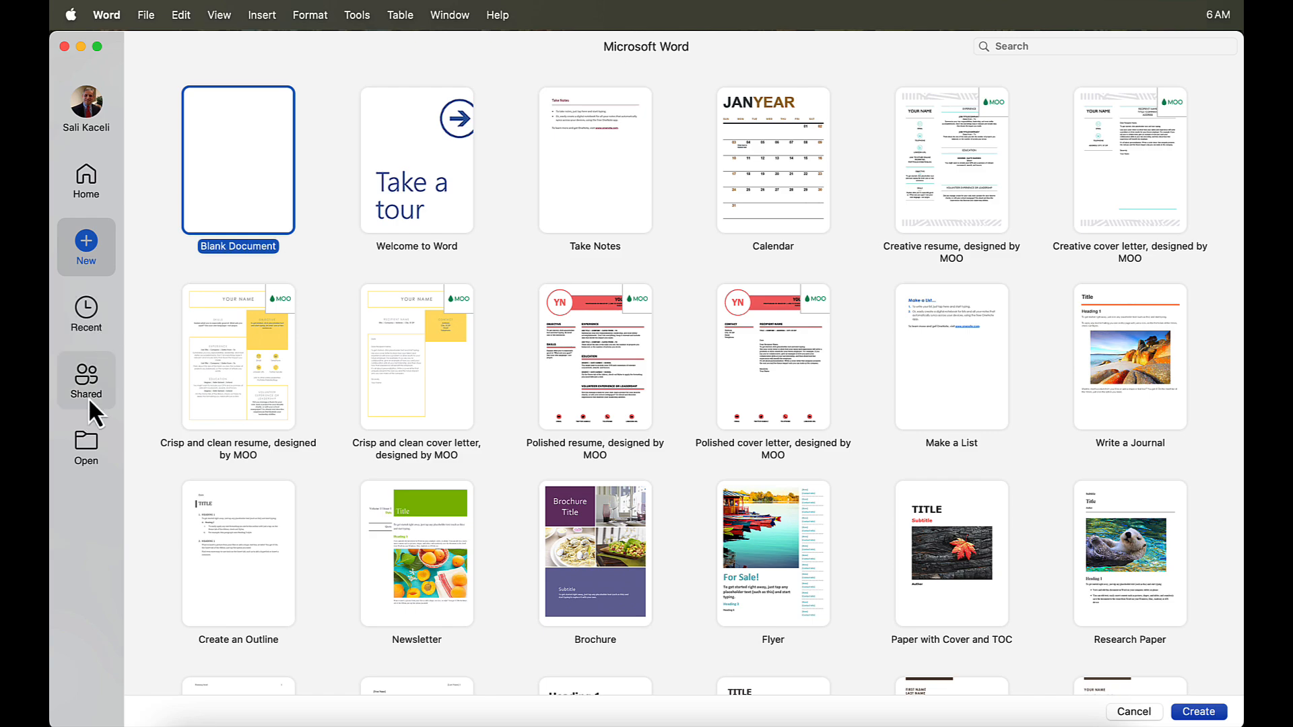
pyautogui.click(103, 462)
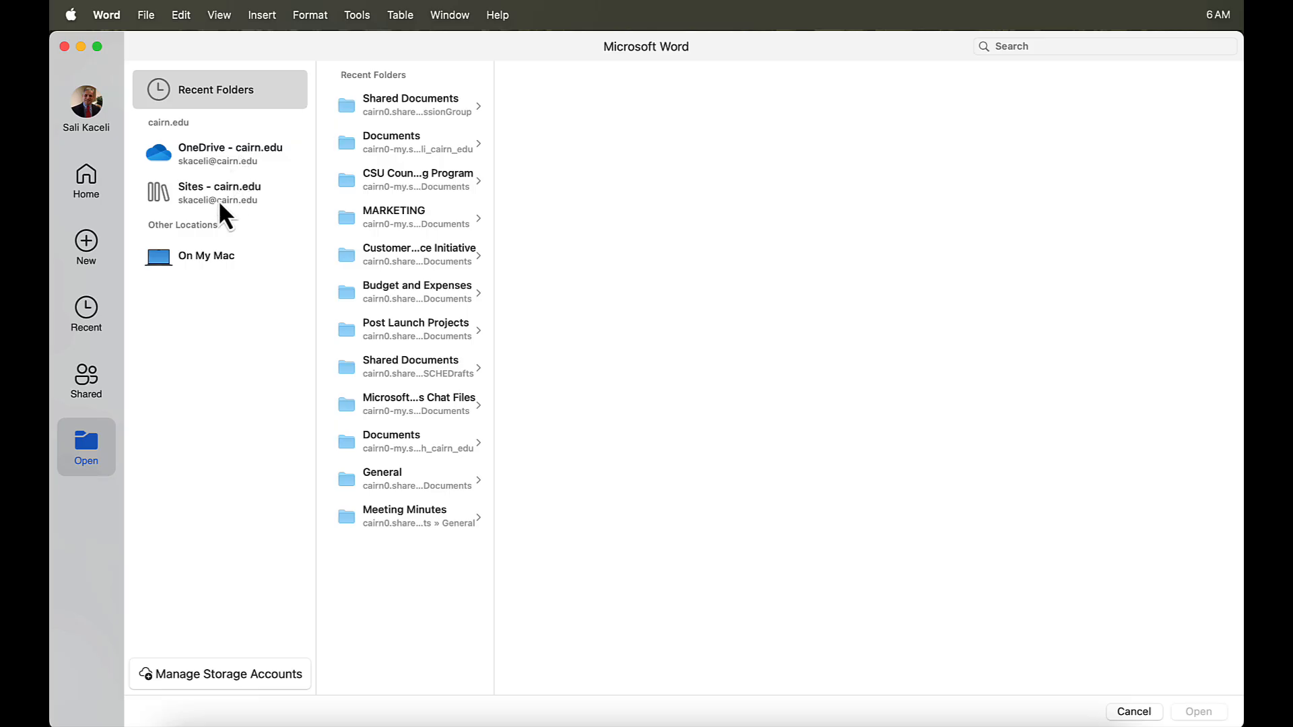
pyautogui.click(197, 256)
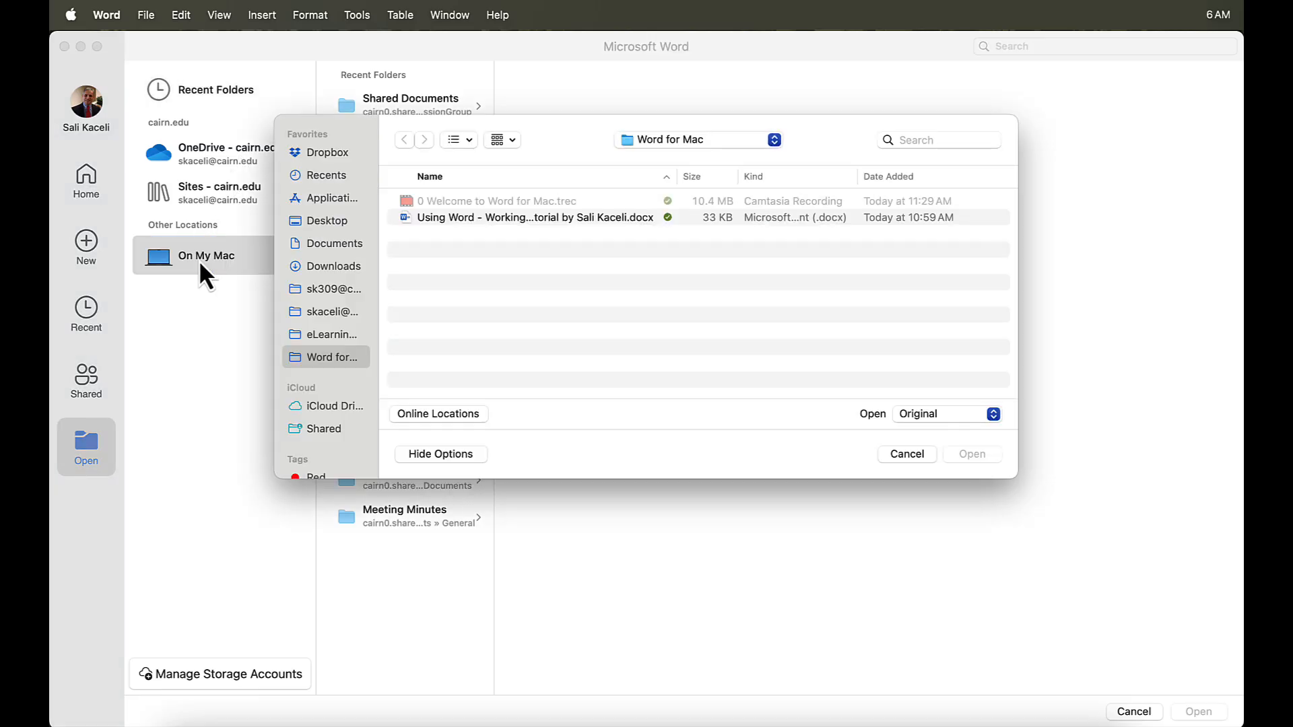
pyautogui.click(902, 453)
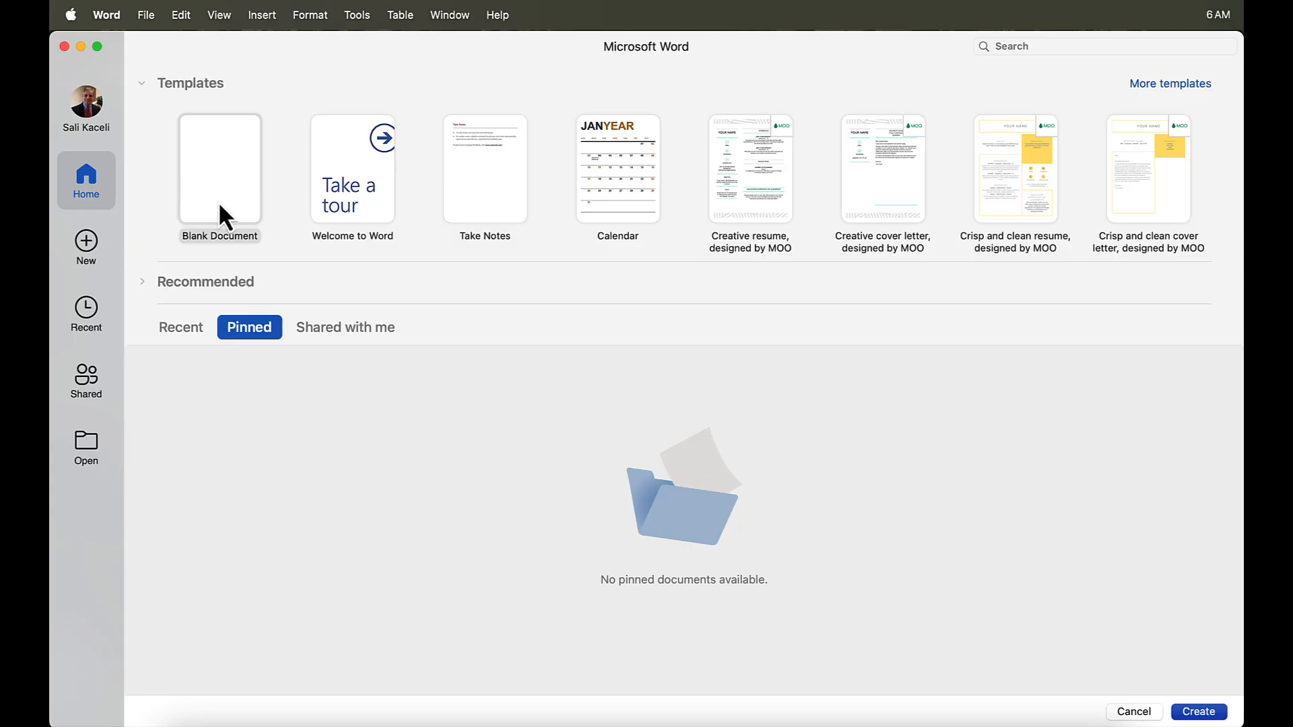
# - Create a new blank document from the template gallery and switch its window to full screen
pyautogui.click(104, 262)
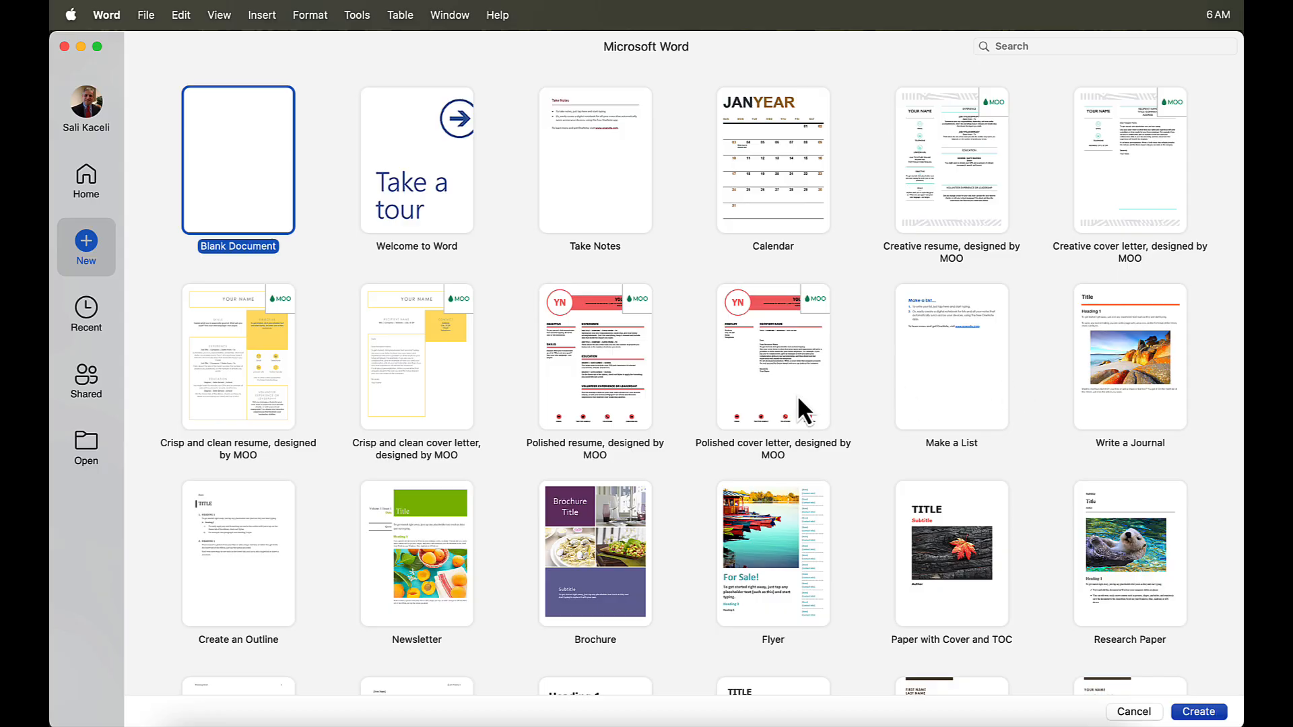
pyautogui.doubleClick(259, 191)
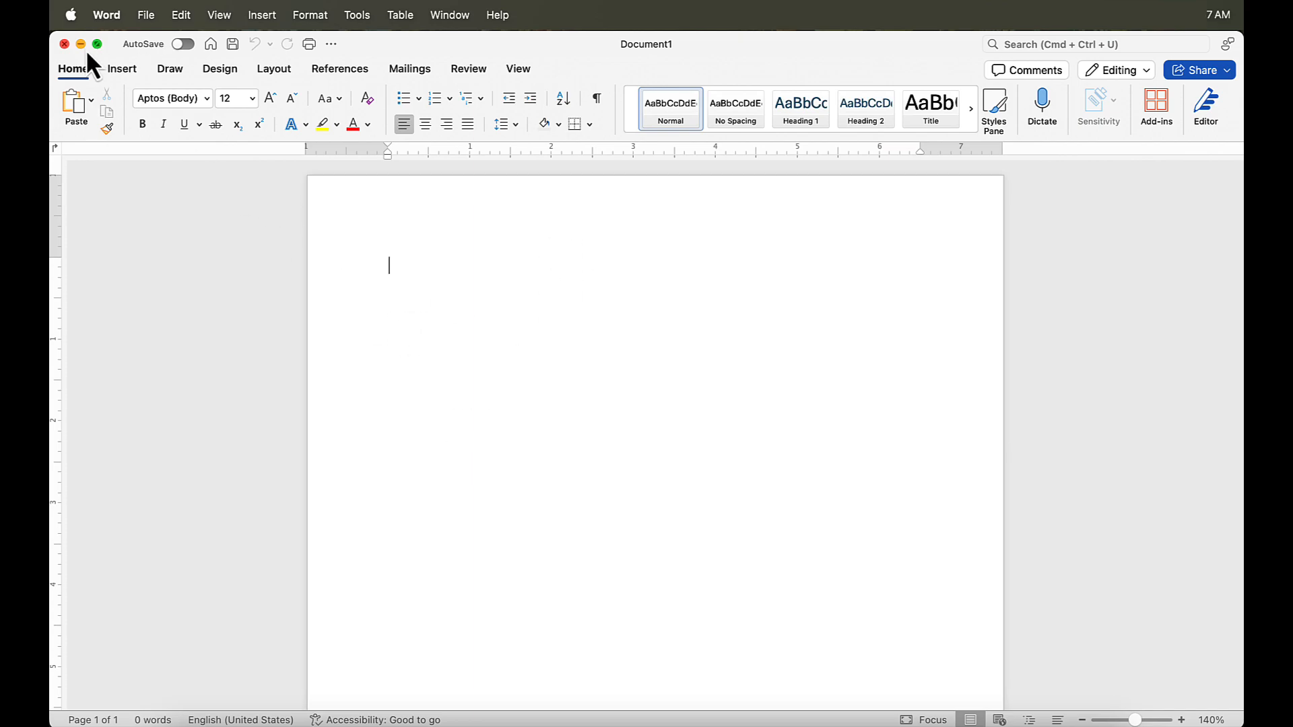
pyautogui.moveTo(98, 47)
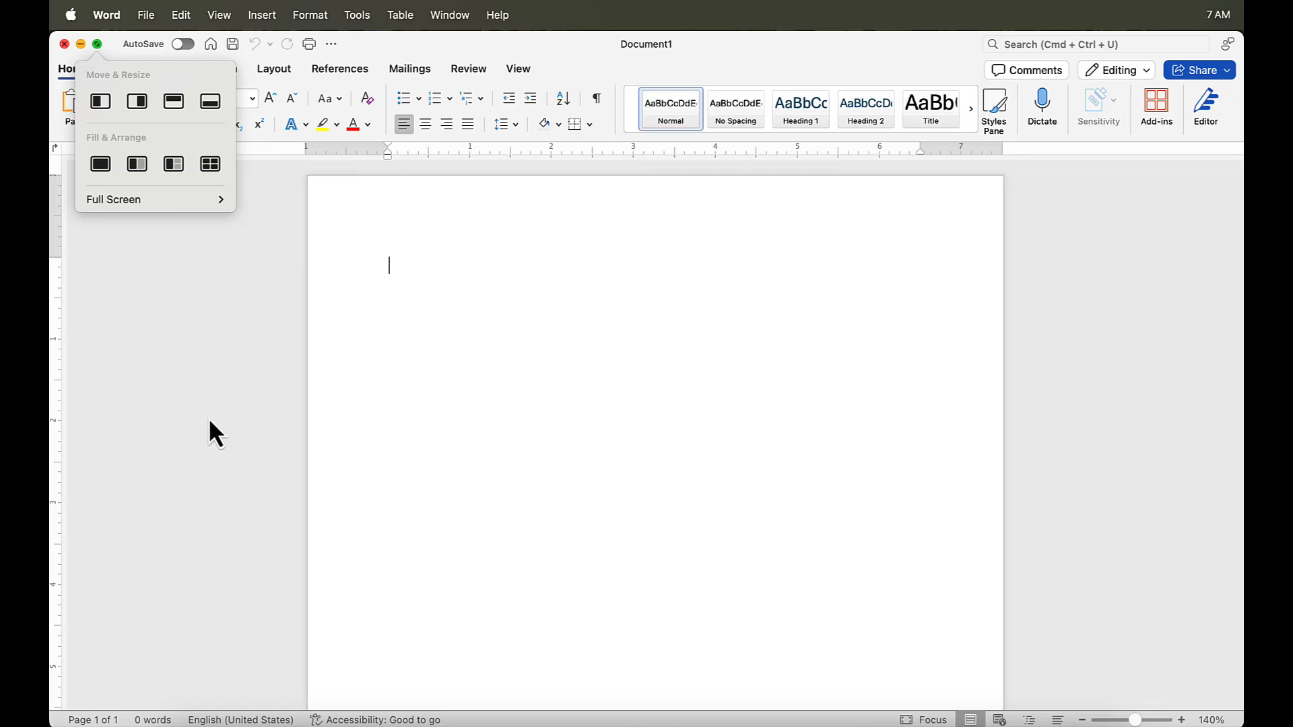
pyautogui.click(97, 45)
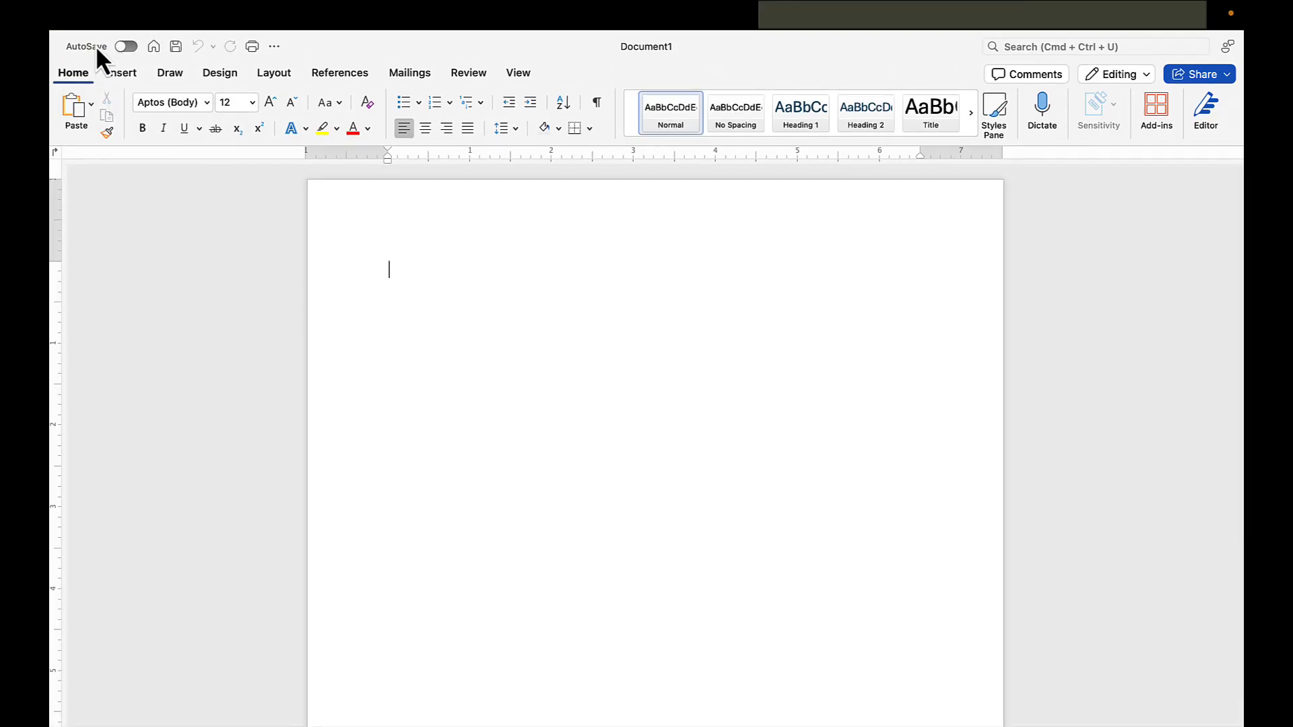
# - Review the file, view and tools commands available for the open document
pyautogui.moveTo(158, 4)
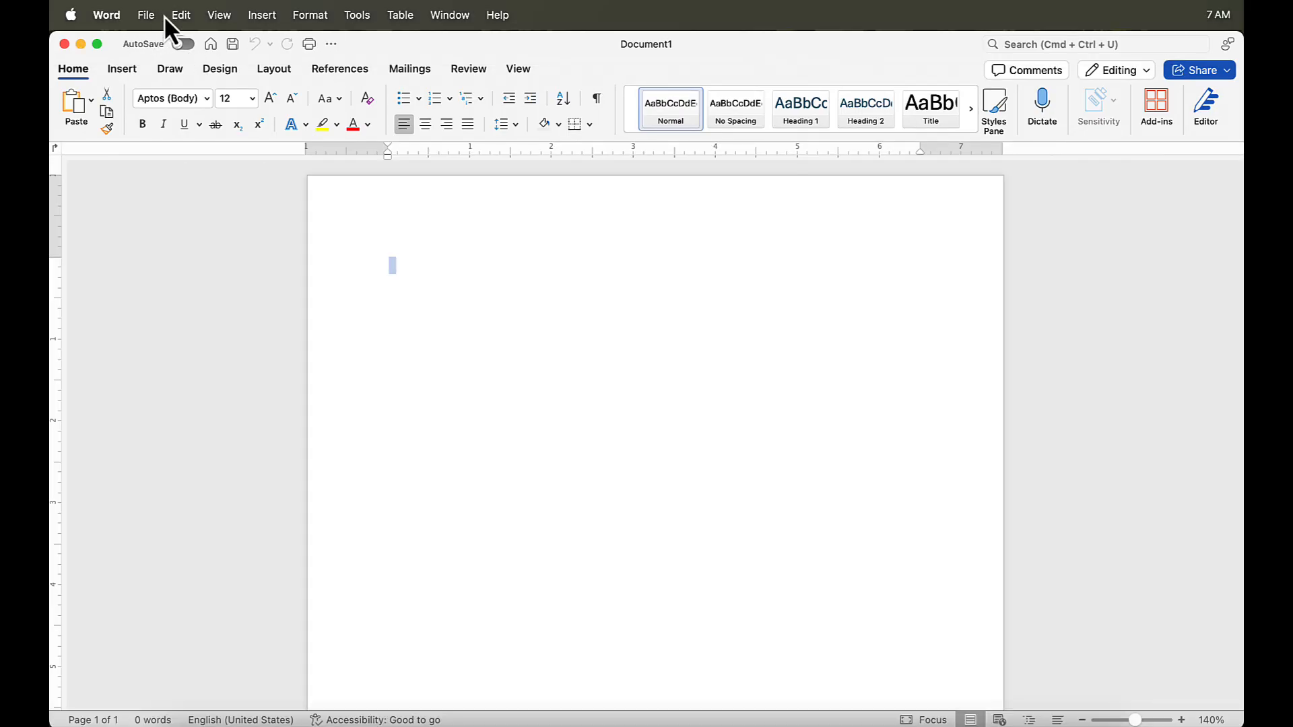
pyautogui.click(146, 16)
pyautogui.moveTo(219, 20)
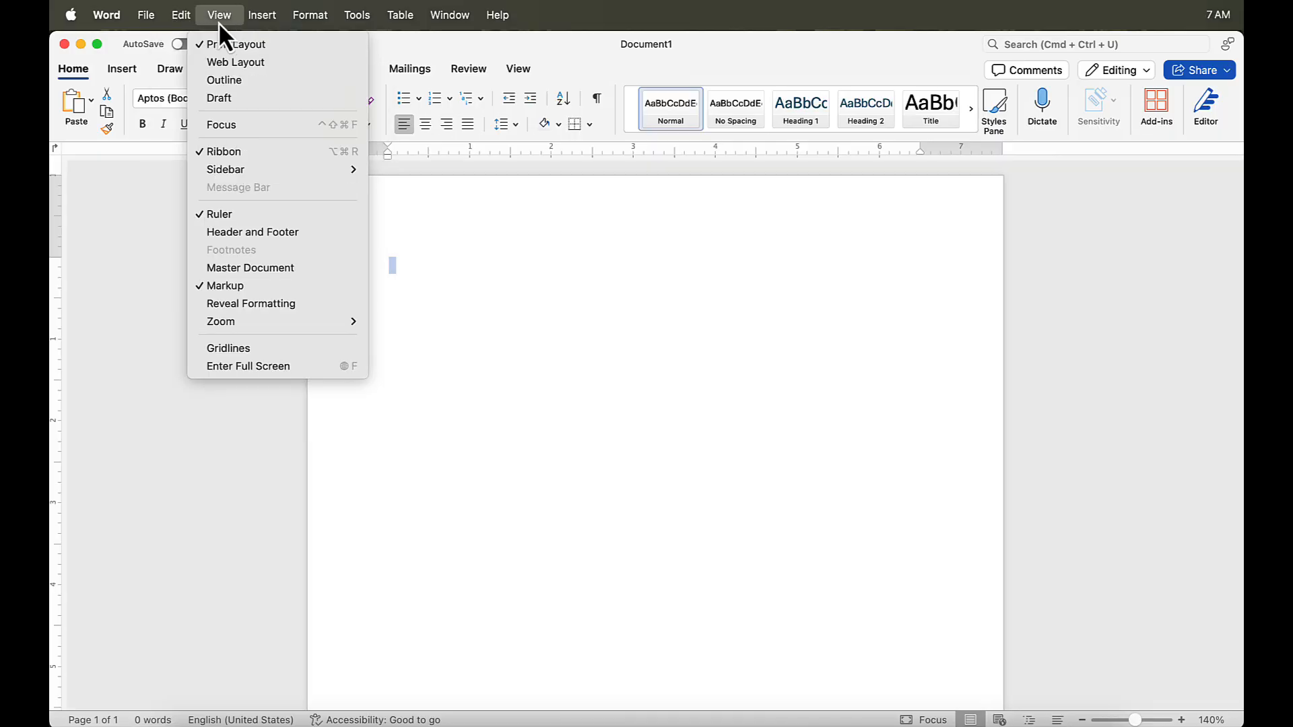
pyautogui.moveTo(350, 29)
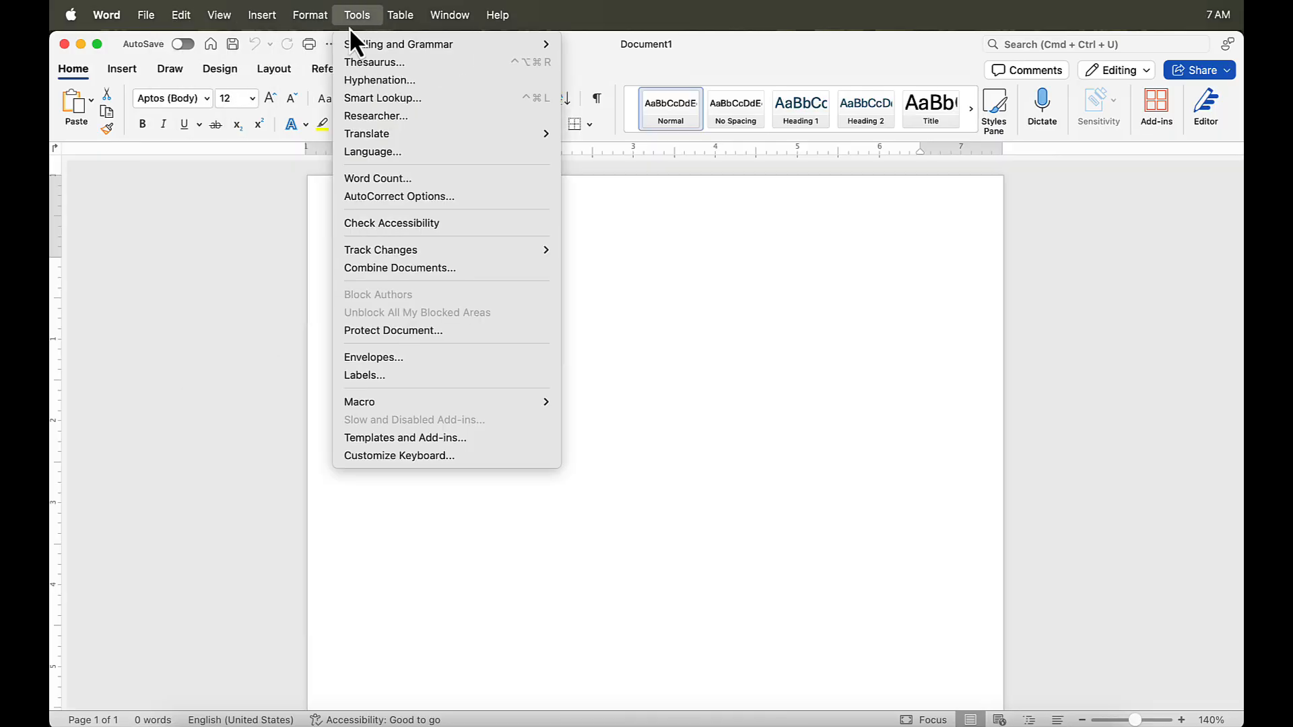
pyautogui.click(208, 249)
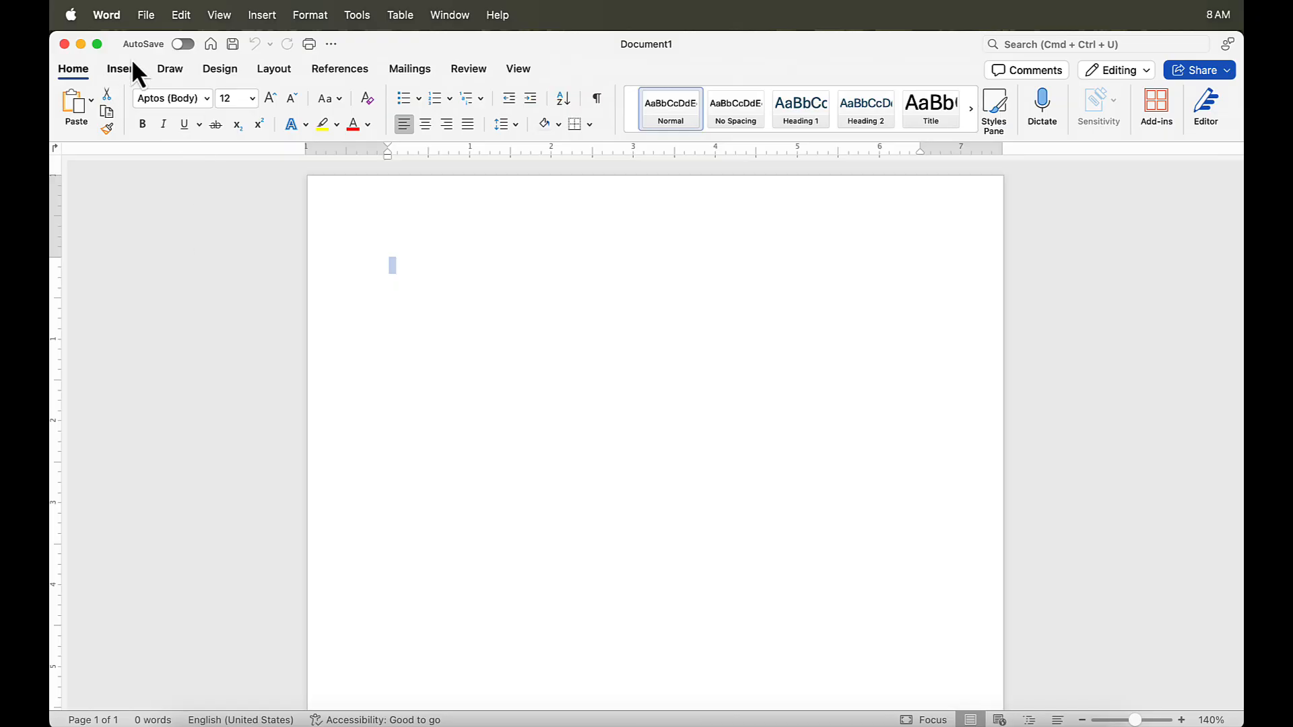
# - Tour the ribbon's command sets for home, insert, draw, design, layout, references and mailings
pyautogui.click(81, 75)
pyautogui.click(81, 75)
pyautogui.click(81, 75)
pyautogui.click(118, 72)
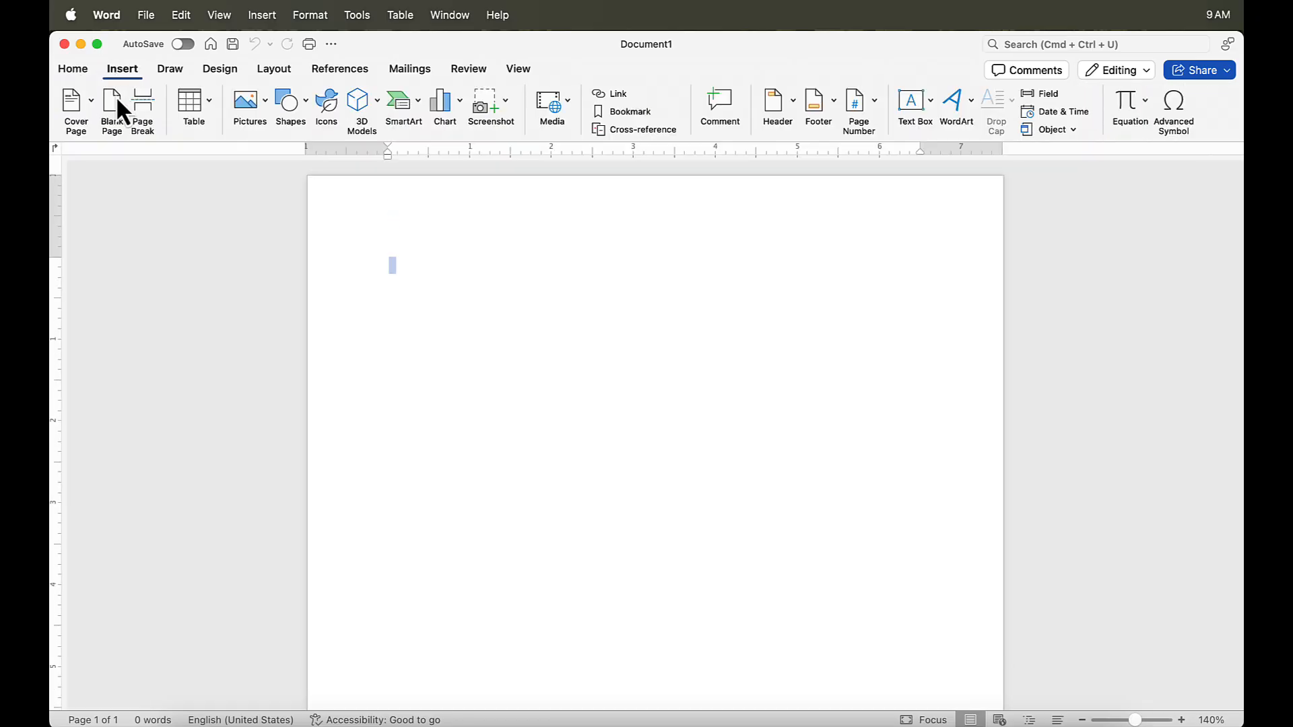
pyautogui.click(172, 74)
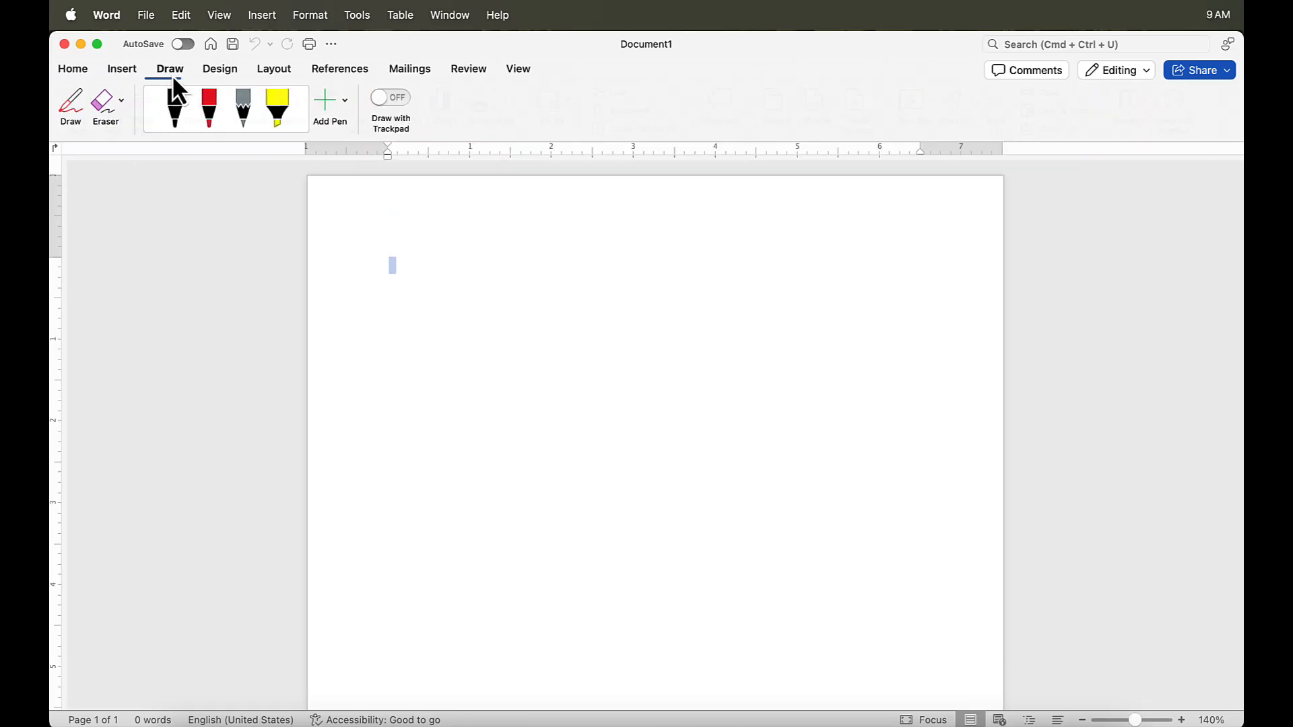
pyautogui.click(212, 70)
pyautogui.click(273, 69)
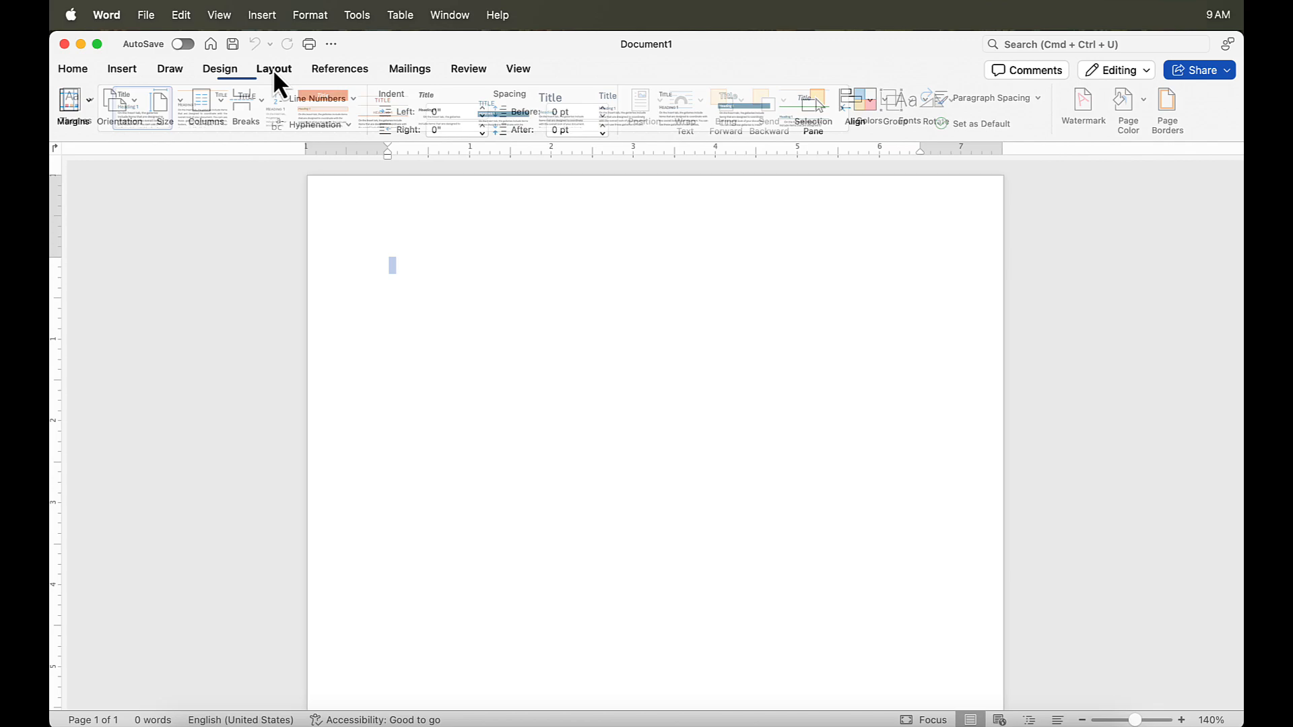
pyautogui.click(346, 71)
pyautogui.click(418, 72)
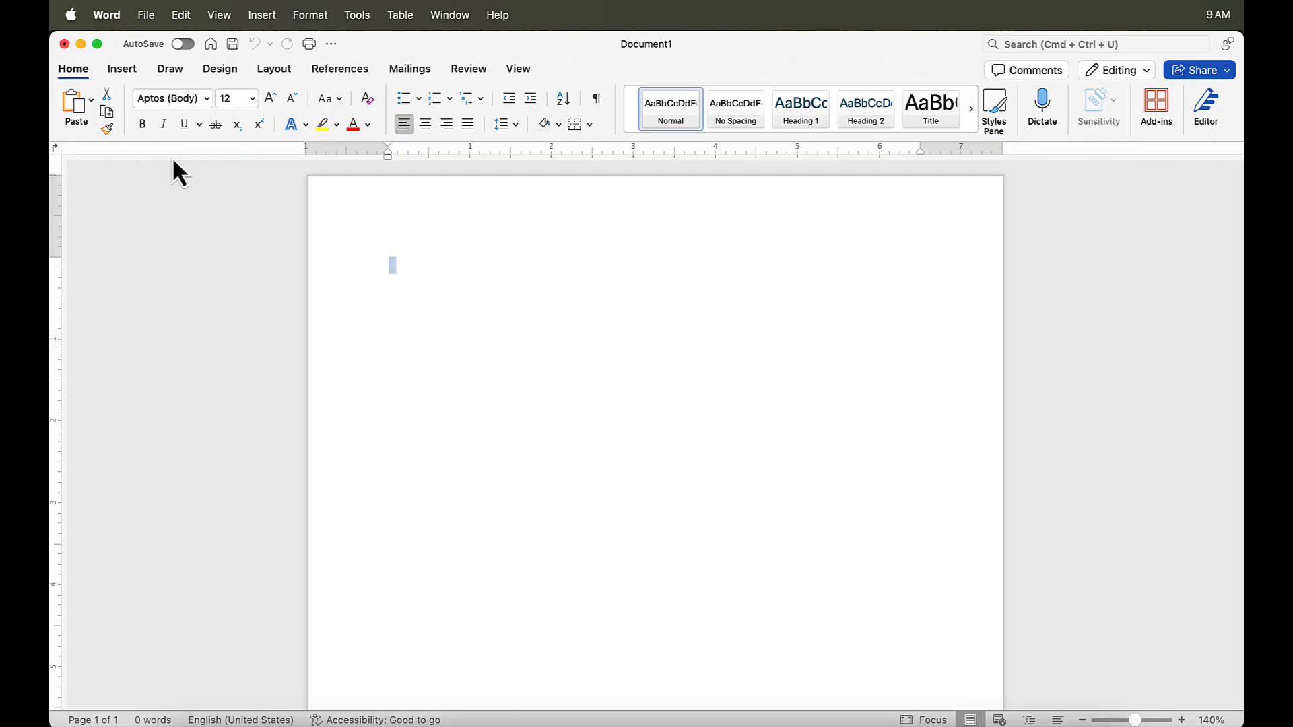
# - Place the cursor in the blank page and compare the insert, design, layout and references ribbon commands with the file and view commands
pyautogui.click(404, 259)
pyautogui.click(123, 70)
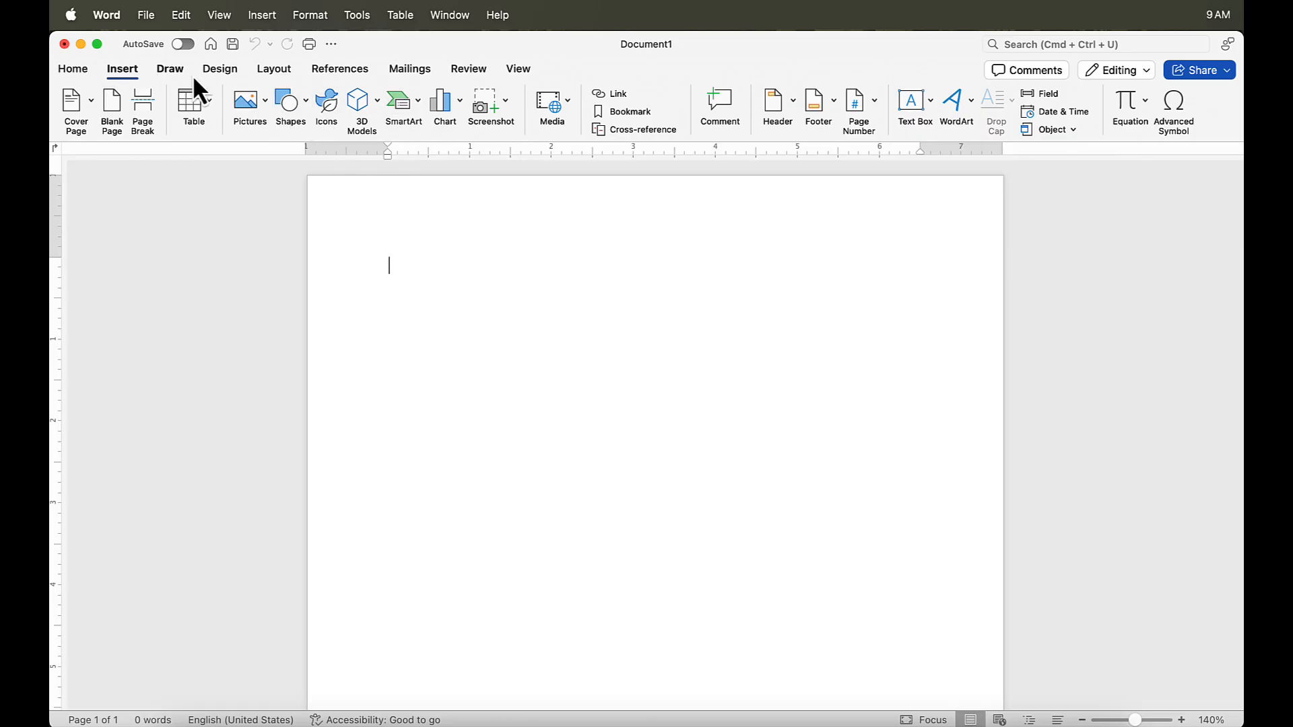
pyautogui.click(222, 78)
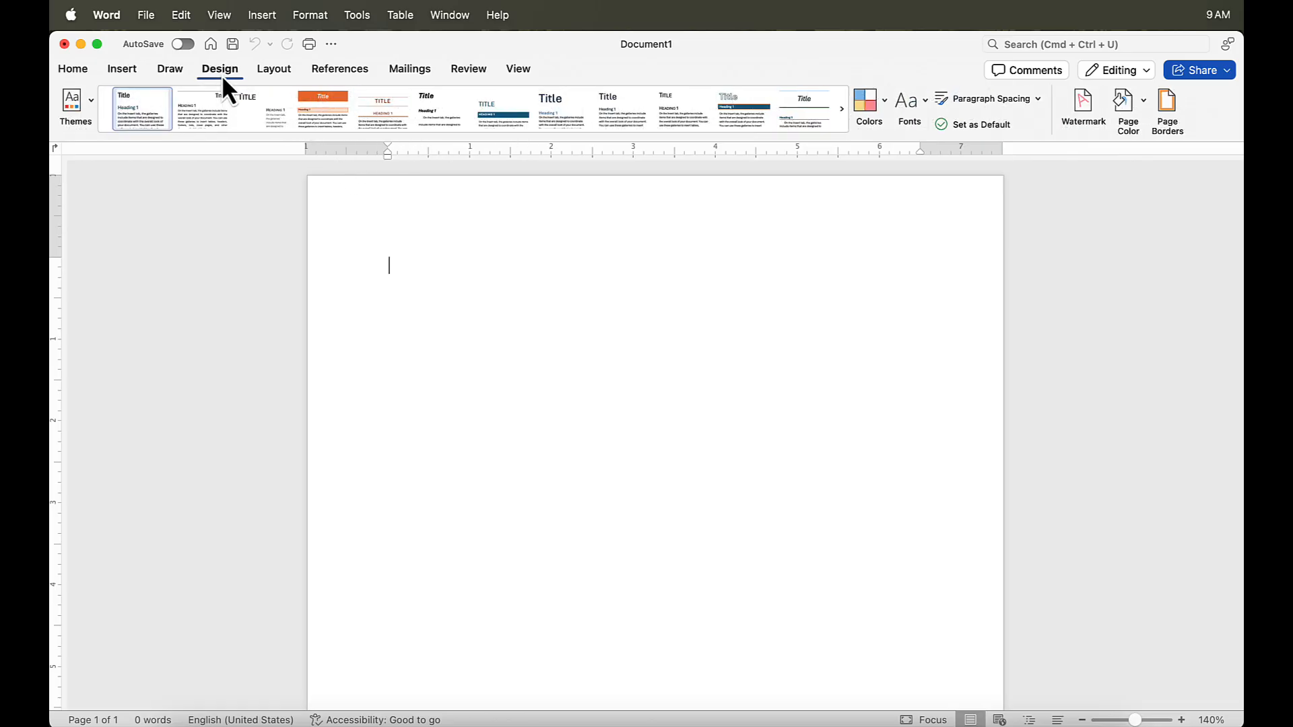
pyautogui.click(278, 78)
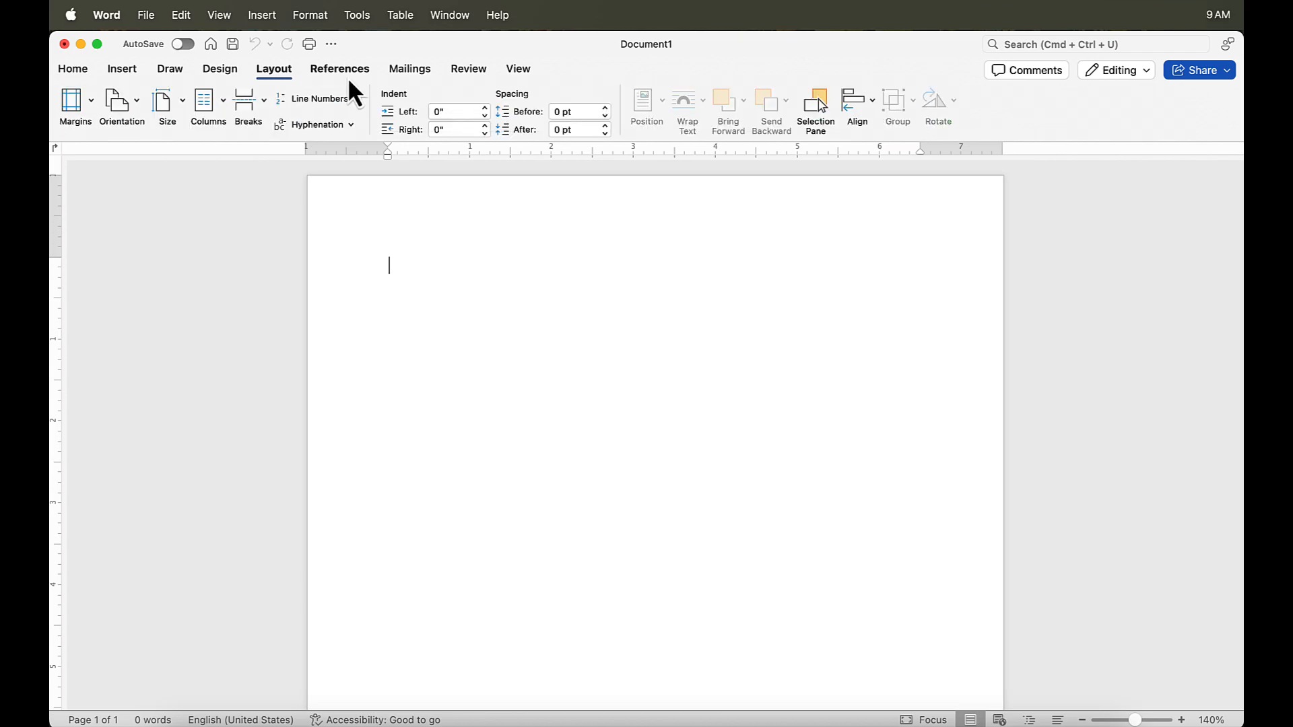
pyautogui.click(340, 70)
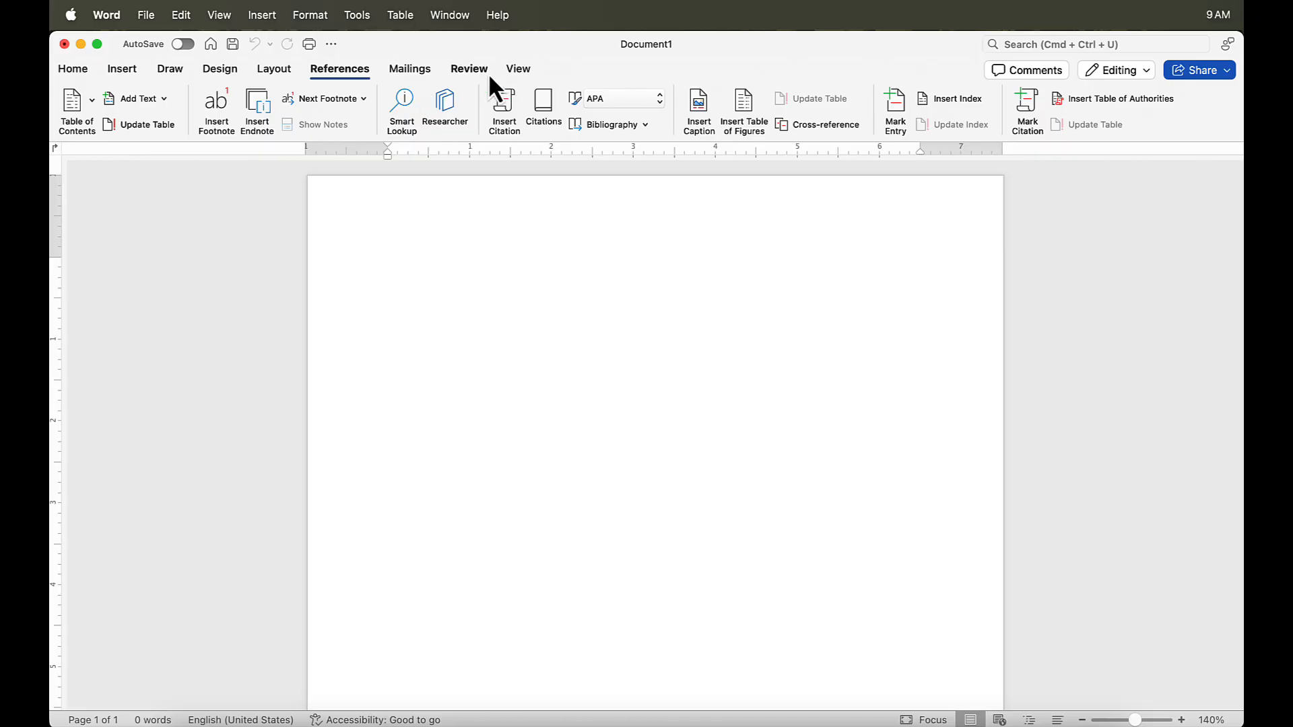
pyautogui.click(74, 70)
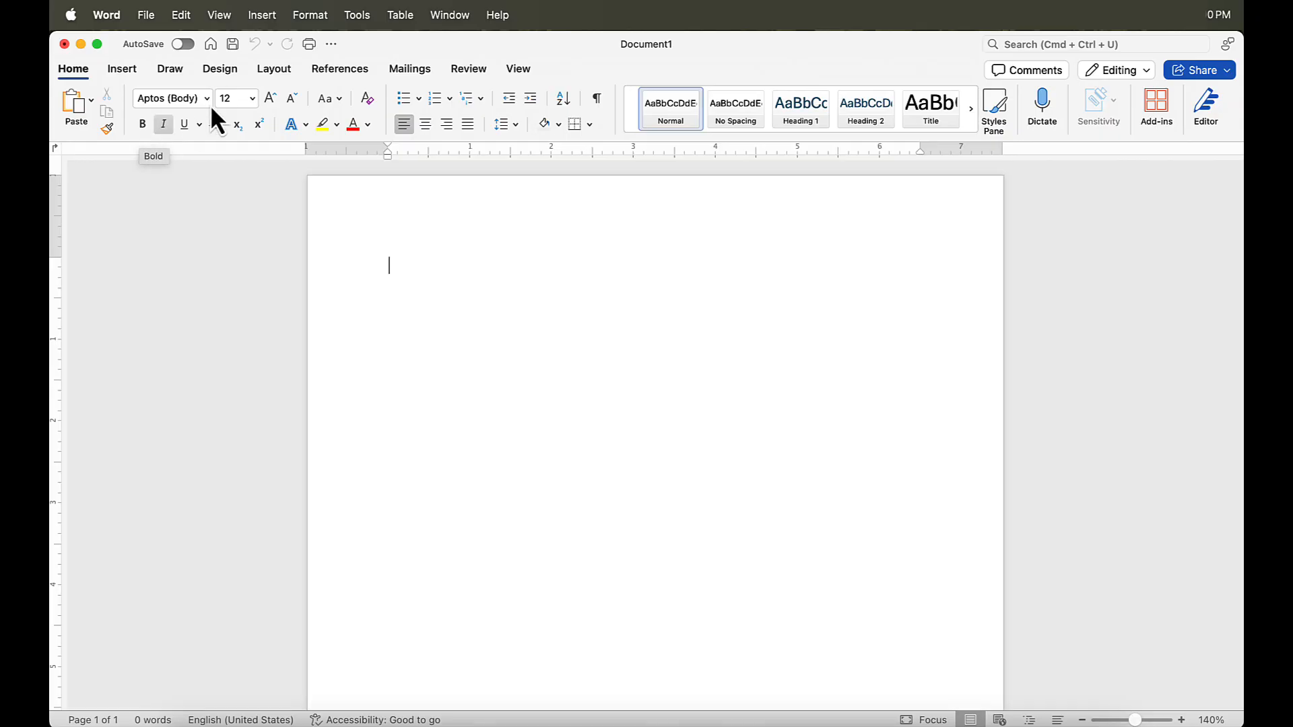
pyautogui.click(145, 16)
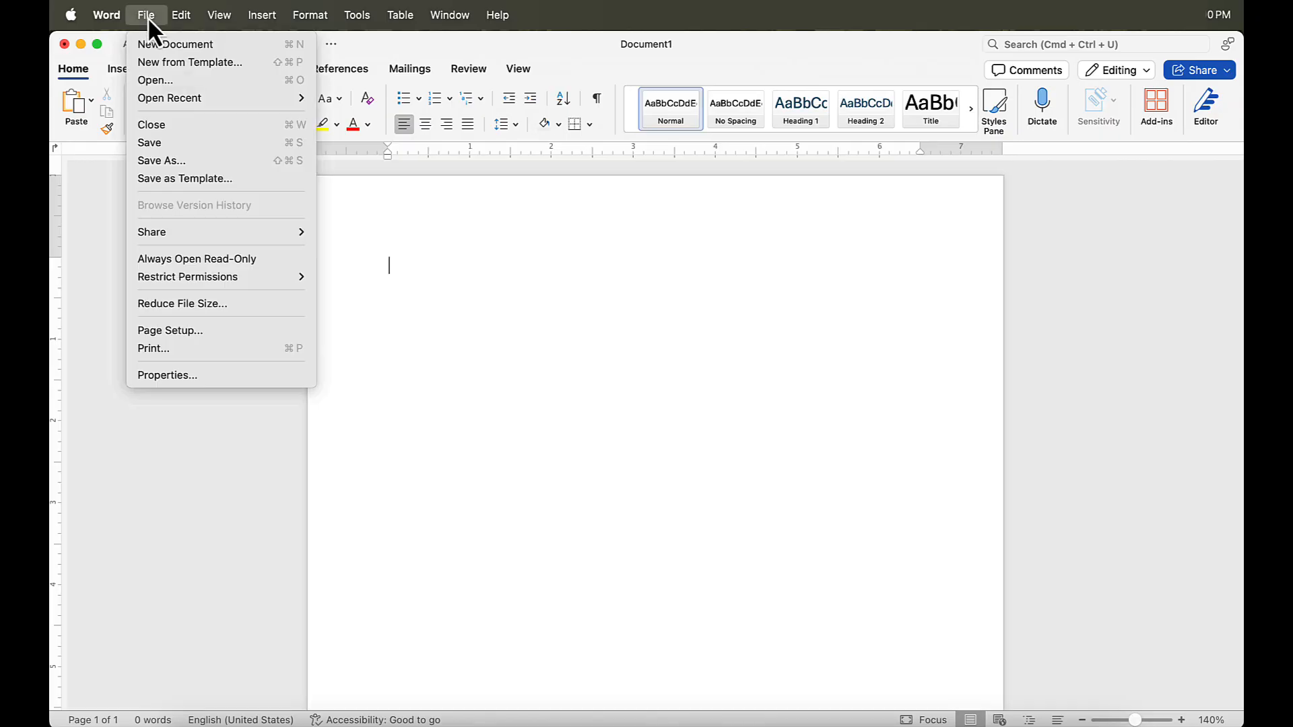
pyautogui.moveTo(237, 18)
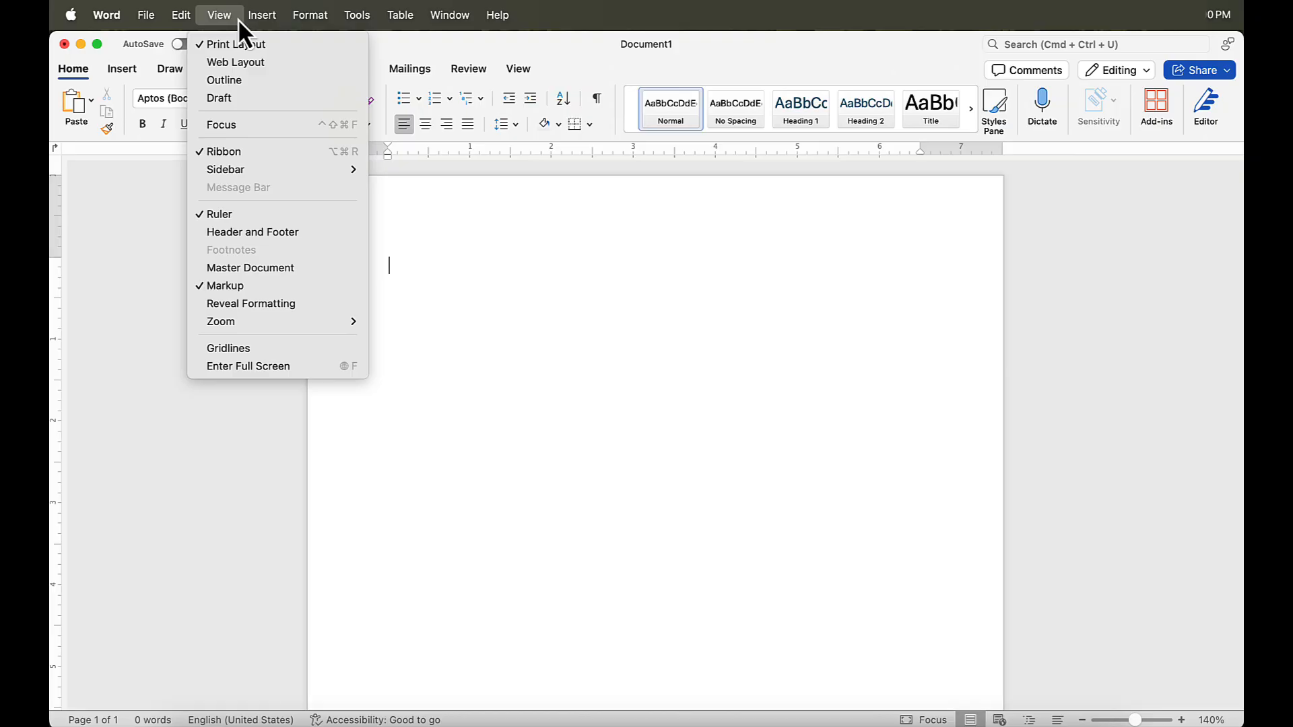
pyautogui.click(145, 166)
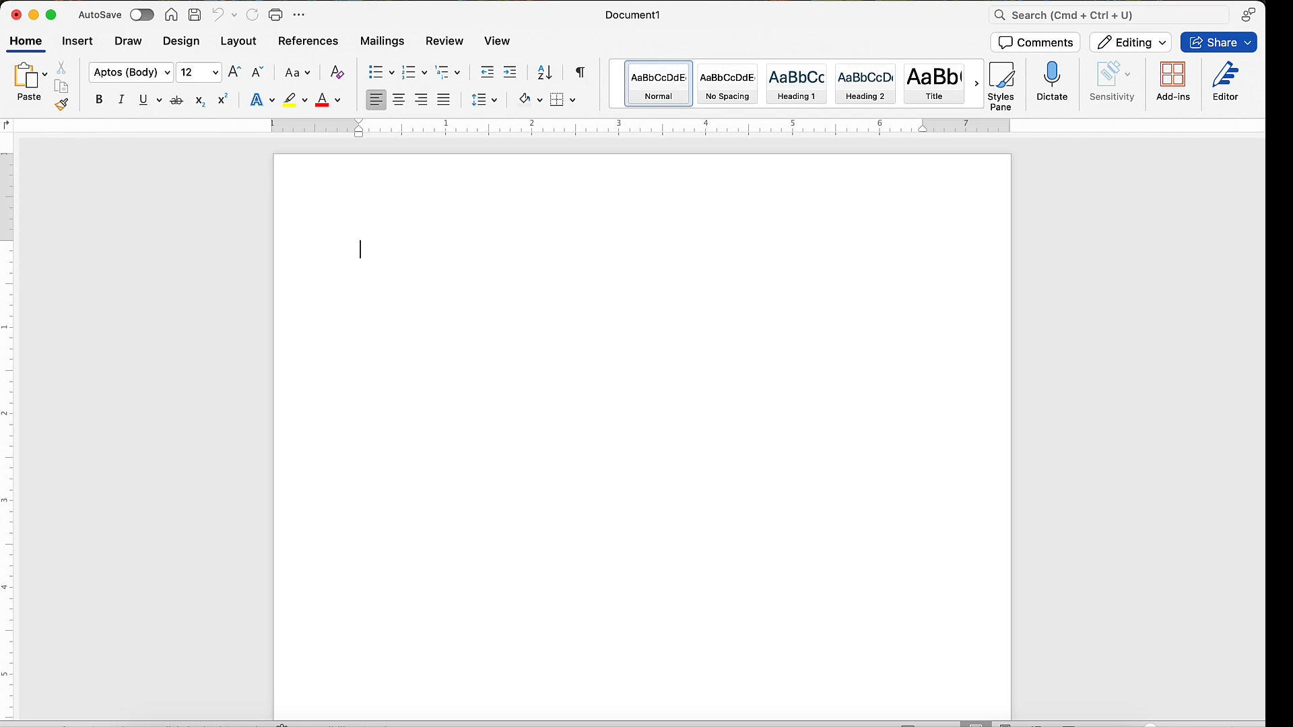
# - Collapse the ribbon to its tab names and expand it again
pyautogui.click(27, 42)
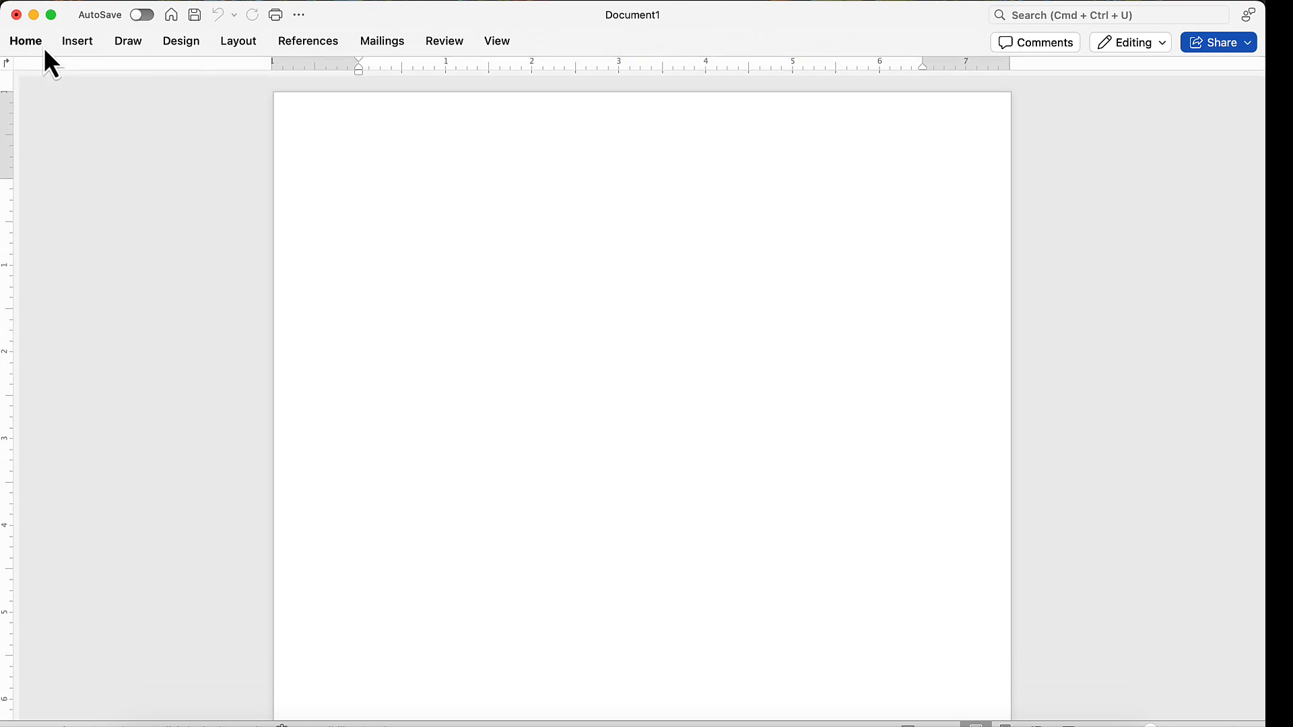
pyautogui.click(45, 51)
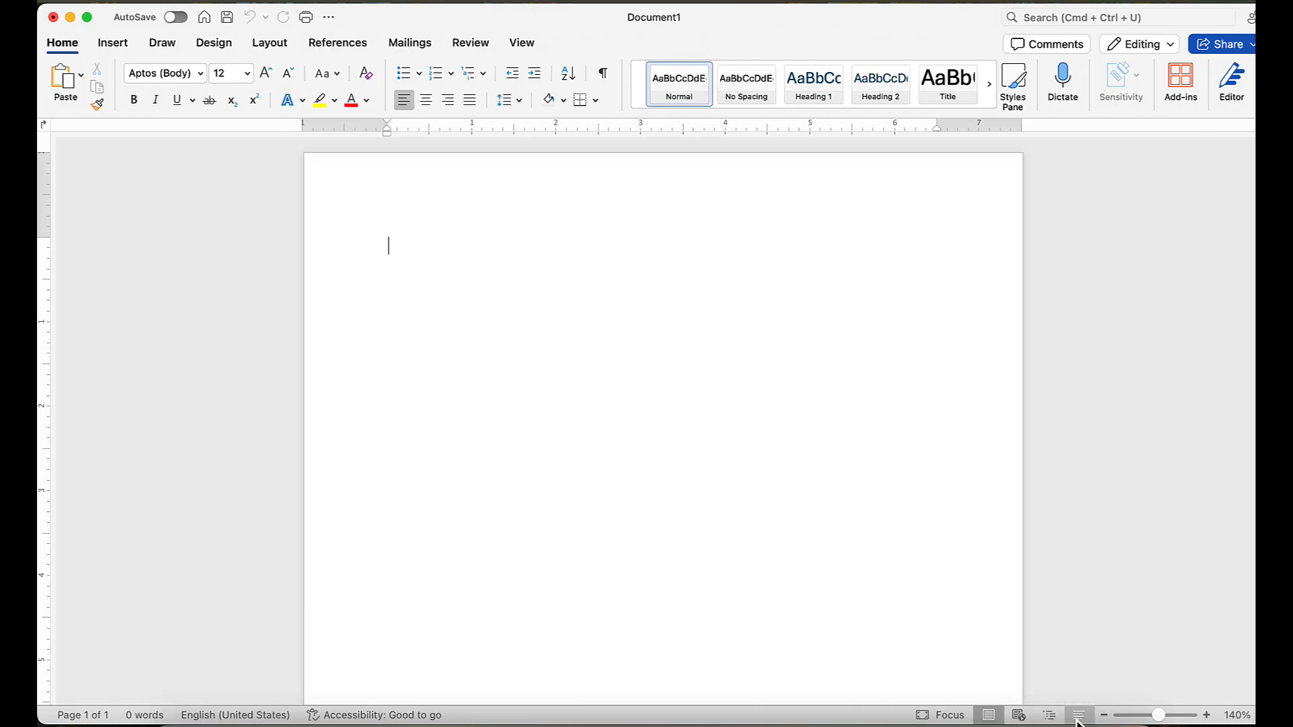
# - Zoom the document to 160% and view the suggested actions offered by the search box
pyautogui.click(1207, 716)
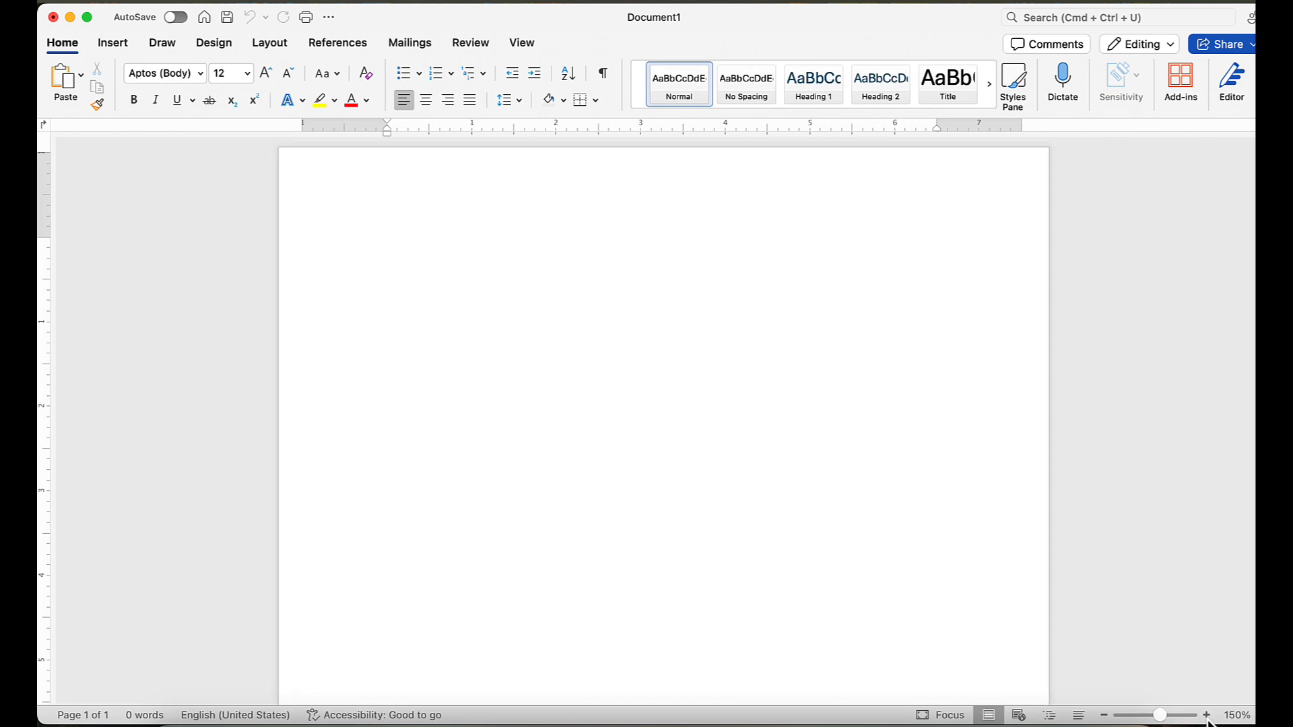
pyautogui.click(1207, 716)
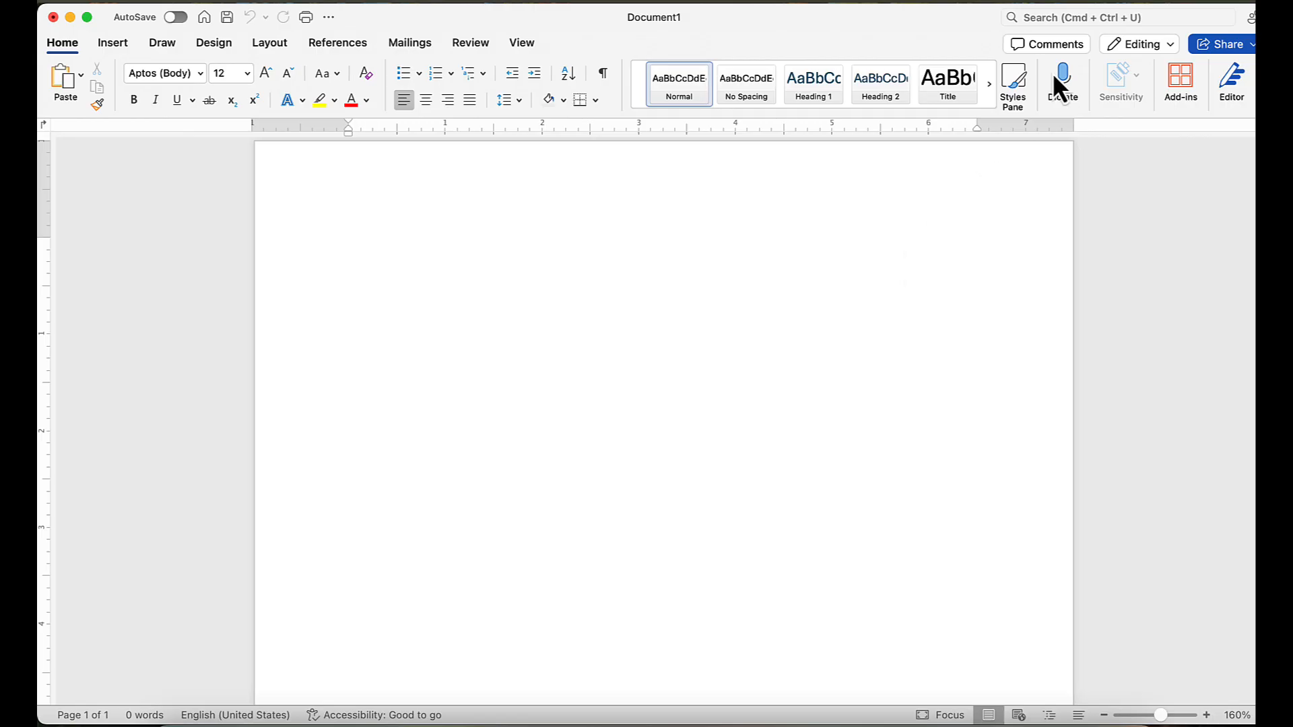
pyautogui.click(1076, 18)
pyautogui.click(786, 247)
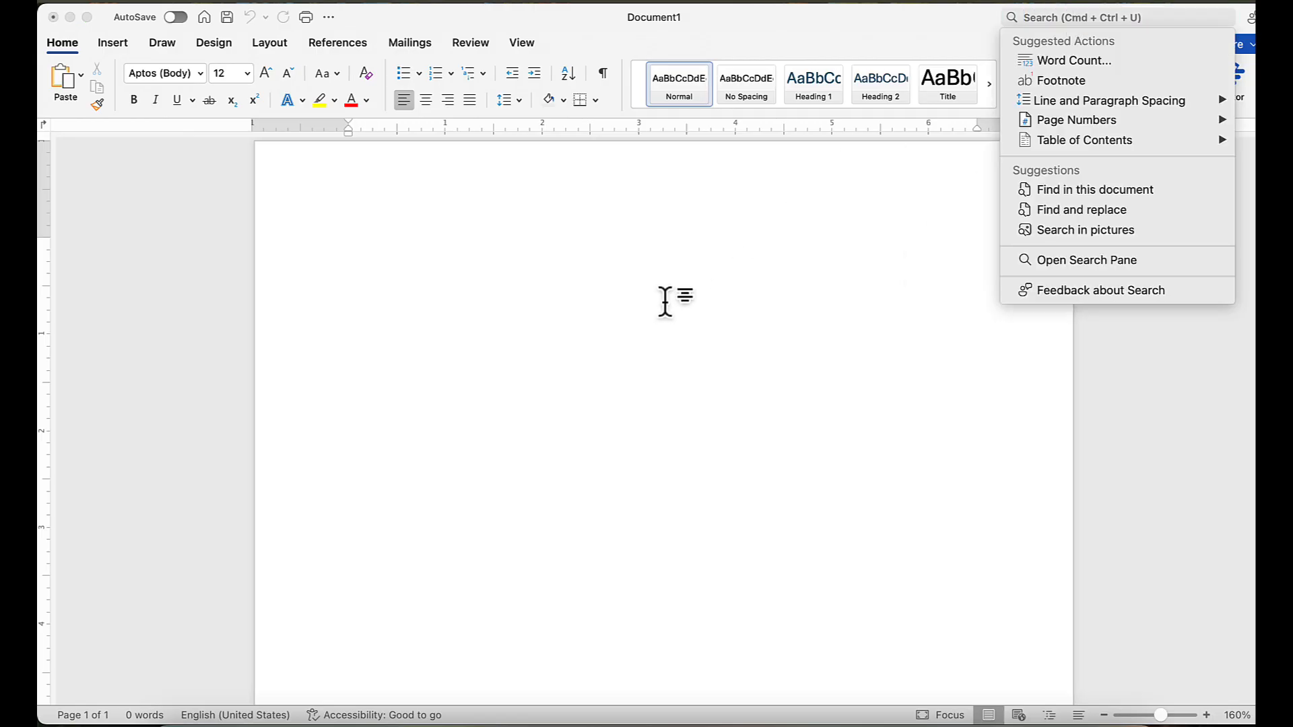
# - Search for the actions available for "footer" and for "page", and dismiss the search
pyautogui.moveTo(1081, 126)
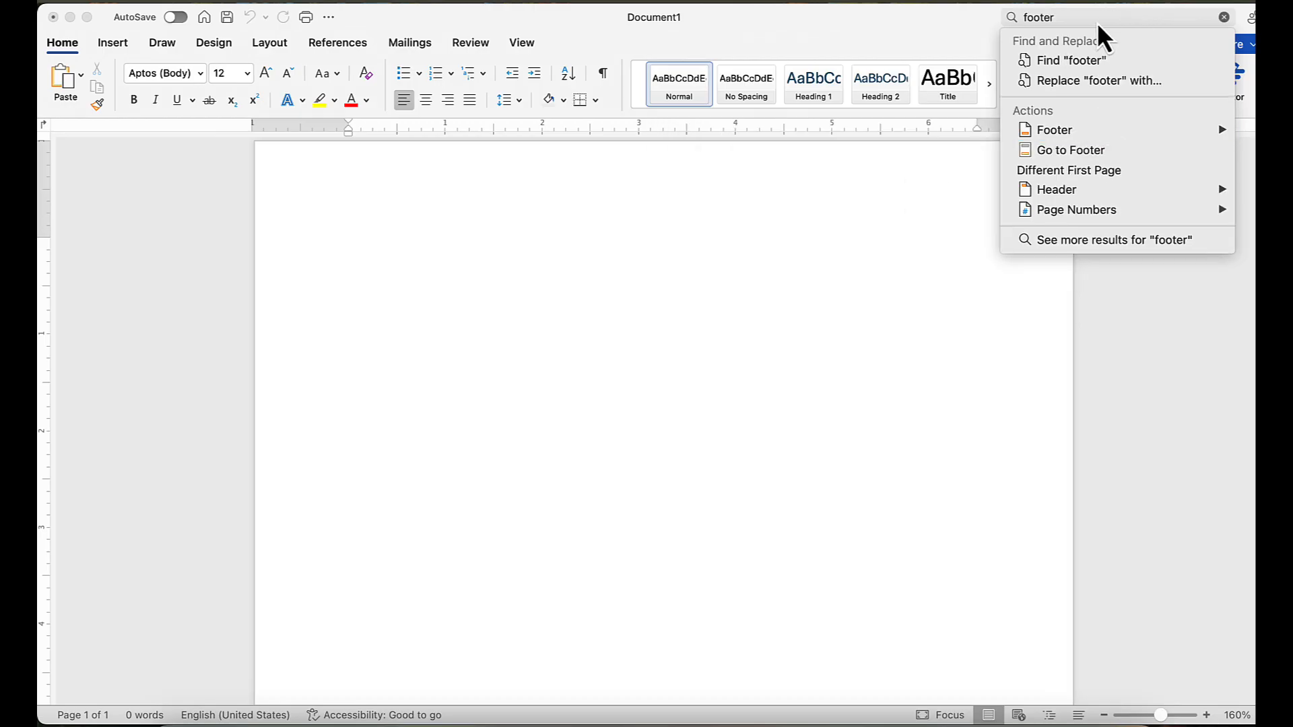
pyautogui.moveTo(1044, 136)
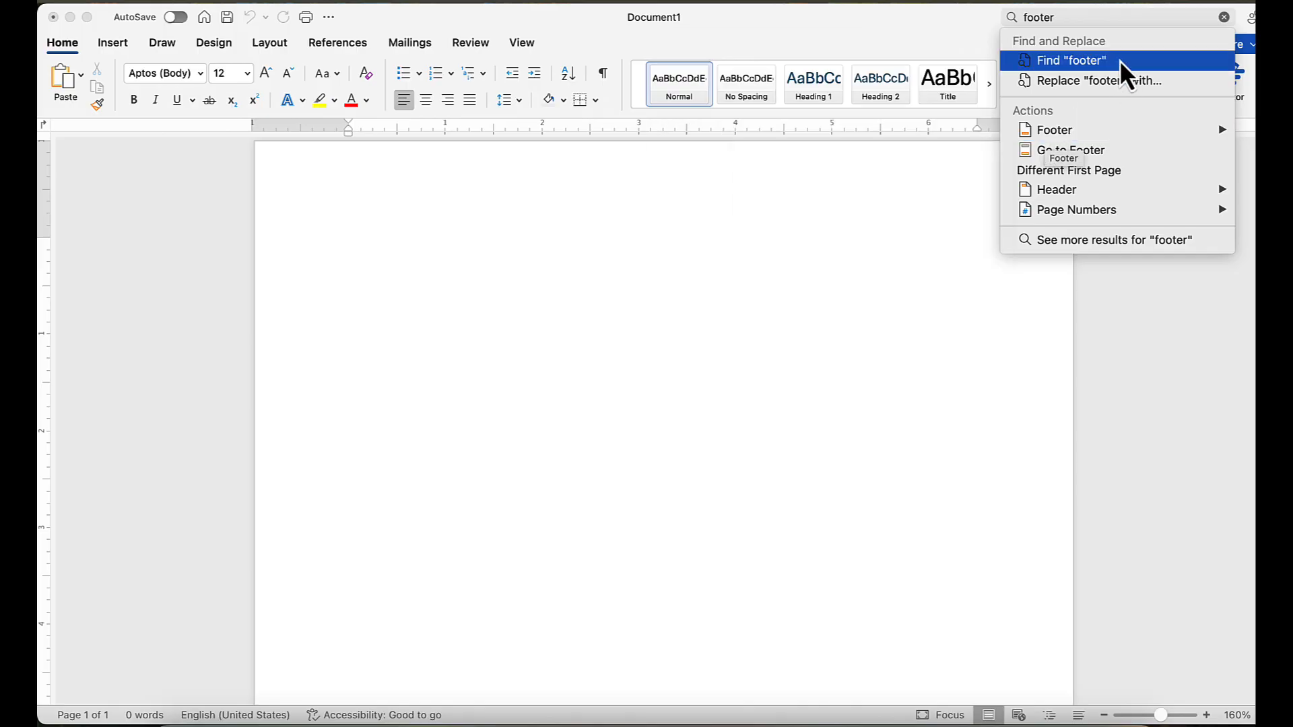
pyautogui.click(1082, 19)
pyautogui.doubleClick(1082, 19)
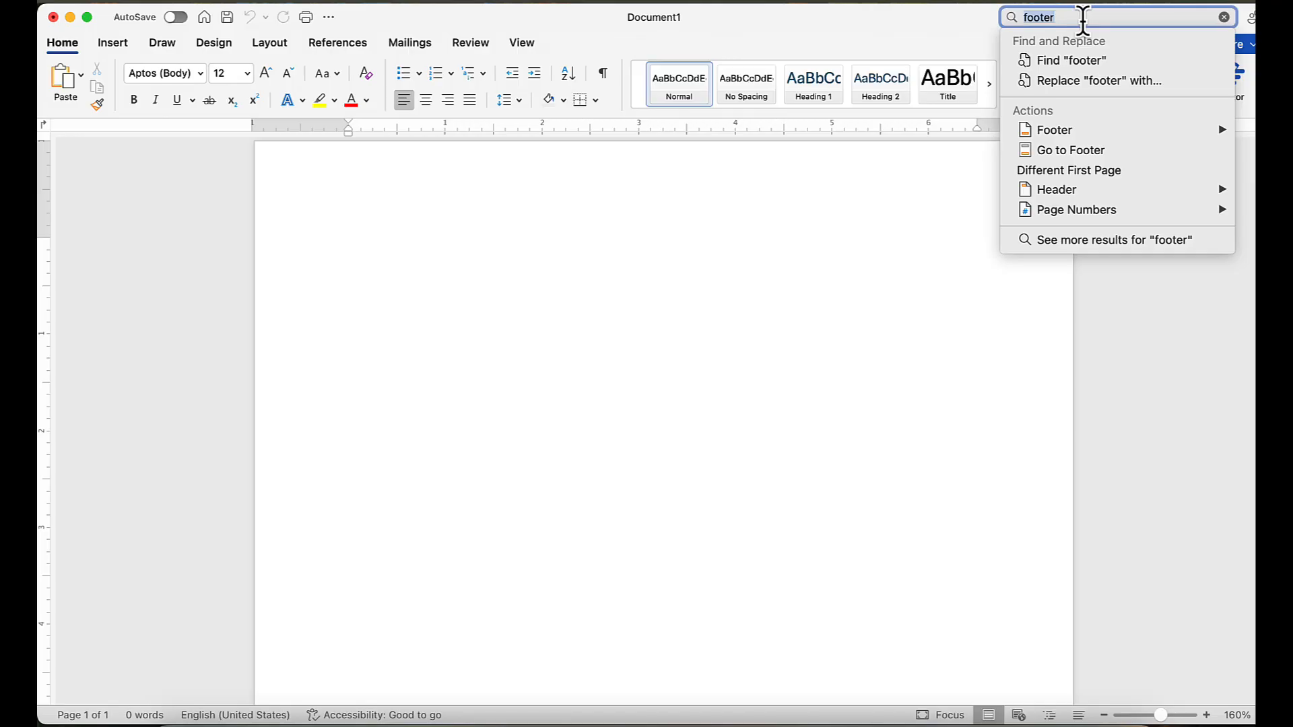
pyautogui.write('page')
pyautogui.press('Escape')
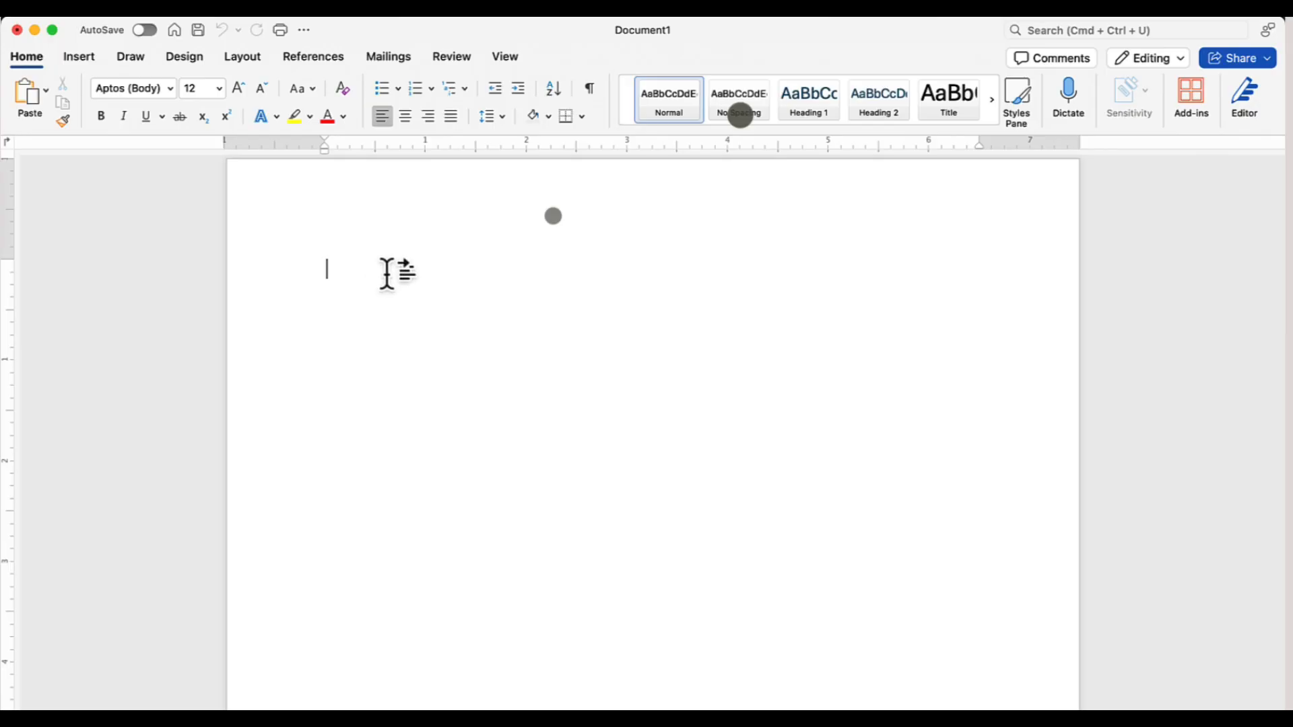
# - Hide the ribbon commands so only the tab names remain, and restore them
pyautogui.click(32, 60)
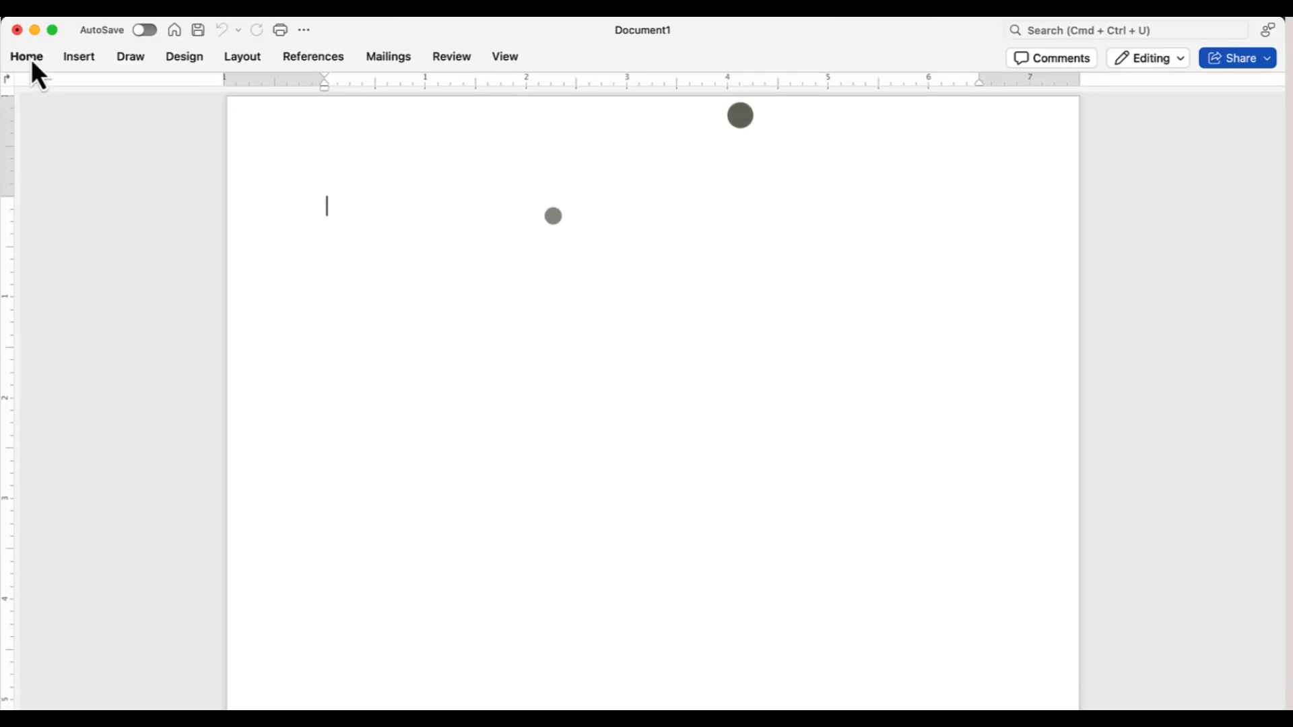
pyautogui.click(32, 61)
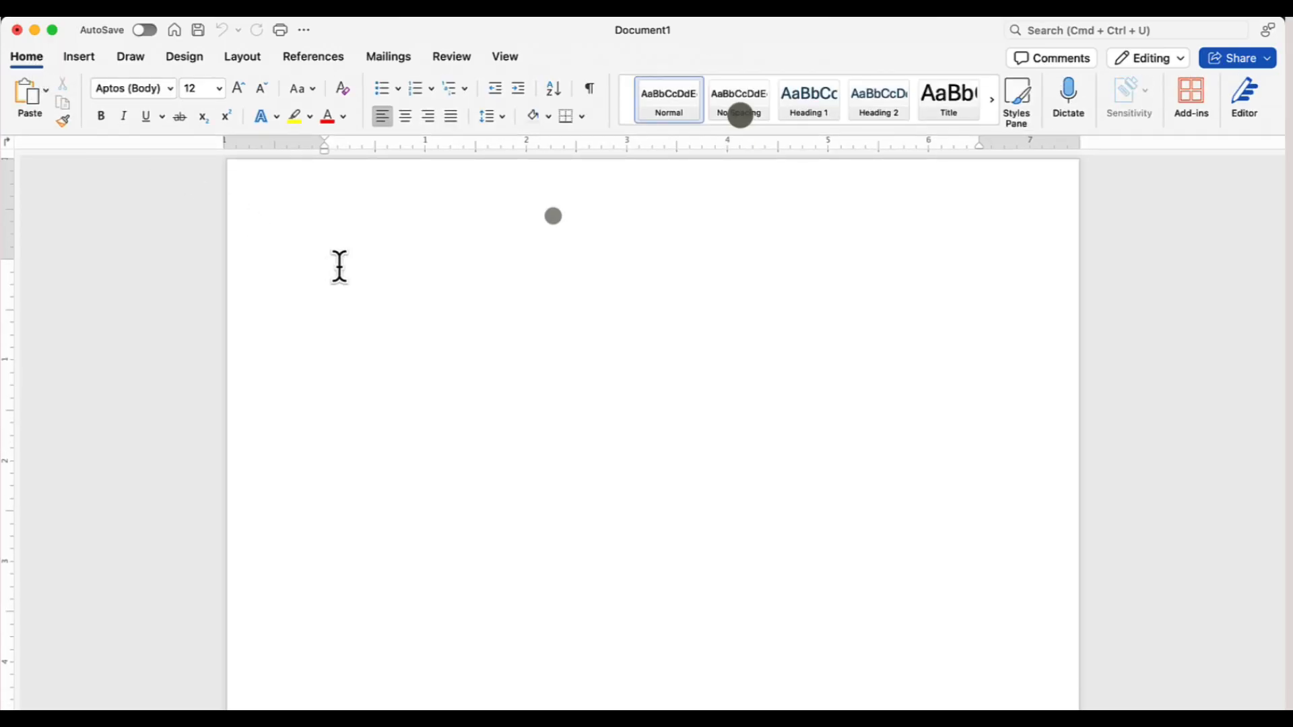
# - Enter the title "Using Microsoft Word for Mac OS by Kaceli TechTraining.", a paragraph introducing the tutorial and a closing sentence about 90% of workplace features
pyautogui.write('Using Microsoft Word for Mac OS by Kaceli TechTraining. This is the comprehensive tutorial on using Microsoft Word for Mac OS.')
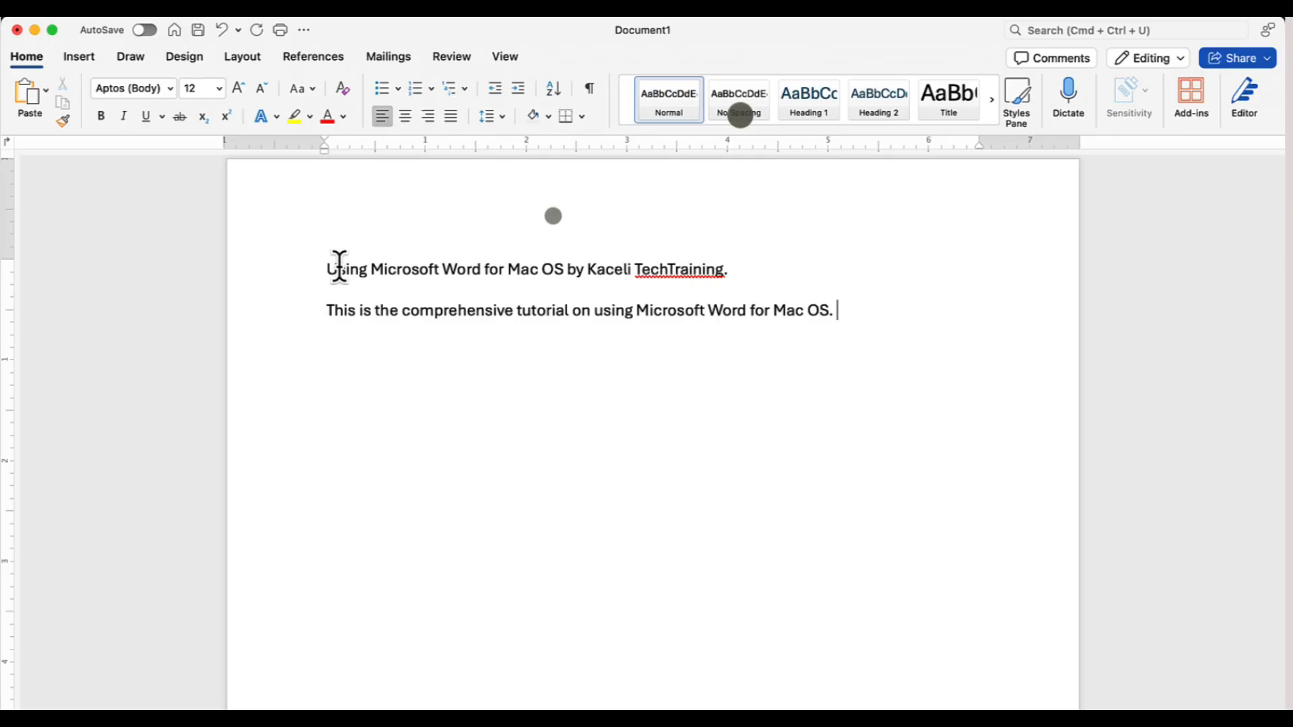
pyautogui.write("We will start with the basics and then proceed to most features used in today's workplace.")
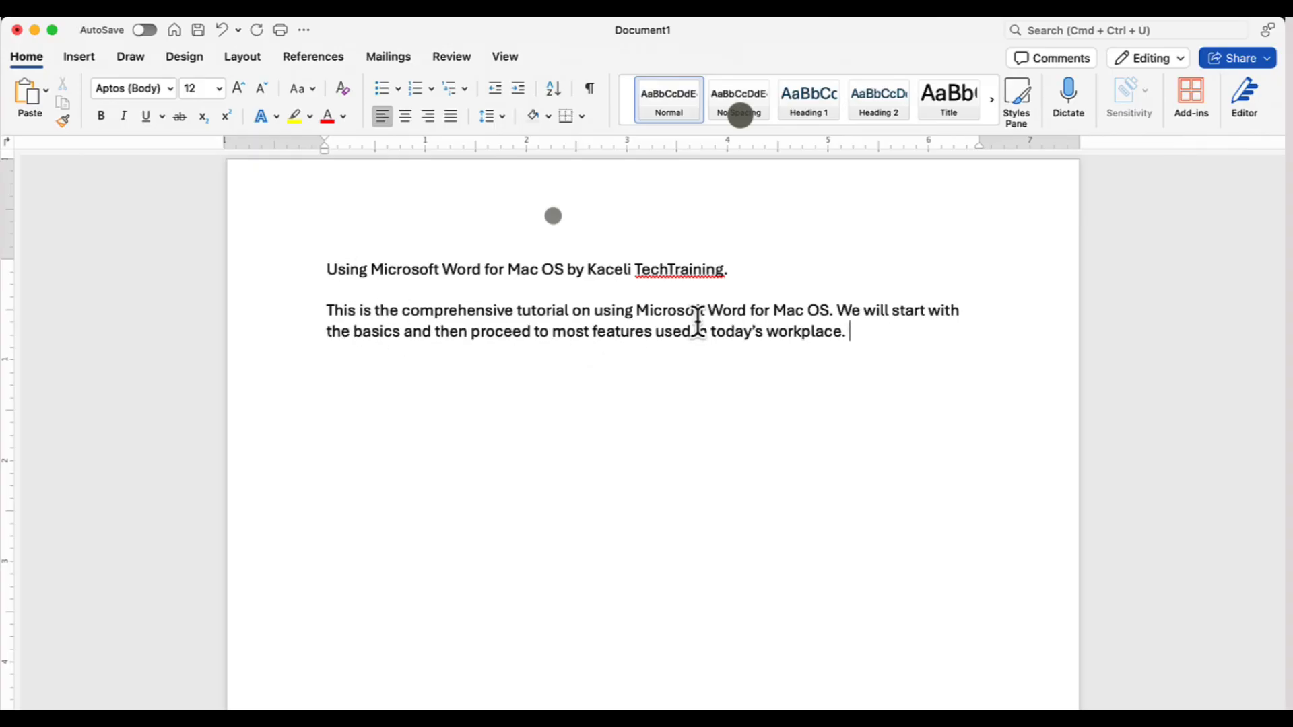
pyautogui.write('If you are a beginner, this is the tutorial for you. If you have used Word before, this will help sharpen your technology skills to master Microsoft Word. If this is too basic for you, please advance the video.')
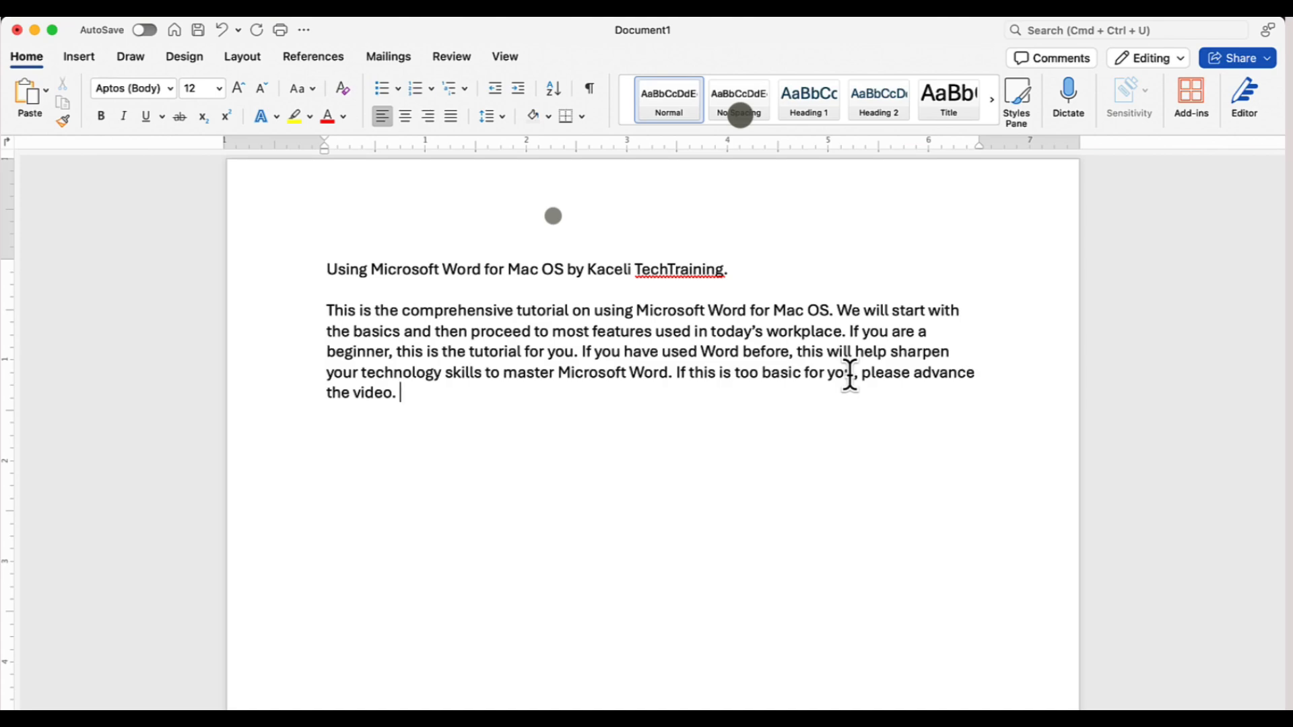
pyautogui.press('Return')
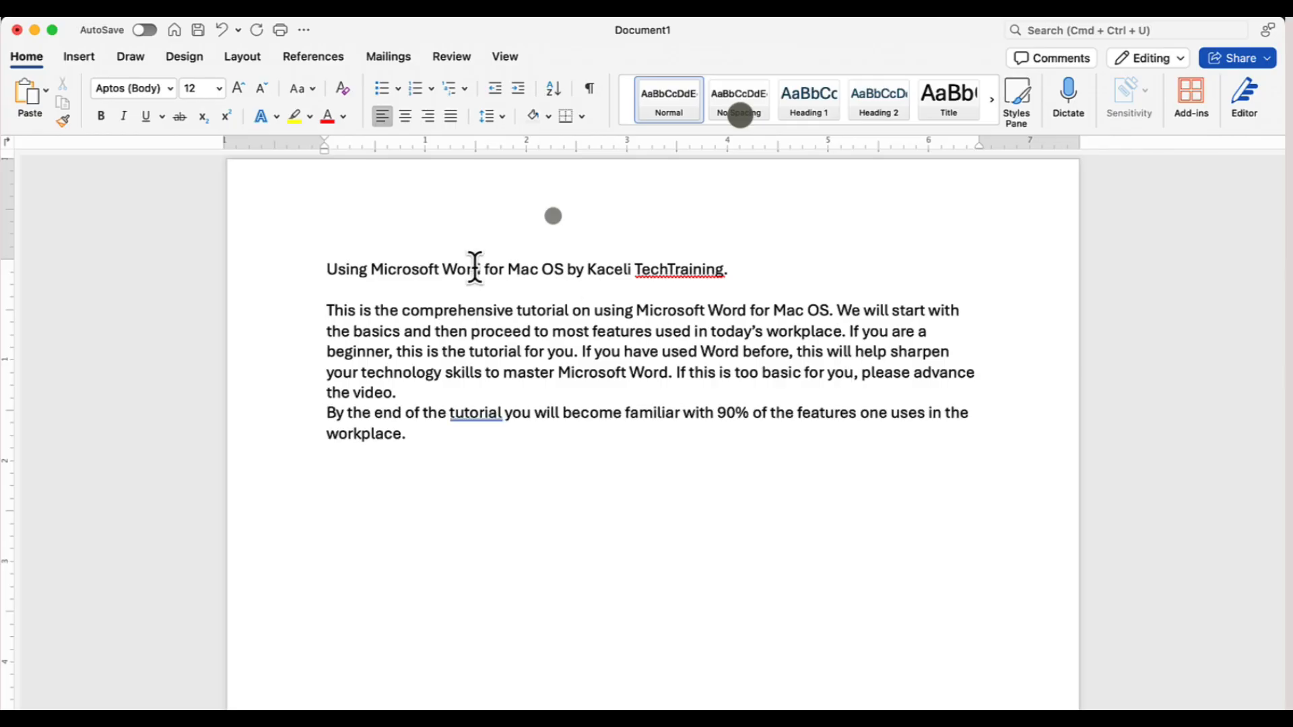
# - Make the title line bold, set its font size to 16, enlarge it to 18 and remove its final period
pyautogui.click(474, 269)
pyautogui.moveTo(328, 268); pyautogui.dragTo(654, 255)
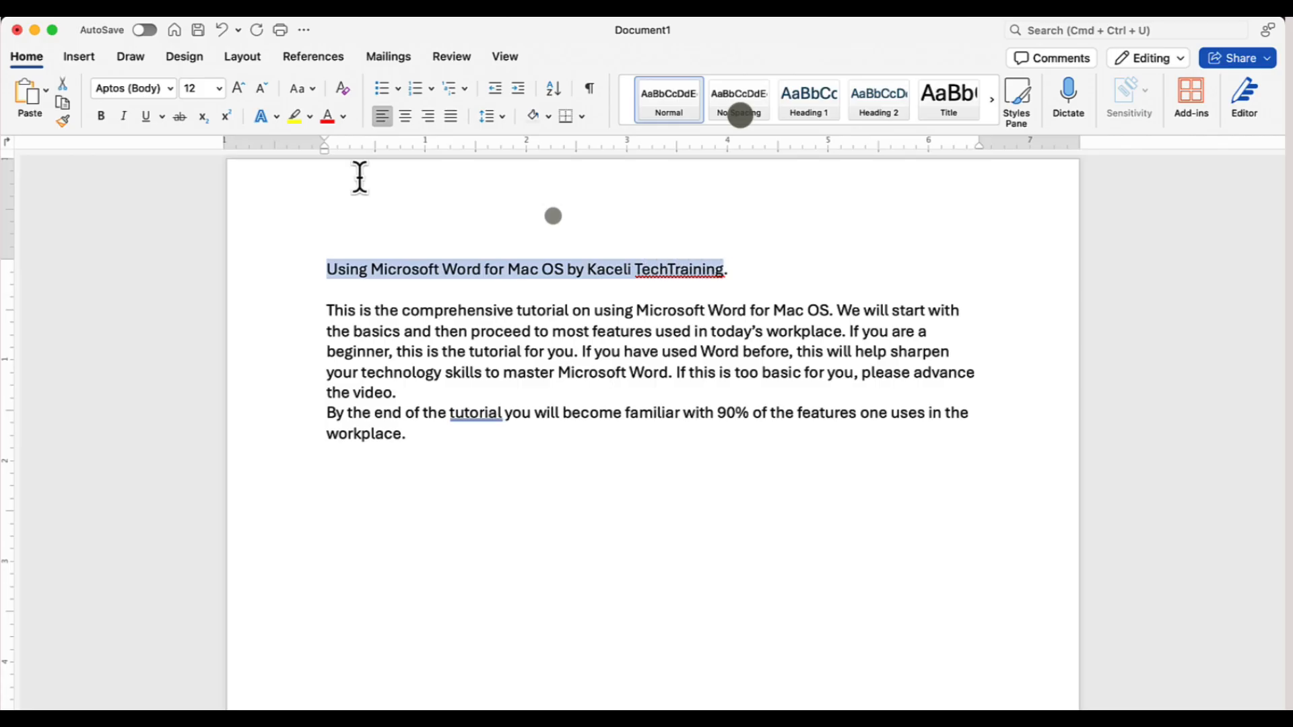
pyautogui.click(101, 117)
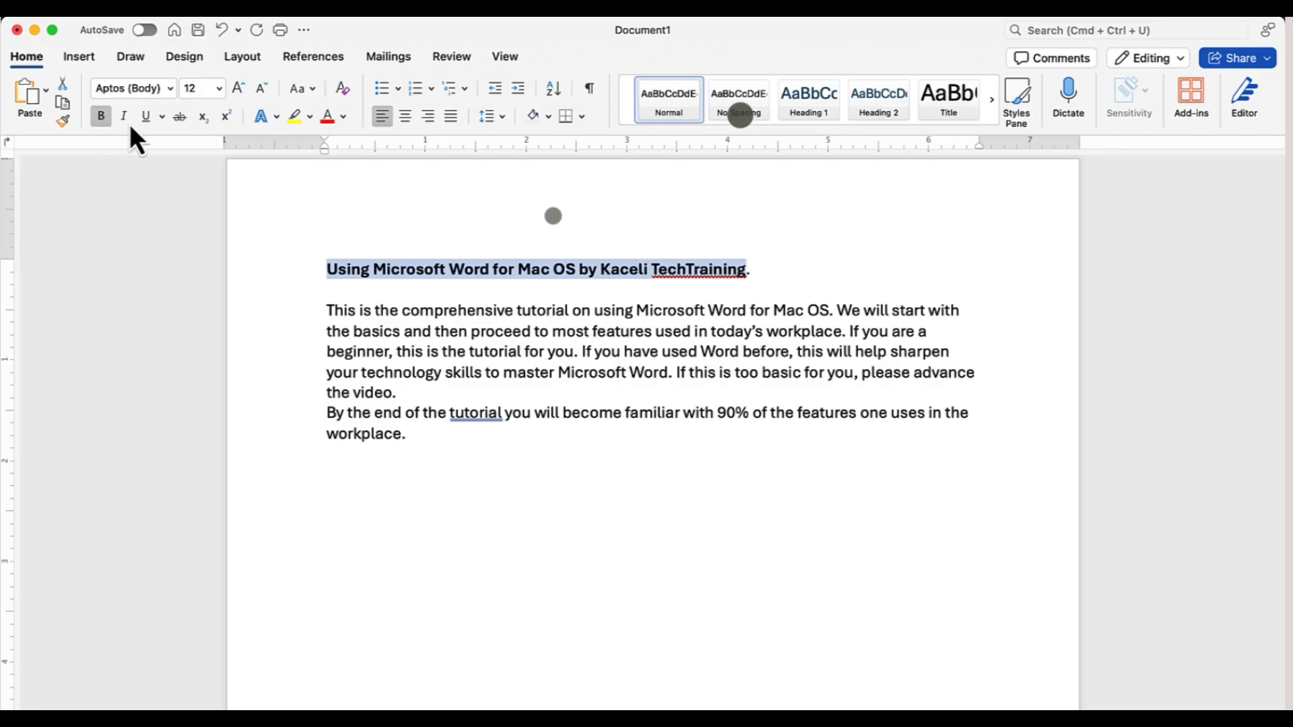
pyautogui.click(220, 88)
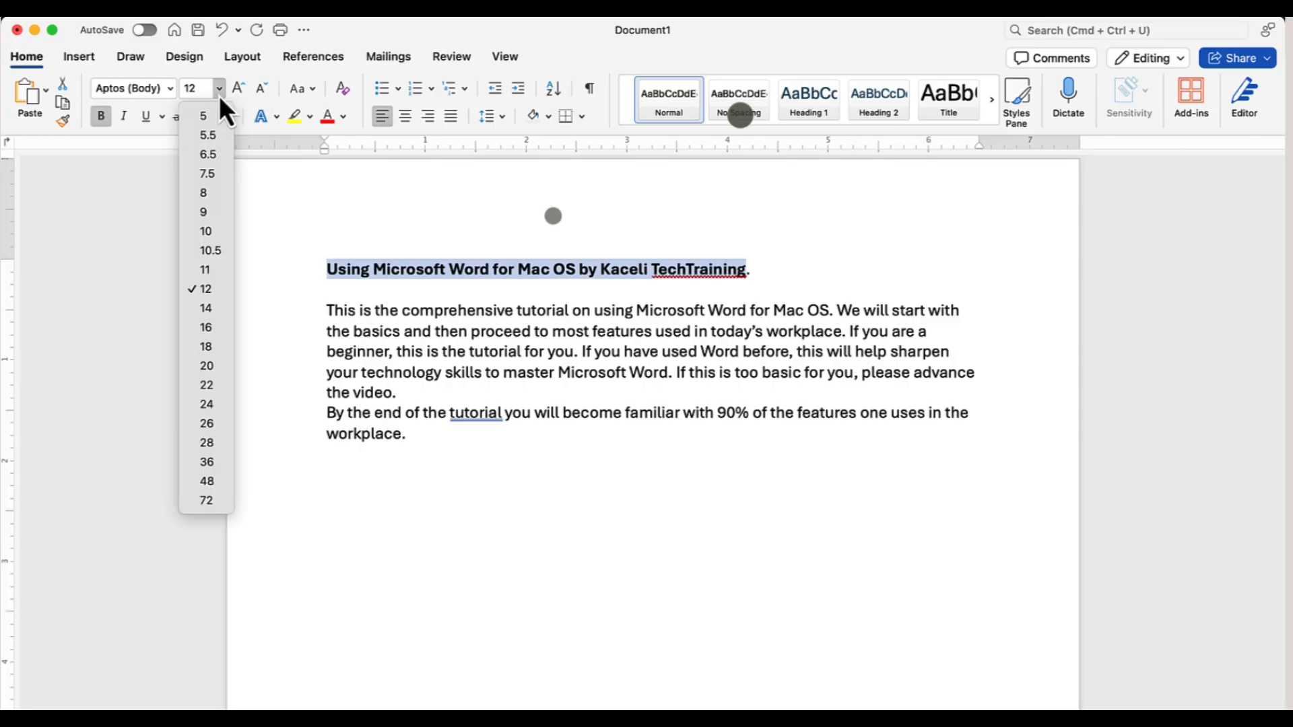
pyautogui.click(200, 327)
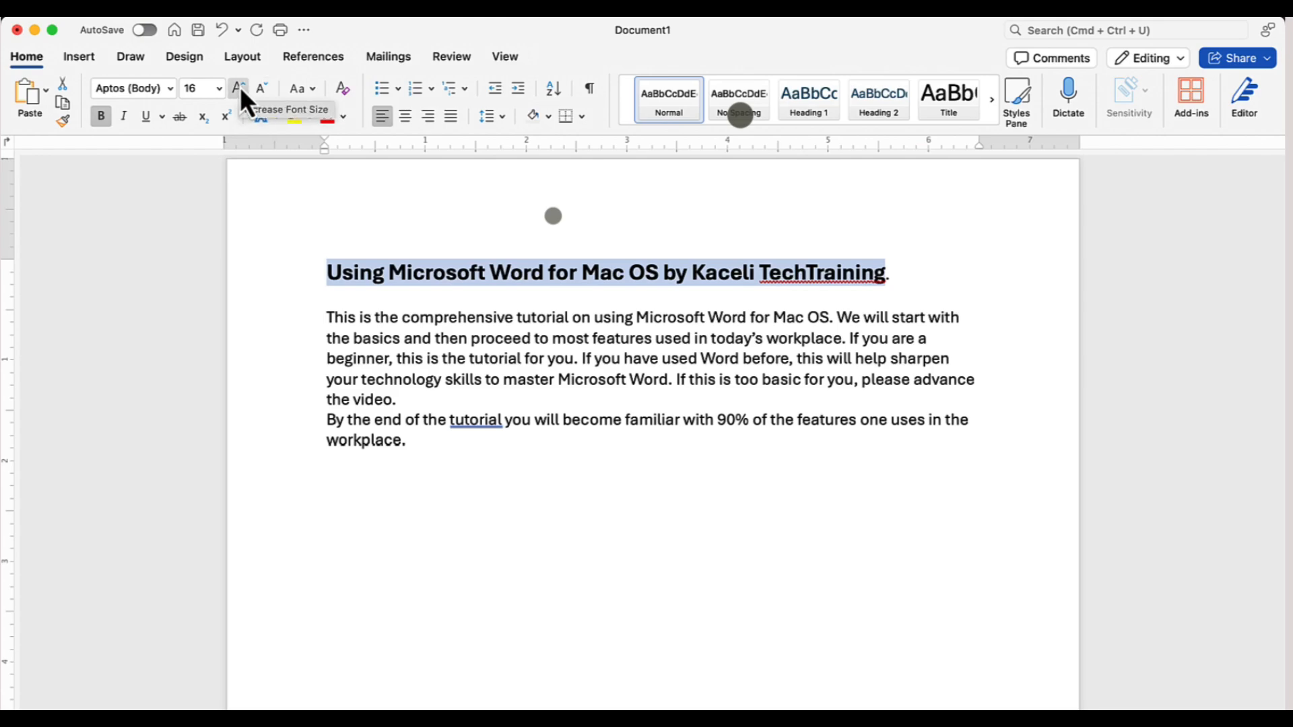
pyautogui.click(240, 88)
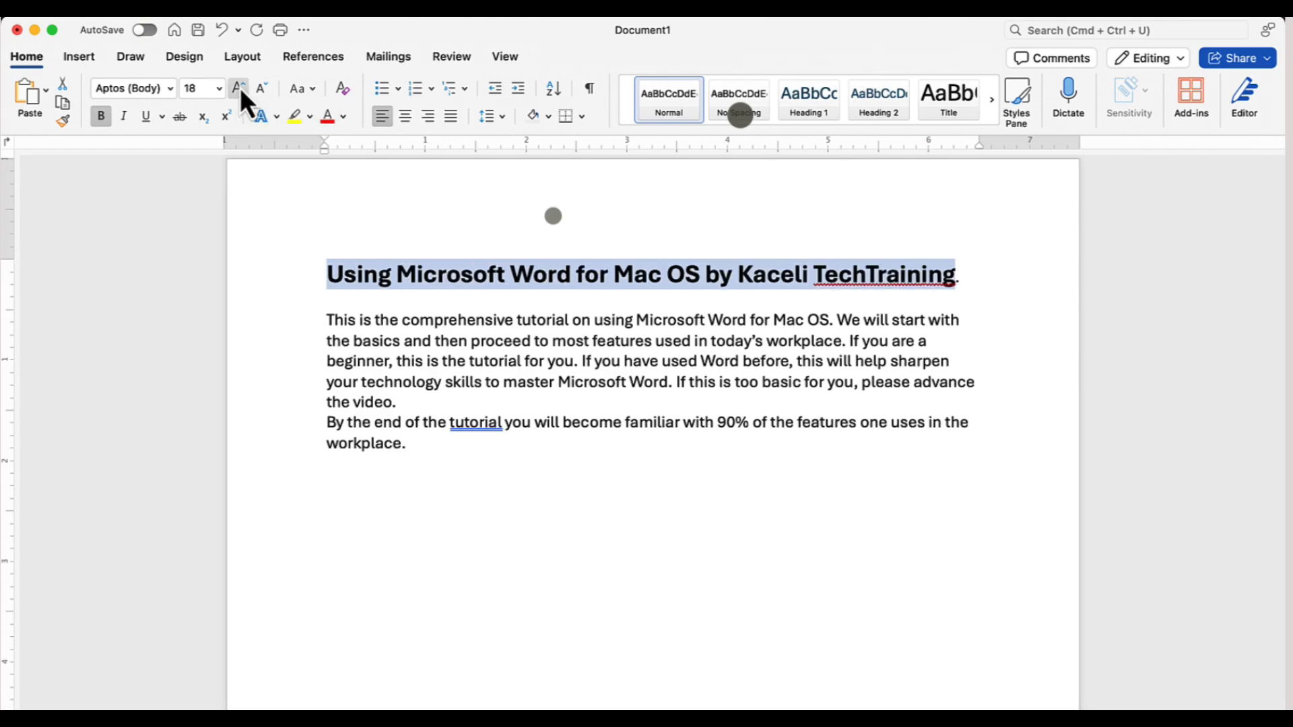
pyautogui.click(702, 341)
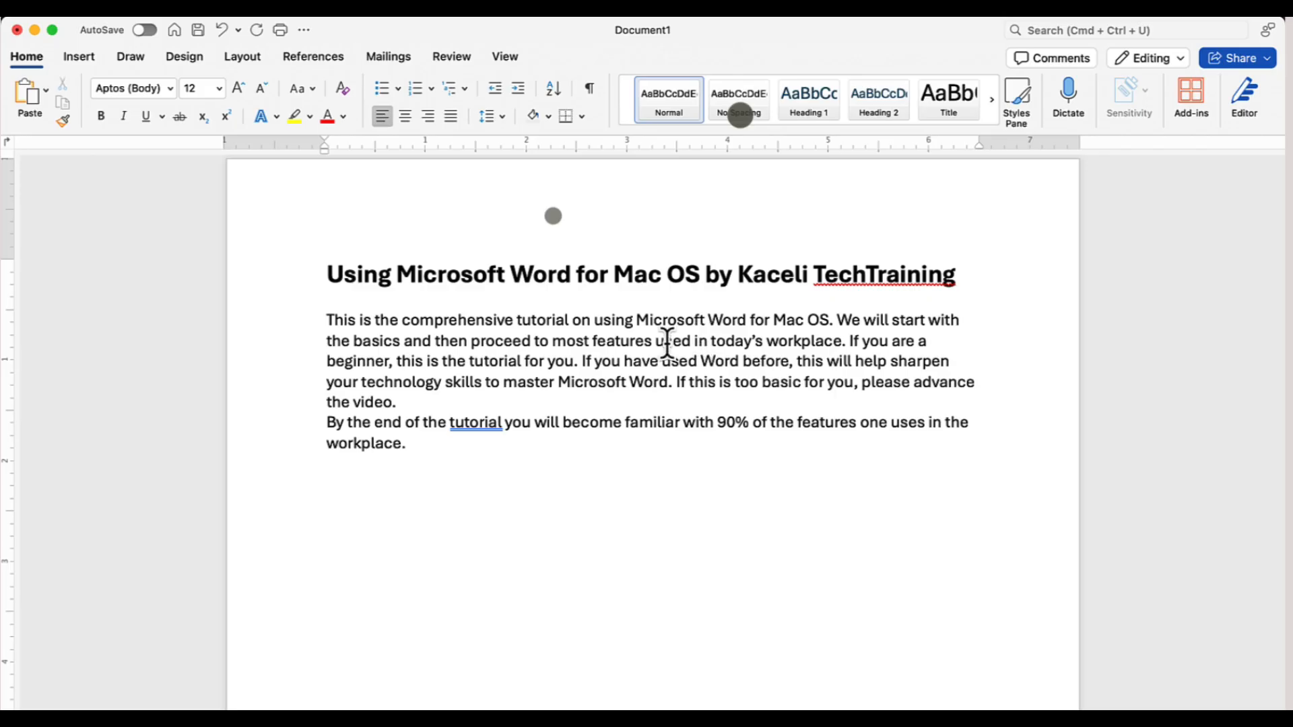
# - Select the whole title line and set its font color to a dark blue theme shade
pyautogui.click(330, 276)
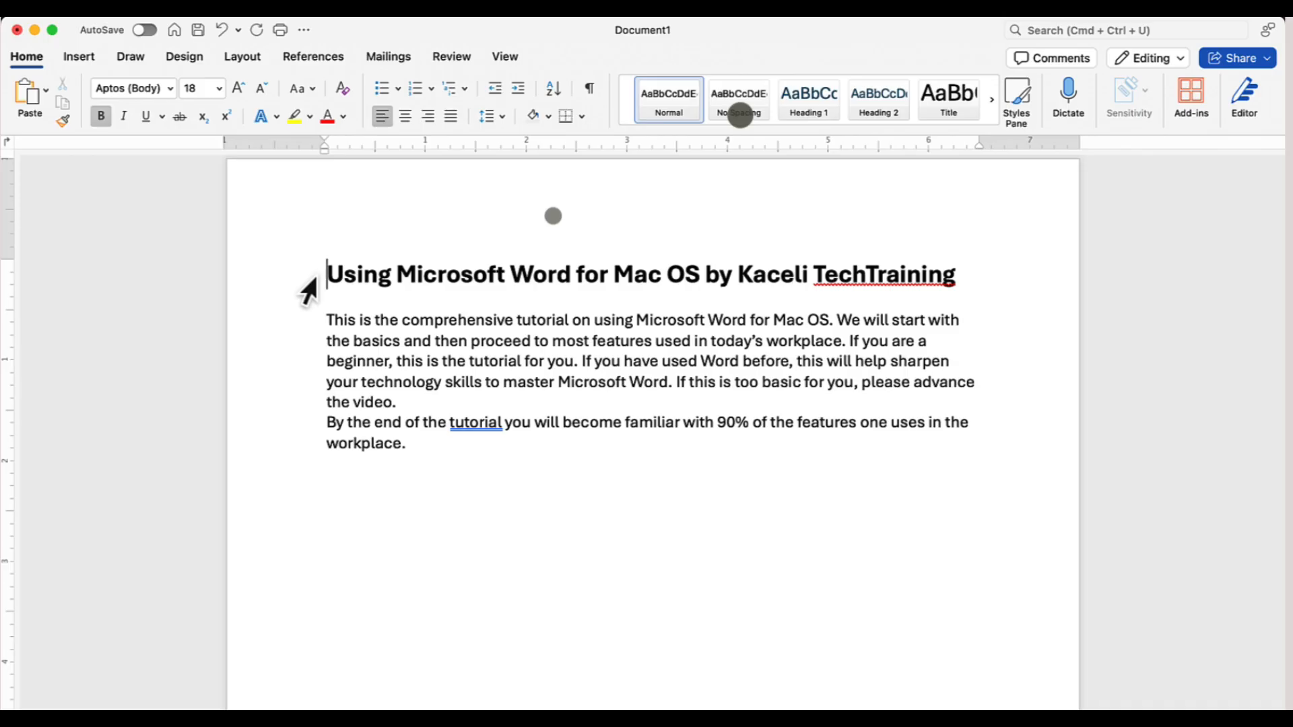
pyautogui.click(314, 279)
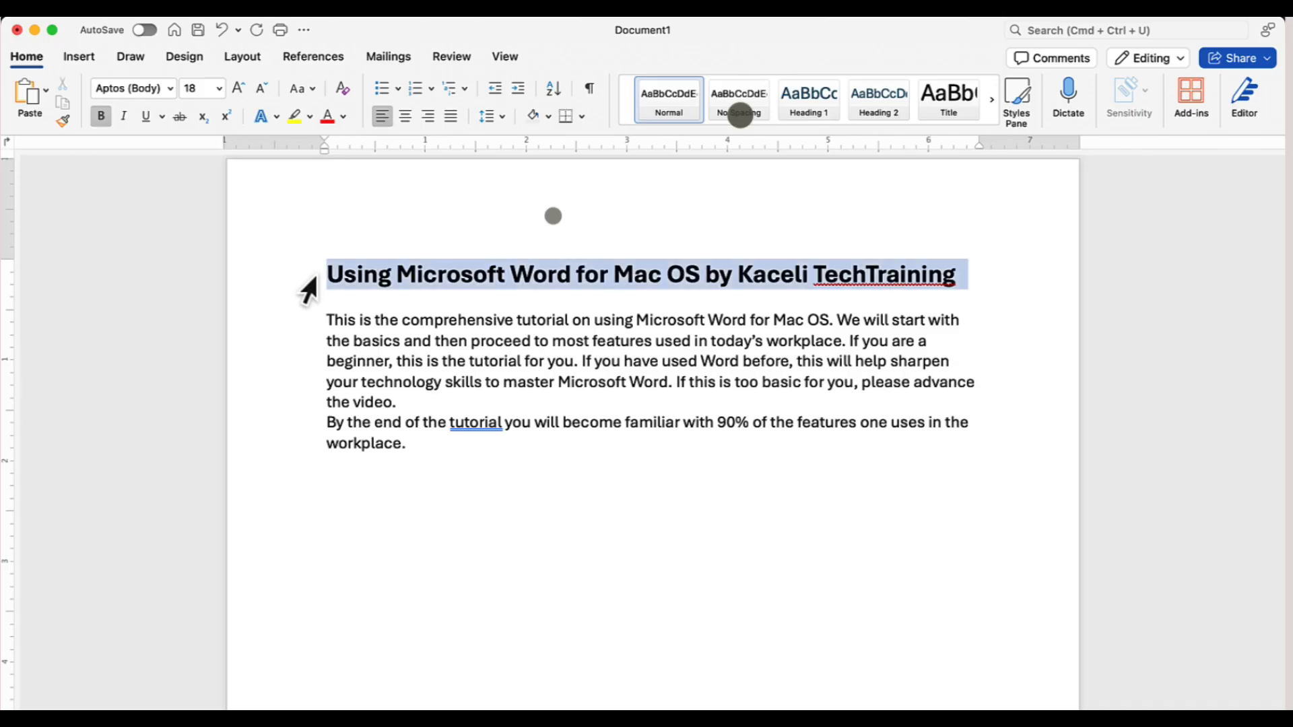
pyautogui.click(345, 288)
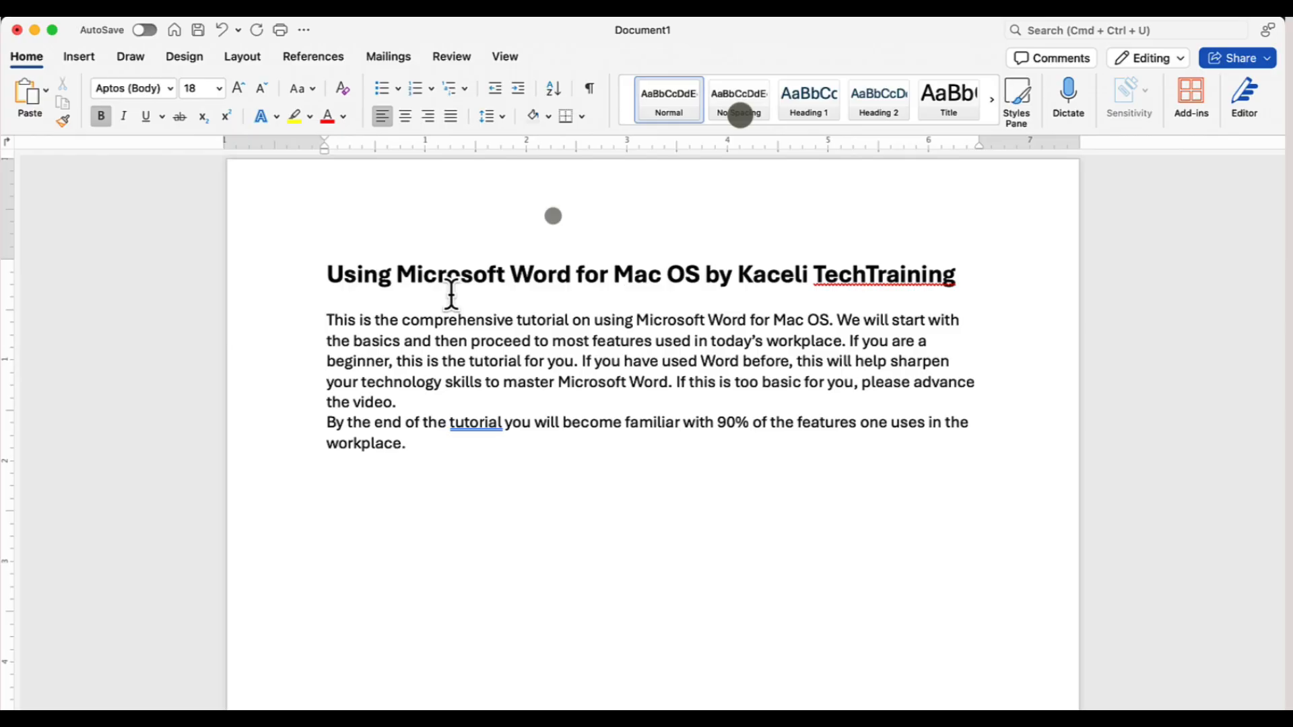
pyautogui.click(310, 288)
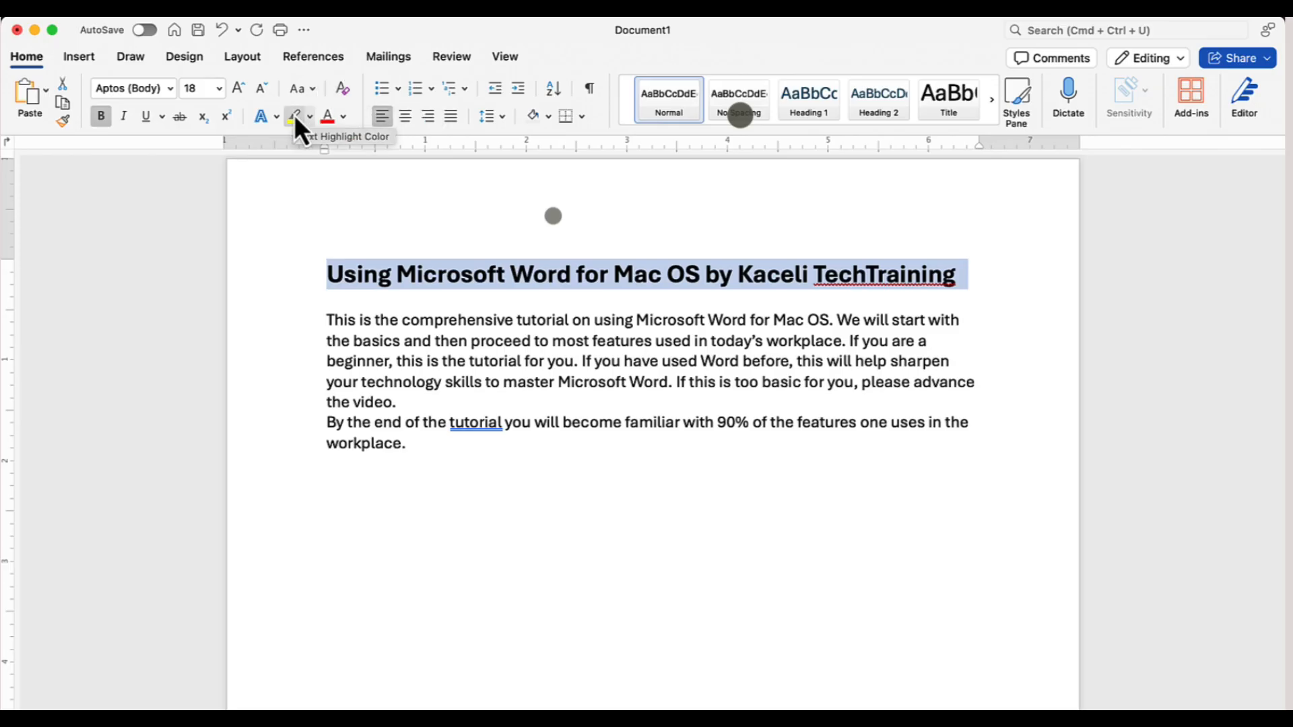
pyautogui.click(344, 117)
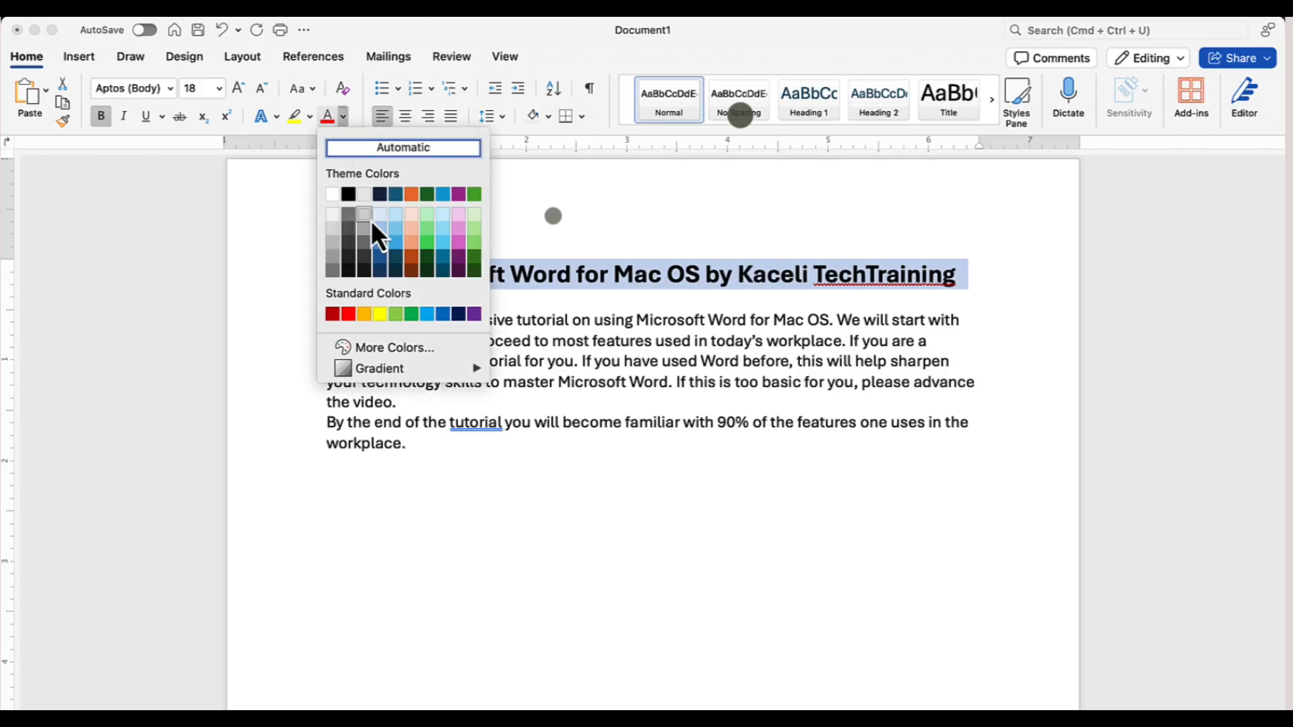
pyautogui.click(379, 259)
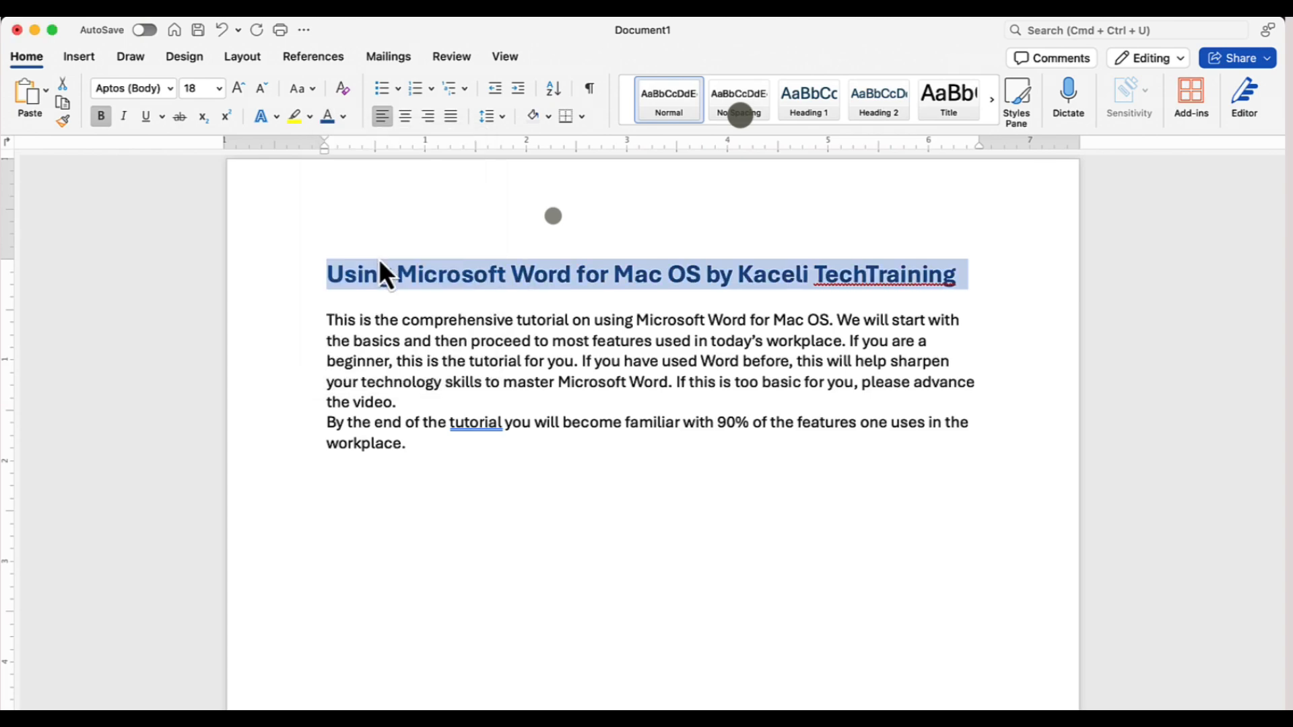
pyautogui.click(443, 338)
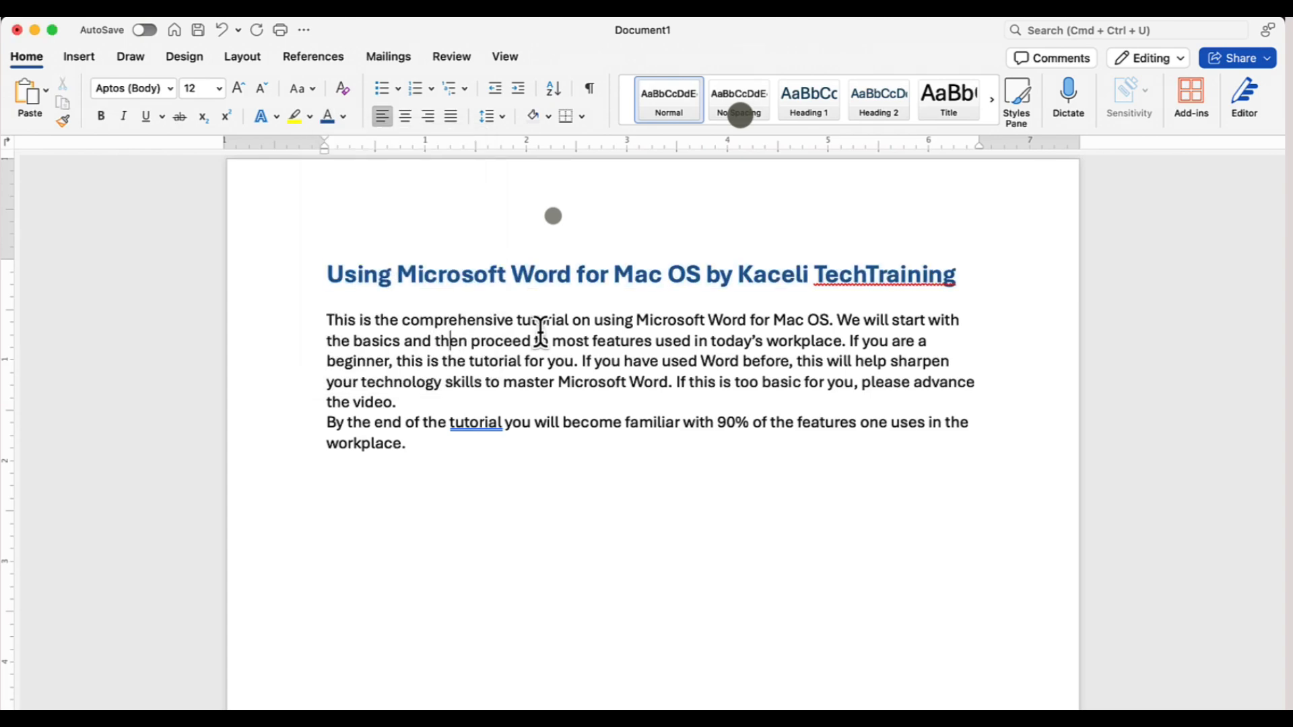
# - Practise selecting single lines of the first body paragraph and the full paragraph
pyautogui.click(301, 324)
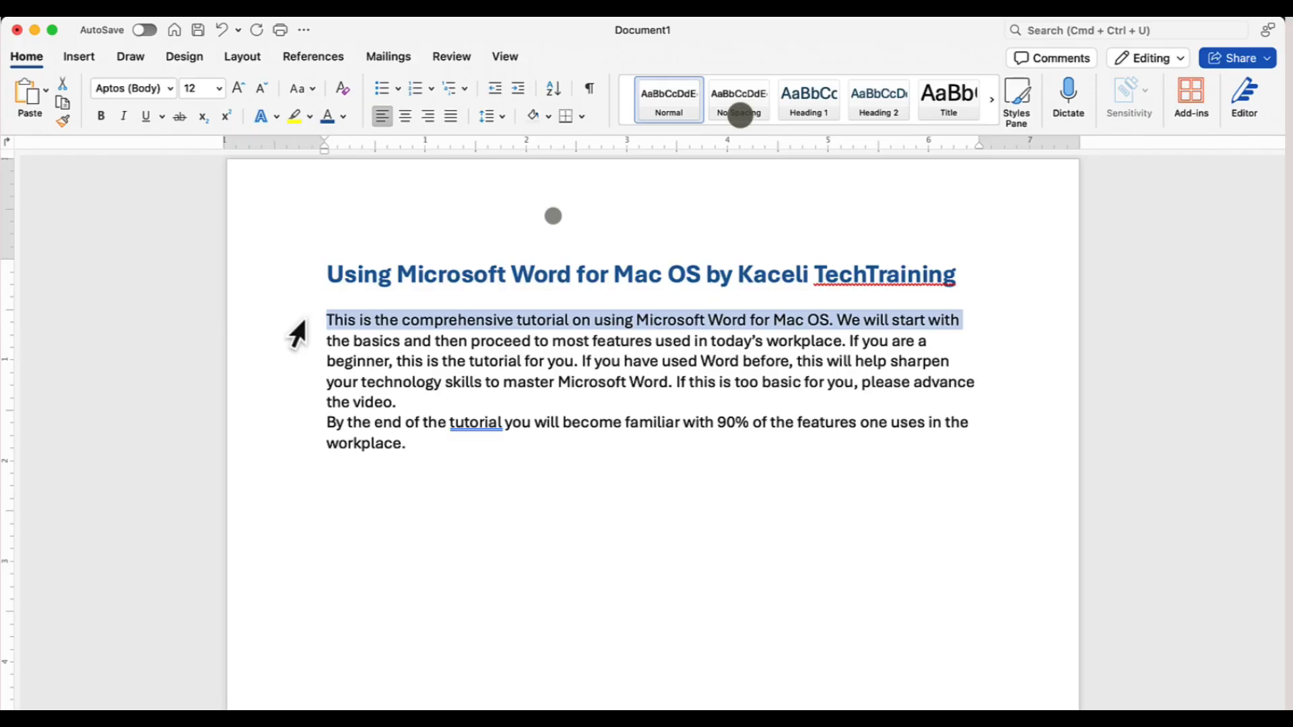
pyautogui.click(321, 338)
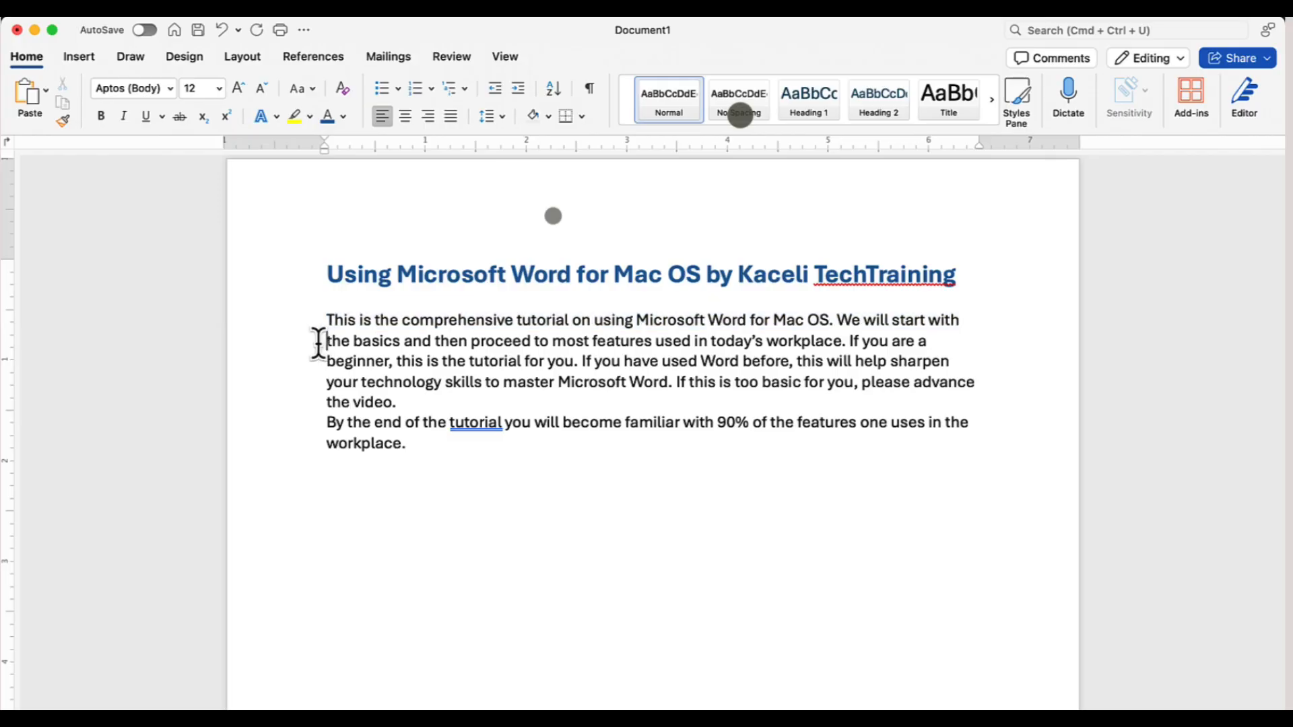
pyautogui.click(276, 364)
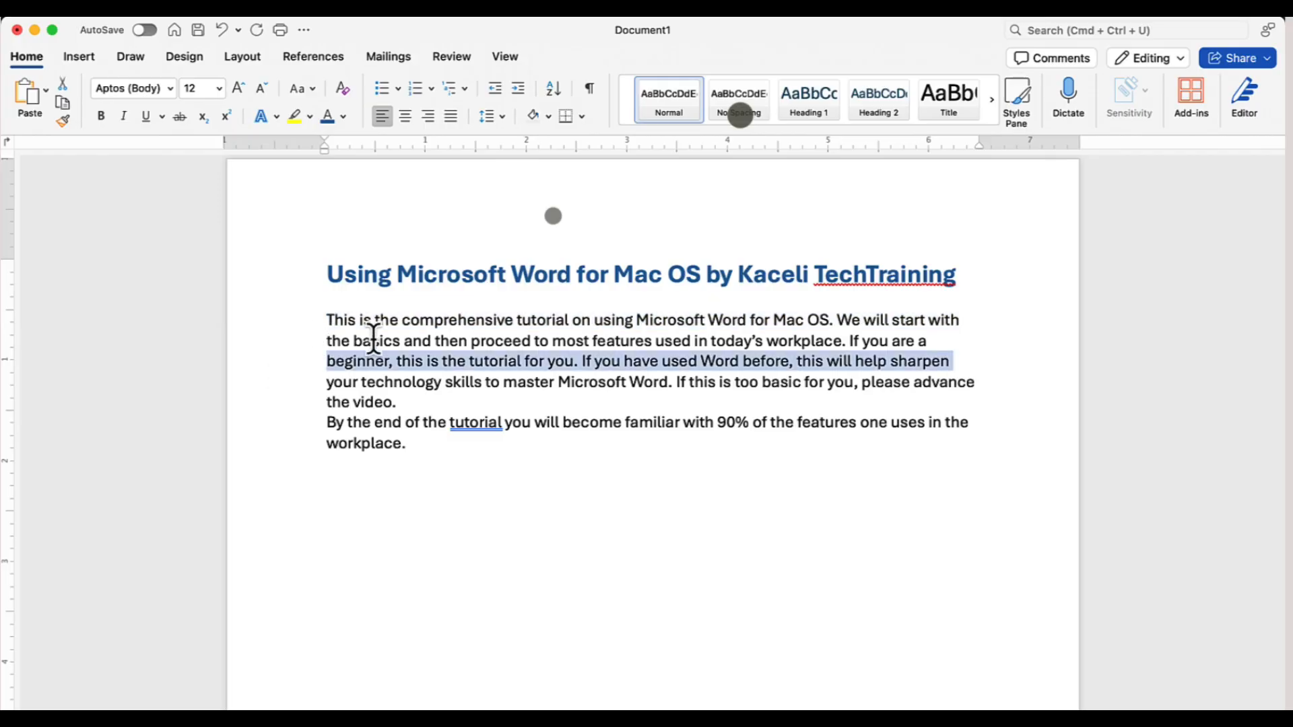
pyautogui.click(435, 331)
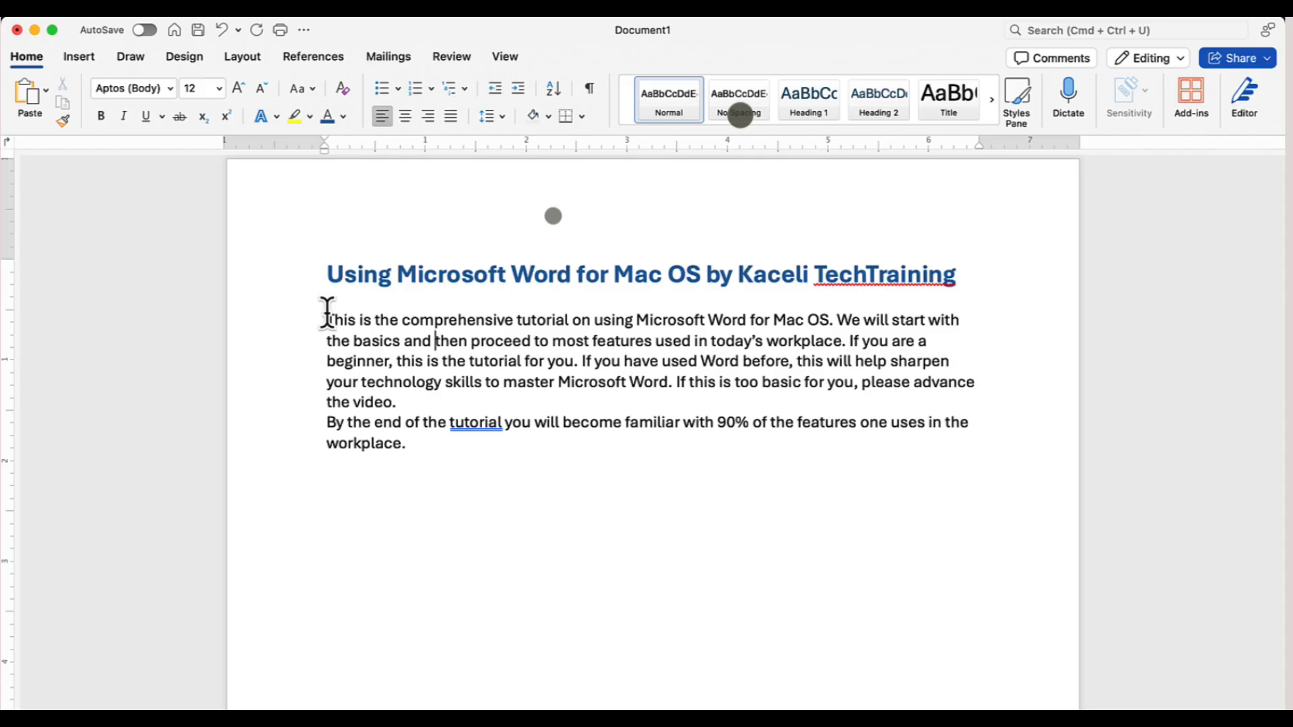
pyautogui.moveTo(326, 312); pyautogui.dragTo(422, 399)
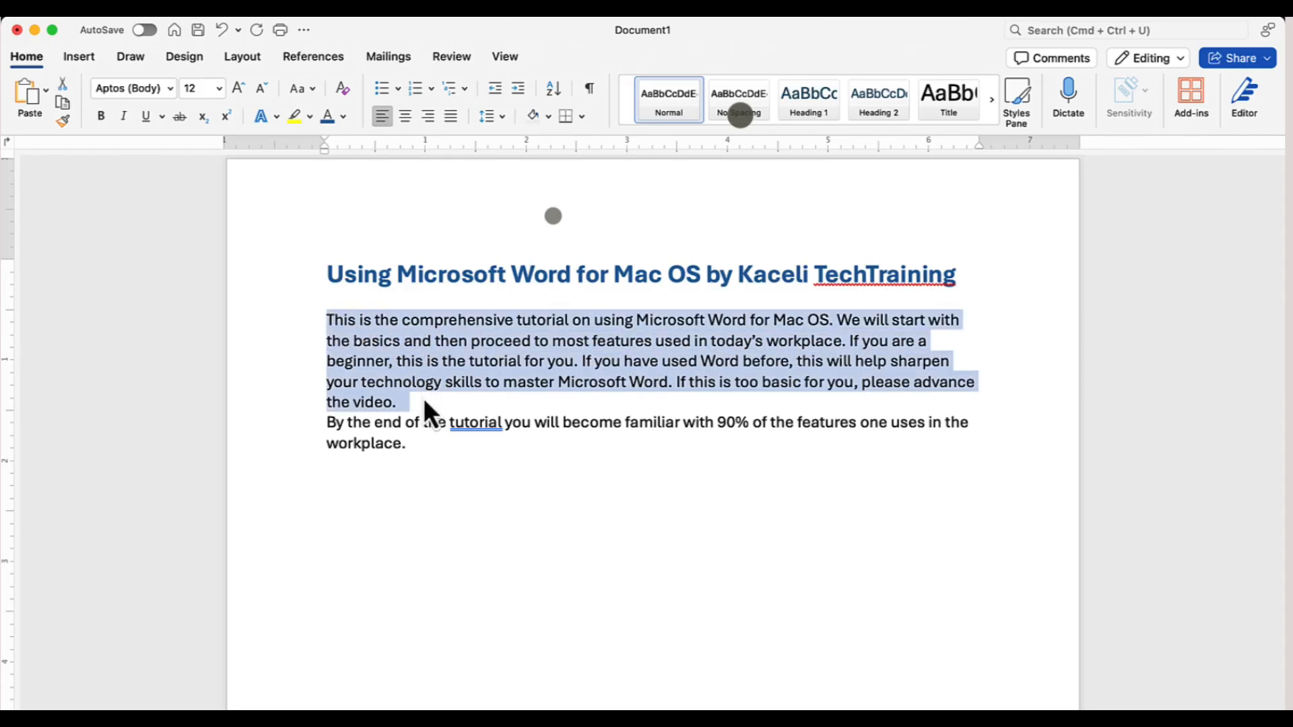
pyautogui.click(275, 367)
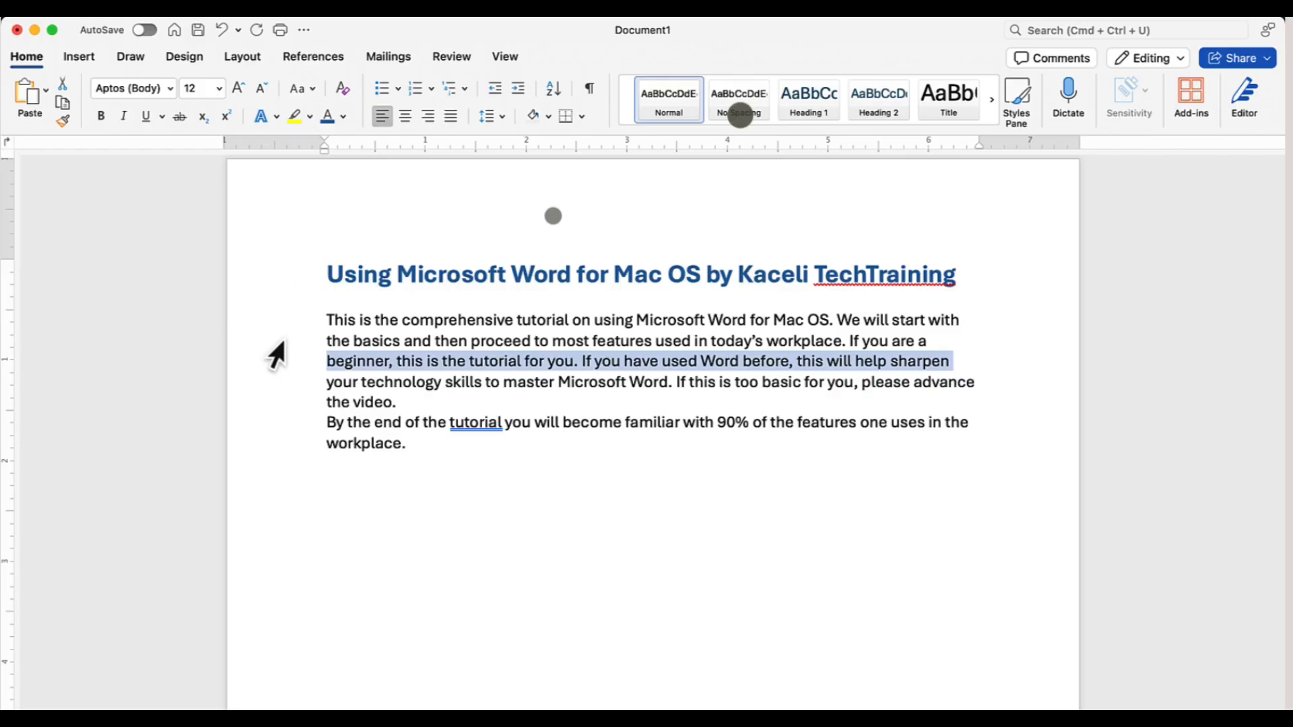
# - Select the whole first body paragraph, enlarge its text and separate it from the next paragraph with a blank line
pyautogui.click(279, 344)
pyautogui.tripleClick(275, 344)
pyautogui.doubleClick(293, 350)
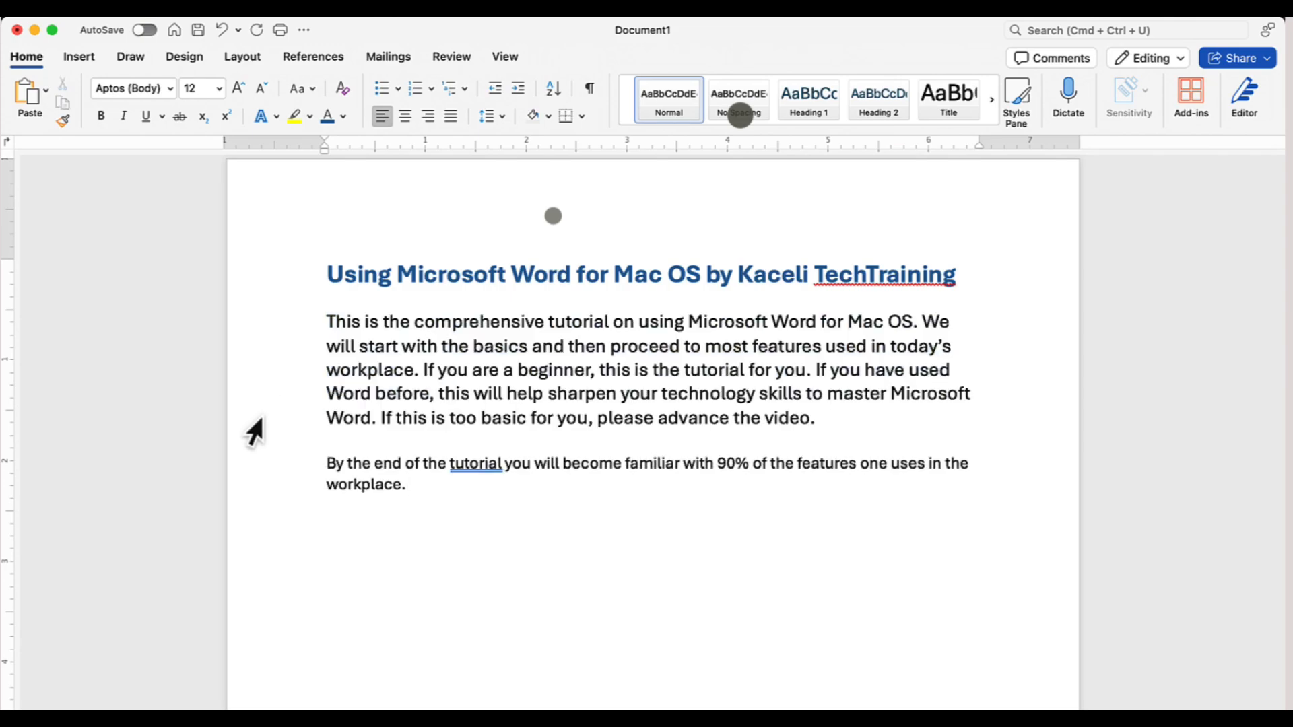
# - Select the entire document, clear the selection and select everything again
pyautogui.tripleClick(254, 431)
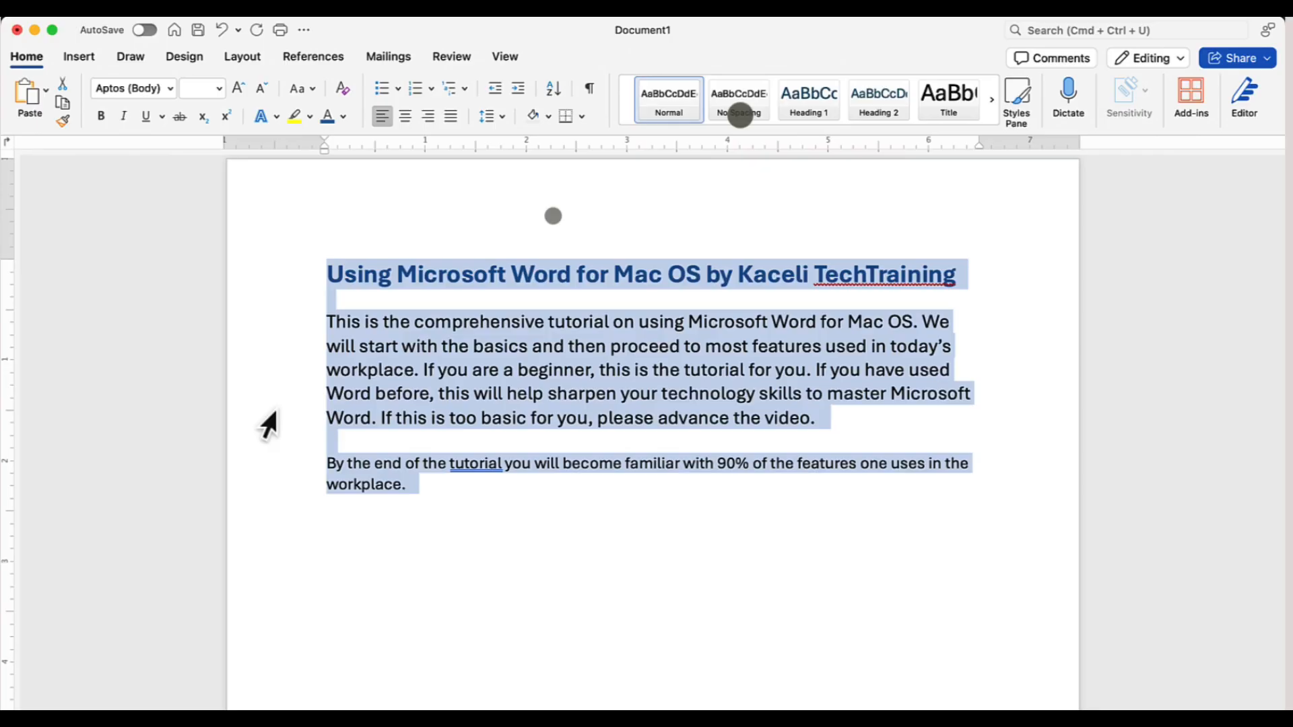
pyautogui.click(422, 508)
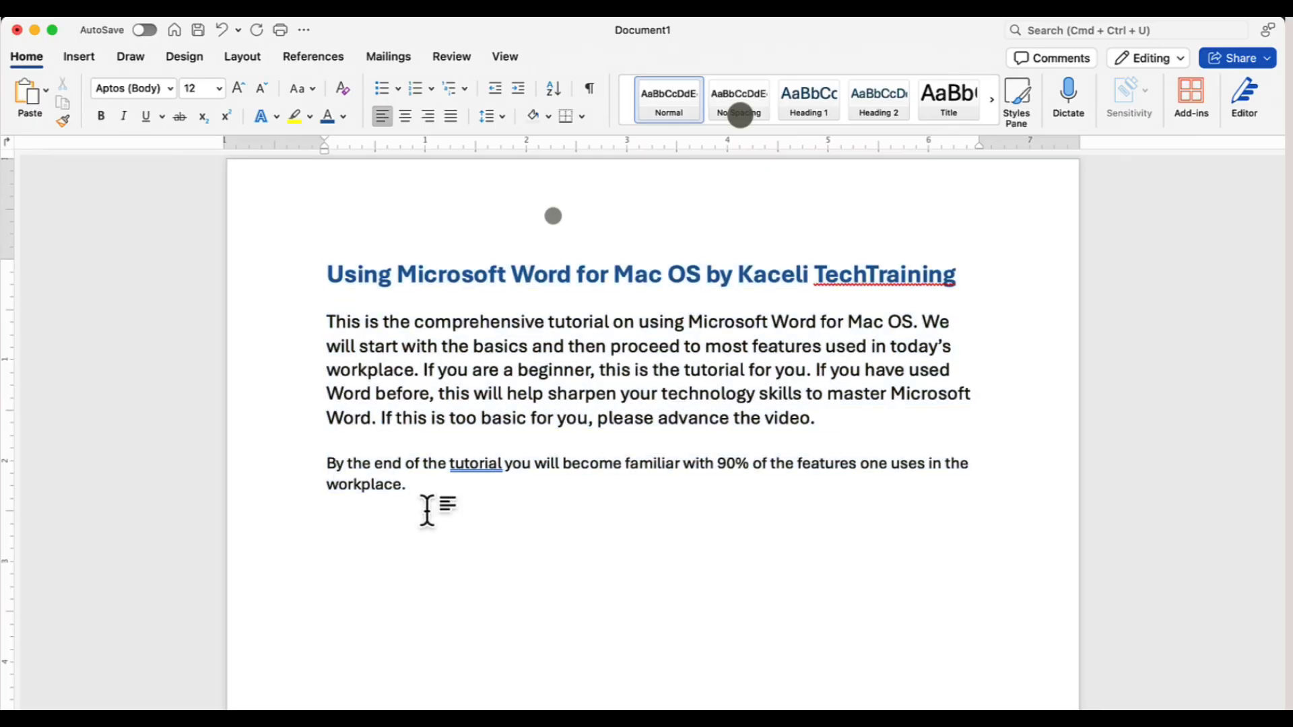
pyautogui.press('super+a')
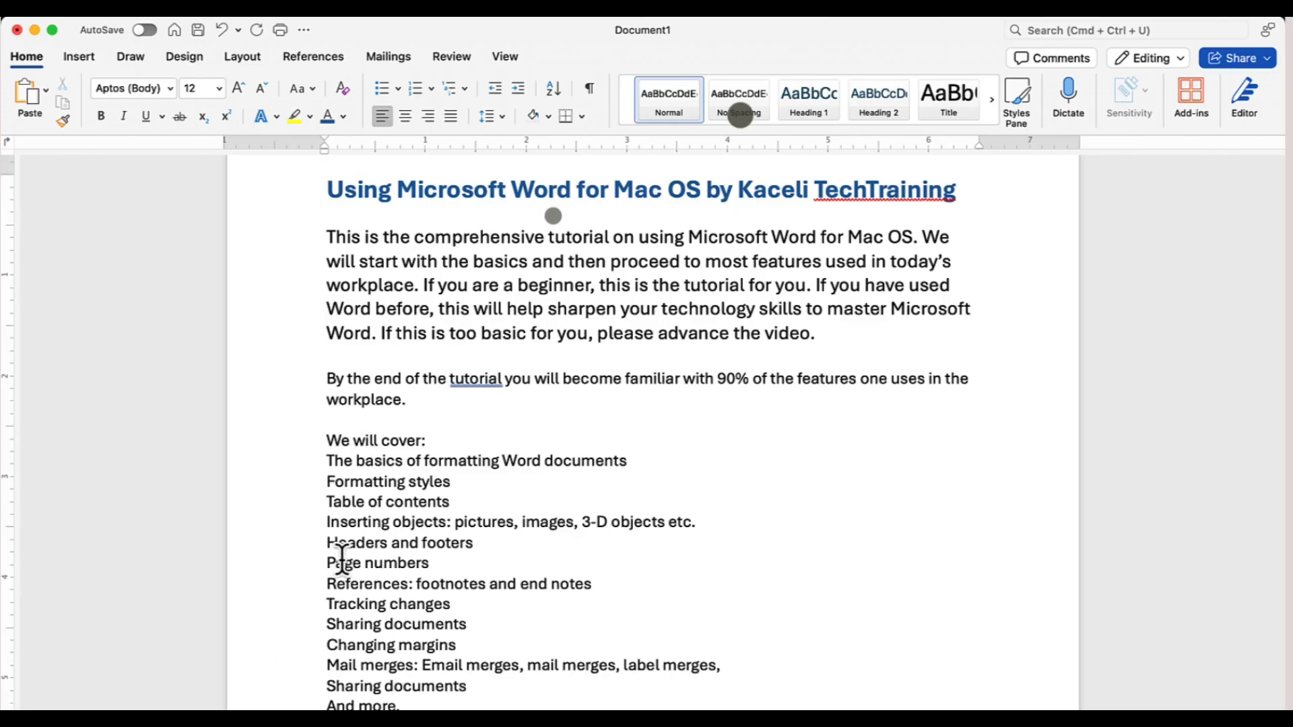
# - Select the topics below "We will cover:" through "And more." and format them as a square-bulleted list
pyautogui.moveTo(327, 462); pyautogui.dragTo(416, 619)
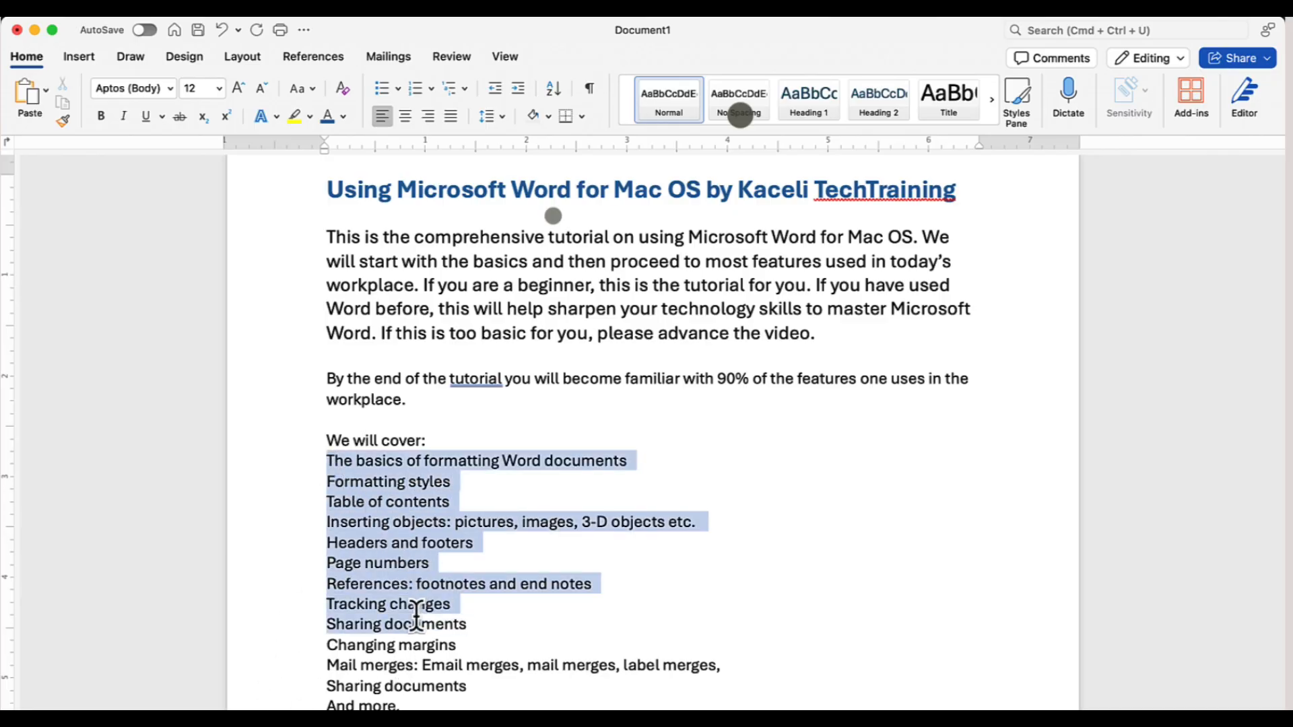
pyautogui.moveTo(407, 705); pyautogui.dragTo(327, 471)
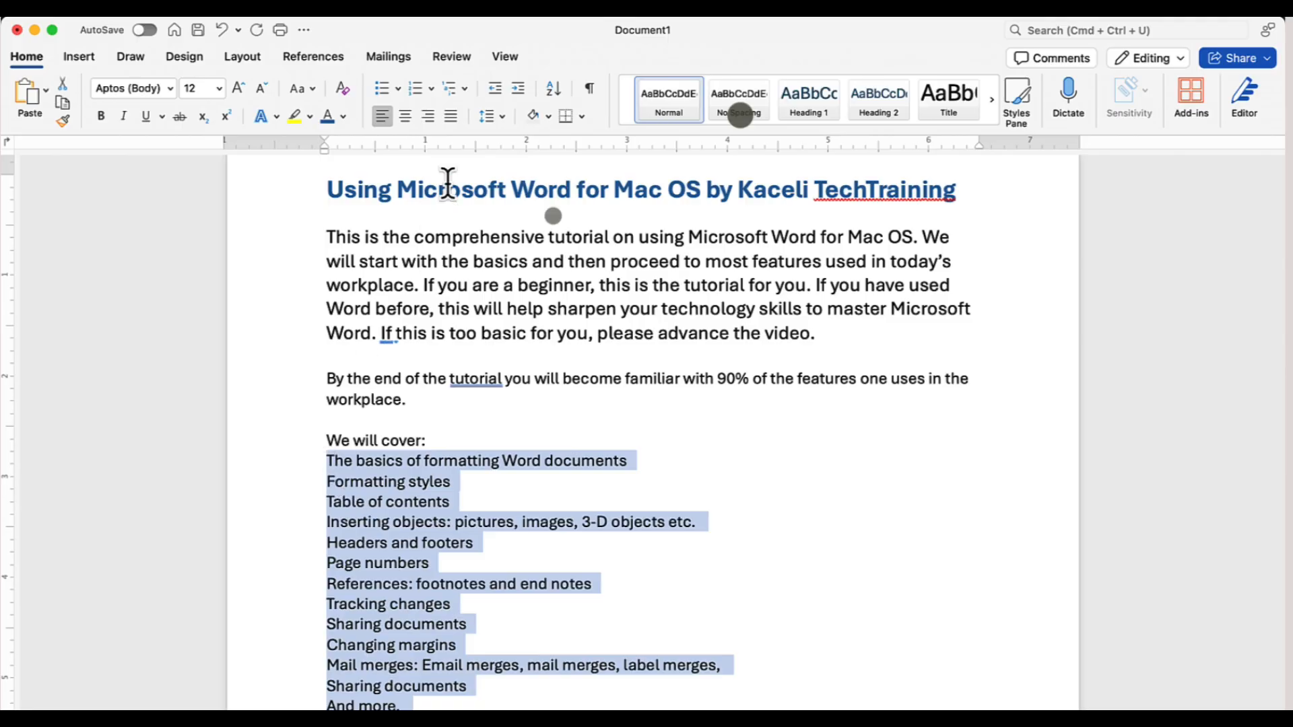
pyautogui.click(399, 93)
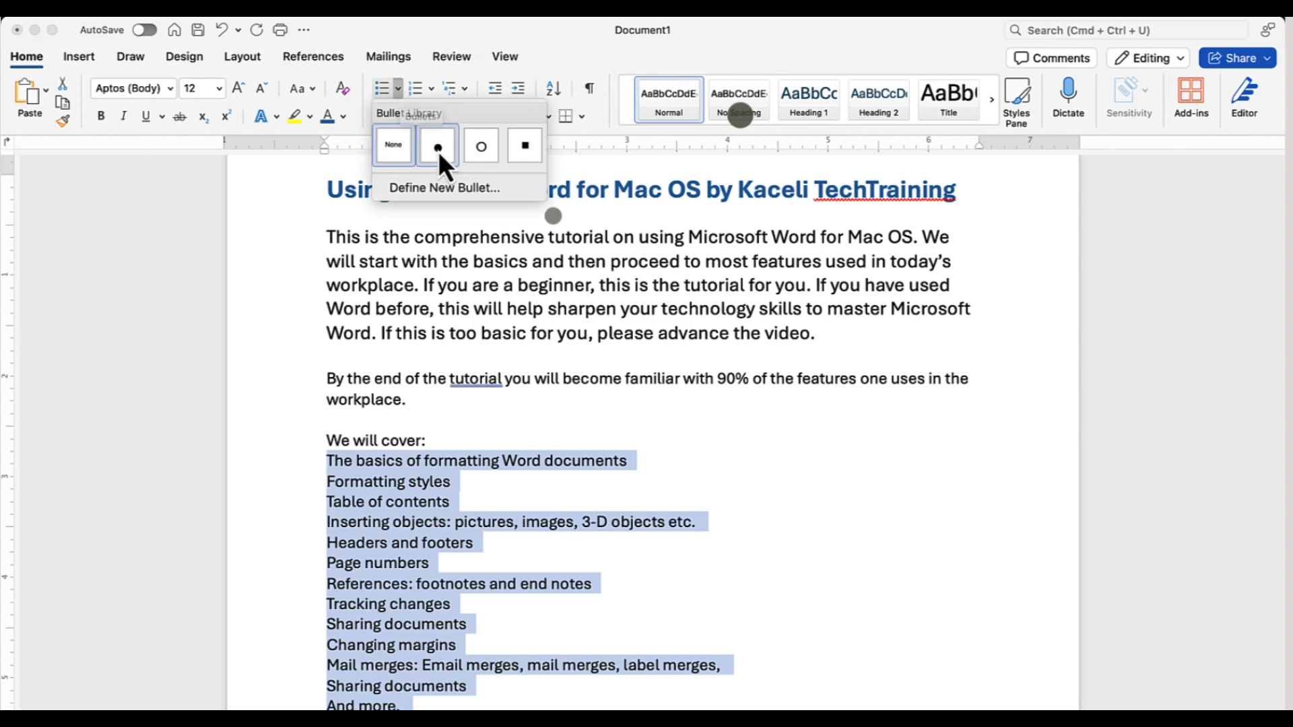
pyautogui.click(525, 144)
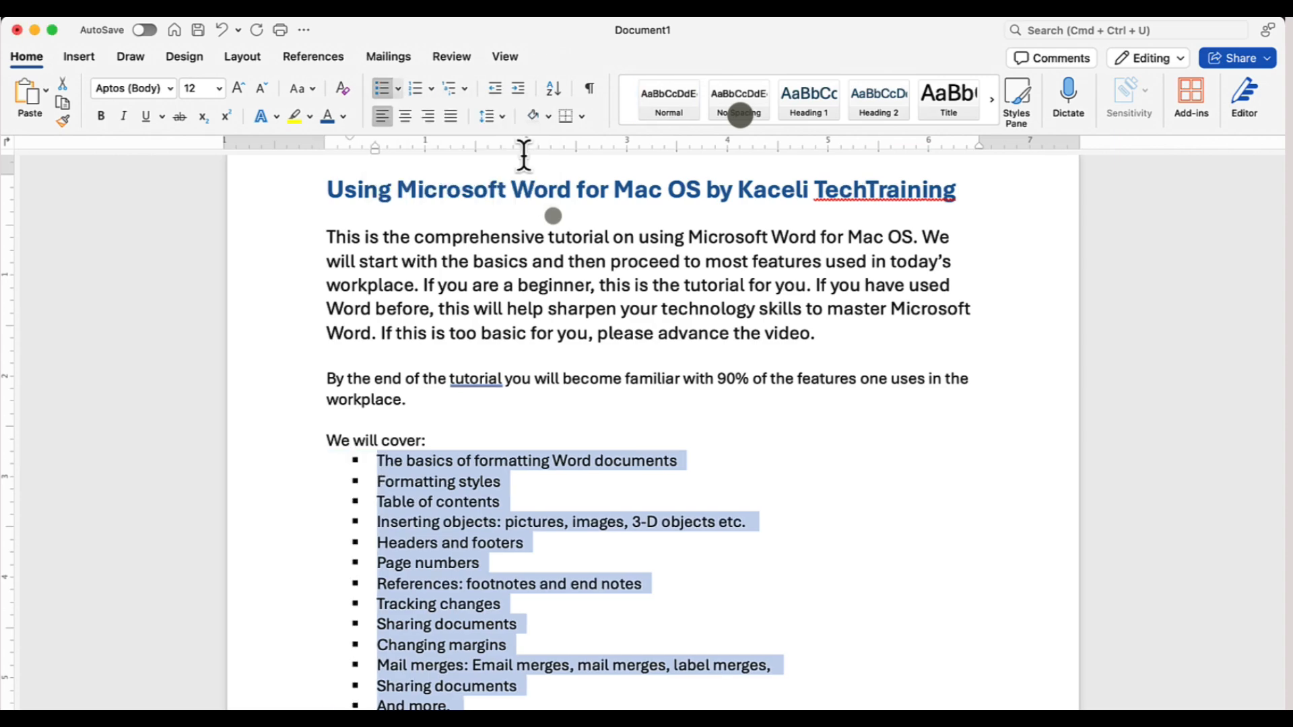
pyautogui.click(523, 155)
# - Try numbering the topics list in the 1., 2., 3. format and look over the multilevel list options
pyautogui.click(430, 91)
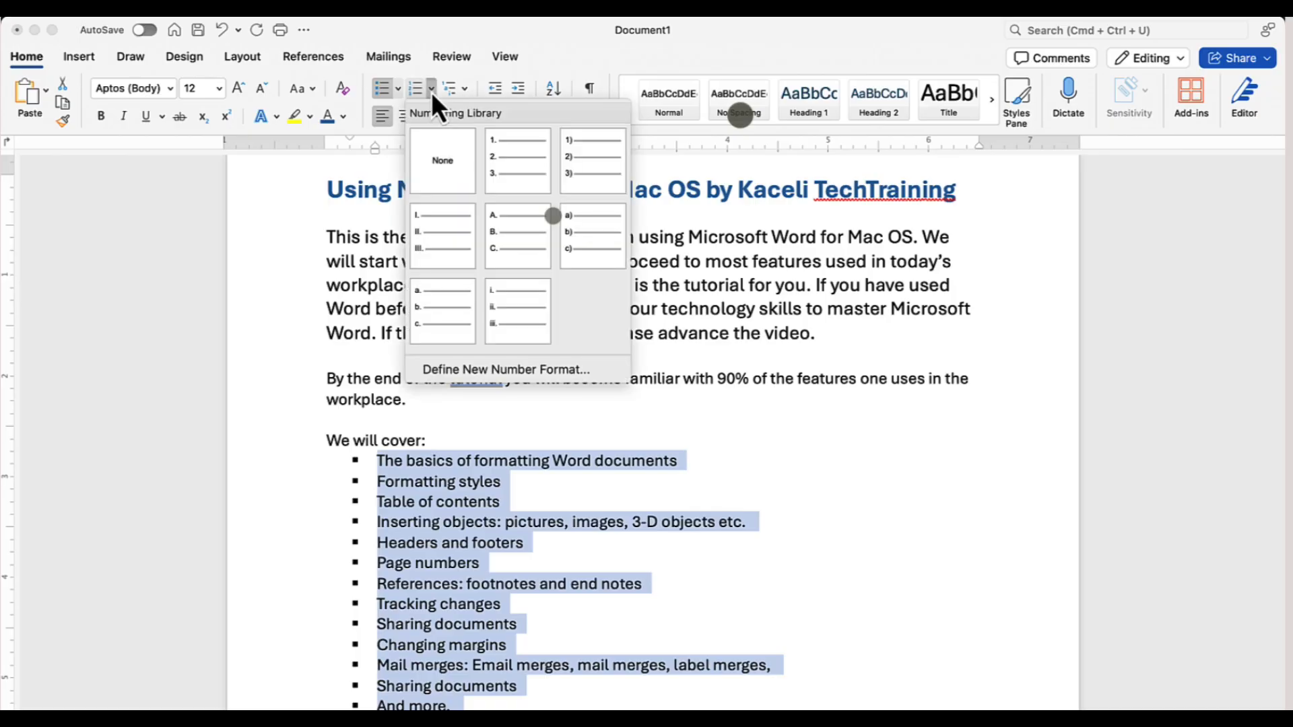
pyautogui.click(500, 159)
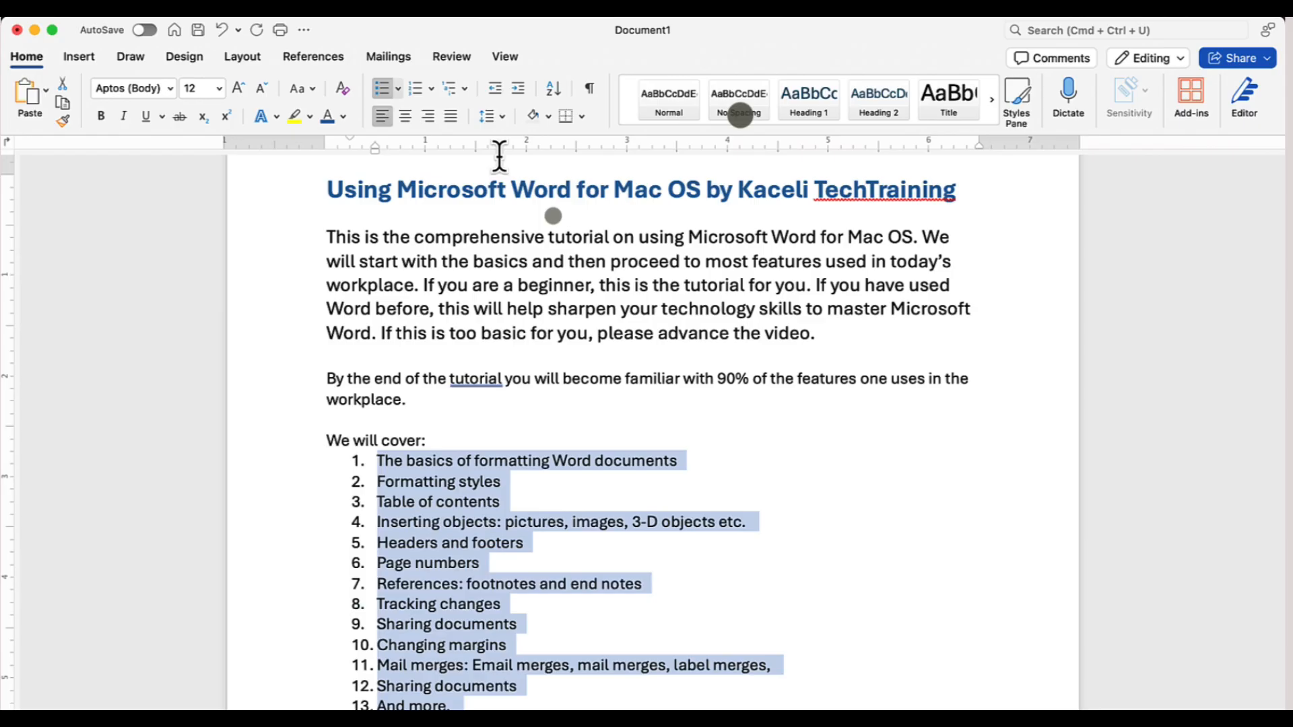
pyautogui.click(466, 91)
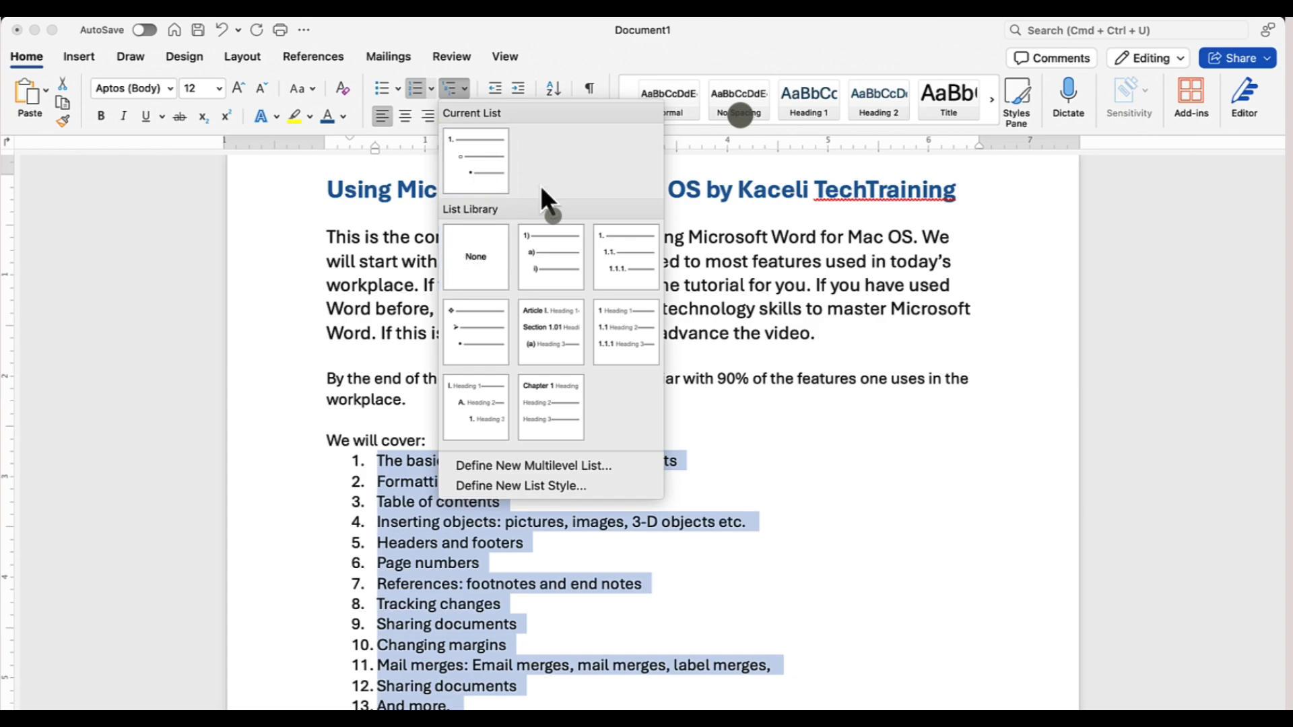
pyautogui.click(289, 351)
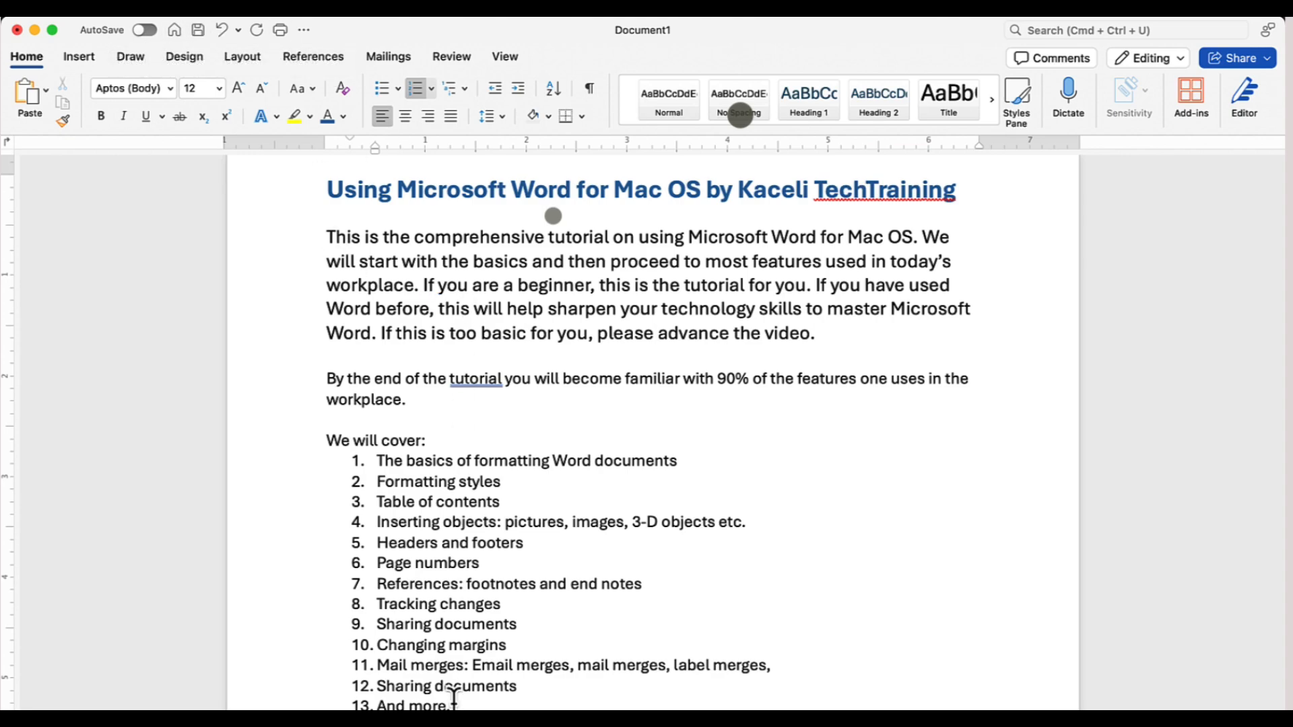
# - Look at the undo history, undo the numbering of the topics list and clear the selection
pyautogui.click(237, 37)
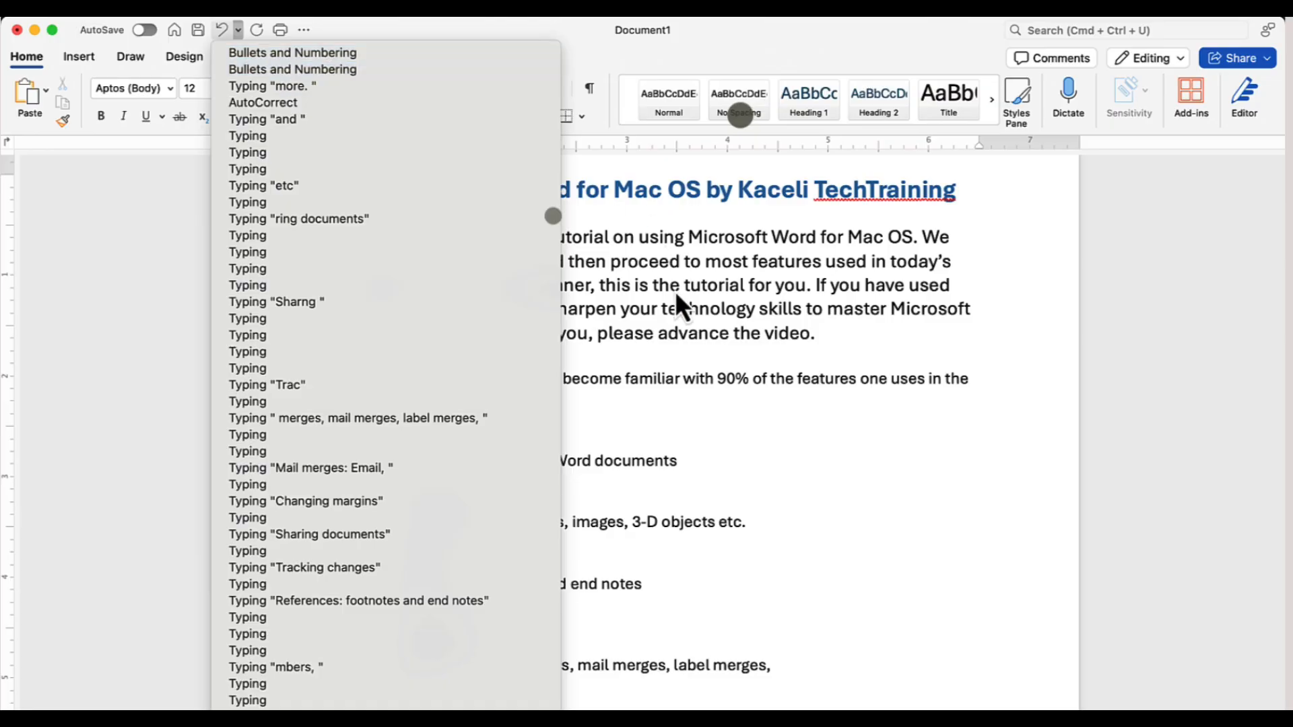
pyautogui.click(613, 464)
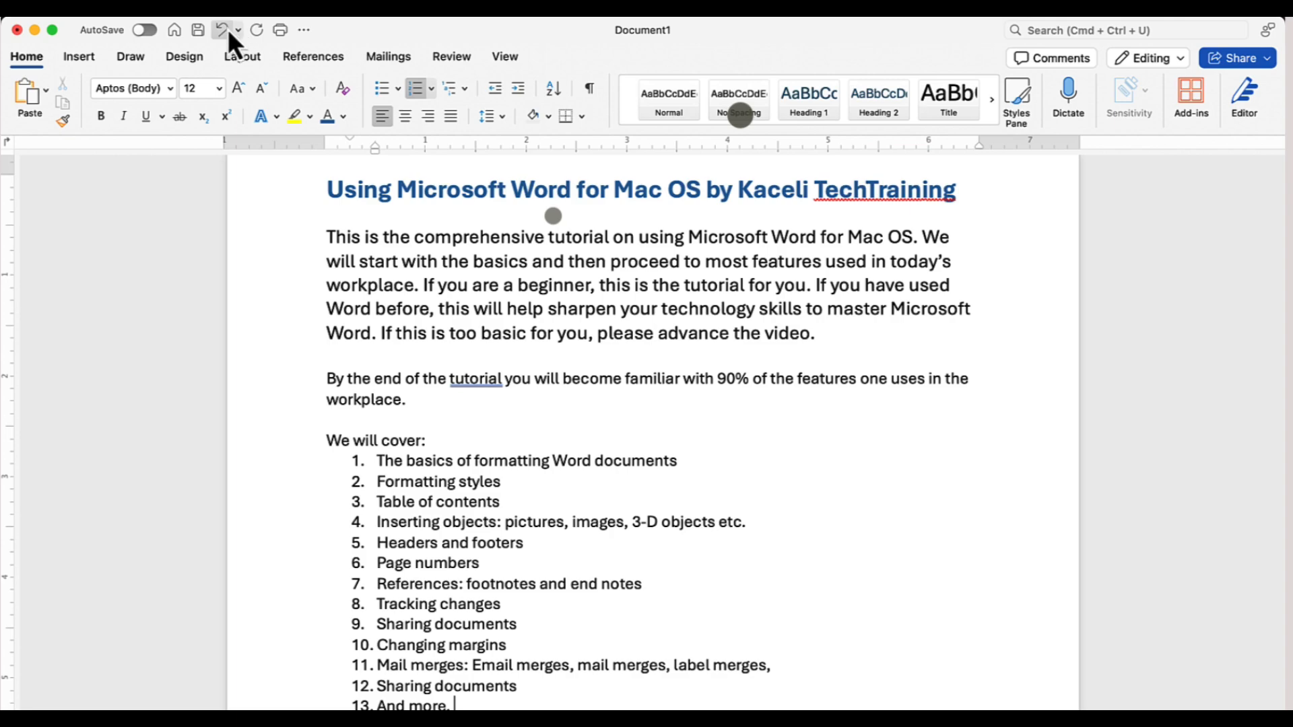
pyautogui.click(223, 29)
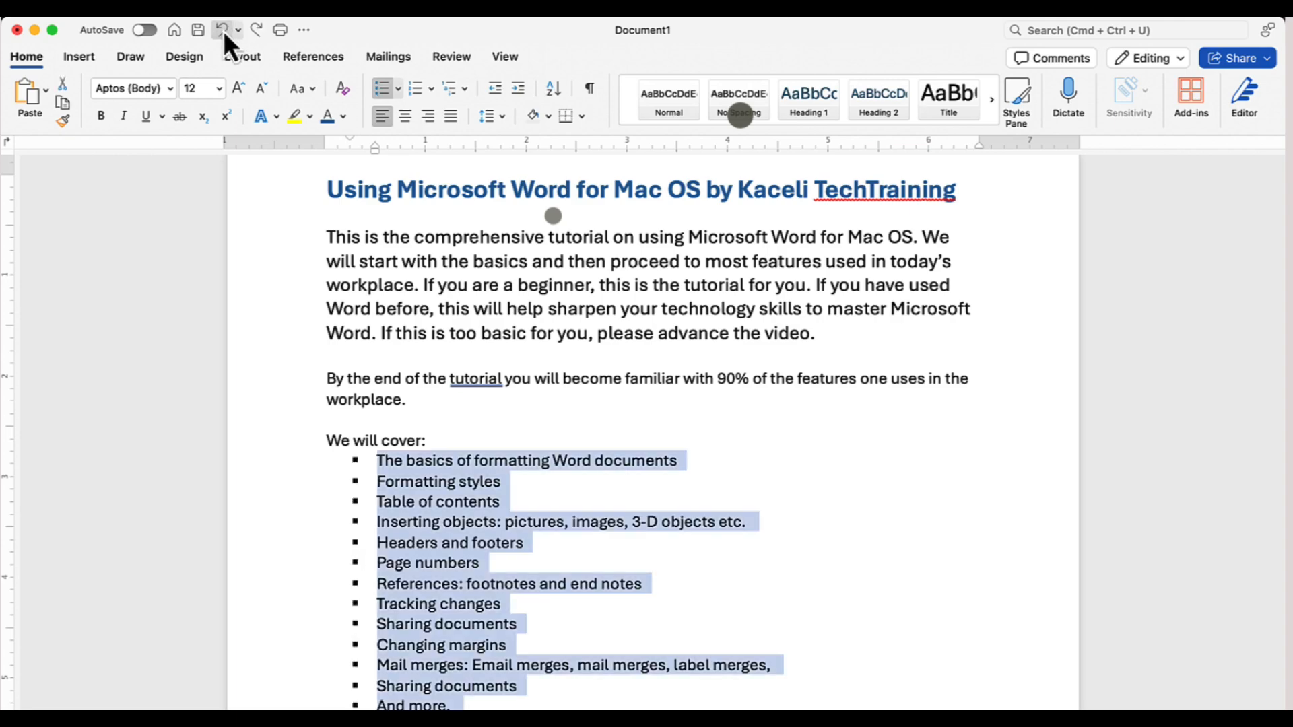
pyautogui.click(406, 502)
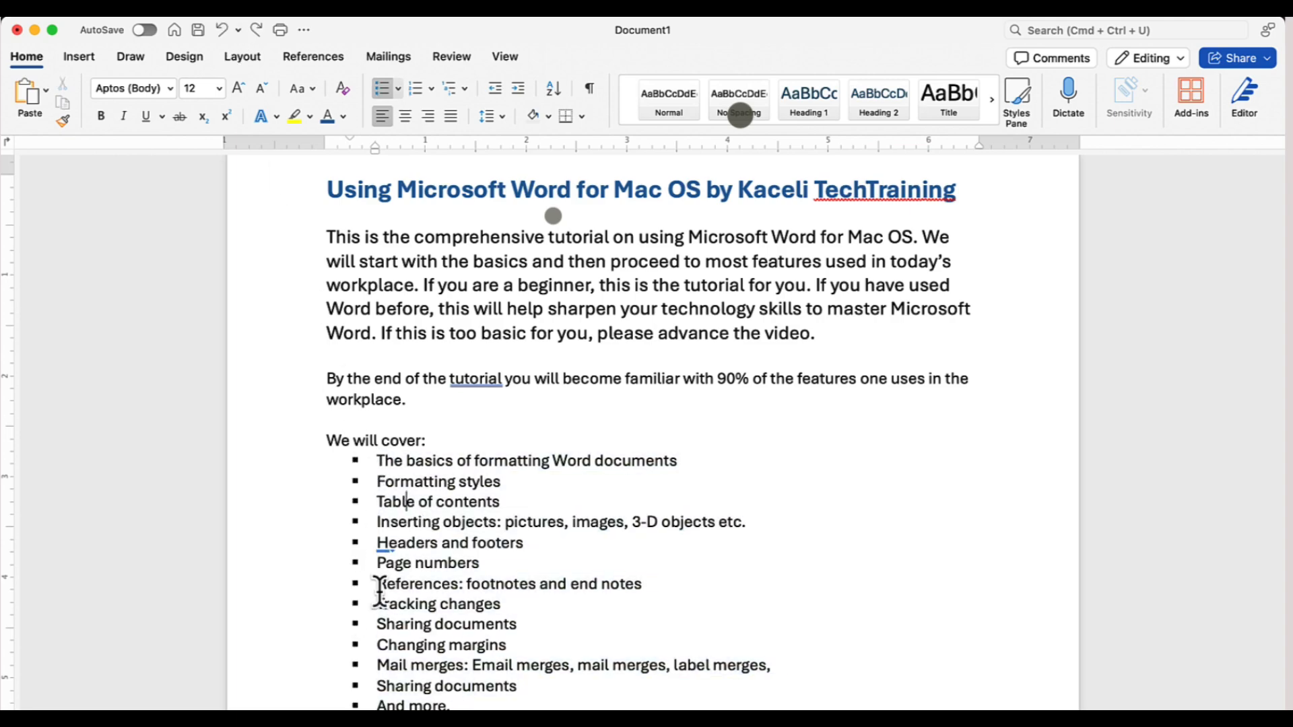
# - Practise selecting part of the first body paragraph and the full paragraph, and place the cursor at its beginning
pyautogui.click(403, 332)
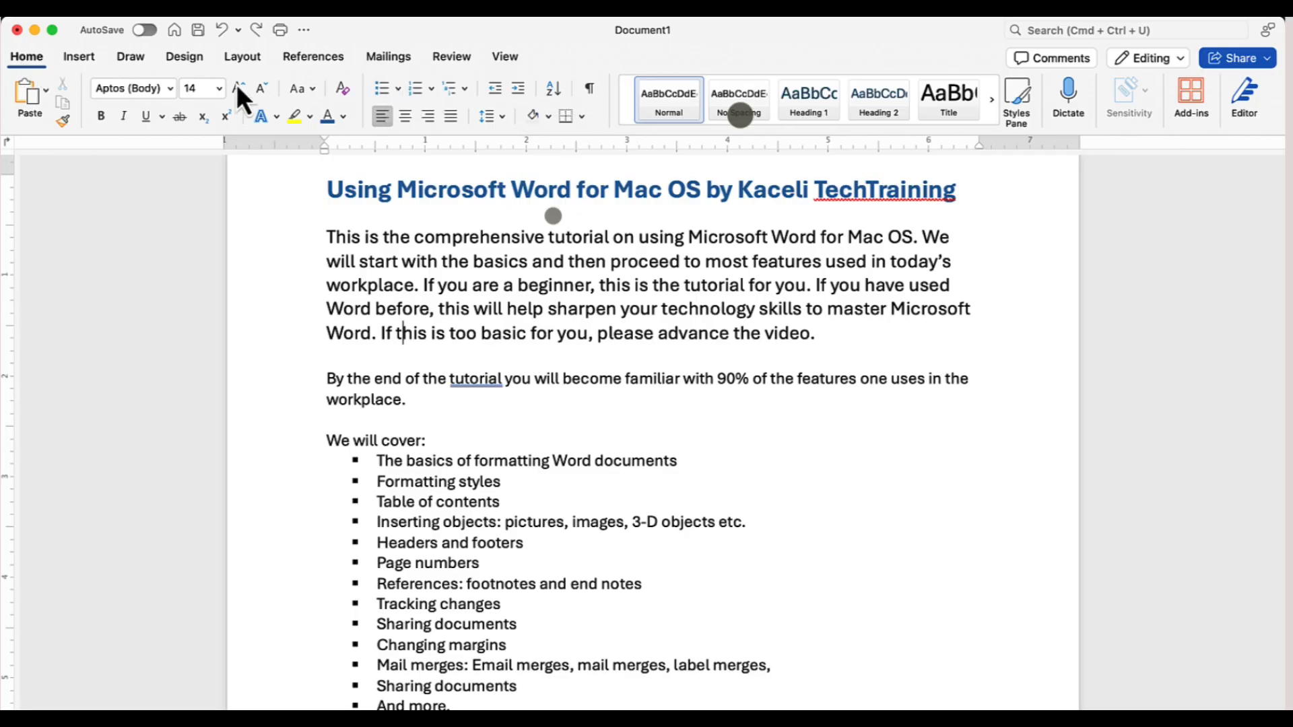
pyautogui.moveTo(328, 237); pyautogui.dragTo(652, 285)
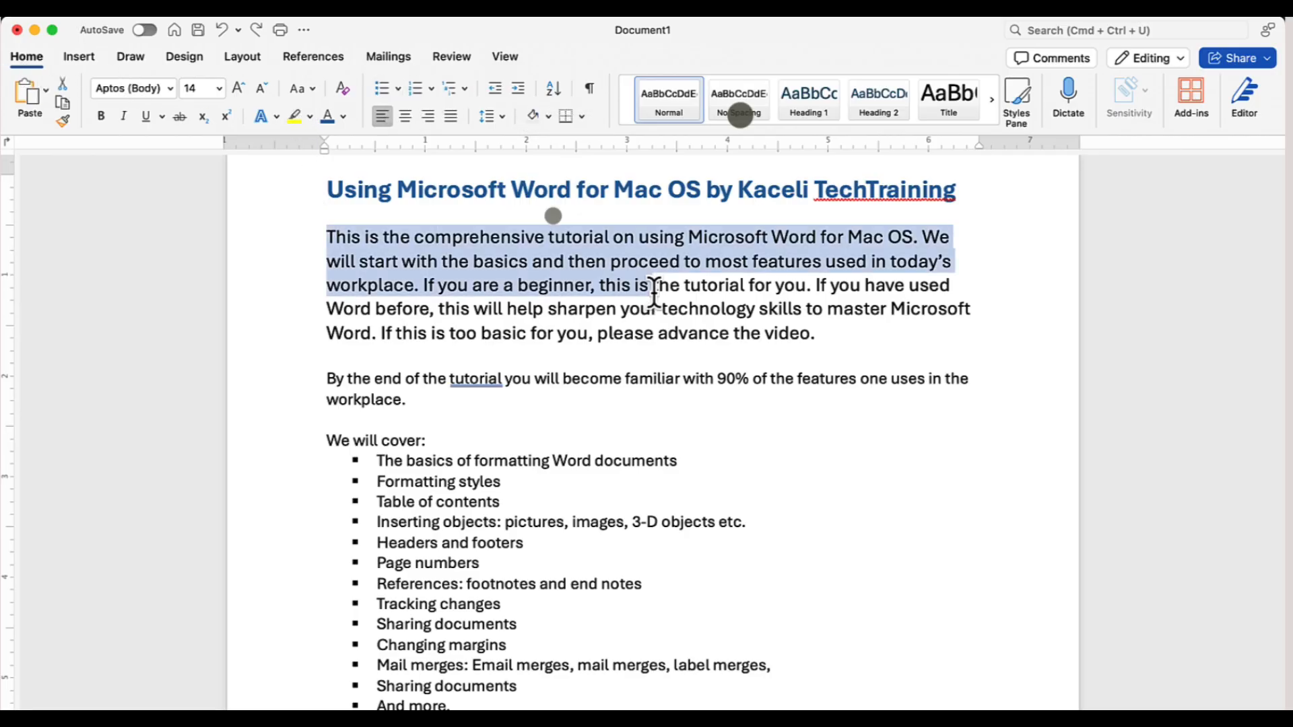
pyautogui.click(298, 289)
pyautogui.tripleClick(546, 342)
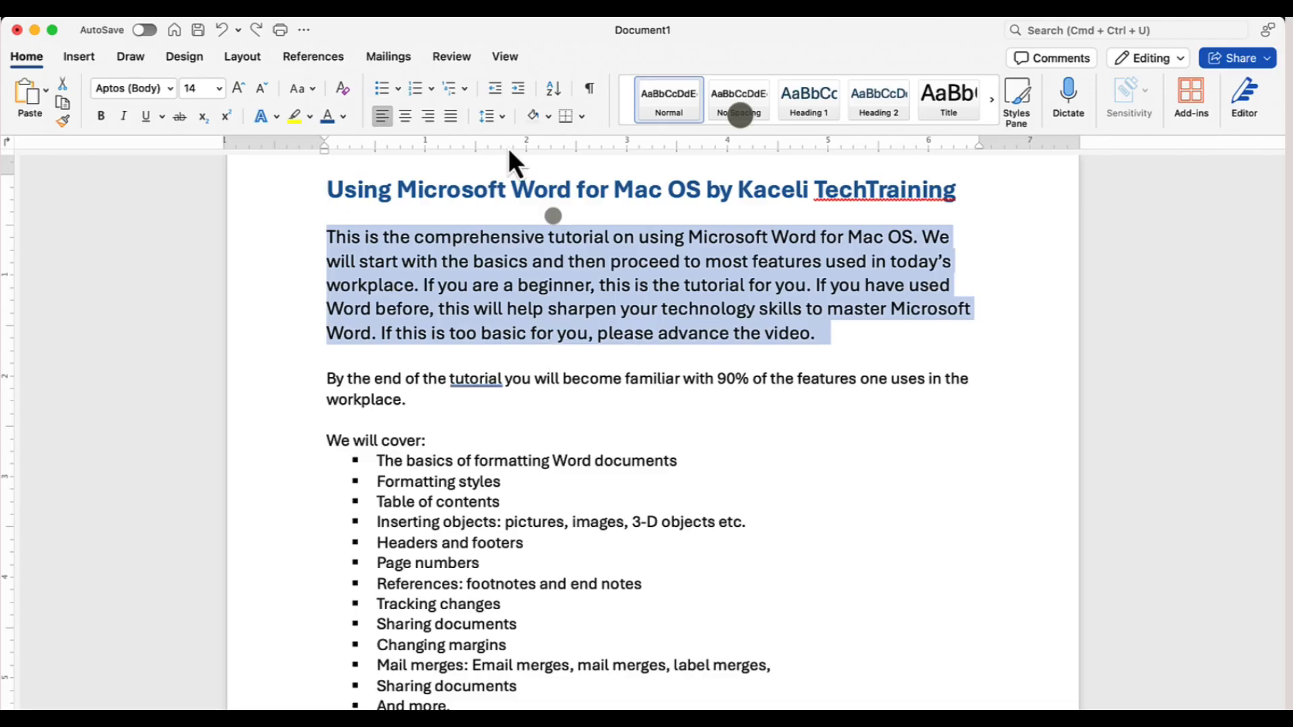
pyautogui.click(424, 289)
pyautogui.click(328, 239)
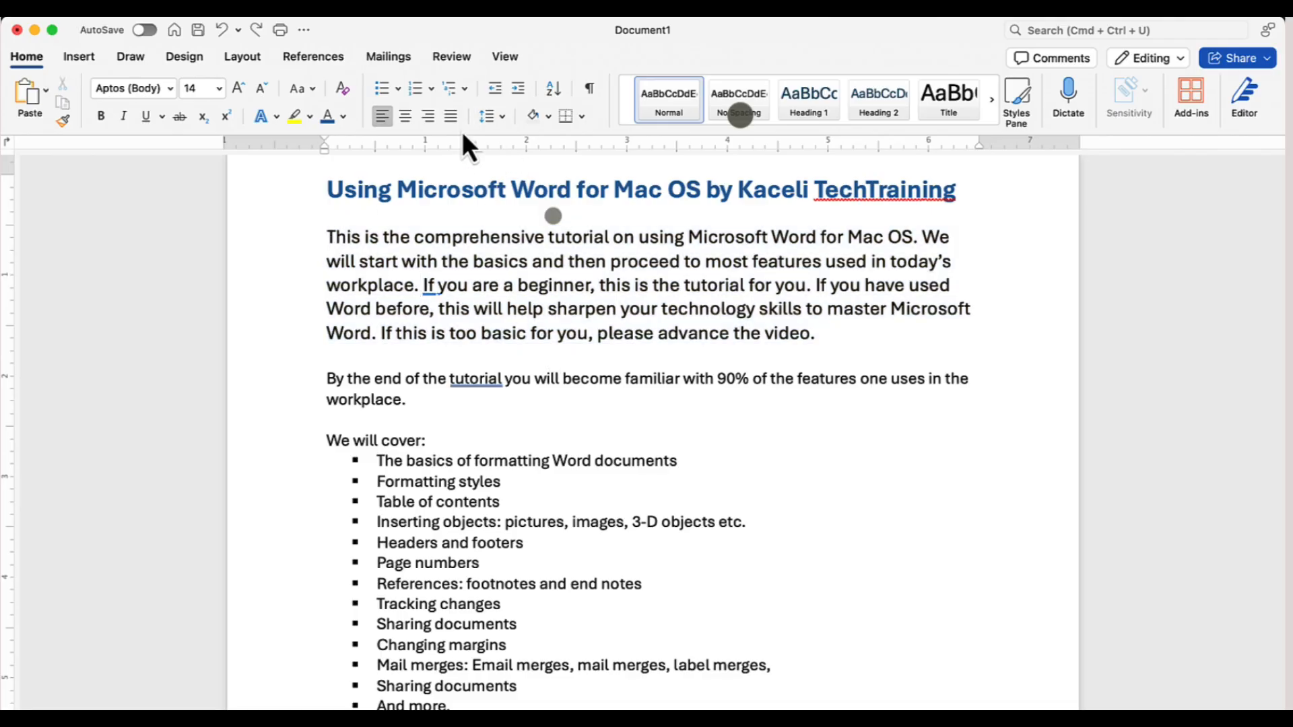
# - Select the whole first body paragraph, set its line spacing to 2.0 and clear the selection
pyautogui.click(502, 117)
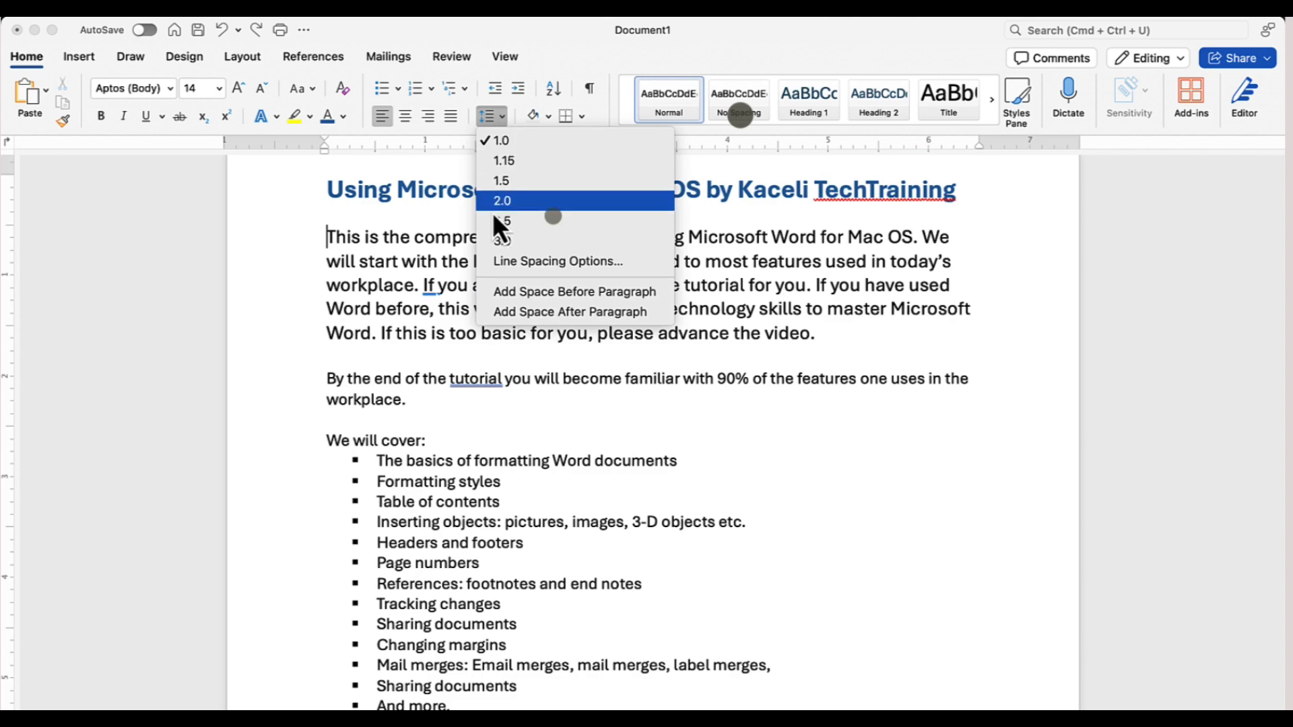
pyautogui.click(441, 255)
pyautogui.scroll(3, 441, 256)
pyautogui.doubleClick(295, 369)
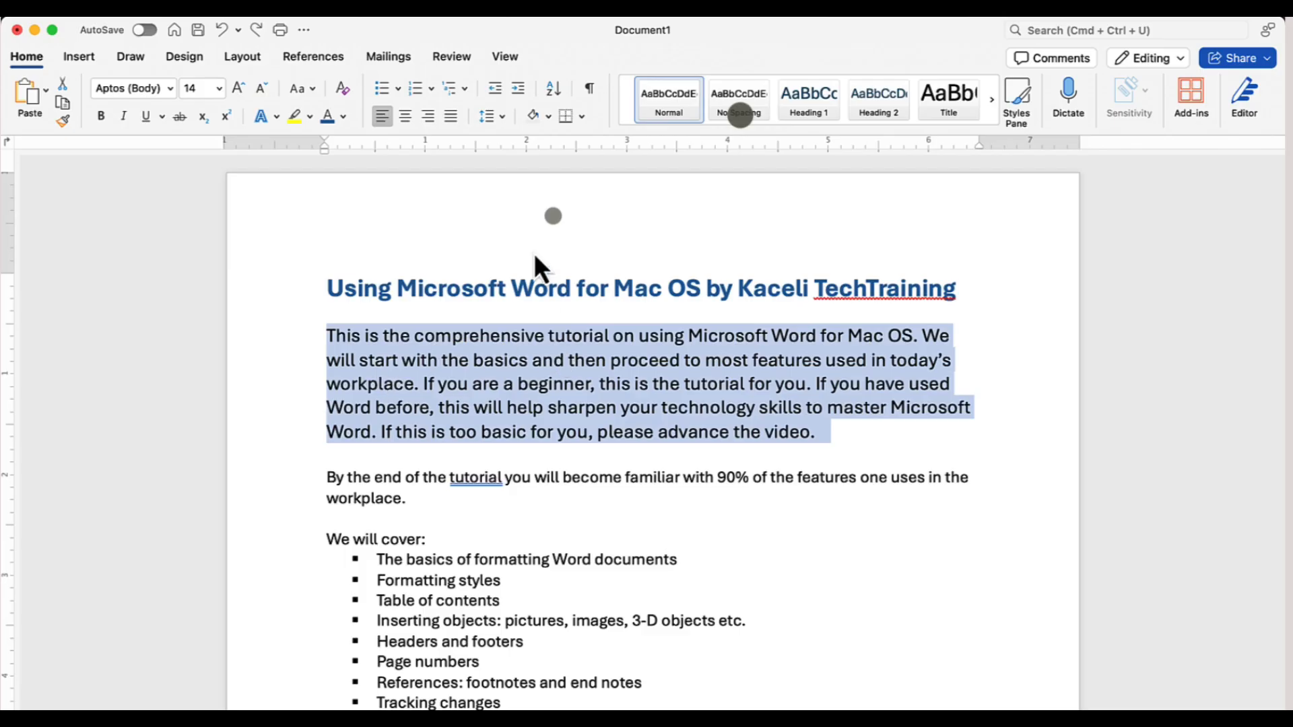
pyautogui.click(502, 117)
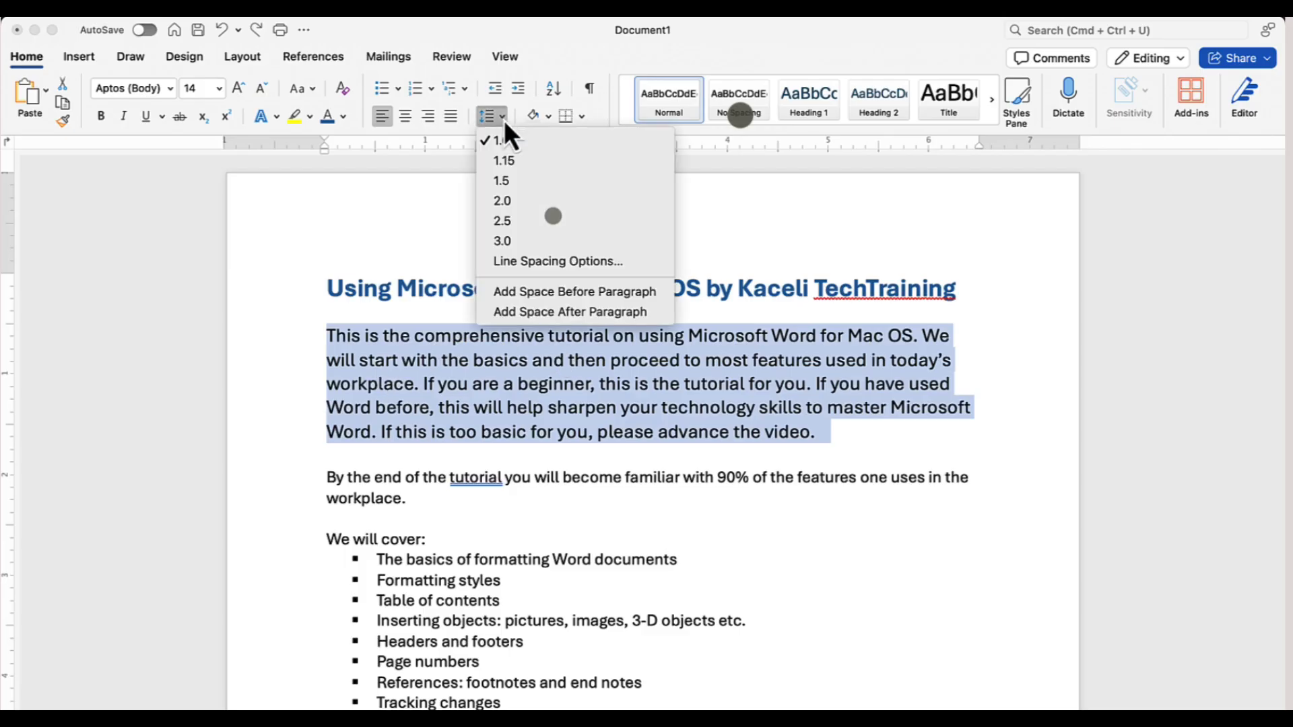
pyautogui.click(512, 202)
pyautogui.click(438, 415)
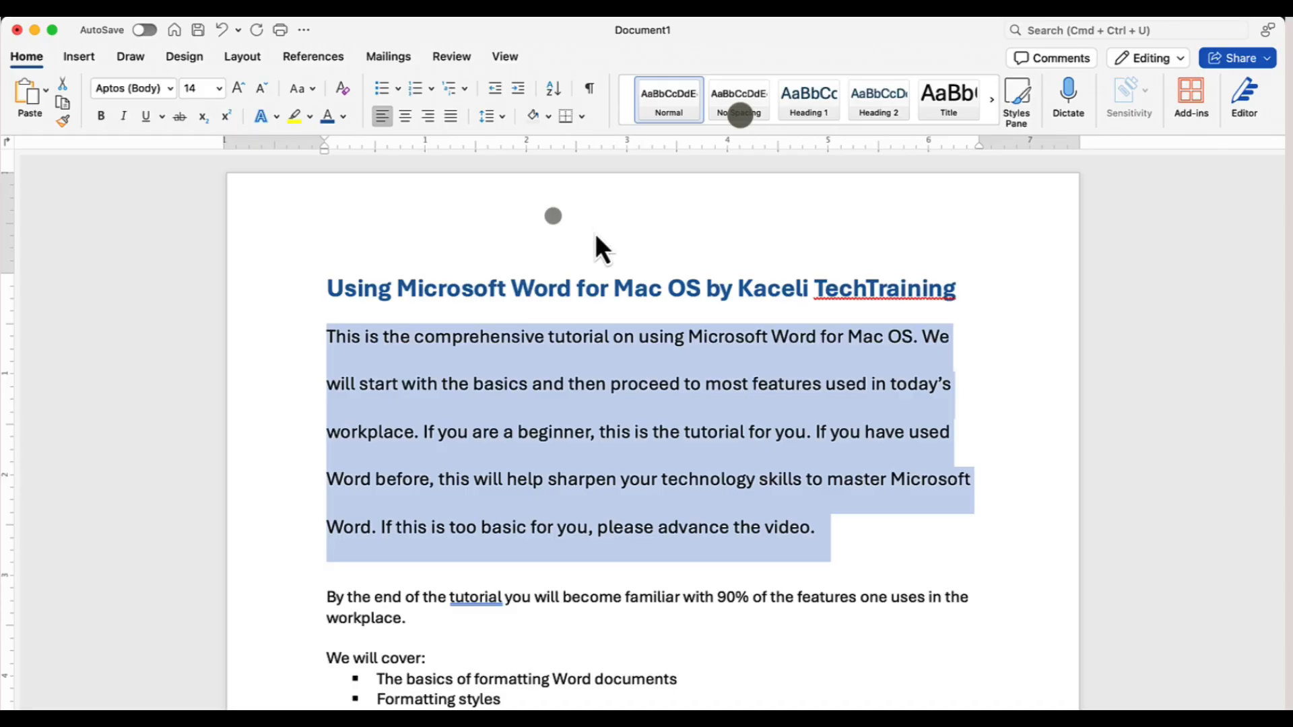
pyautogui.click(587, 383)
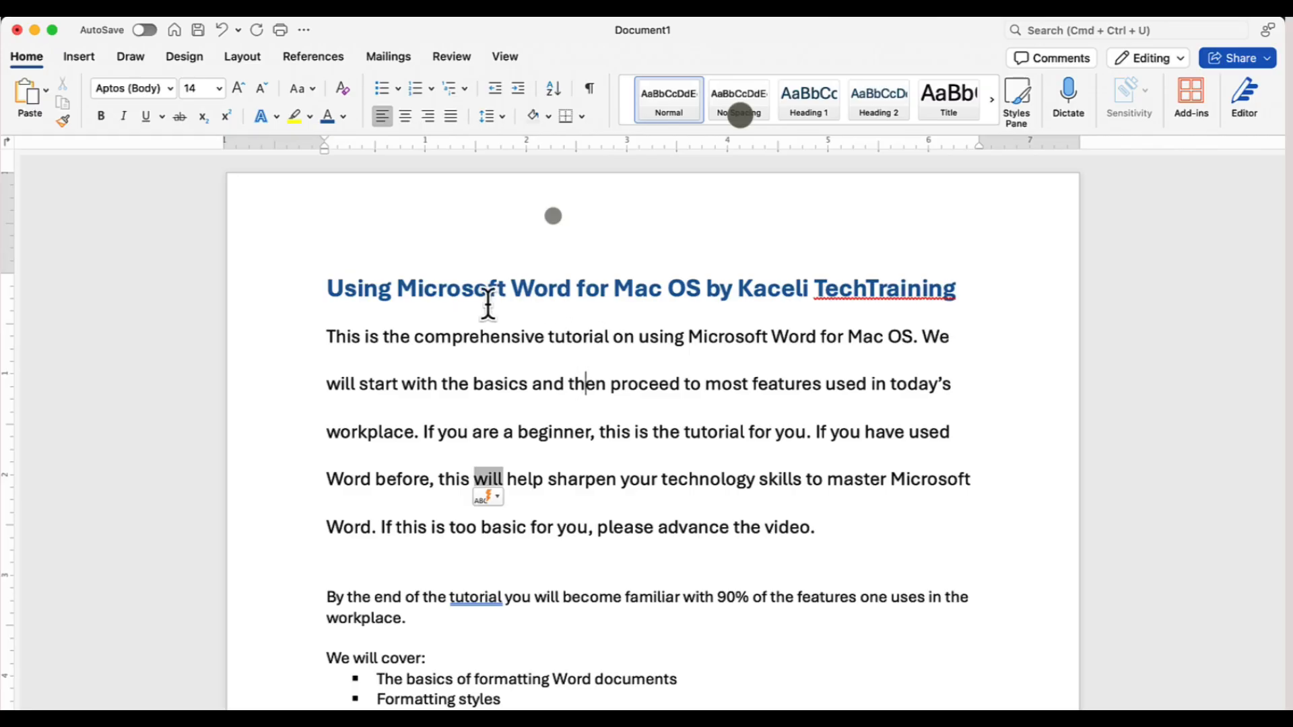
# - Select the words "comprehensive tutorial on" in the first body paragraph and clear the selection
pyautogui.moveTo(427, 341); pyautogui.dragTo(620, 350)
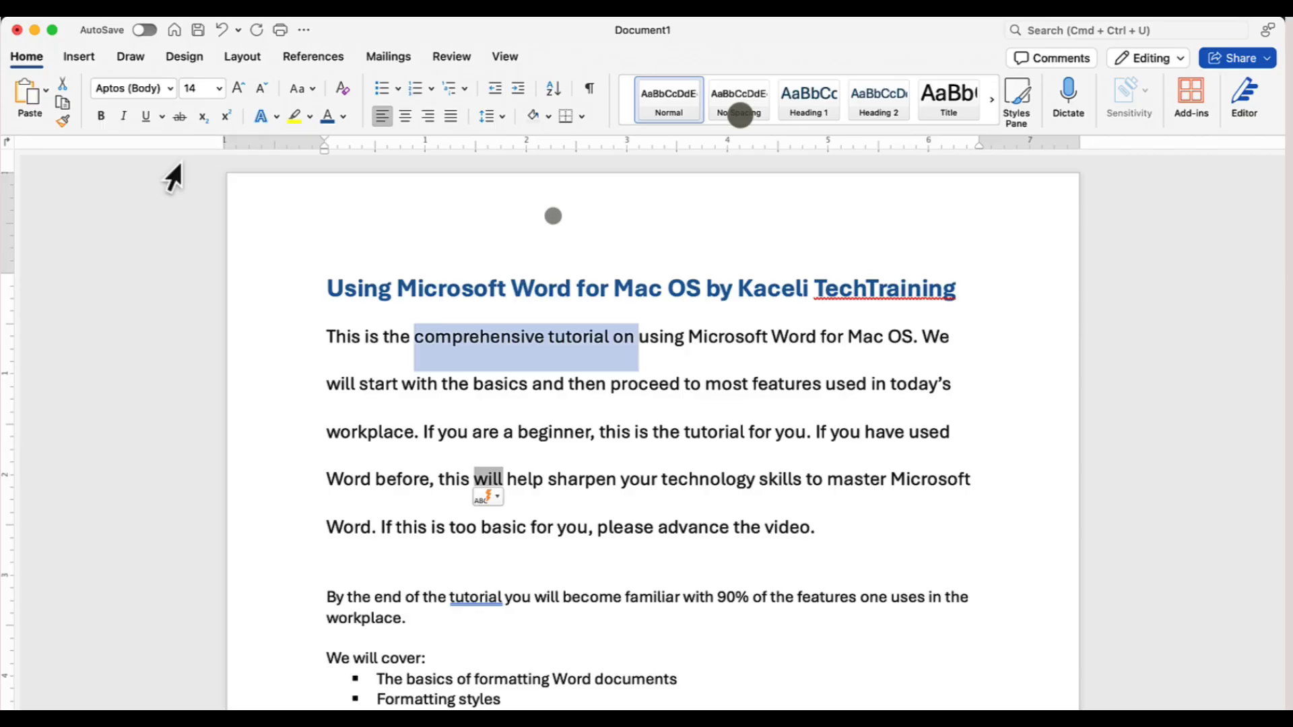
pyautogui.click(481, 388)
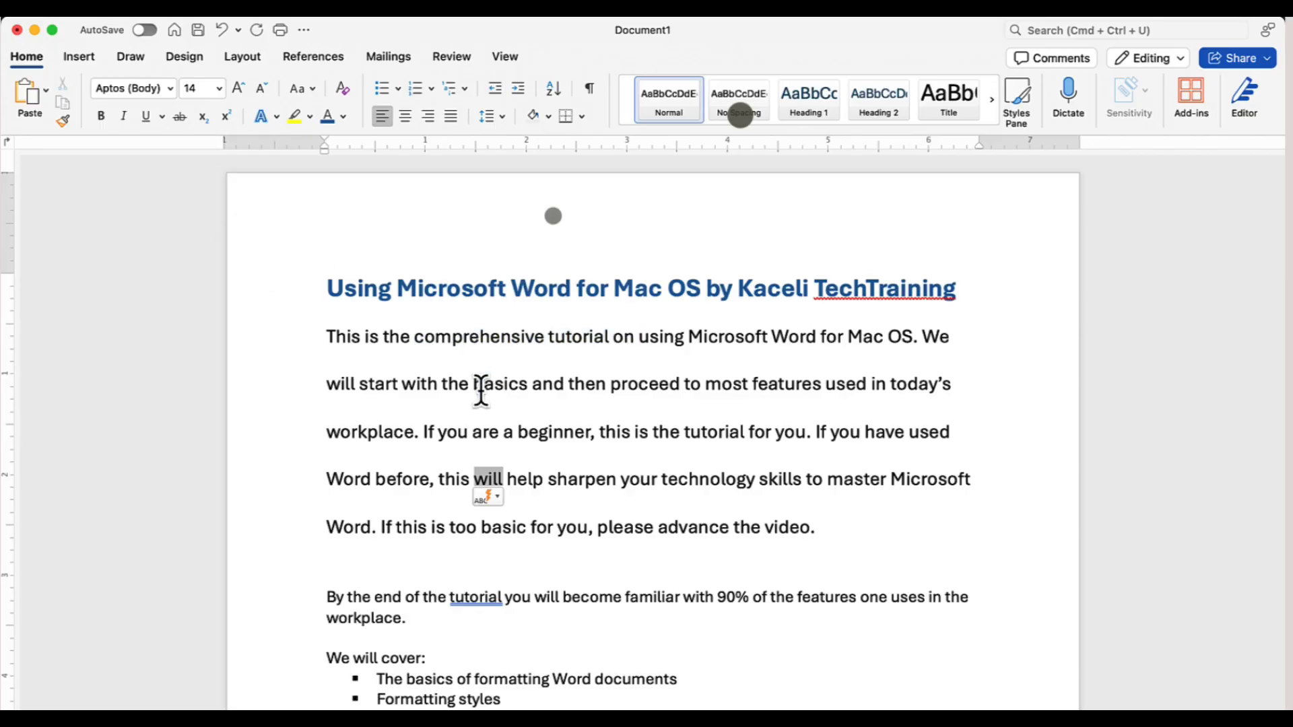
pyautogui.press('super+z')
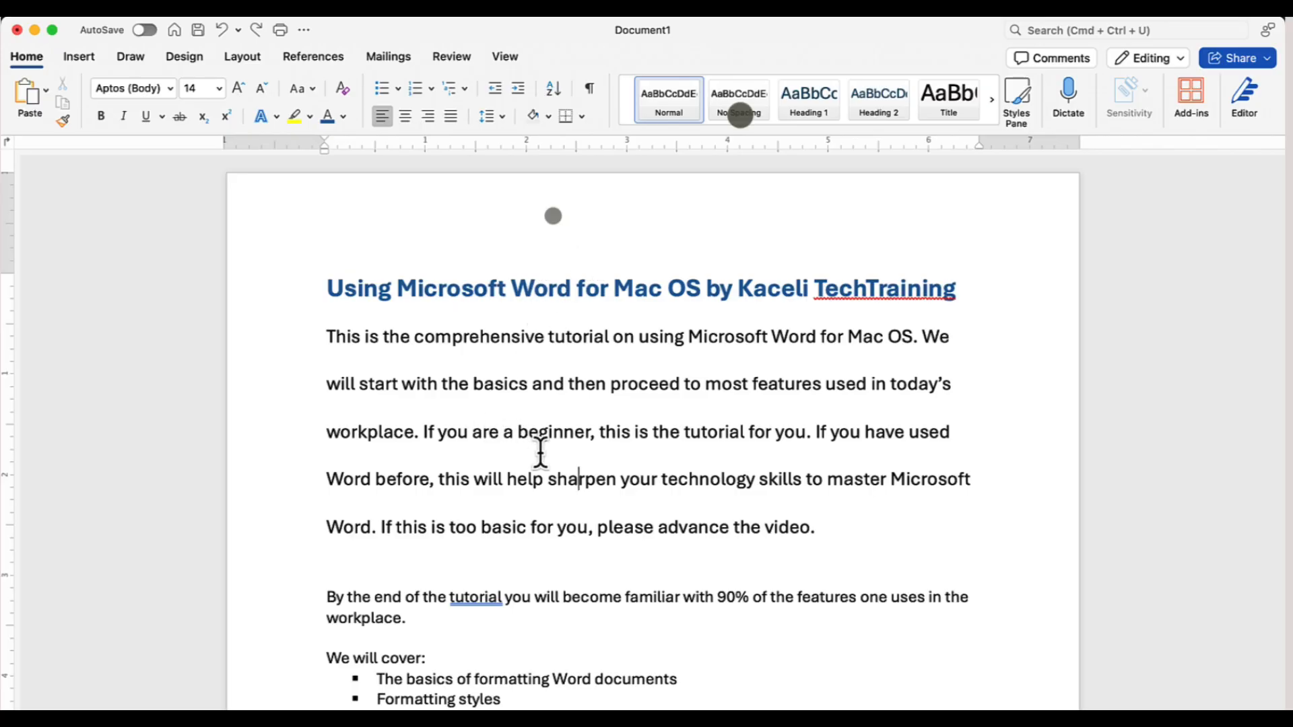
# - Show the formatting marks, examine the space and paragraph symbols throughout the document, and hide the marks again
pyautogui.click(591, 89)
pyautogui.click(467, 559)
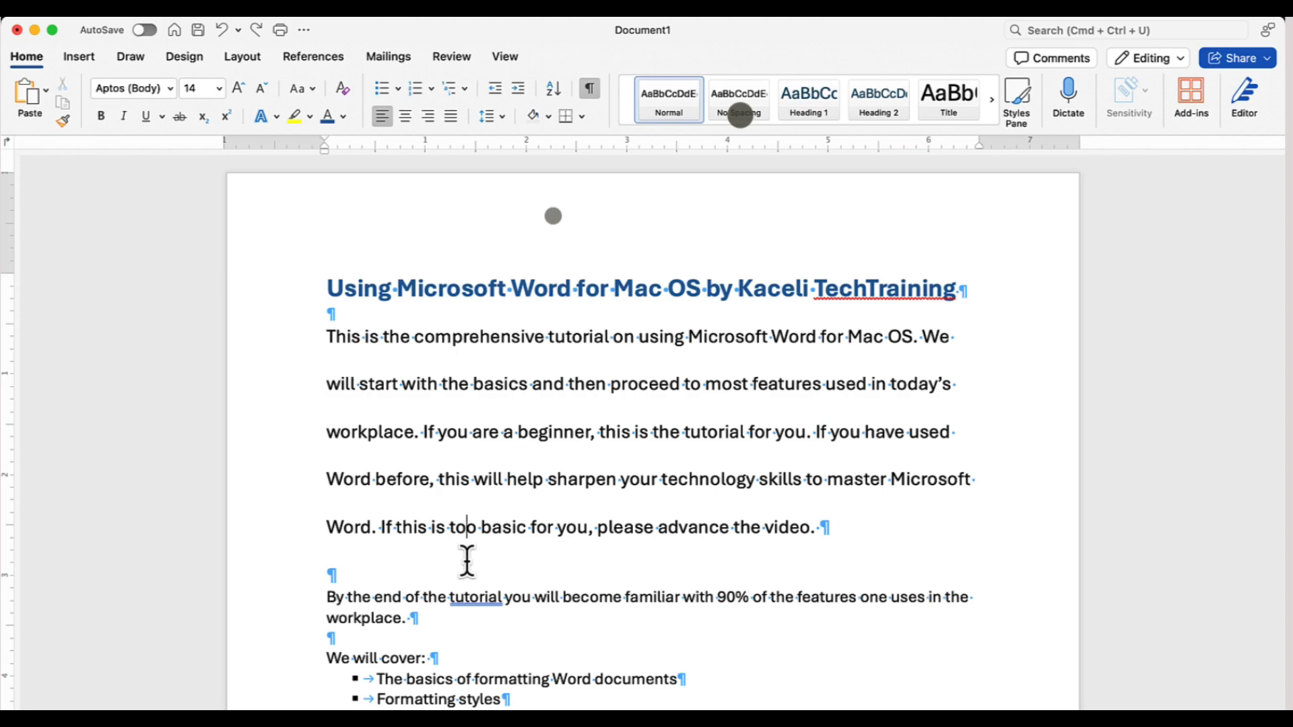
pyautogui.click(549, 338)
pyautogui.click(838, 530)
pyautogui.scroll(-10, 577, 542)
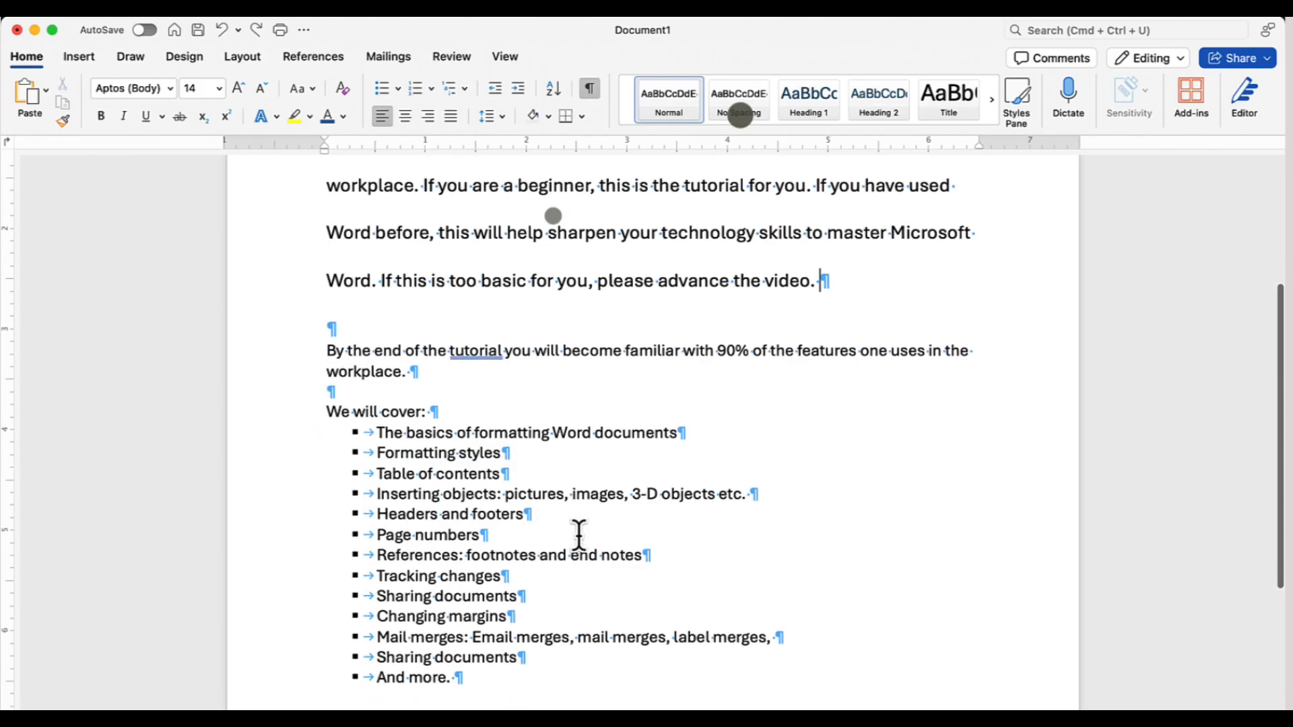
pyautogui.scroll(9, 531, 418)
pyautogui.scroll(1, 525, 417)
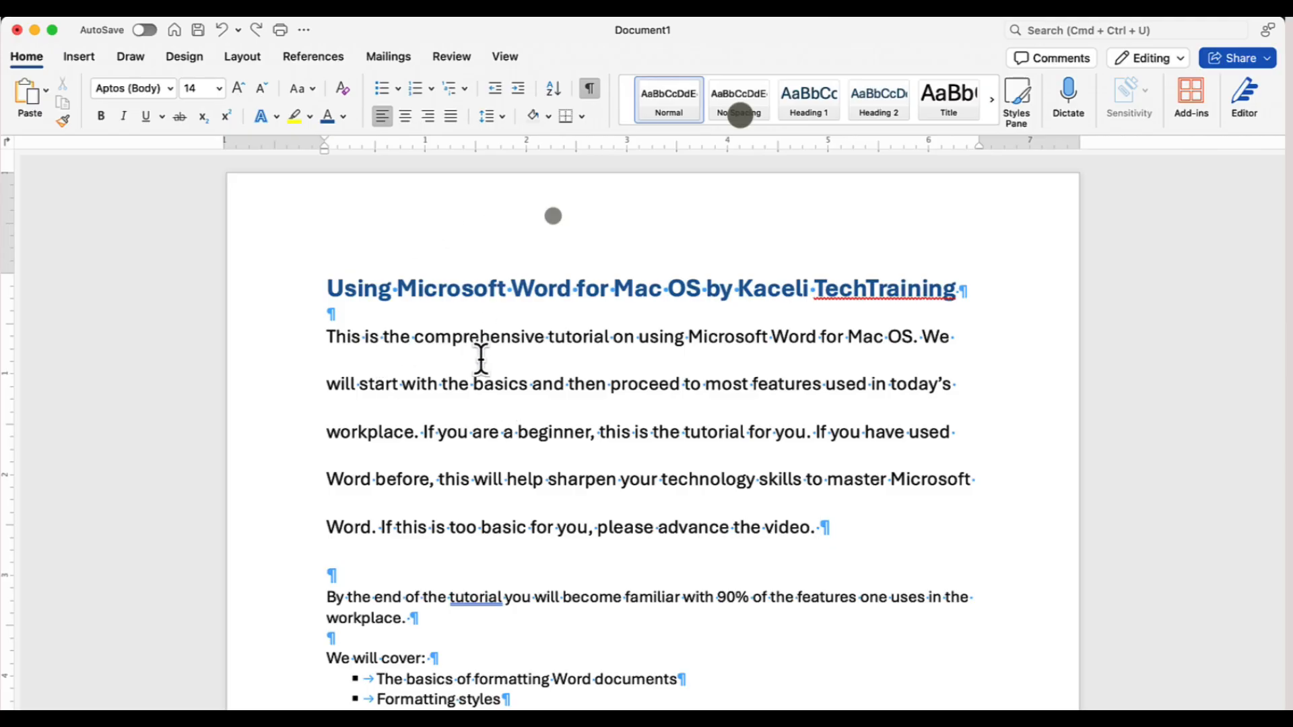
pyautogui.click(592, 92)
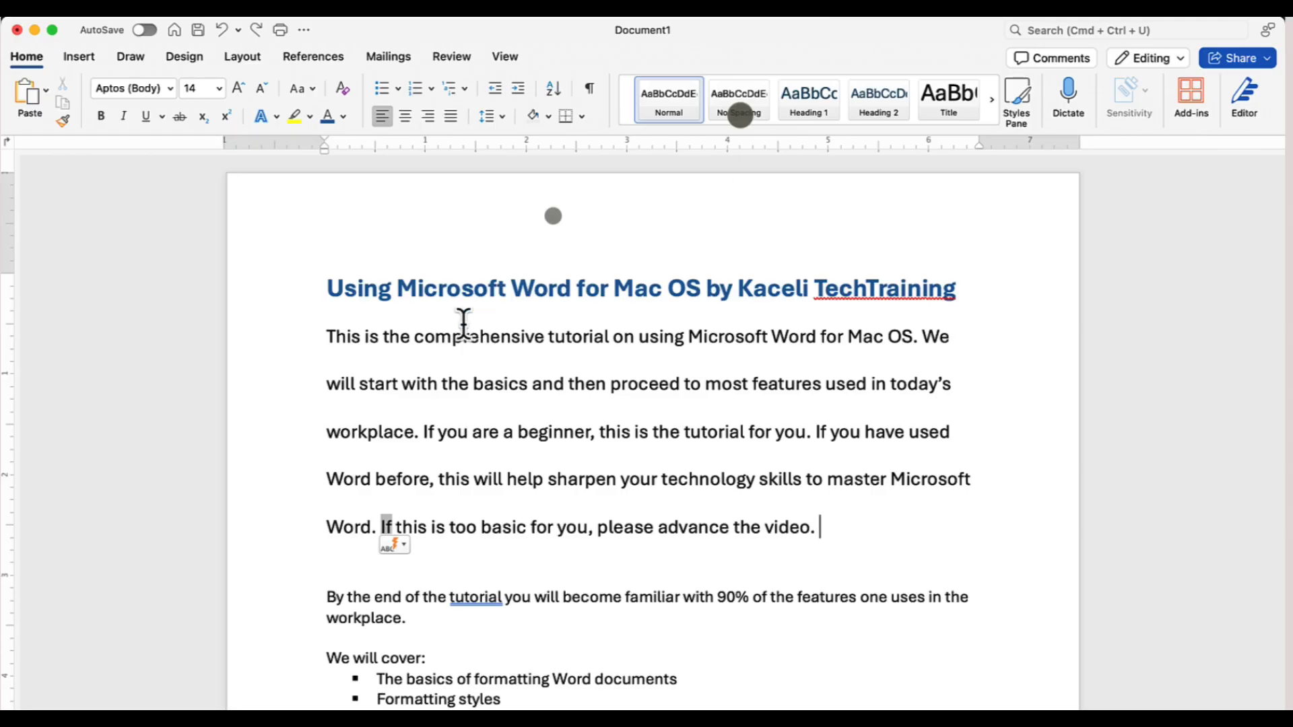
# - Select the document's title line, browse the available styles and apply the Title style to it
pyautogui.tripleClick(433, 294)
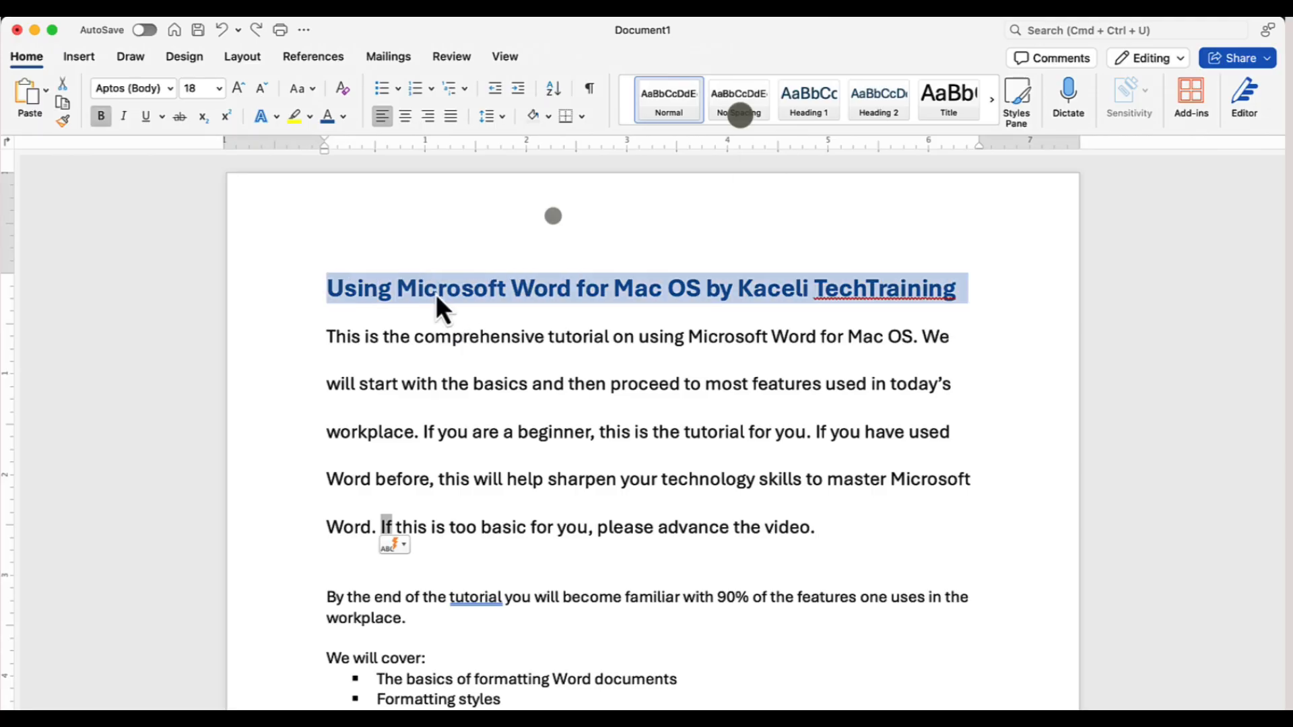
pyautogui.click(301, 291)
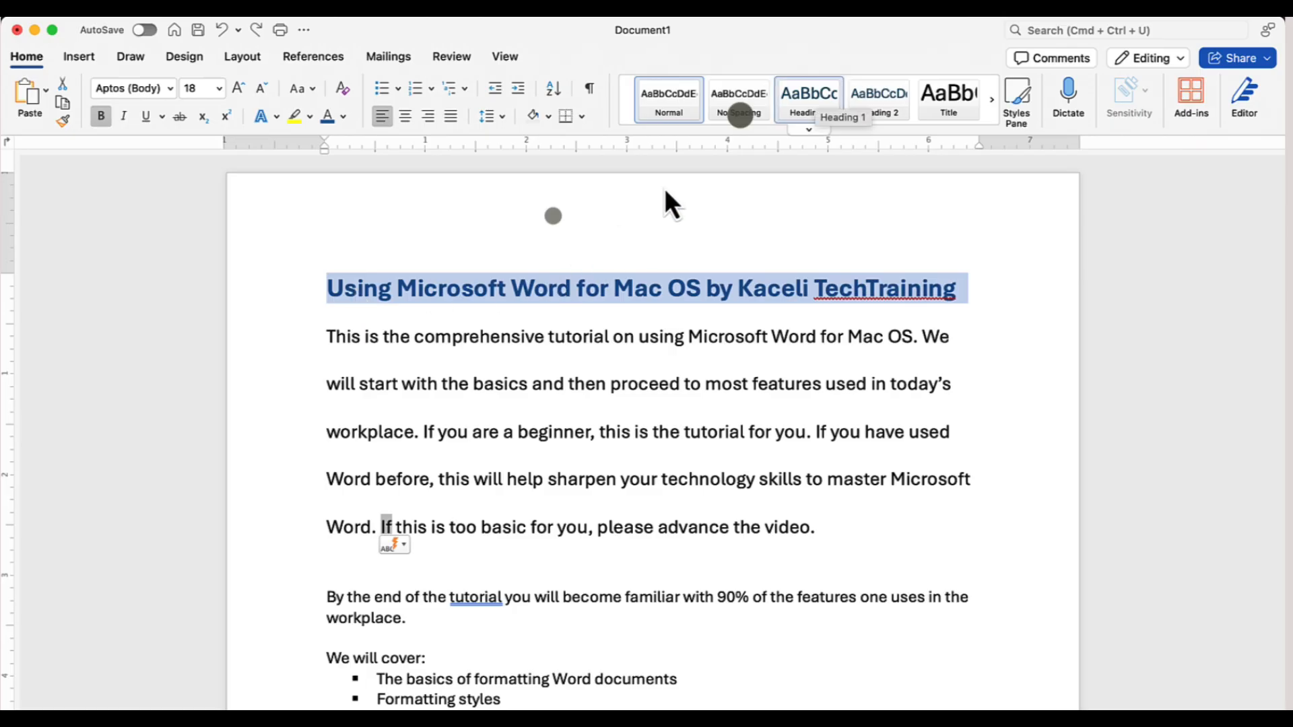
pyautogui.click(294, 322)
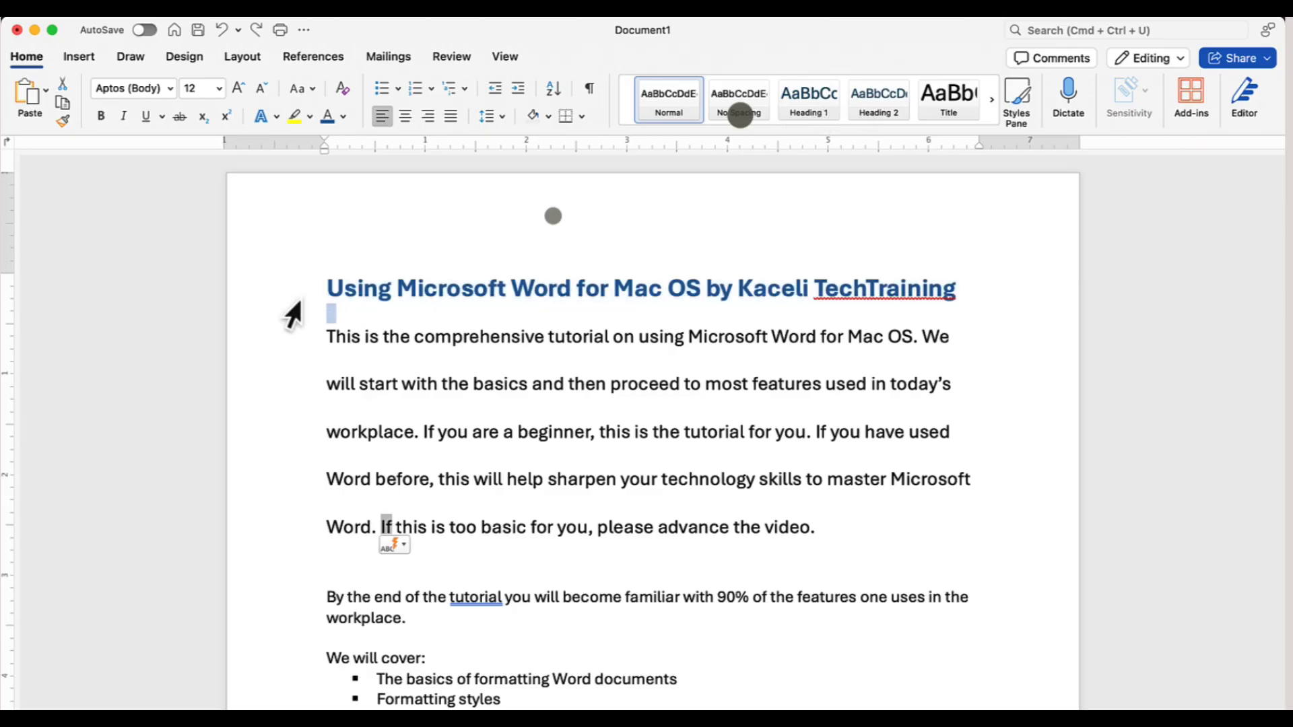
pyautogui.click(291, 308)
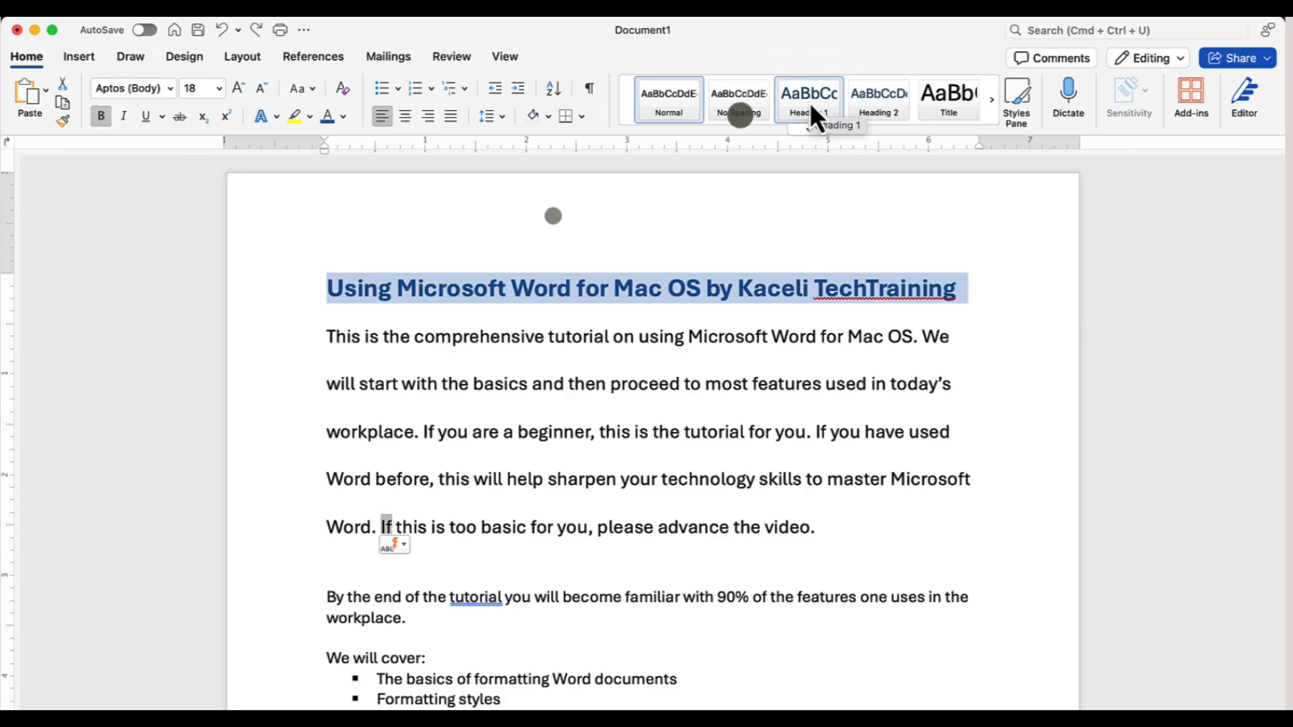
pyautogui.click(991, 101)
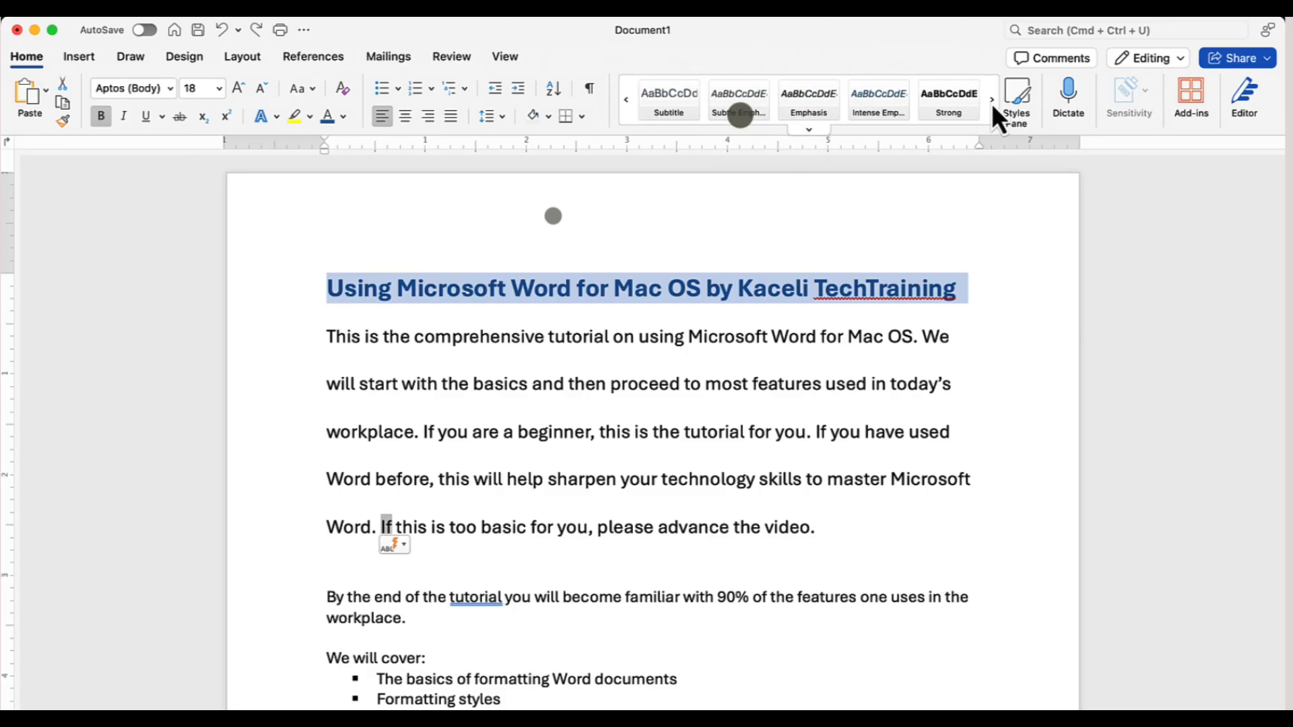
pyautogui.click(626, 101)
pyautogui.click(626, 101)
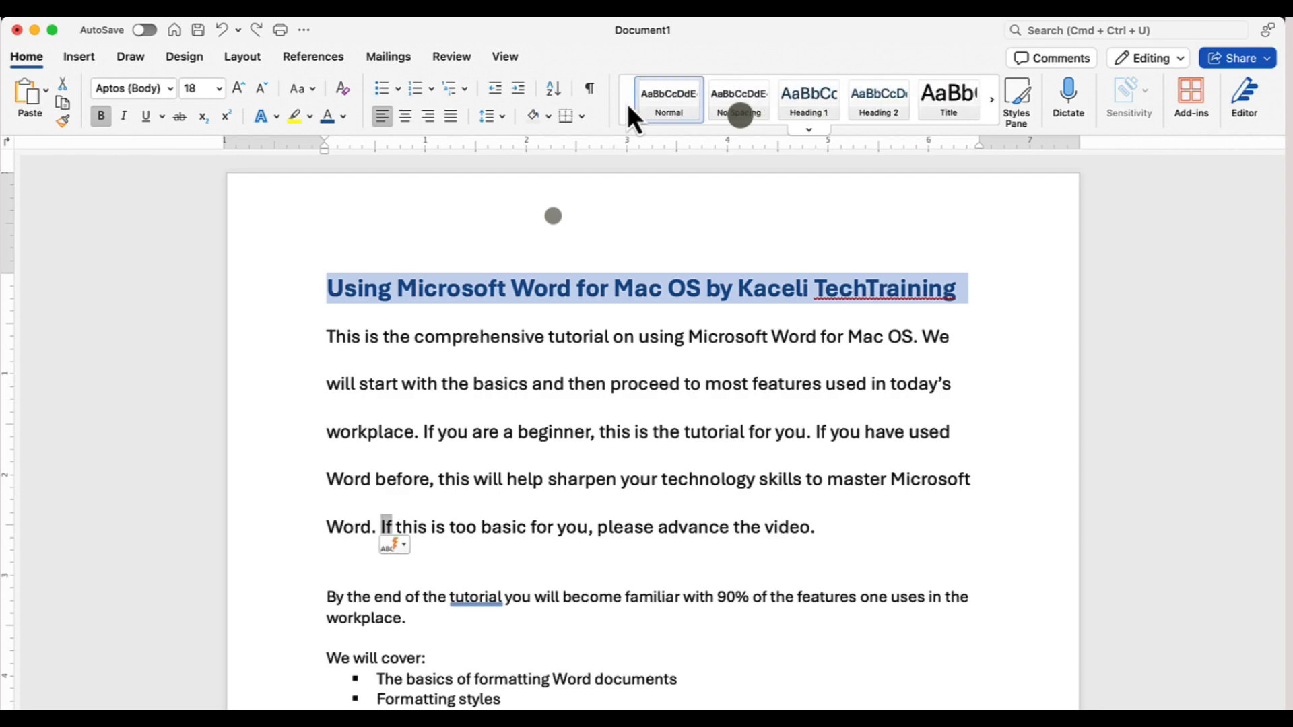
pyautogui.click(952, 105)
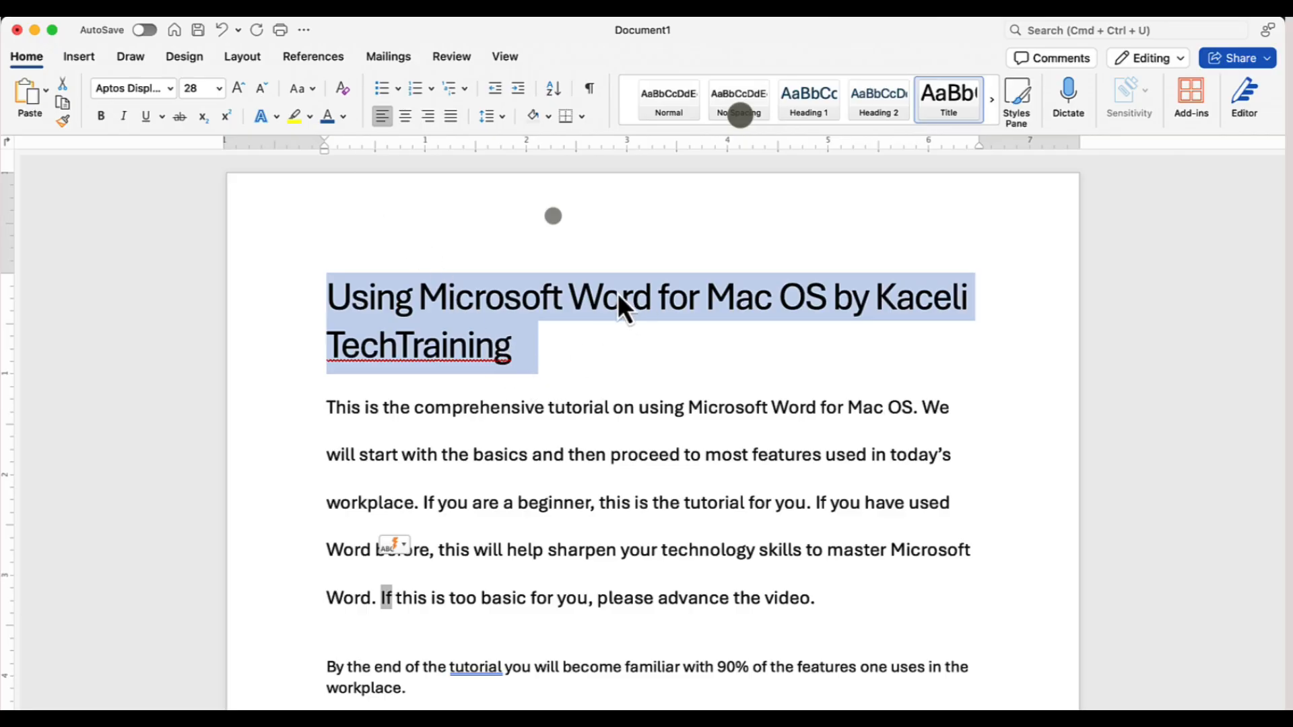
# - Centre the document's title, reduce its font size to 26 and clear the selection
pyautogui.click(405, 117)
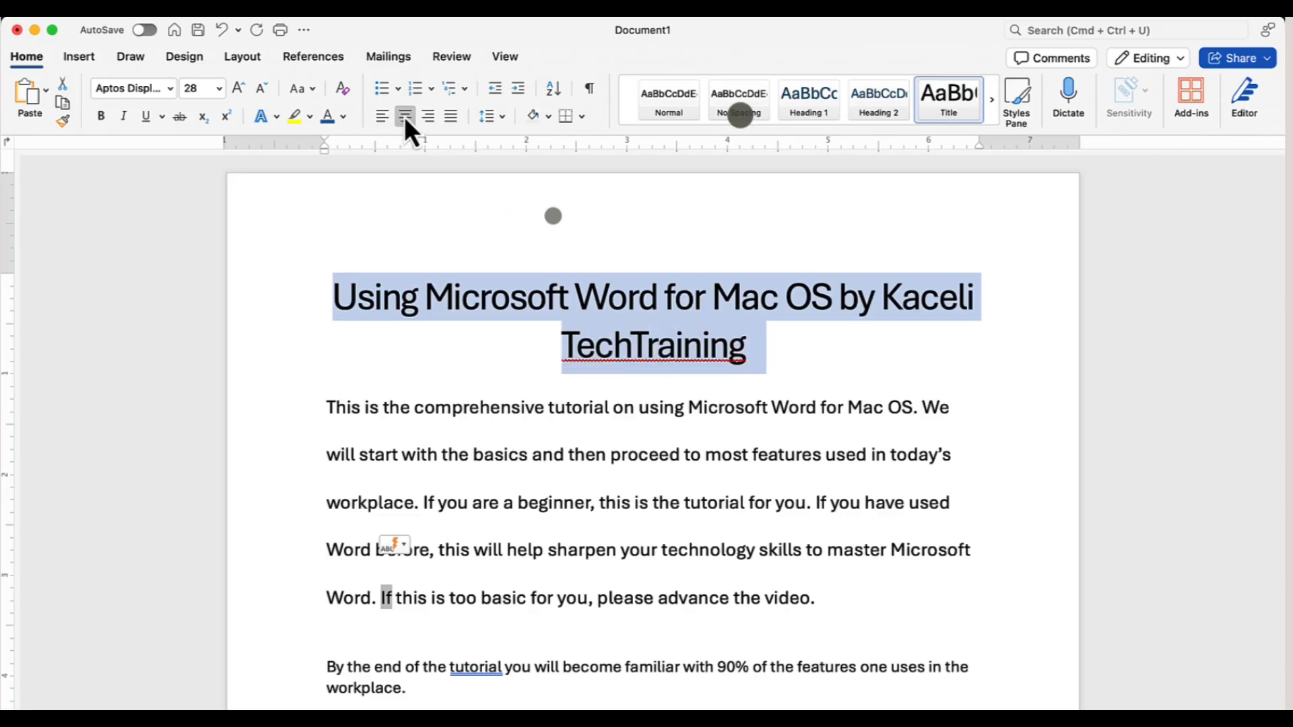
pyautogui.click(260, 94)
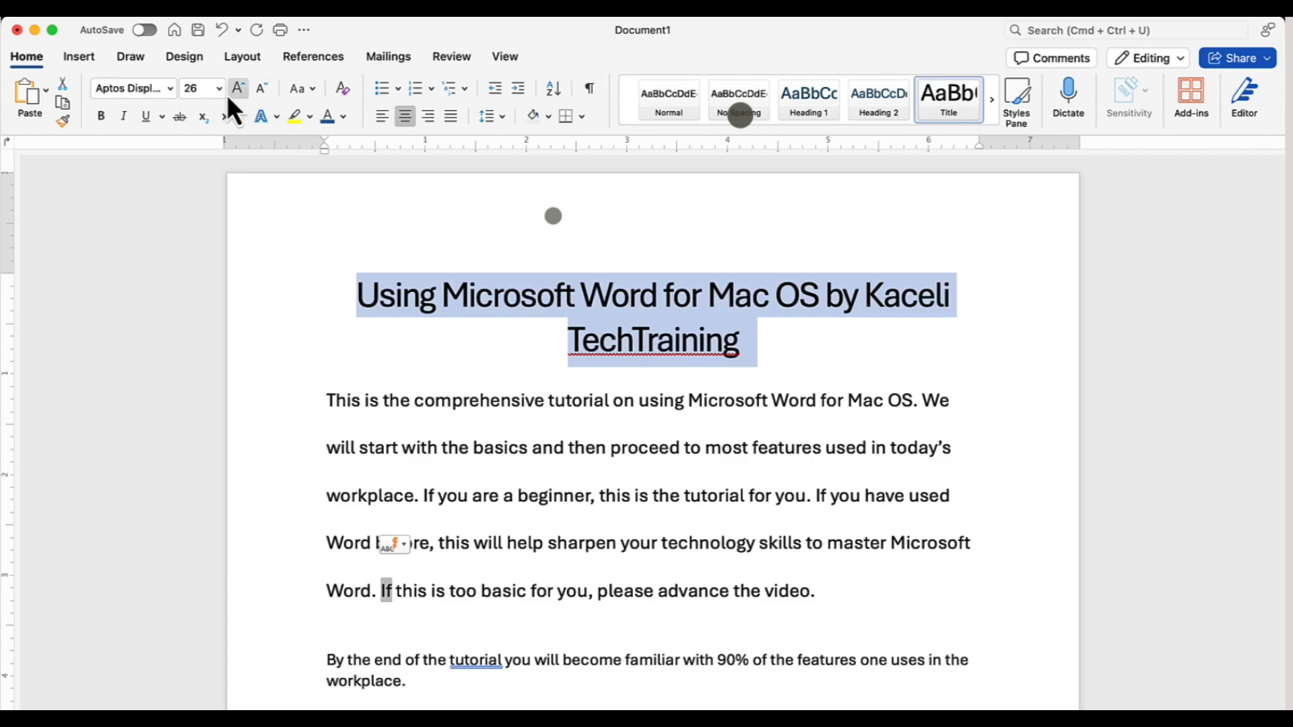
pyautogui.click(482, 497)
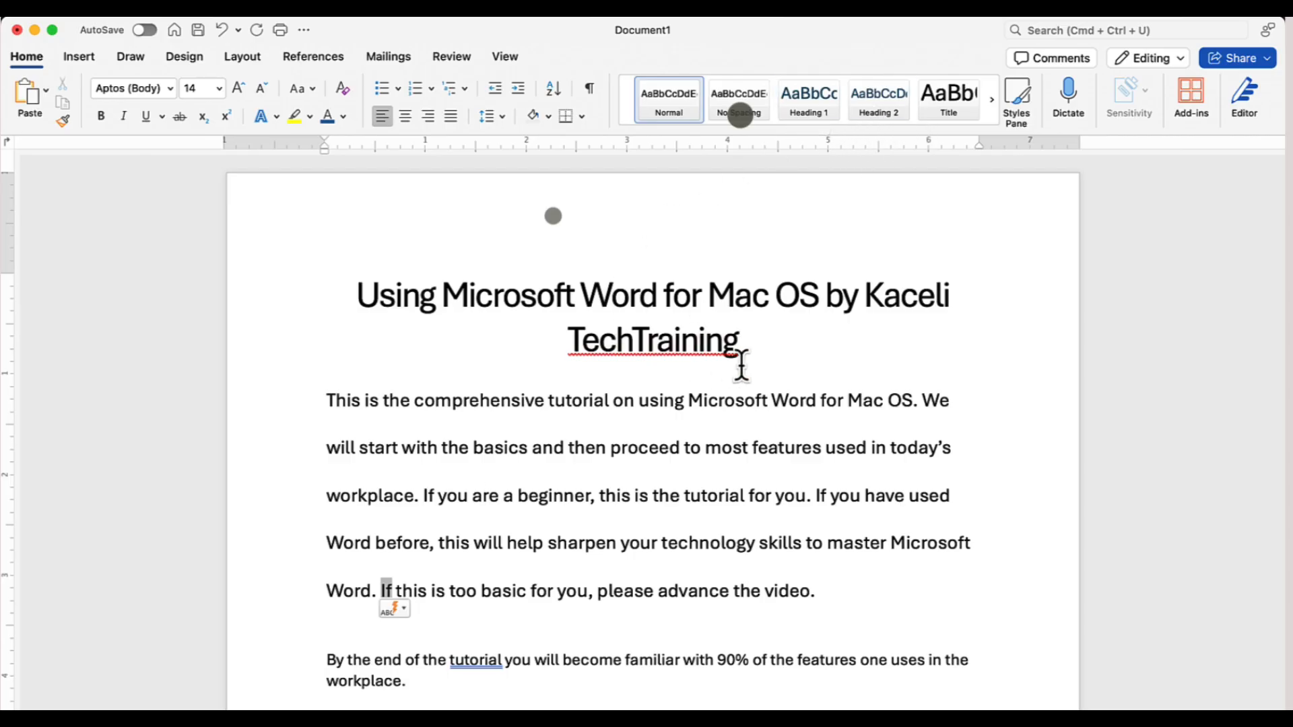
# - Display the full list of styles and apply the Heading 1 style to the document's title line
pyautogui.doubleClick(741, 337)
pyautogui.click(296, 313)
pyautogui.doubleClick(296, 313)
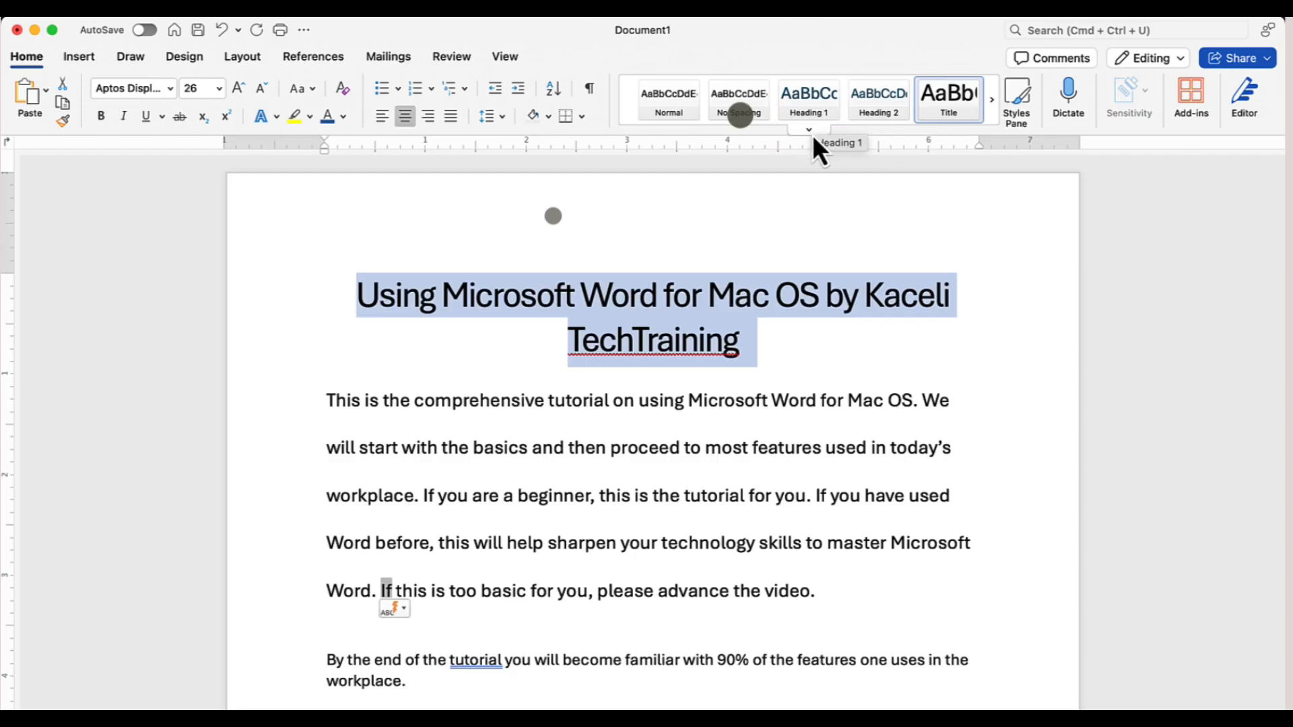
pyautogui.press('Right')
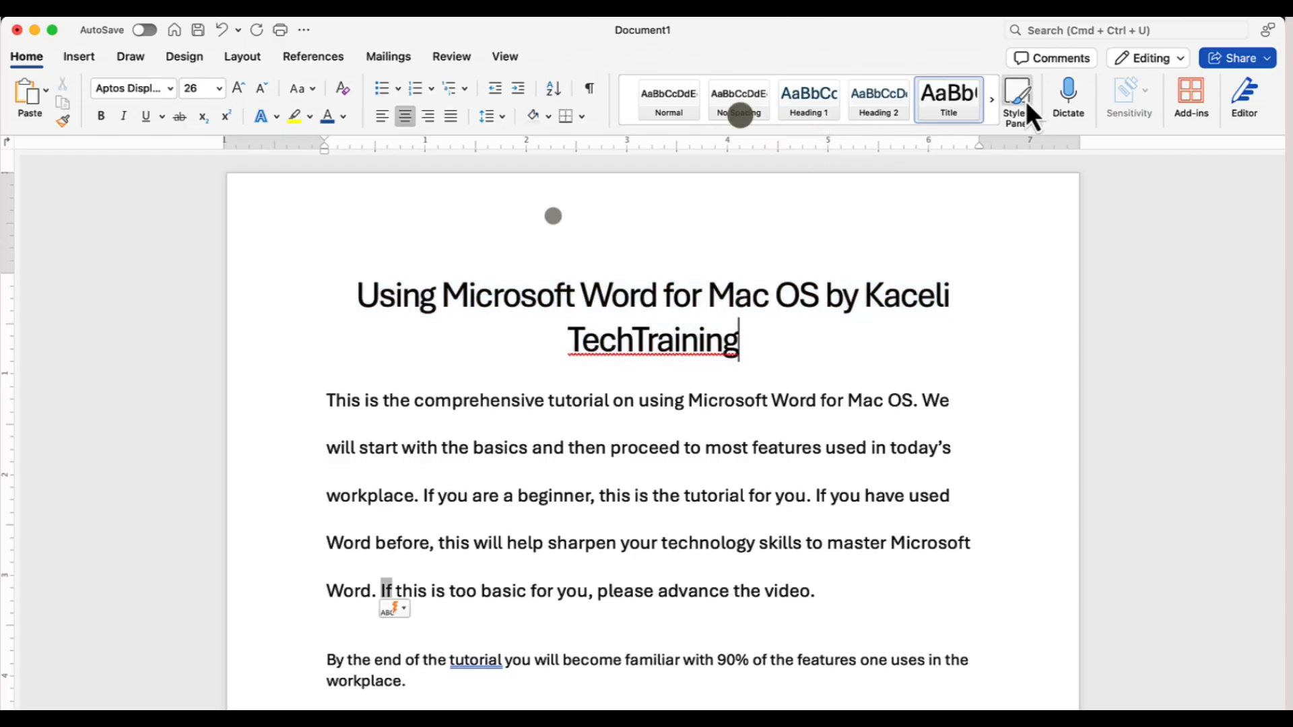
pyautogui.click(1024, 105)
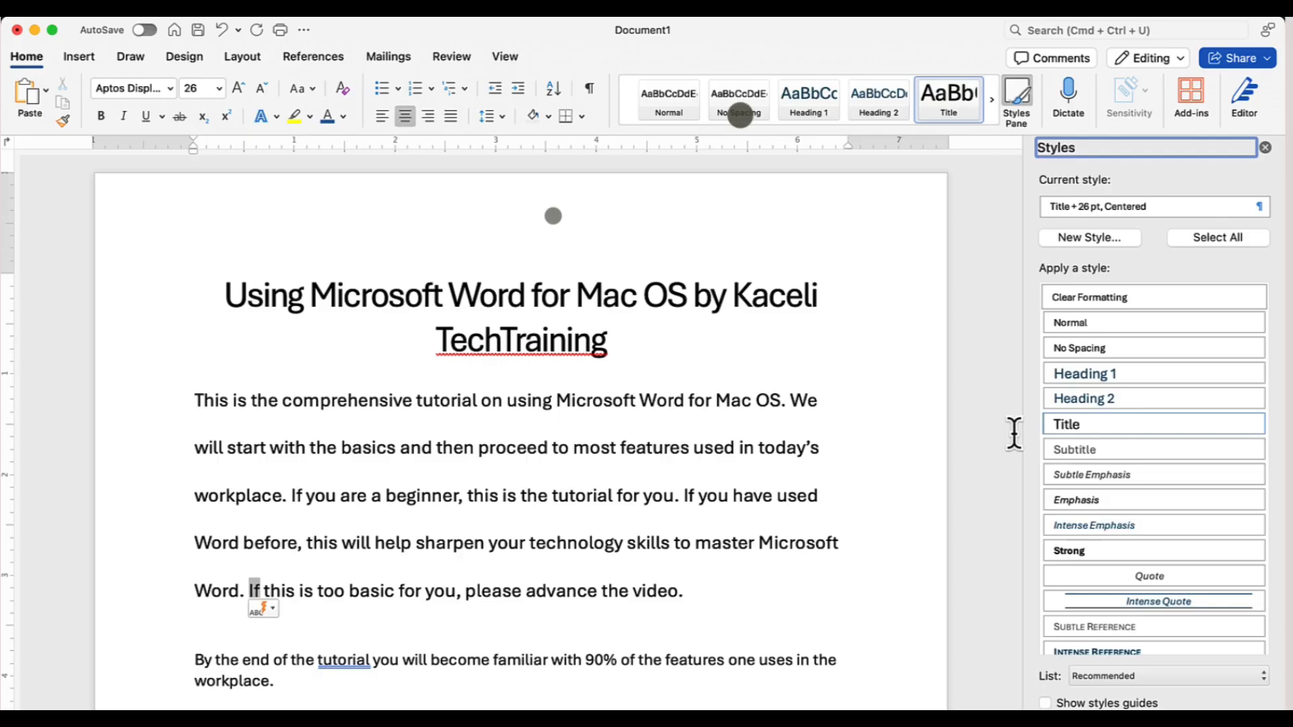
pyautogui.scroll(-1, 1014, 433)
pyautogui.scroll(1, 1014, 434)
pyautogui.moveTo(611, 340); pyautogui.dragTo(223, 290)
pyautogui.click(1100, 378)
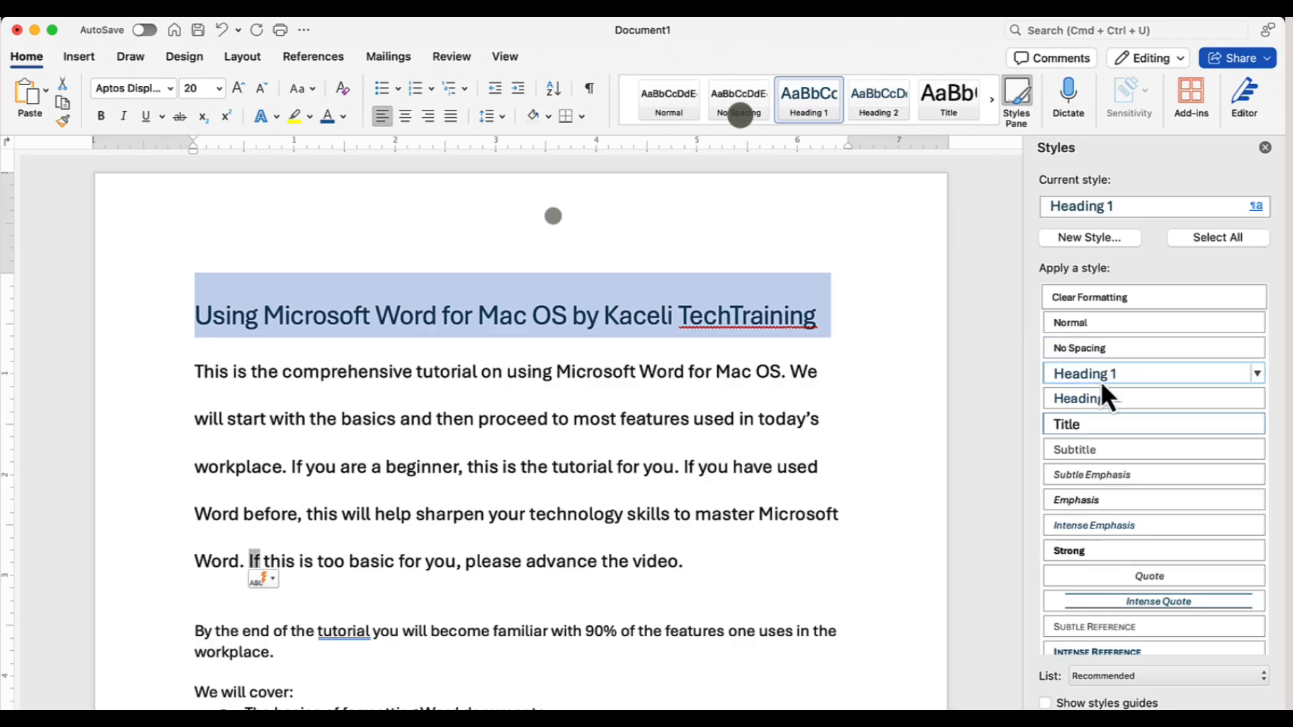
pyautogui.moveTo(1094, 398)
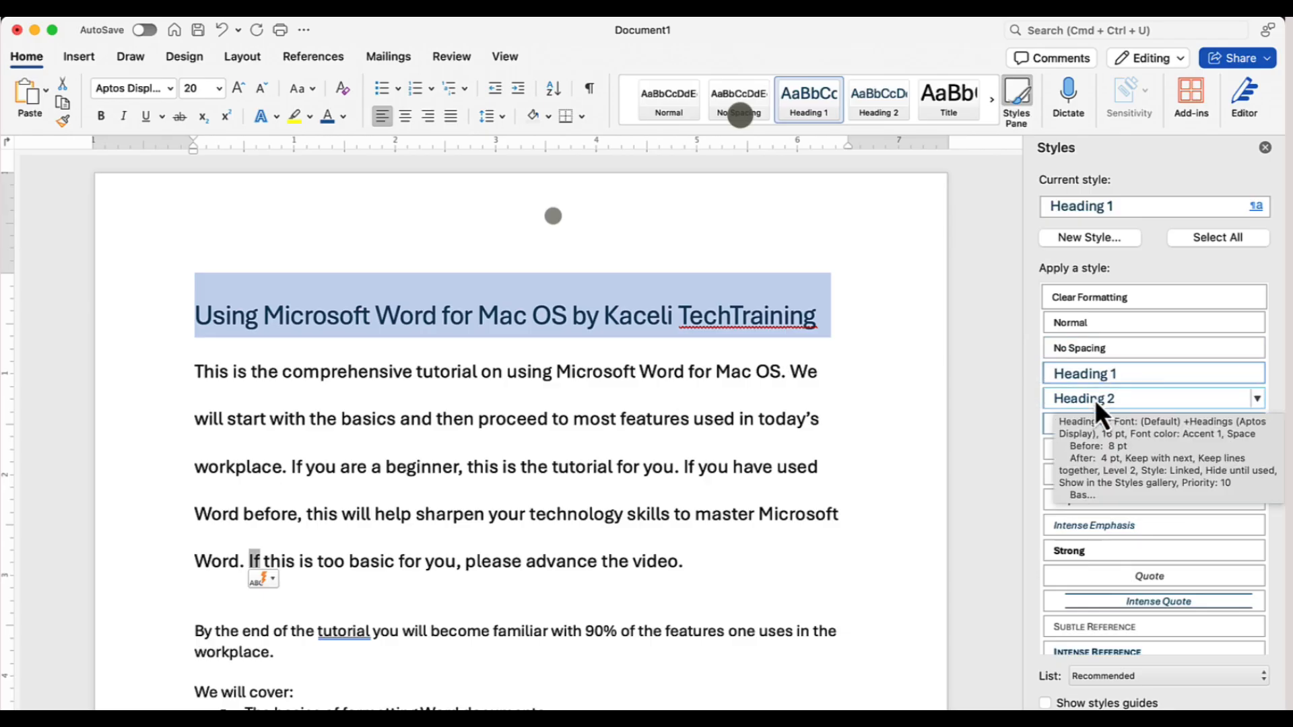
pyautogui.click(837, 342)
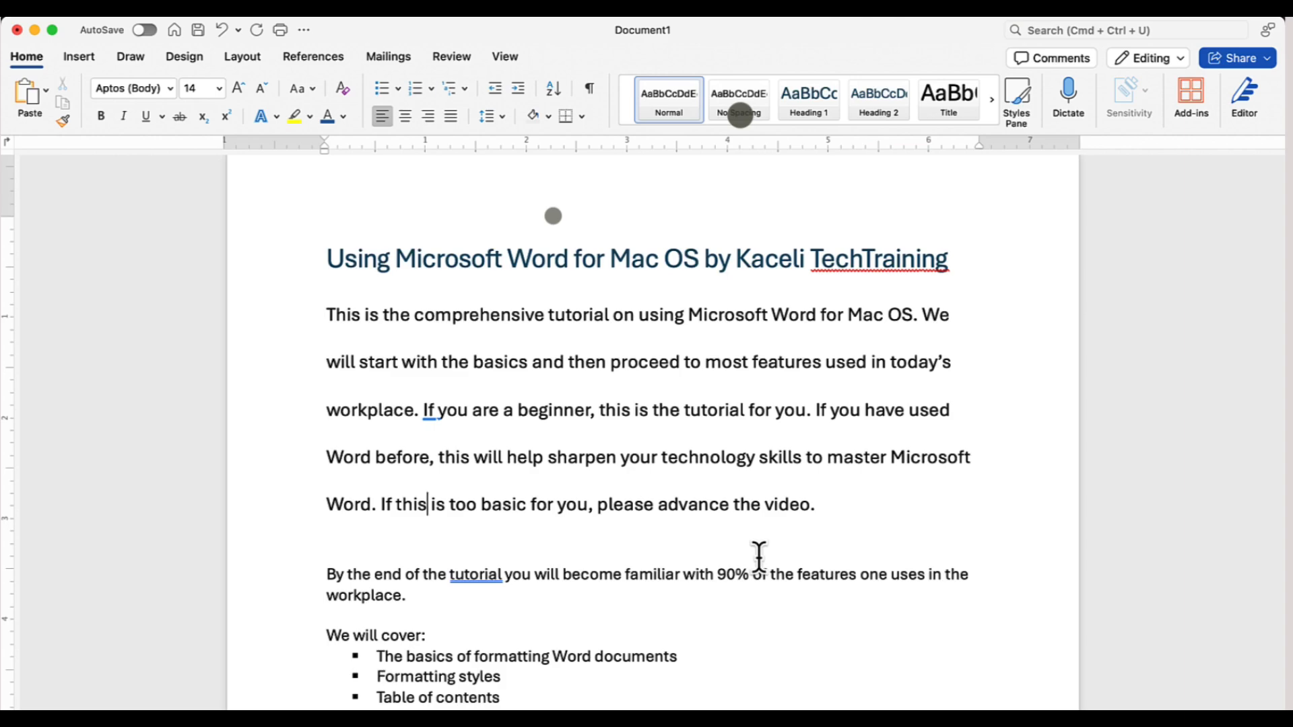
# - Select the whole first body paragraph and copy it
pyautogui.moveTo(741, 527); pyautogui.dragTo(418, 355)
pyautogui.click(300, 372)
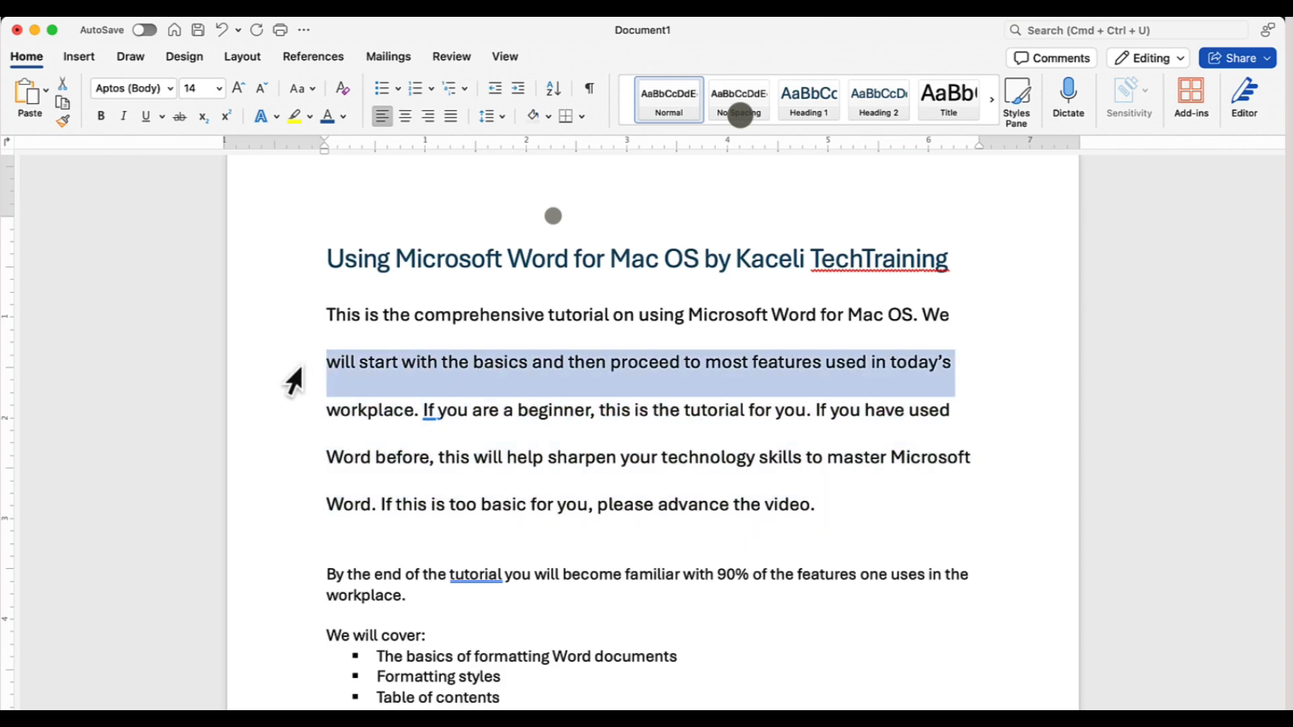
pyautogui.tripleClick(293, 379)
pyautogui.click(292, 380)
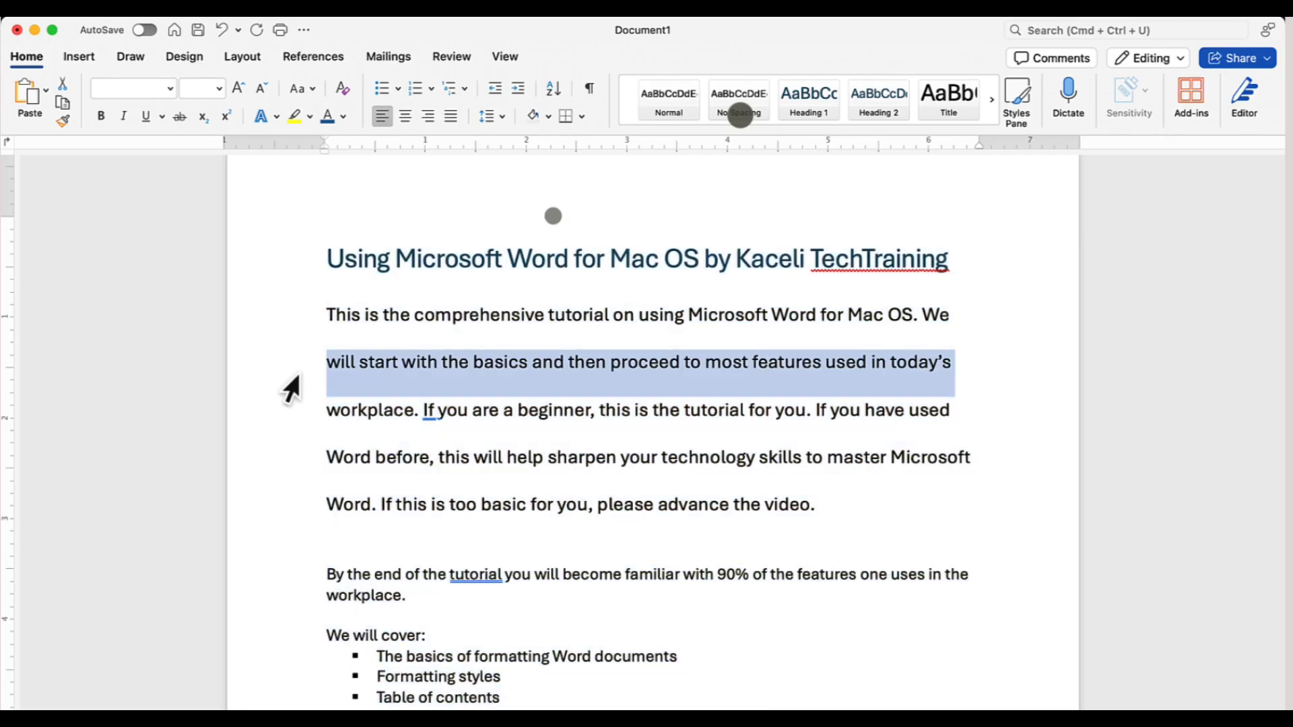
pyautogui.doubleClick(292, 380)
pyautogui.press('super+c')
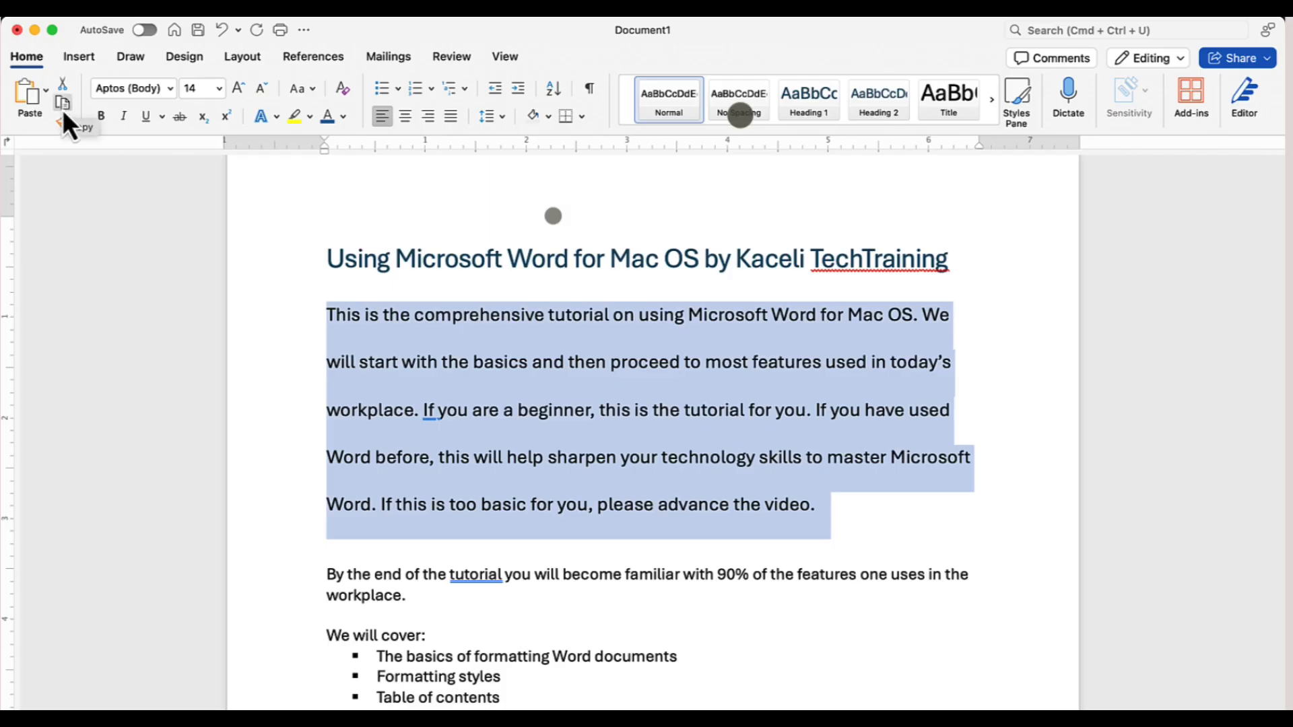
# - Paste the copied paragraph on a new line after the last item of the bulleted list
pyautogui.scroll(-10, 548, 590)
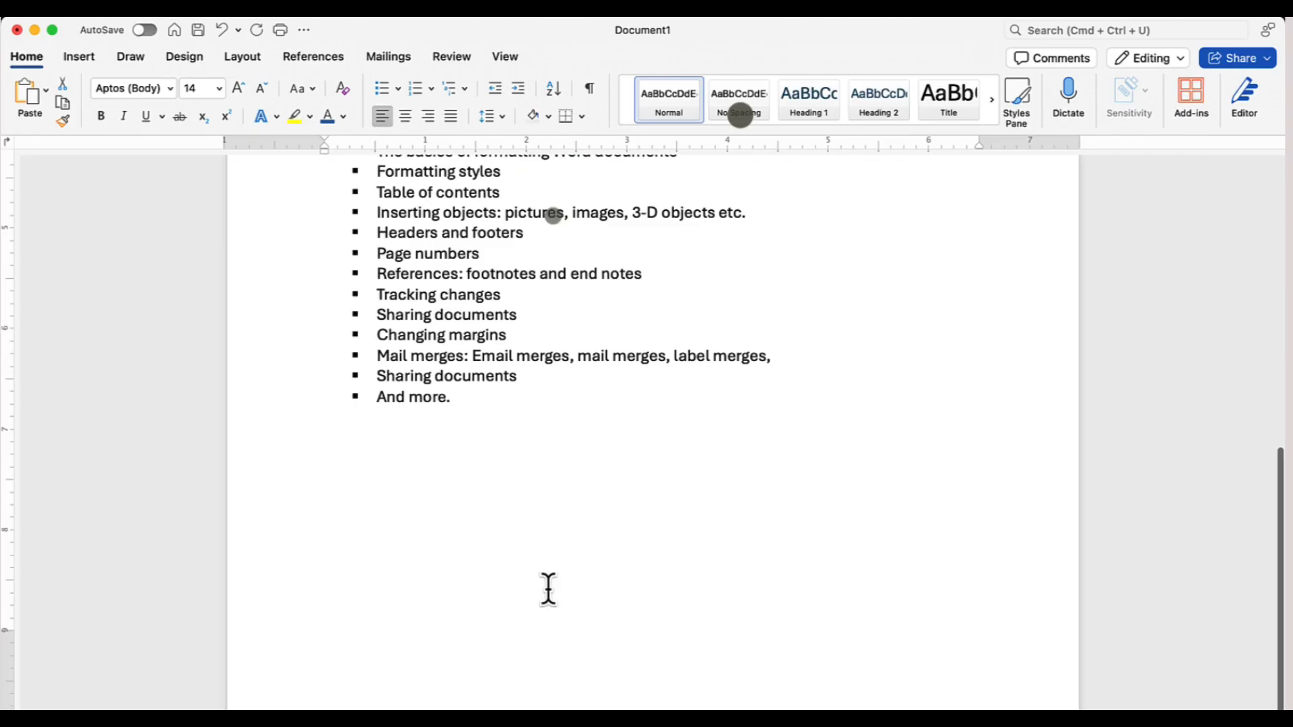
pyautogui.click(455, 516)
pyautogui.press('Return')
pyautogui.press('Return')
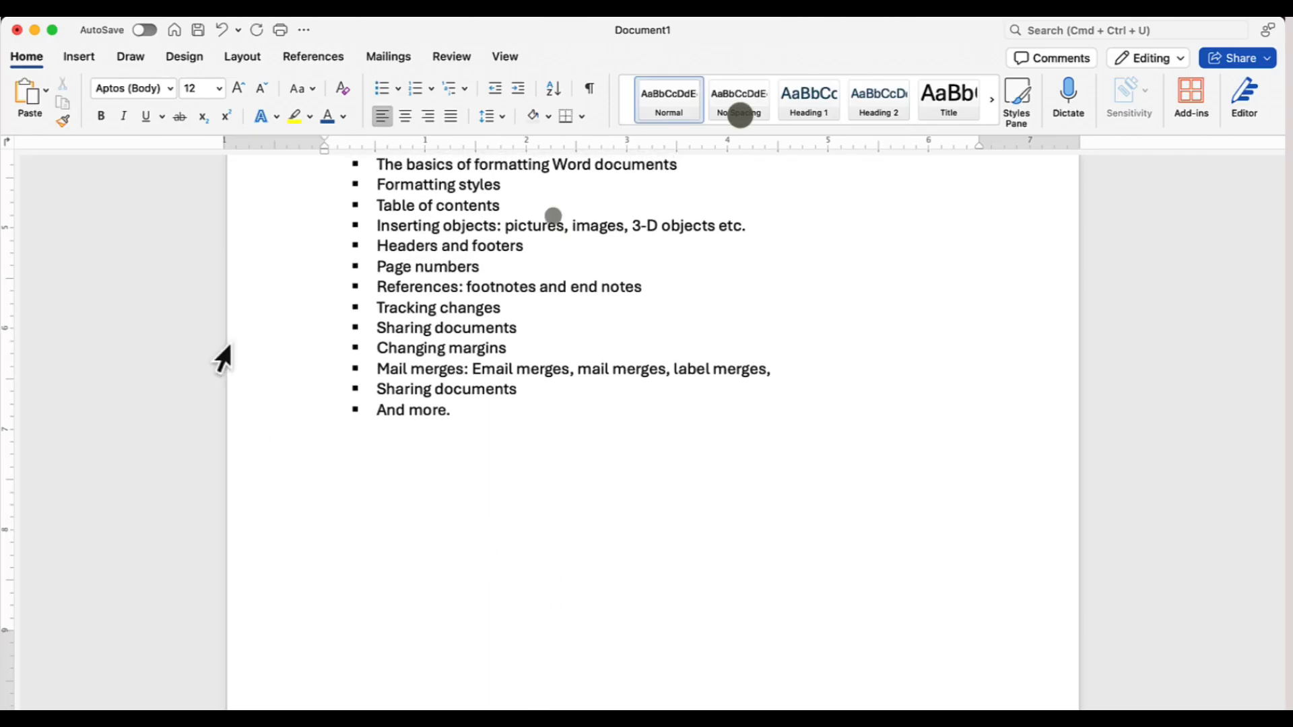
pyautogui.click(34, 103)
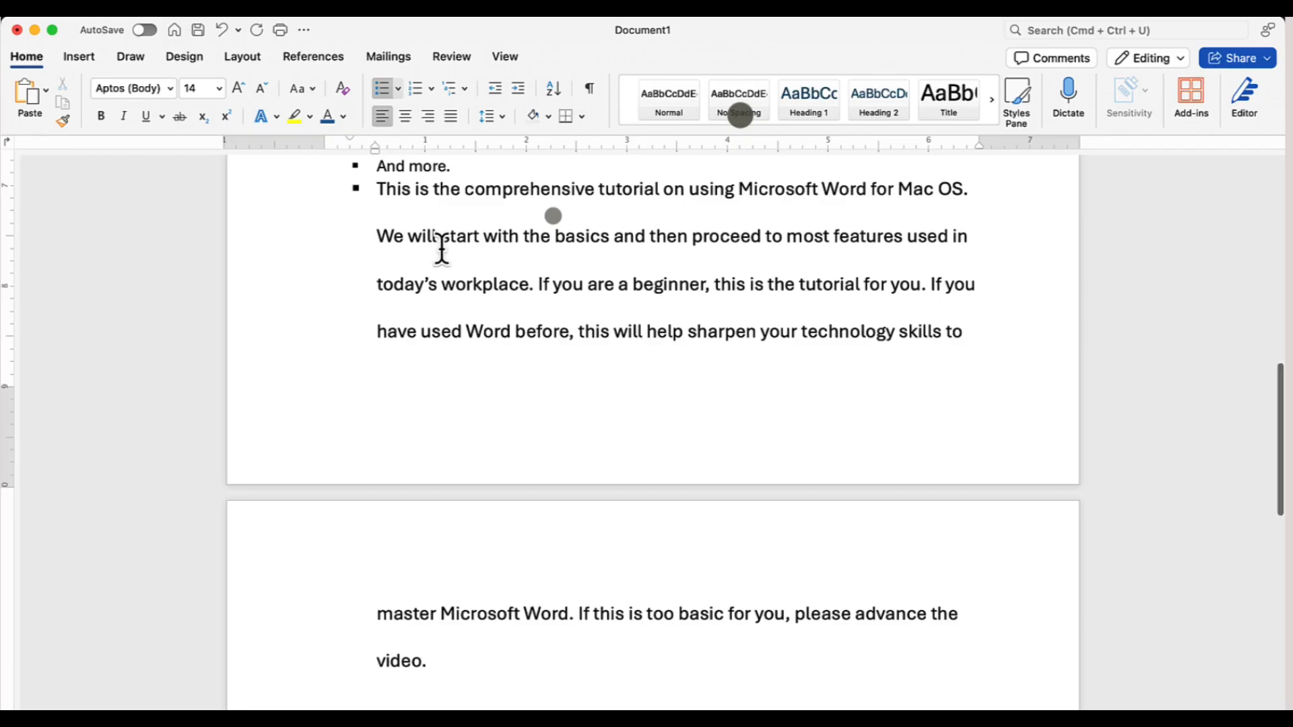
# - Undo the pasting of the paragraph below the bulleted list
pyautogui.scroll(3, 404, 337)
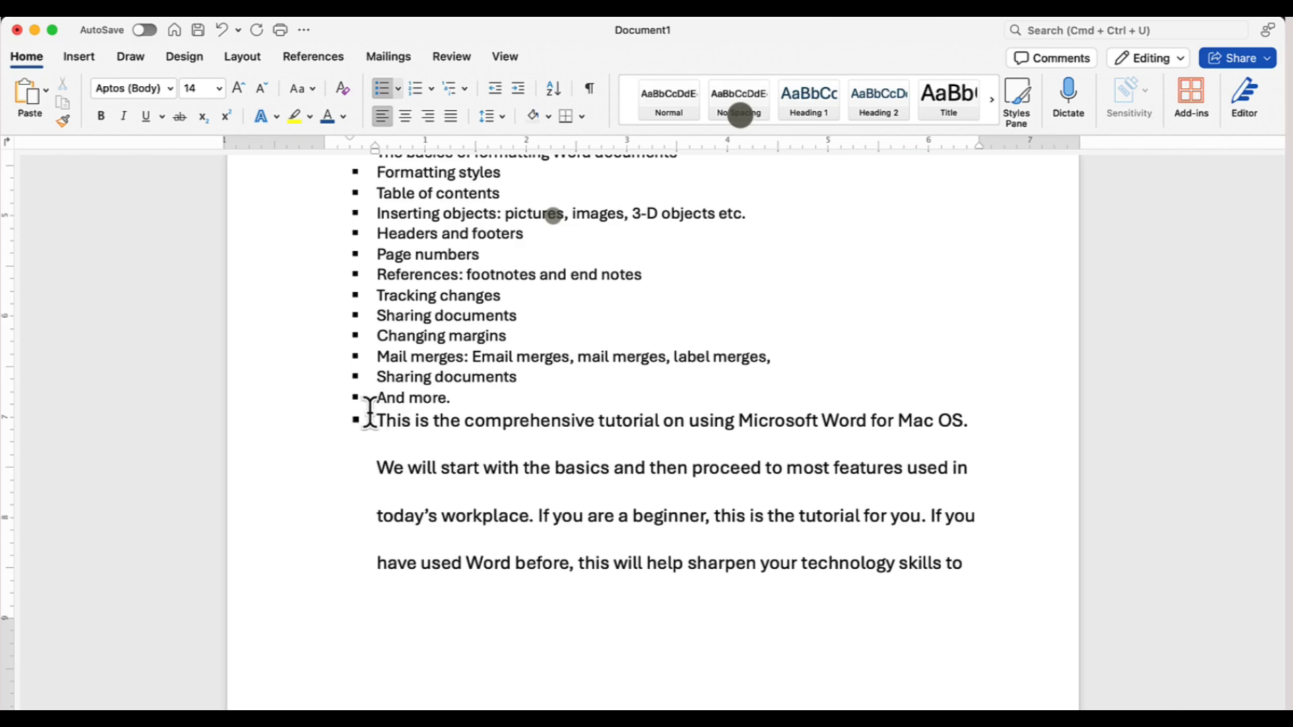
pyautogui.click(221, 30)
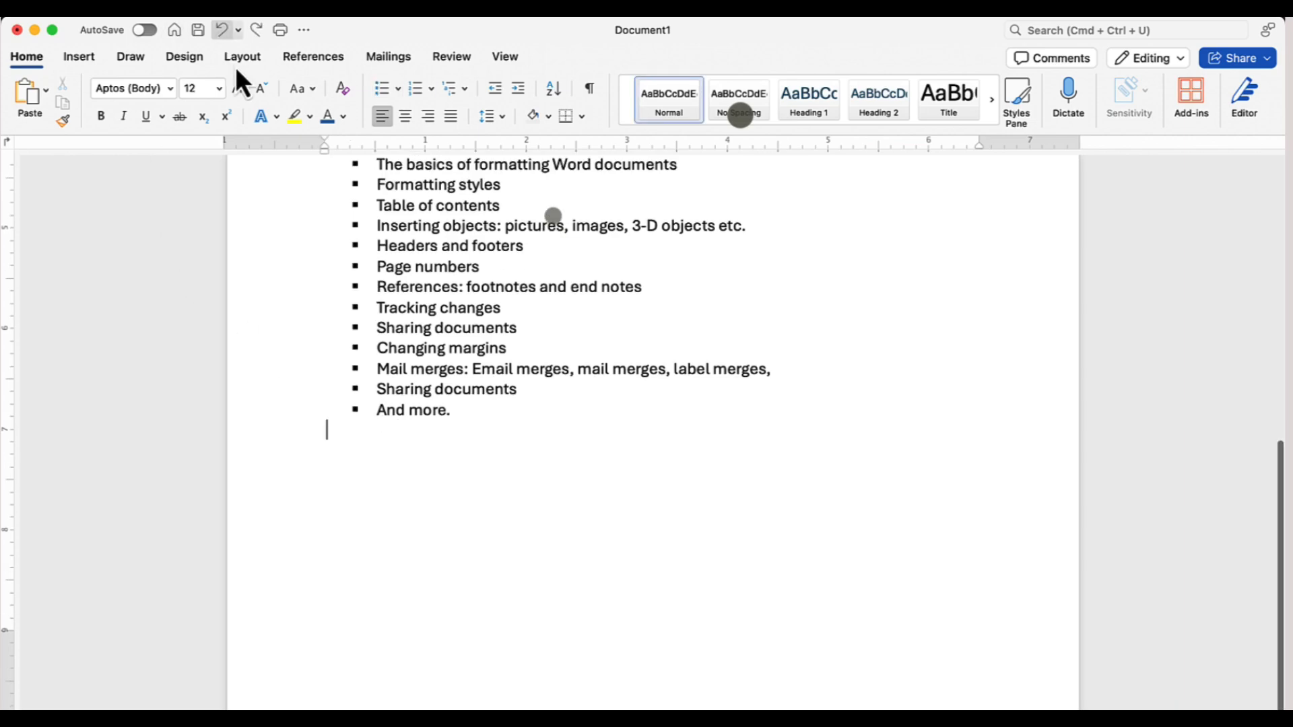
pyautogui.press('super+z')
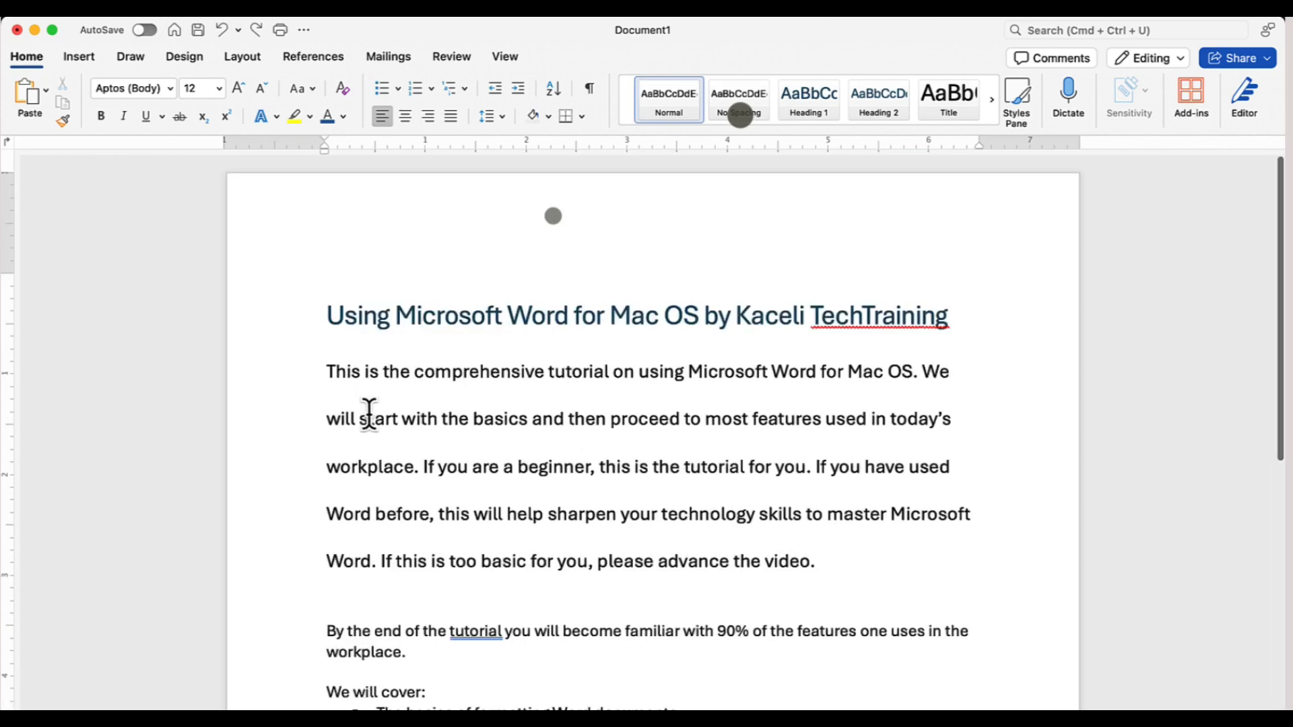
# - Cut the whole first body paragraph and paste it on a blank line below the bulleted list
pyautogui.doubleClick(289, 447)
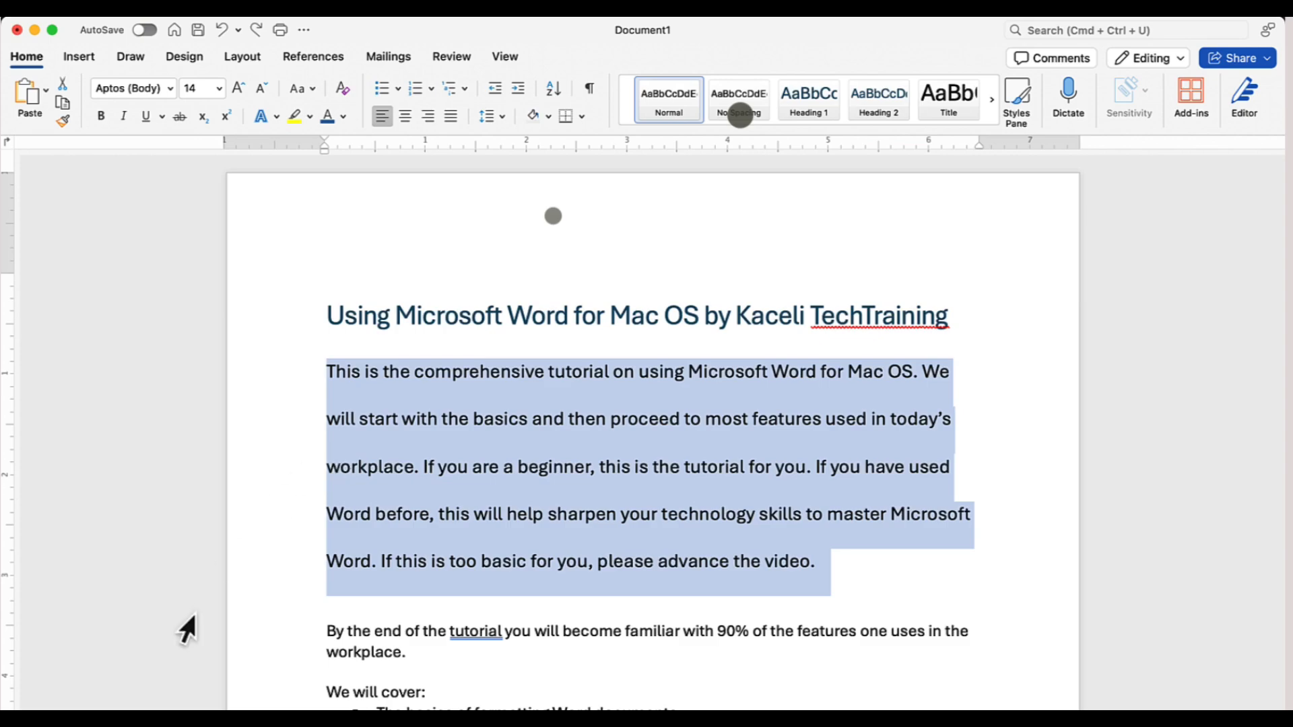
pyautogui.click(62, 85)
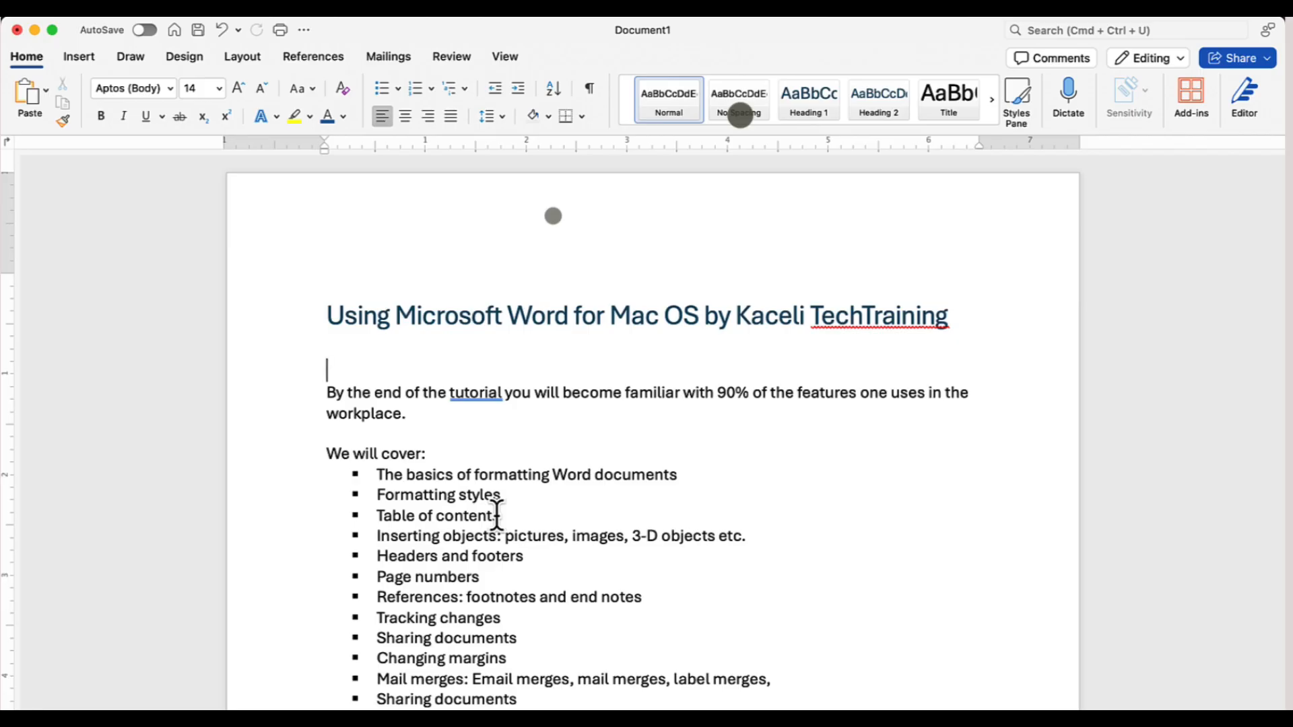
pyautogui.scroll(-10, 496, 515)
pyautogui.scroll(1, 496, 515)
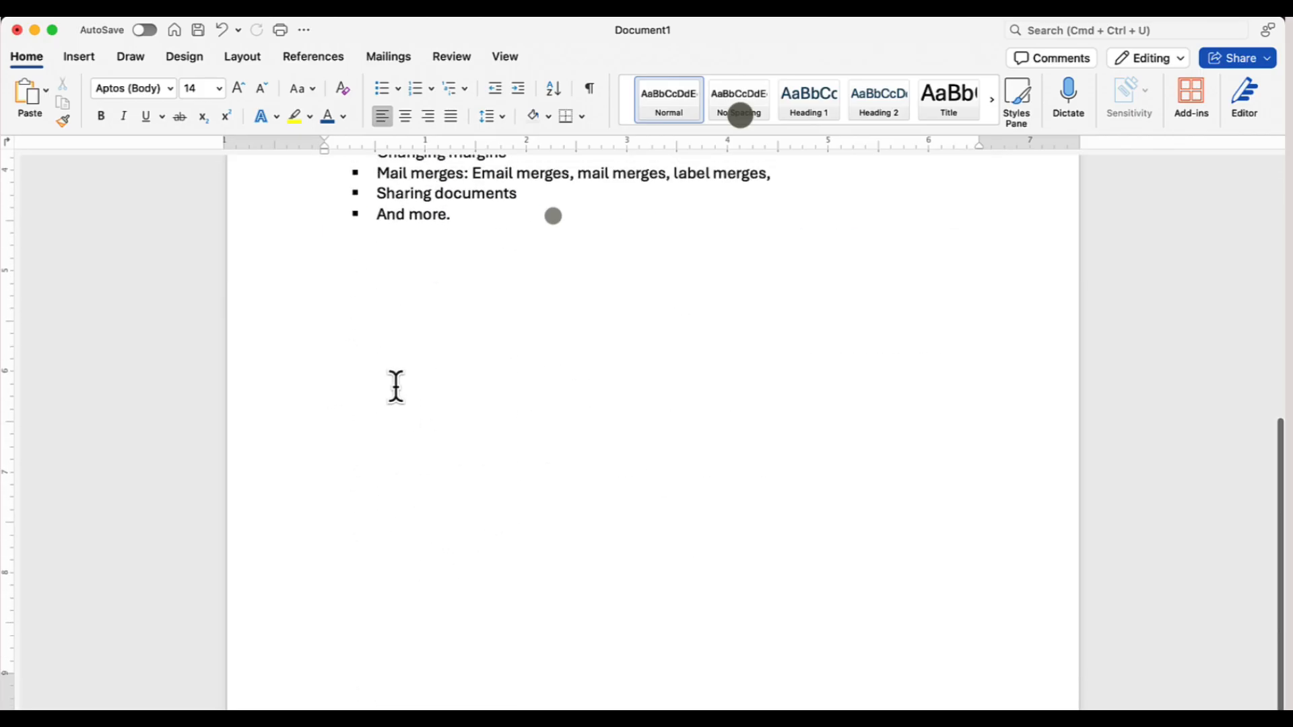
pyautogui.click(364, 342)
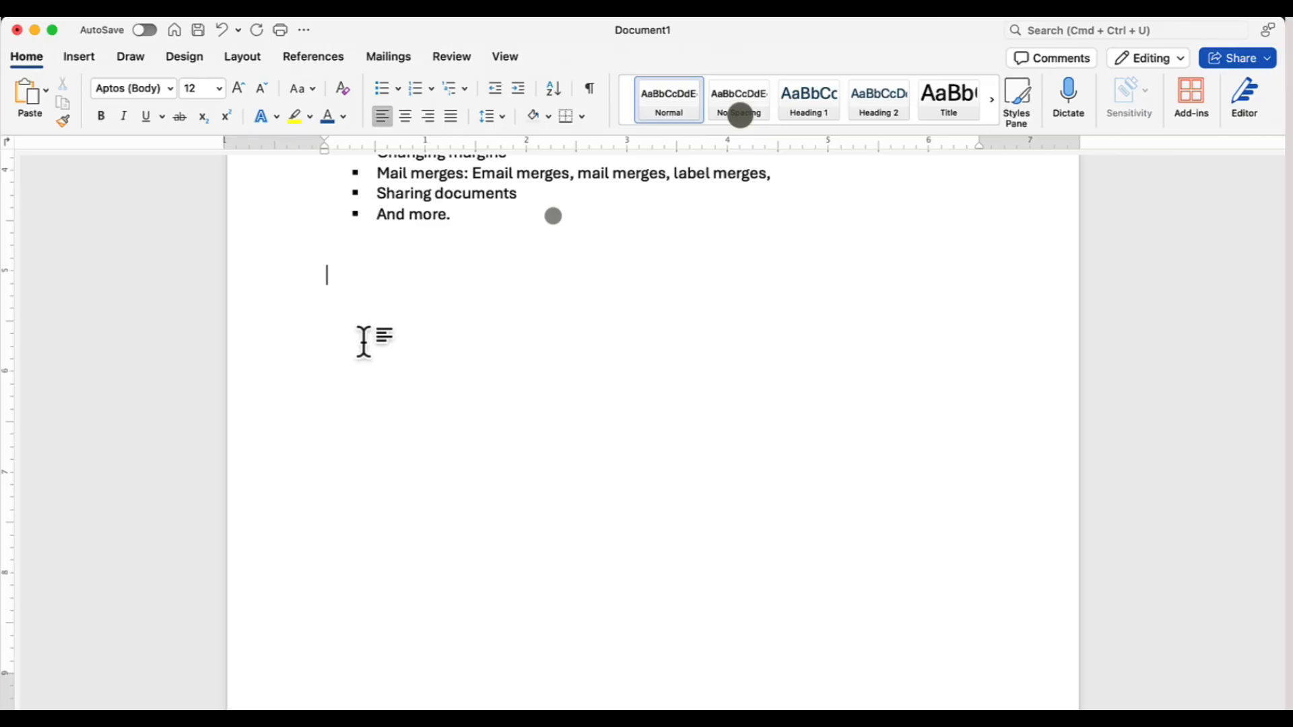
pyautogui.click(29, 107)
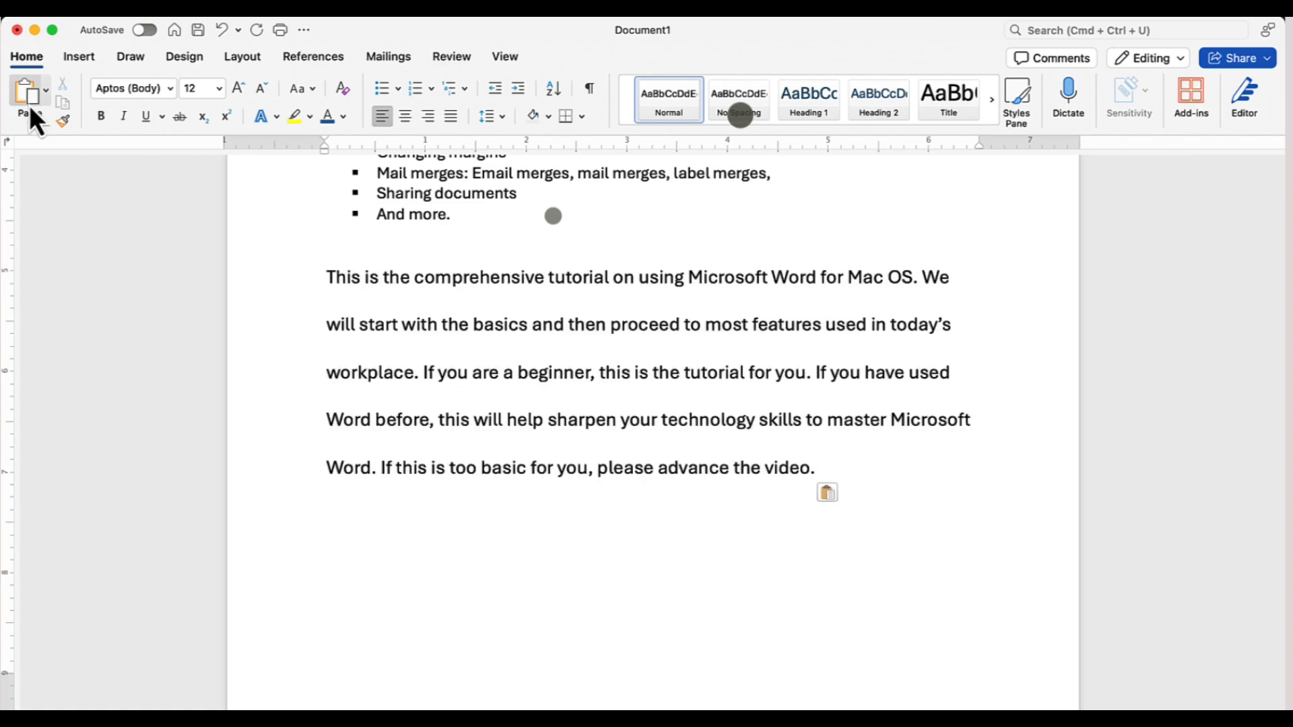
# - Examine the paste formatting options for the moved paragraph, and undo the move
pyautogui.click(842, 495)
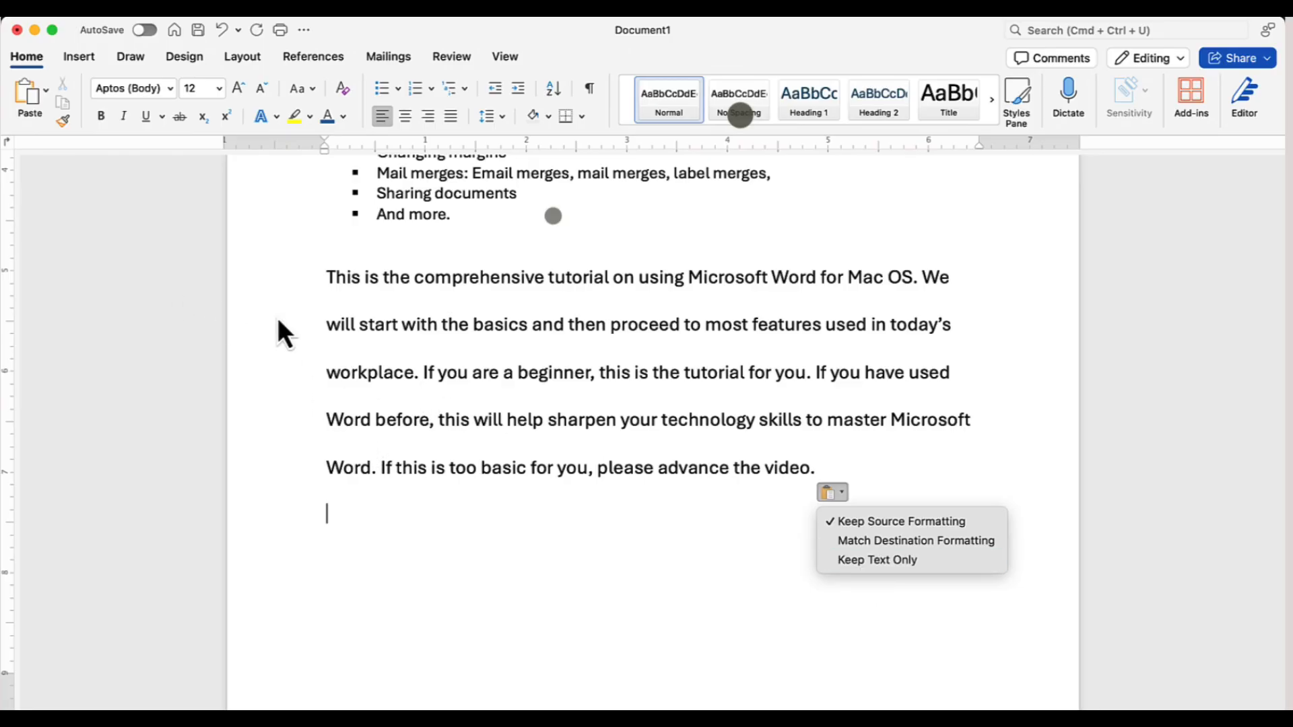
pyautogui.click(46, 92)
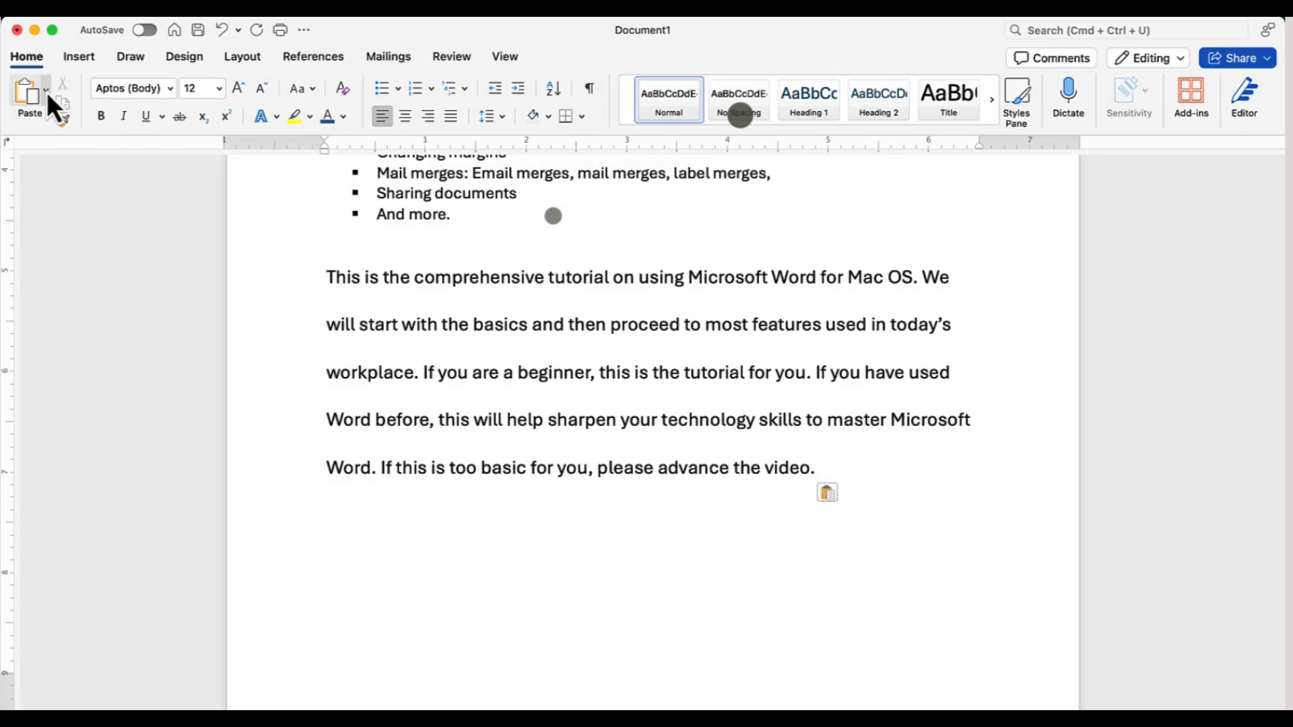
pyautogui.click(46, 95)
pyautogui.press('super+z')
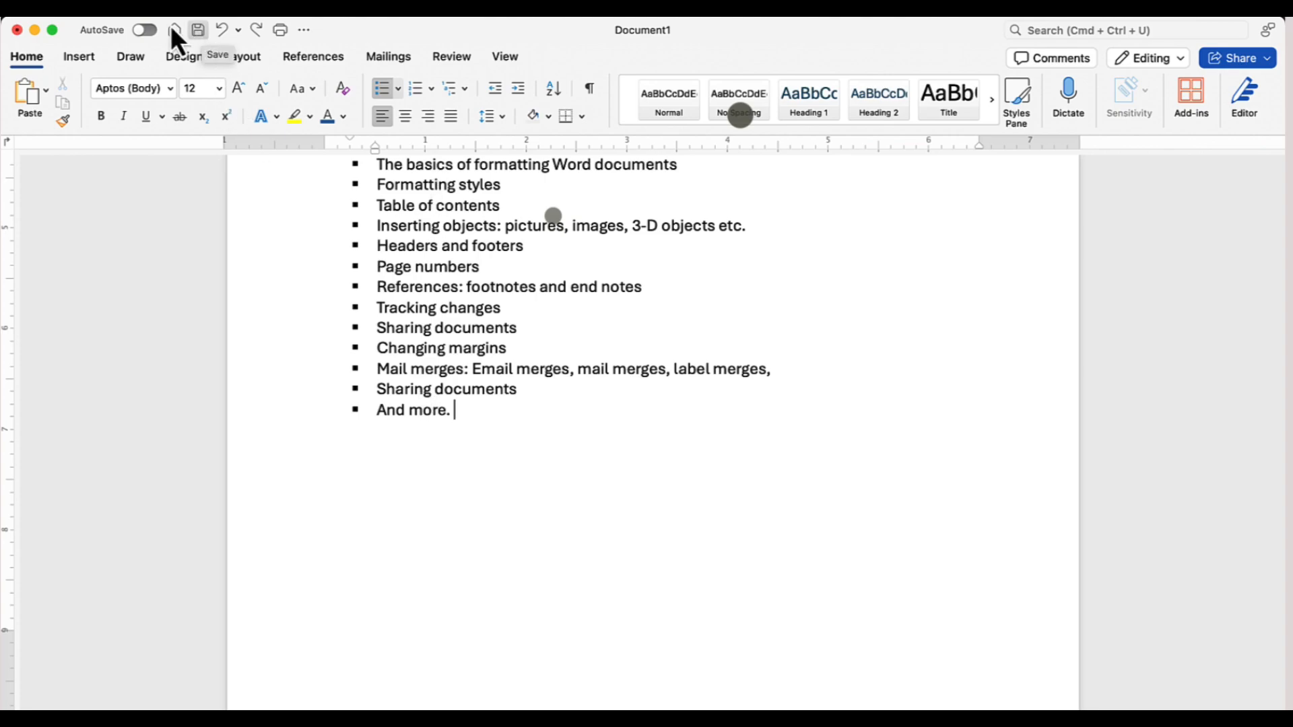
# - Save the document in the Word for Mac folder as a Word Document (.docx) under its suggested title-based name
pyautogui.click(107, 13)
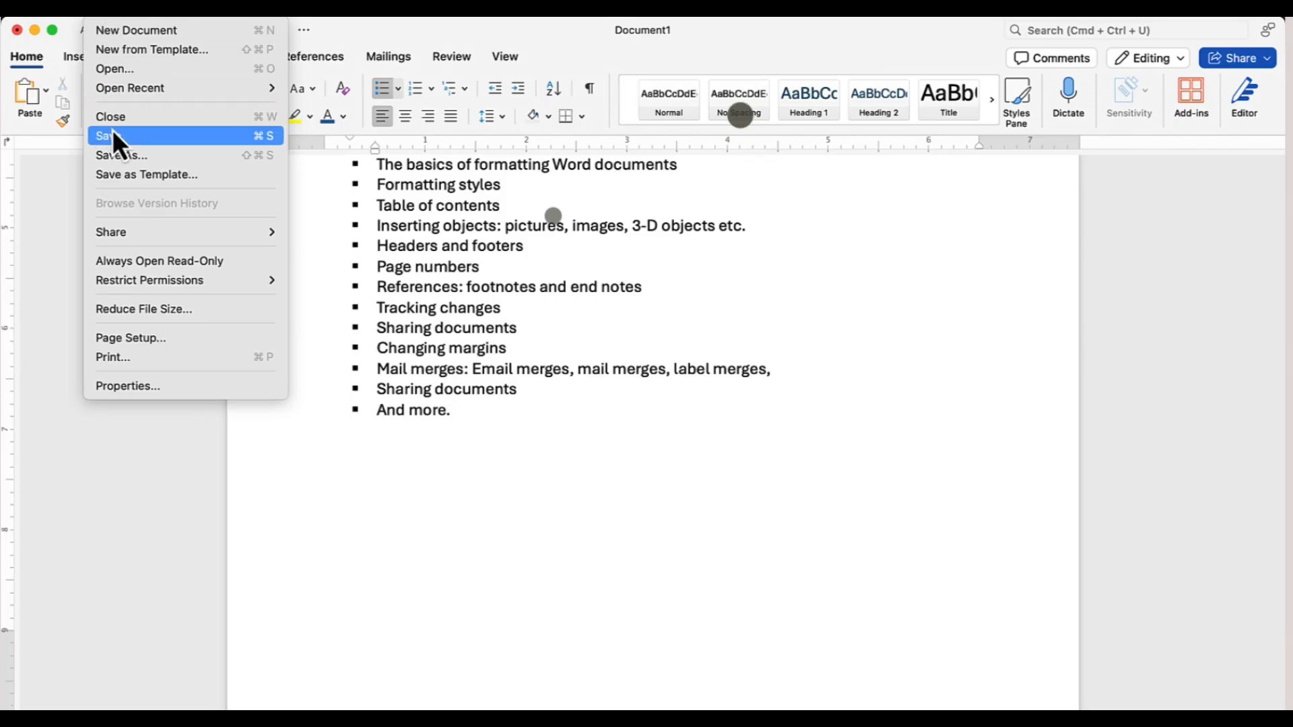
pyautogui.click(128, 134)
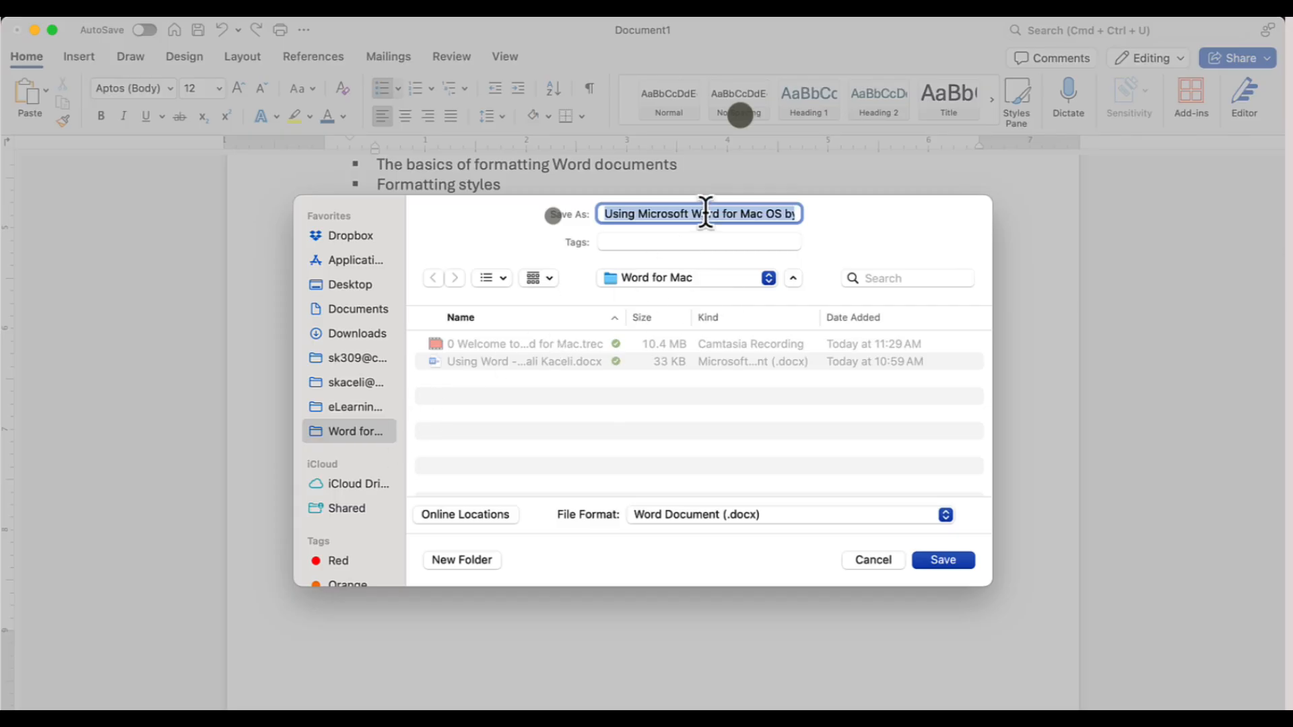
pyautogui.click(941, 562)
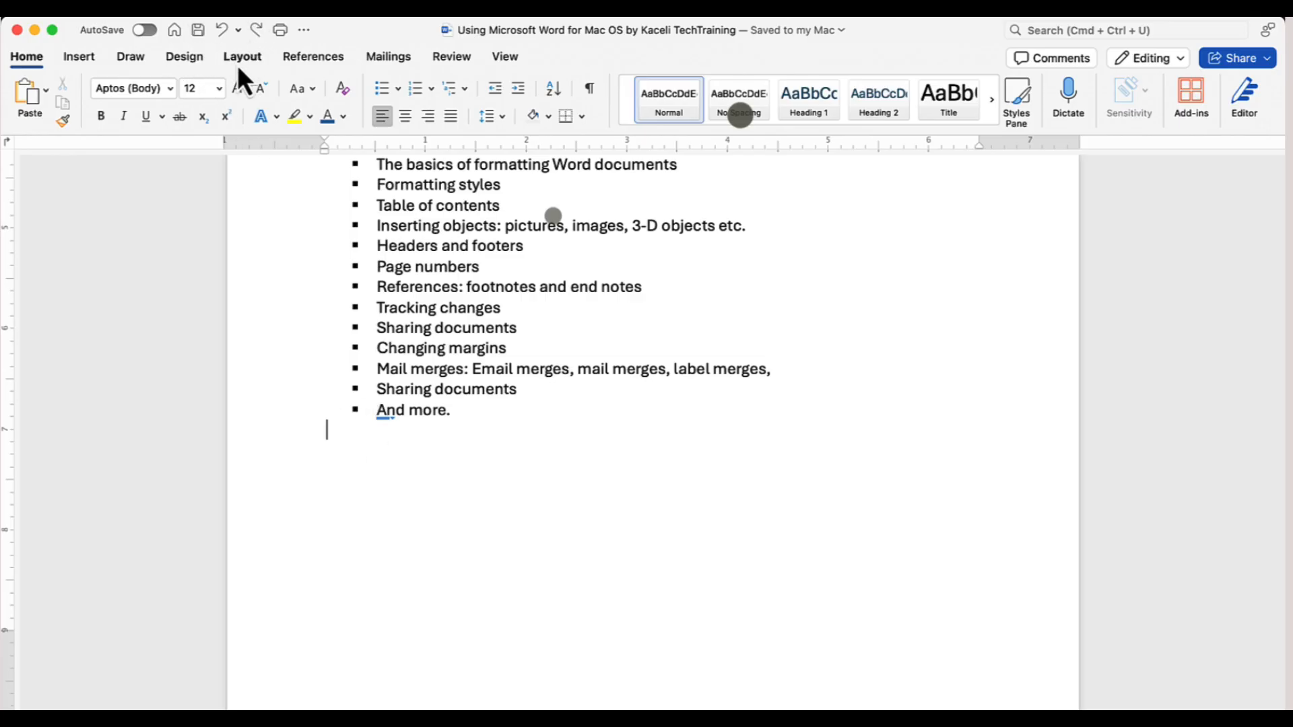
# - Save a second copy of the document in the Word for Mac folder as "Using Word Second Copy"
pyautogui.click(106, 16)
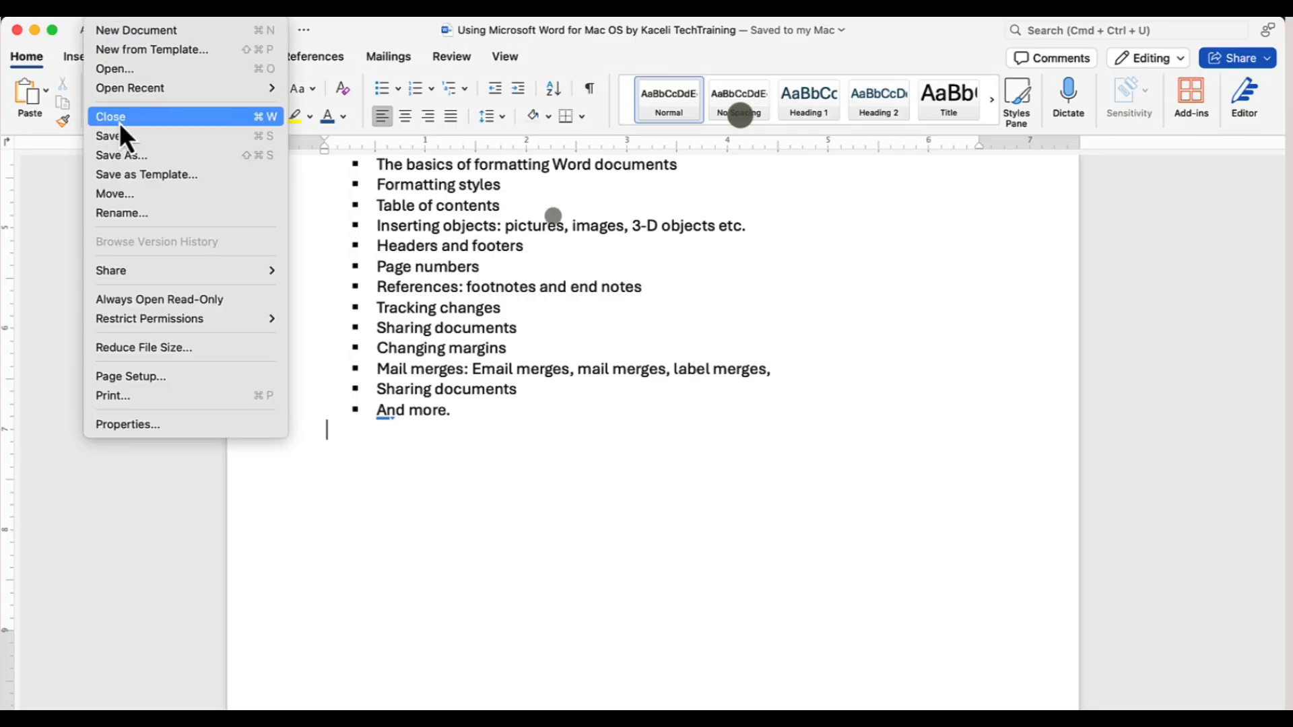
pyautogui.click(123, 163)
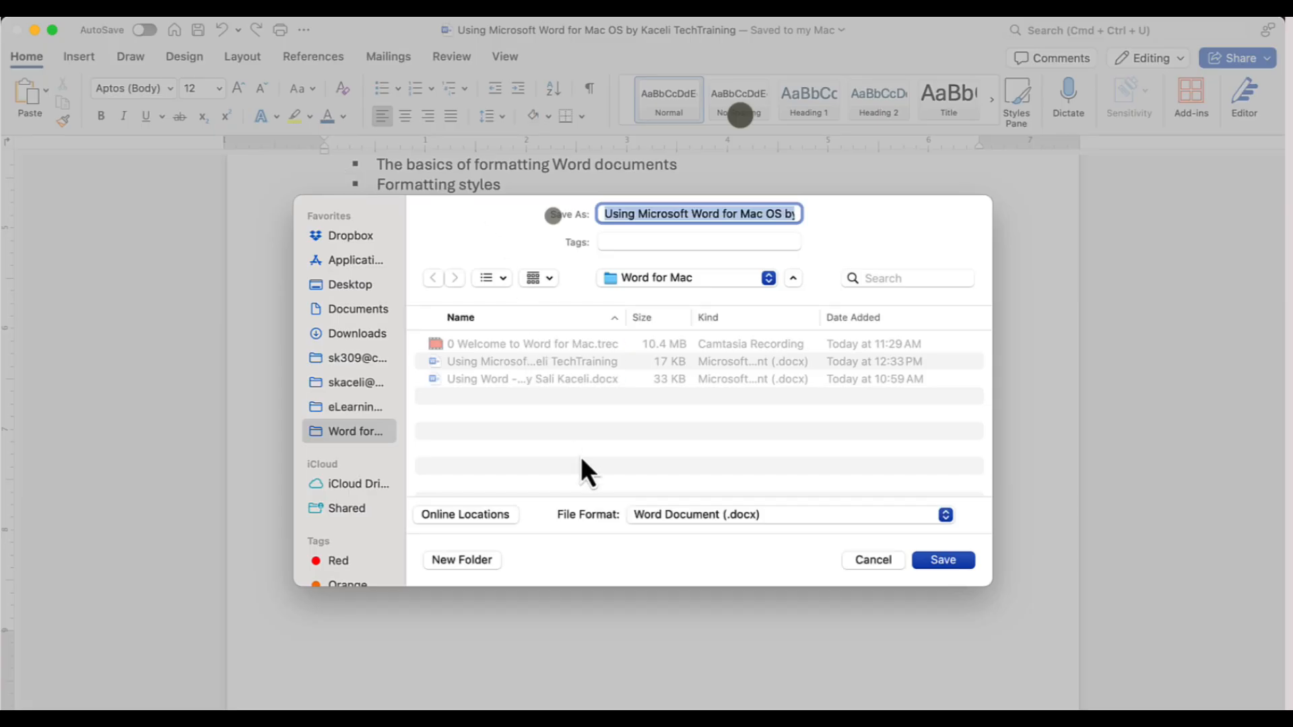
pyautogui.write('Using Word Second Copy')
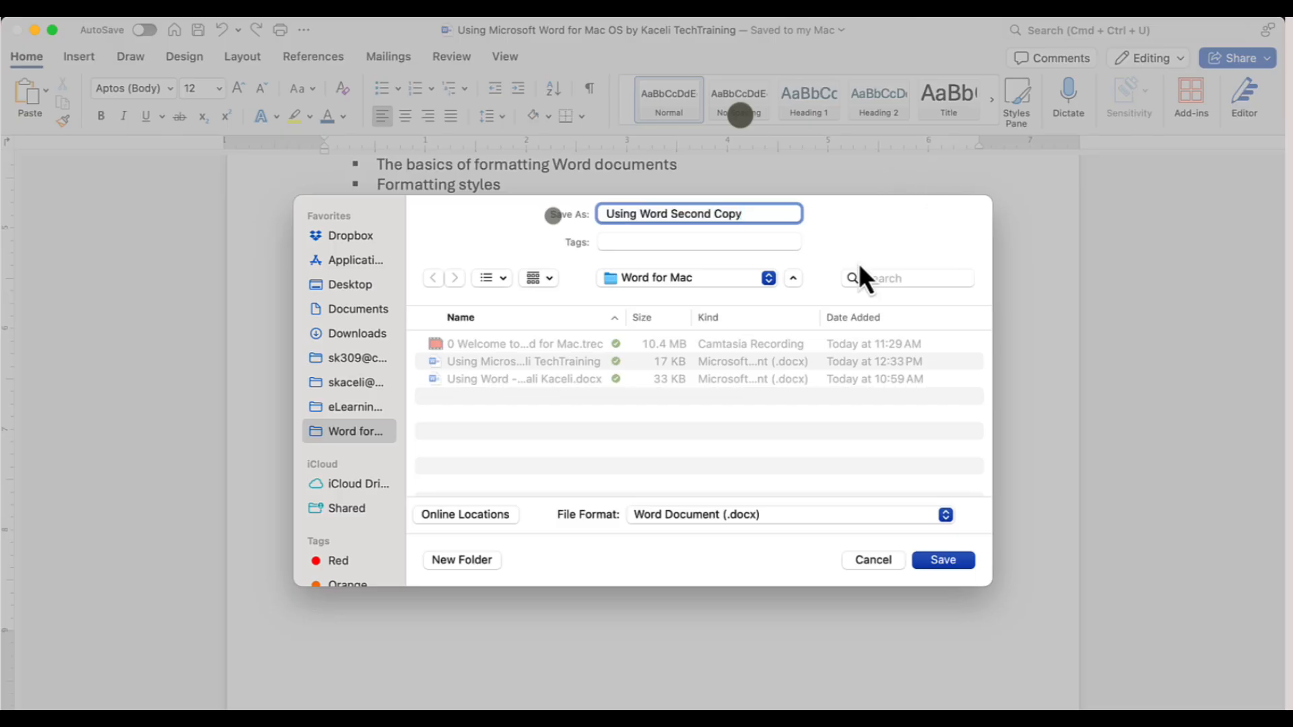
pyautogui.click(935, 560)
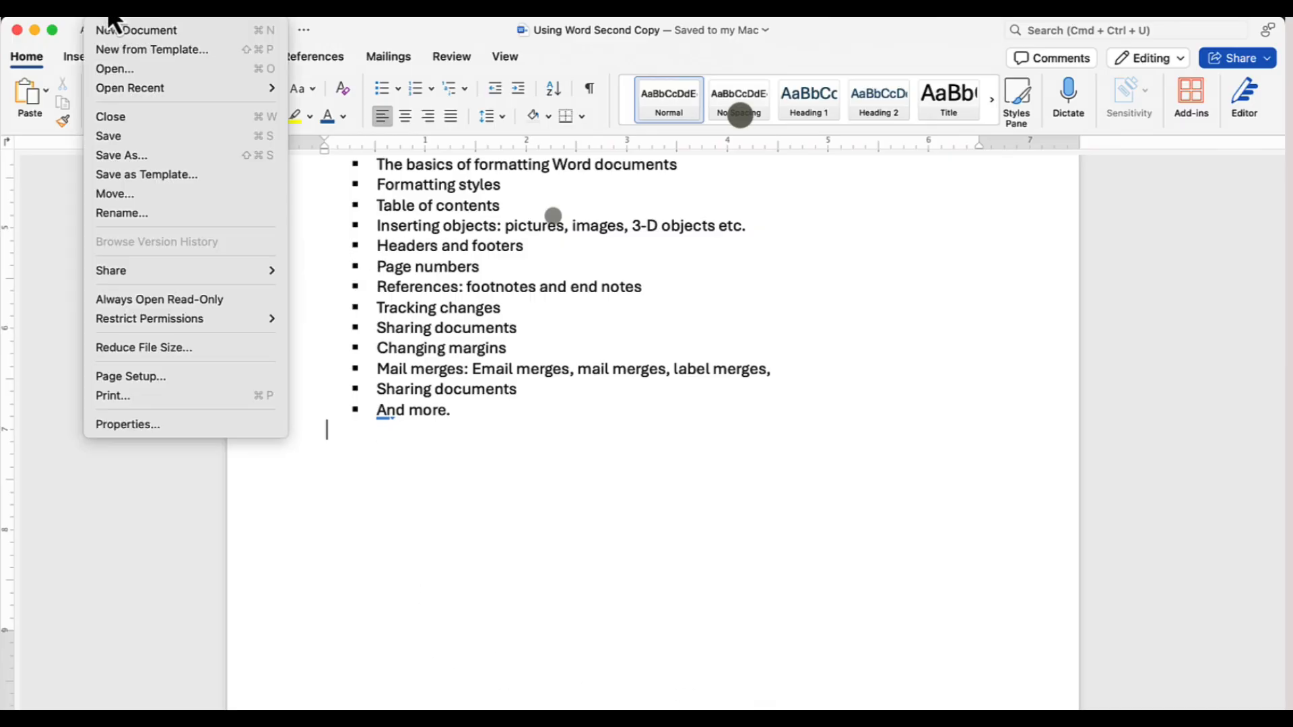
# - Open the print settings, review the preview and page options, and close them without printing
pyautogui.click(109, 17)
pyautogui.click(135, 396)
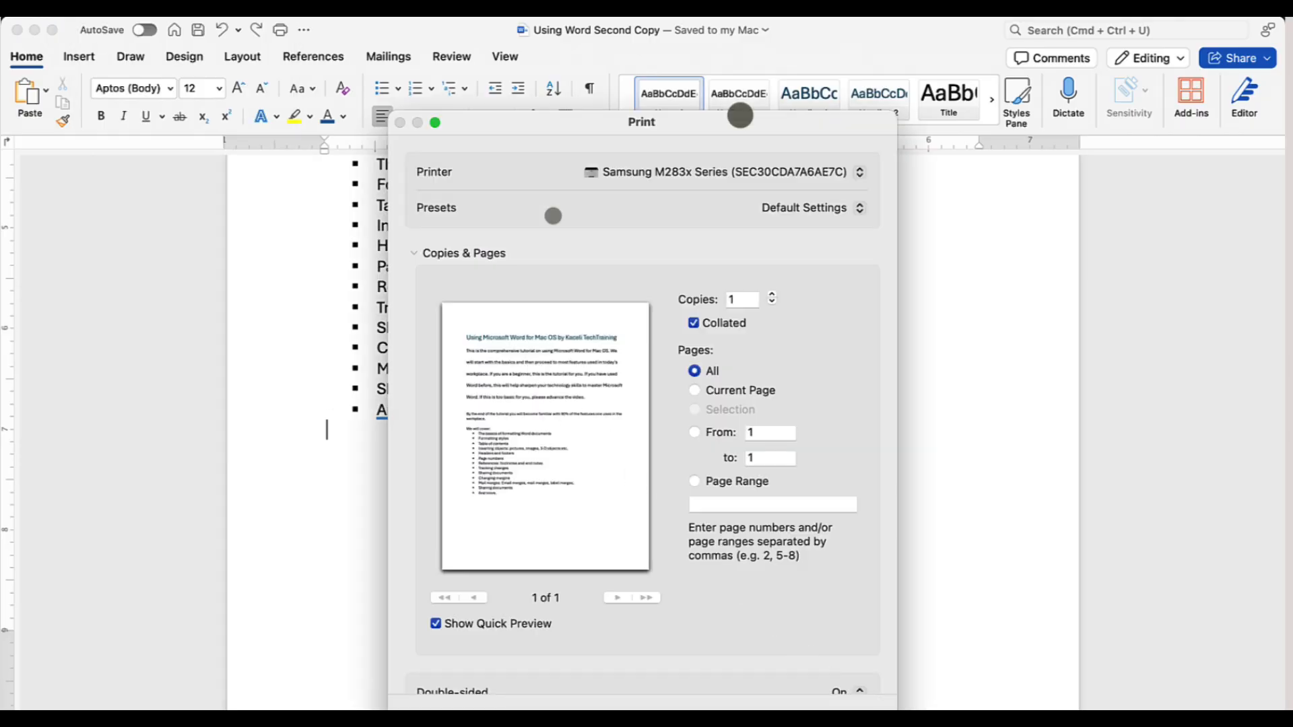
pyautogui.press('Escape')
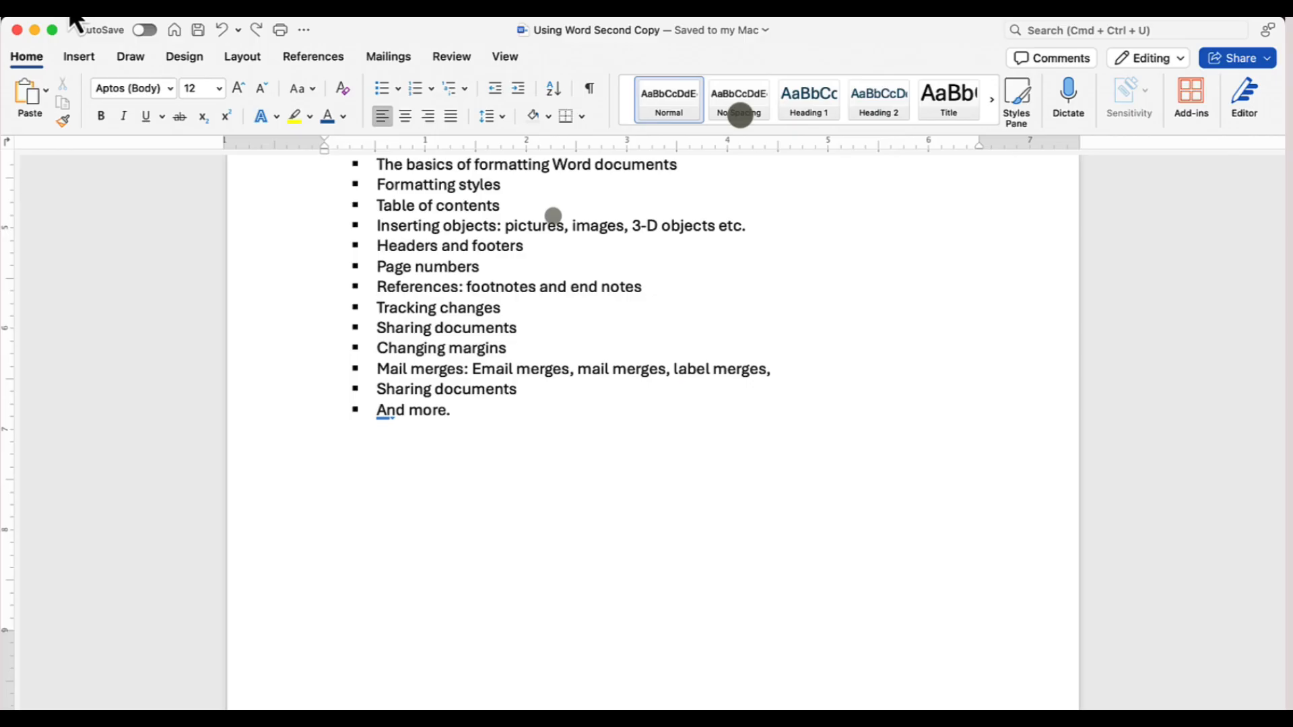
# - Quit and relaunch Word, and list the recent documents on its start screen
pyautogui.click(74, 19)
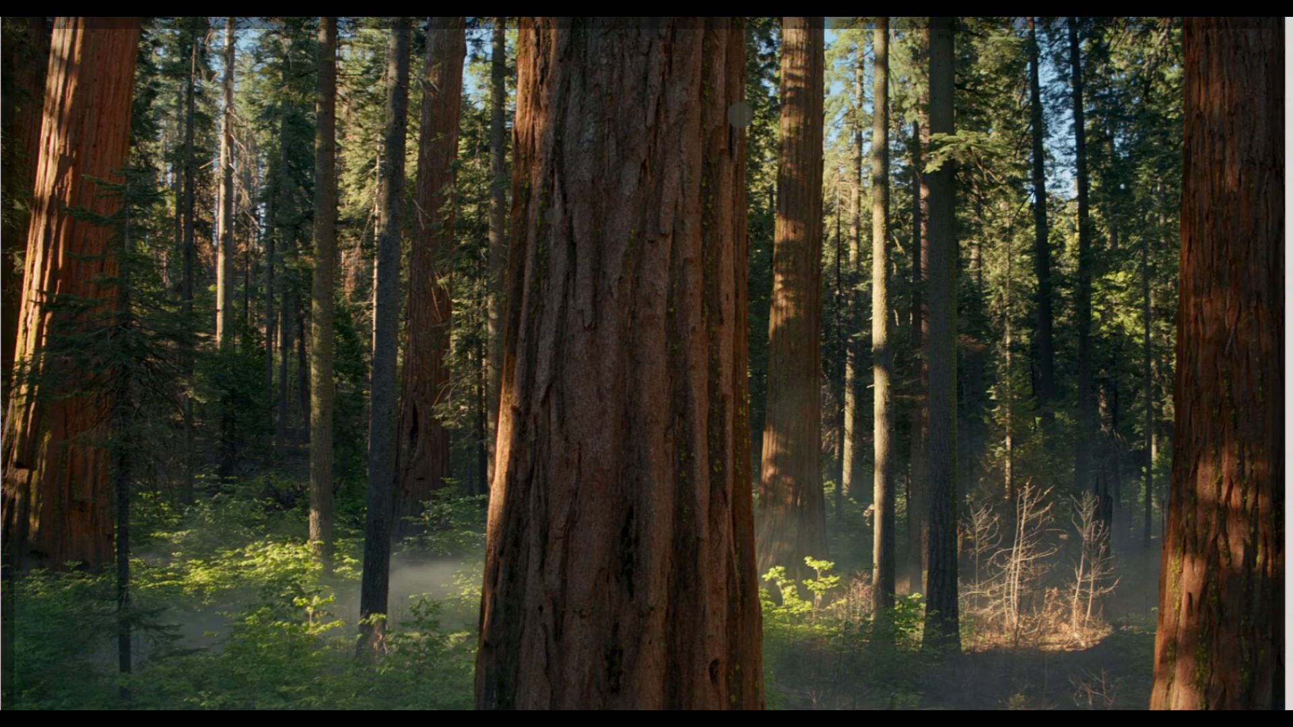
pyautogui.press('F4')
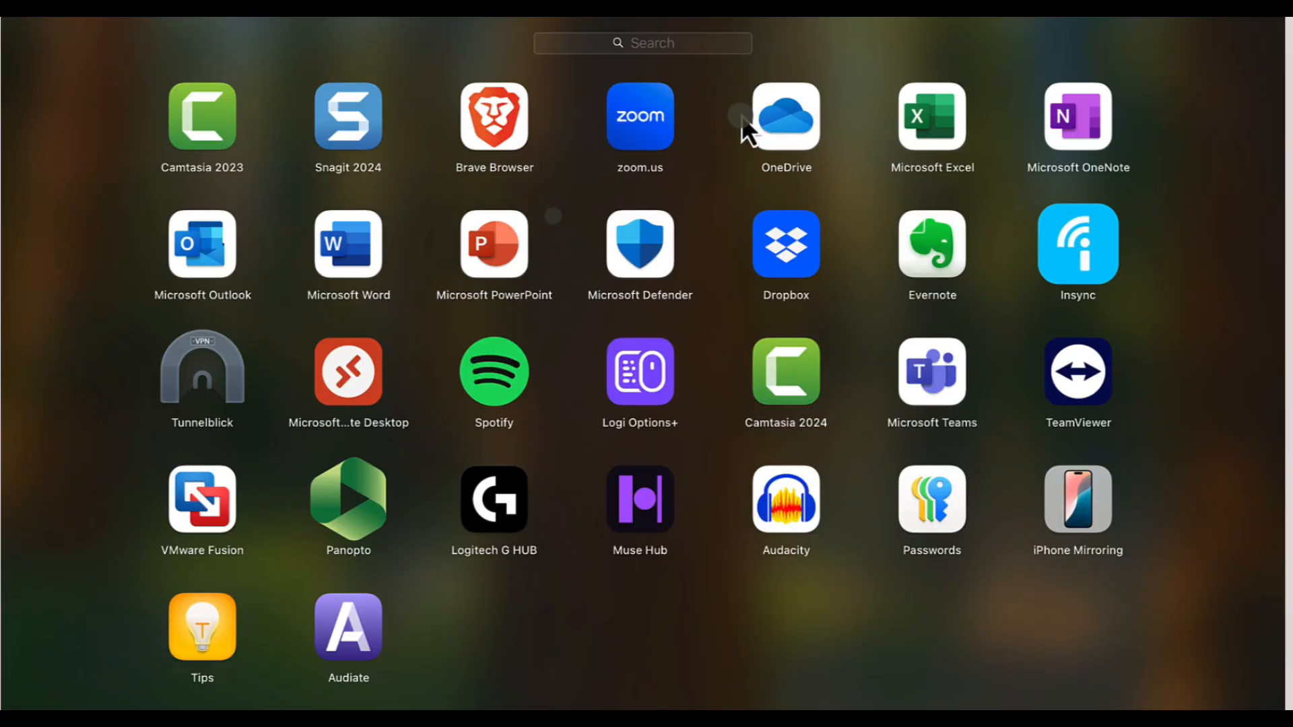
pyautogui.click(364, 240)
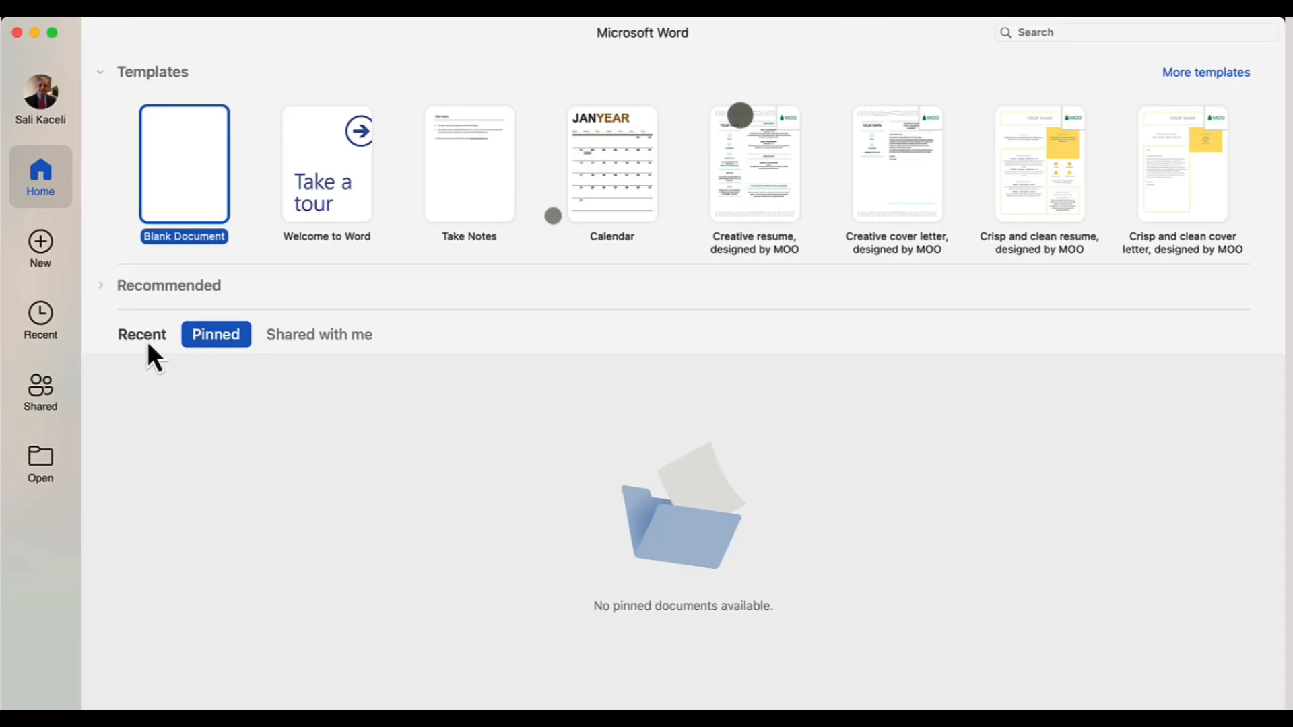
pyautogui.click(148, 343)
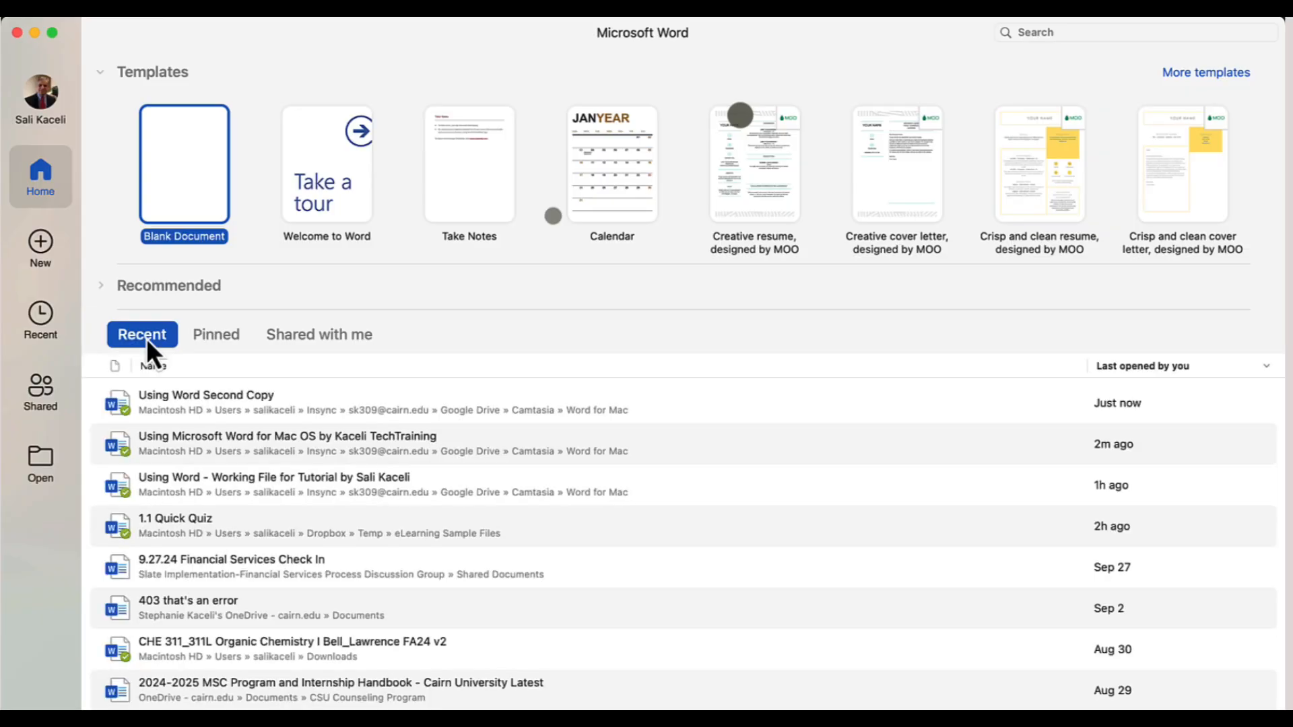
# - Pin "Using Word Second Copy" in the recent documents and open it from the pinned list
pyautogui.click(205, 398)
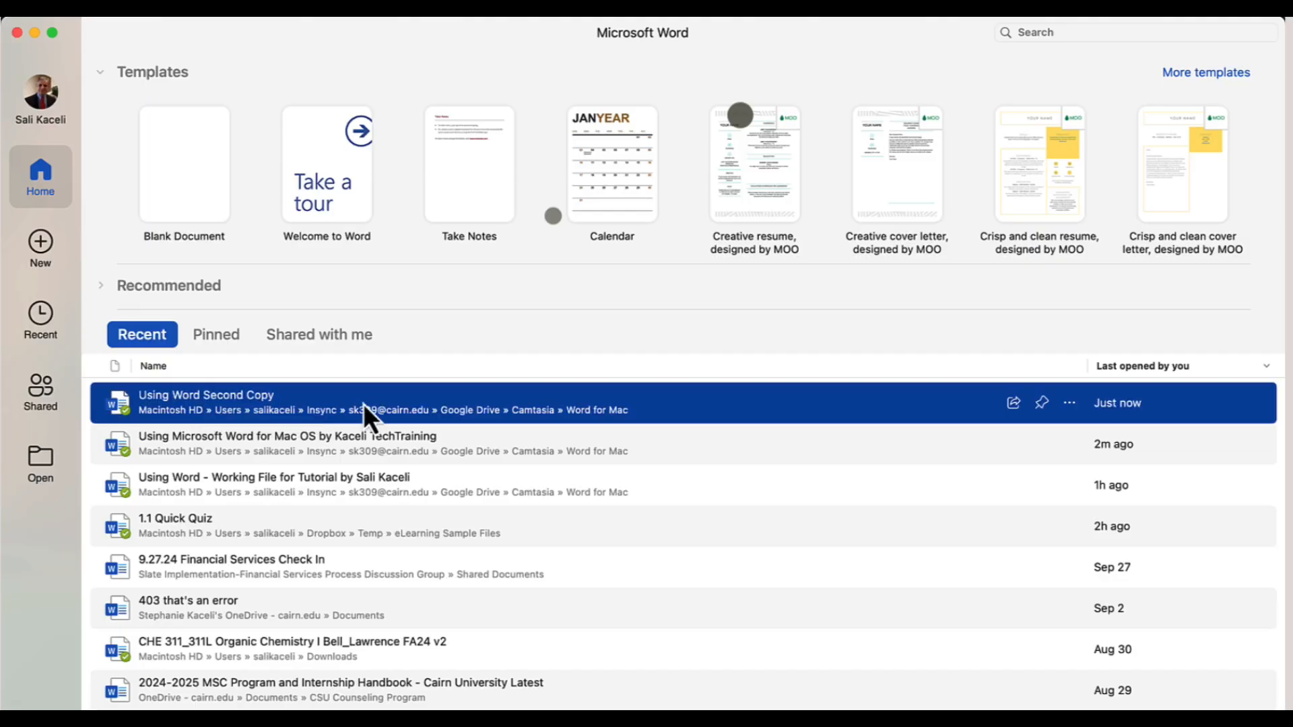
pyautogui.click(216, 334)
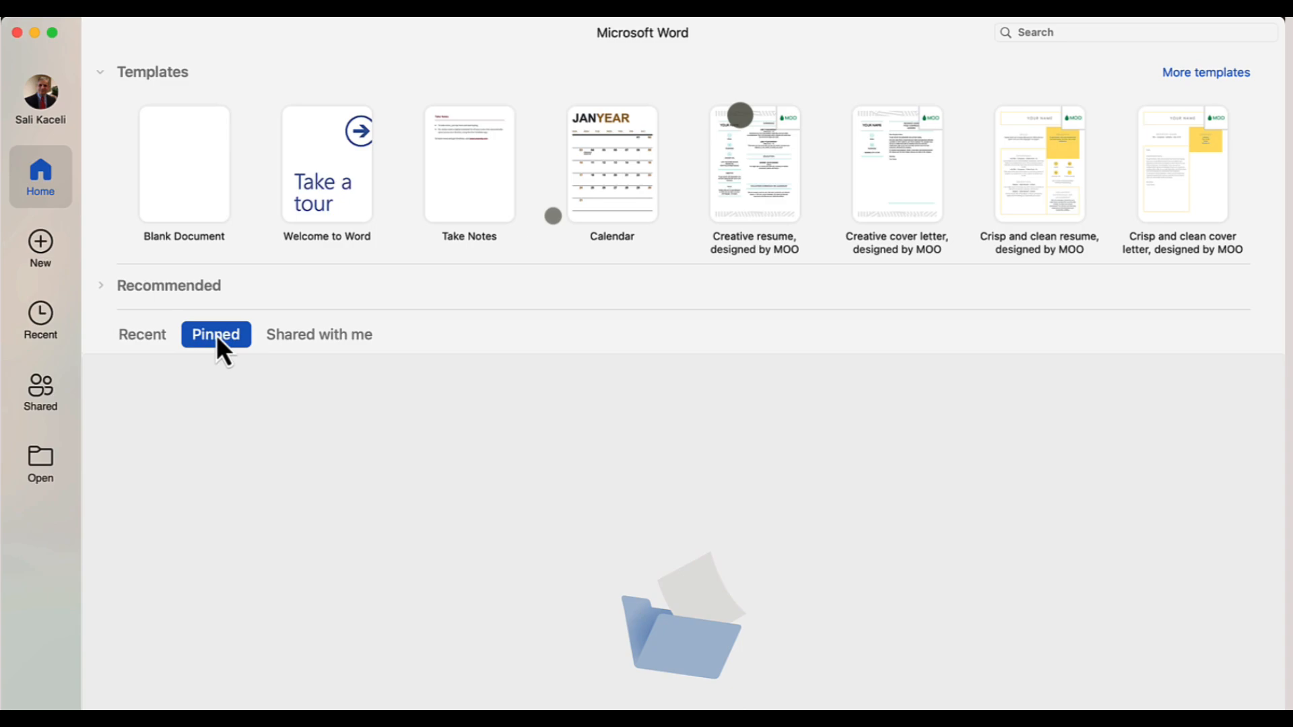
pyautogui.click(152, 337)
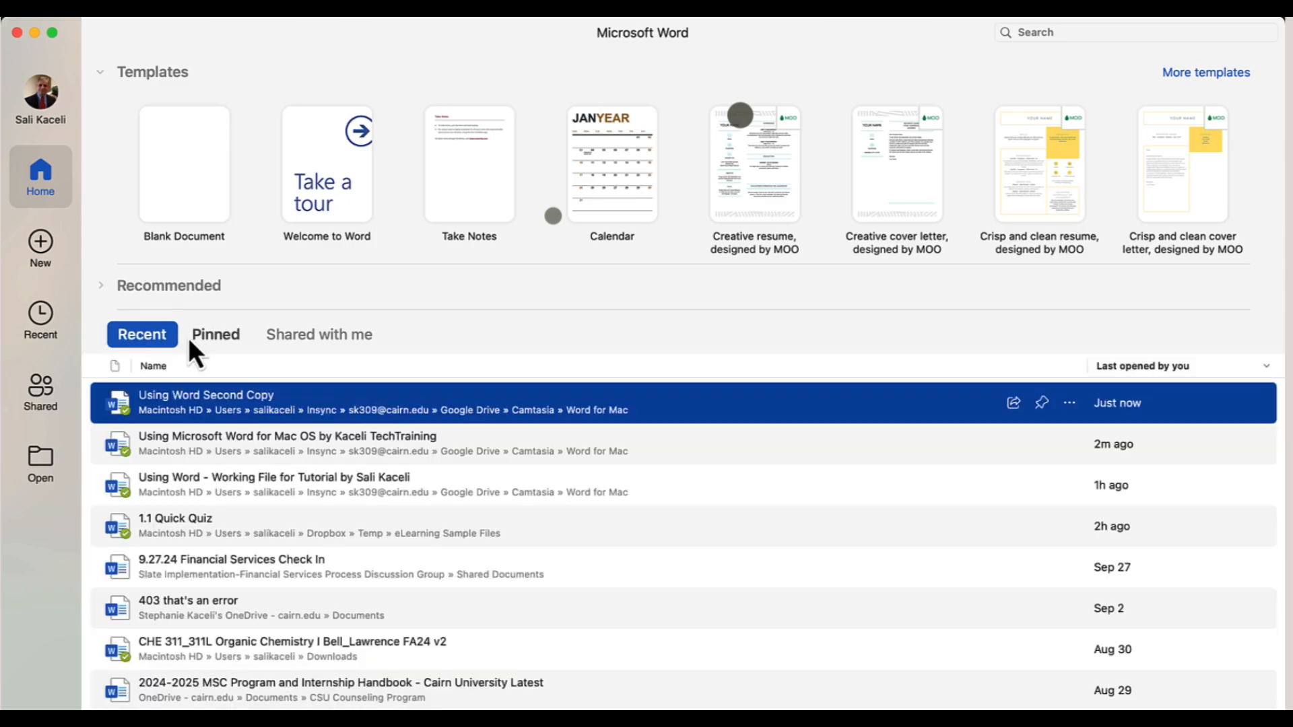
pyautogui.click(1041, 404)
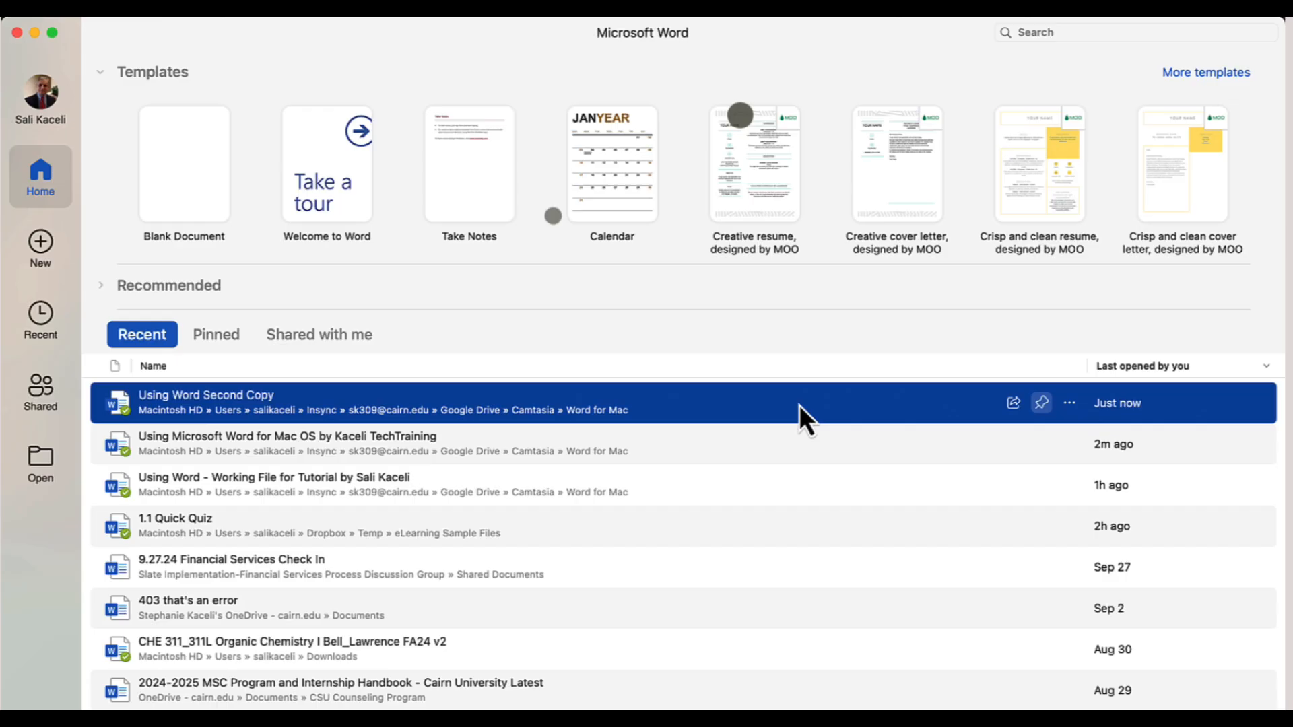
pyautogui.click(213, 341)
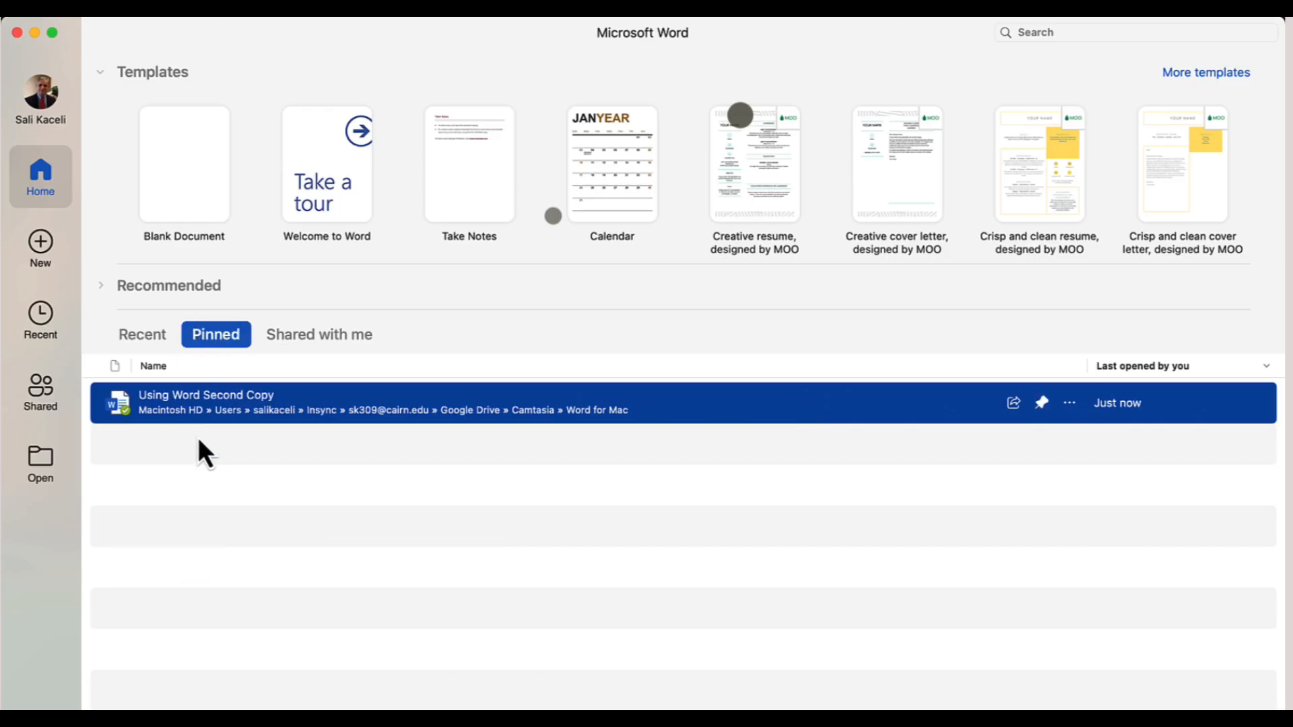
pyautogui.doubleClick(207, 402)
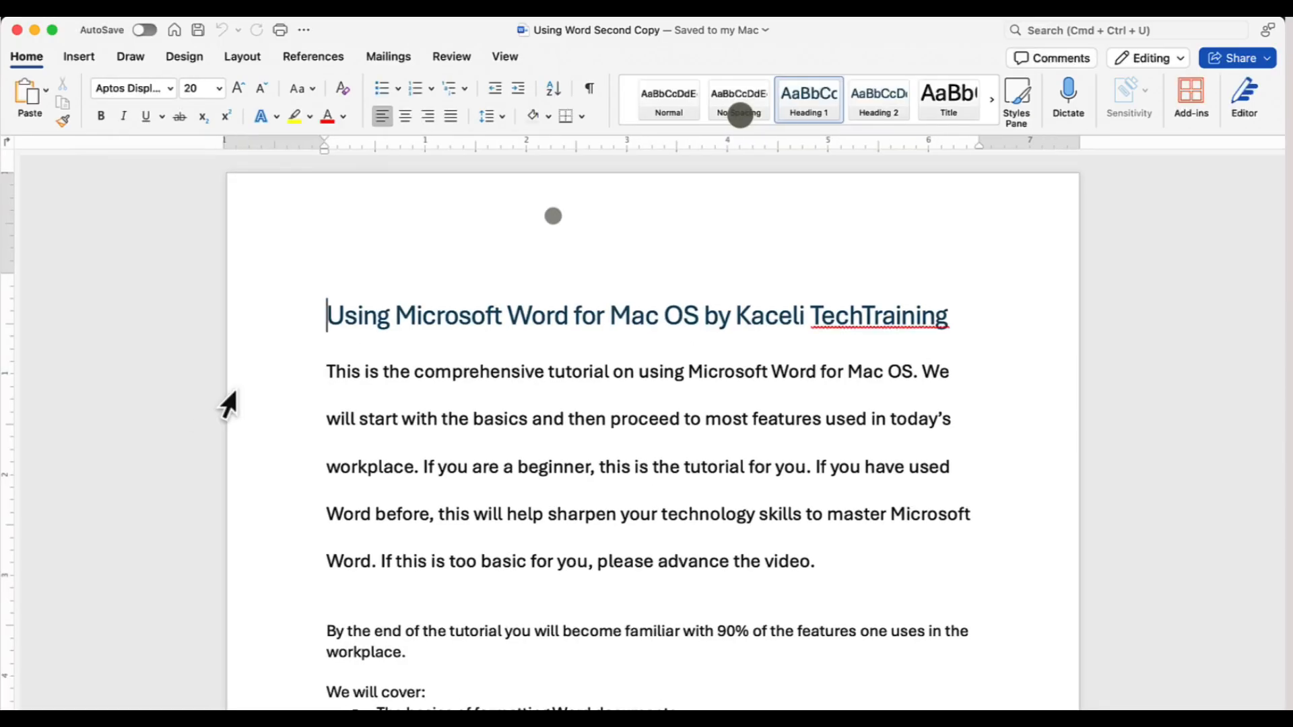
pyautogui.scroll(-10, 414, 392)
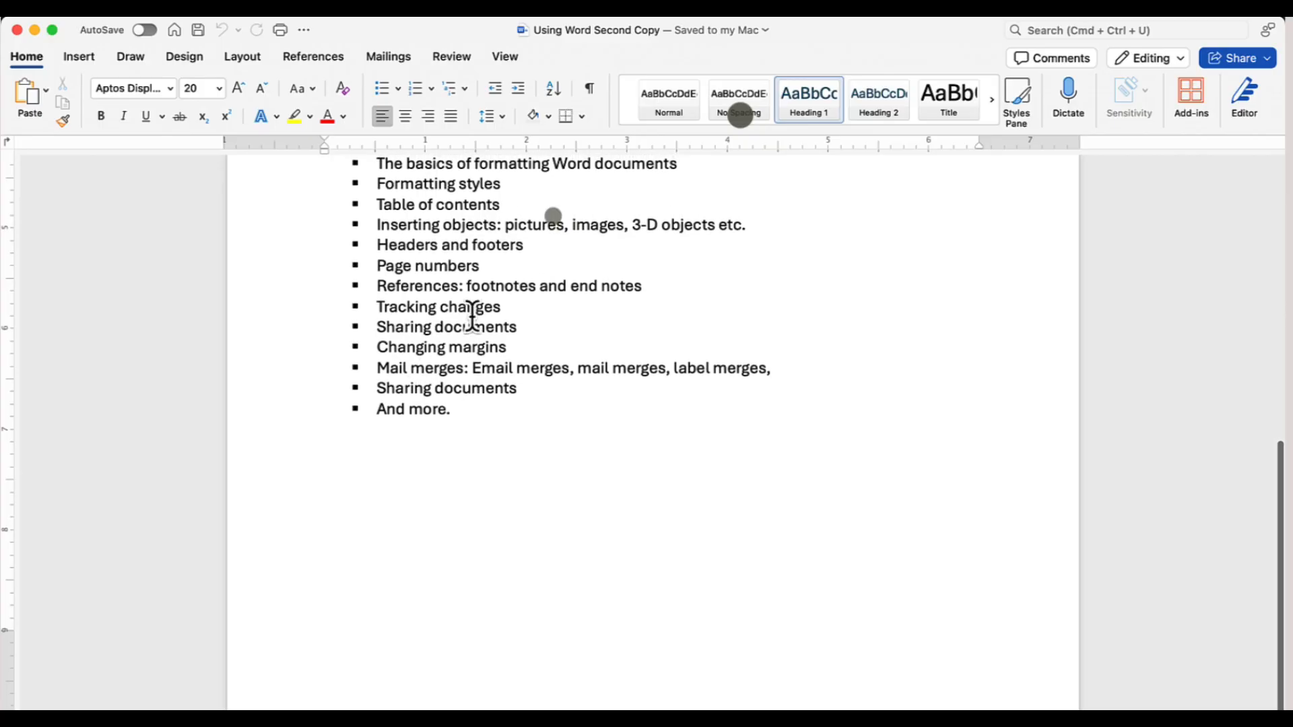
# - Quit Word with the second copy open and relaunch it from the Mac's app launcher
pyautogui.click(95, 8)
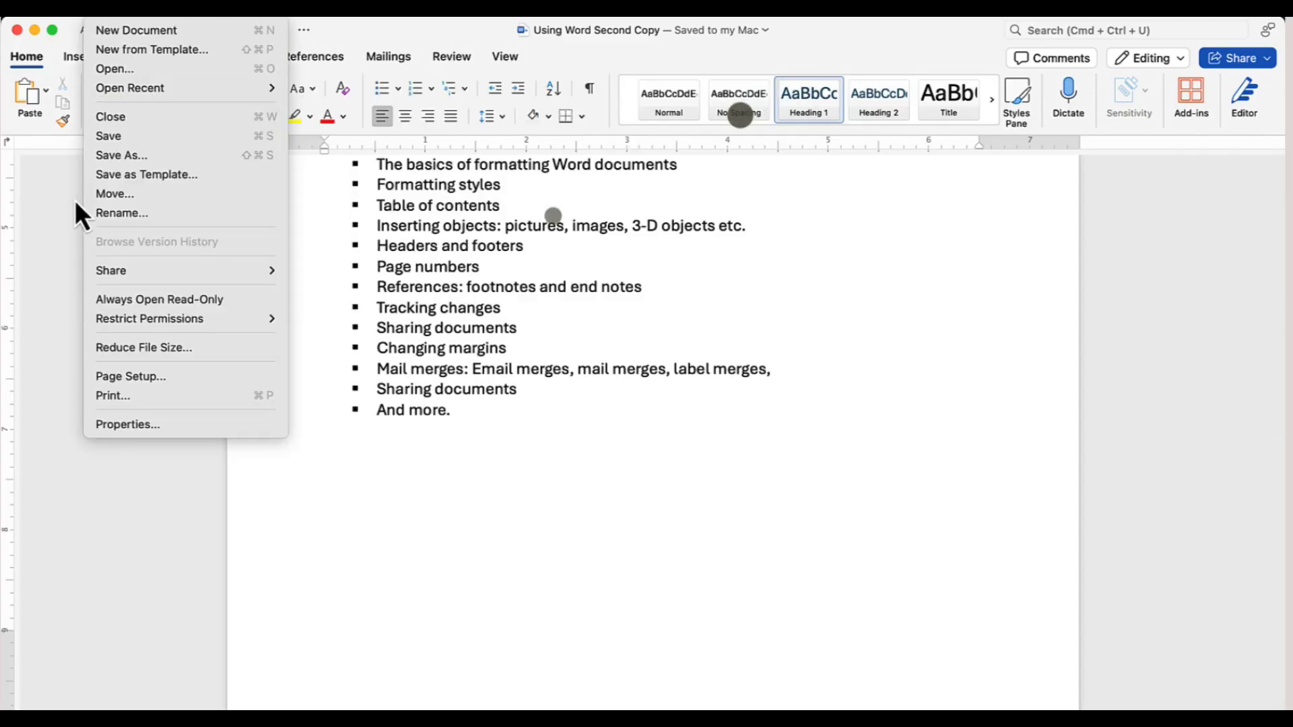
pyautogui.moveTo(57, 8)
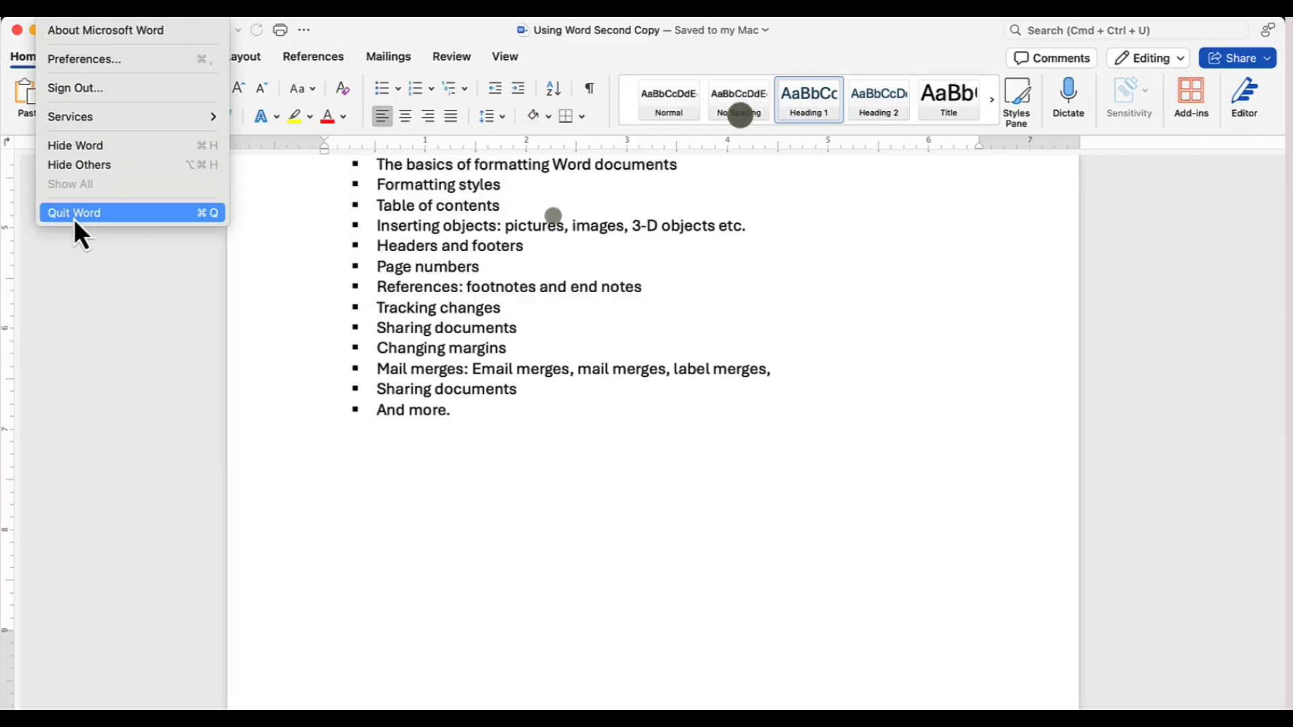
pyautogui.click(59, 10)
pyautogui.click(62, 14)
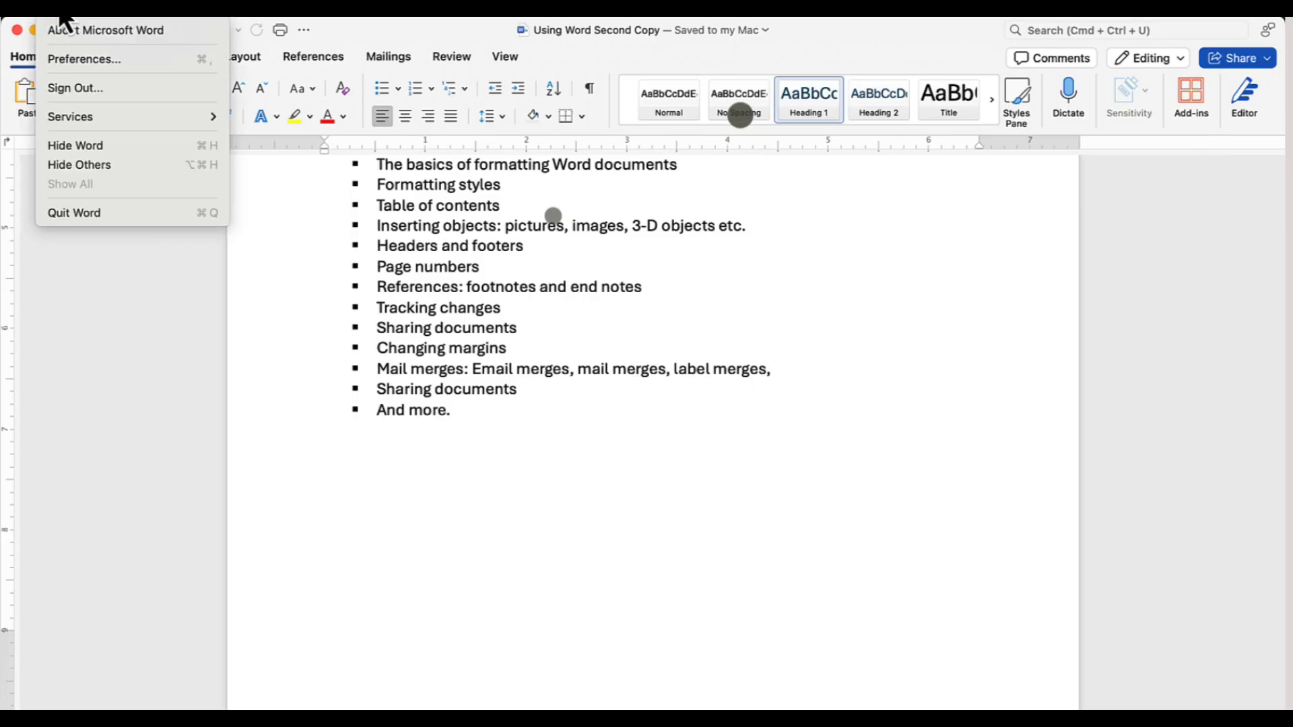
pyautogui.click(74, 221)
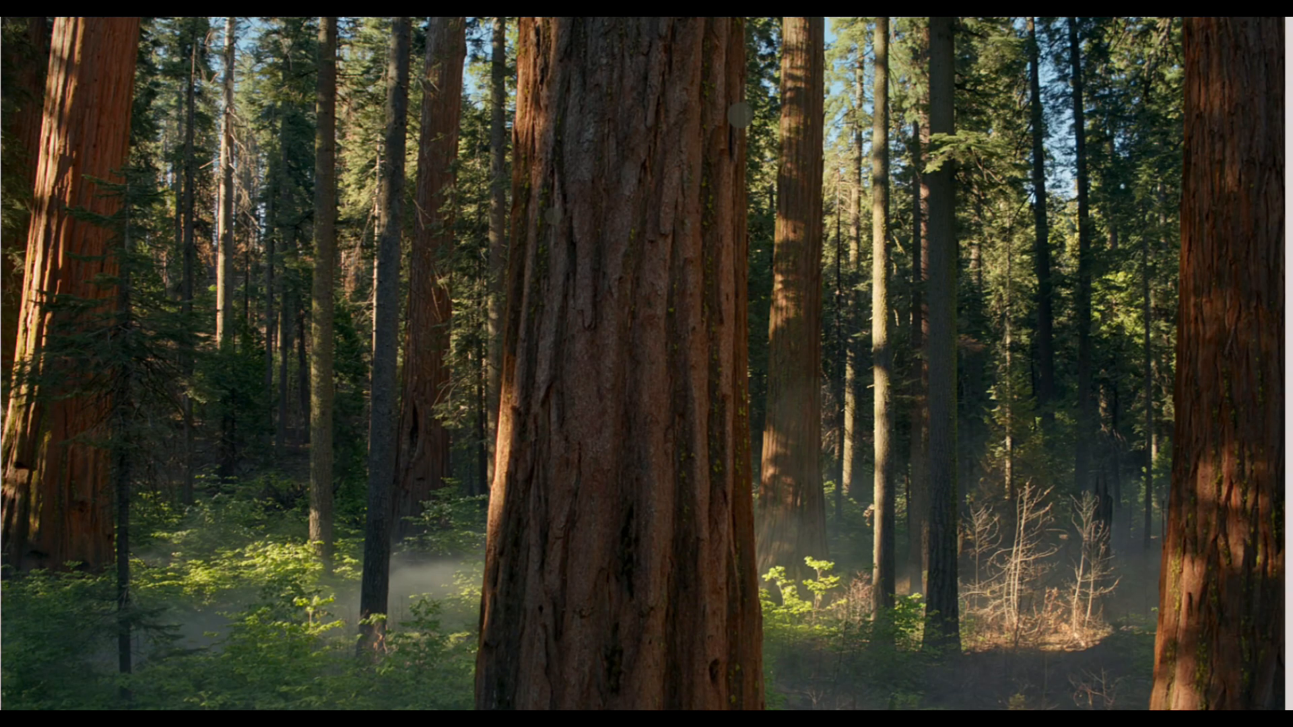
pyautogui.click(197, 718)
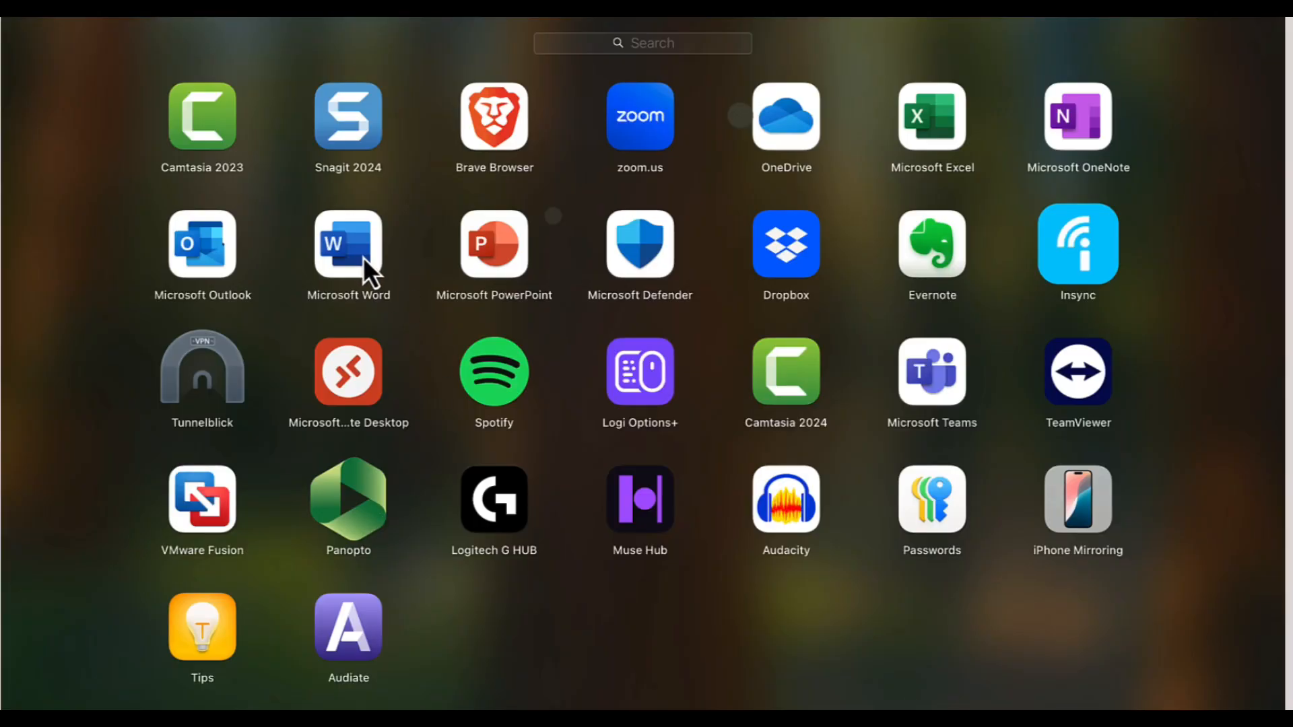
pyautogui.click(362, 257)
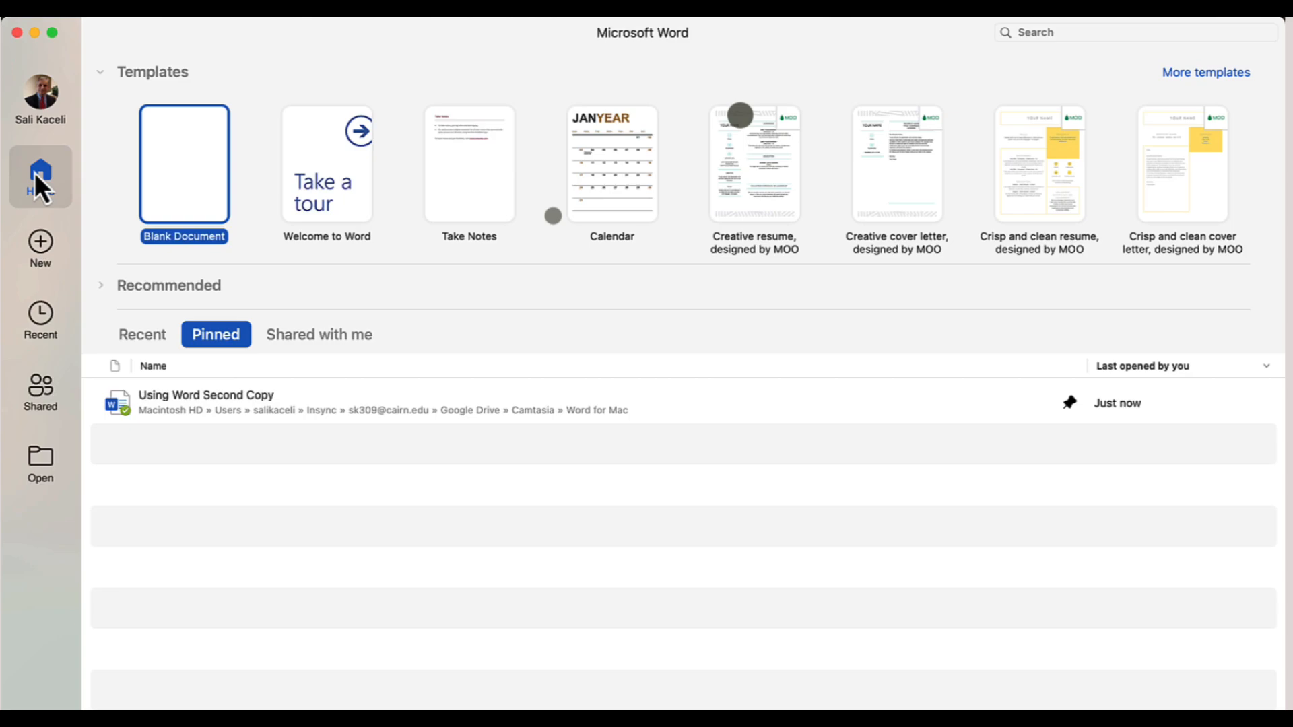
# - Open "Using Microsoft Word for Mac OS by Kaceli TechTraining" from the Word for Mac folder stored on the Mac
pyautogui.click(43, 460)
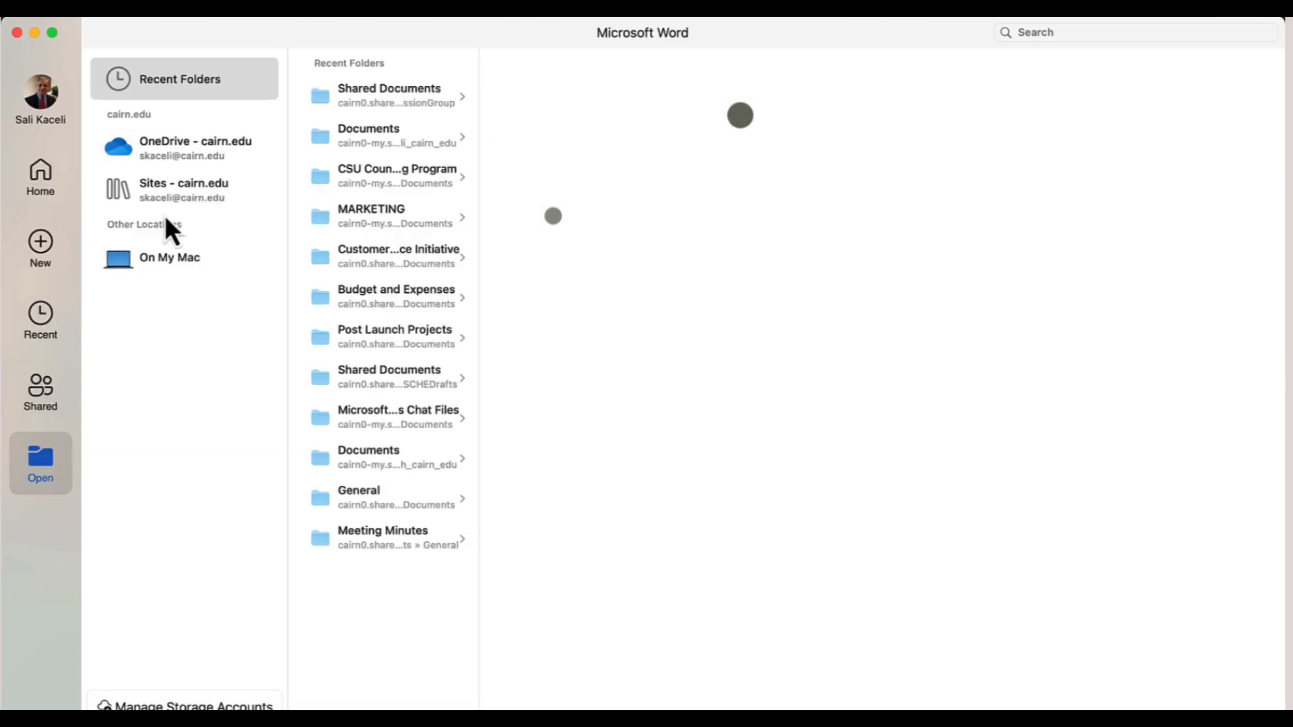
pyautogui.click(168, 261)
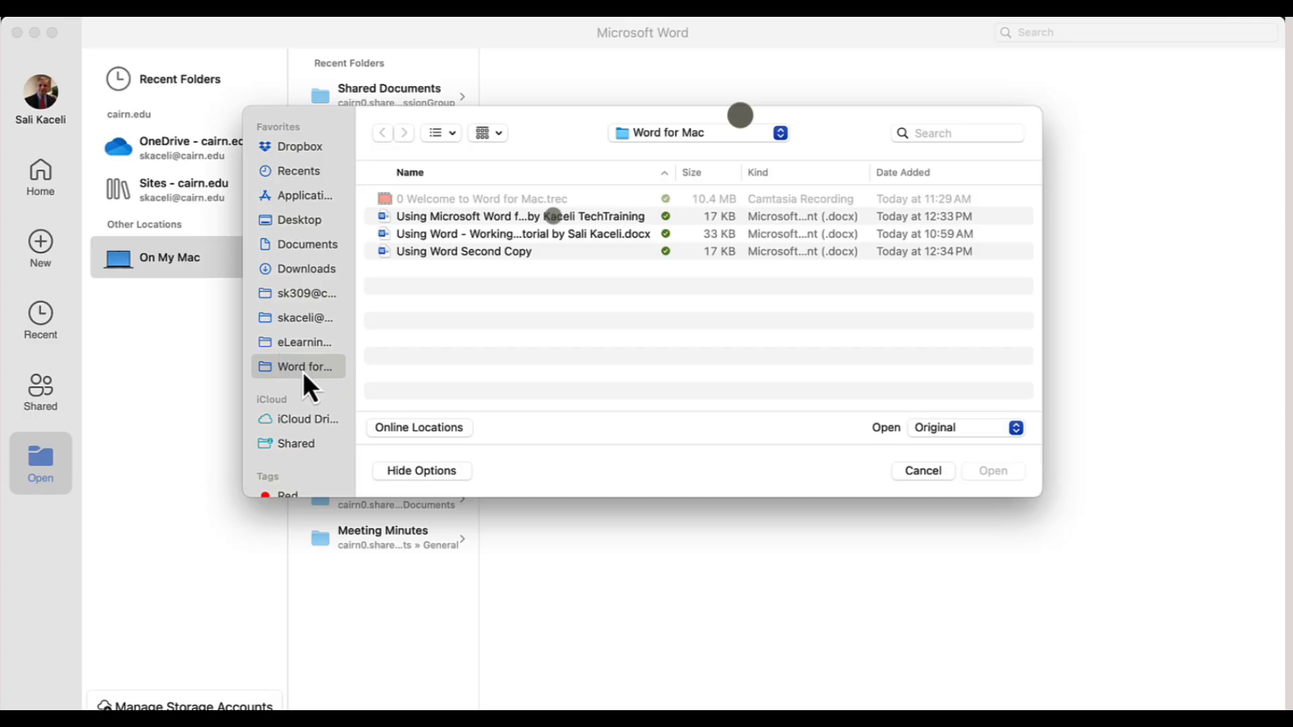
pyautogui.click(525, 217)
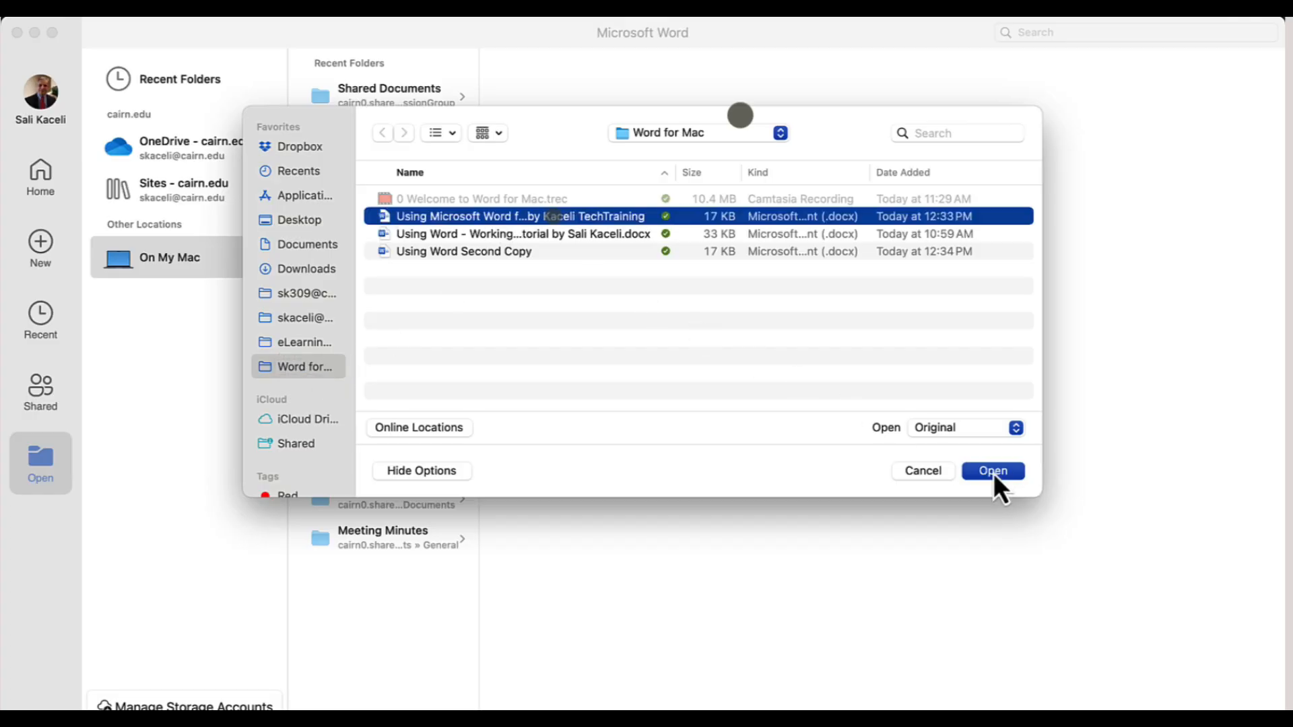
pyautogui.click(992, 472)
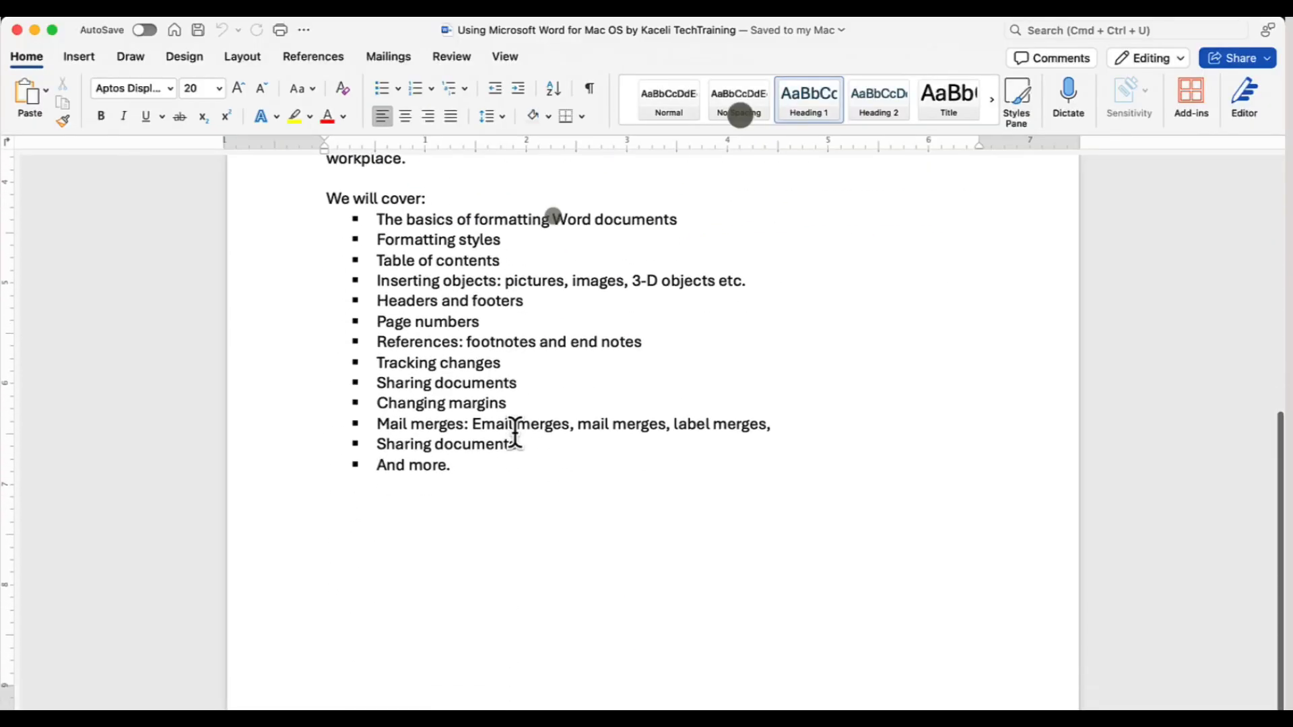
pyautogui.scroll(1, 515, 432)
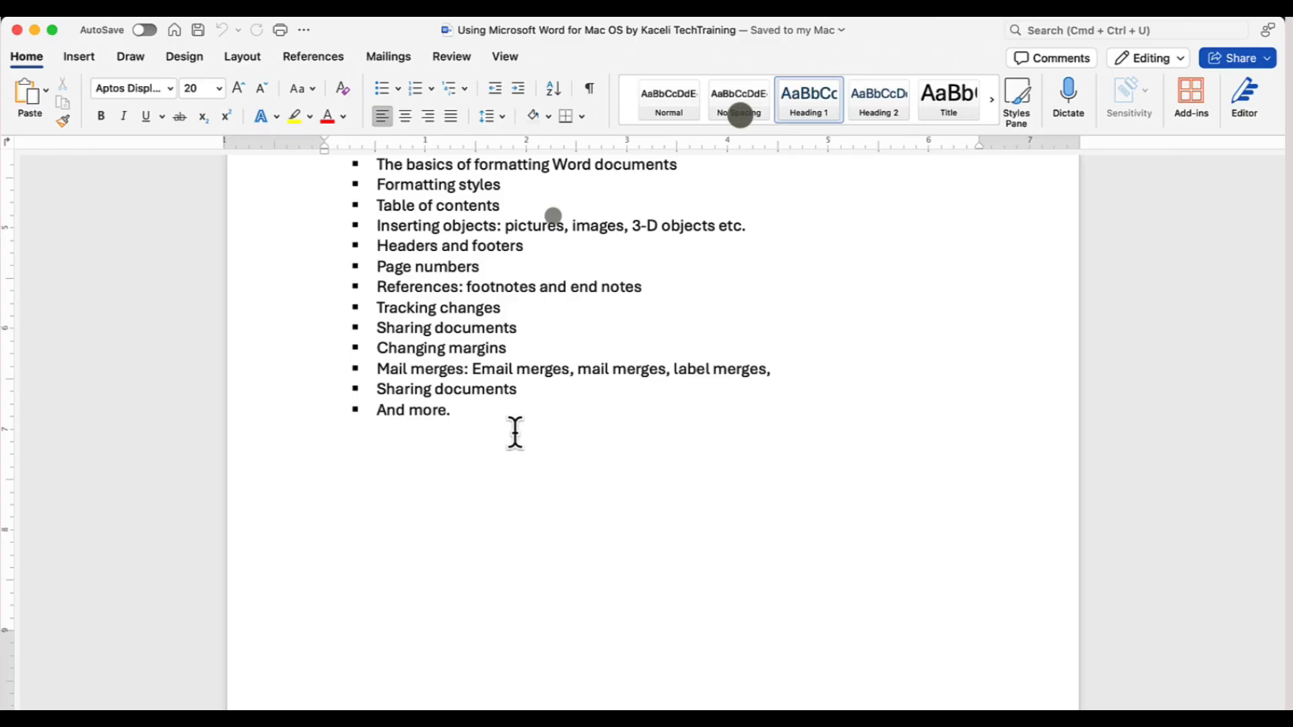
# - Allow Word microphone access, dictate two paragraphs below the bulleted list about the transcription tool, and stop the dictation
pyautogui.click(384, 476)
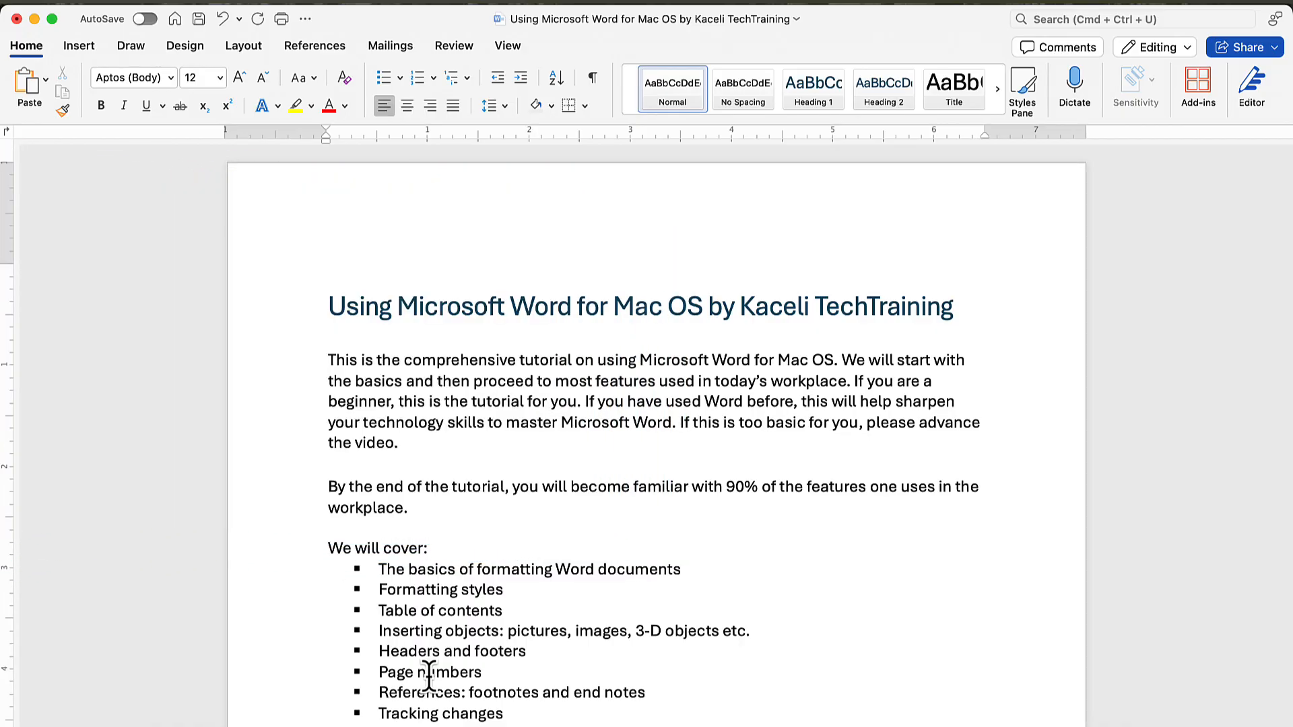
pyautogui.scroll(-10, 517, 568)
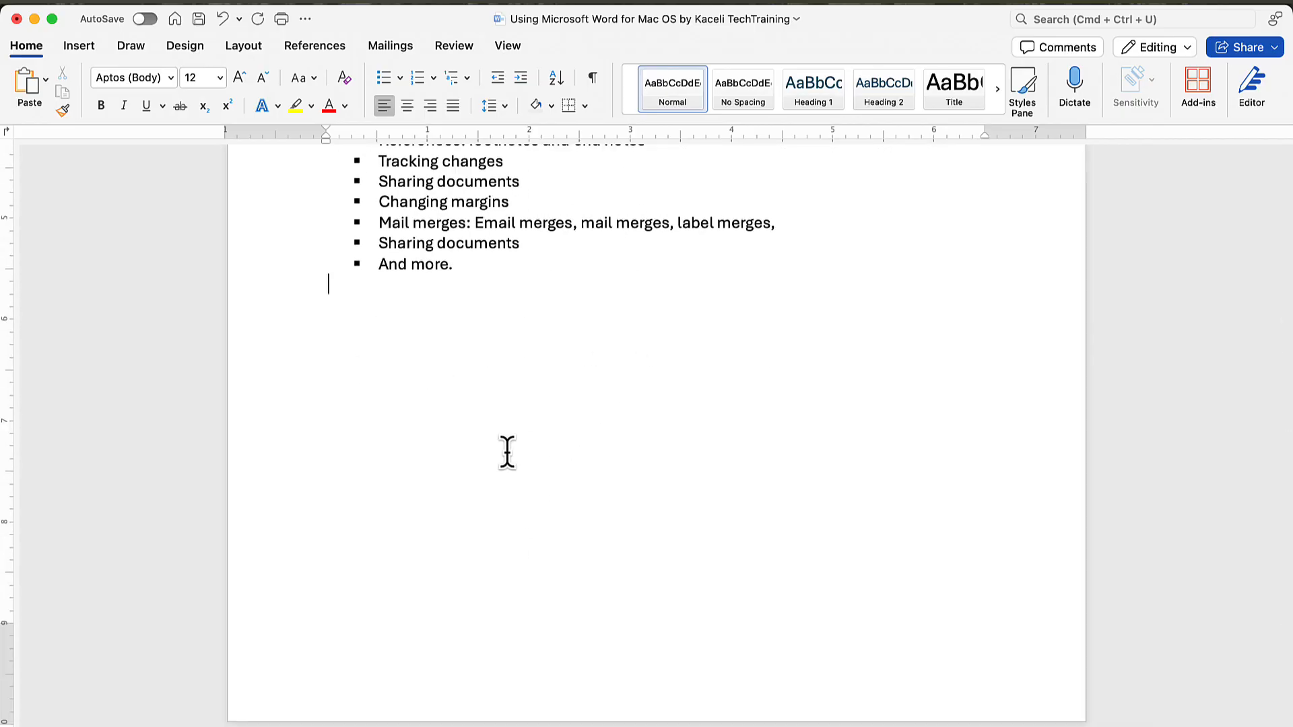
pyautogui.click(1076, 93)
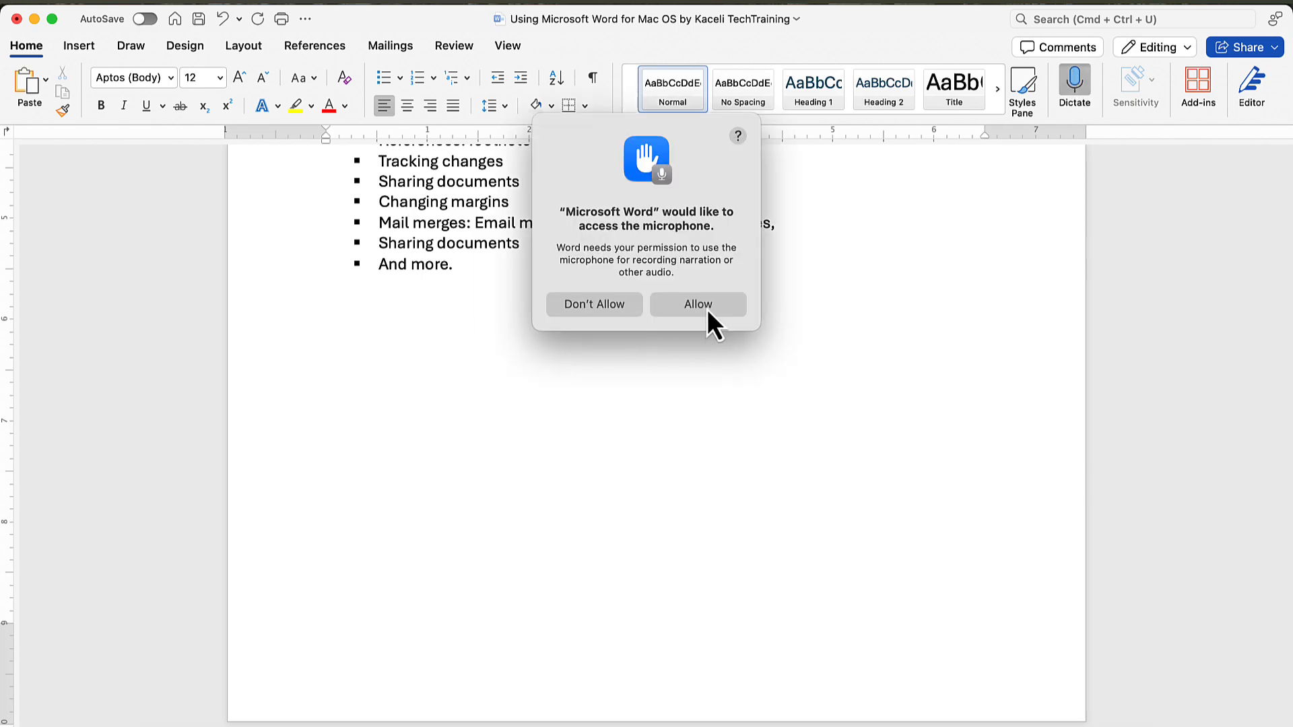
pyautogui.click(707, 309)
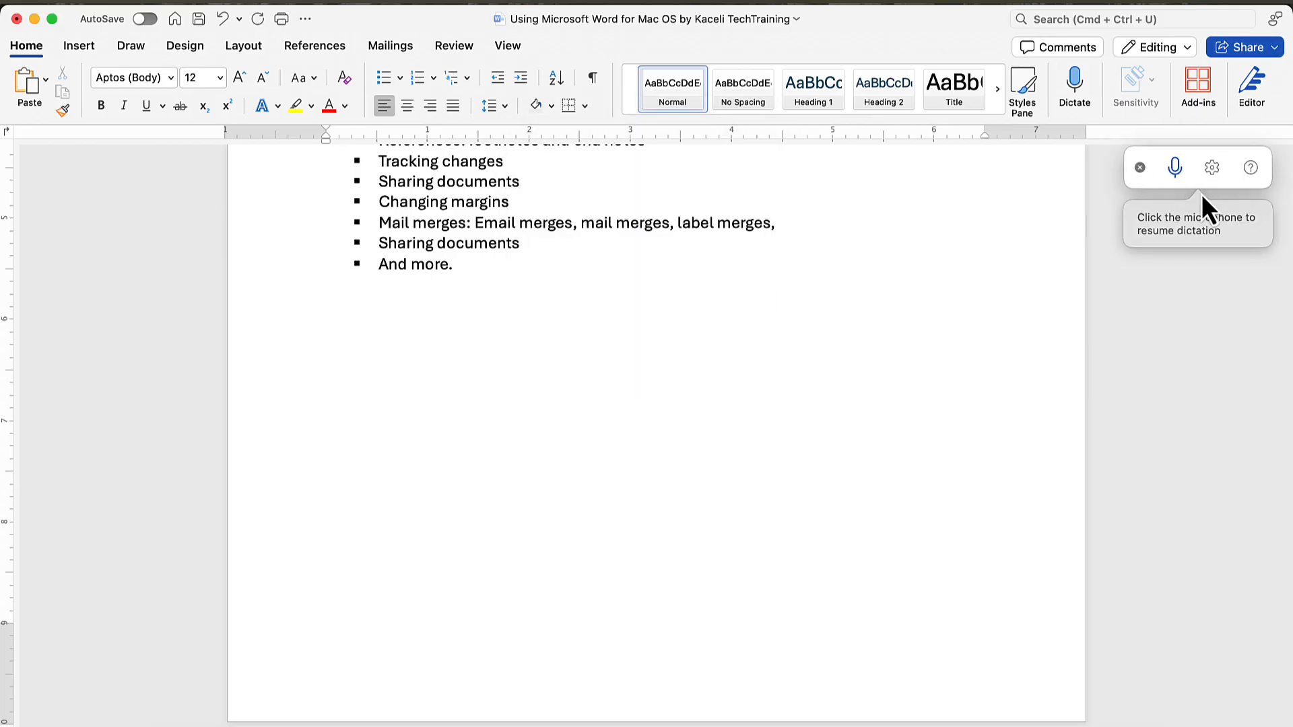
pyautogui.click(1176, 169)
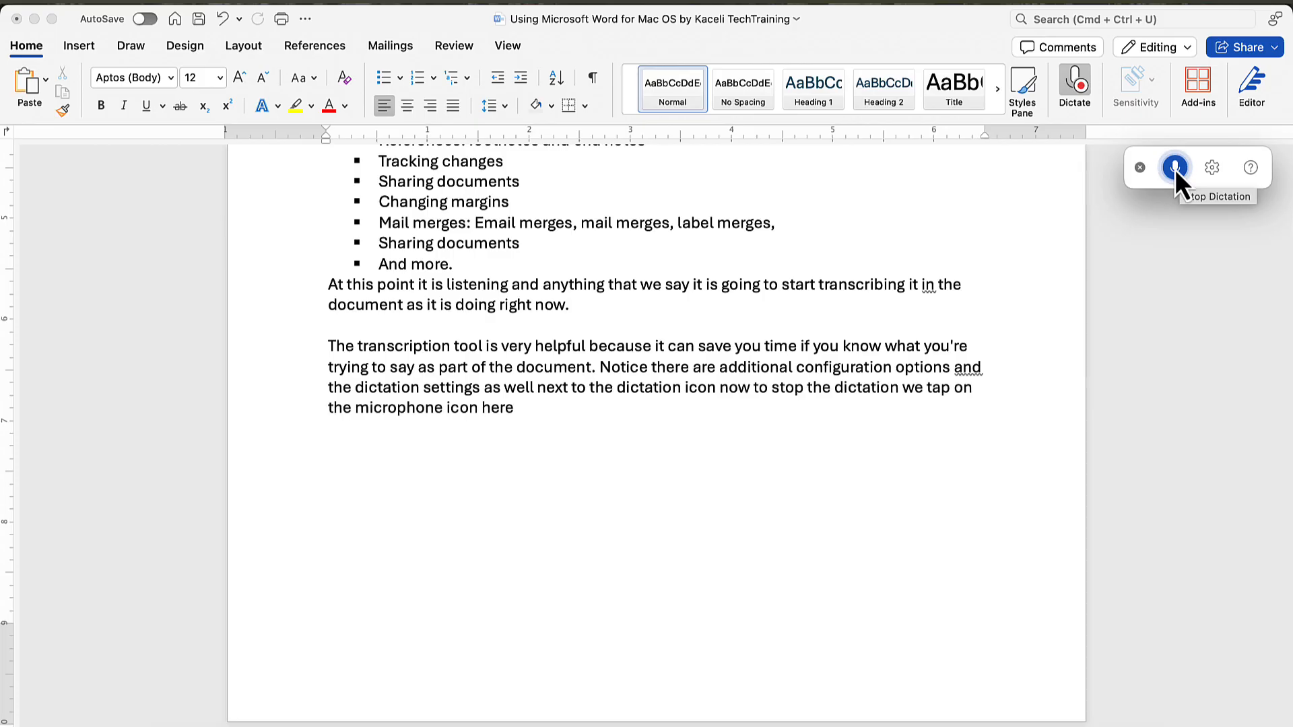
pyautogui.click(1175, 168)
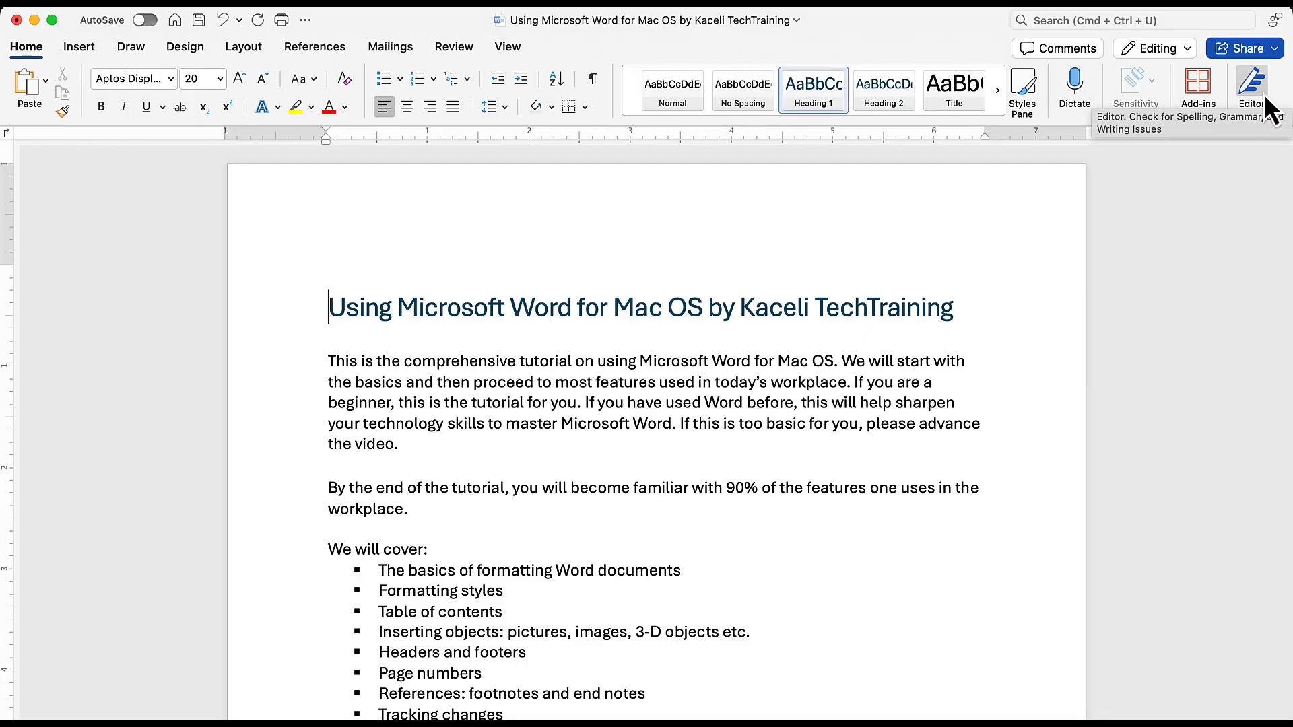
# - Check the document with Editor, accept the grammar suggestion "case," in the Siri dictation paragraph, and finish the review
pyautogui.click(1253, 84)
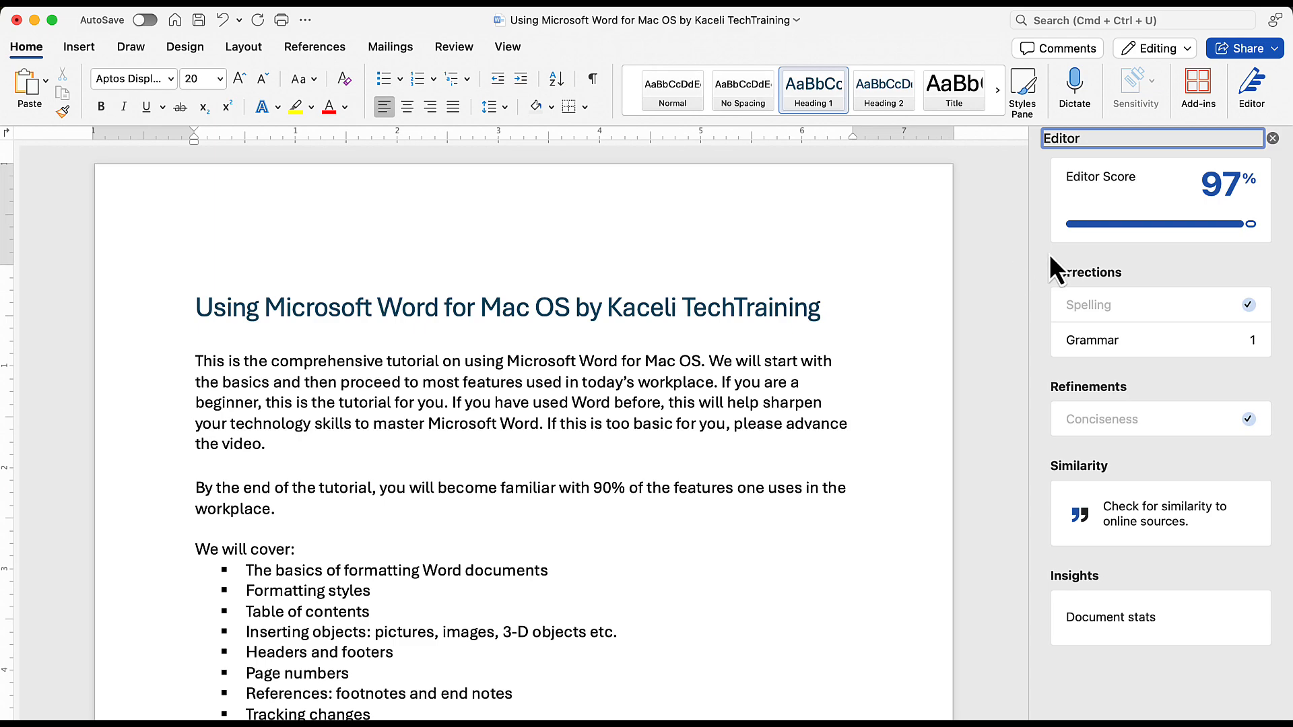
pyautogui.click(1097, 341)
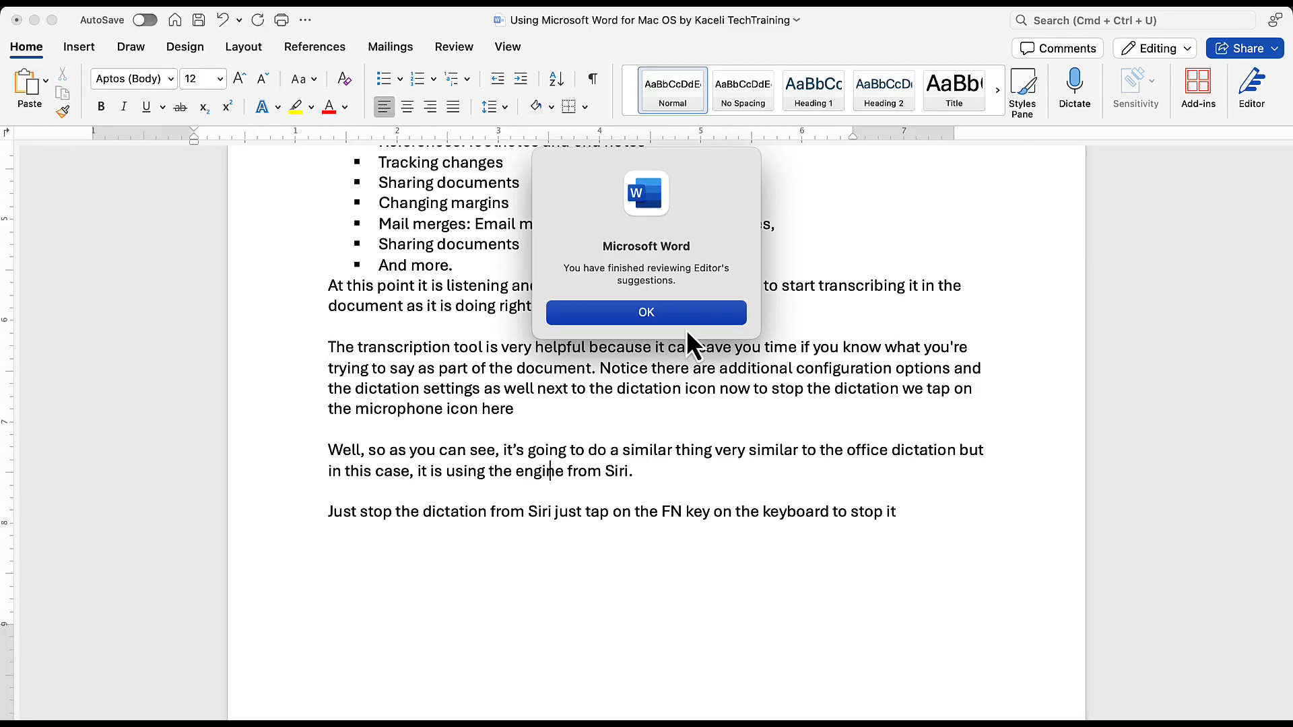
pyautogui.click(683, 316)
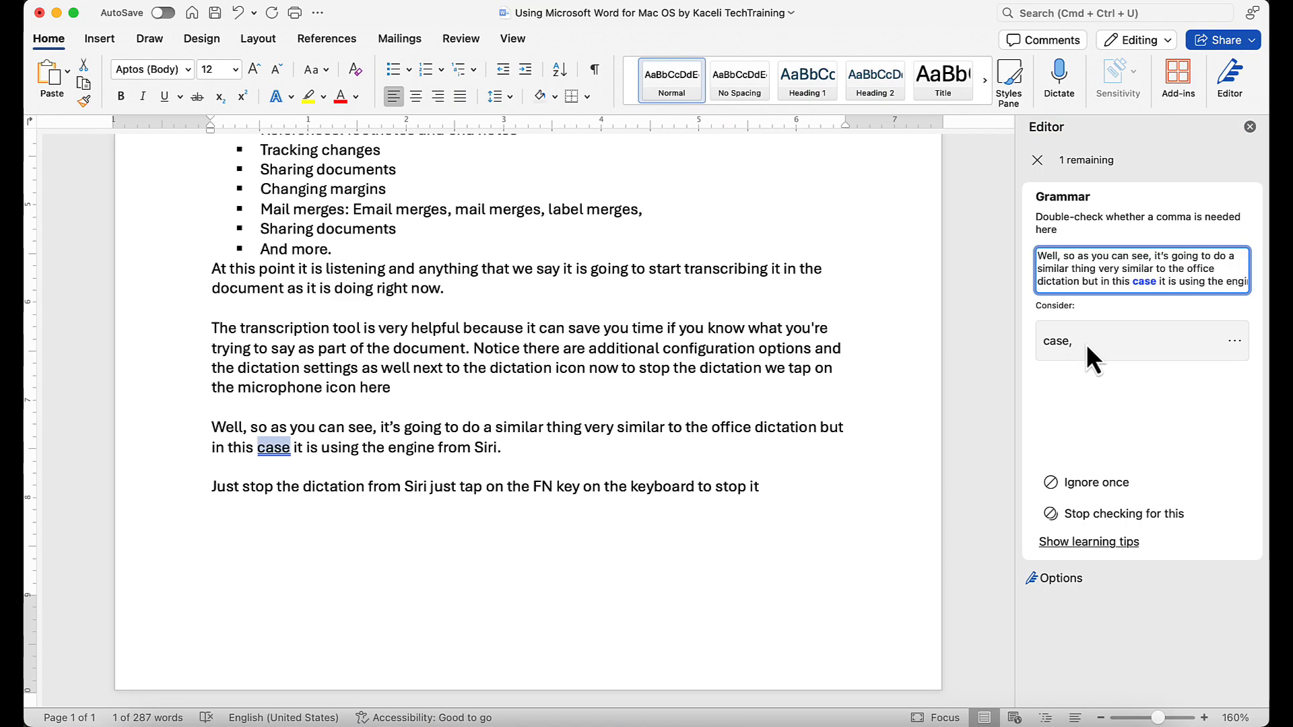
pyautogui.click(1085, 343)
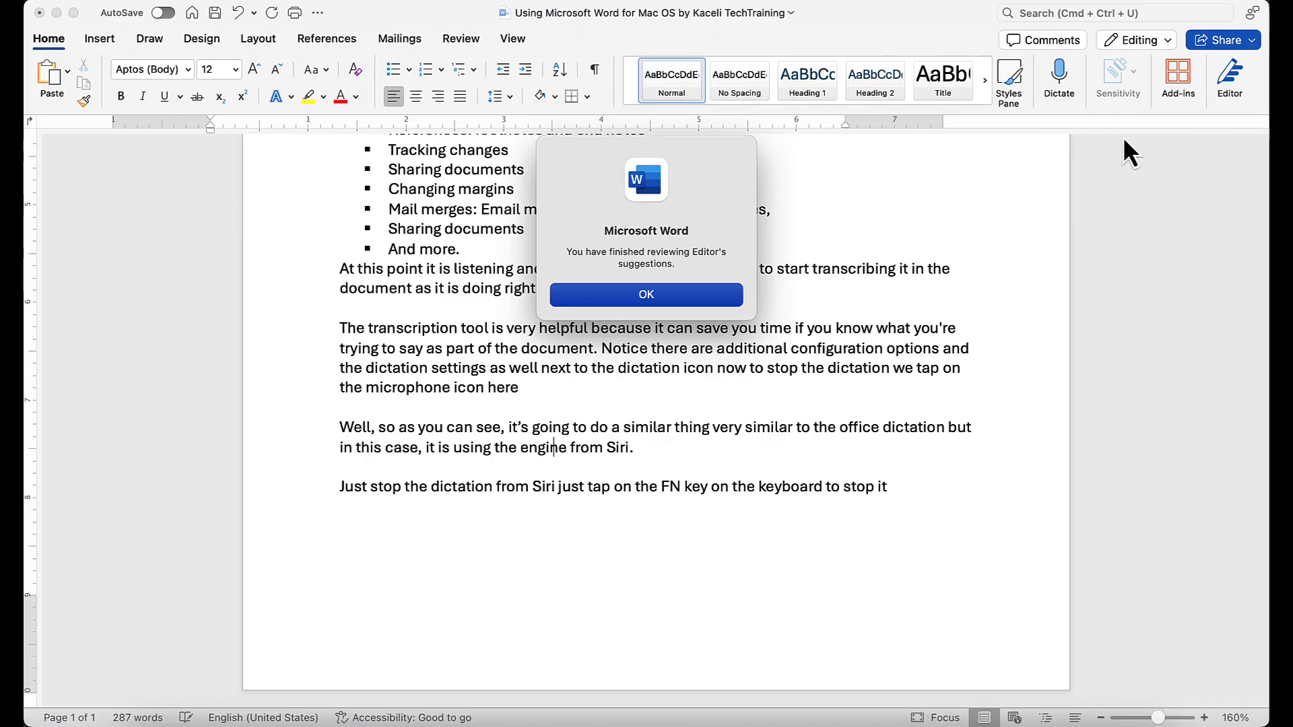
pyautogui.press('Return')
# - Reopen Editor to examine the document's score and remaining corrections, and close it
pyautogui.click(1227, 87)
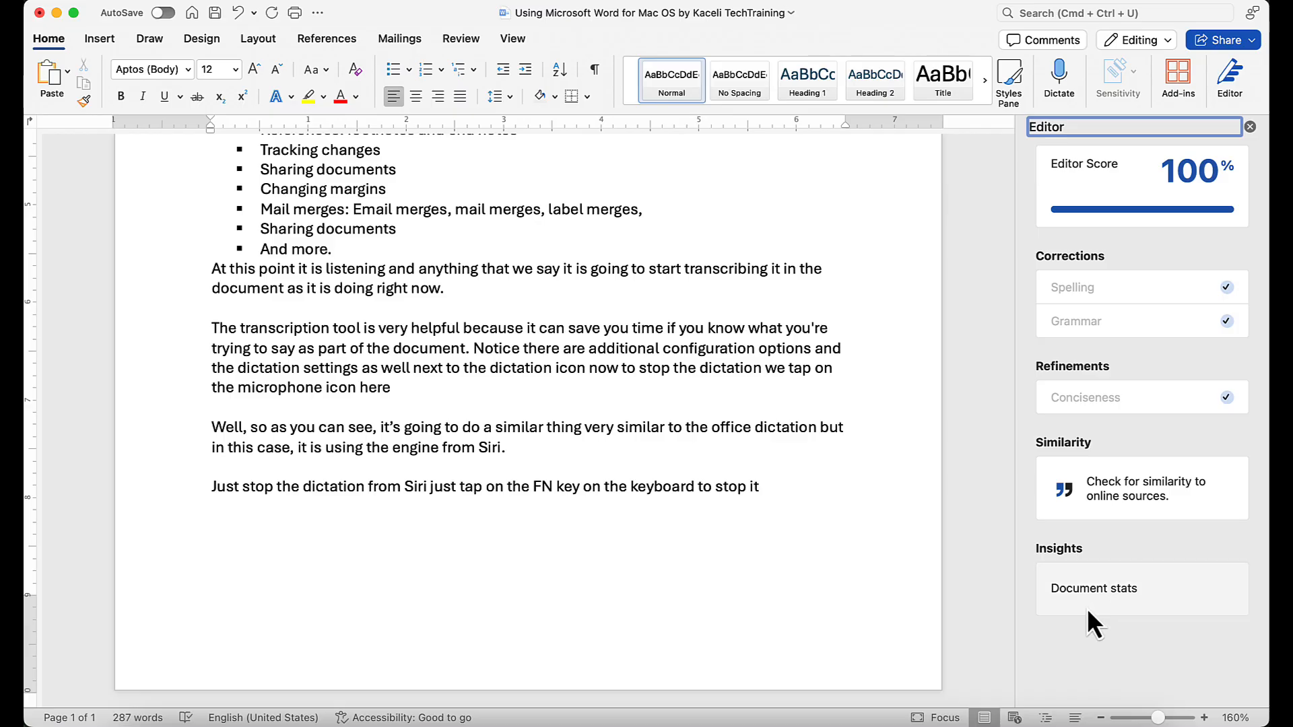
pyautogui.click(1251, 127)
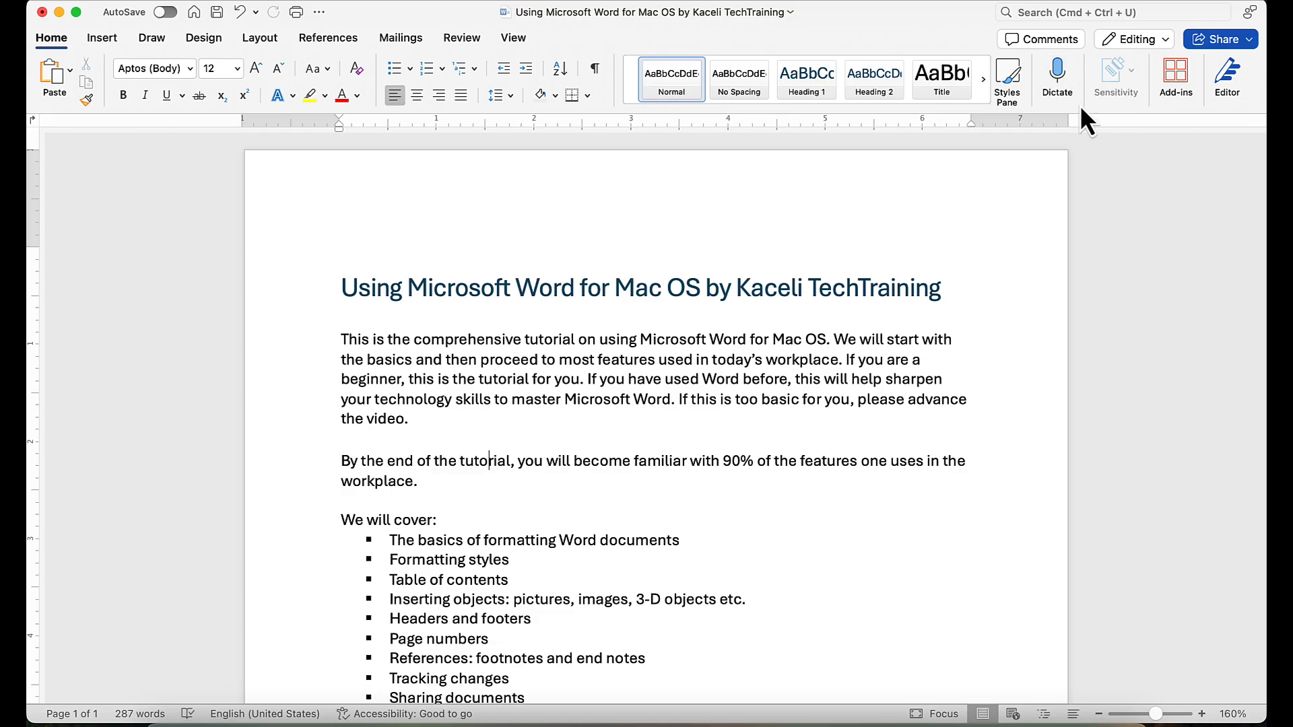
pyautogui.click(1105, 218)
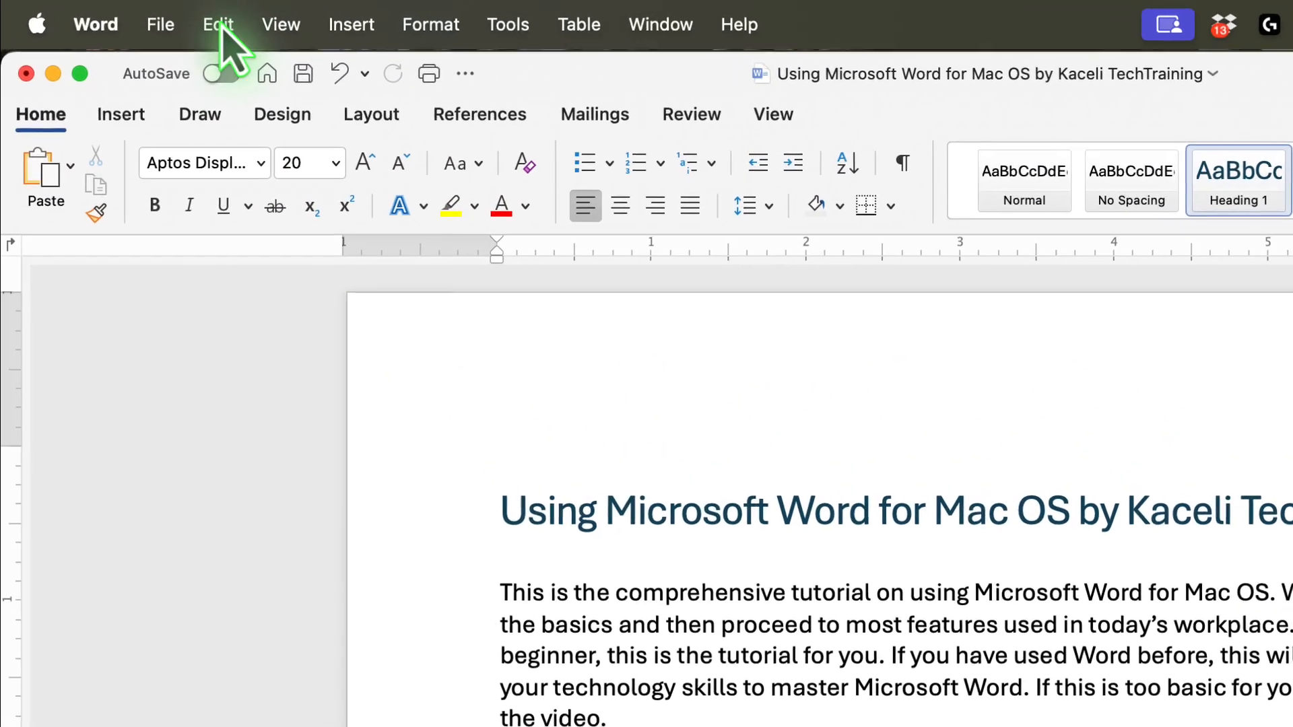
# - Replace each occurrence of "tutorial" in the document with "course" one at a time, and close Find and Replace
pyautogui.click(207, 15)
pyautogui.moveTo(244, 340)
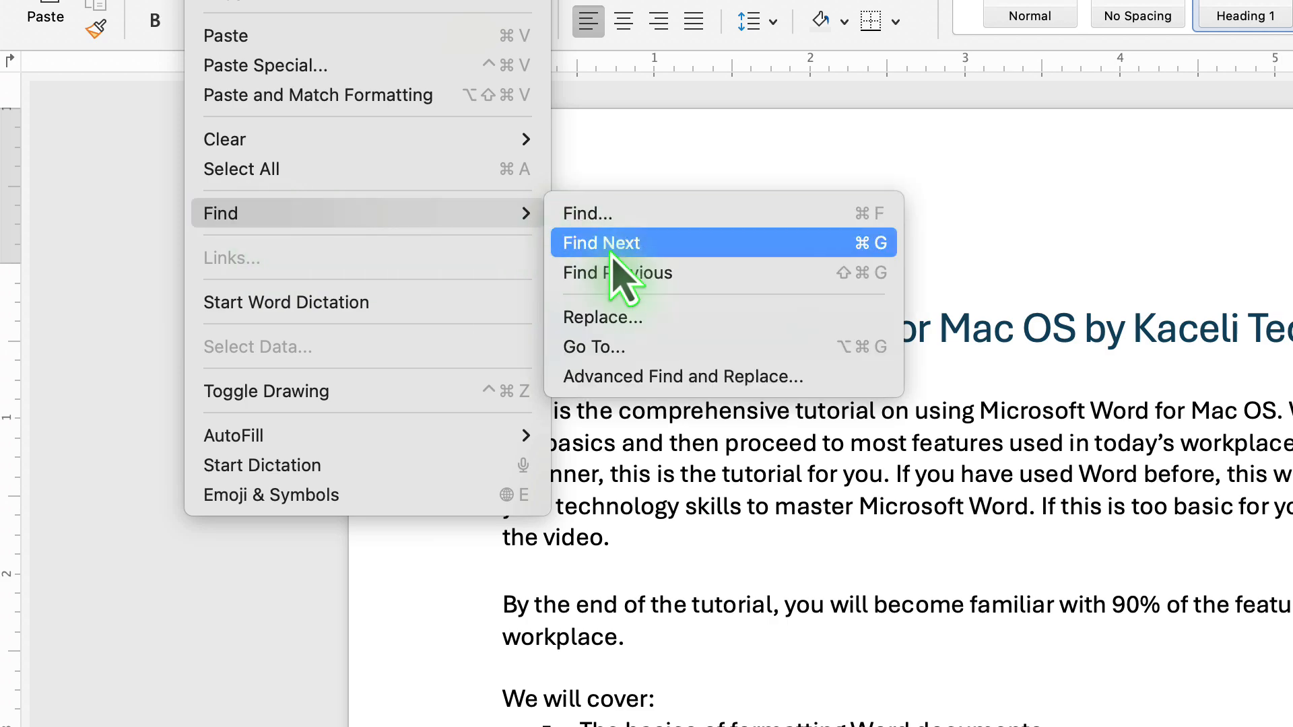
pyautogui.click(625, 322)
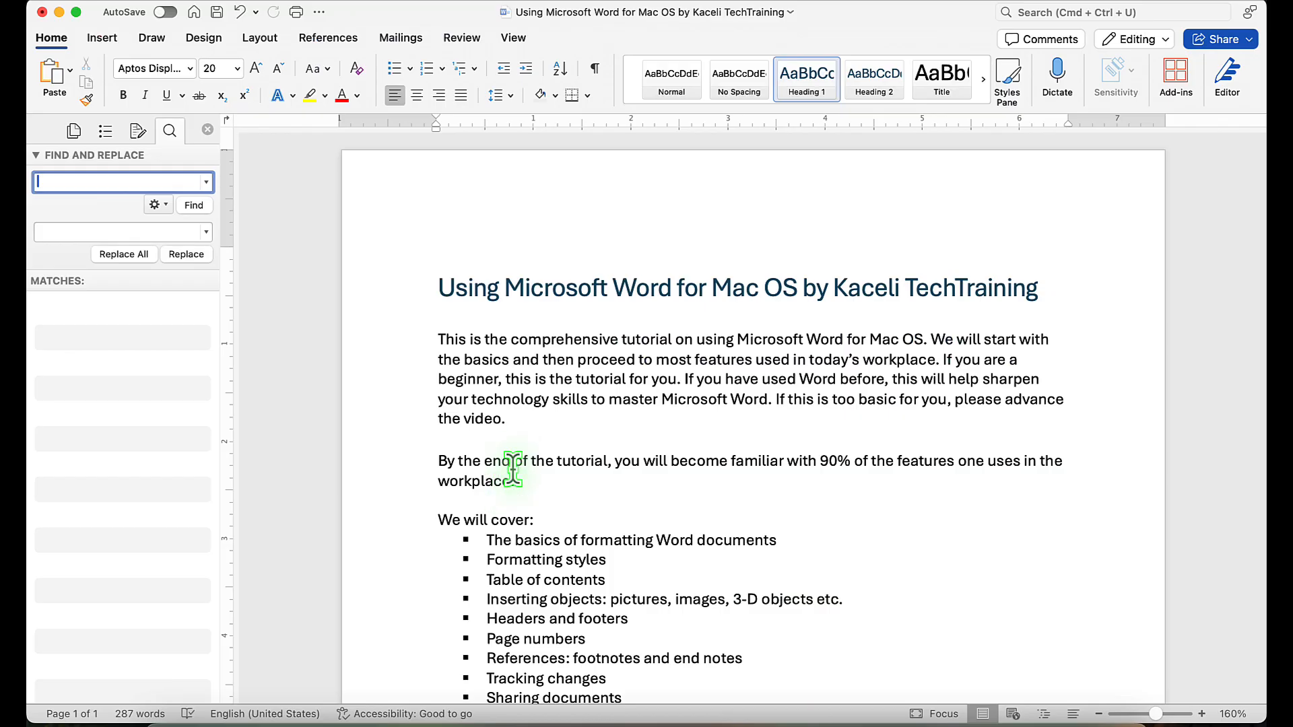
pyautogui.click(655, 342)
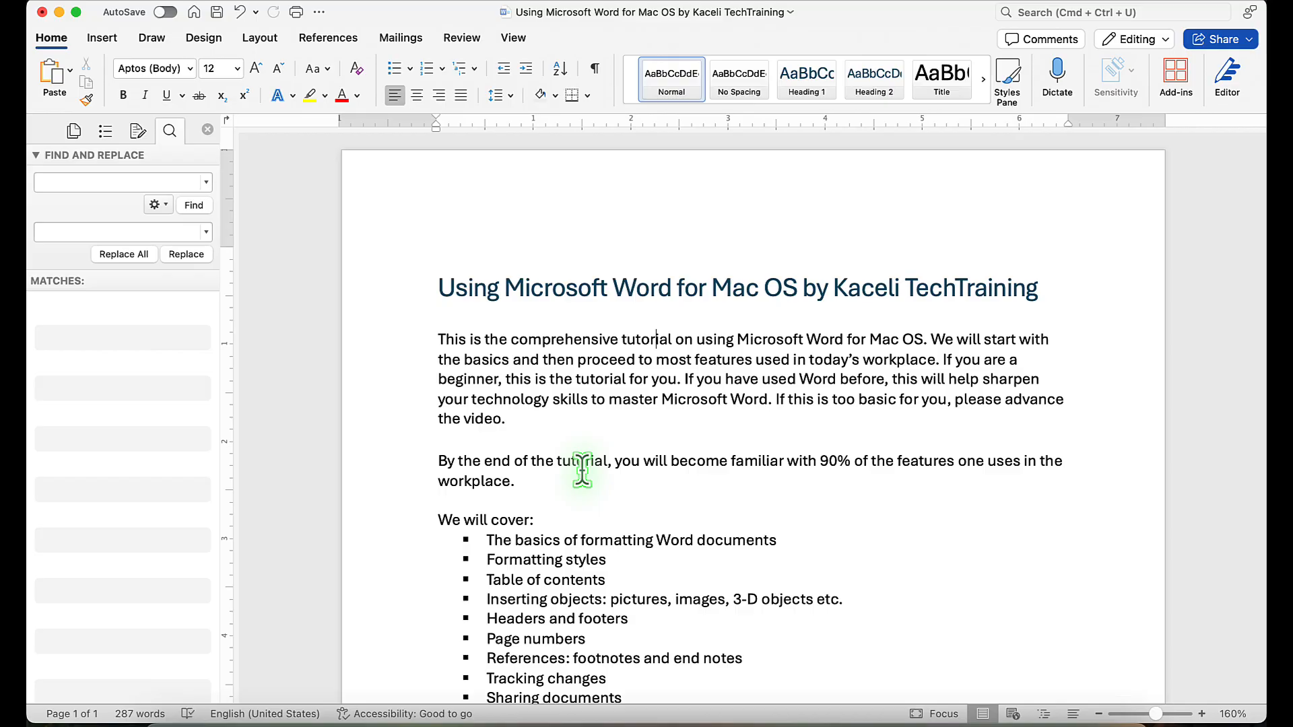
pyautogui.click(107, 182)
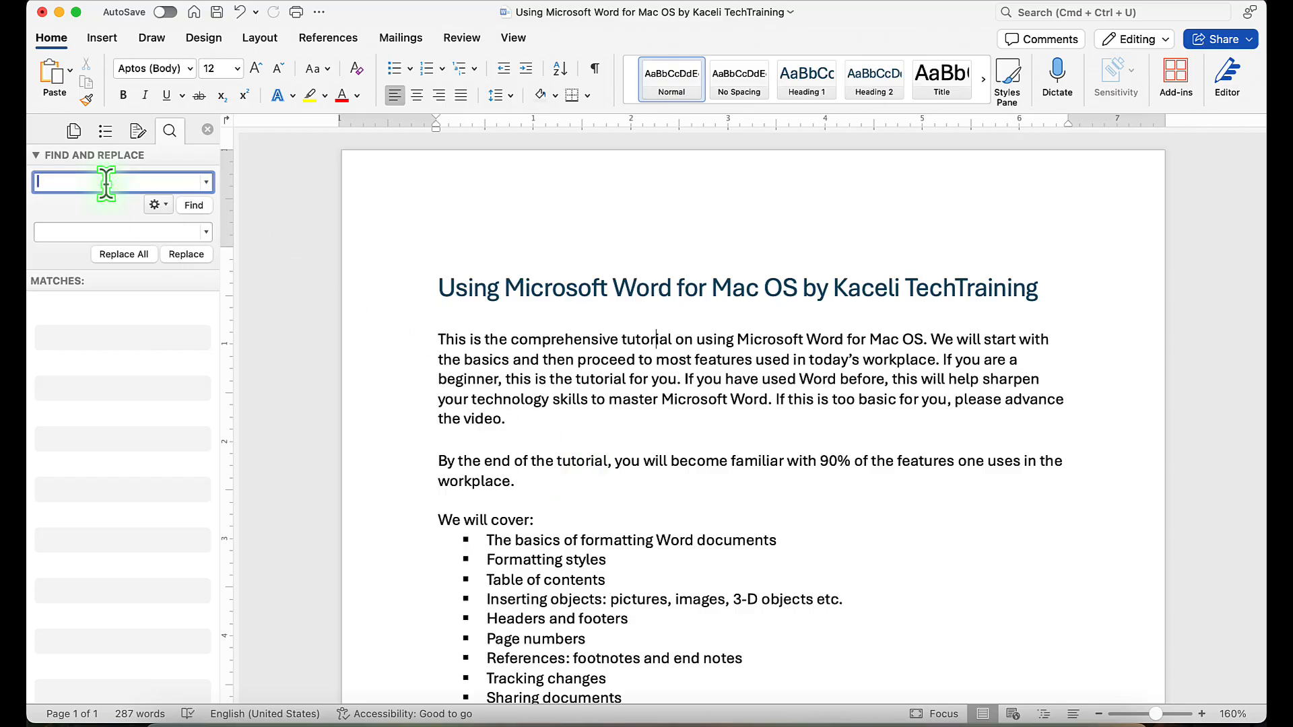
pyautogui.write('tutorial')
pyautogui.click(90, 232)
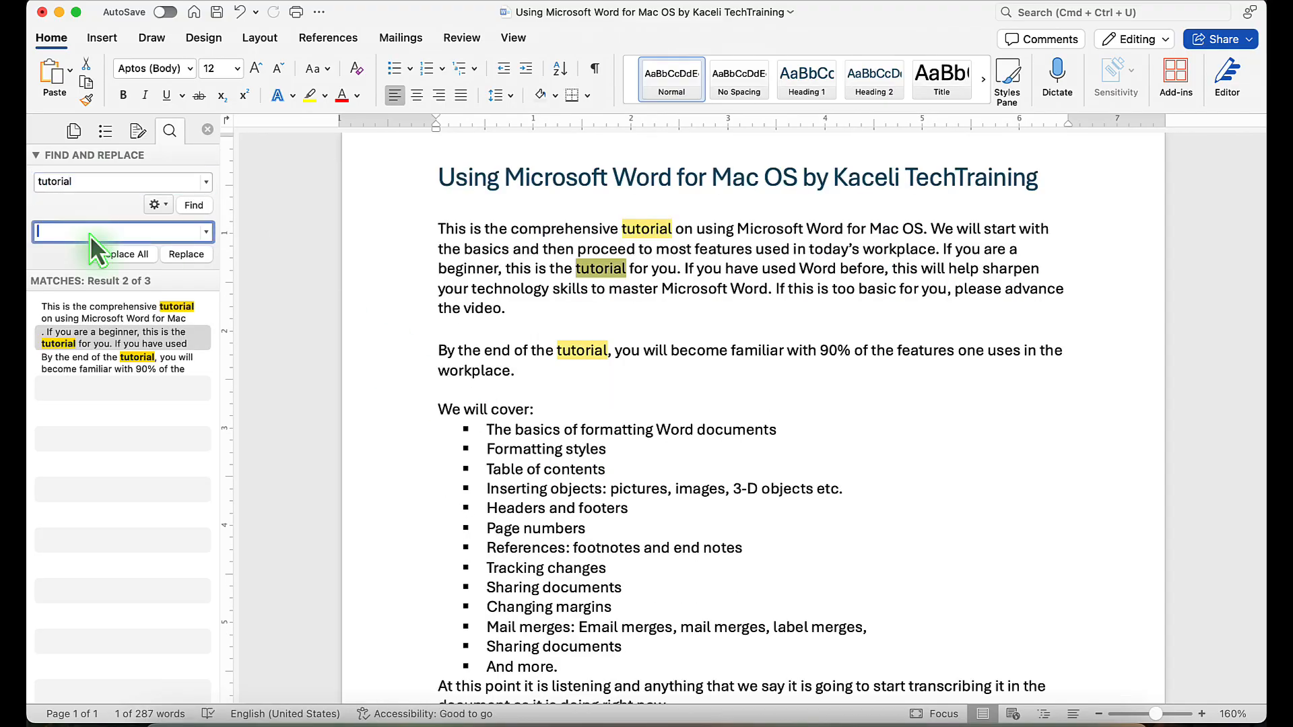
pyautogui.write('course')
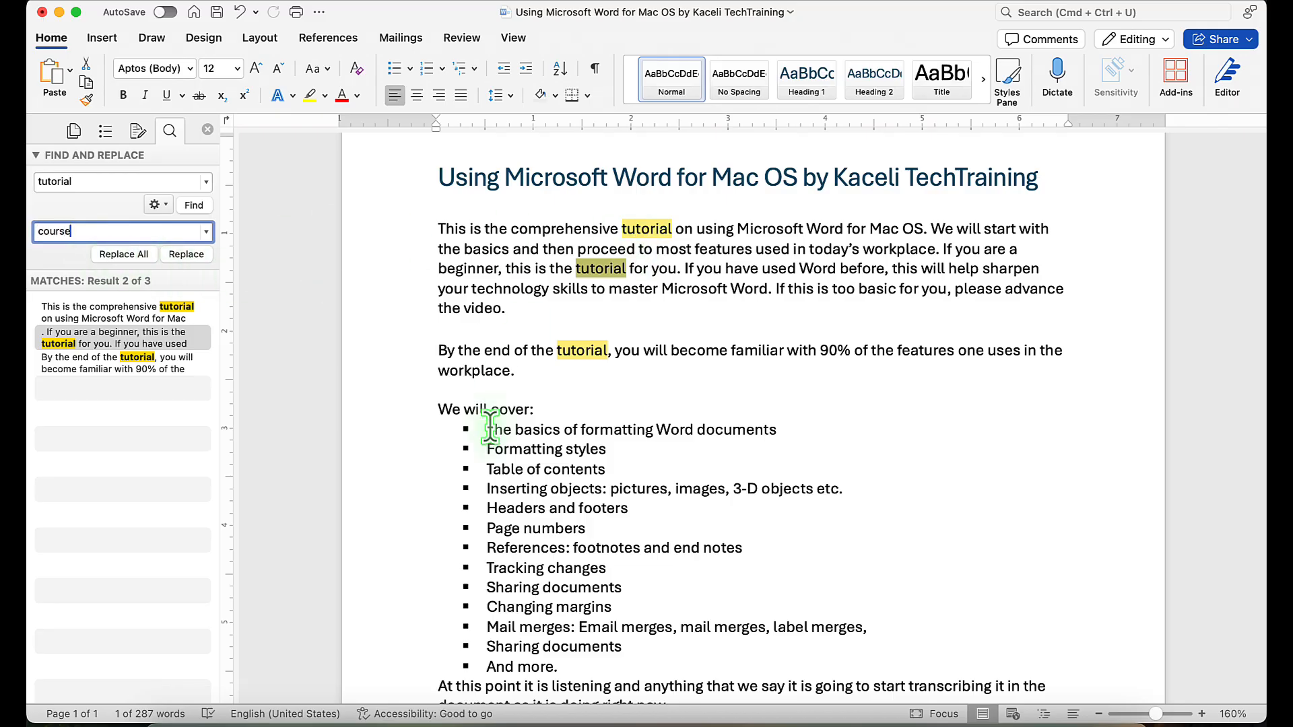
pyautogui.scroll(3, 490, 424)
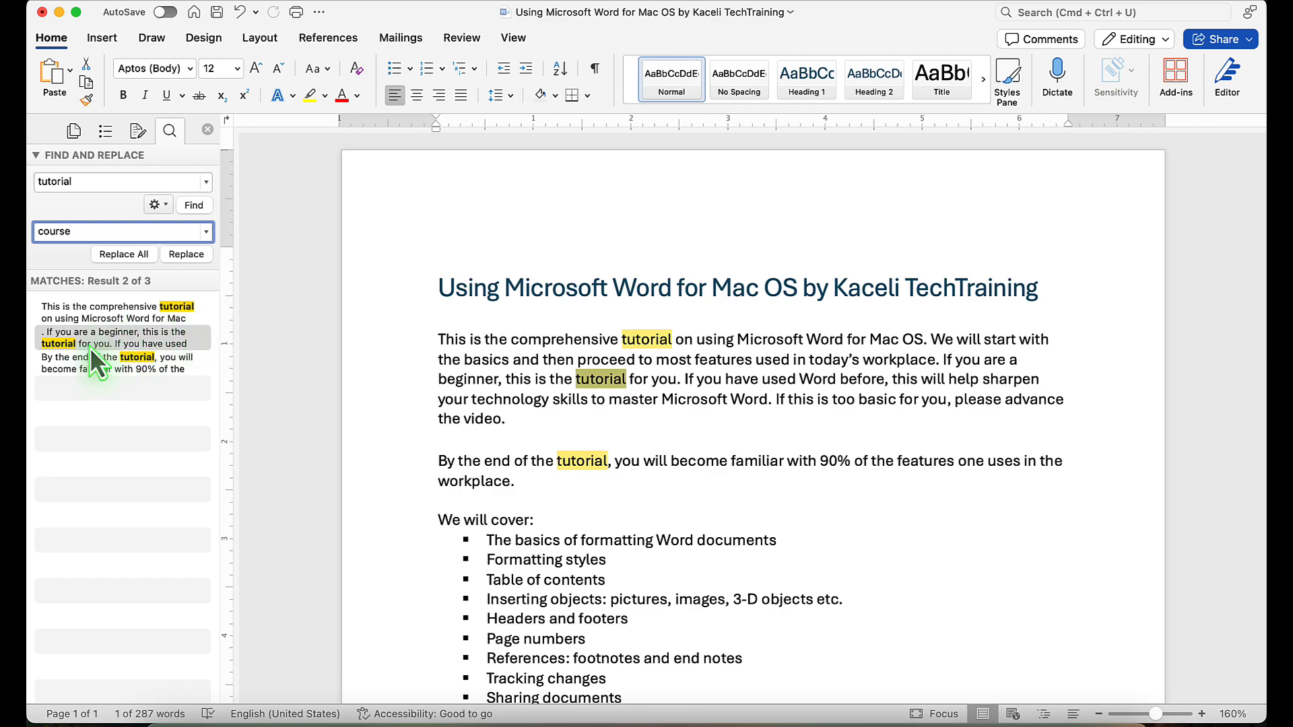
pyautogui.click(191, 259)
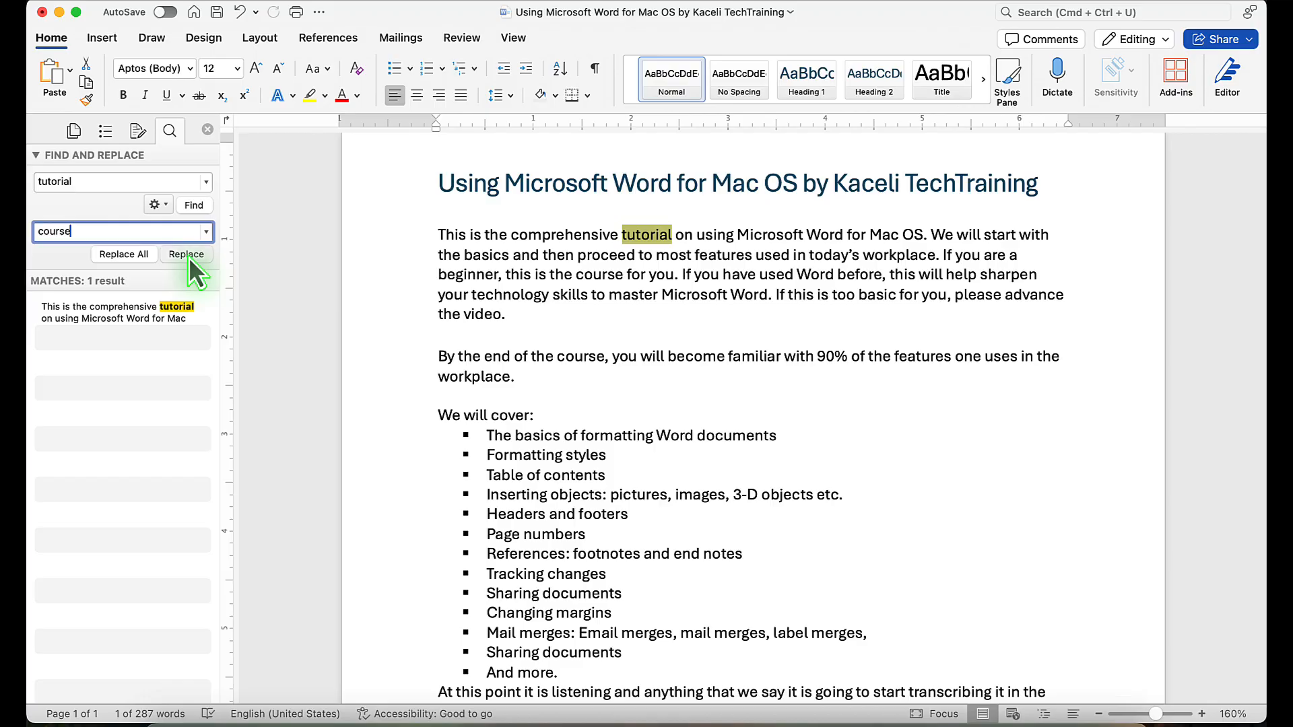
pyautogui.click(188, 257)
pyautogui.click(207, 130)
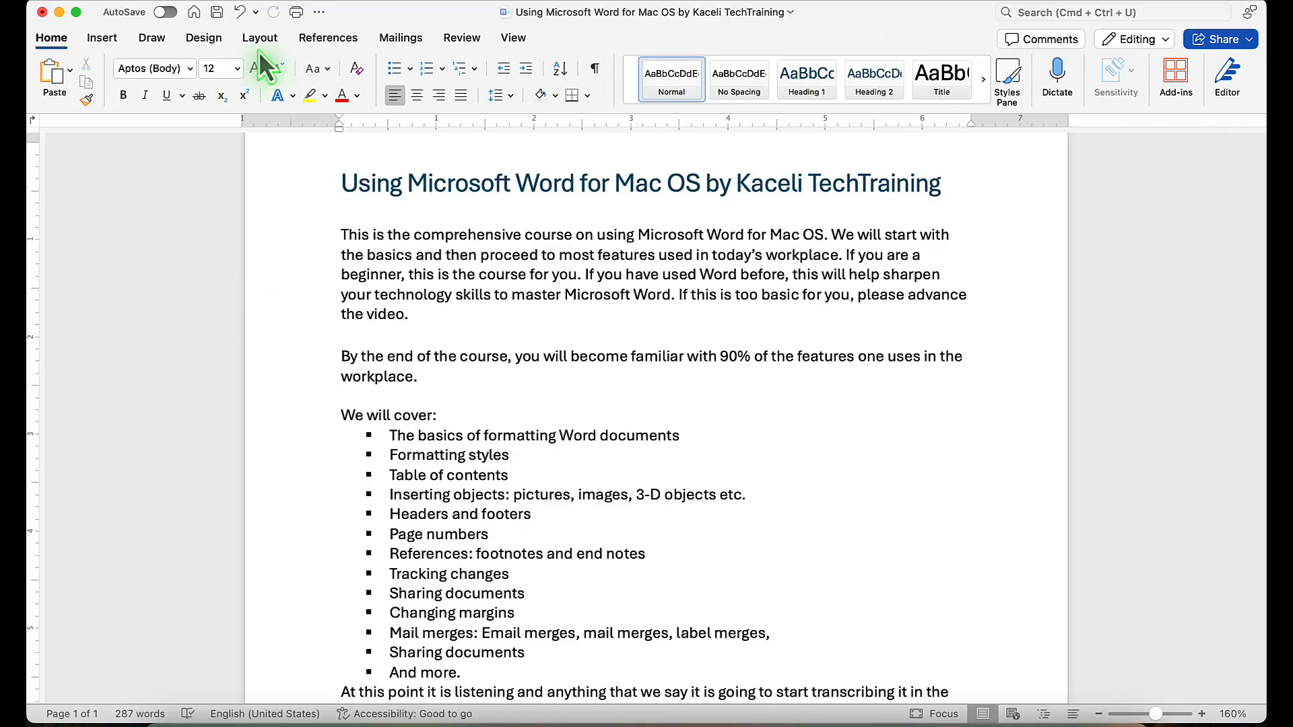
# - Look up the replace command through Word's search and open the Advanced Find & Replace options
pyautogui.click(1055, 12)
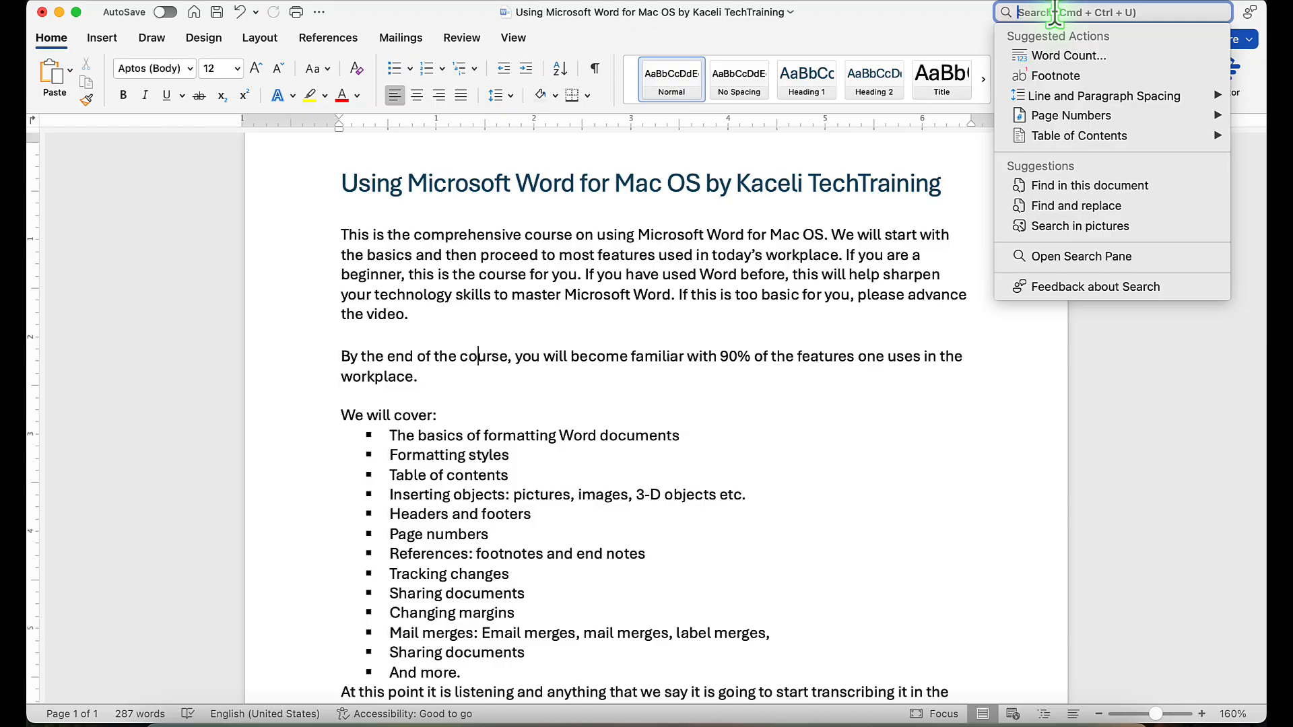
pyautogui.write('replace')
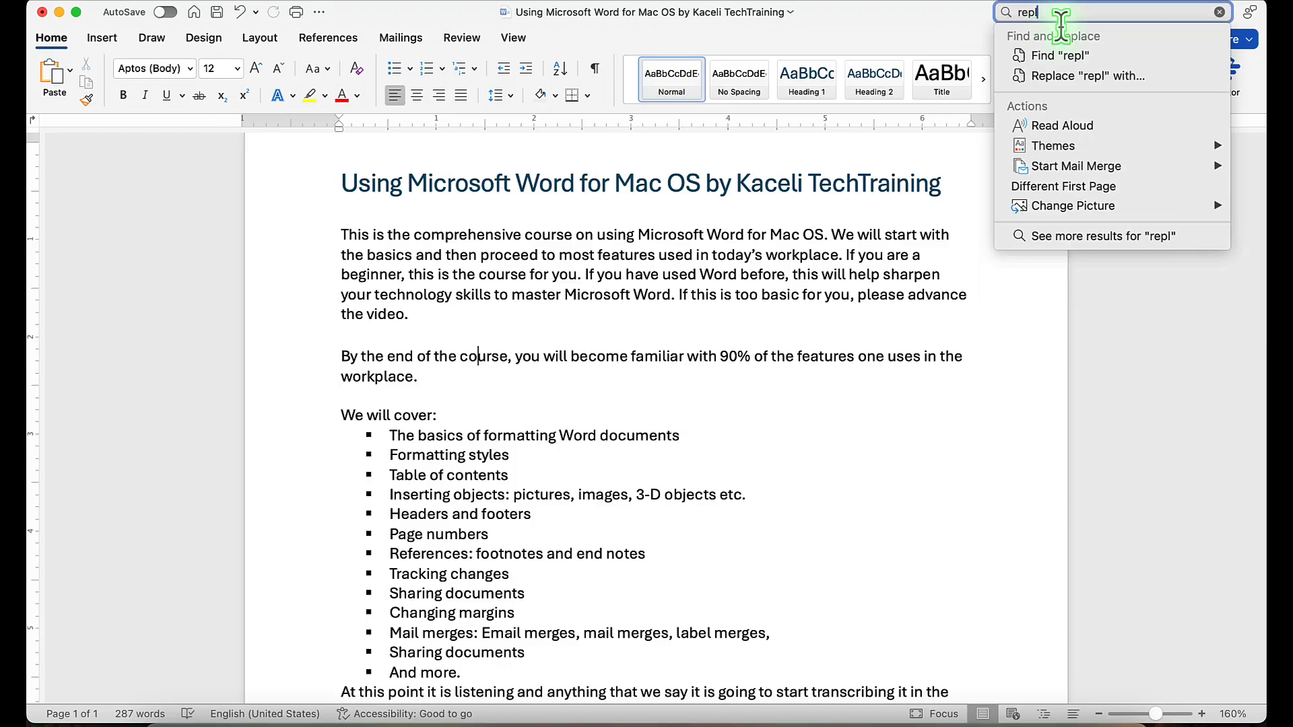
pyautogui.click(1072, 82)
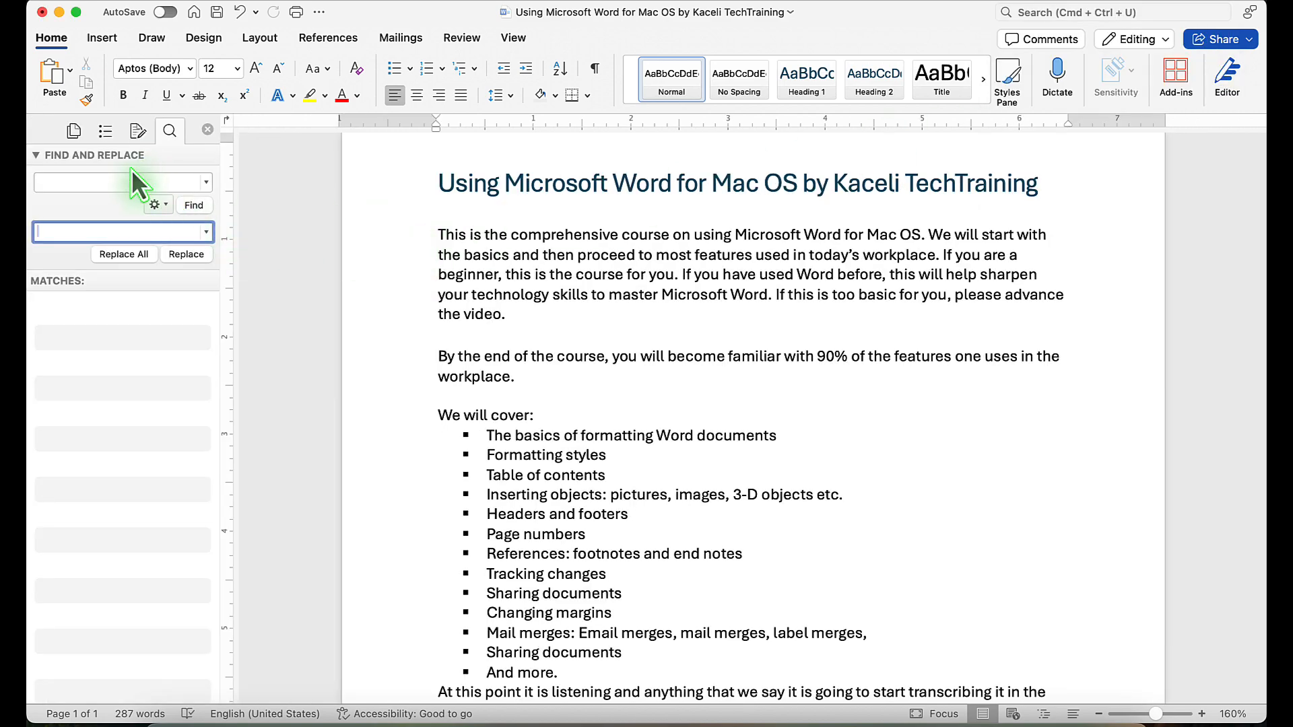
pyautogui.click(164, 204)
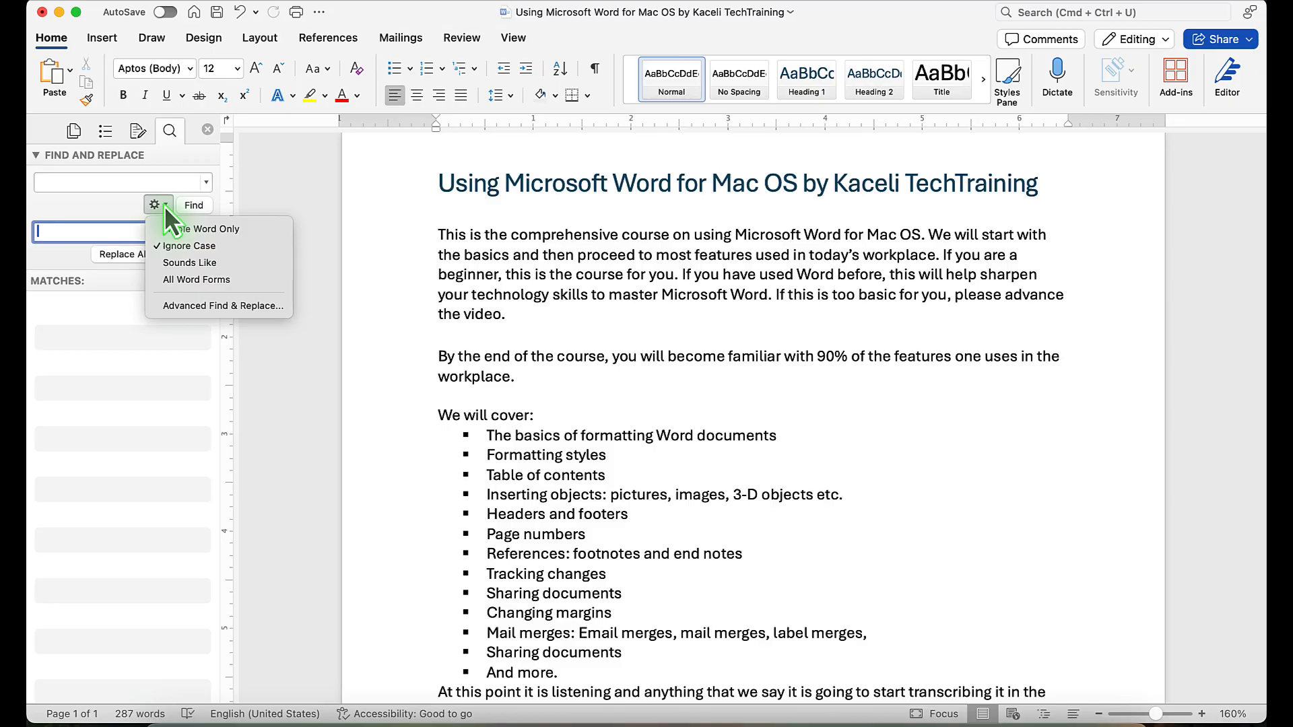
pyautogui.click(209, 314)
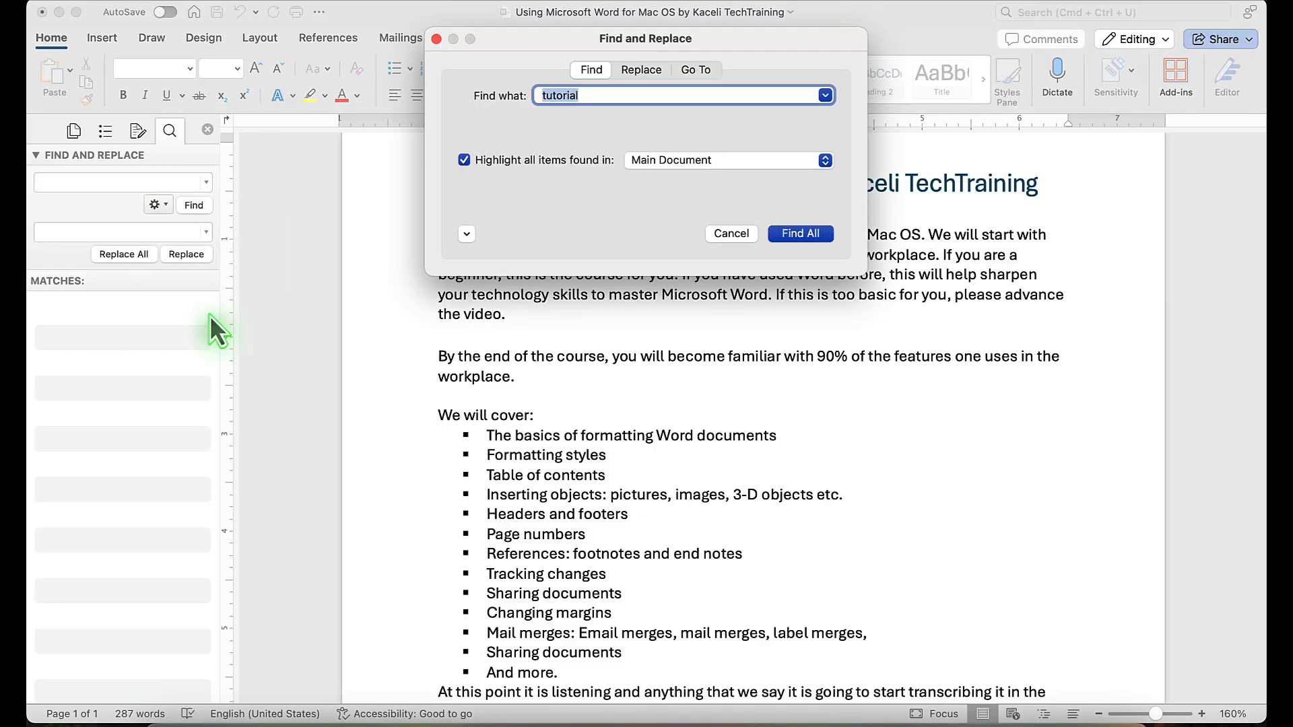
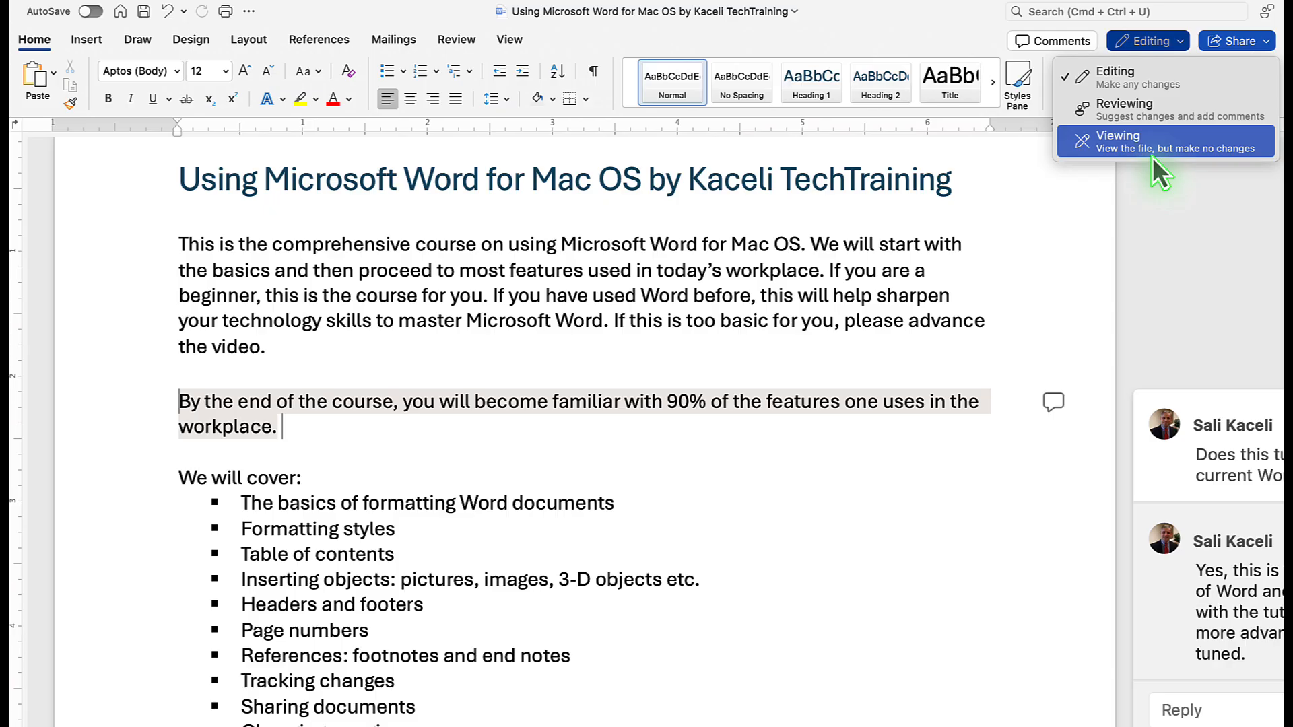
# - Add the sentence "This is editing." to the end of the first paragraph and switch the document to Reviewing mode
pyautogui.click(384, 341)
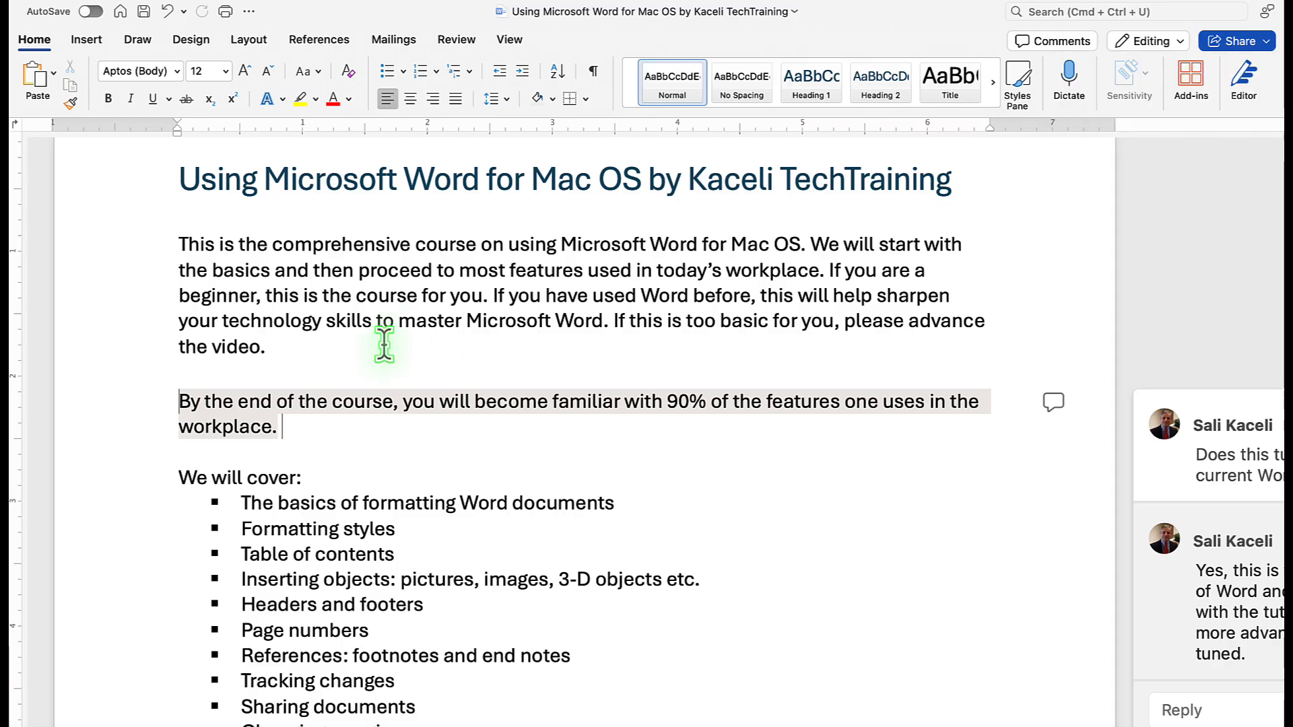
pyautogui.write('This is editing.')
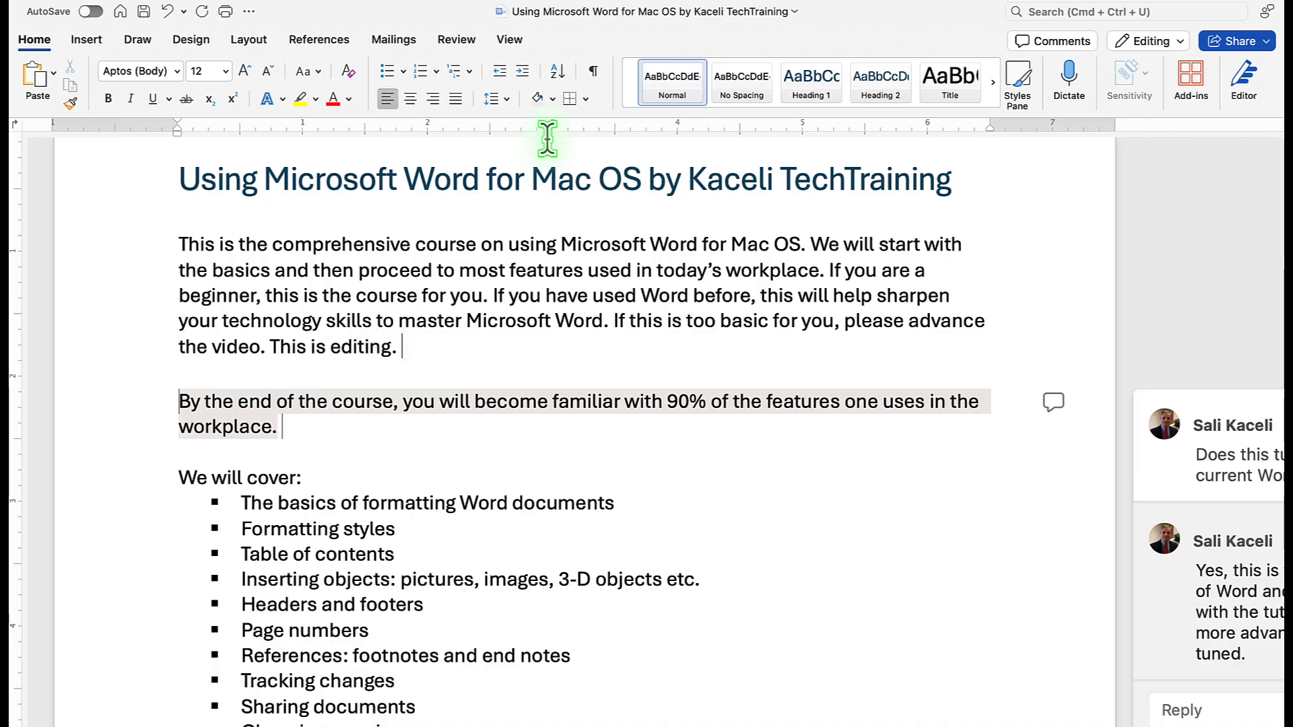
pyautogui.click(1120, 39)
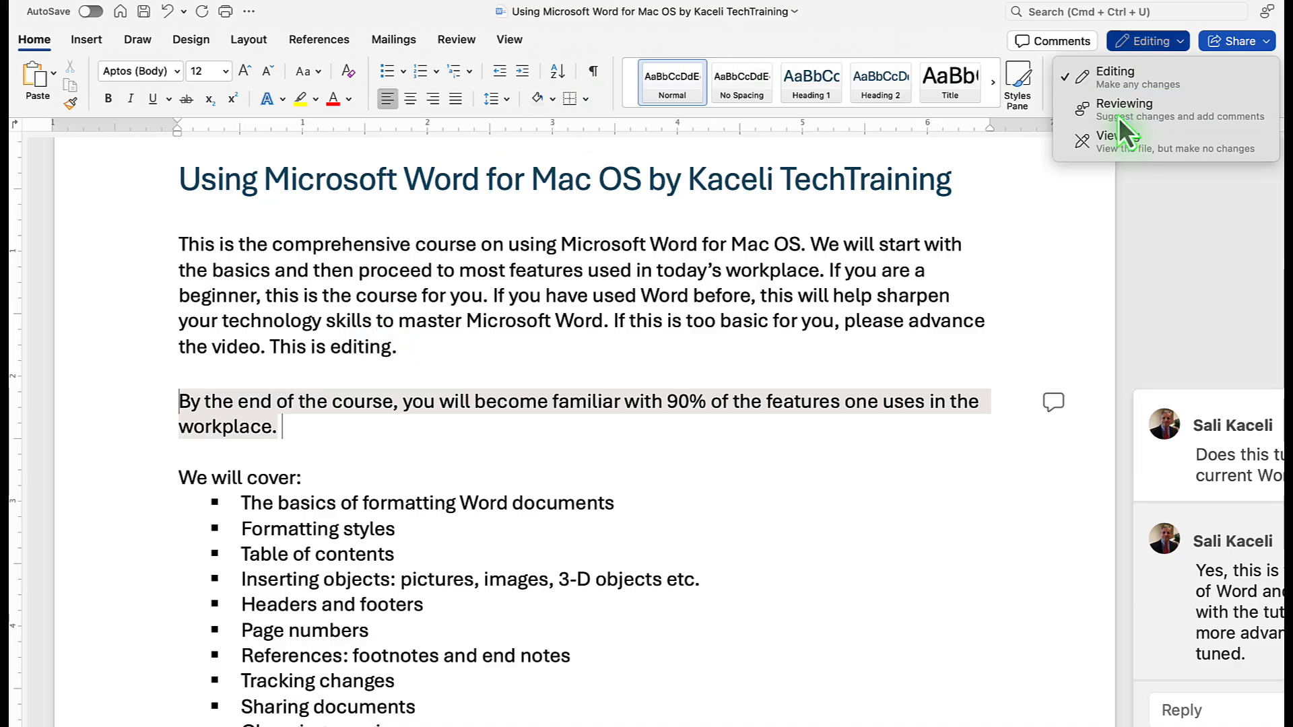
pyautogui.click(1118, 117)
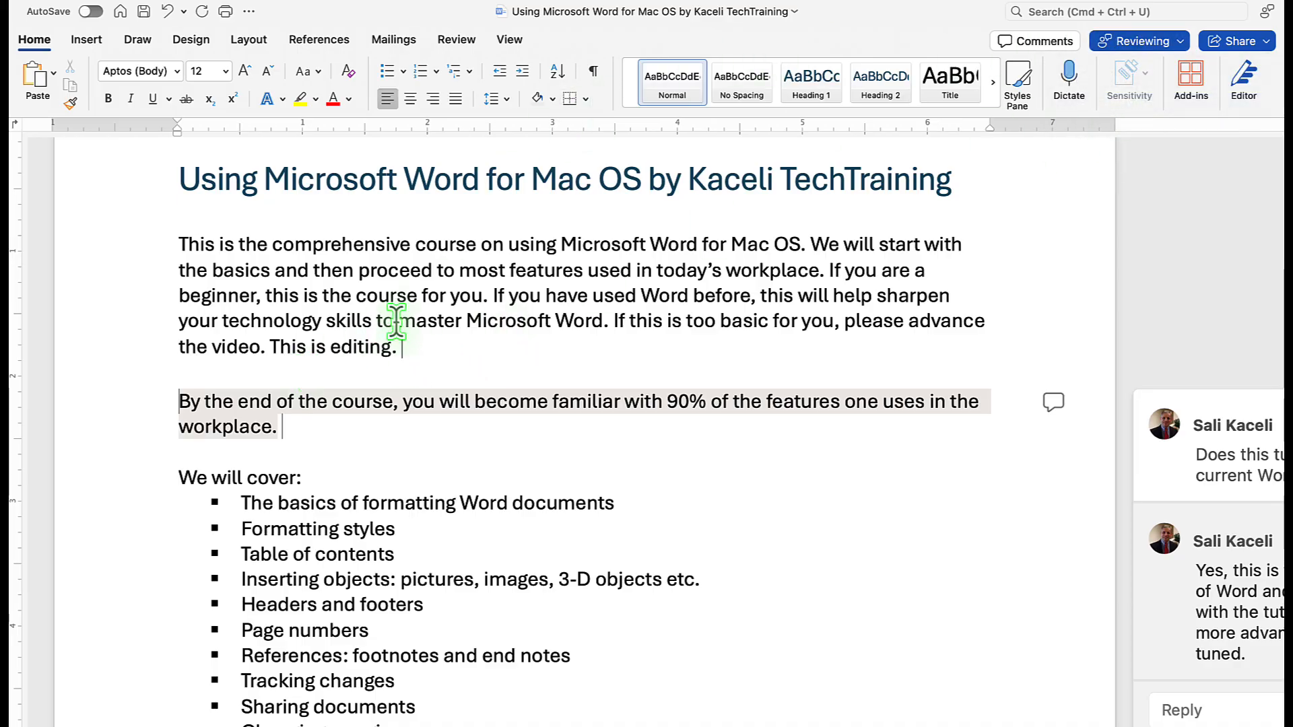
# - Change "course" to "tutorial" in the first sentence and append "This is new." to the first paragraph as tracked changes
pyautogui.click(412, 243)
pyautogui.write('tutorial')
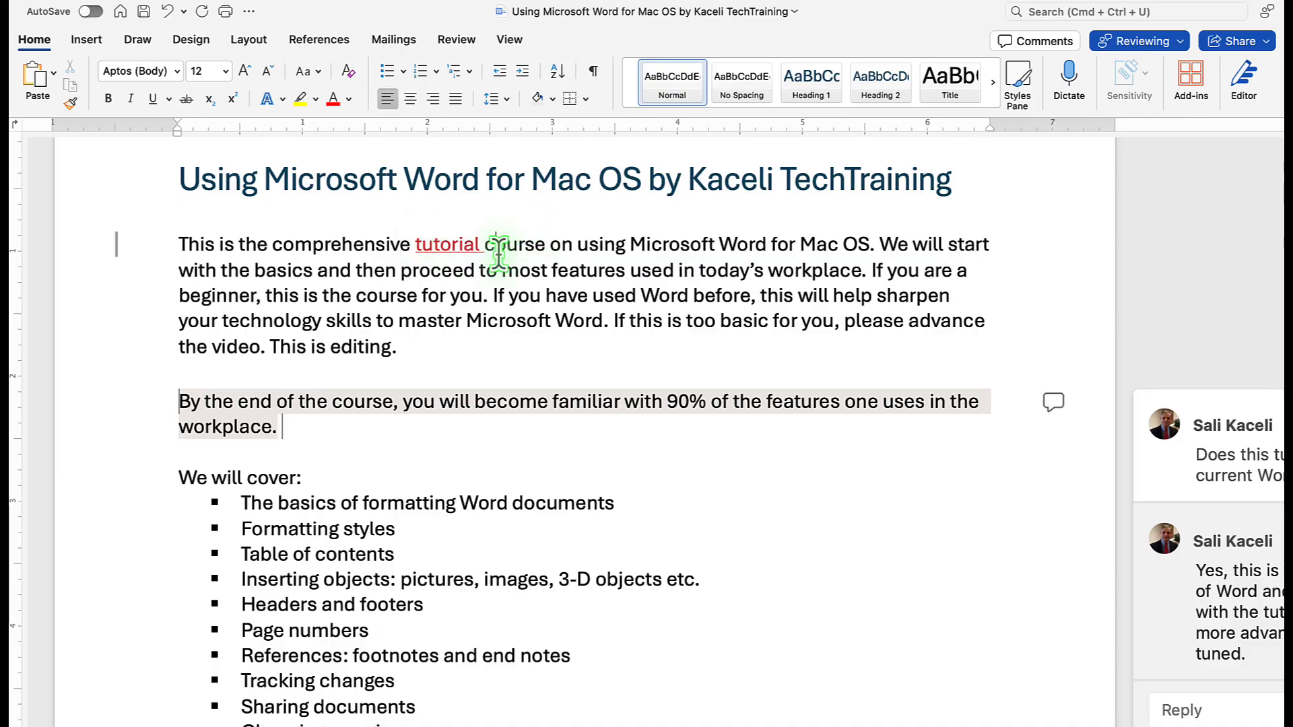
pyautogui.doubleClick(499, 247)
pyautogui.press('BackSpace')
pyautogui.click(408, 345)
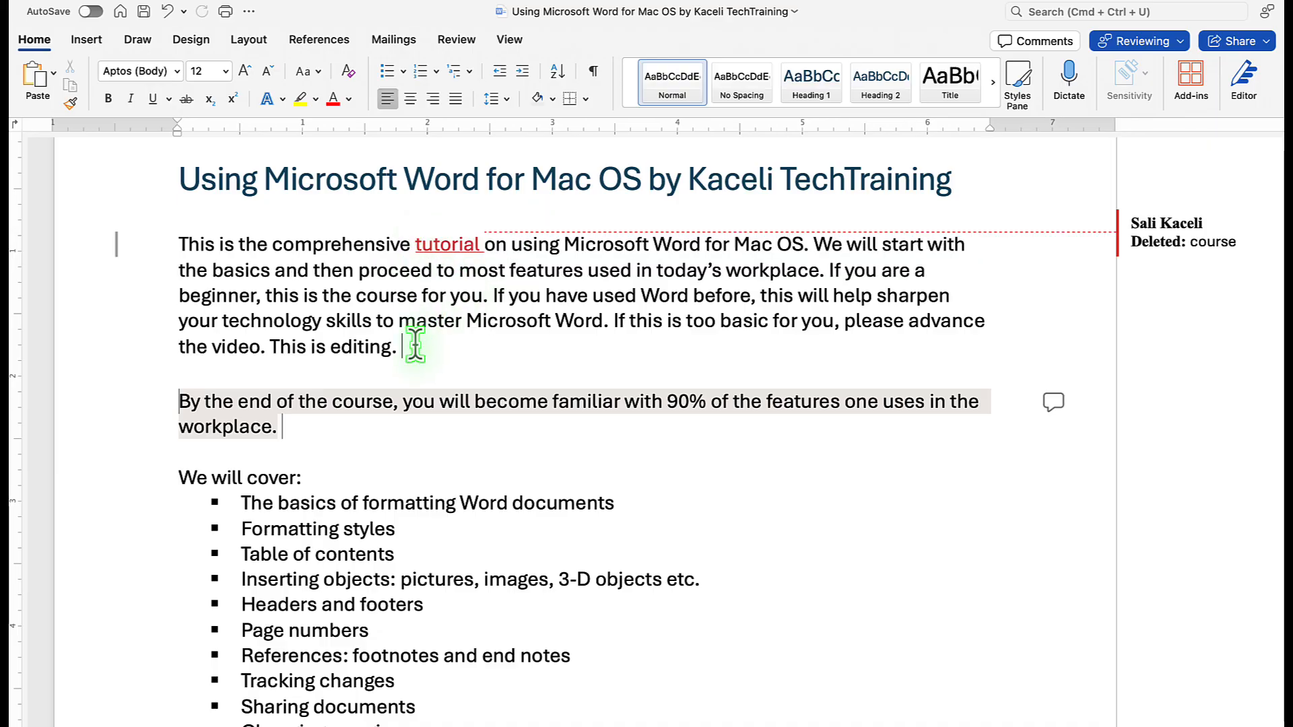
pyautogui.write('This is new.')
# - Switch the document to Viewing mode to look over the marked-up text, and return to Editing mode
pyautogui.click(1144, 41)
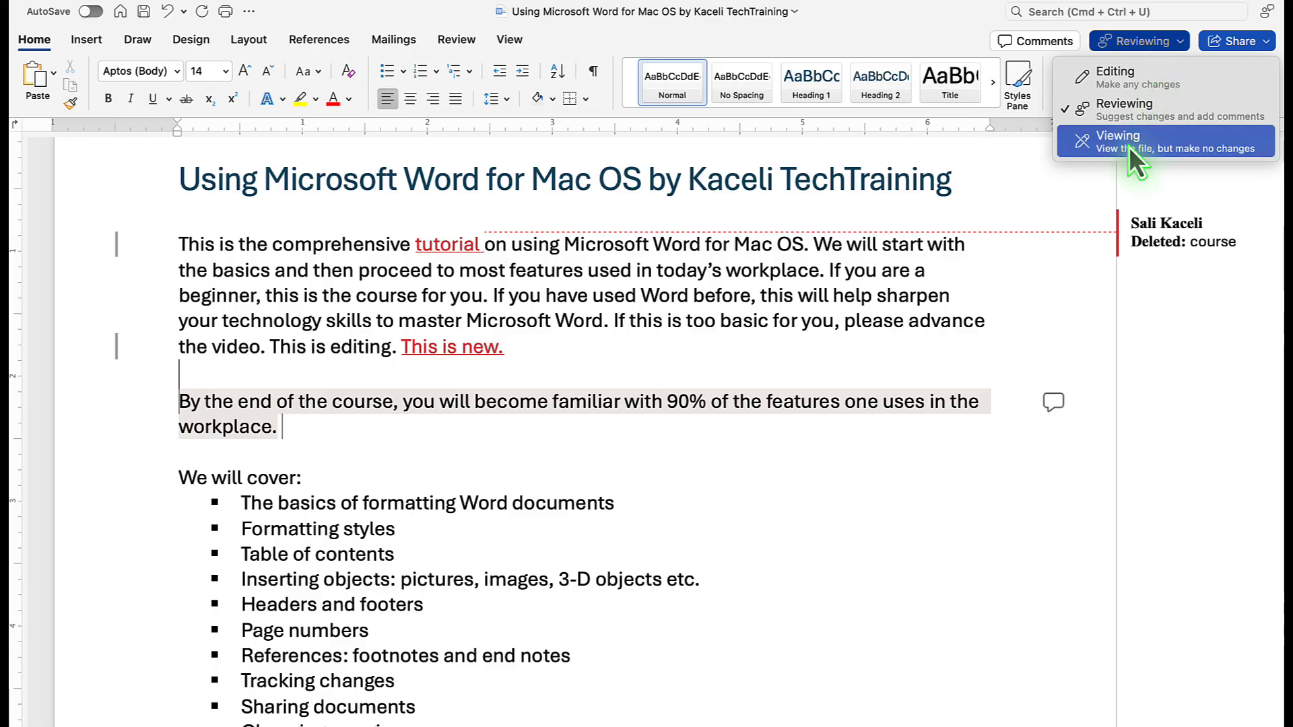
pyautogui.click(1128, 147)
pyautogui.scroll(-2, 349, 424)
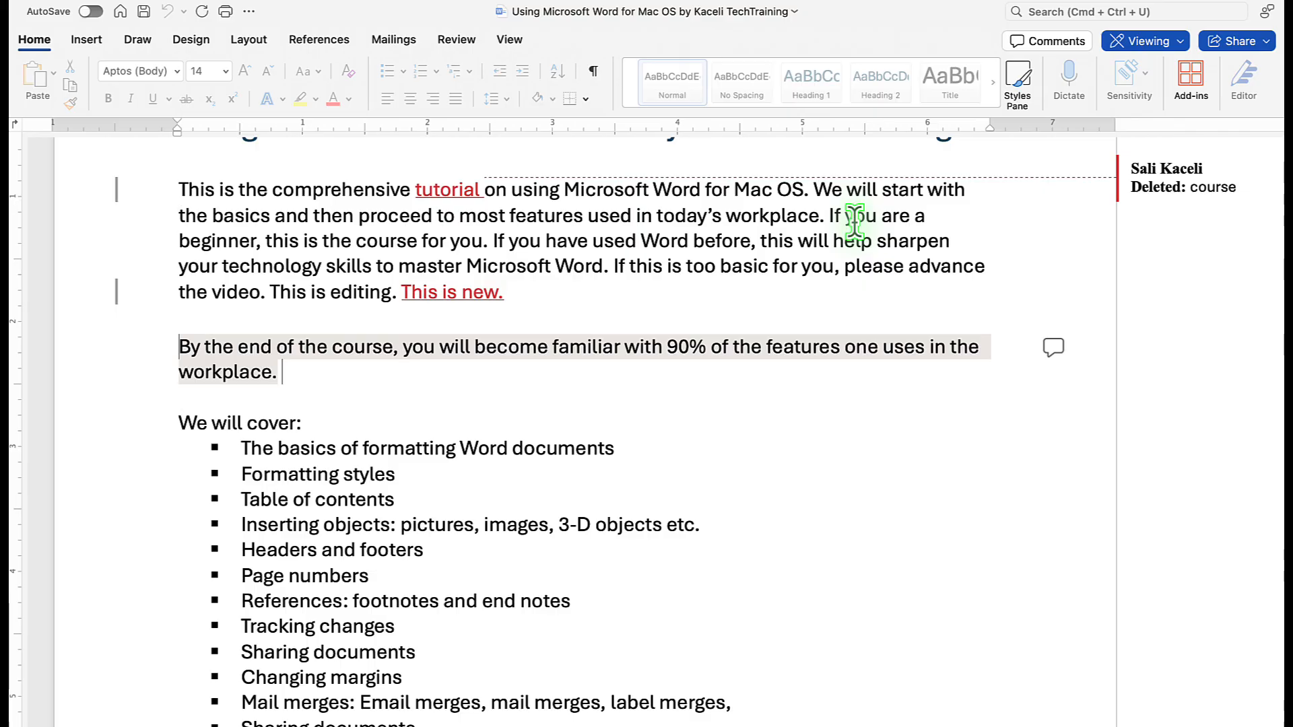
pyautogui.click(1183, 43)
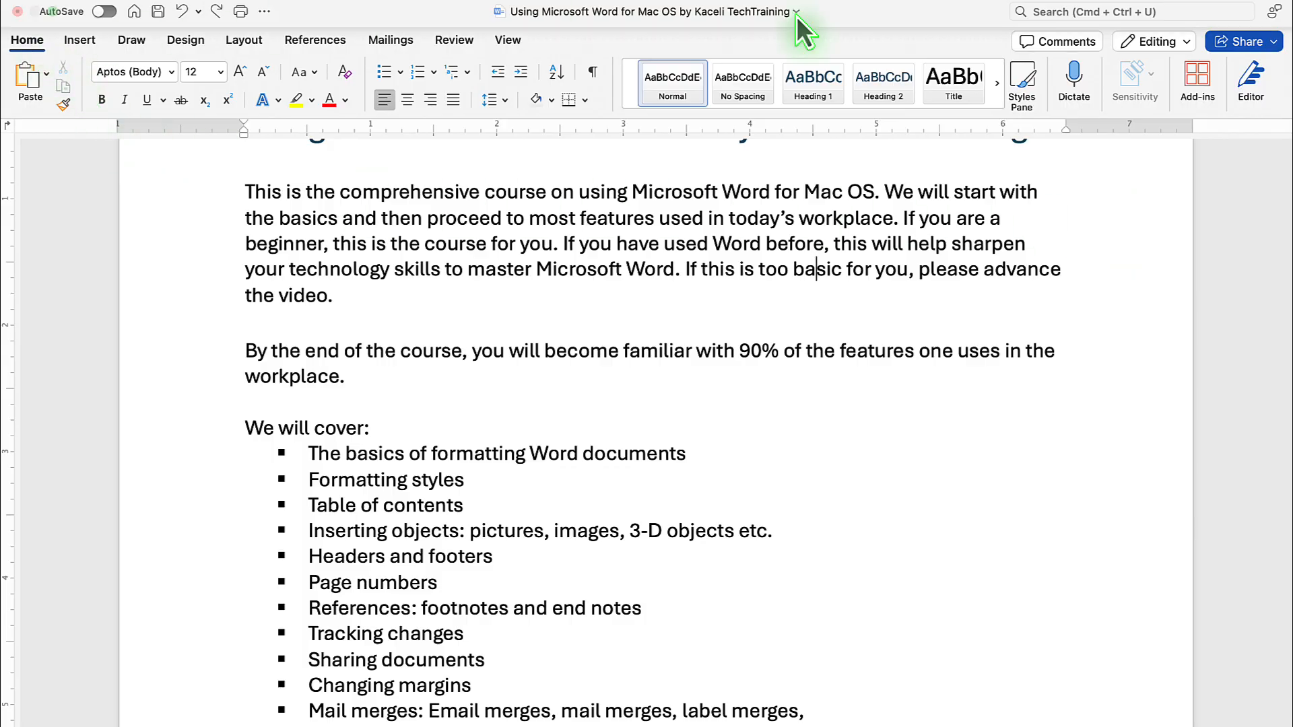
# - Upload a copy of the document to OneDrive - cairn.edu for sharing, keeping its current file name
pyautogui.click(1270, 45)
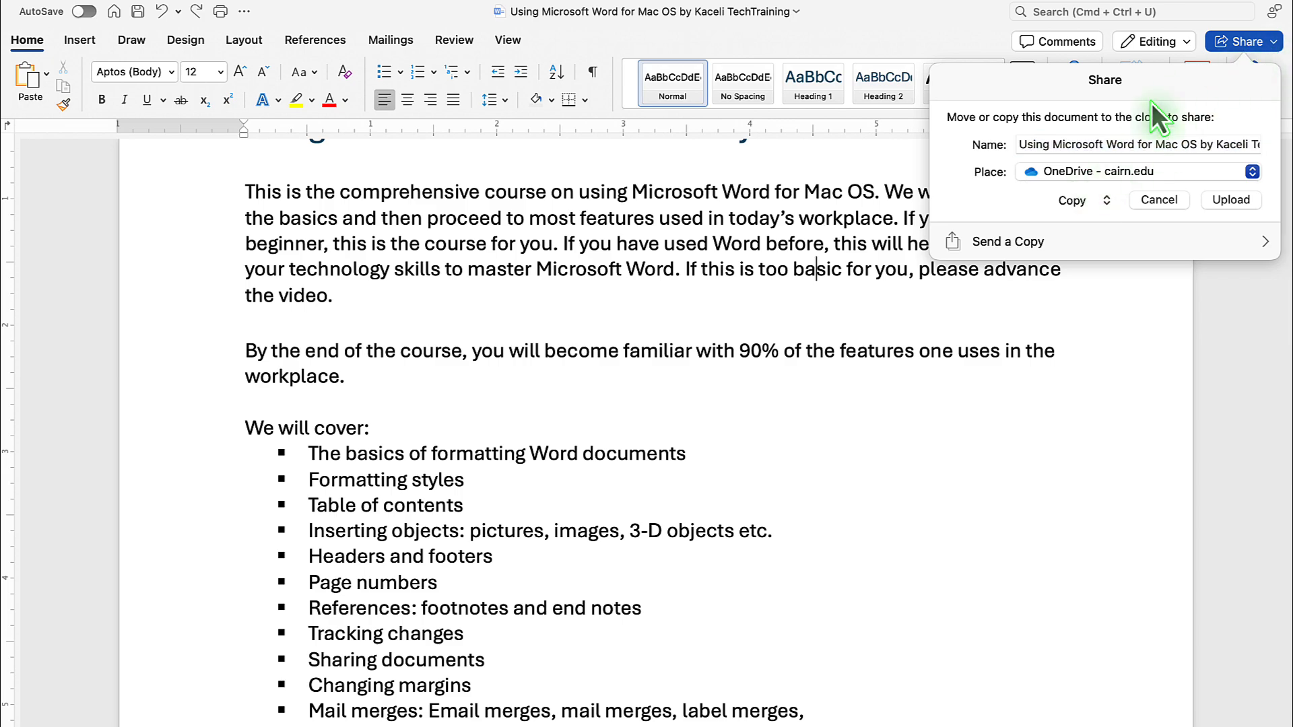
pyautogui.click(1081, 201)
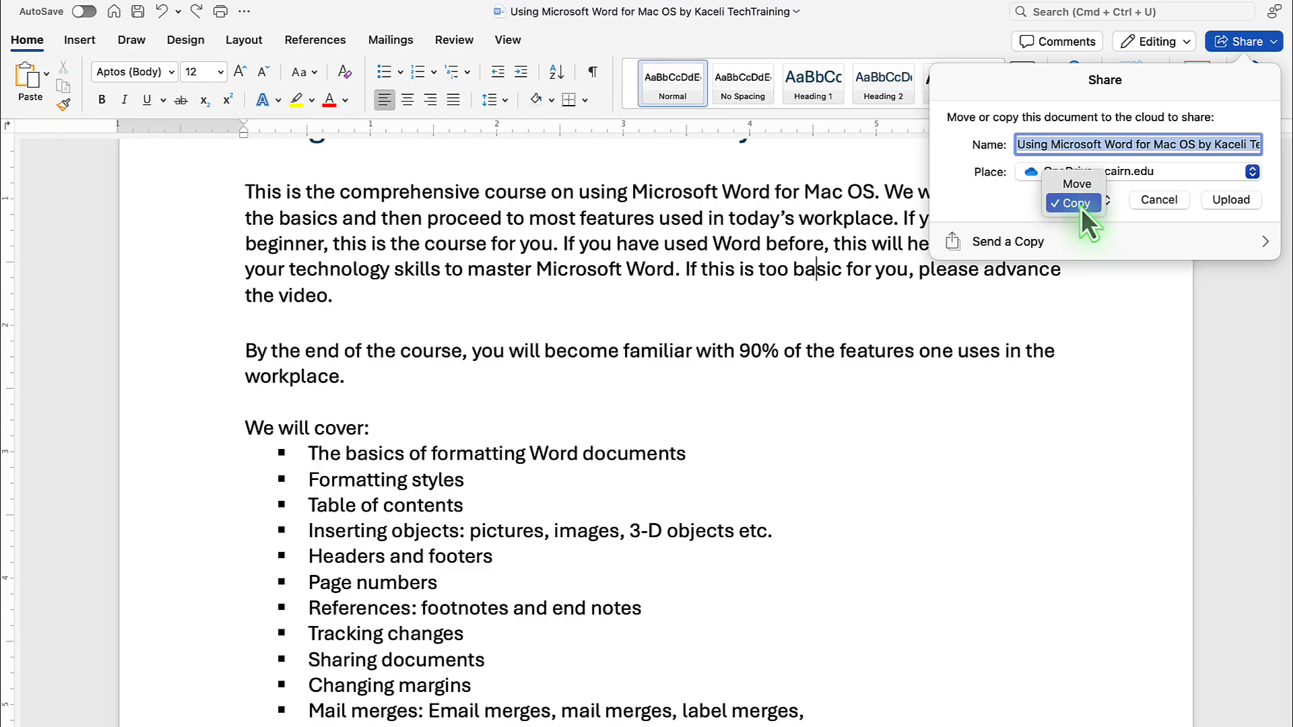
pyautogui.click(1019, 206)
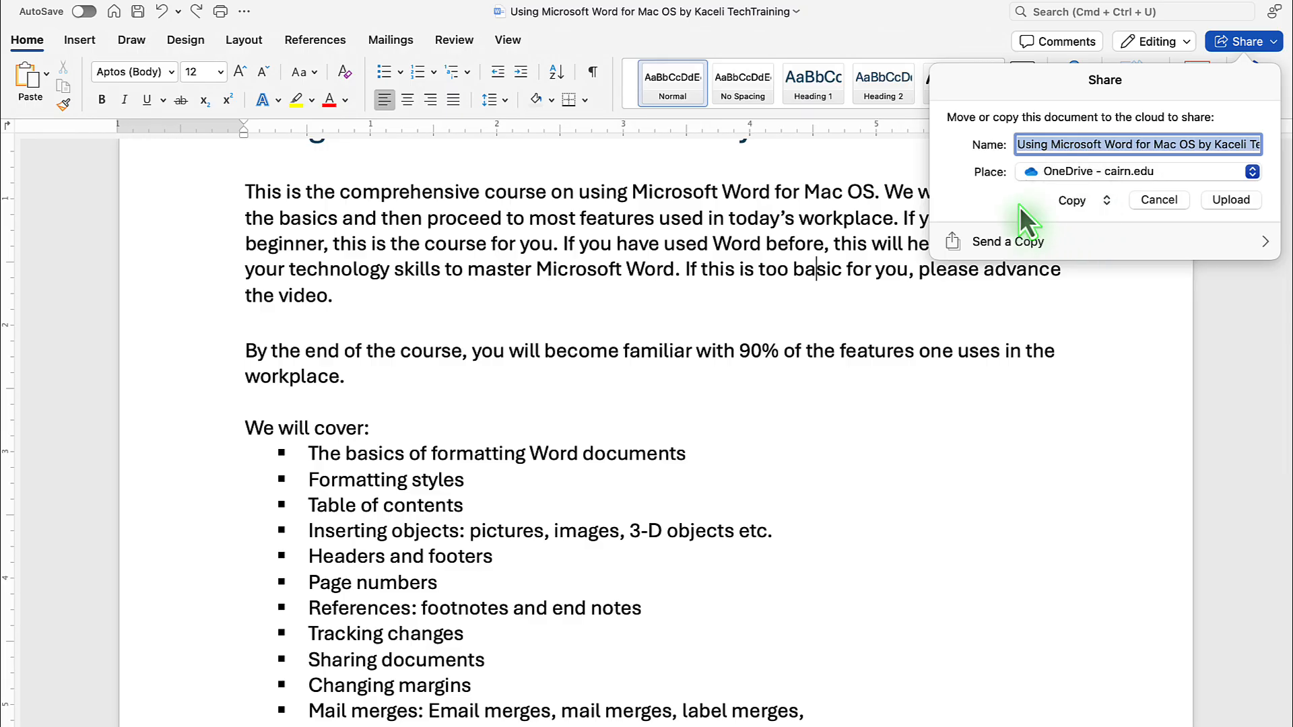
pyautogui.click(1230, 201)
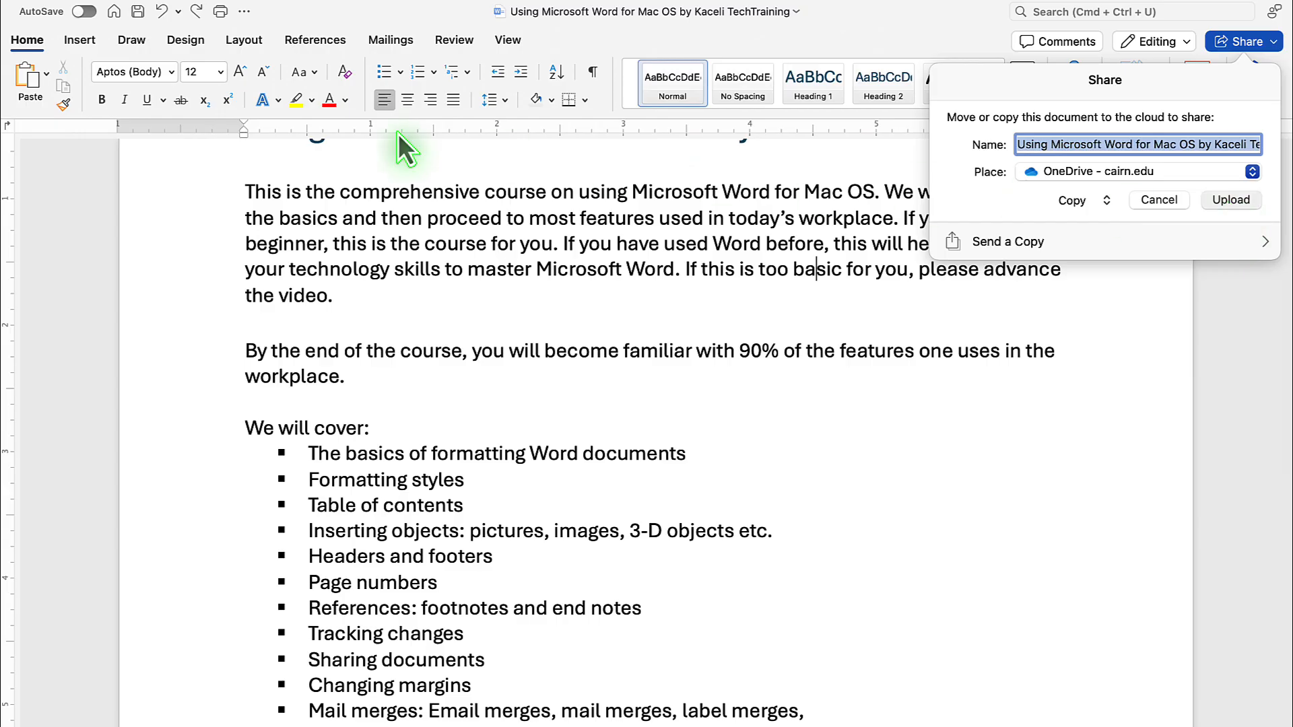
pyautogui.click(169, 112)
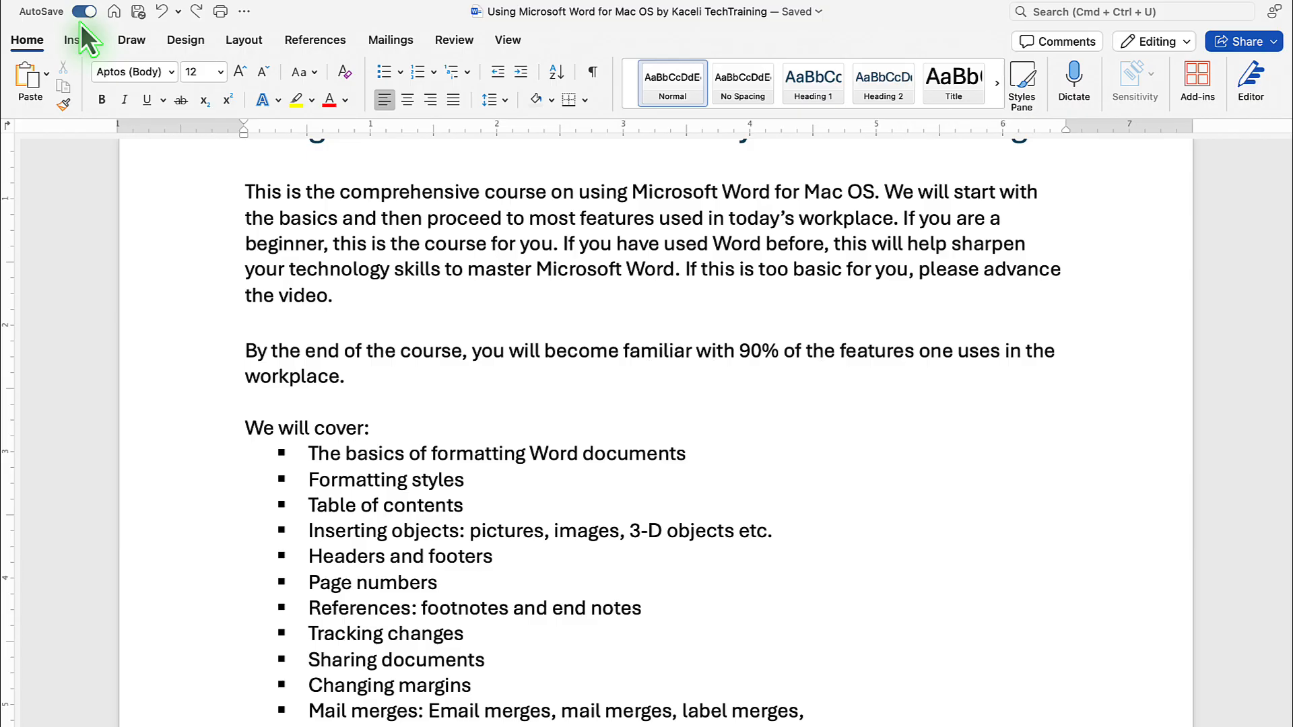
# - Invite the Distance Learning contact to the shared document with the "Can edit" permission, and send the invitation without a message
pyautogui.click(1251, 45)
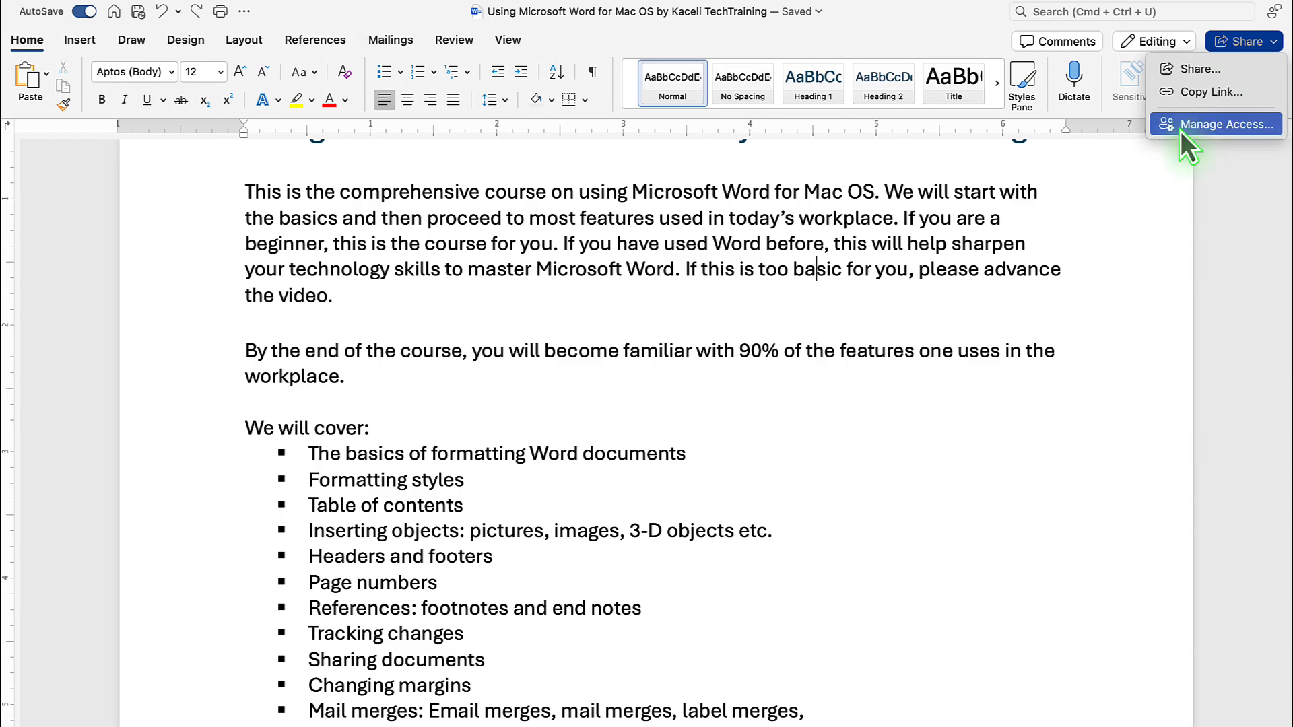
pyautogui.click(1190, 77)
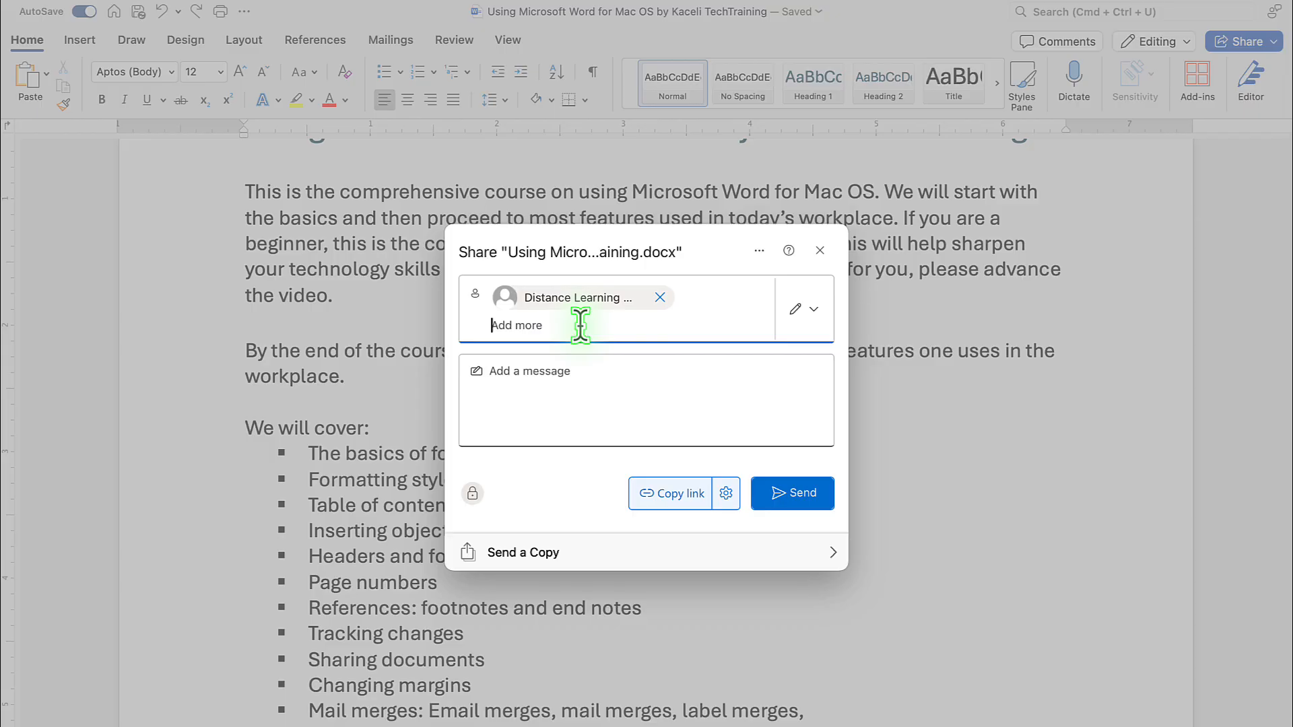
pyautogui.click(815, 310)
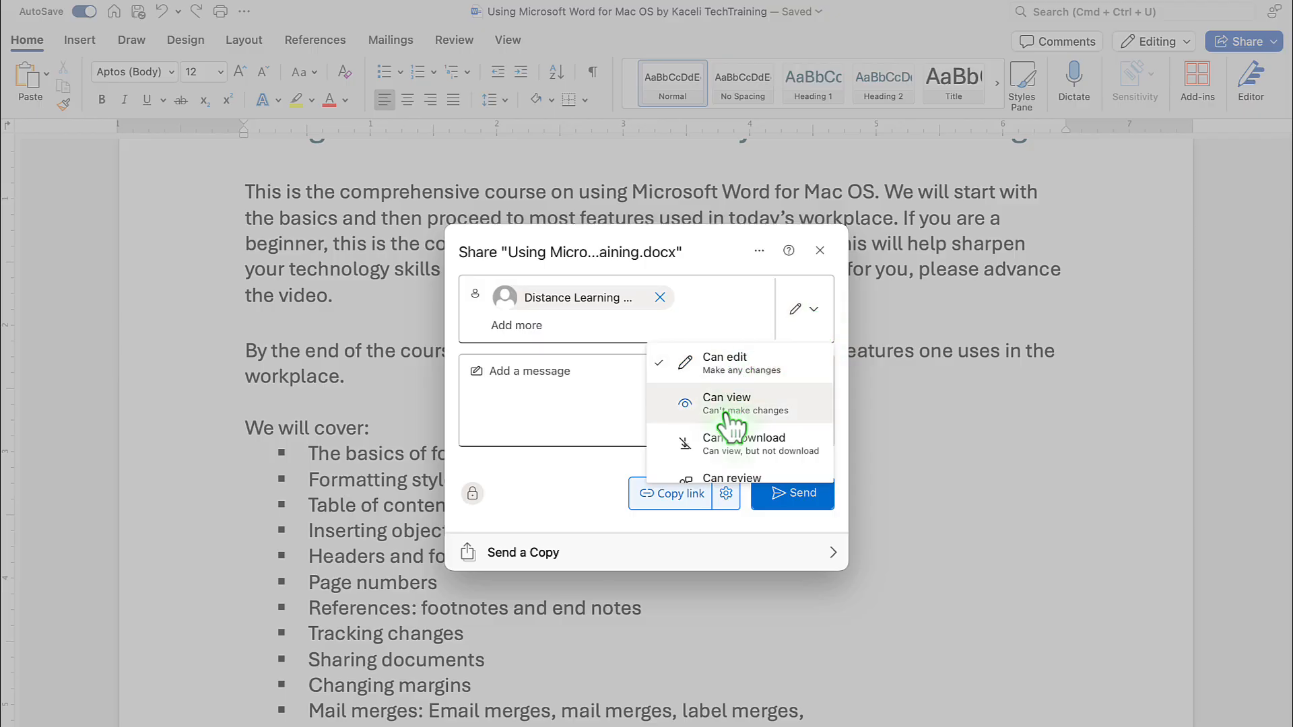
pyautogui.scroll(-1, 739, 465)
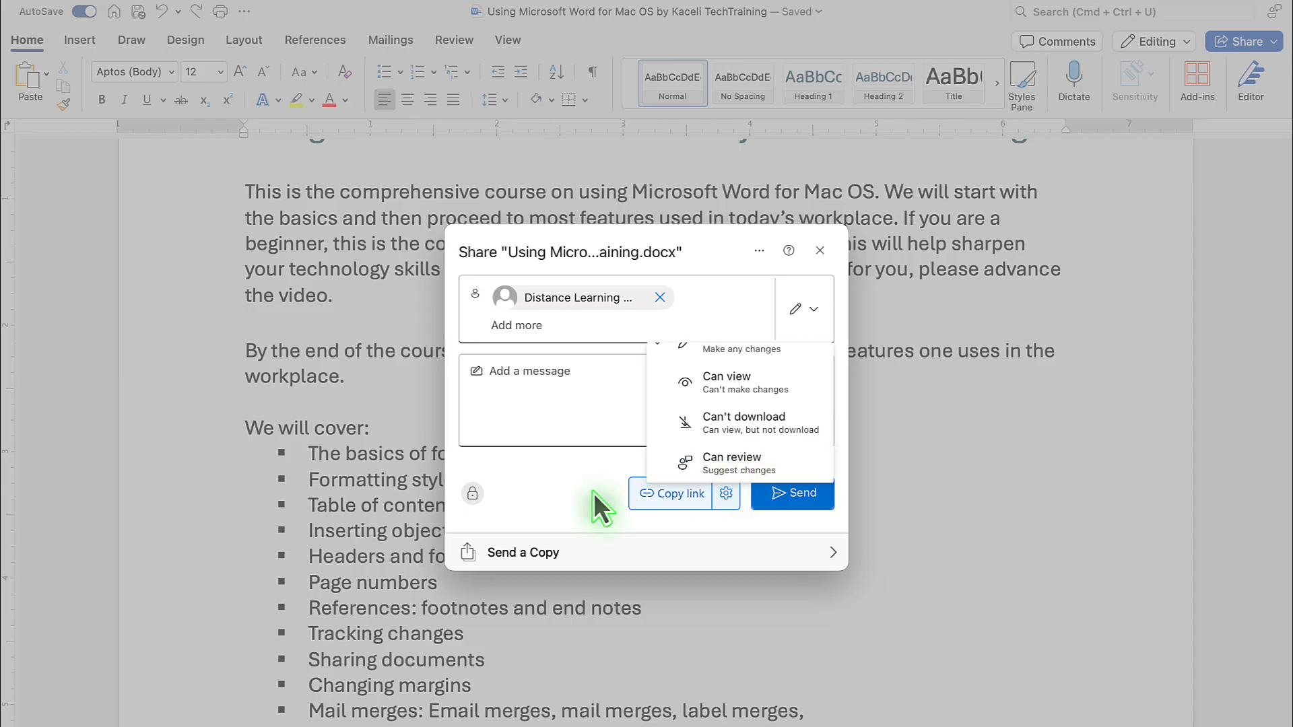
pyautogui.click(542, 434)
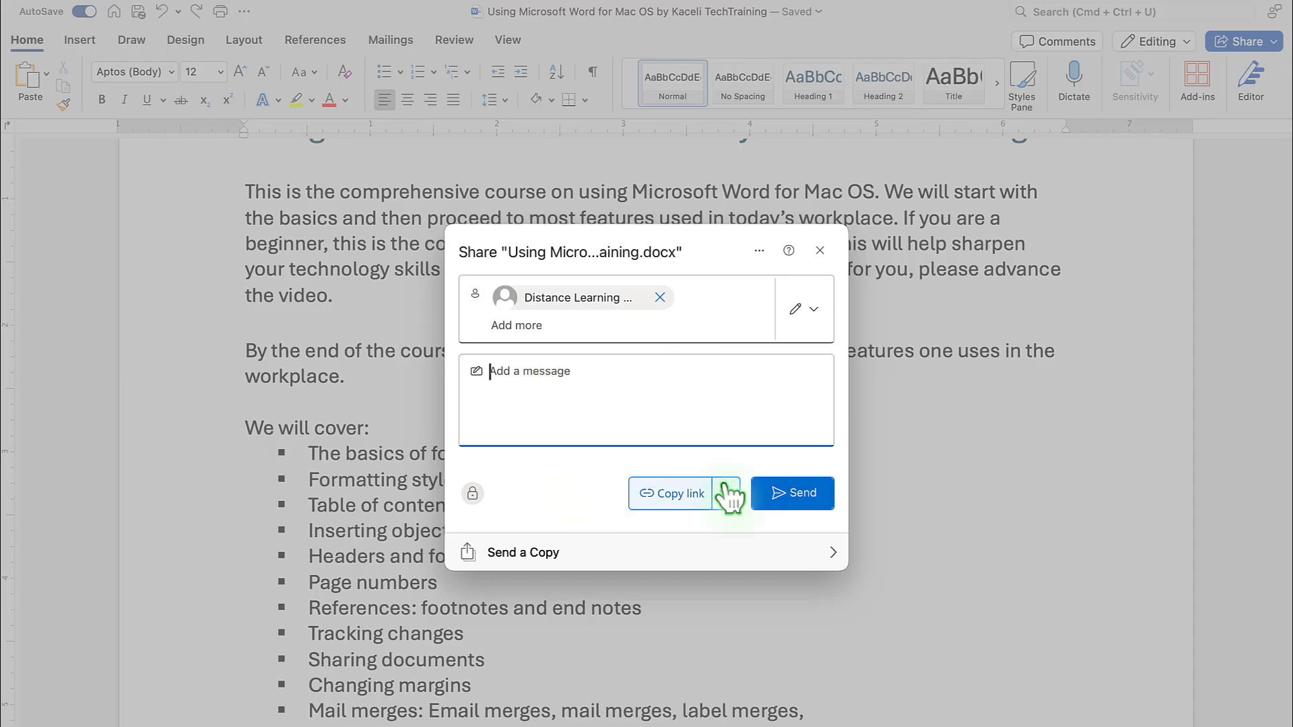
pyautogui.click(793, 495)
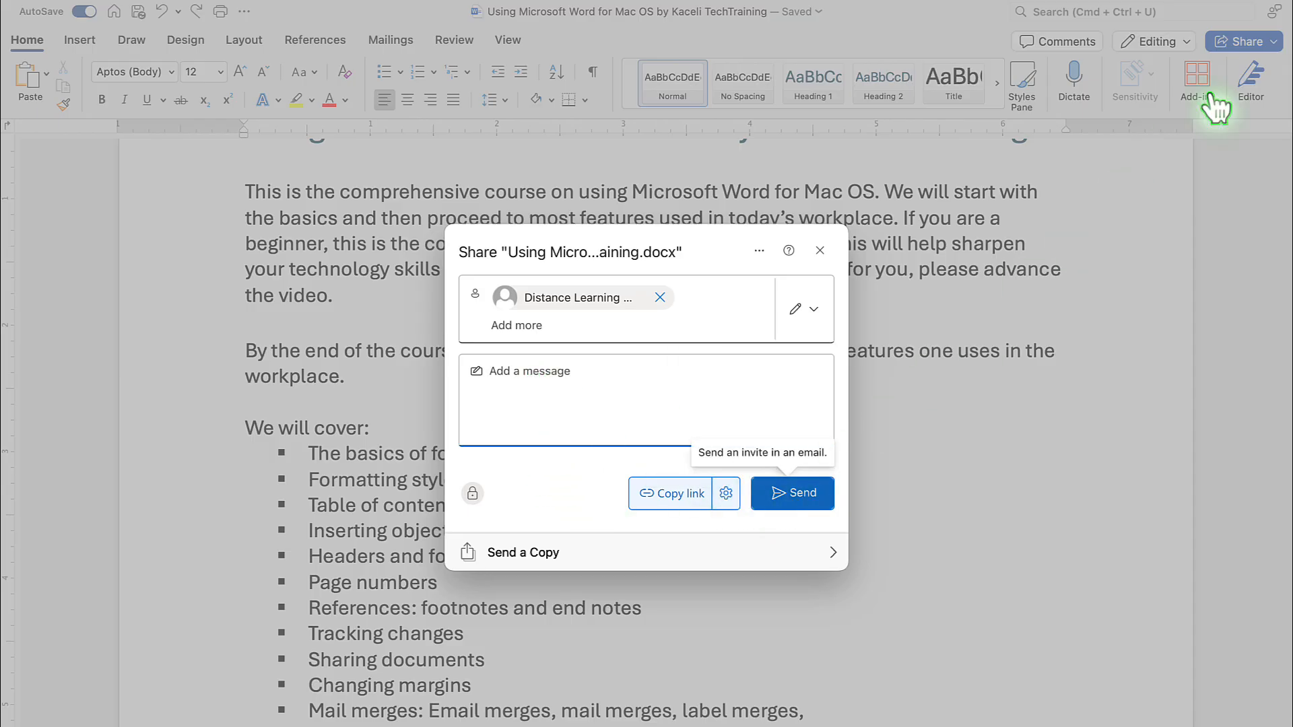
# - Open the access management settings of the shared document
pyautogui.click(1257, 47)
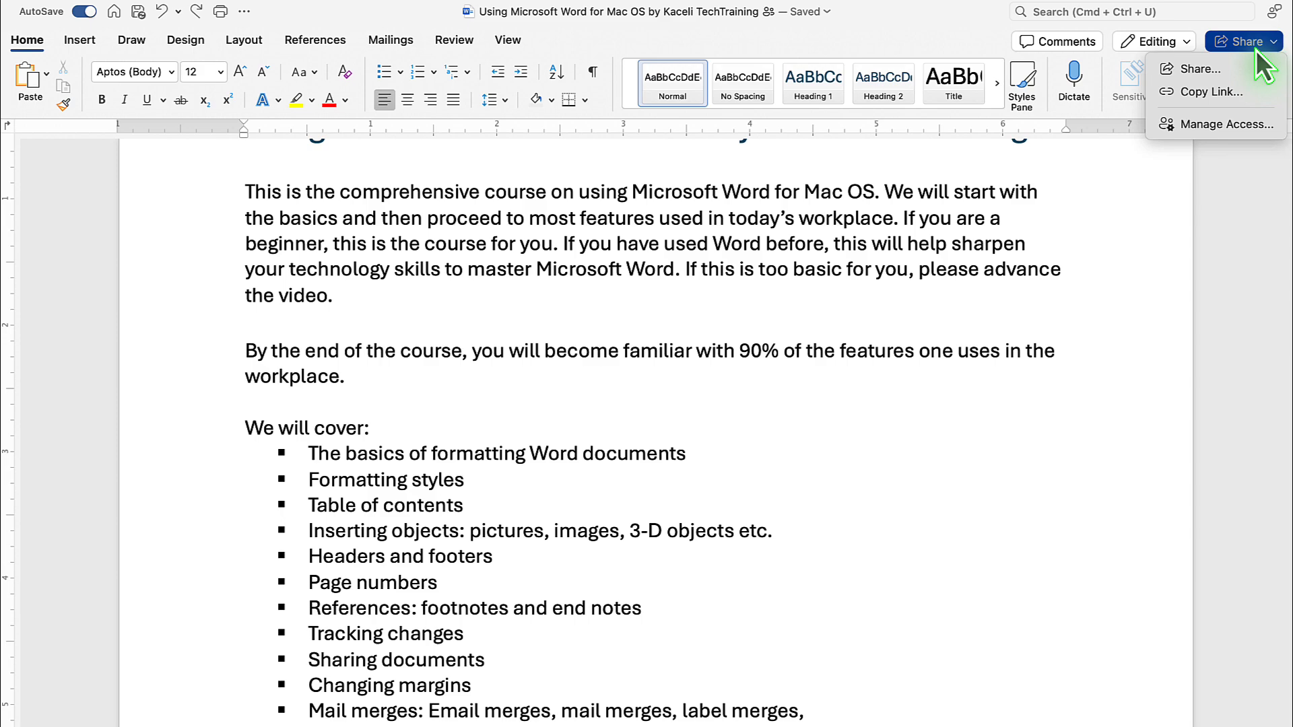
pyautogui.click(1248, 45)
pyautogui.click(1244, 45)
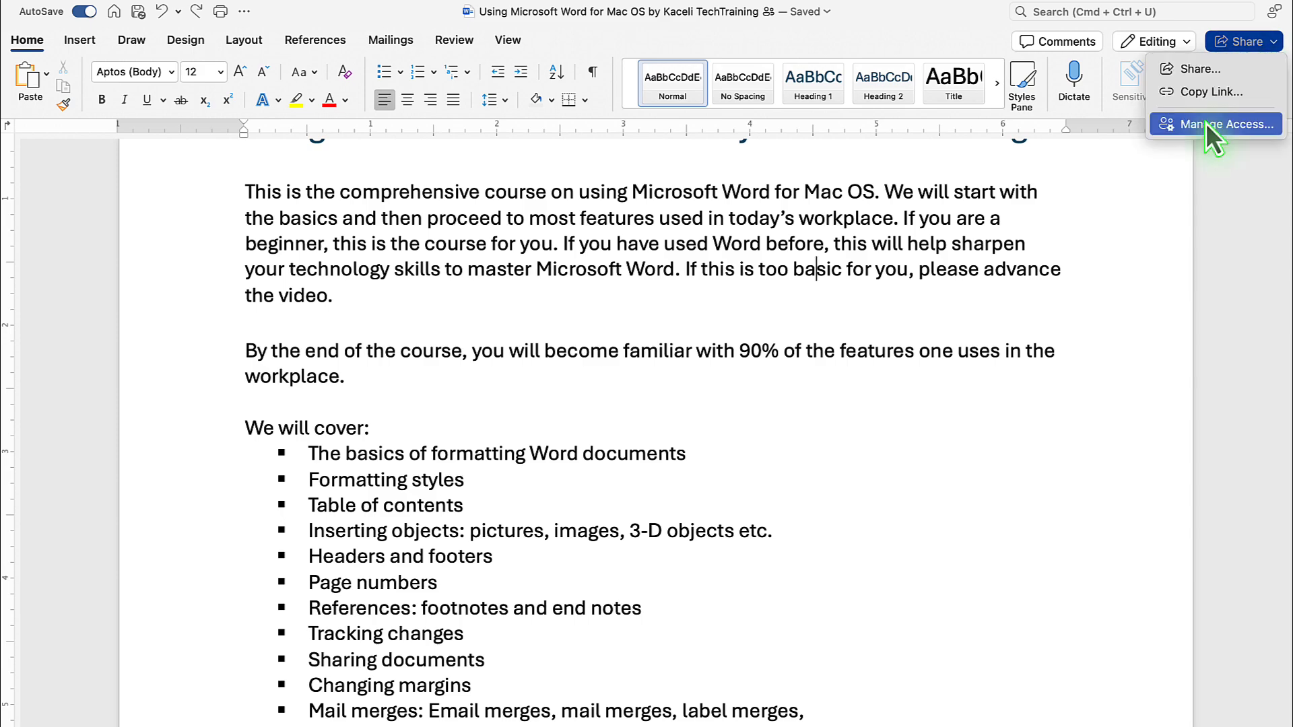
pyautogui.click(1205, 123)
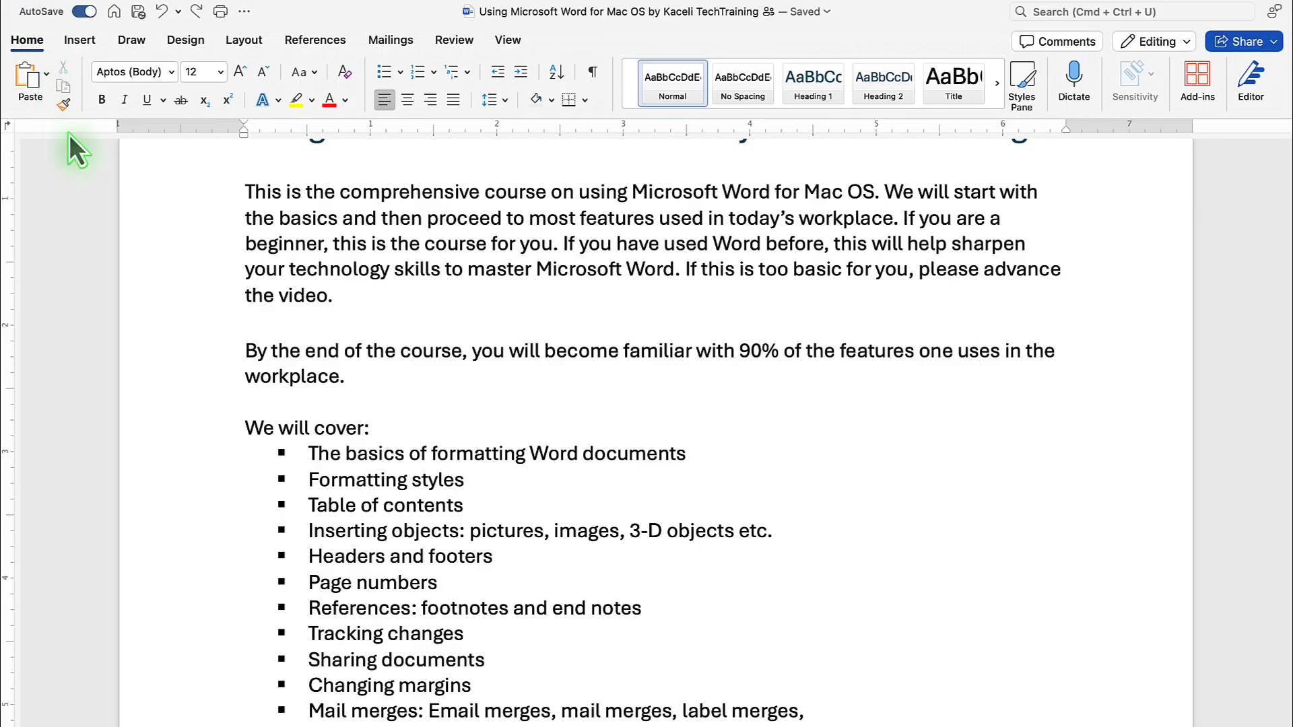
pyautogui.press('super+n')
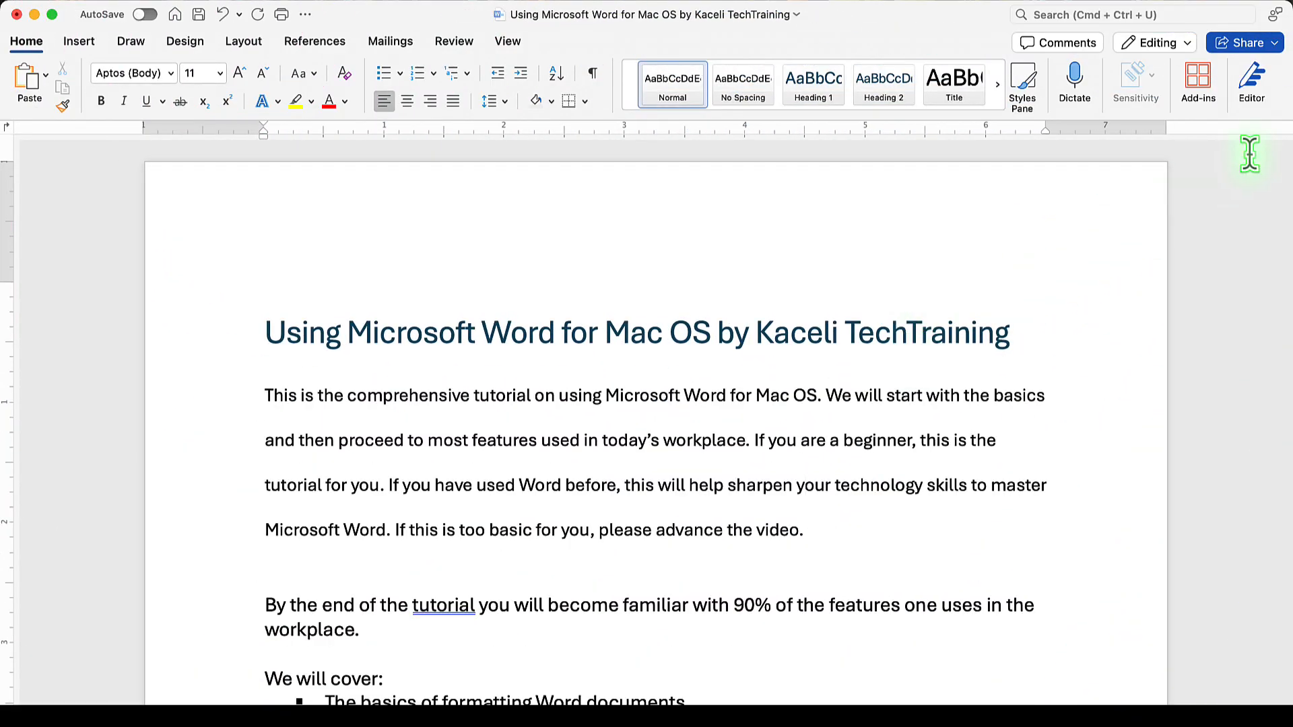
# - Create an e-mail with a copy of the document attached in Word Document format
pyautogui.click(1103, 164)
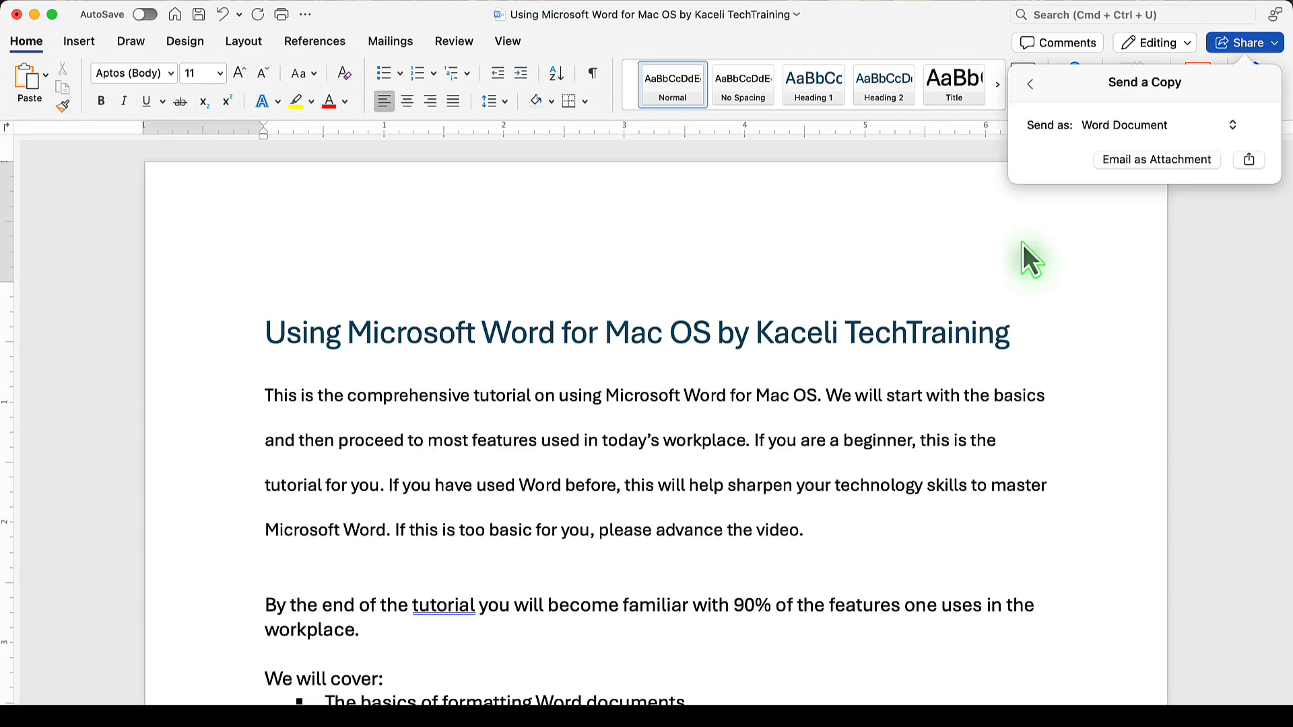
pyautogui.click(866, 207)
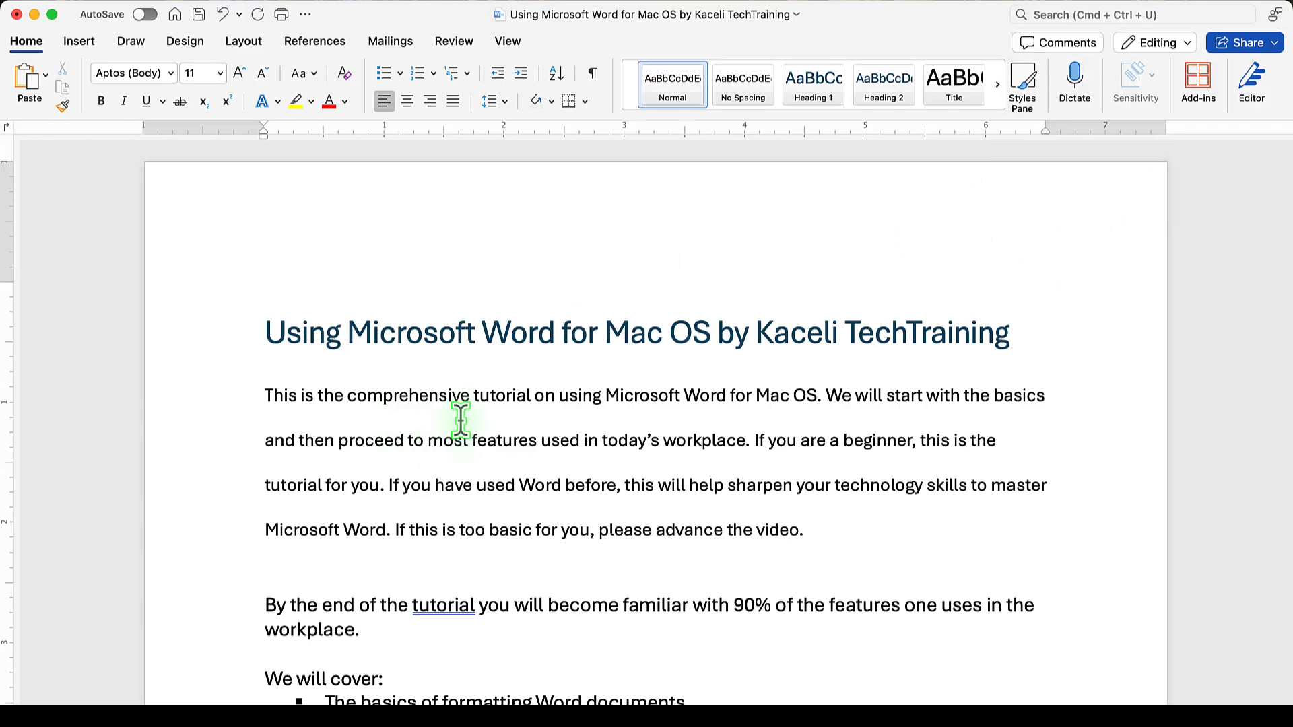
pyautogui.click(1261, 51)
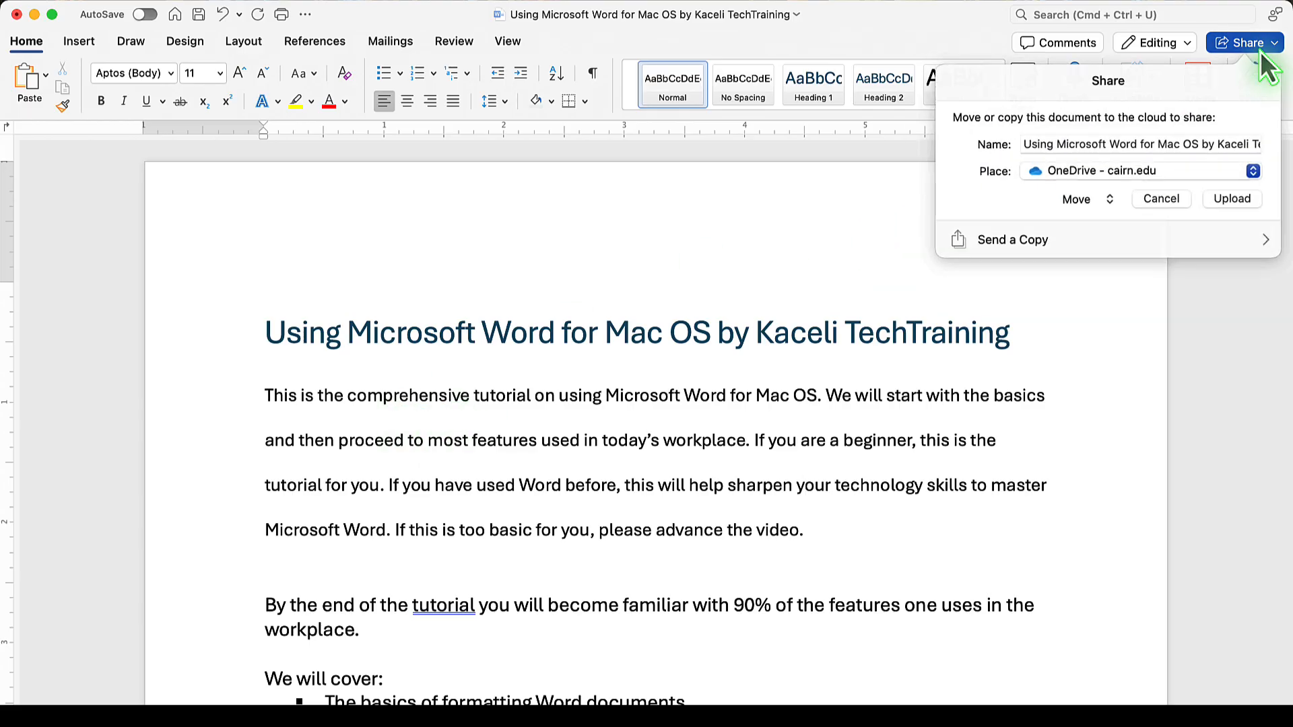
pyautogui.click(1024, 242)
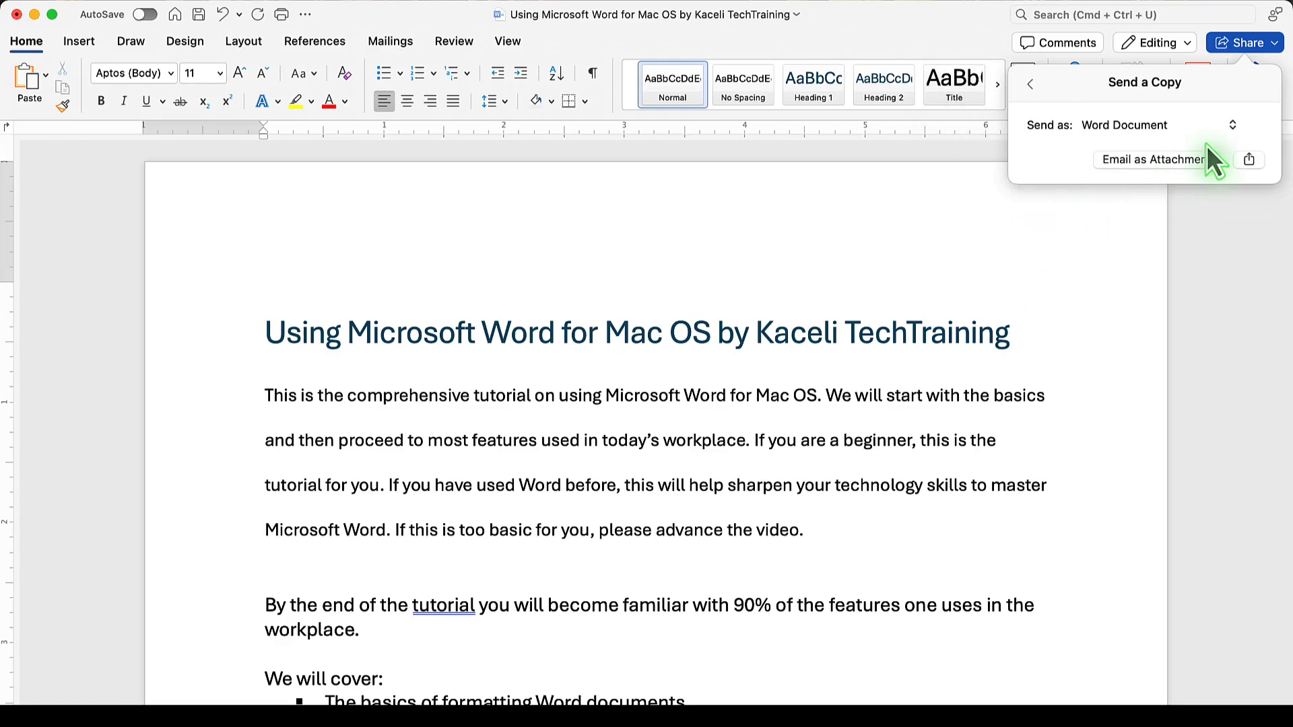
pyautogui.click(1169, 125)
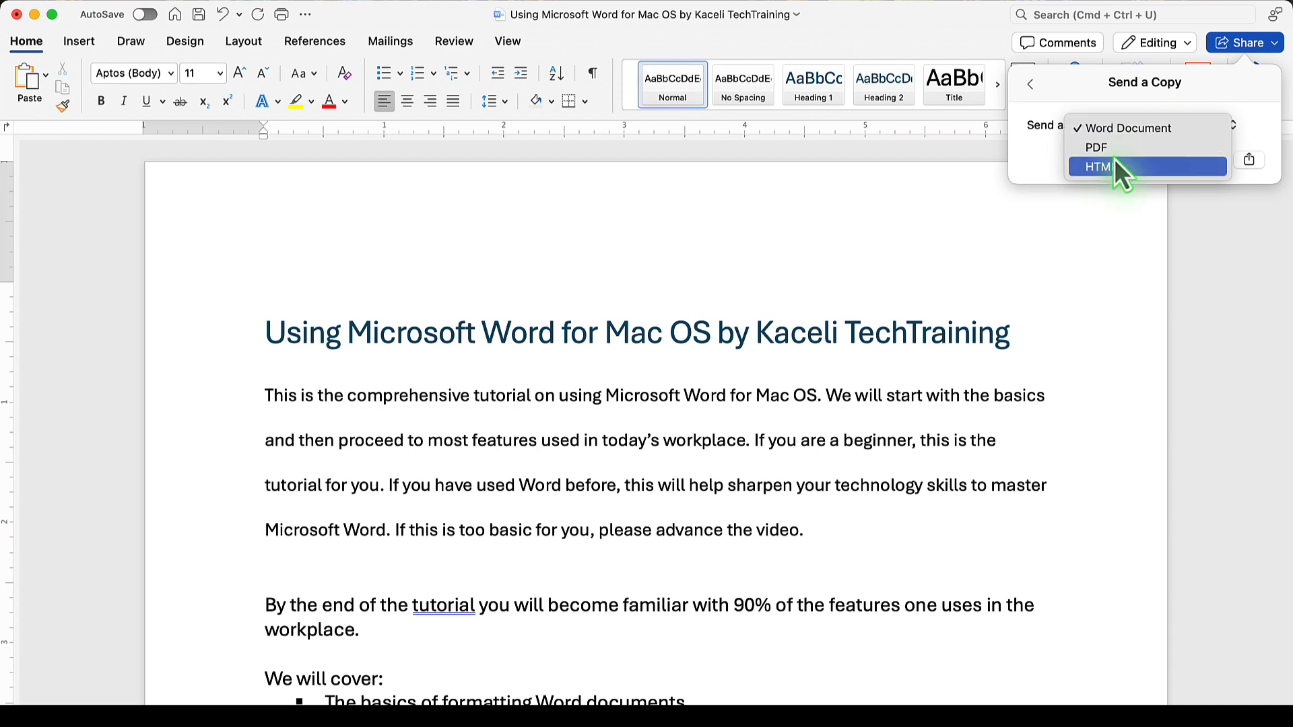
pyautogui.click(1043, 159)
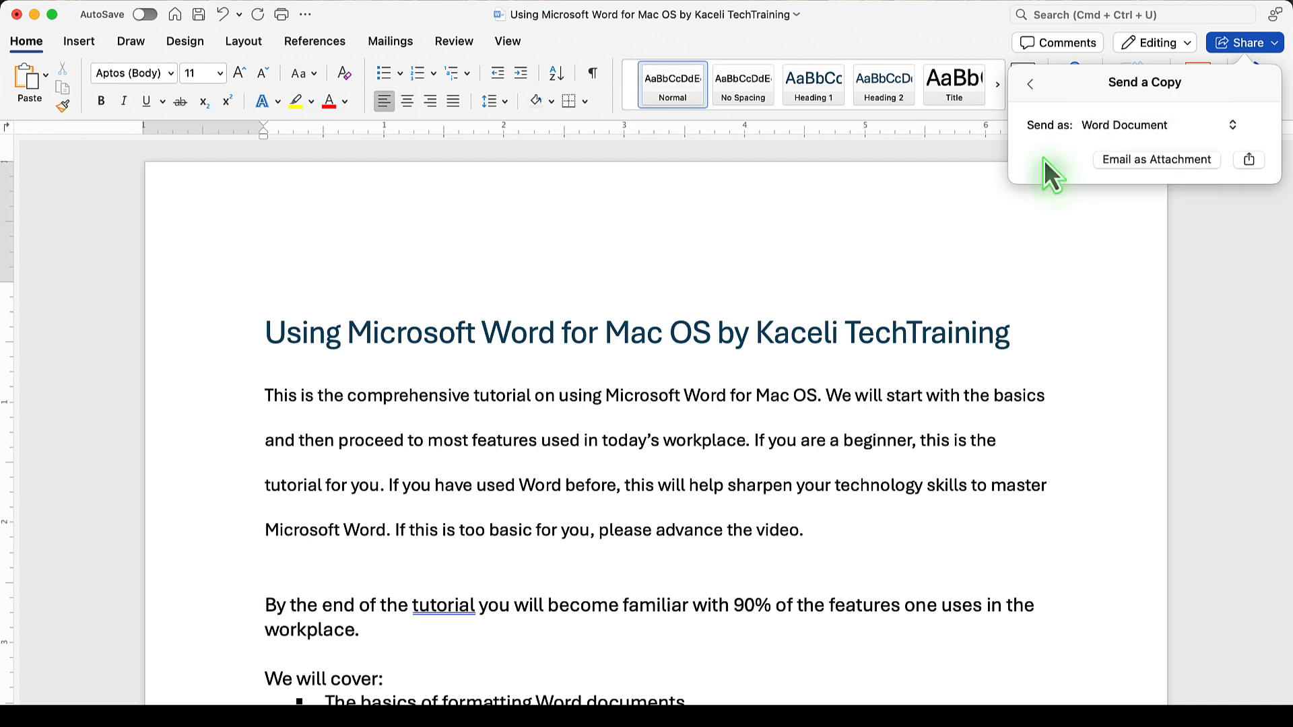
pyautogui.click(1149, 164)
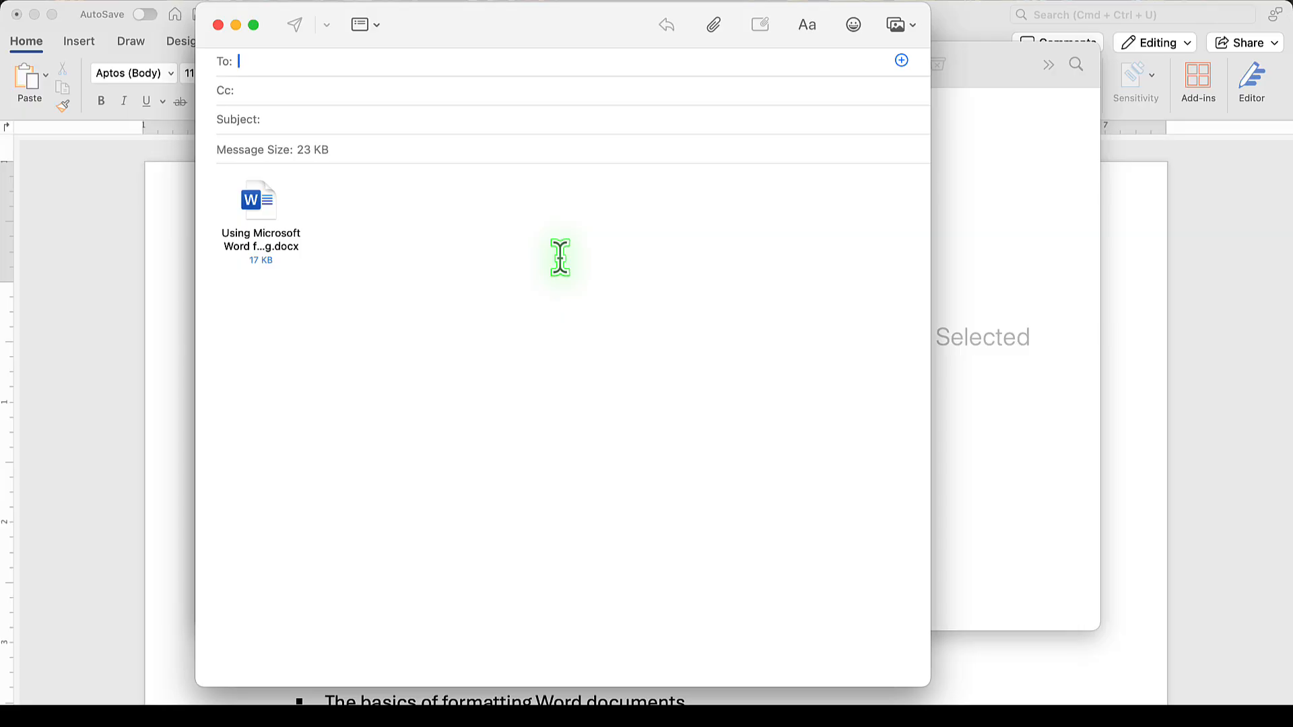
# - Fill in the recipient's e-mail address, set the subject to "File attached" and send the message
pyautogui.click(311, 119)
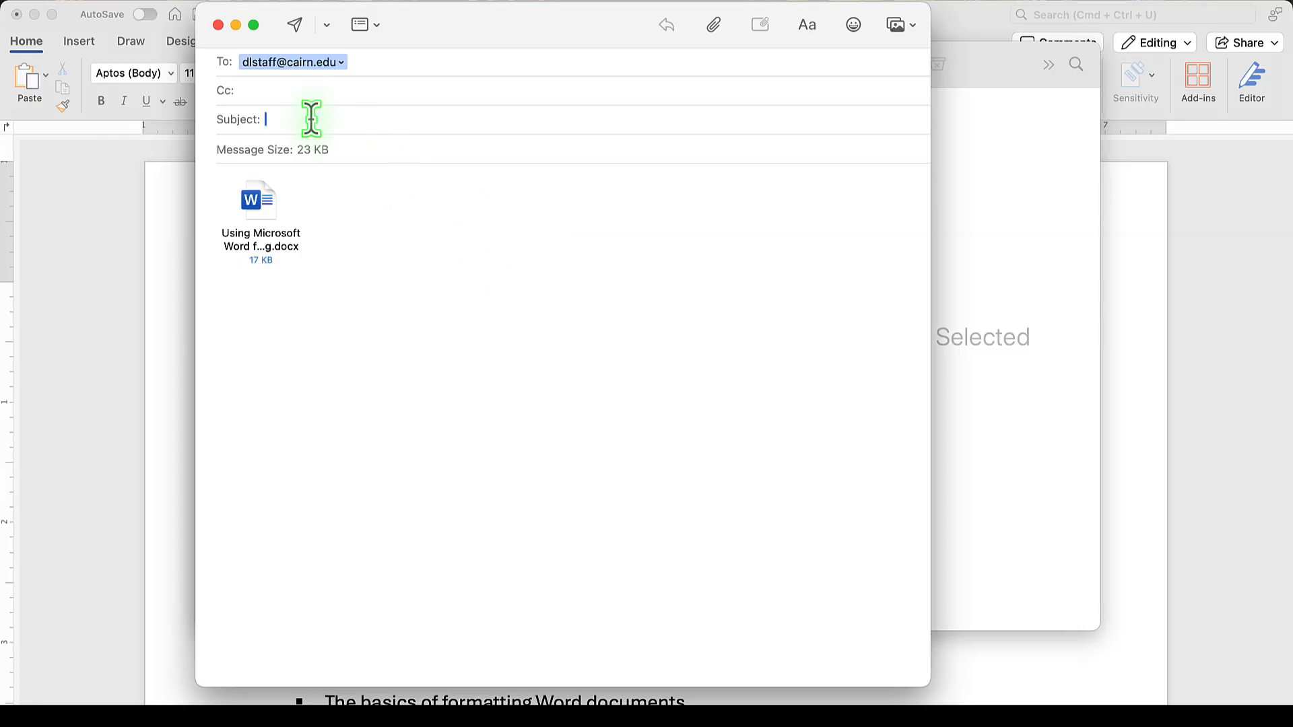
pyautogui.write('File attached')
pyautogui.press('Tab')
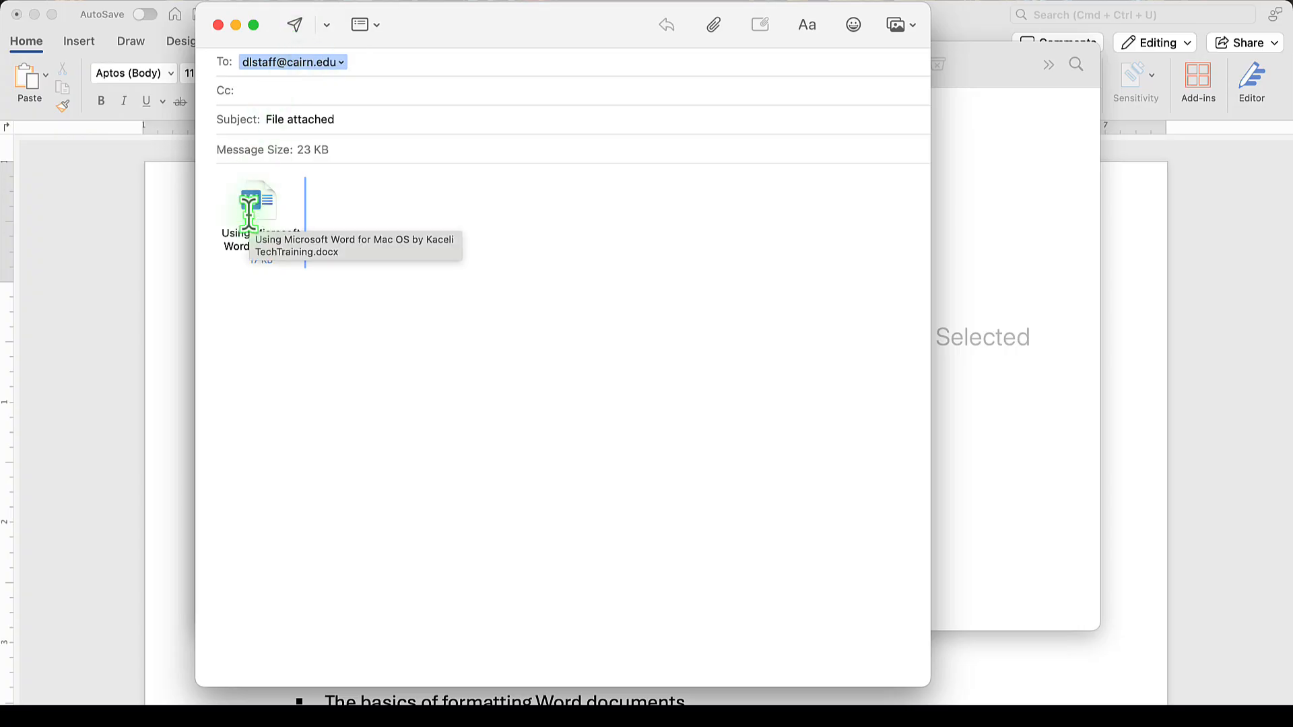
pyautogui.click(297, 26)
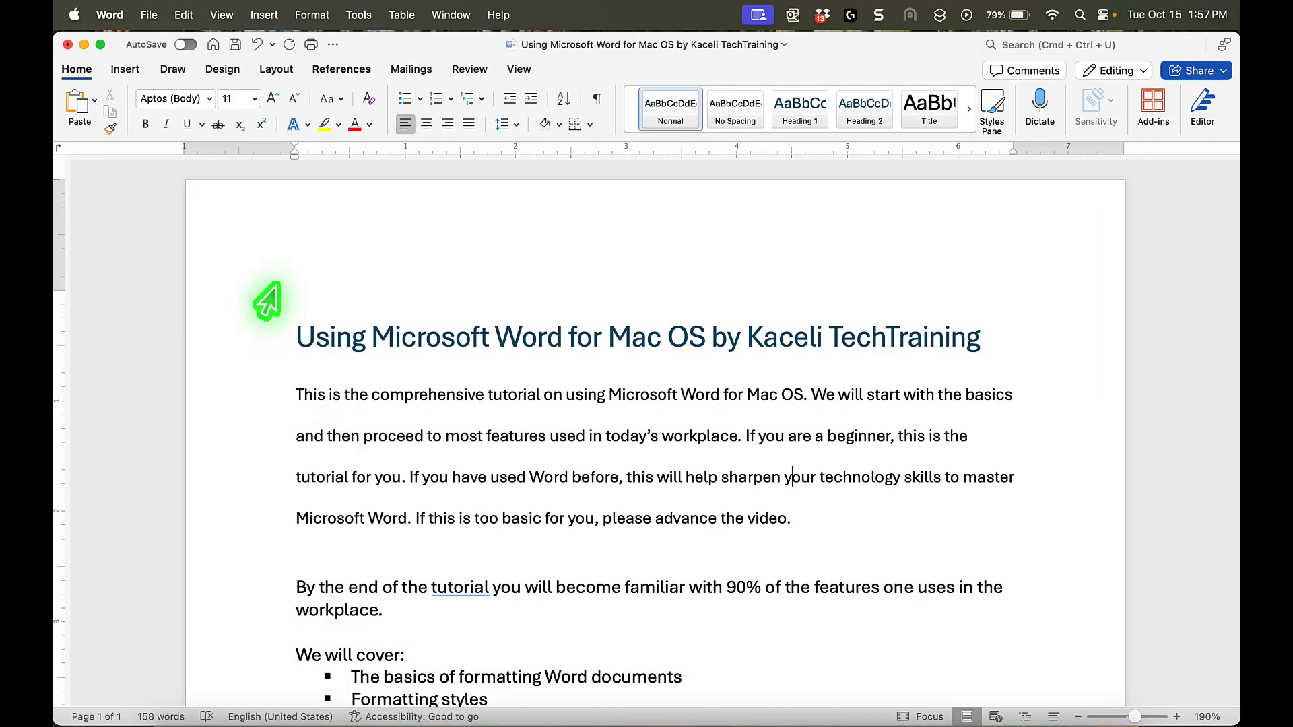
# - Examine the document's file sharing options, opening the OneDrive upload dialog and cancelling it before reviewing the Send Document option
pyautogui.click(149, 15)
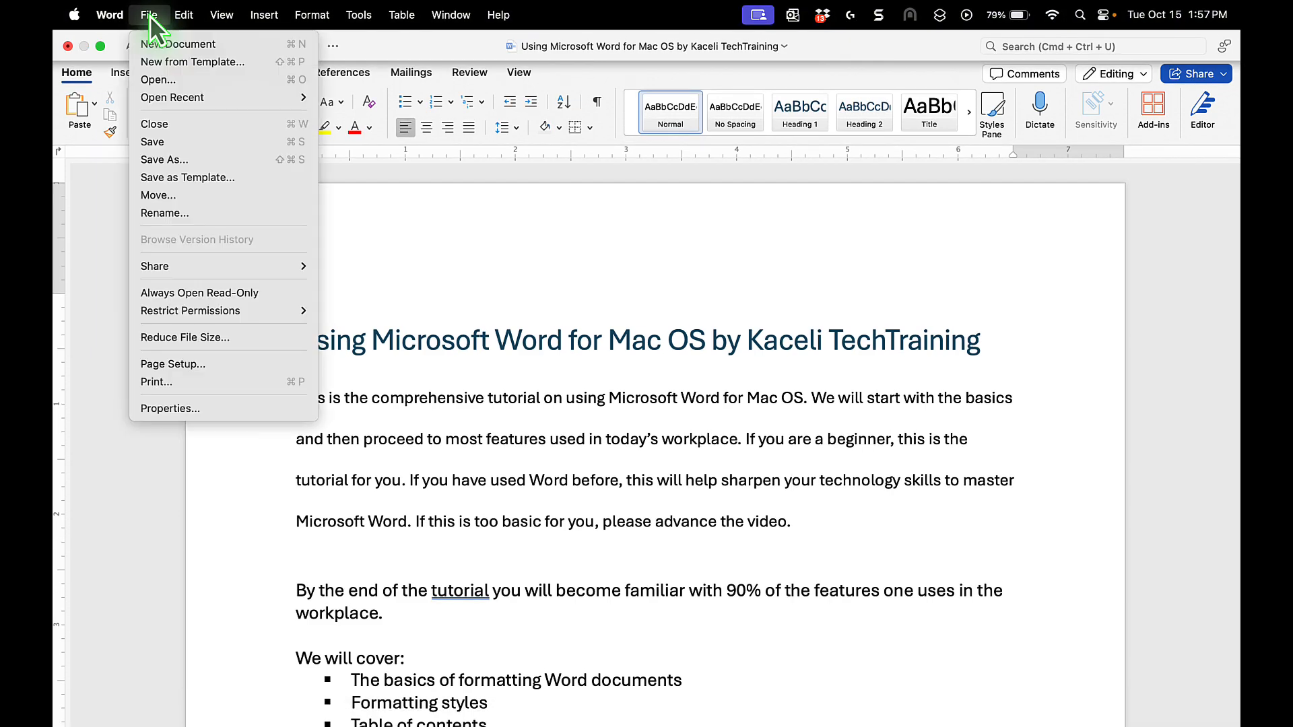
pyautogui.moveTo(192, 264)
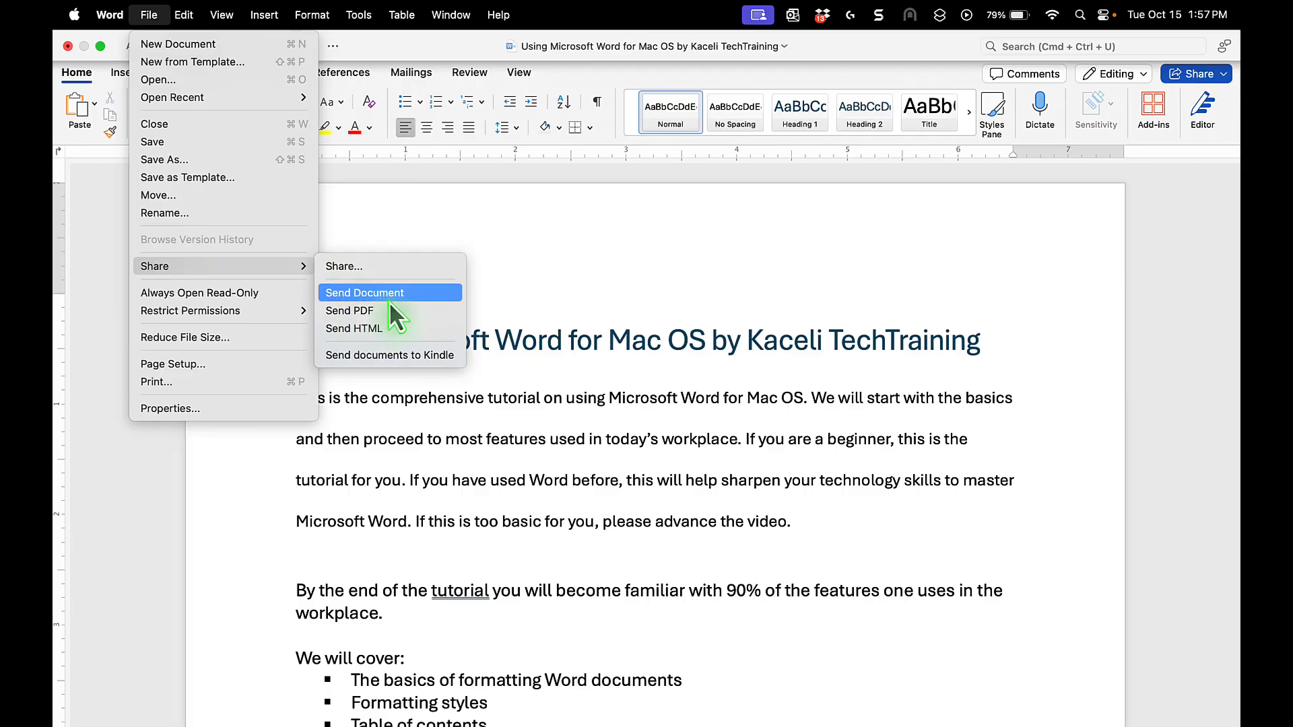
pyautogui.click(343, 268)
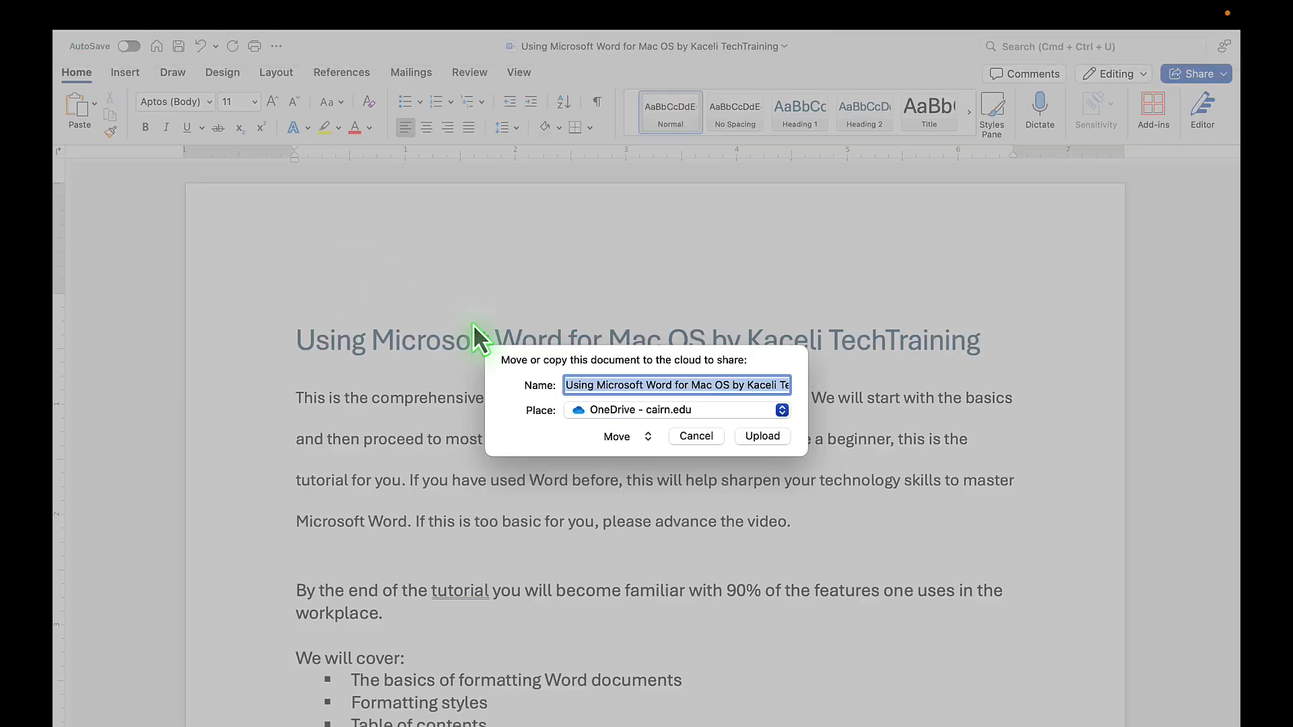
pyautogui.press('Escape')
pyautogui.click(149, 14)
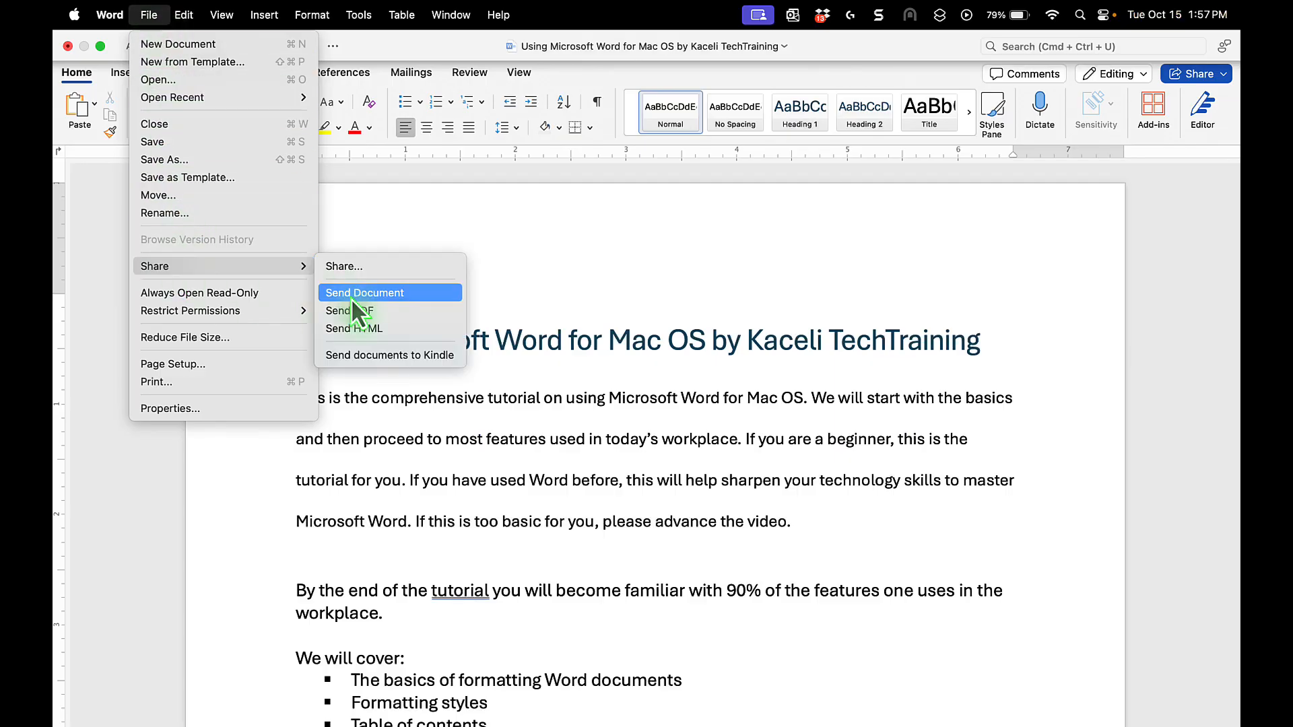
pyautogui.click(351, 300)
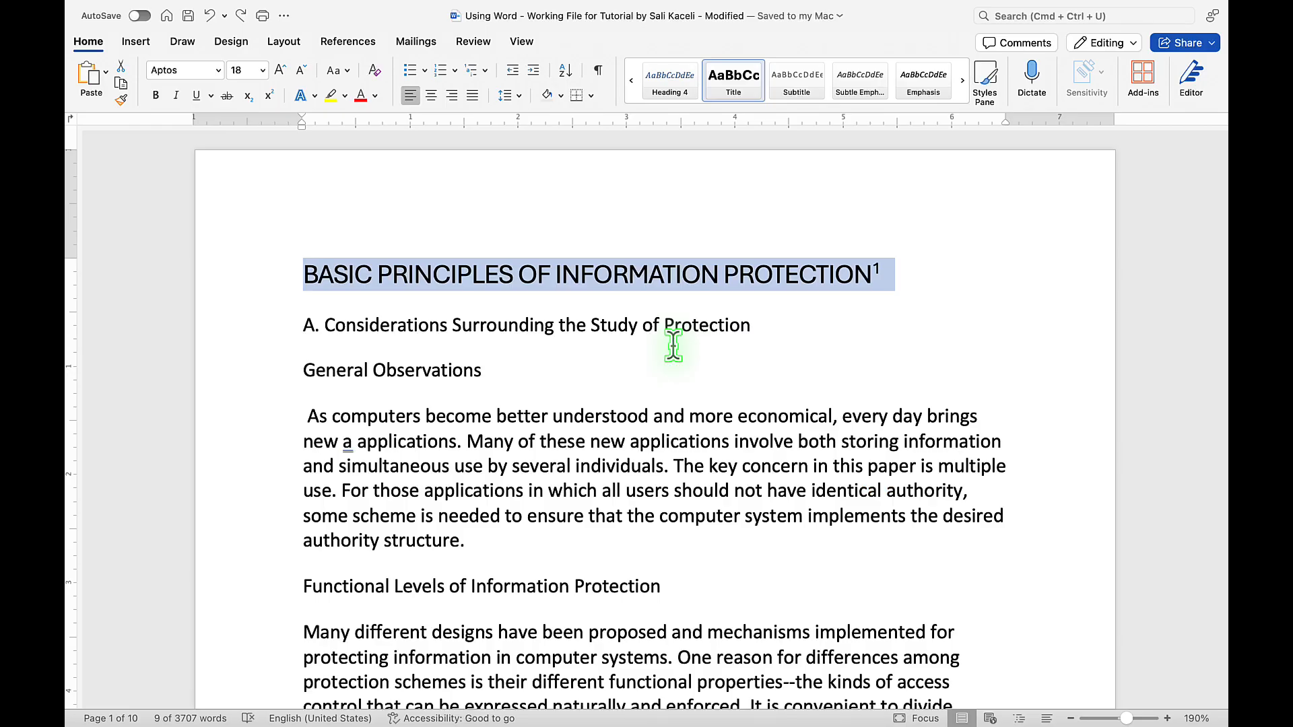
# - Put the cursor in the "General Observations" line and look through the pages of the information protection paper
pyautogui.click(568, 364)
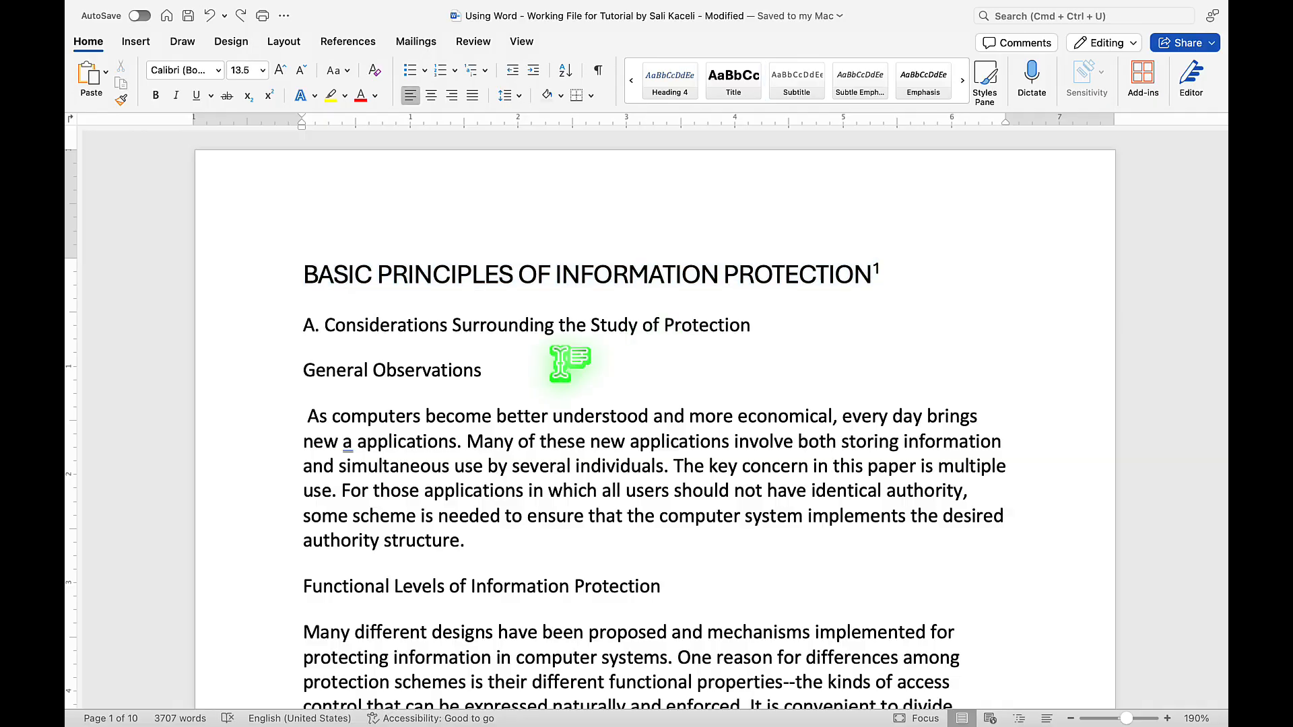
pyautogui.scroll(-2, 579, 279)
pyautogui.scroll(-20, 579, 279)
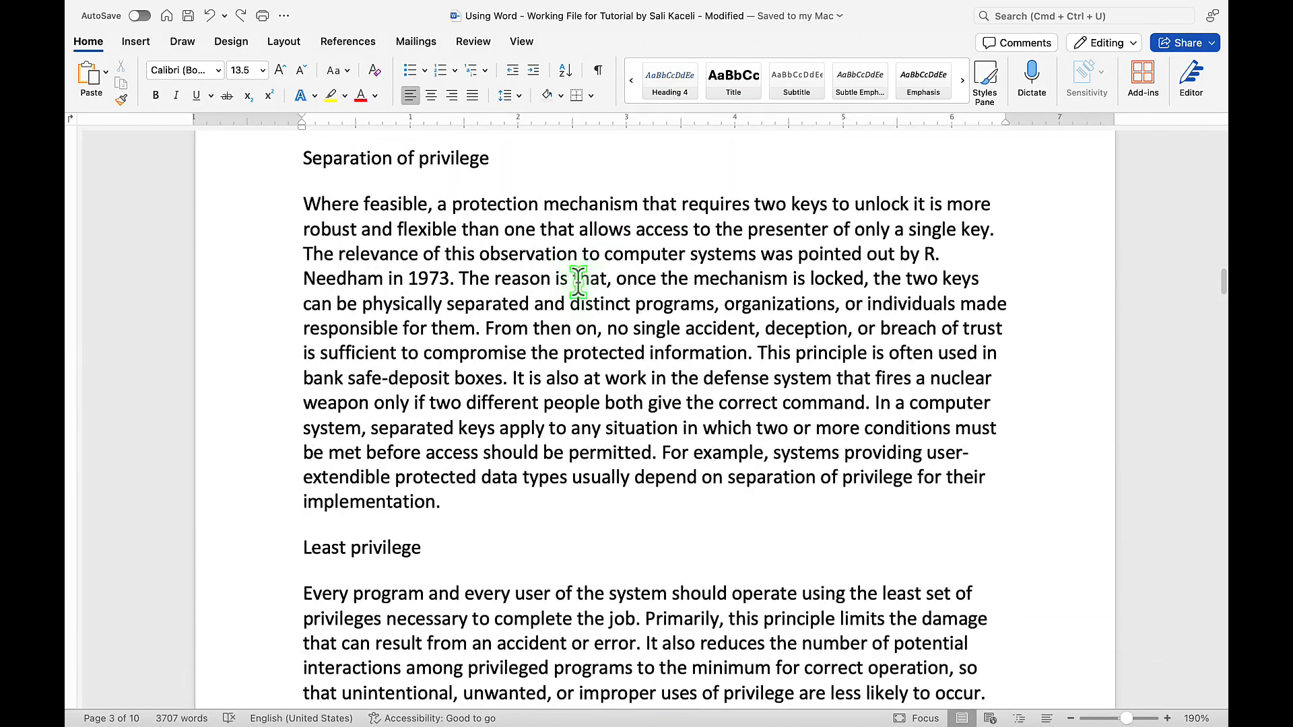
pyautogui.scroll(20, 578, 279)
pyautogui.scroll(2, 577, 281)
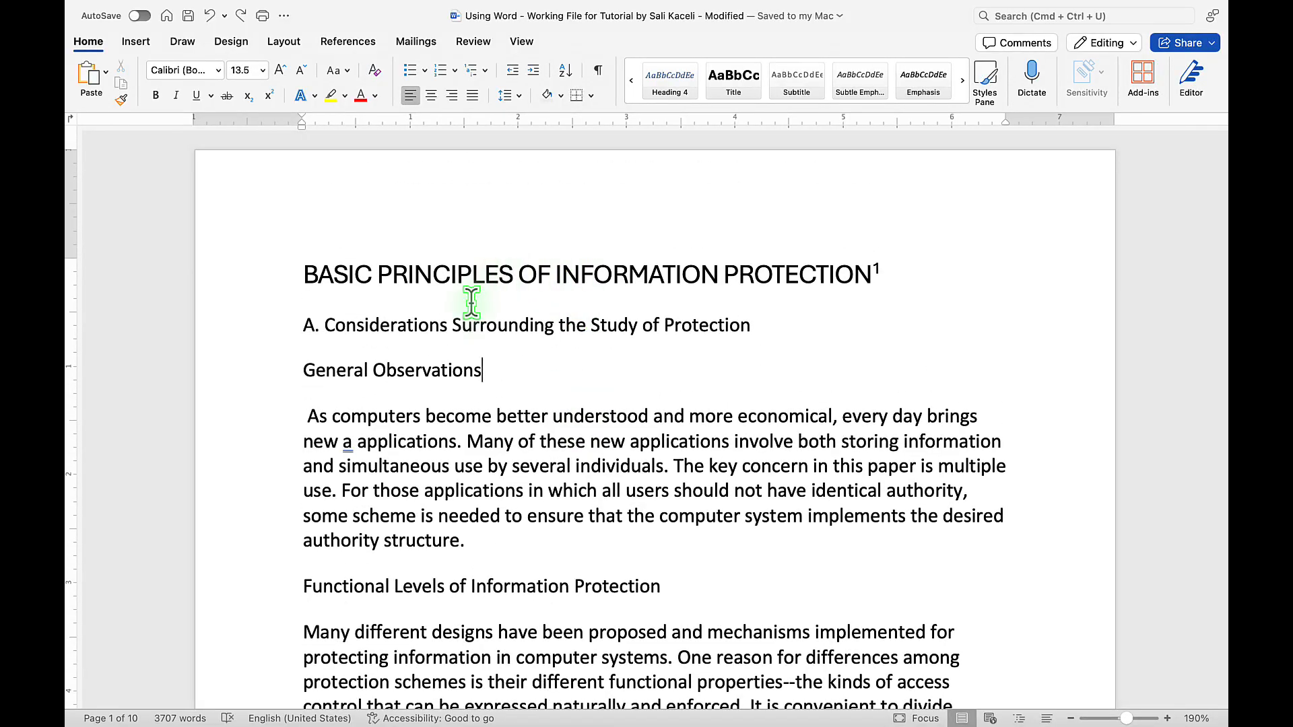
# - Browse the available paragraph and heading styles, and display the full Styles pane beside the document
pyautogui.click(631, 82)
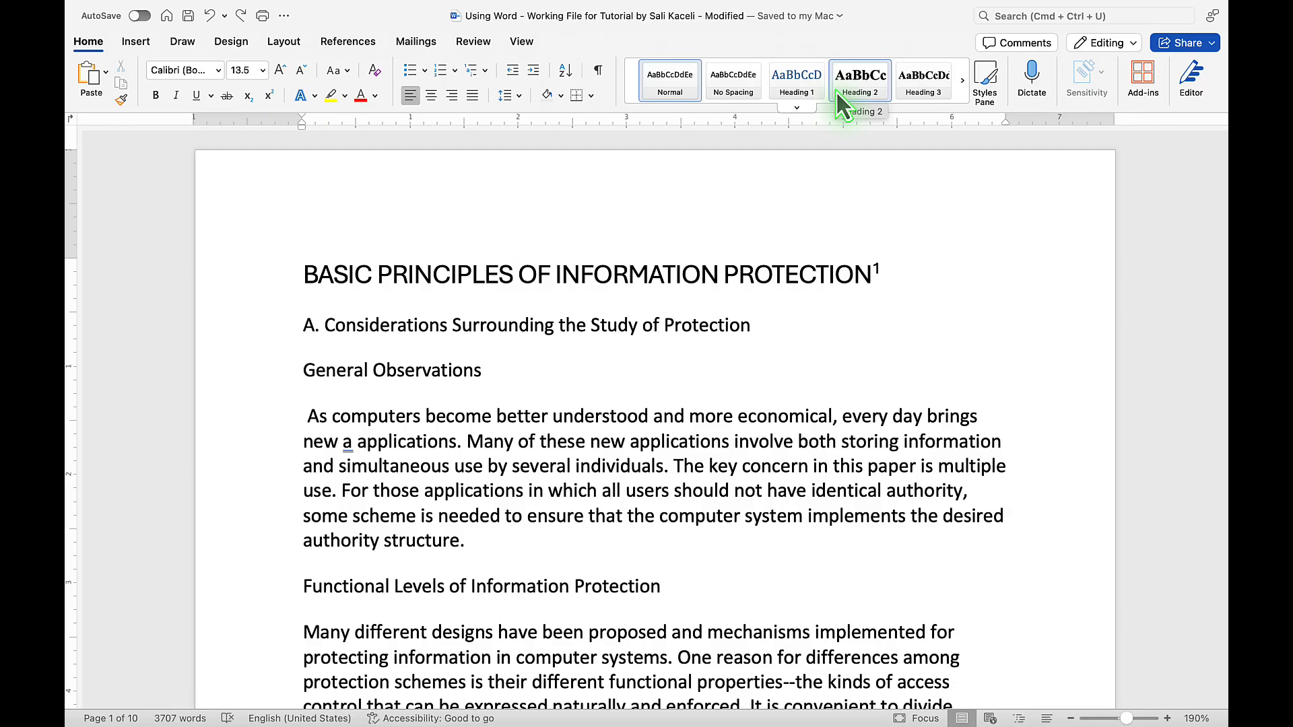
pyautogui.click(962, 81)
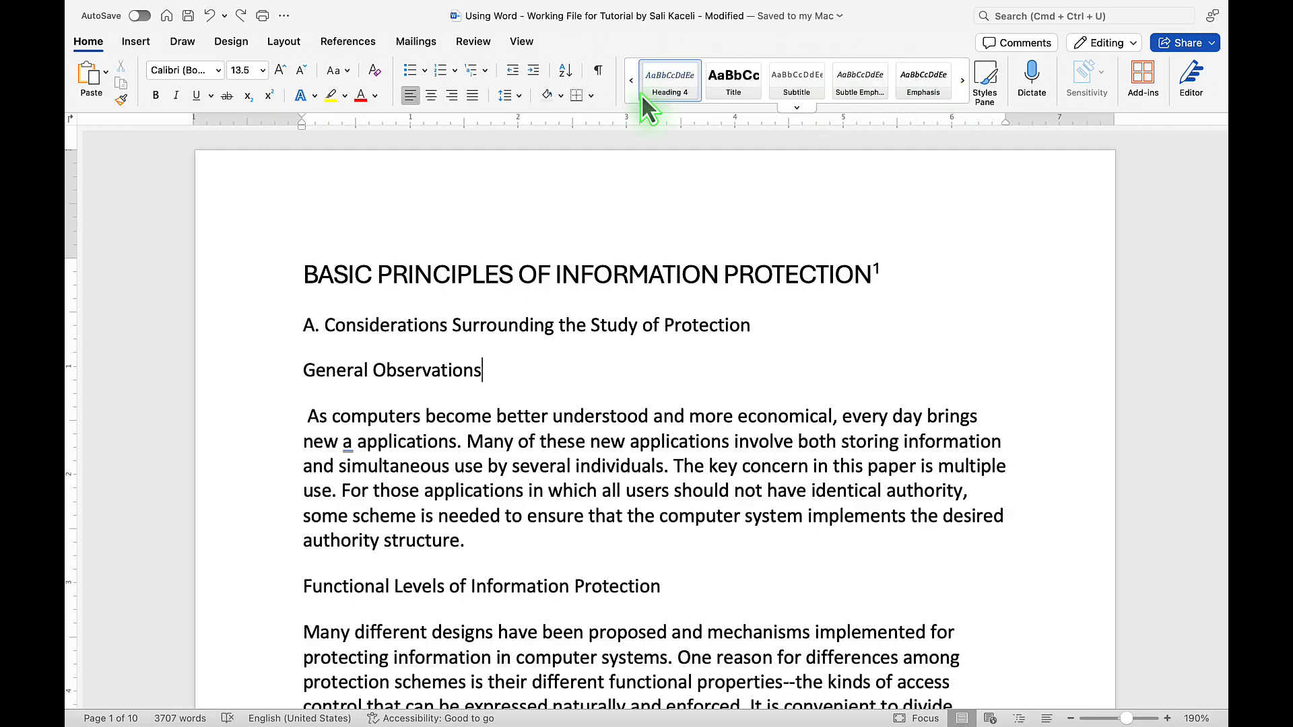
pyautogui.click(632, 84)
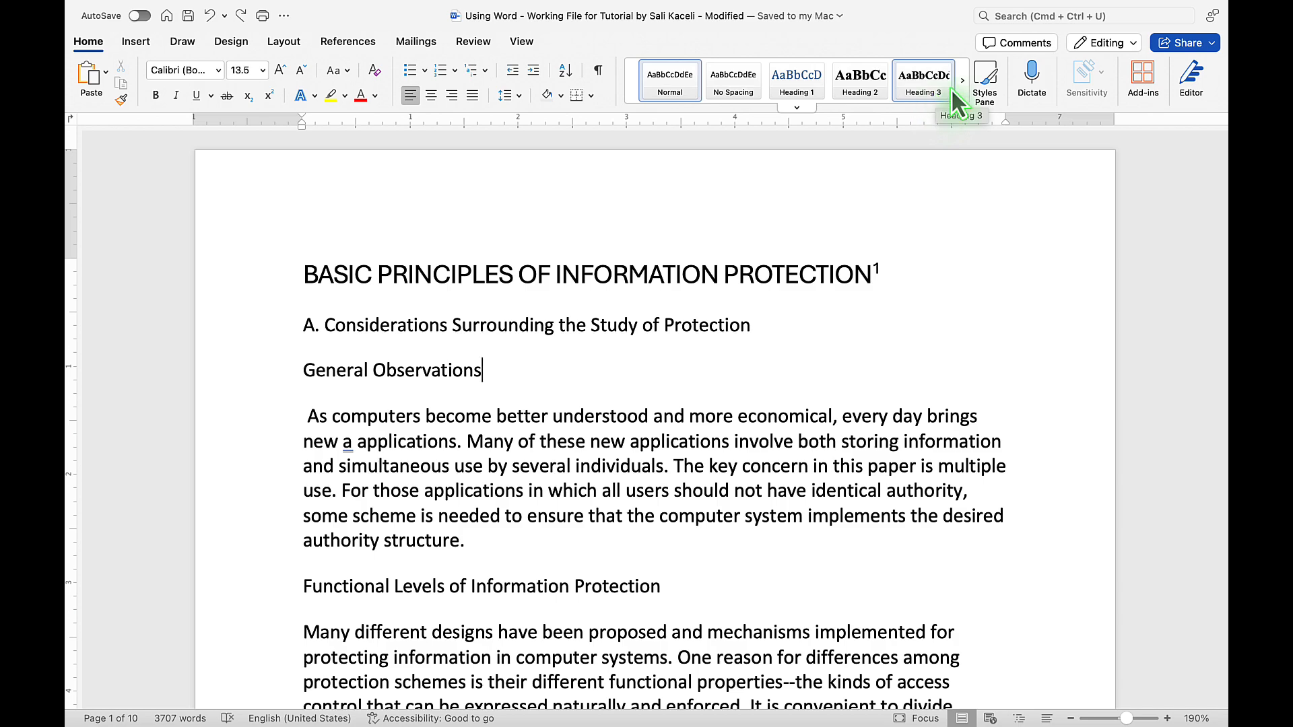
pyautogui.click(986, 77)
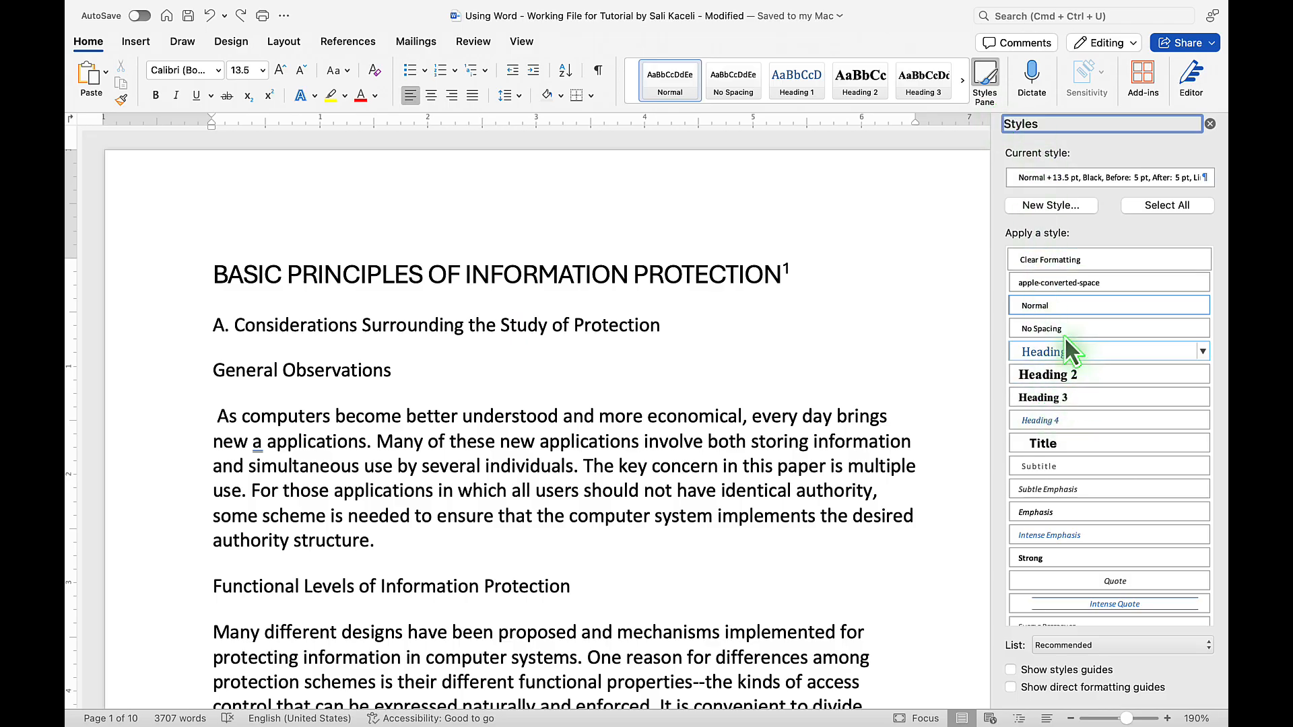
# - Try the Title style on the "General Observations" line and undo it
pyautogui.click(1068, 444)
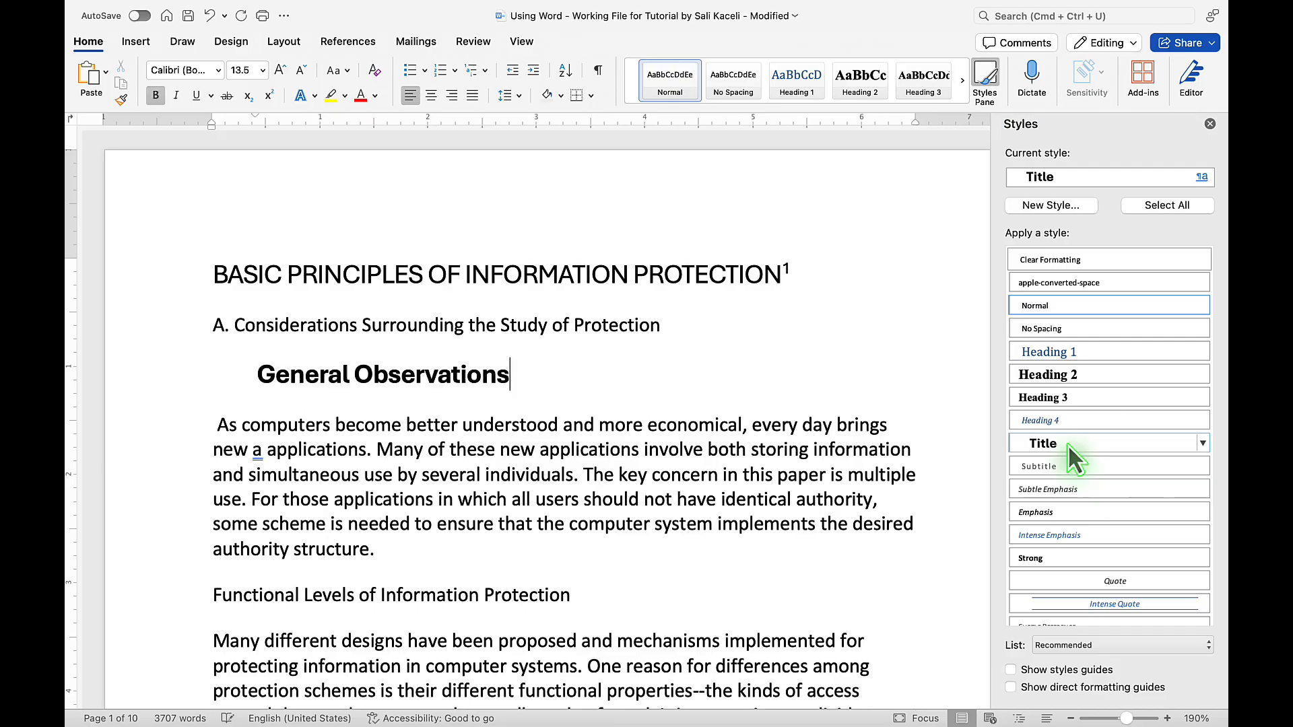
pyautogui.press('super+z')
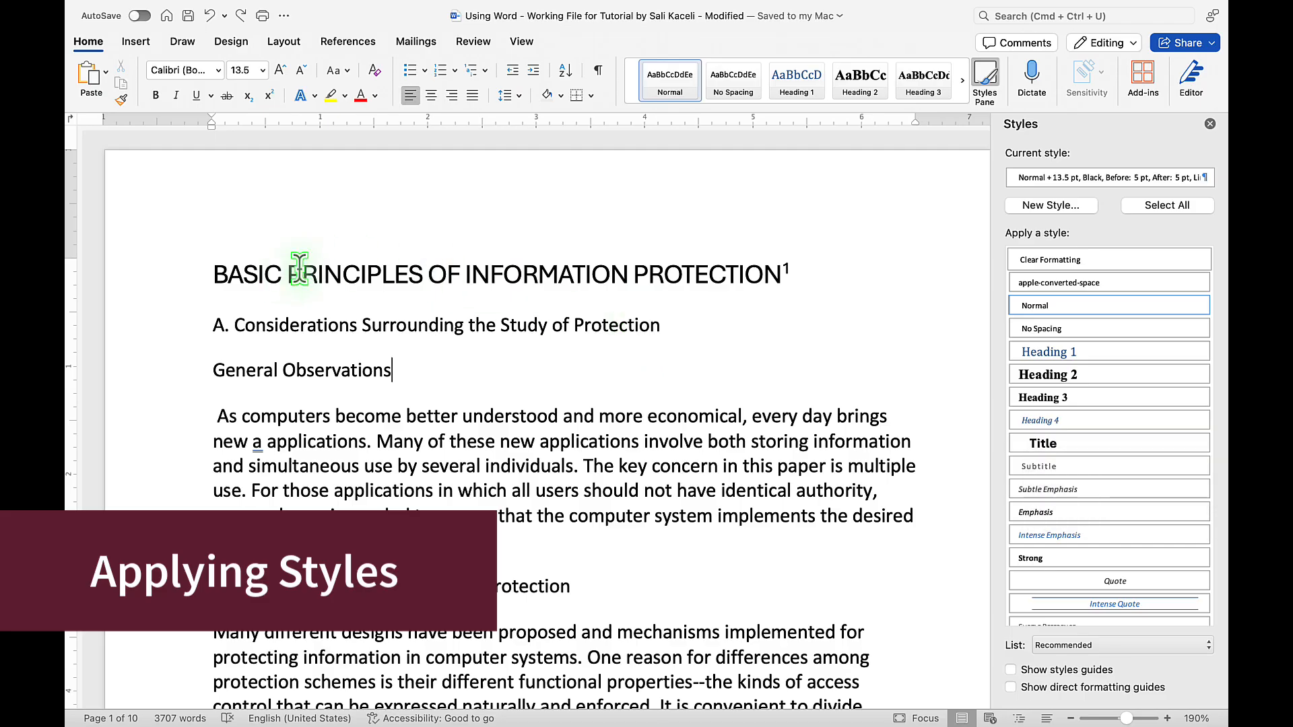
# - Apply the Title style to the "BASIC PRINCIPLES OF INFORMATION PROTECTION" line
pyautogui.click(192, 274)
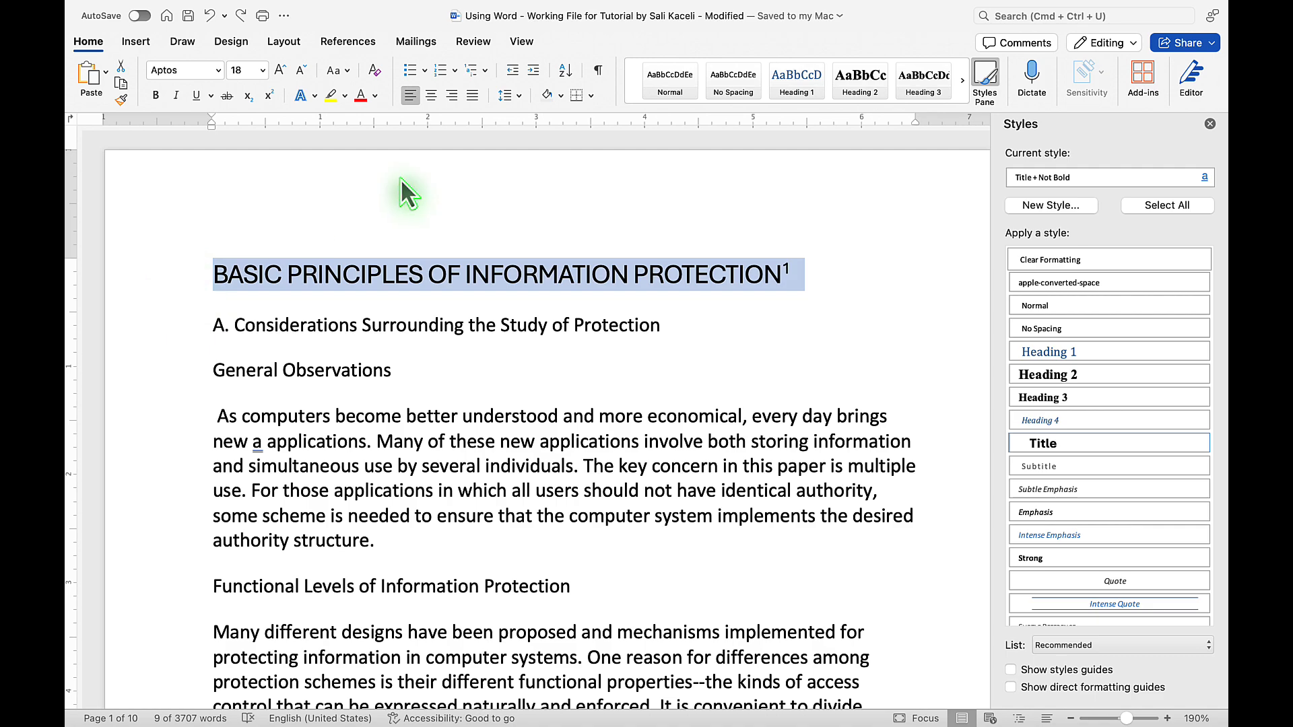
pyautogui.click(961, 81)
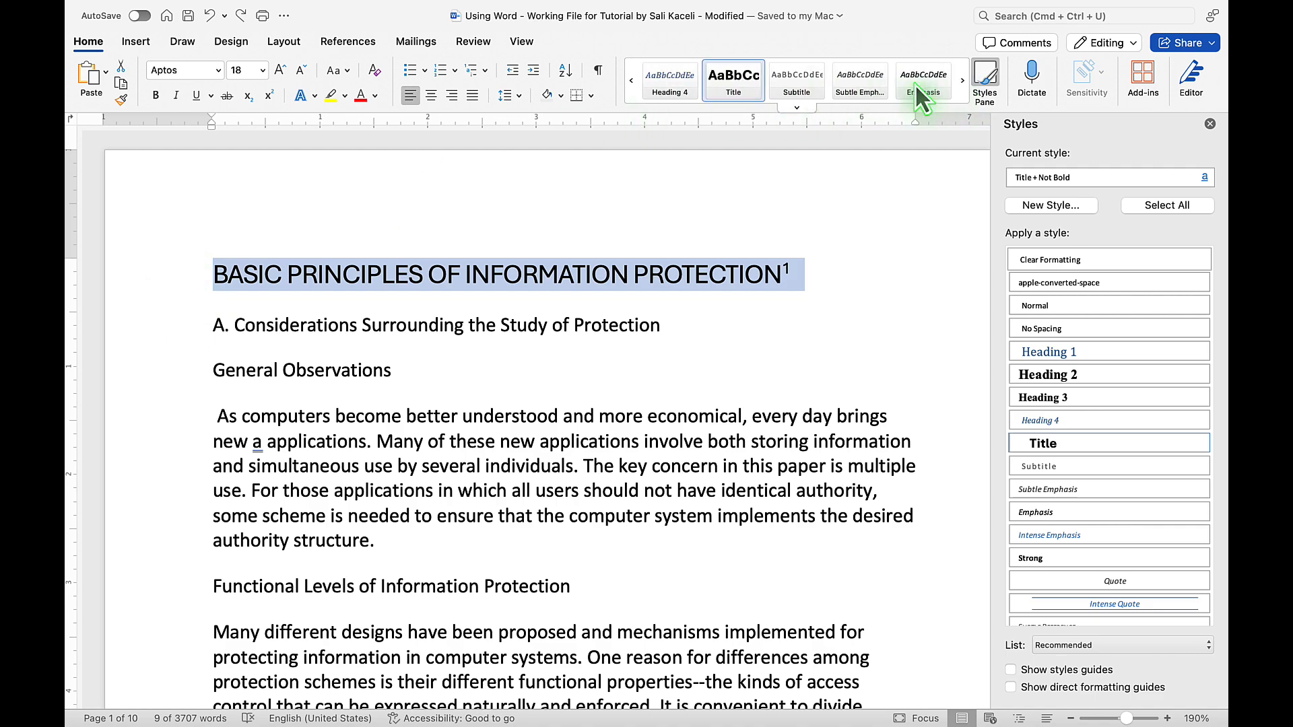
pyautogui.click(726, 84)
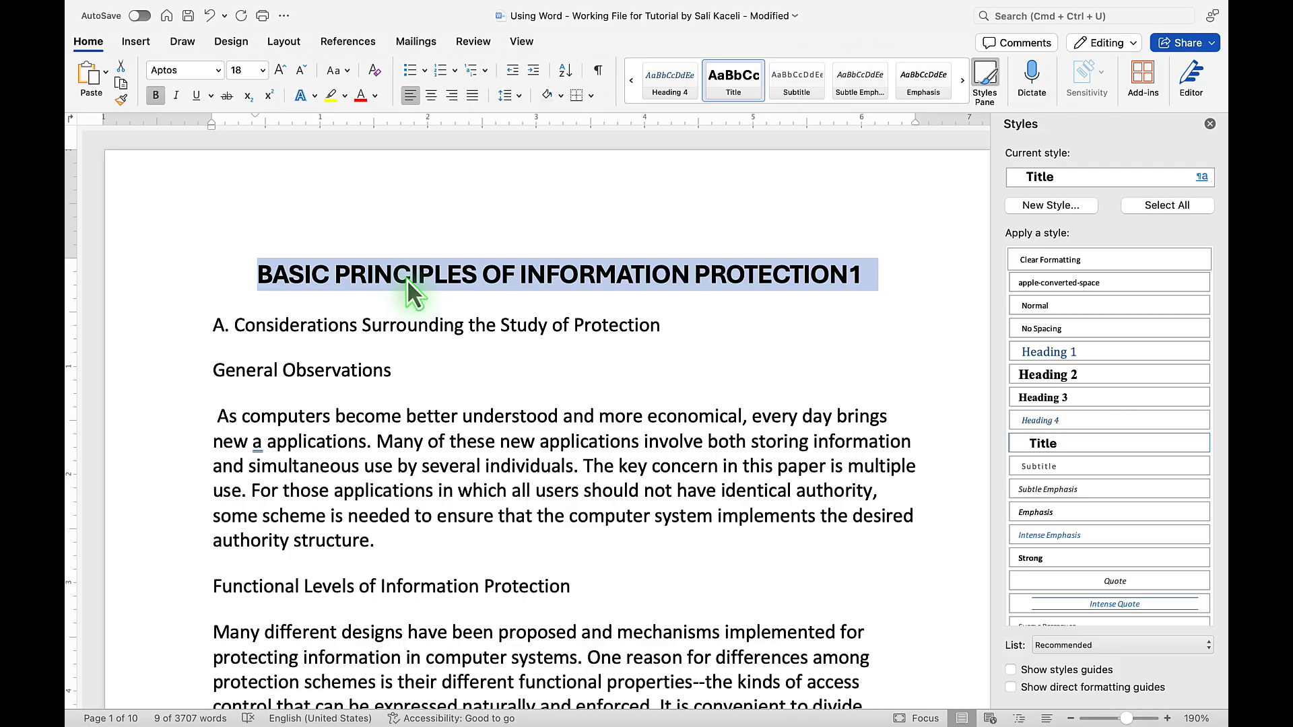
# - Apply the Heading 1 style to "A. Considerations Surrounding the Study of Protection", keeping the Styles pane open
pyautogui.click(429, 325)
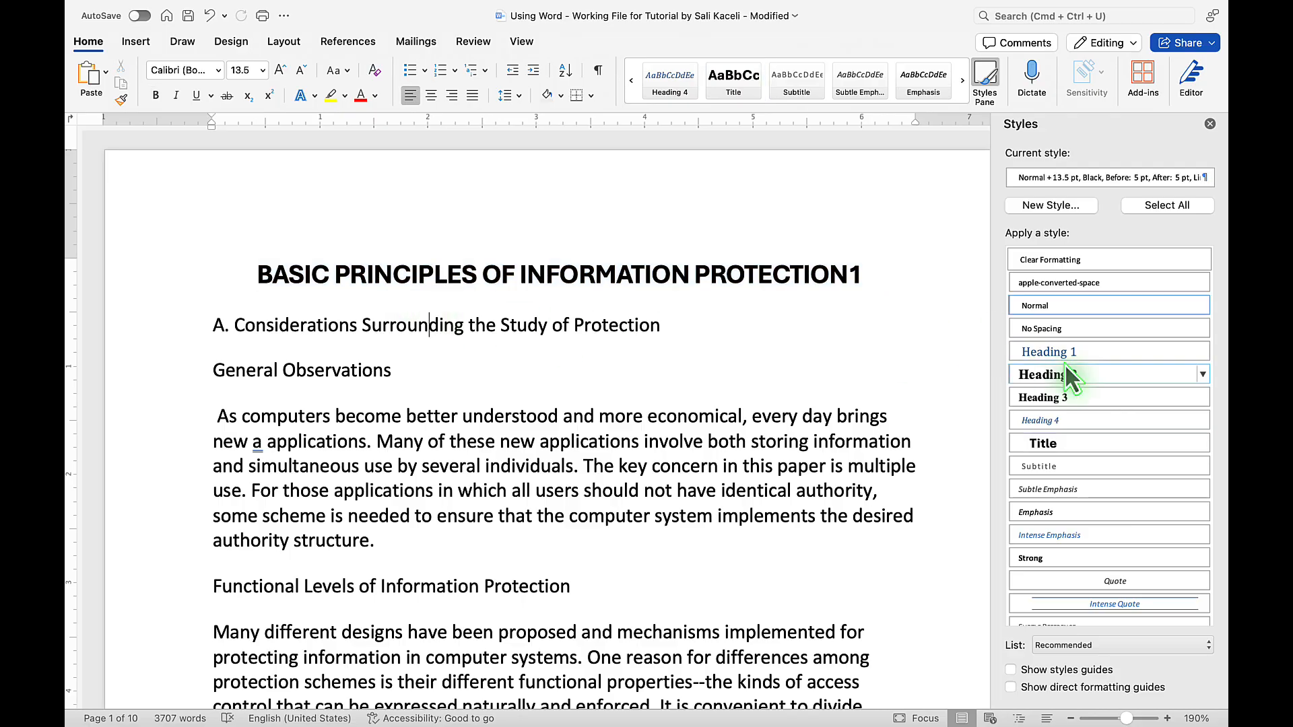
pyautogui.click(990, 78)
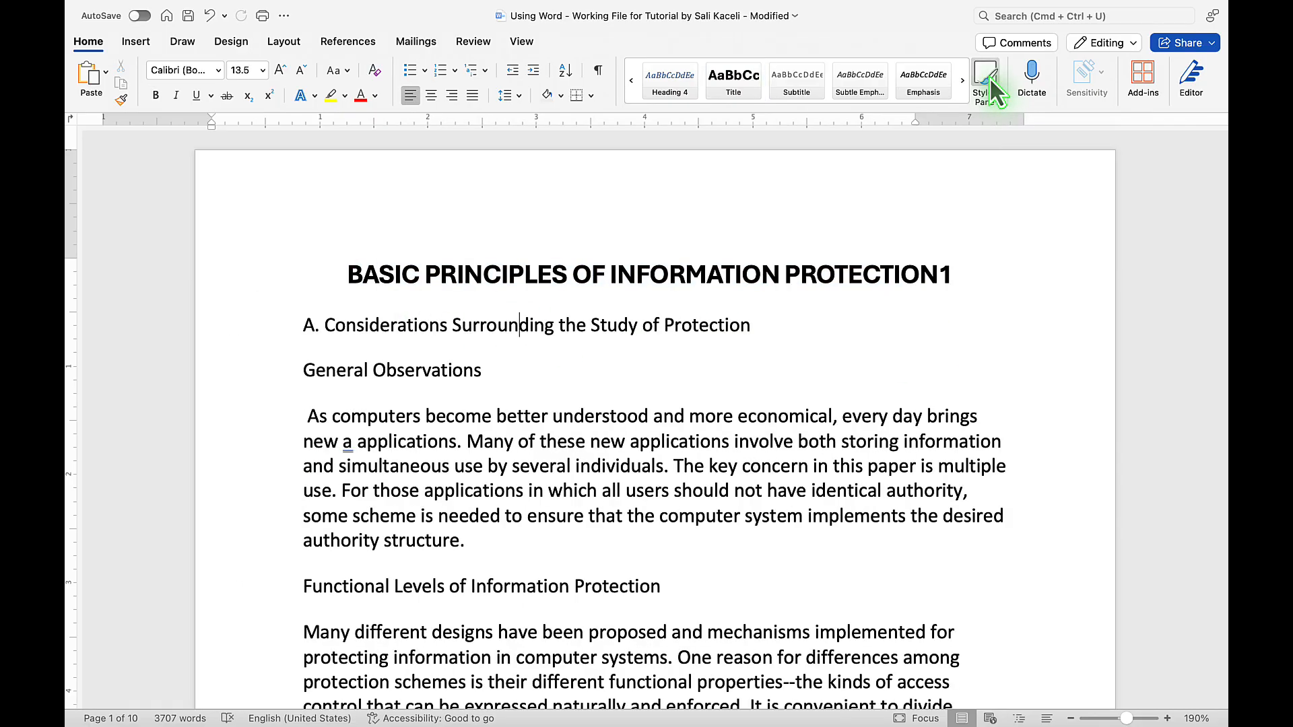
pyautogui.click(990, 78)
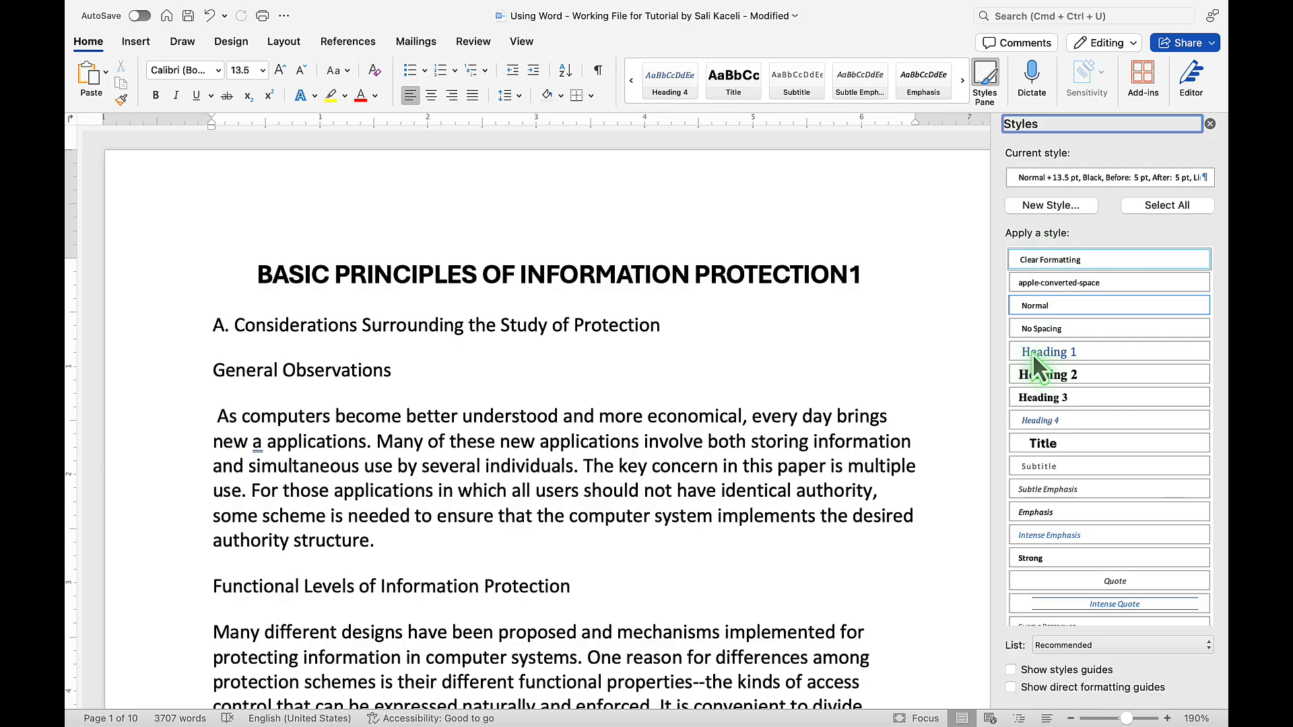
pyautogui.click(195, 327)
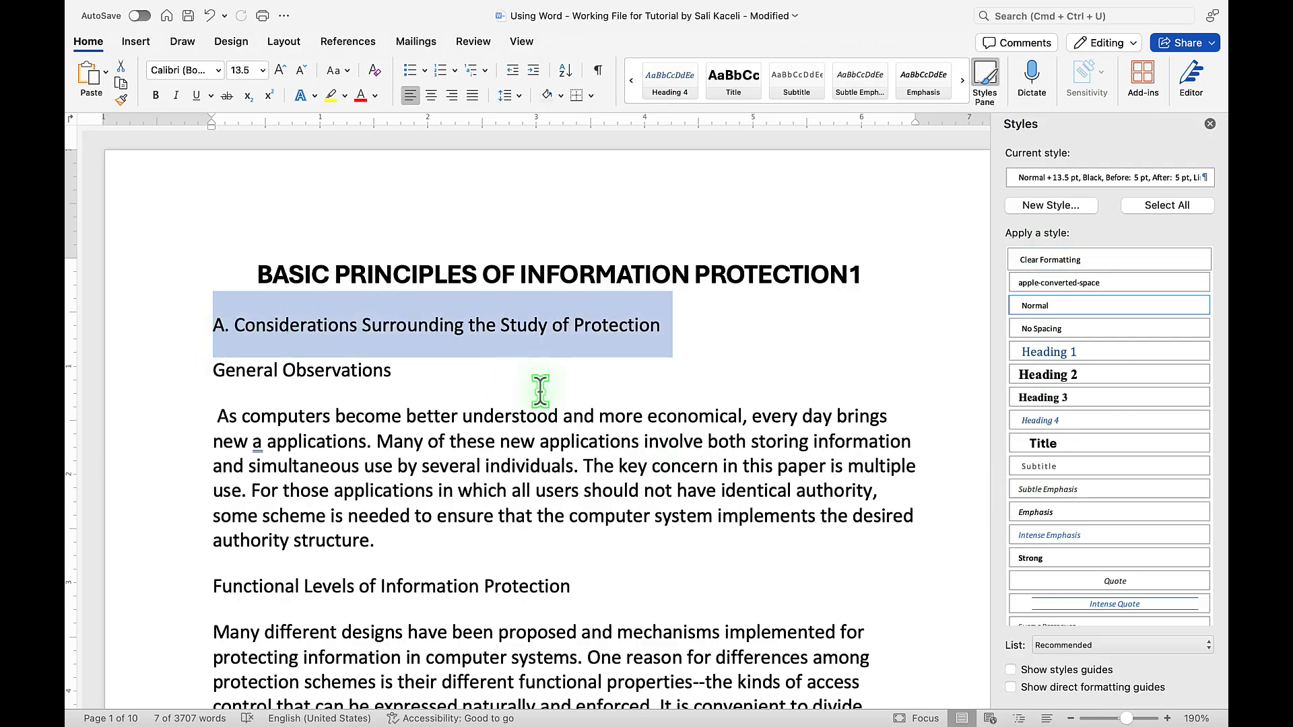
pyautogui.click(1076, 352)
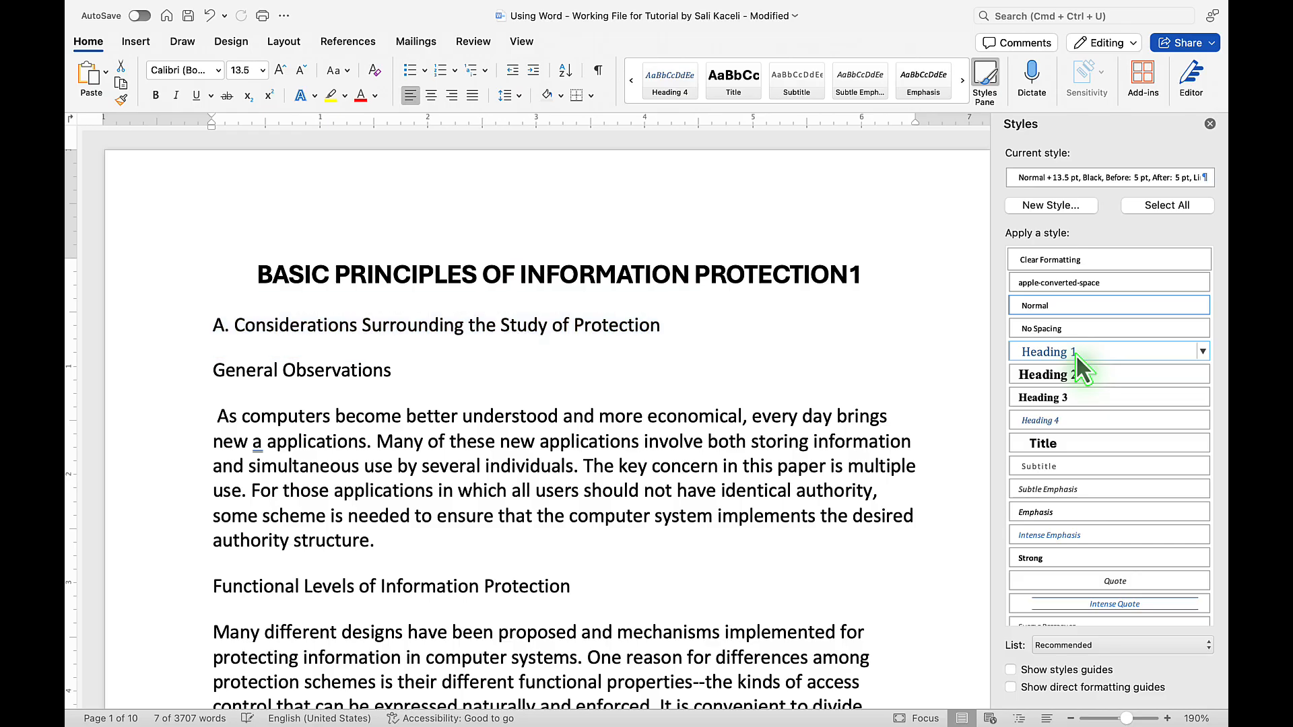
# - Apply the Heading 2 style to the "General Observations" and "Functional Levels of Information Protection" lines
pyautogui.click(196, 380)
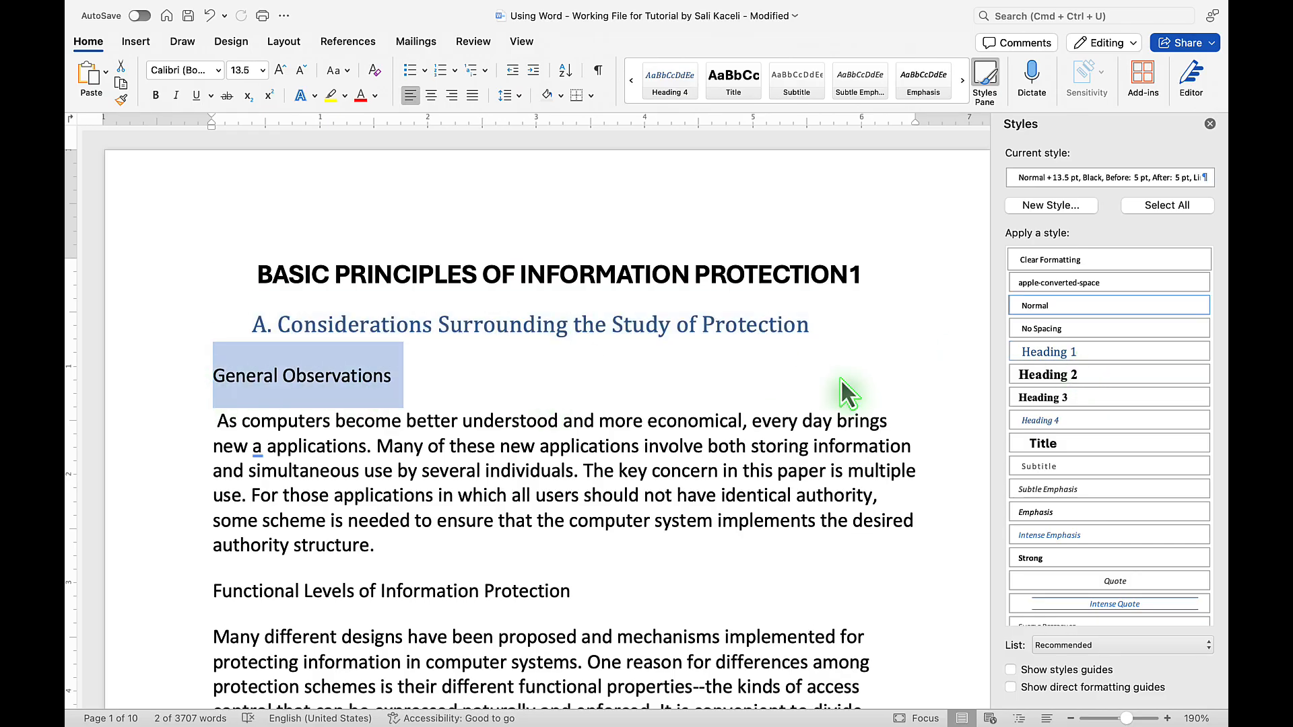
pyautogui.click(1050, 377)
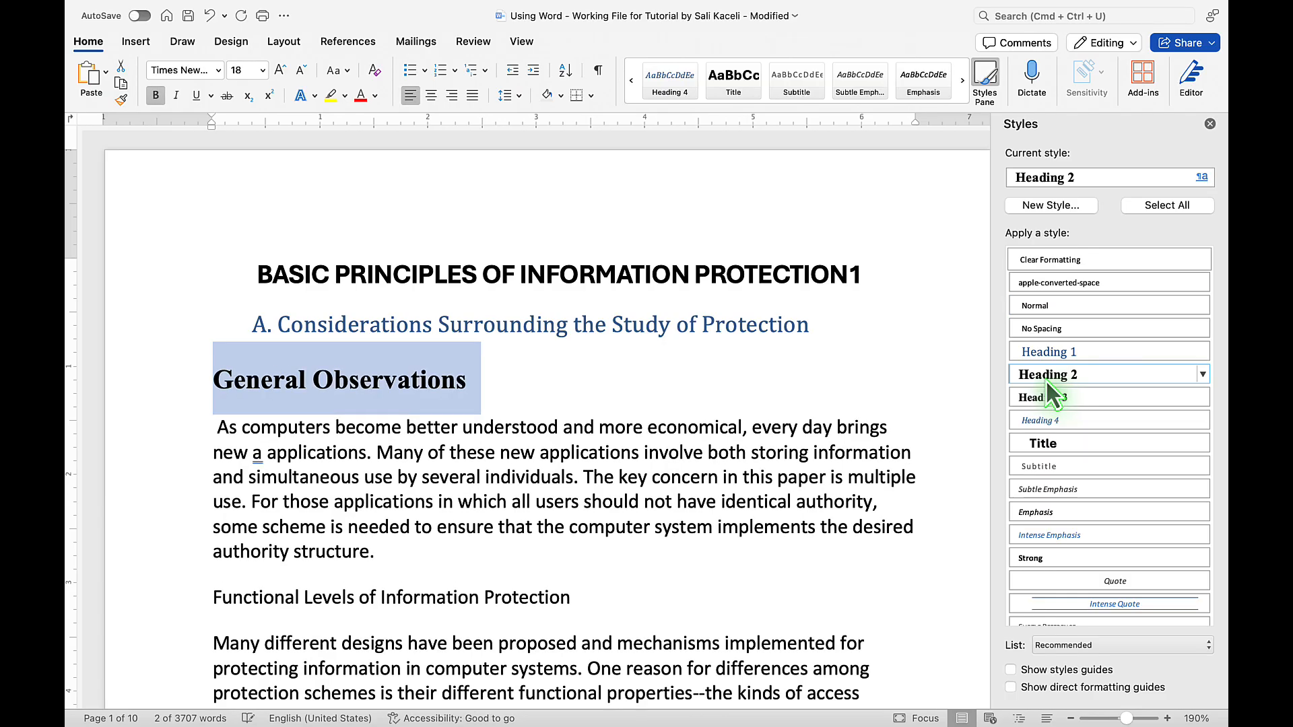
pyautogui.click(176, 598)
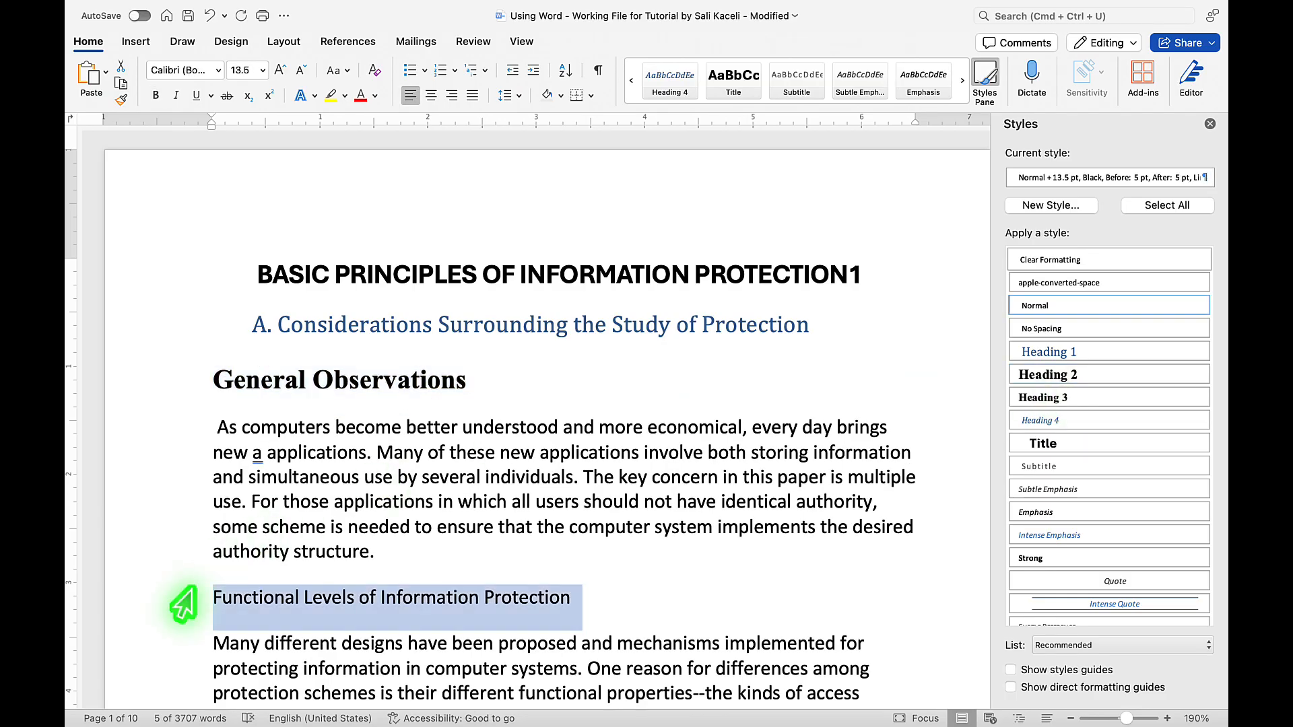
pyautogui.click(1064, 377)
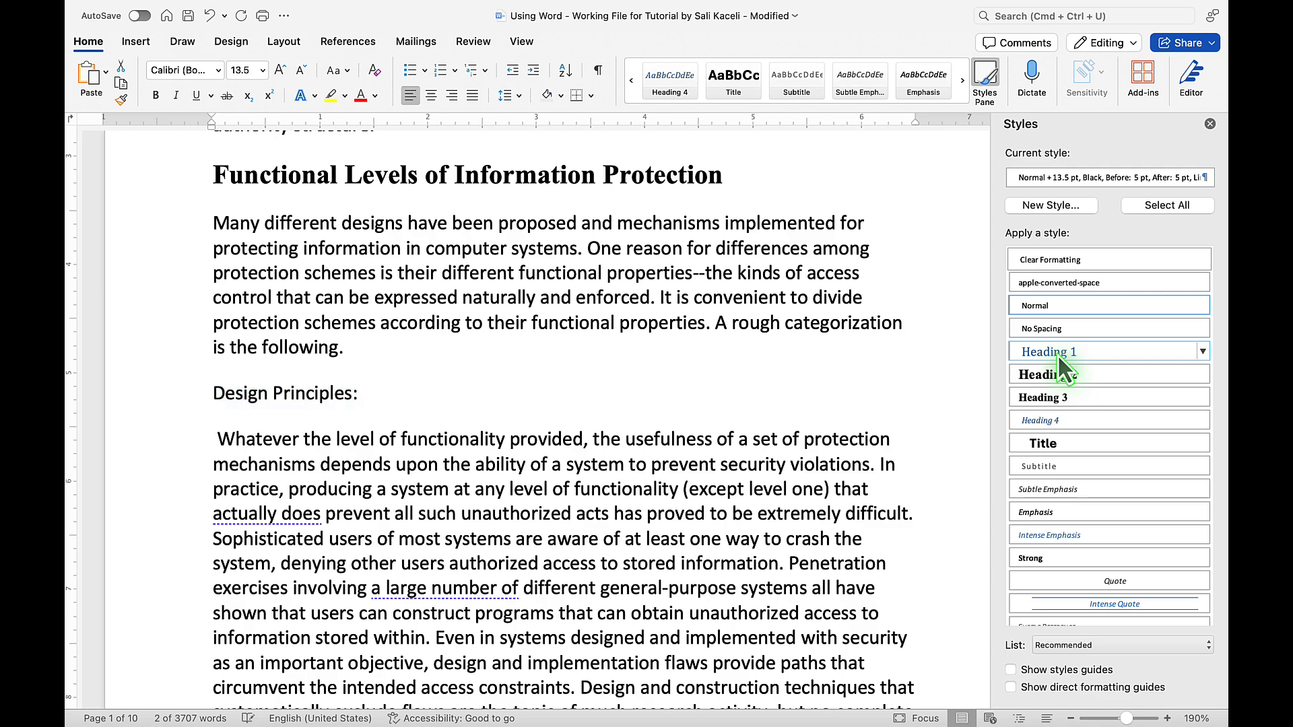
# - Apply Heading 1 to the "Design Principles:" line and Heading 3 to the "Open design" line
pyautogui.click(1059, 352)
pyautogui.scroll(-5, 497, 441)
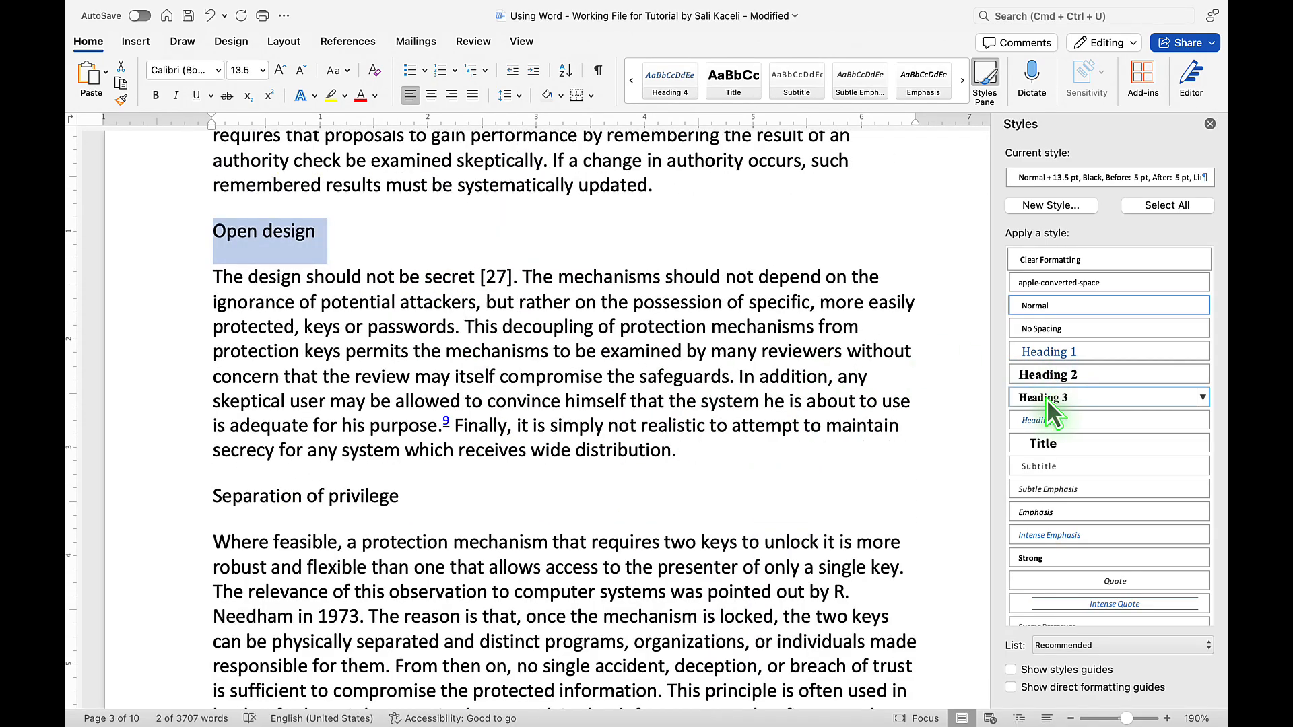
pyautogui.click(1051, 399)
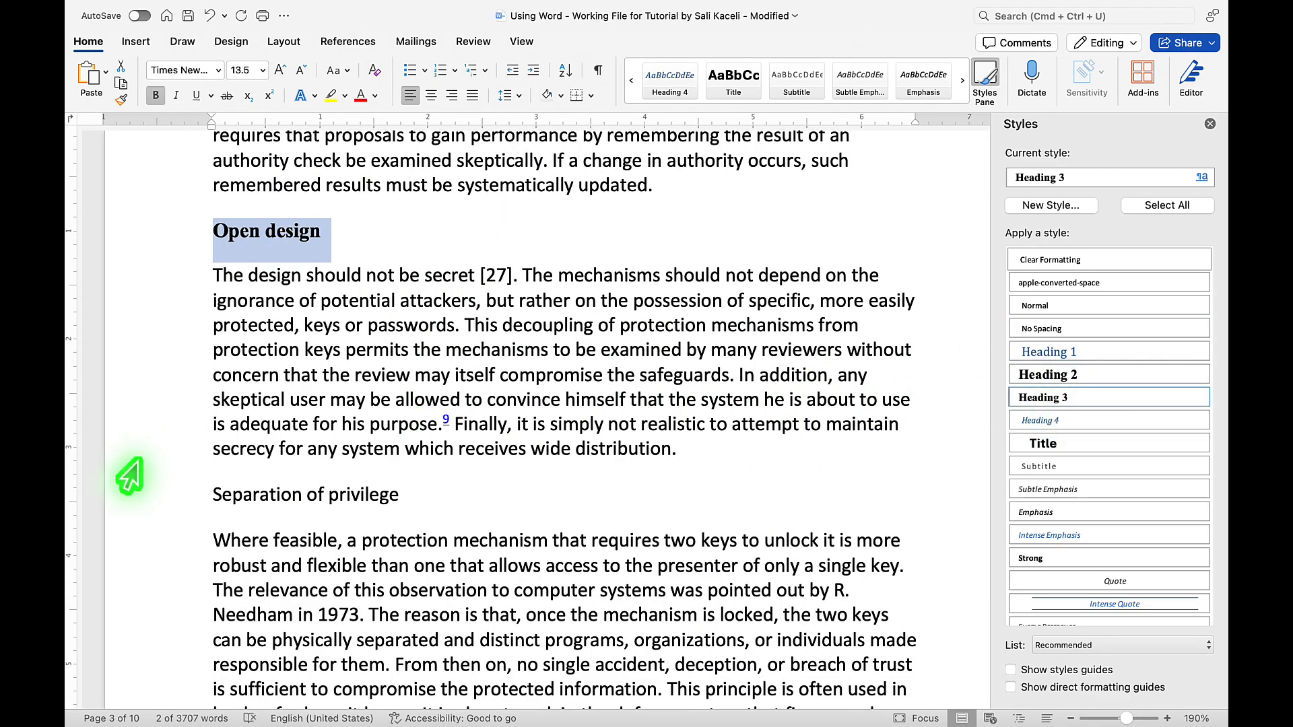
# - Apply Heading 1 to the "Separation of privilege" line and Heading 2 to "Least privilege" and "Least common mechanism"
pyautogui.click(188, 495)
pyautogui.click(1066, 353)
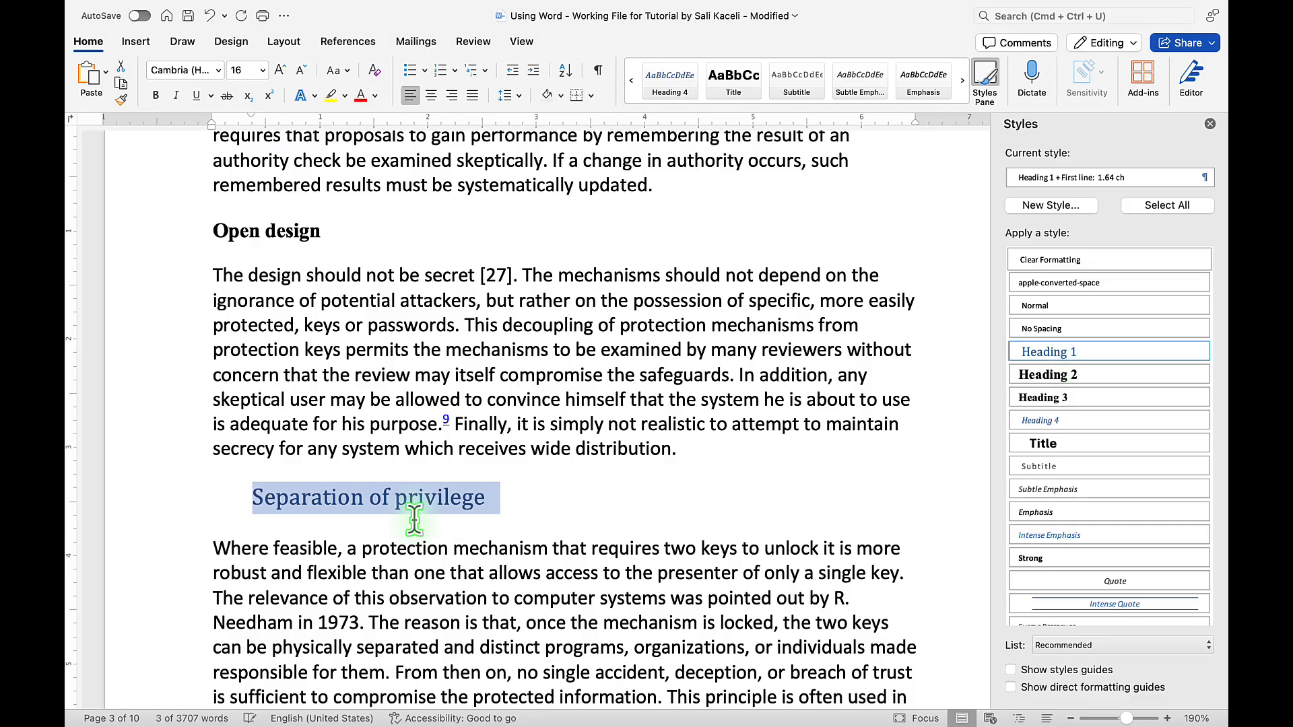
pyautogui.scroll(-10, 454, 499)
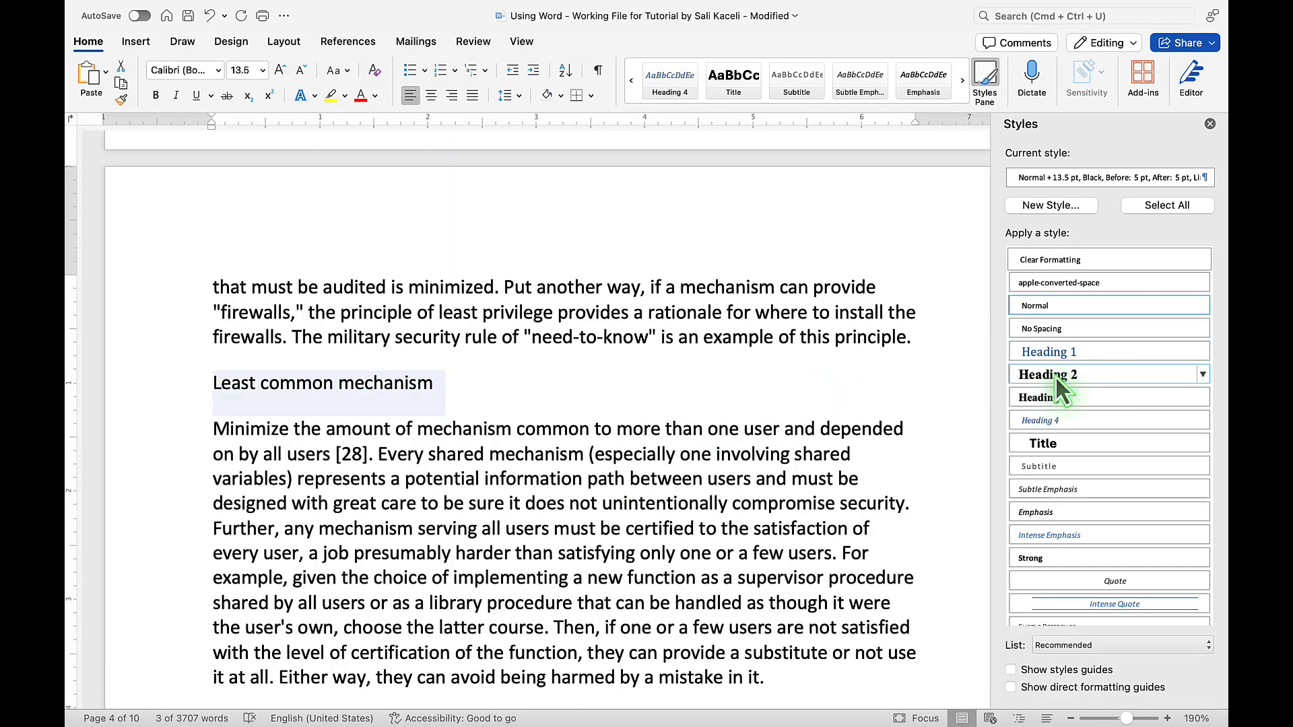
pyautogui.click(1056, 375)
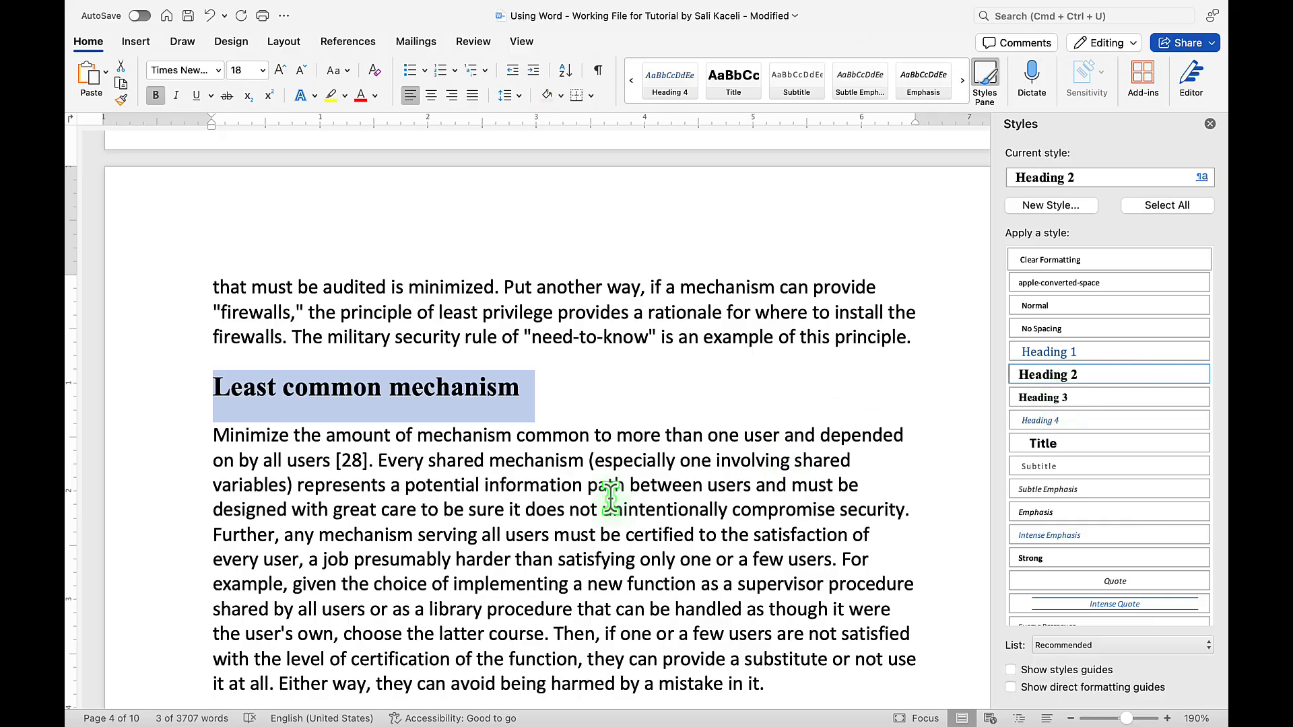
# - Apply the Heading 1 style to the "Summary of Considerations Surrounding Protection" line
pyautogui.scroll(-10, 586, 485)
pyautogui.scroll(-15, 583, 482)
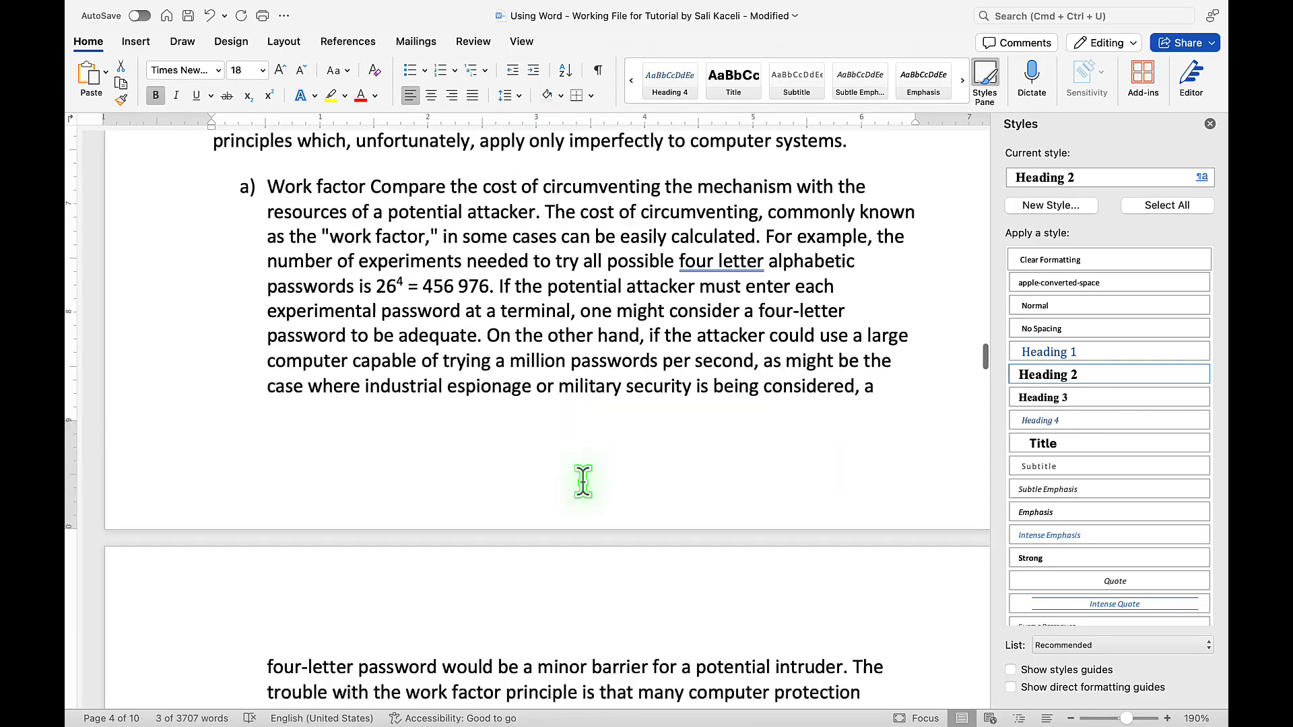
pyautogui.scroll(-3, 583, 483)
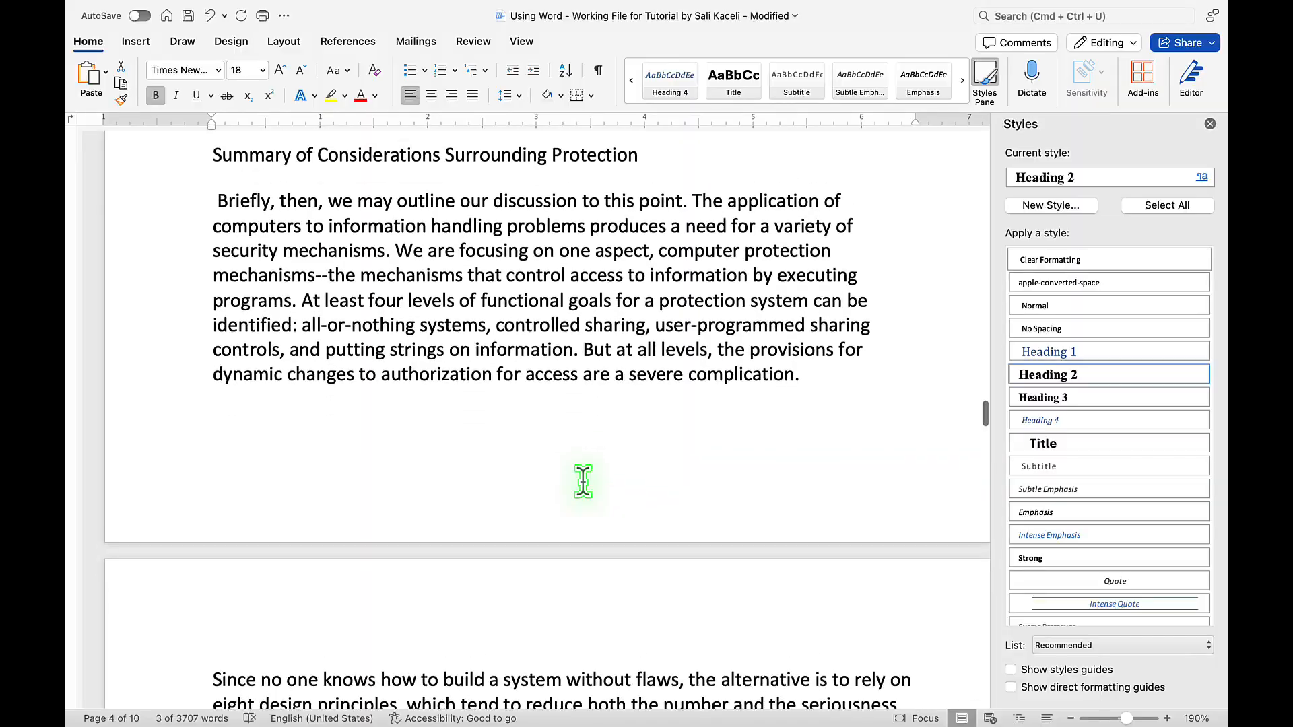
pyautogui.scroll(5, 581, 485)
pyautogui.click(178, 284)
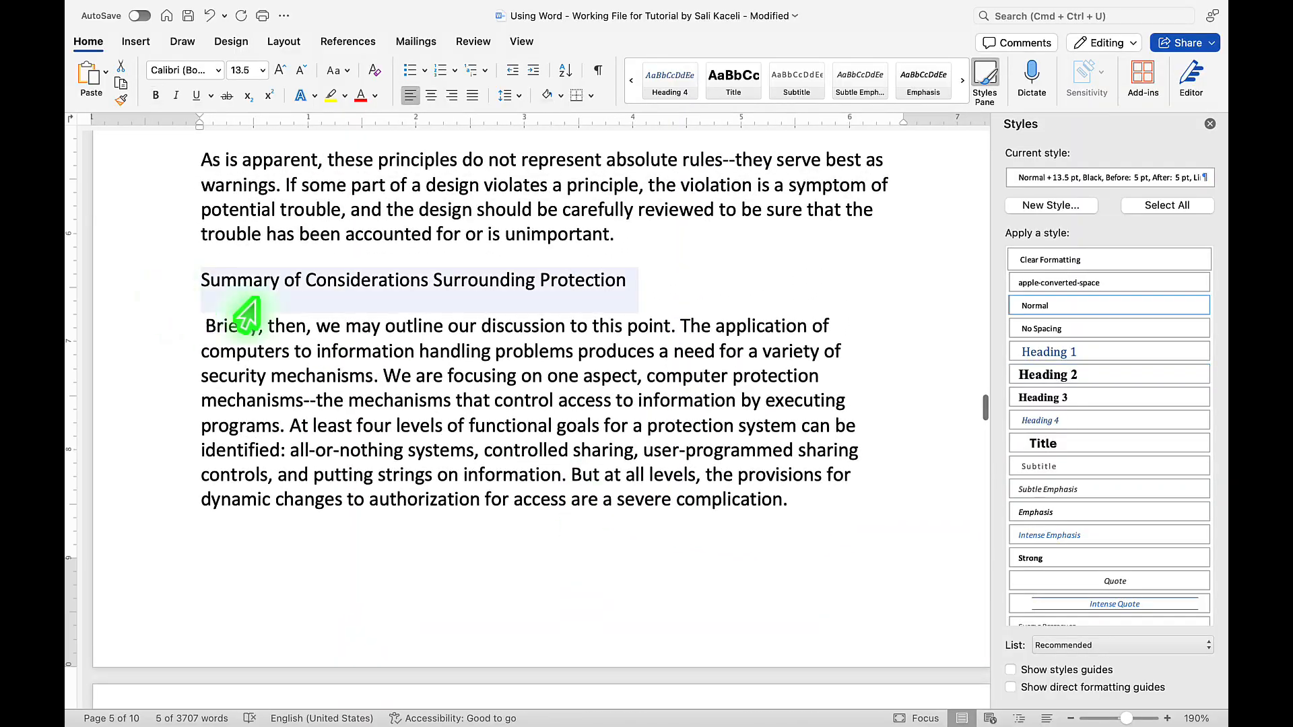
pyautogui.press('super+alt+1')
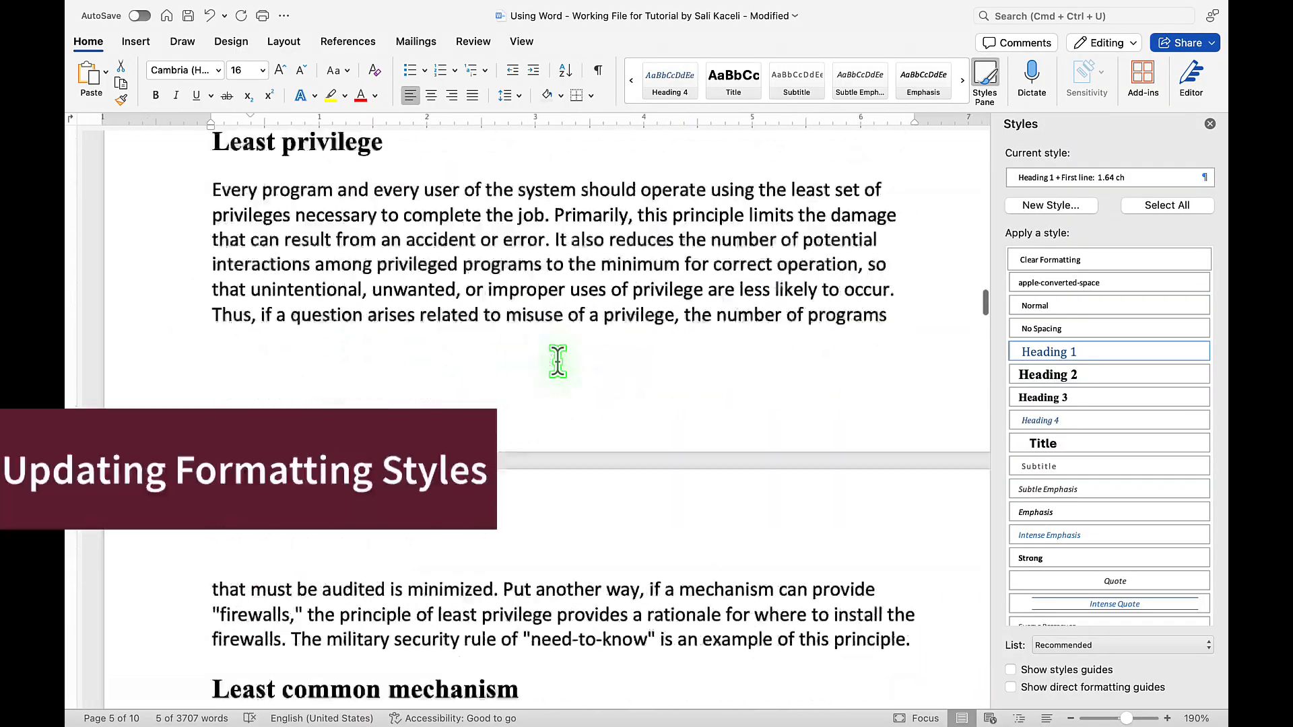
# - Try changing the Heading 1 style's font color to red Accent 2, view its additional format options, and cancel the modification
pyautogui.scroll(10, 558, 361)
pyautogui.scroll(20, 557, 361)
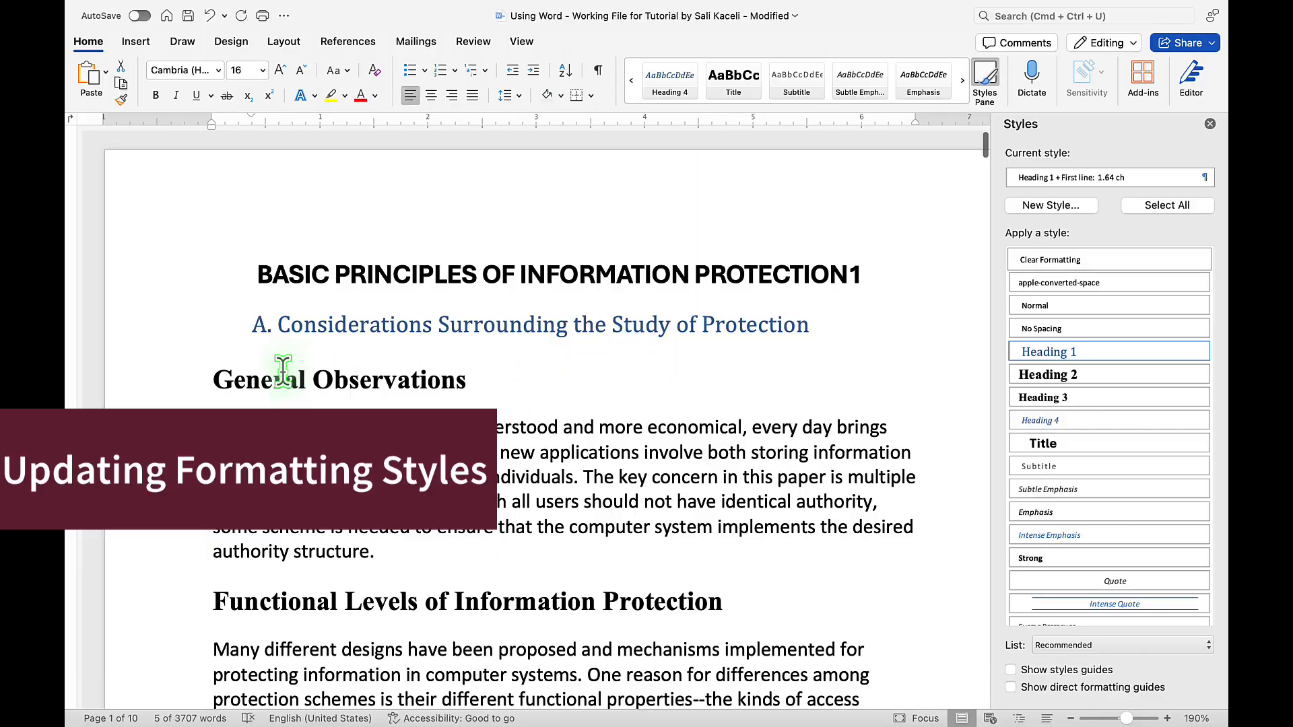
pyautogui.click(387, 322)
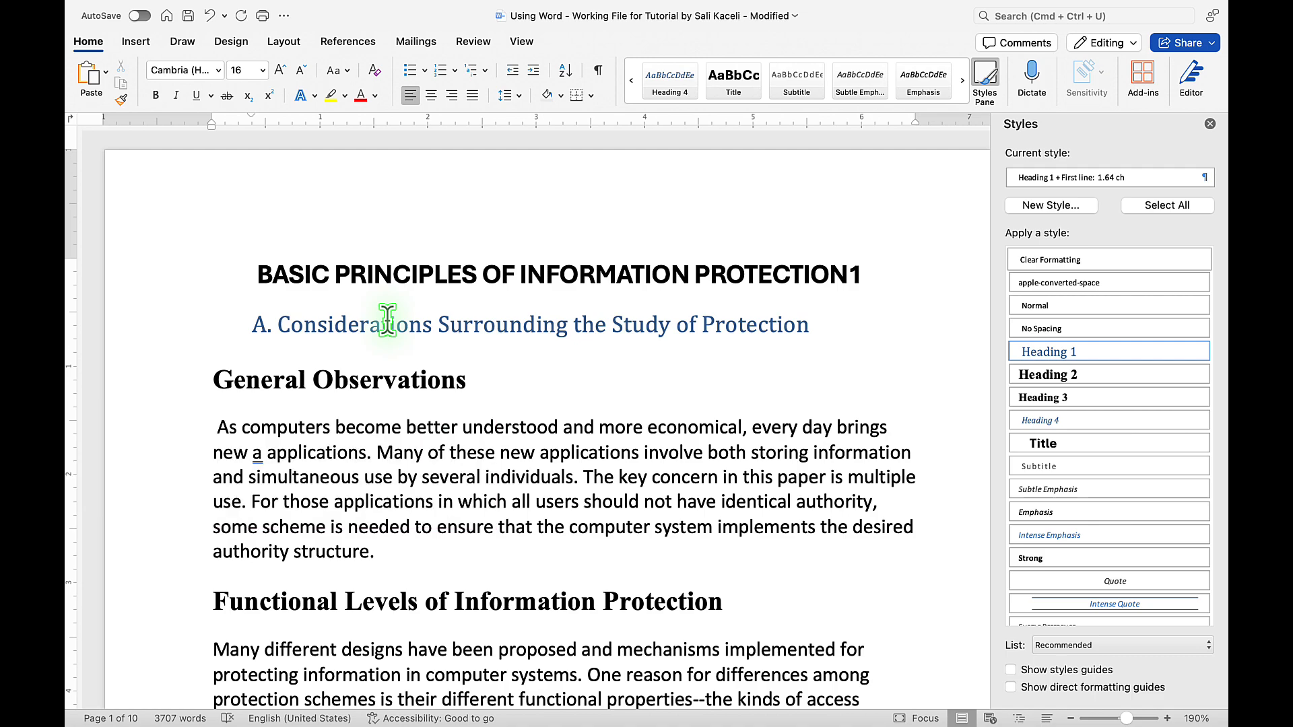
pyautogui.click(631, 82)
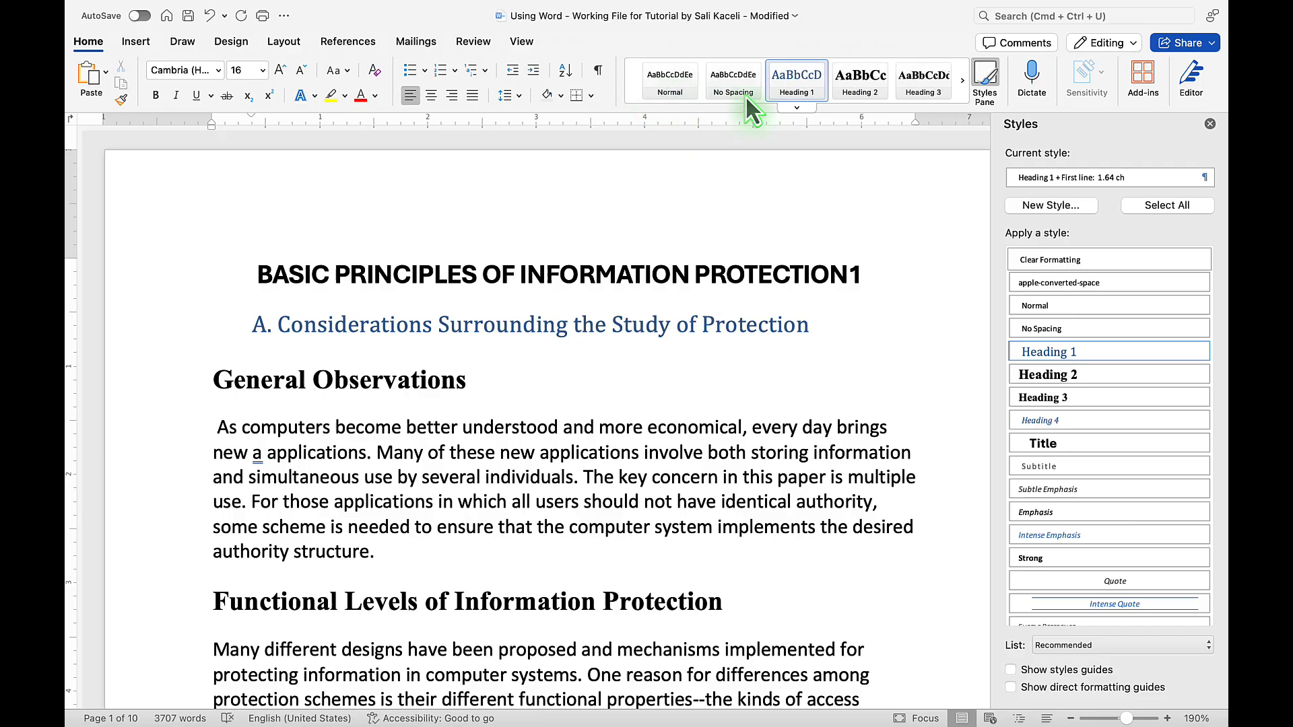
pyautogui.rightClick(798, 79)
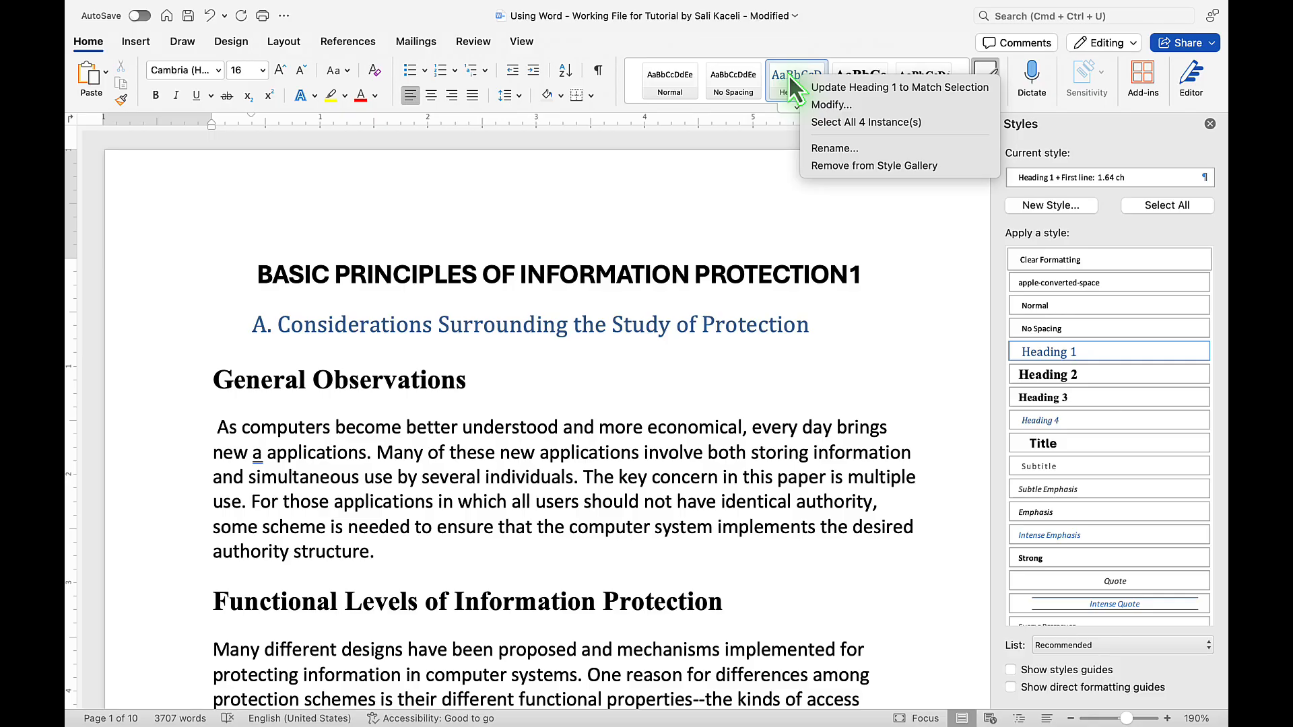
pyautogui.click(838, 106)
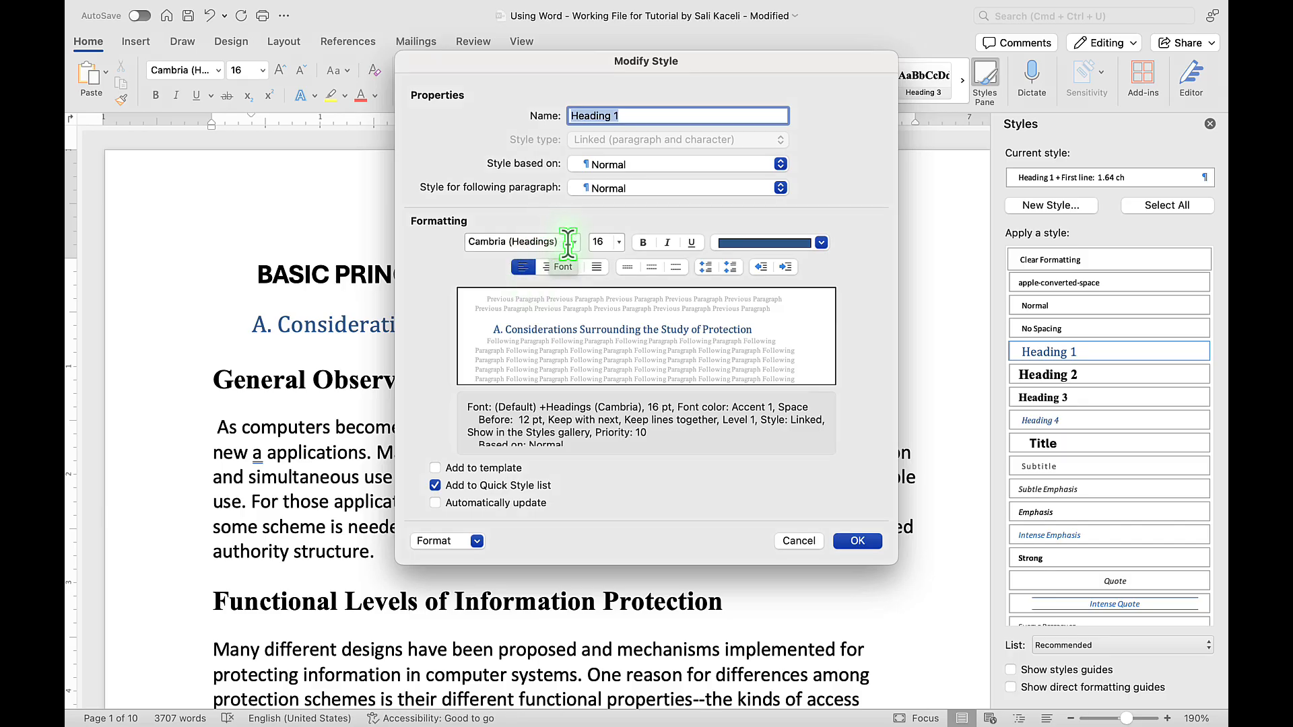
pyautogui.click(762, 244)
pyautogui.click(796, 280)
pyautogui.click(476, 542)
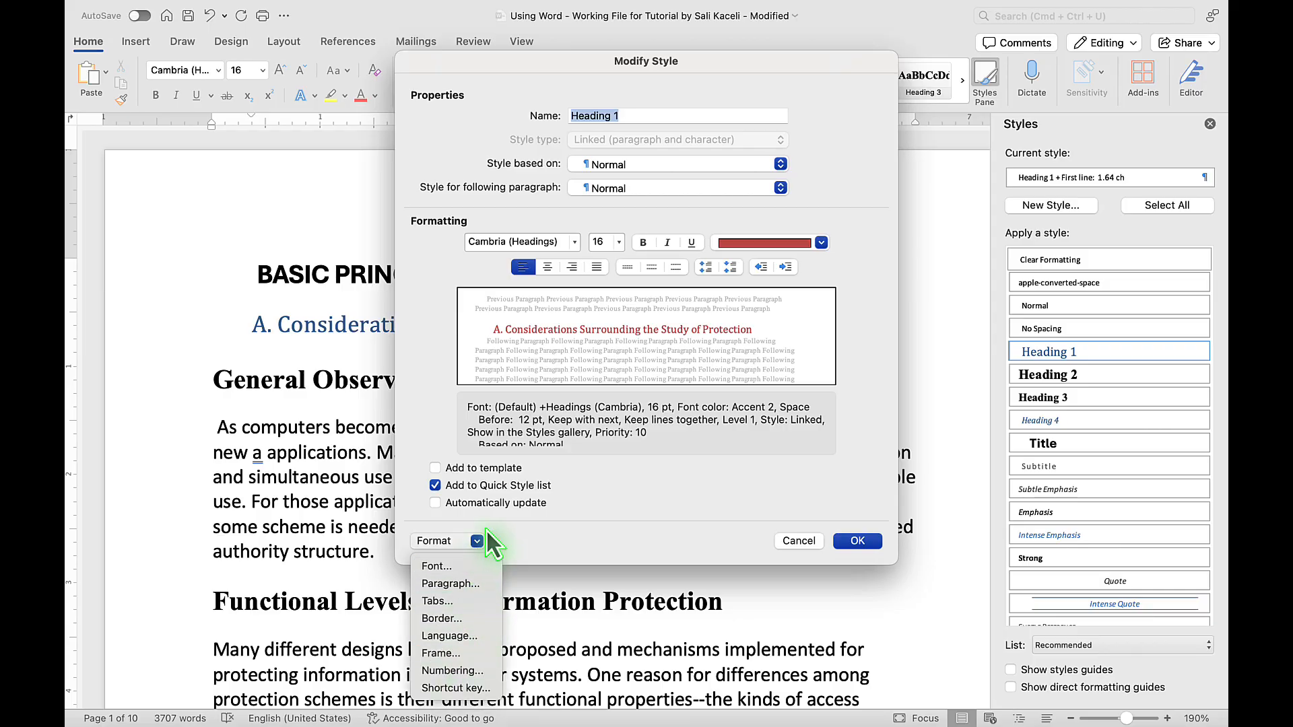
pyautogui.click(748, 474)
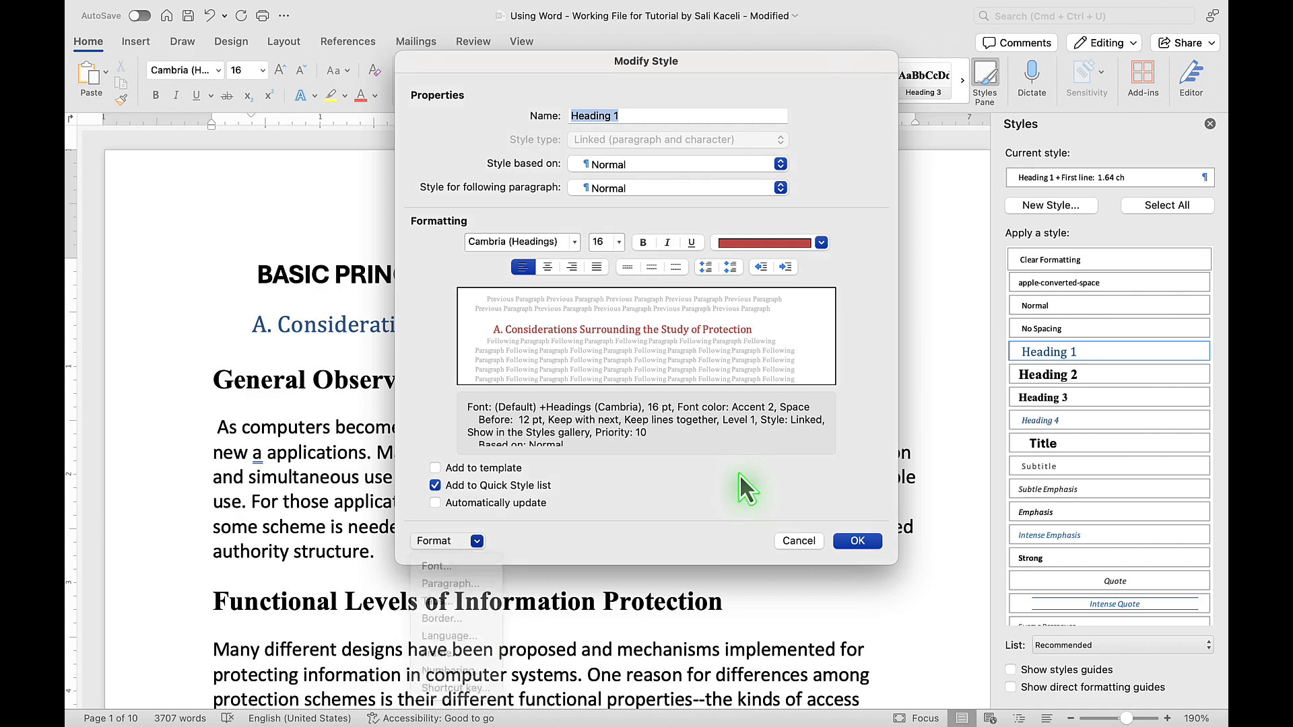
pyautogui.click(799, 543)
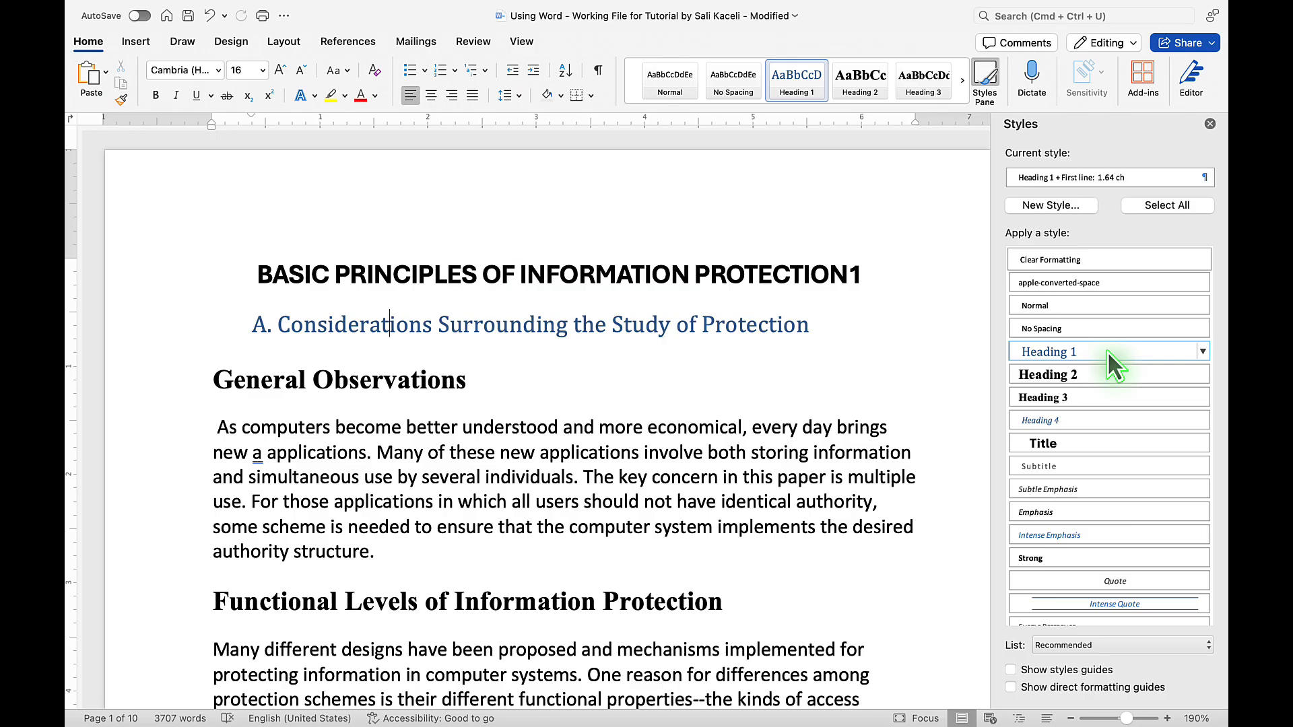
# - View the Heading 1 modification settings from the style's entry in the Styles pane and cancel without changes
pyautogui.click(1203, 352)
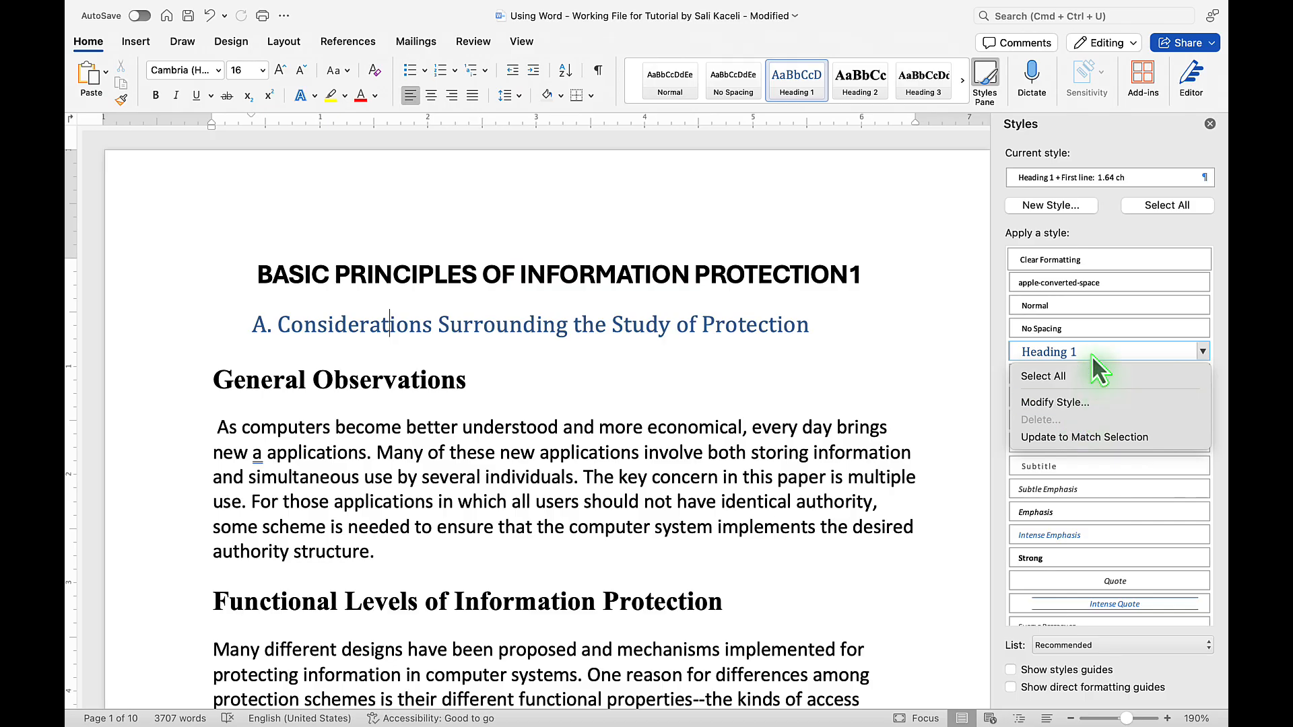
pyautogui.click(1061, 401)
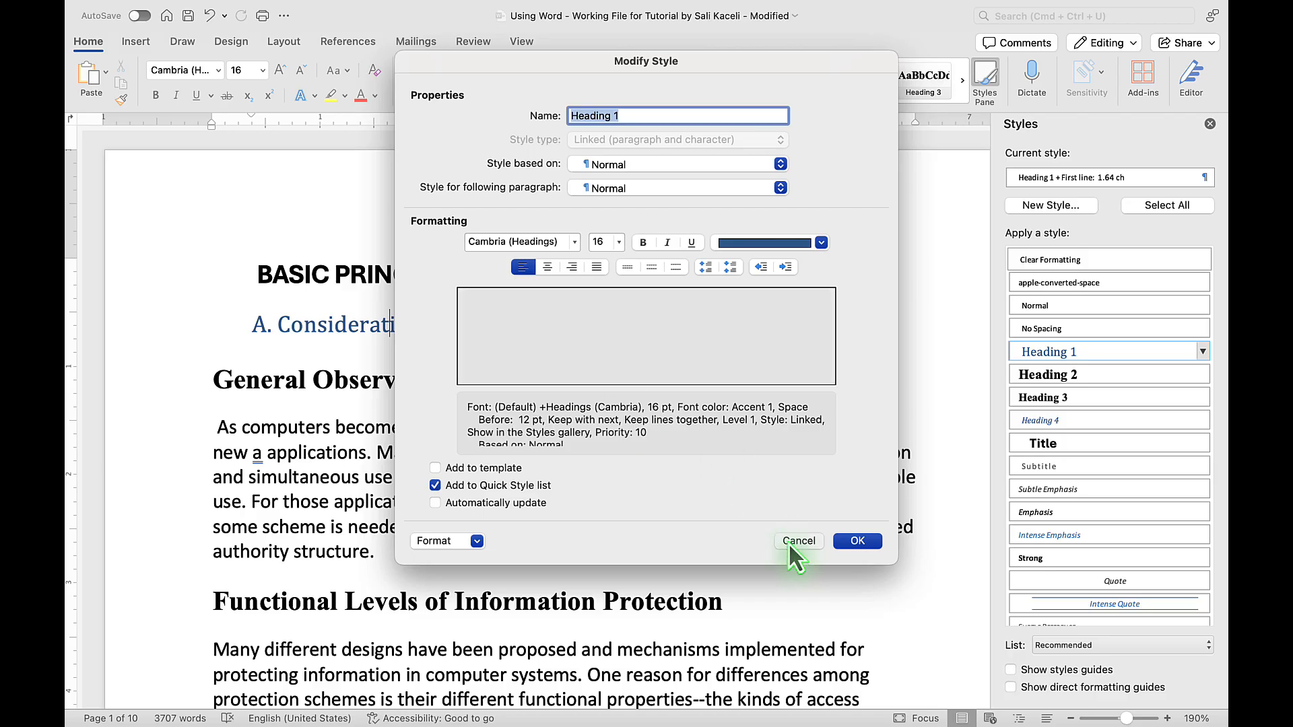
pyautogui.click(798, 540)
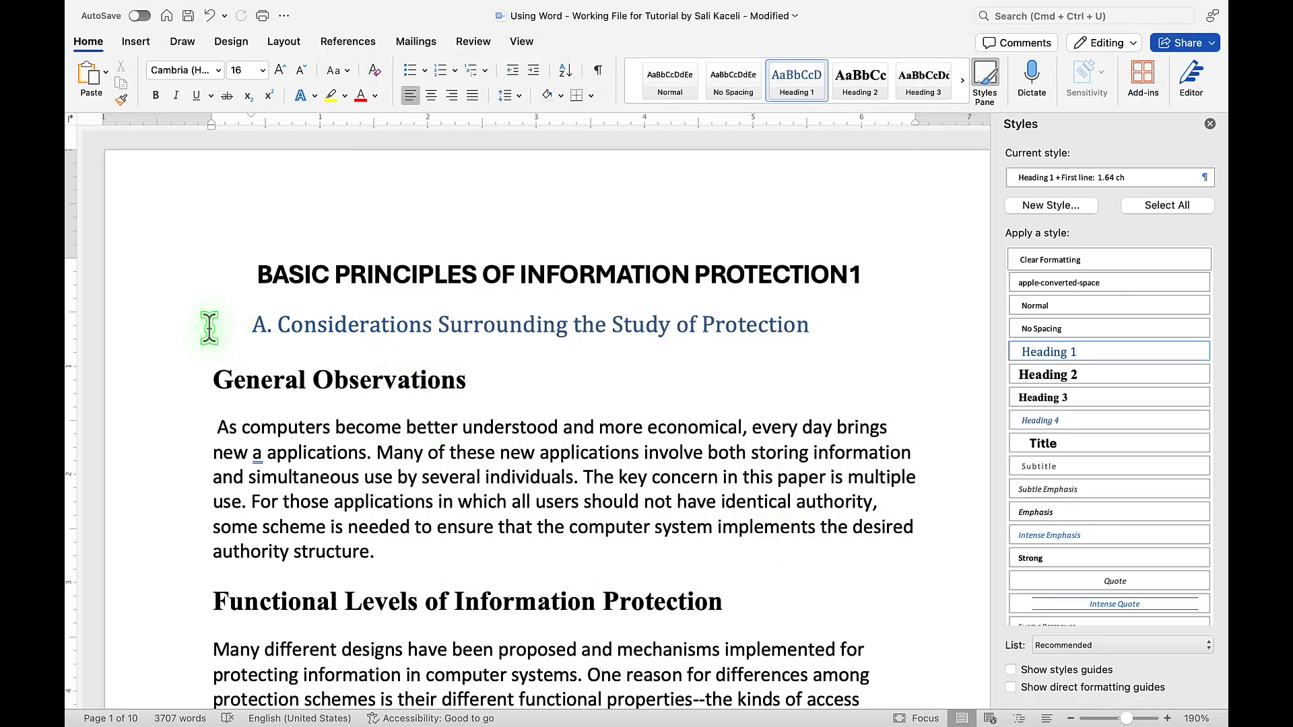
# - Color the "A. Considerations Surrounding the Study of Protection" heading red and nudge its first-line indent to about 1.68 ch
pyautogui.click(189, 338)
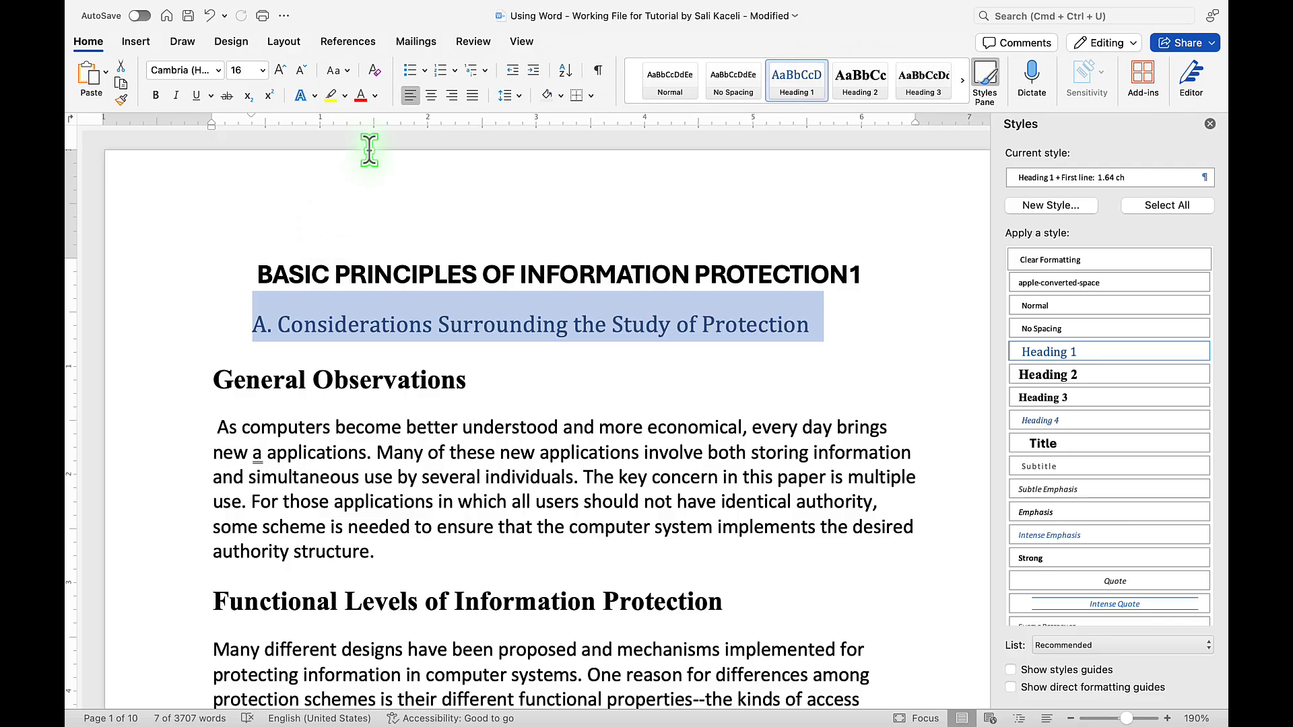
pyautogui.click(362, 101)
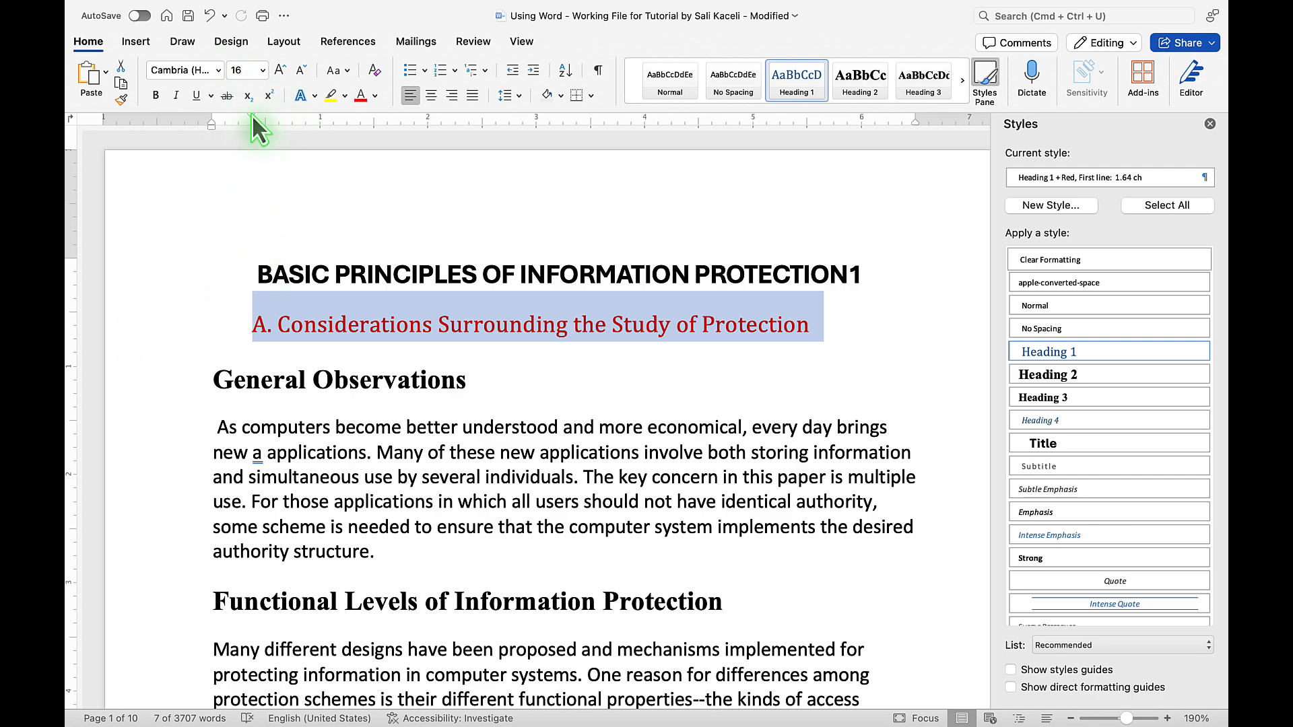
pyautogui.moveTo(252, 116)
pyautogui.mouseDown()
pyautogui.moveTo(220, 116)
pyautogui.moveTo(253, 120)
pyautogui.mouseUp()
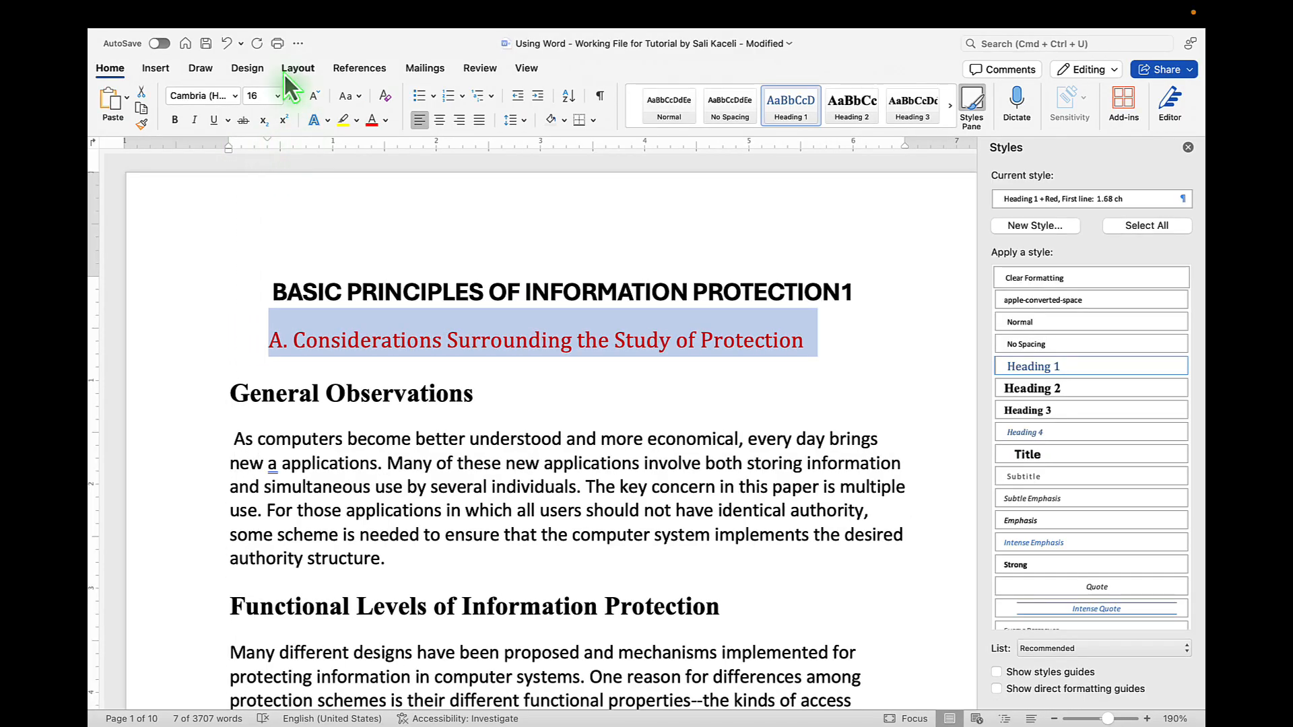
# - Set the first-line indent of the "A. Considerations Surrounding the Study of Protection" heading to 0 in the paragraph settings
pyautogui.moveTo(208, 27)
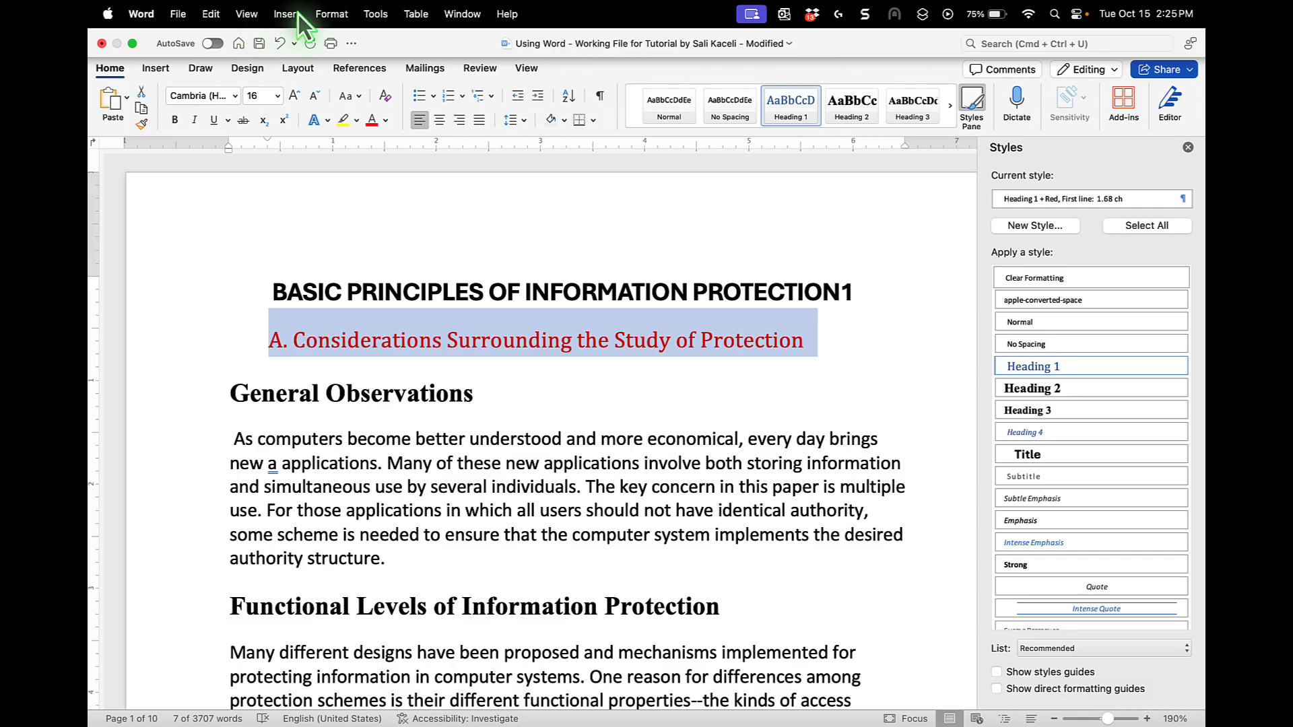
pyautogui.click(333, 14)
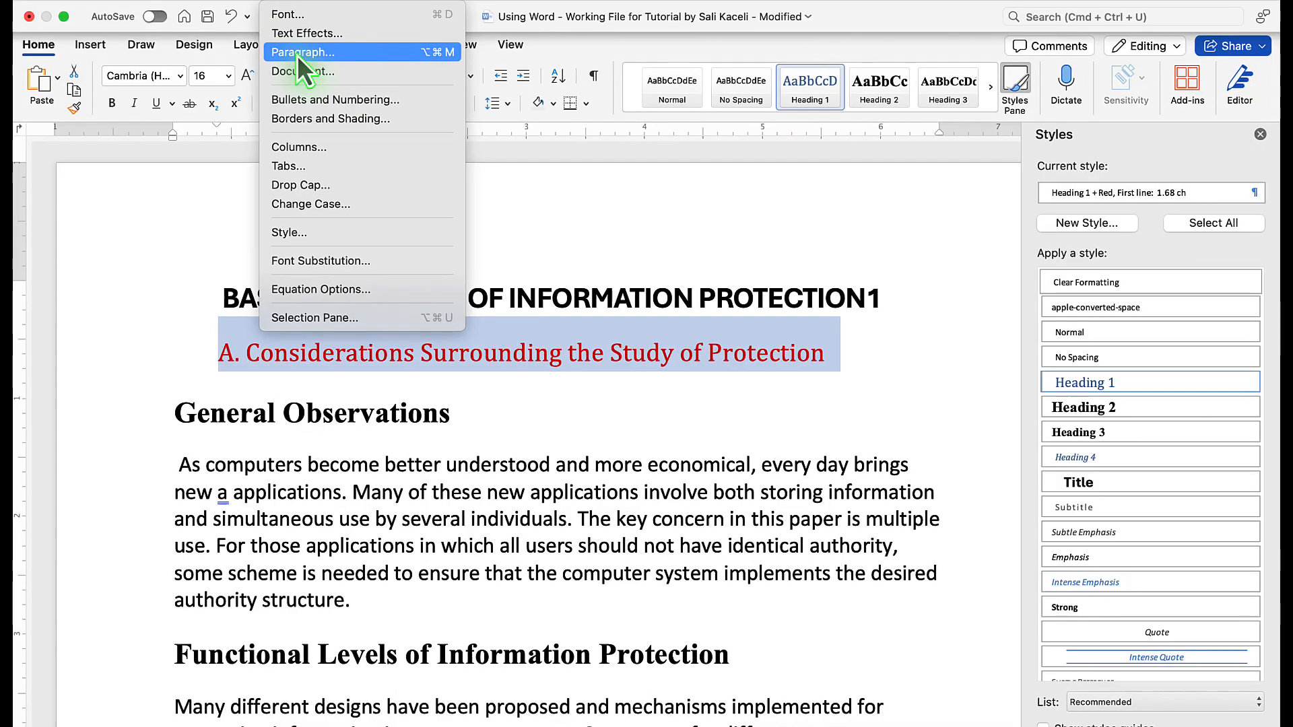
pyautogui.click(337, 75)
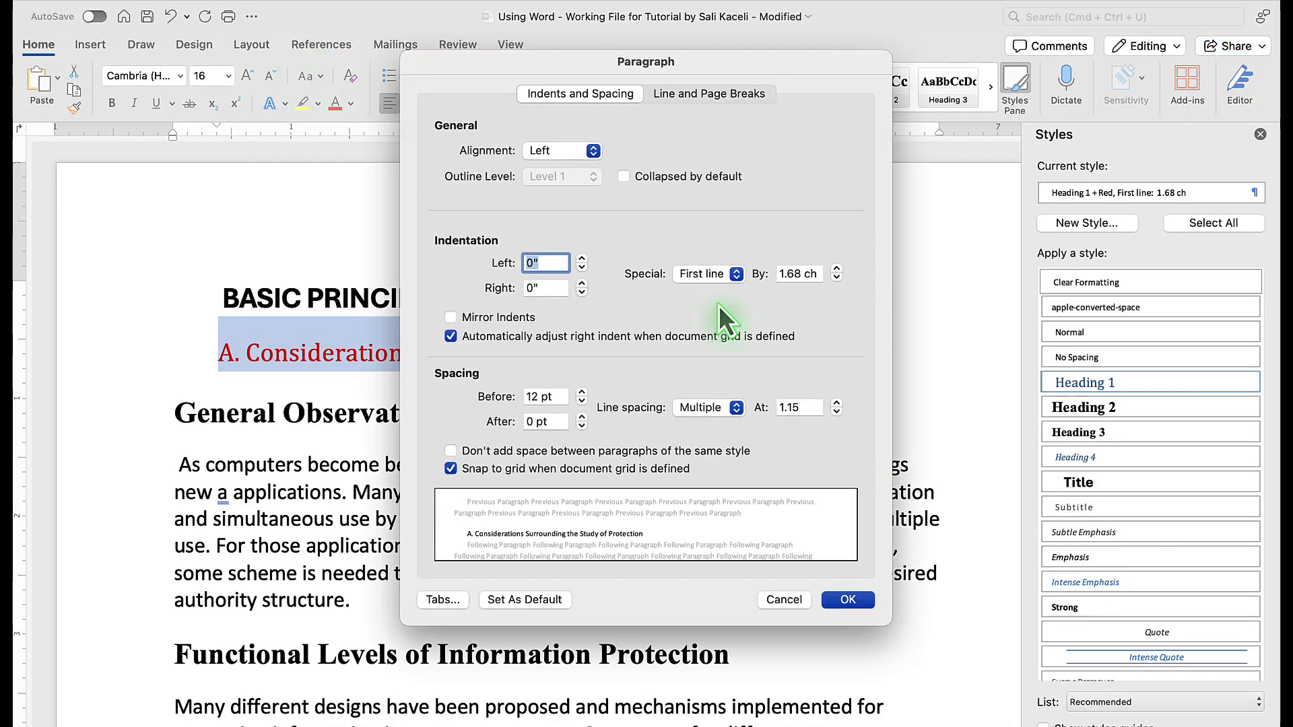
pyautogui.tripleClick(788, 271)
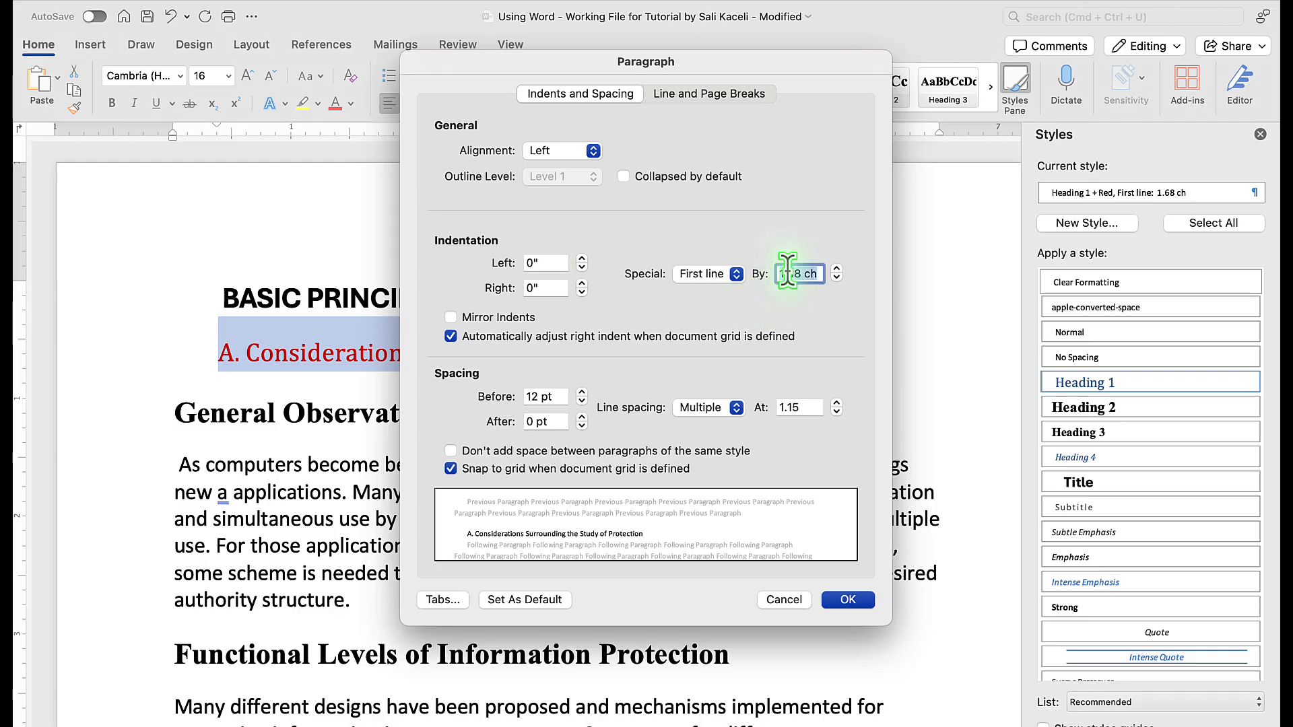
pyautogui.write('0')
pyautogui.click(841, 598)
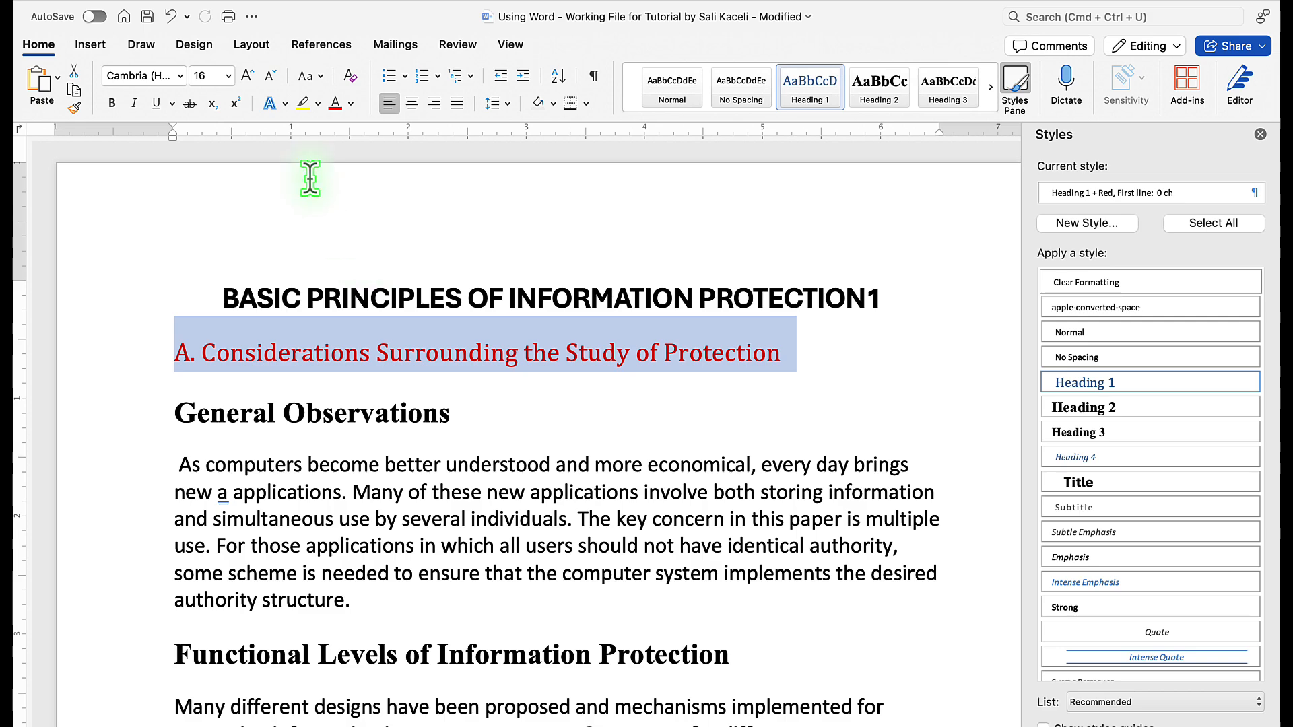
# - Change the font of the "A. Considerations Surrounding the Study of Protection" heading to Aharoni
pyautogui.click(182, 78)
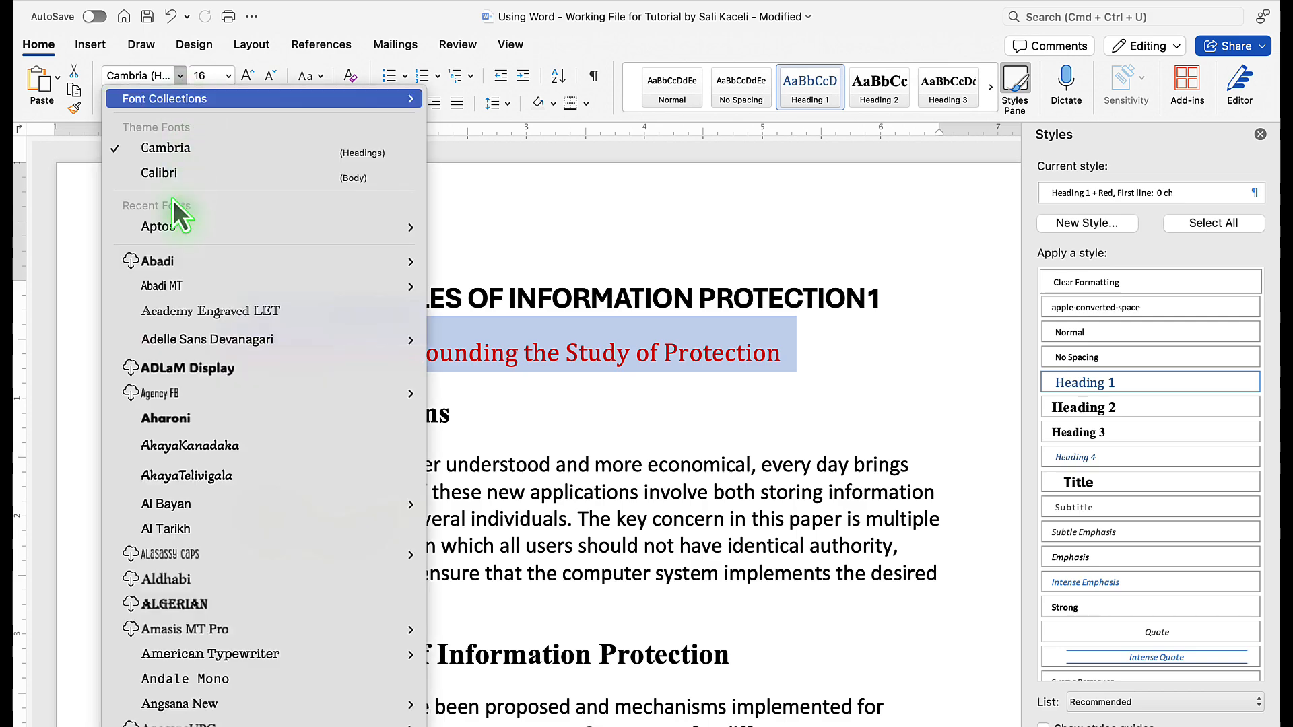
pyautogui.moveTo(168, 232)
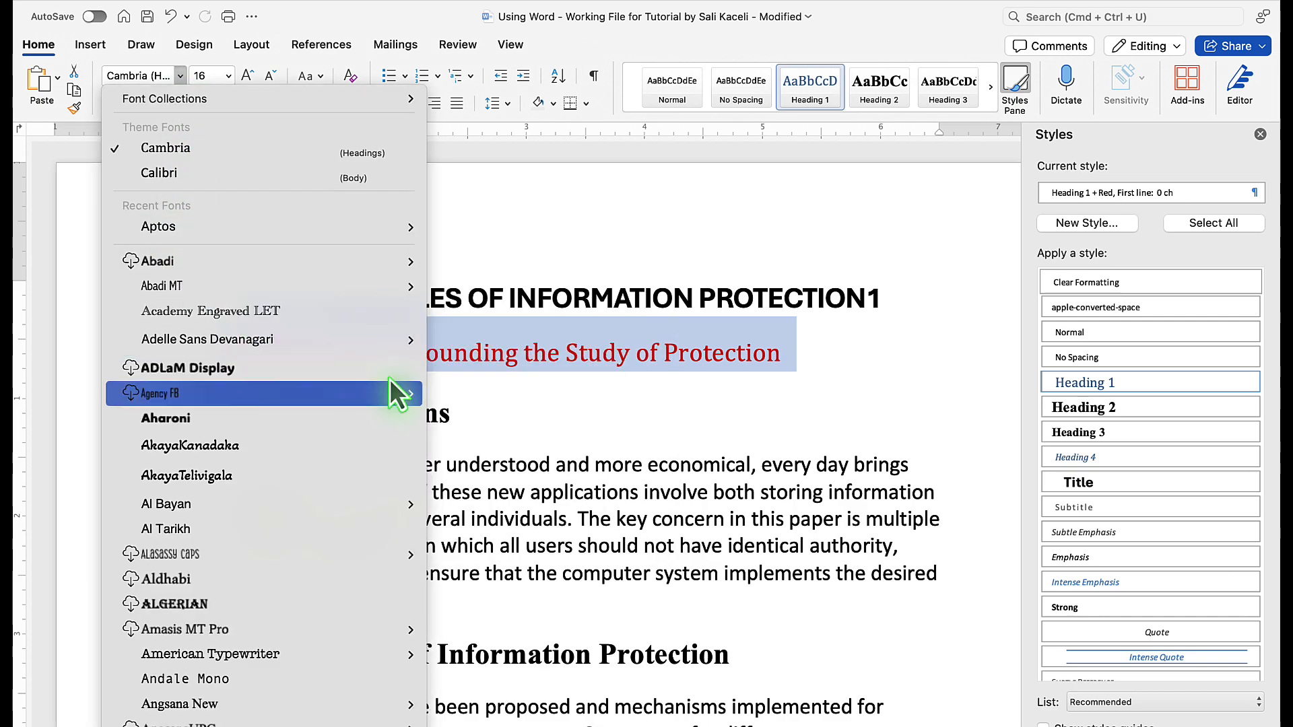
pyautogui.click(387, 417)
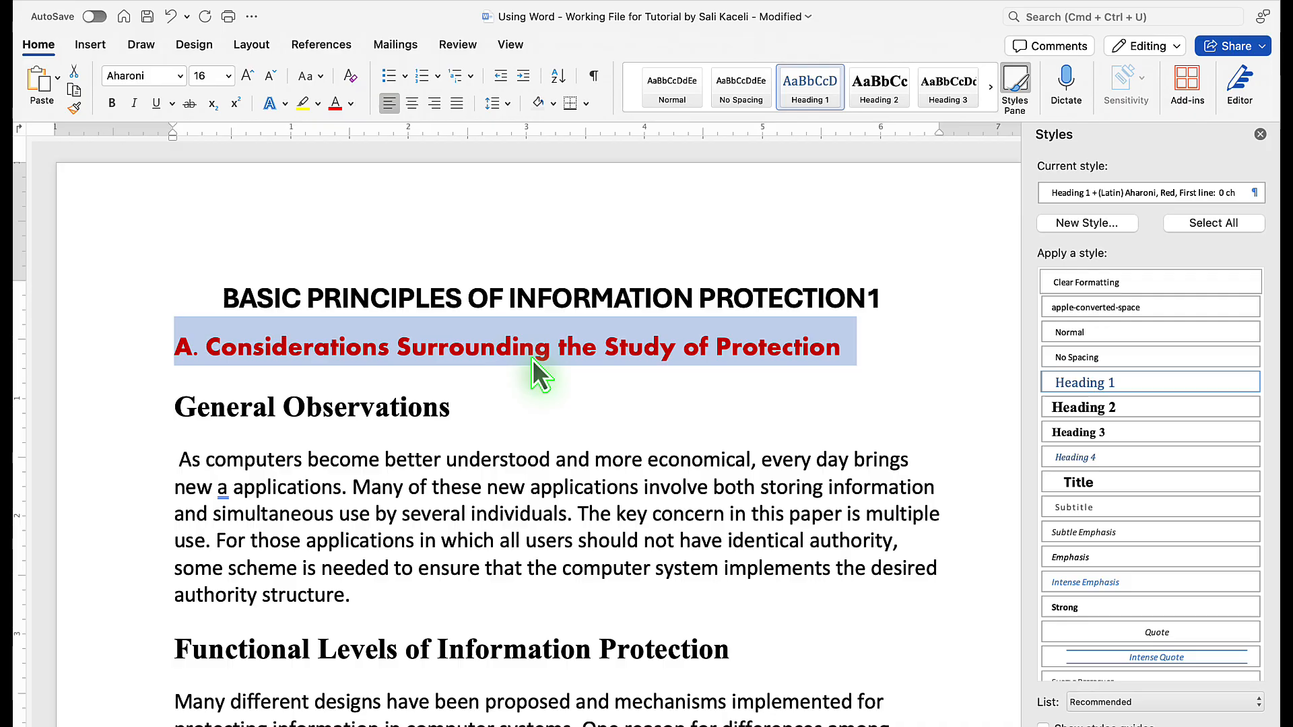
pyautogui.click(494, 349)
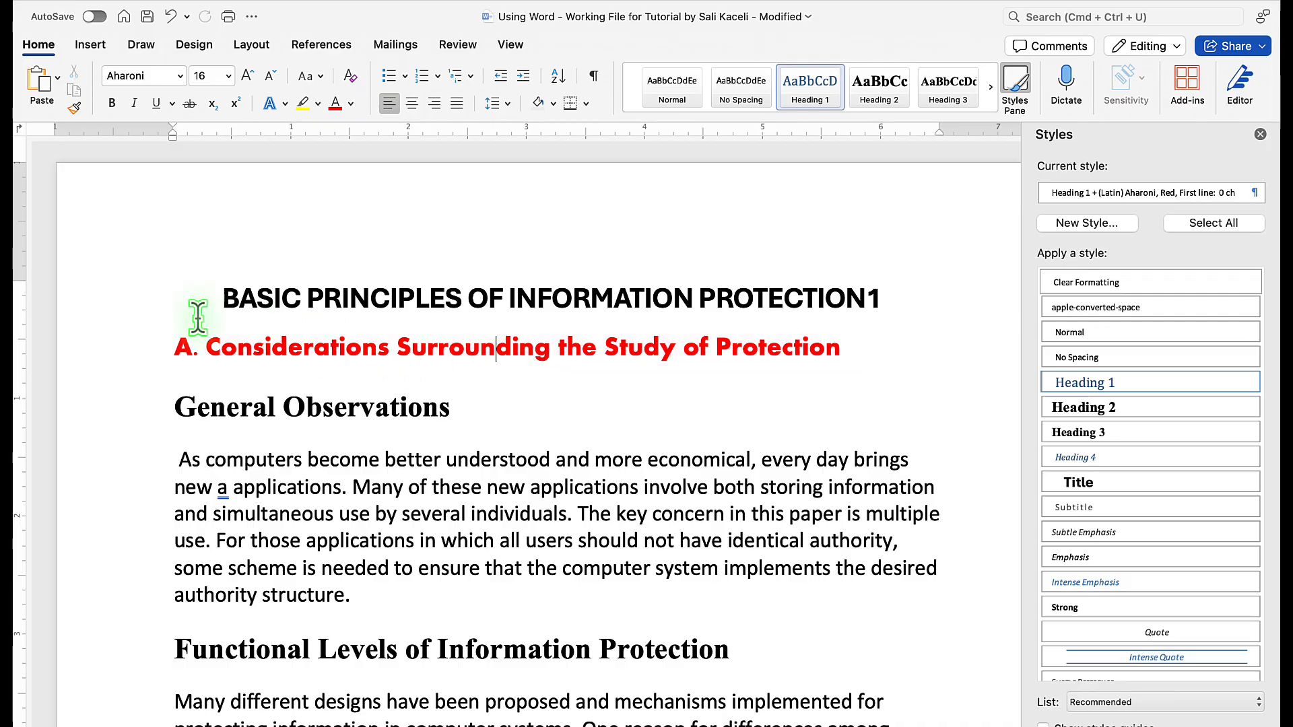
# - View the indentation settings in the "A. Considerations" heading's Paragraph dialog and cancel without changes
pyautogui.click(145, 350)
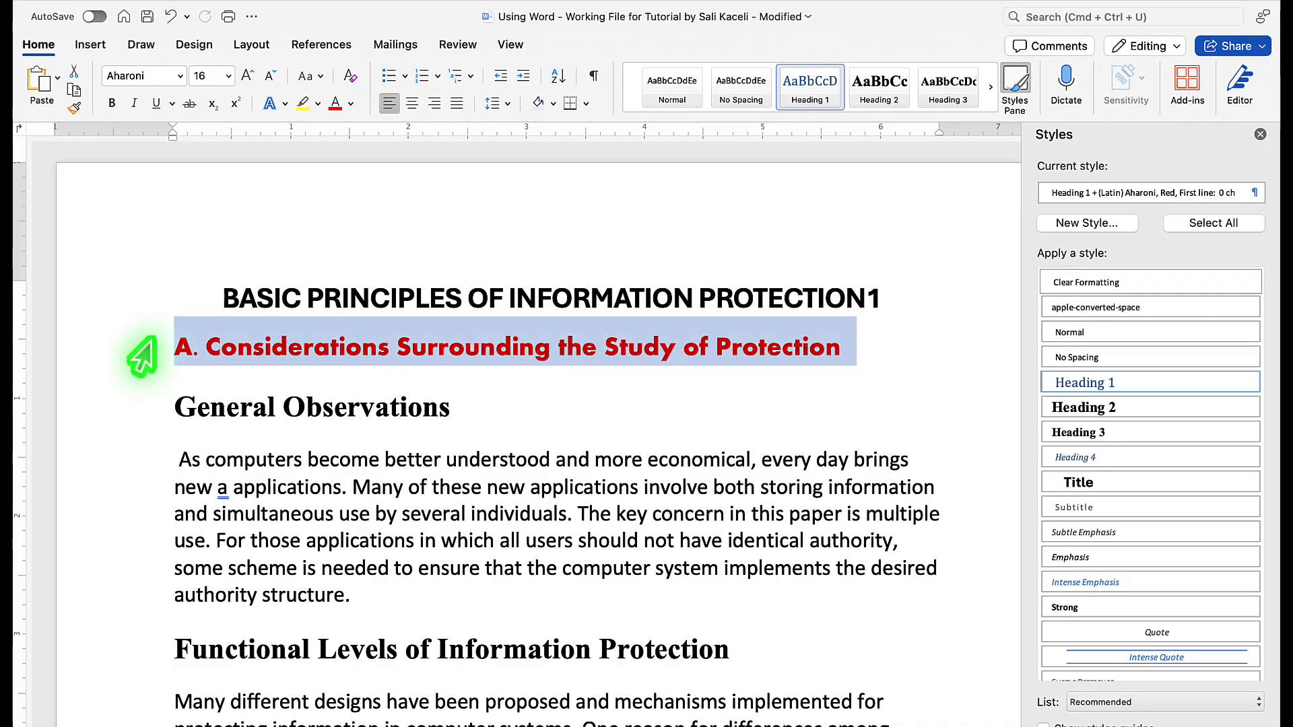
pyautogui.rightClick(299, 352)
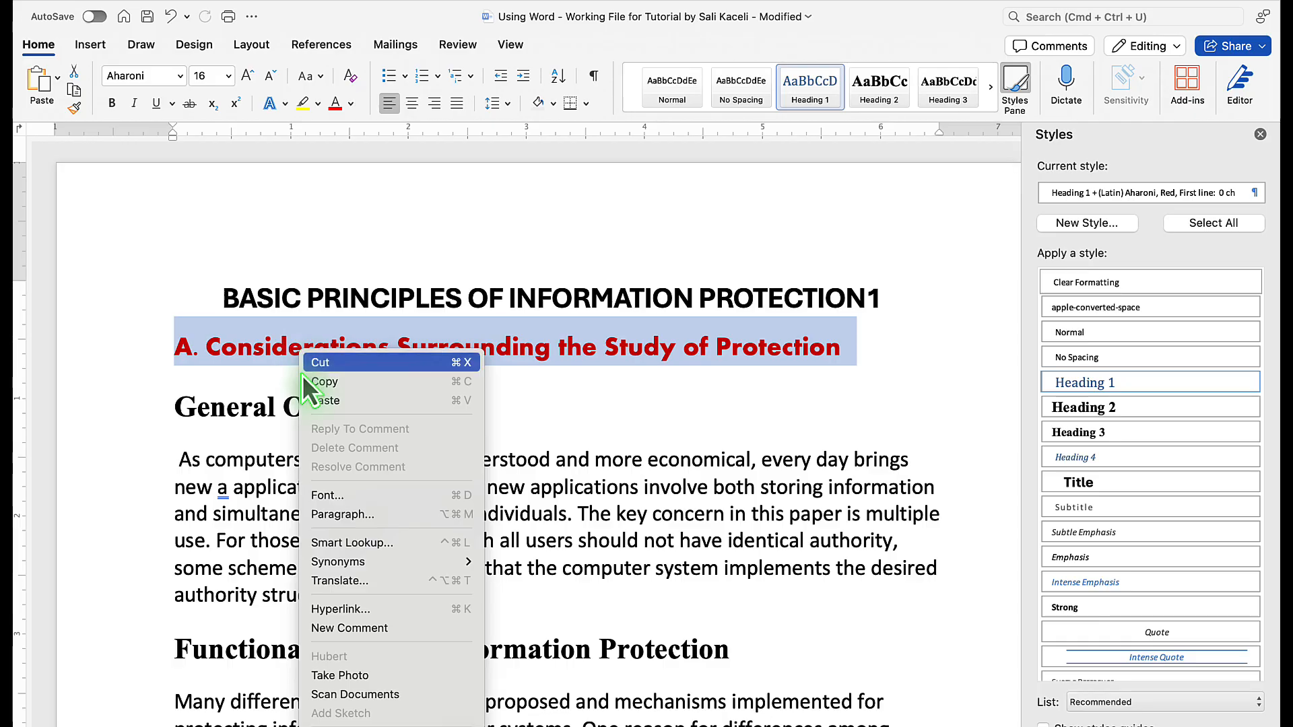
pyautogui.click(340, 515)
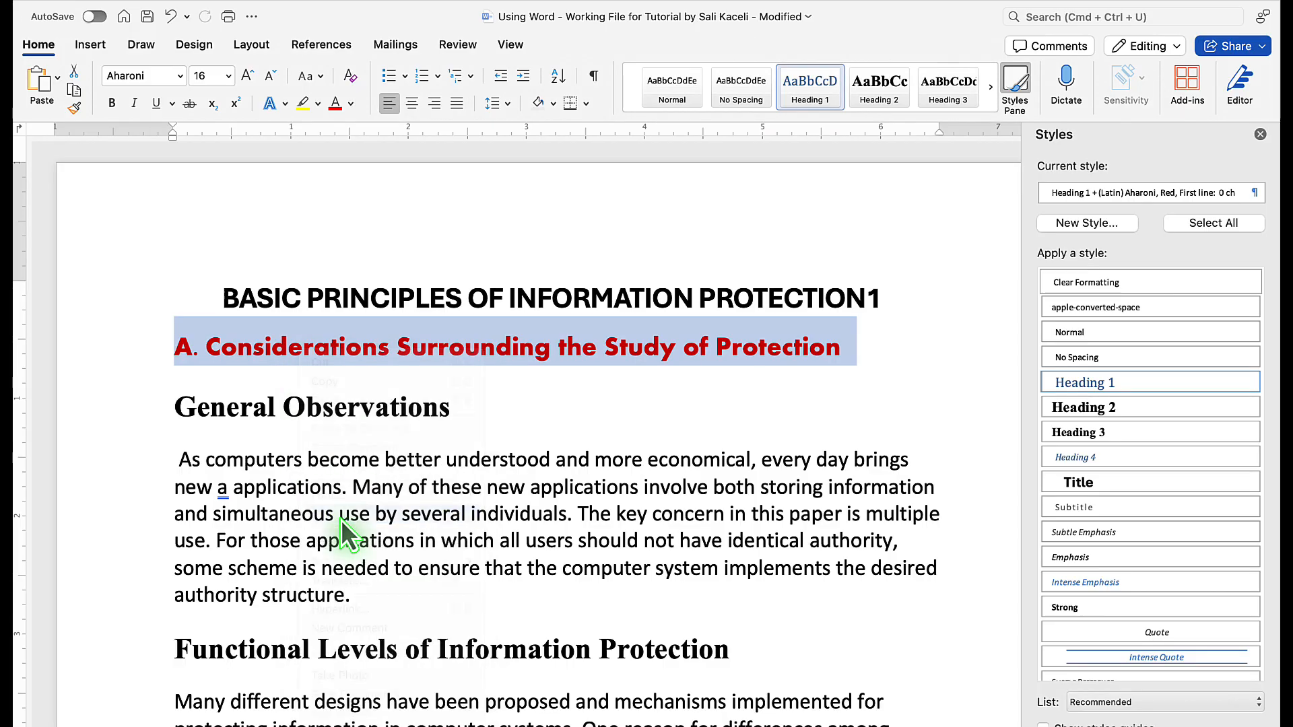
pyautogui.click(787, 273)
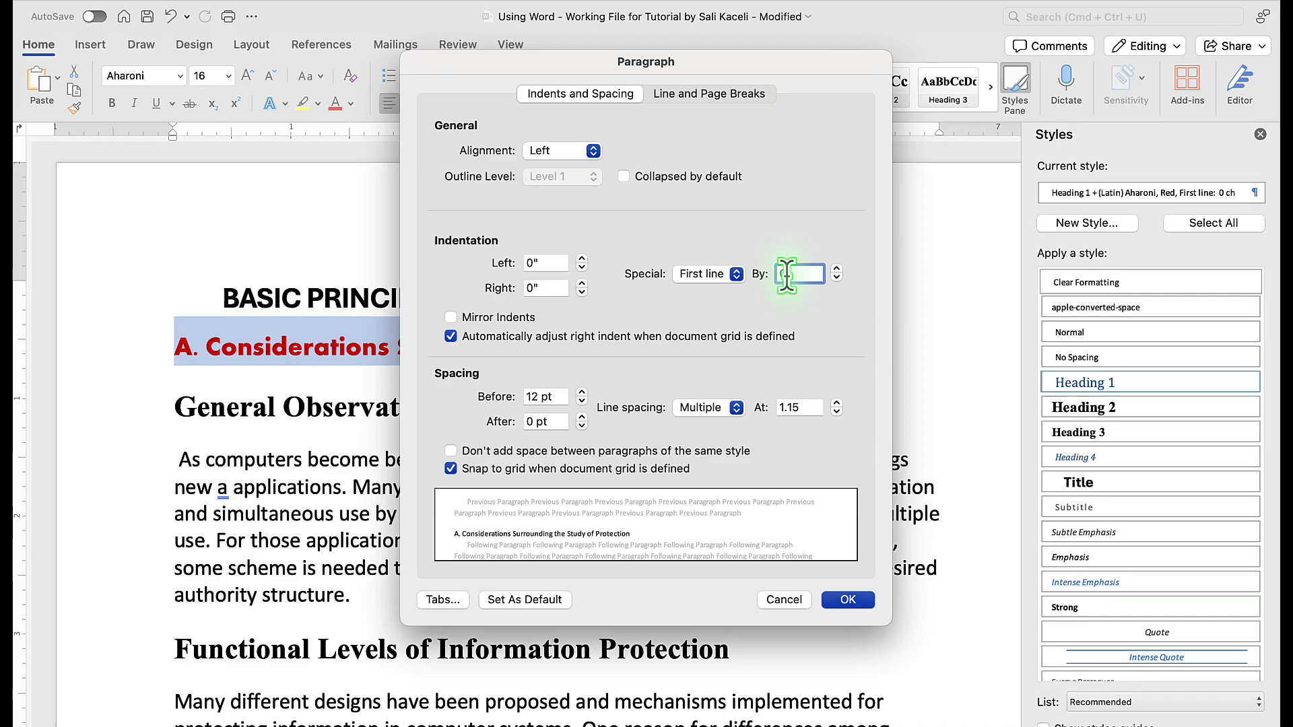
pyautogui.click(776, 598)
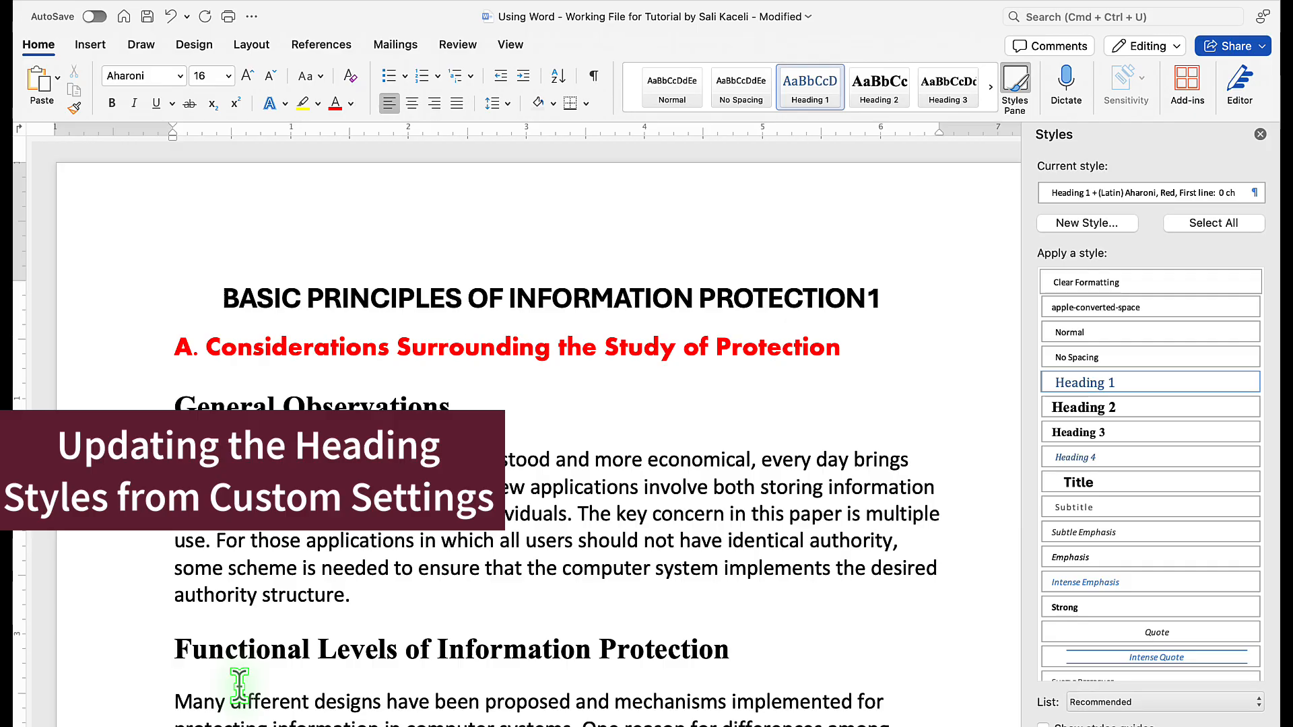
# - Try reapplying the Heading 1 style to the custom-formatted "A. Considerations" heading, and undo it
pyautogui.tripleClick(244, 342)
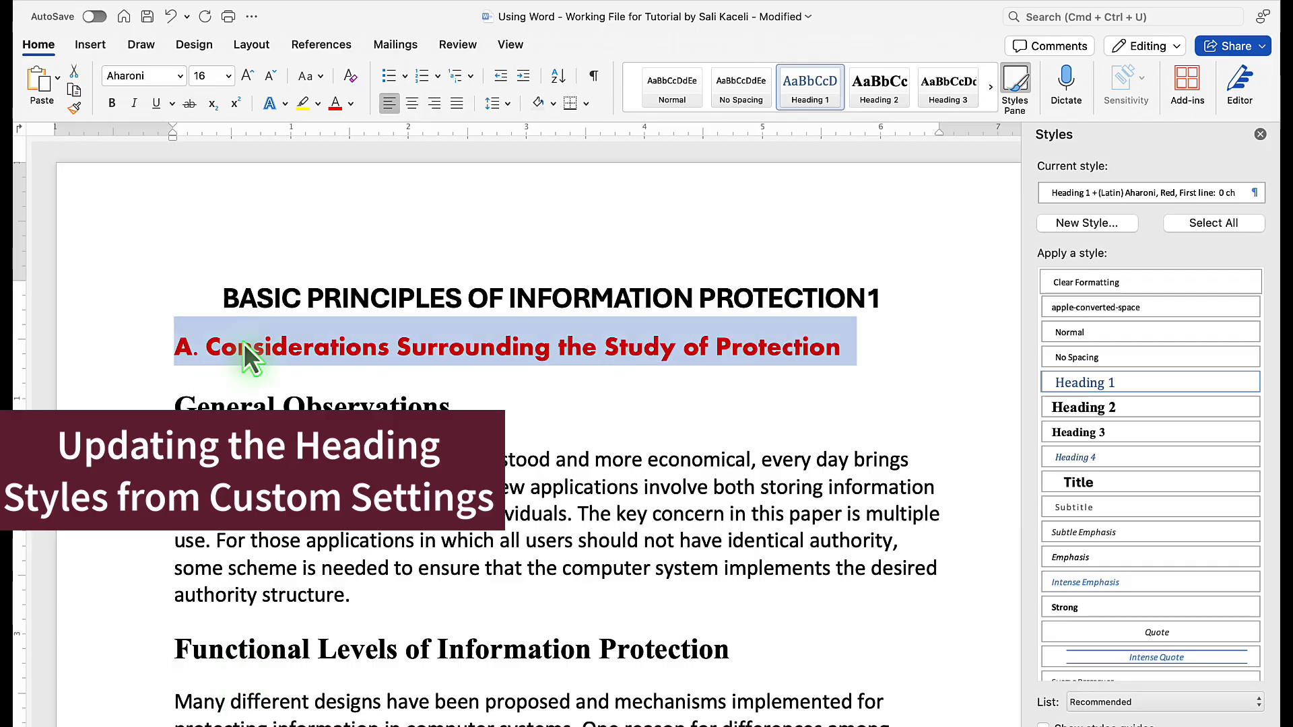
pyautogui.tripleClick(301, 348)
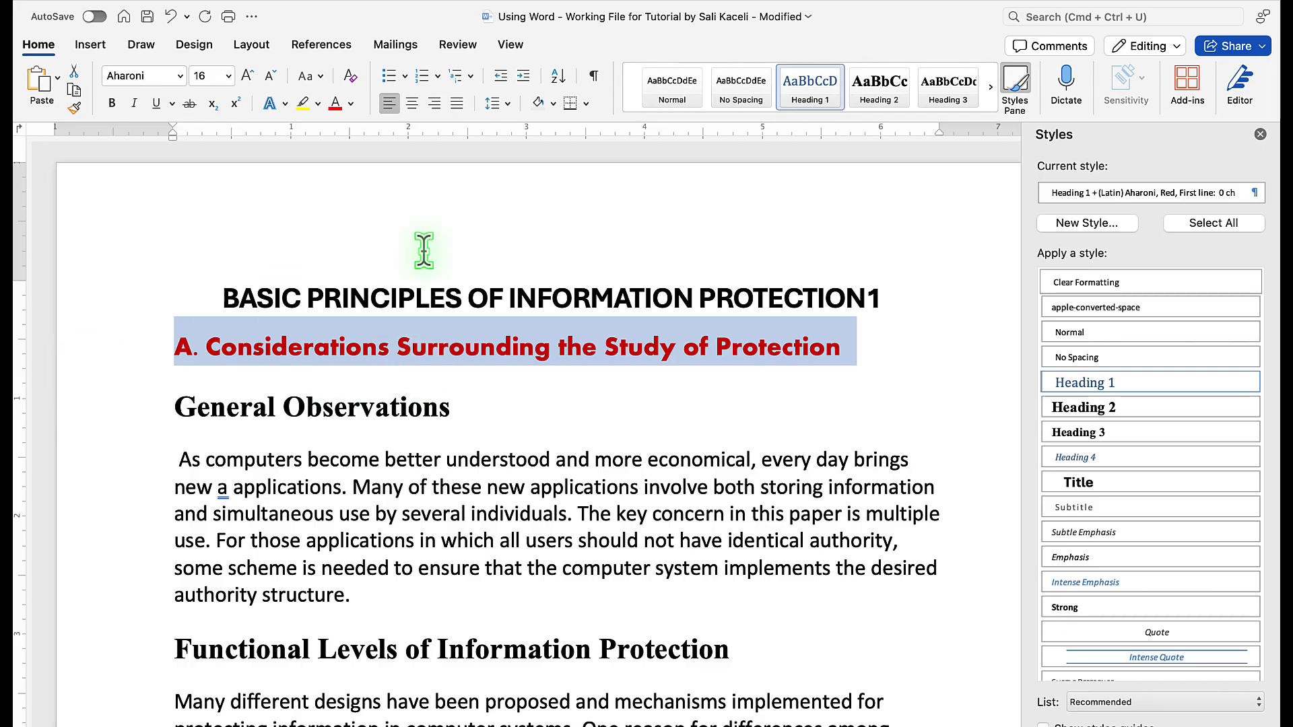
pyautogui.click(825, 94)
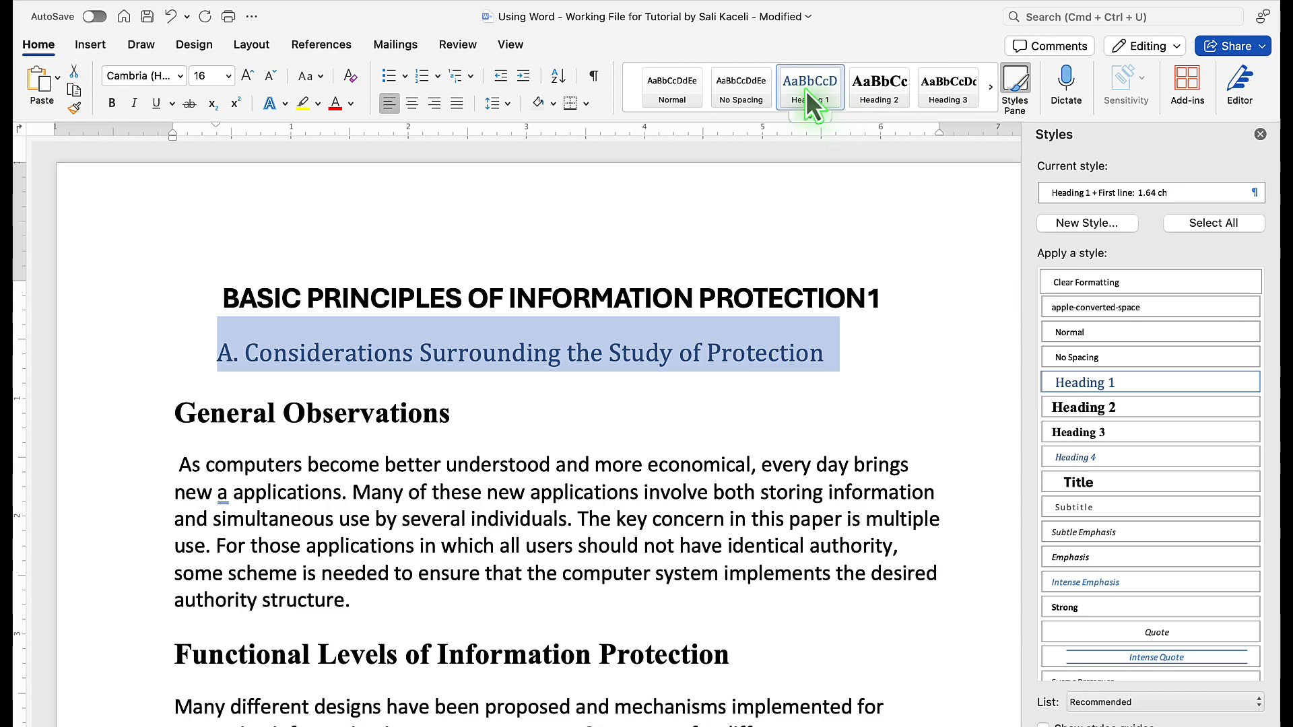
pyautogui.press('super+z')
# - Update the Heading 1 style to match the red Aharoni formatting of the selected "A. Considerations" heading
pyautogui.rightClick(806, 89)
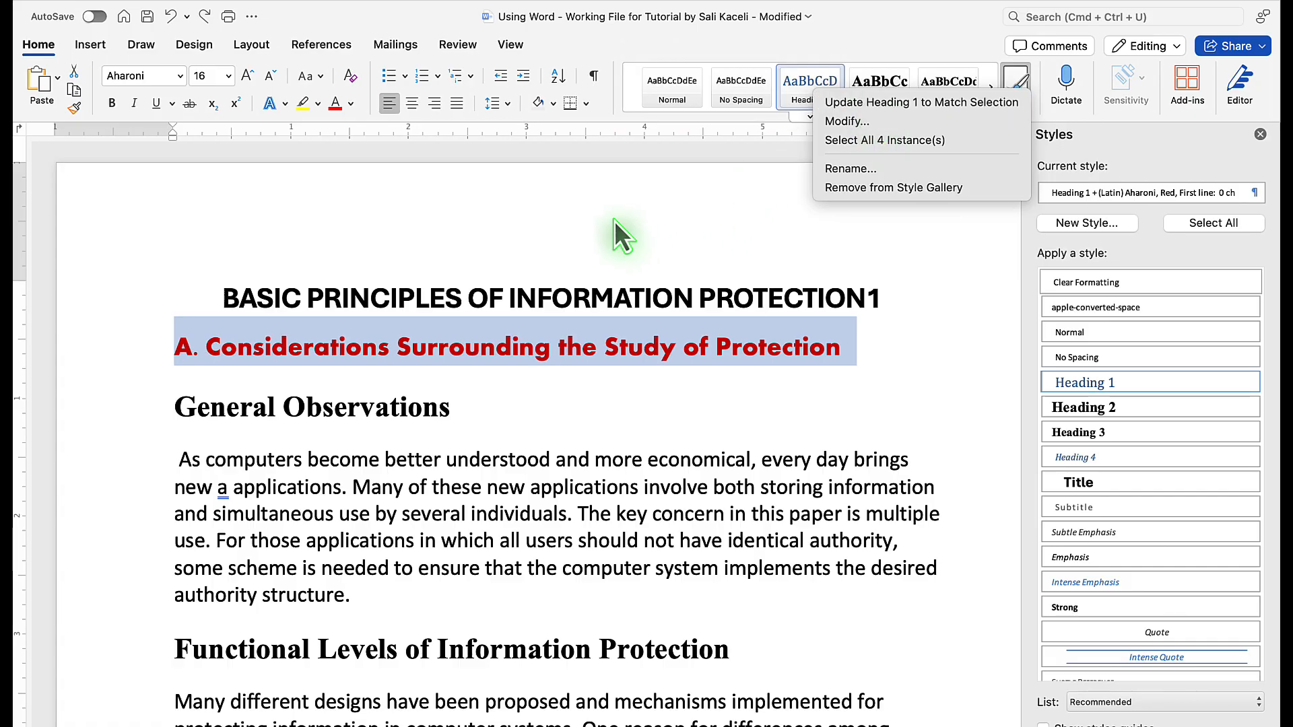
pyautogui.click(1250, 387)
pyautogui.click(1252, 385)
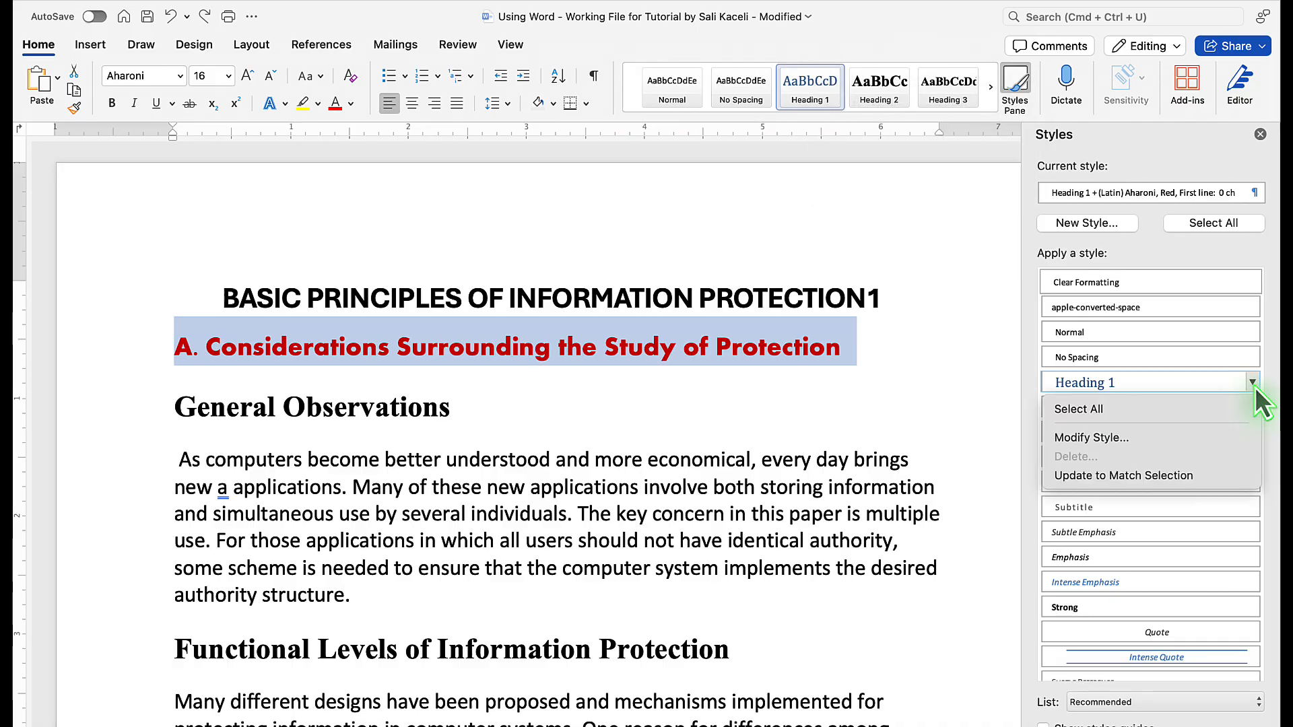
pyautogui.click(1089, 479)
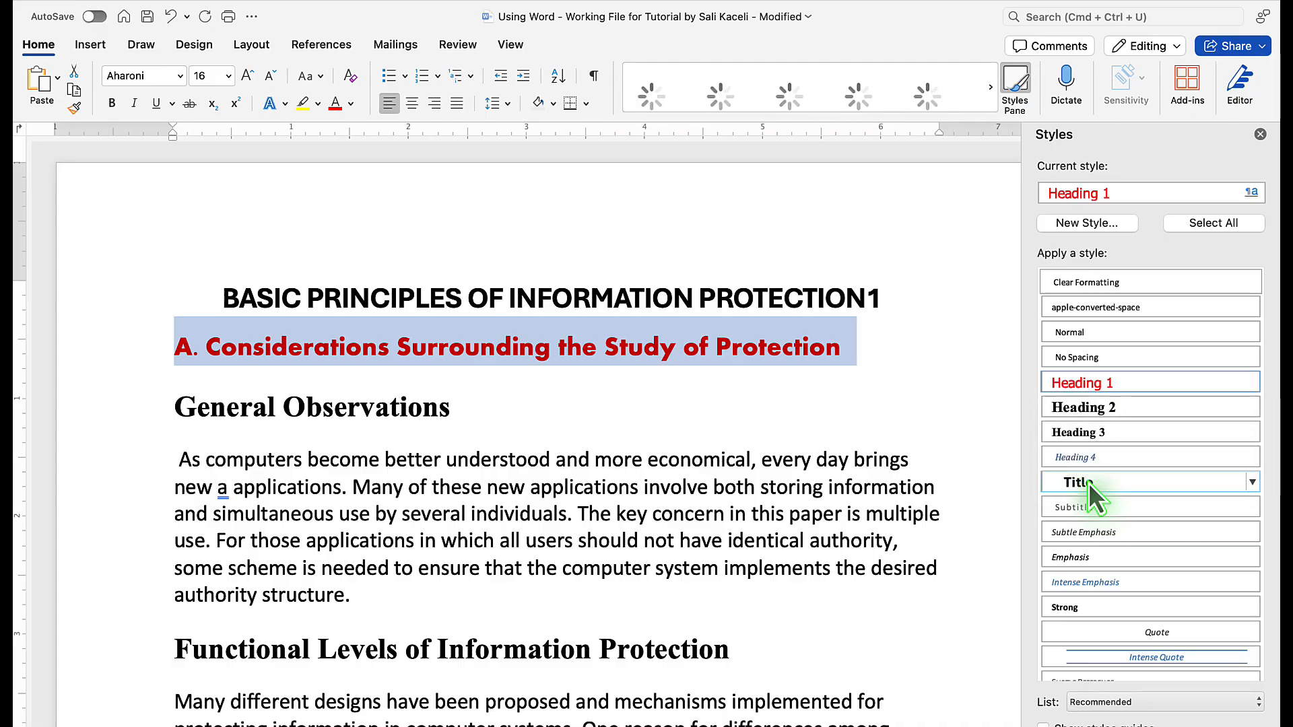
pyautogui.click(891, 411)
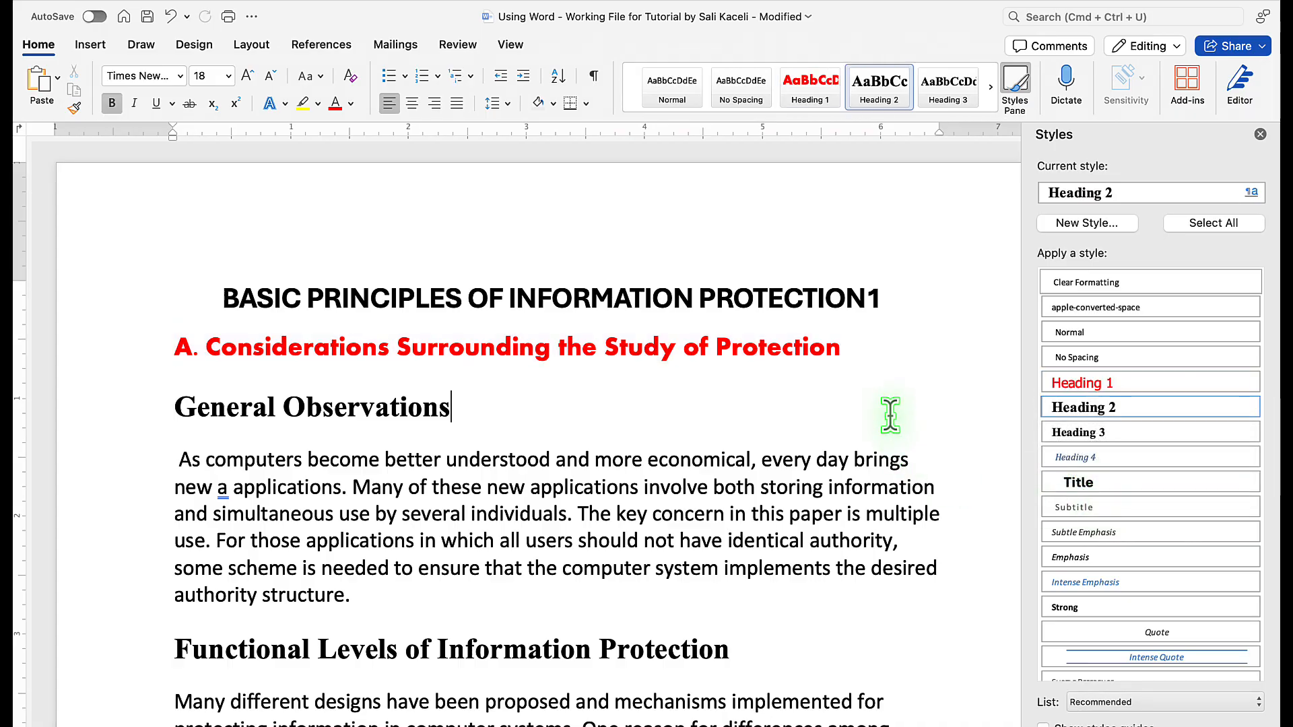
# - Examine the Heading 1 headings throughout the paper for the updated style formatting and return to the document's start
pyautogui.scroll(-5, 890, 412)
pyautogui.scroll(-8, 890, 412)
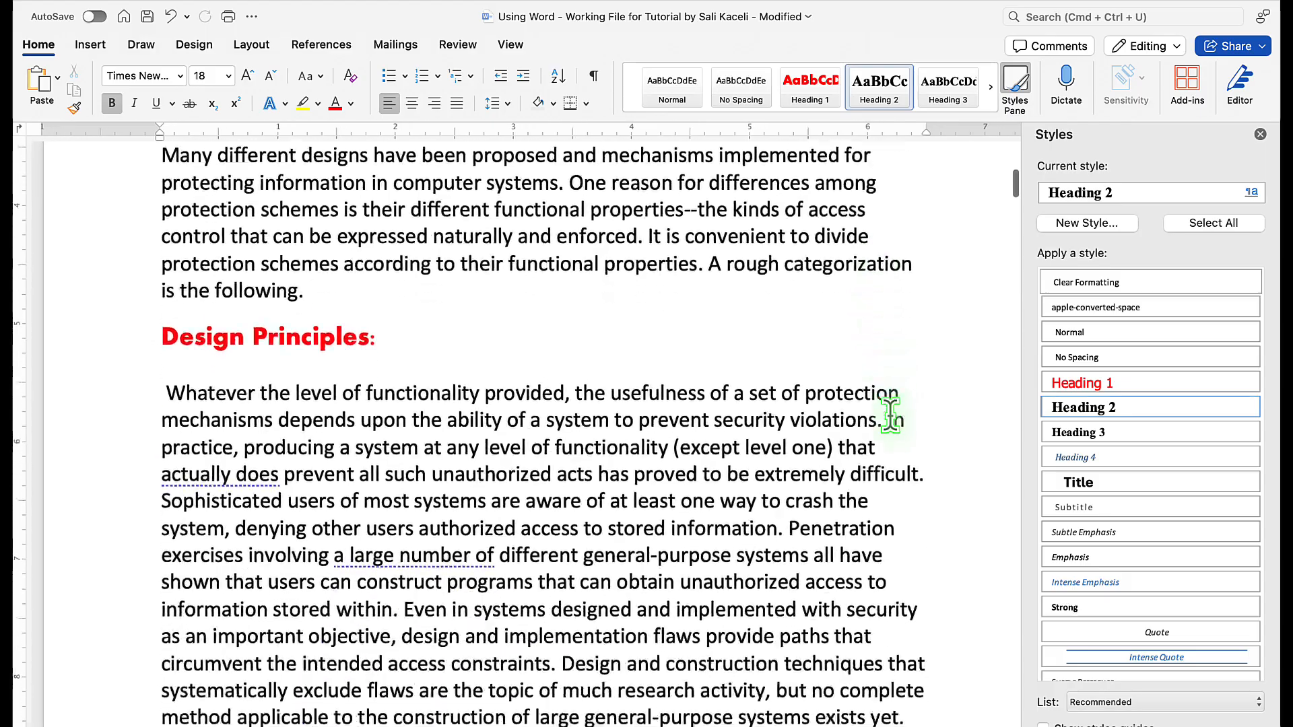
pyautogui.scroll(-15, 890, 412)
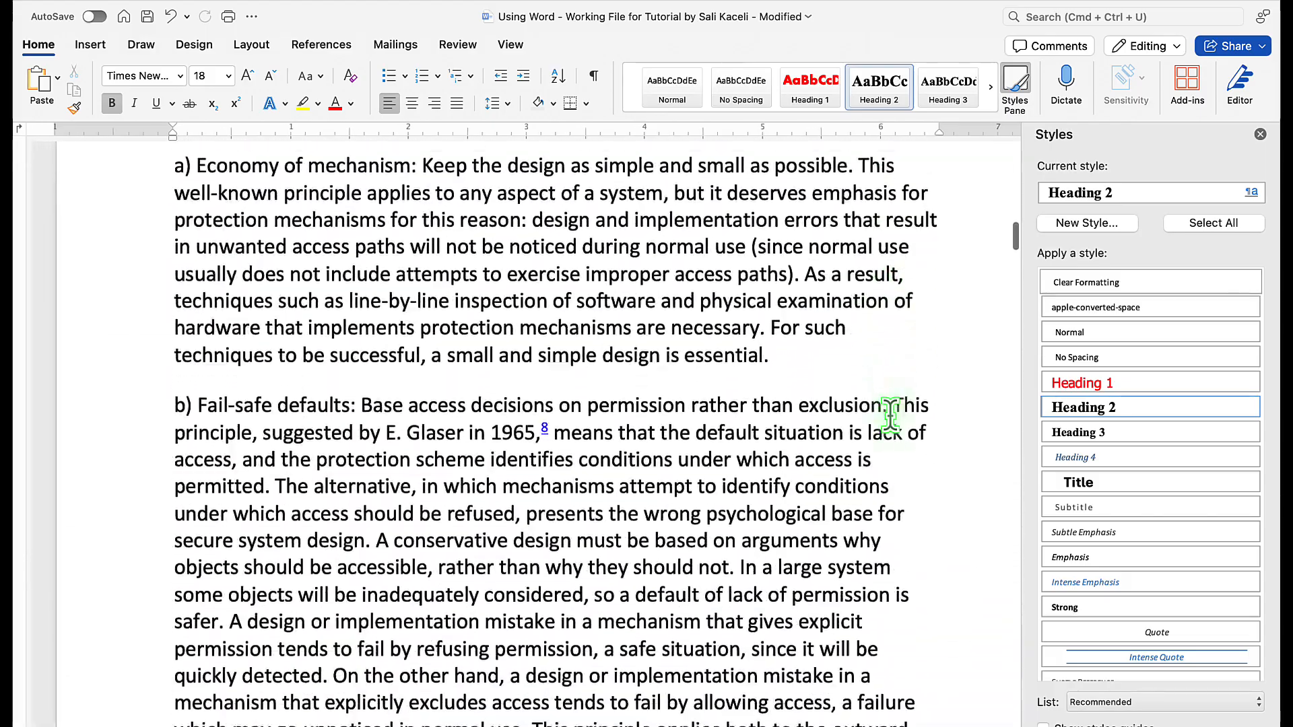
pyautogui.scroll(-9, 890, 412)
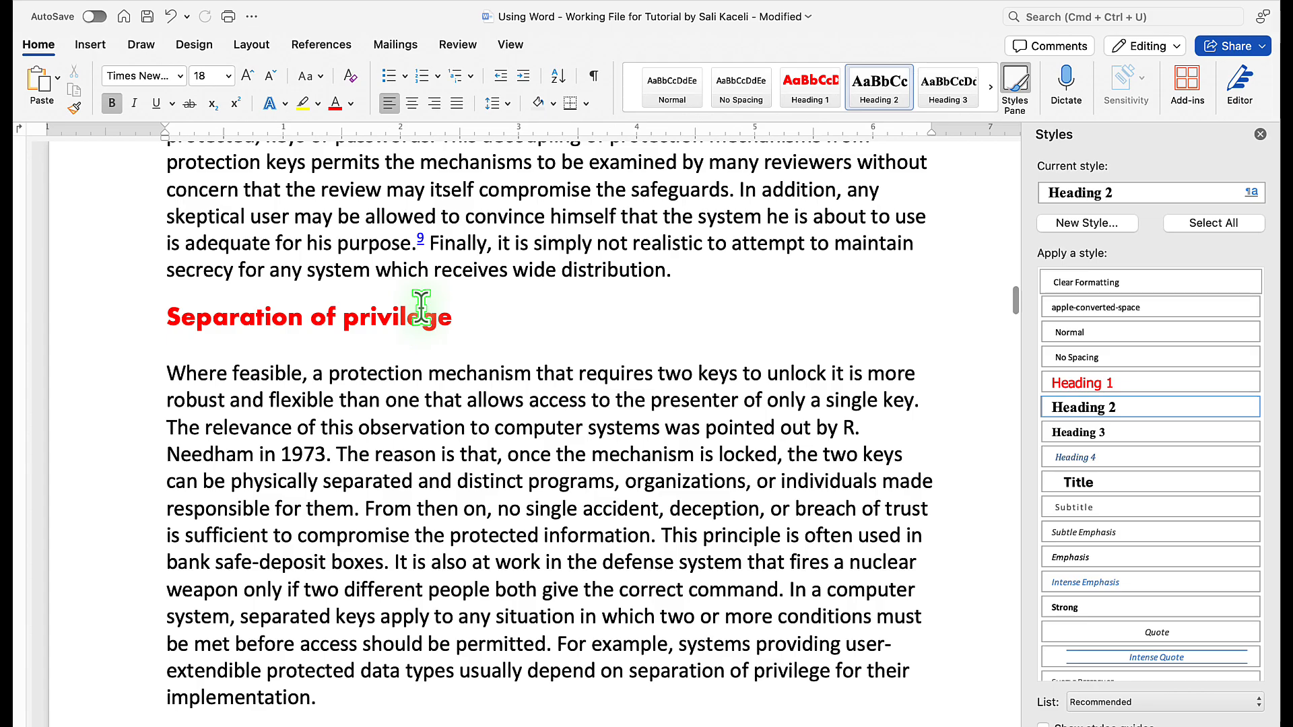
pyautogui.scroll(-20, 468, 303)
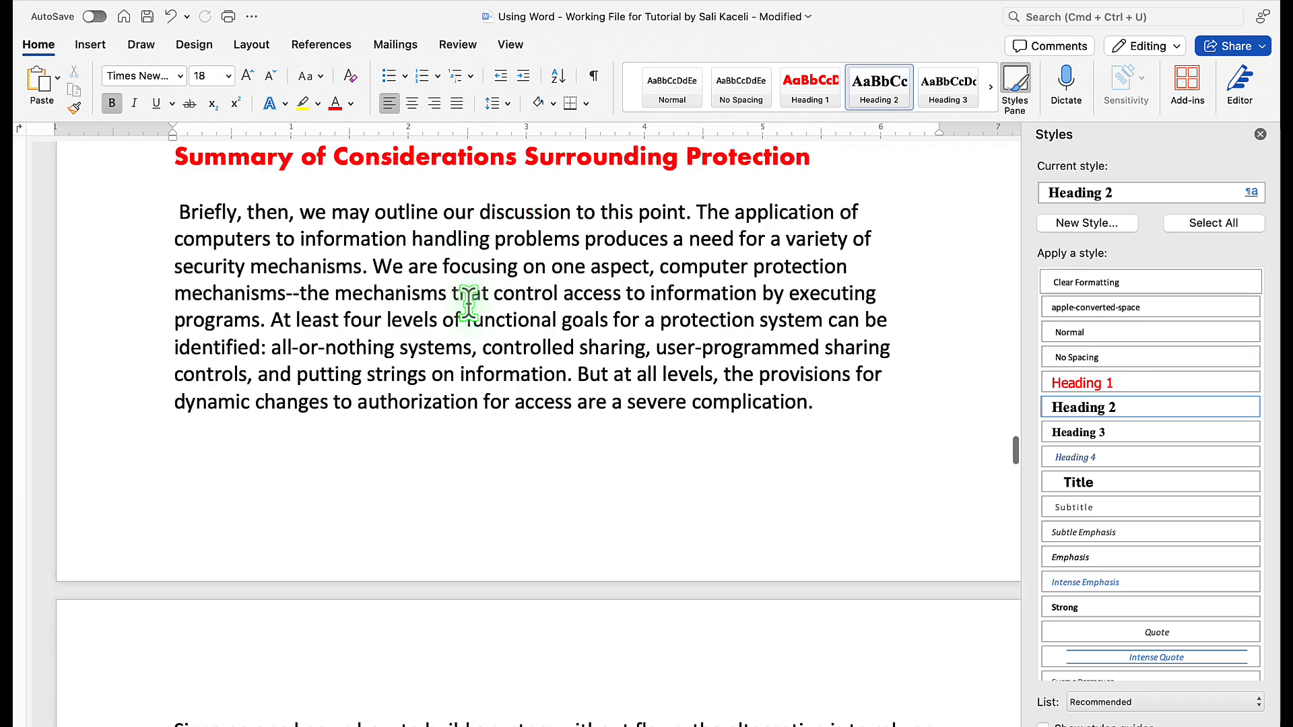
pyautogui.scroll(-5, 469, 303)
pyautogui.scroll(20, 469, 303)
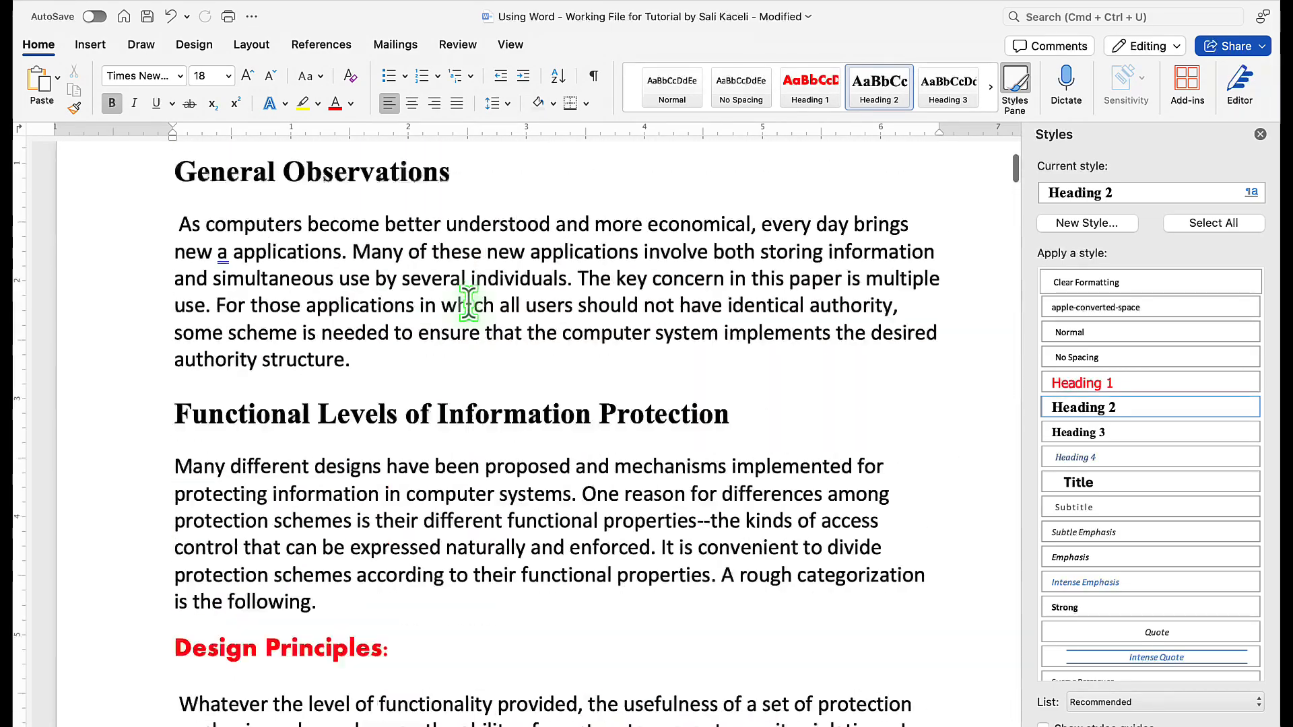
pyautogui.scroll(5, 469, 303)
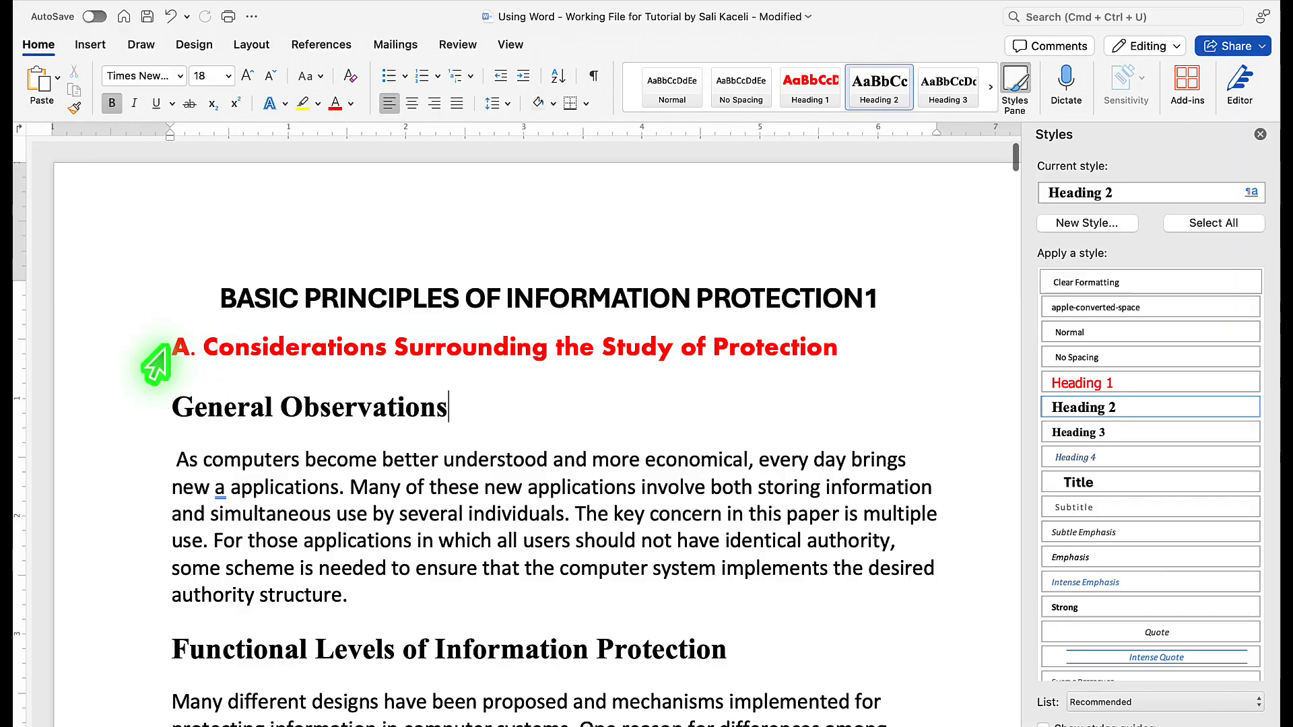
# - Color the "A. Considerations" heading Dark Red, update Heading 1 to match it, and check the paper's other headings
pyautogui.click(156, 363)
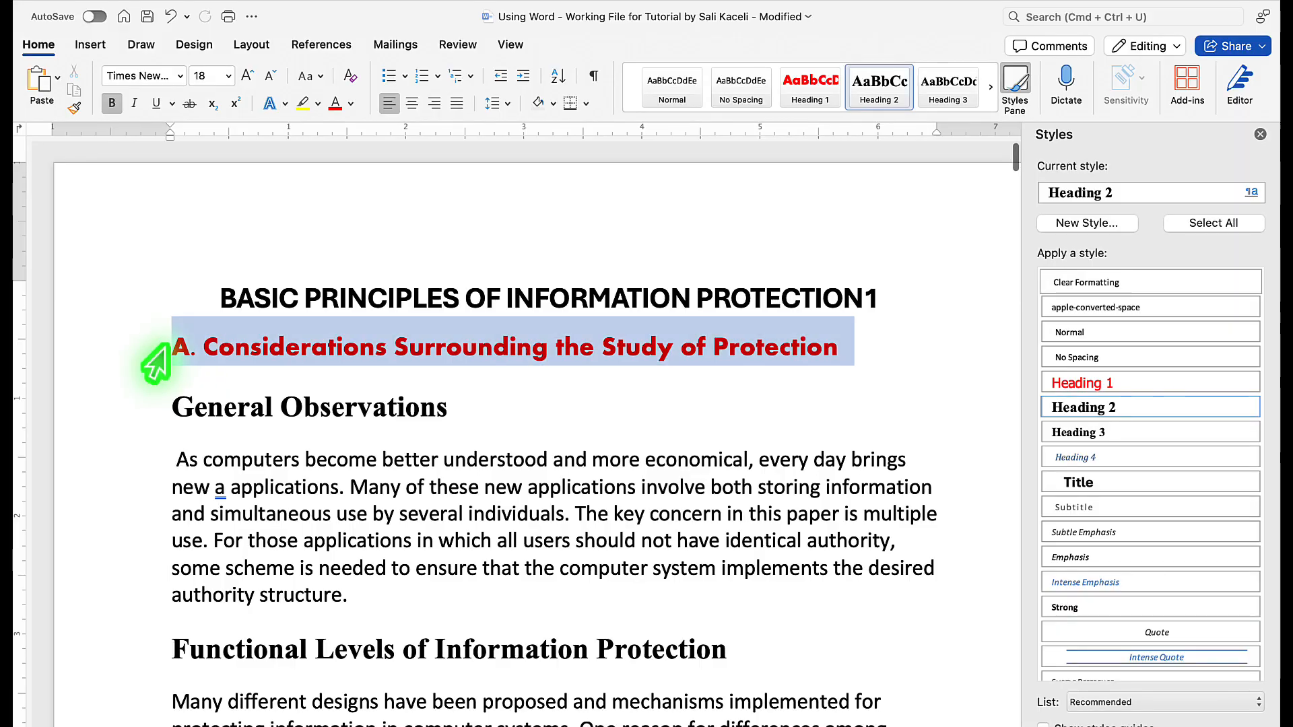
pyautogui.click(350, 104)
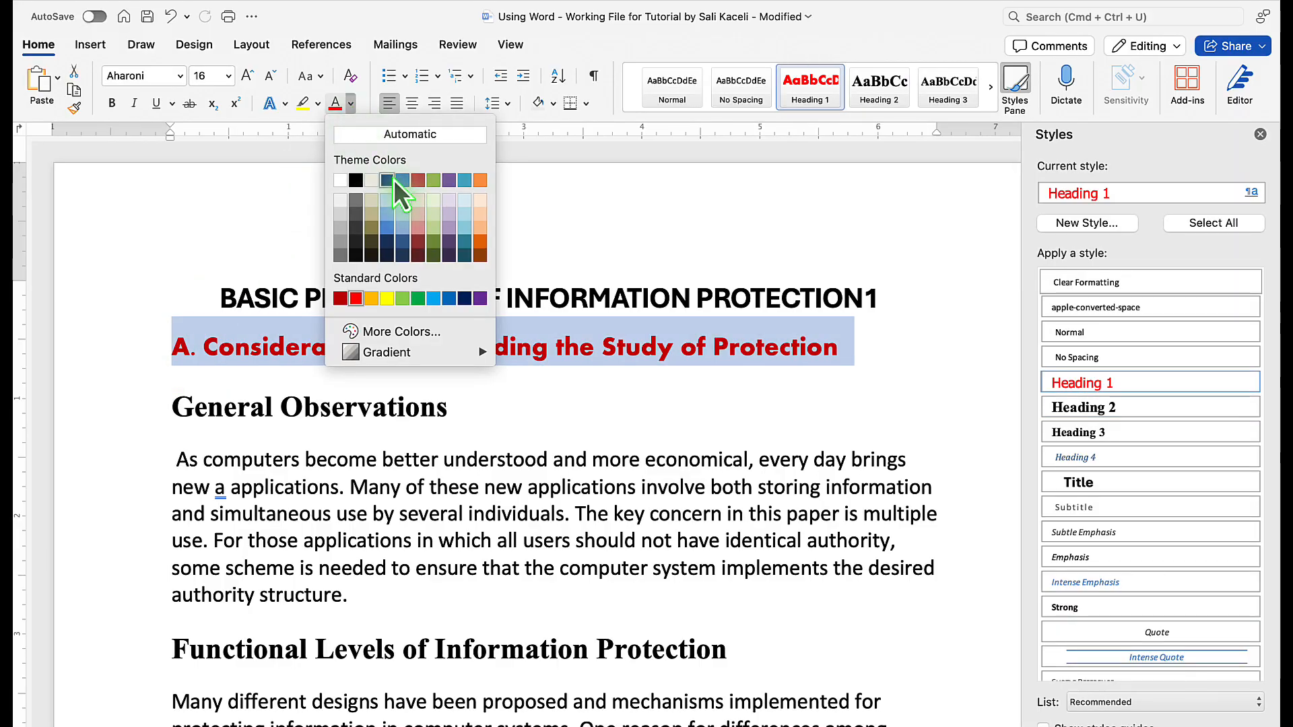
pyautogui.click(340, 298)
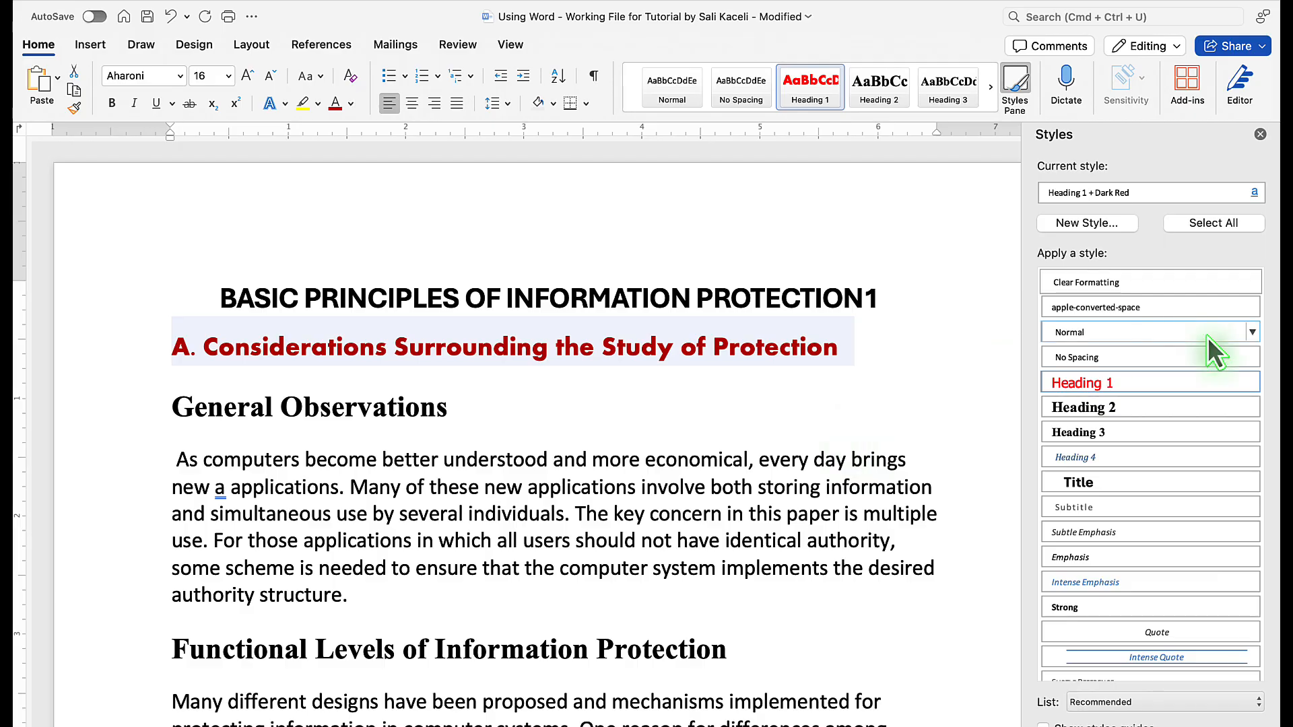
pyautogui.click(1253, 383)
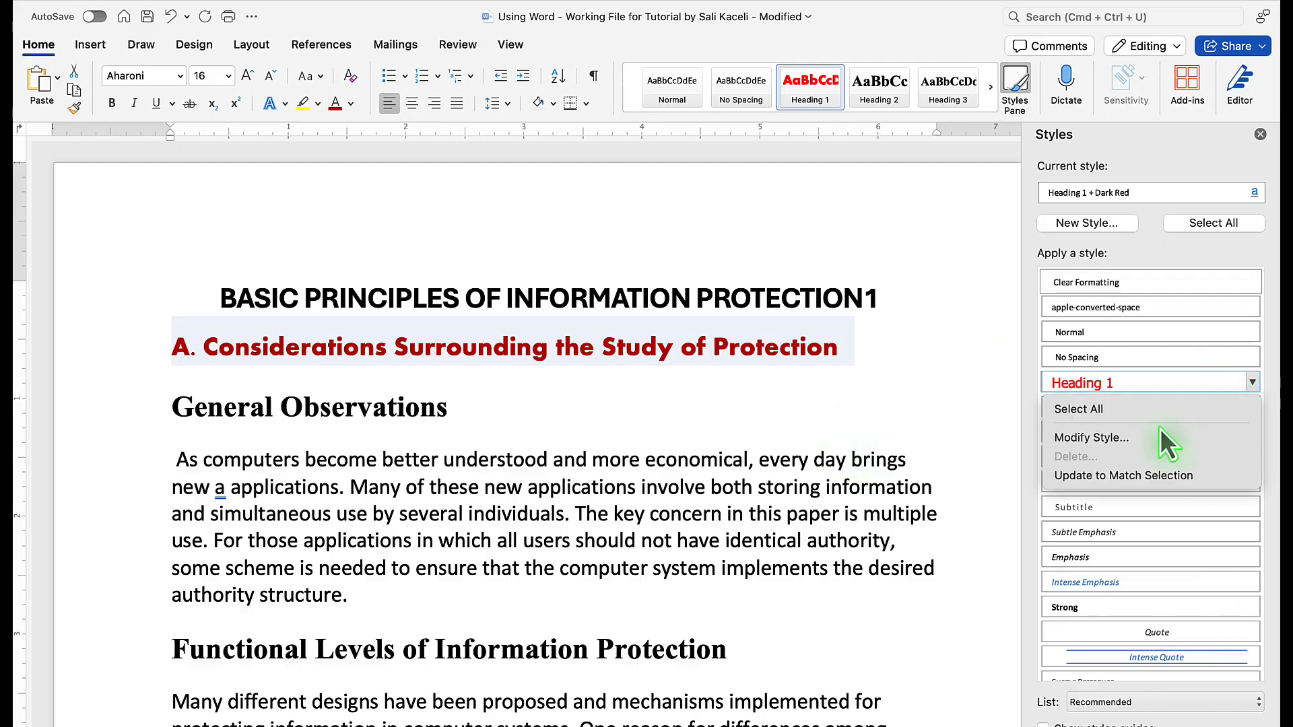
pyautogui.click(1113, 474)
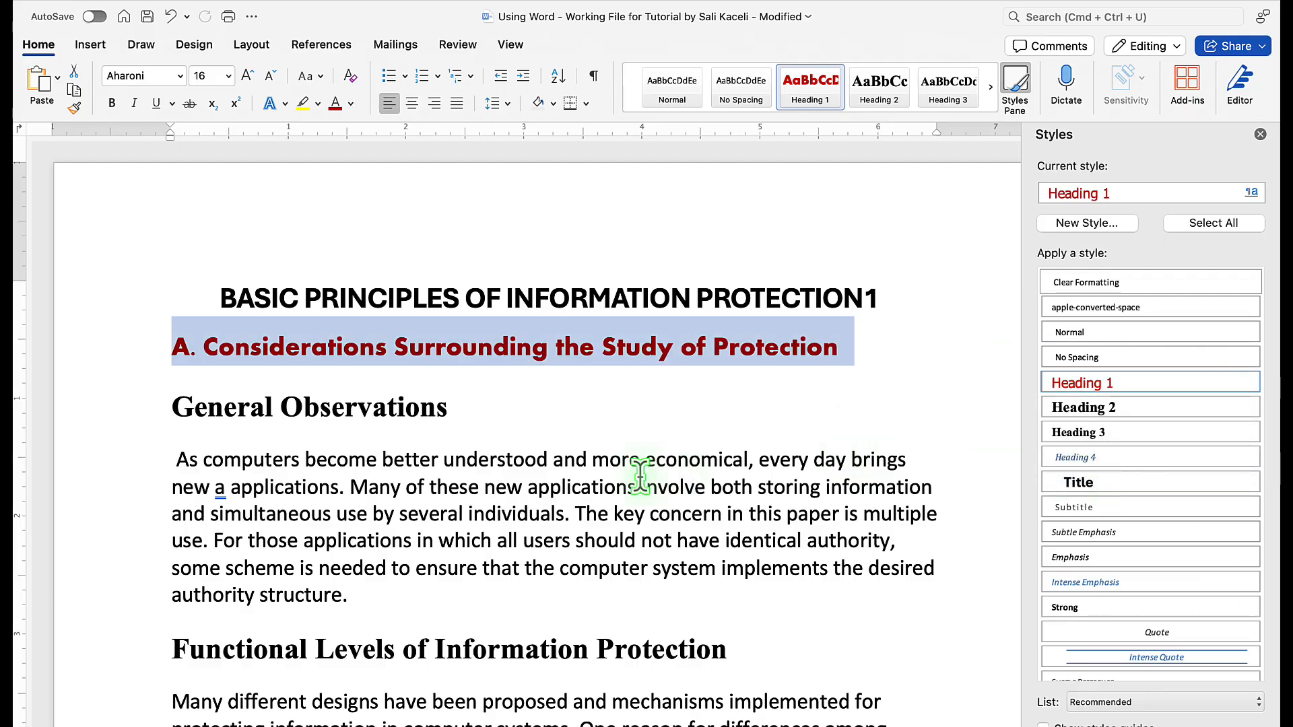
pyautogui.scroll(-20, 491, 491)
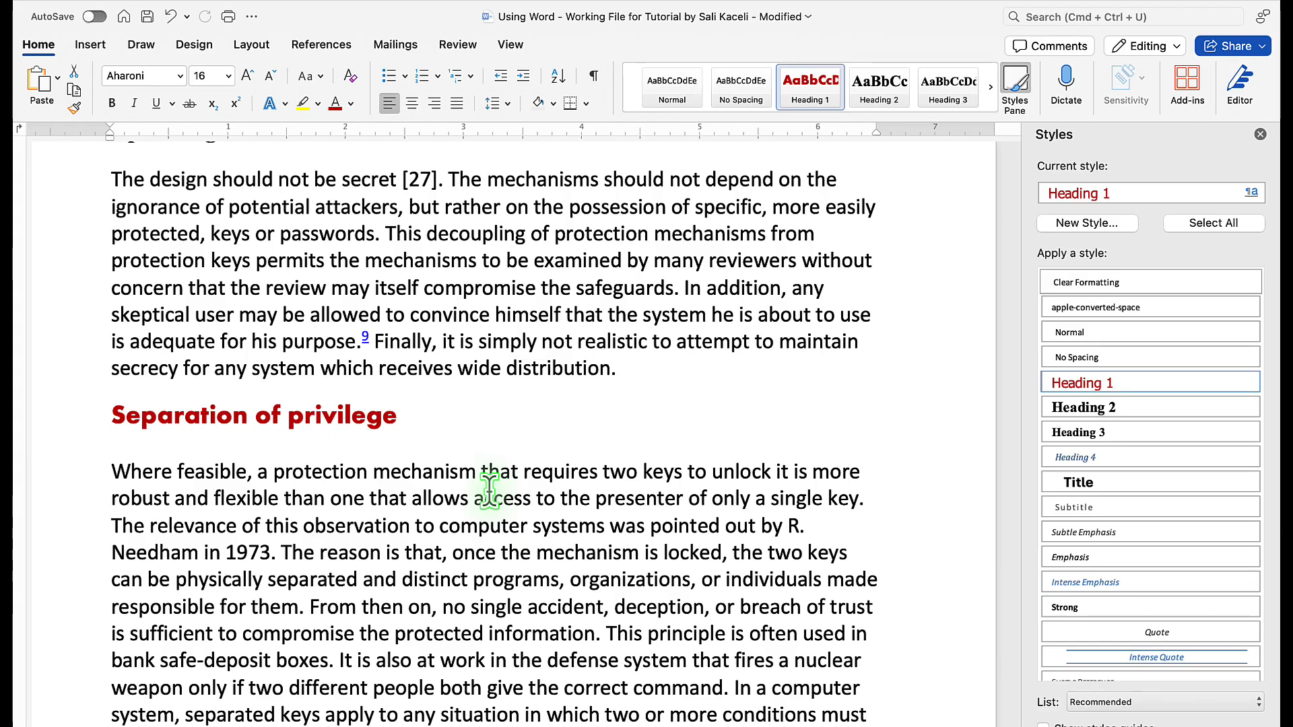
pyautogui.scroll(15, 418, 260)
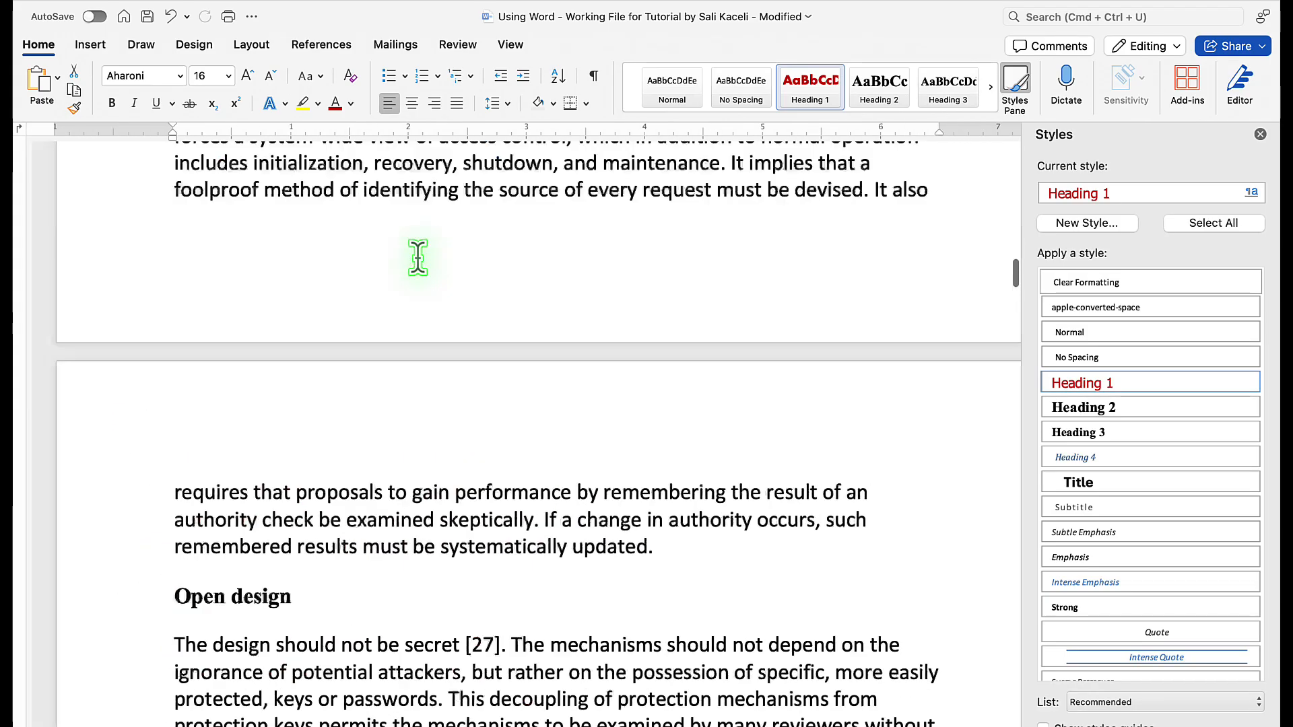
pyautogui.scroll(20, 418, 260)
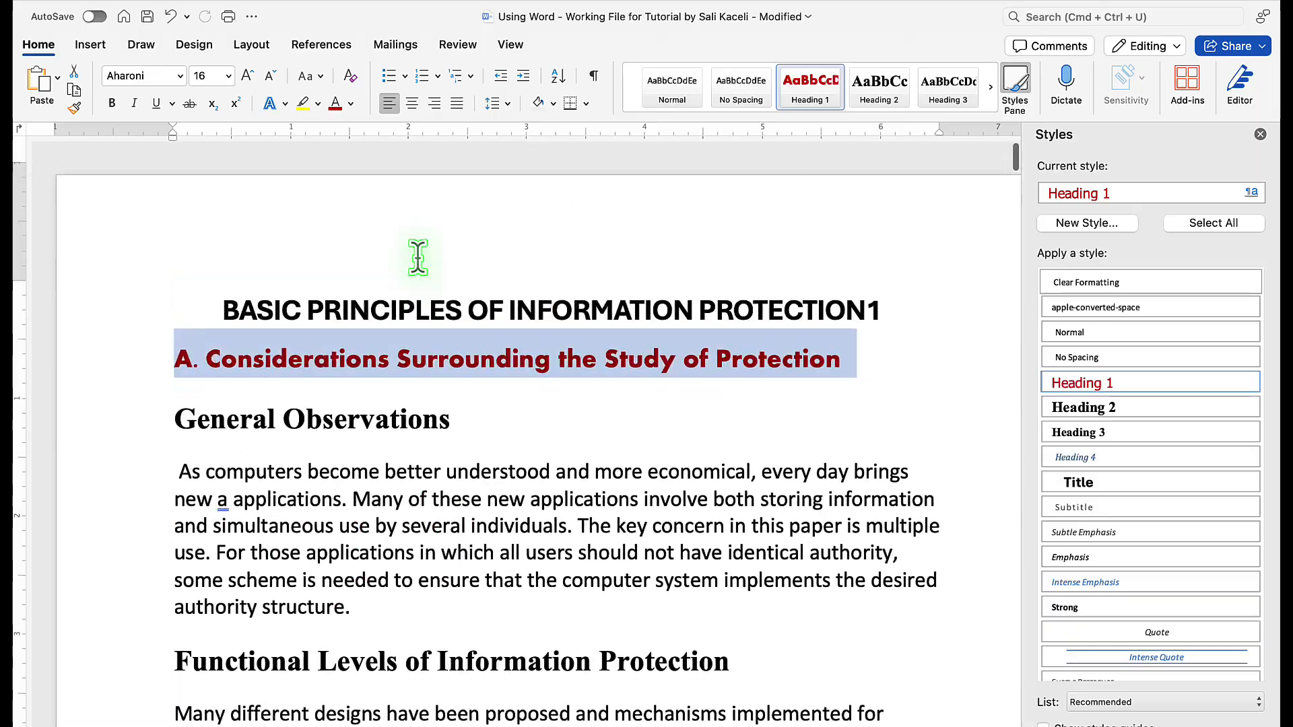
# - Change the "General Observations" heading's font to Aharoni and reduce its size to 14 pt
pyautogui.click(123, 416)
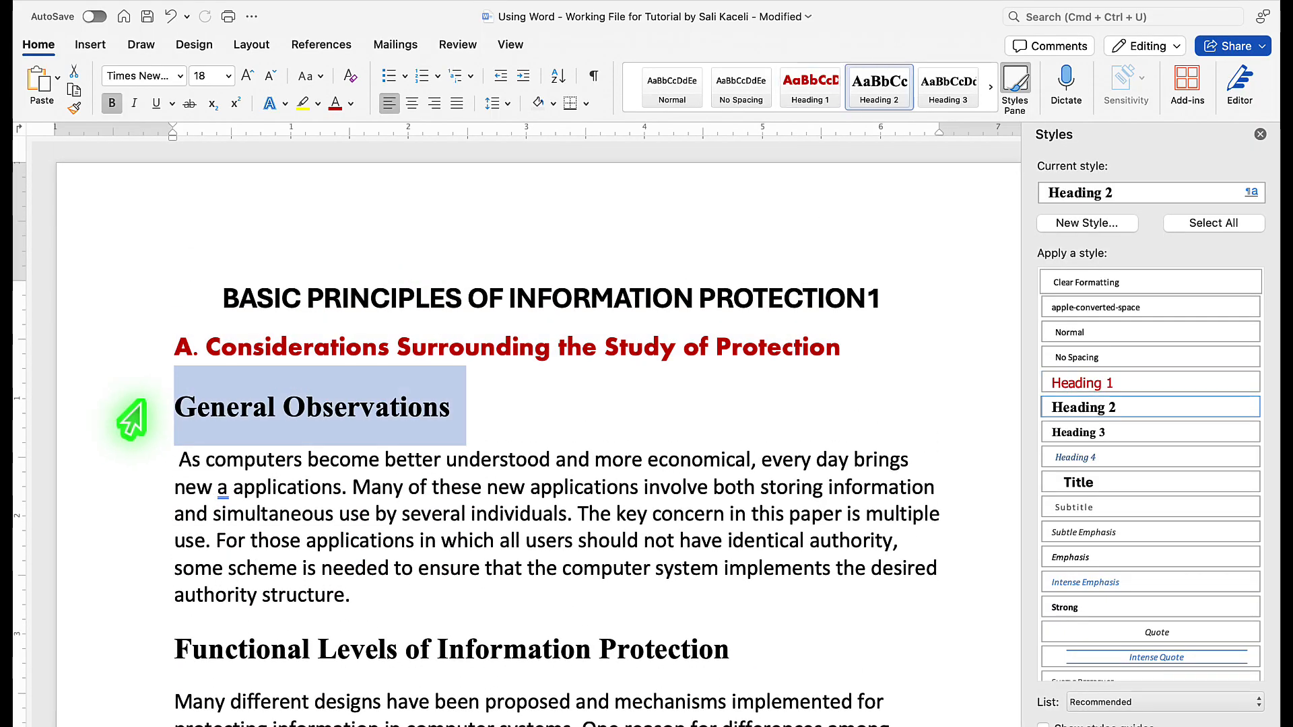
pyautogui.click(180, 76)
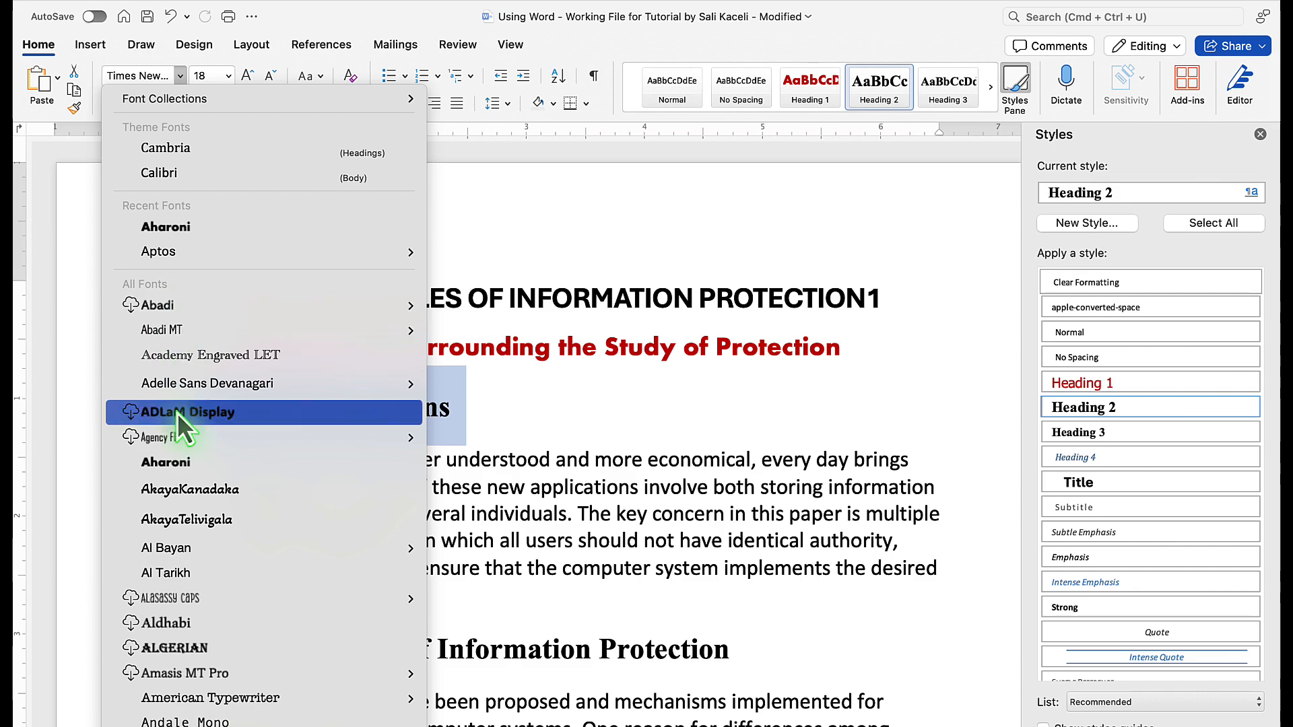
pyautogui.scroll(-3, 180, 433)
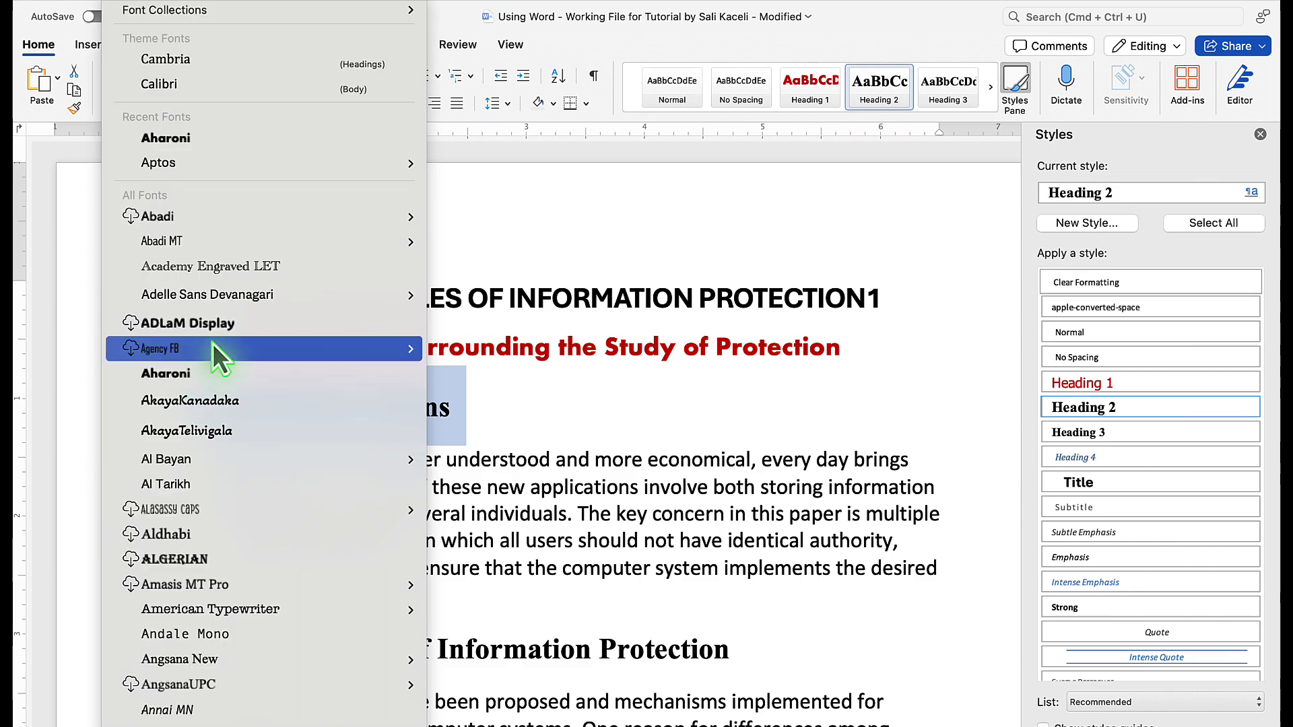
pyautogui.click(181, 374)
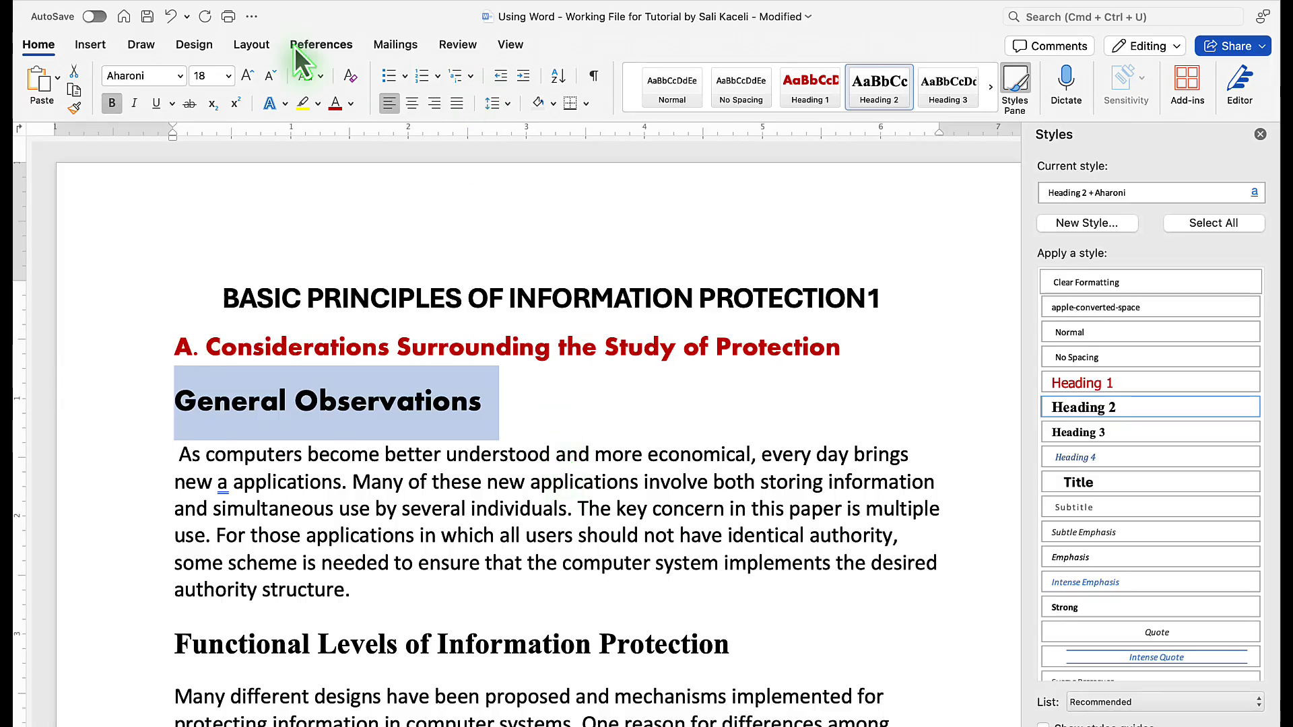
pyautogui.click(272, 76)
pyautogui.click(272, 77)
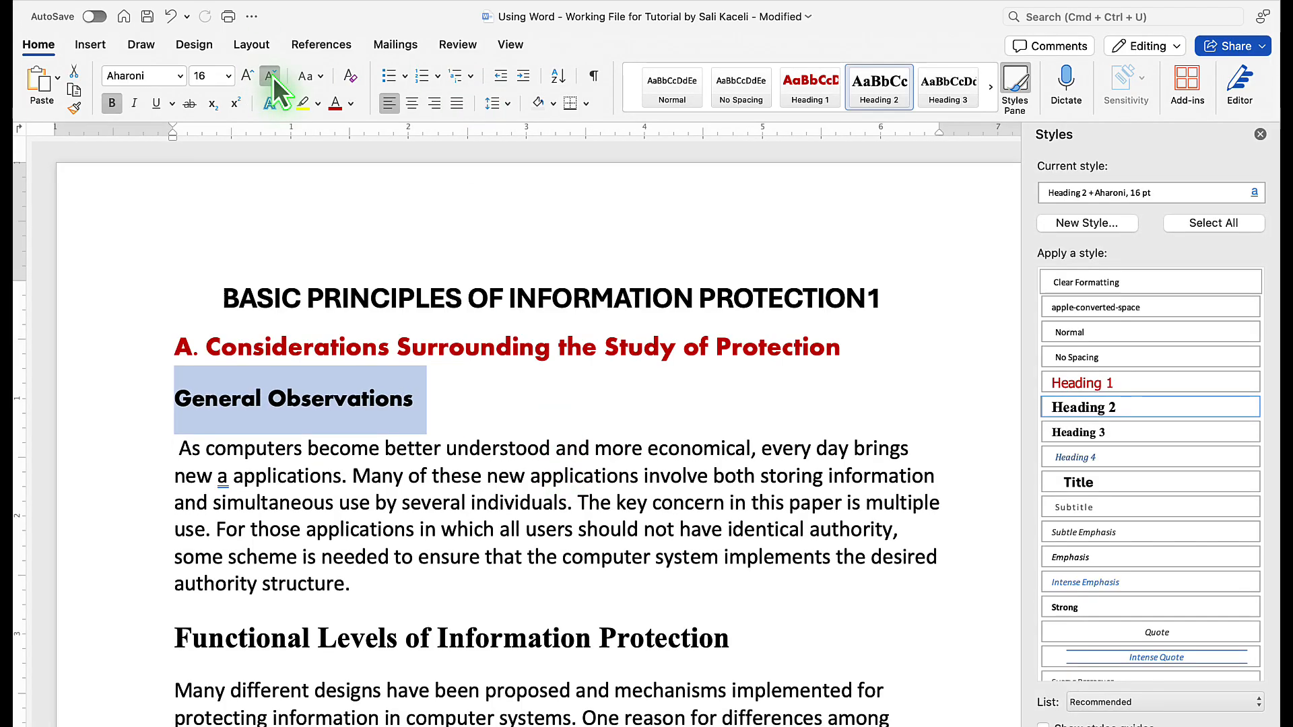
pyautogui.click(273, 76)
pyautogui.click(273, 77)
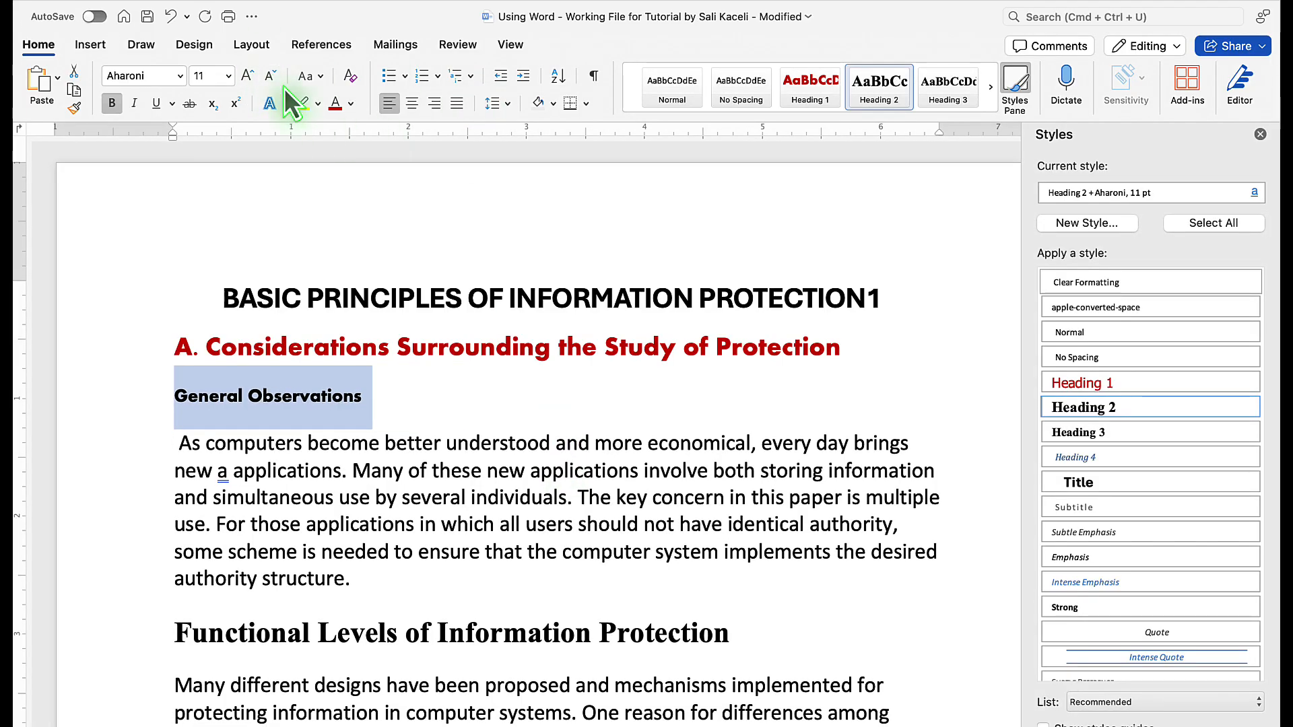
pyautogui.click(247, 76)
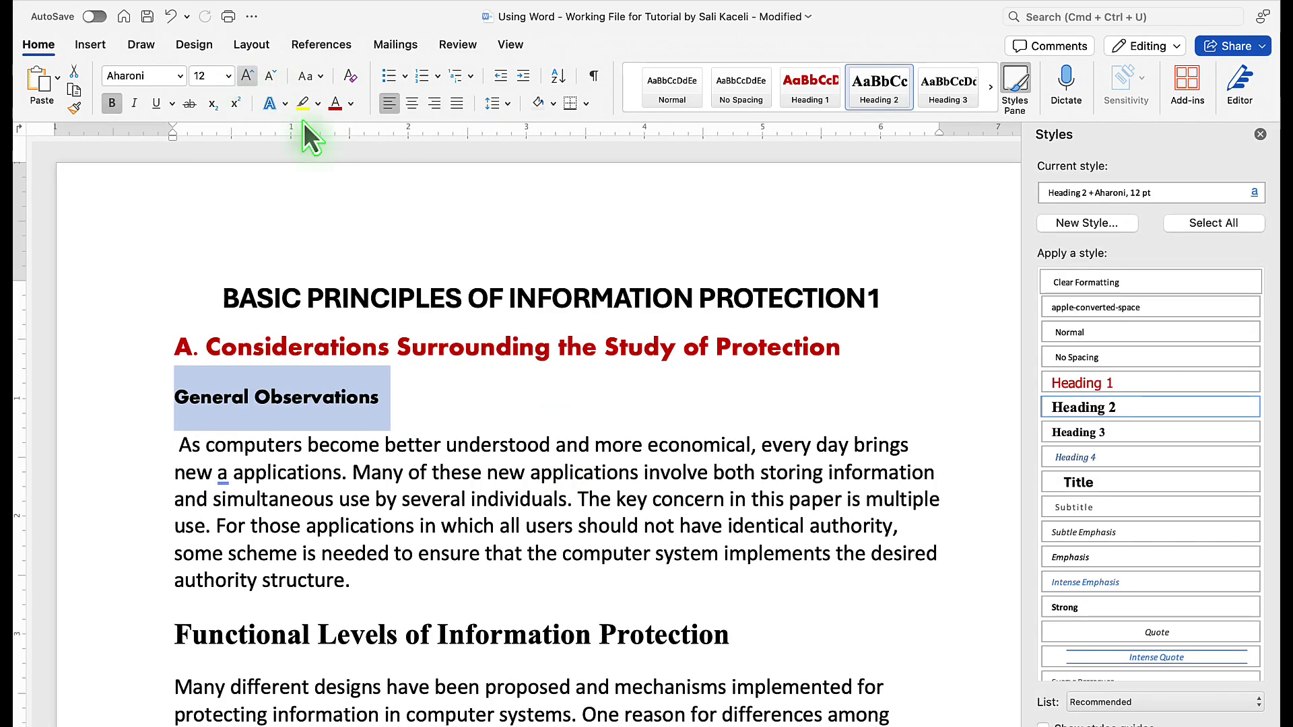
# - Update the Heading 2 style to match the formatting of the selected "General Observations" heading
pyautogui.rightClick(864, 106)
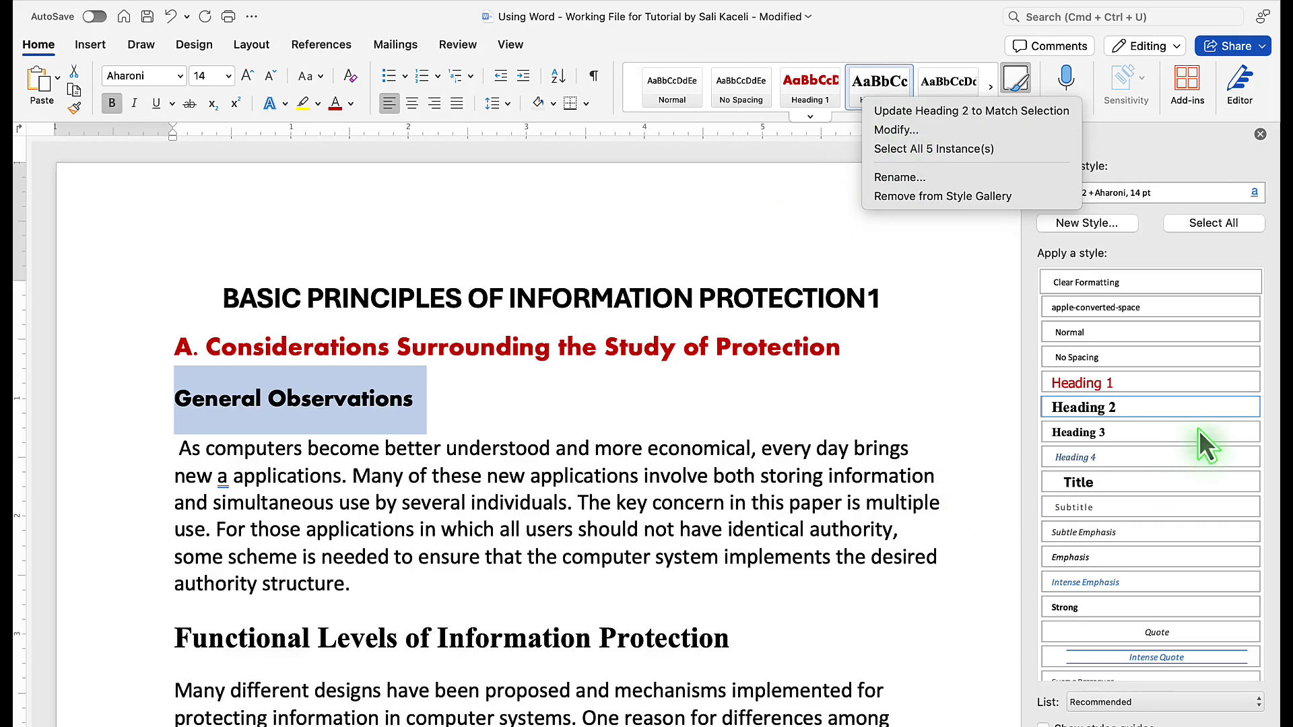
pyautogui.click(980, 435)
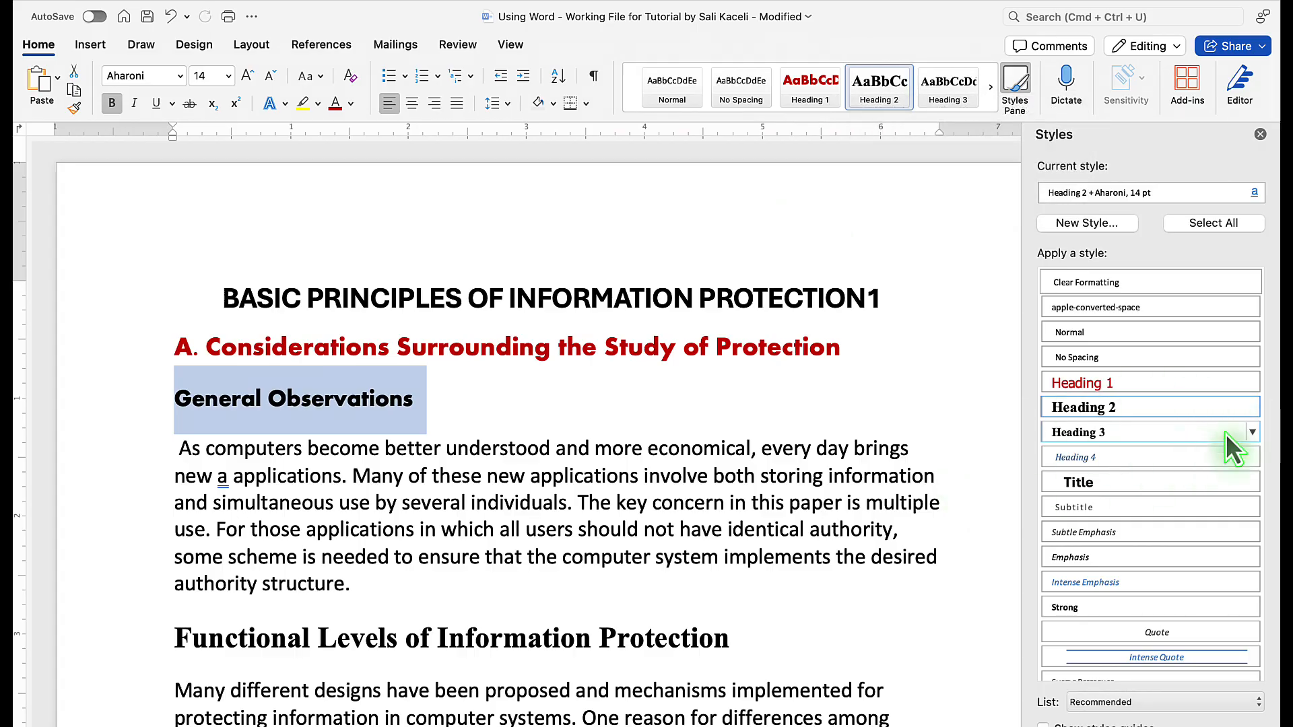
pyautogui.click(1252, 408)
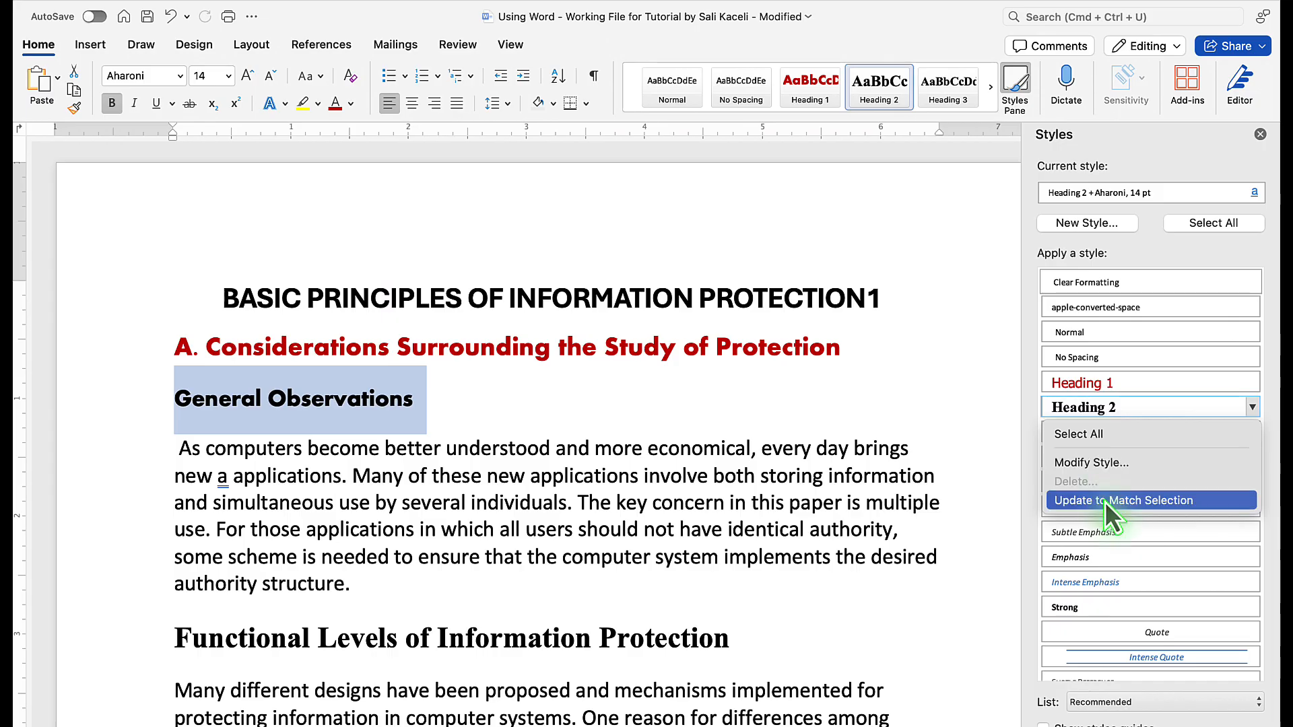
# - Update the Heading 2 style to match the selected "General Observations" heading, and check the headings throughout the document
pyautogui.click(1252, 406)
pyautogui.click(1254, 406)
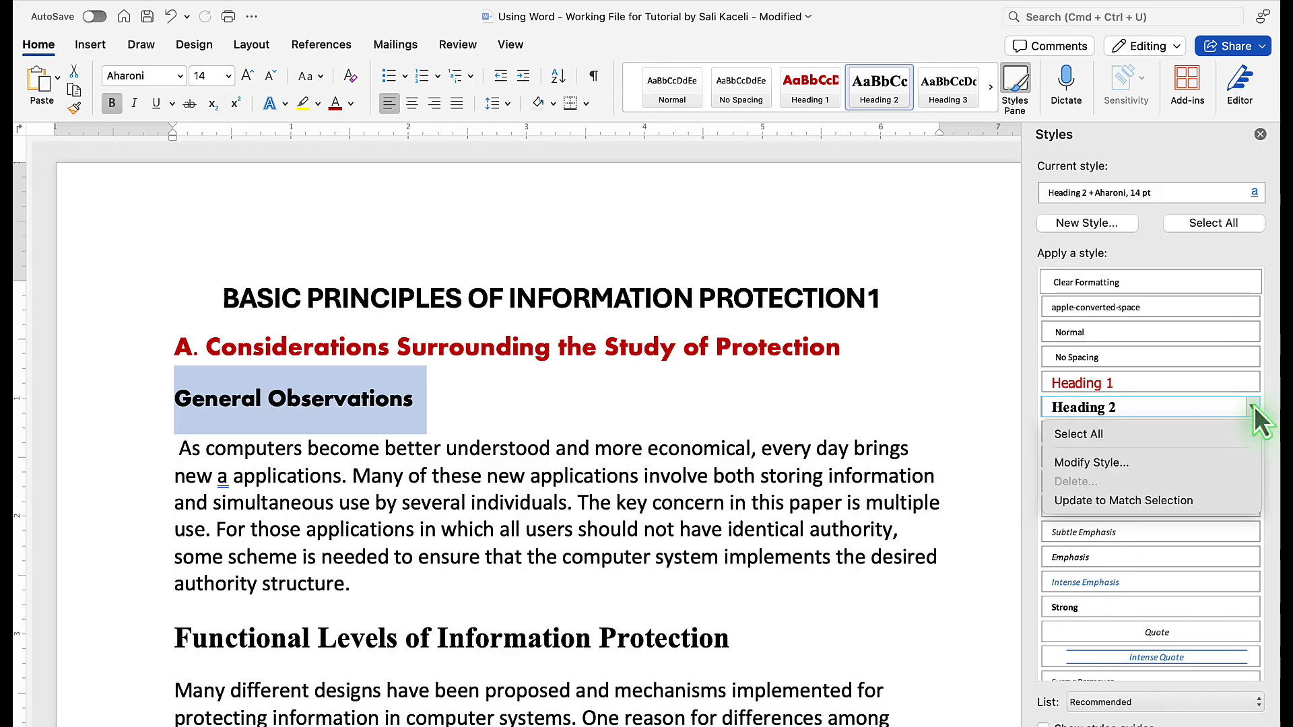
pyautogui.click(1109, 500)
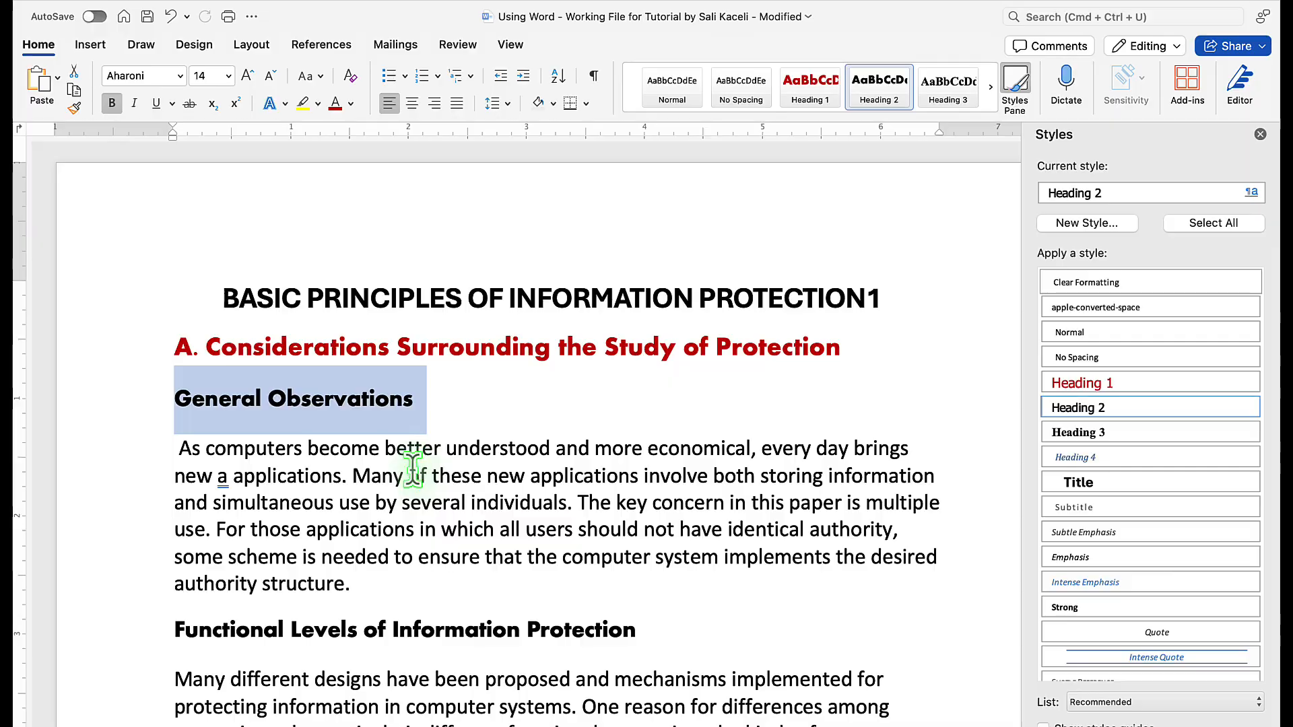
pyautogui.scroll(-20, 412, 470)
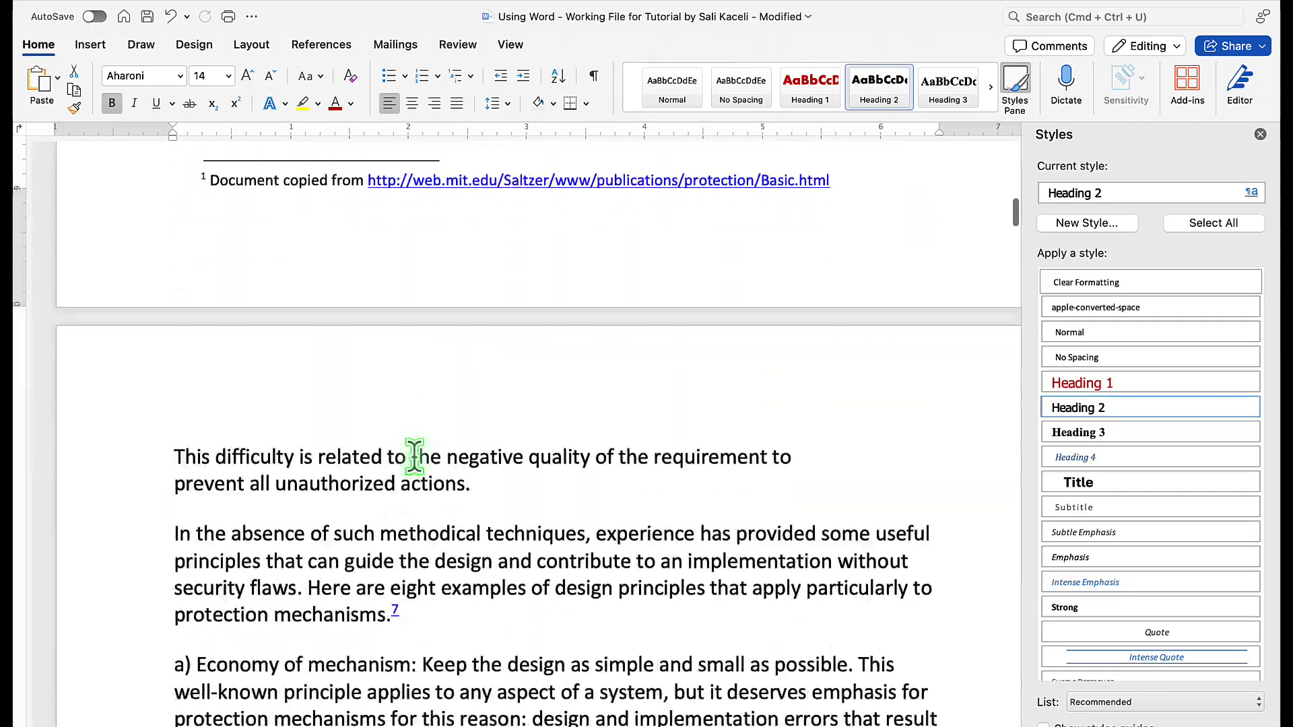
pyautogui.scroll(-20, 414, 458)
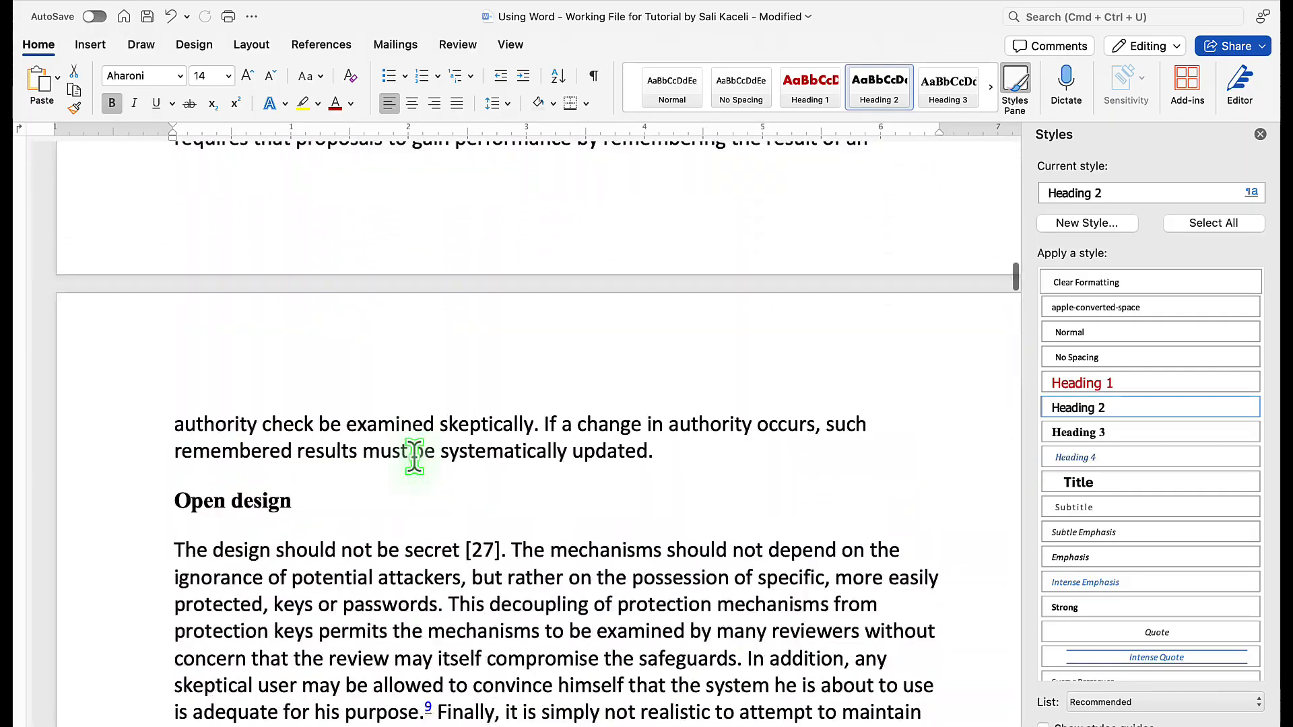
pyautogui.scroll(-15, 414, 457)
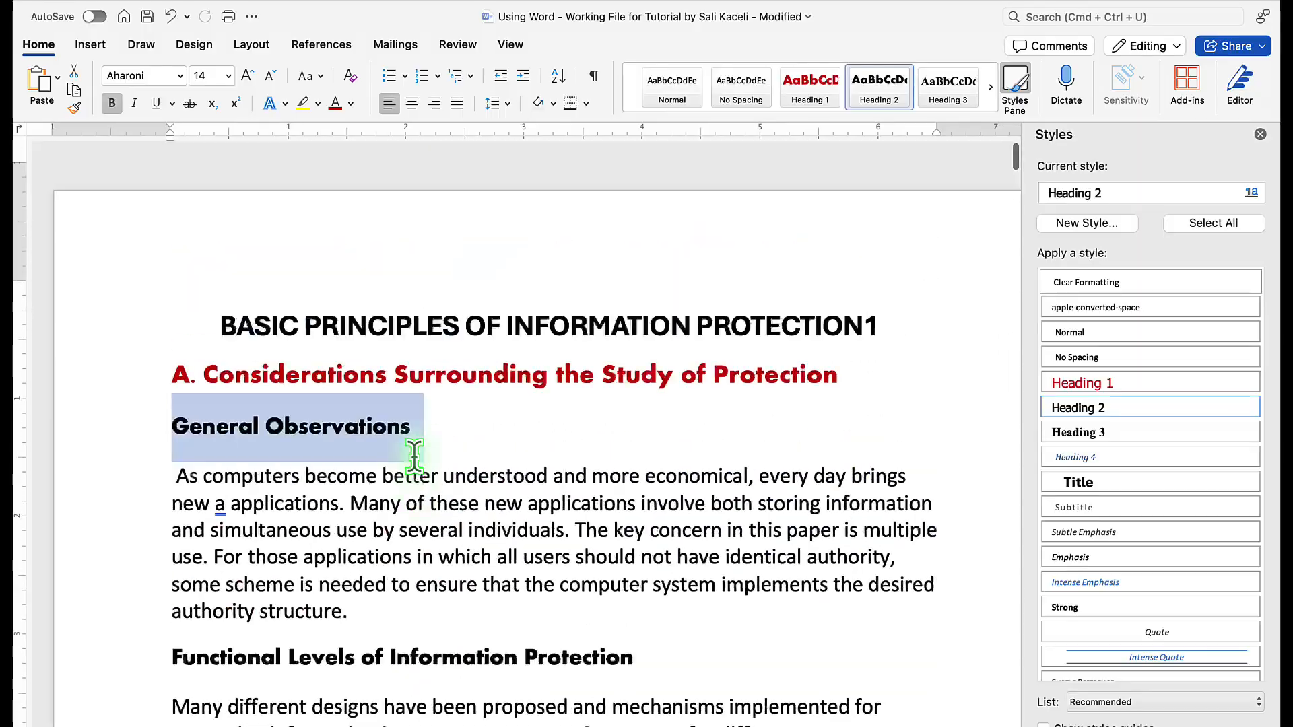
pyautogui.scroll(-1, 414, 458)
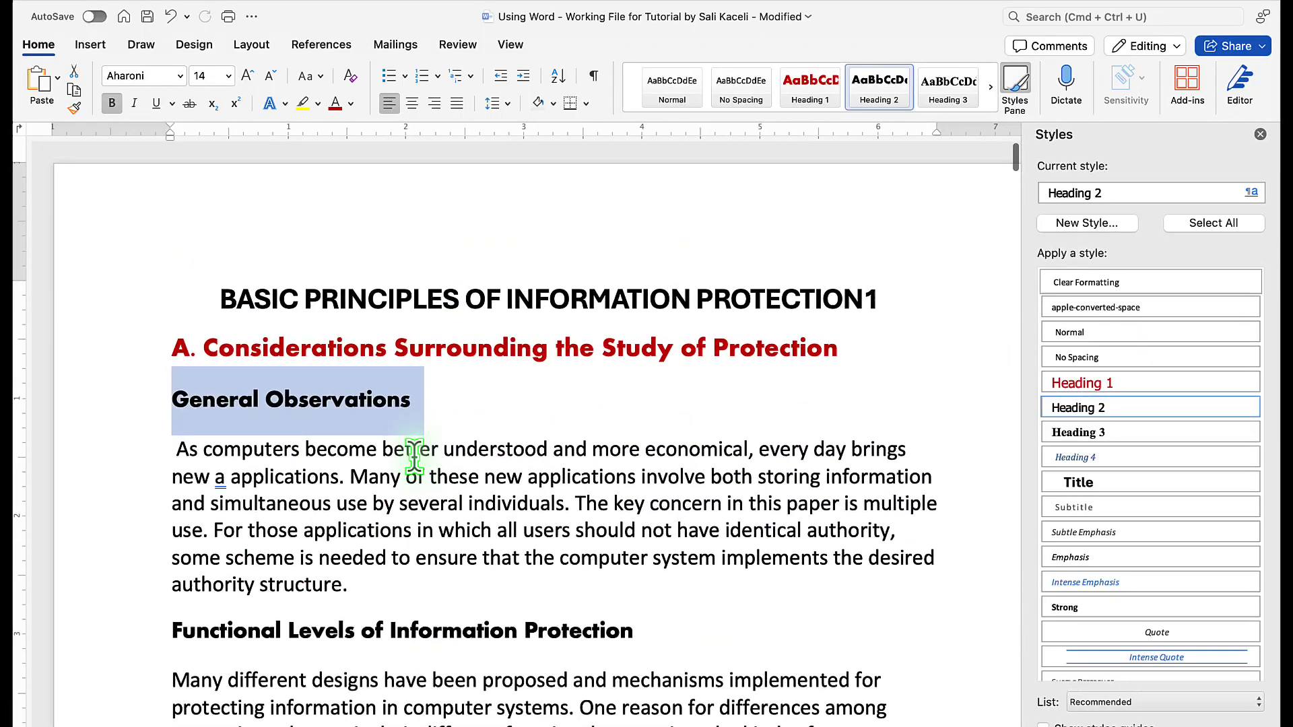
pyautogui.click(451, 422)
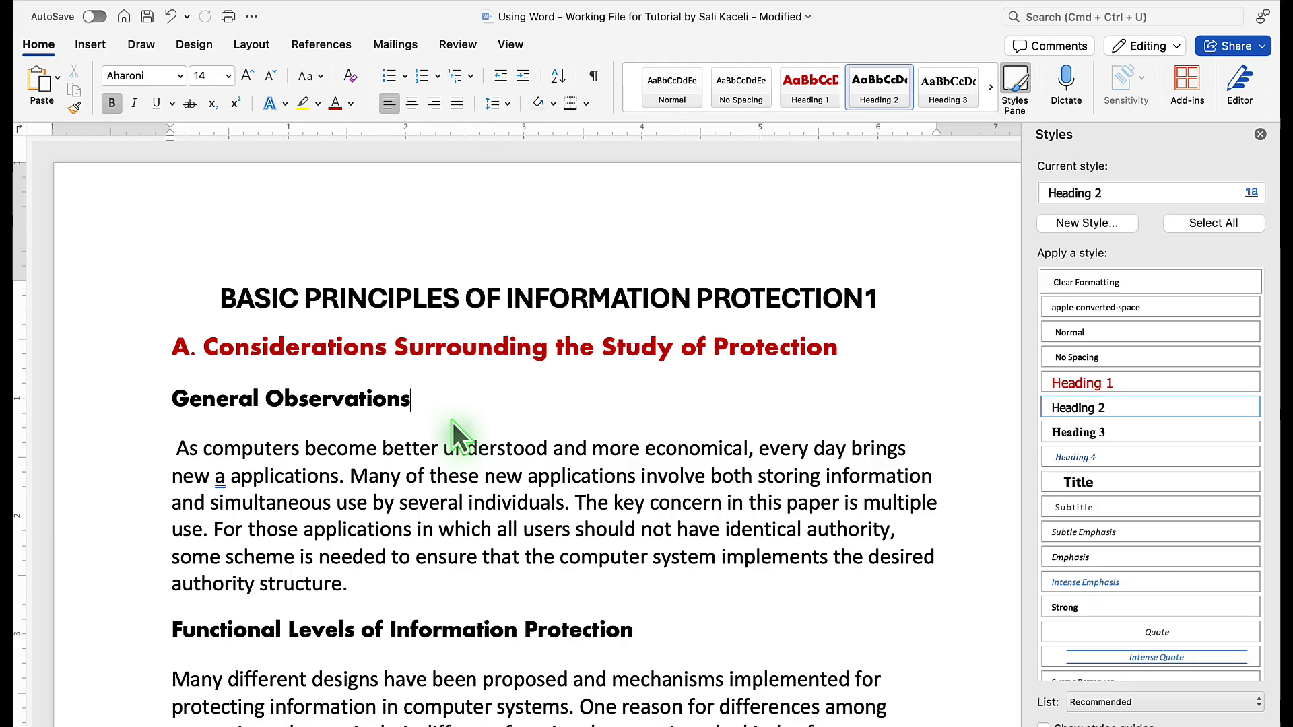
# - Add an empty line above "A. Considerations Surrounding the Study of Protection" and insert the Classic automatic table of contents there
pyautogui.click(169, 340)
pyautogui.press('Return')
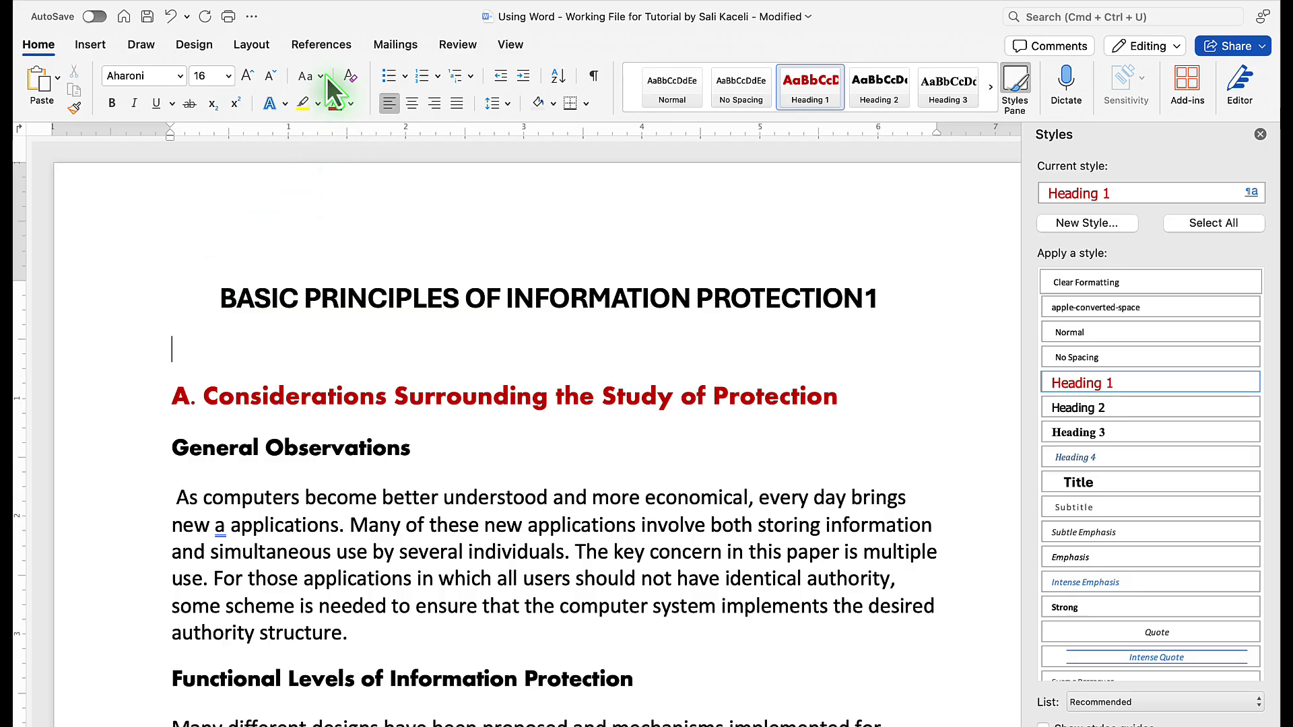
pyautogui.click(310, 48)
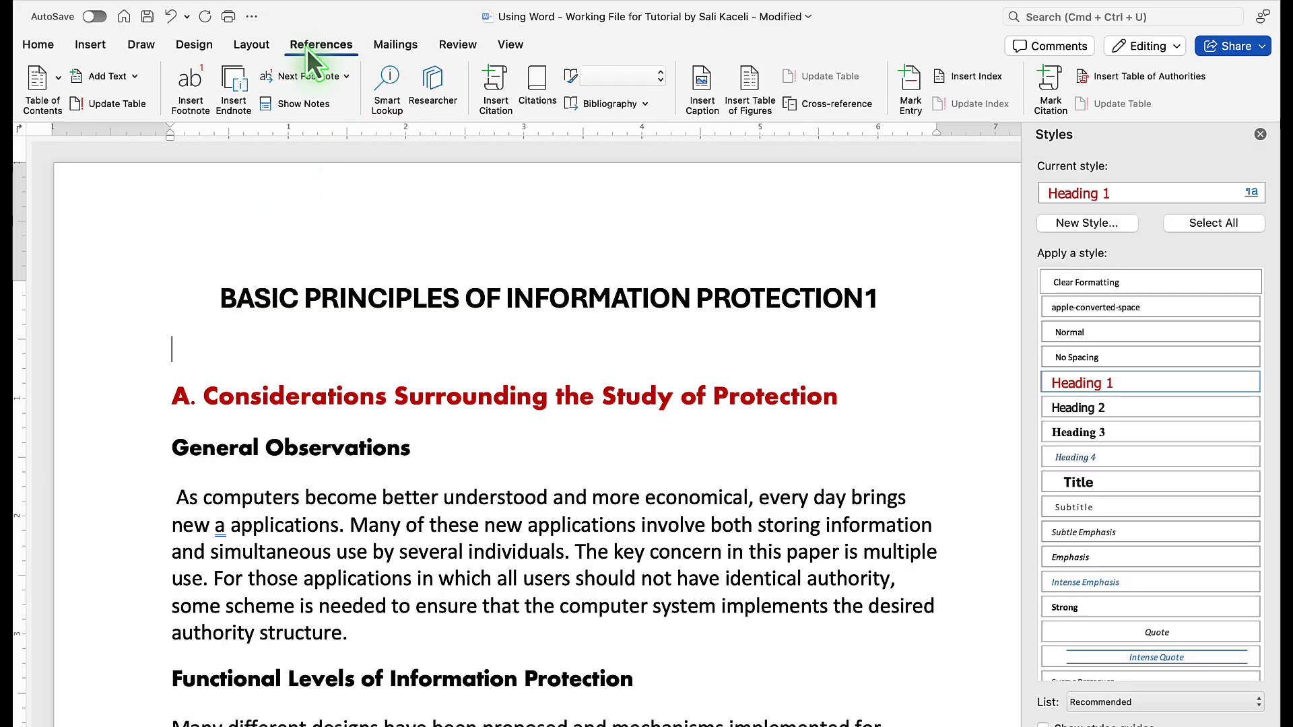
pyautogui.click(39, 97)
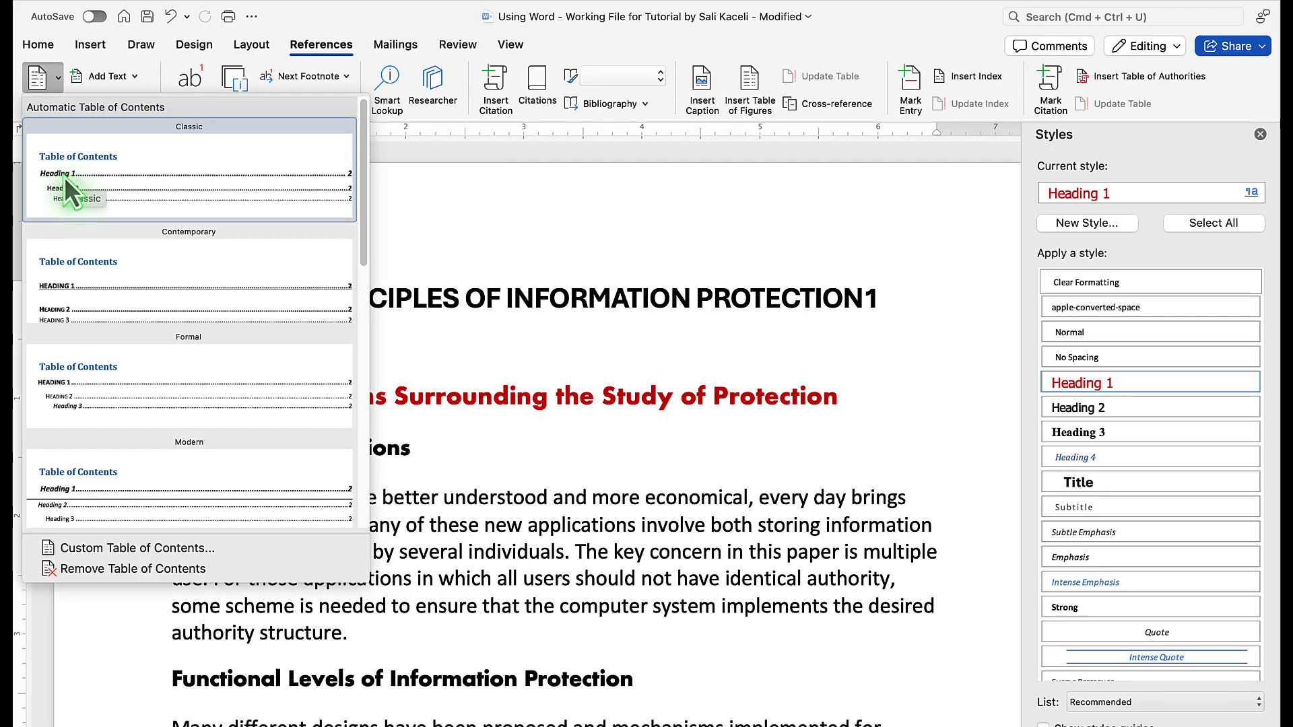
pyautogui.click(70, 181)
pyautogui.scroll(3, 305, 214)
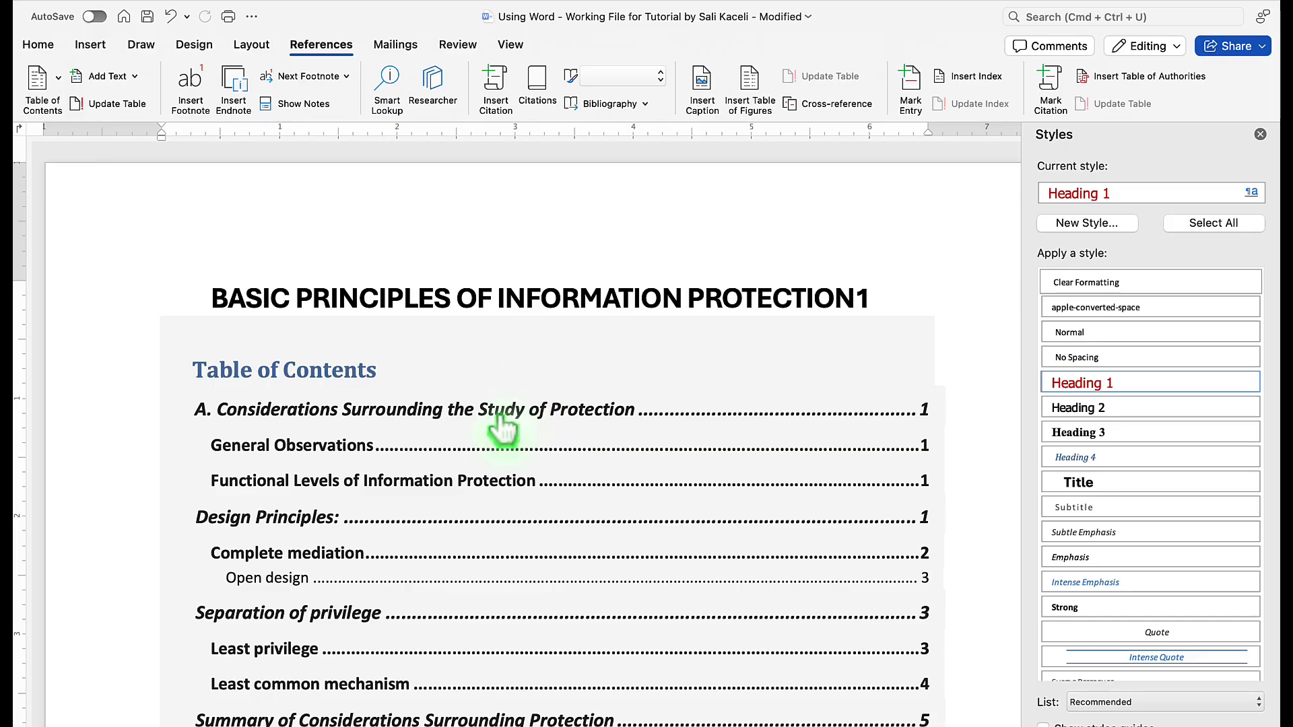
# - Follow the "A. Considerations Surrounding the Study of Protection" entry in the table of contents and return to the table
pyautogui.click(478, 404)
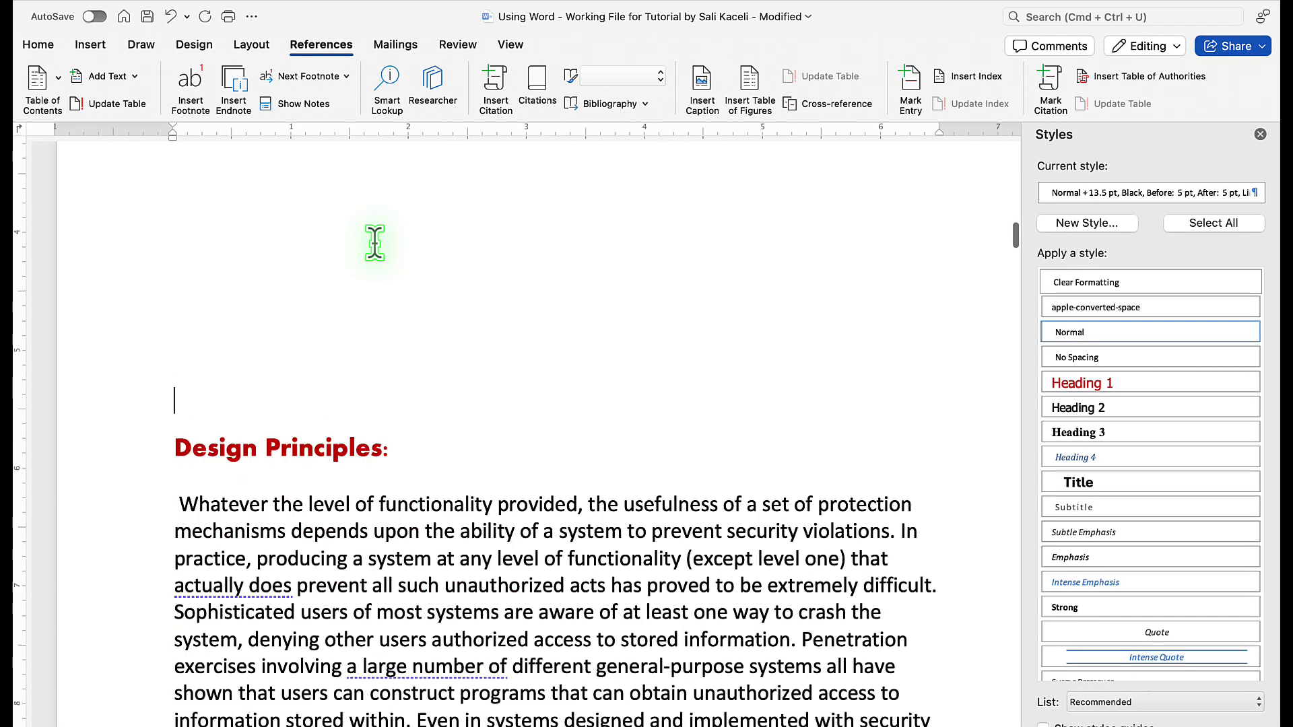
pyautogui.scroll(10, 375, 243)
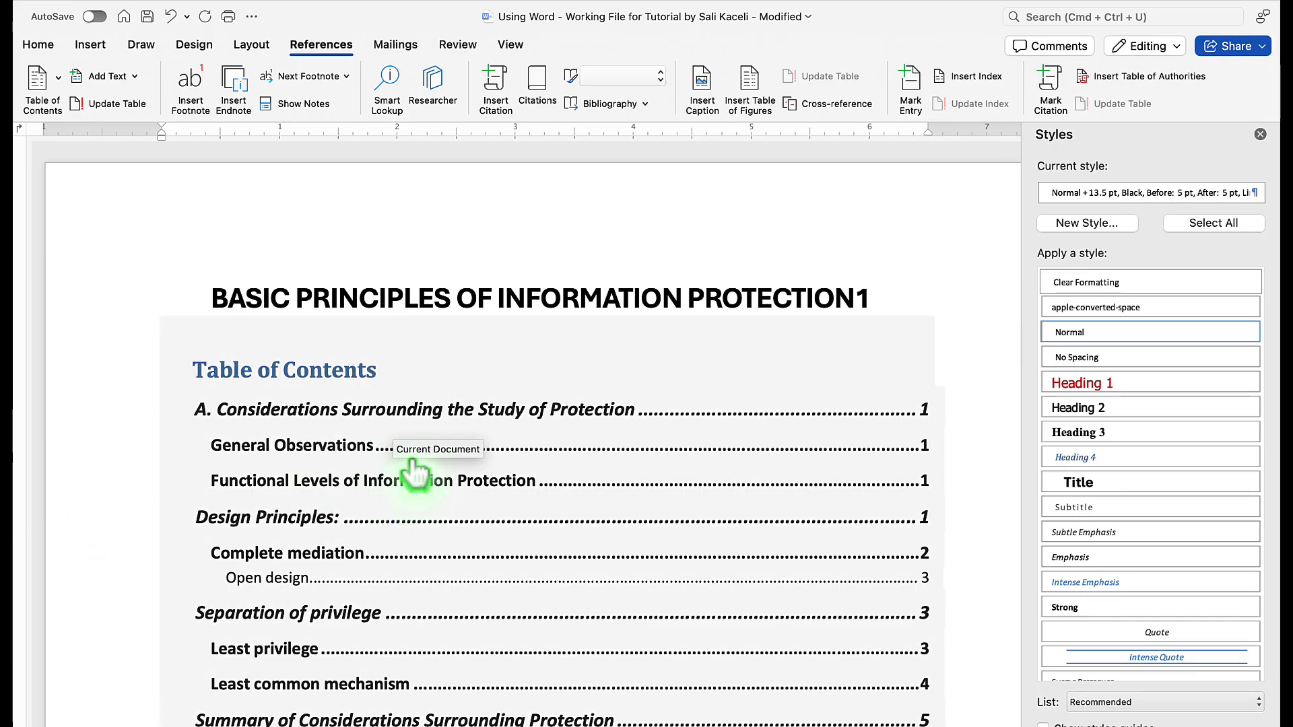
pyautogui.click(397, 381)
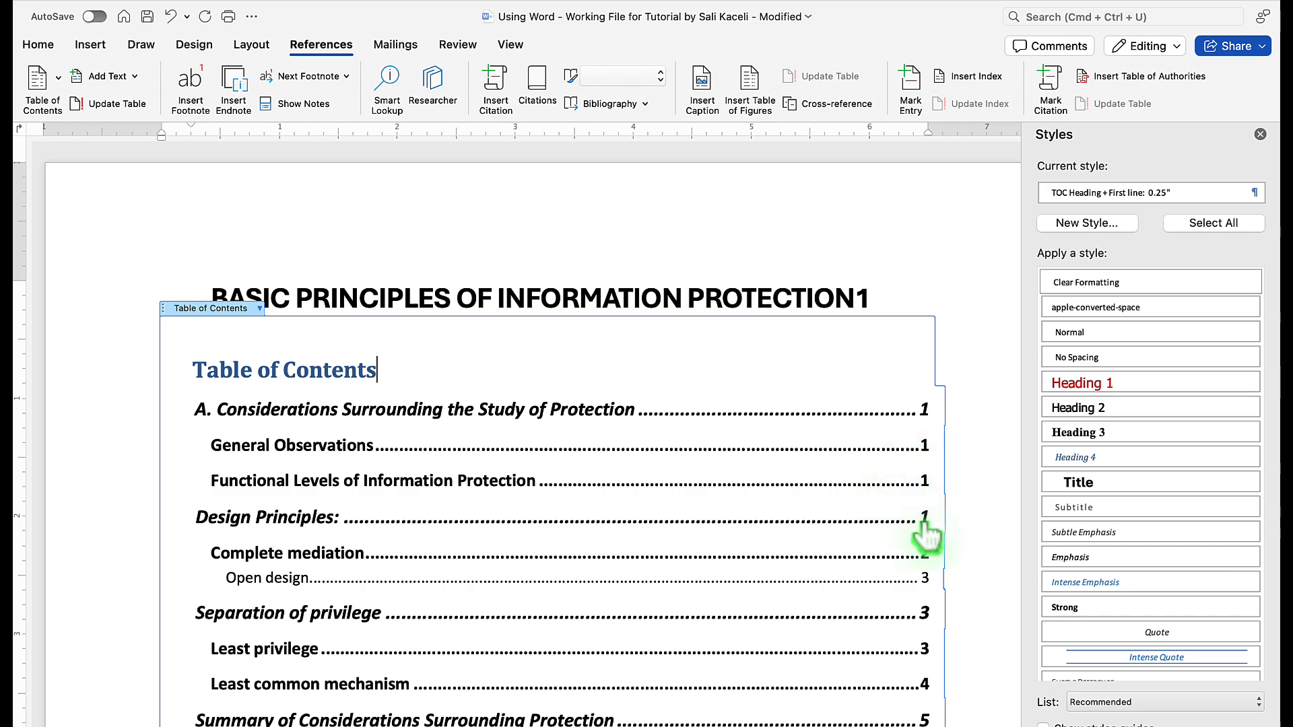
# - Update the entire table of contents, refreshing both headings and page numbers
pyautogui.click(258, 309)
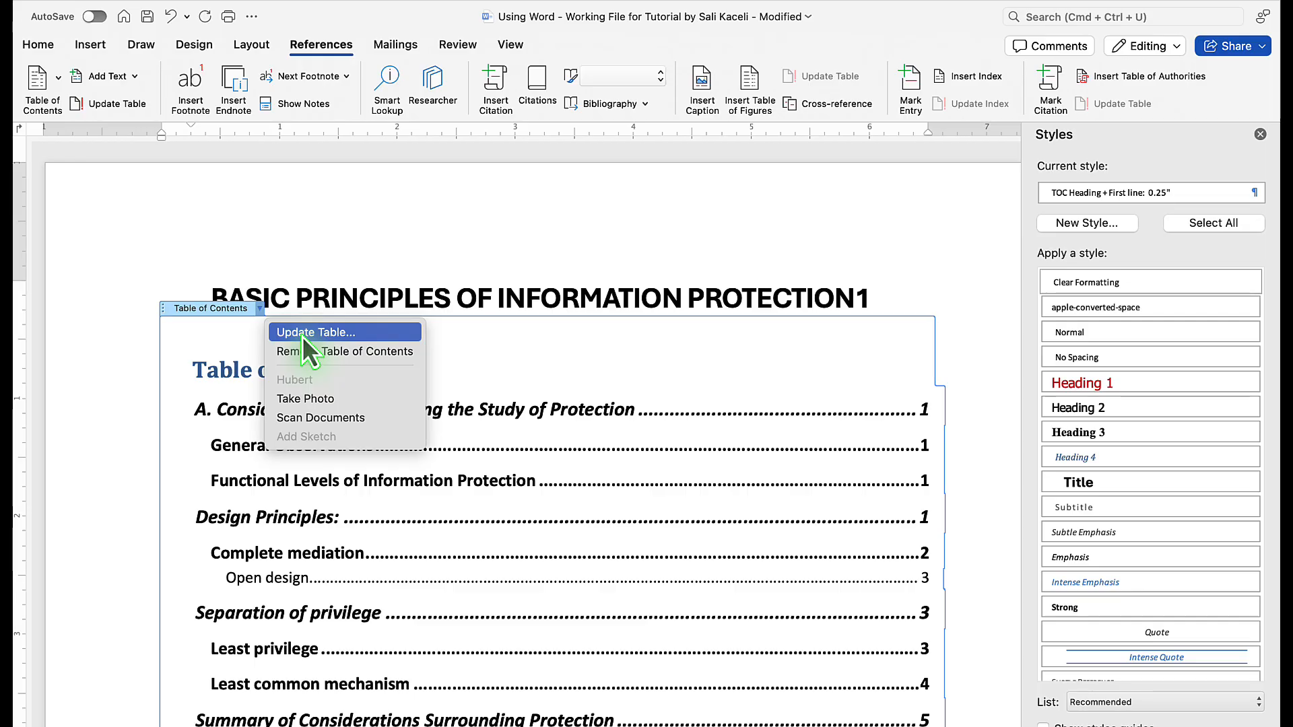
pyautogui.click(318, 47)
pyautogui.click(317, 46)
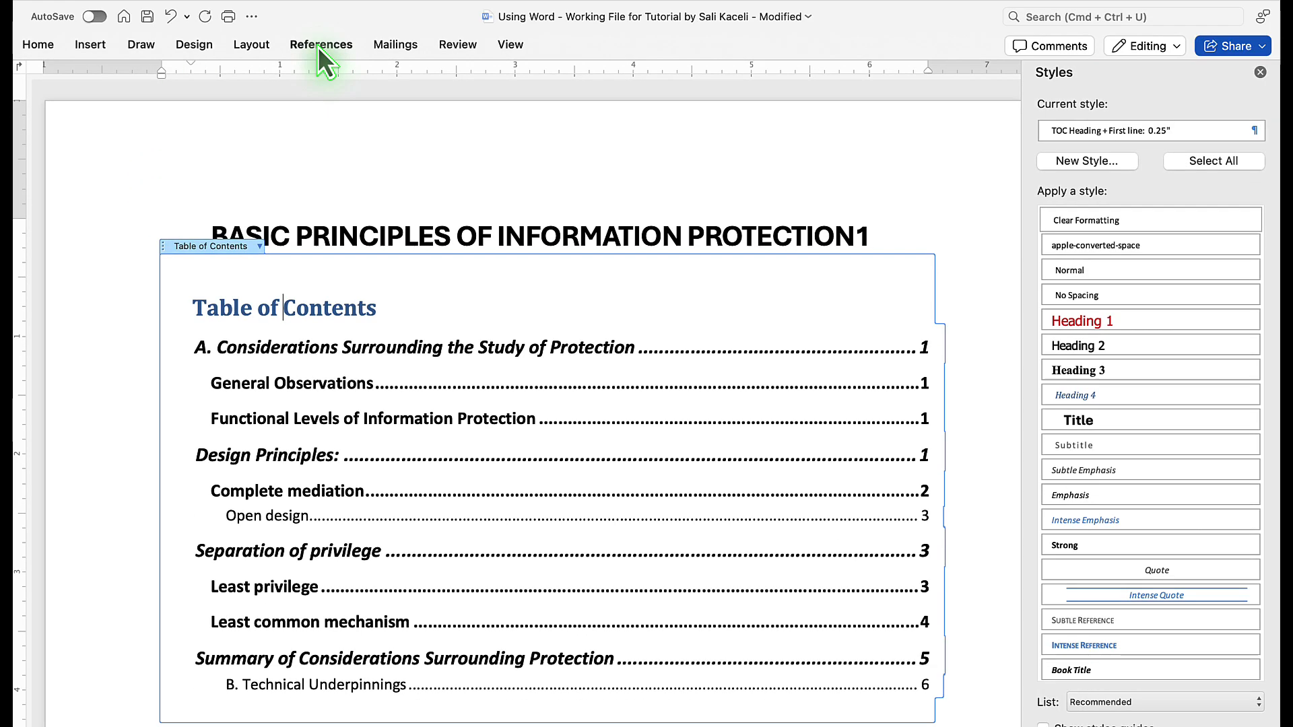
pyautogui.click(318, 46)
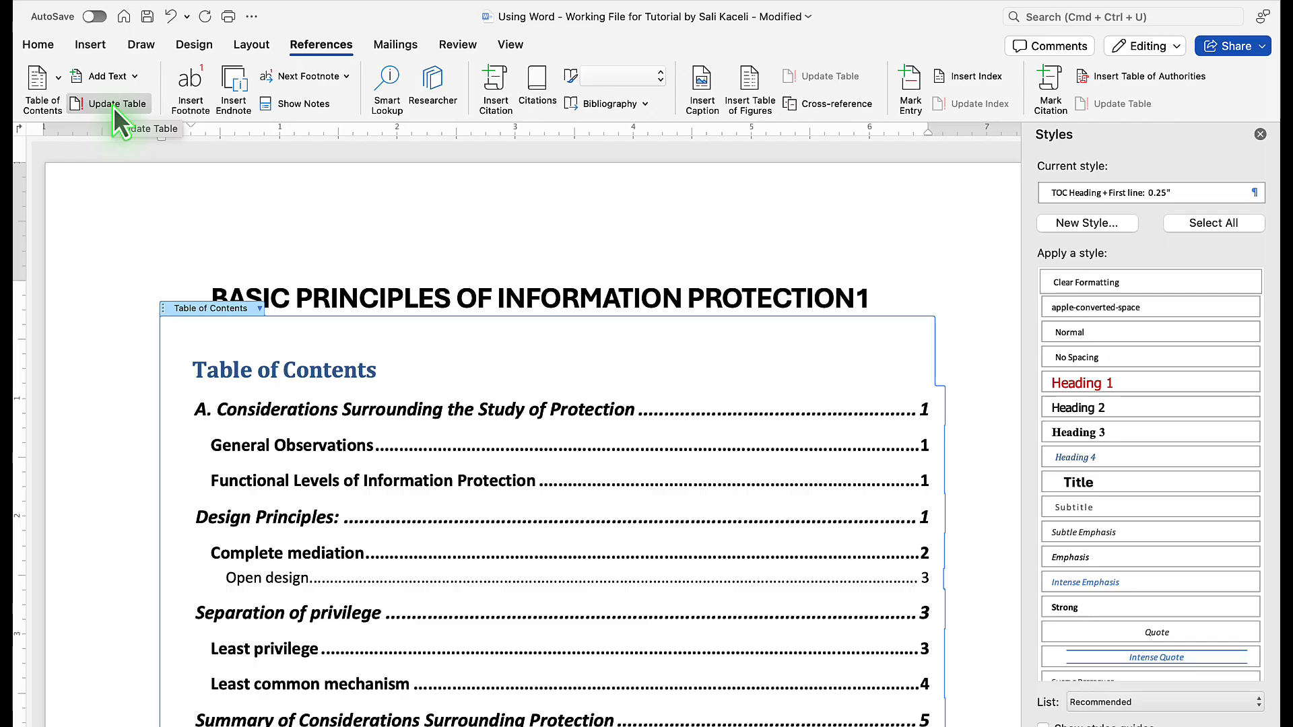
pyautogui.click(114, 105)
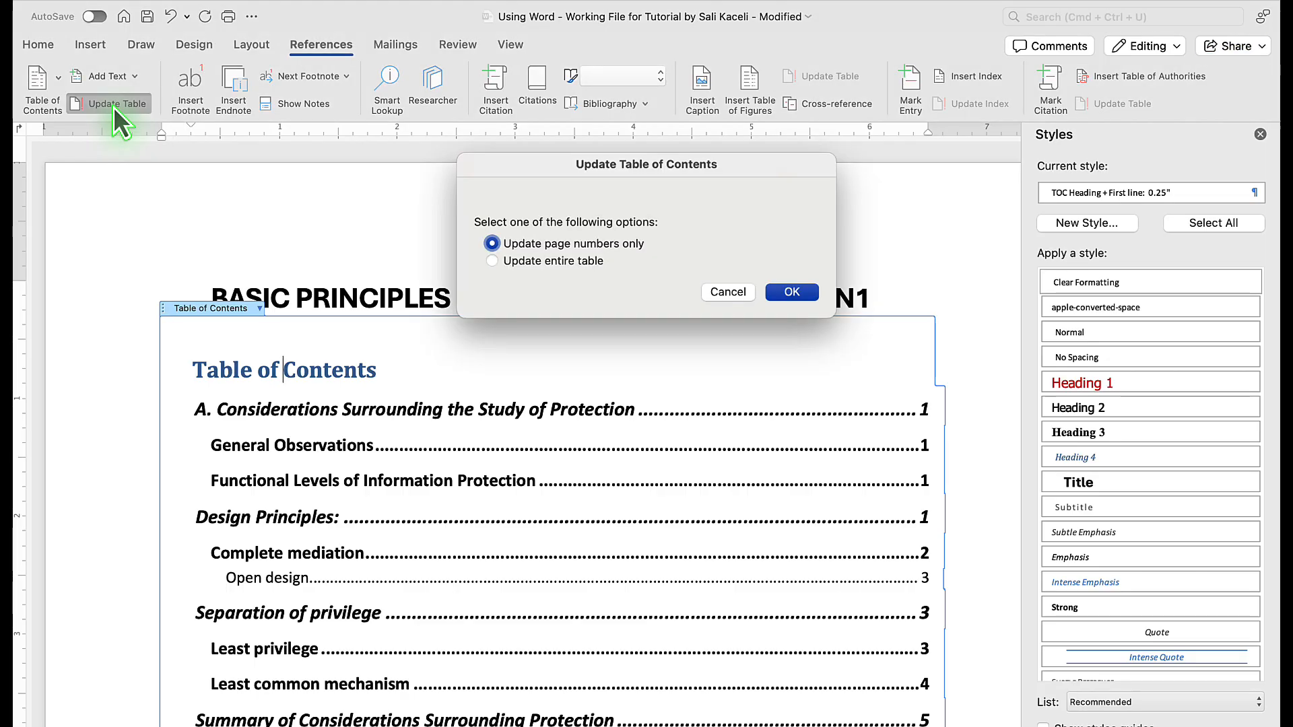
pyautogui.click(528, 263)
pyautogui.click(792, 292)
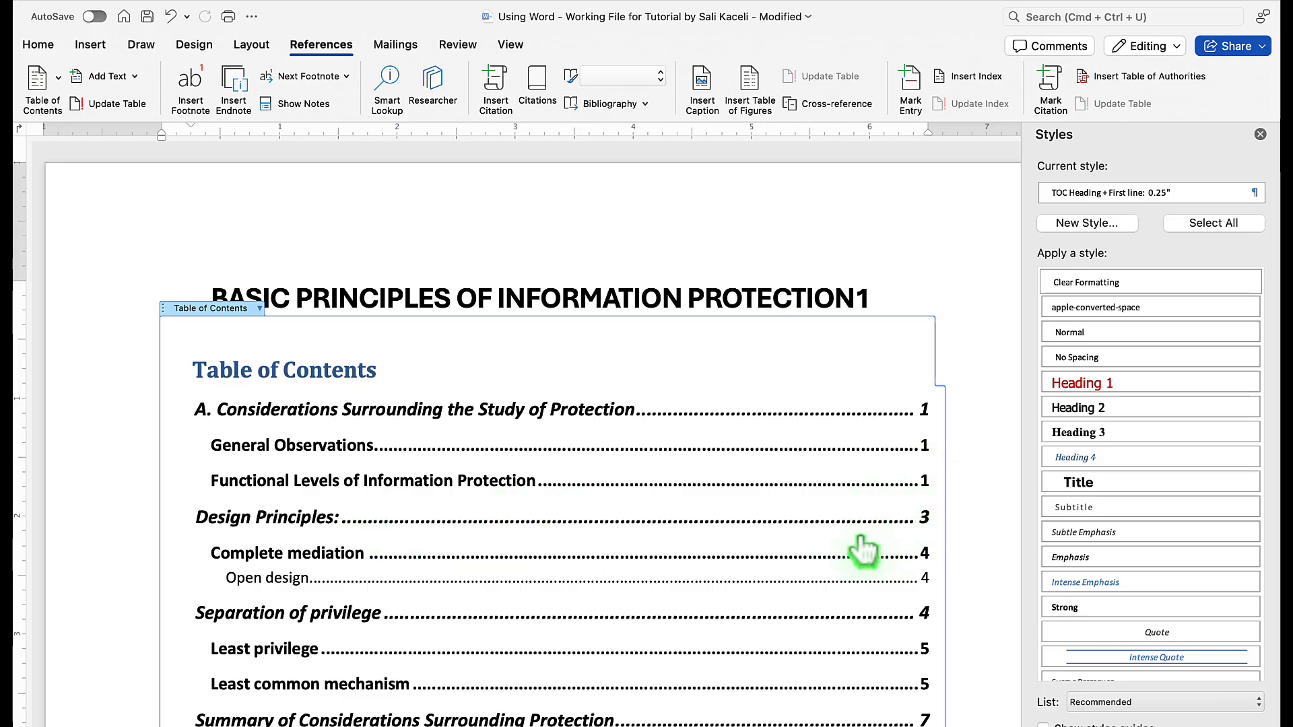
# - Reopen the update options for the table of contents and choose to update the entire table
pyautogui.click(370, 423)
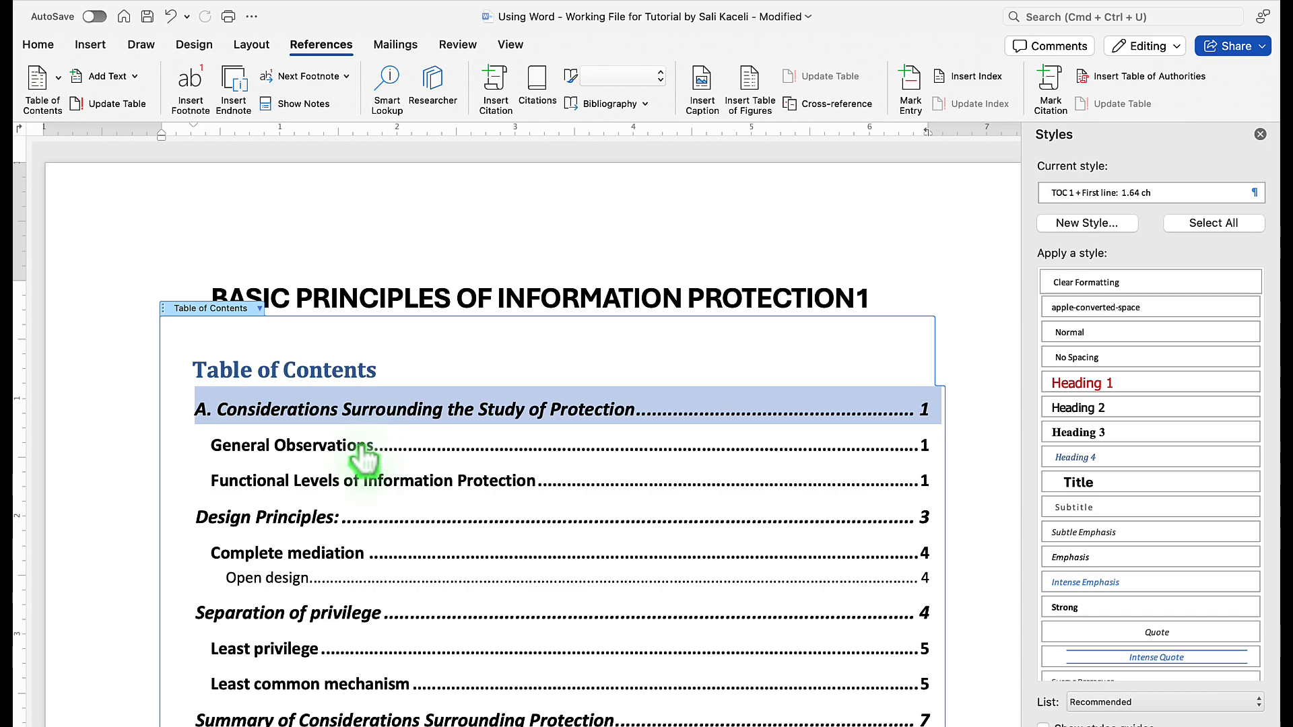
pyautogui.click(443, 363)
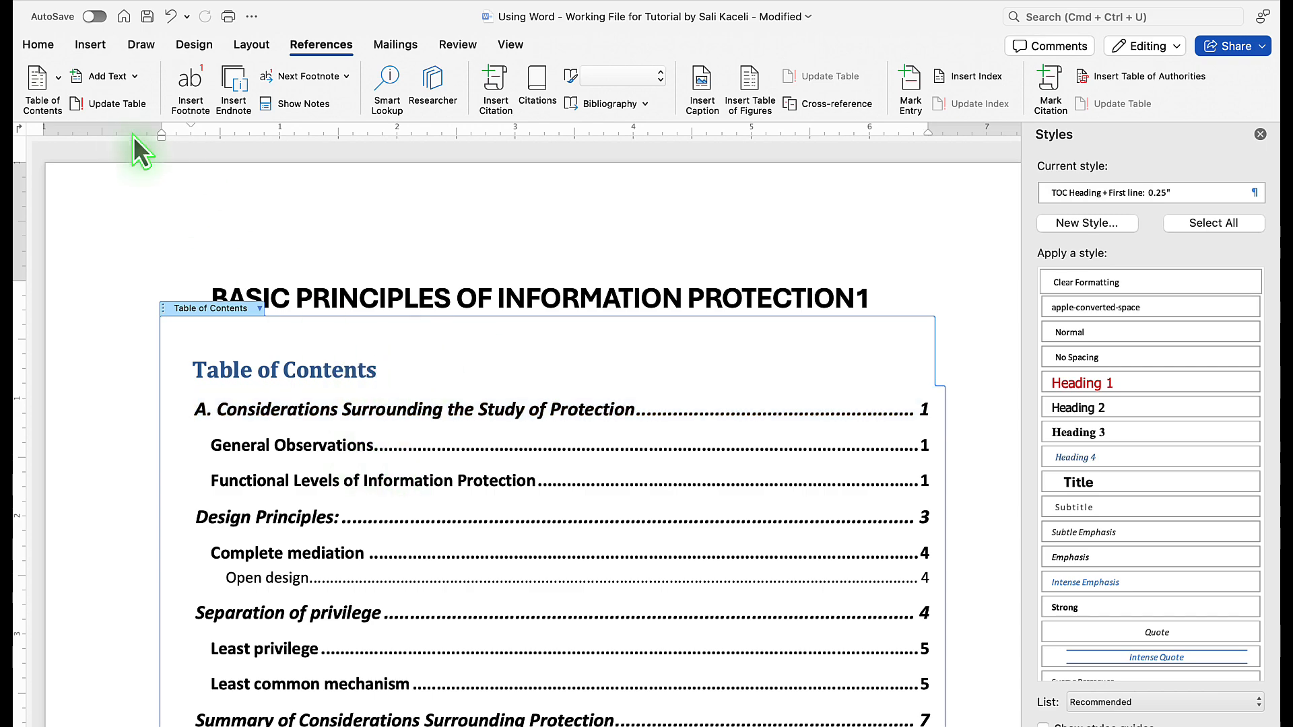
pyautogui.click(116, 103)
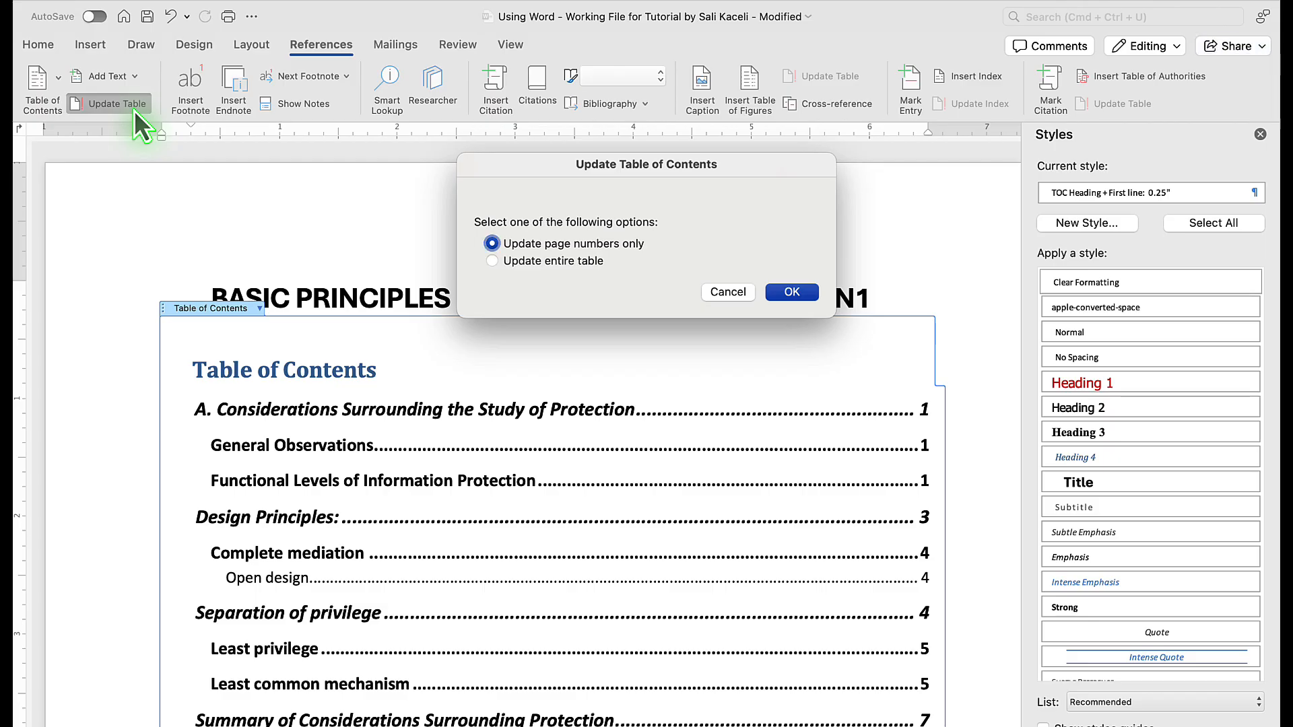
pyautogui.click(541, 245)
pyautogui.click(602, 262)
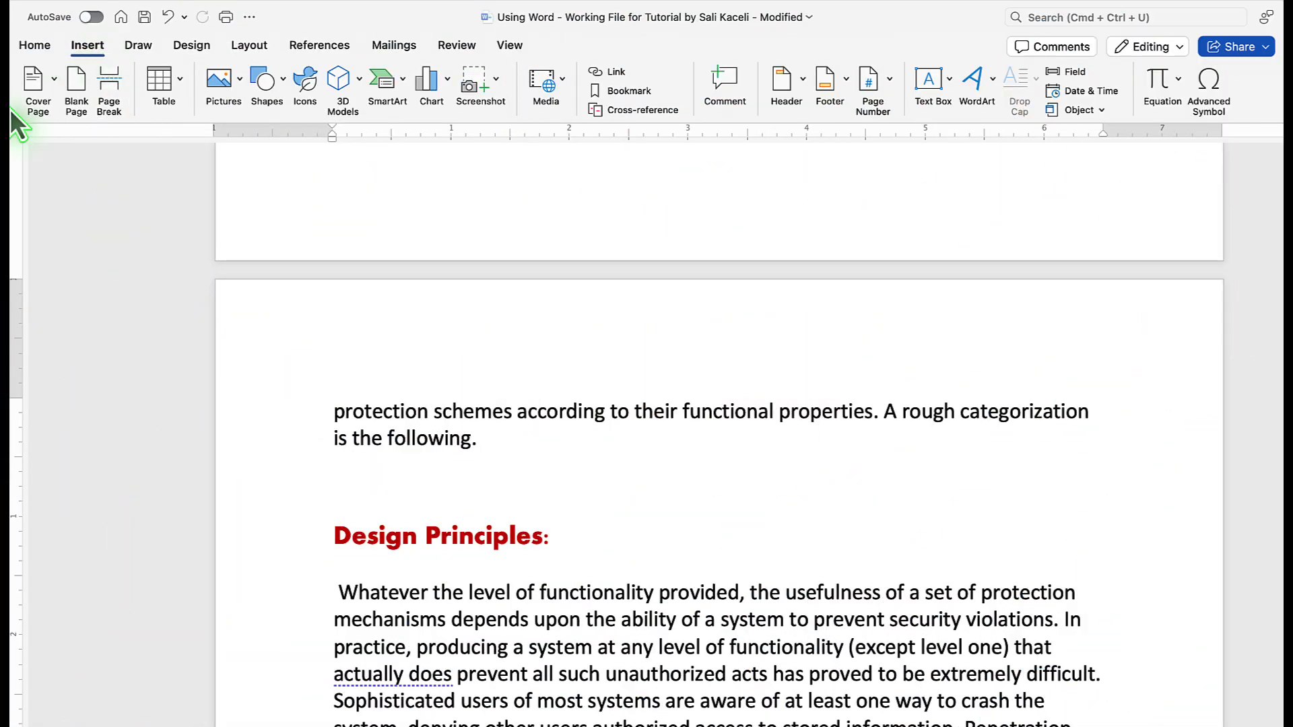
# - Browse the cover page designs and insert the Crop cover page at the start of the document
pyautogui.click(37, 45)
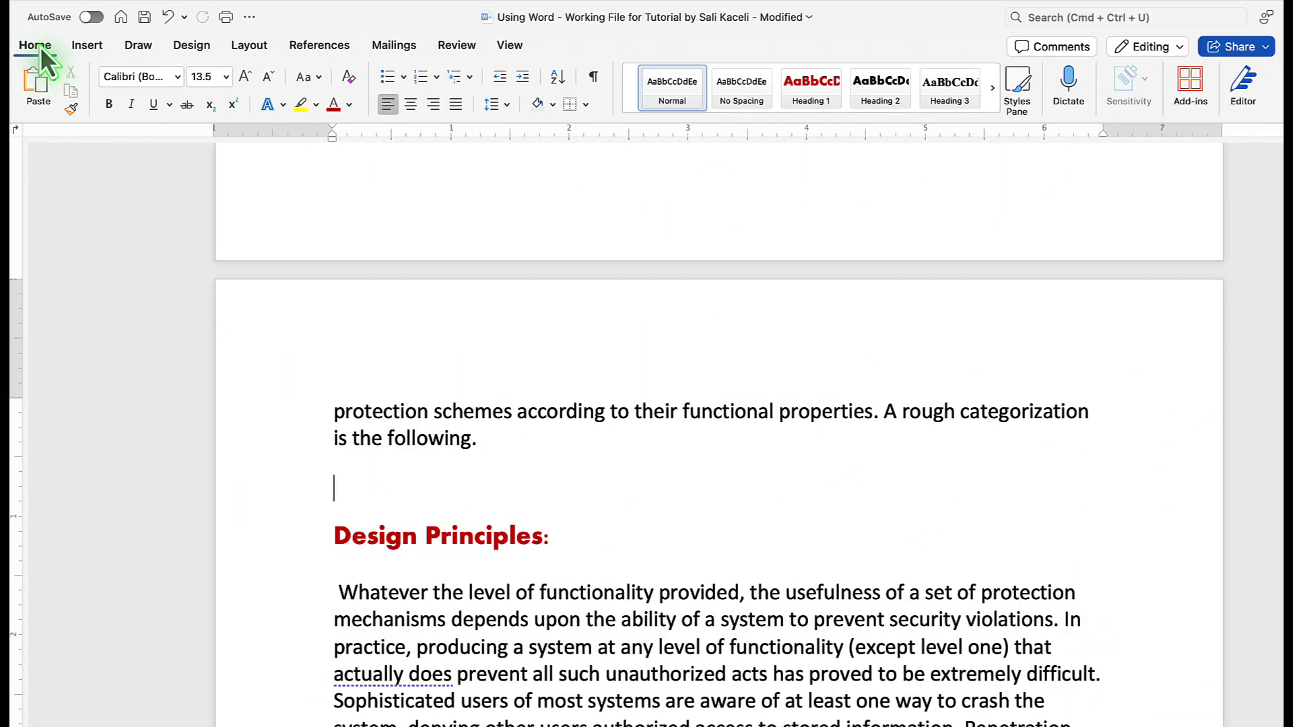
pyautogui.click(87, 50)
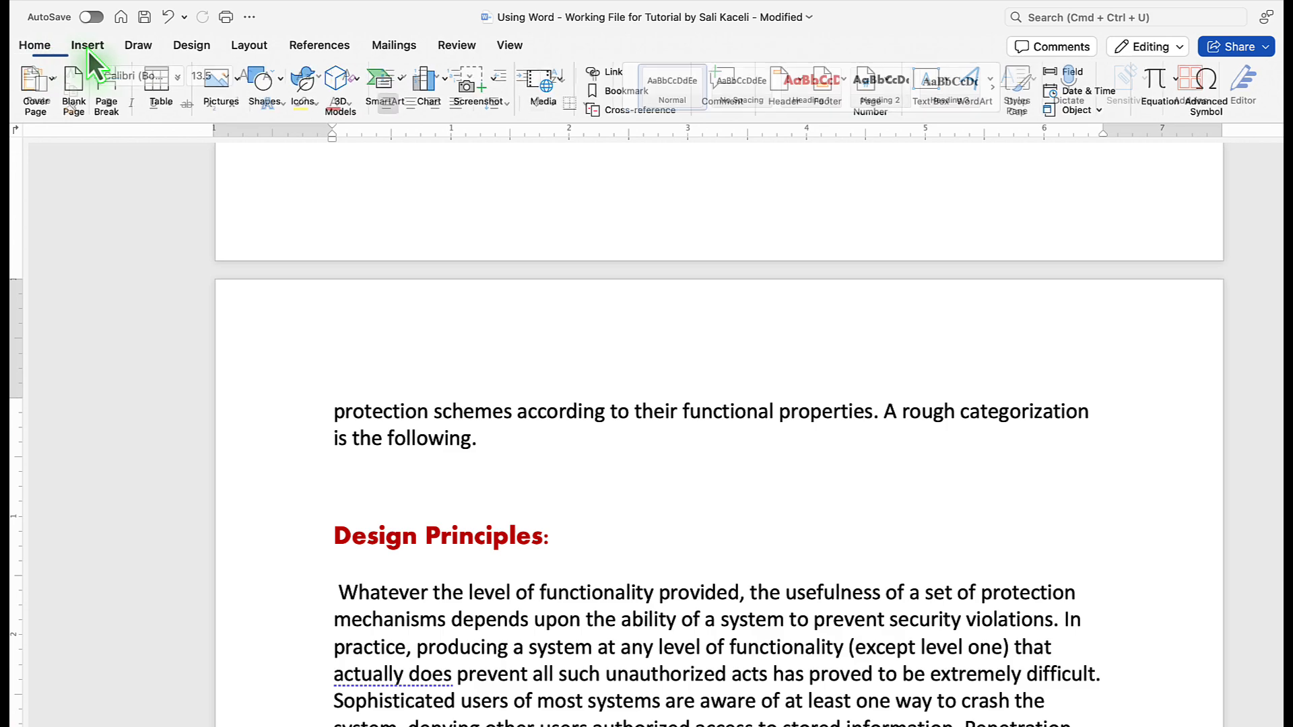
pyautogui.click(53, 84)
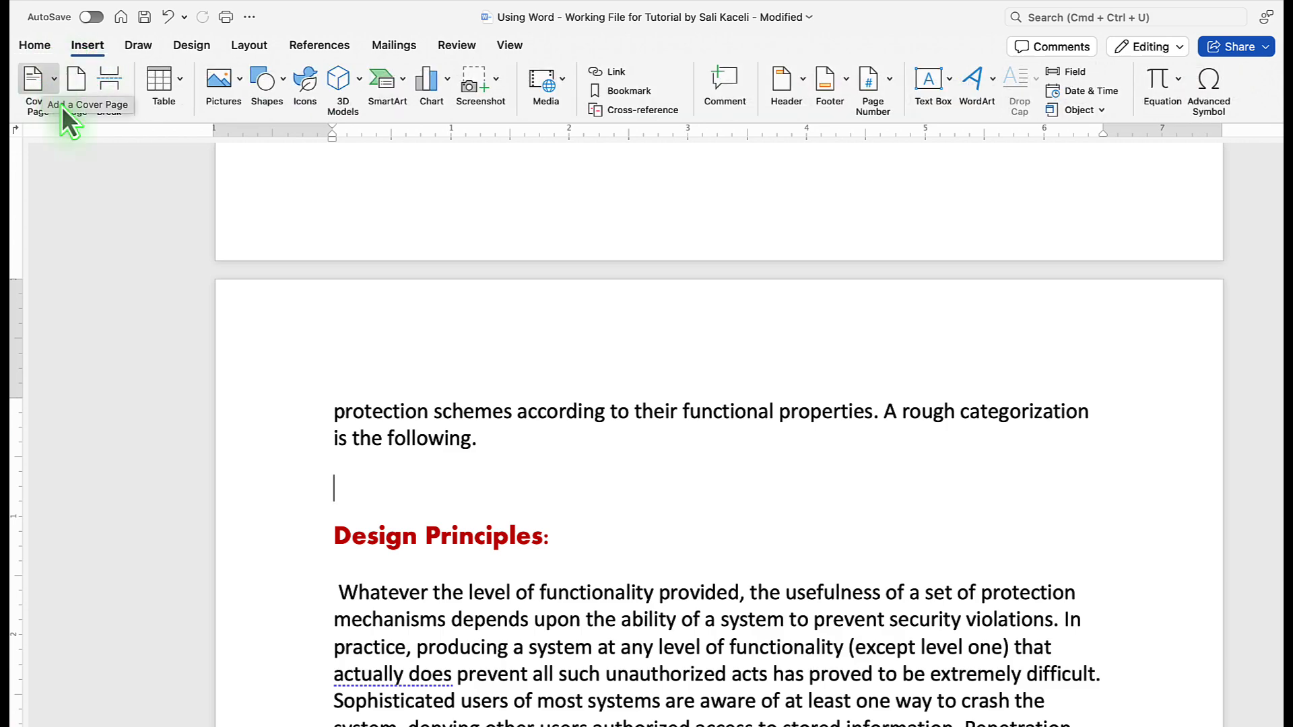
pyautogui.scroll(-5, 128, 326)
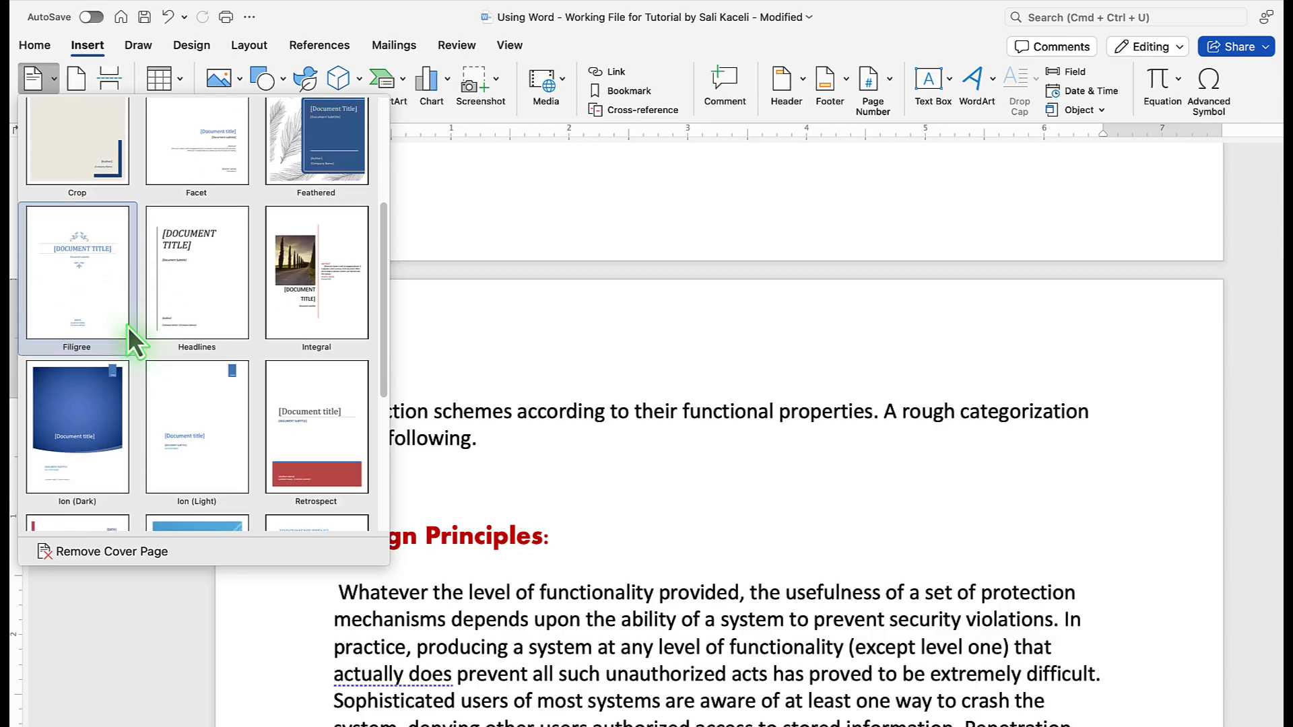
pyautogui.scroll(-3, 128, 326)
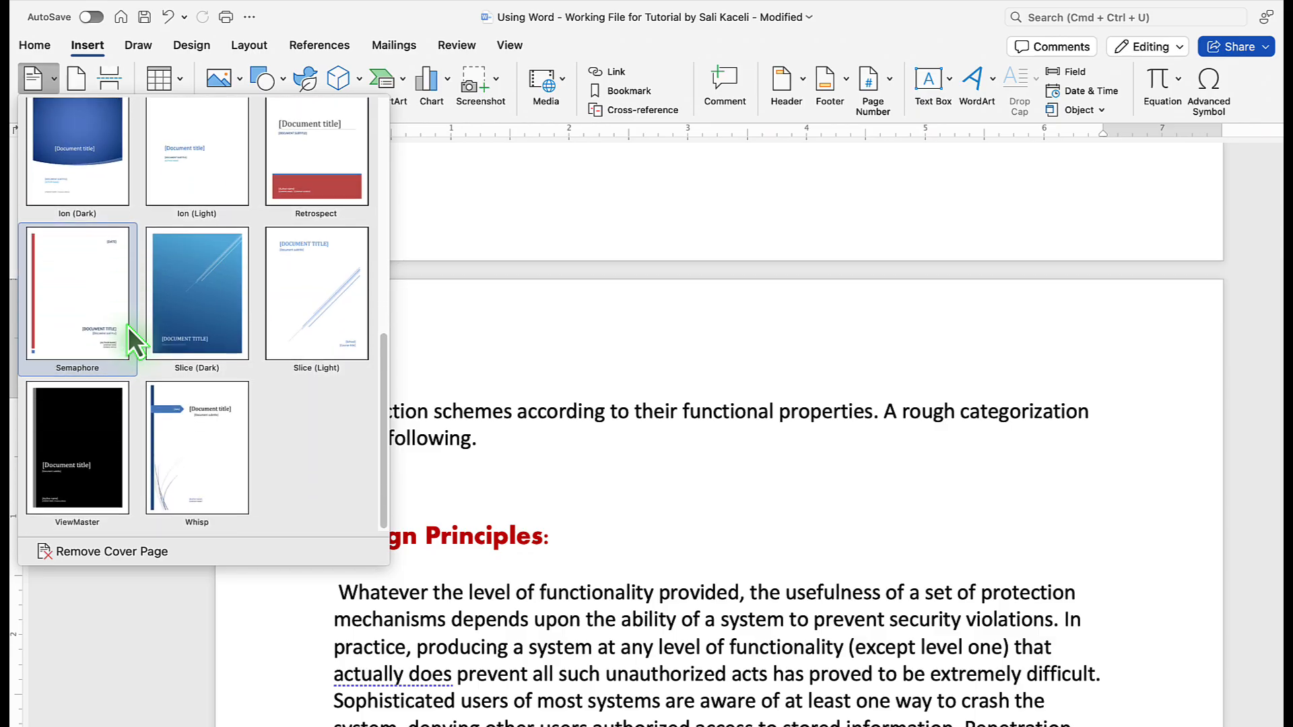
pyautogui.scroll(8, 128, 325)
pyautogui.scroll(2, 128, 326)
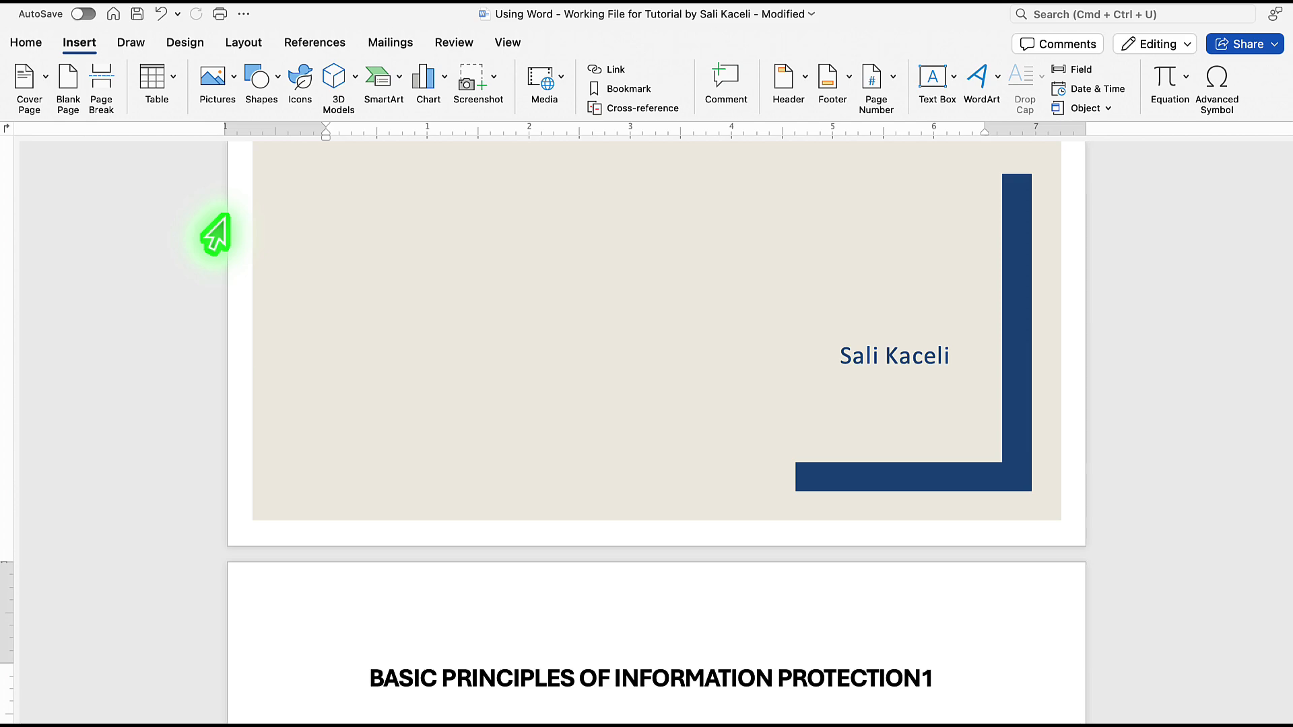
# - Insert a blank page between the cover page and the "BASIC PRINCIPLES OF INFORMATION PROTECTION" title, and check its placement
pyautogui.click(522, 458)
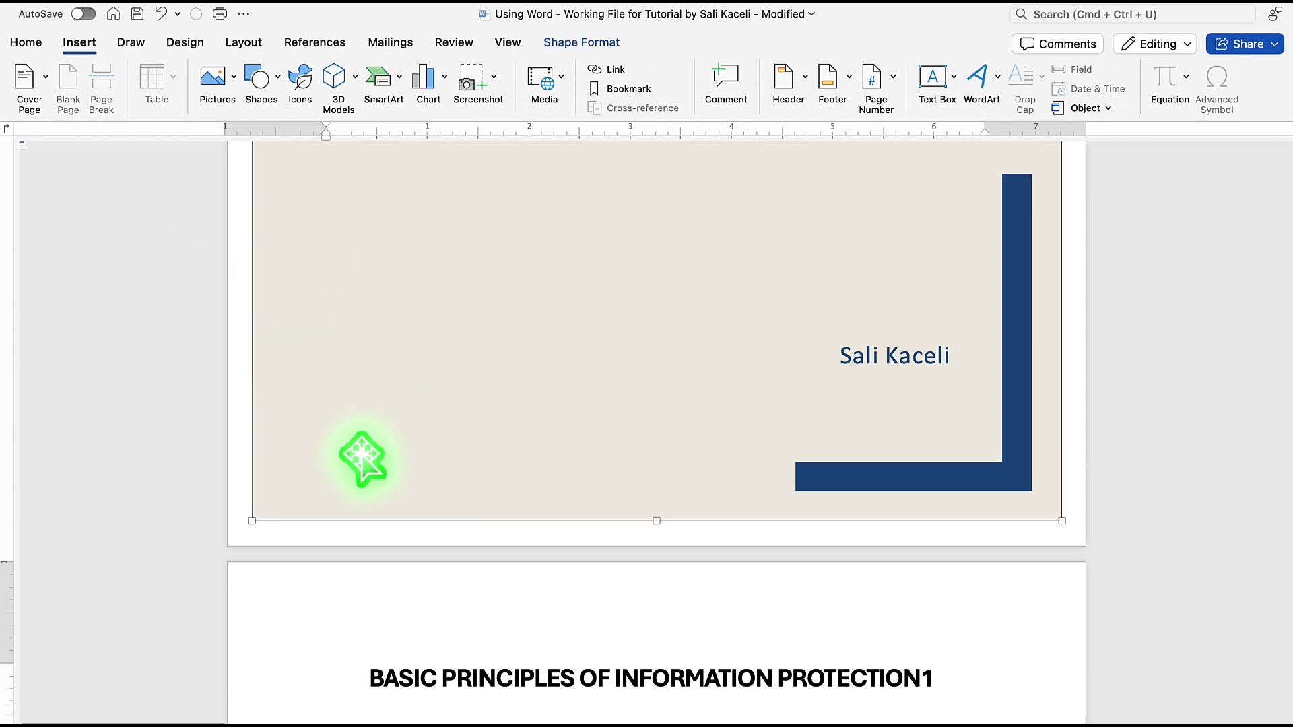
pyautogui.click(296, 538)
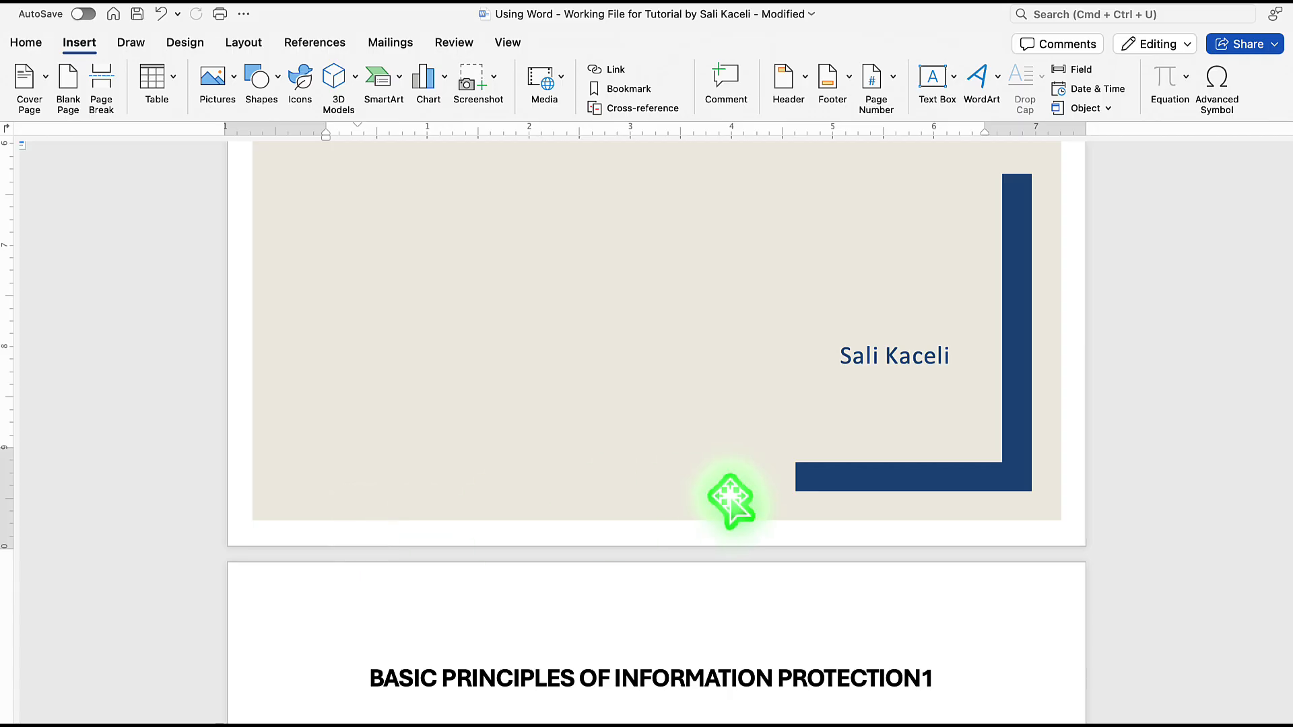
pyautogui.click(348, 670)
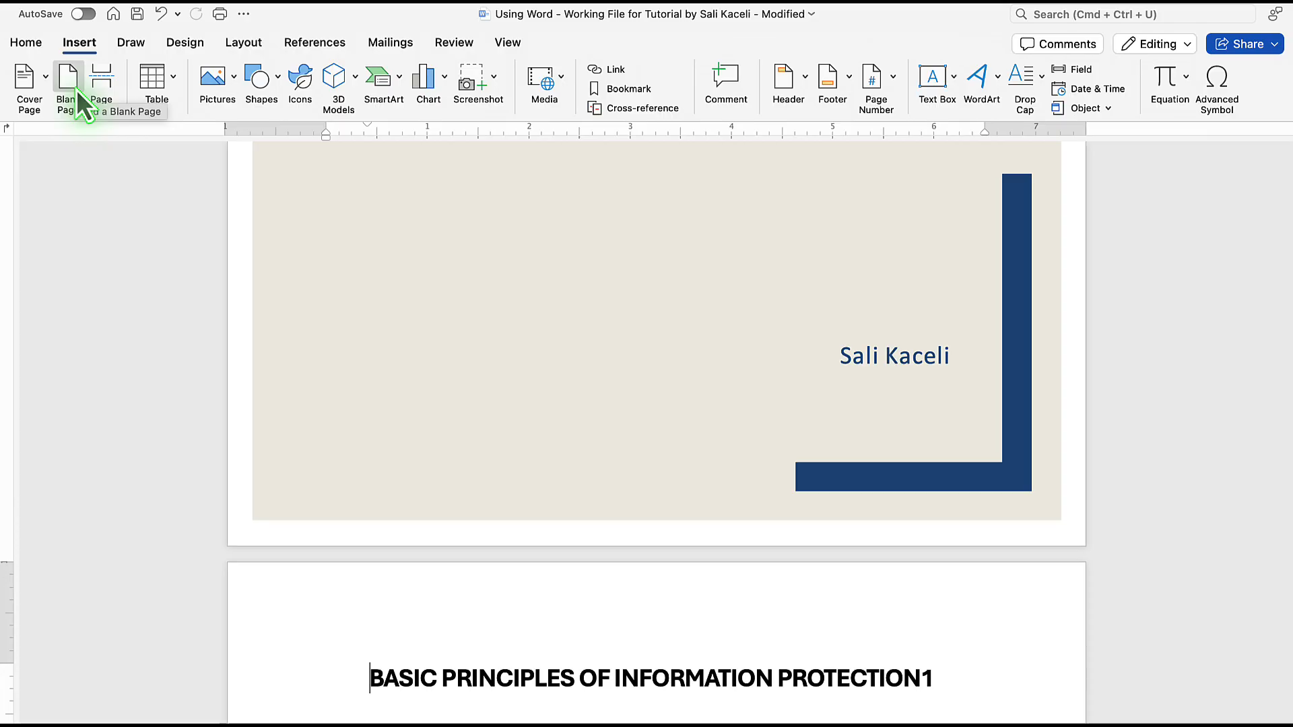
pyautogui.click(78, 94)
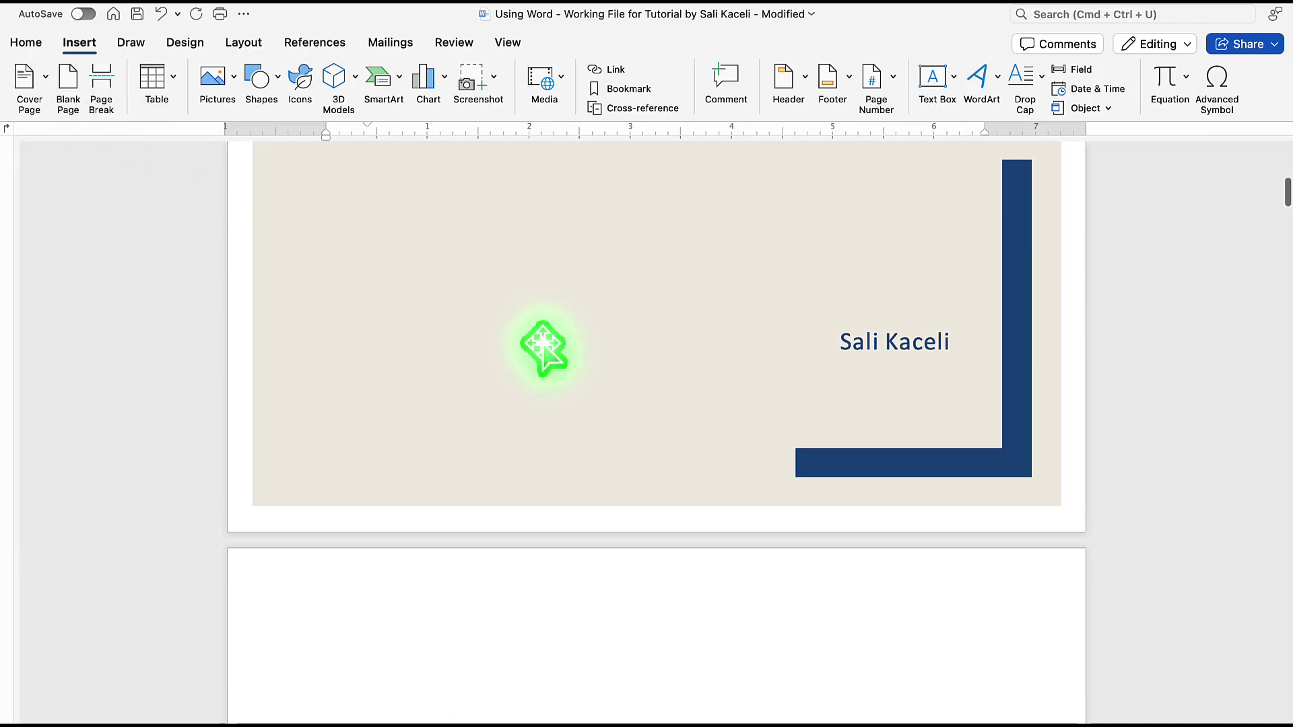
pyautogui.scroll(-3, 544, 348)
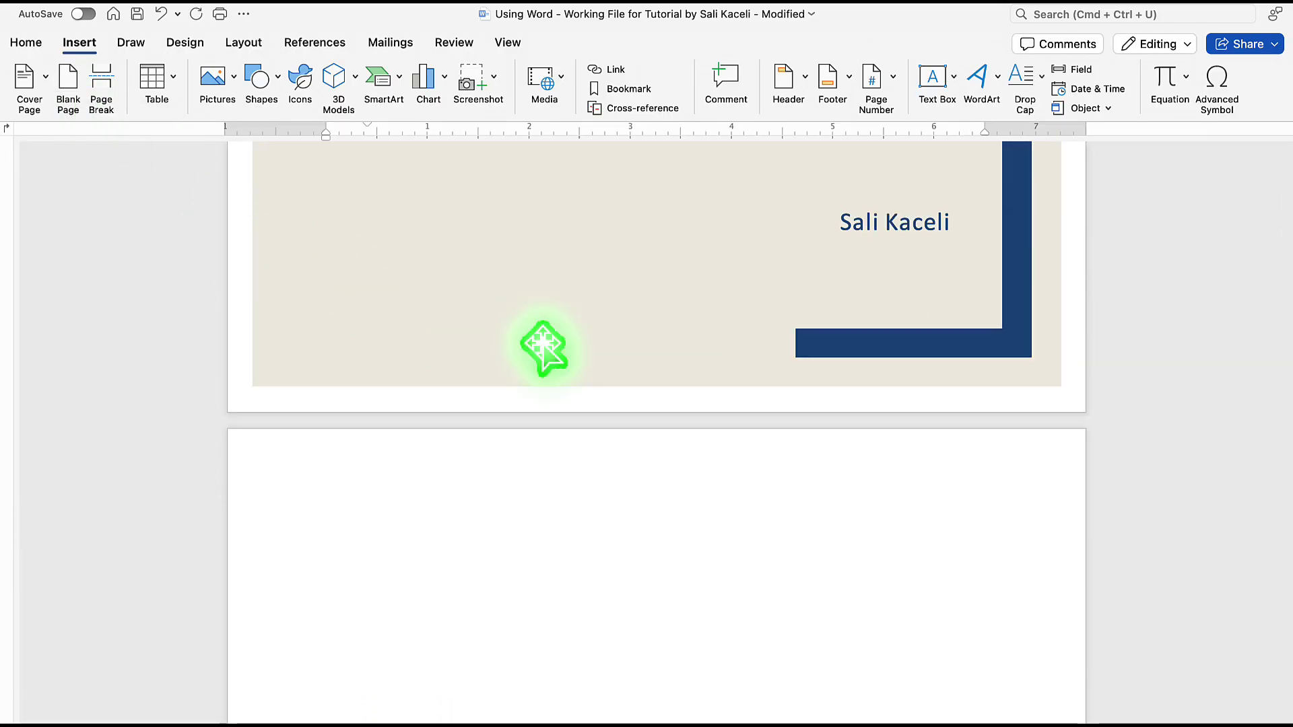
pyautogui.scroll(-15, 544, 348)
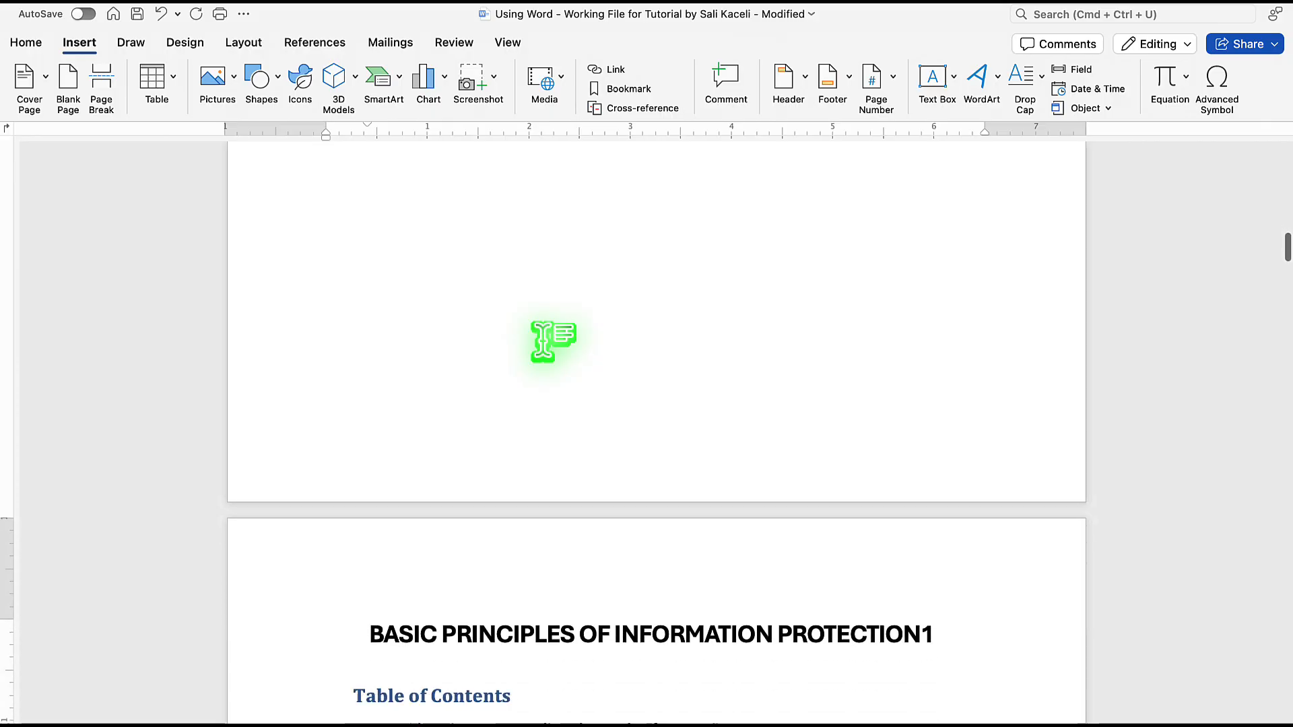
# - Insert a page break directly before the "Design Principles:" heading
pyautogui.click(542, 327)
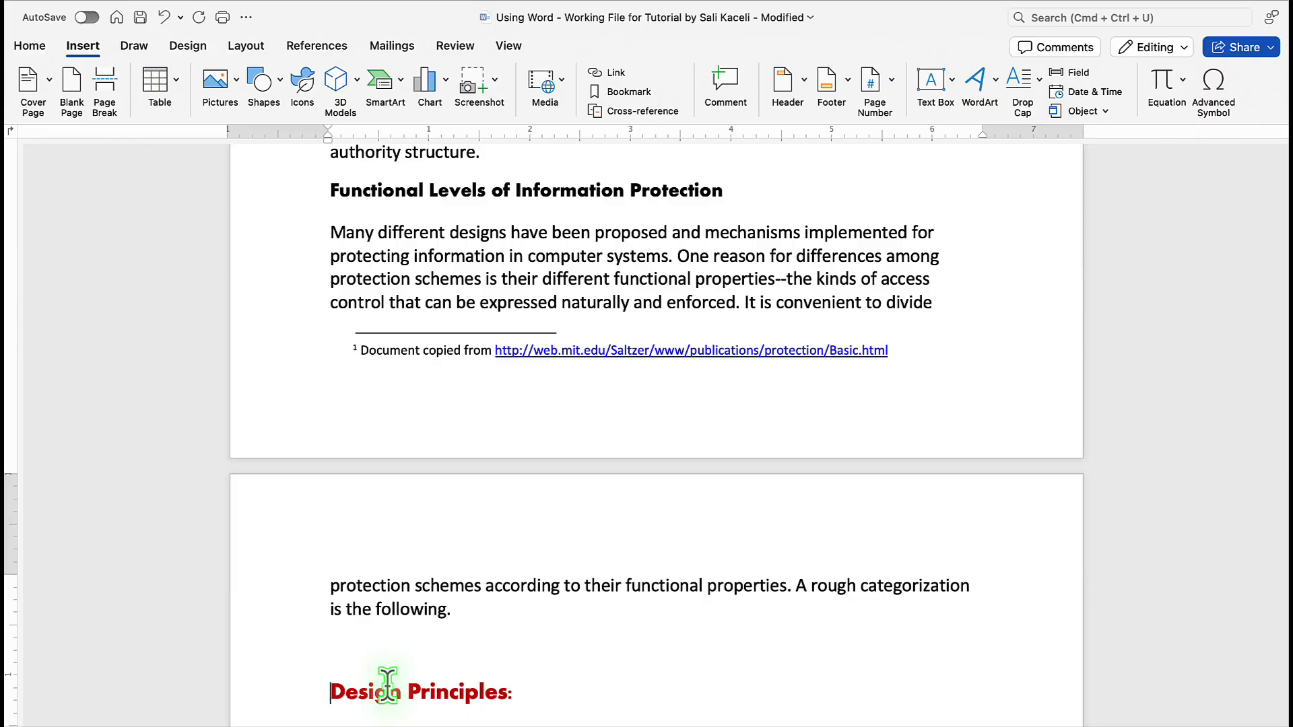
pyautogui.scroll(-5, 388, 685)
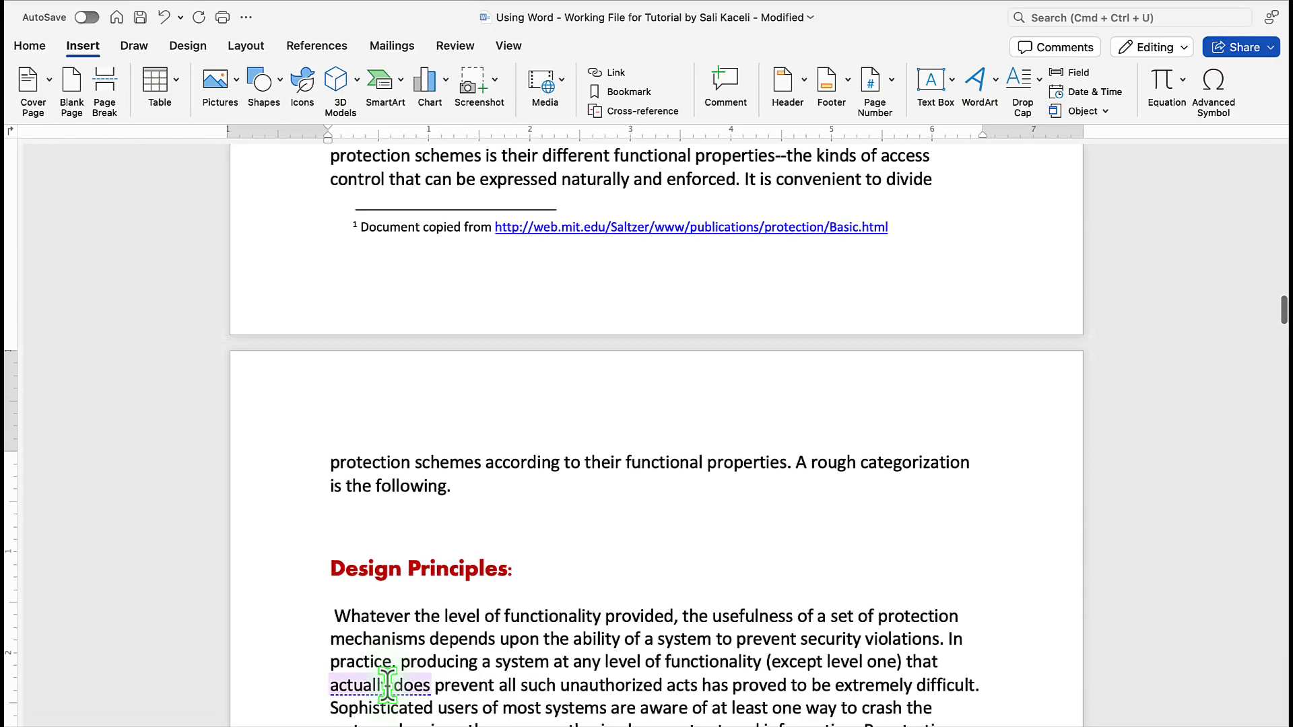
pyautogui.scroll(-4, 388, 685)
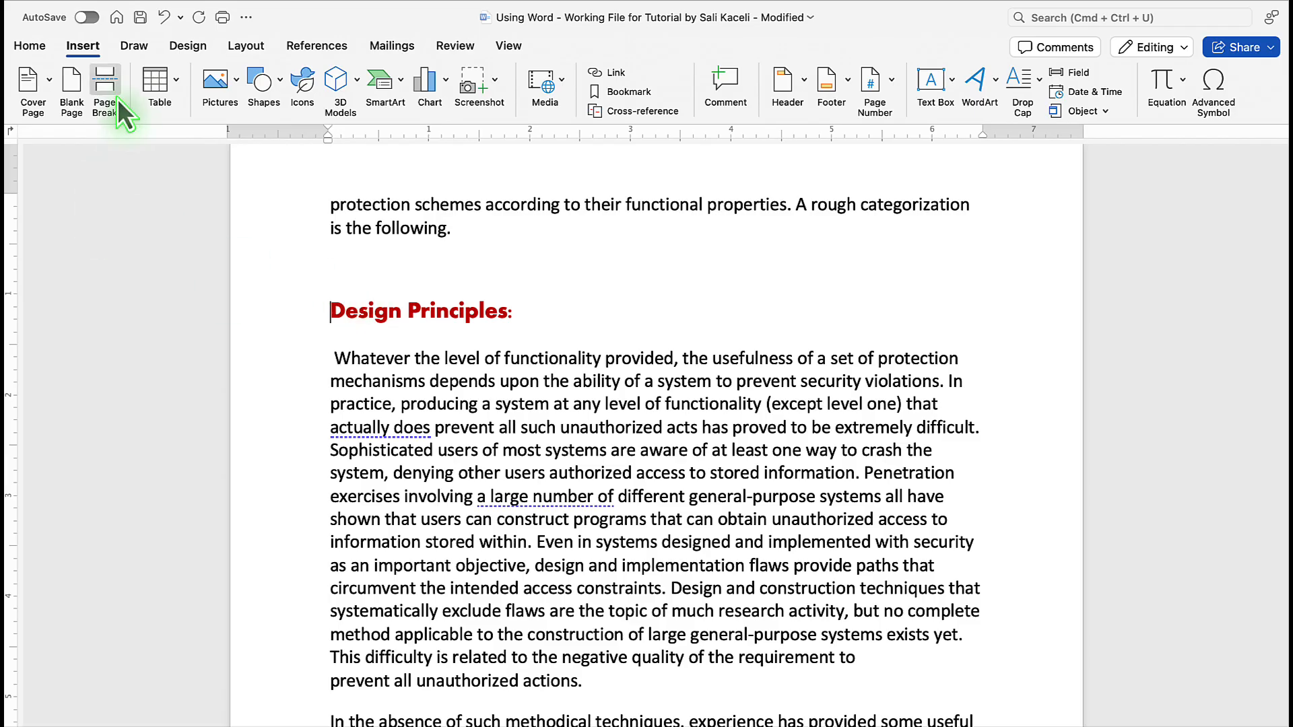
pyautogui.click(85, 50)
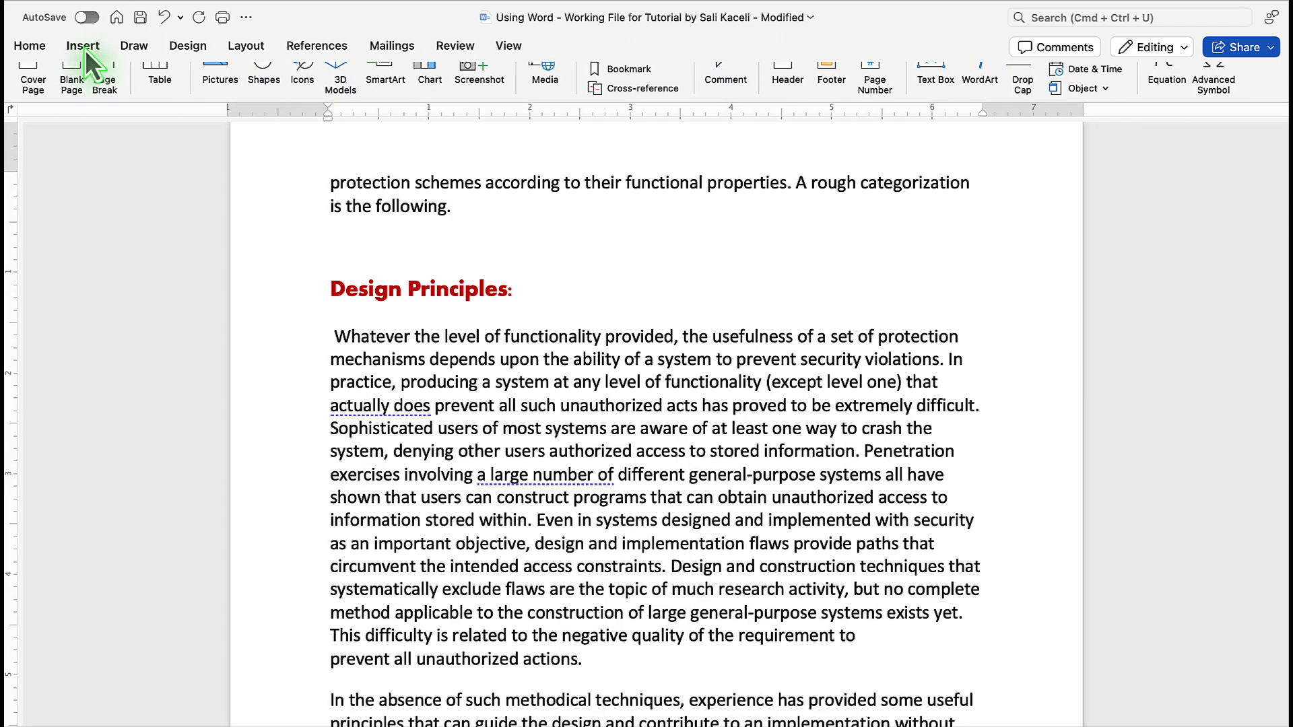
pyautogui.click(85, 50)
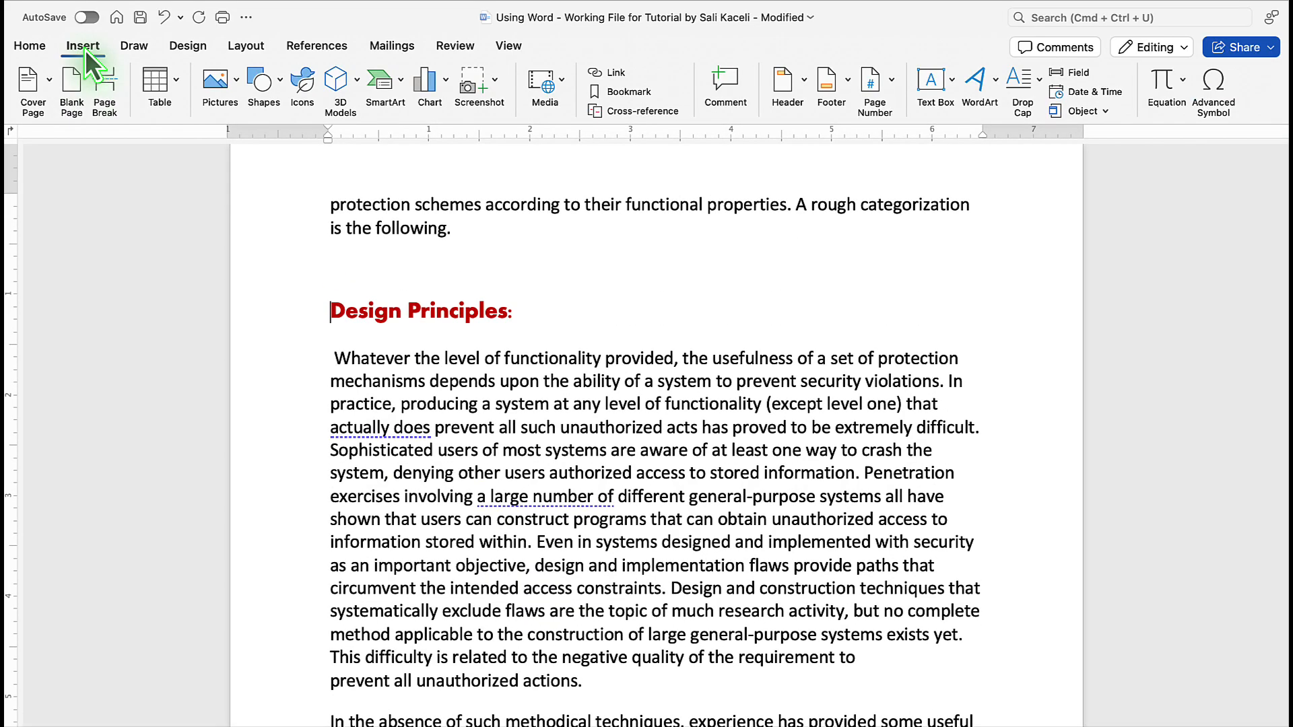
pyautogui.click(104, 94)
pyautogui.scroll(-5, 446, 288)
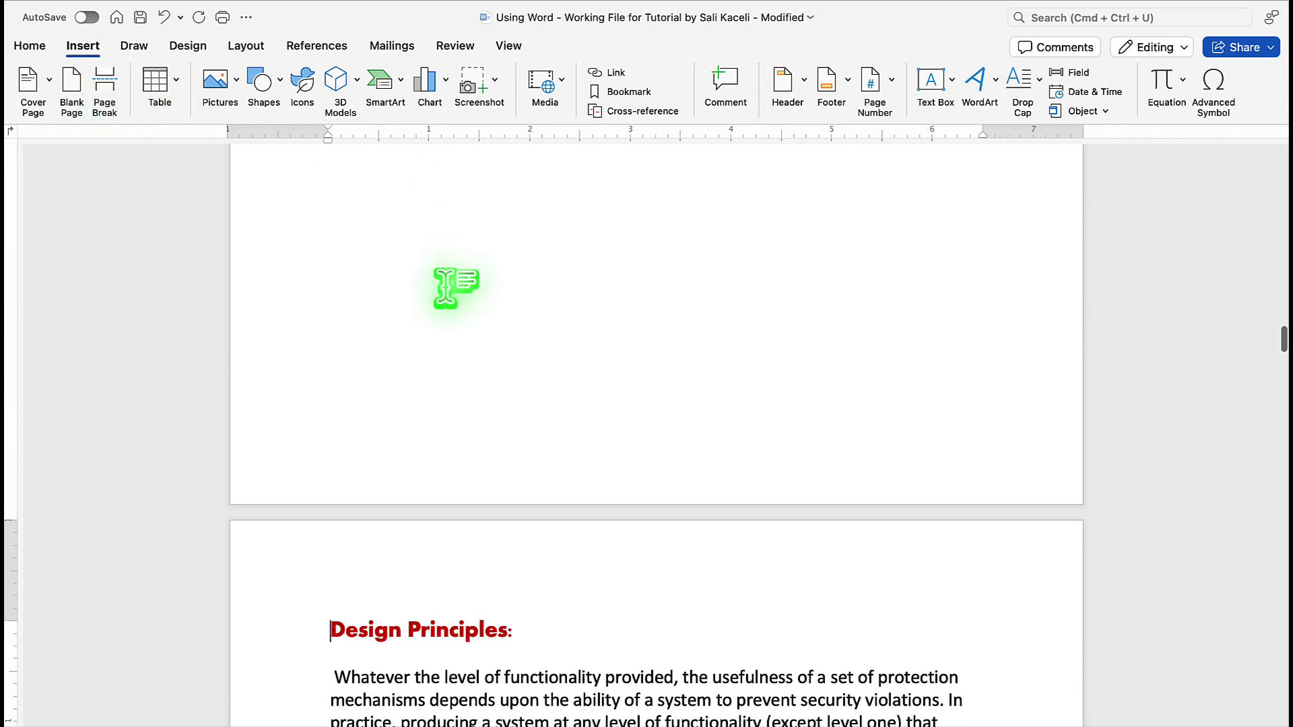
# - Copy the "Many different designs have been proposed" passage and paste it repeatedly above the page break until the text runs onto another page
pyautogui.scroll(10, 445, 287)
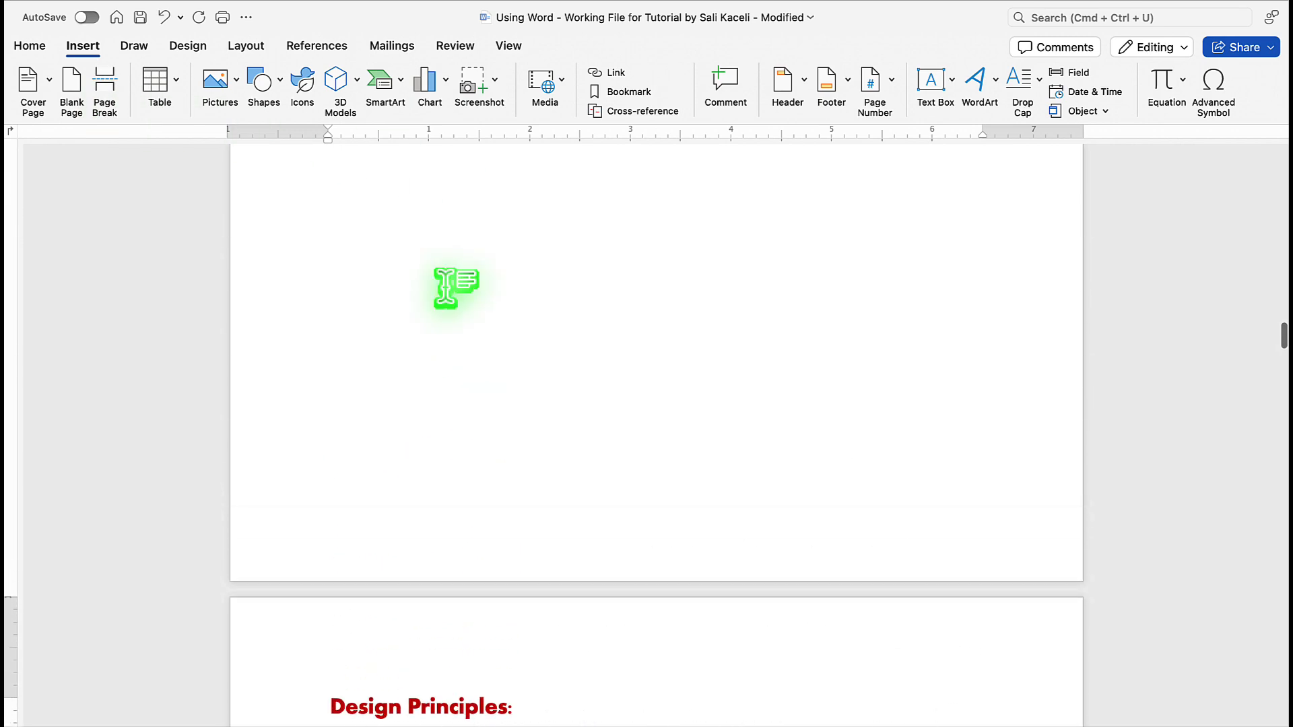
pyautogui.scroll(6, 444, 288)
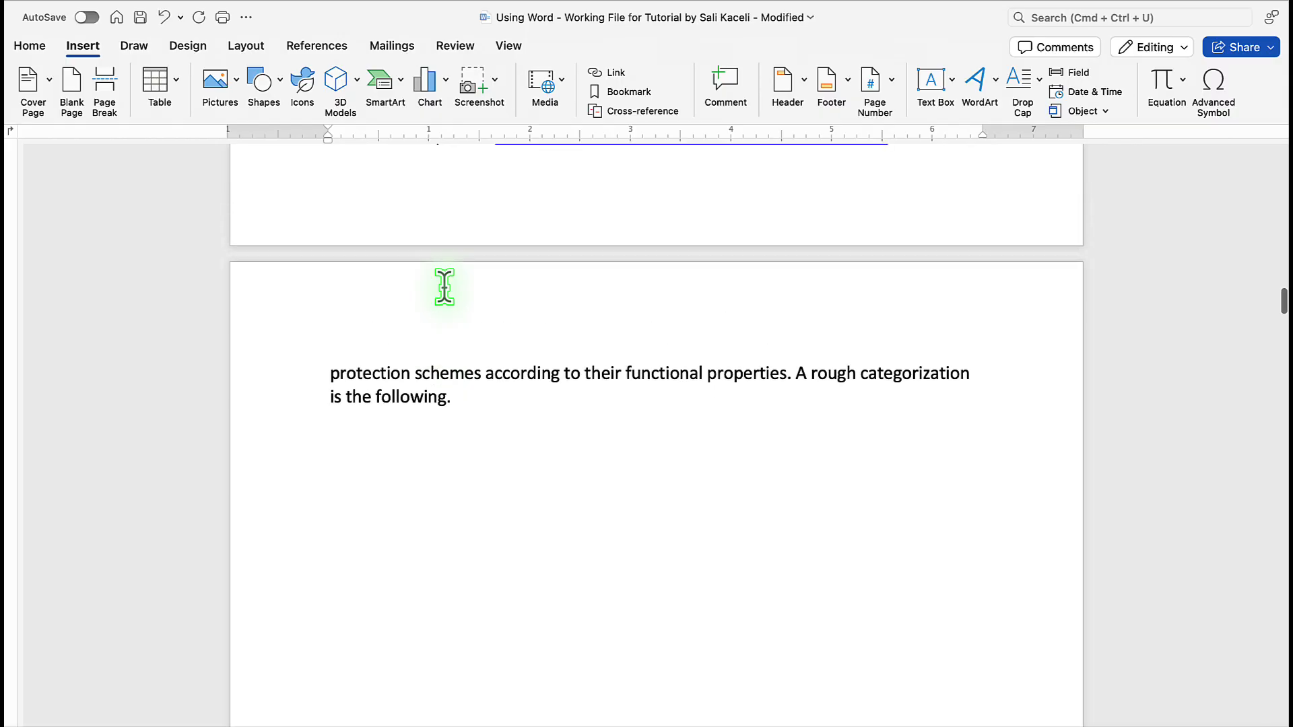
pyautogui.moveTo(595, 317); pyautogui.dragTo(341, 289)
pyautogui.click(942, 349)
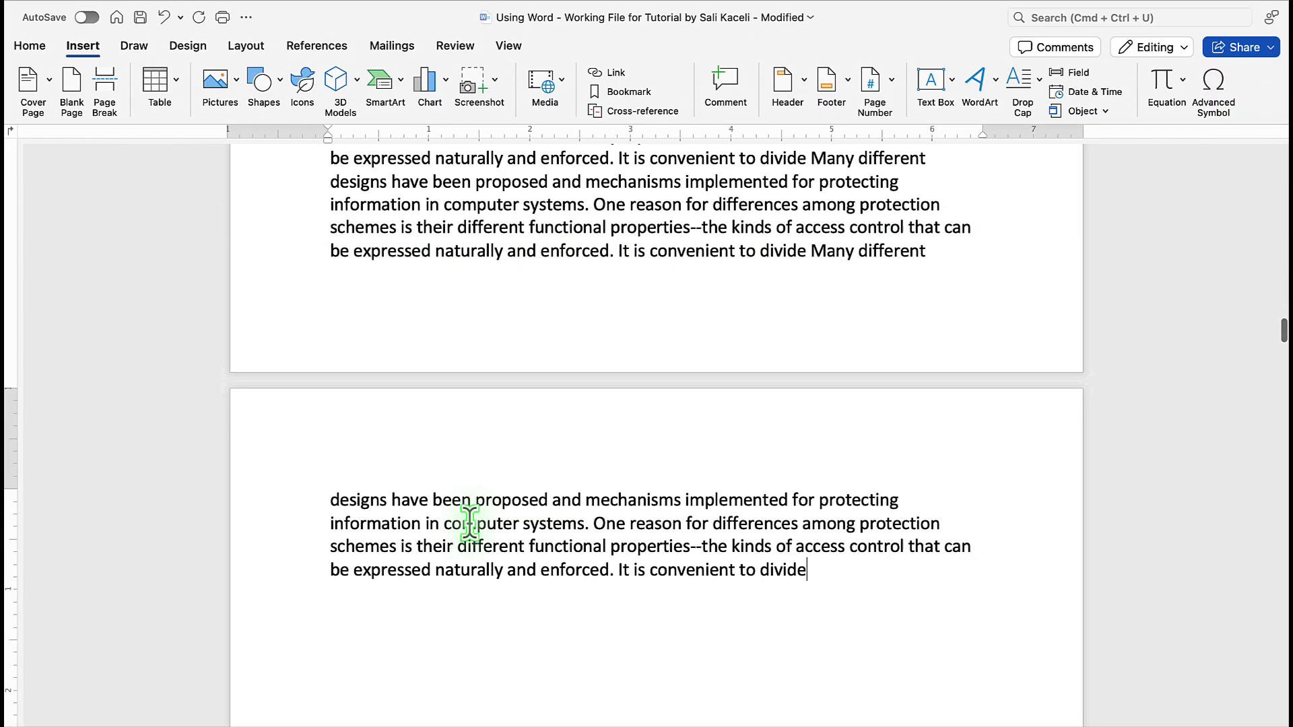
pyautogui.scroll(-5, 469, 523)
pyautogui.press('super+v')
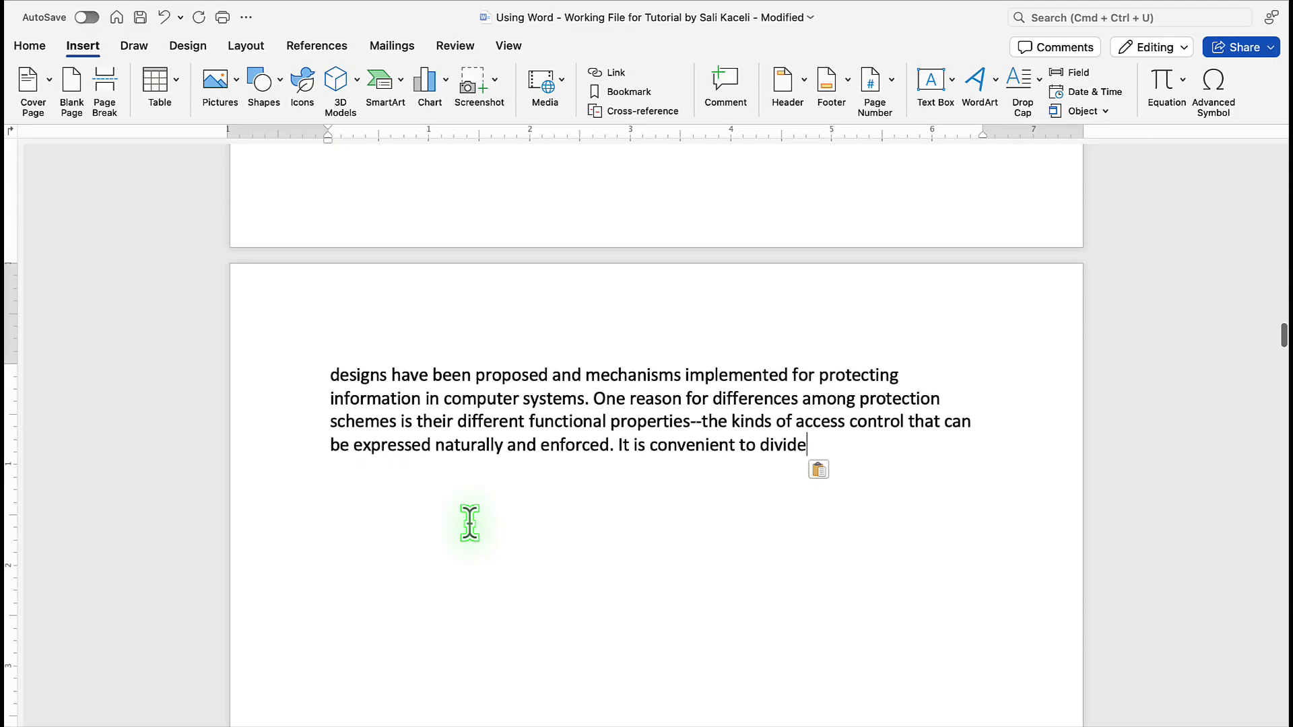
pyautogui.scroll(-10, 470, 523)
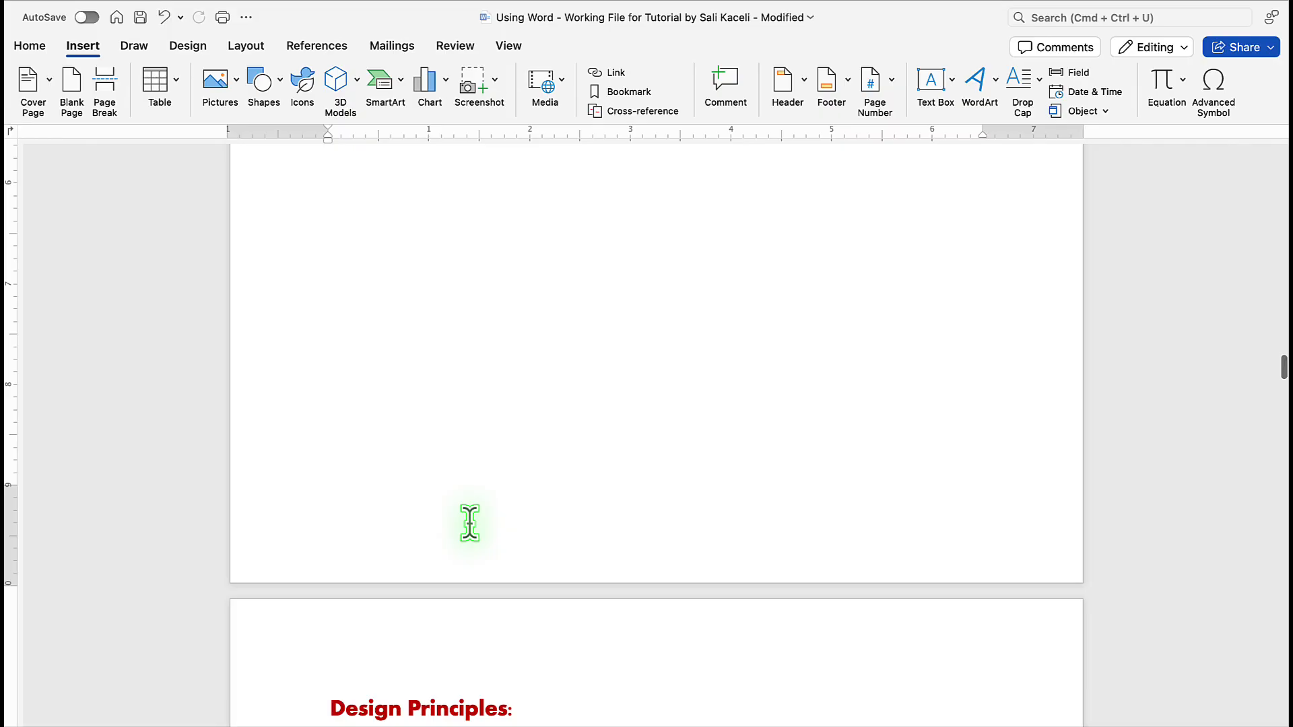
# - Show the formatting marks and locate the page break that precedes the "Design Principles:" heading
pyautogui.click(329, 700)
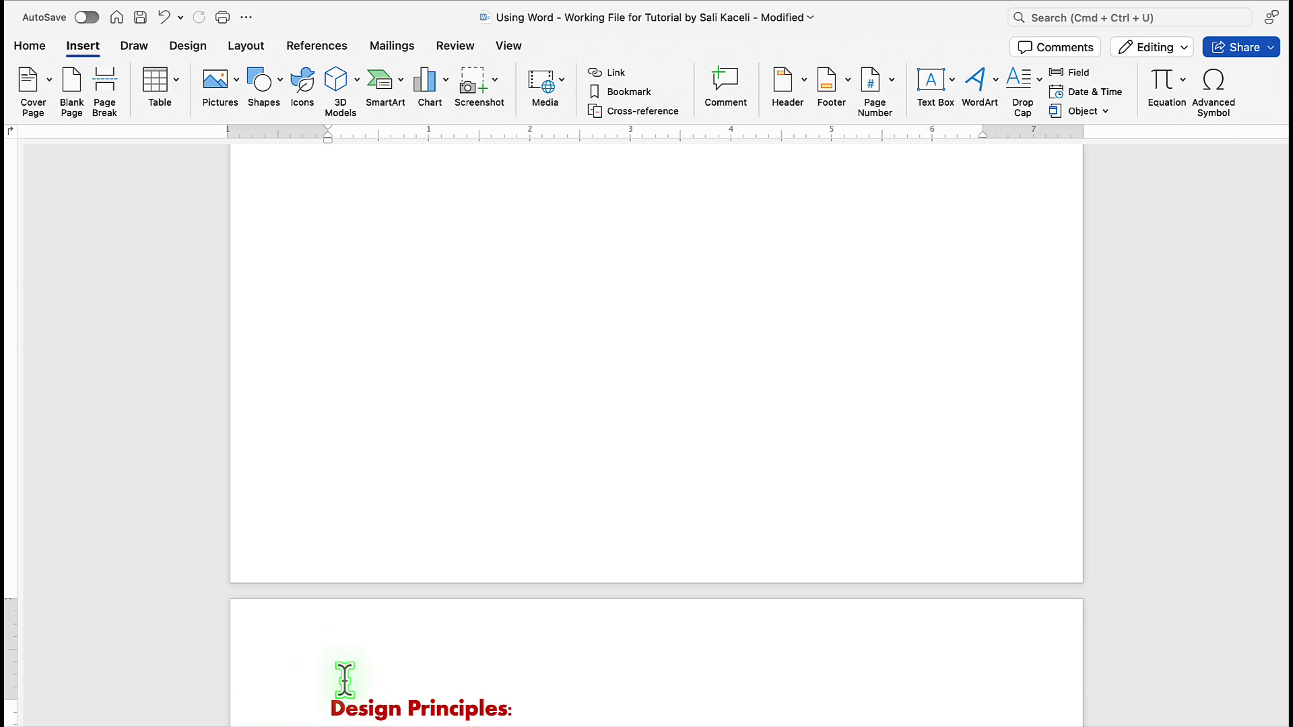
pyautogui.click(333, 708)
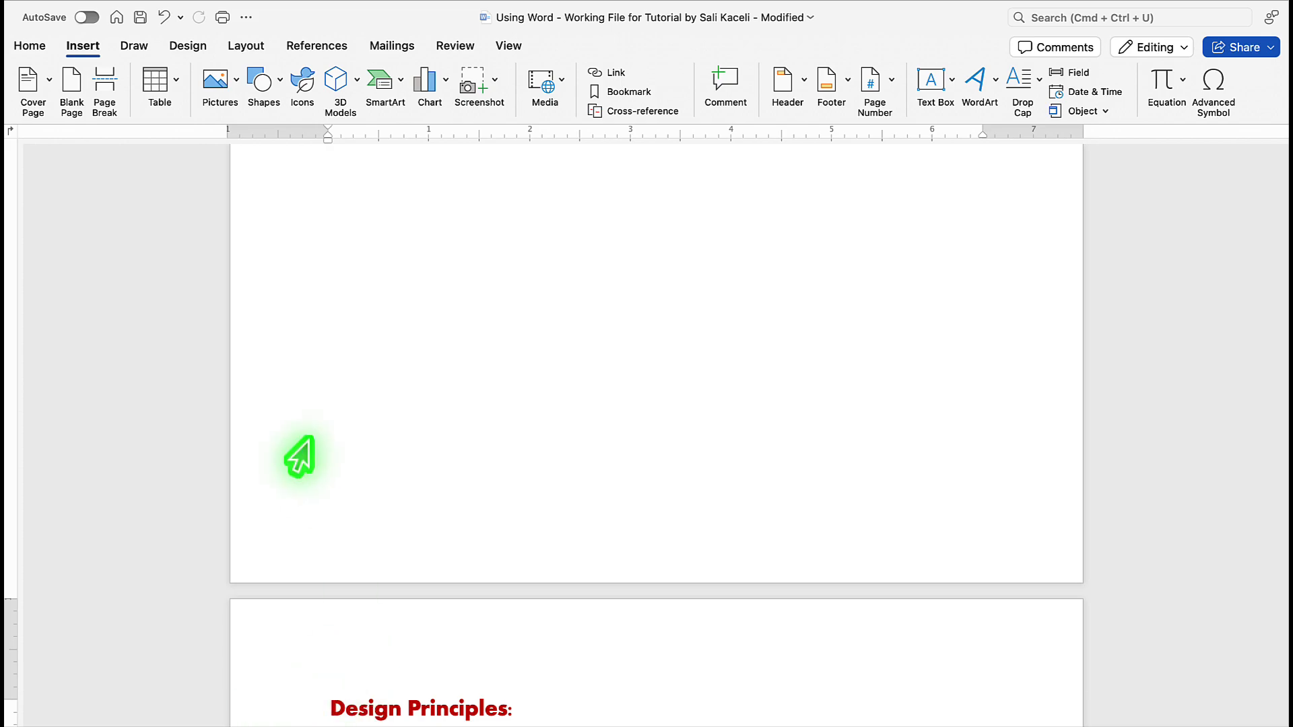
pyautogui.click(31, 46)
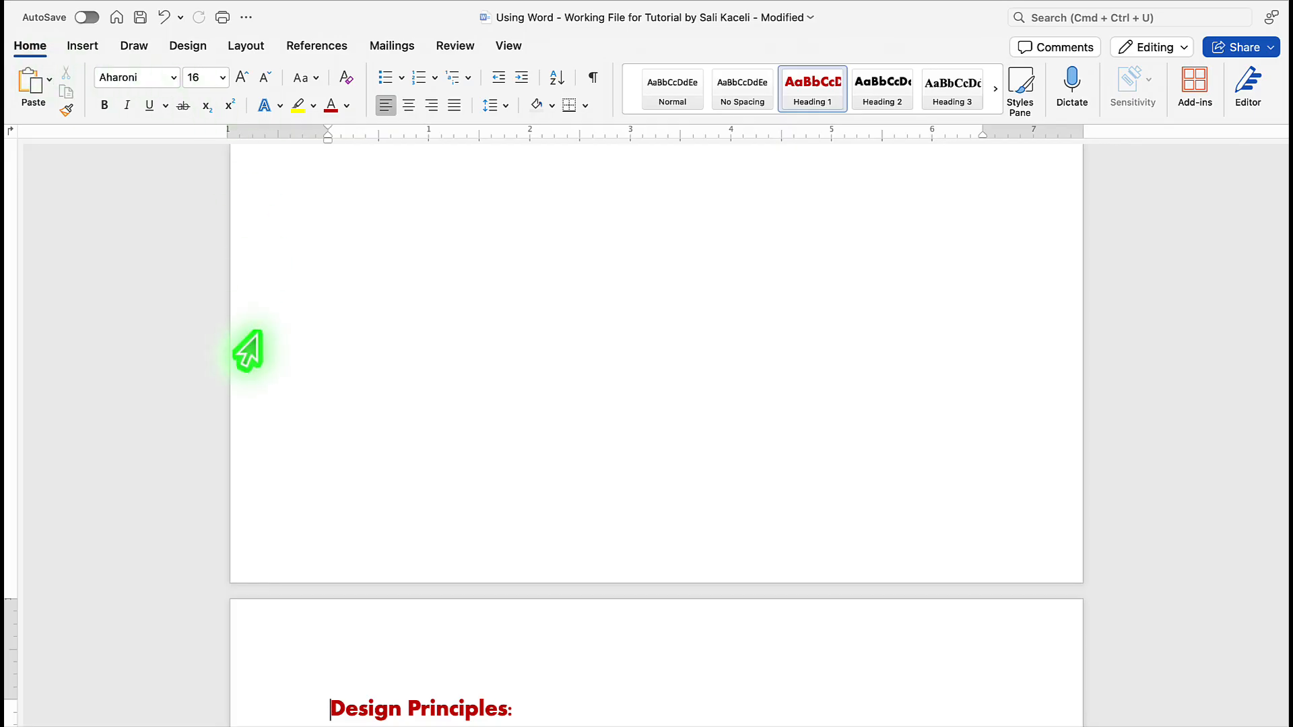
pyautogui.click(592, 79)
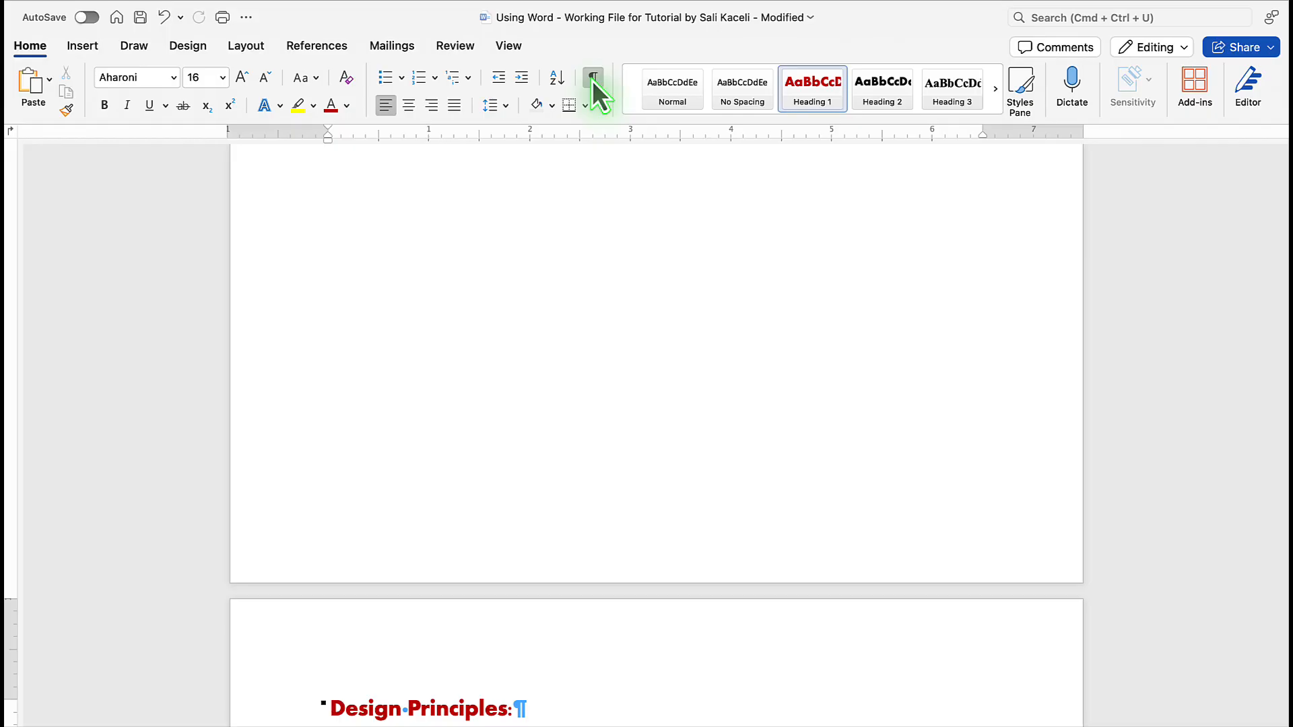
pyautogui.scroll(-3, 316, 532)
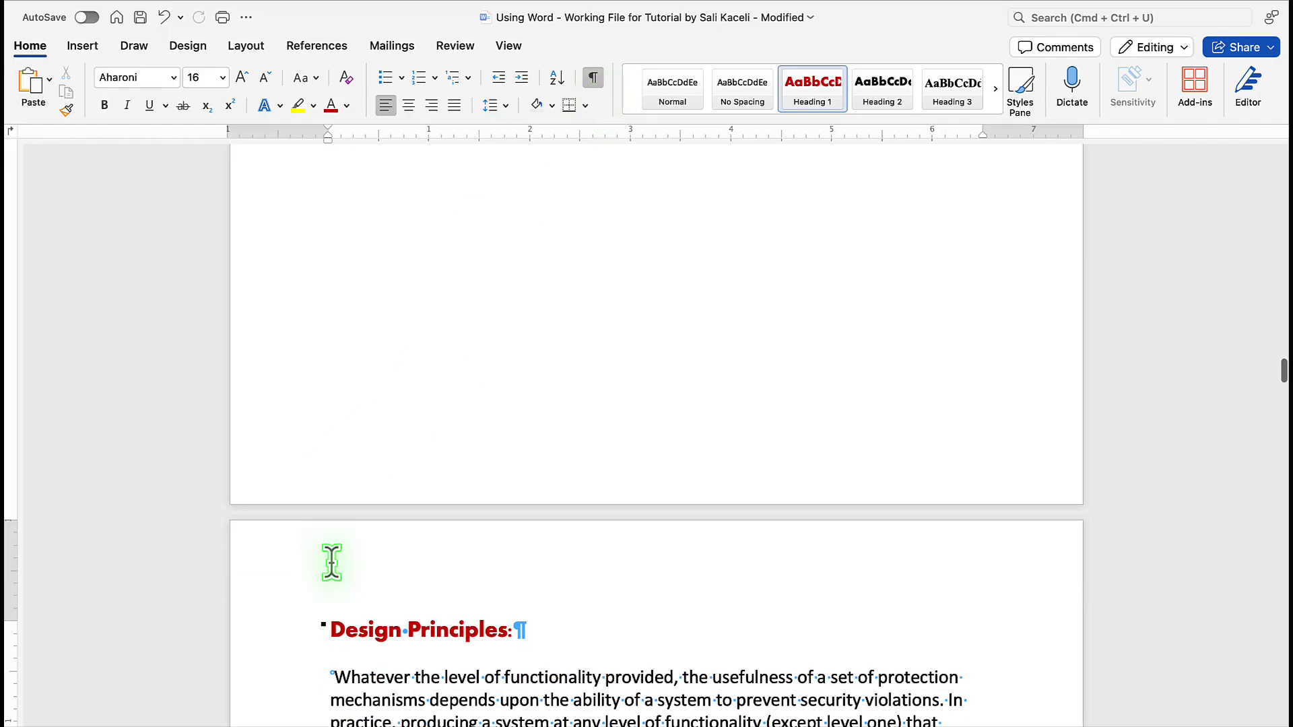
pyautogui.scroll(-5, 332, 562)
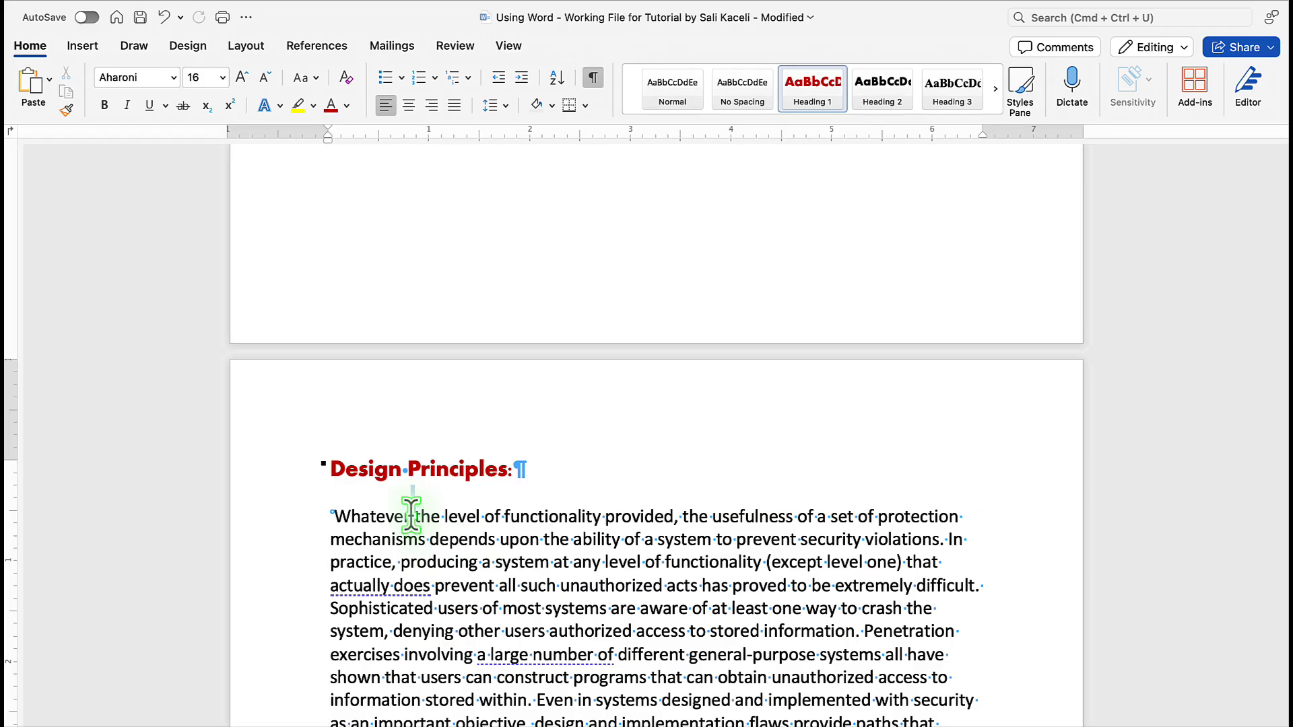
pyautogui.click(412, 517)
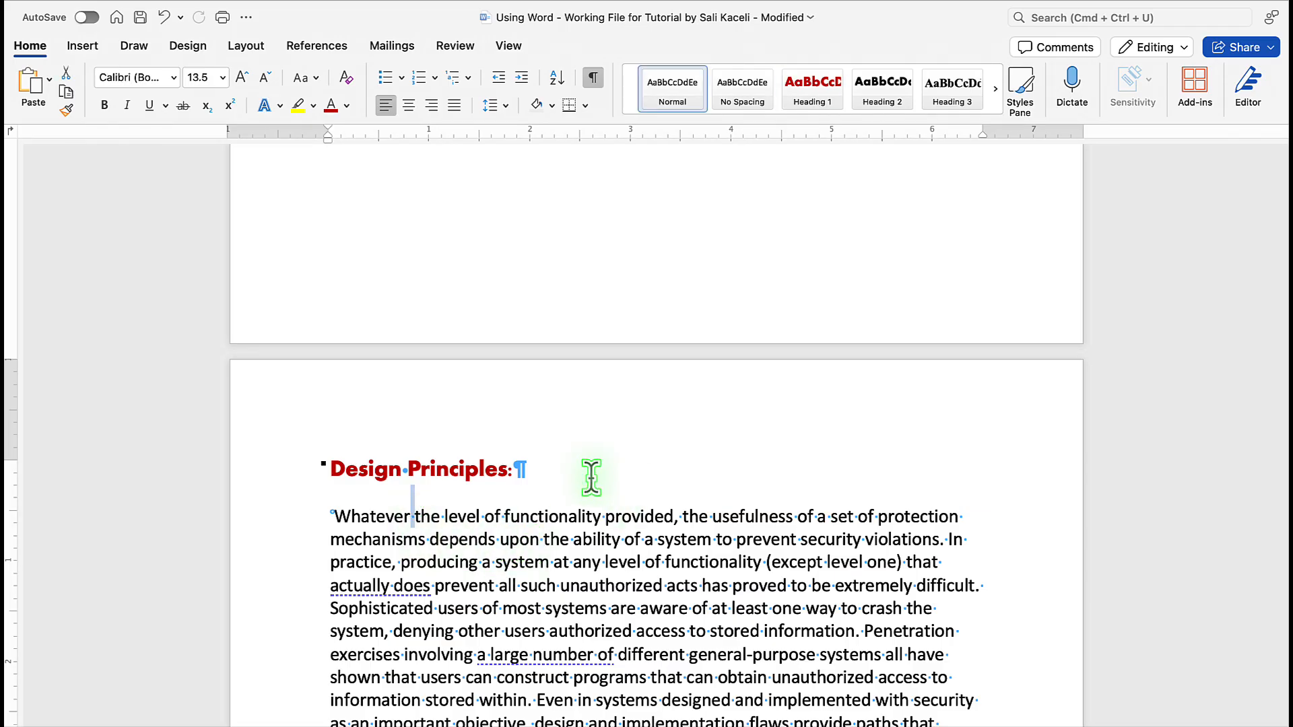
pyautogui.click(552, 473)
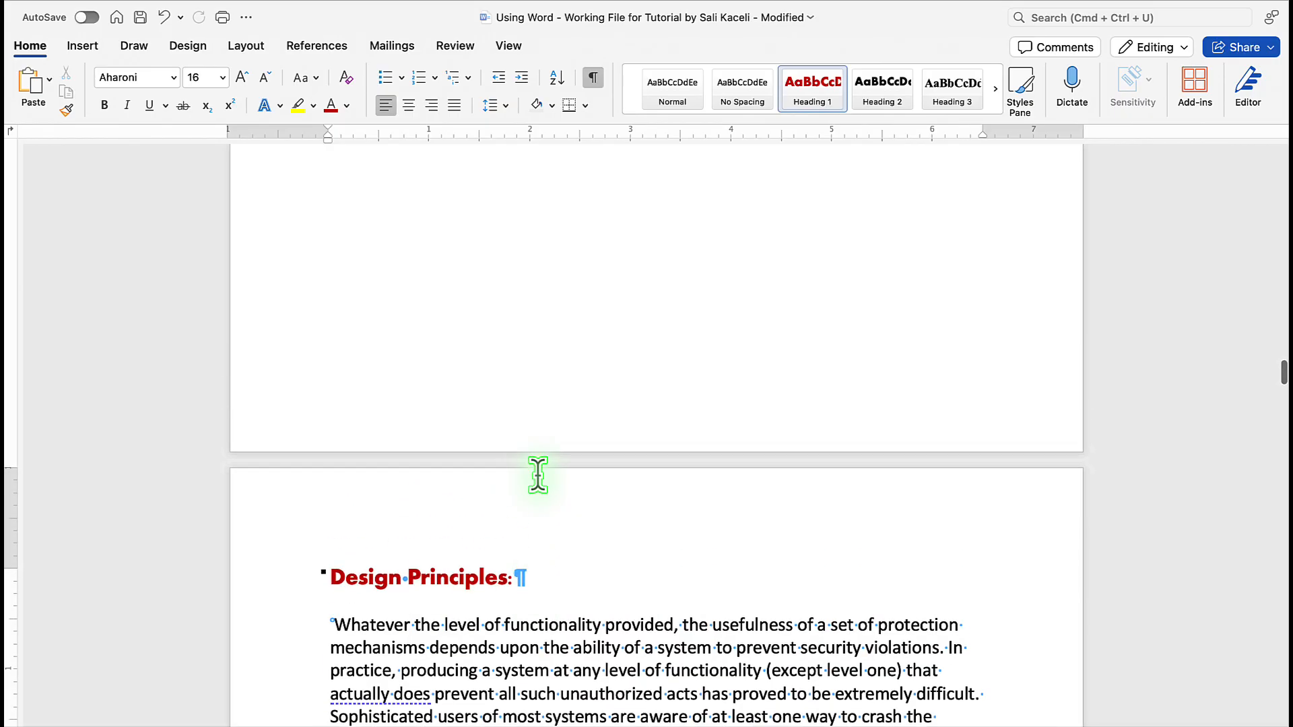
pyautogui.scroll(8, 537, 475)
pyautogui.scroll(5, 539, 476)
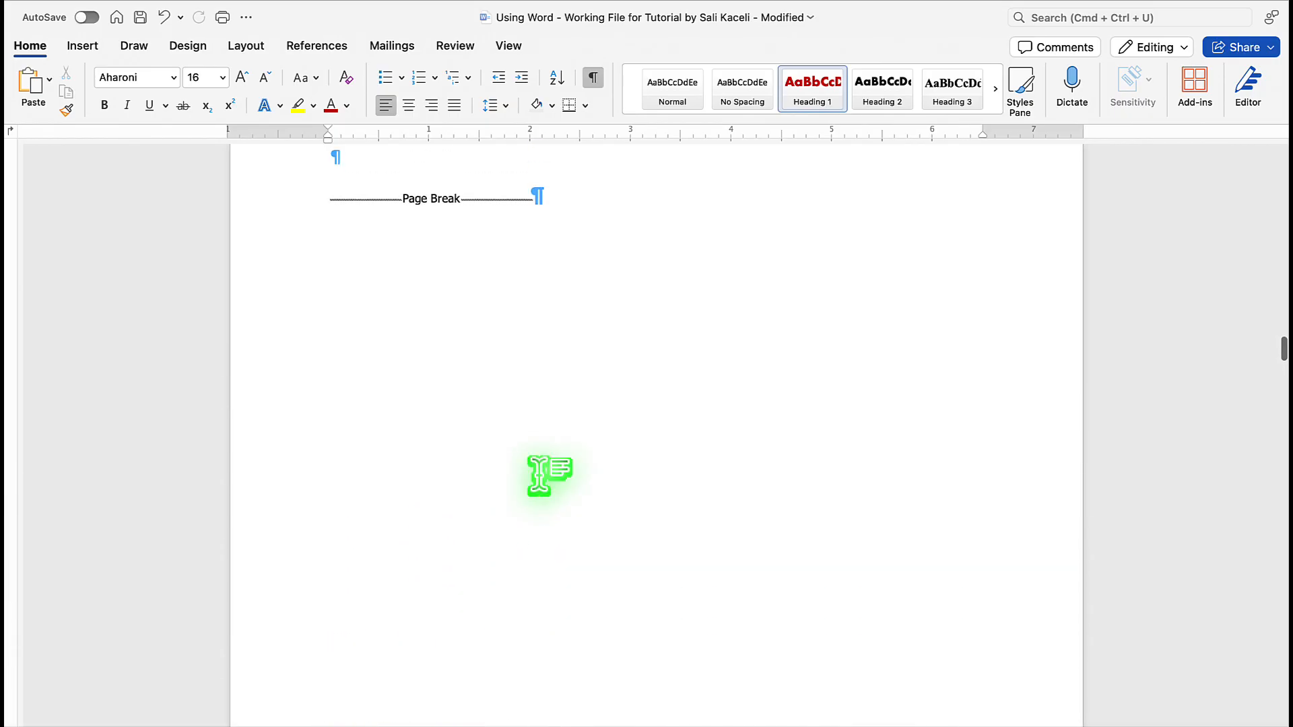
# - Delete the page break above the "Design Principles:" heading and hide the formatting marks
pyautogui.click(343, 189)
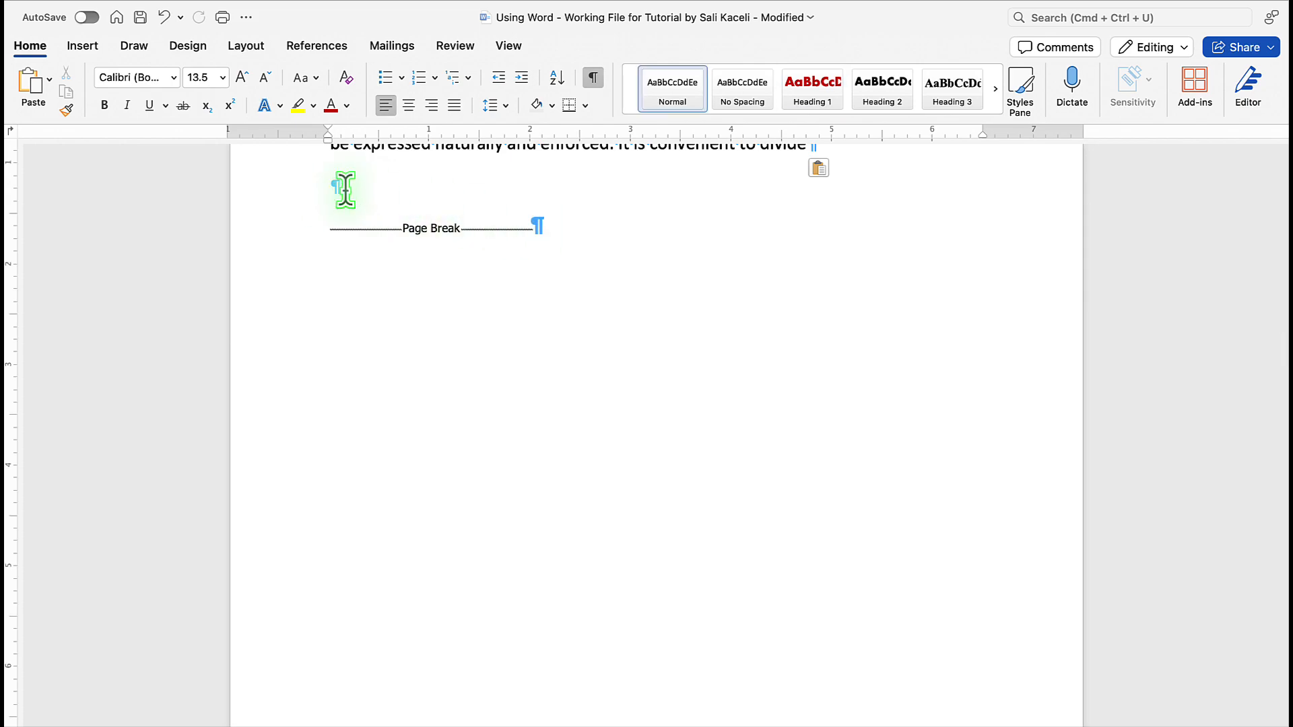
pyautogui.click(542, 236)
pyautogui.press('super+z')
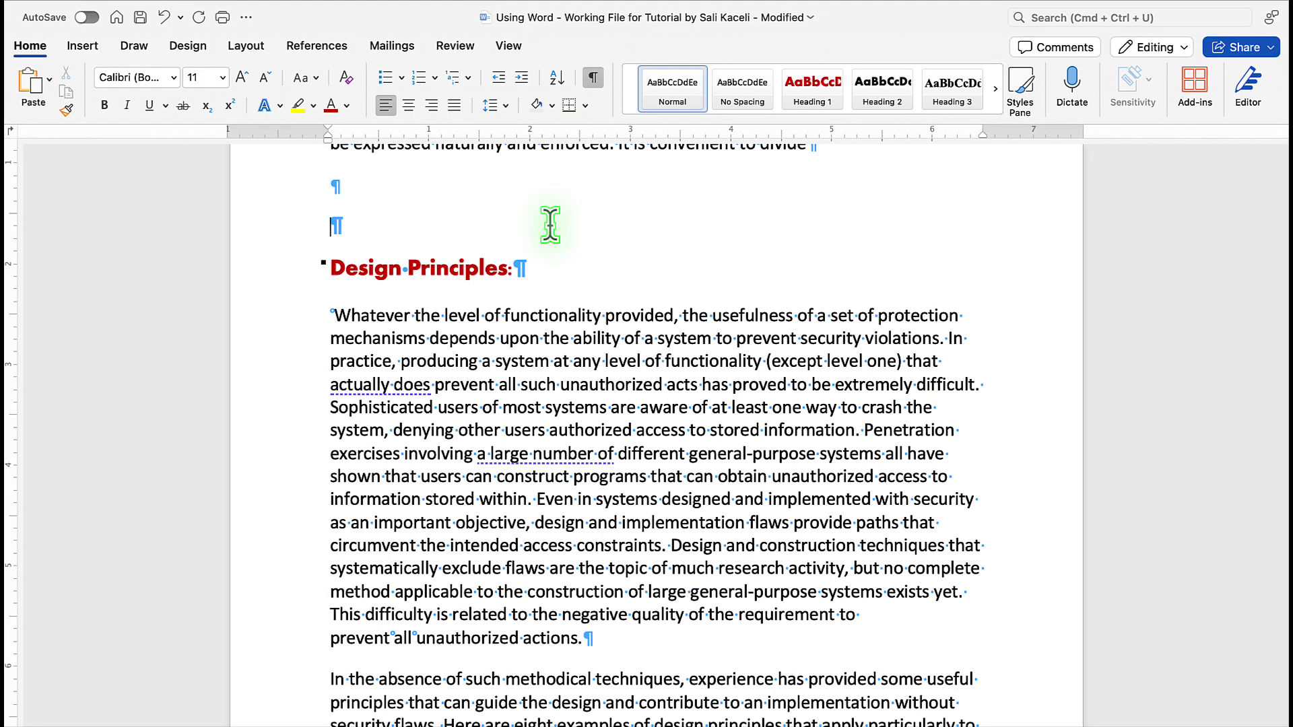
pyautogui.scroll(5, 577, 243)
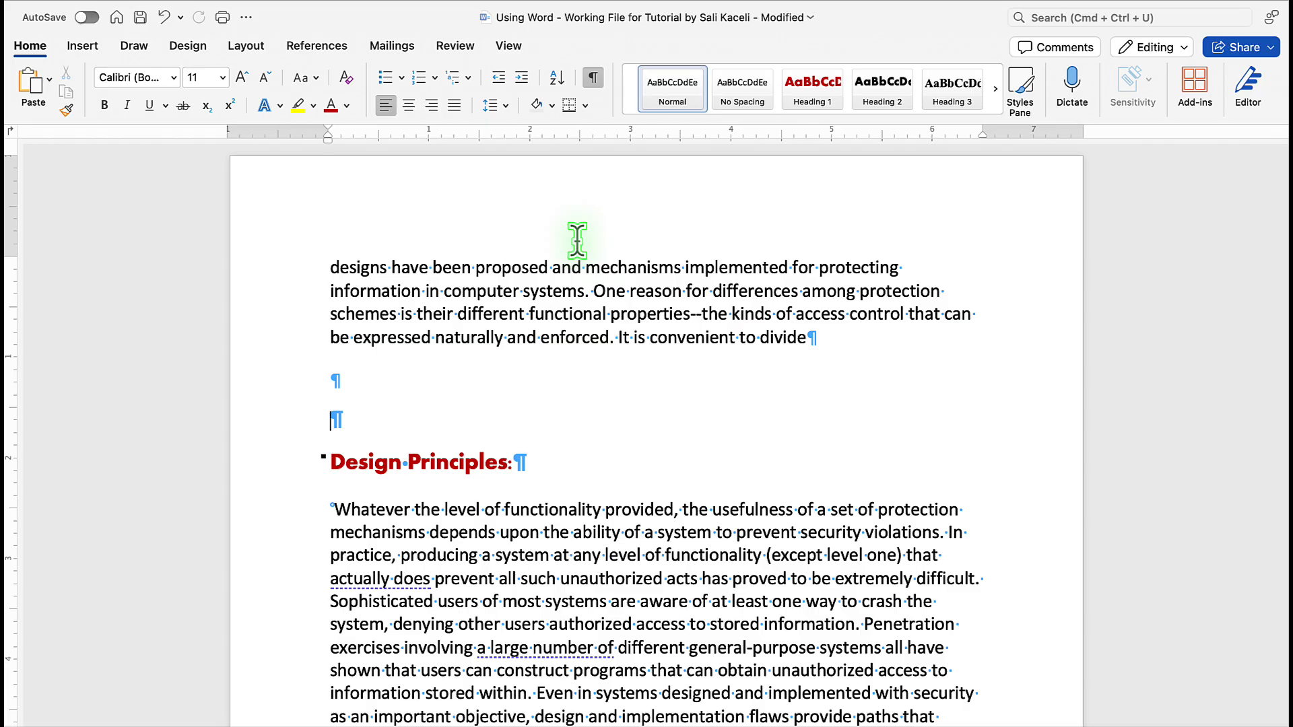
pyautogui.click(593, 82)
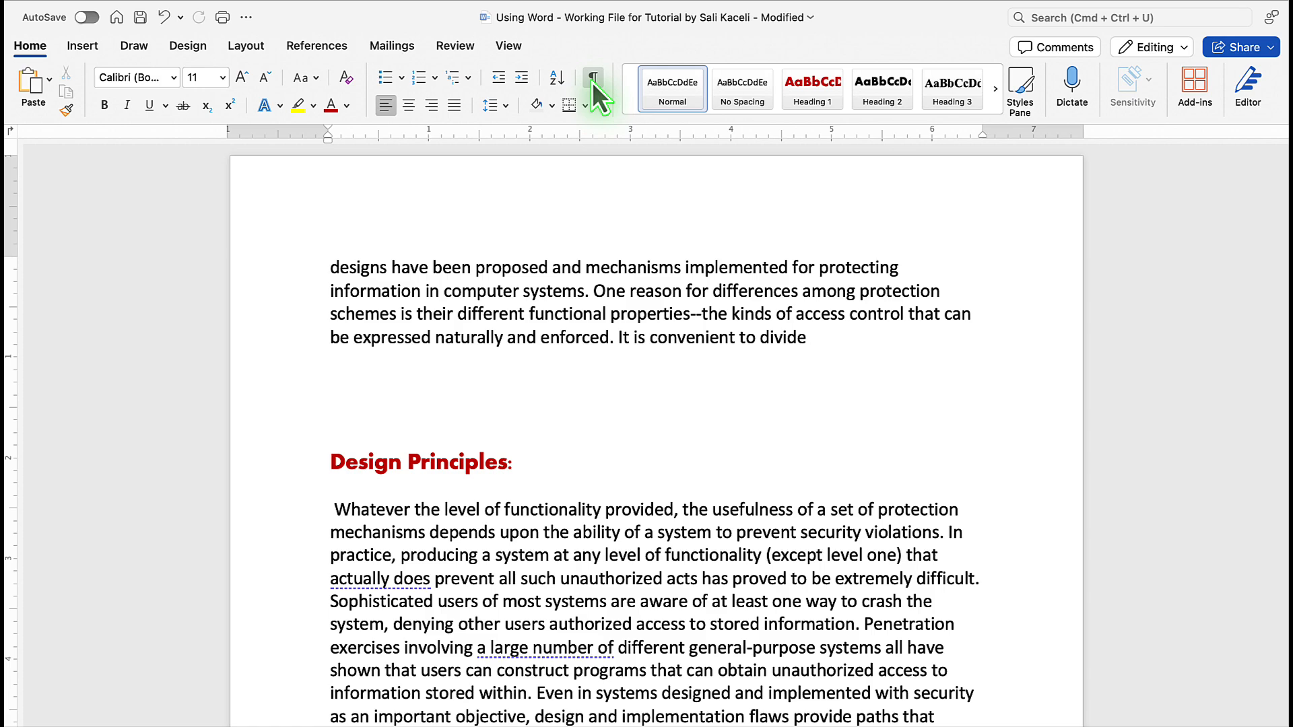
pyautogui.press('super+Return')
# - Insert a table with five columns and five rows on the empty line above the "Design Principles:" heading
pyautogui.scroll(3, 441, 294)
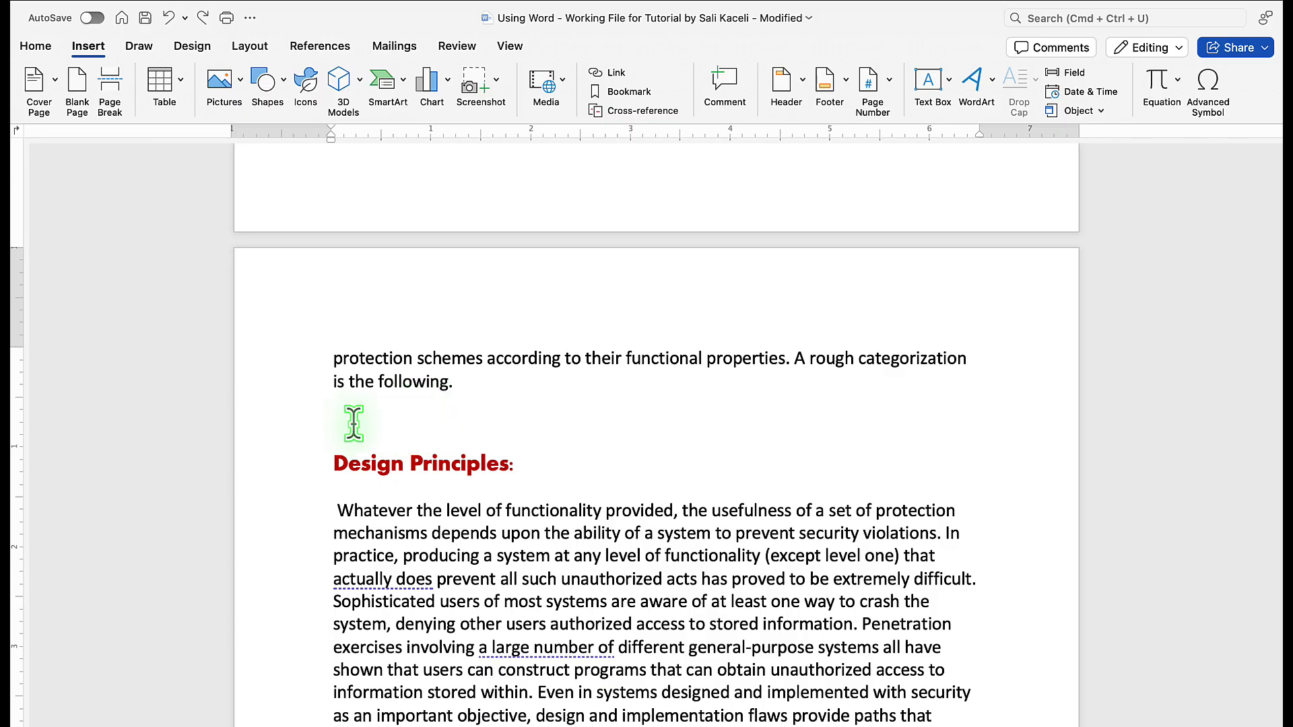
pyautogui.scroll(-1, 353, 423)
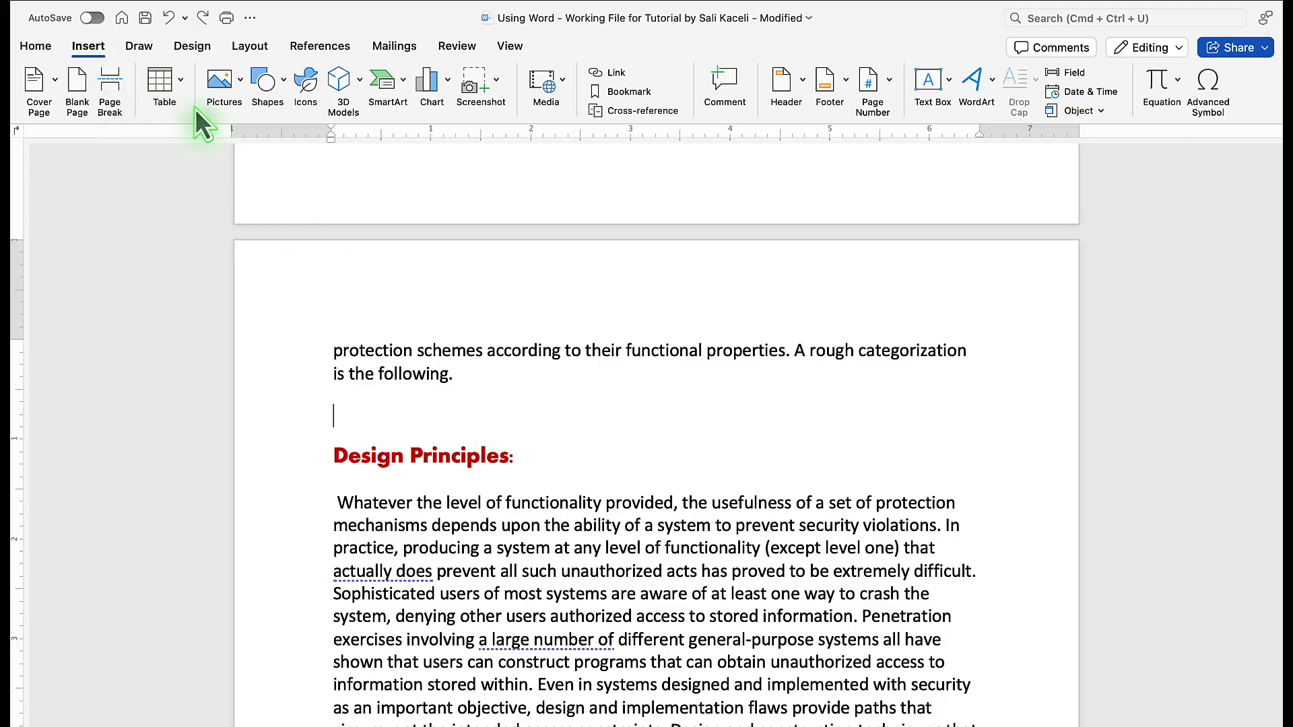
pyautogui.click(181, 87)
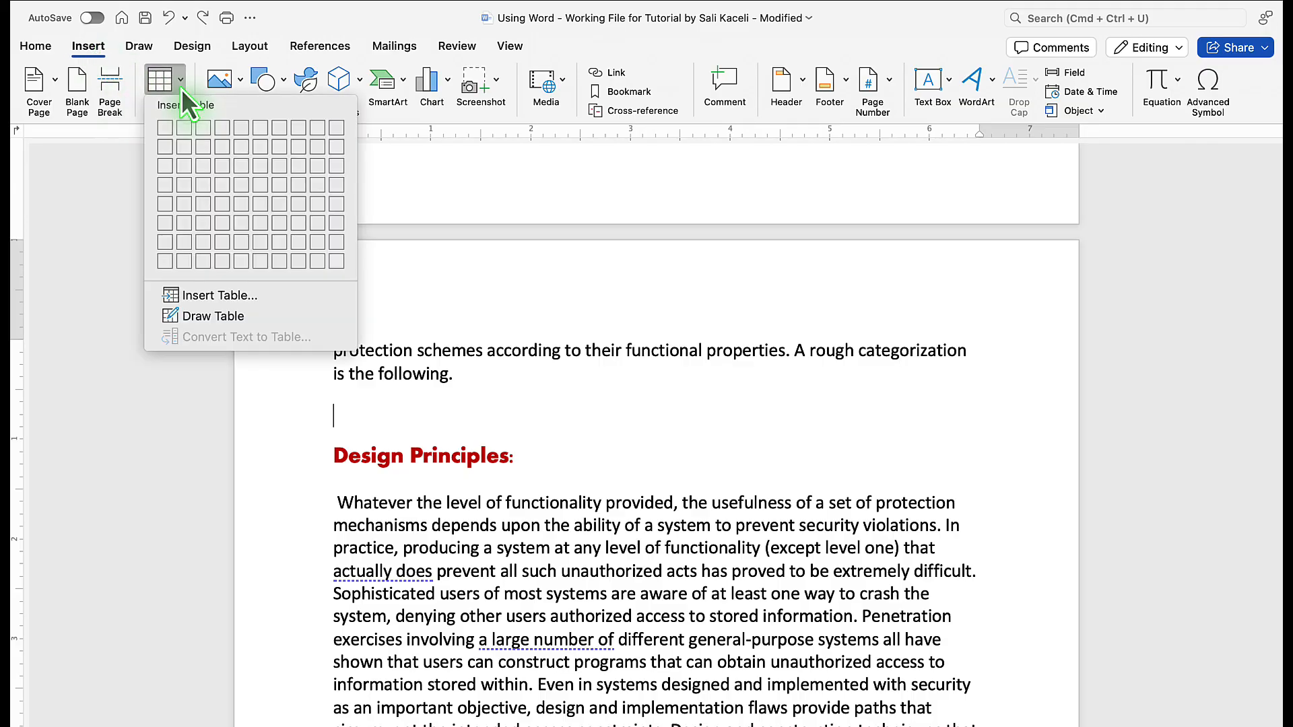
pyautogui.click(244, 208)
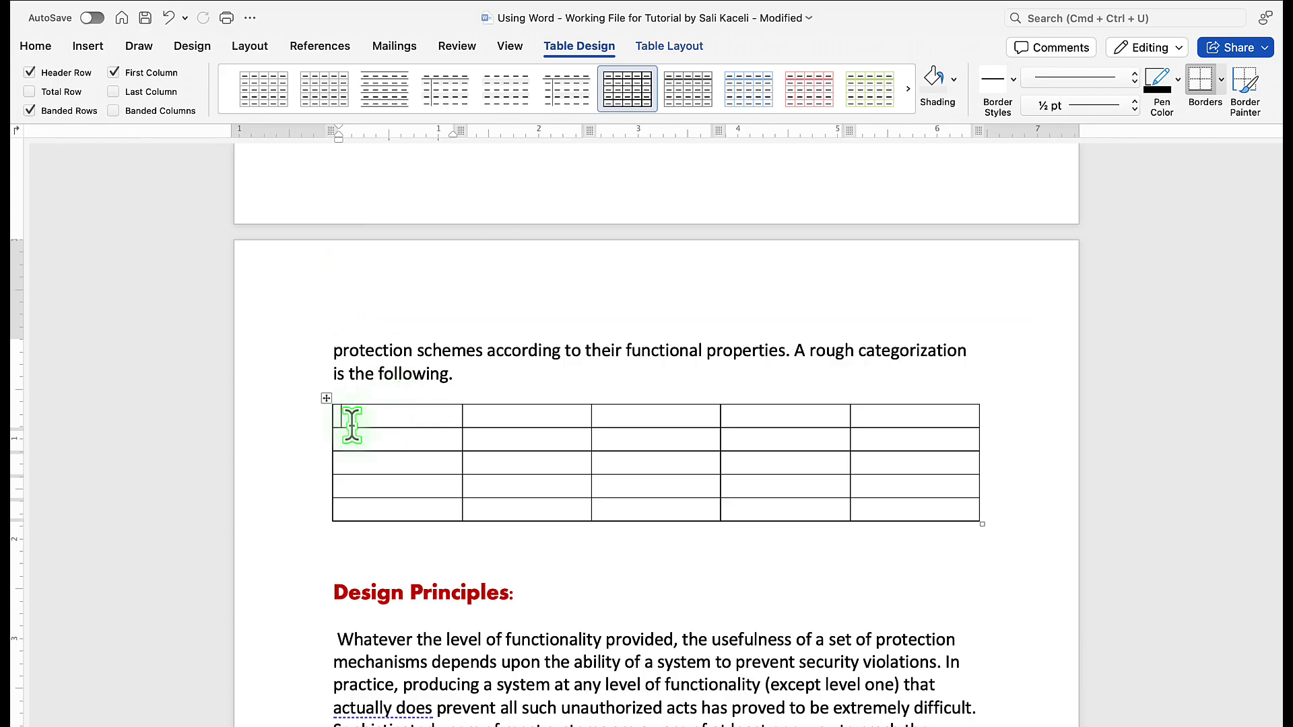
# - Fill the first three header cells of the table with "Items", "Number" and "Description"
pyautogui.write('Items')
pyautogui.press('Tab')
pyautogui.write('Number')
pyautogui.press('Tab')
pyautogui.write('Description')
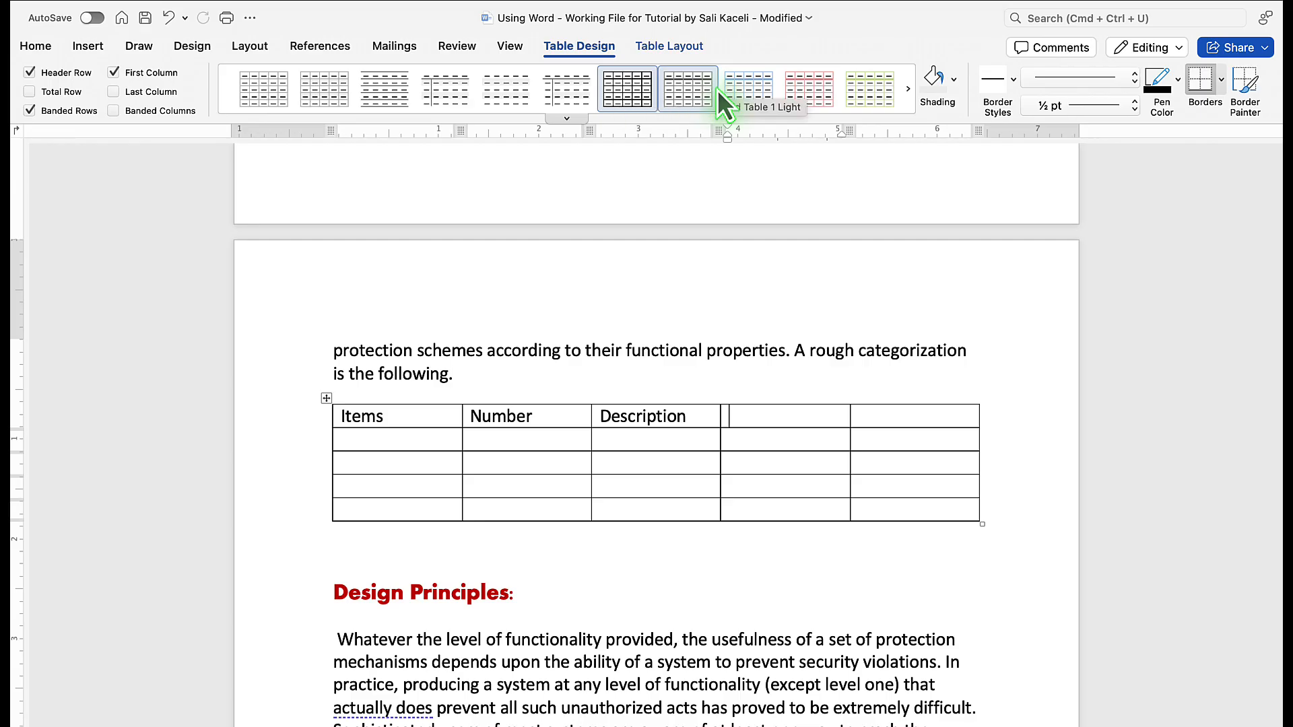
# - Apply the blue light grid style to the table and turn on its total row
pyautogui.click(748, 92)
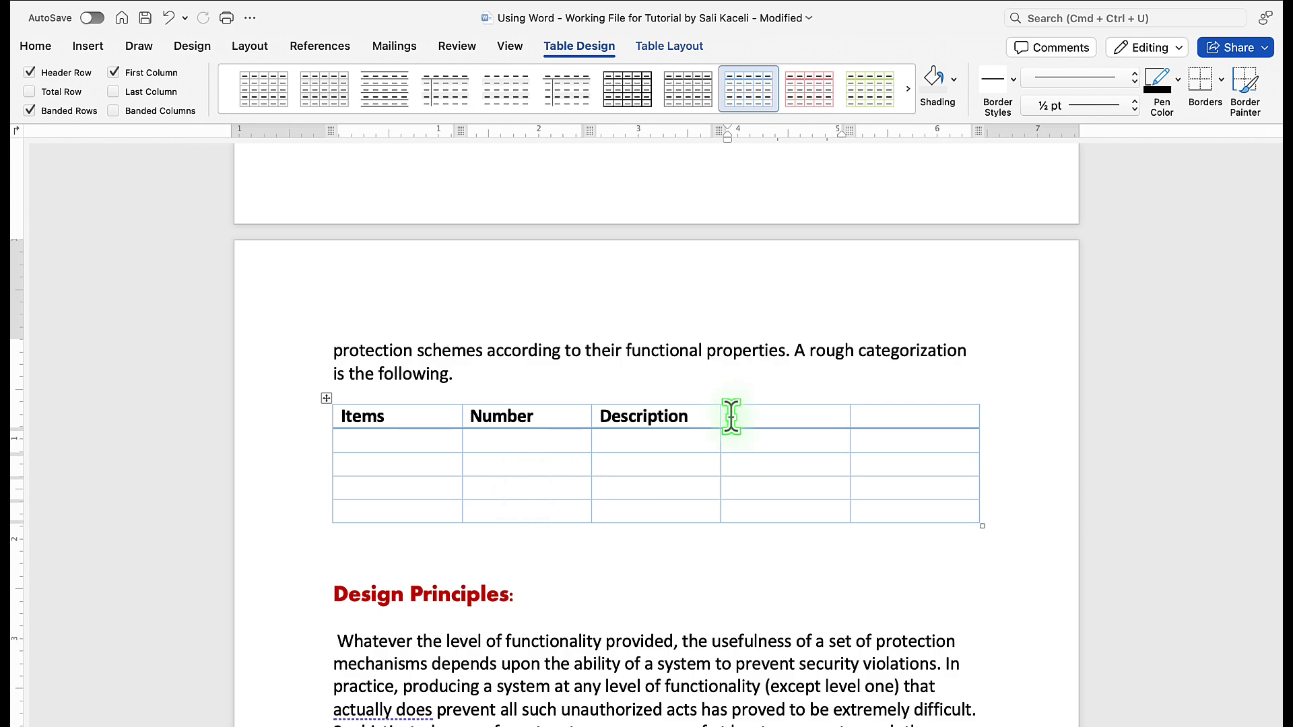
pyautogui.click(954, 80)
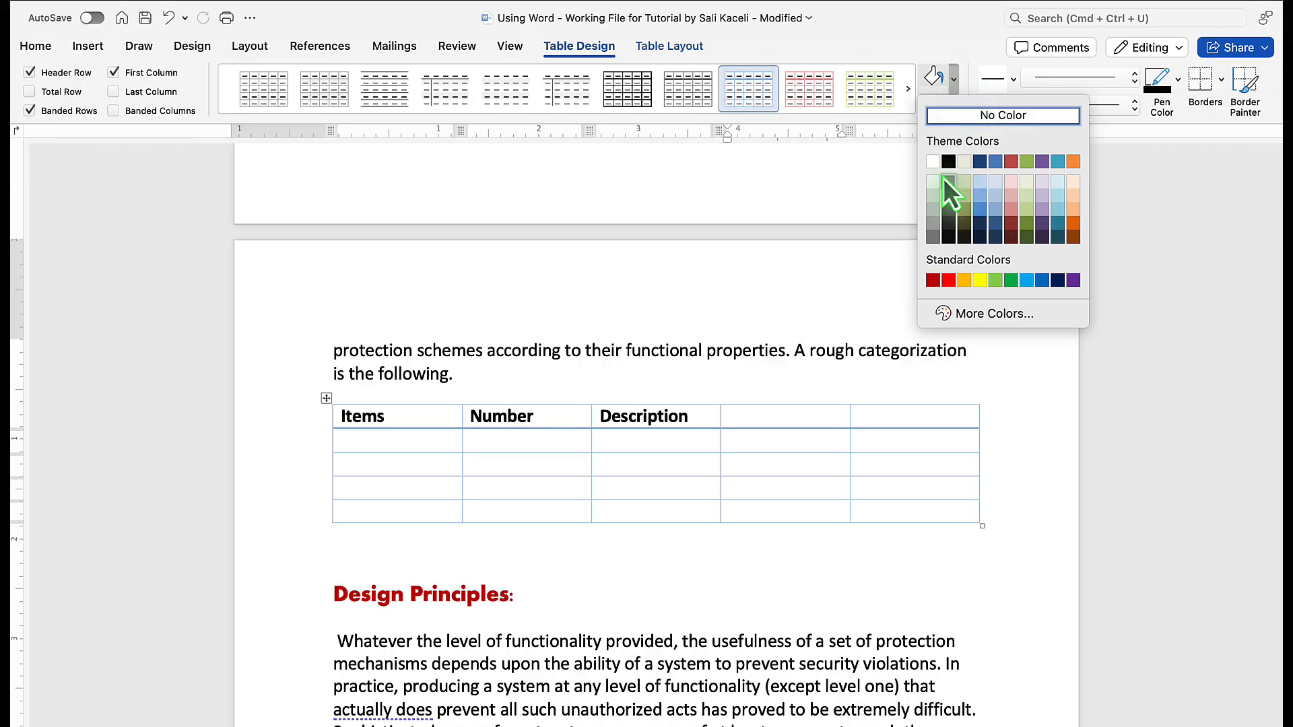
pyautogui.click(833, 49)
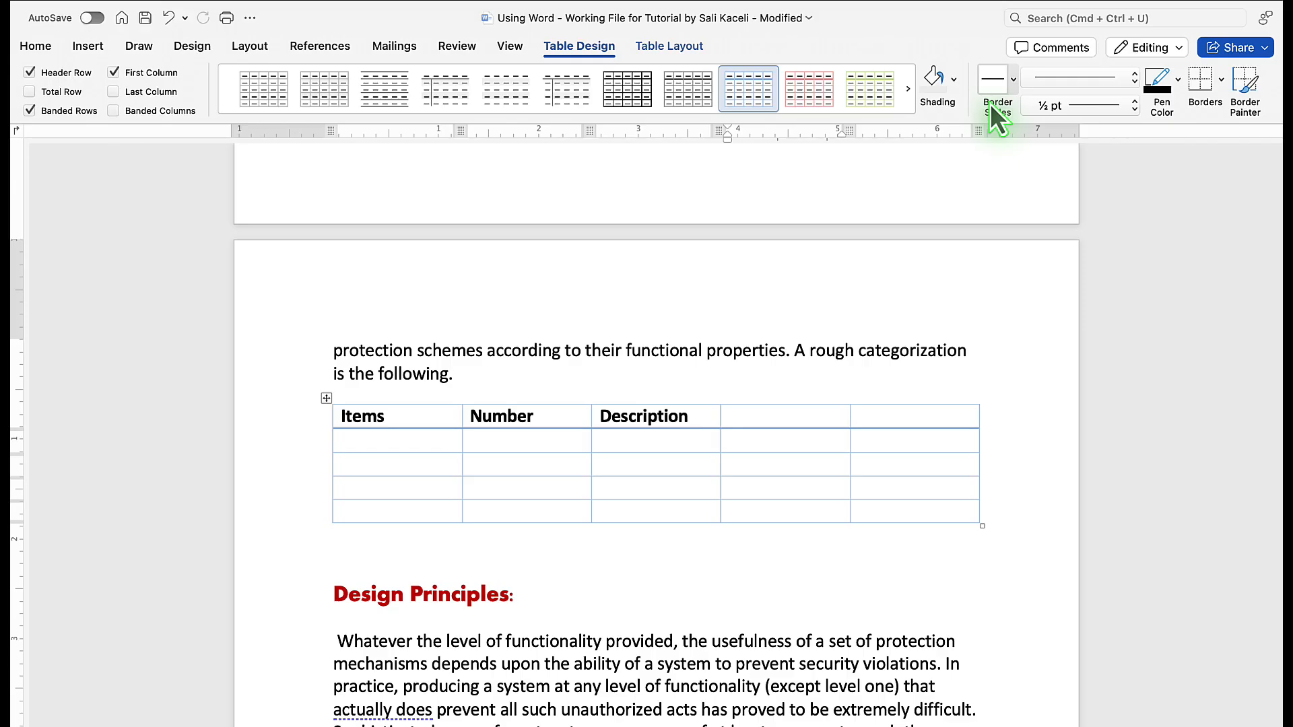
pyautogui.click(29, 91)
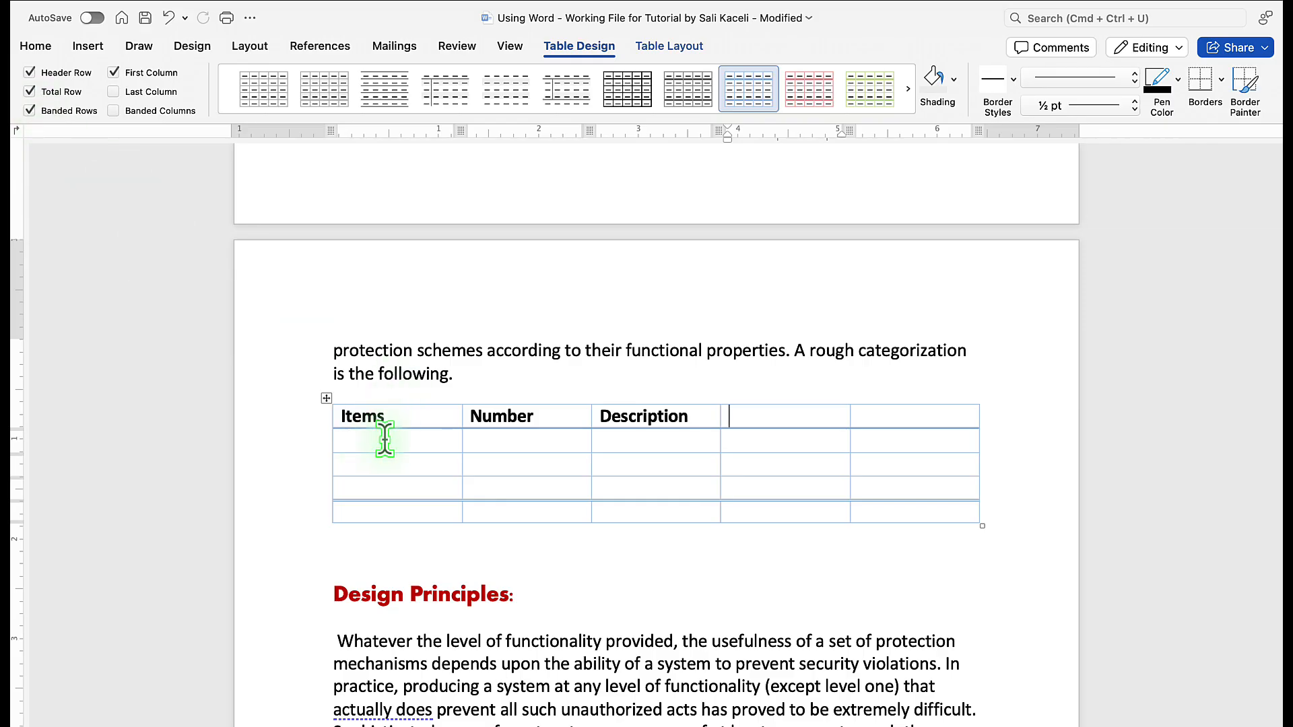
# - Enter 1, 1 and 2 in the Items column and insert the formula =SUM(ABOVE) in its total row cell
pyautogui.click(396, 511)
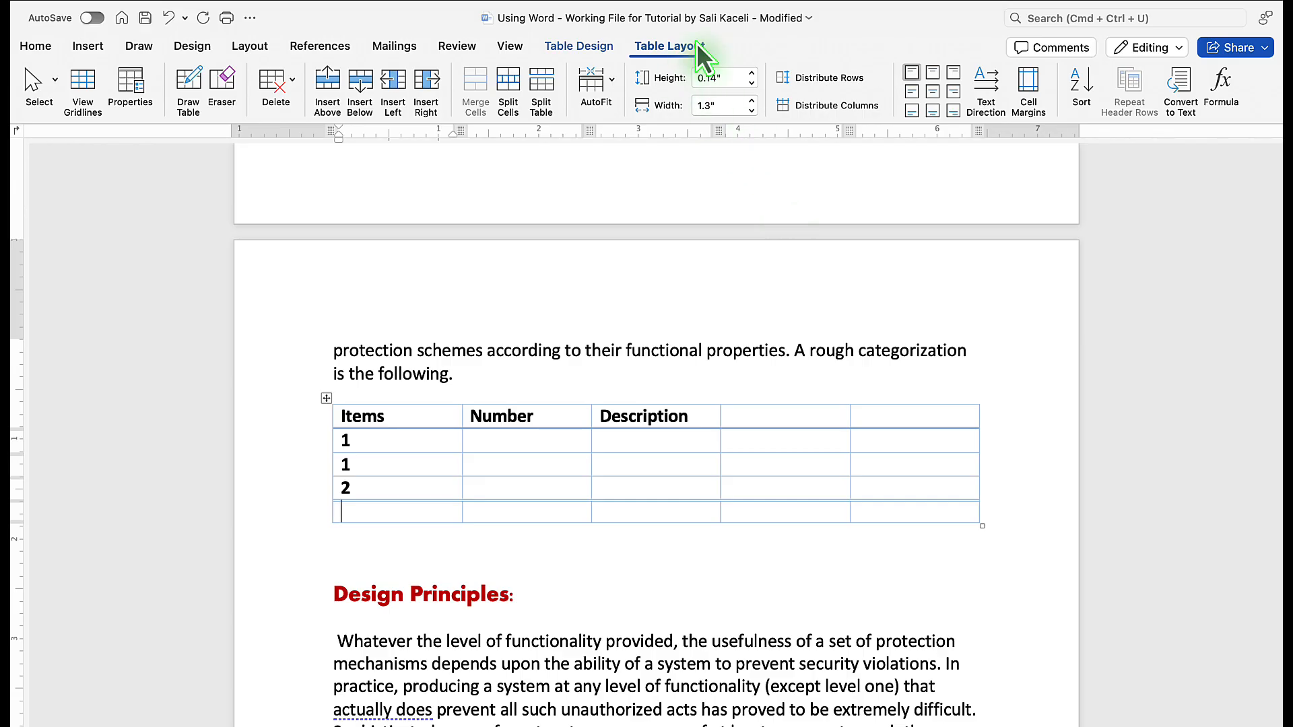
pyautogui.click(1227, 96)
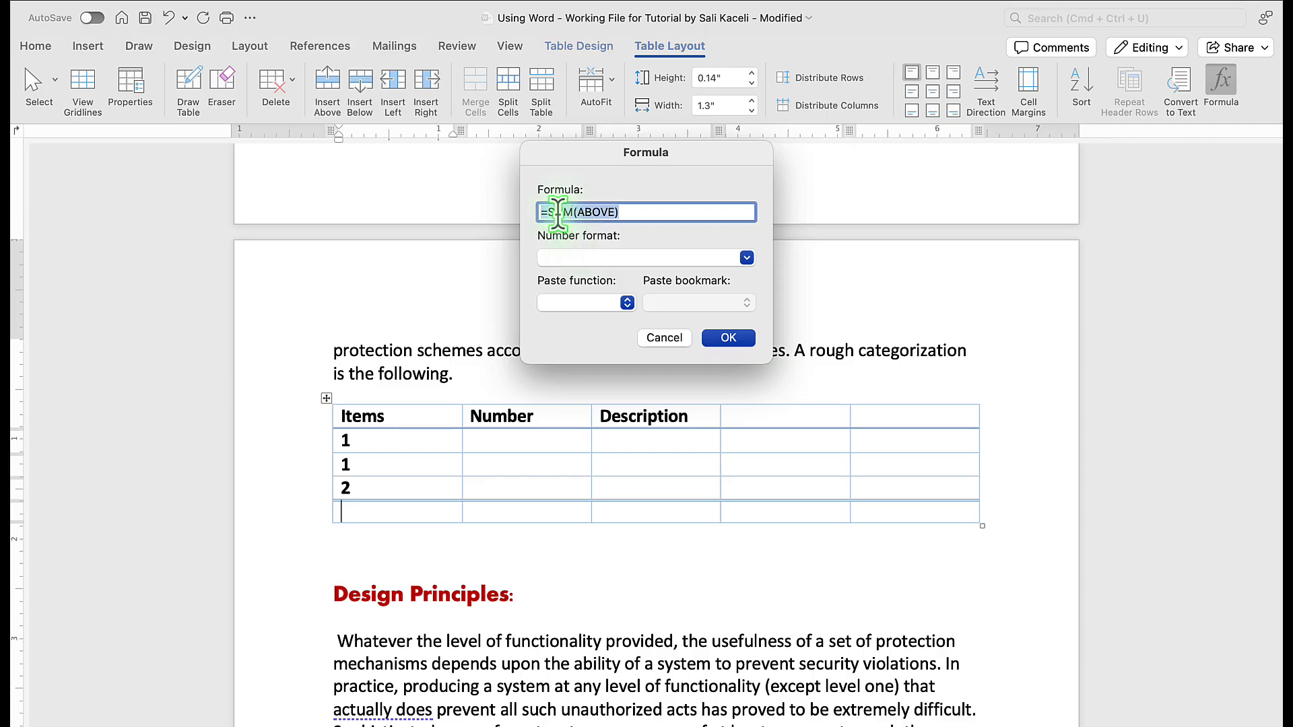
pyautogui.click(728, 338)
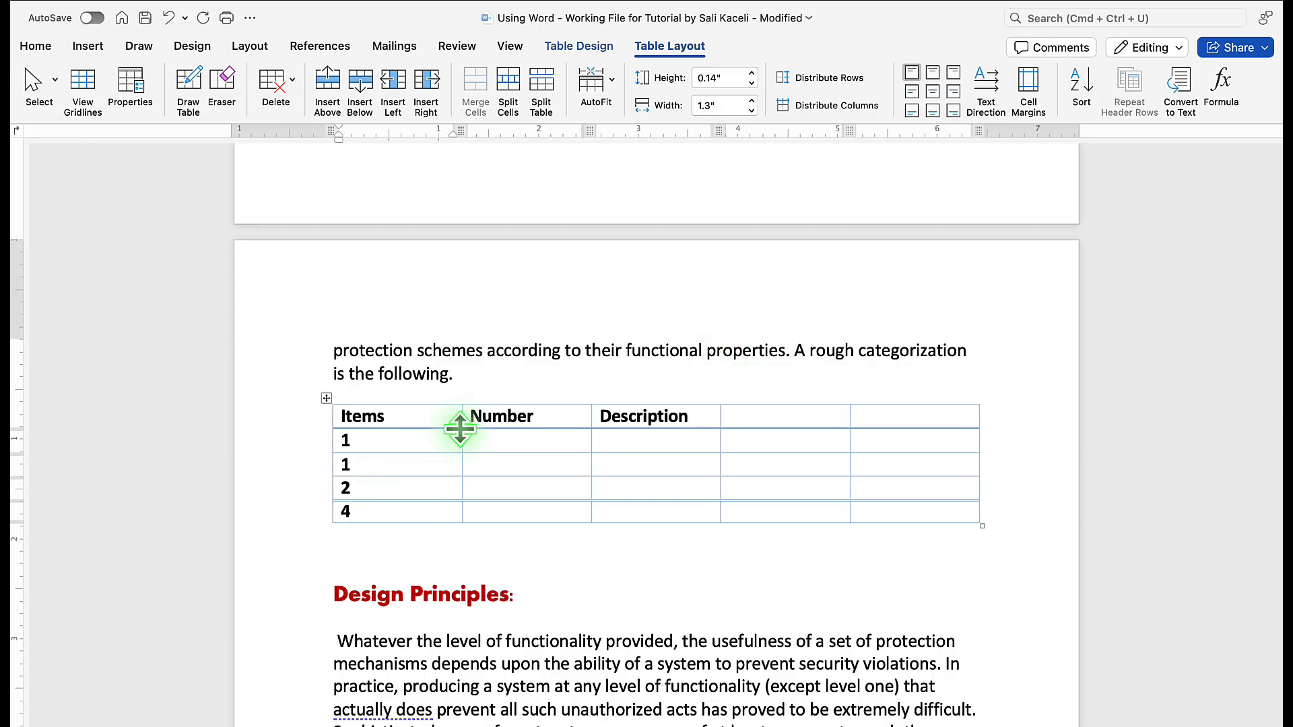
# - Narrow the Items column to just fit its header and delete the table's last empty column
pyautogui.moveTo(462, 423); pyautogui.dragTo(391, 423)
pyautogui.click(409, 510)
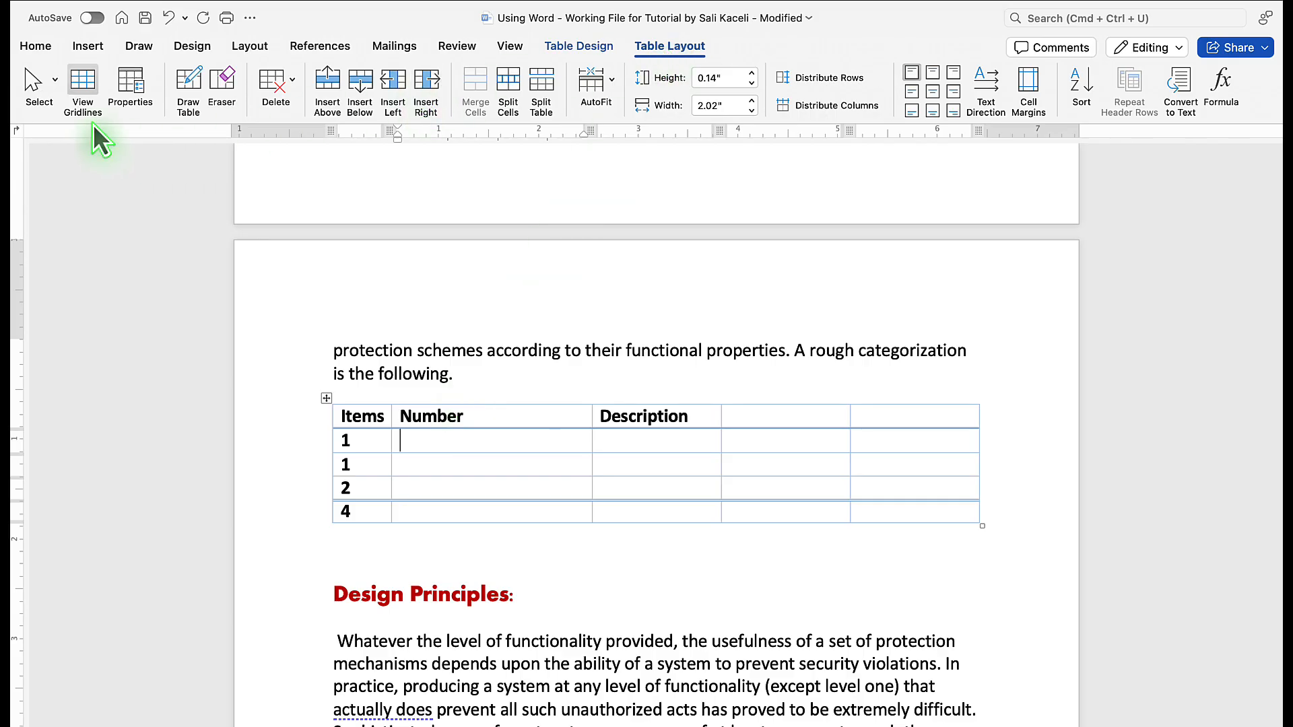
pyautogui.click(292, 87)
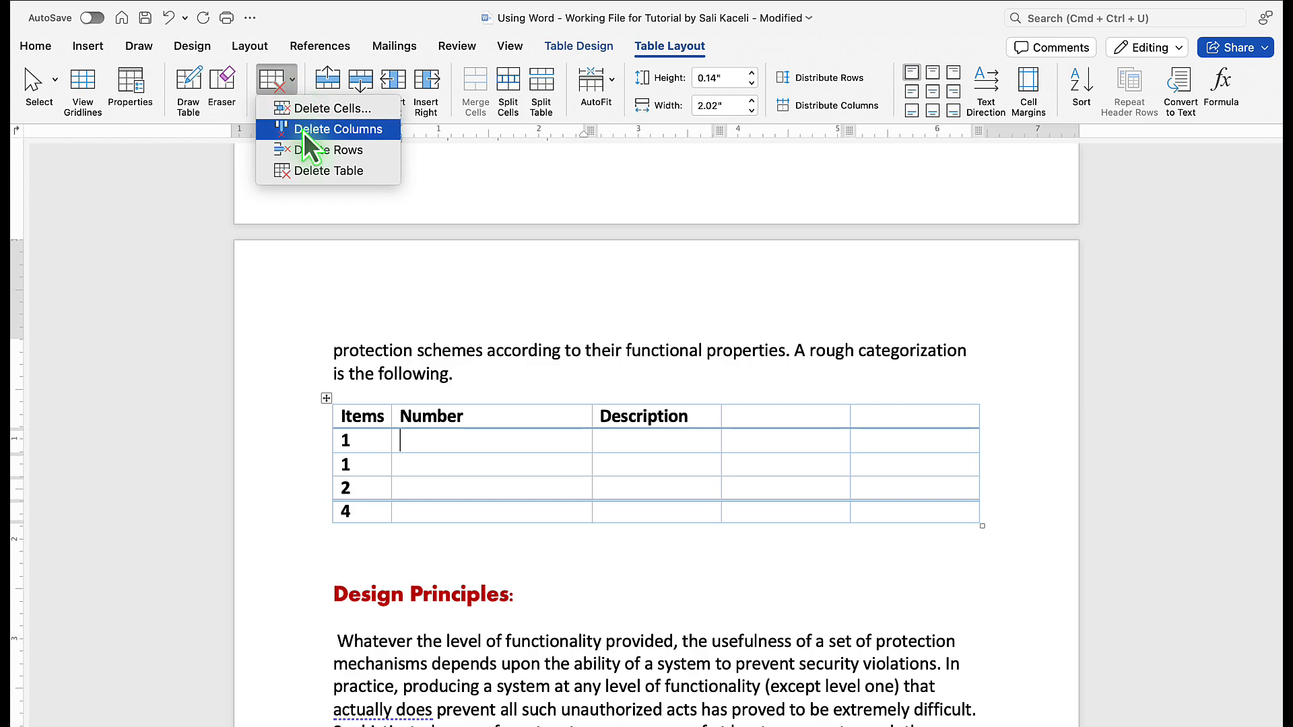
pyautogui.click(894, 413)
pyautogui.click(895, 412)
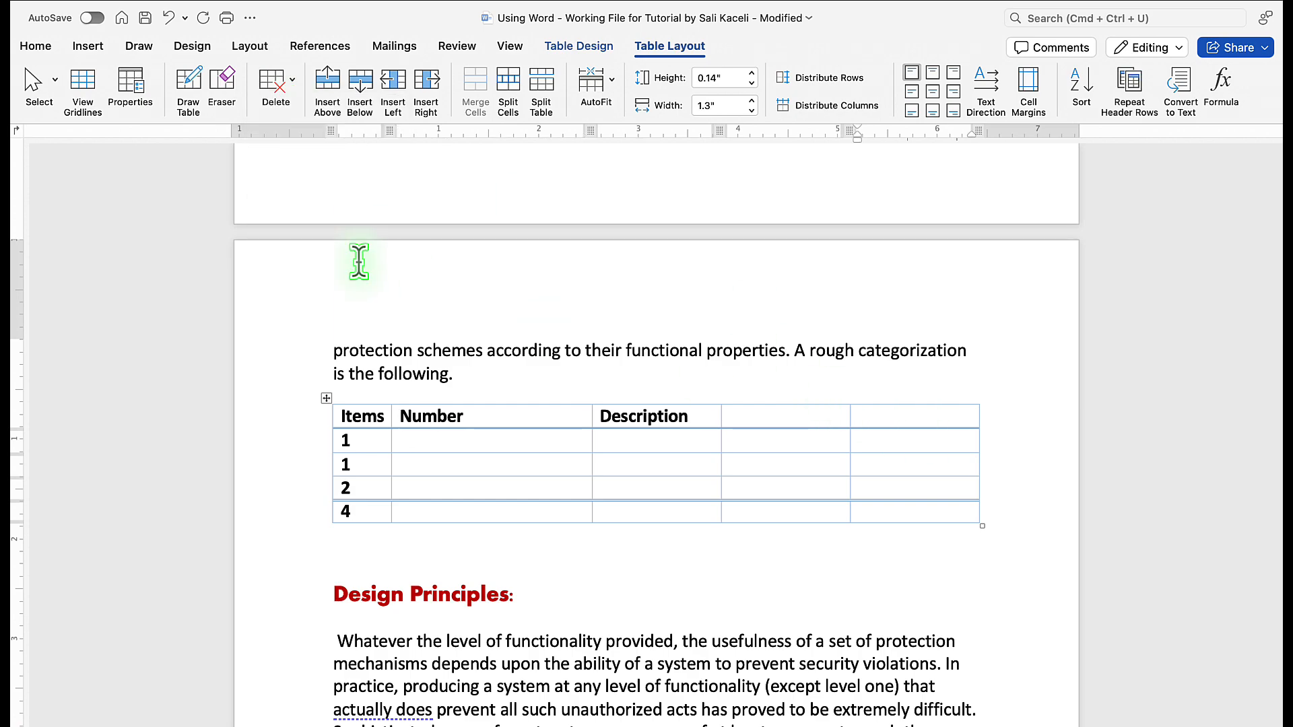
pyautogui.click(289, 87)
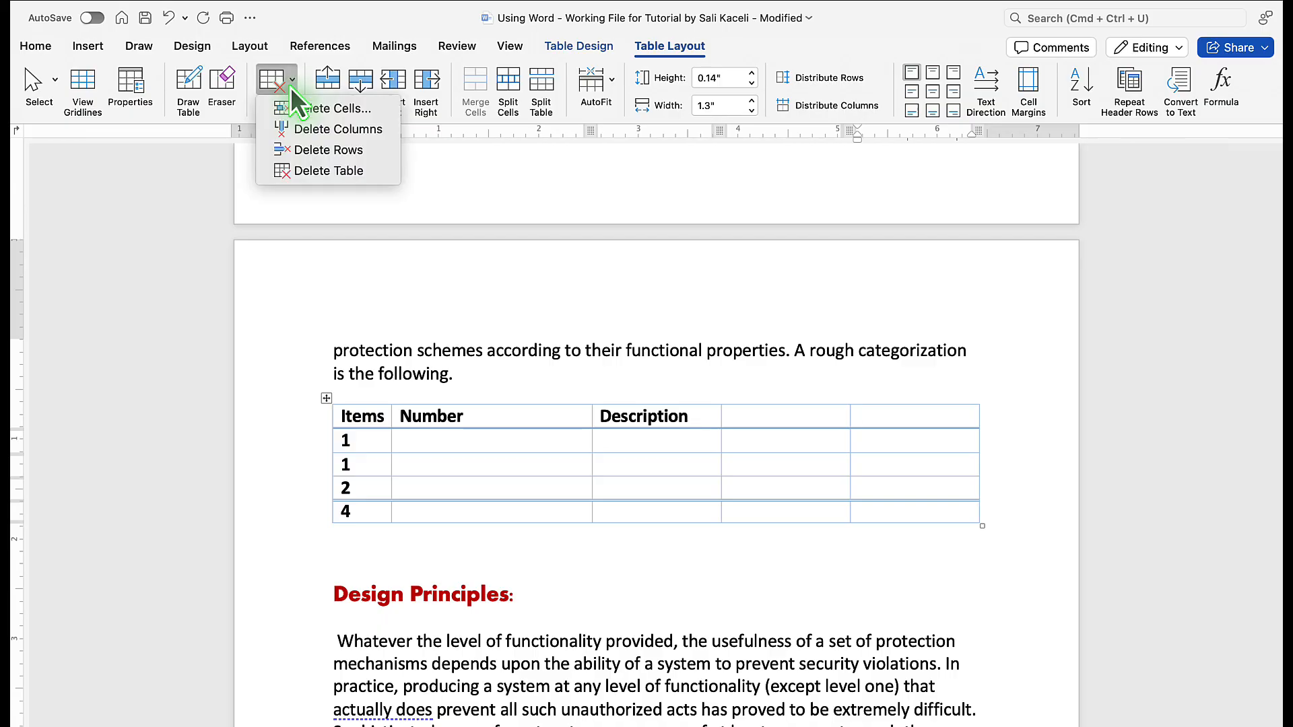
pyautogui.click(311, 133)
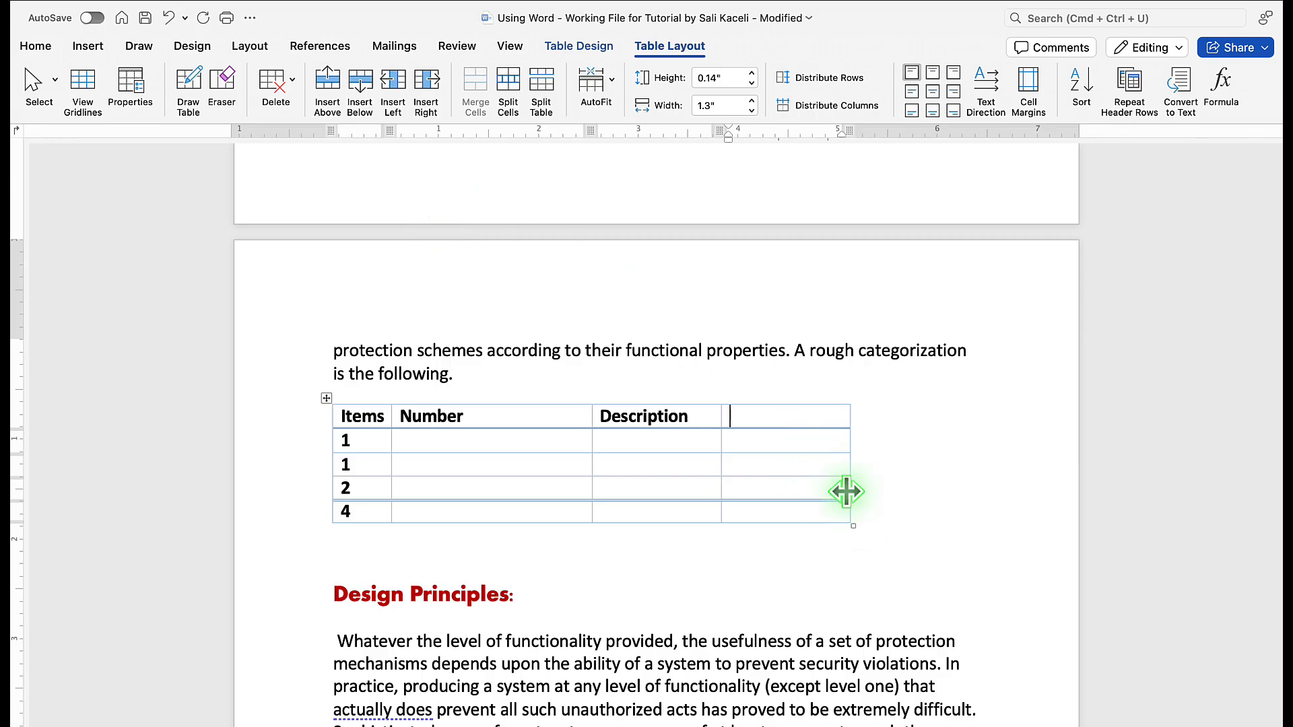
# - Widen the table's last column to about 2.91" and narrow the Number column to about 1.66"
pyautogui.moveTo(846, 492); pyautogui.dragTo(1010, 488)
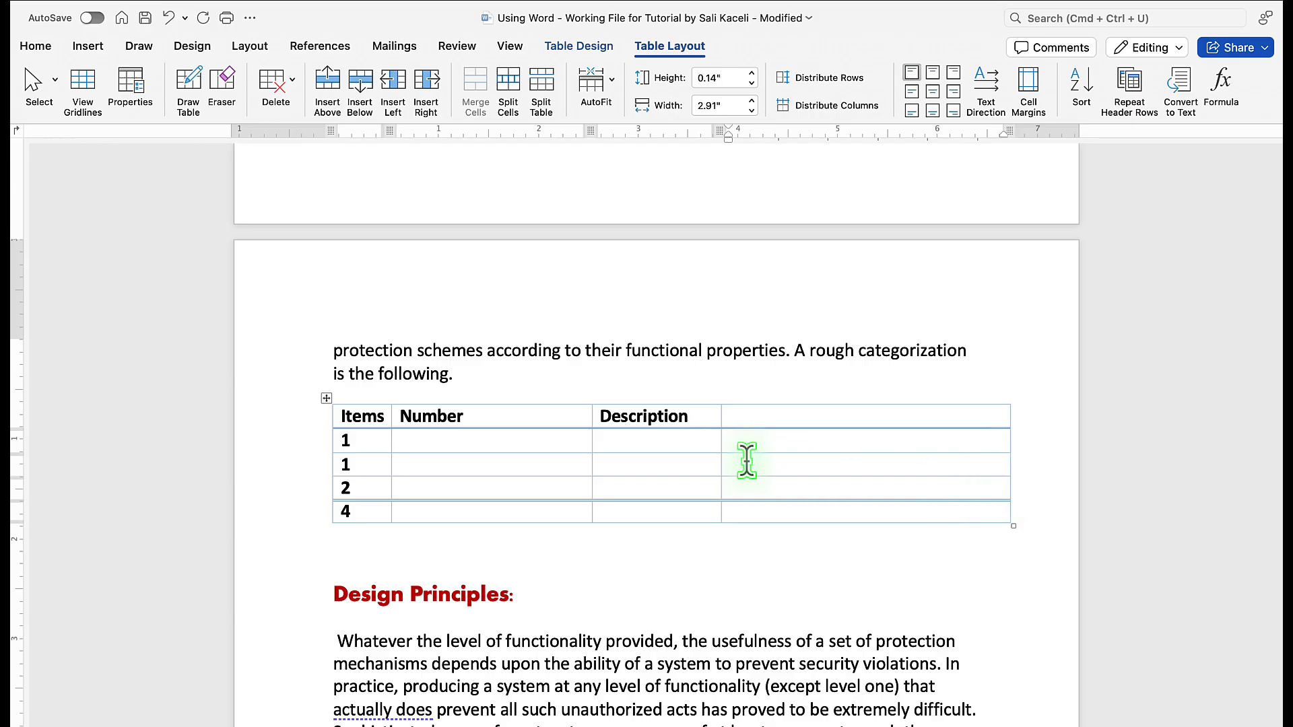
pyautogui.moveTo(719, 129)
pyautogui.mouseDown()
pyautogui.moveTo(736, 136)
pyautogui.moveTo(717, 138)
pyautogui.mouseUp()
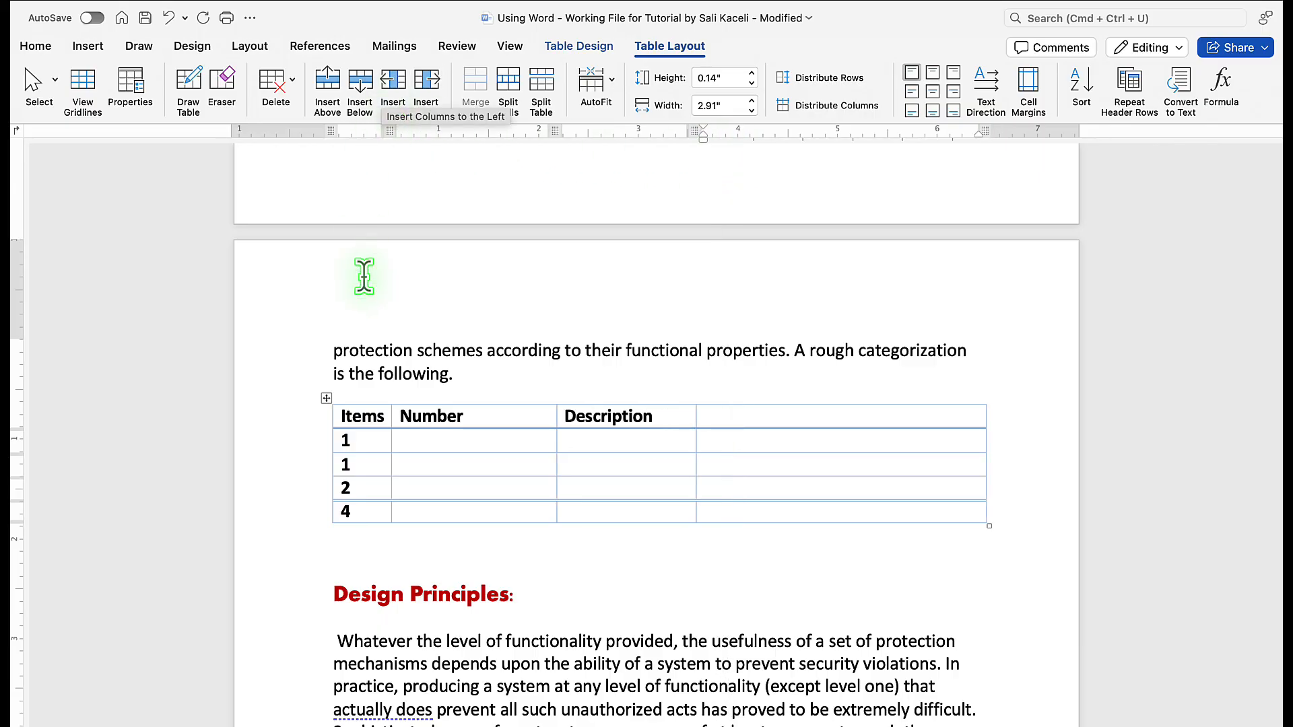
# - Insert an empty row below the table row whose item is 2
pyautogui.click(399, 491)
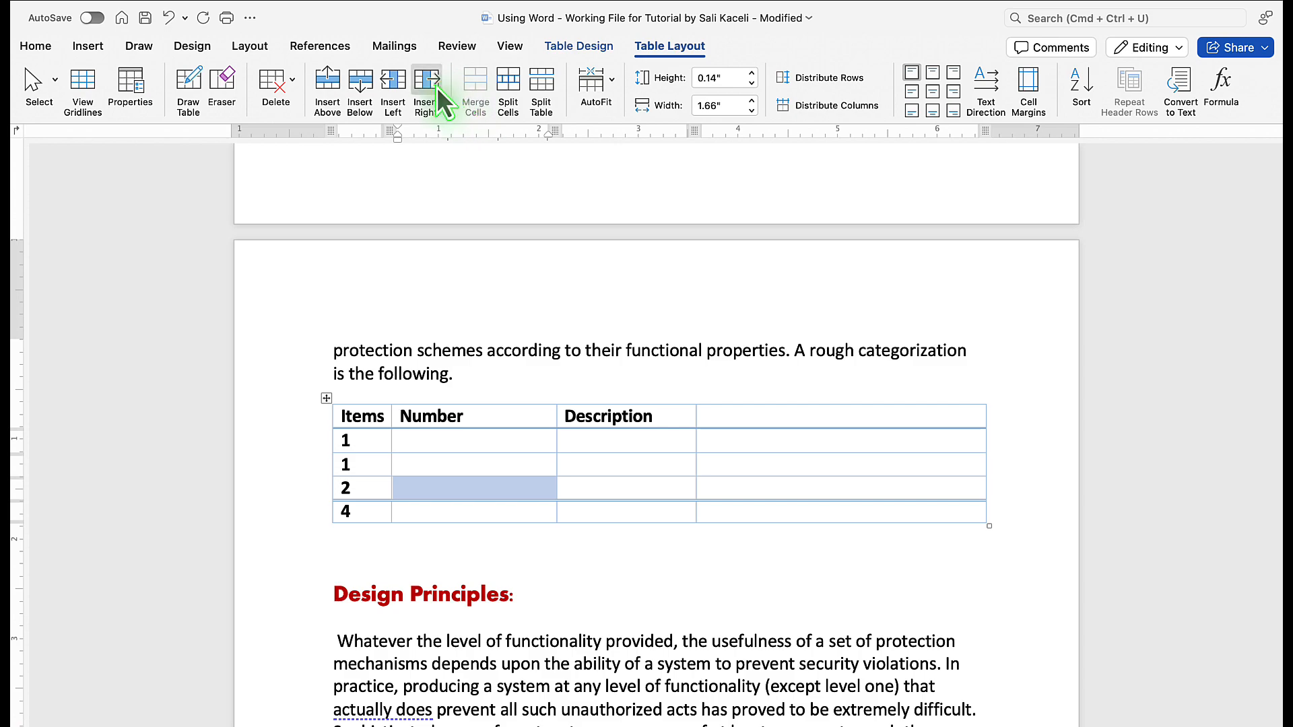
pyautogui.click(360, 91)
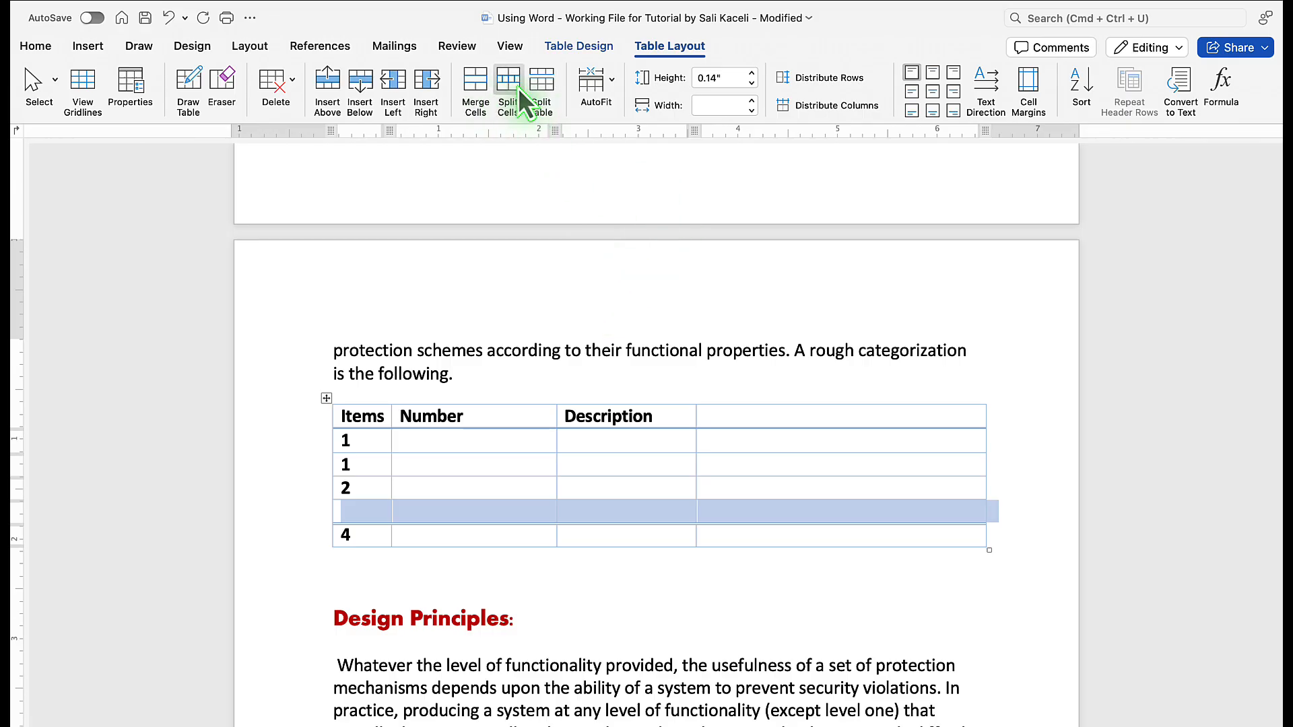
pyautogui.click(611, 86)
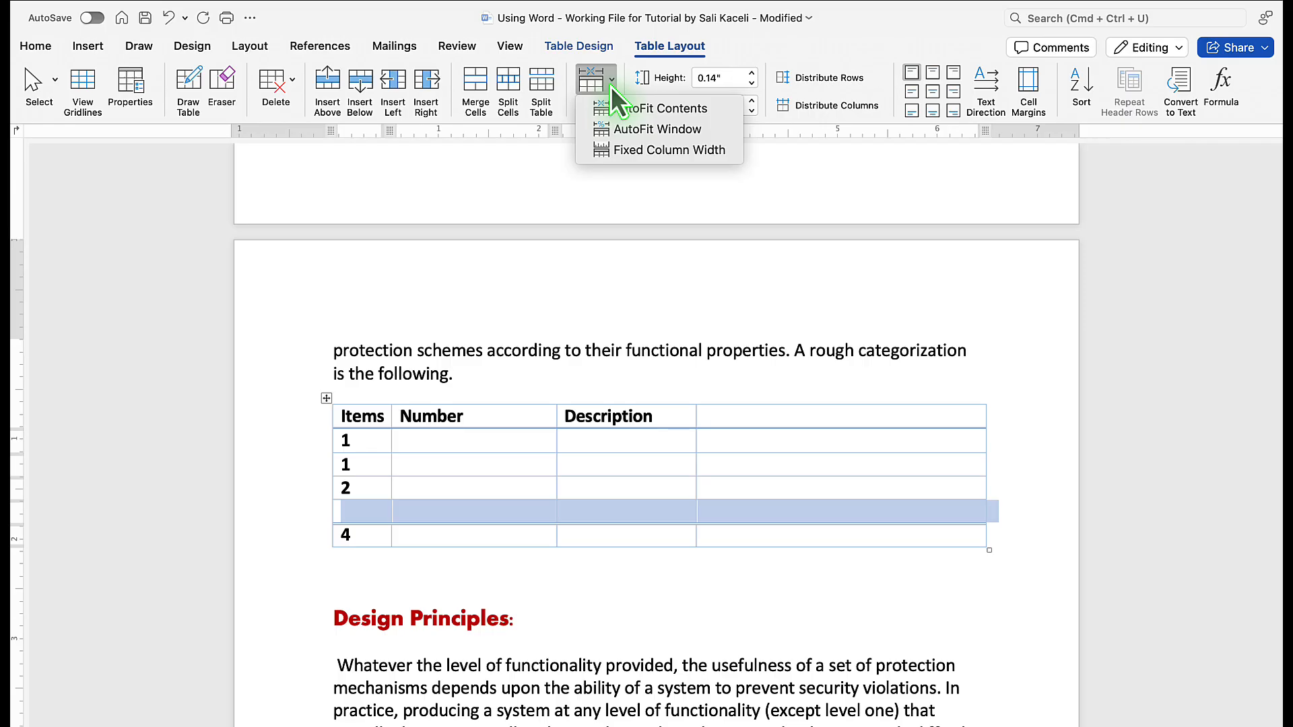
pyautogui.click(824, 53)
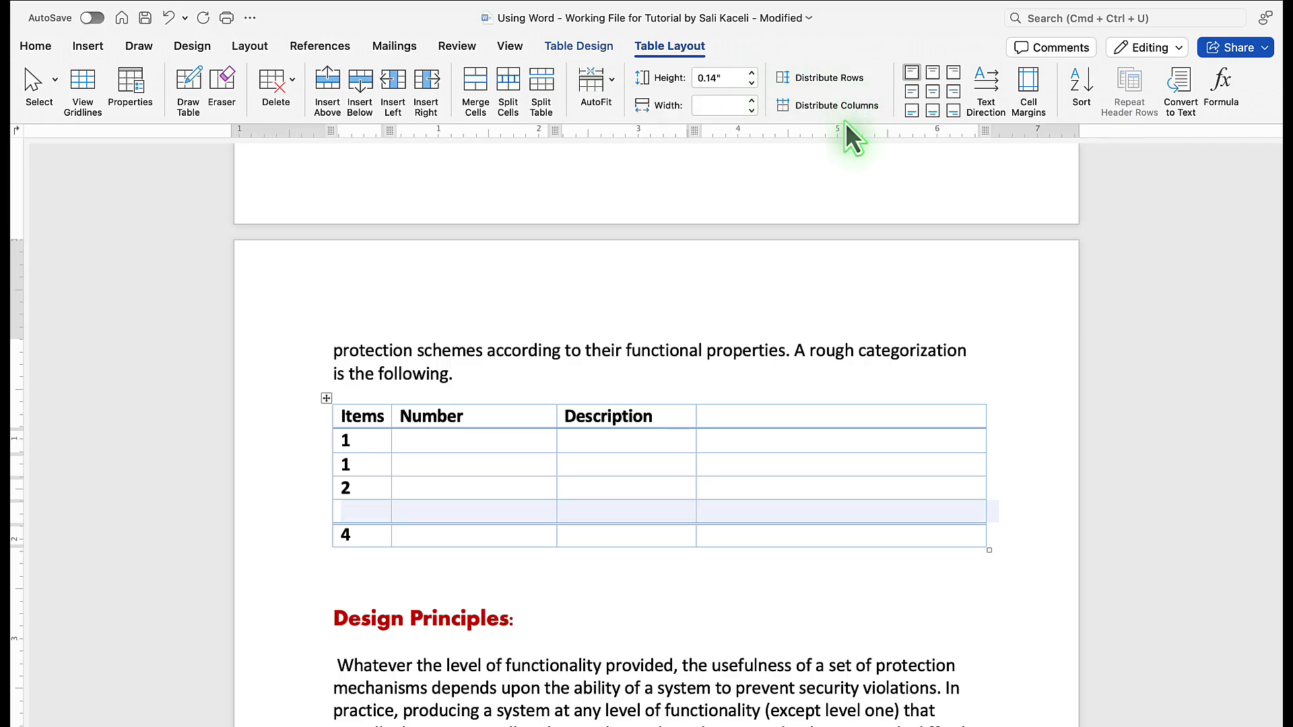
# - Enter "This is my text" under Number in the first item row and align the cell center left
pyautogui.click(447, 445)
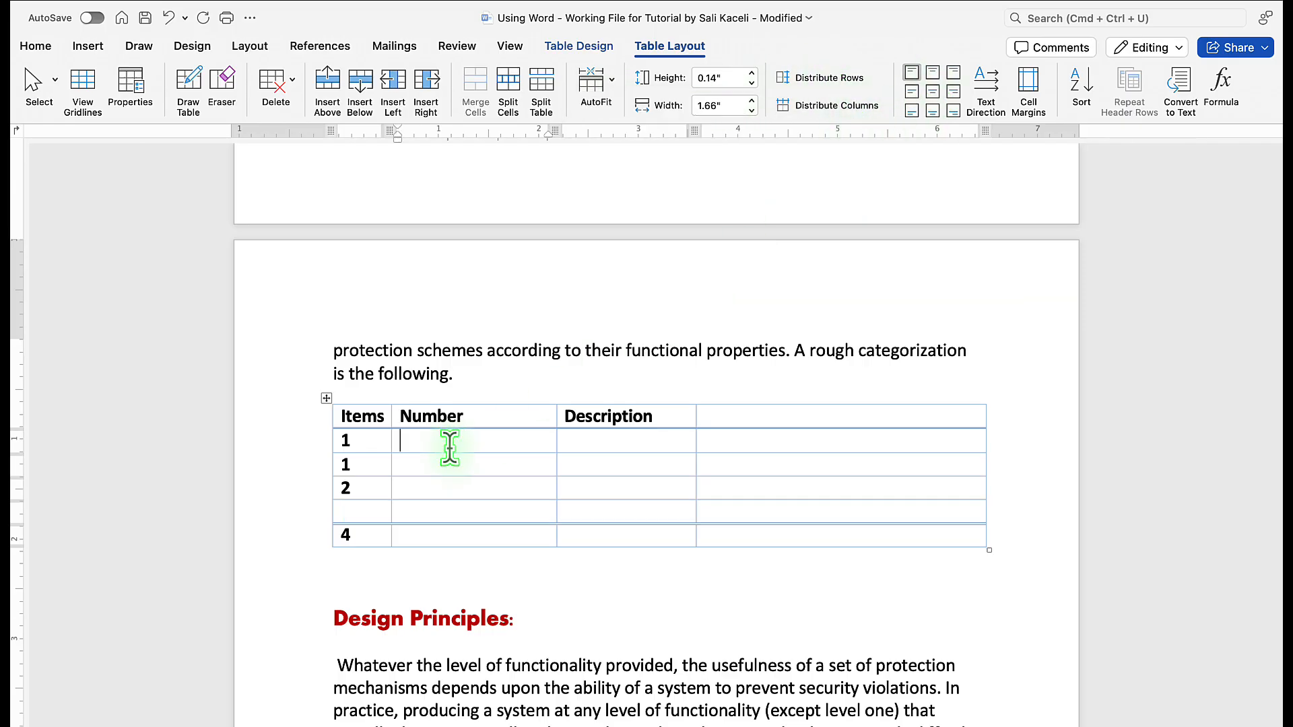
pyautogui.write('This is my text')
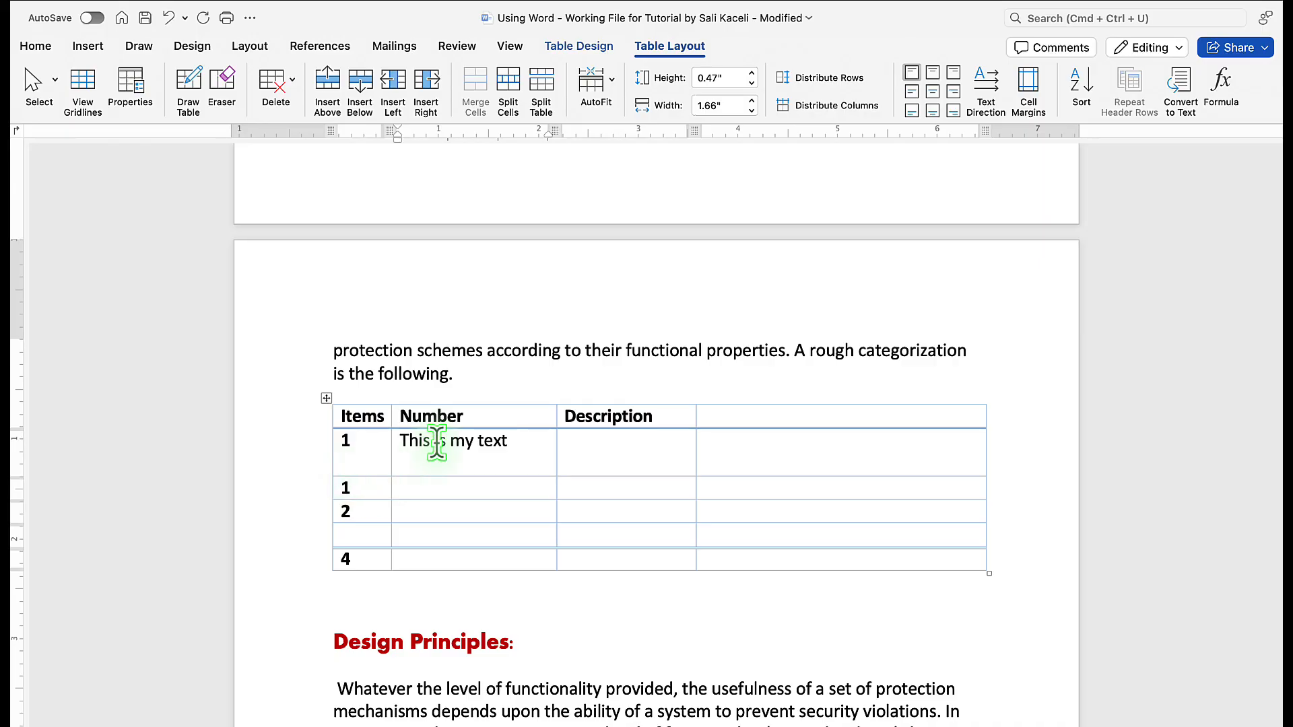
pyautogui.click(438, 441)
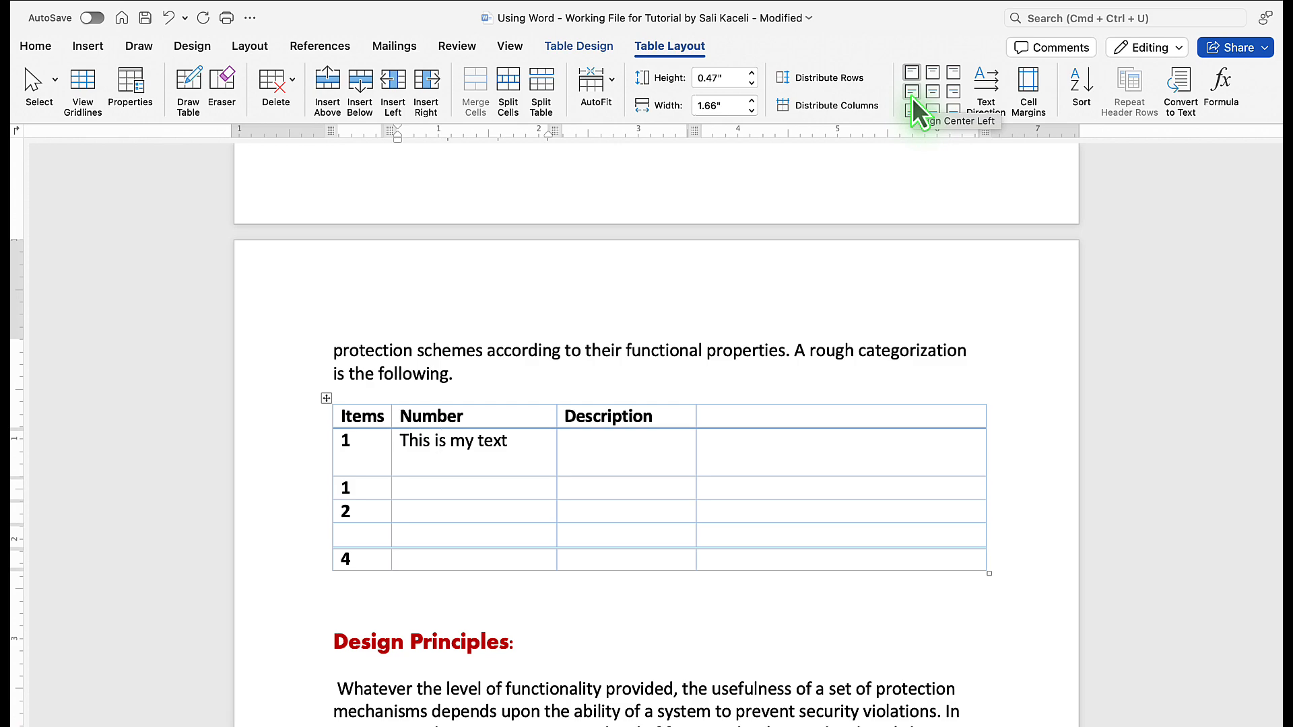
pyautogui.tripleClick(490, 436)
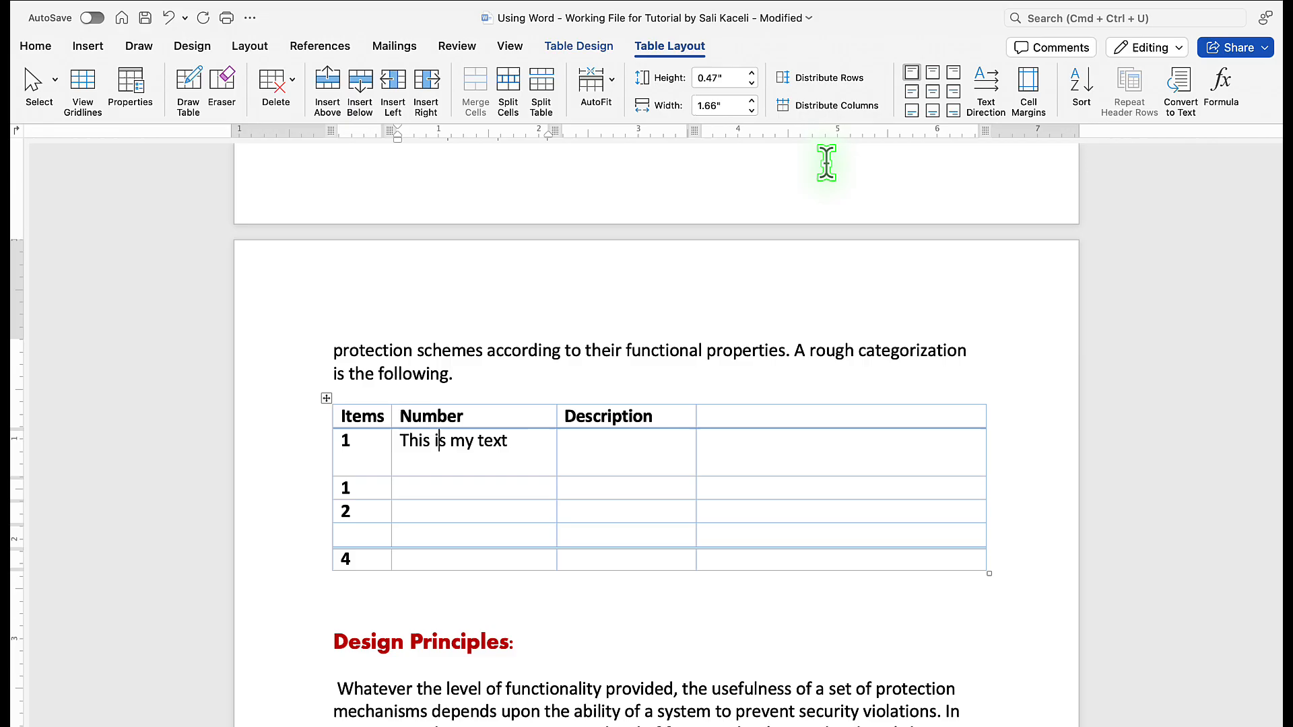
pyautogui.click(913, 98)
pyautogui.click(591, 466)
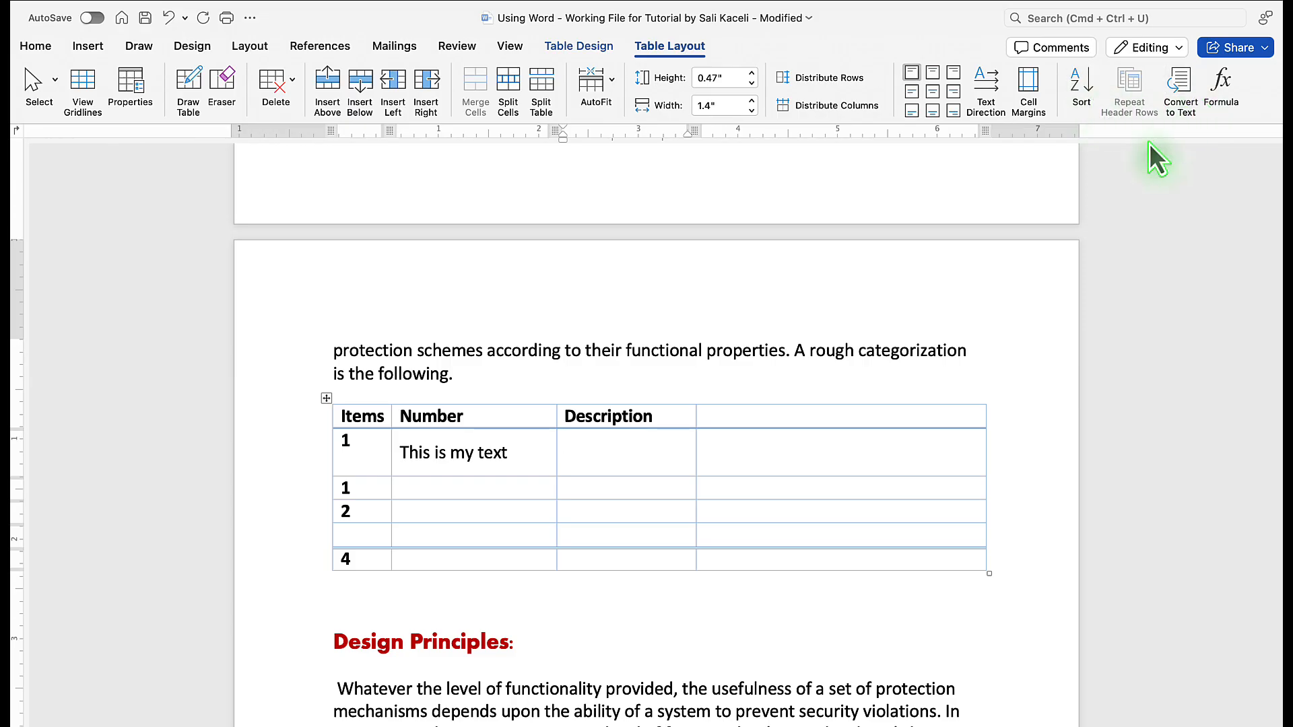
pyautogui.click(493, 505)
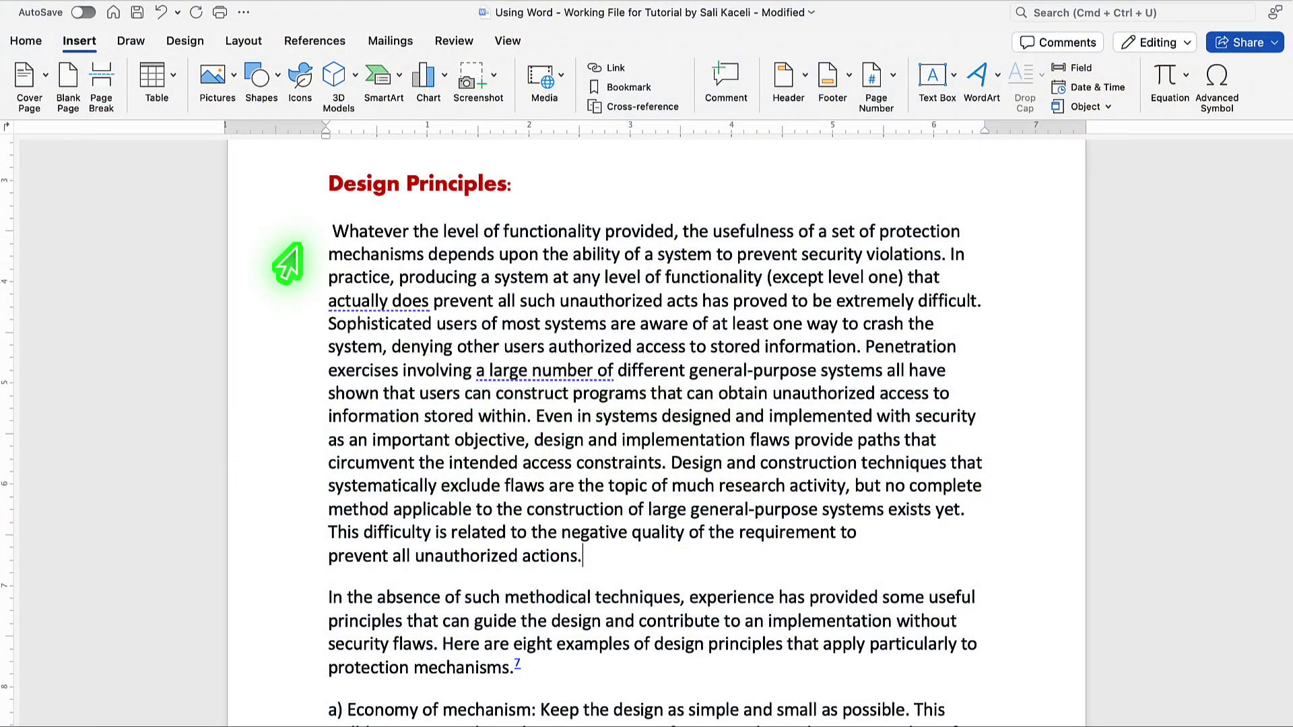
# - Insert the picture file Kaceli Tech Training.webp on a new line below the first paragraph under "Design Principles:"
pyautogui.click(598, 562)
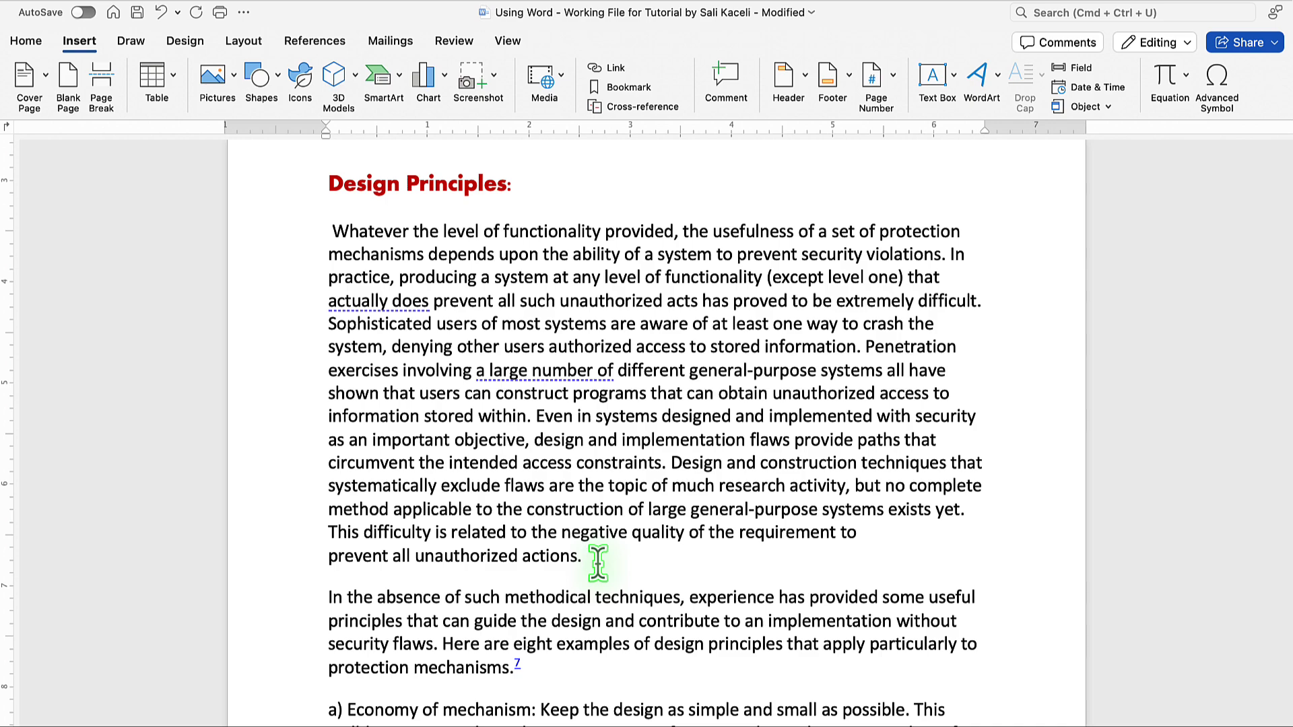
pyautogui.press('Return')
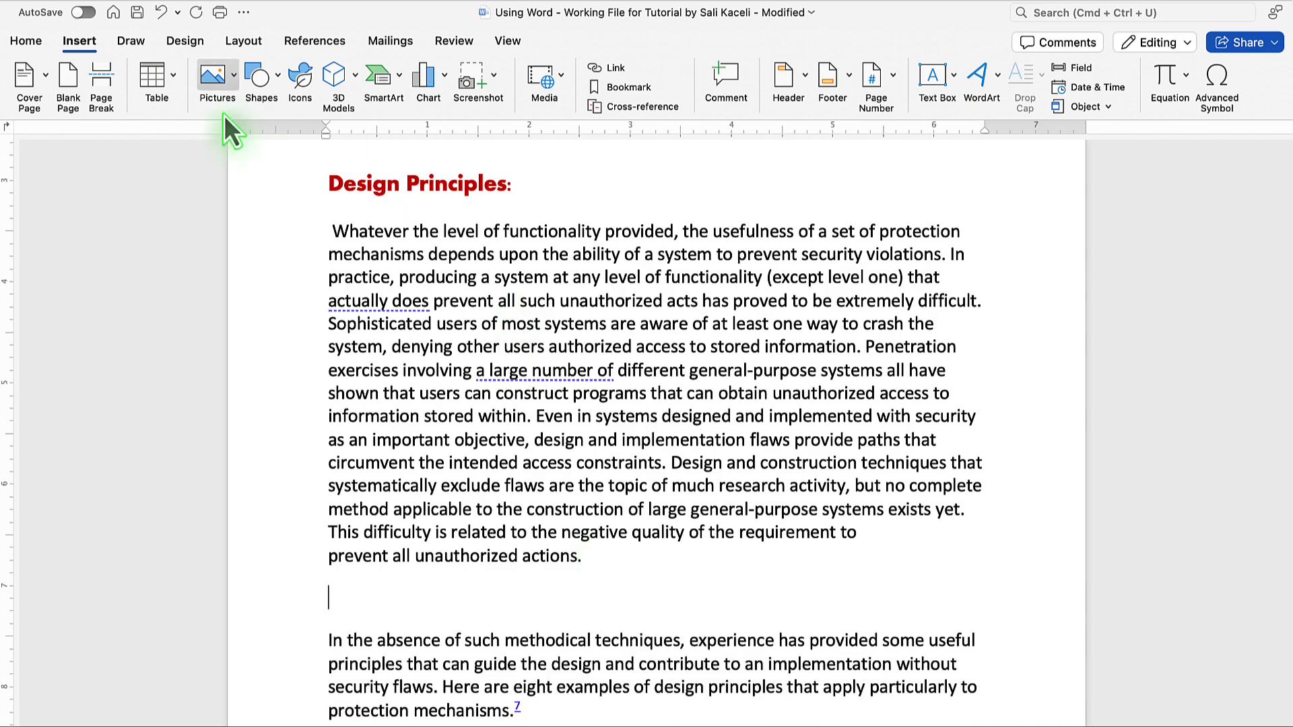
pyautogui.click(84, 46)
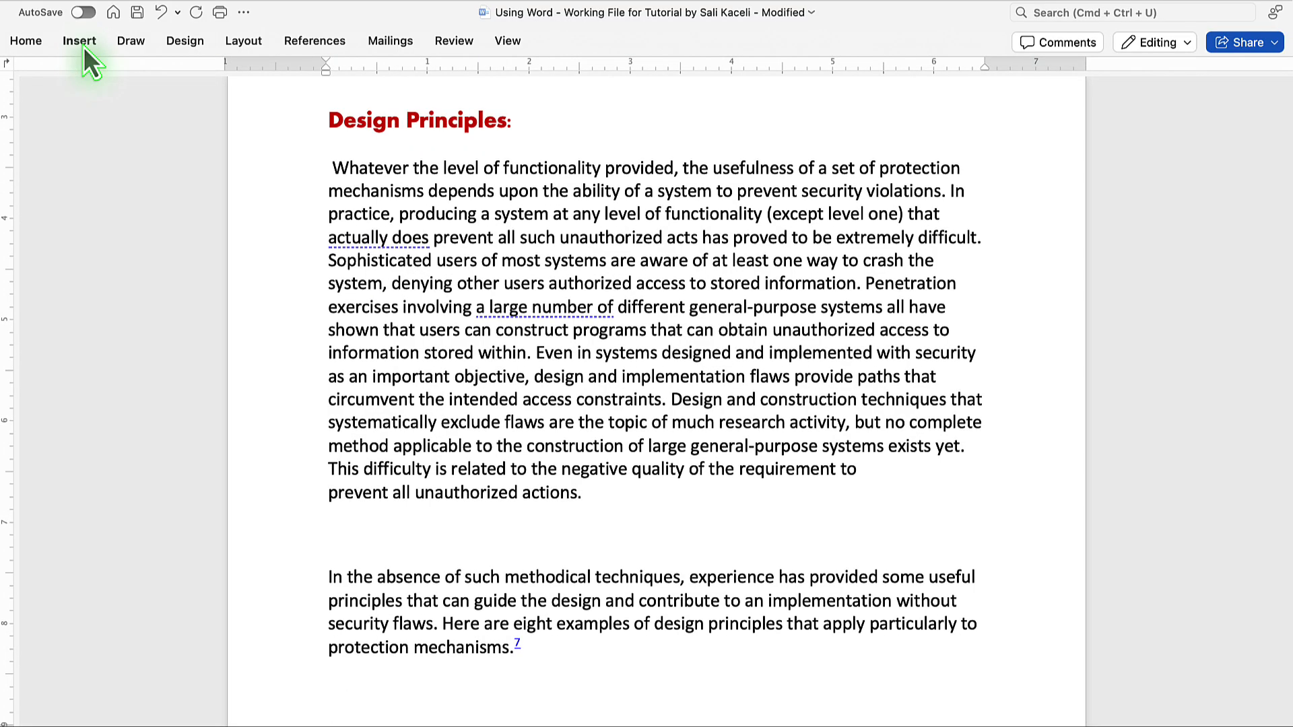
pyautogui.click(84, 47)
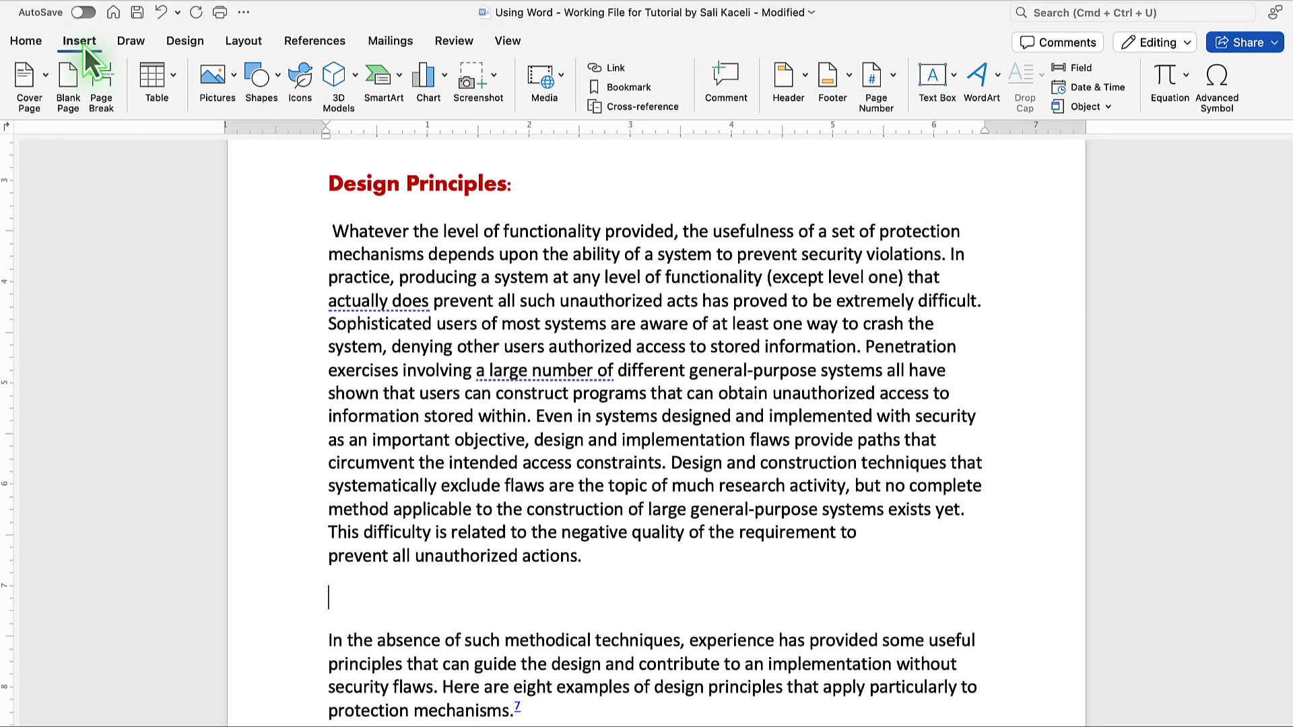
pyautogui.click(233, 83)
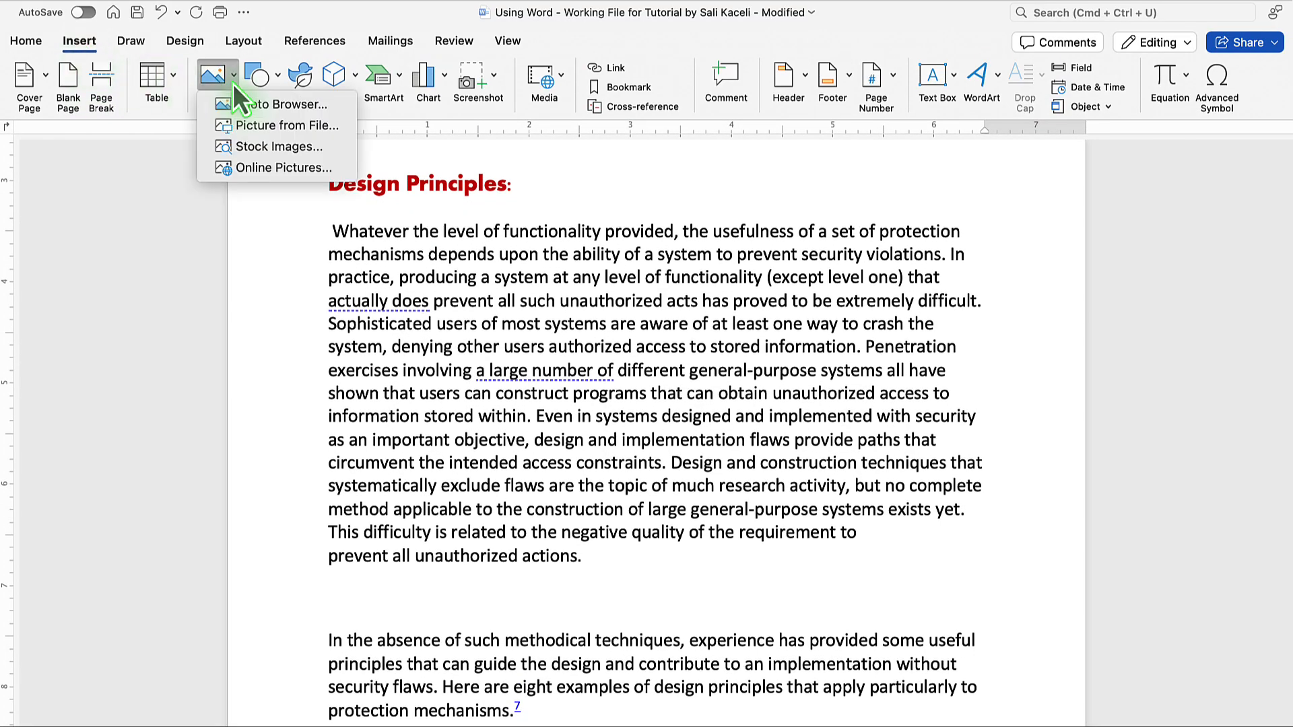
pyautogui.click(268, 128)
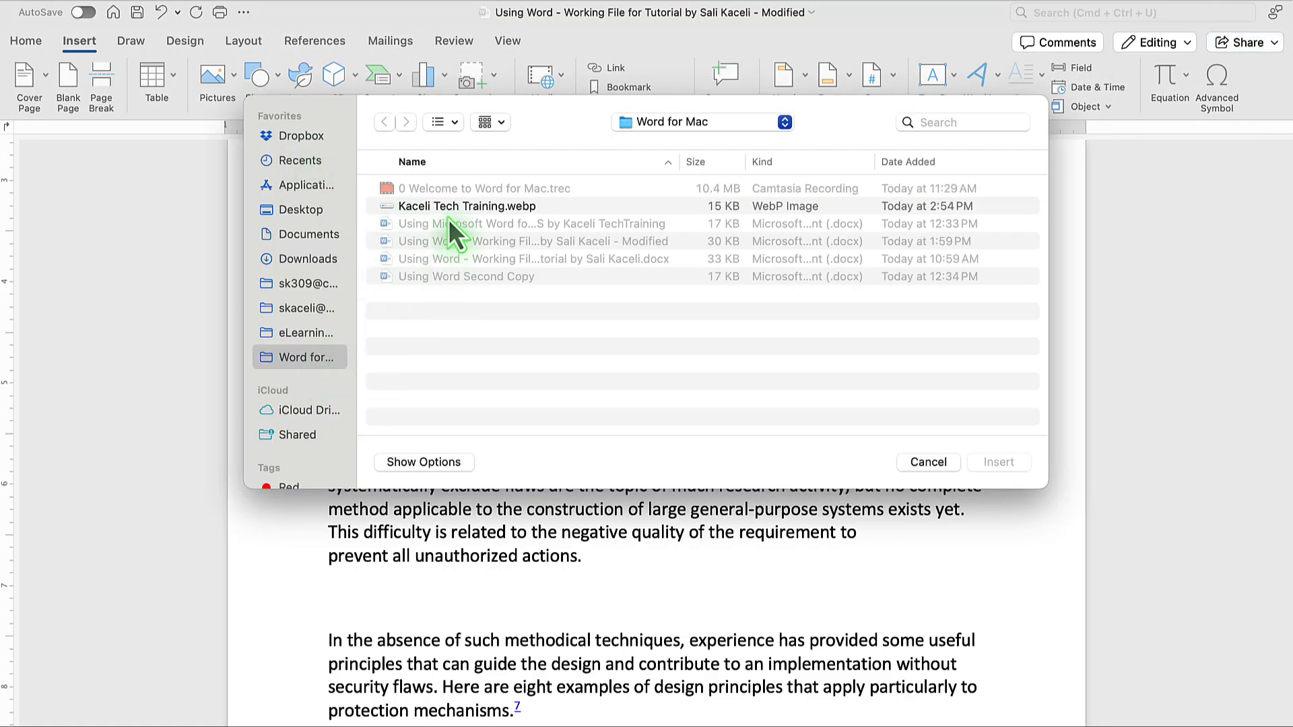
pyautogui.click(486, 208)
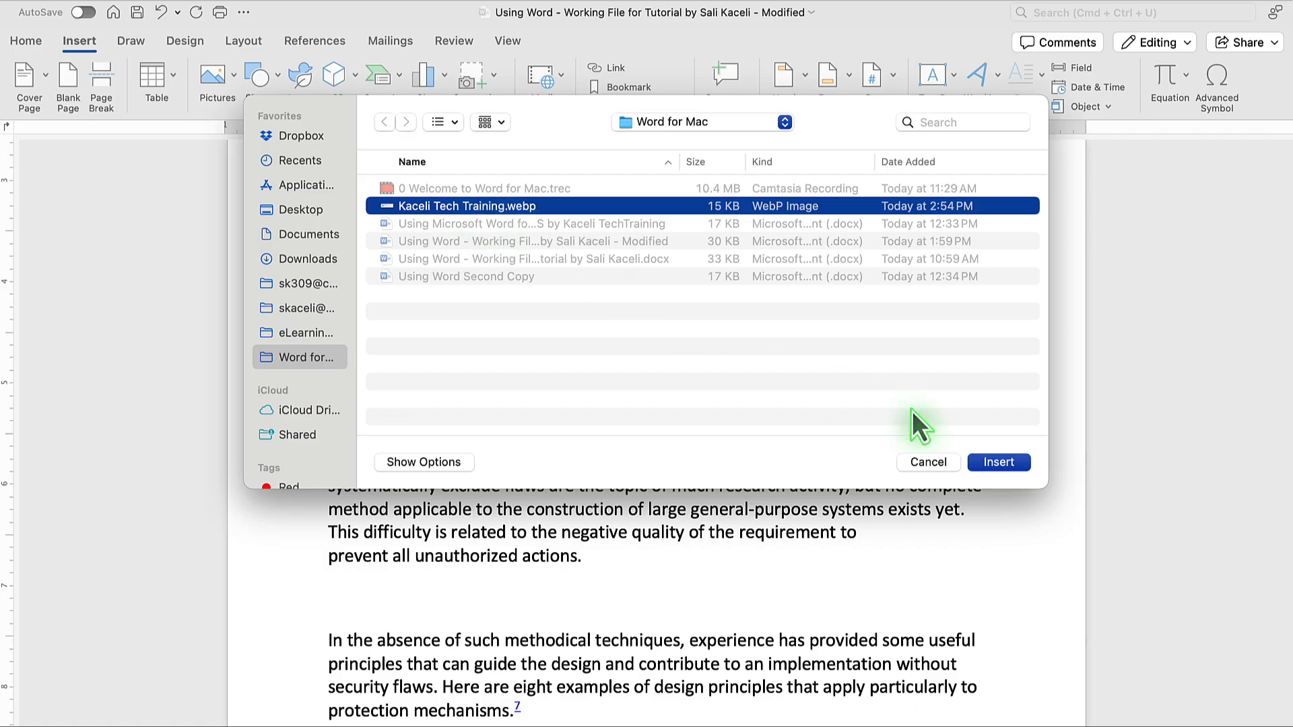
pyautogui.click(992, 462)
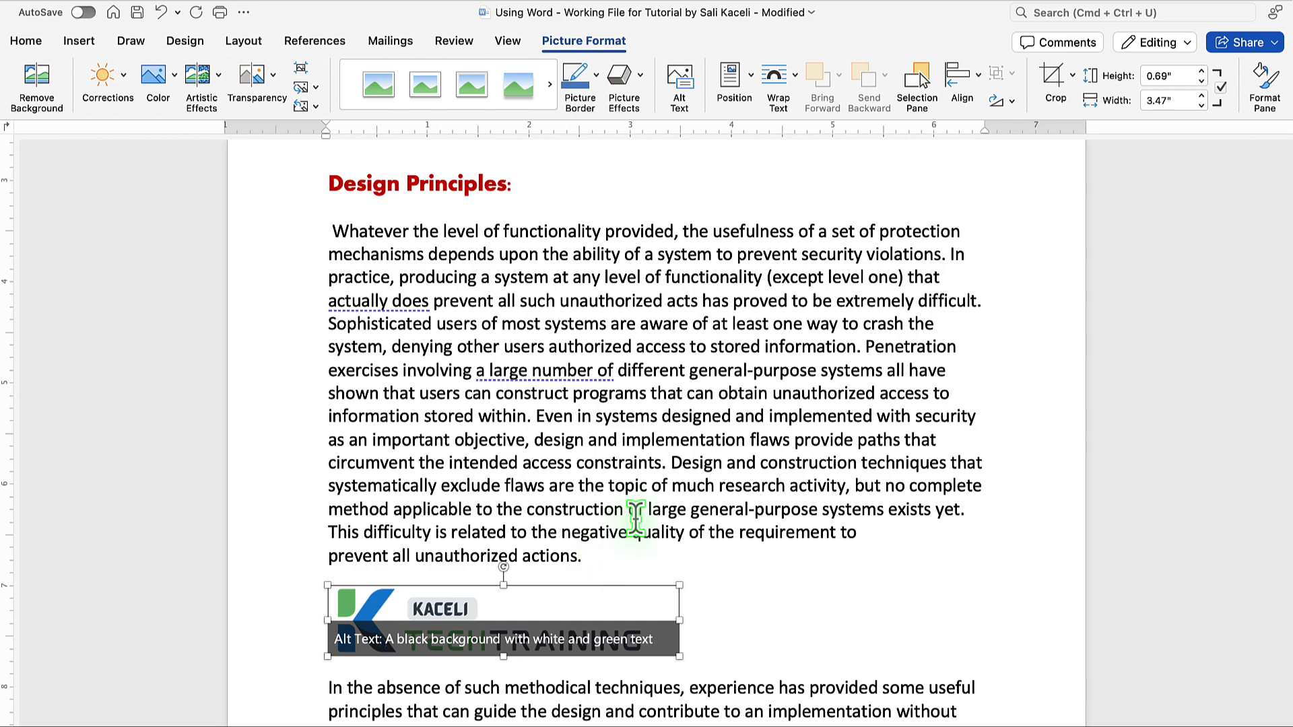
# - Apply the picture style with a reflection below the image to the inserted logo
pyautogui.click(641, 552)
pyautogui.click(544, 606)
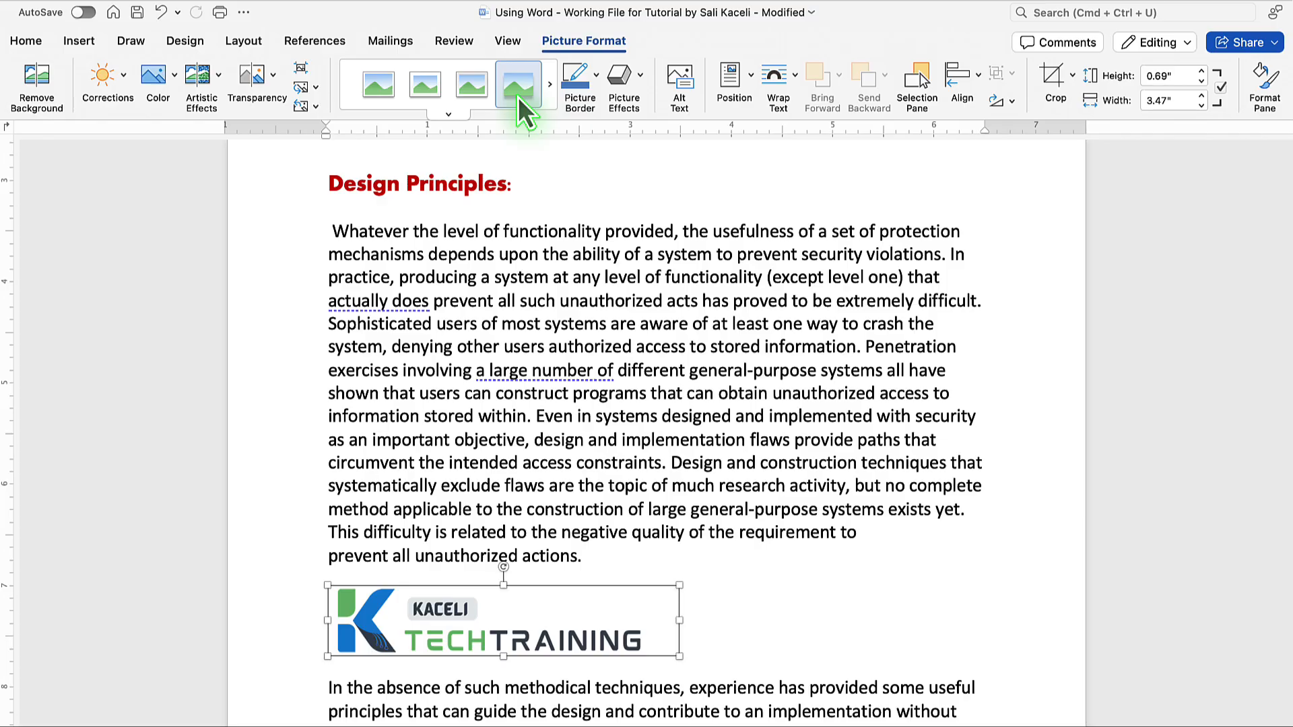
pyautogui.click(550, 85)
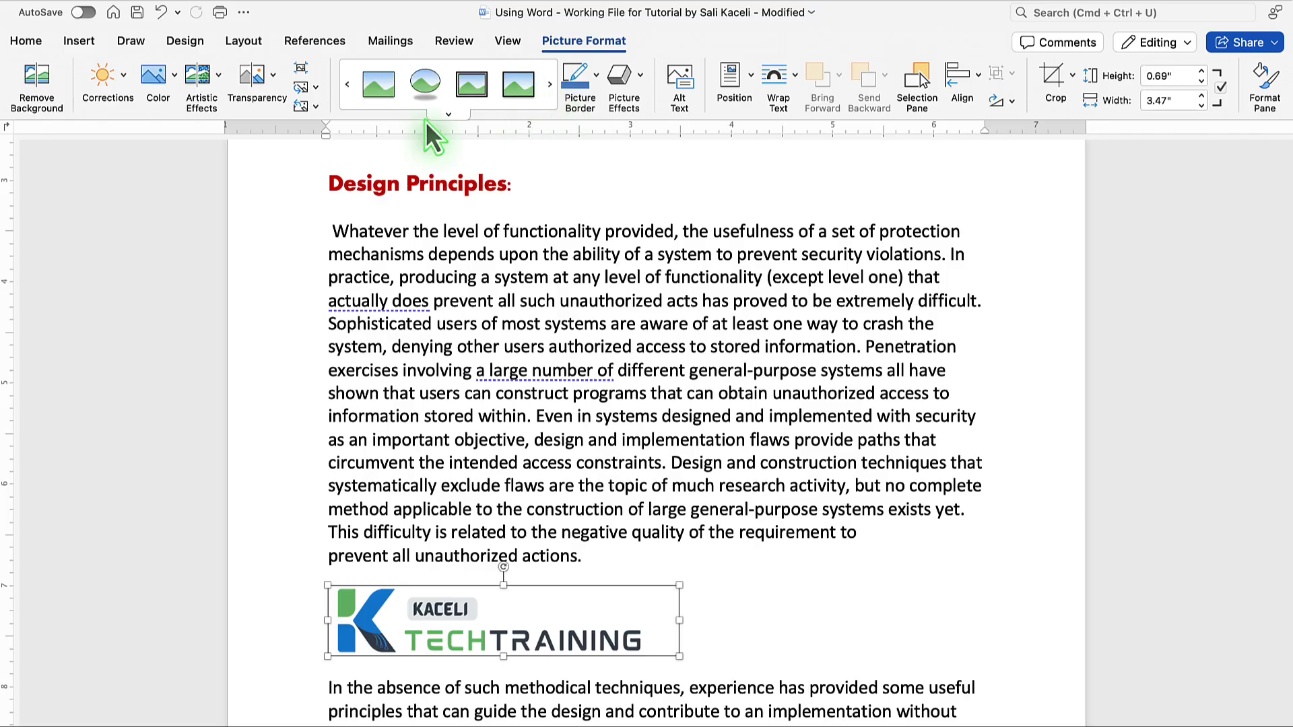
pyautogui.click(347, 85)
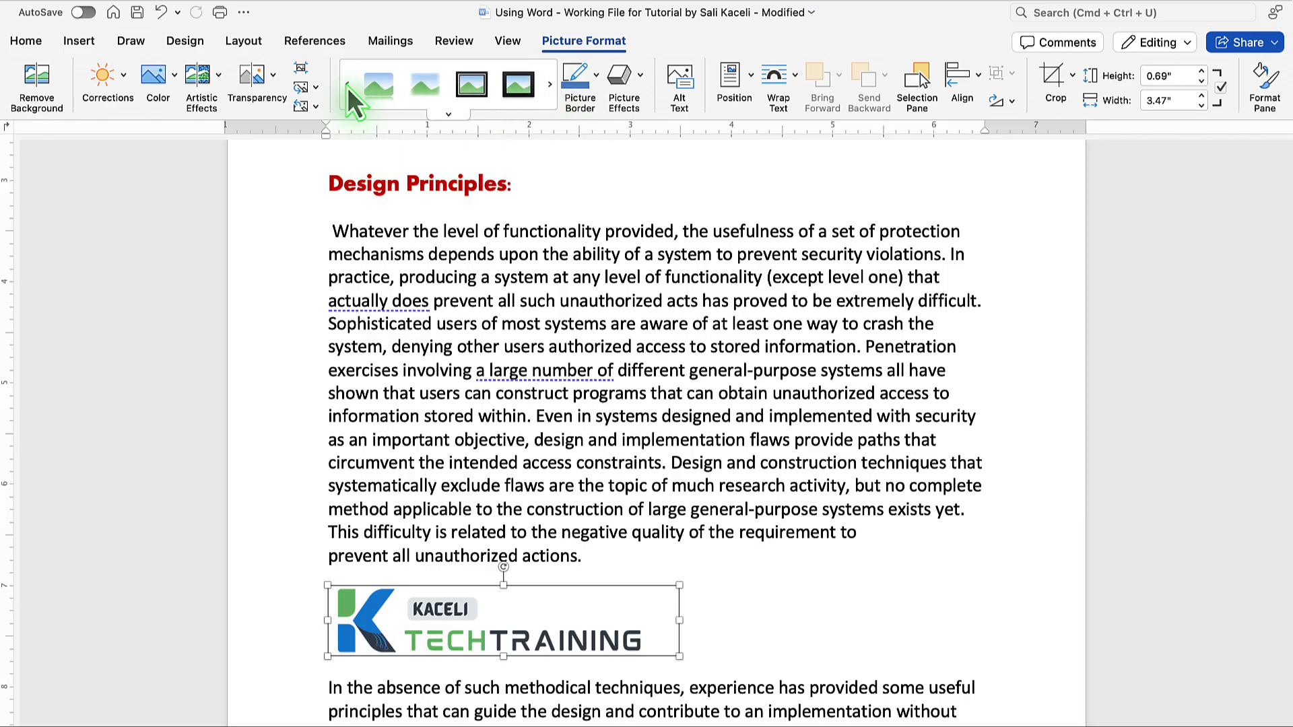
pyautogui.click(377, 85)
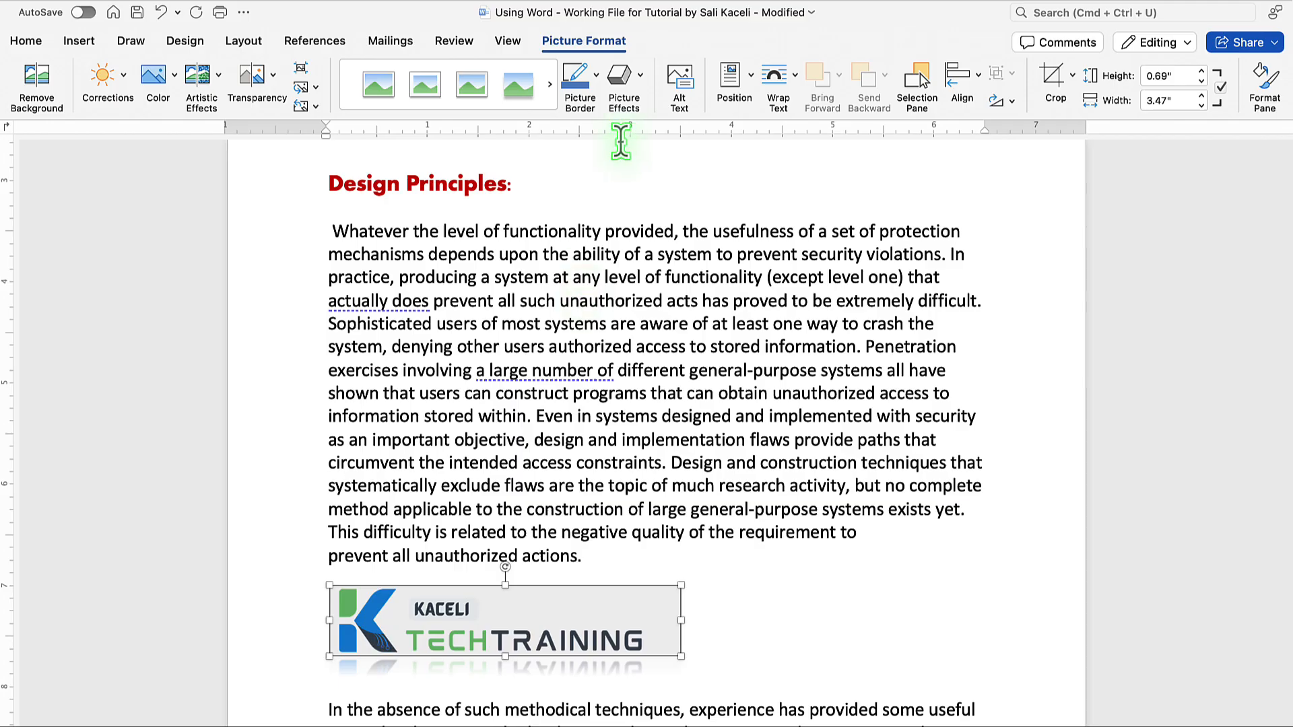
# - Apply a tilted 3-D picture effect with thick beveled edges to the logo
pyautogui.click(638, 82)
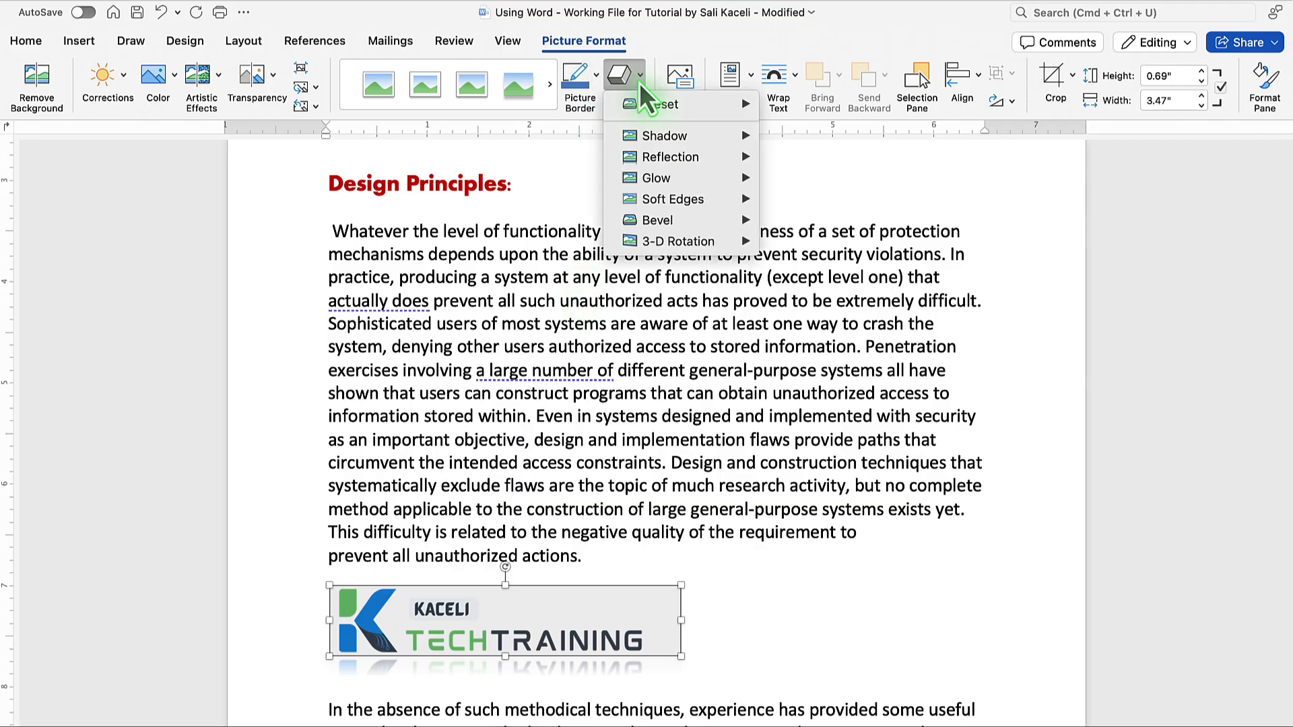
pyautogui.moveTo(665, 135)
pyautogui.click(812, 288)
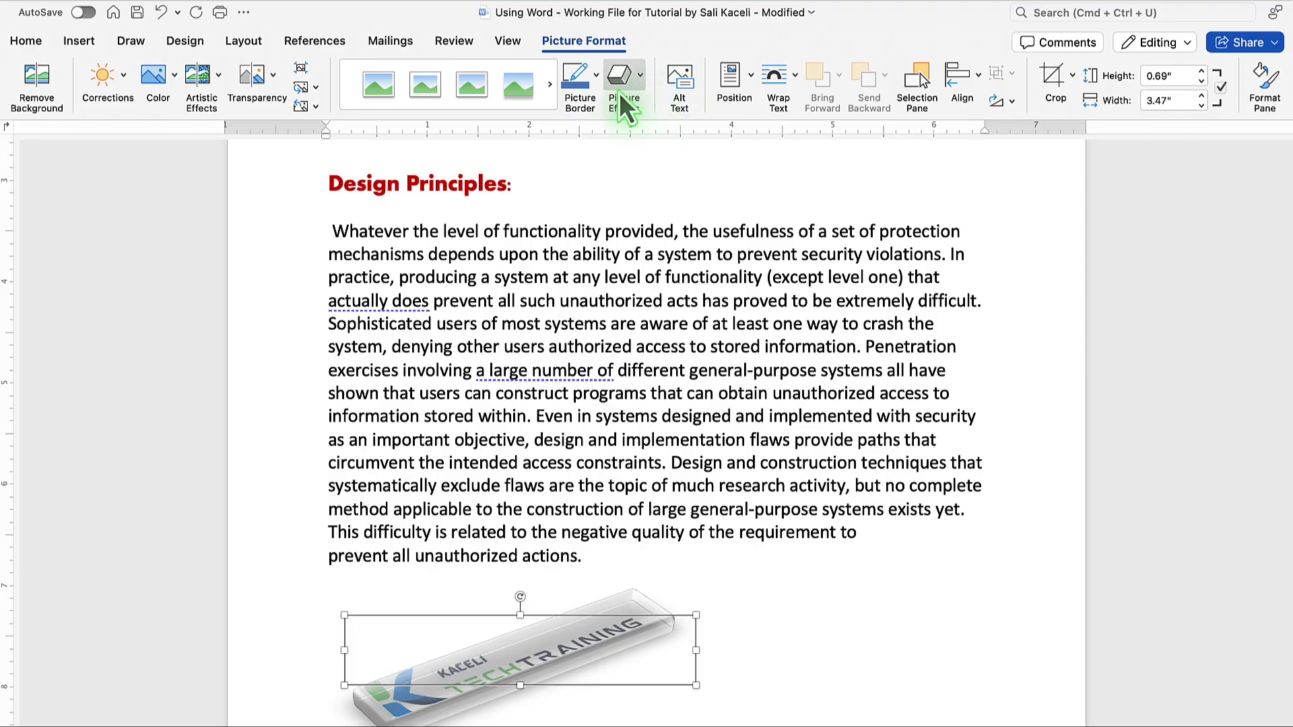
# - Apply a flat, untilted preset picture effect to the logo in place of the tilted 3-D one
pyautogui.click(640, 81)
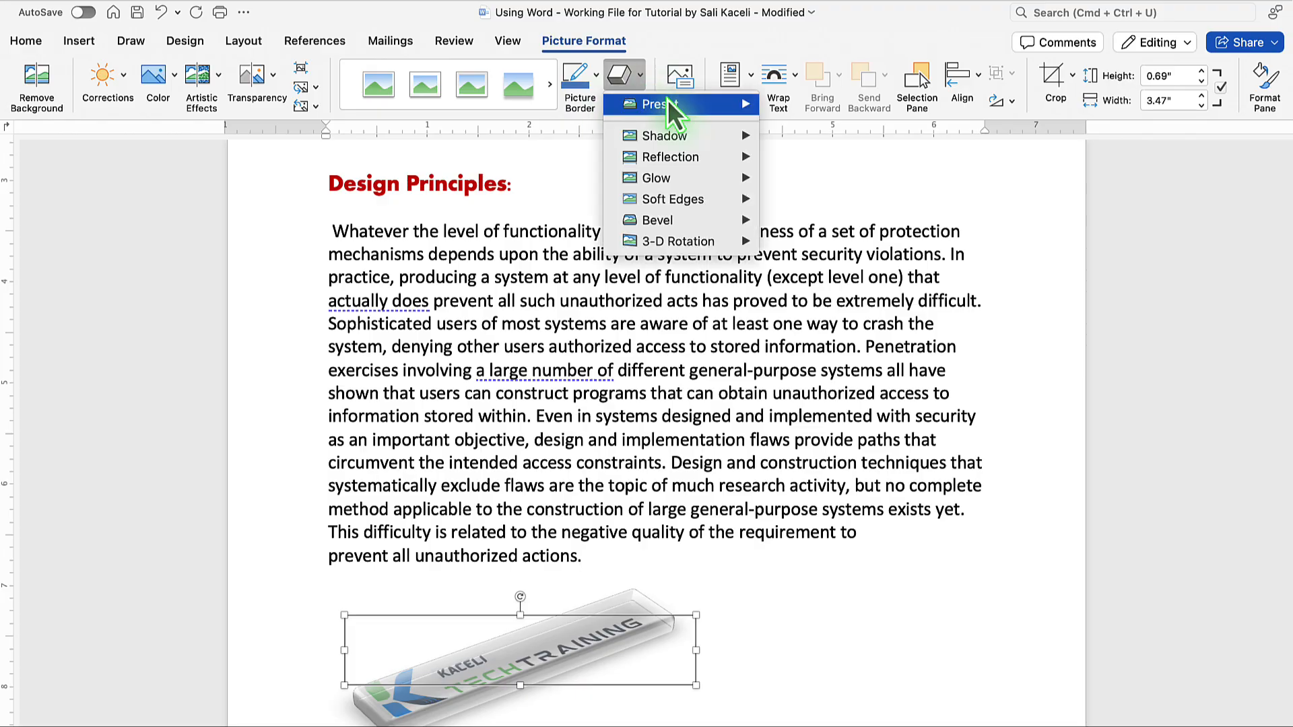
pyautogui.moveTo(671, 103)
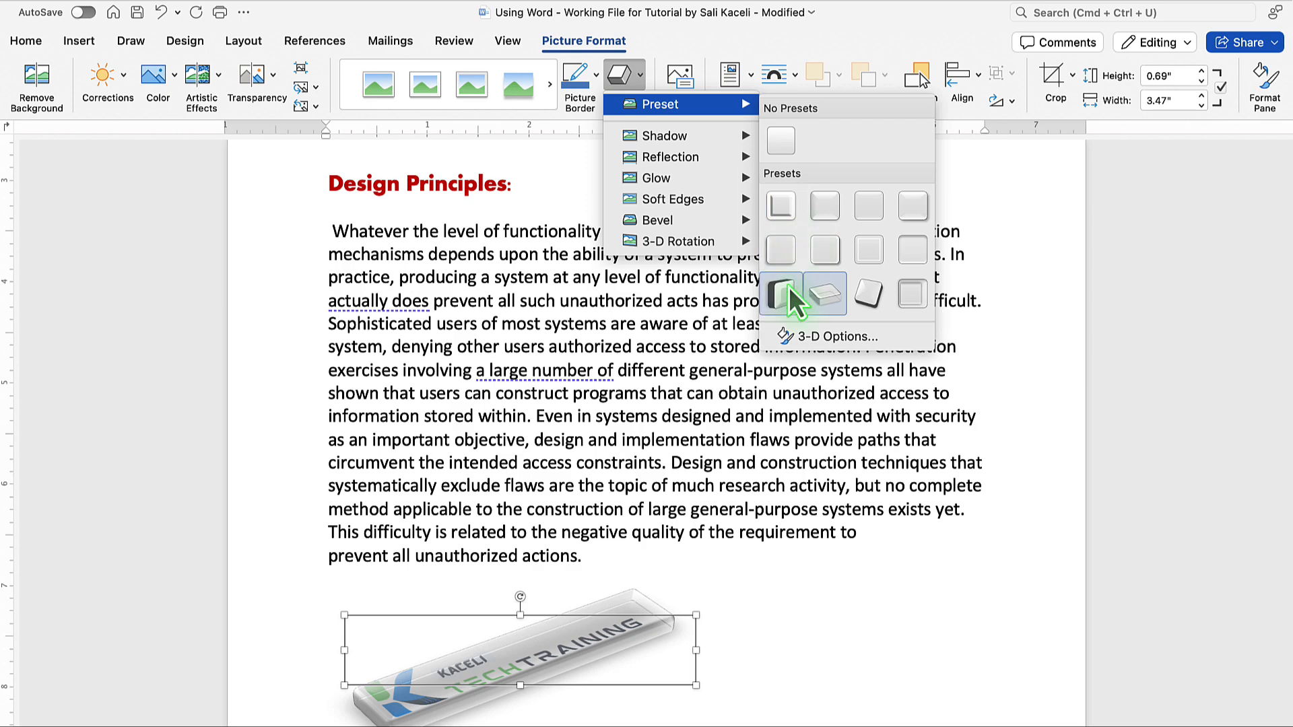
pyautogui.click(831, 253)
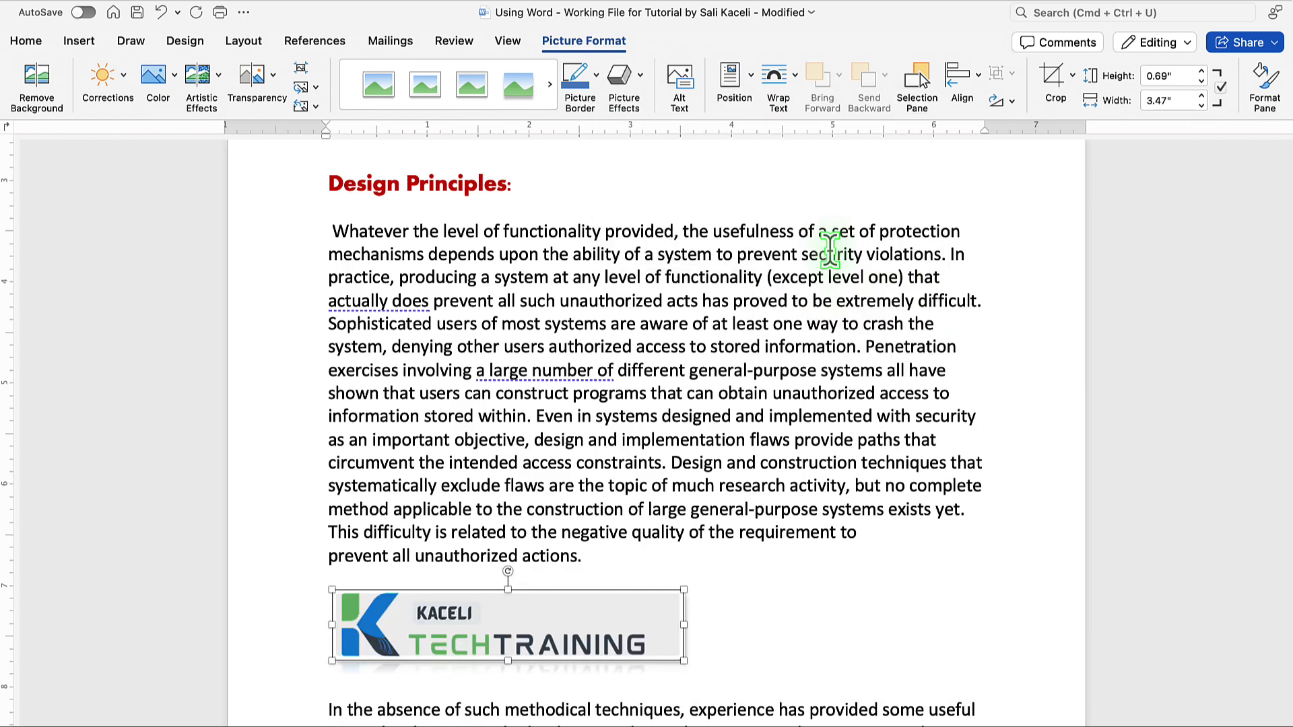
pyautogui.click(674, 554)
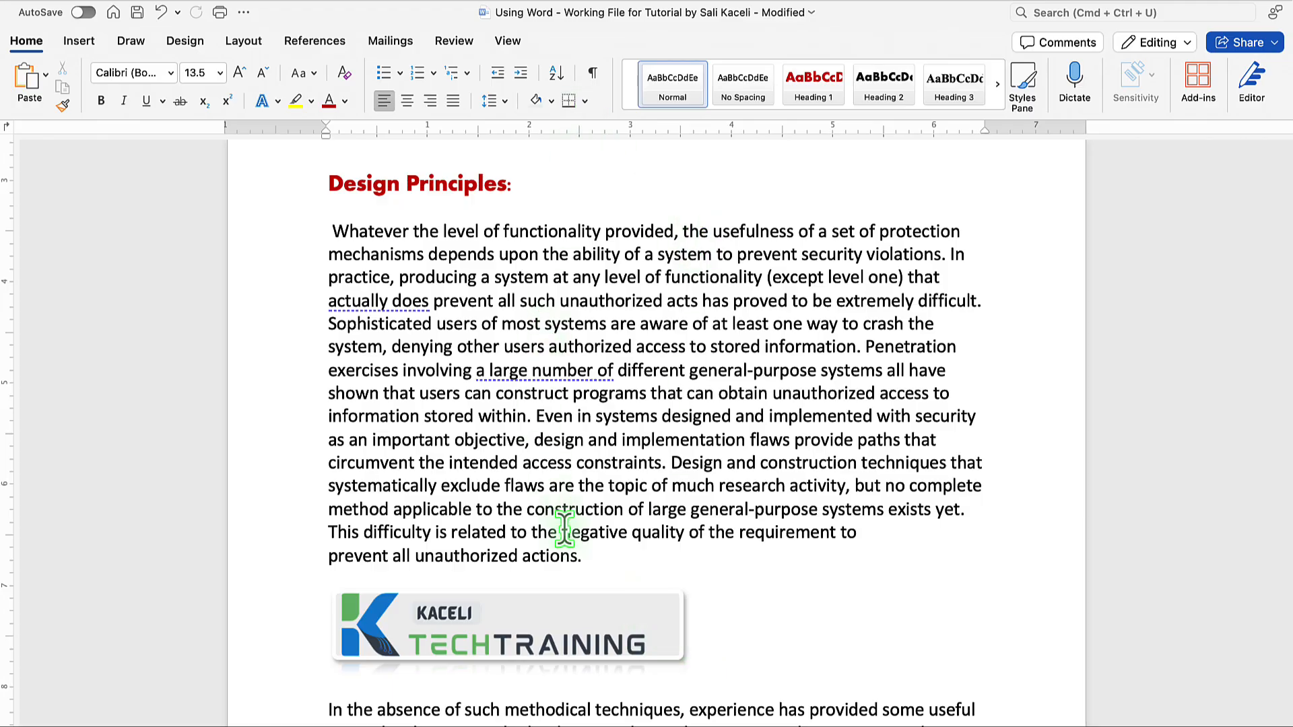
# - Position the logo at the bottom right of the page with square text wrapping
pyautogui.click(522, 620)
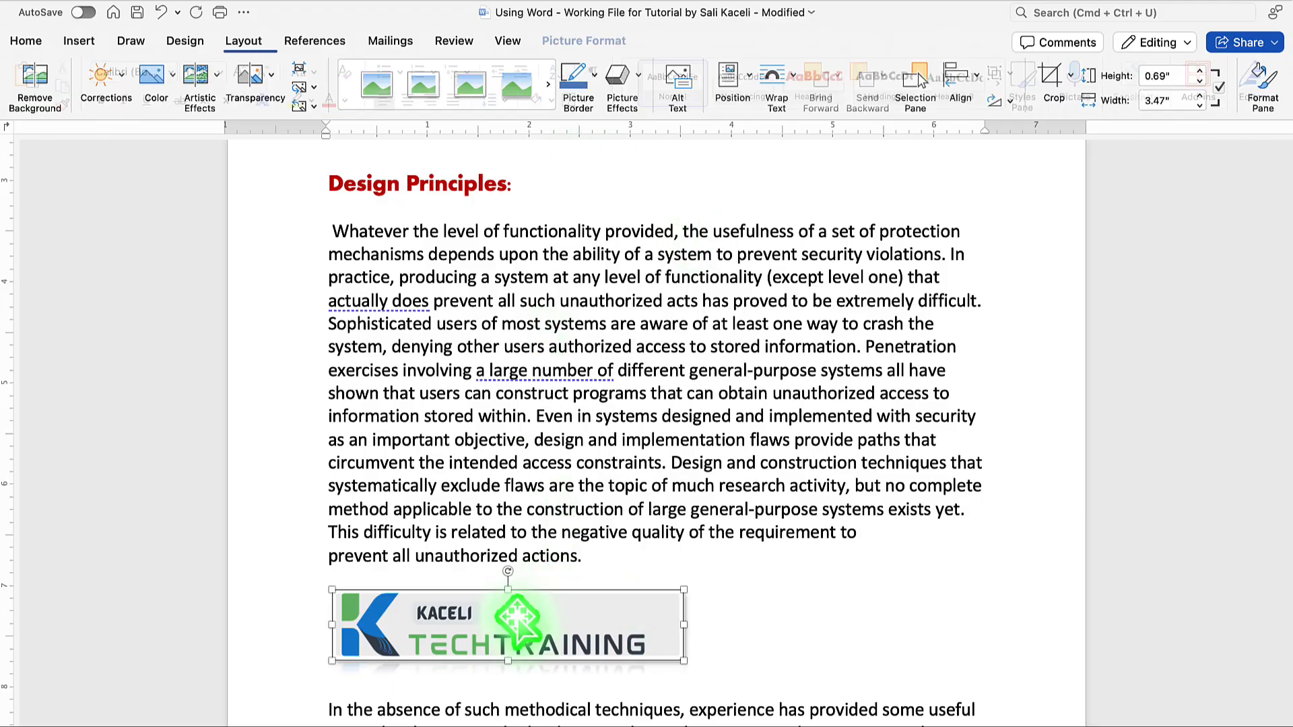
pyautogui.click(751, 83)
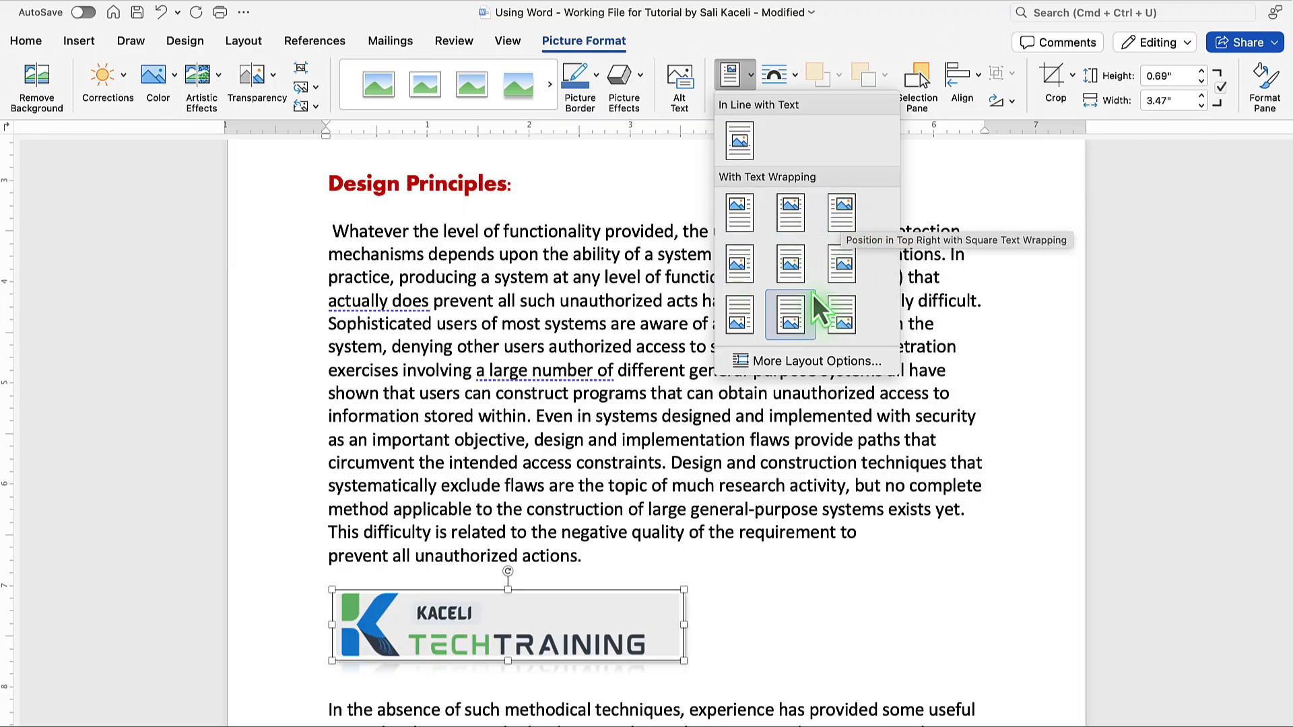
pyautogui.click(837, 308)
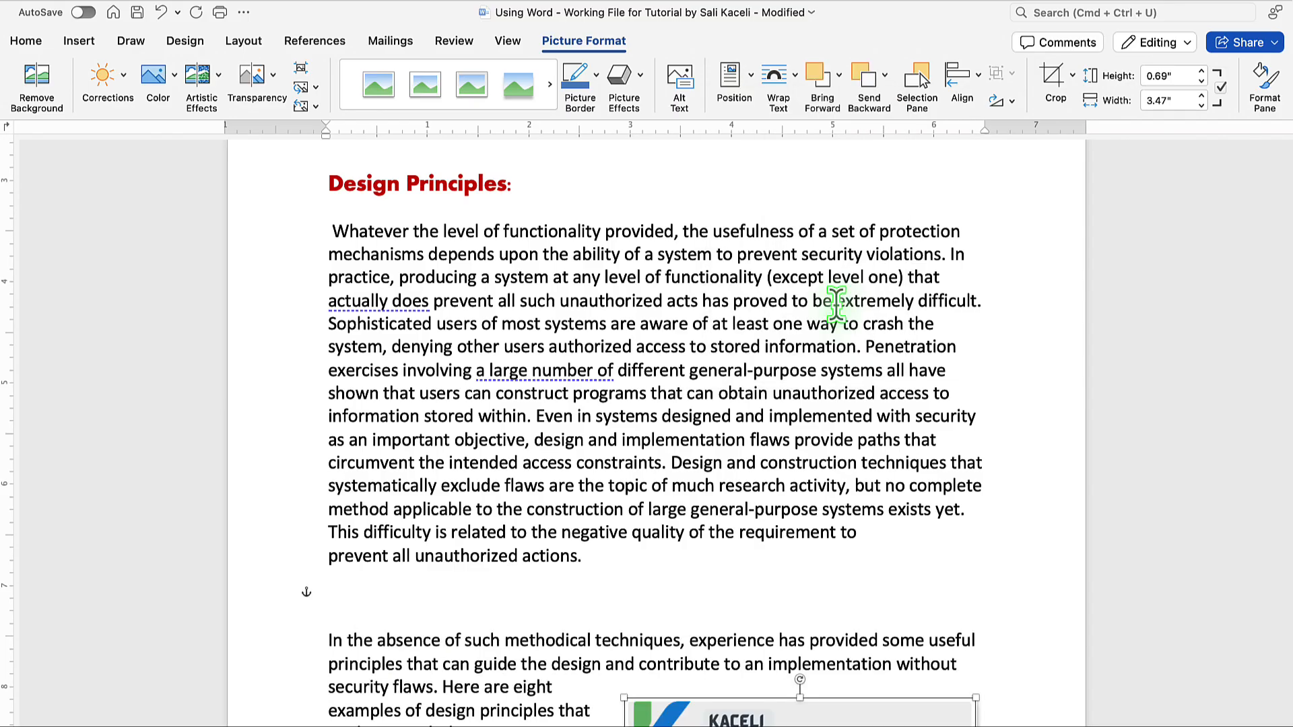
# - Move the logo up into the first paragraph under "Design Principles:", near the left margin, so the text wraps beside it
pyautogui.scroll(-5, 684, 613)
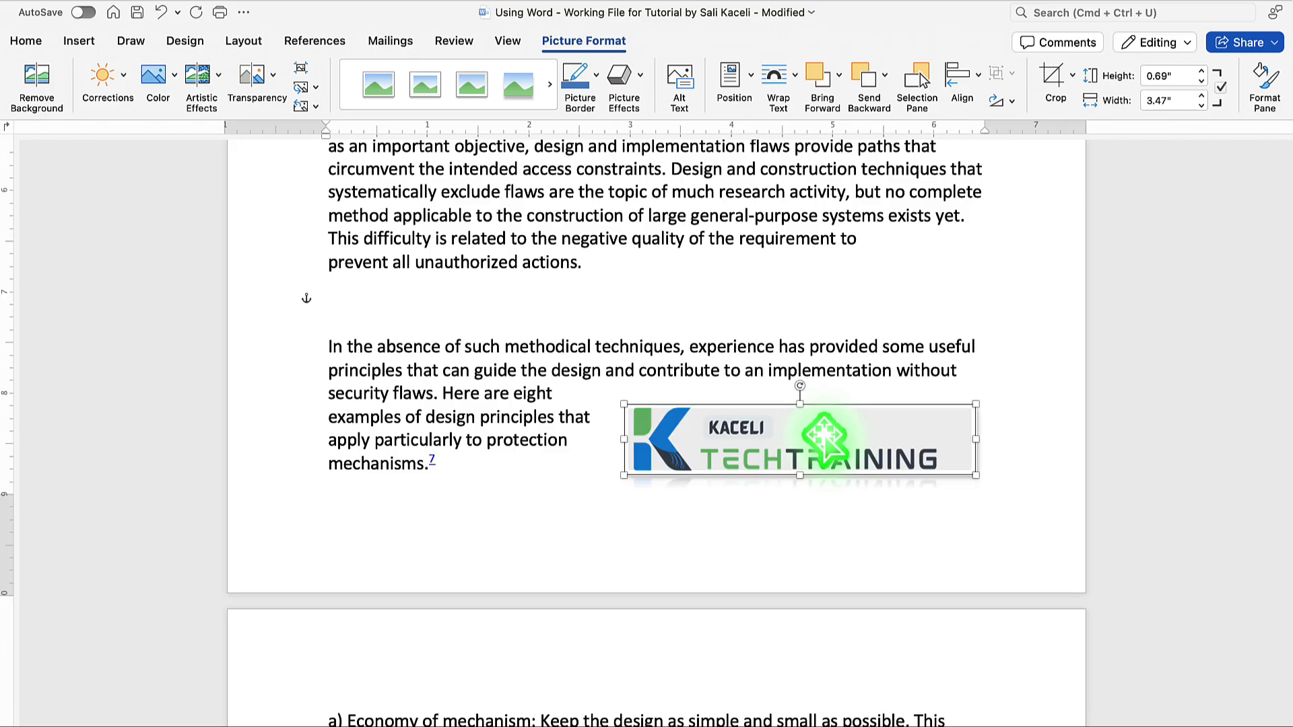
pyautogui.moveTo(825, 438); pyautogui.dragTo(629, 208)
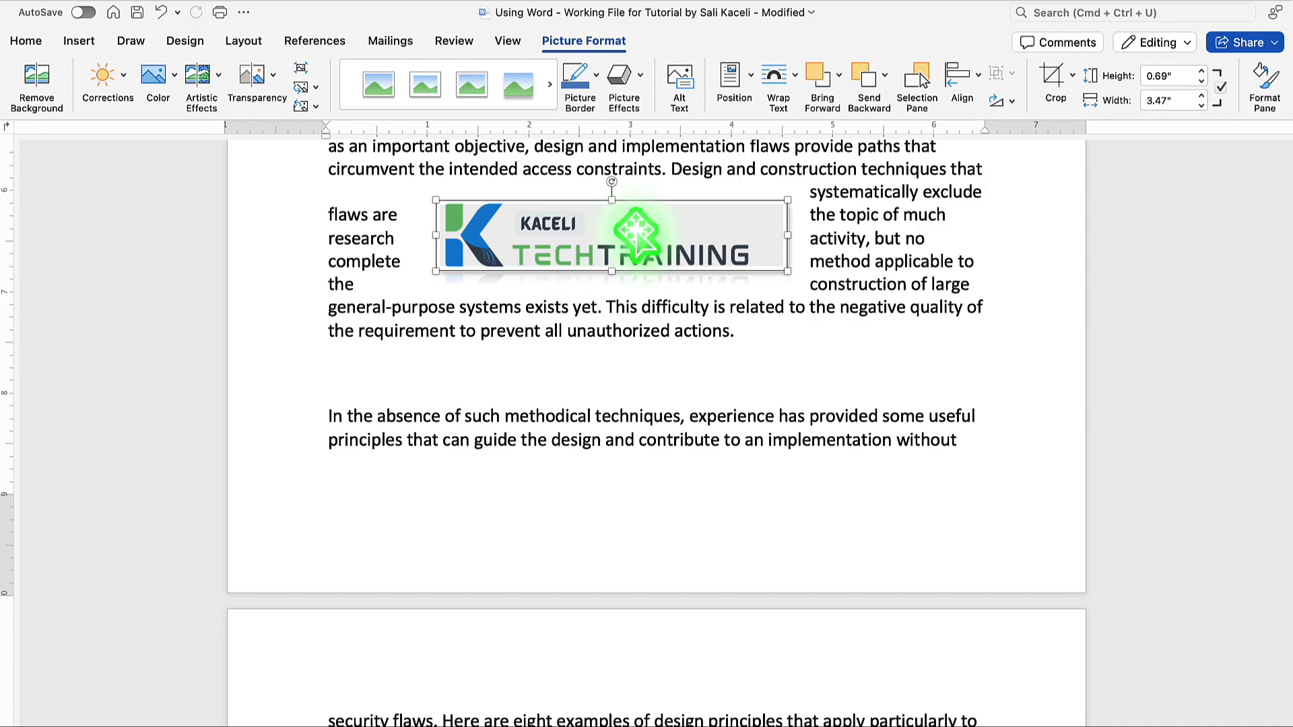
pyautogui.scroll(2, 628, 209)
pyautogui.scroll(5, 623, 228)
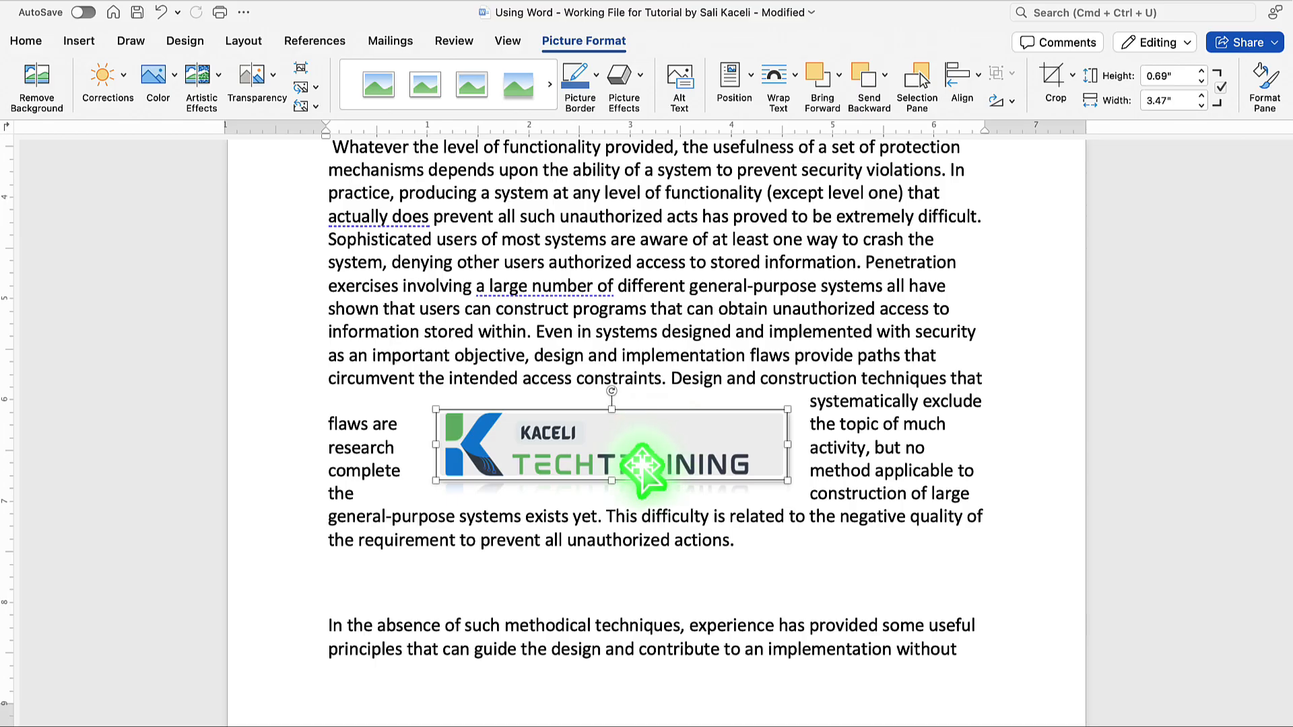
pyautogui.moveTo(673, 456); pyautogui.dragTo(590, 451)
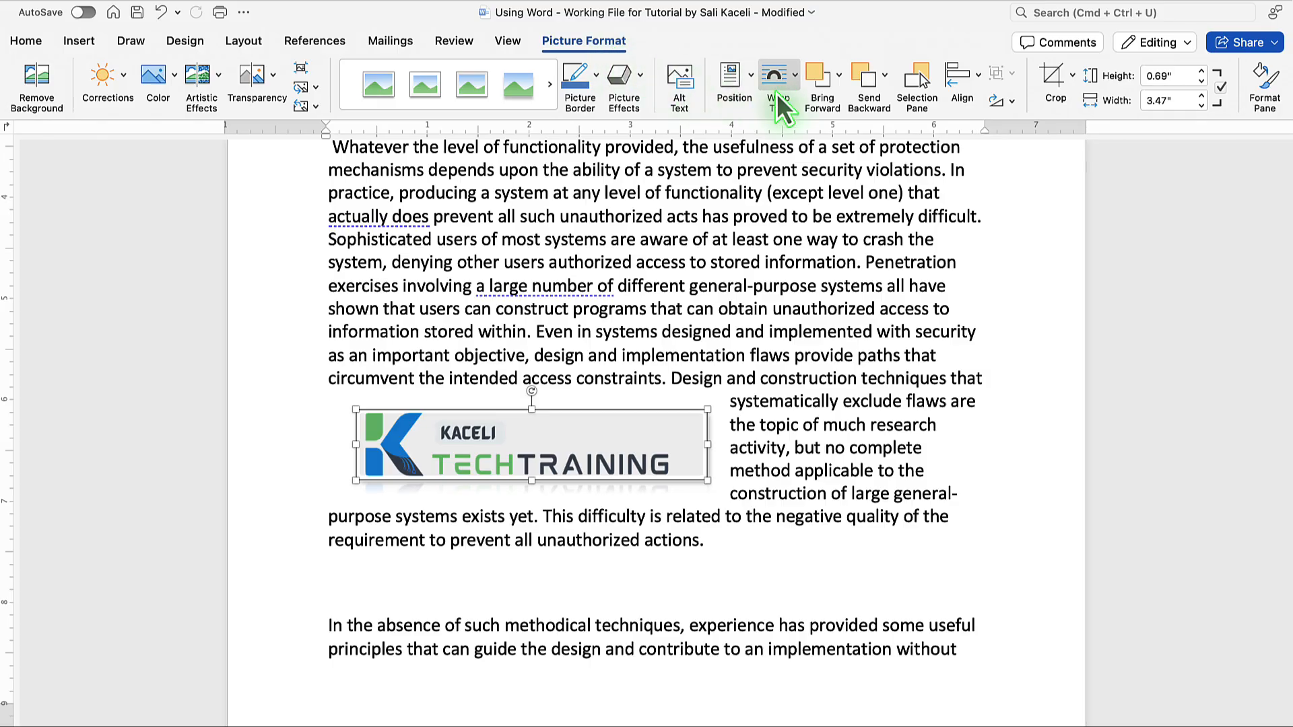
# - Try Through text wrapping on the logo and settle on Tight wrapping
pyautogui.click(795, 81)
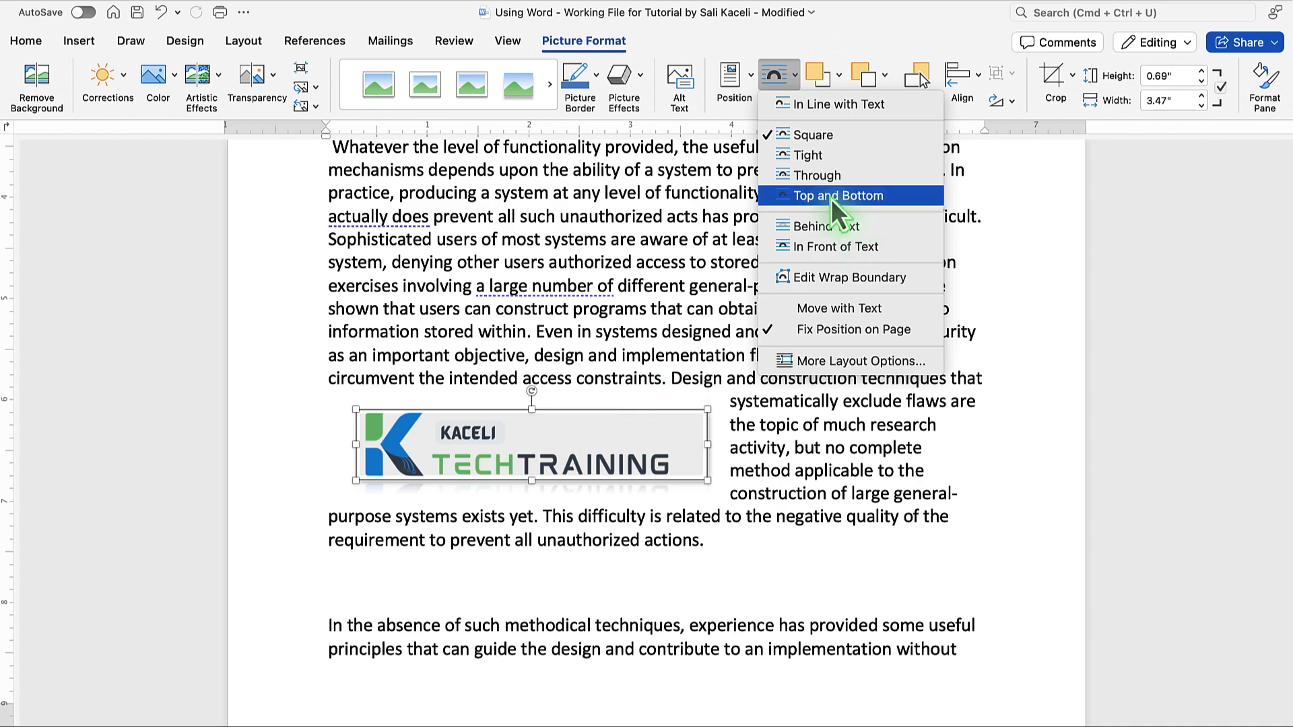
pyautogui.click(808, 177)
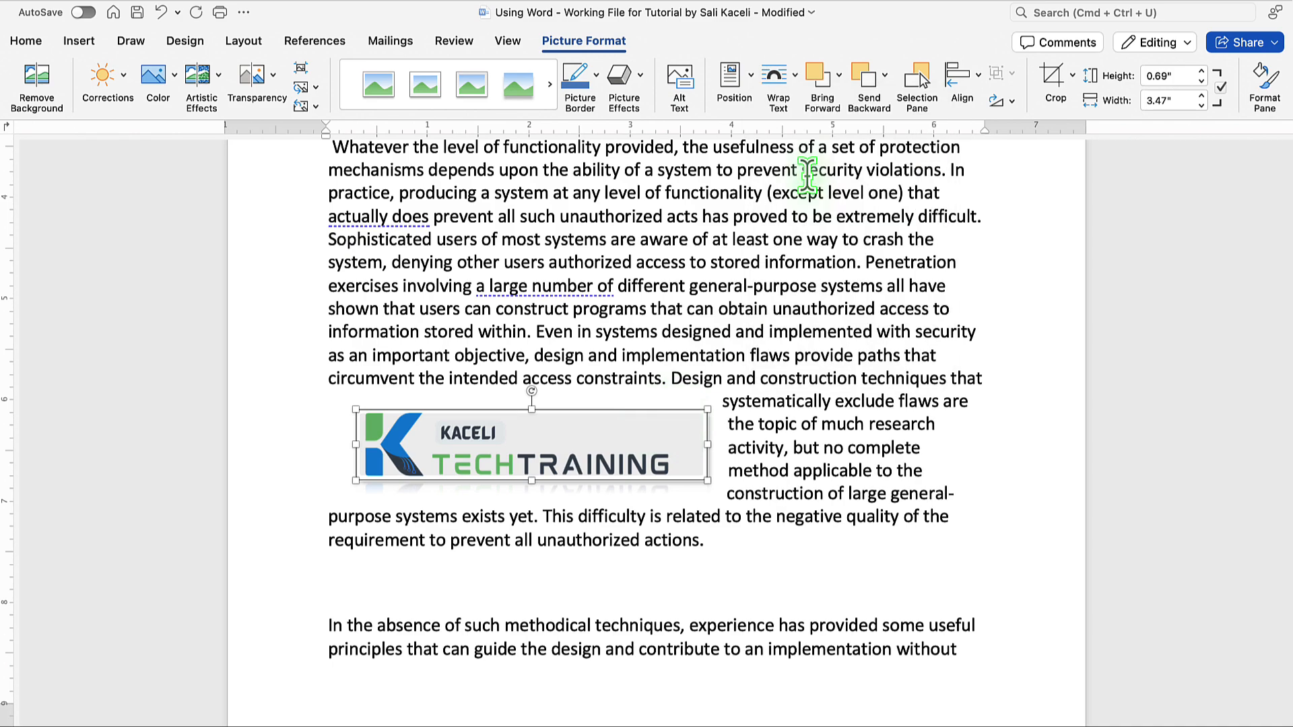
pyautogui.click(776, 76)
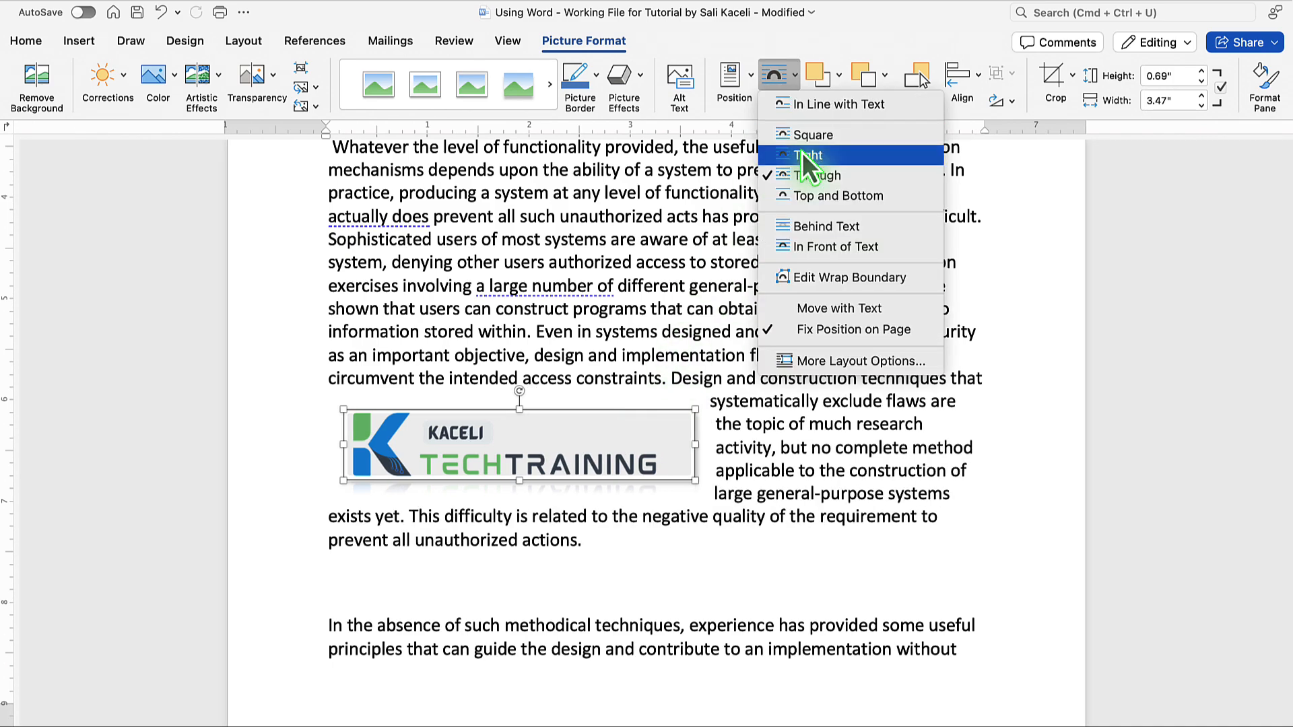
pyautogui.click(802, 153)
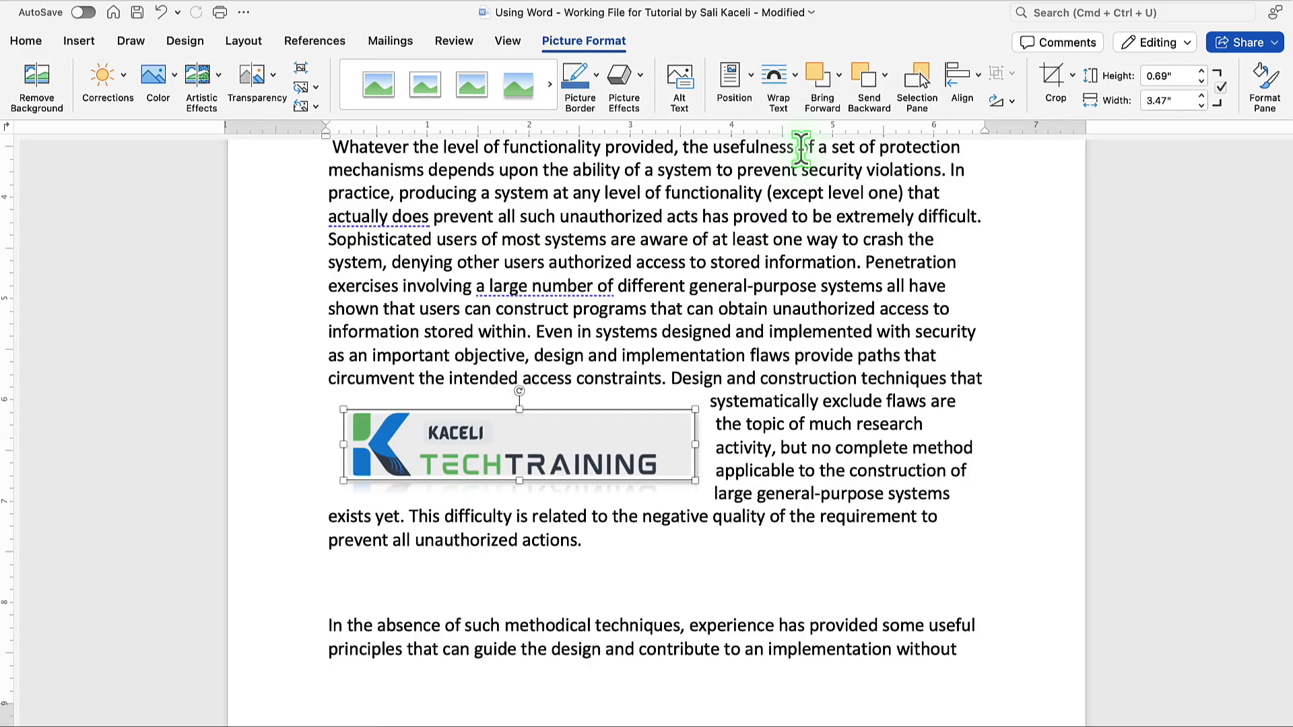
# - Move the logo up into the middle of the paragraph and rotate it clockwise into a diagonal slant
pyautogui.moveTo(592, 438); pyautogui.dragTo(639, 374)
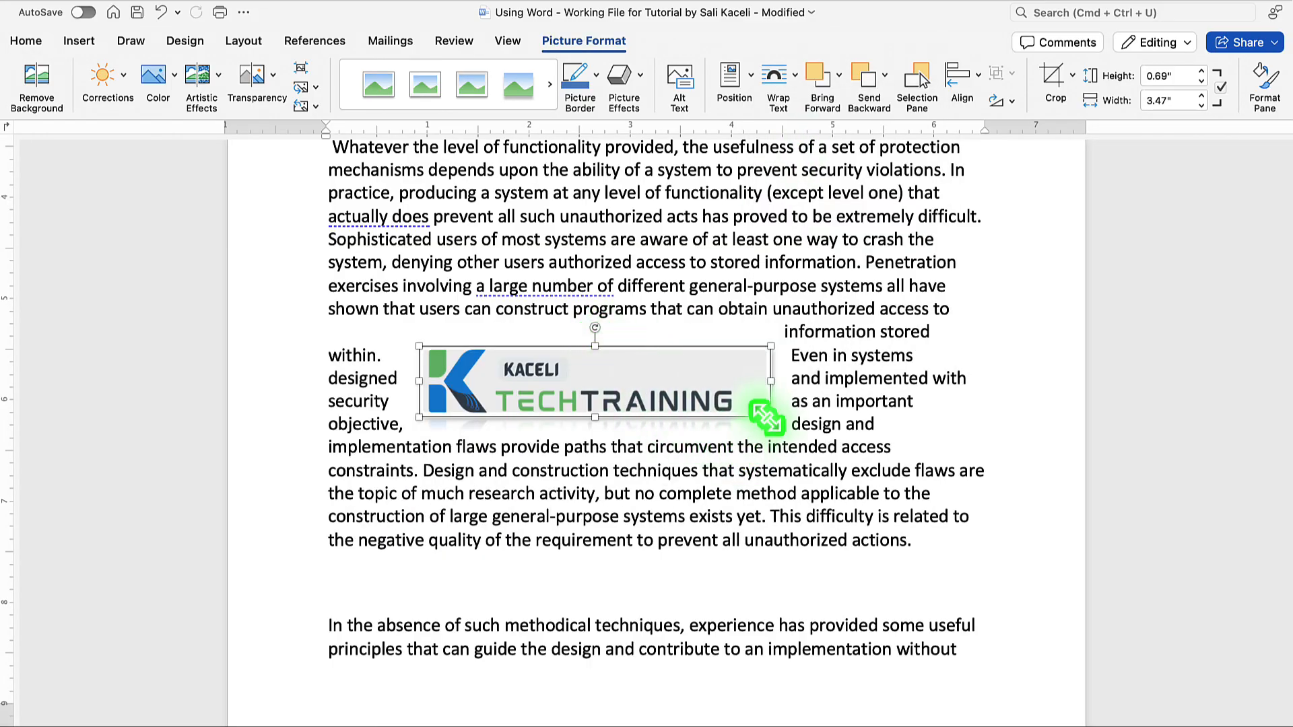
pyautogui.moveTo(770, 418)
pyautogui.mouseDown()
pyautogui.moveTo(727, 408)
pyautogui.moveTo(755, 420)
pyautogui.mouseUp()
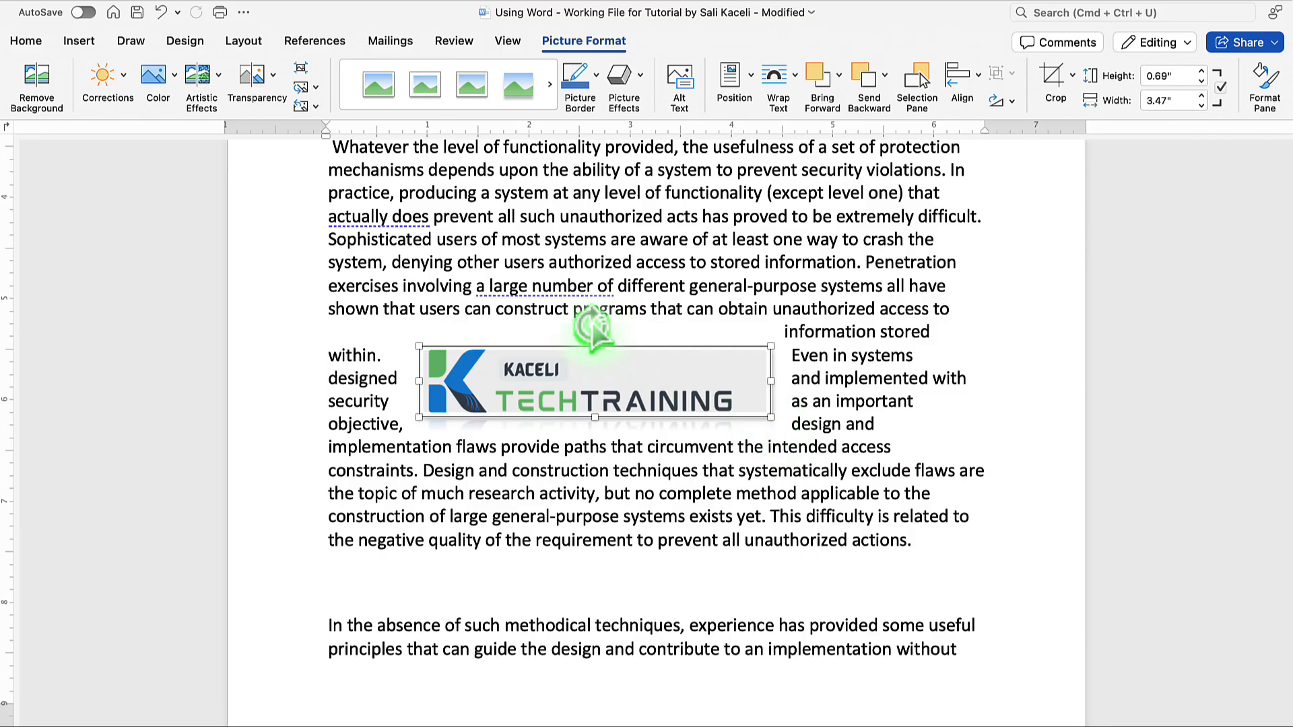
pyautogui.moveTo(596, 330); pyautogui.dragTo(610, 329)
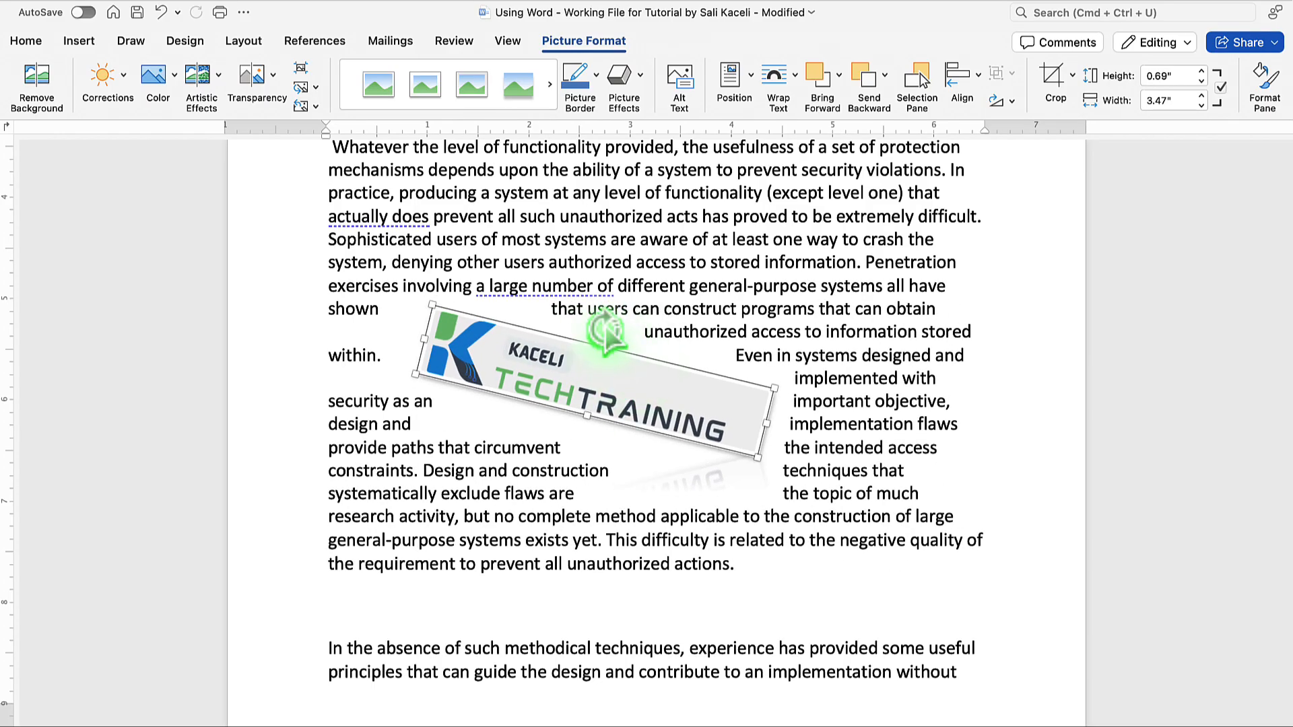
pyautogui.moveTo(609, 334); pyautogui.dragTo(620, 337)
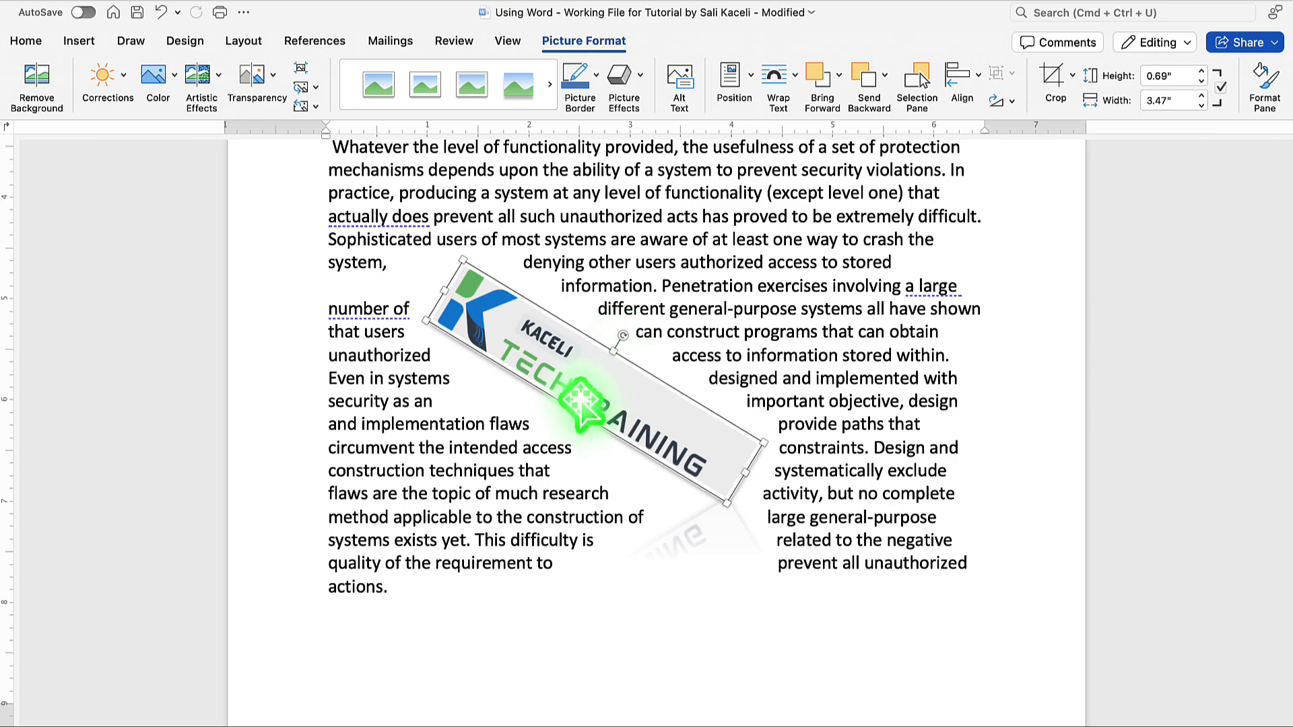
pyautogui.moveTo(582, 401); pyautogui.dragTo(551, 339)
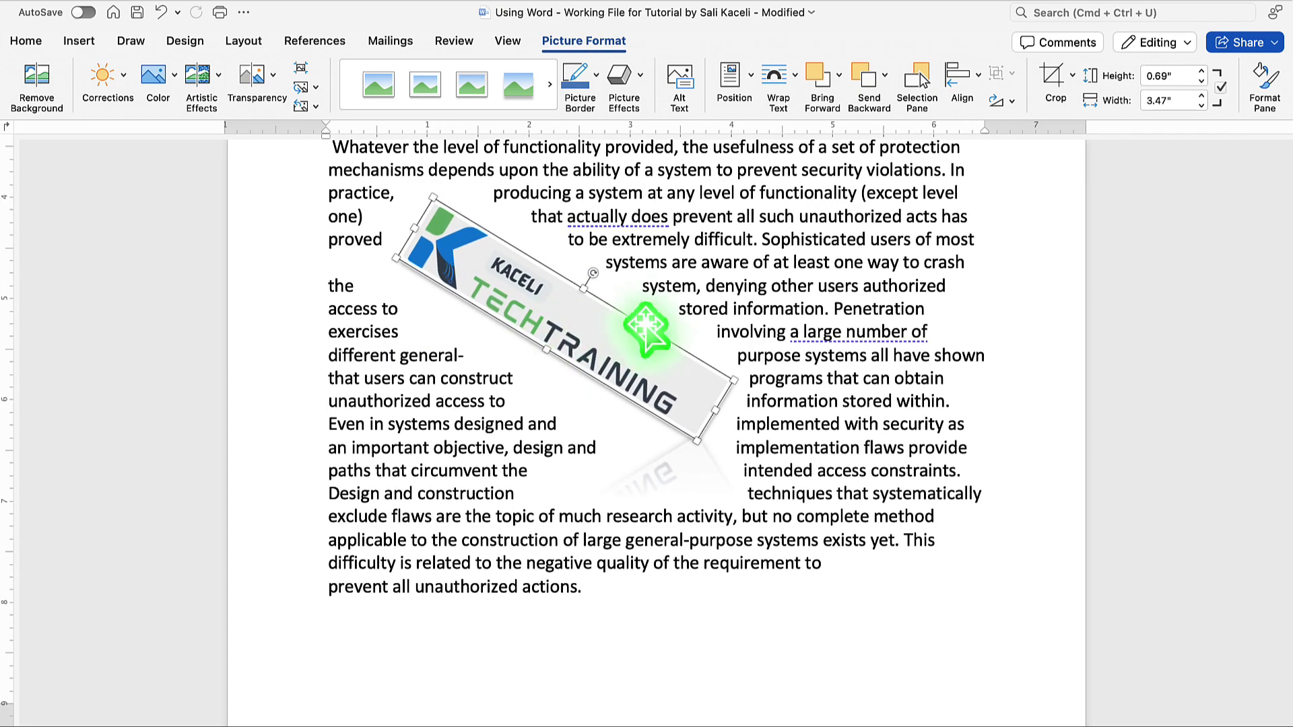
# - Switch the rotated logo's text wrapping to Square and back to Tight
pyautogui.click(793, 86)
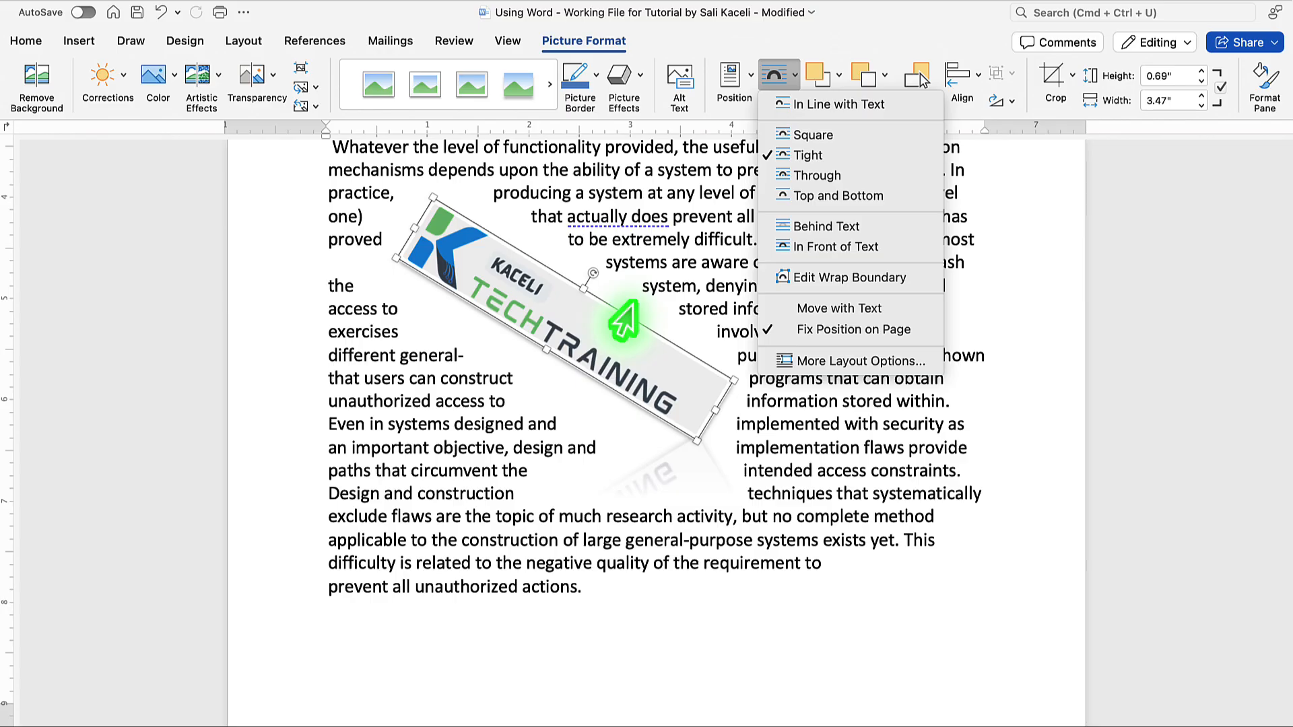
pyautogui.click(815, 137)
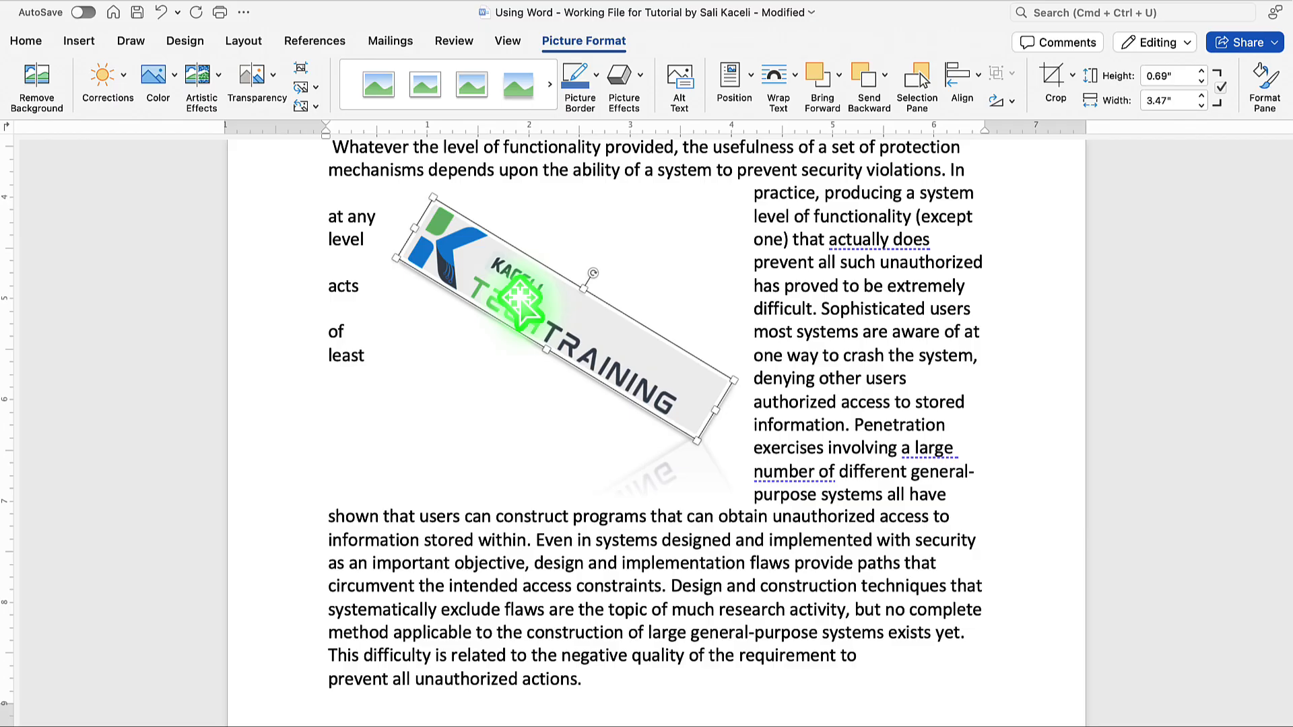
pyautogui.click(777, 77)
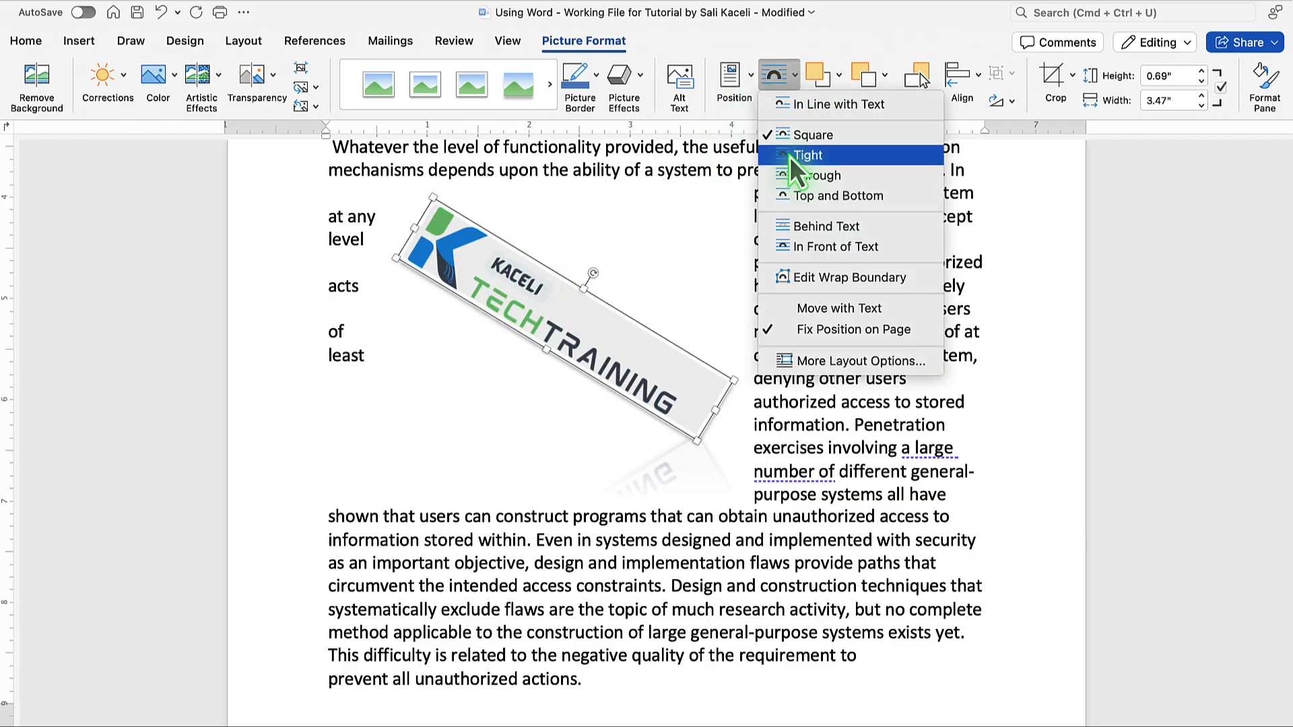
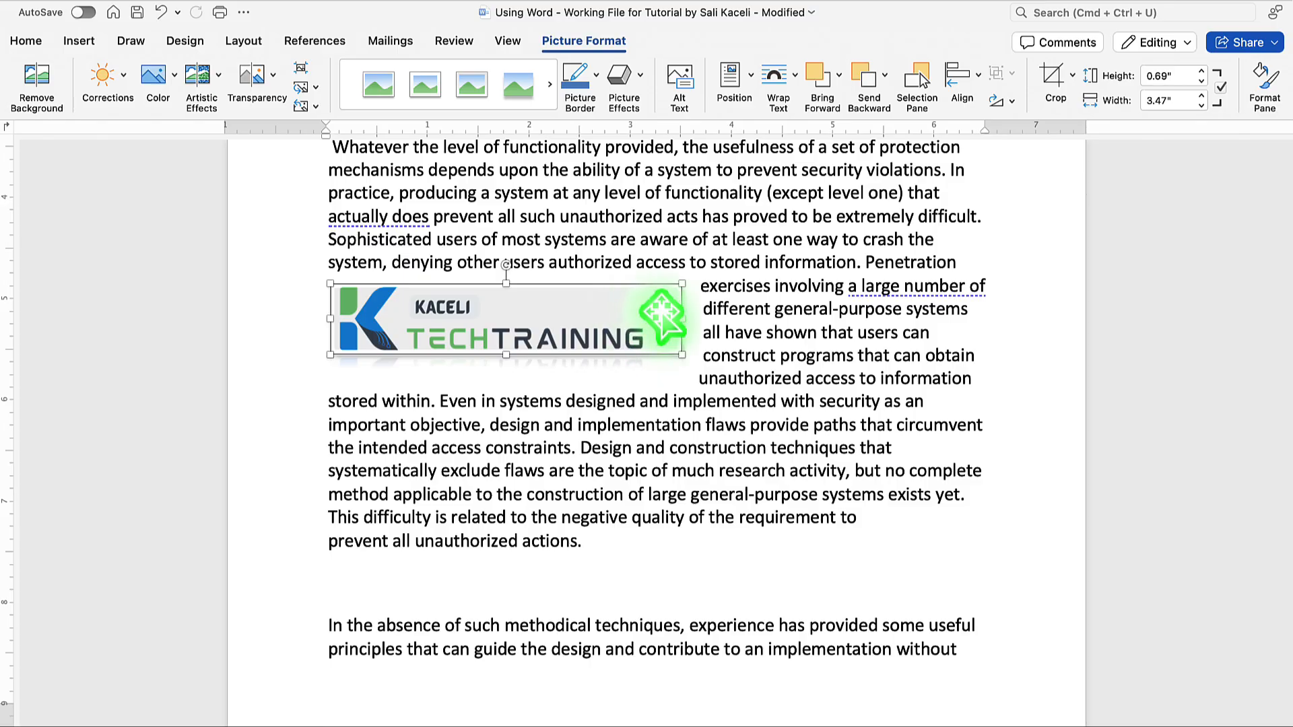
# - Crop the empty strip off the logo's right edge, leaving the picture about 3.19" wide
pyautogui.click(1057, 75)
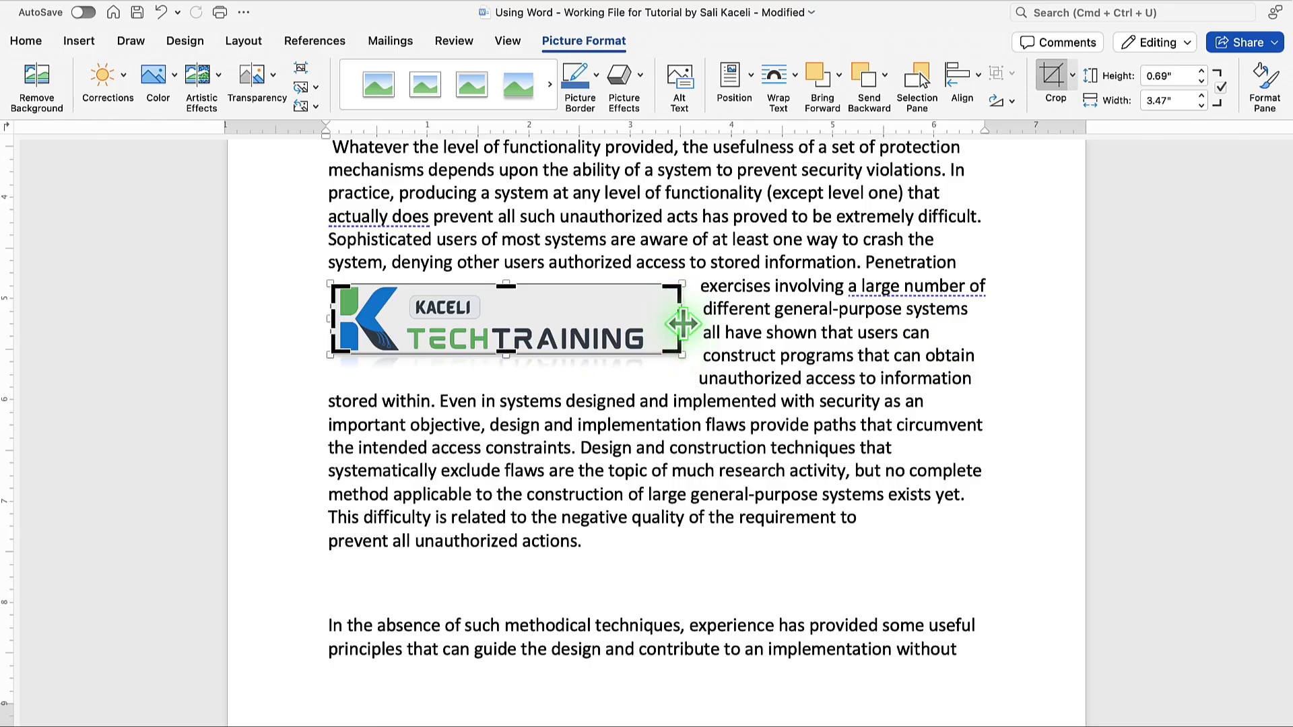
pyautogui.moveTo(682, 323)
pyautogui.mouseDown()
pyautogui.moveTo(669, 322)
pyautogui.moveTo(681, 323)
pyautogui.mouseUp()
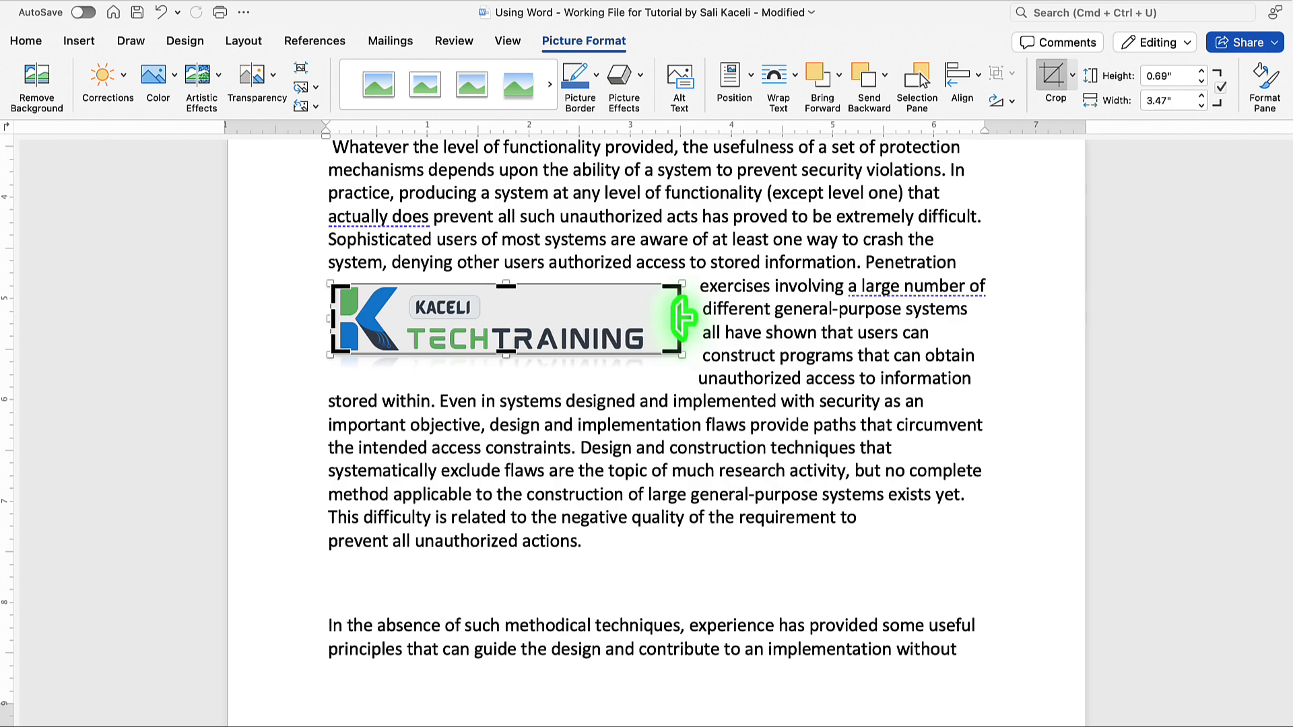
pyautogui.moveTo(684, 317); pyautogui.dragTo(651, 315)
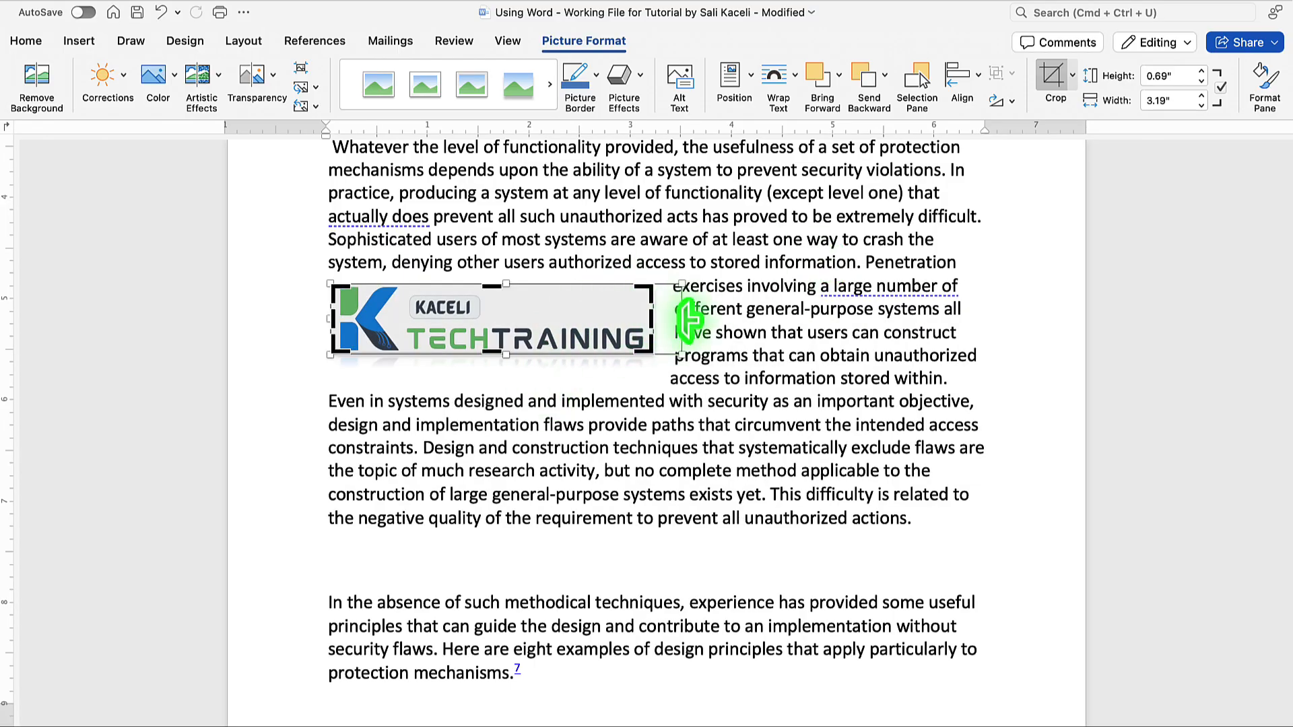
pyautogui.click(1057, 86)
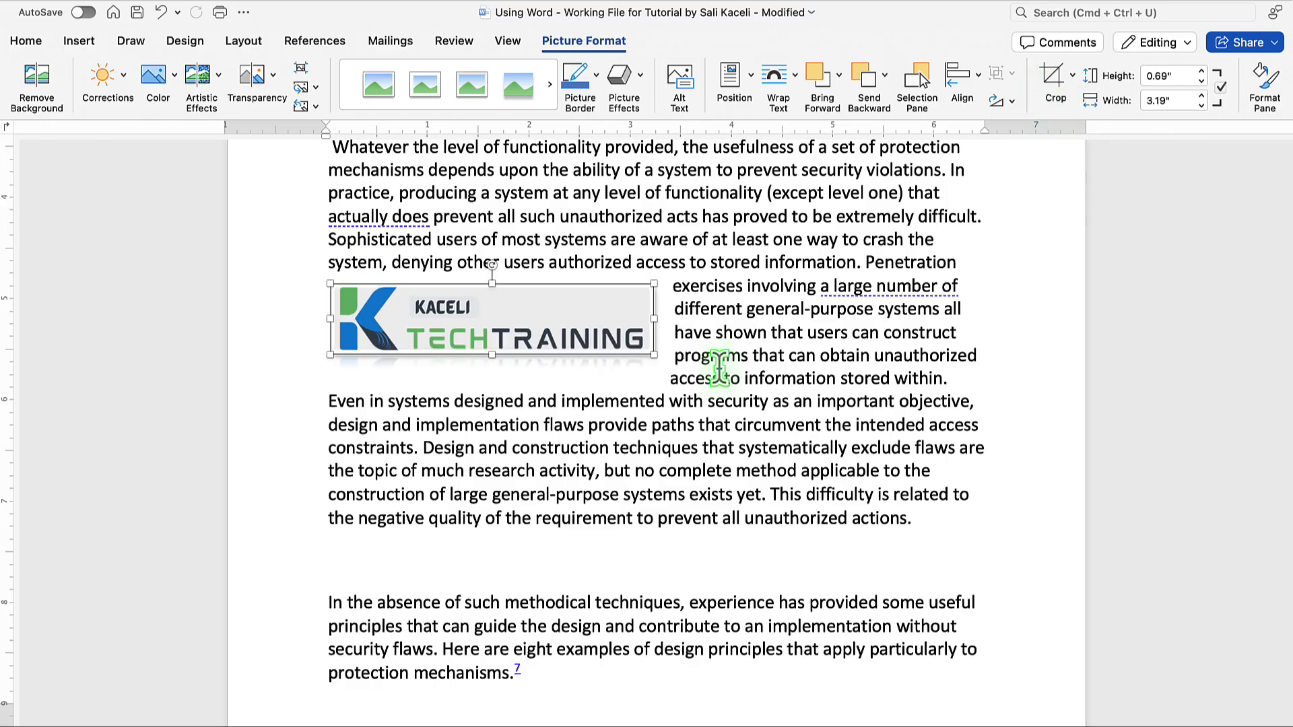
pyautogui.click(695, 369)
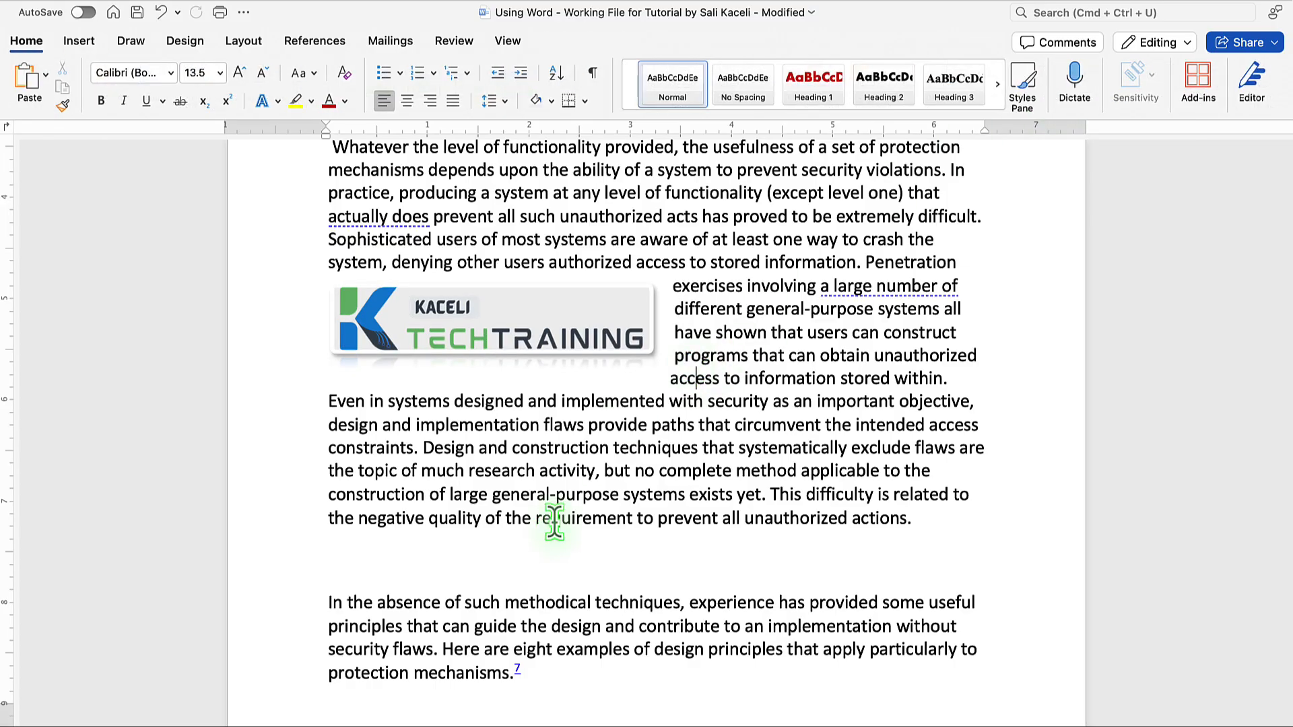
# - Examine the Glow and Reflection settings in the logo's Format Picture options and close them
pyautogui.doubleClick(528, 306)
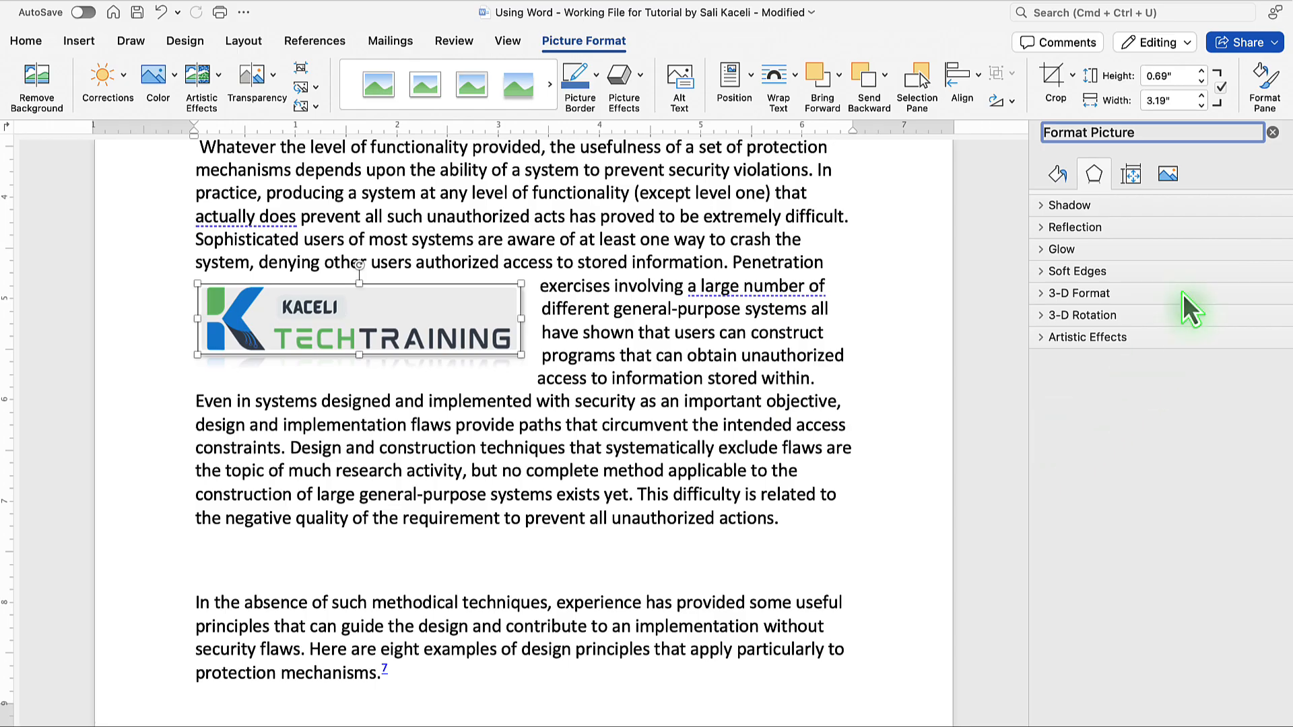
pyautogui.click(1043, 249)
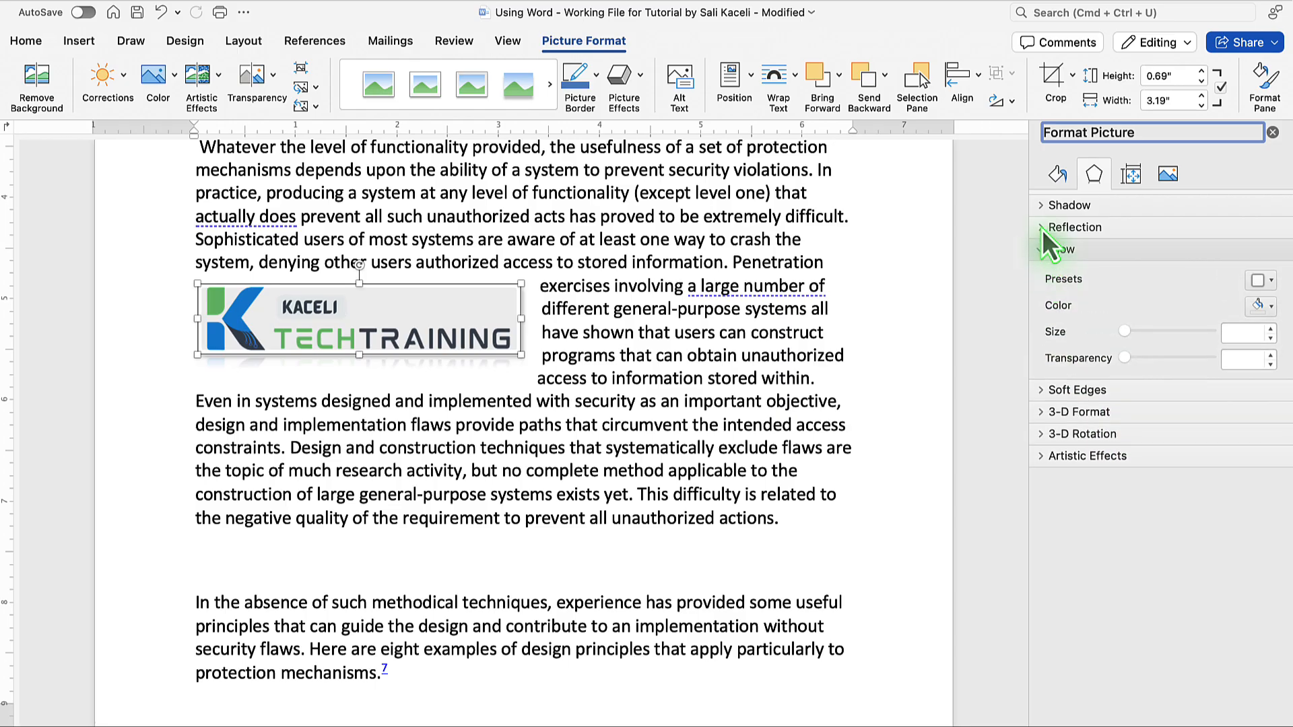
pyautogui.click(1041, 229)
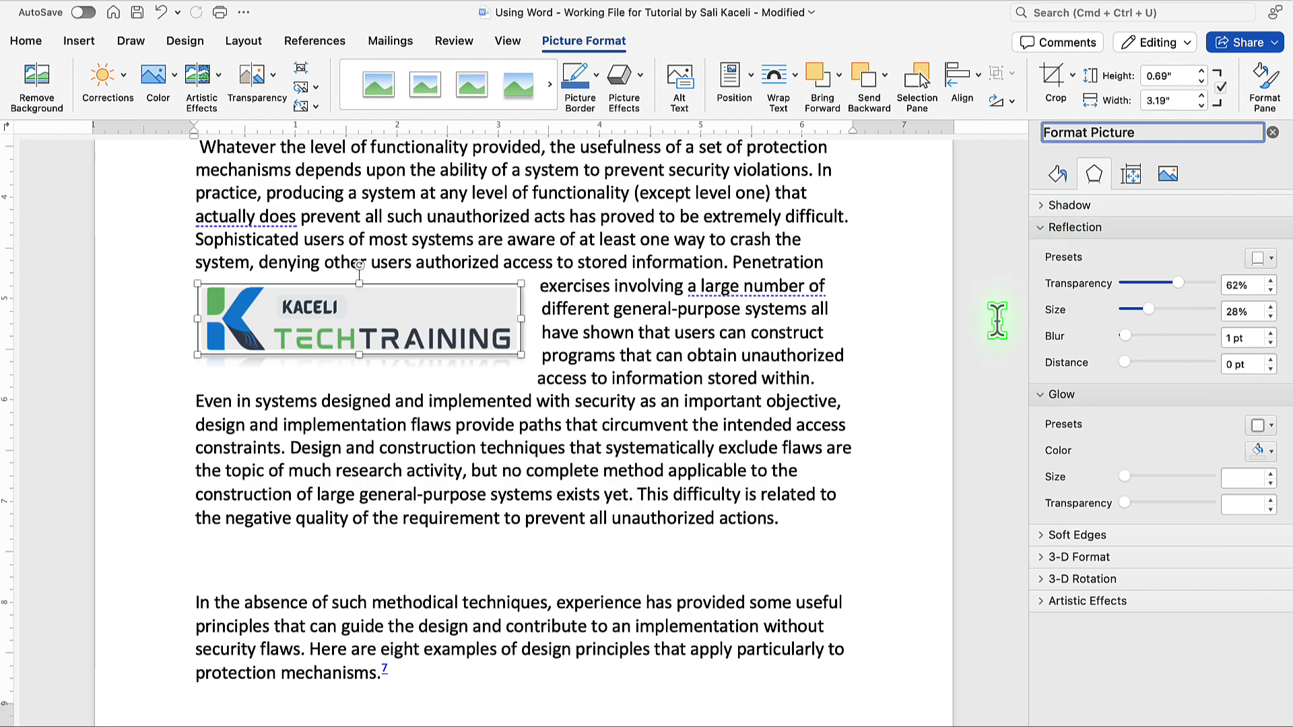
pyautogui.click(1272, 133)
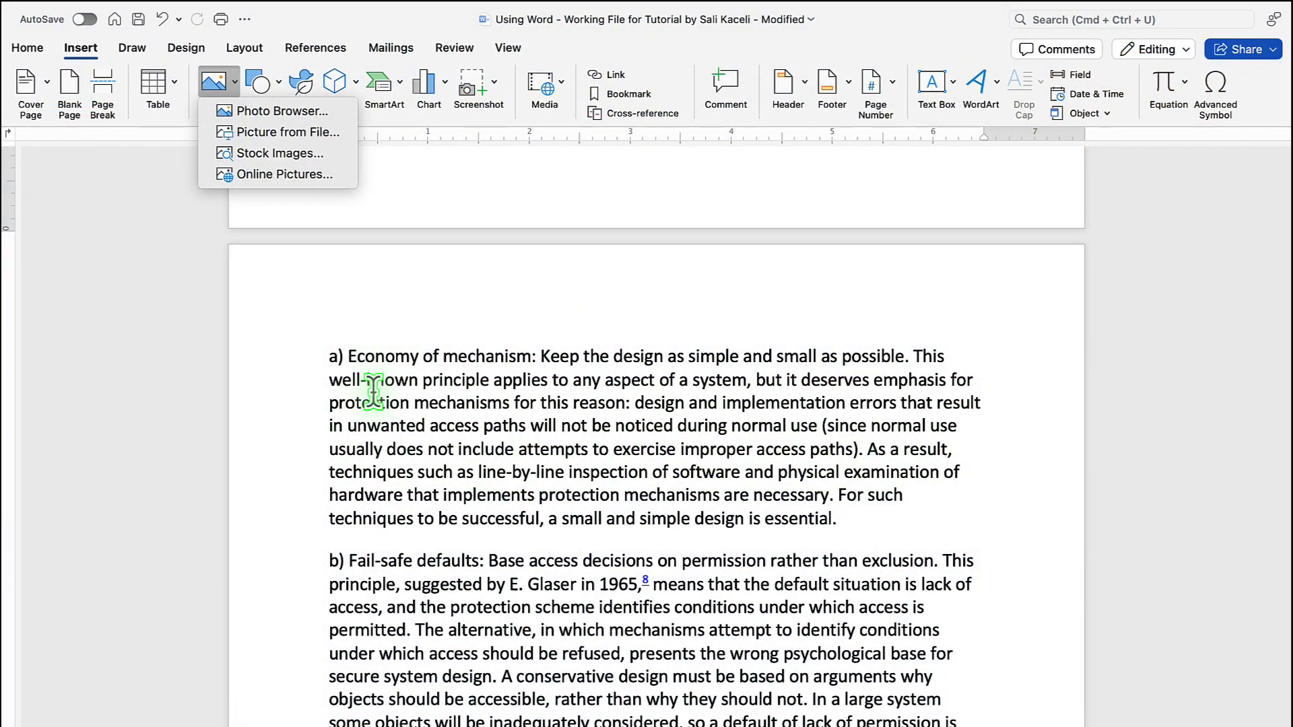
# - Add an empty, unnumbered line below the "Economy of mechanism" paragraph
pyautogui.click(363, 412)
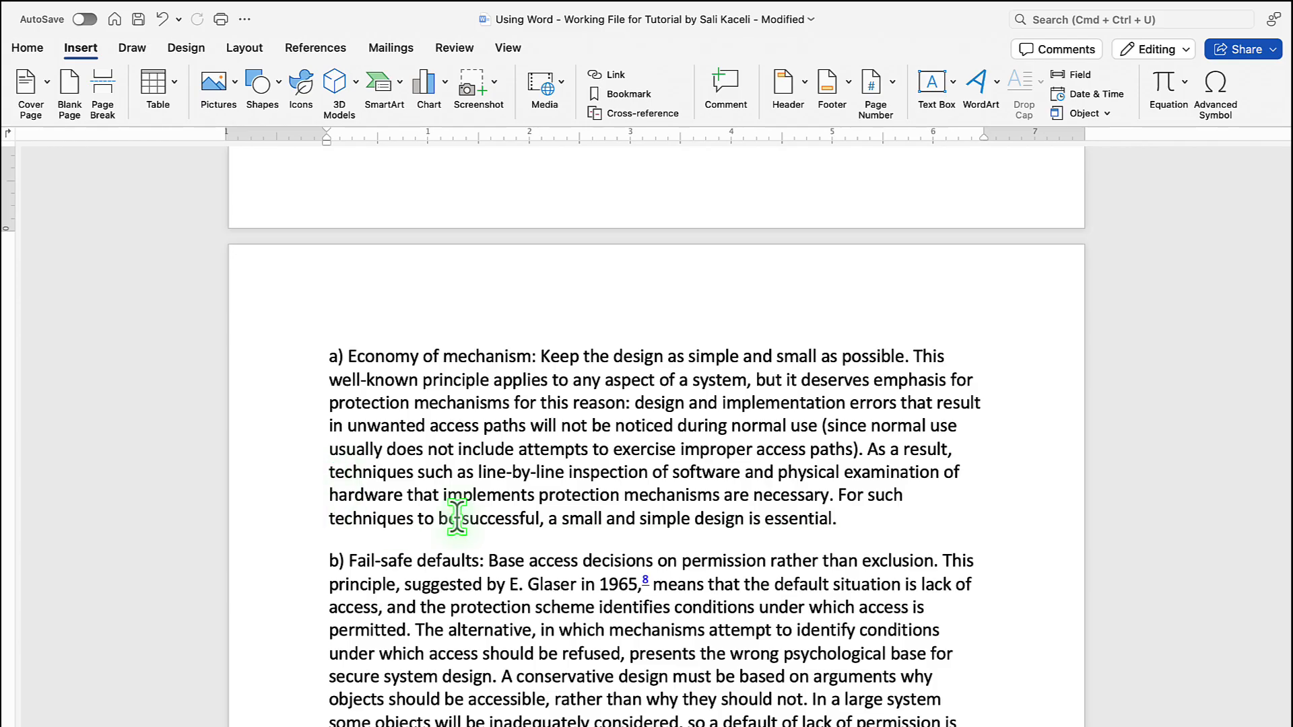
pyautogui.click(847, 520)
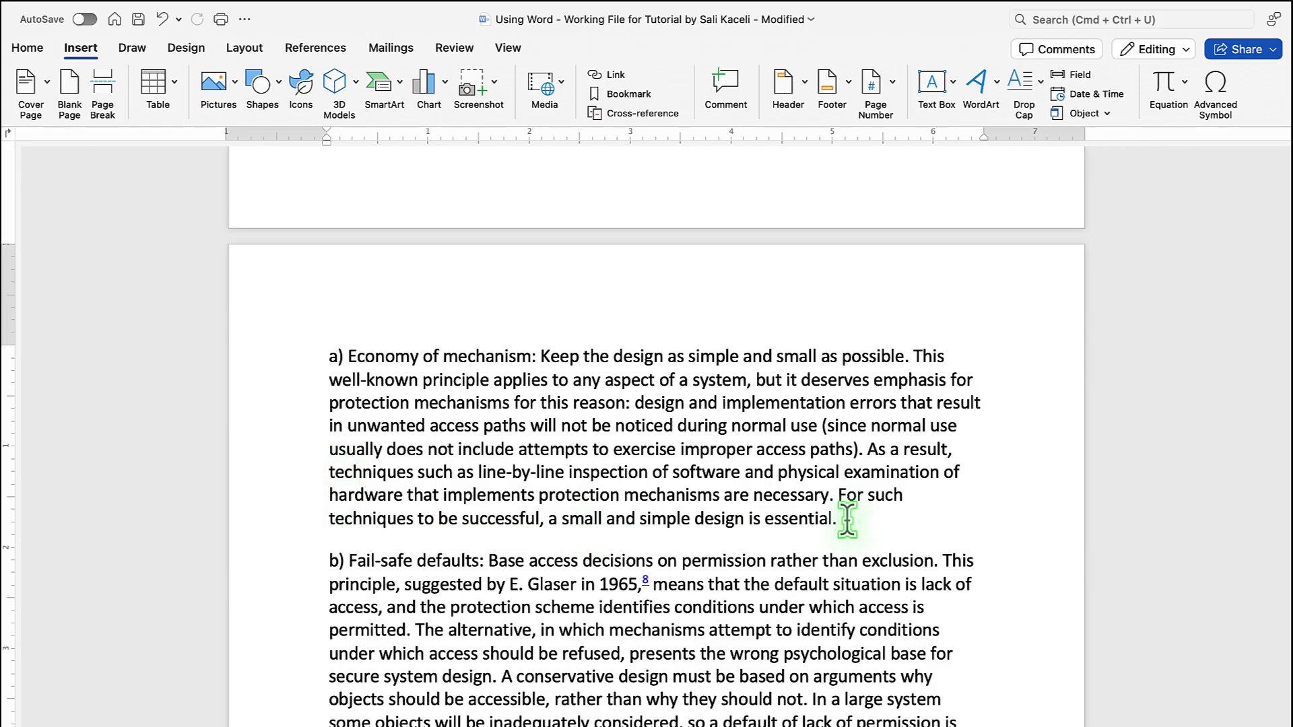
pyautogui.press('Return')
pyautogui.press('BackSpace')
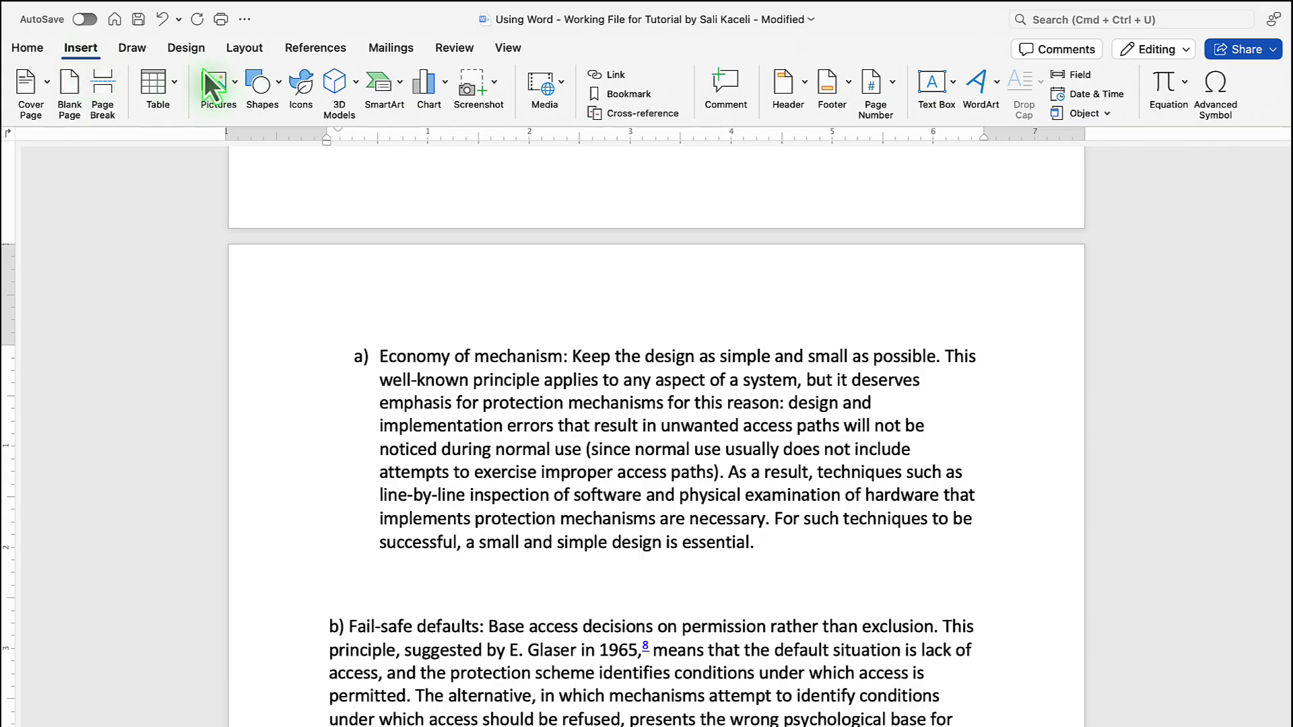
# - Search the stock images for "Computer" and insert the photo of a laptop with face masks on the empty line
pyautogui.click(236, 88)
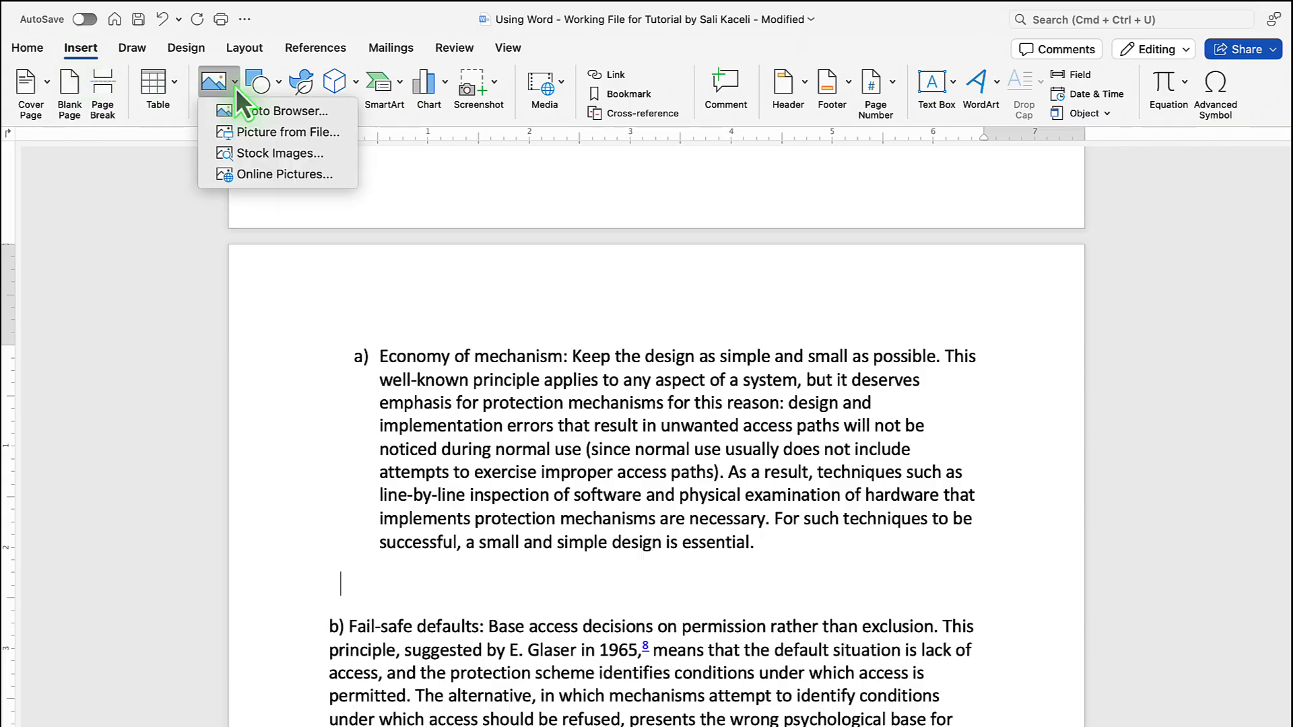
pyautogui.click(248, 159)
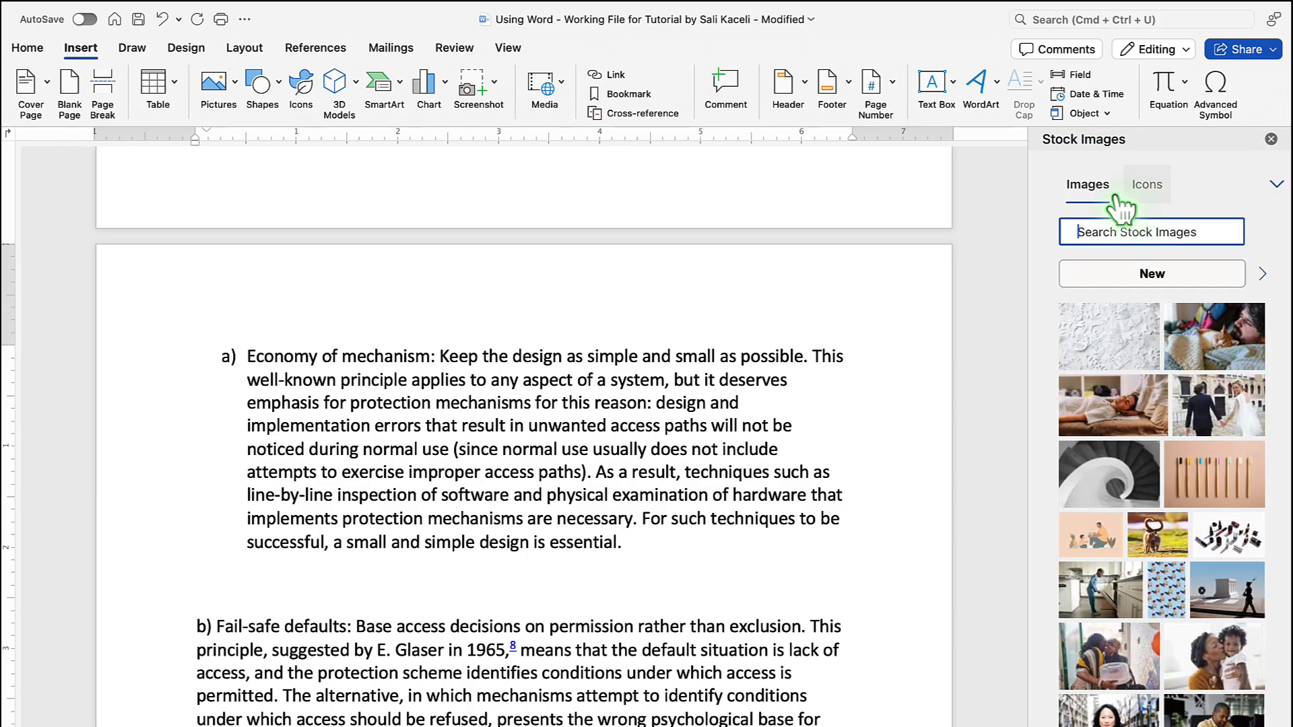
pyautogui.scroll(-5, 1150, 400)
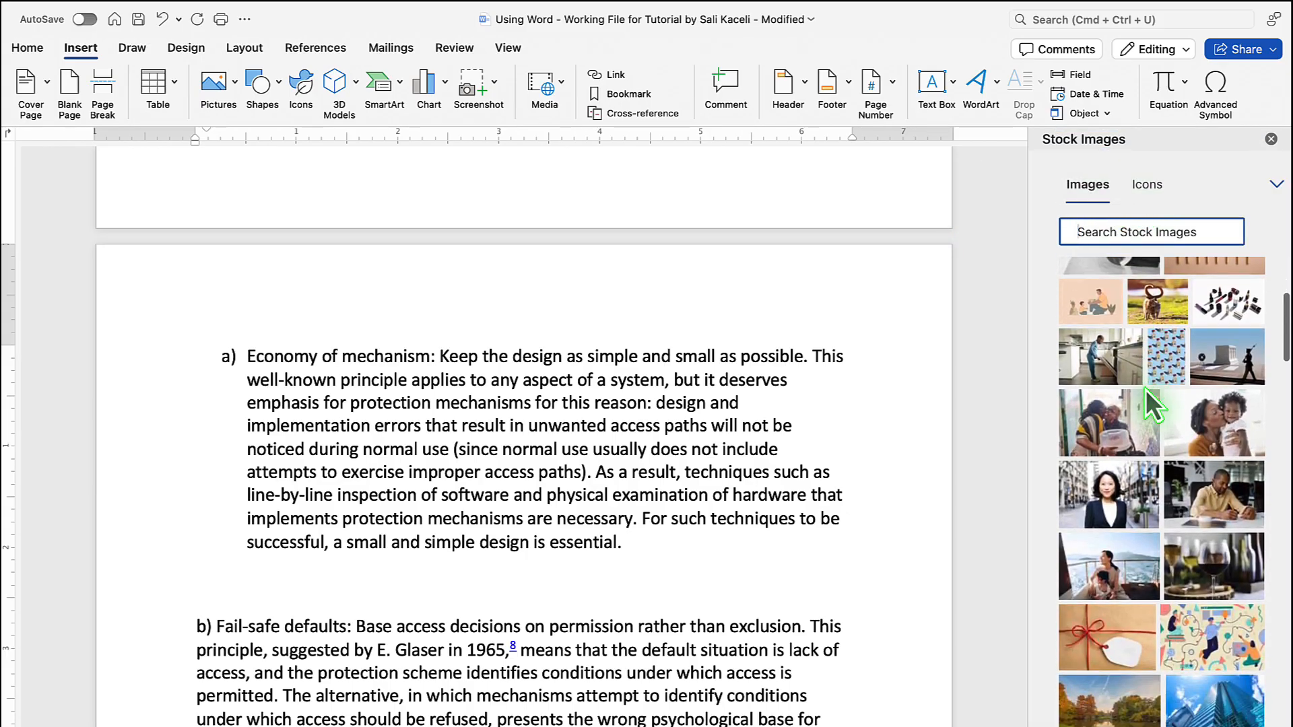
pyautogui.scroll(5, 1145, 334)
pyautogui.write('Computer')
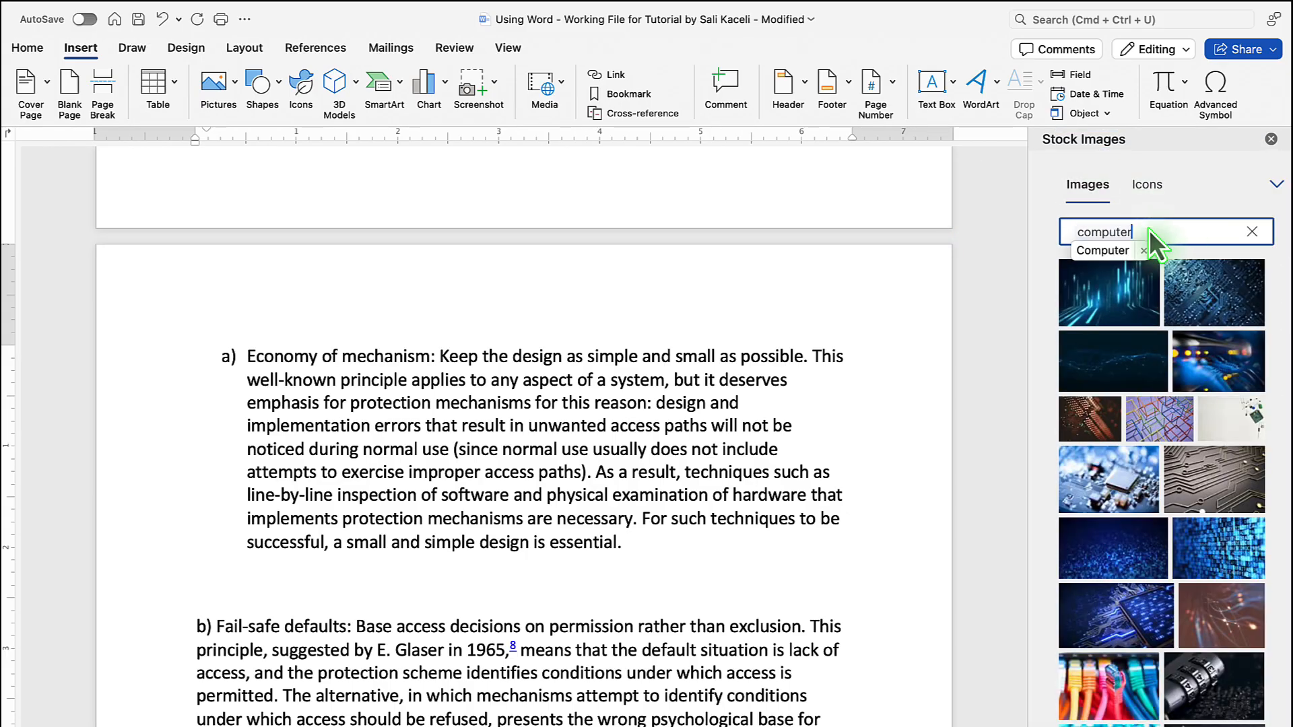
pyautogui.press('Return')
pyautogui.scroll(-6, 1185, 478)
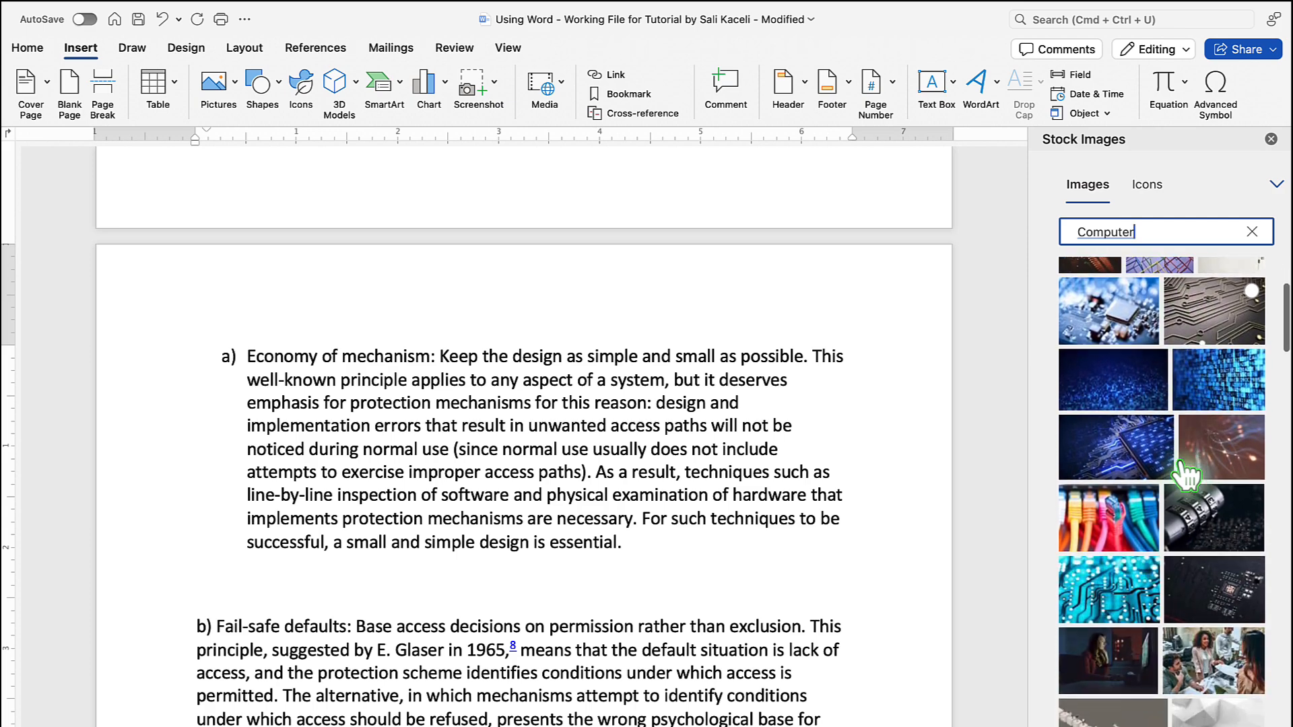
pyautogui.click(1116, 565)
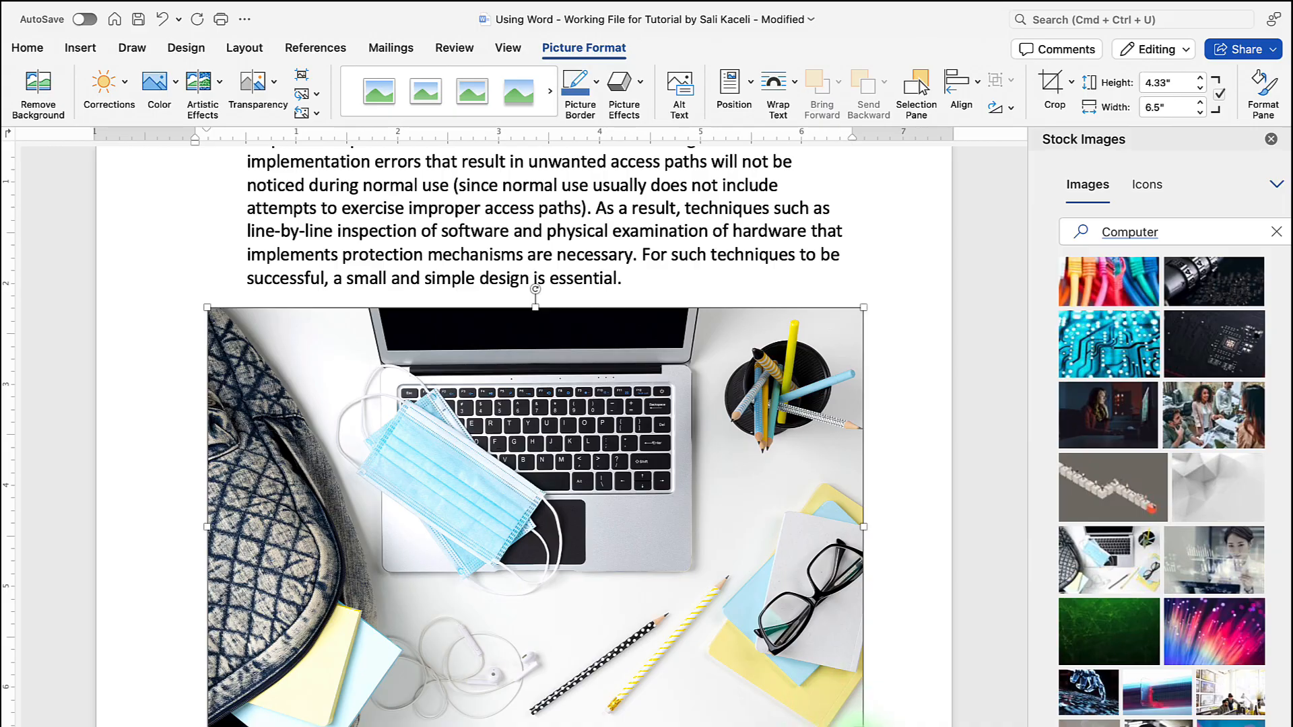
# - Shrink the laptop photo to about 2.93" wide and apply a soft-edged picture style to it
pyautogui.moveTo(861, 724); pyautogui.dragTo(512, 510)
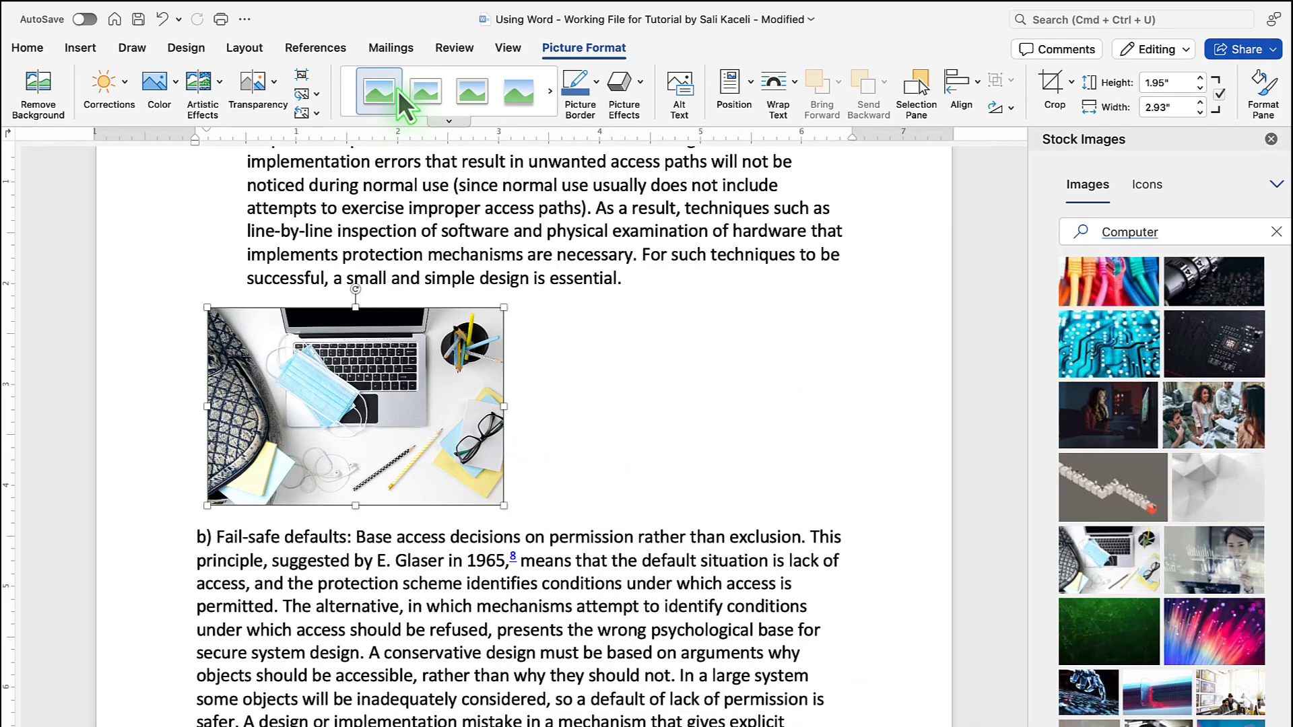
pyautogui.click(471, 94)
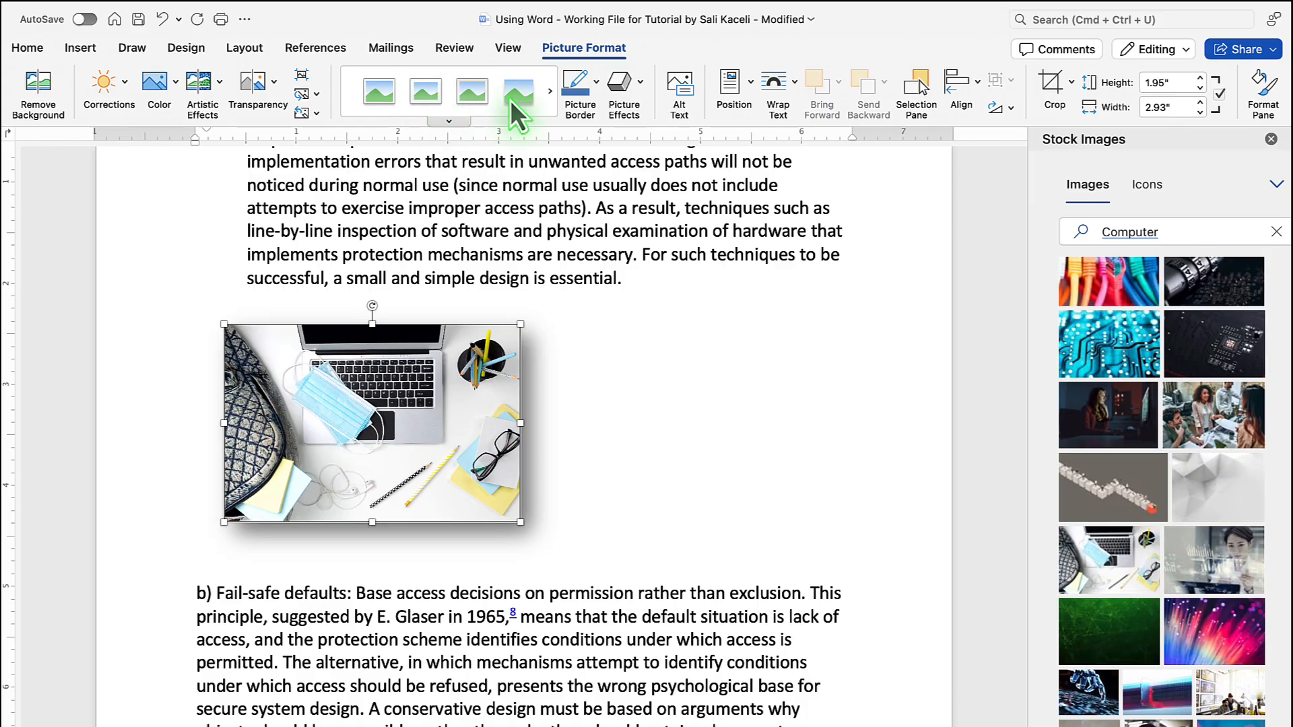
pyautogui.click(550, 92)
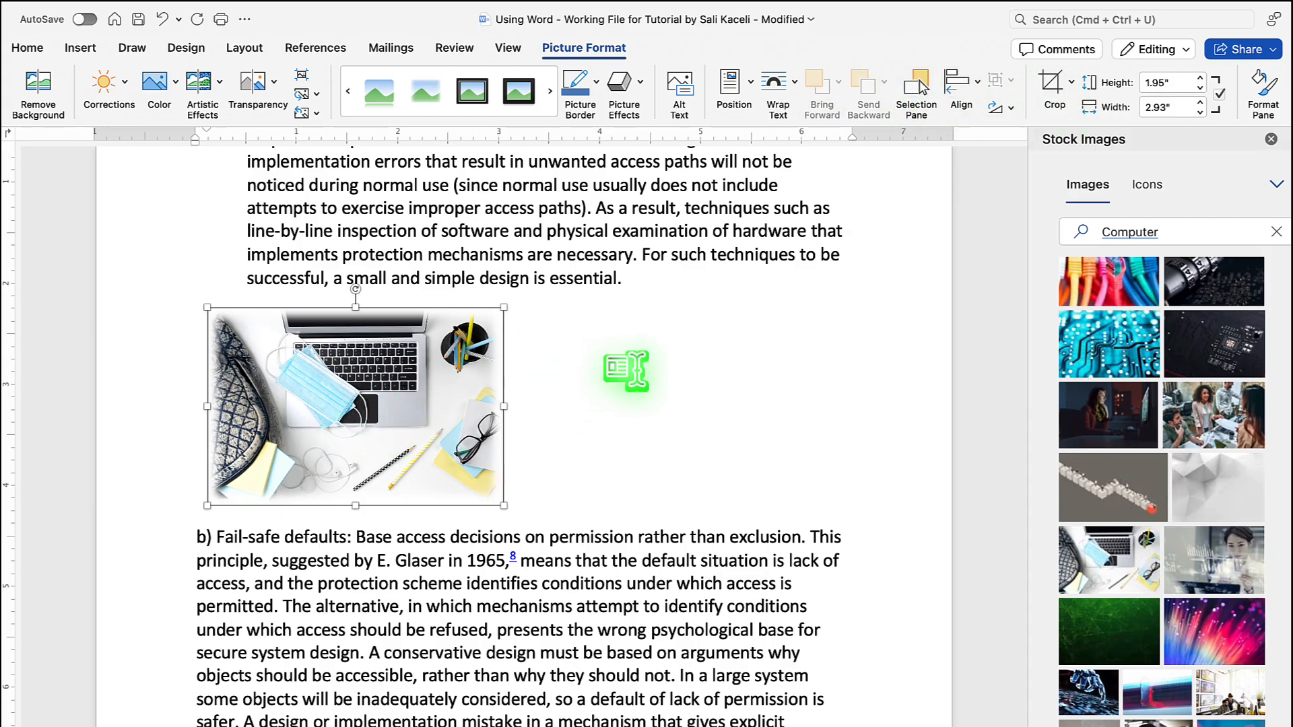
pyautogui.click(620, 367)
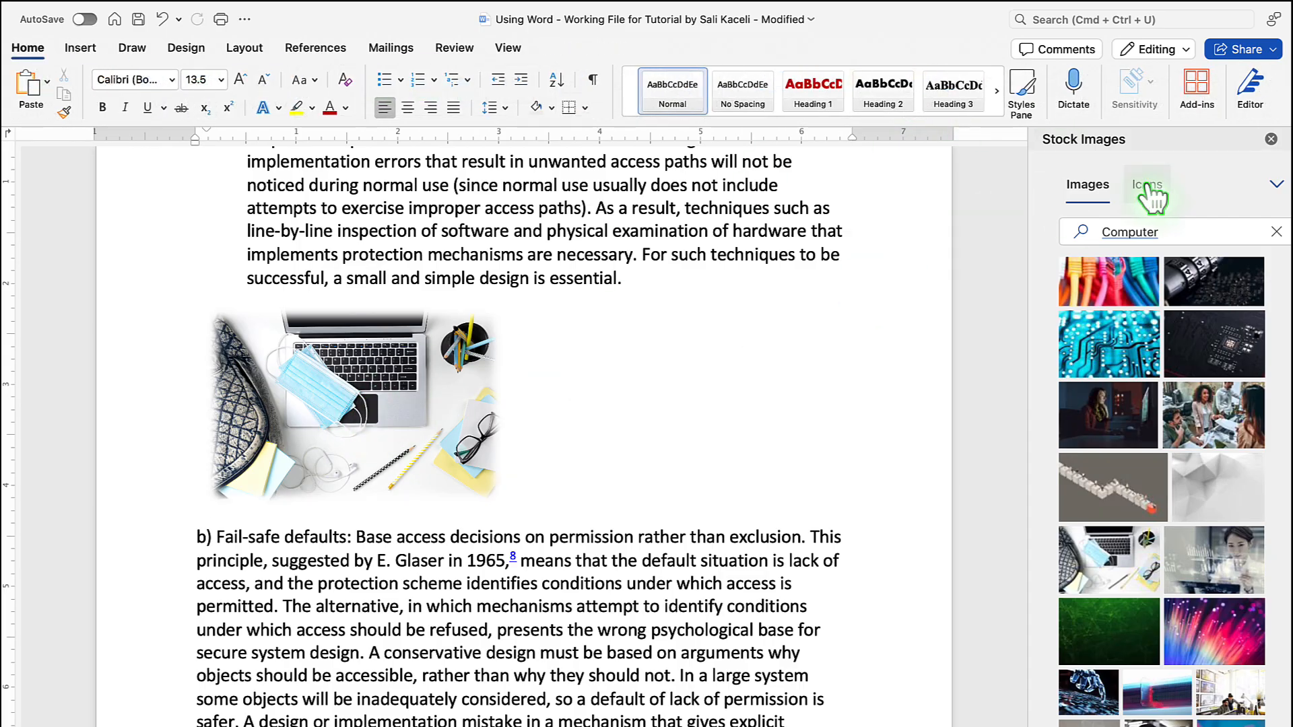
# - Insert the solid black stock icon of a woman coding at a laptop beside the laptop photo
pyautogui.click(1170, 192)
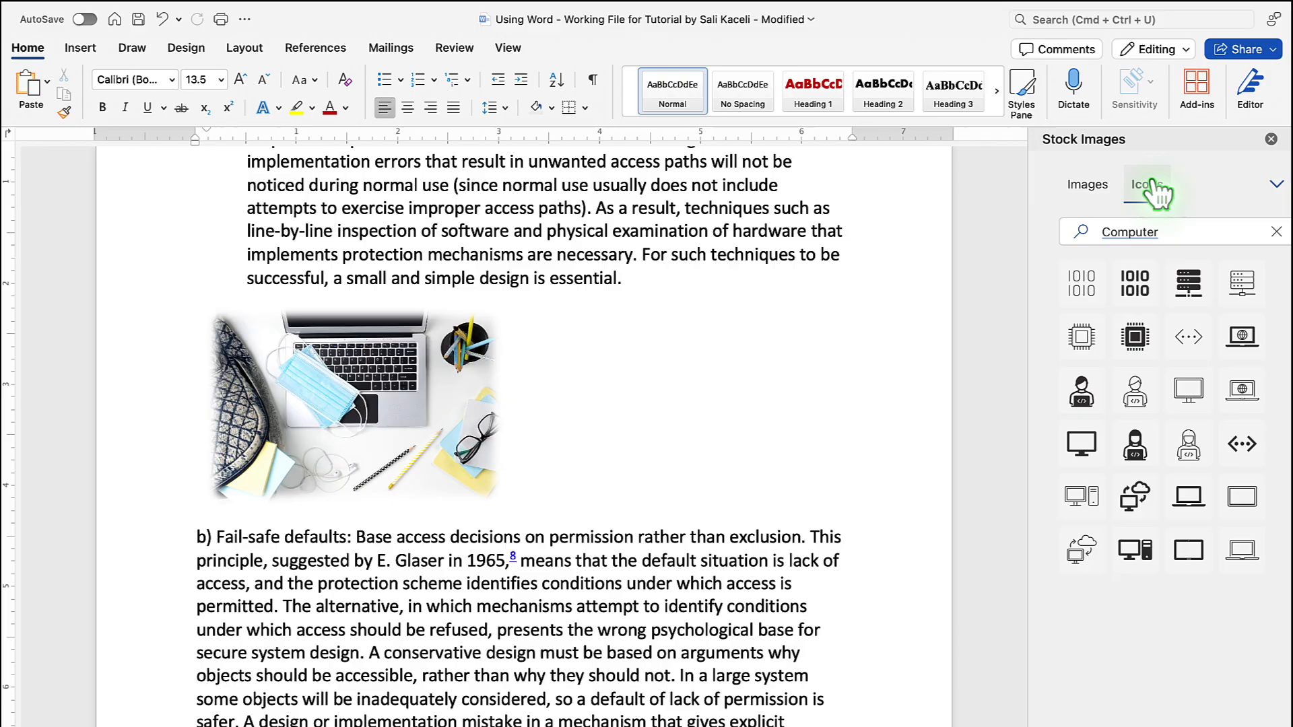
pyautogui.click(1183, 232)
pyautogui.click(1131, 448)
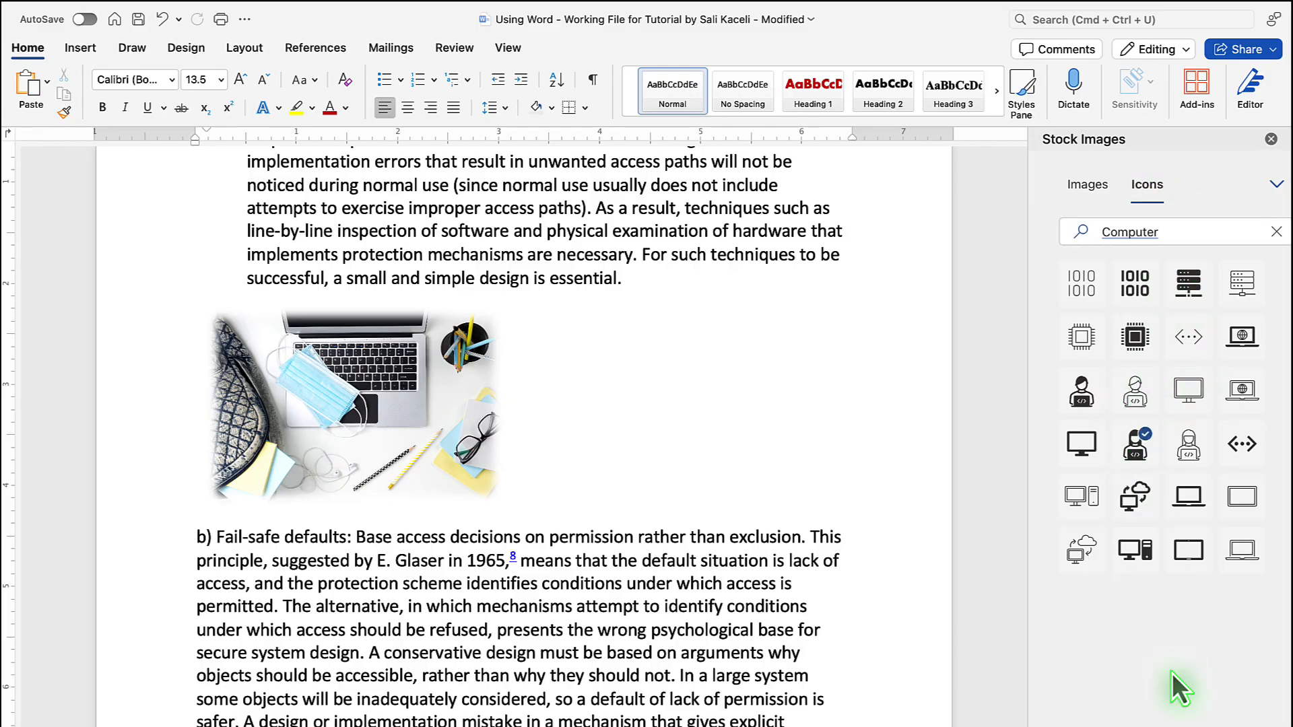
pyautogui.click(1118, 725)
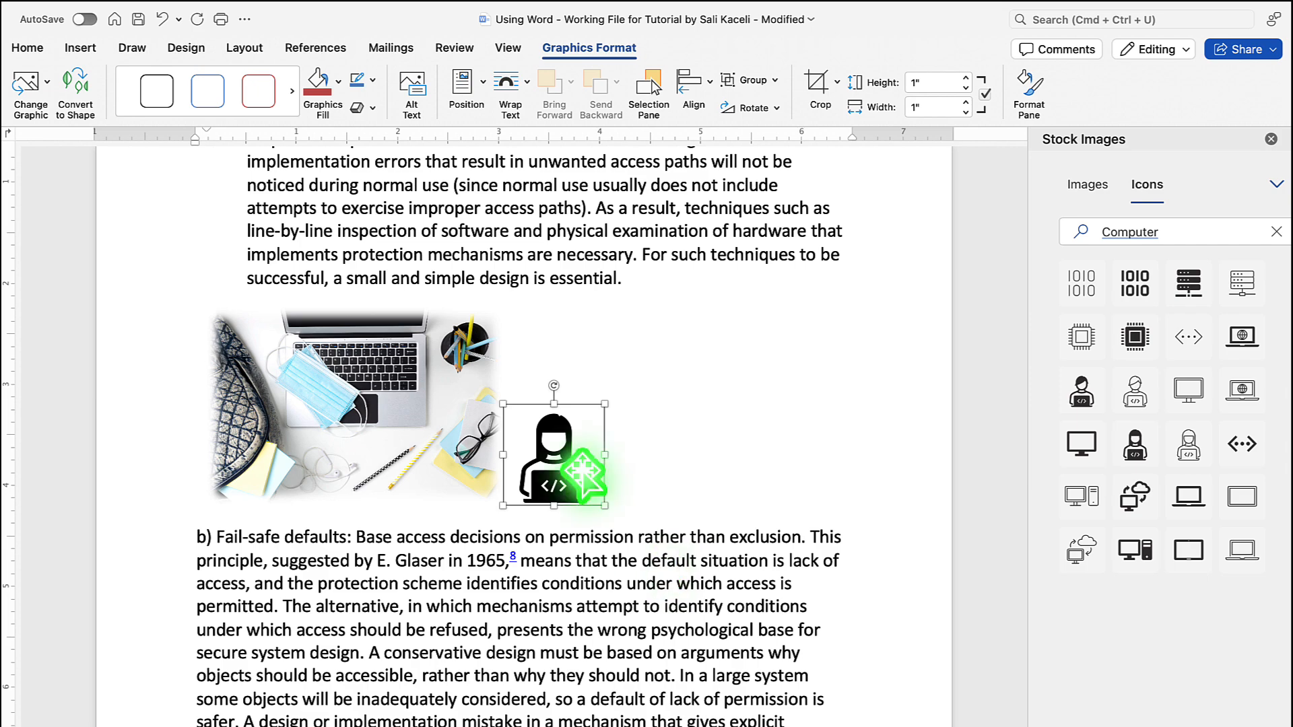
# - Move the coder icon in front of the "Design Principles" heading, shrunk to about 0.77" square, and open its fill options
pyautogui.moveTo(583, 472); pyautogui.dragTo(746, 626)
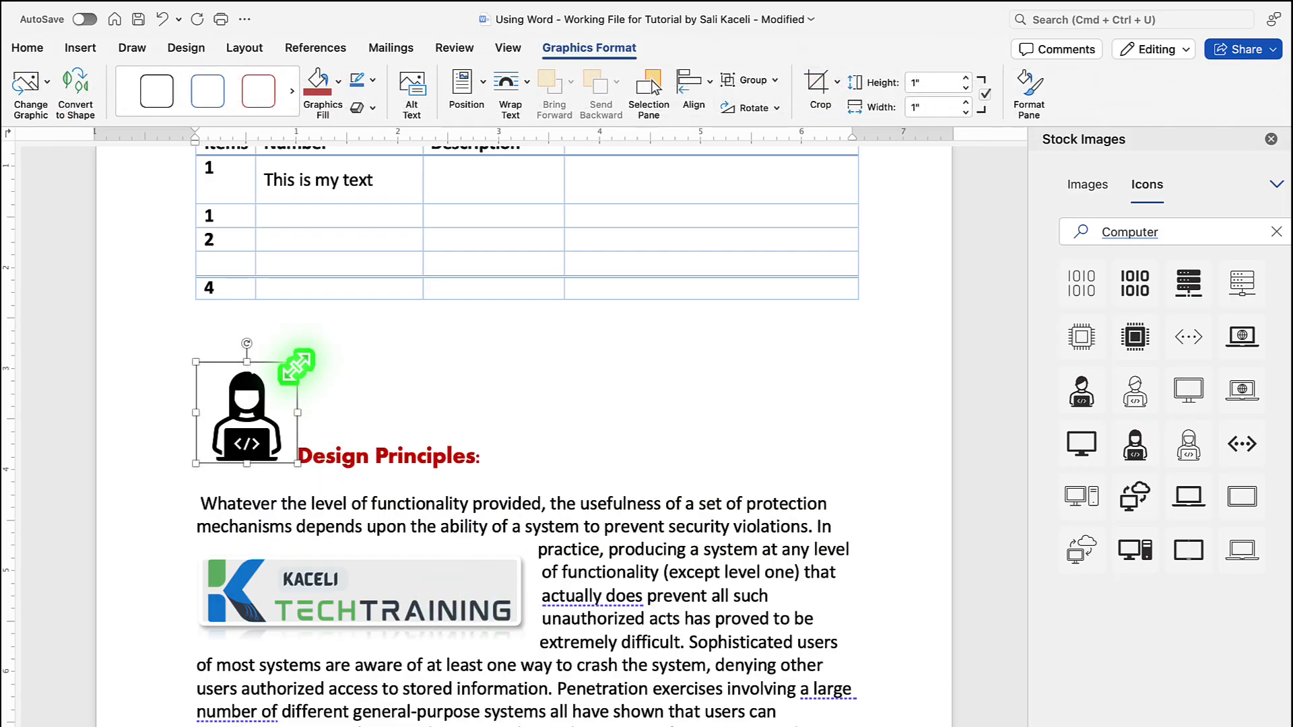
pyautogui.moveTo(297, 363); pyautogui.dragTo(274, 364)
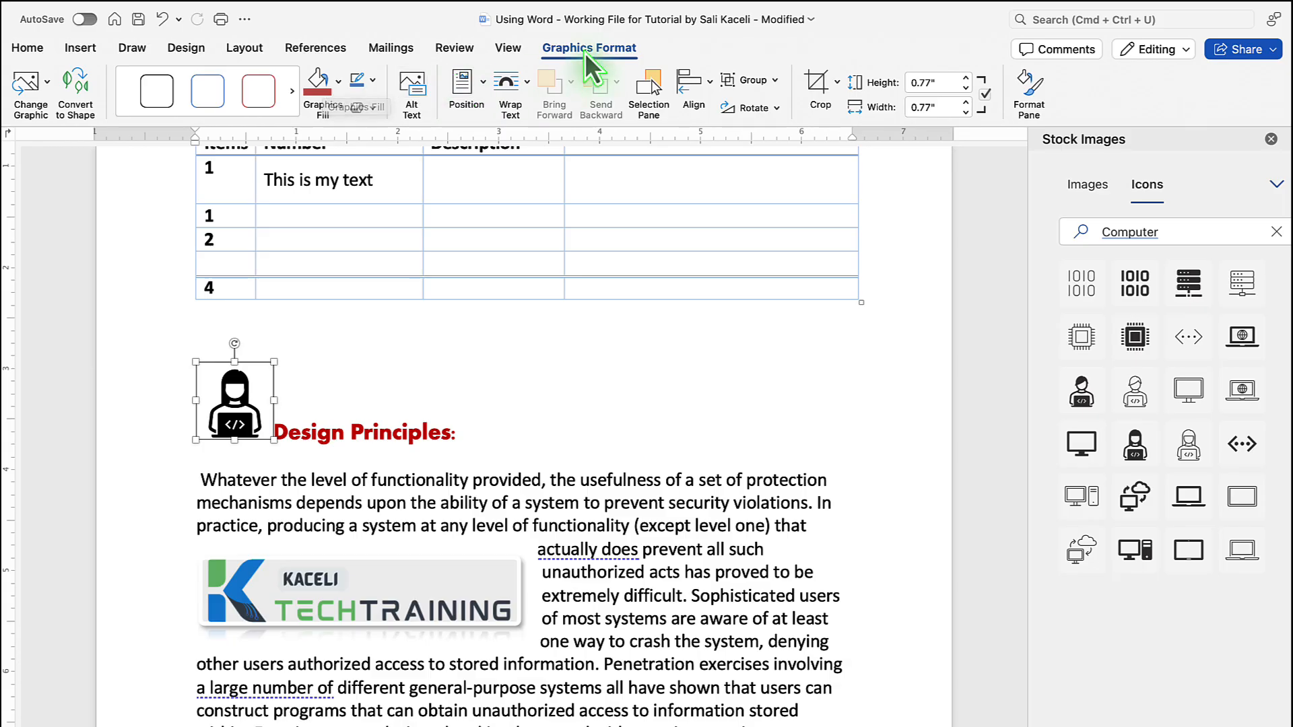
pyautogui.click(323, 91)
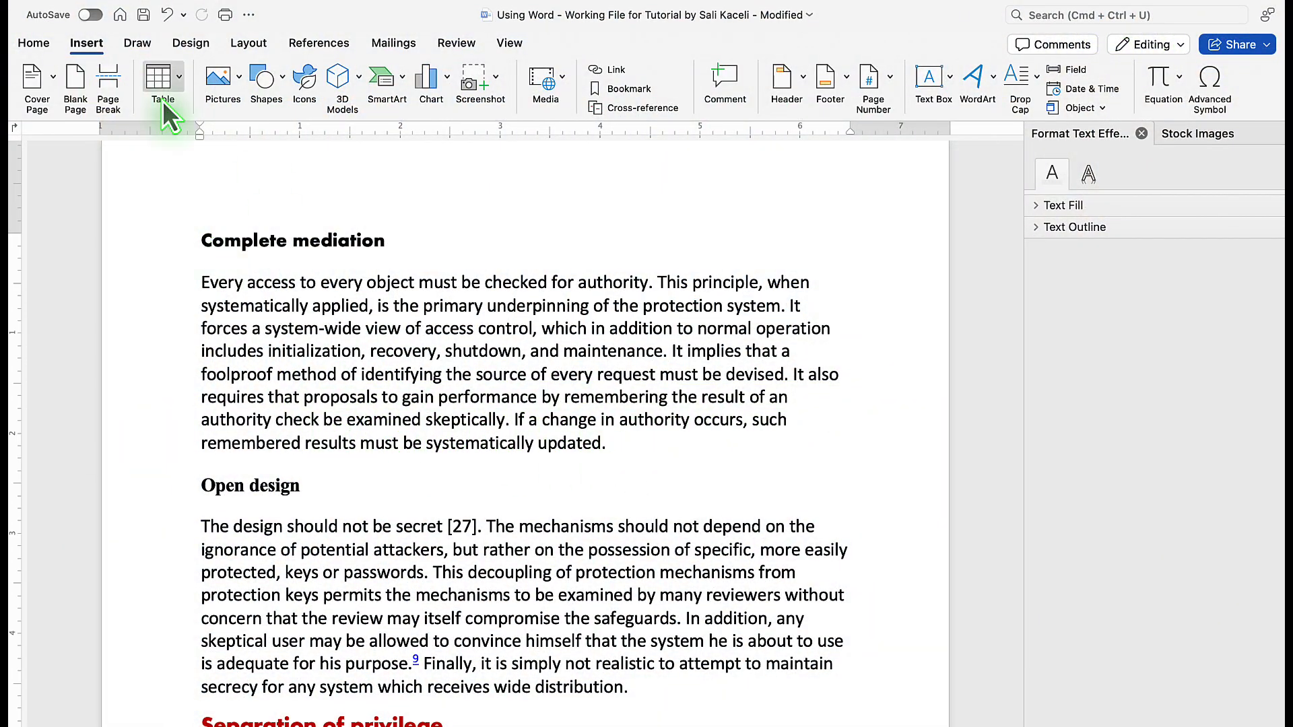
# - Search online pictures for "Computer" without the Creative Commons restriction and insert the desk photo with monitor and plant after "Complete mediation"
pyautogui.click(240, 81)
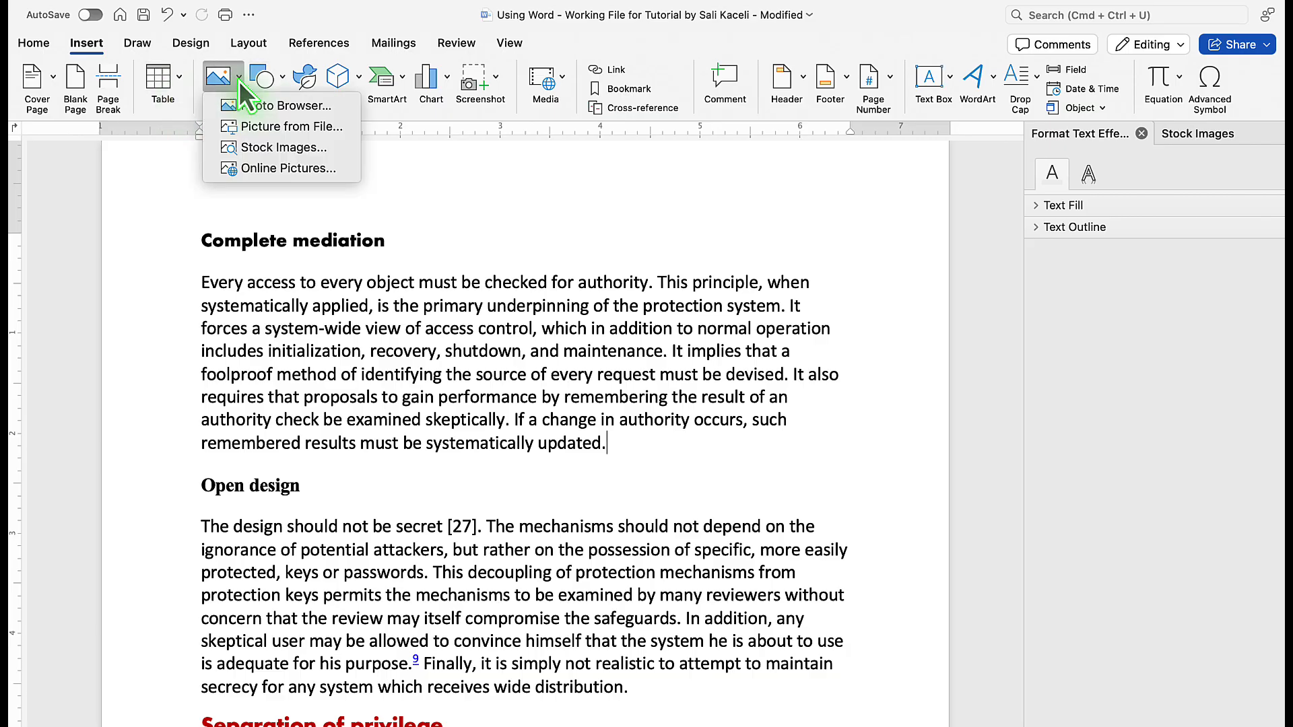
pyautogui.click(261, 172)
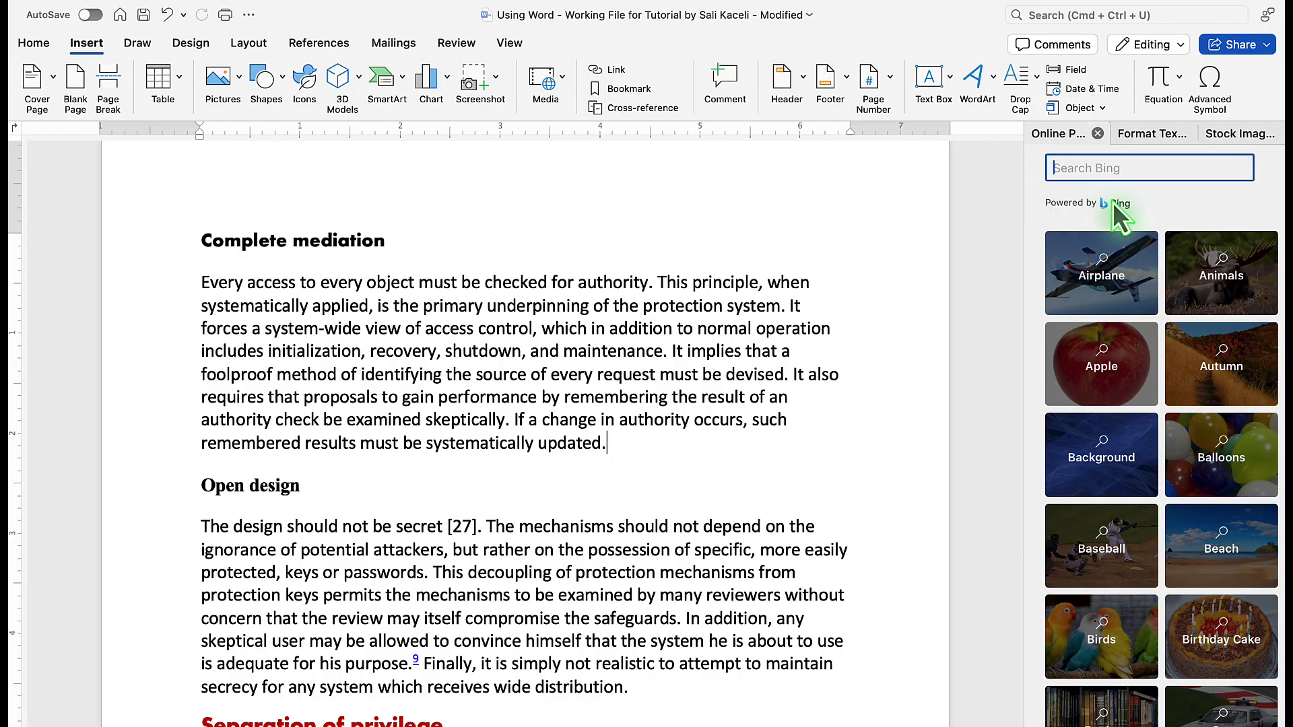
pyautogui.write('Computer')
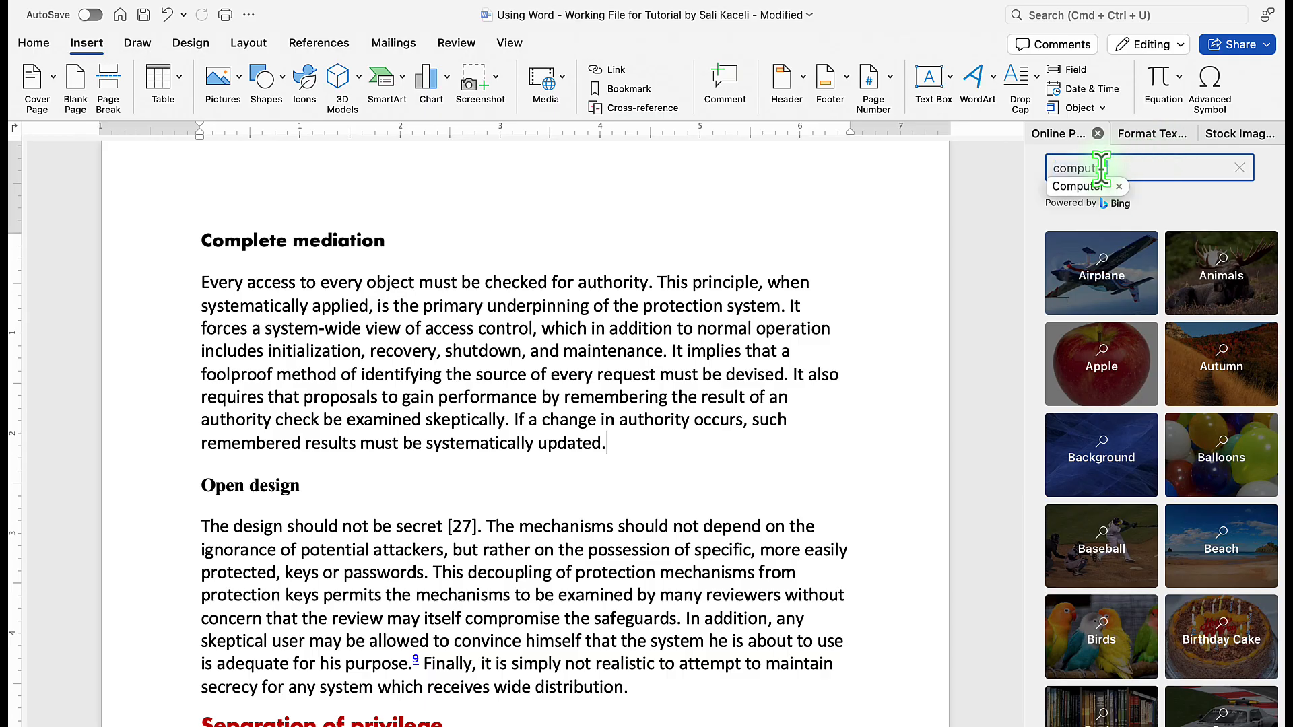
pyautogui.press('Return')
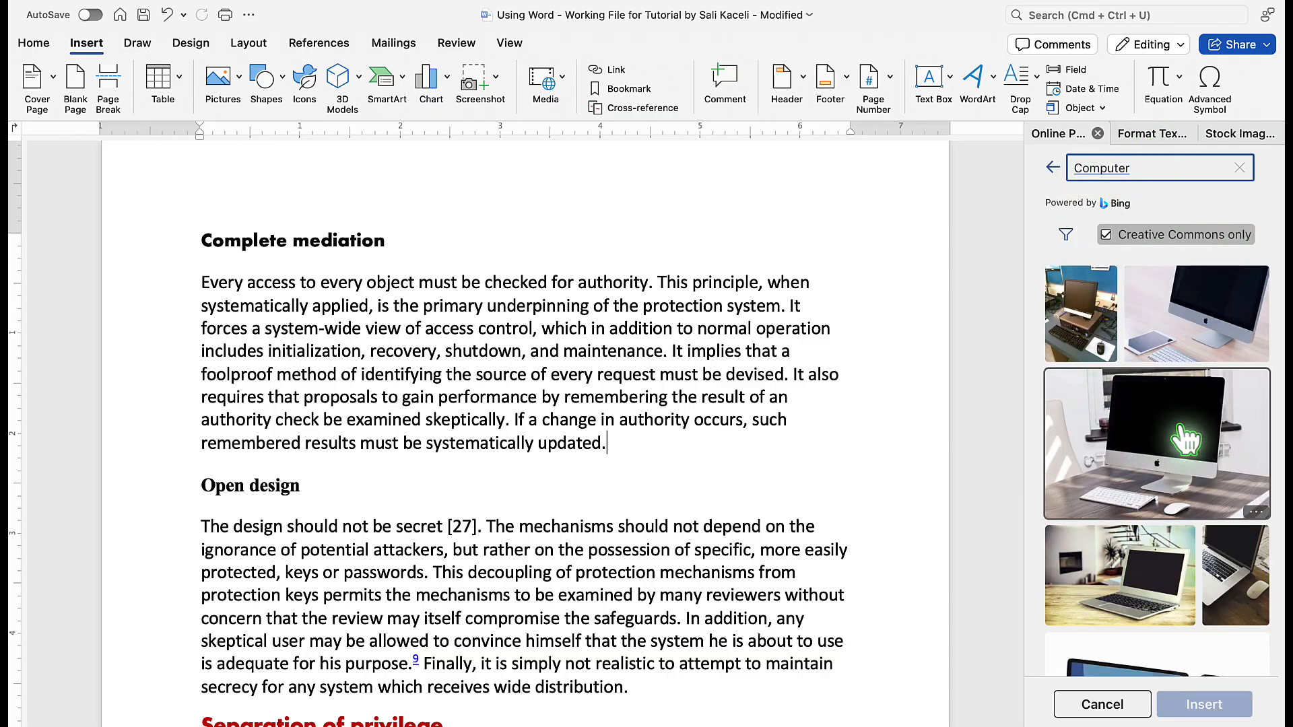
pyautogui.click(1106, 235)
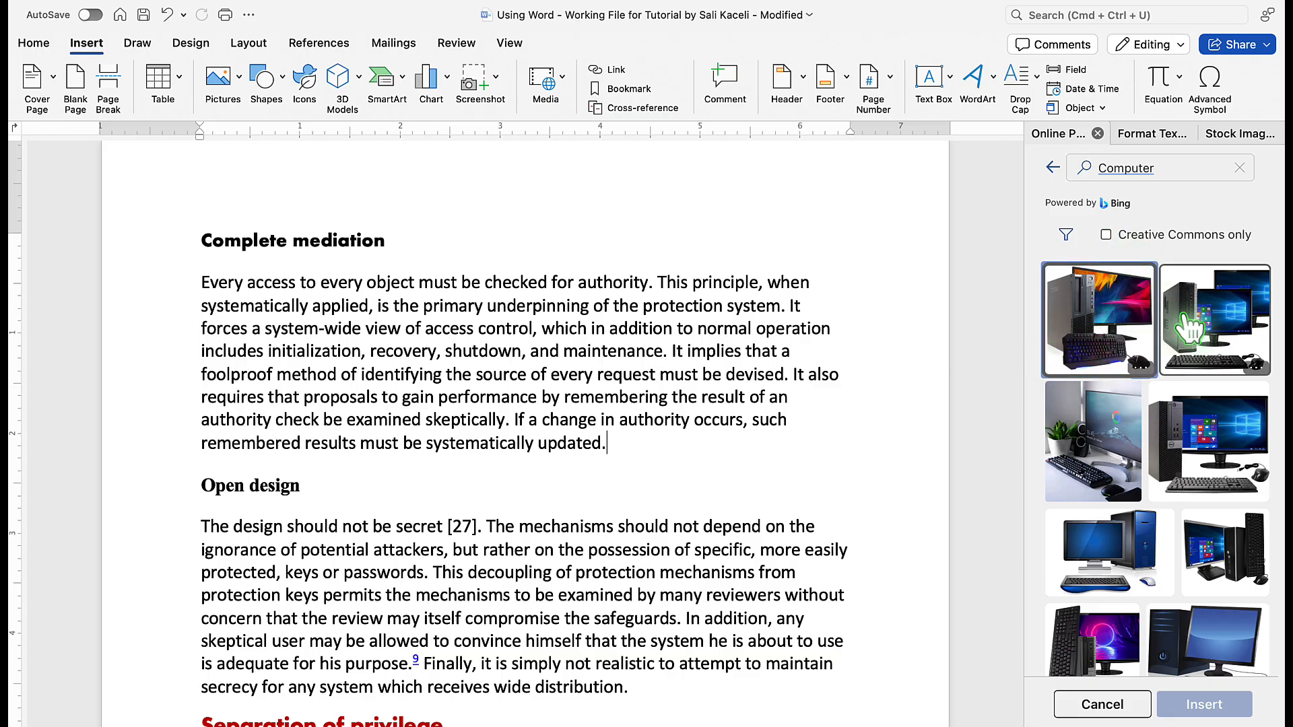
pyautogui.click(1111, 439)
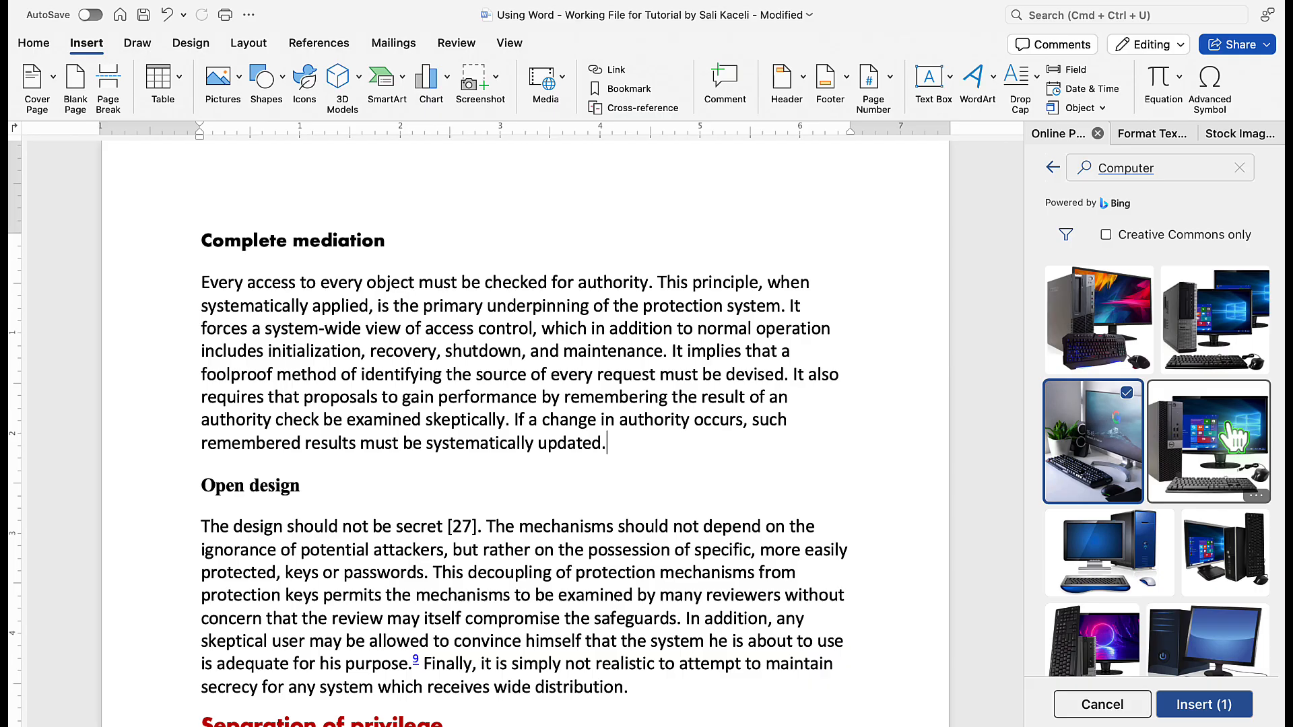
pyautogui.click(1205, 705)
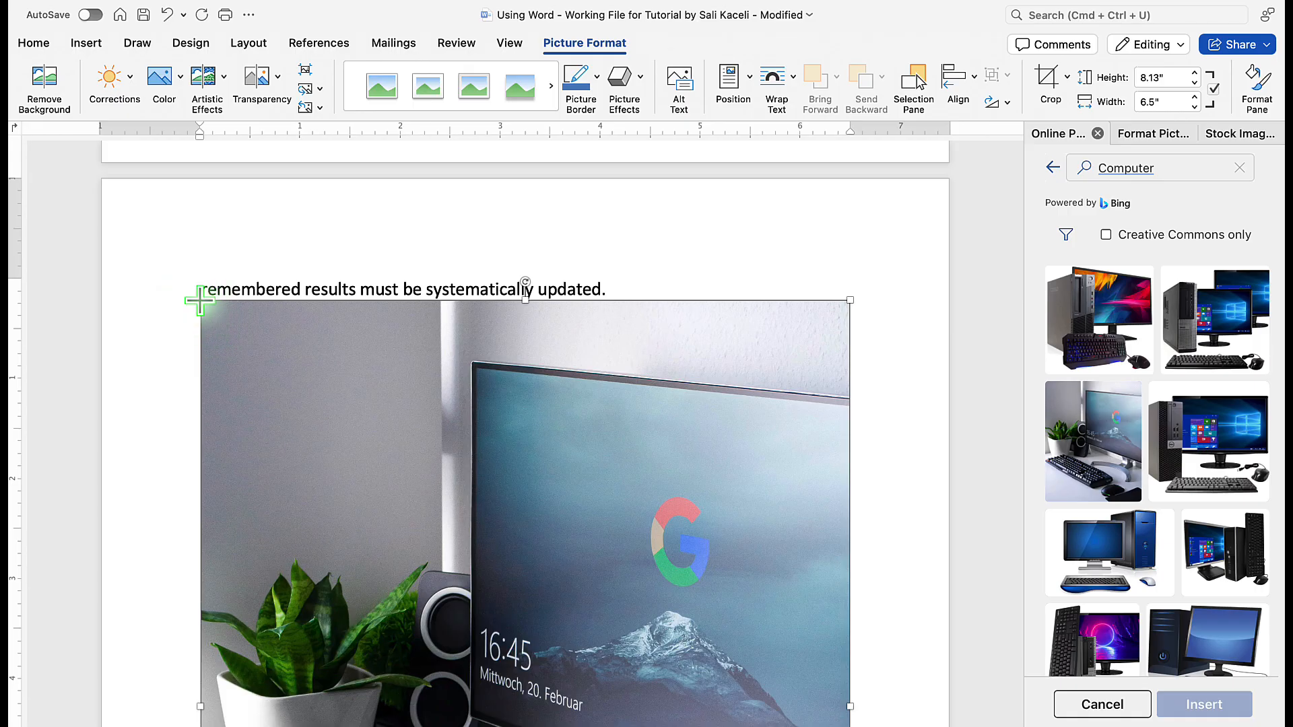
# - Shrink the desk photo to about 3.19" wide and set its text wrapping to Tight
pyautogui.moveTo(201, 301); pyautogui.dragTo(366, 247)
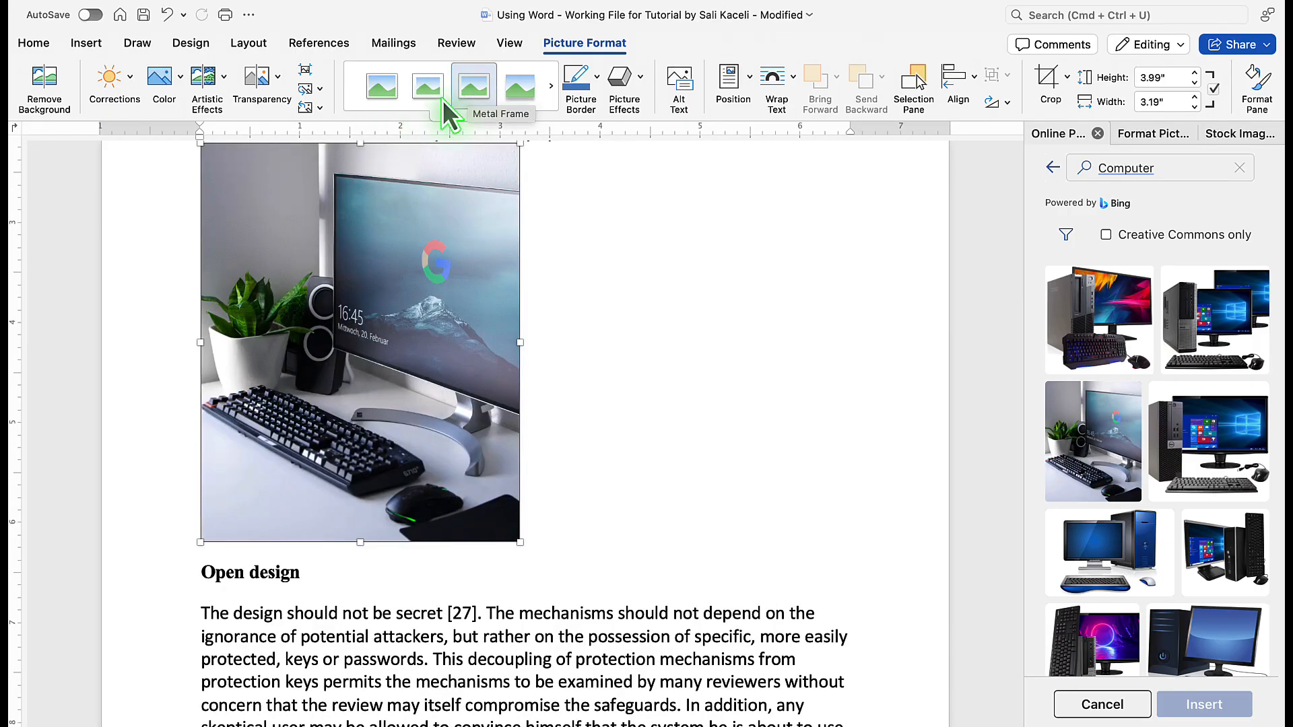
pyautogui.click(746, 91)
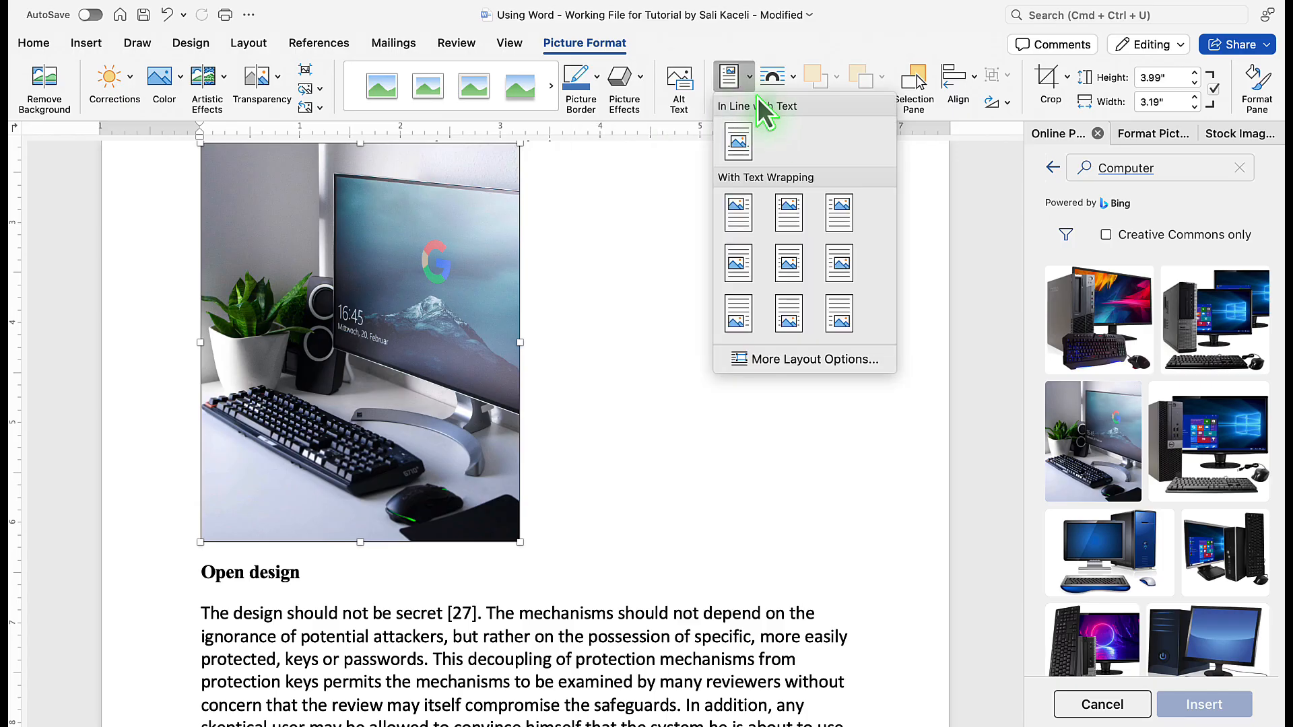
pyautogui.click(790, 79)
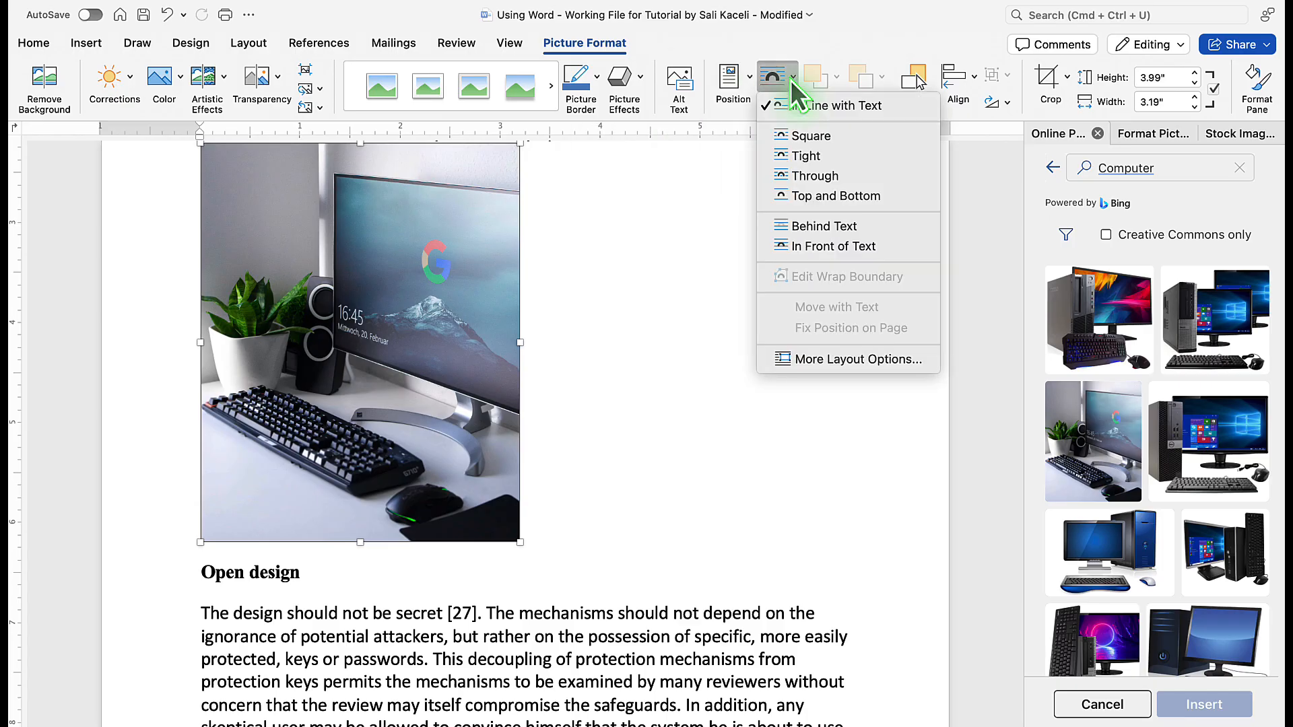
pyautogui.click(792, 157)
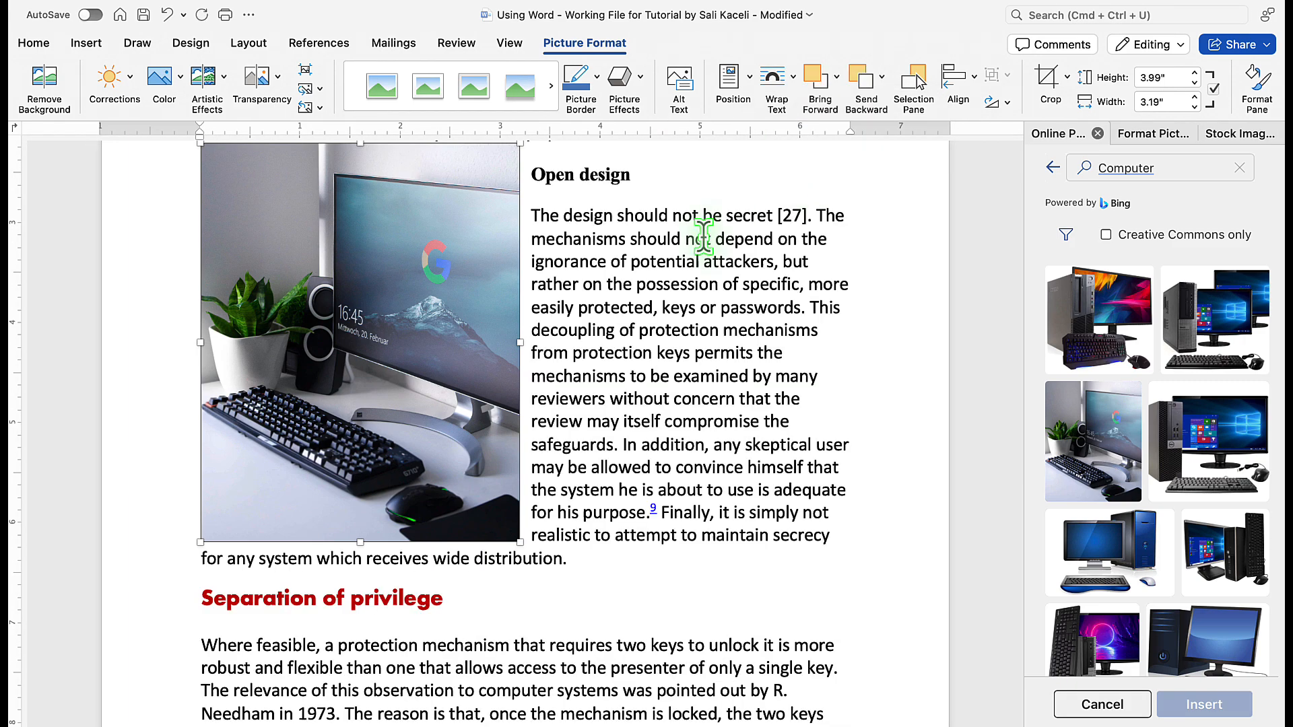
pyautogui.click(620, 330)
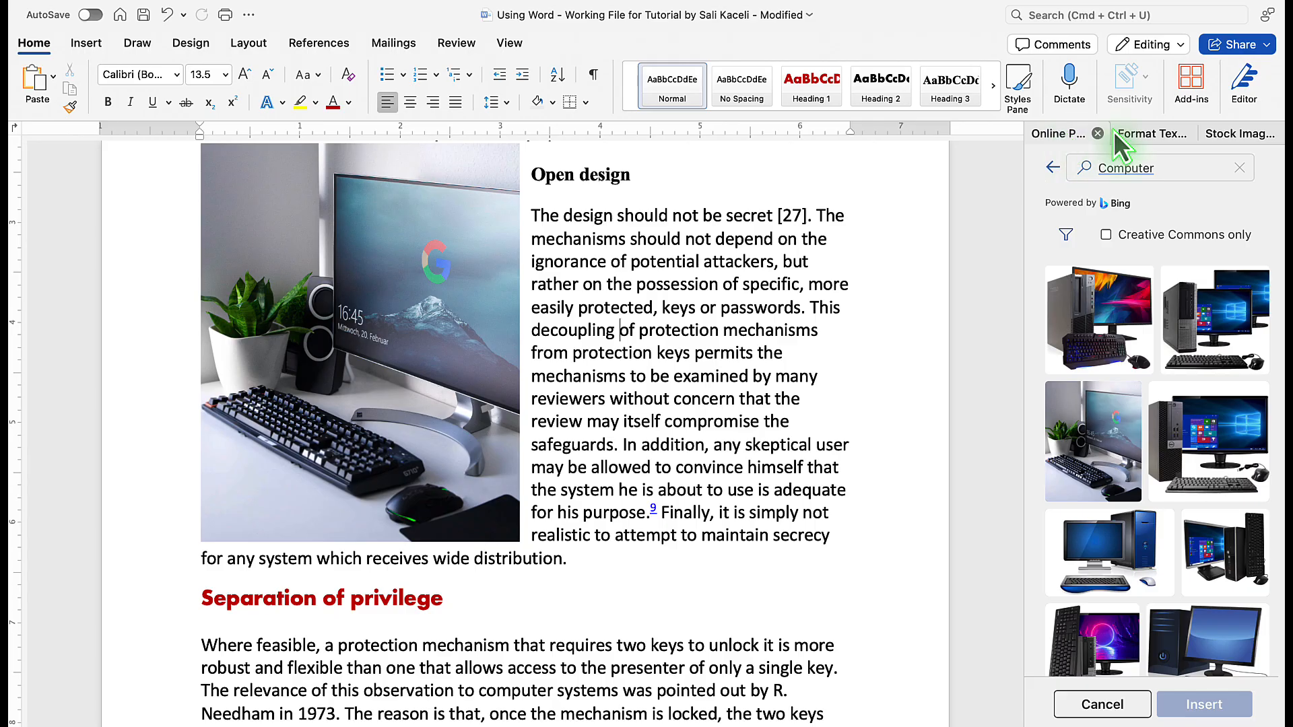
# - Close the Online Pictures, Format Text Effects and Stock Images panes
pyautogui.click(1147, 134)
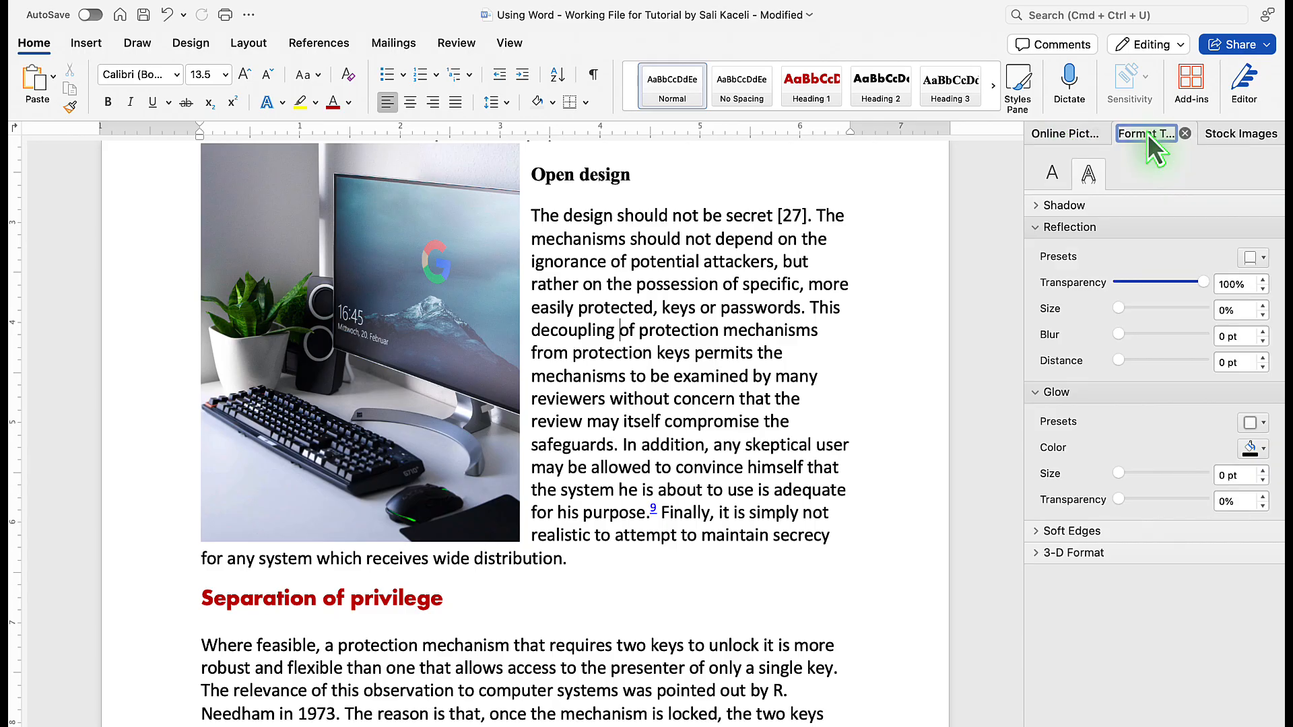
pyautogui.click(1232, 134)
pyautogui.click(1152, 135)
pyautogui.click(1052, 133)
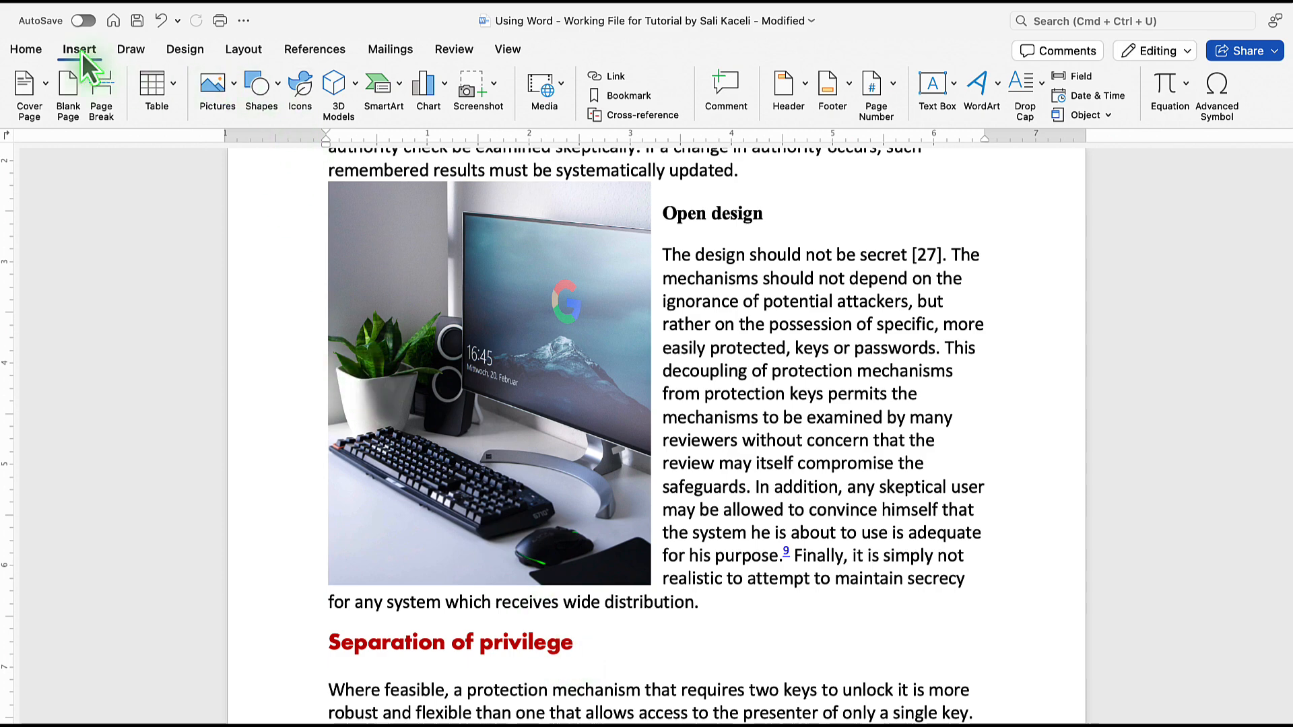
# - Draw a flowchart horizontal cylinder about 1.77" wide and 0.79" high beside the "Separation of privilege" heading
pyautogui.click(276, 90)
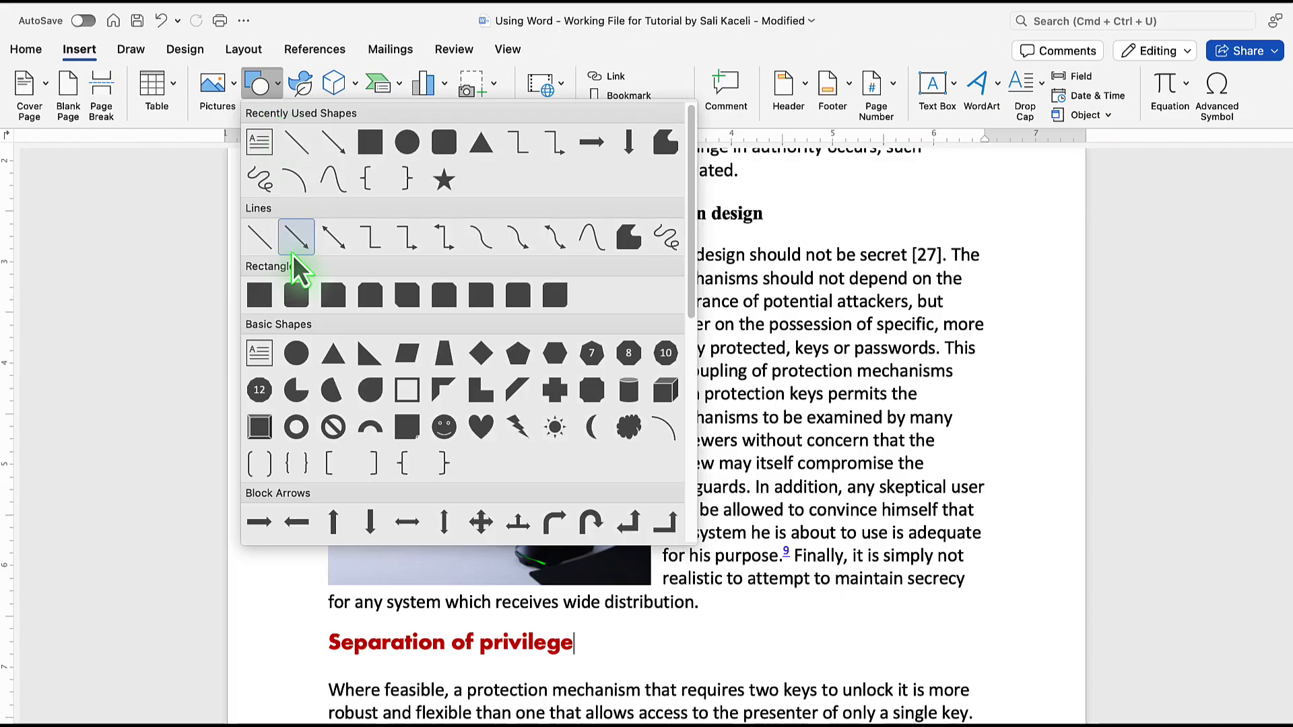
pyautogui.scroll(-5, 294, 256)
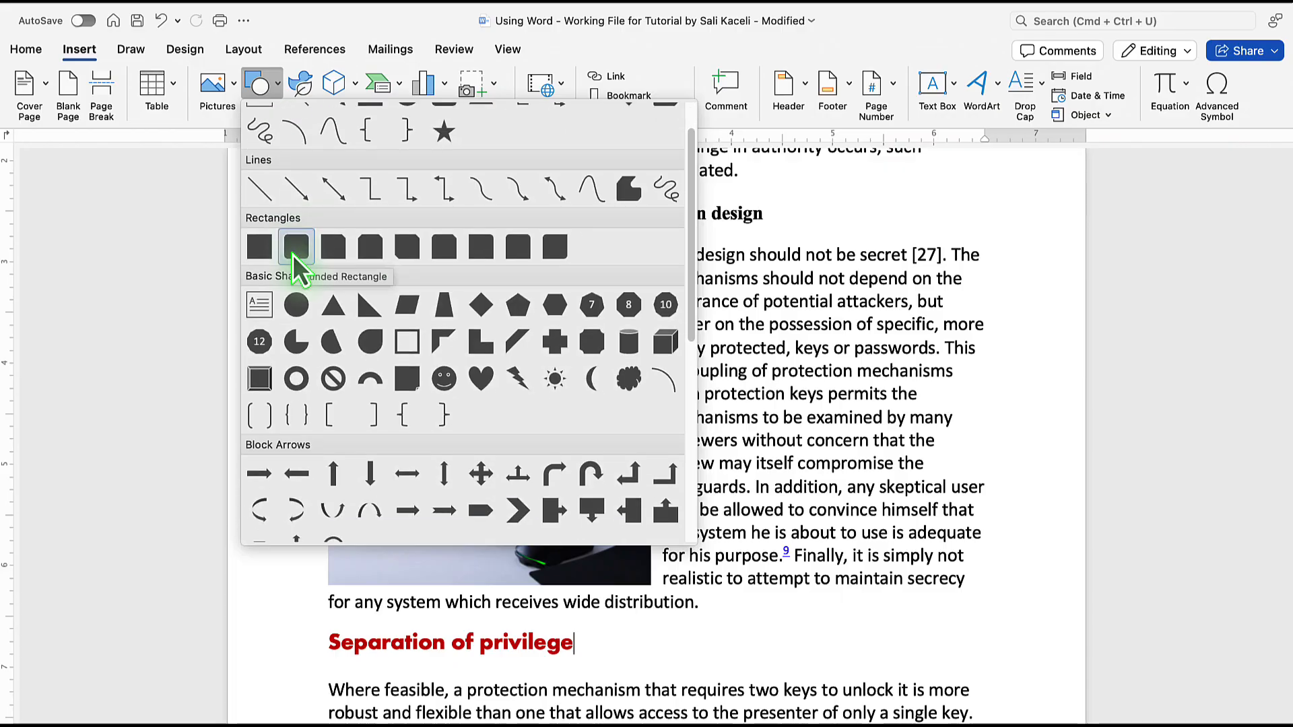
pyautogui.scroll(-4, 297, 266)
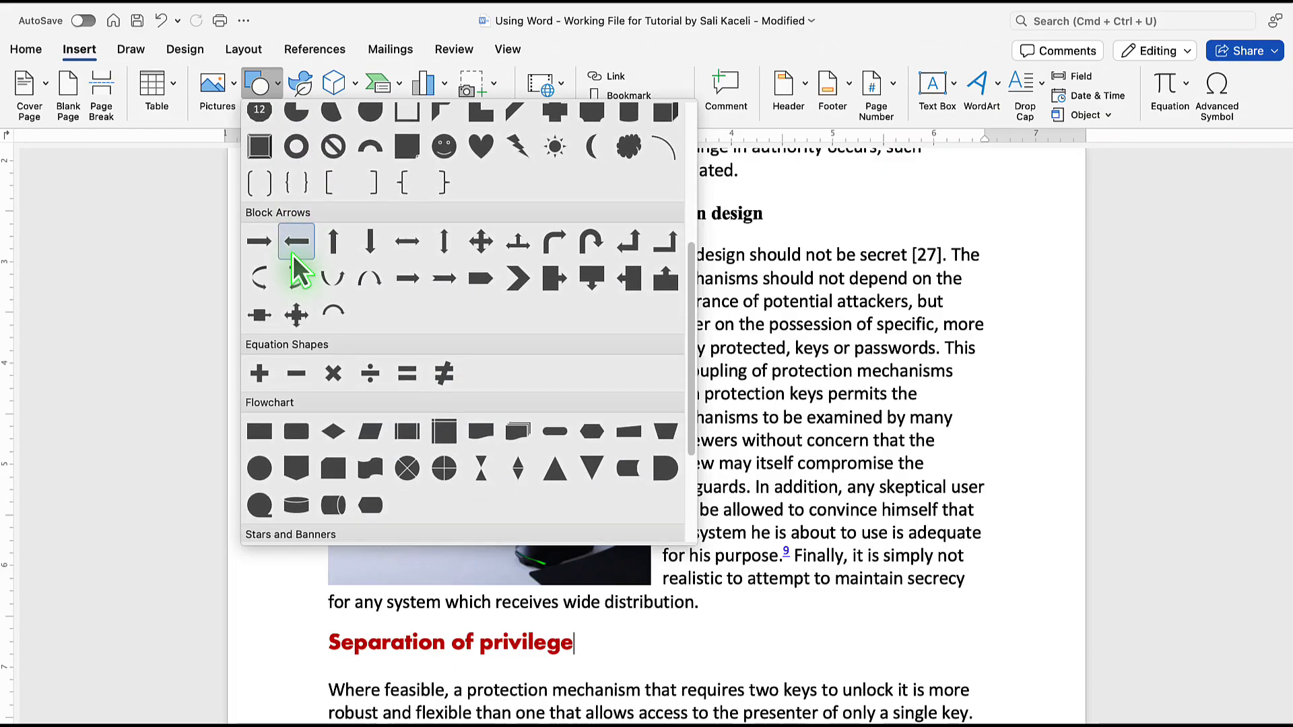
pyautogui.click(327, 448)
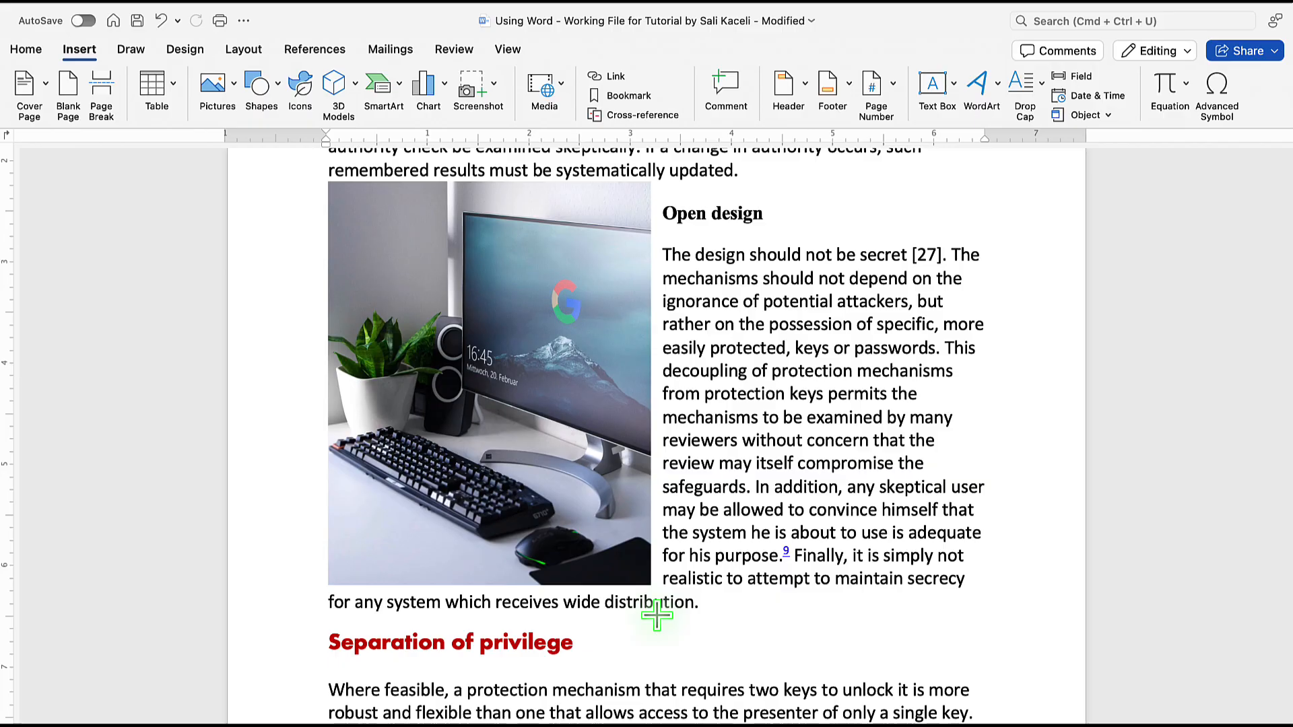
pyautogui.press('Escape')
pyautogui.moveTo(657, 613); pyautogui.dragTo(837, 677)
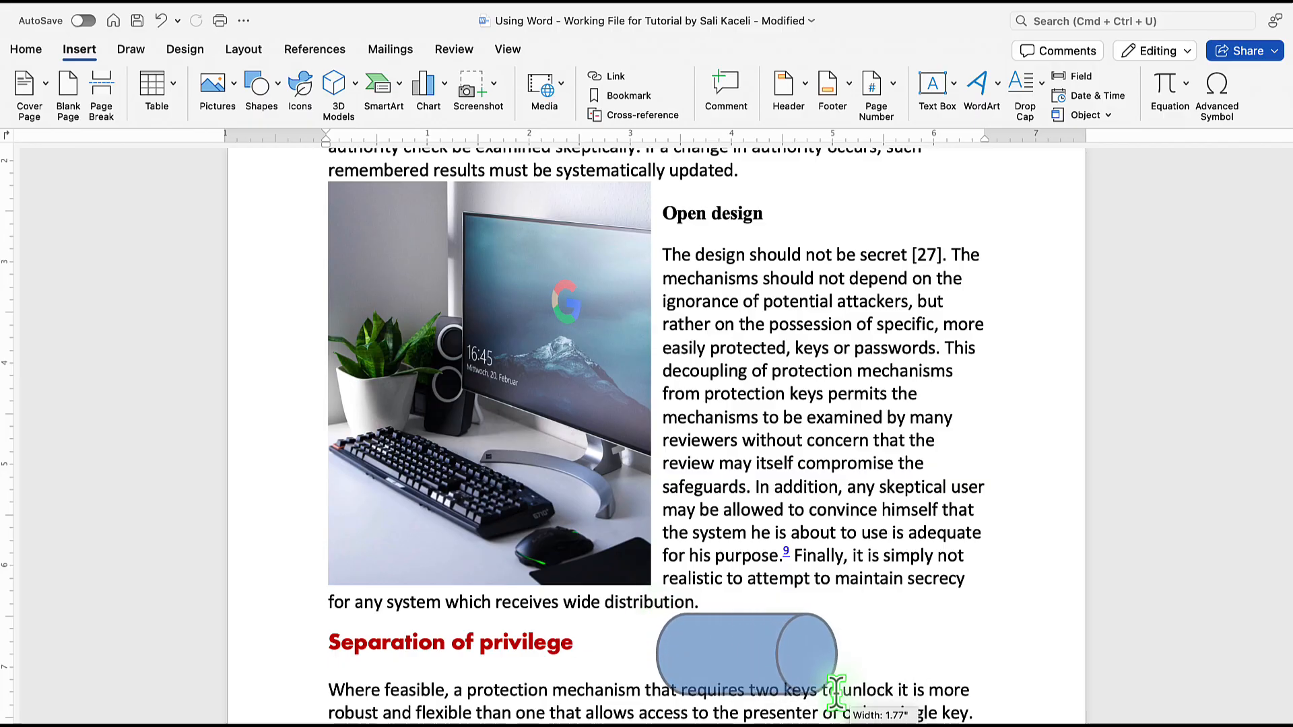
pyautogui.moveTo(835, 690); pyautogui.dragTo(837, 693)
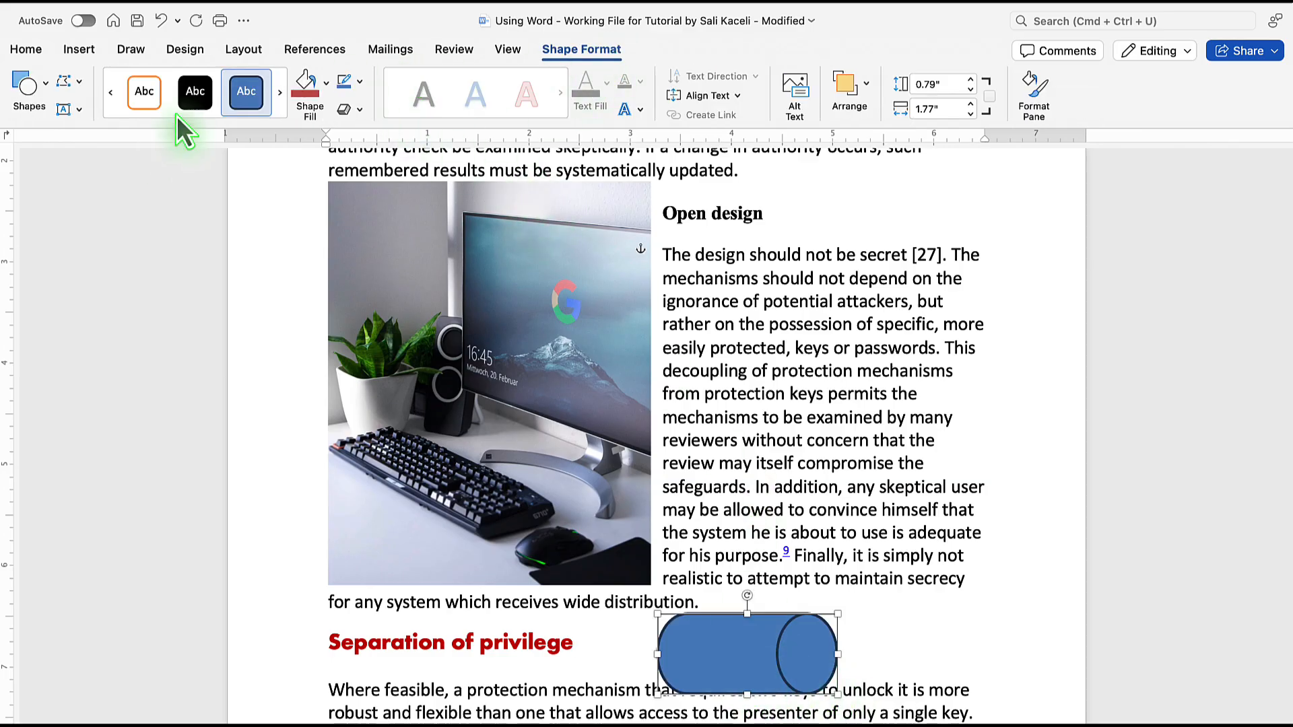
# - Try the orange-outline style and a blue fill on the cylinder, and settle on the green filled shape style
pyautogui.click(150, 102)
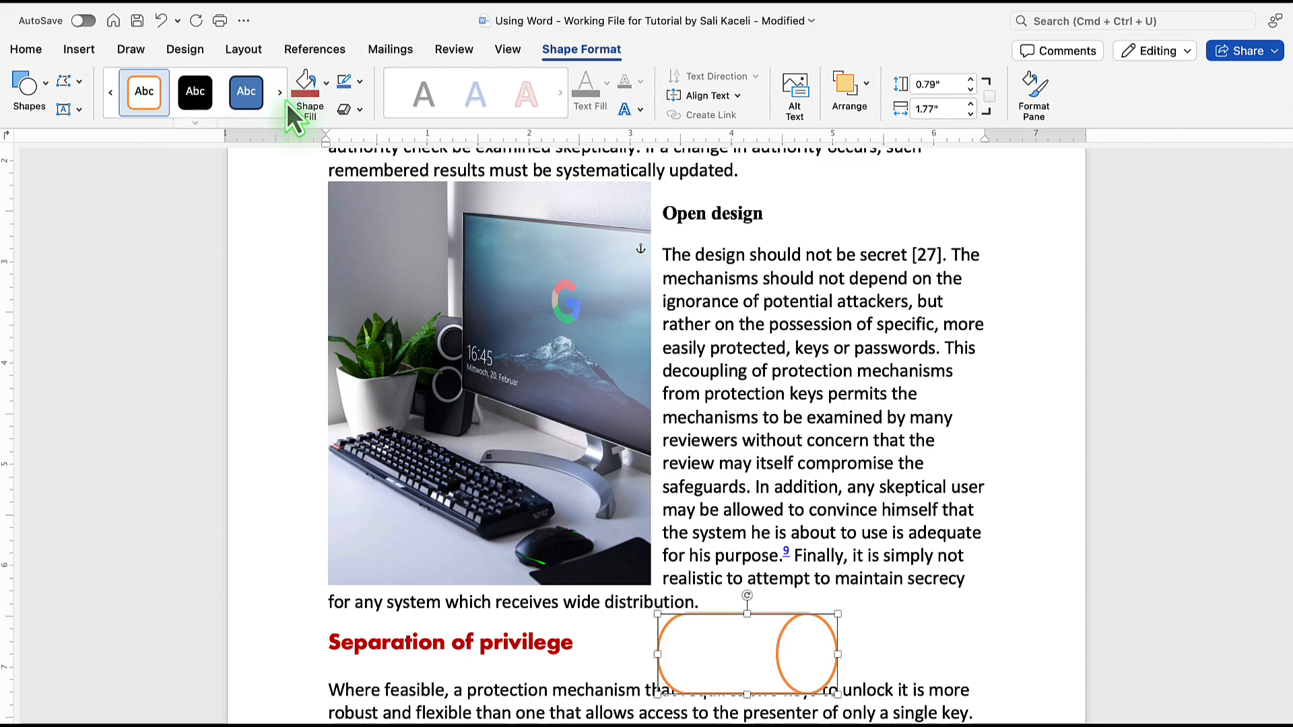
pyautogui.click(326, 82)
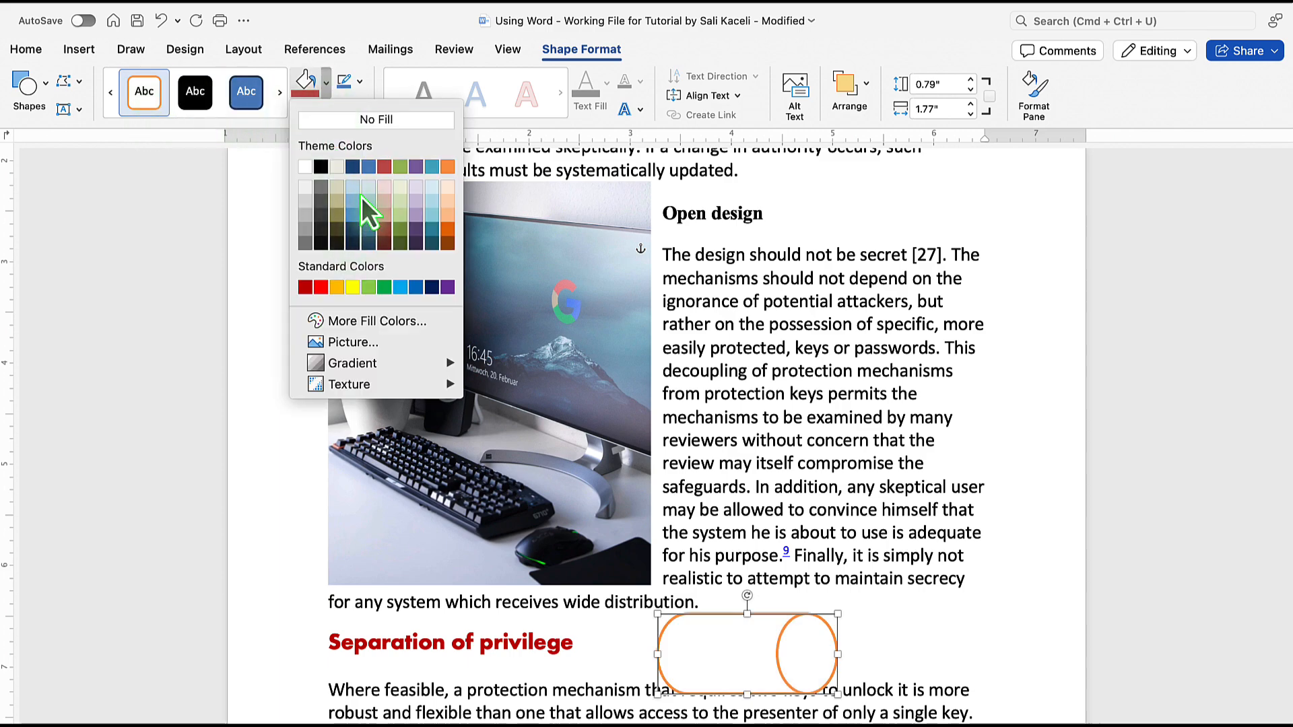
pyautogui.click(368, 166)
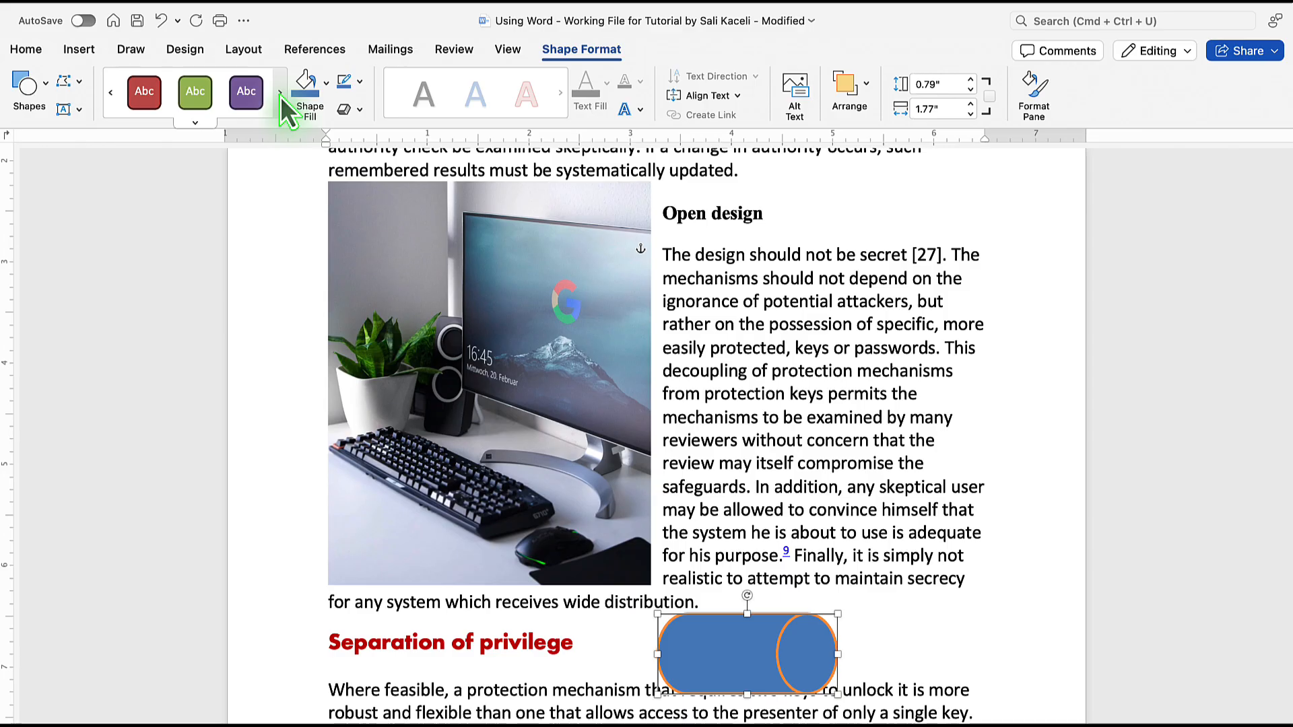
pyautogui.click(195, 92)
# - Move the green cylinder over the edge of the desk photo and send it backward behind the photo
pyautogui.moveTo(745, 637); pyautogui.dragTo(670, 346)
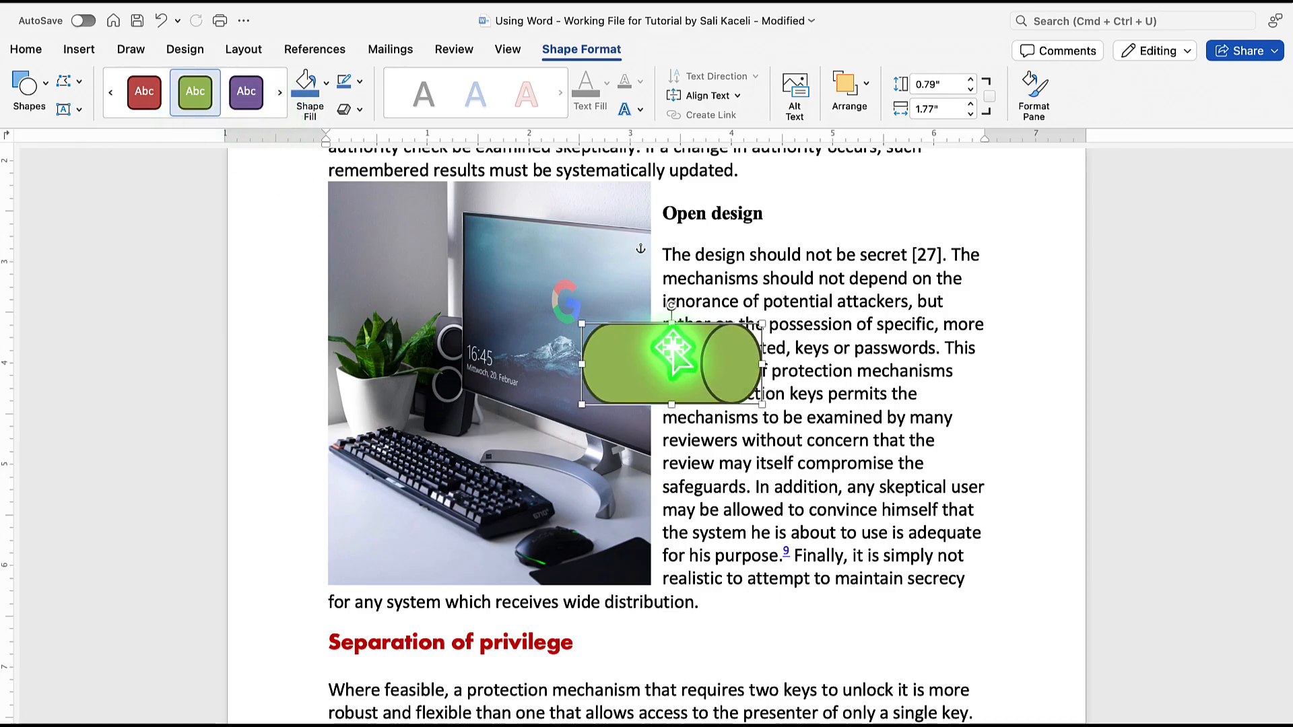
pyautogui.click(597, 284)
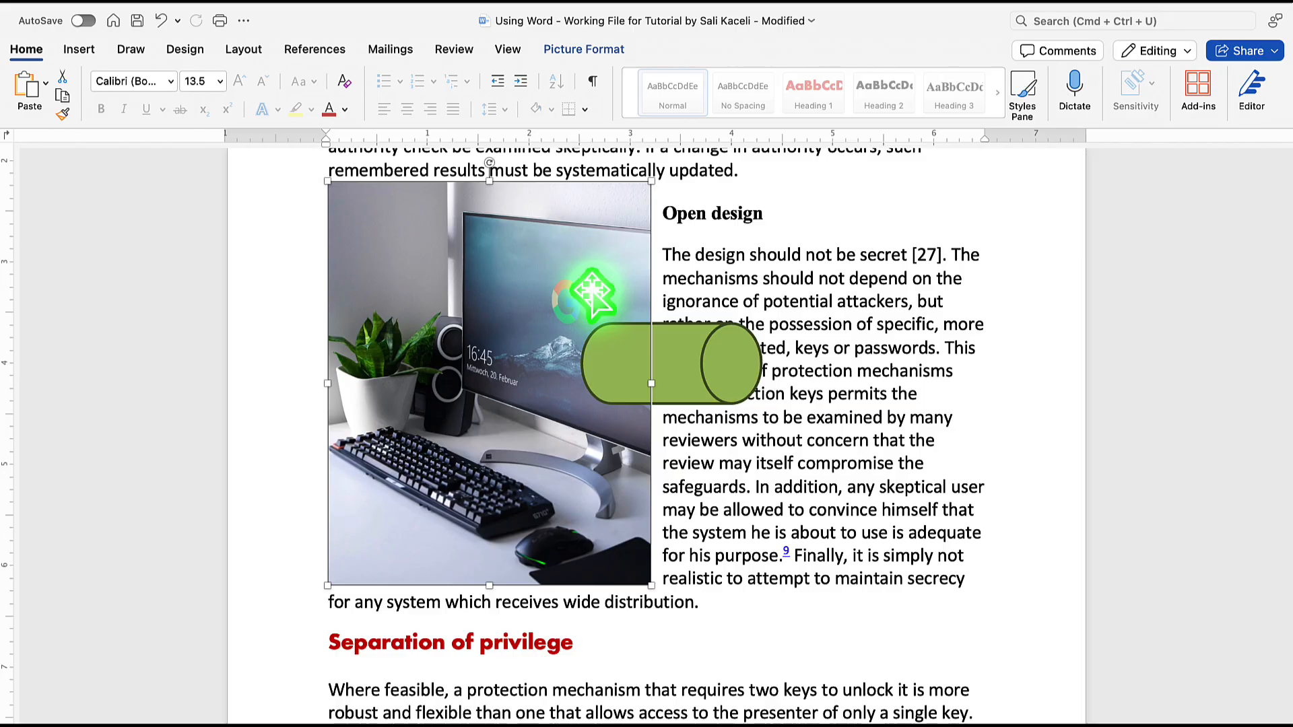
pyautogui.click(673, 355)
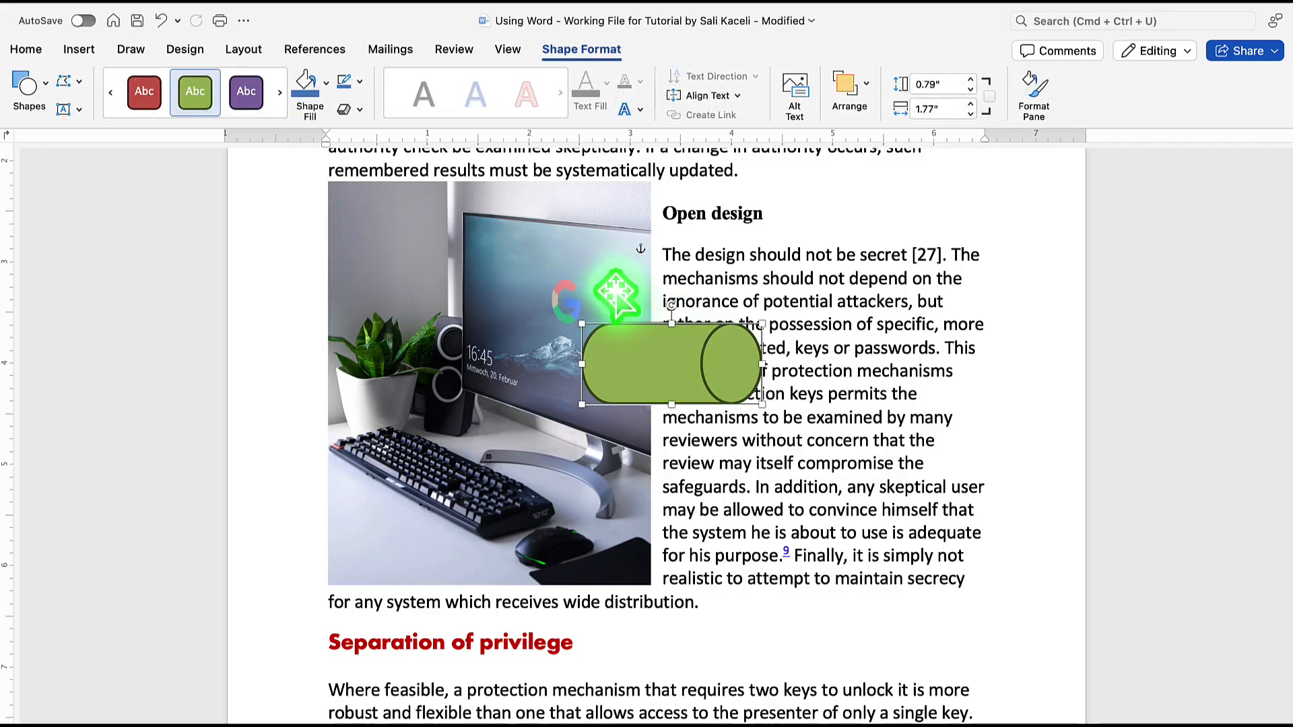
pyautogui.click(867, 88)
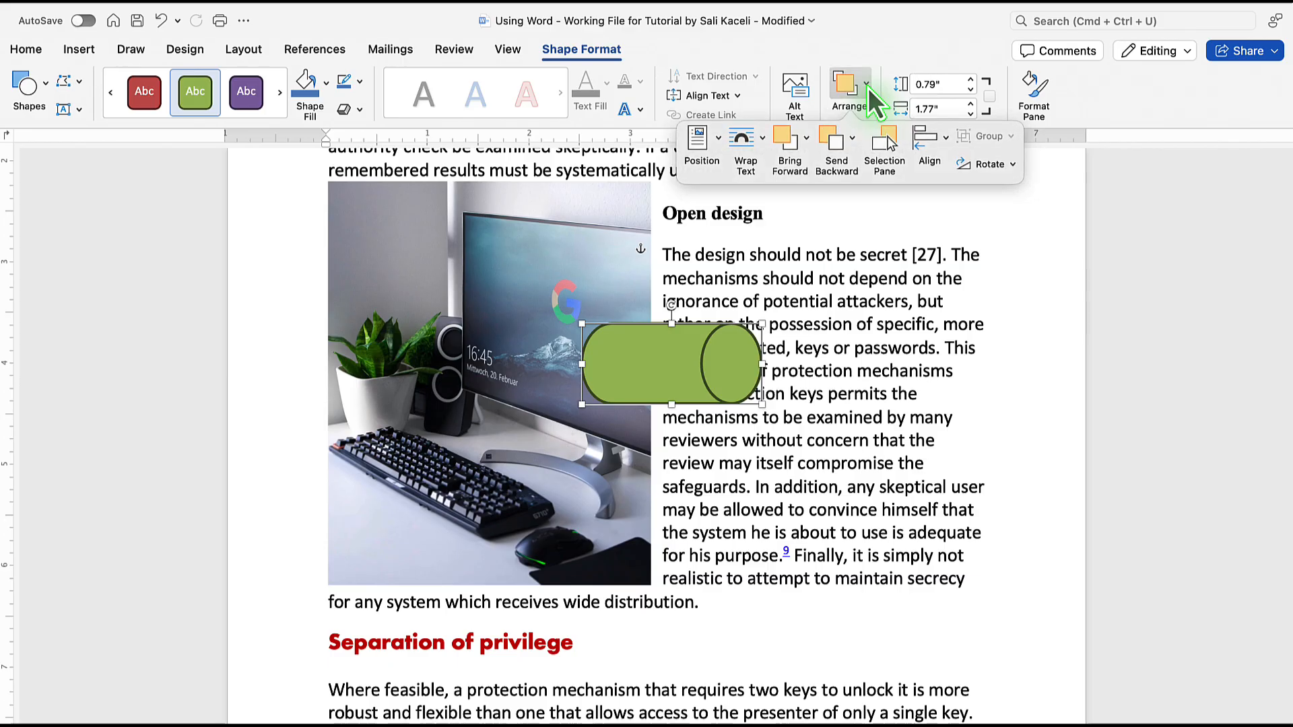
pyautogui.click(836, 140)
pyautogui.click(595, 284)
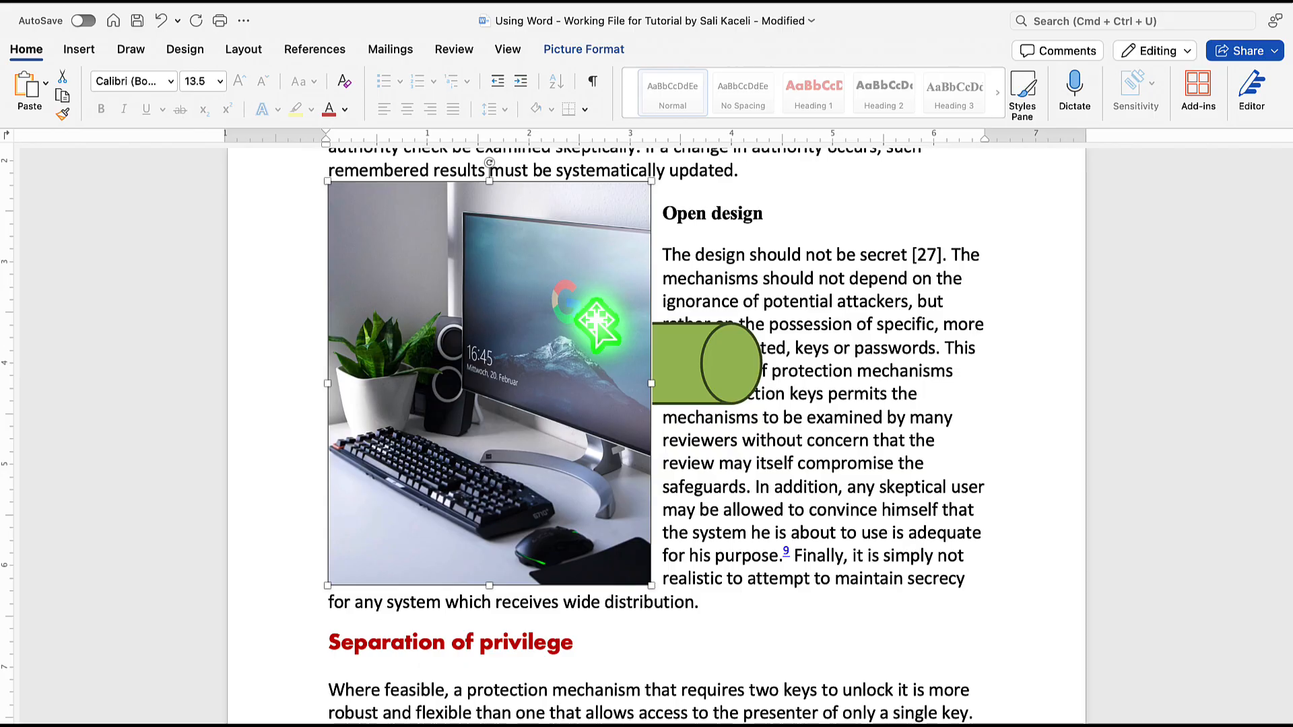
# - Move the green cylinder off the photo to the space beside the "Separation of privilege" heading and open its Edit Shape options
pyautogui.click(707, 372)
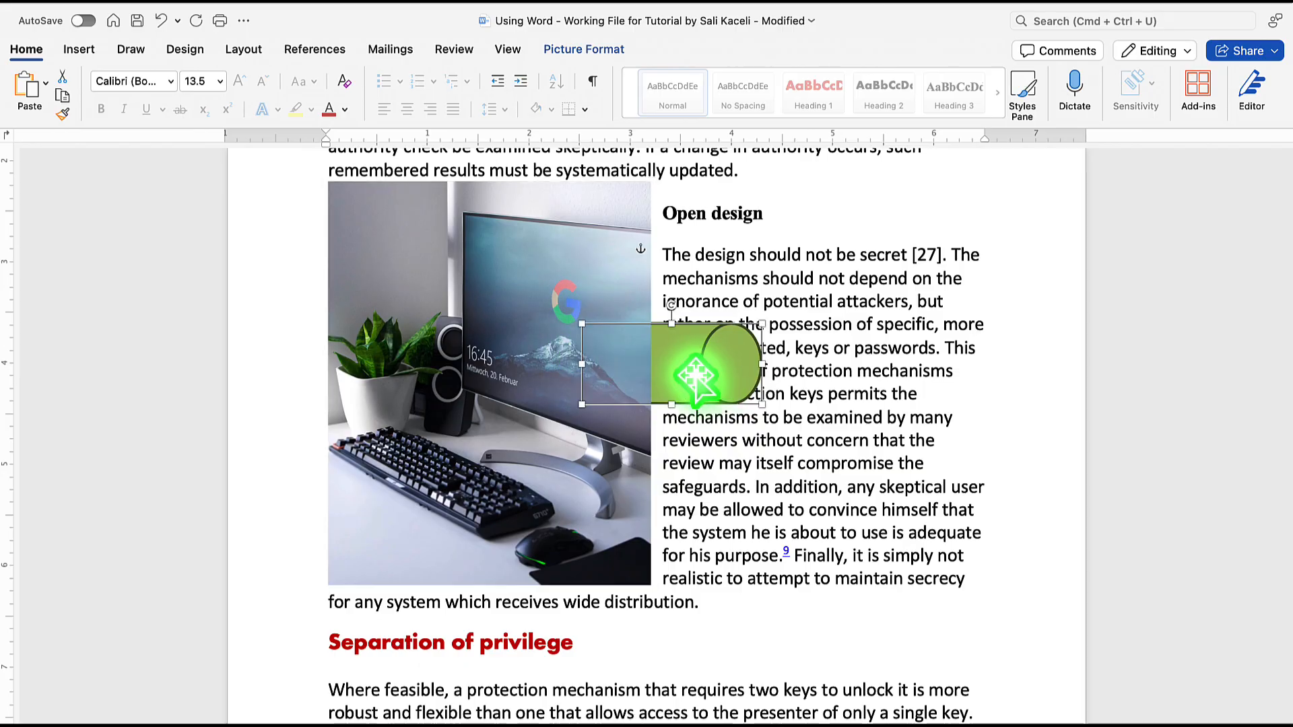
pyautogui.moveTo(707, 371); pyautogui.dragTo(769, 381)
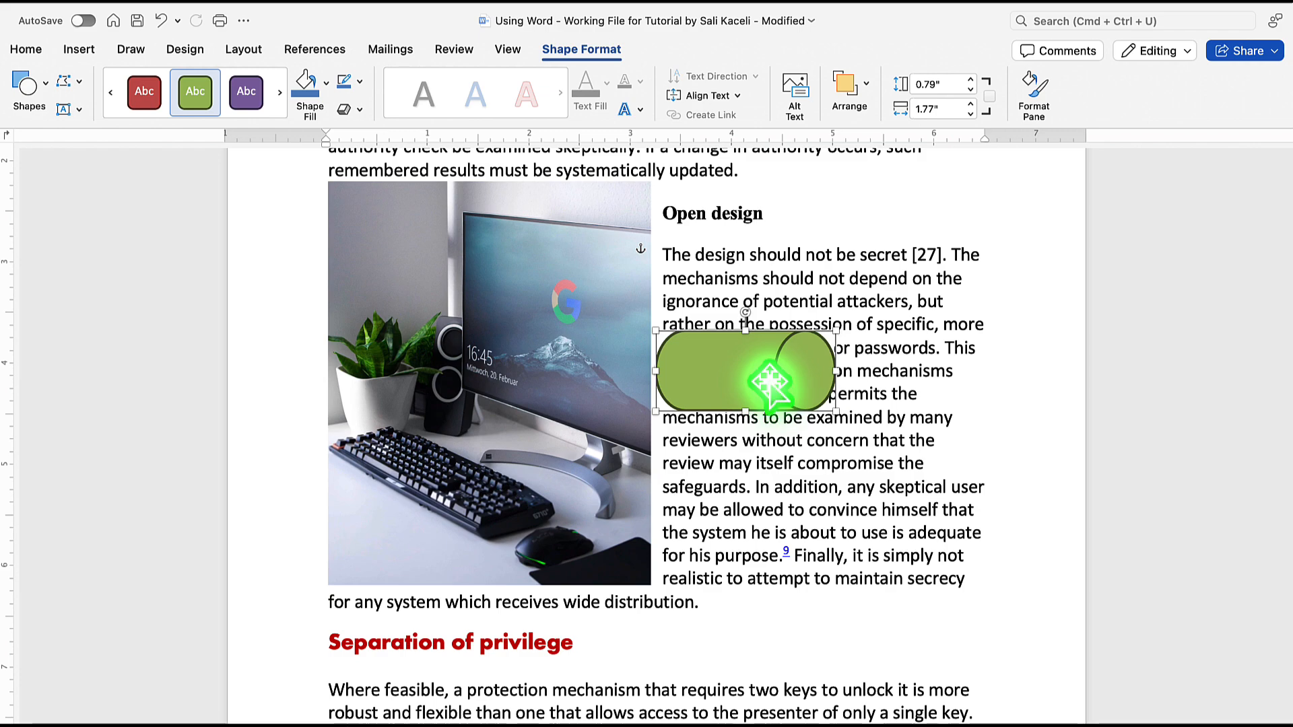
pyautogui.click(737, 97)
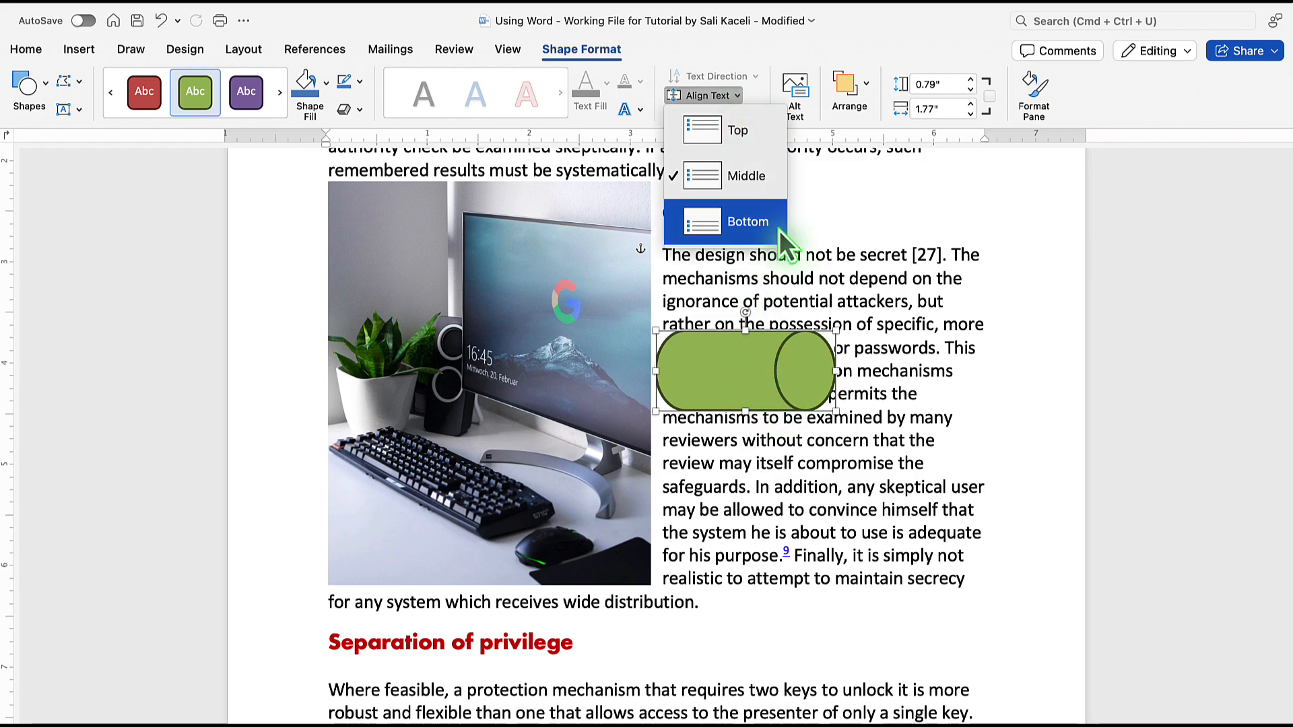
pyautogui.moveTo(751, 357); pyautogui.dragTo(741, 623)
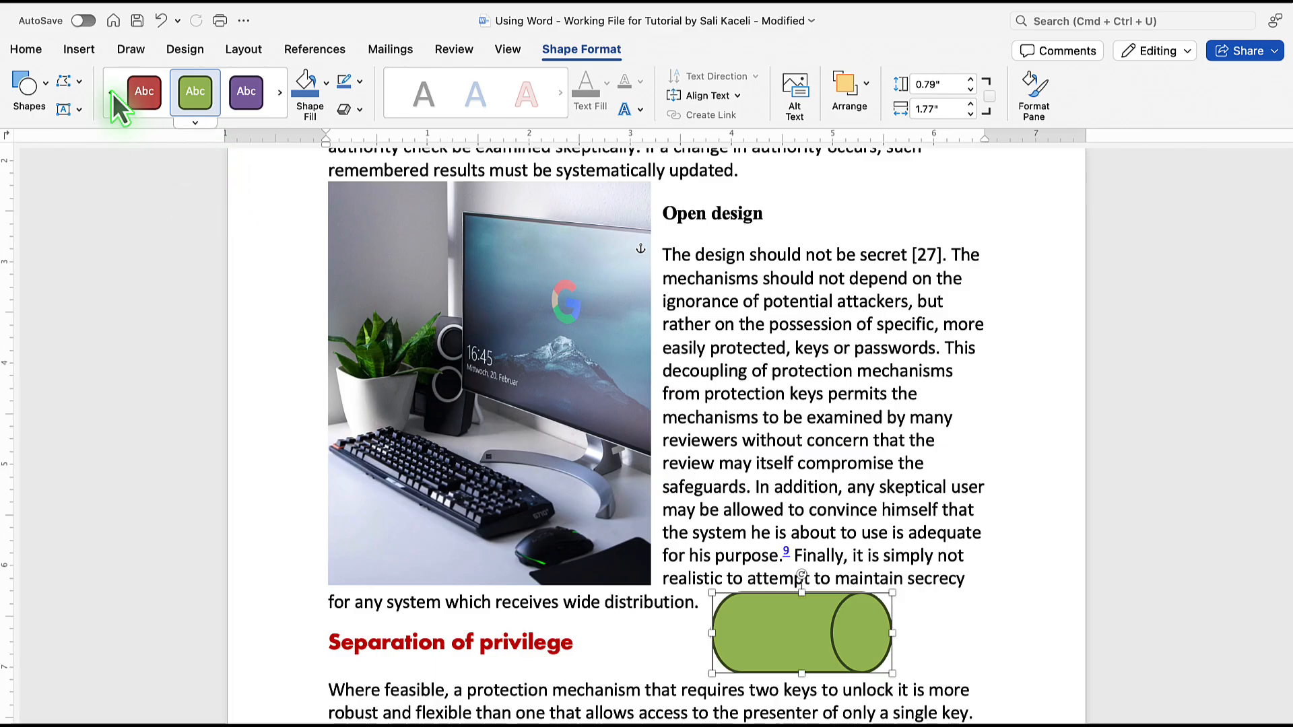
pyautogui.click(77, 81)
pyautogui.moveTo(112, 111)
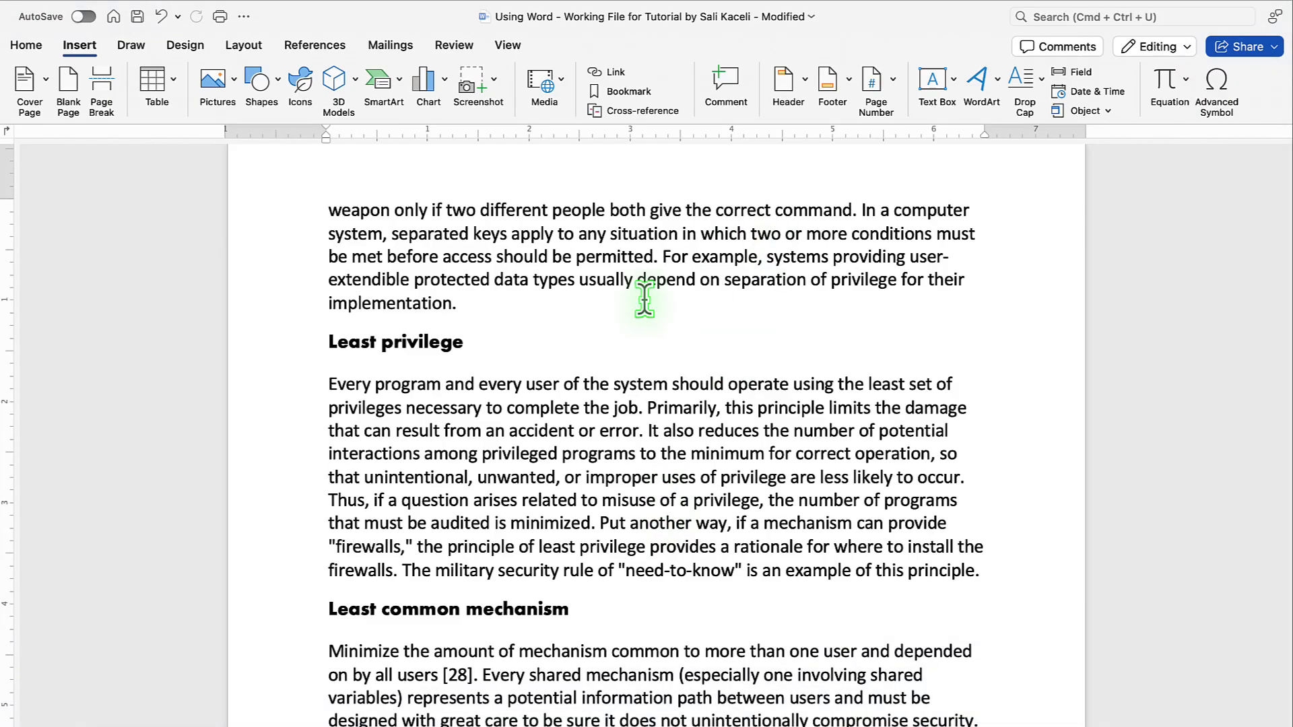
# - Insert the animated heart from the Biology category of stock 3D models at the "Least privilege" heading
pyautogui.click(517, 340)
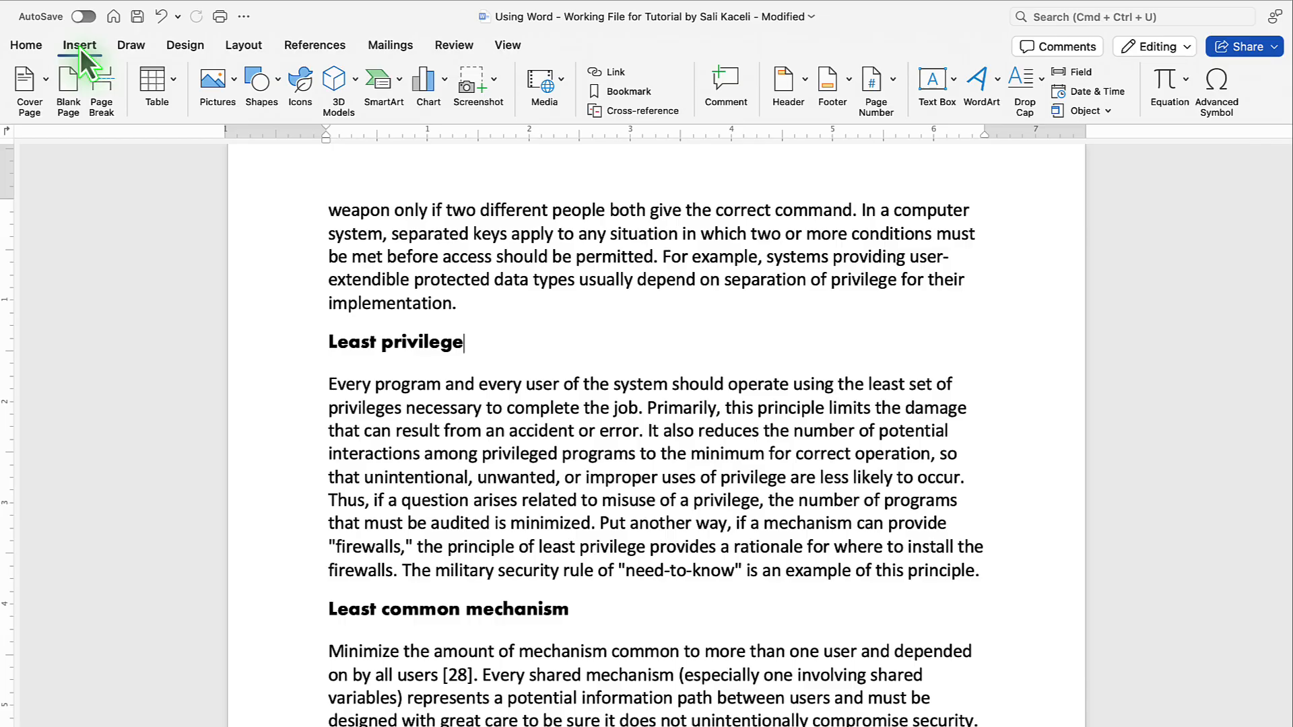
pyautogui.click(354, 91)
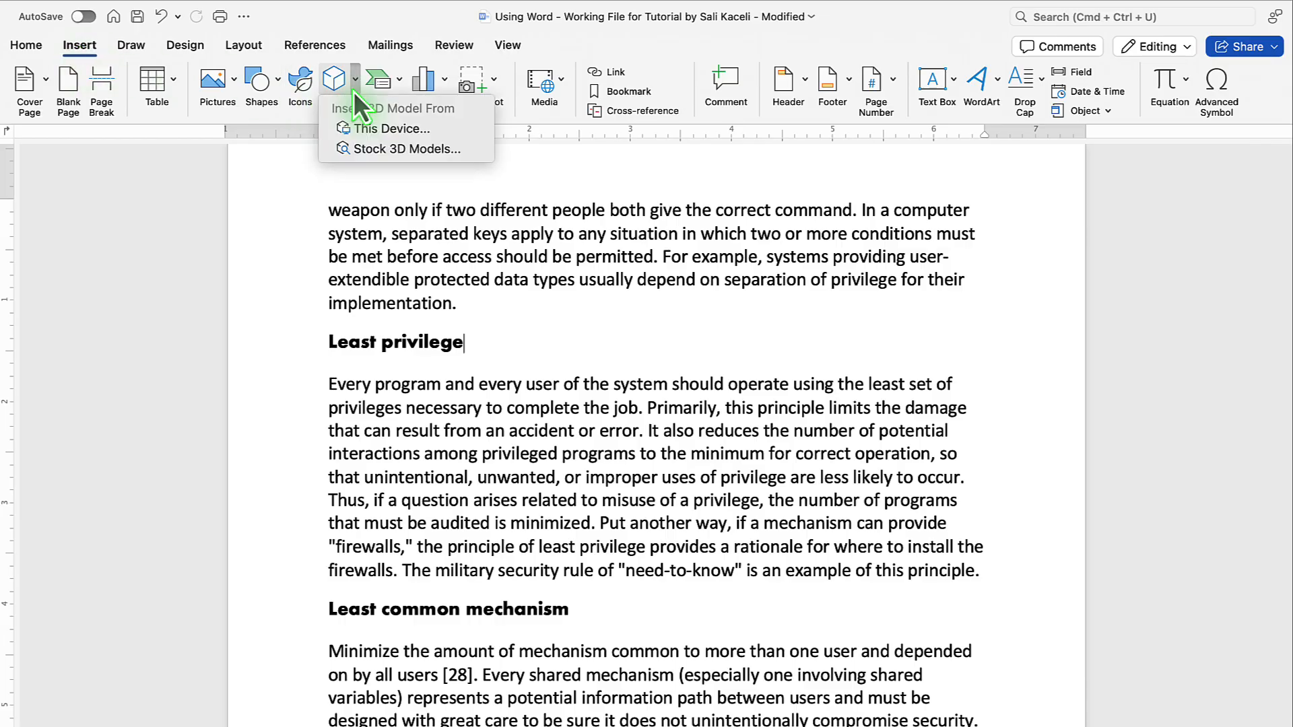
pyautogui.click(374, 150)
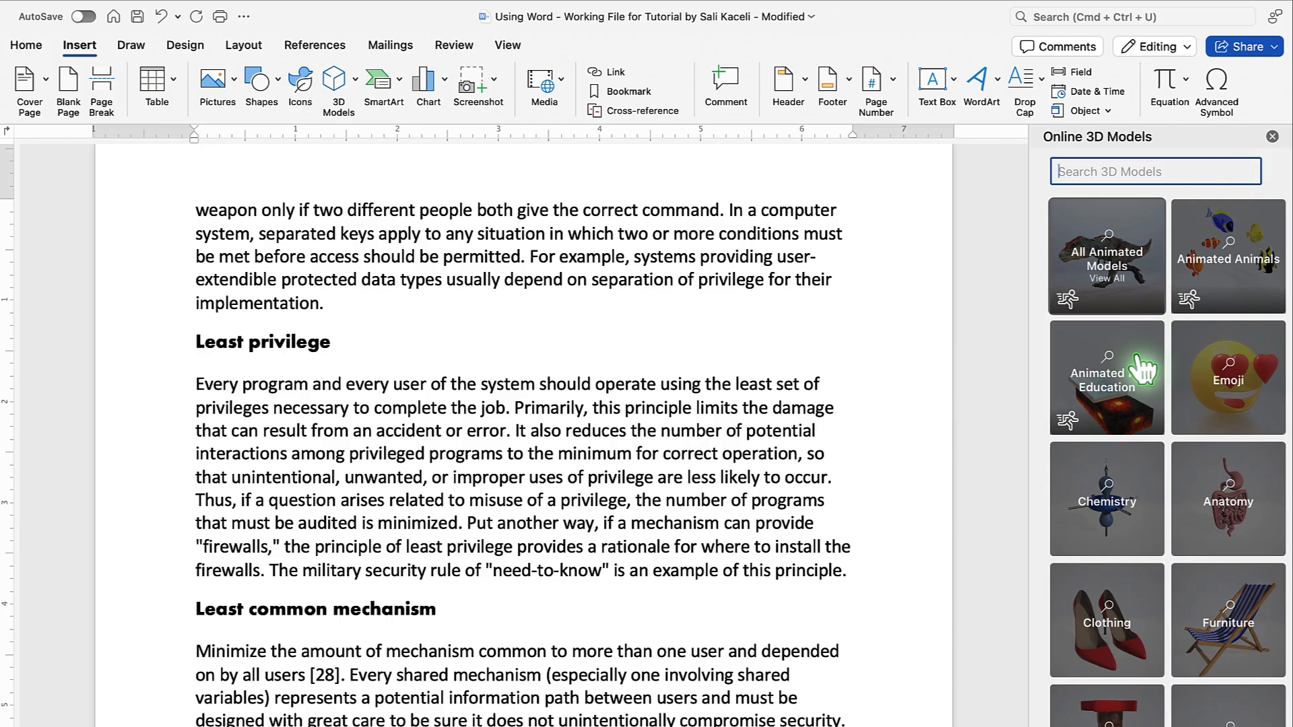
pyautogui.scroll(-3, 1111, 377)
pyautogui.click(1225, 340)
pyautogui.click(1232, 330)
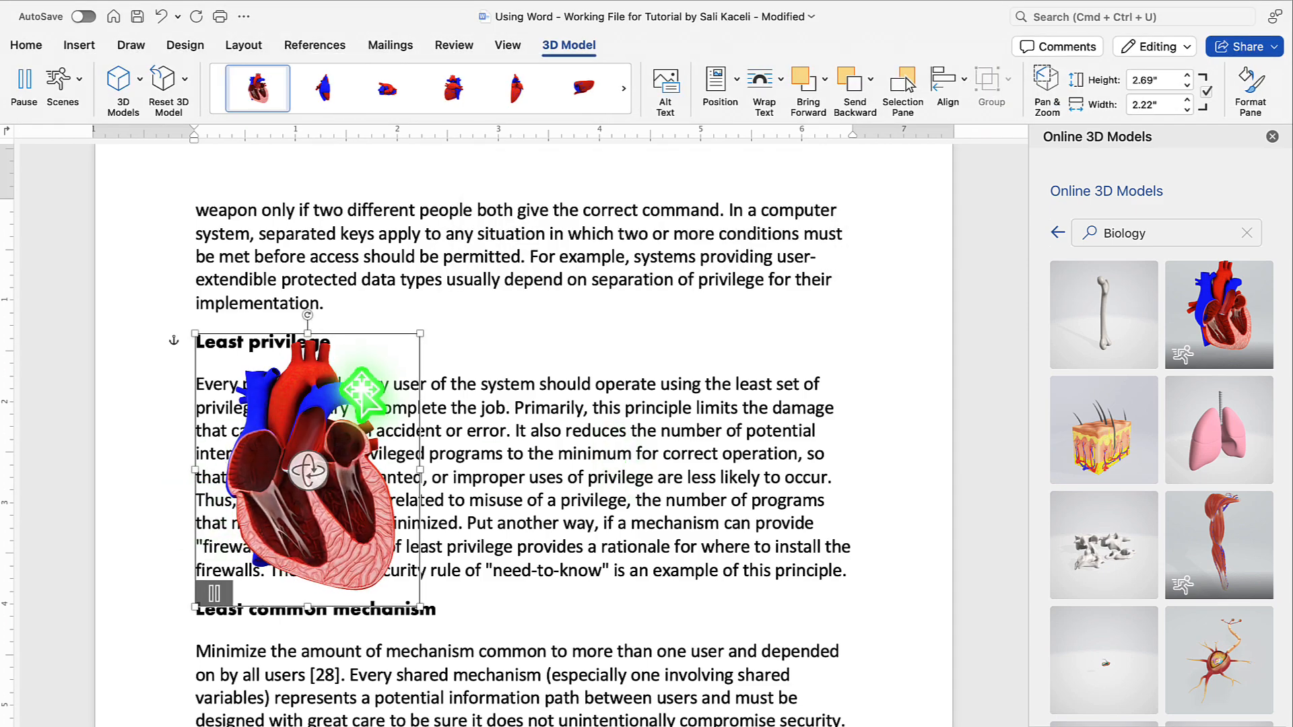
# - Move the heart model to the middle of the "Least privilege" paragraph and tilt it clockwise
pyautogui.moveTo(362, 390); pyautogui.dragTo(562, 363)
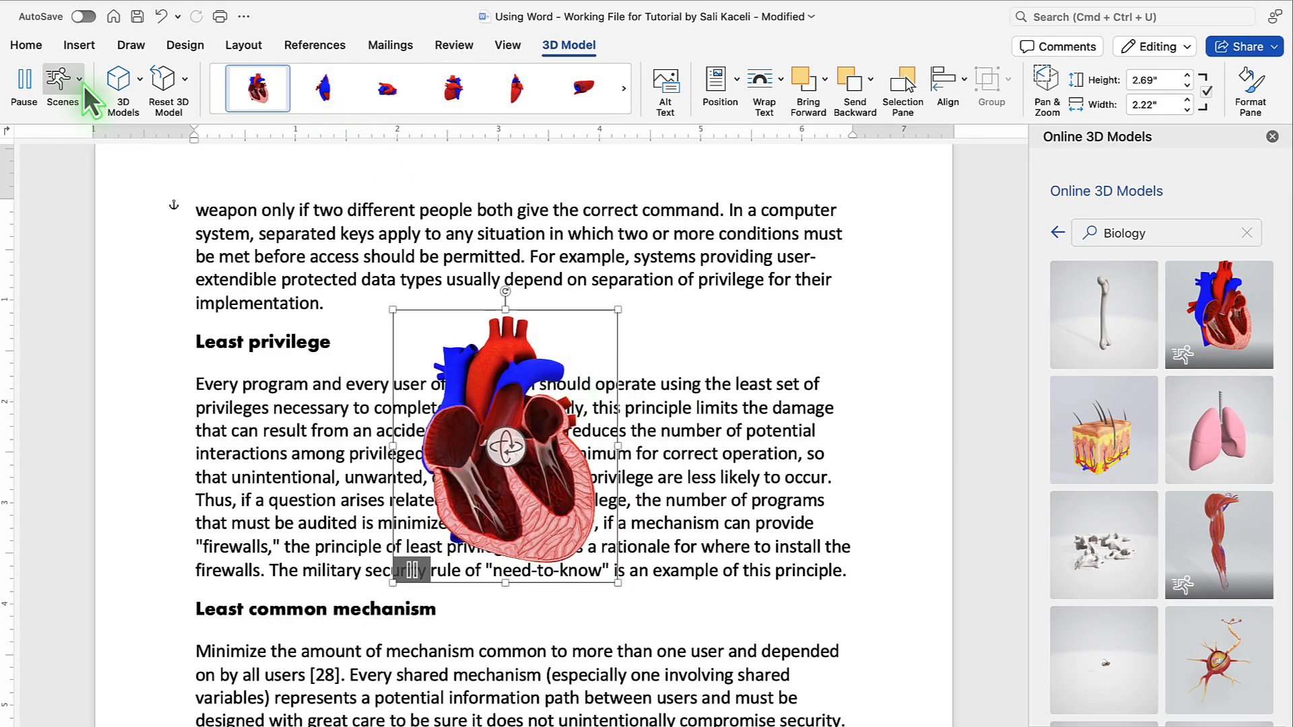
pyautogui.click(140, 81)
pyautogui.click(186, 80)
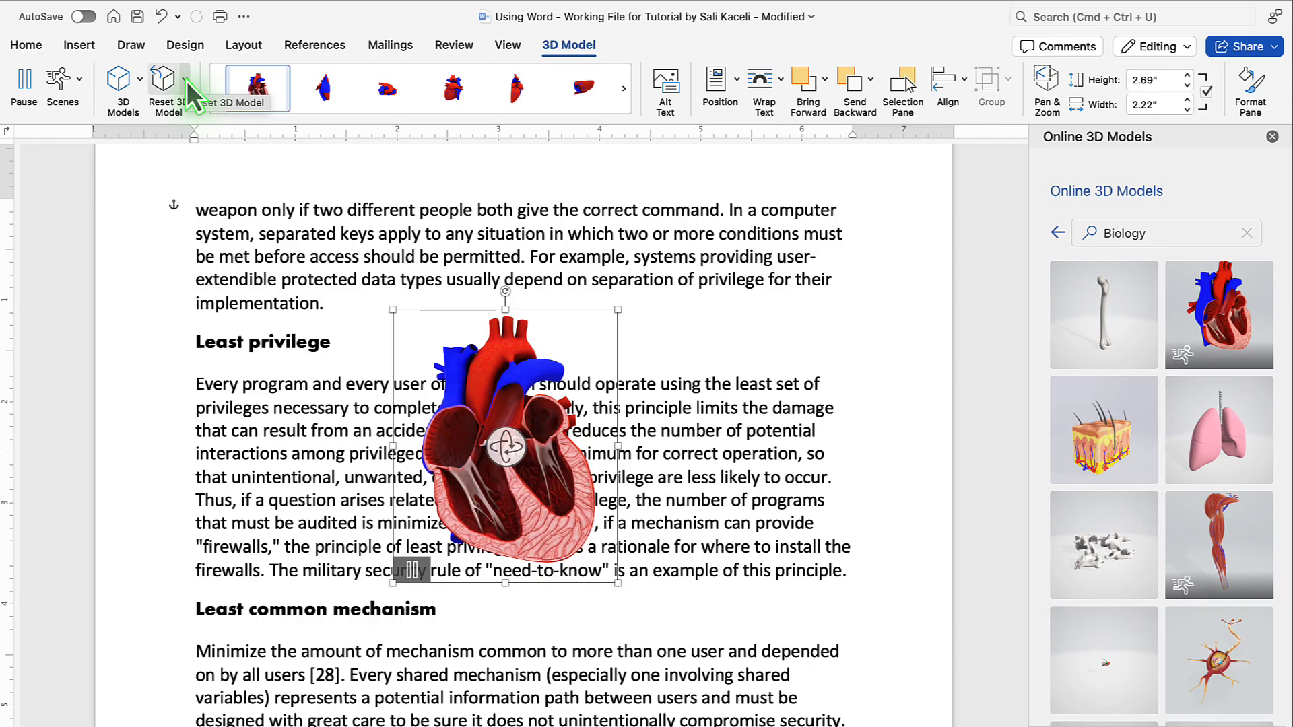
pyautogui.moveTo(505, 291); pyautogui.dragTo(663, 202)
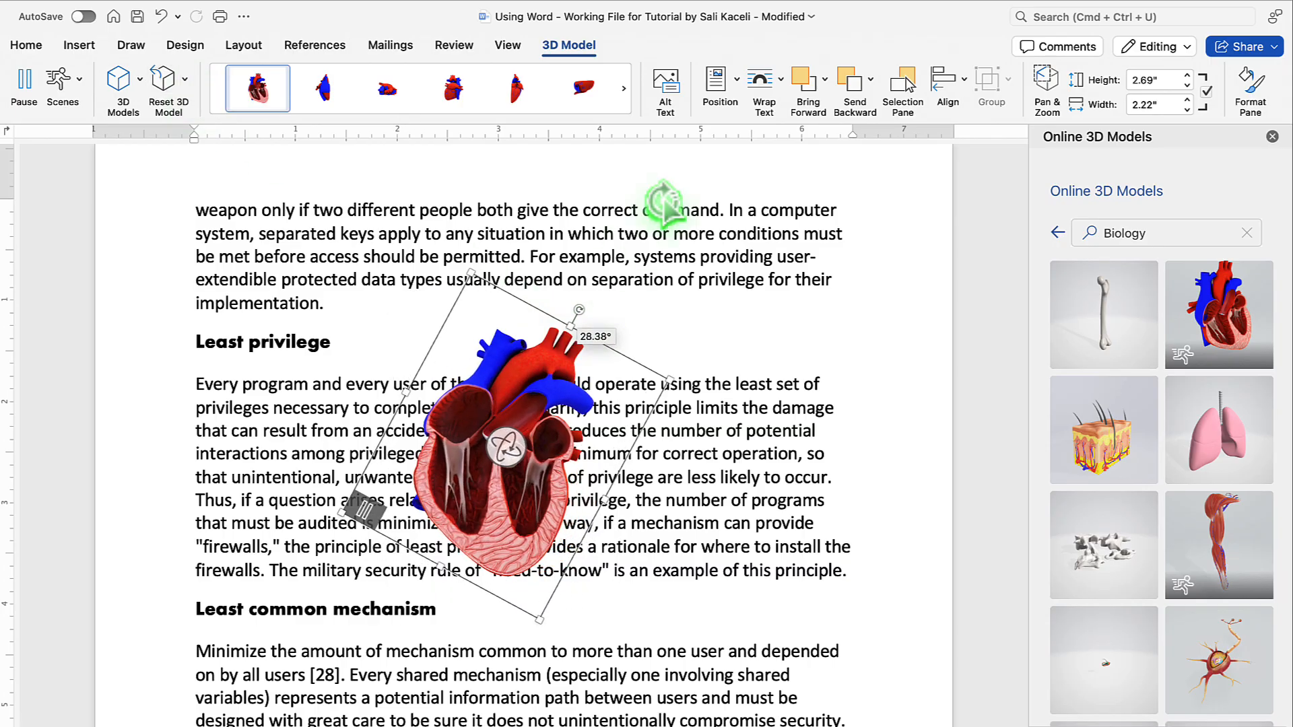
# - Position the heart model at the middle right of the page and set its text wrapping to Tight
pyautogui.click(731, 85)
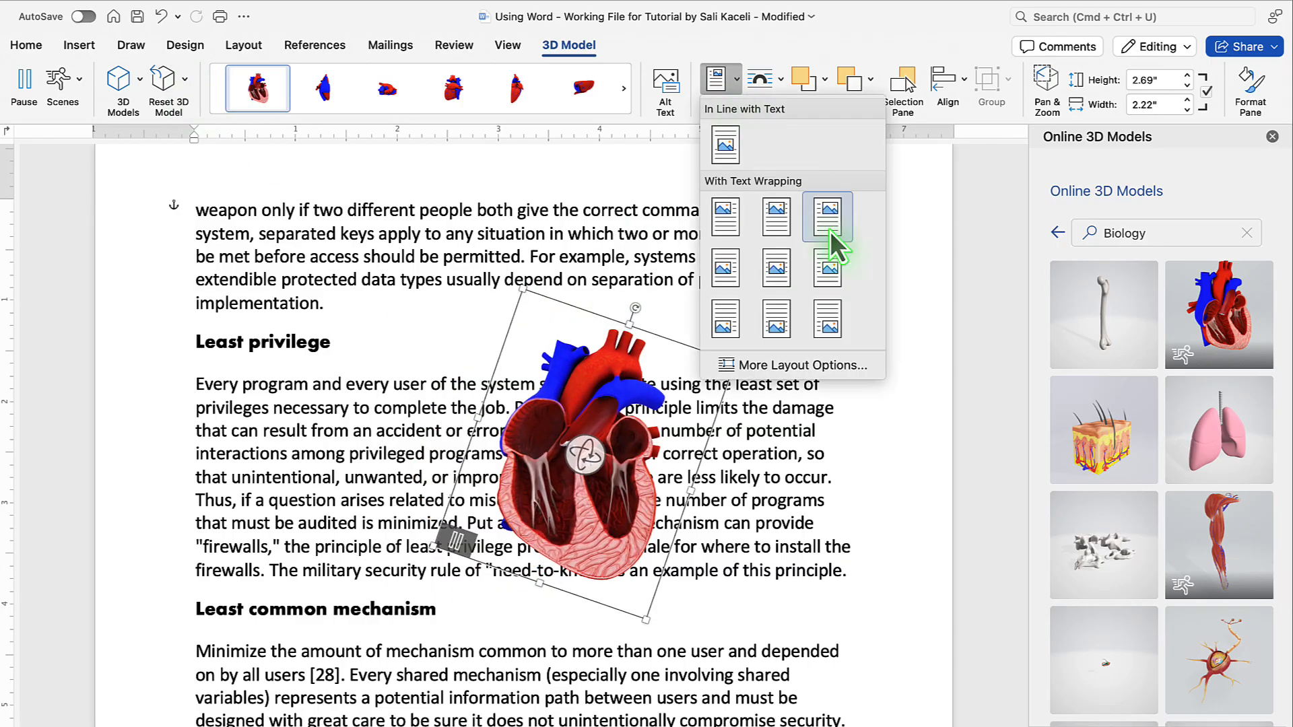
pyautogui.click(827, 268)
pyautogui.click(780, 83)
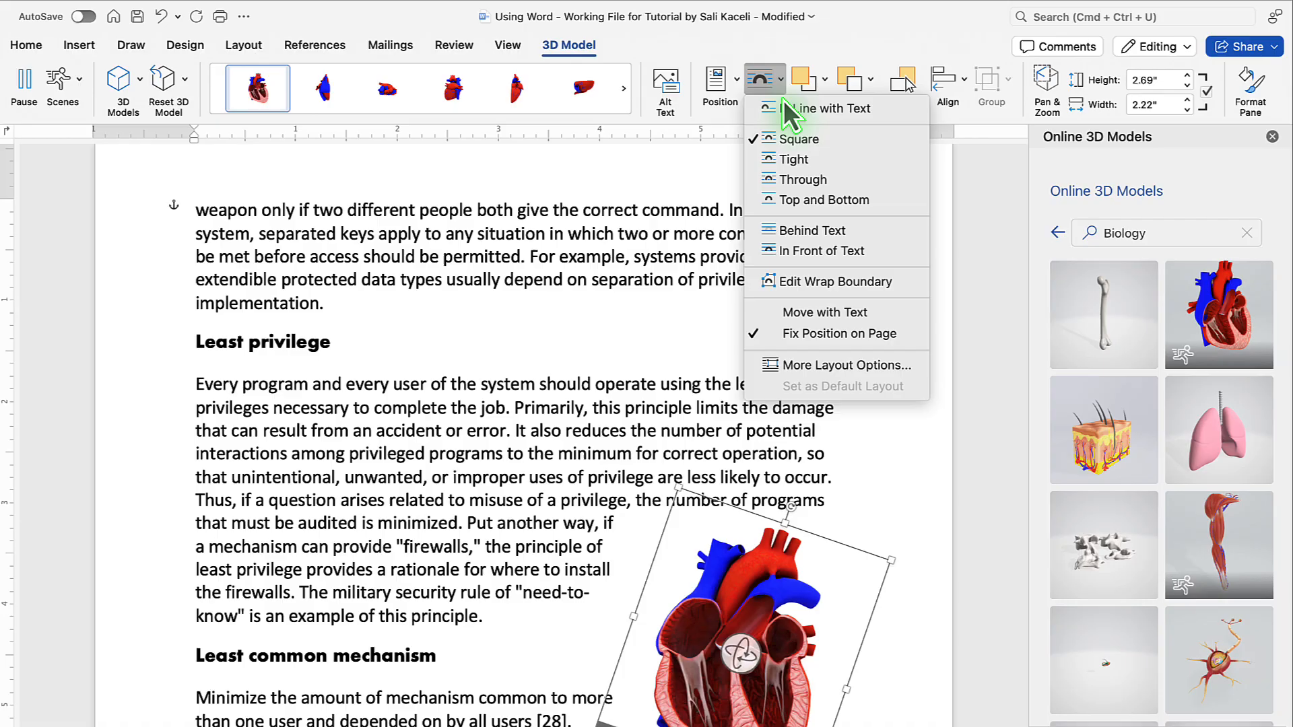
pyautogui.click(792, 159)
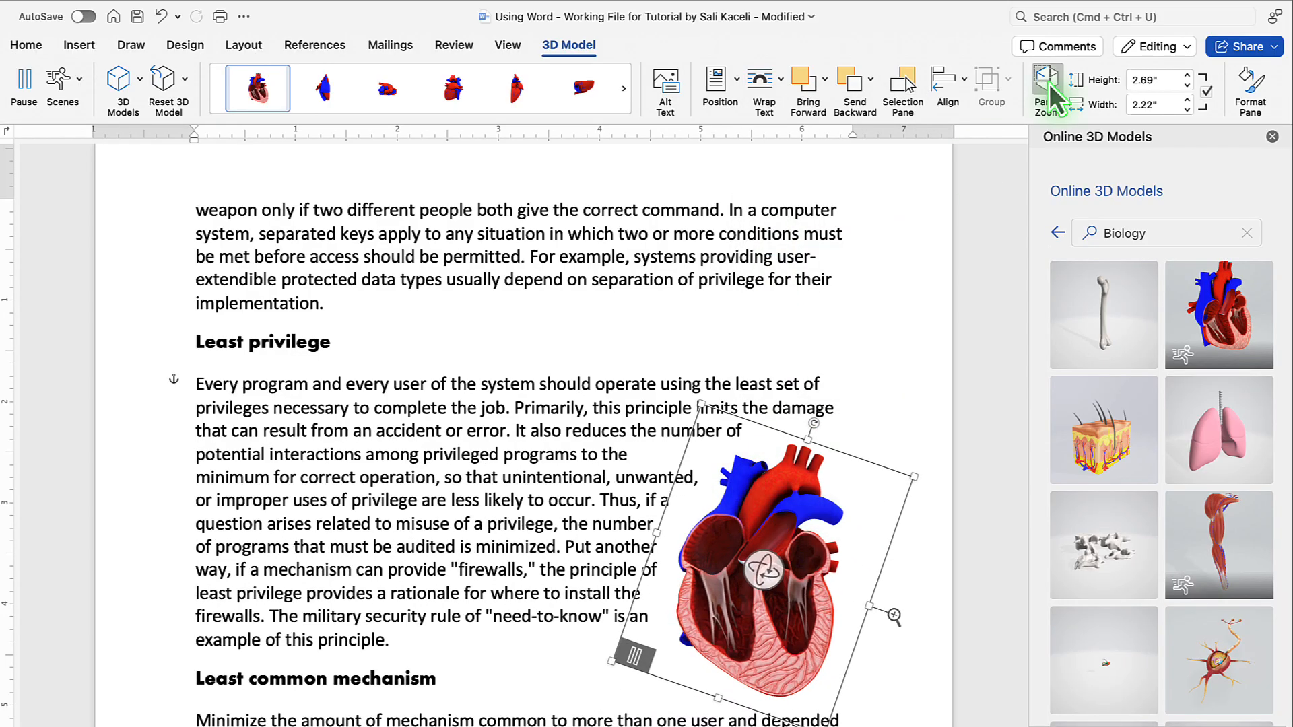
# - Toggle Pan & Zoom for the heart model and turn the model sideways in 3D
pyautogui.click(1049, 83)
pyautogui.click(1056, 104)
pyautogui.moveTo(763, 570); pyautogui.dragTo(677, 565)
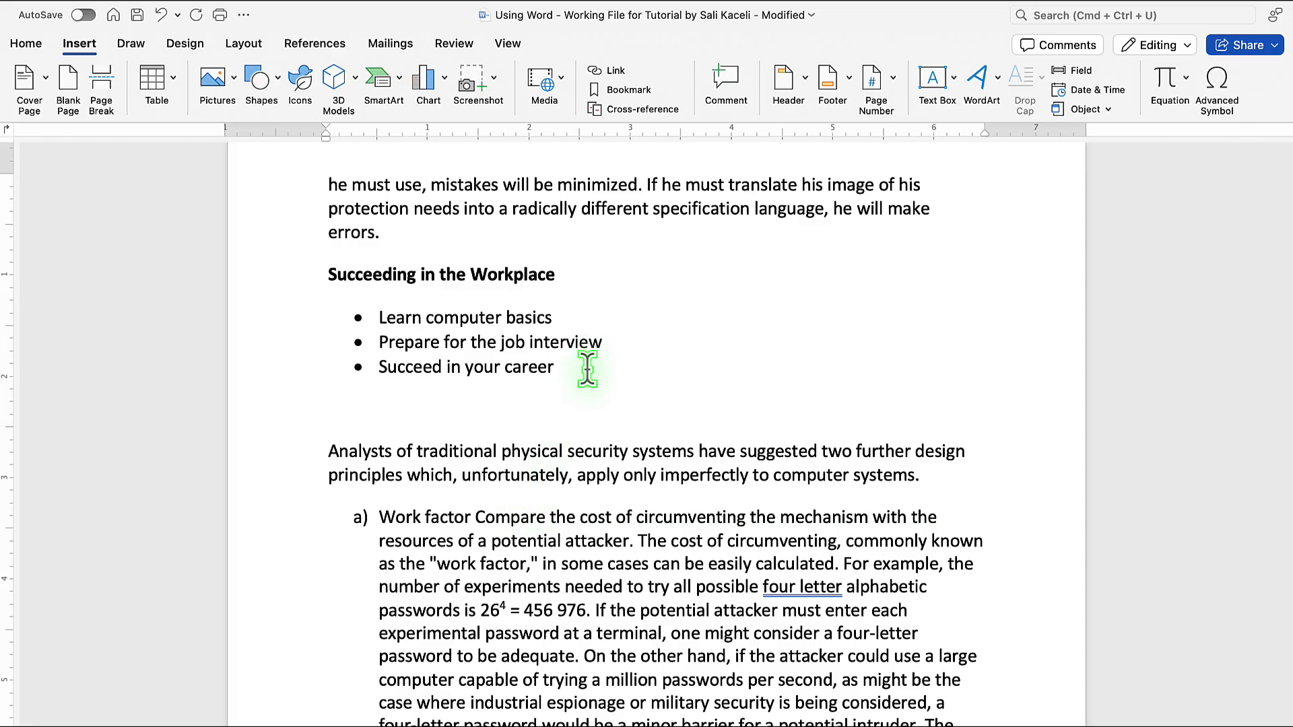
# - Insert a curved upward arrow SmartArt graphic from the Process category on the empty line below the "Succeeding in the Workplace" list
pyautogui.moveTo(557, 368); pyautogui.dragTo(363, 302)
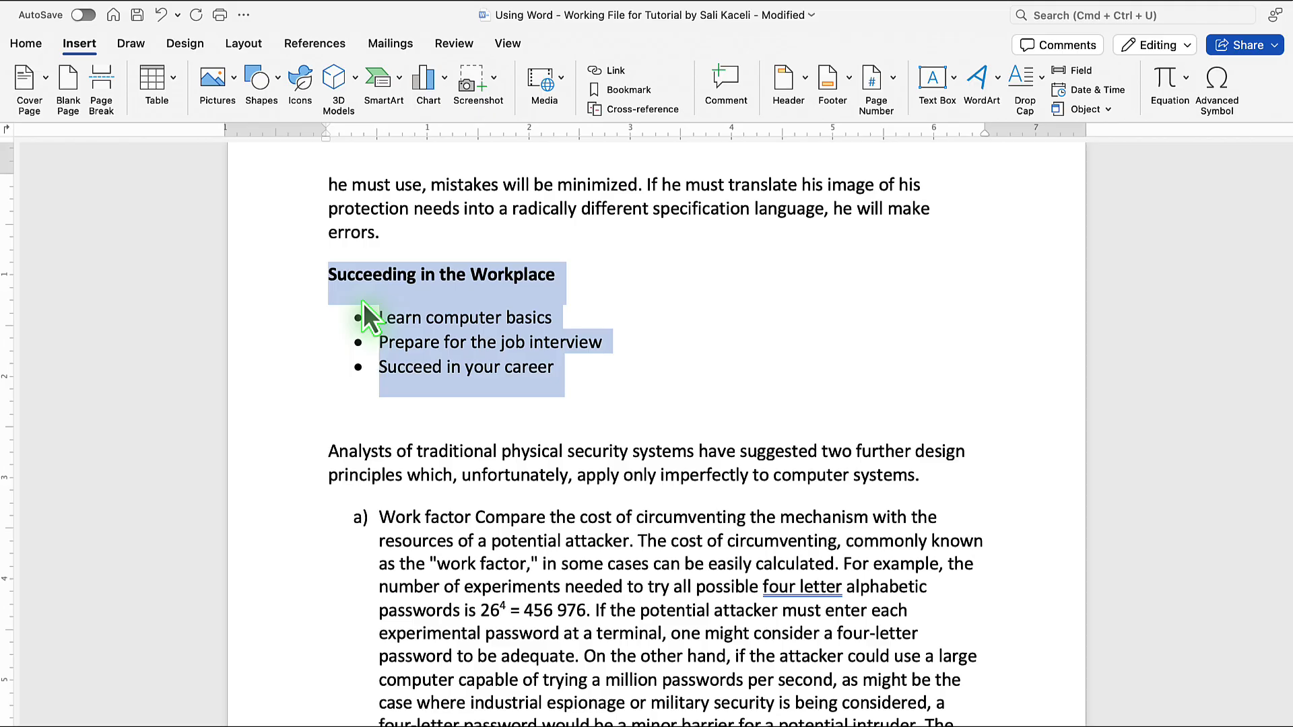
pyautogui.click(605, 389)
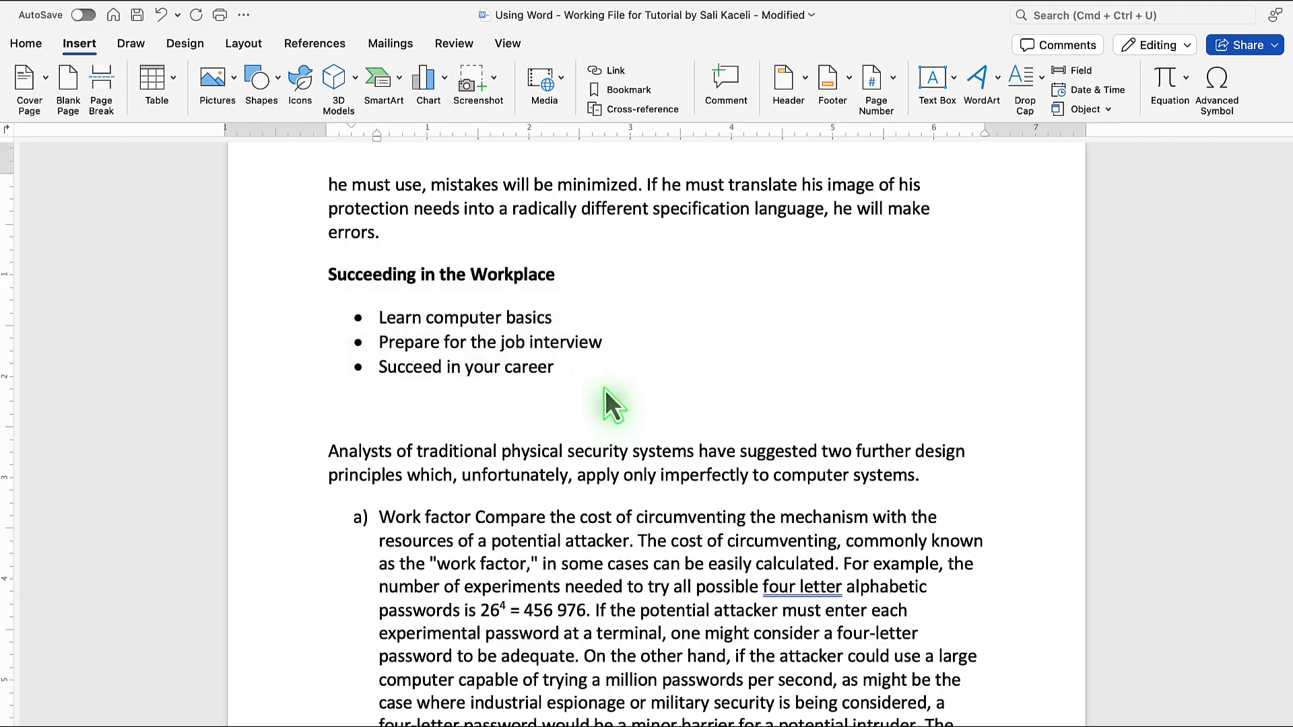
pyautogui.click(404, 411)
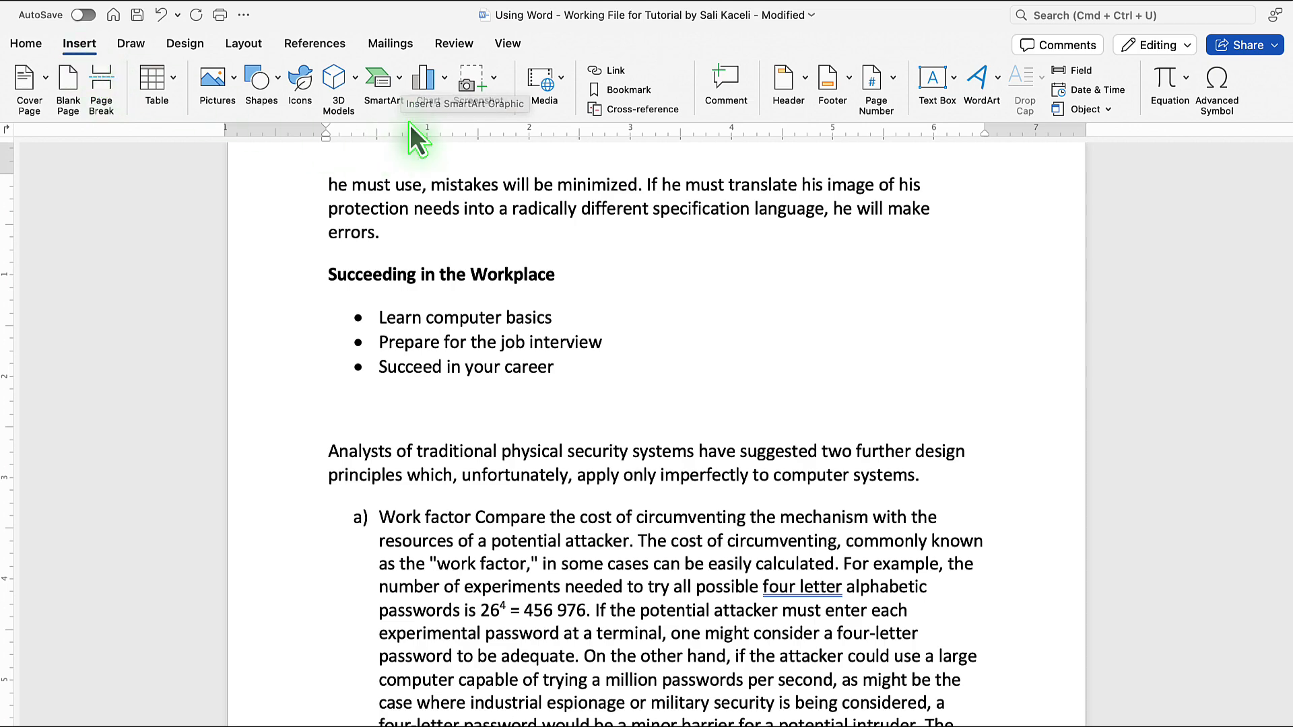
pyautogui.click(400, 82)
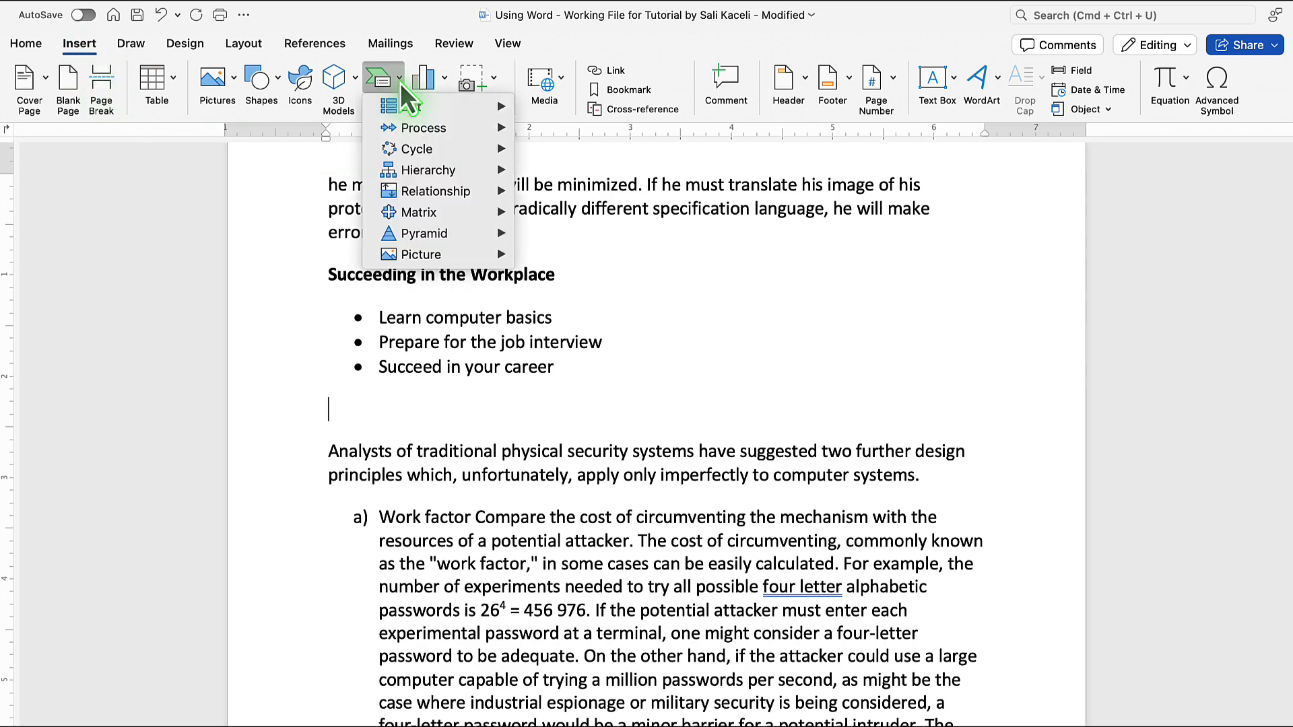
pyautogui.moveTo(406, 107)
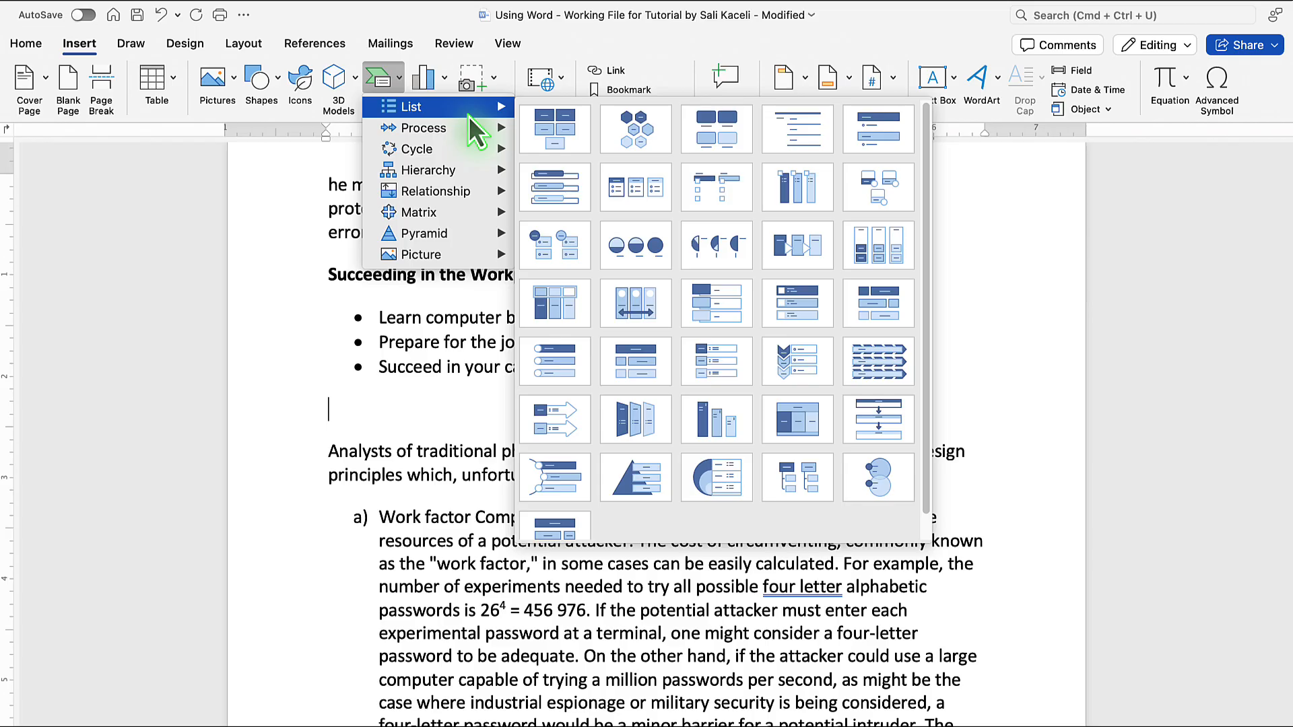
pyautogui.moveTo(455, 131)
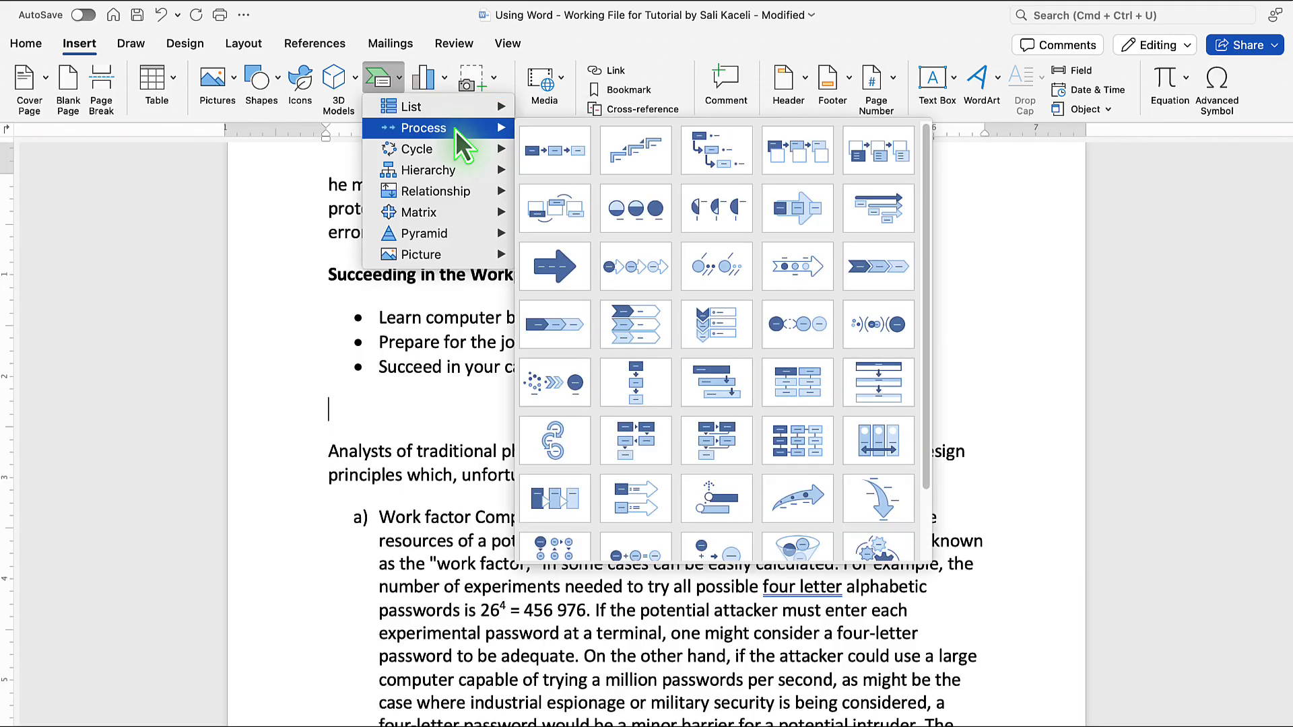
pyautogui.moveTo(440, 193)
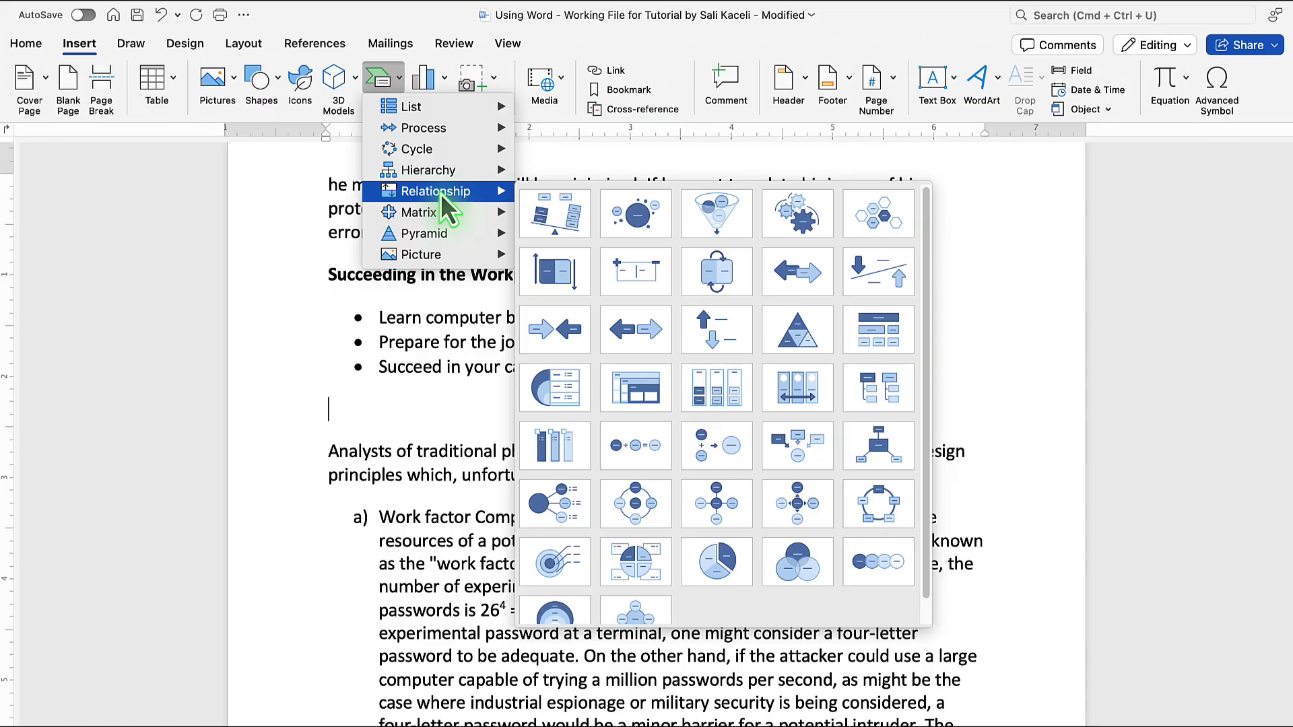
pyautogui.moveTo(431, 238)
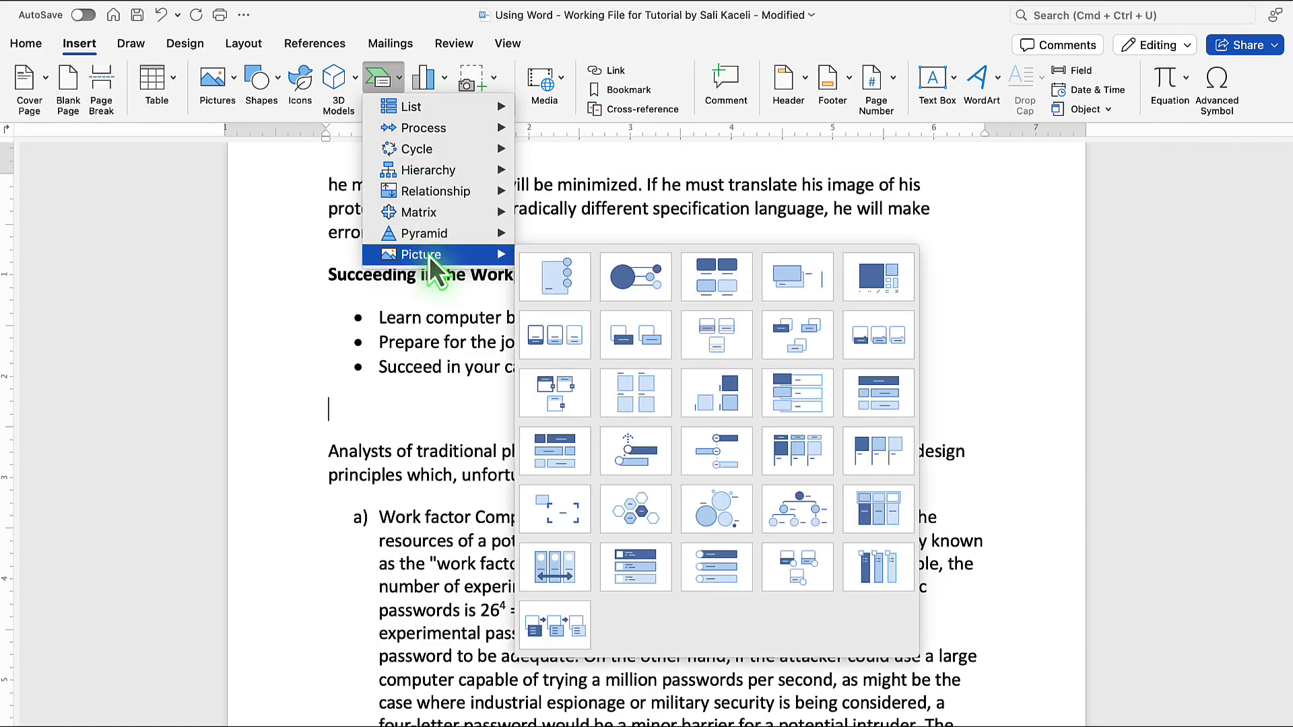
pyautogui.moveTo(463, 152)
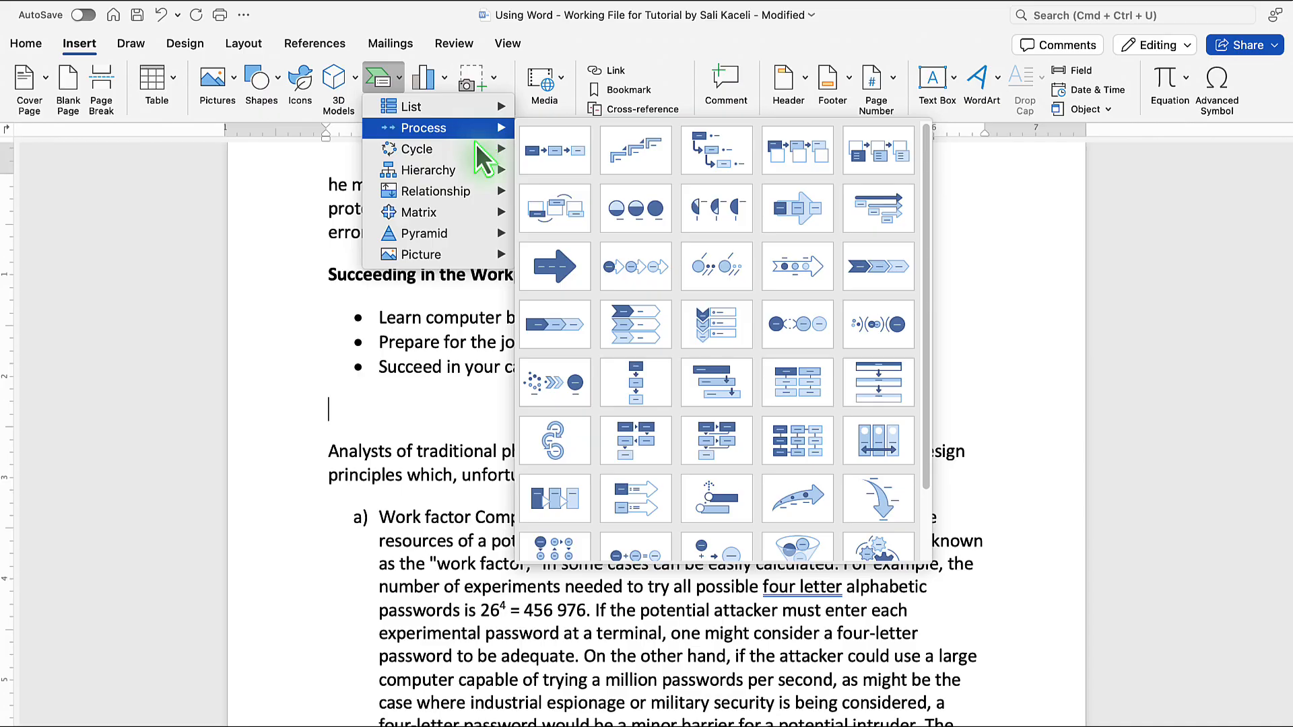
pyautogui.click(793, 498)
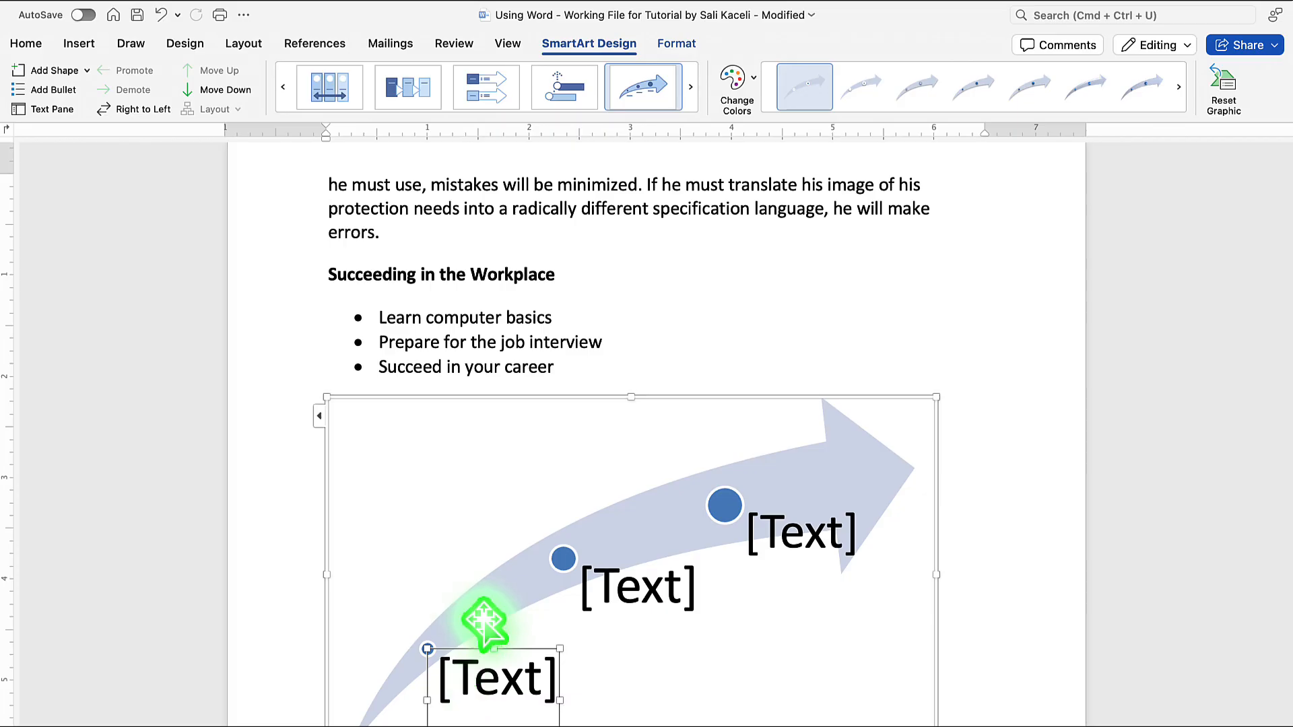
# - Label the three points of the arrow graphic "Learn the basics", "Job Interview Ready" and "Career Advancement", from the tail upward
pyautogui.click(491, 677)
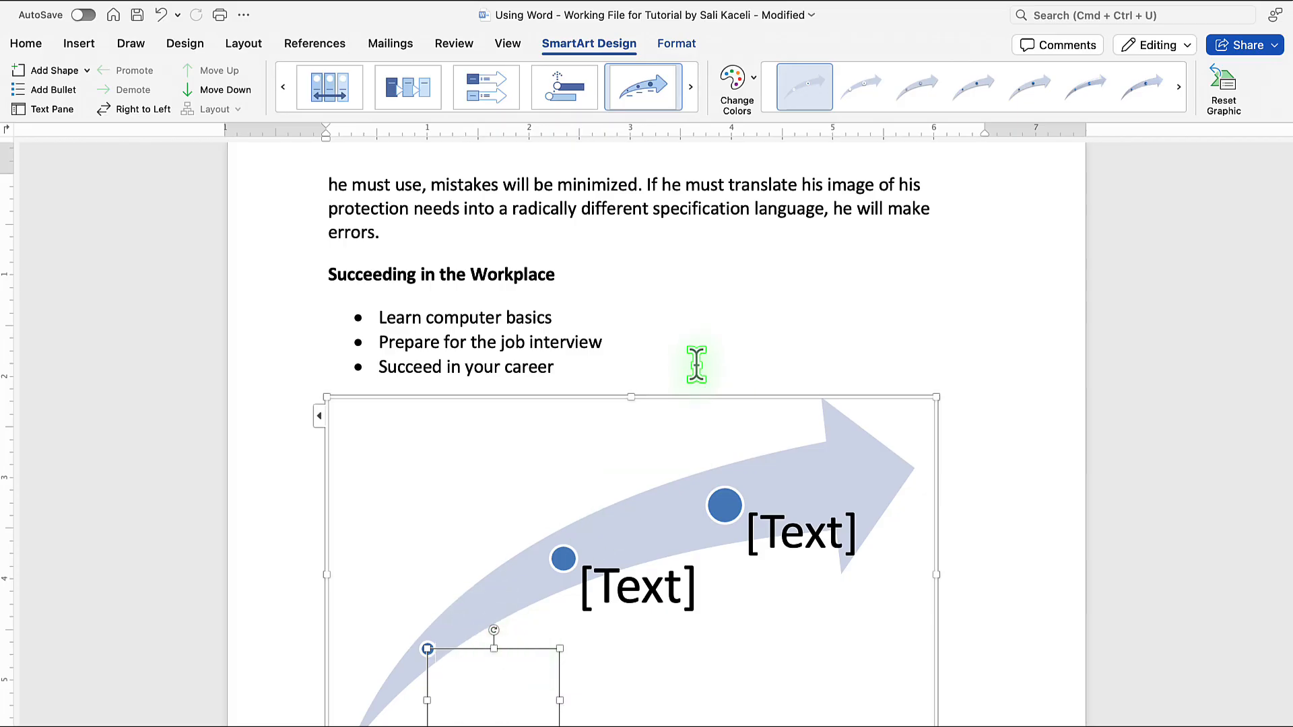
pyautogui.click(630, 572)
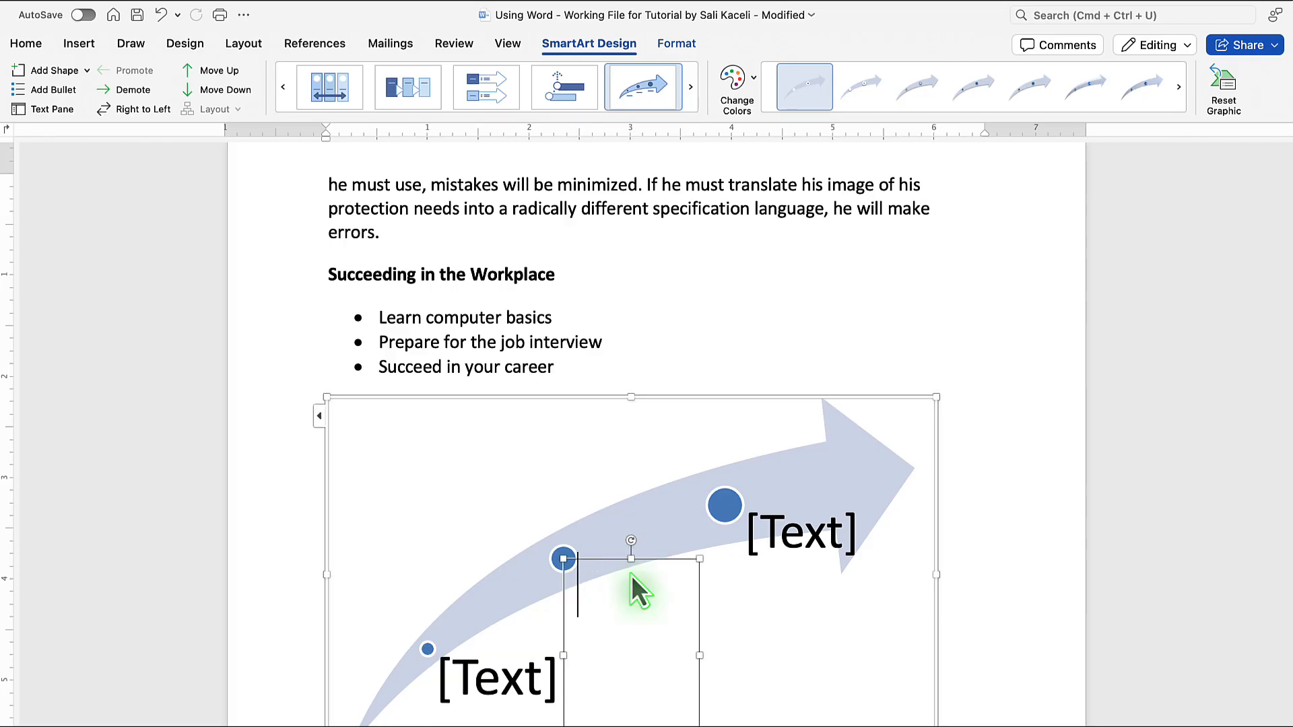
pyautogui.click(795, 531)
pyautogui.click(517, 681)
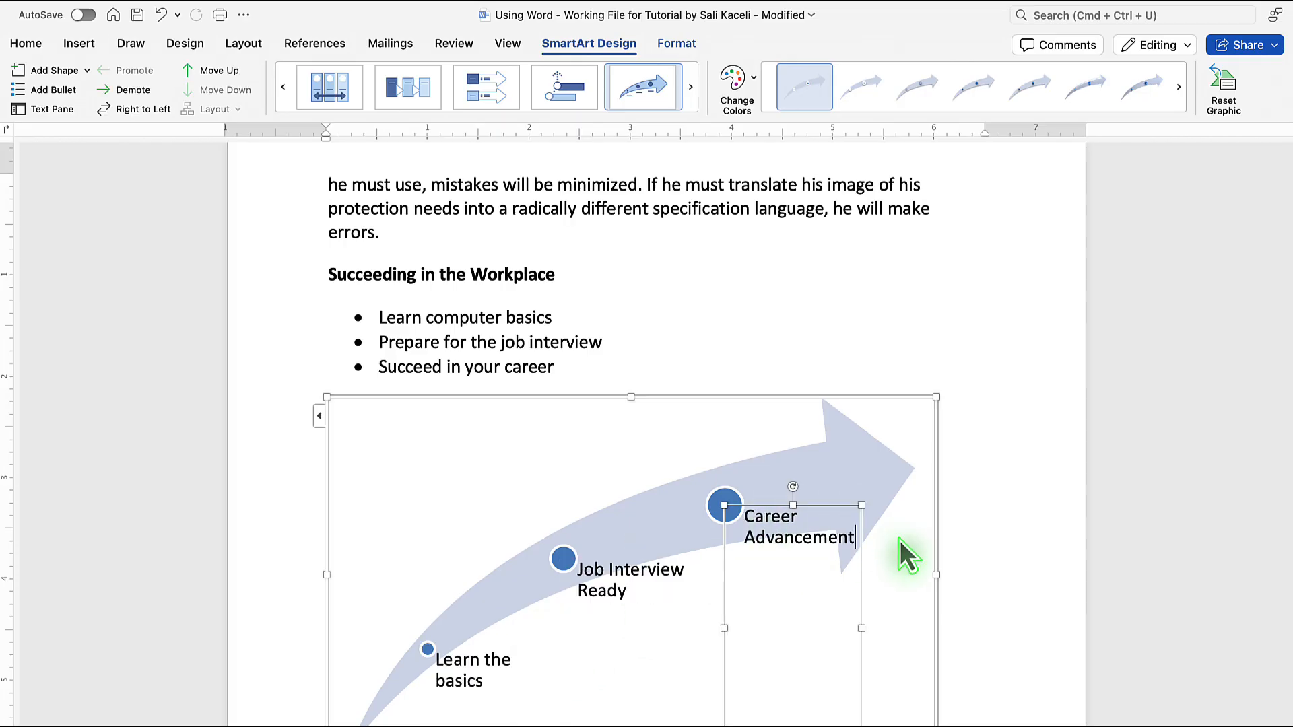
pyautogui.click(906, 569)
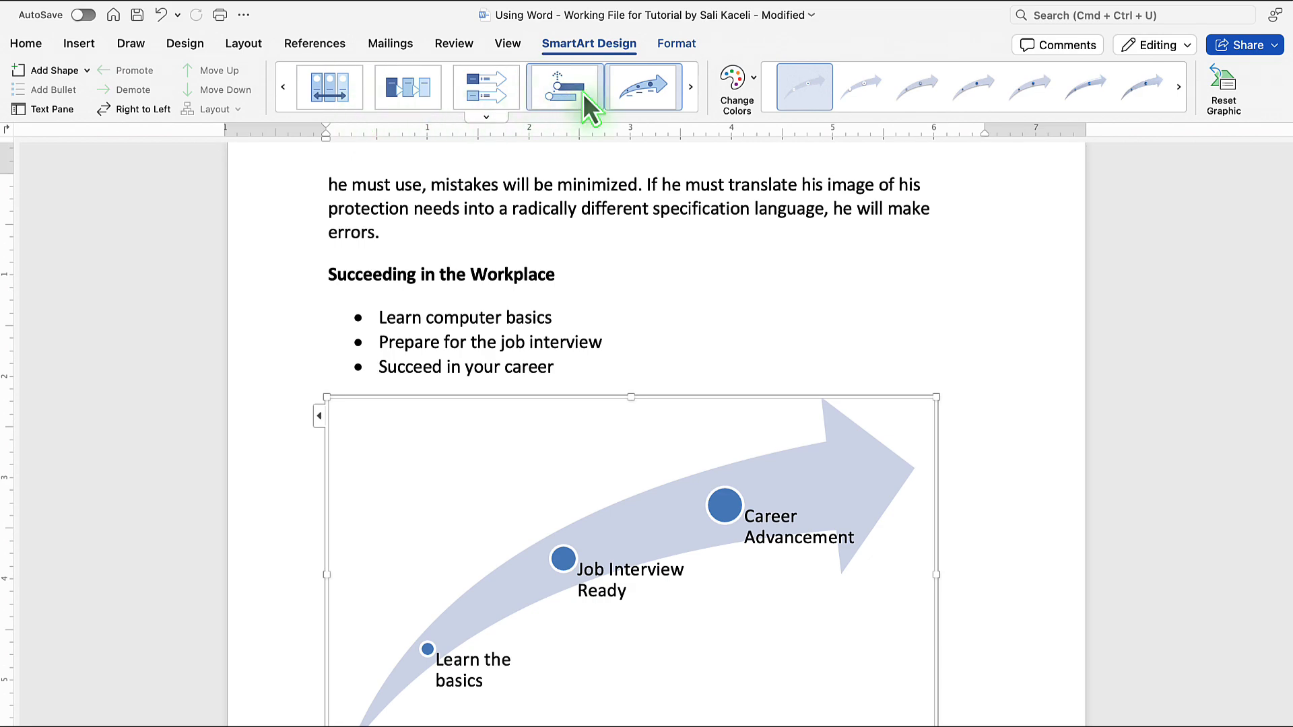
# - Try a circular layout and a target layout on the SmartArt graphic and undo both layout changes
pyautogui.click(692, 88)
pyautogui.click(692, 90)
pyautogui.click(692, 90)
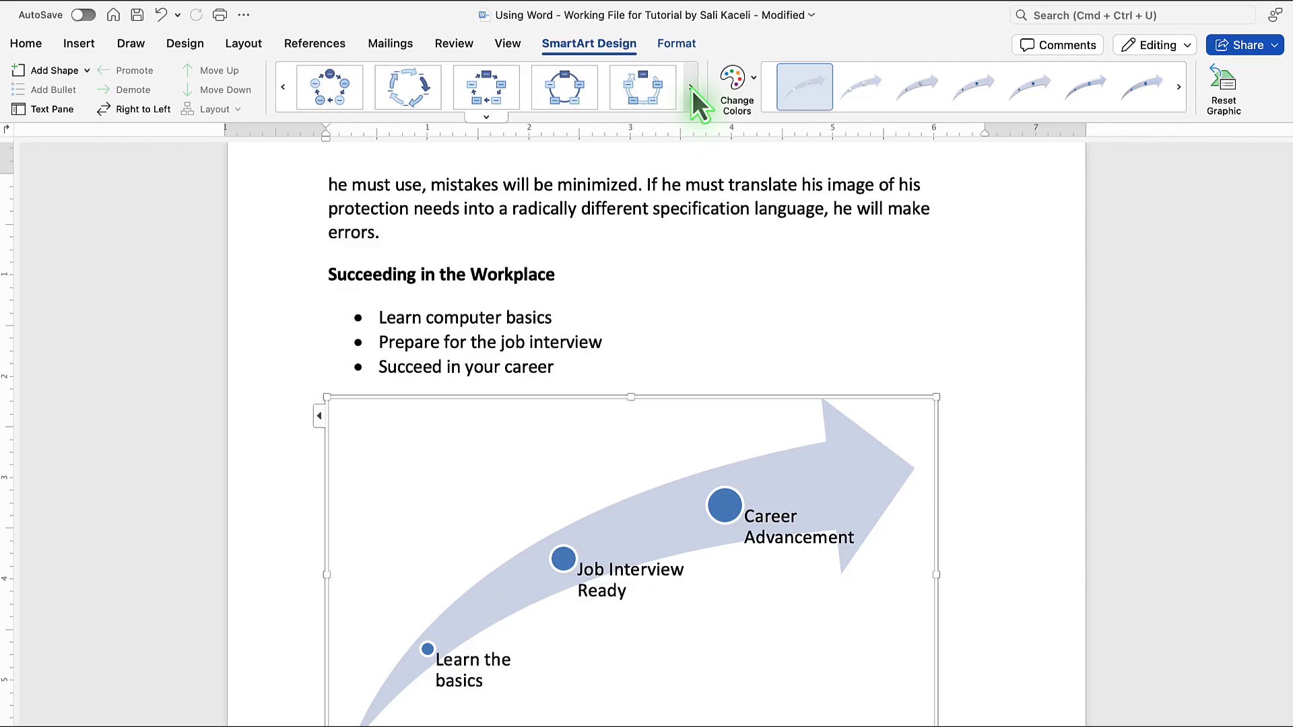
pyautogui.click(559, 91)
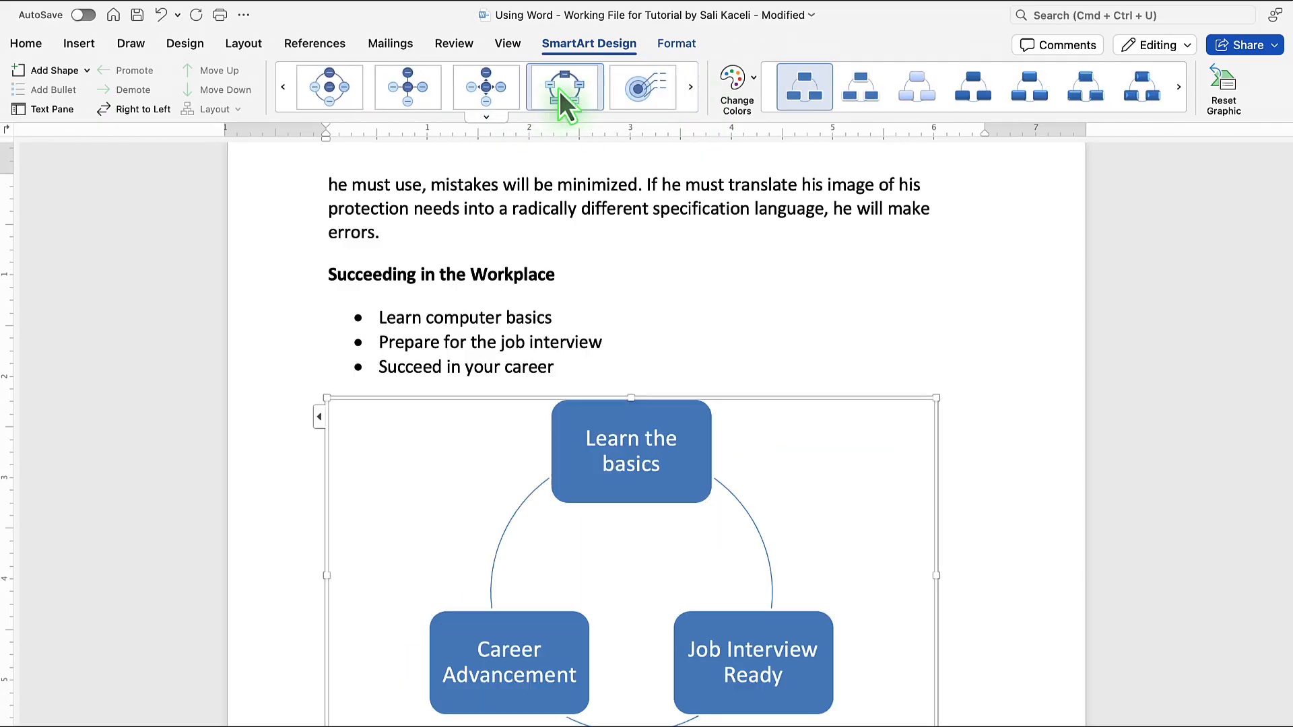
pyautogui.click(637, 94)
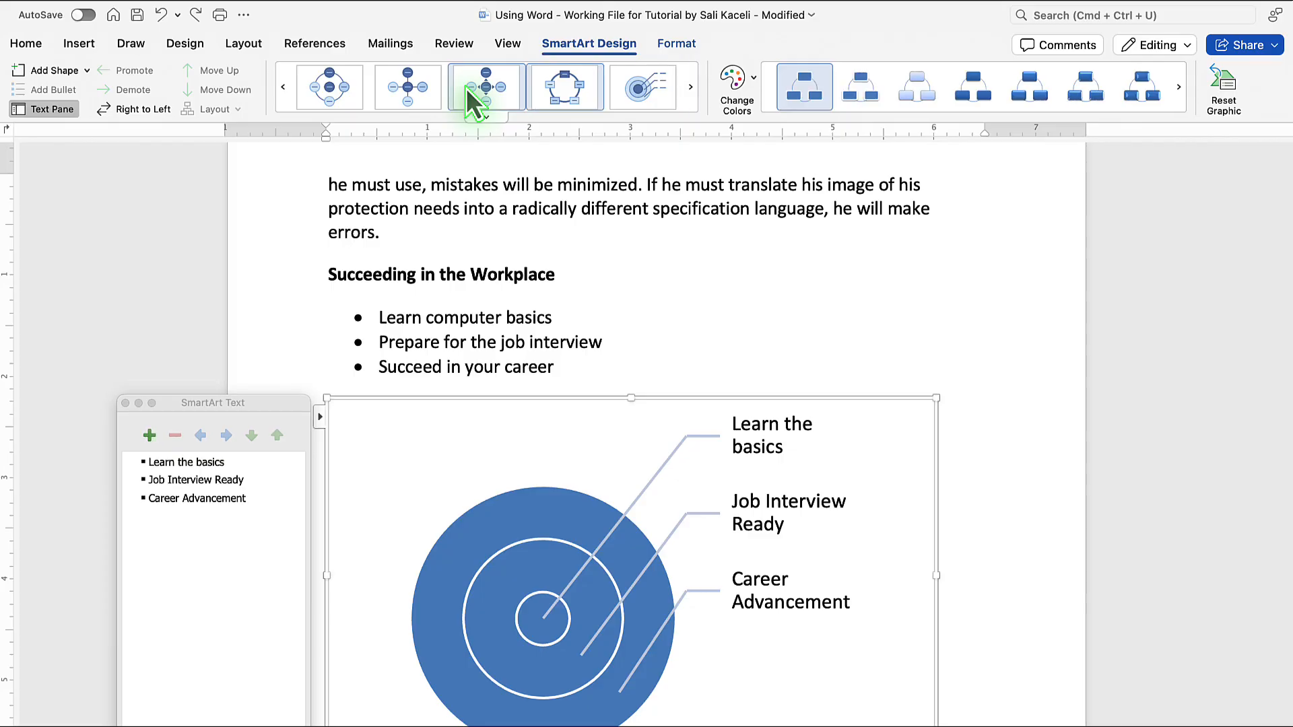
pyautogui.press('super+z')
pyautogui.press('super+z')
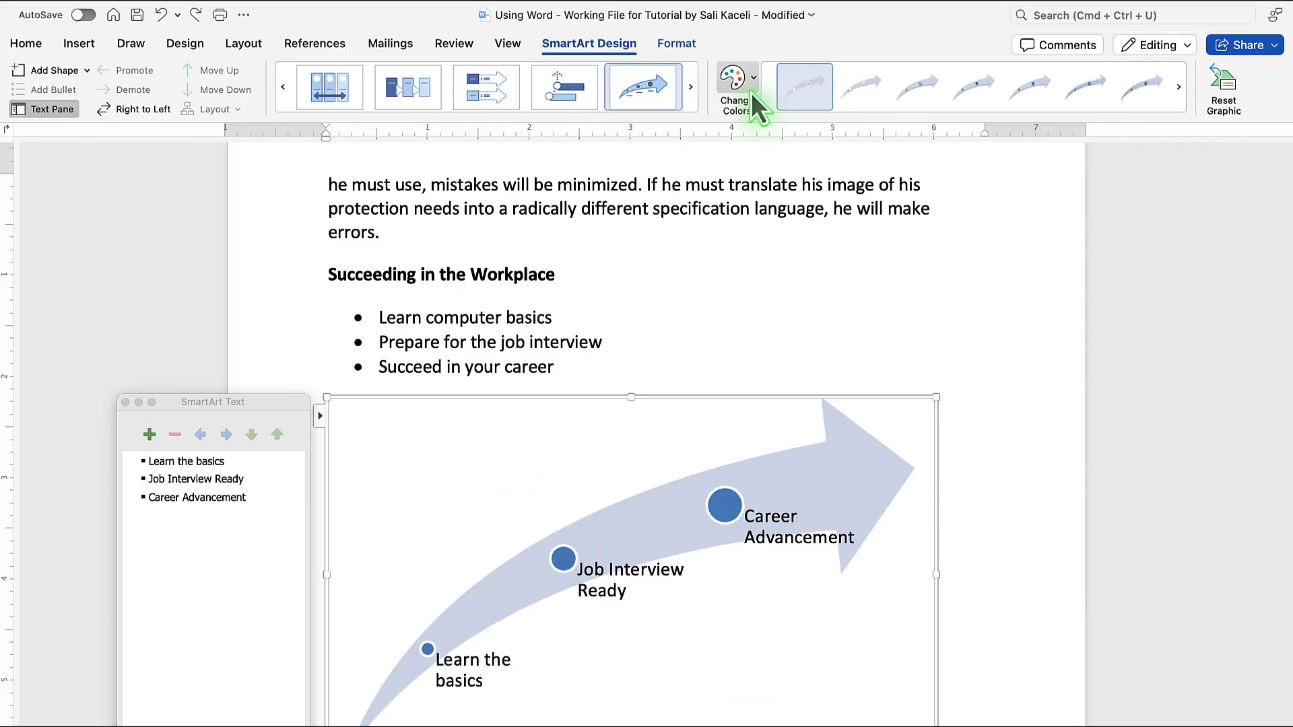
# - Recolor the arrow SmartArt with the first Colorful variation and shrink it proportionally to about 4.5 inches wide
pyautogui.click(752, 87)
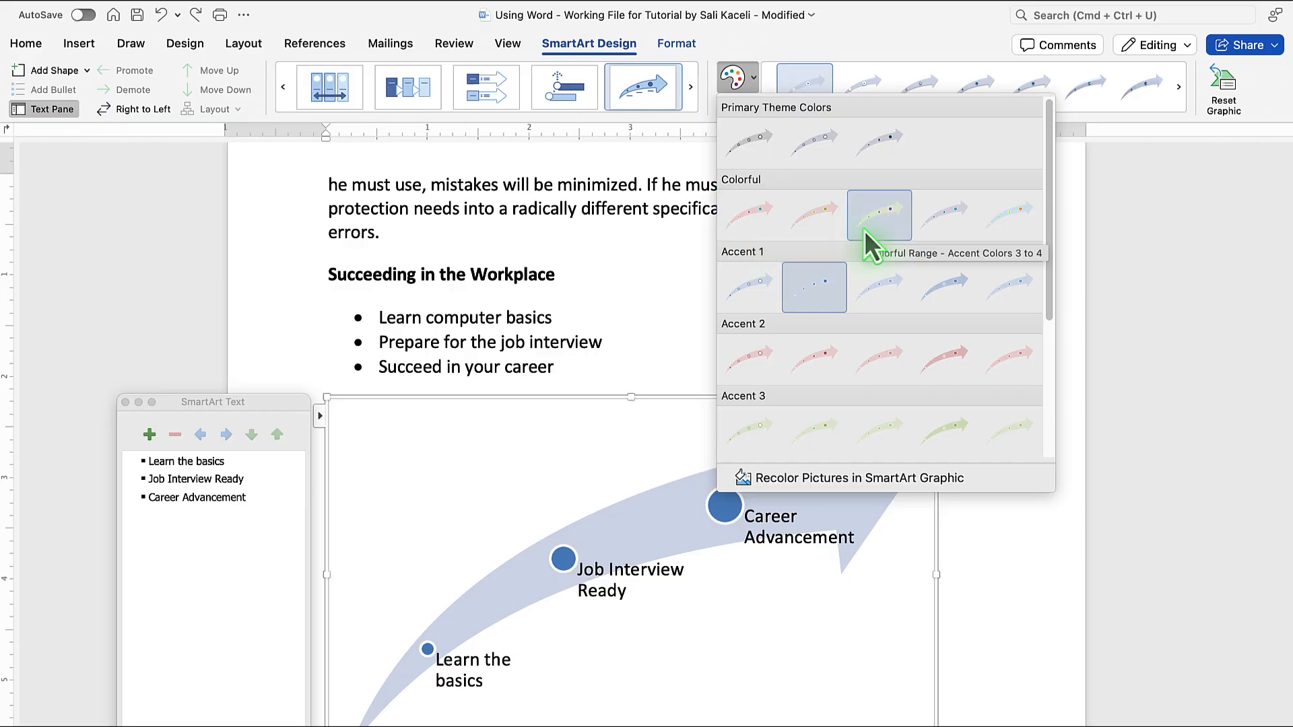
pyautogui.click(747, 225)
pyautogui.click(677, 45)
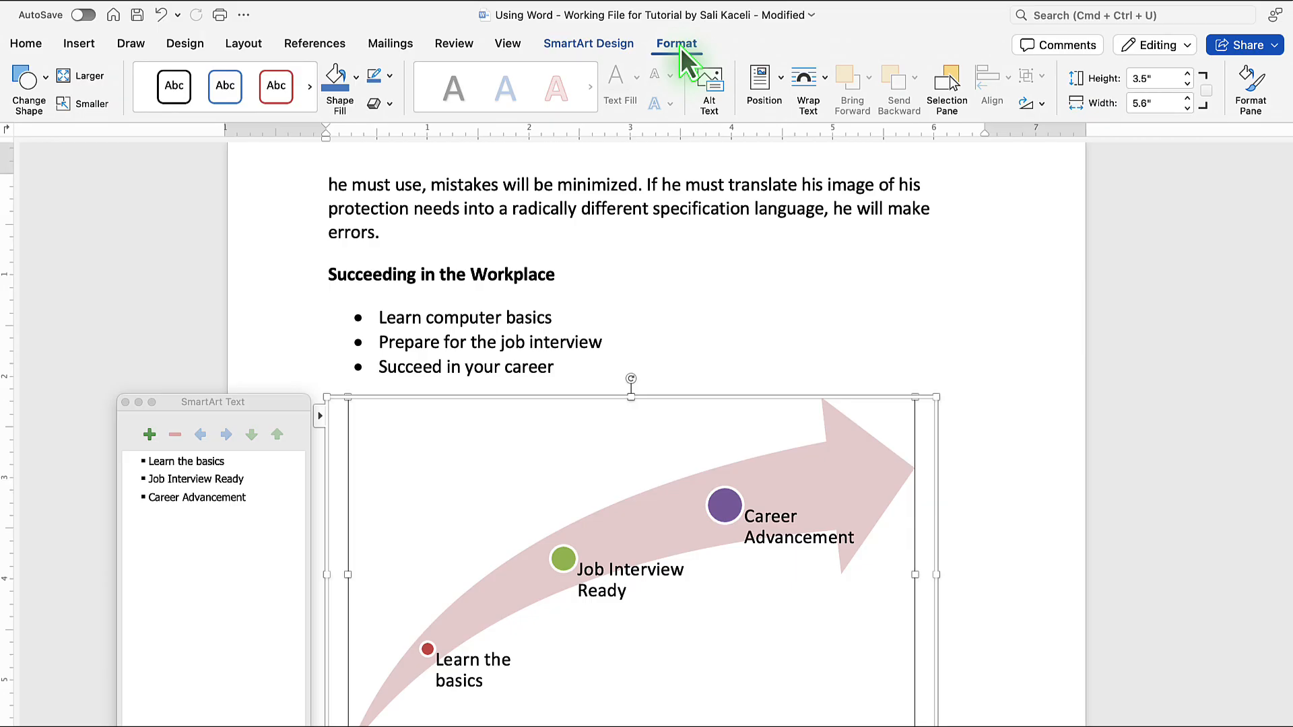
pyautogui.click(616, 45)
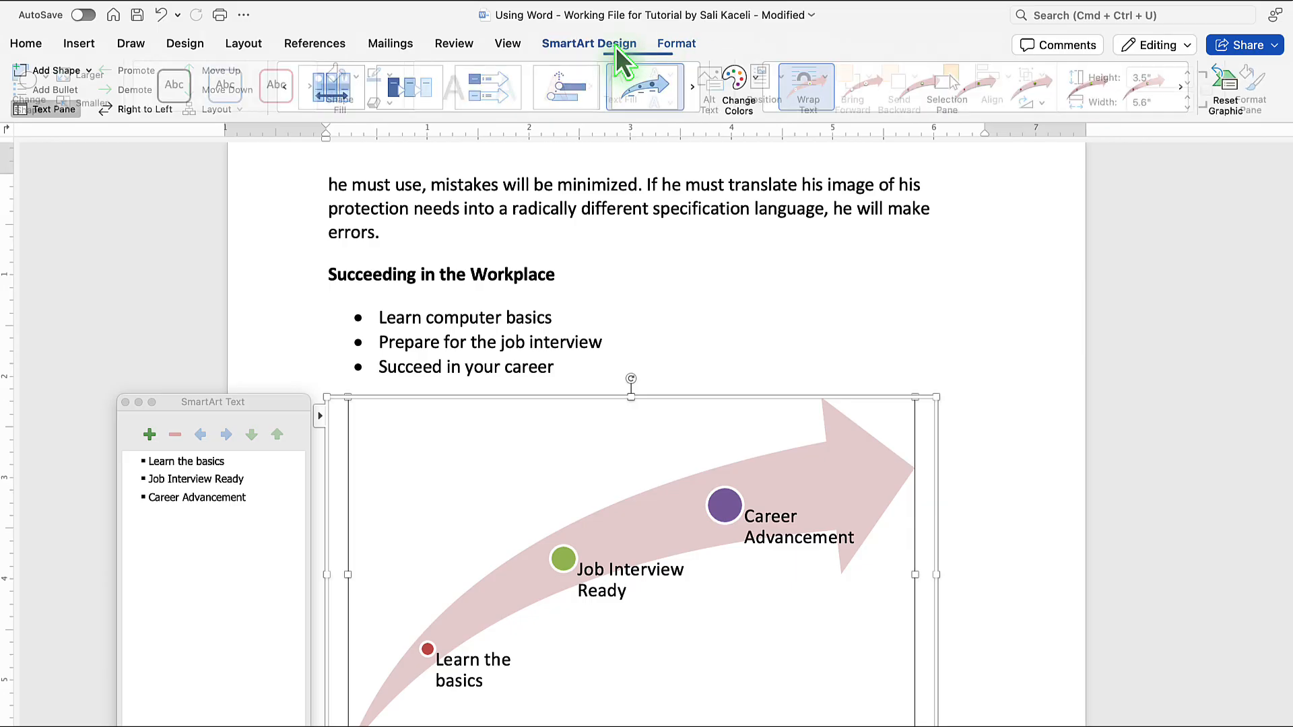
pyautogui.click(677, 44)
pyautogui.click(609, 44)
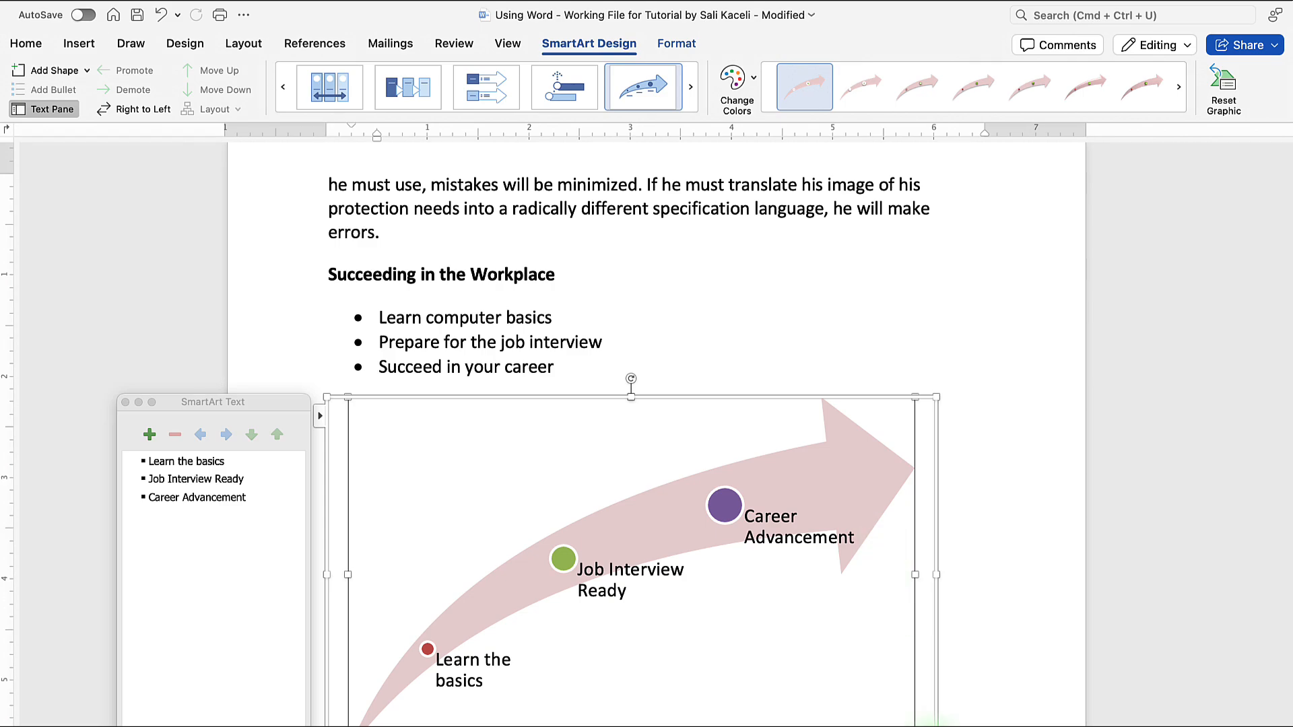
pyautogui.click(928, 725)
pyautogui.moveTo(933, 725); pyautogui.dragTo(781, 620)
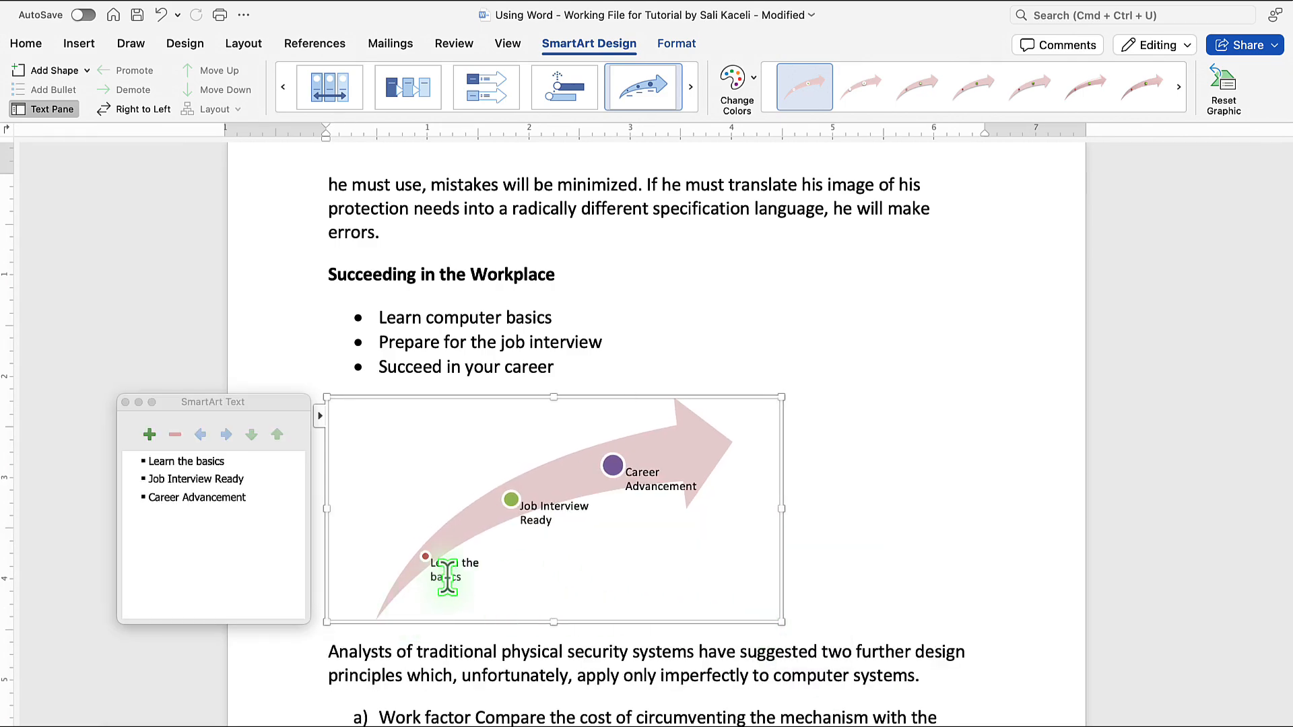
# - Select the SmartArt's three text entries one after another in its text list, ending on "Learn the basics"
pyautogui.click(458, 569)
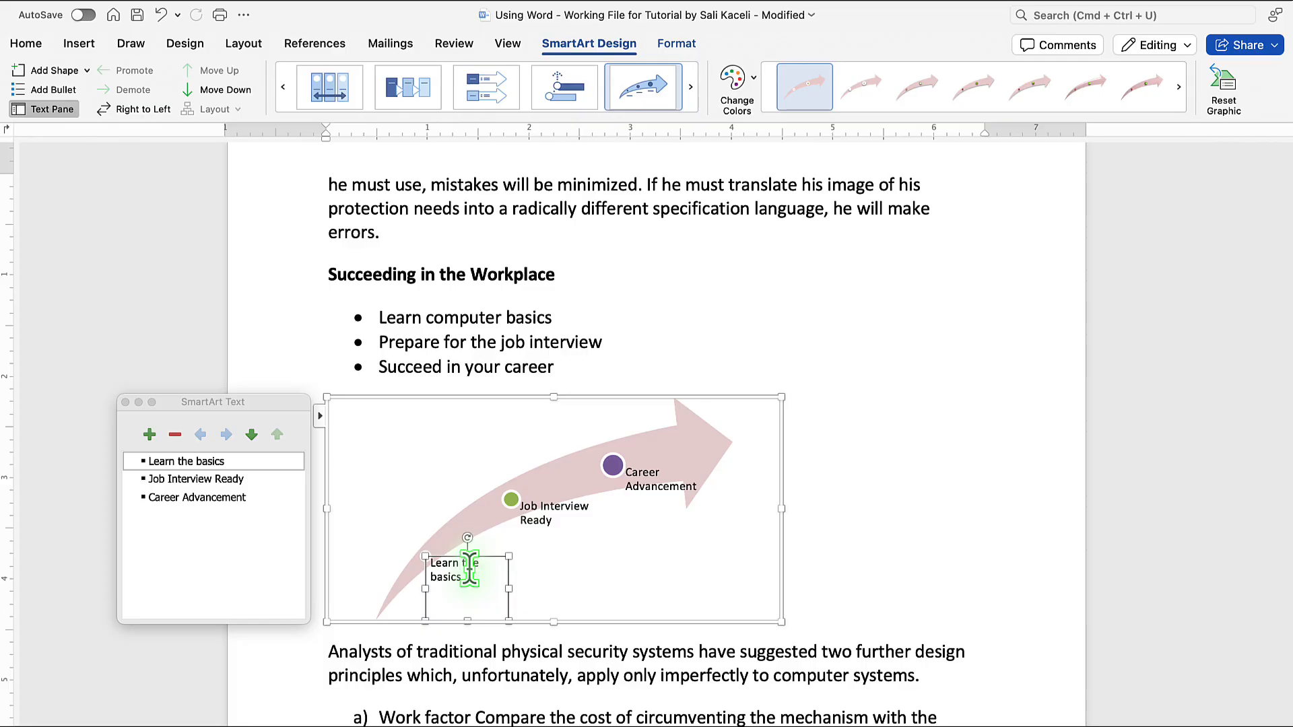
pyautogui.click(179, 482)
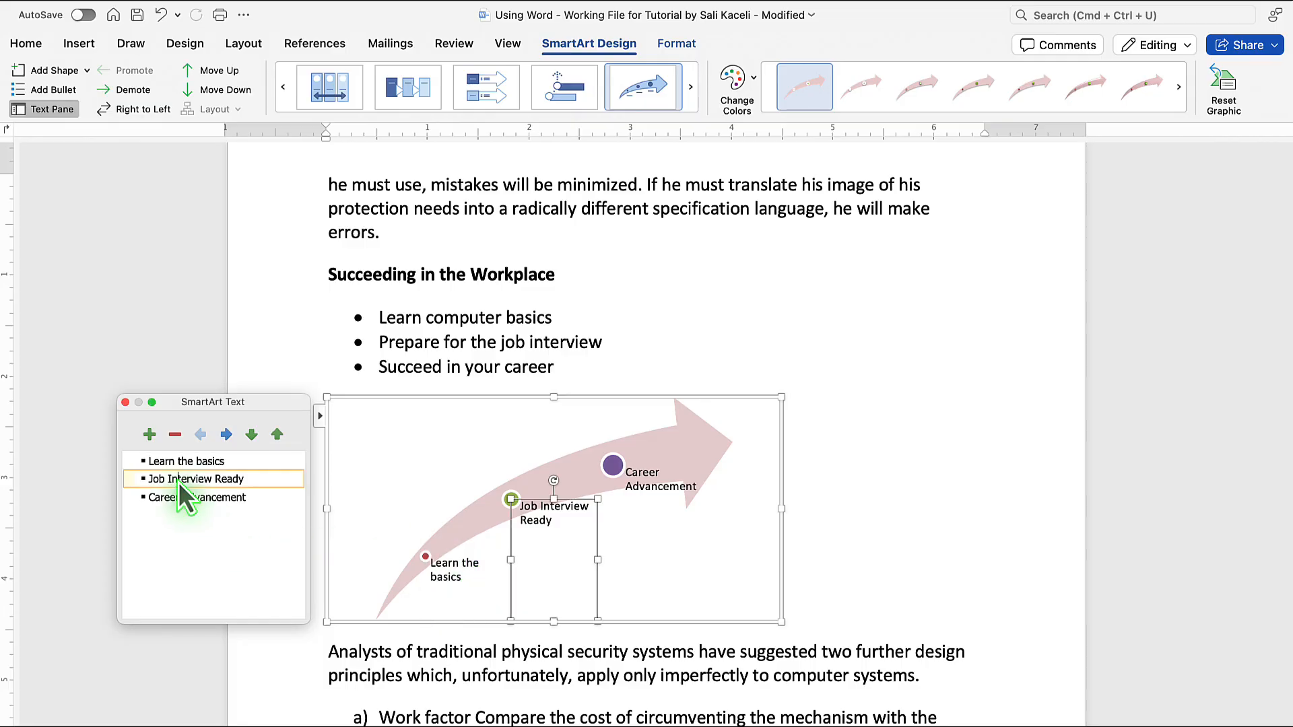
pyautogui.click(176, 499)
pyautogui.click(204, 463)
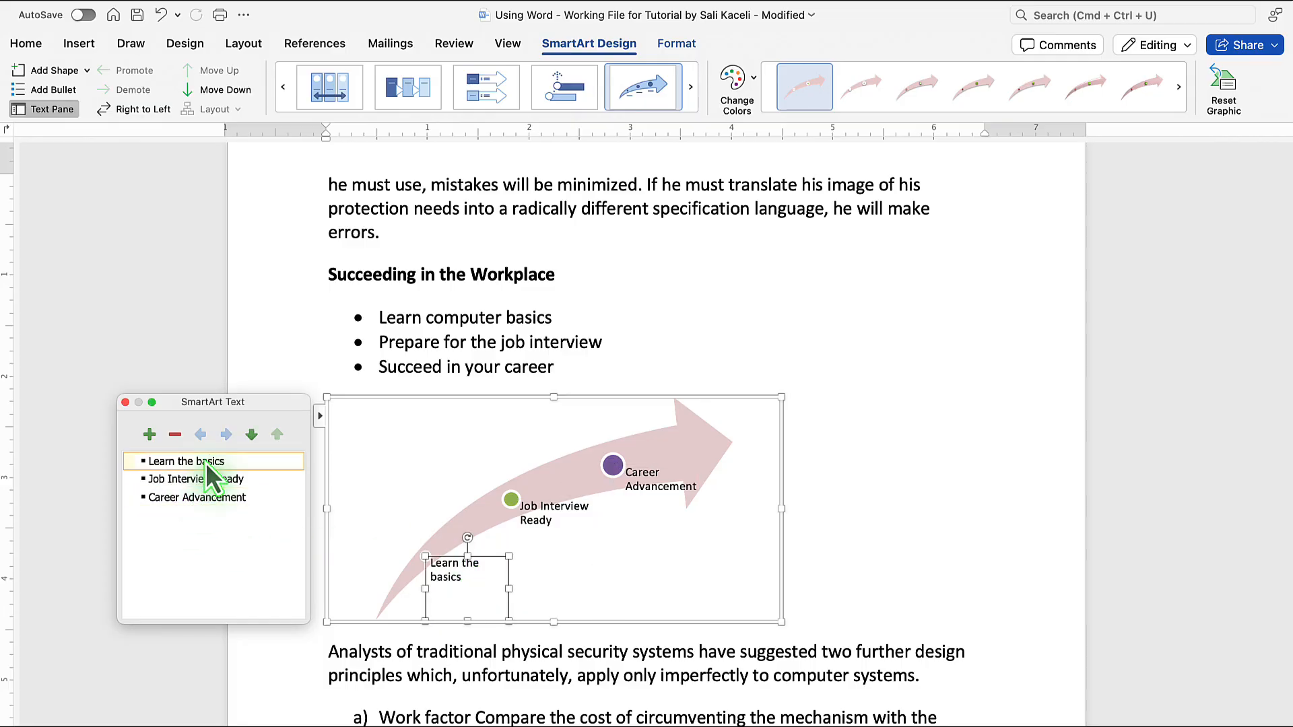
# - Toggle the SmartArt text list closed and open several times and deselect the graphic
pyautogui.click(321, 417)
pyautogui.click(320, 418)
pyautogui.click(320, 417)
pyautogui.click(320, 418)
pyautogui.click(319, 417)
pyautogui.click(320, 418)
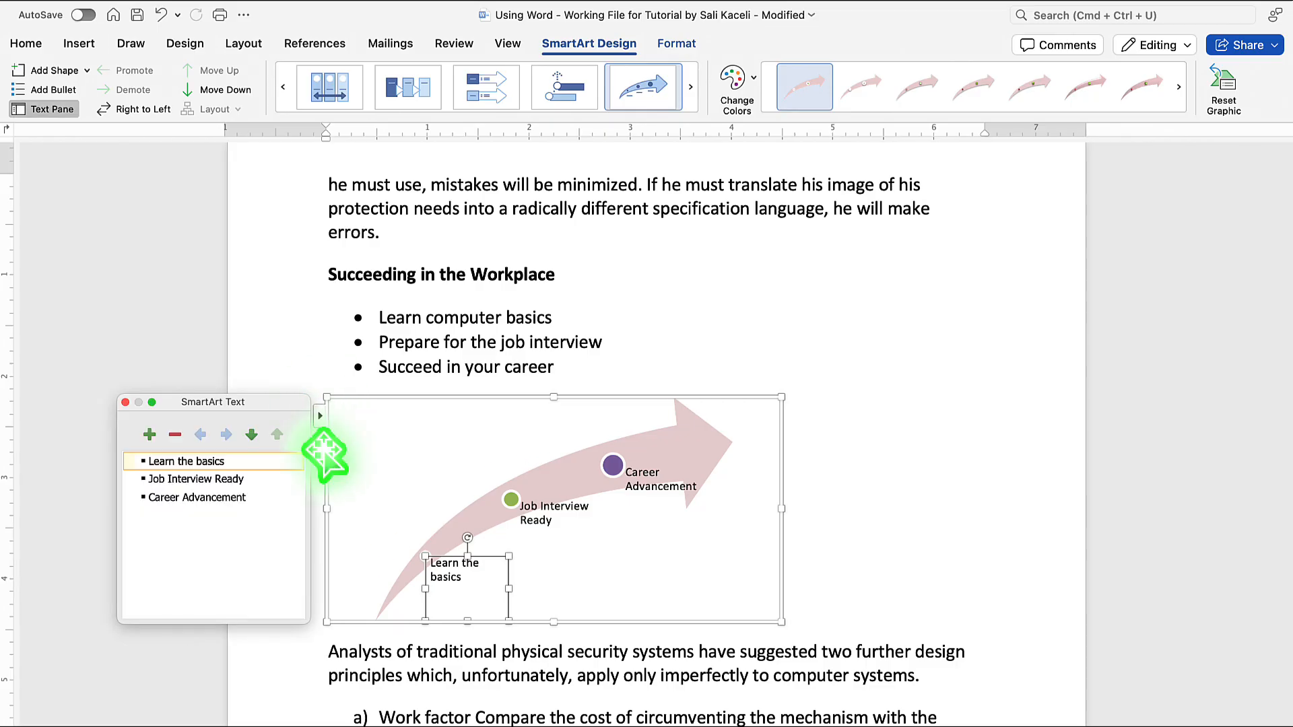
pyautogui.click(766, 303)
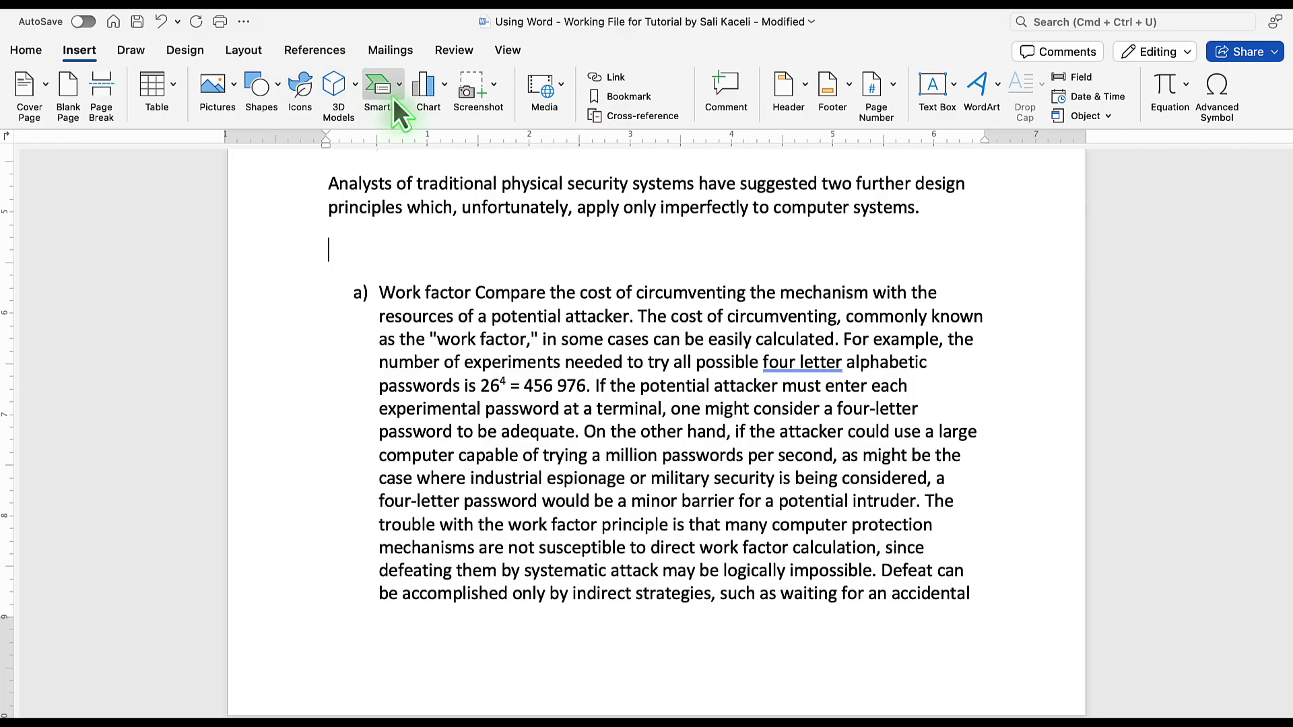
# - Insert a 2-D clustered column chart on the empty line after the "Analysts of traditional physical security systems" paragraph
pyautogui.click(445, 89)
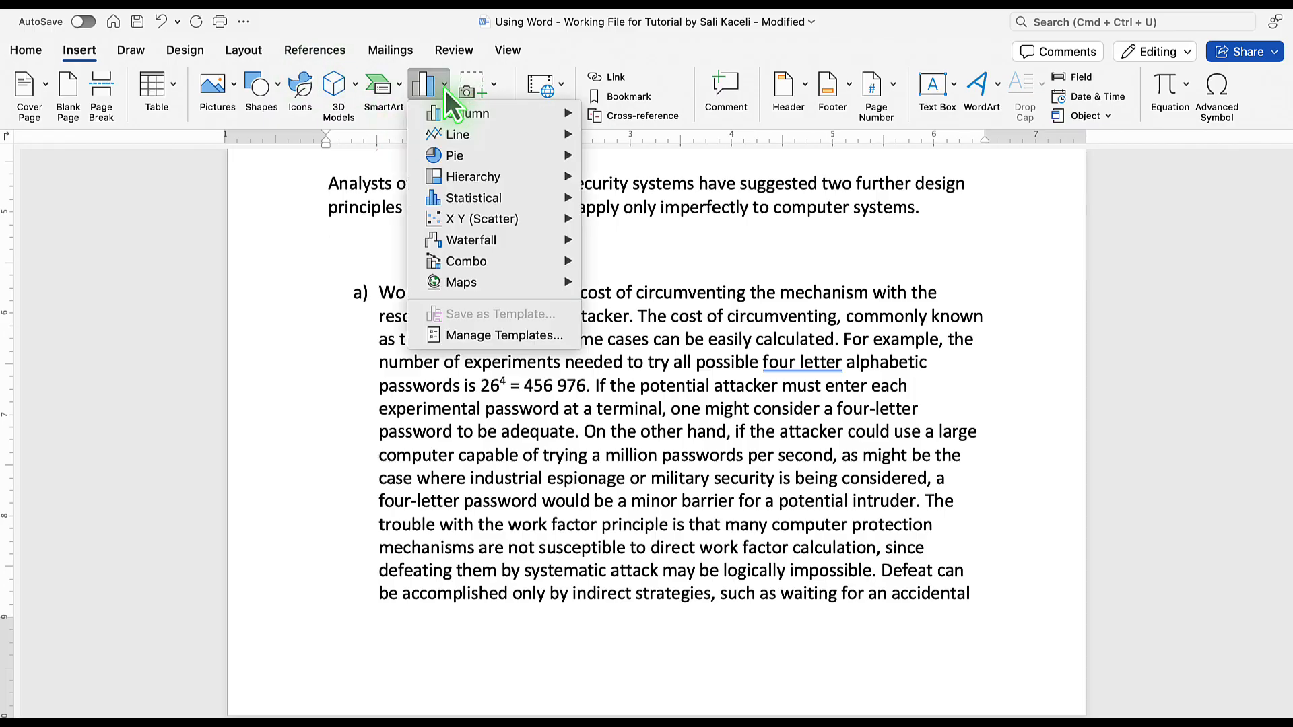
pyautogui.moveTo(456, 122)
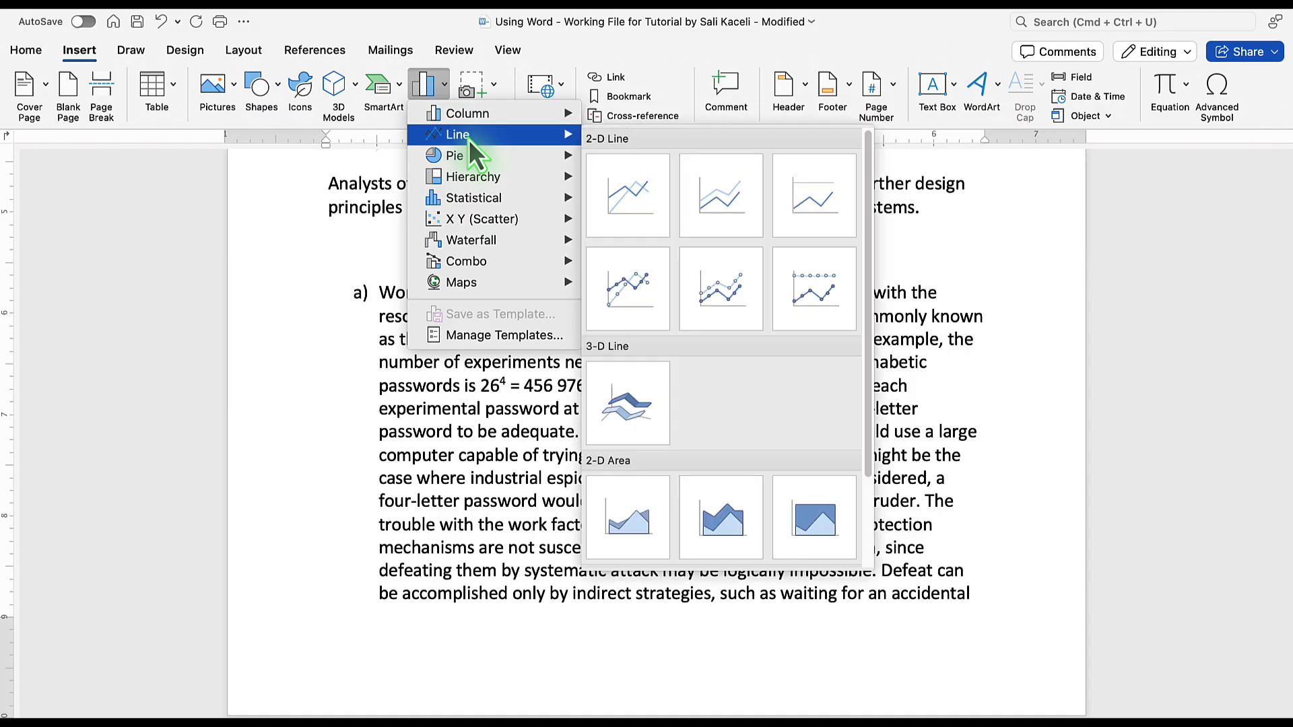
pyautogui.click(627, 196)
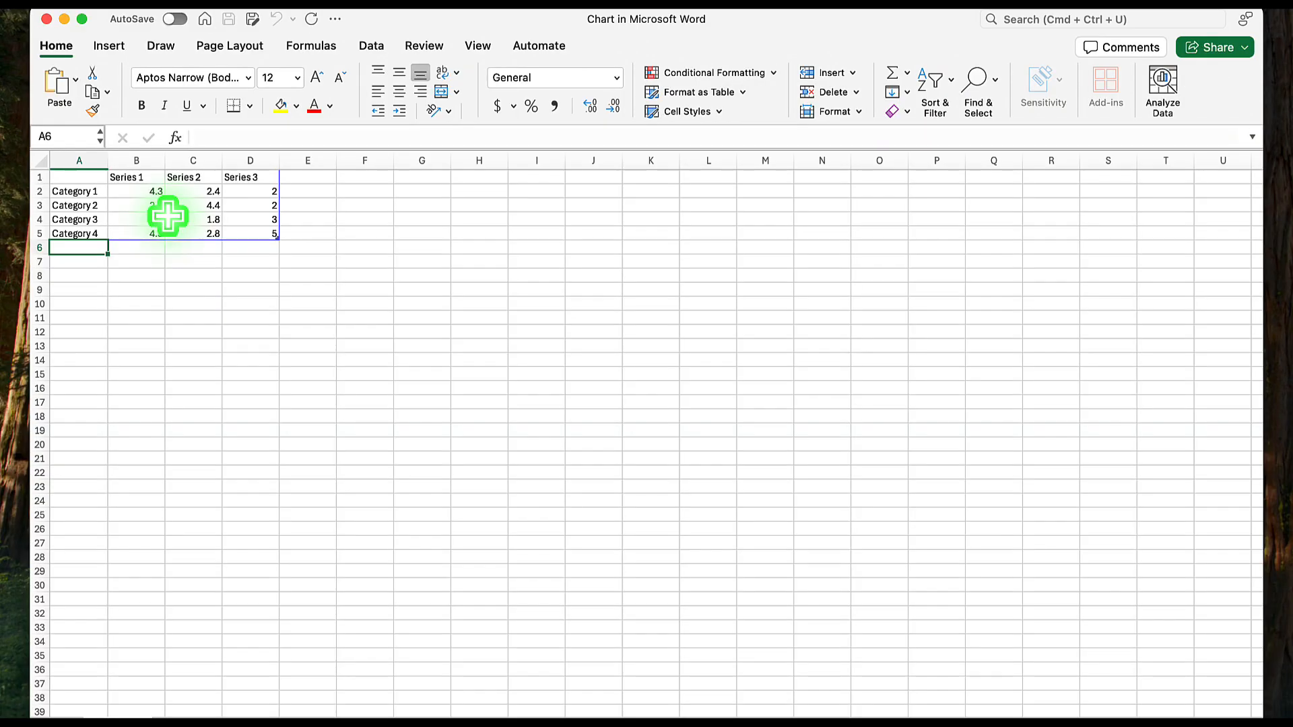
# - Rename the chart categories in cells A2 to A5 as Item 1 through Item 4 and switch back to the Word document
pyautogui.click(76, 192)
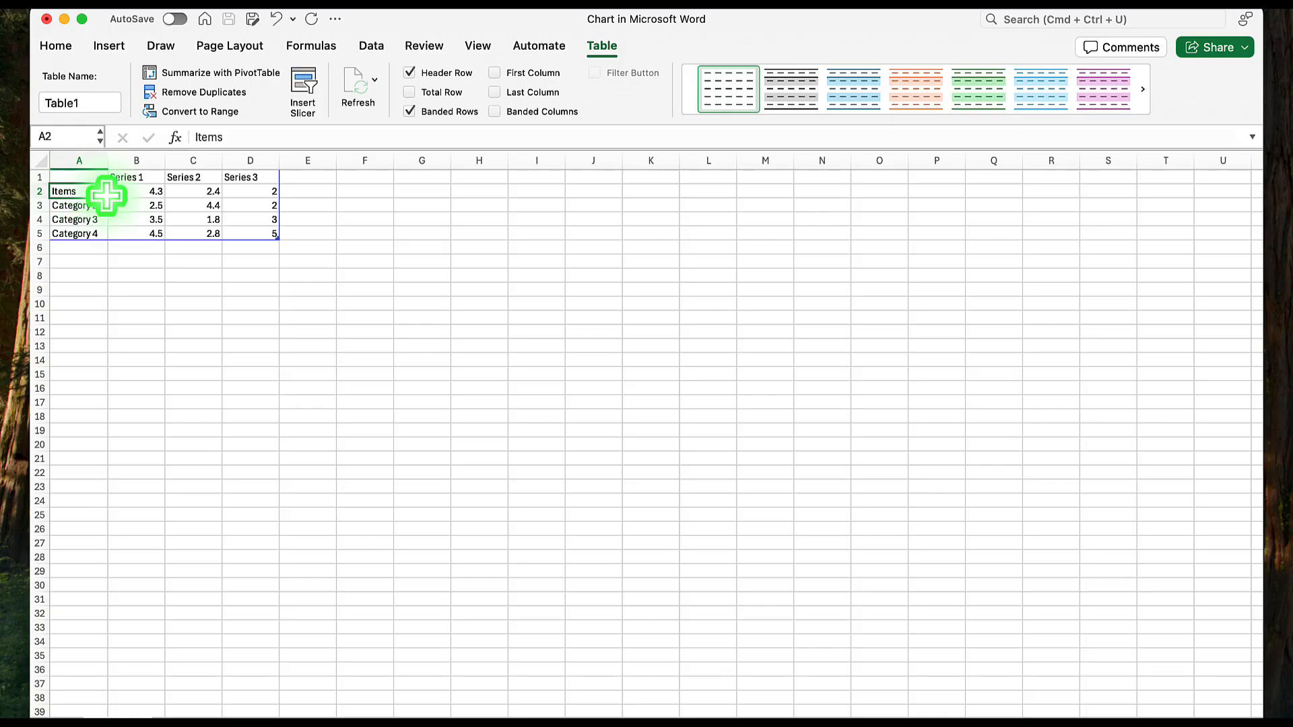
pyautogui.moveTo(107, 197); pyautogui.dragTo(103, 233)
pyautogui.click(132, 176)
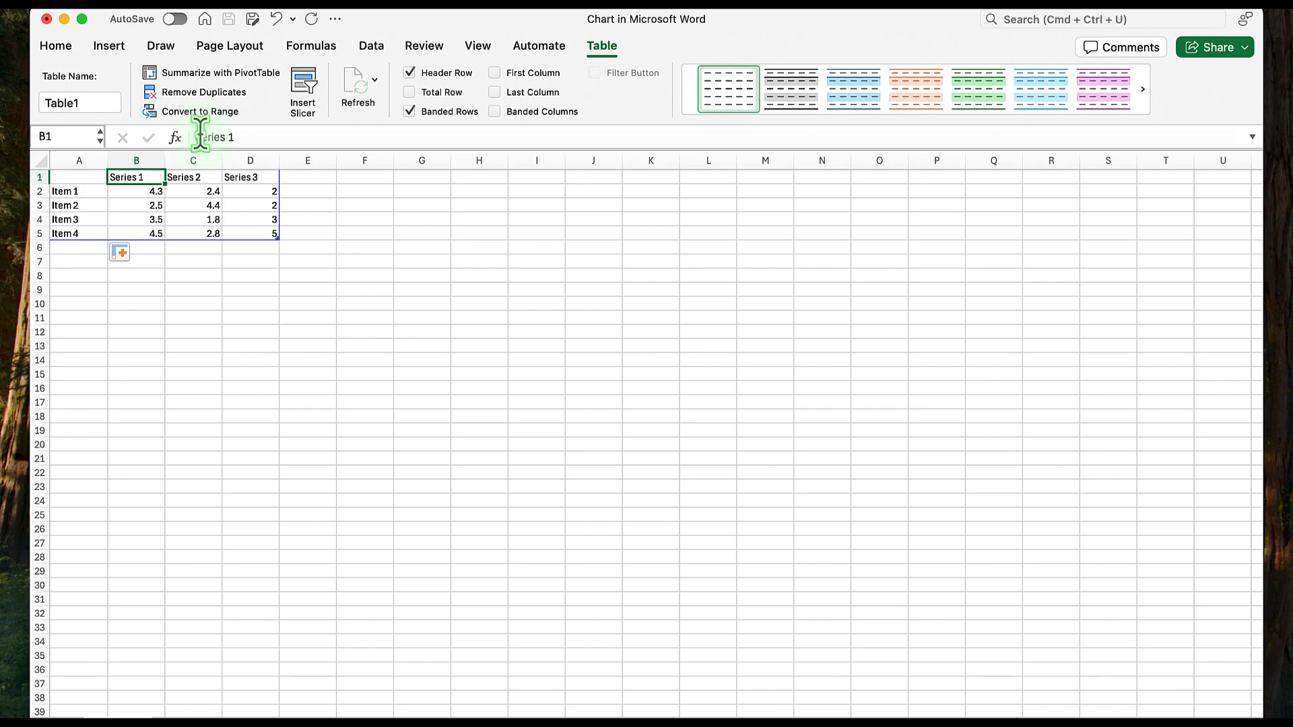
pyautogui.click(316, 238)
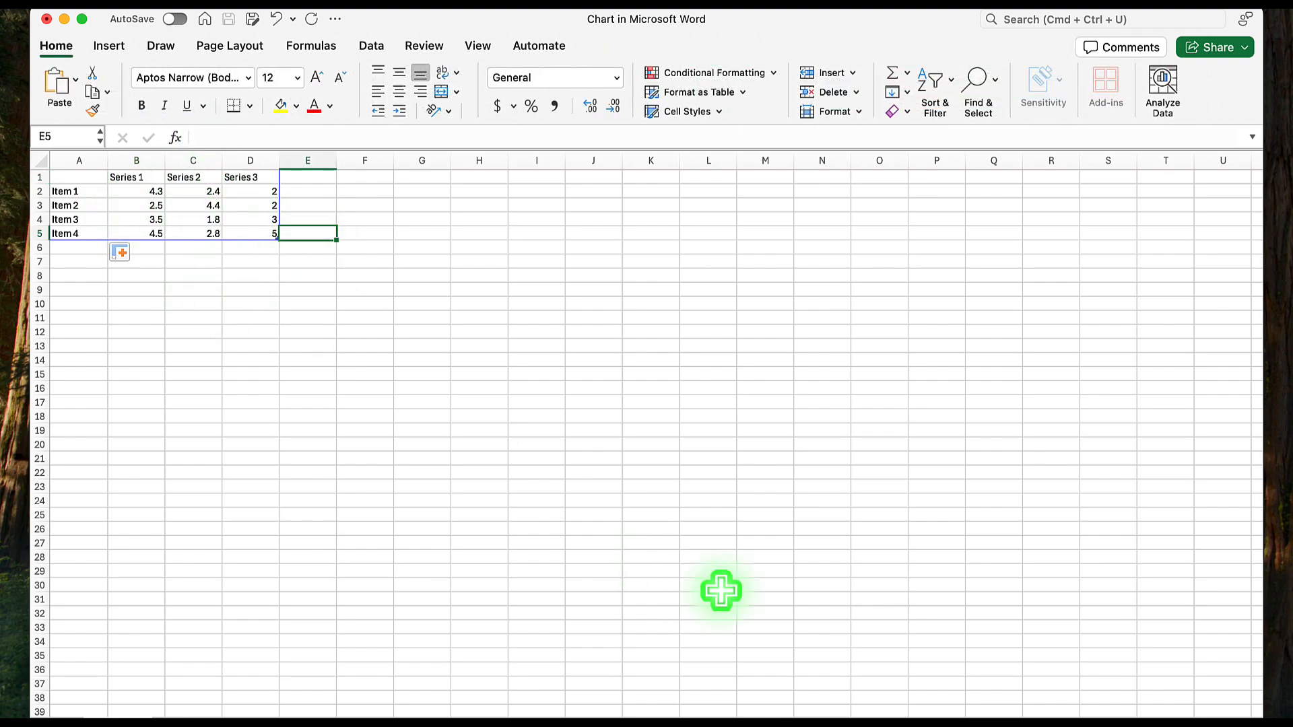
pyautogui.hotkey('ctrl', 'Right')
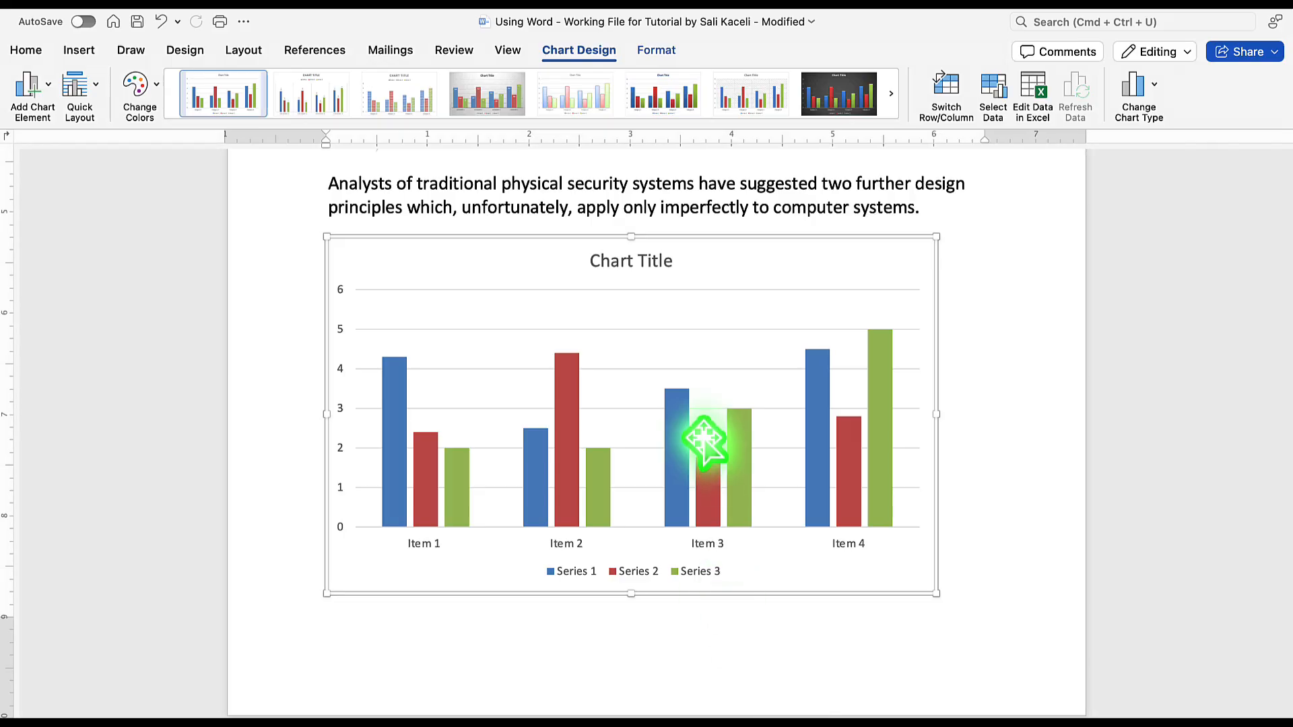
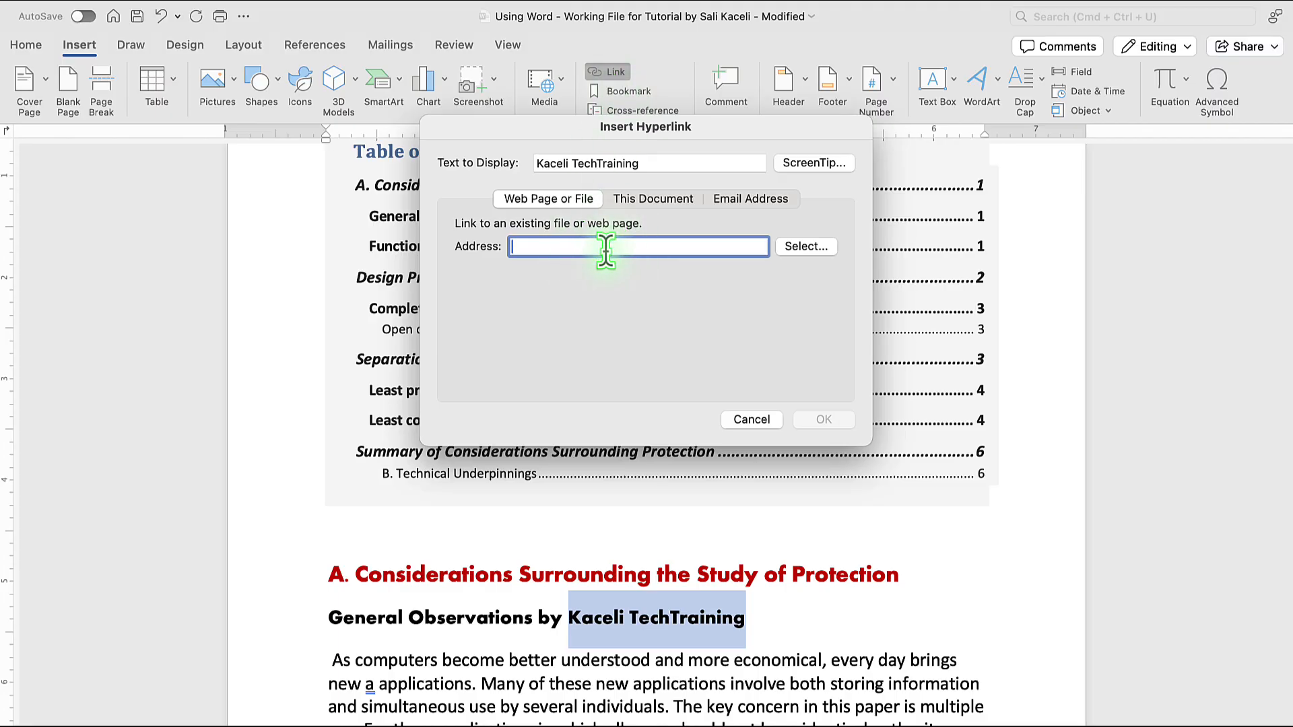
pyautogui.write('htt')
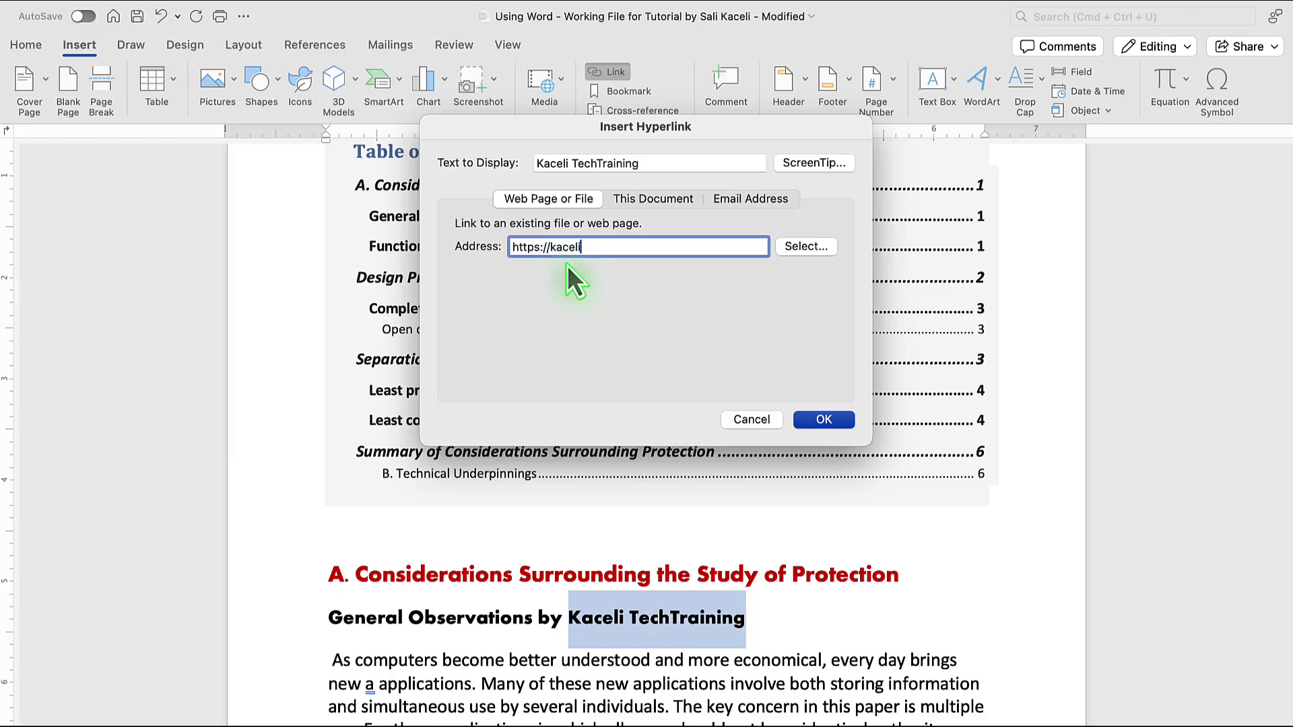
pyautogui.write('ps://kaceli.com/')
pyautogui.click(822, 419)
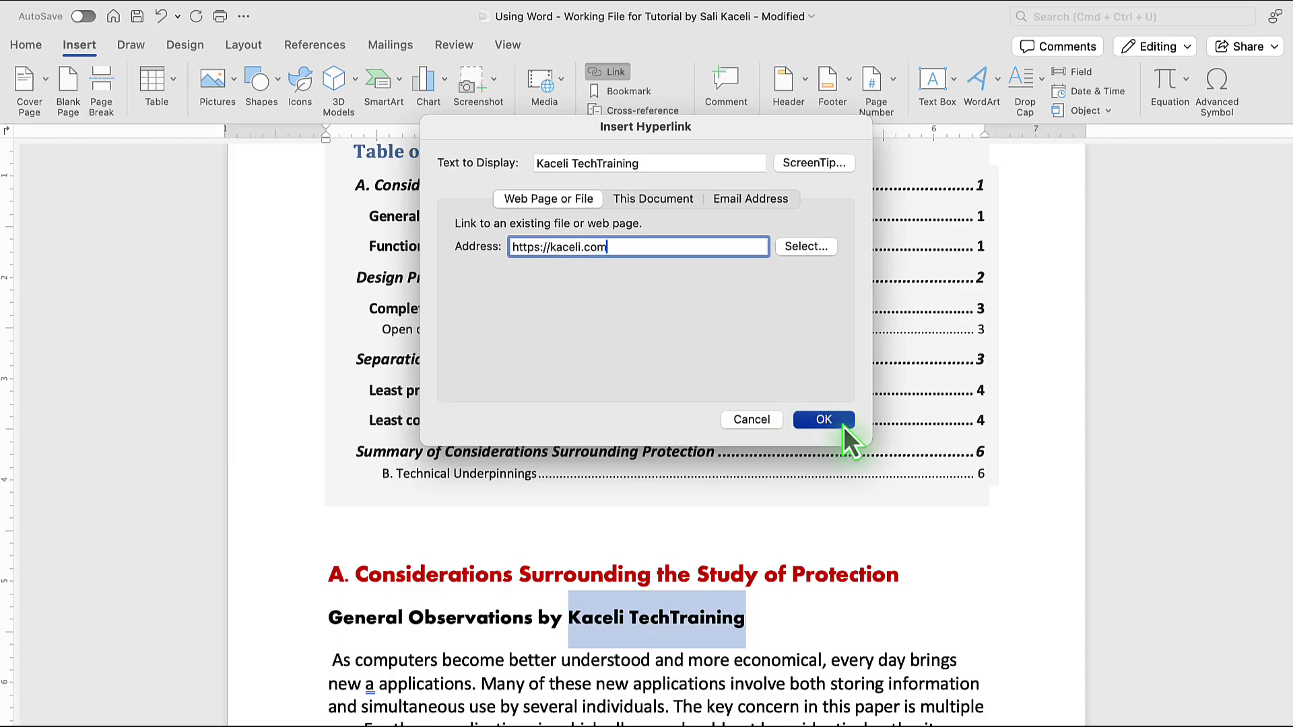
pyautogui.click(721, 623)
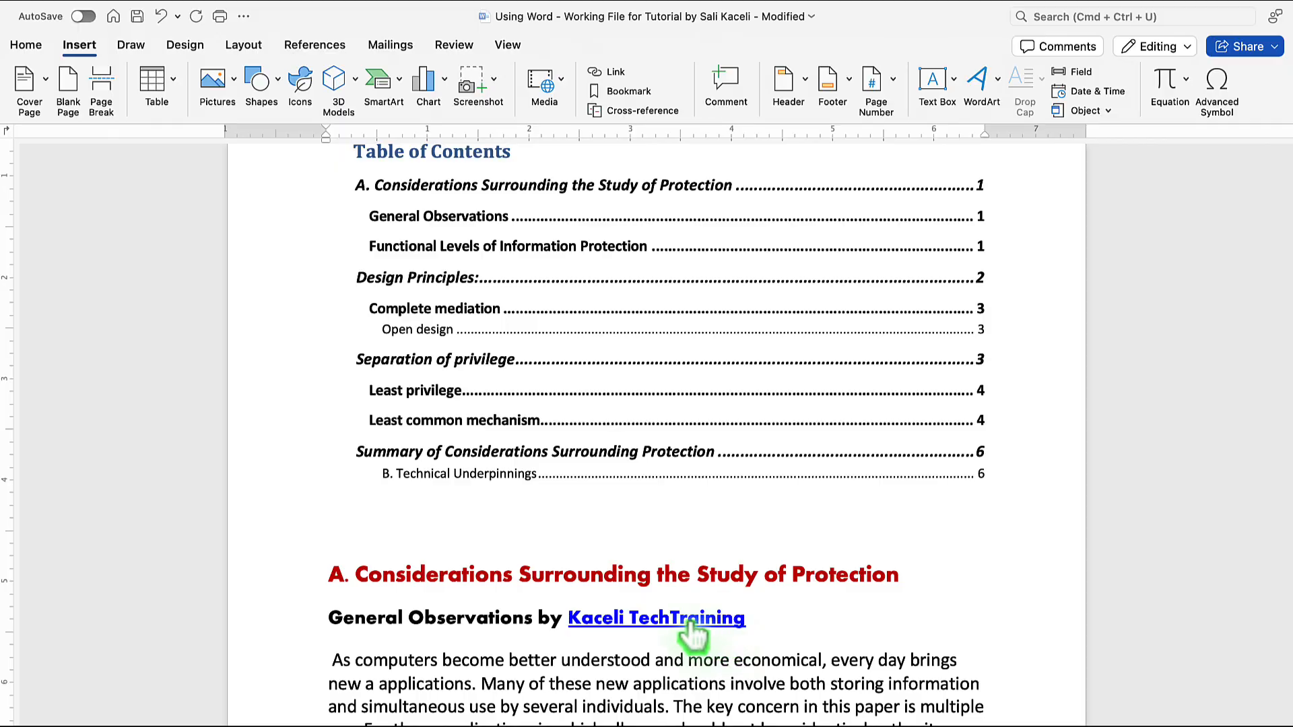
pyautogui.scroll(-2, 650, 348)
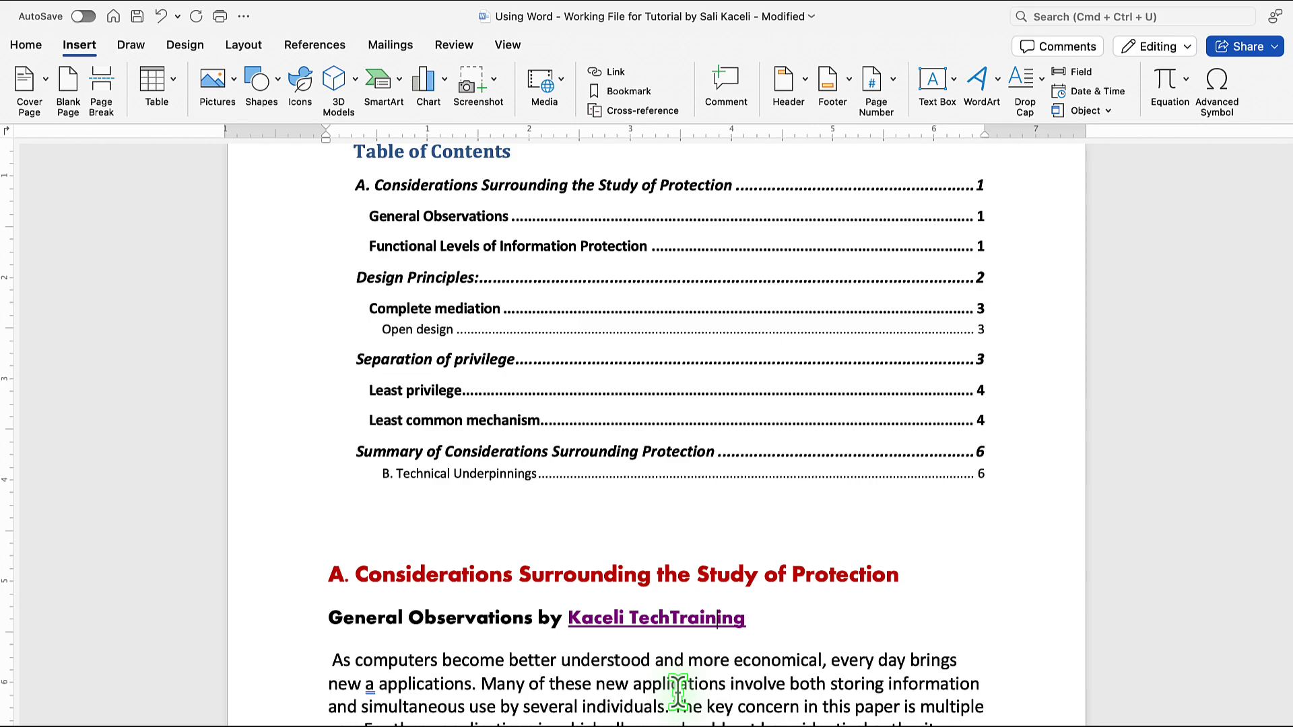
pyautogui.scroll(-15, 678, 692)
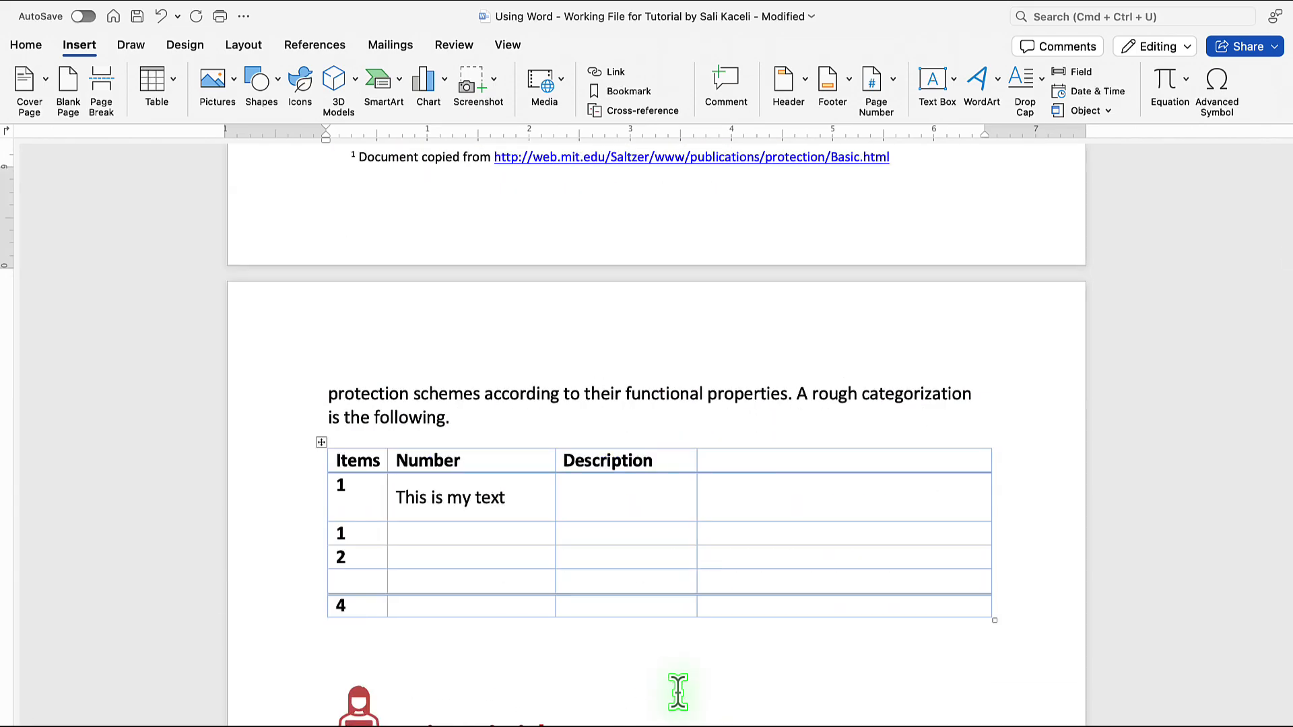
pyautogui.scroll(15, 678, 691)
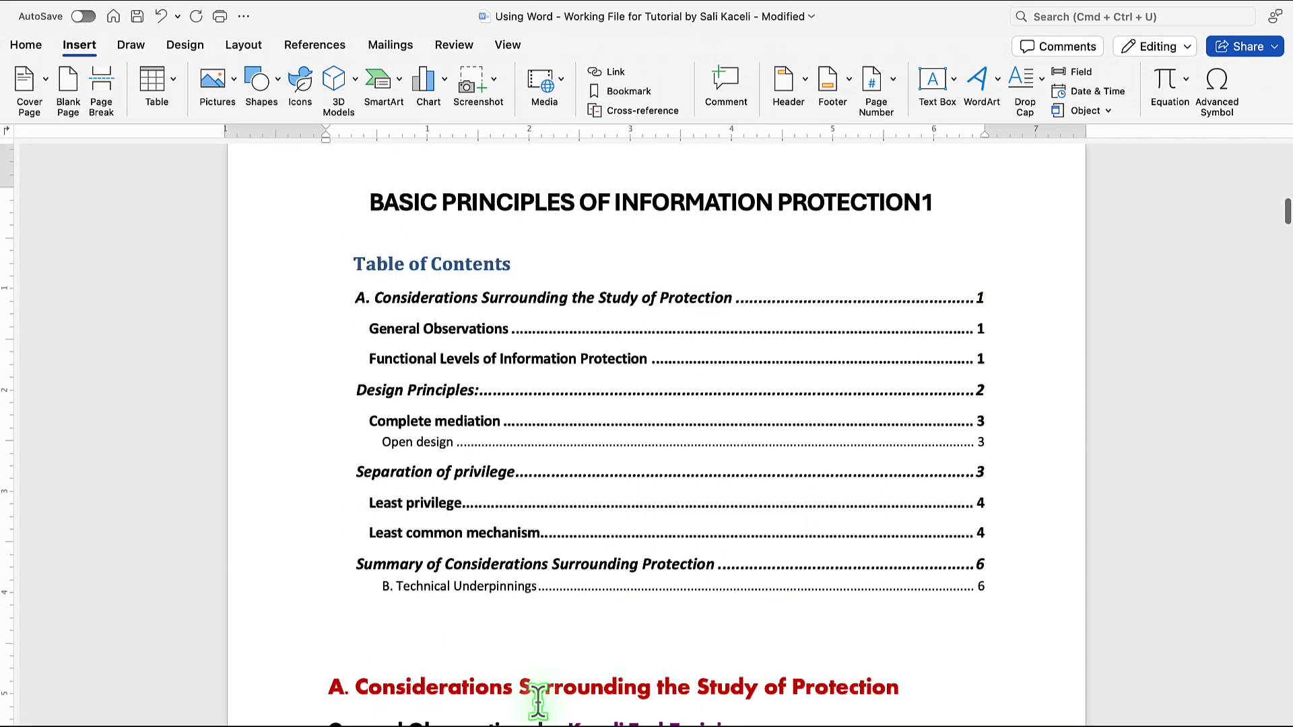
pyautogui.doubleClick(475, 687)
pyautogui.click(615, 73)
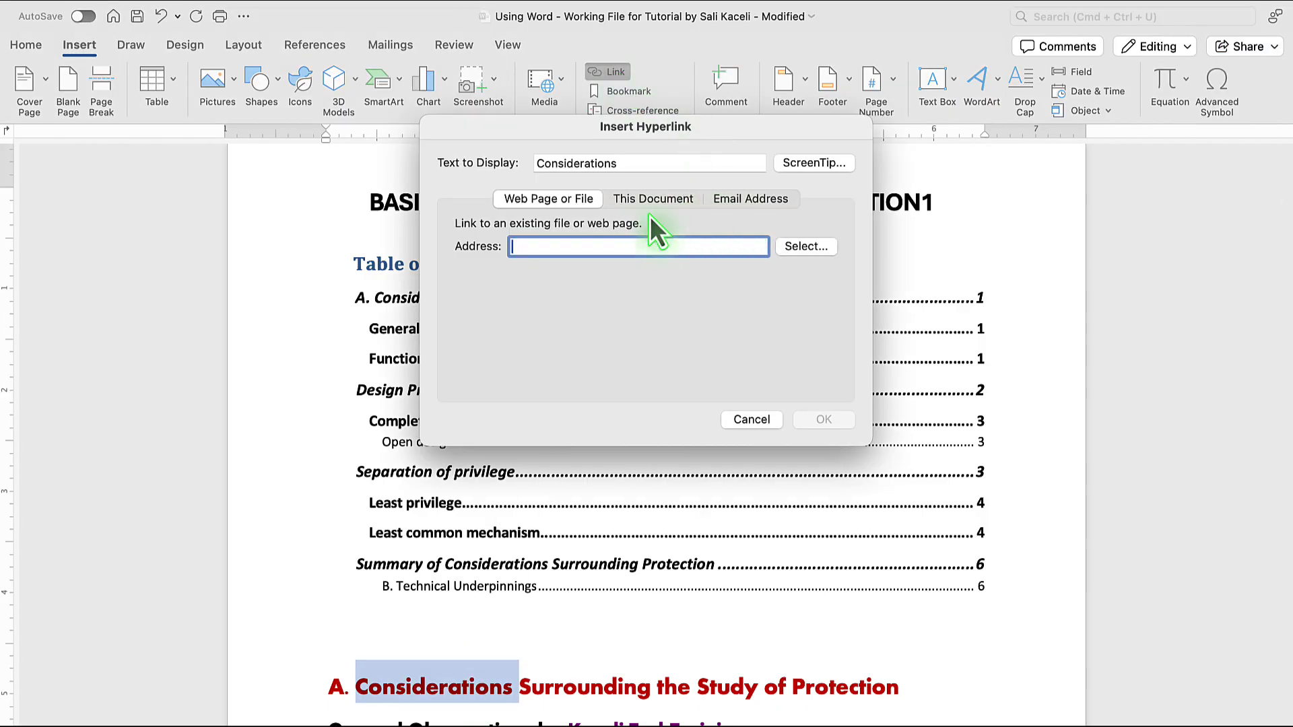
pyautogui.click(802, 248)
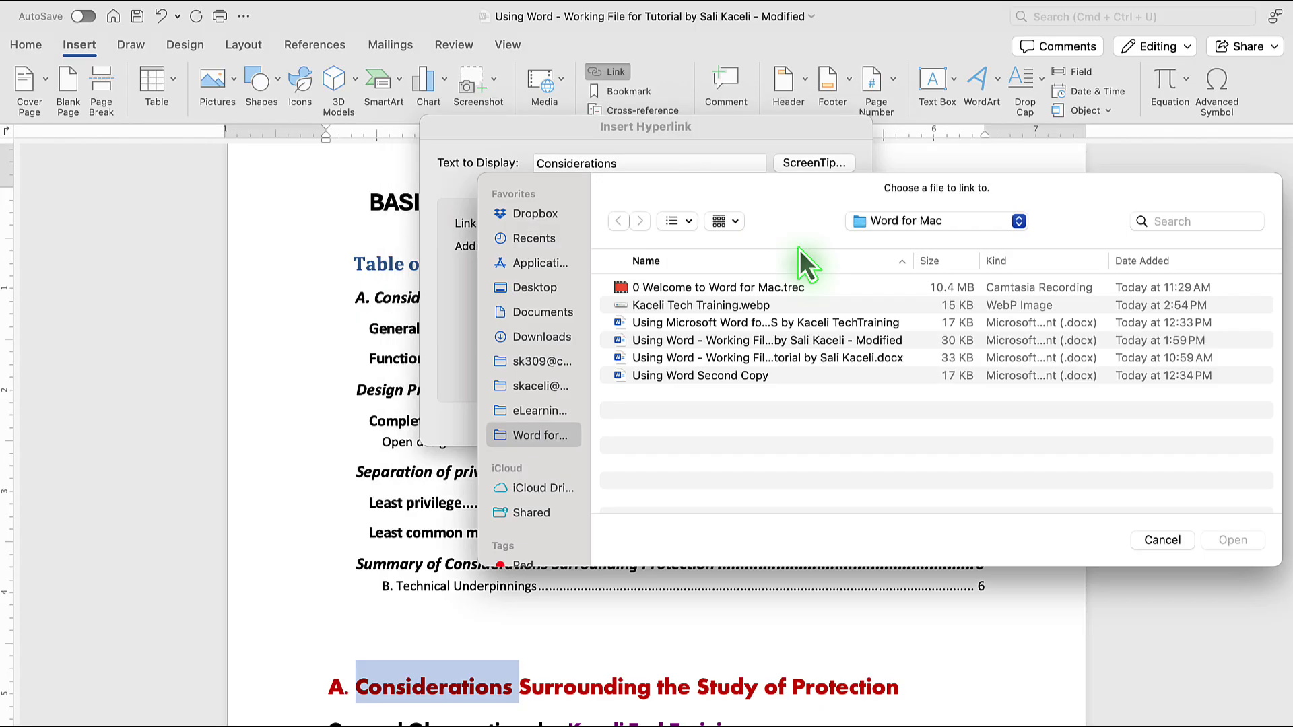
pyautogui.click(717, 364)
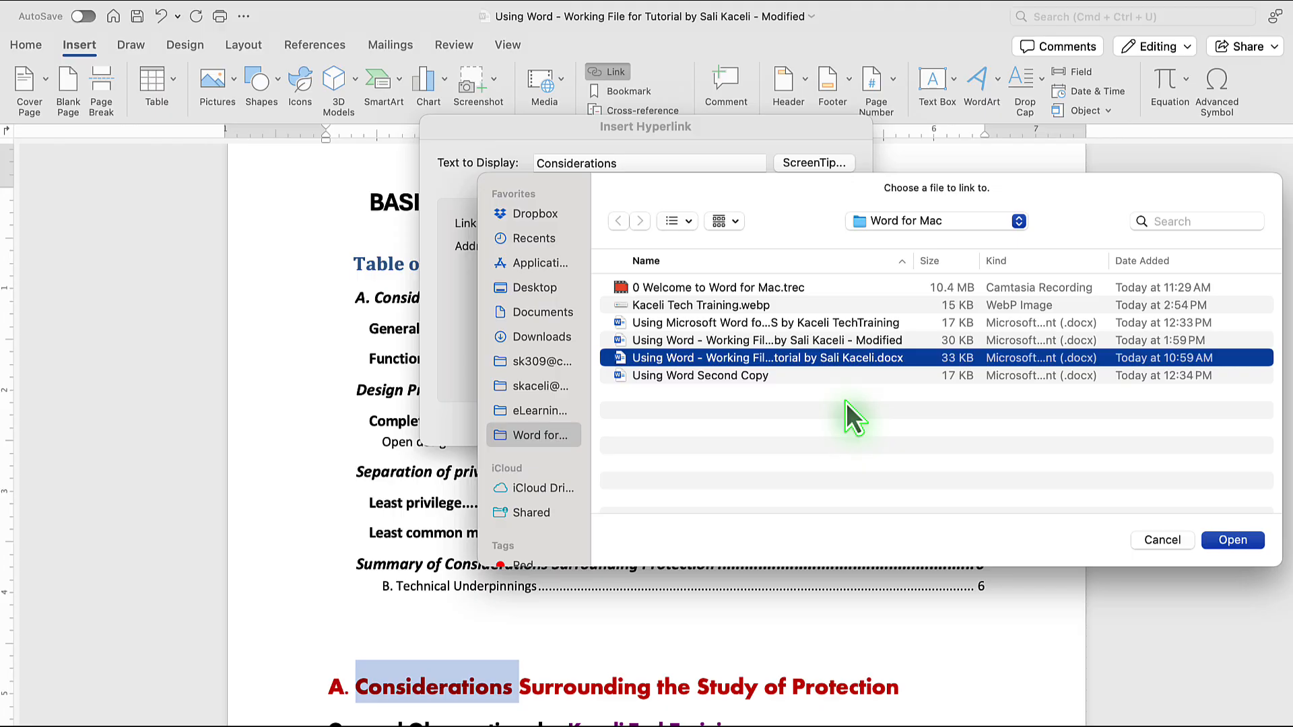
pyautogui.click(1163, 540)
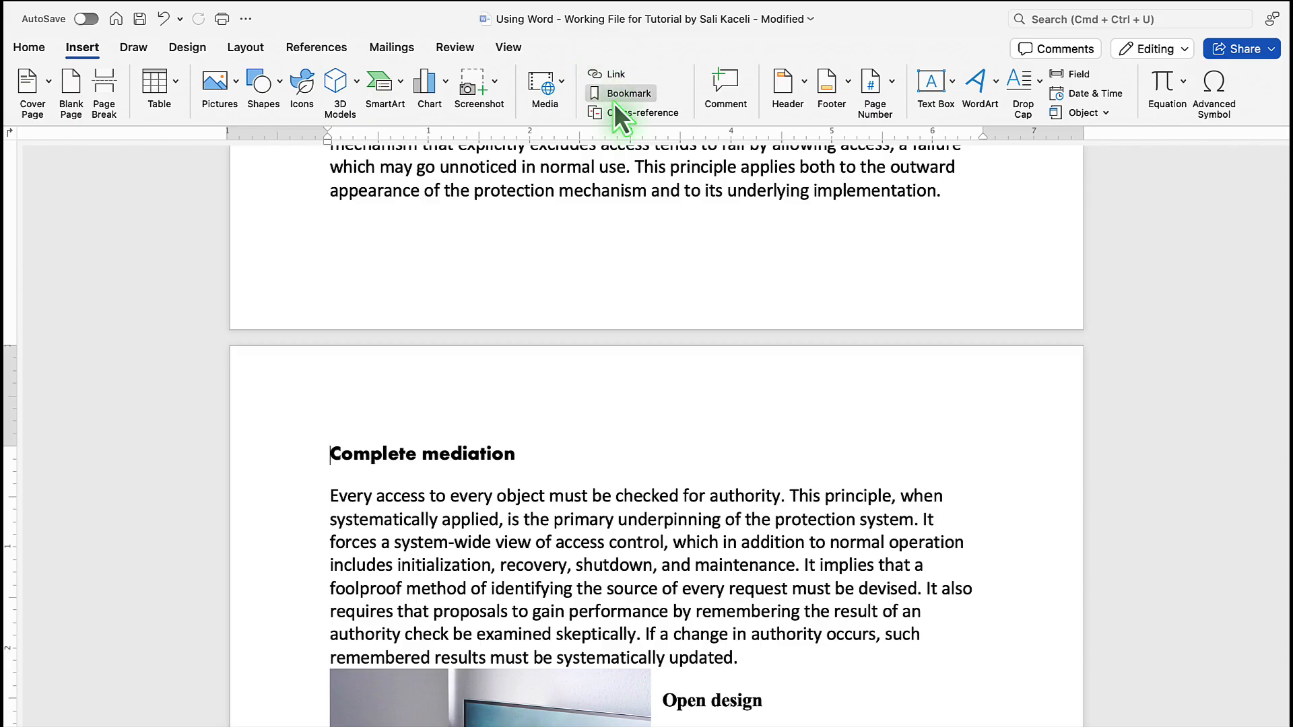
# - Add a bookmark named "mediation" at the start of the "Complete mediation" heading
pyautogui.click(633, 108)
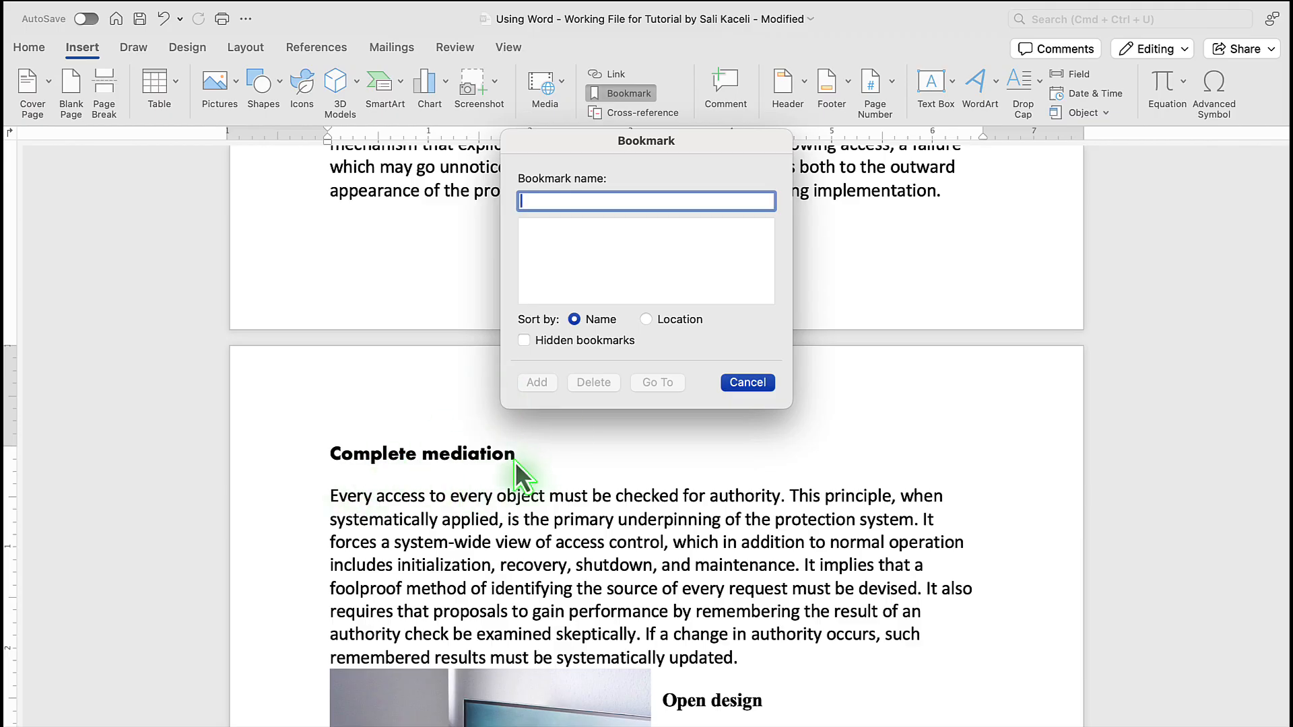
pyautogui.write('mediation')
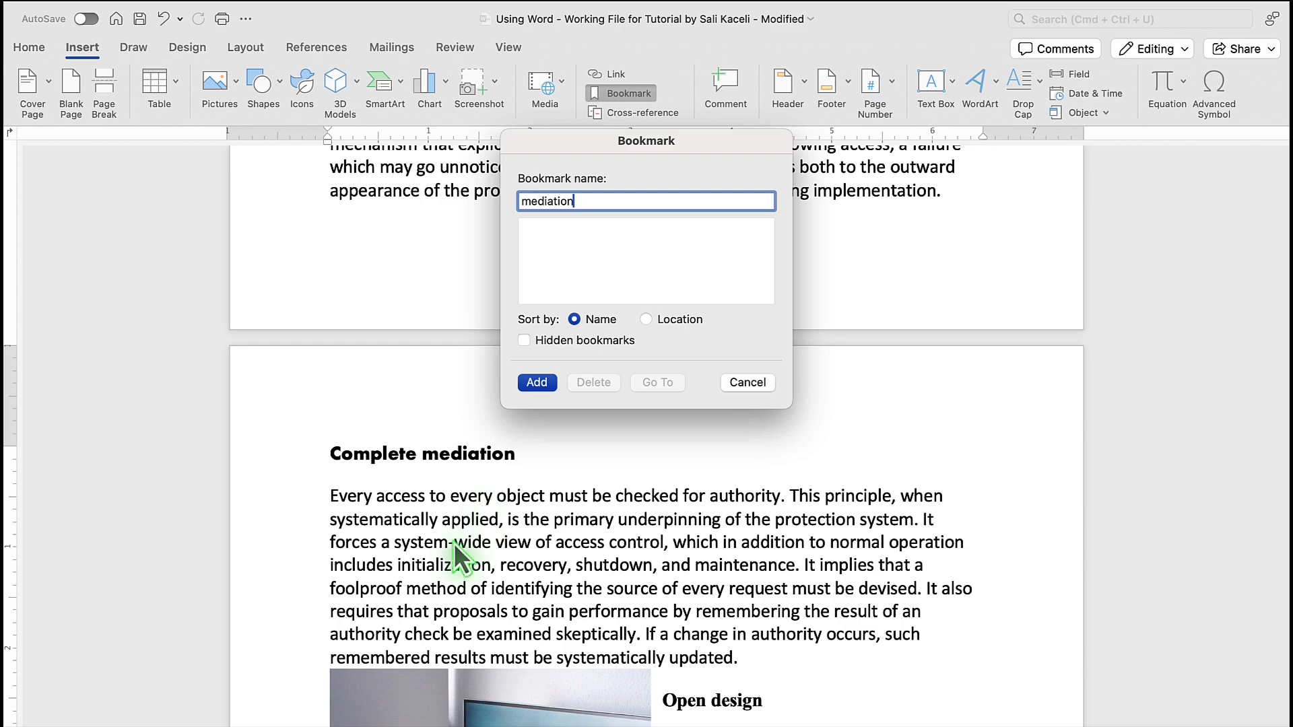
pyautogui.click(537, 383)
# - Extend the "General Observations" heading in the body text with "and Mediations" before "by Kaceli TechTraining" and select the word "Mediations"
pyautogui.scroll(15, 341, 469)
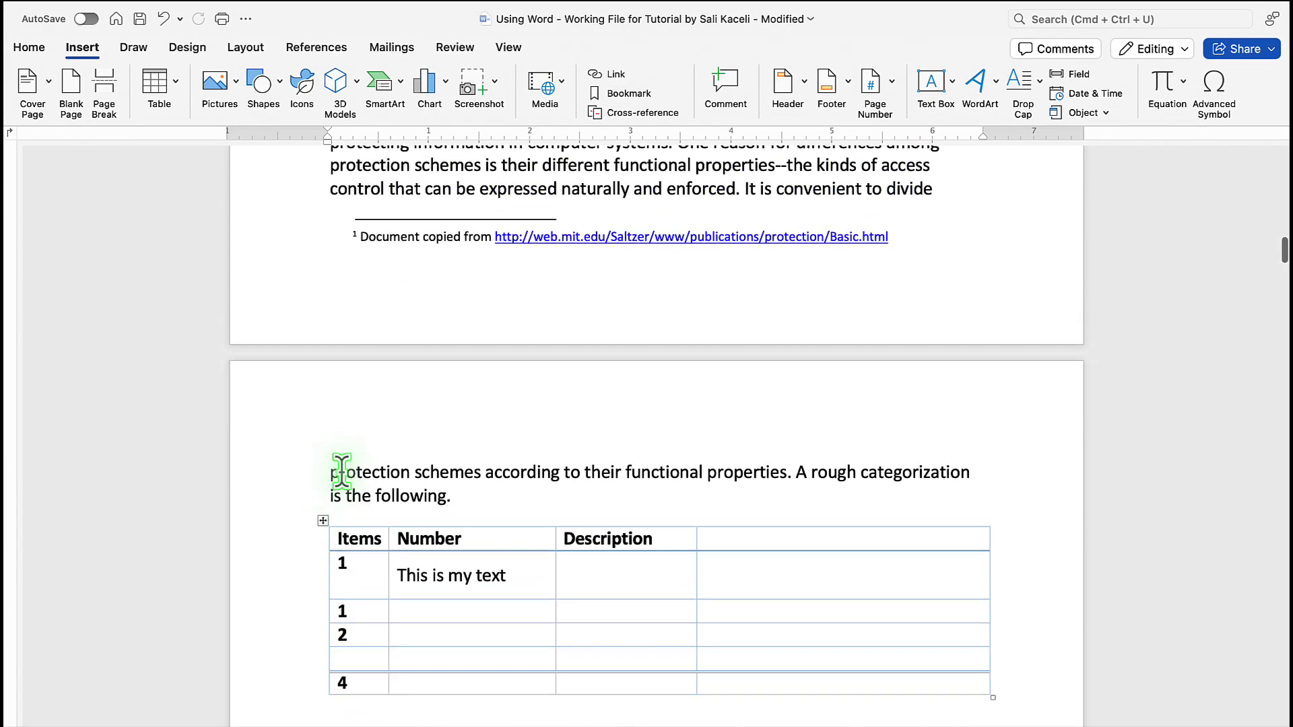
pyautogui.scroll(10, 341, 470)
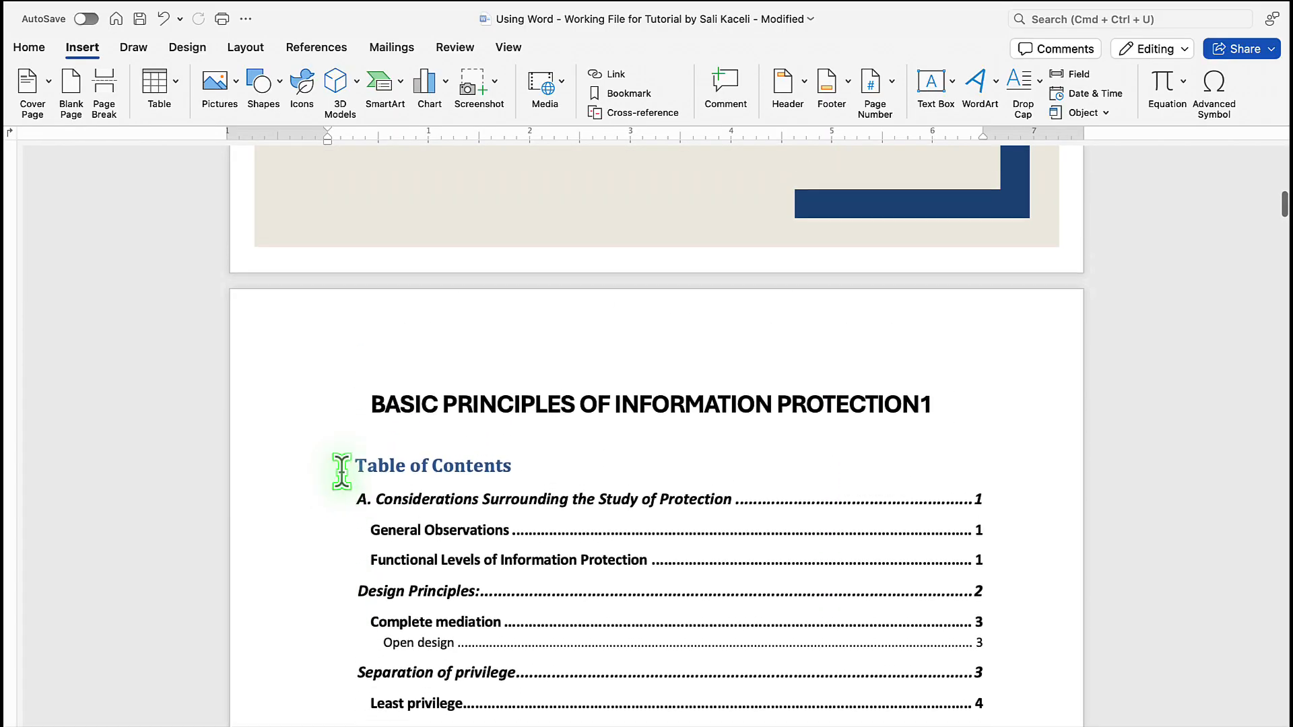
pyautogui.scroll(-12, 341, 470)
pyautogui.scroll(-4, 342, 469)
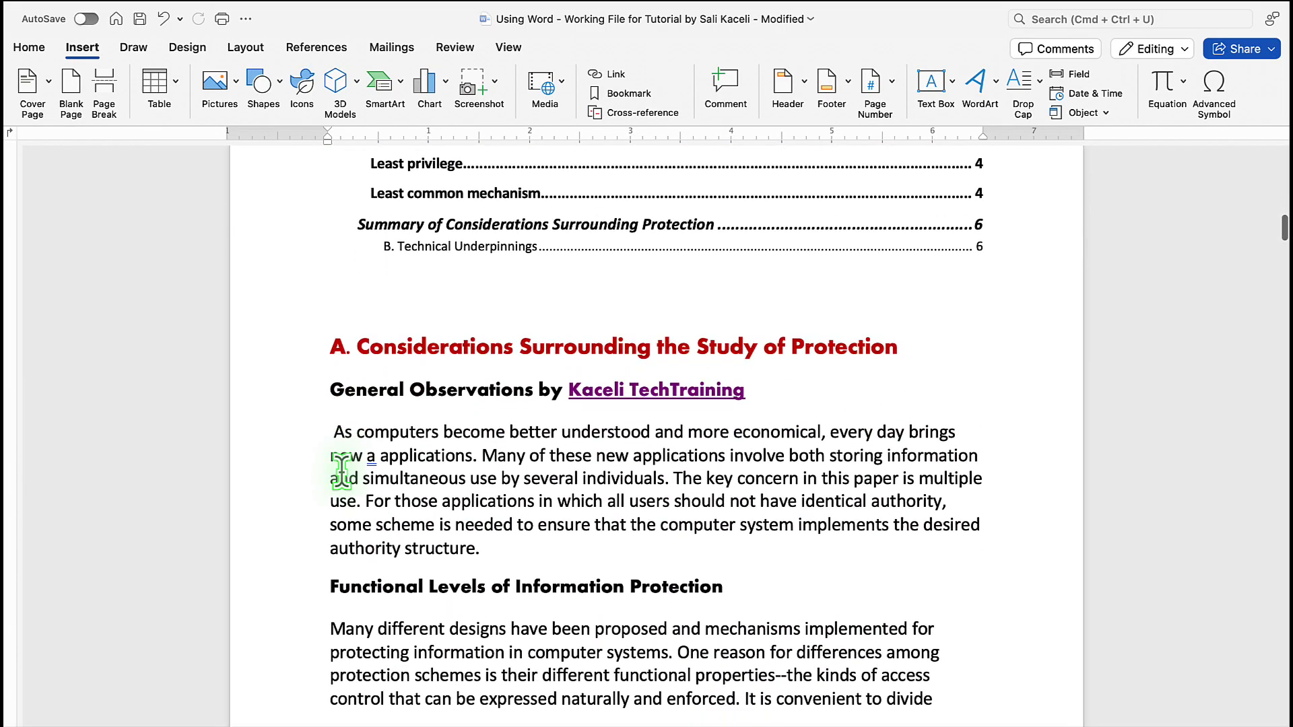
pyautogui.doubleClick(369, 392)
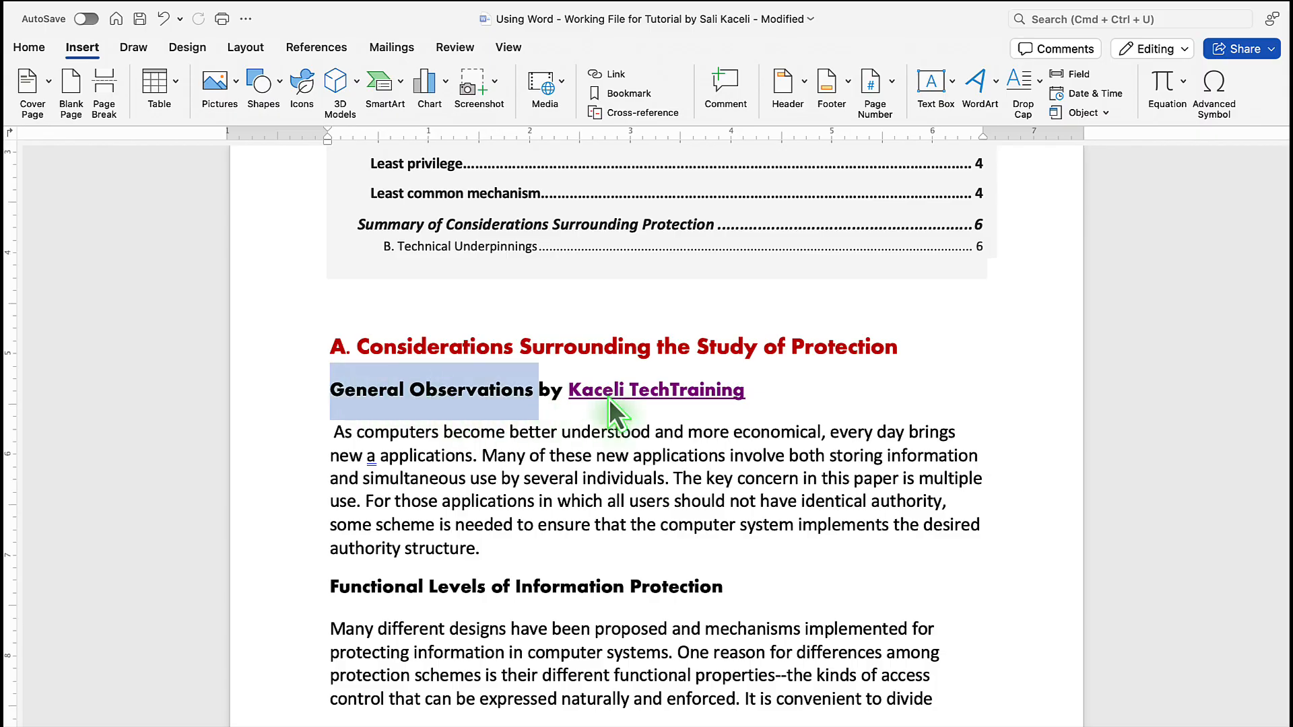
pyautogui.press('super+z')
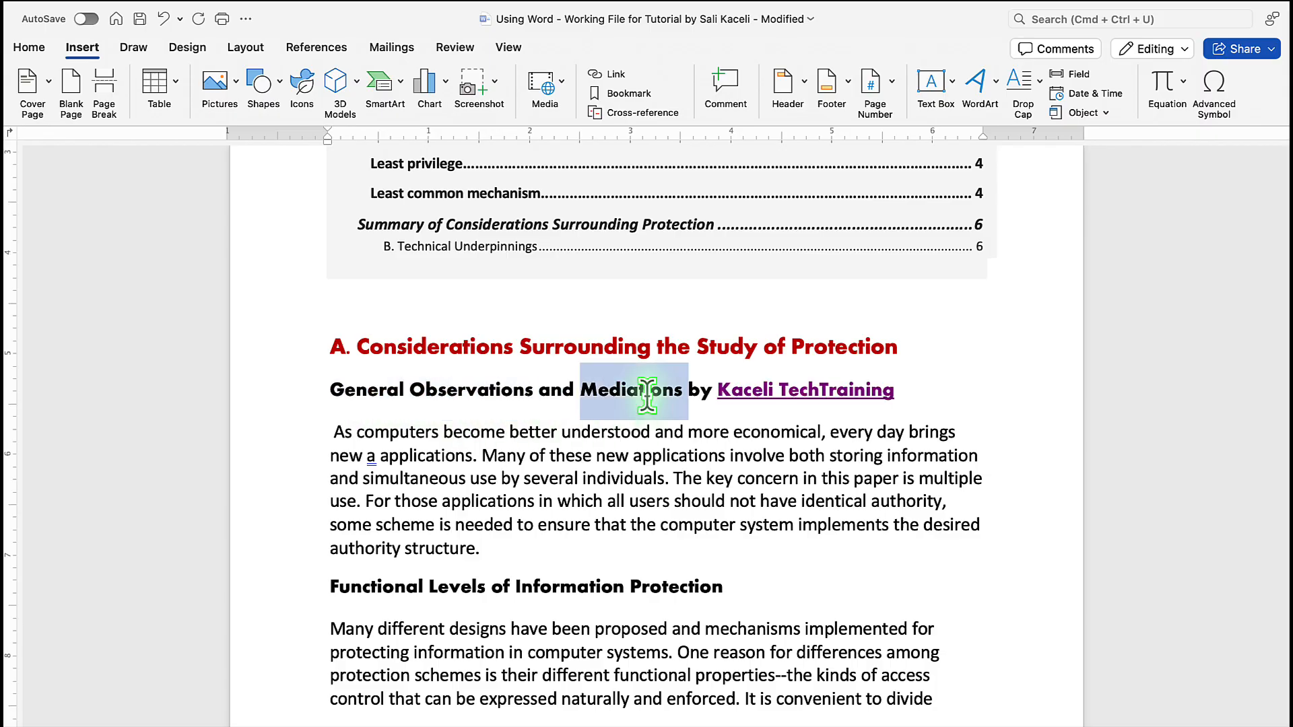
# - Link the selected word "Mediations" to the "mediation" bookmark in this document and follow the link to its target
pyautogui.click(616, 79)
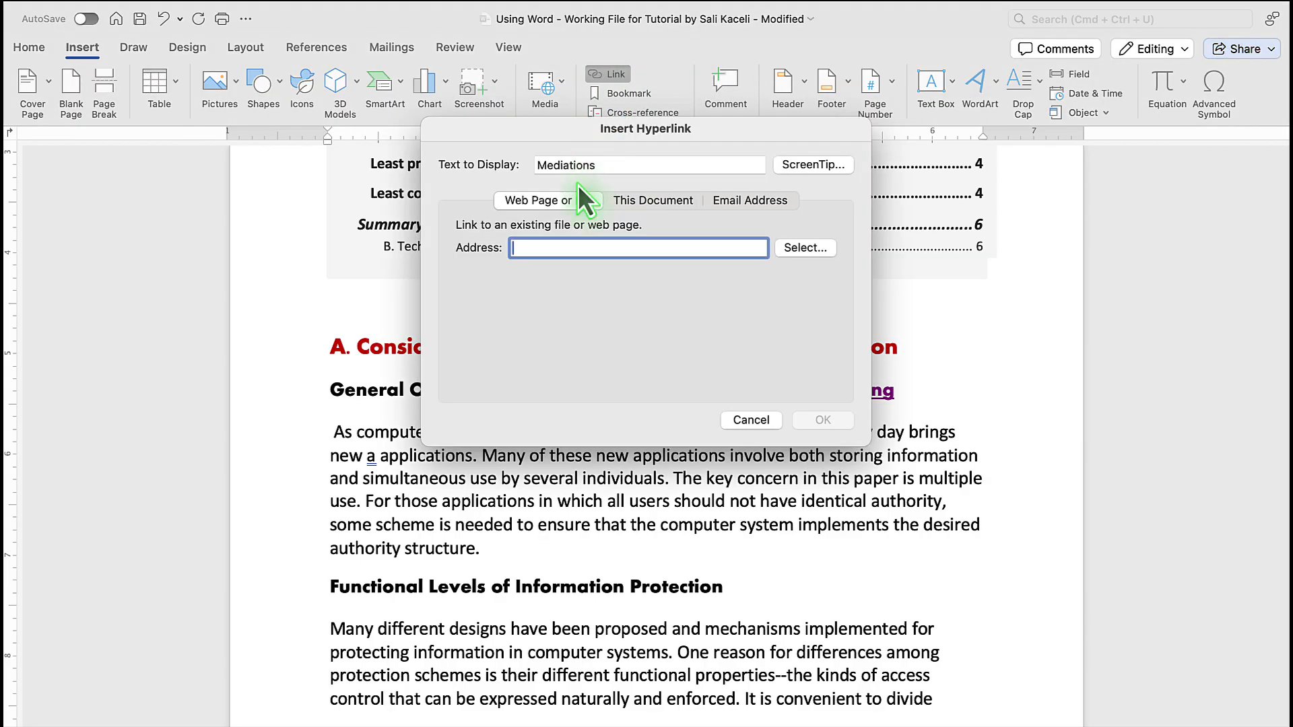
pyautogui.click(669, 205)
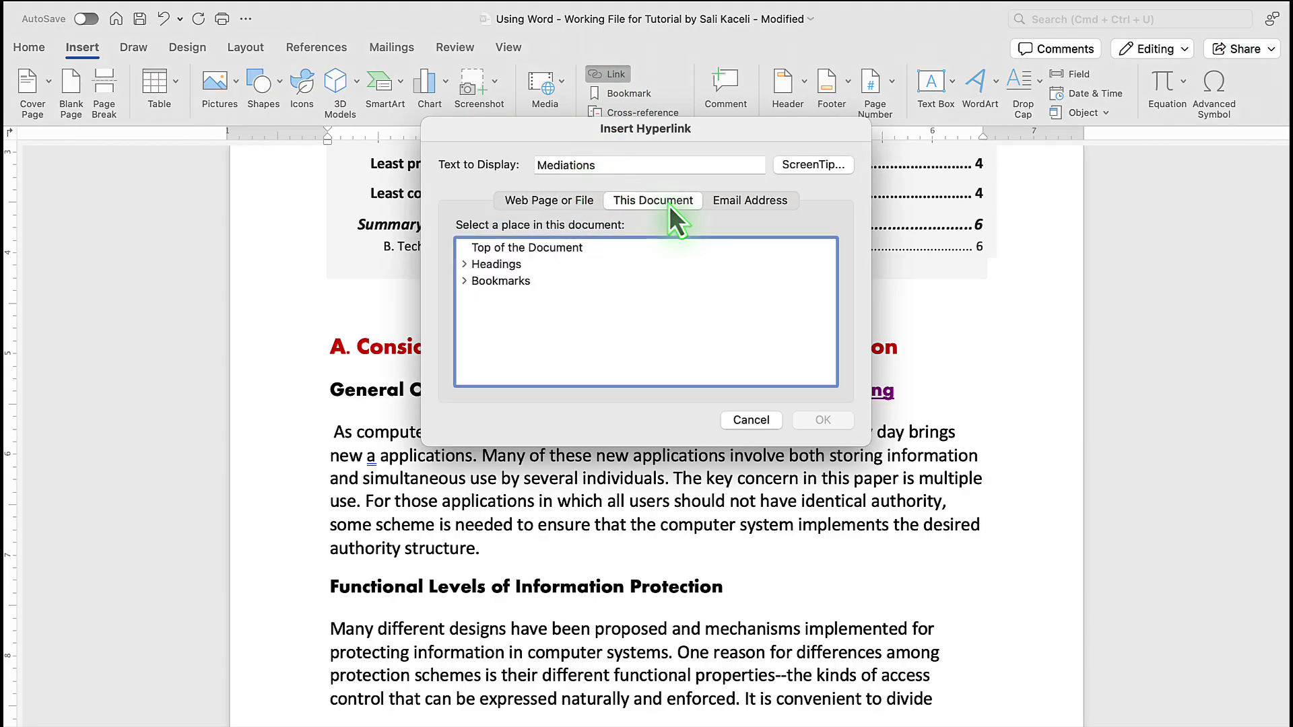
pyautogui.click(463, 283)
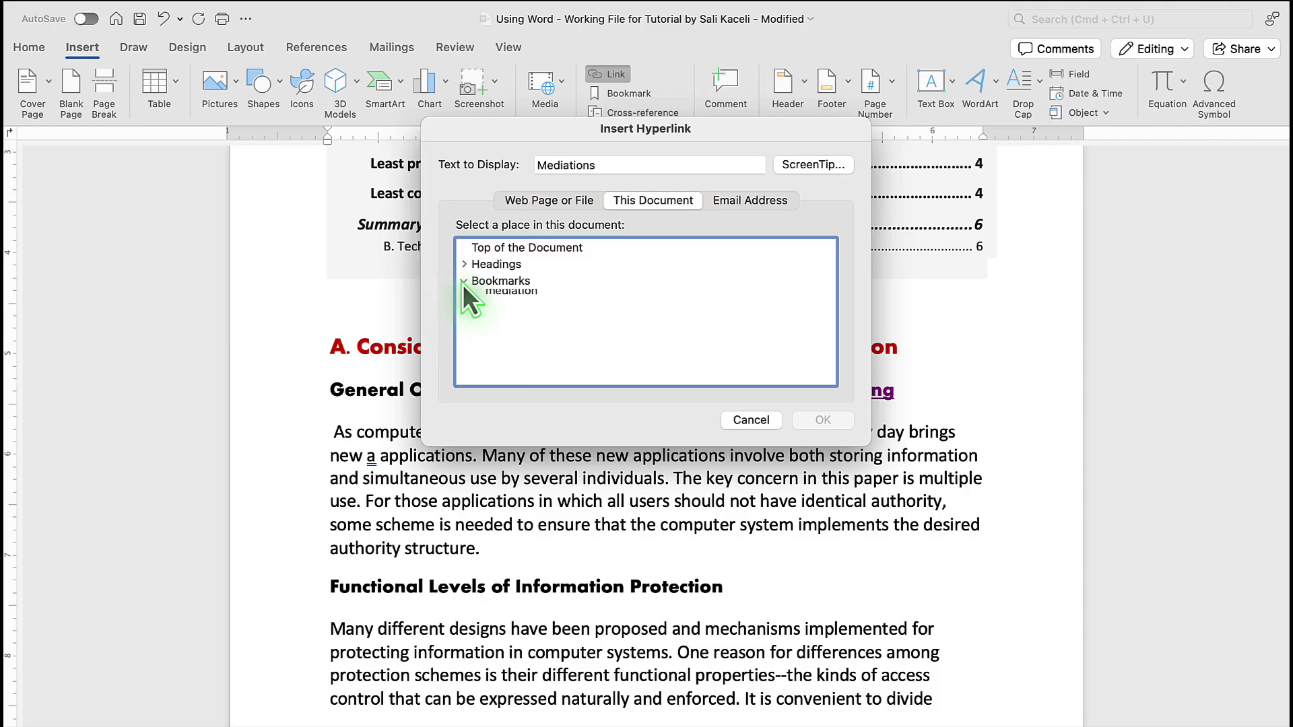
pyautogui.click(499, 298)
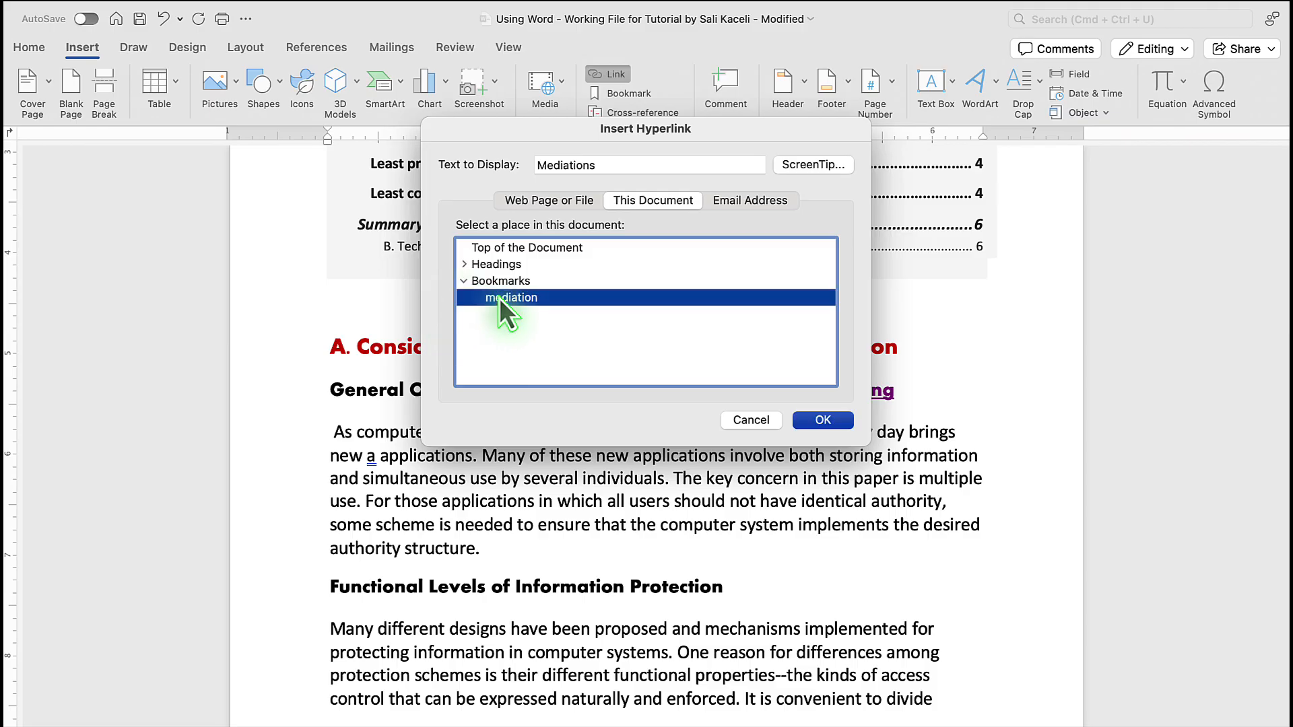
pyautogui.click(823, 420)
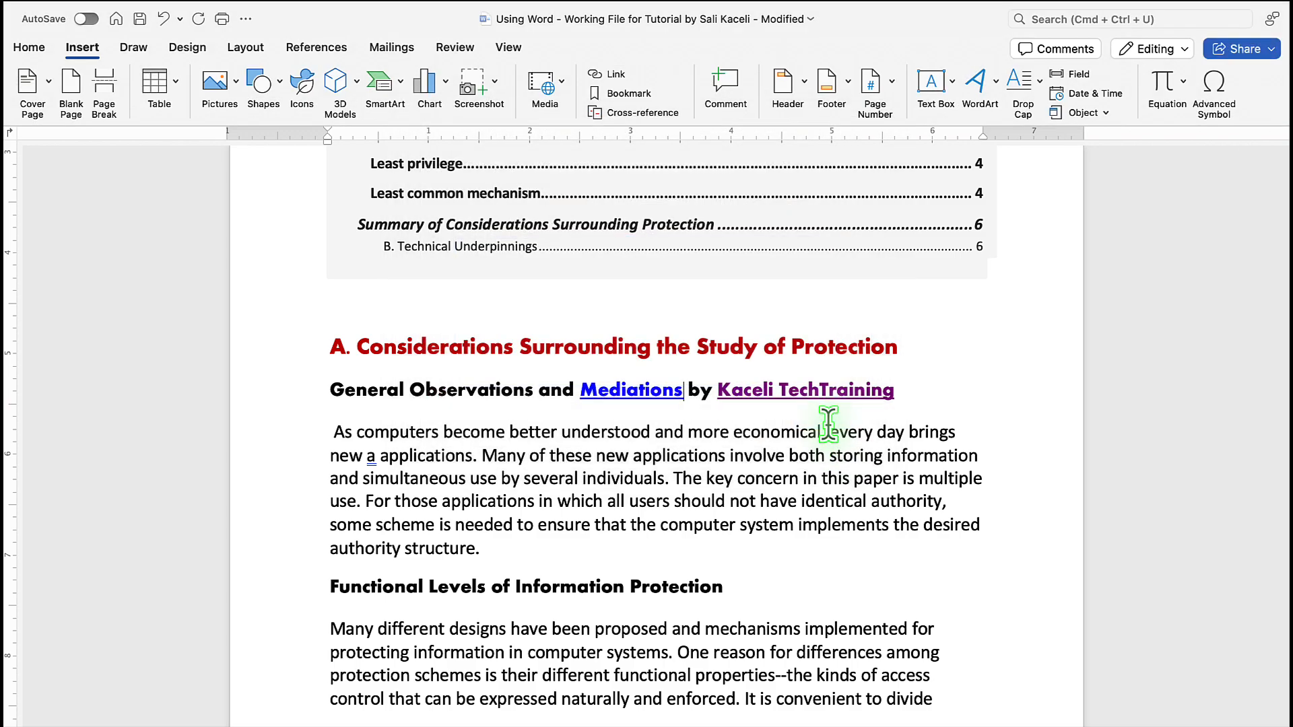
pyautogui.click(640, 390)
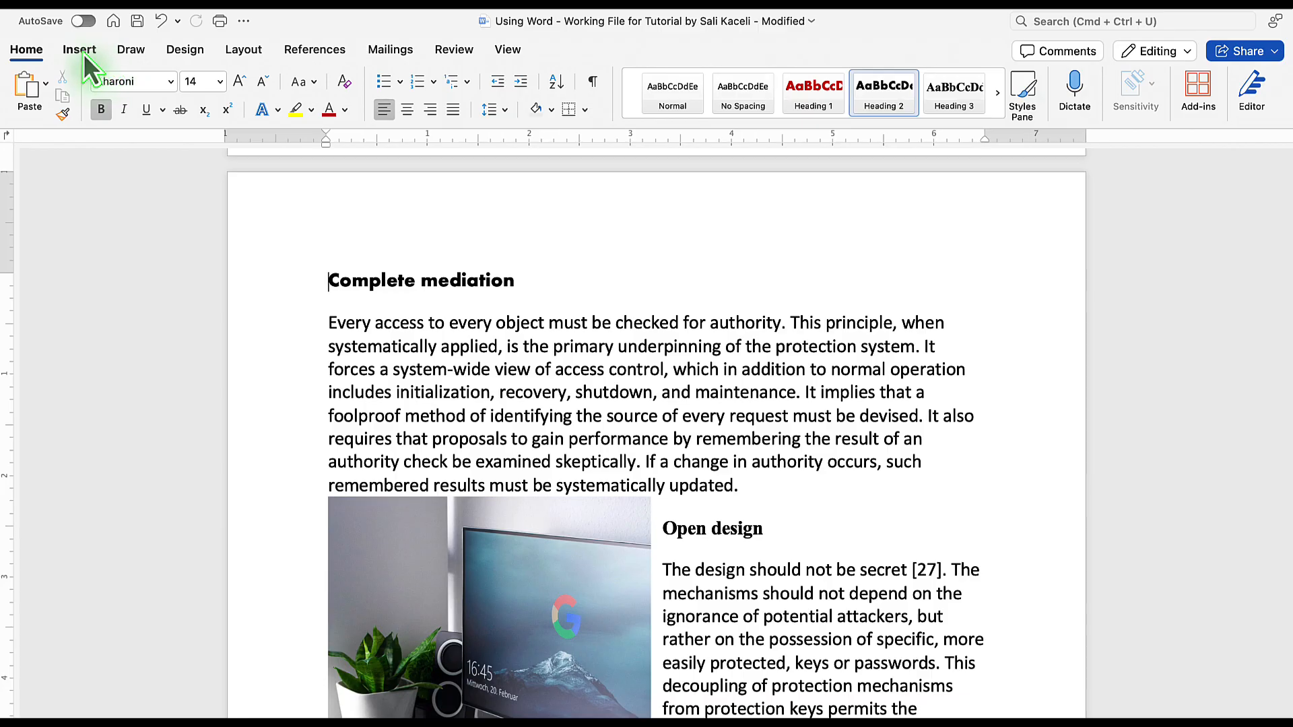
# - Insert the built-in Badge header into the document
pyautogui.click(79, 50)
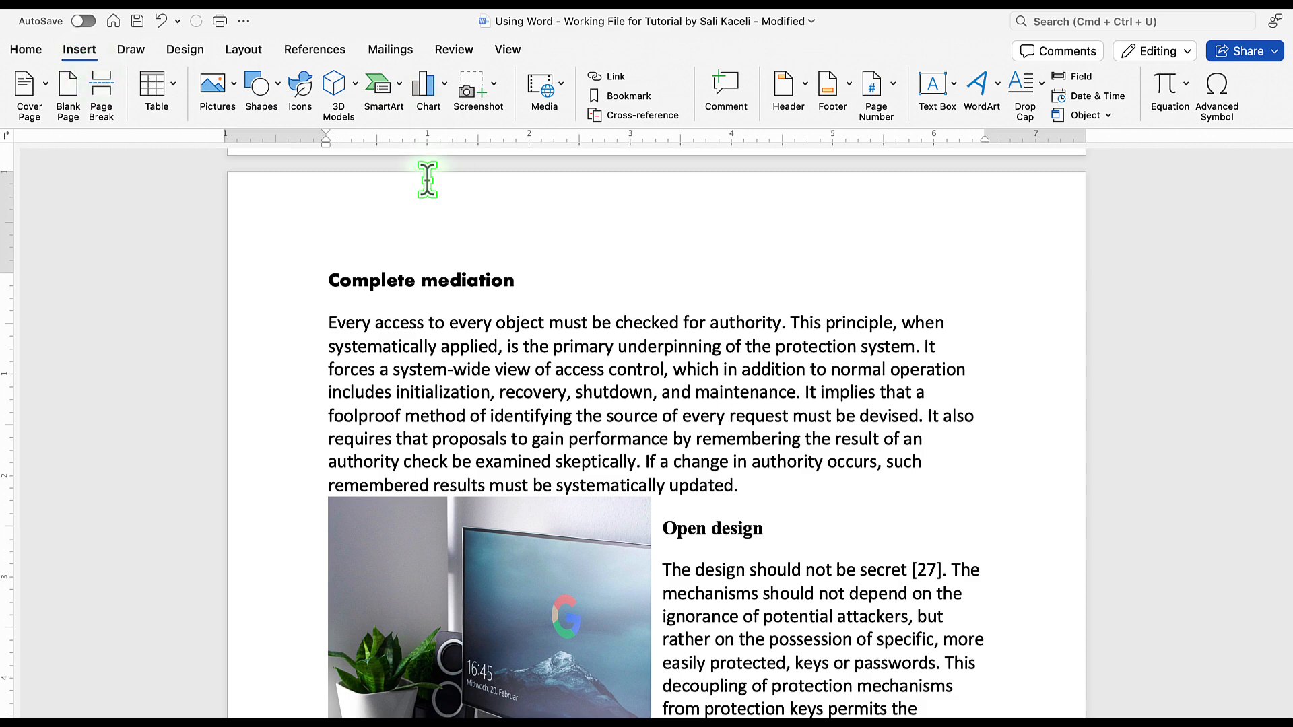
pyautogui.click(802, 93)
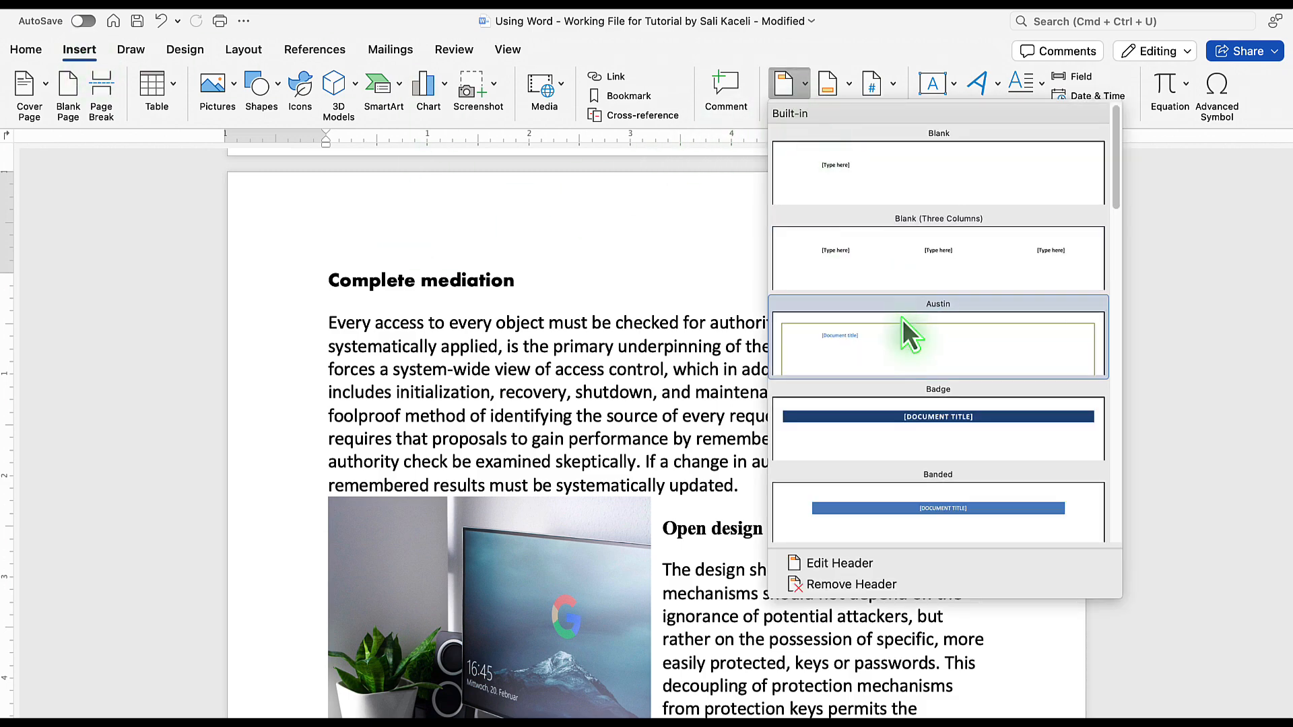
pyautogui.click(905, 417)
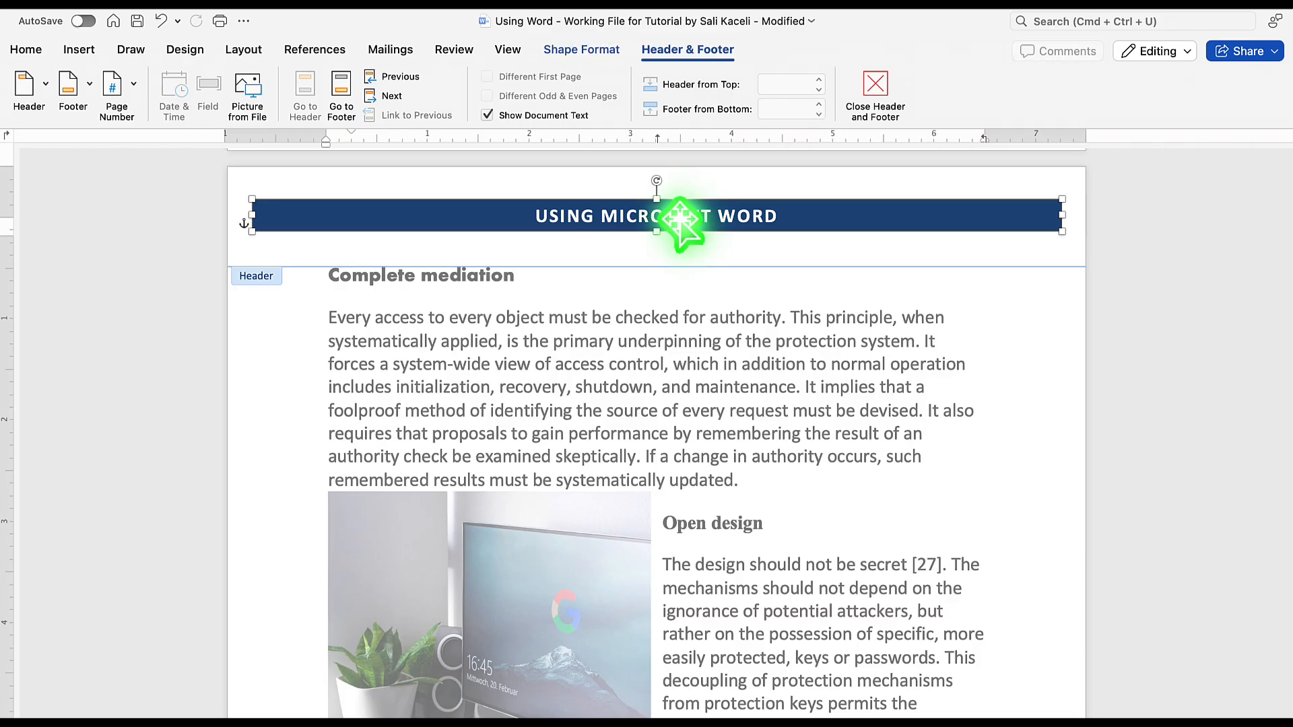
# - Change the header title to "USING MICROSOFT WORD BY KACELI TECHTRAINING" and return to the document body
pyautogui.doubleClick(680, 219)
pyautogui.tripleClick(680, 220)
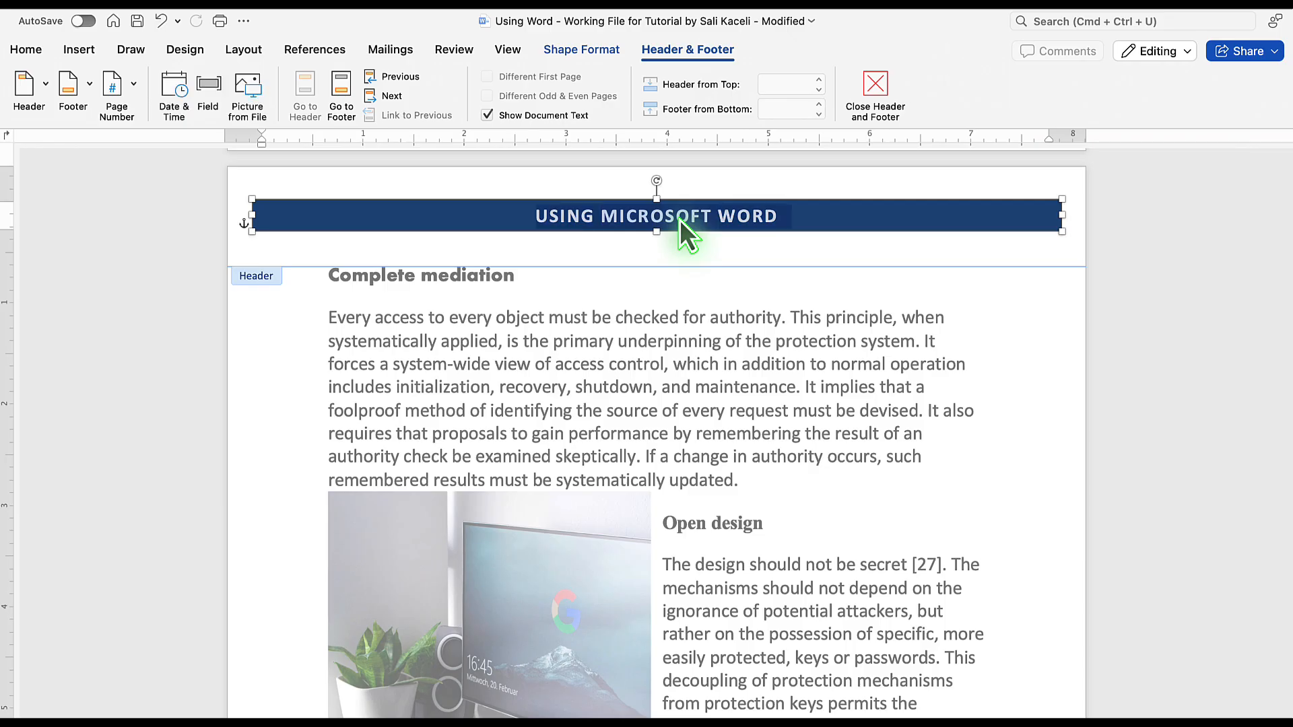
pyautogui.write('USING MICROSOFT WORD BY KACELI TECHTRAINING')
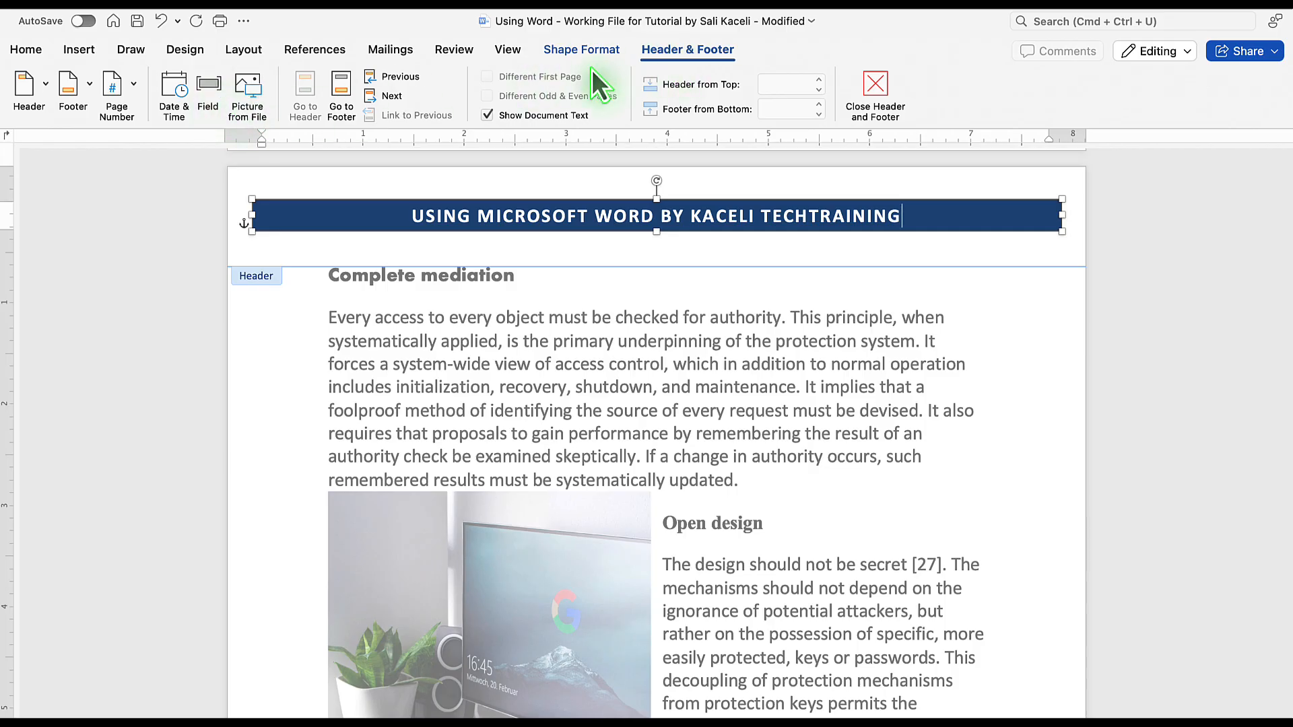
pyautogui.click(568, 216)
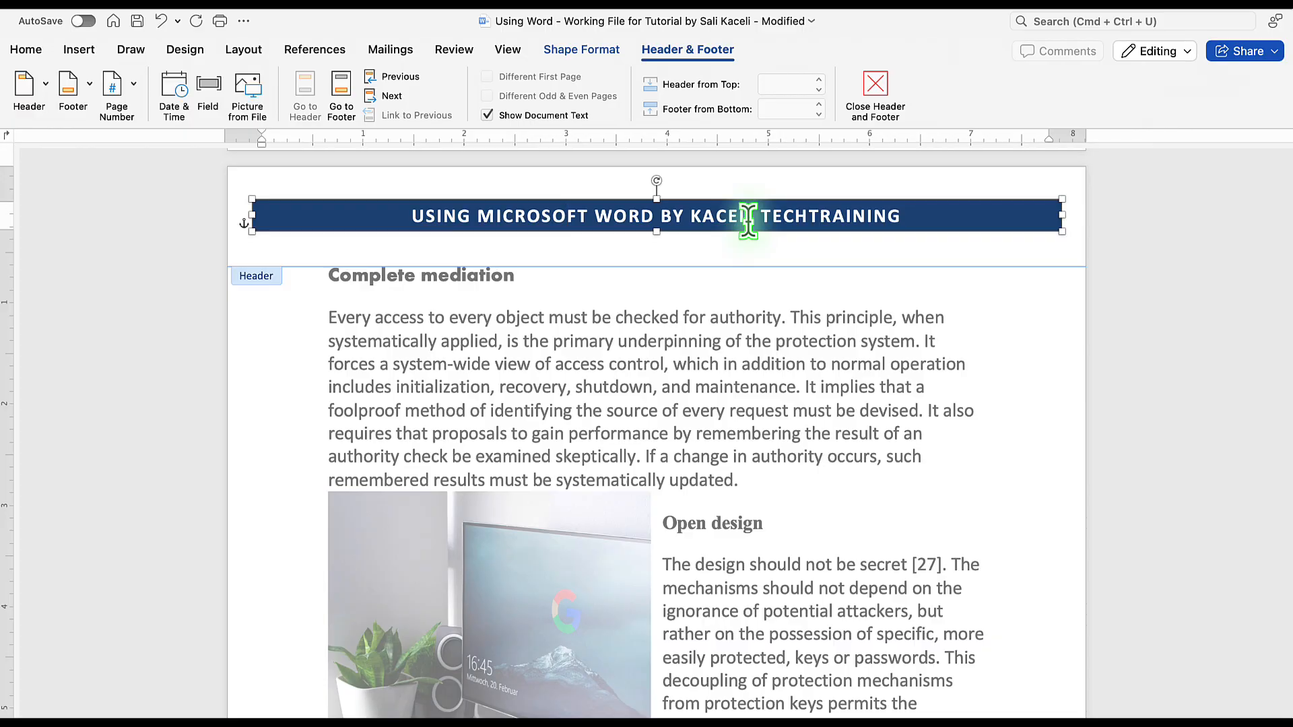
pyautogui.click(881, 83)
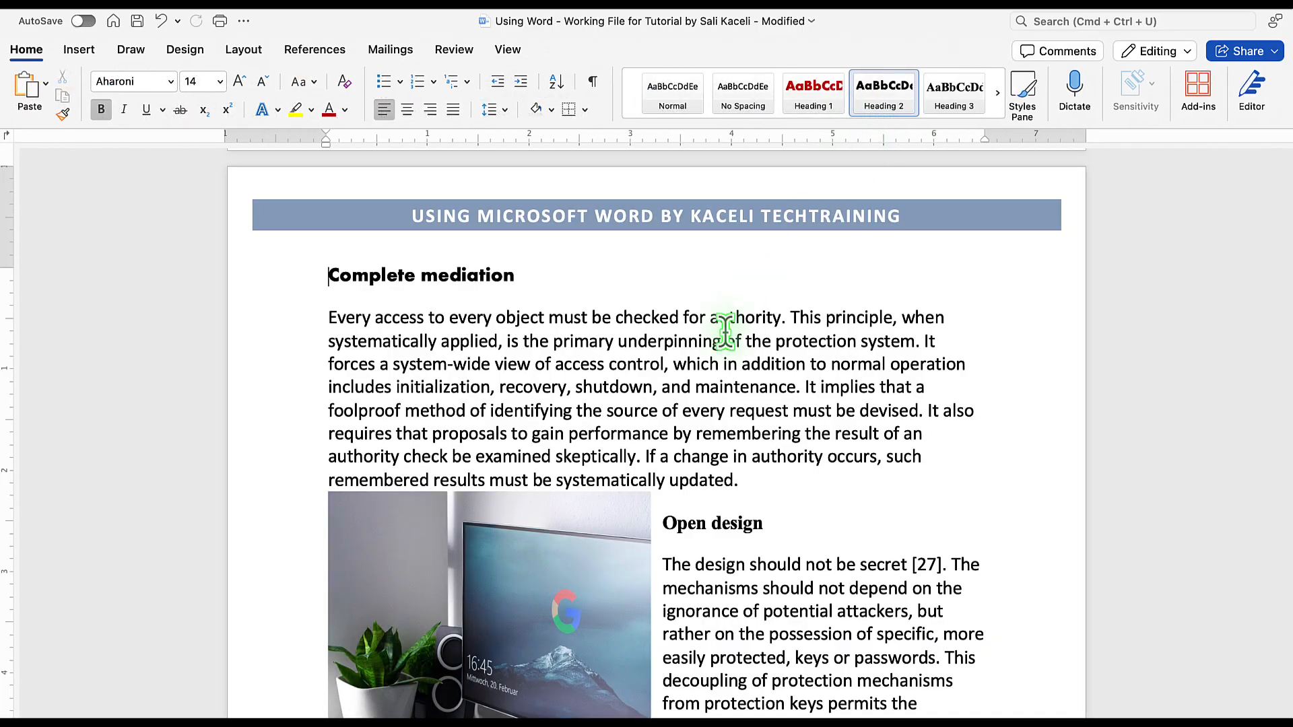
# - Look through the following pages and back up to the cover page to check where the header appears
pyautogui.scroll(-10, 728, 317)
pyautogui.scroll(-5, 734, 301)
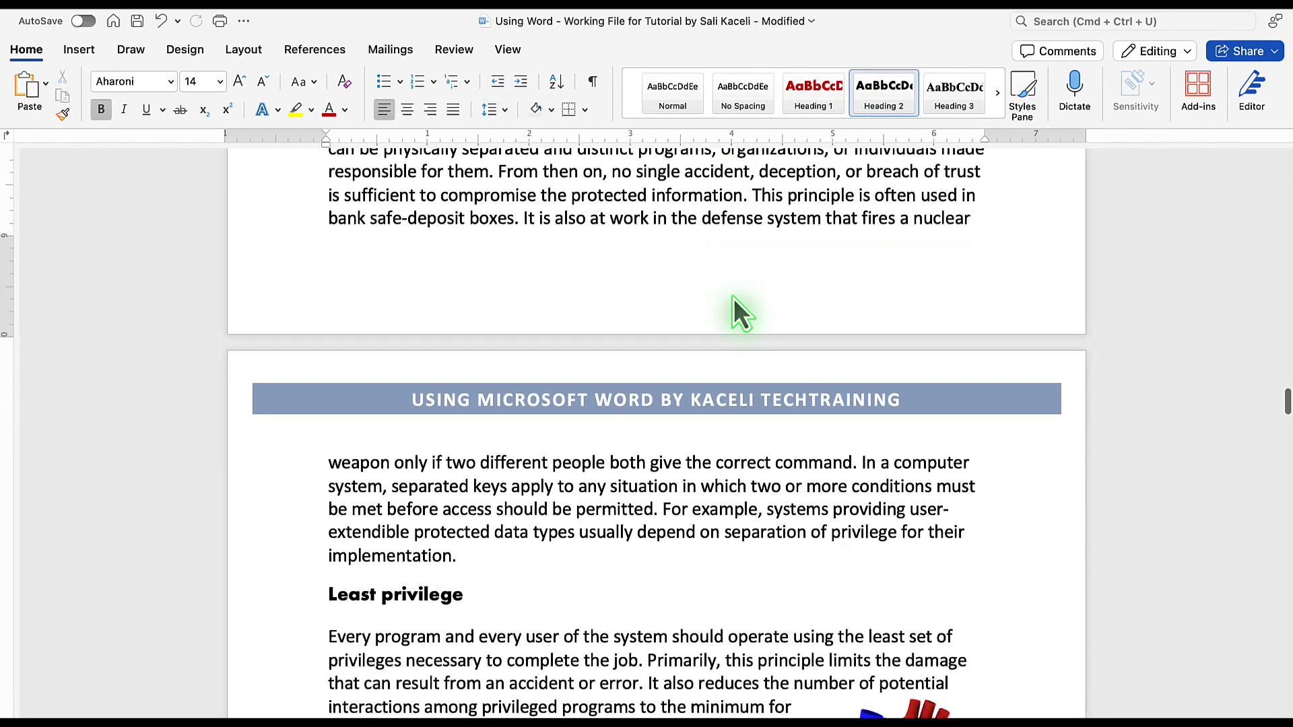
pyautogui.scroll(20, 733, 301)
pyautogui.scroll(15, 734, 300)
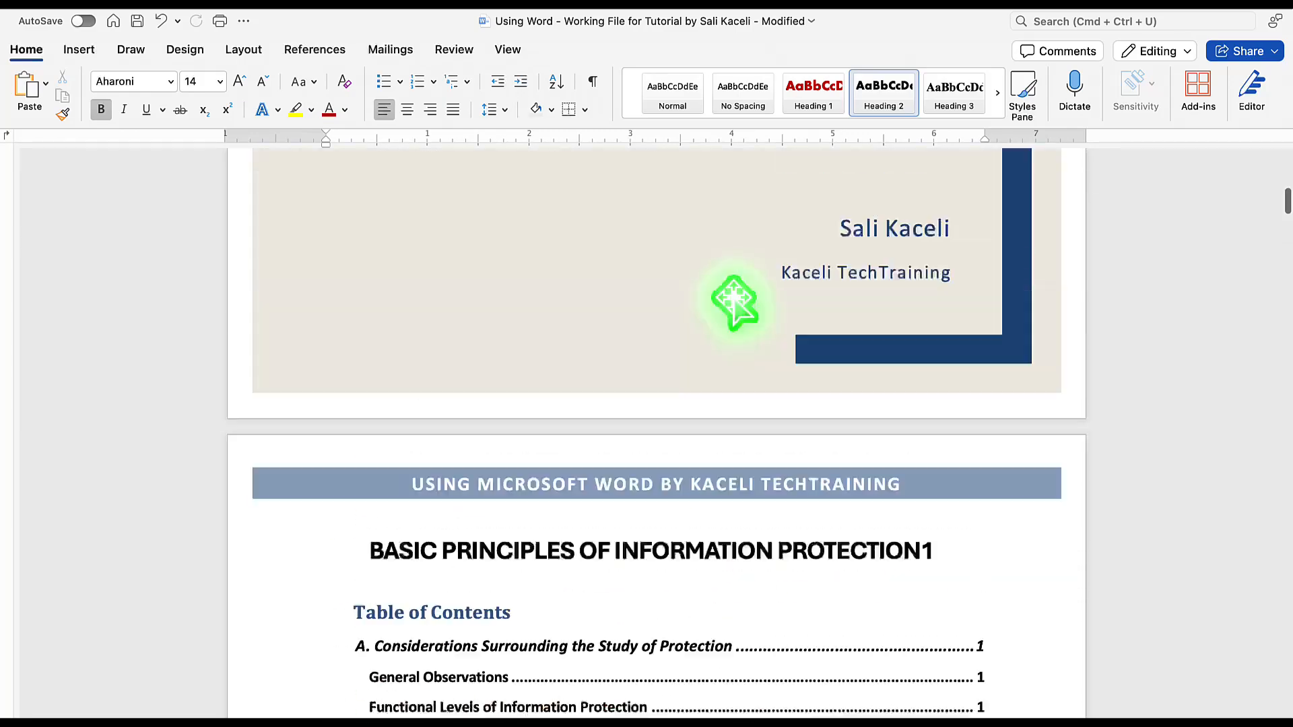
pyautogui.scroll(-2, 735, 300)
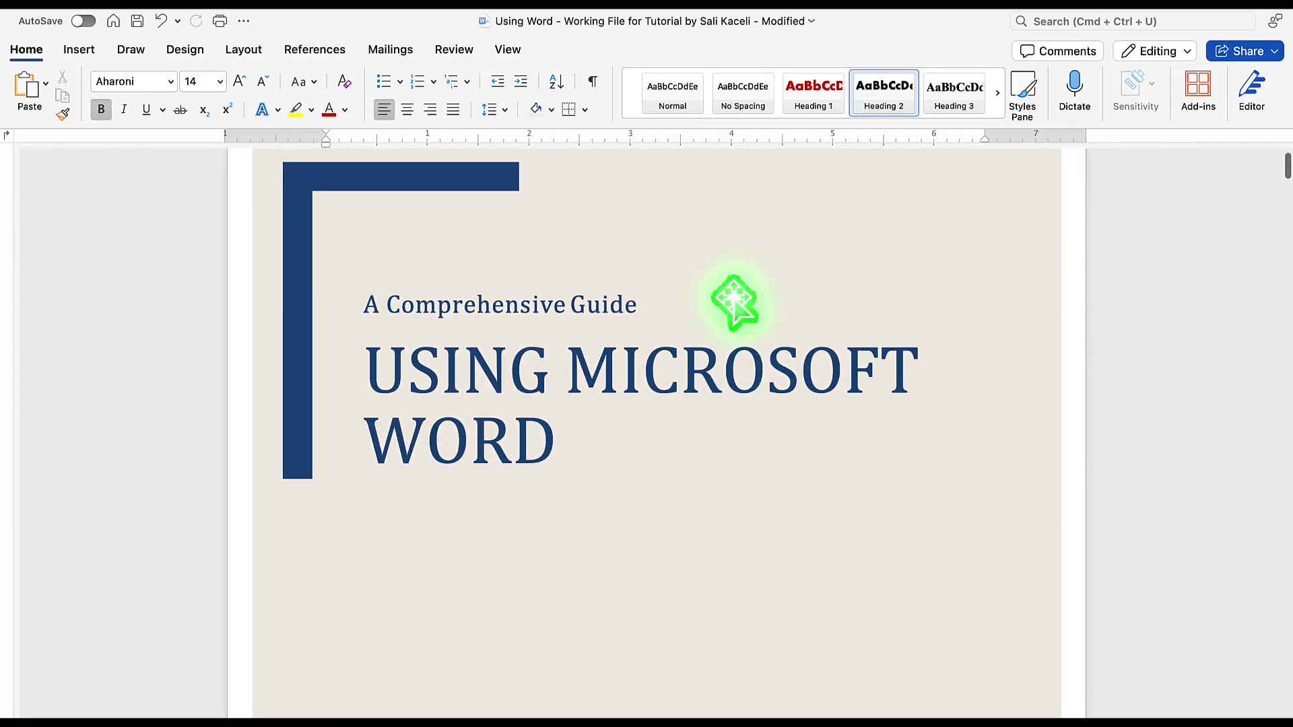
pyautogui.scroll(3, 685, 326)
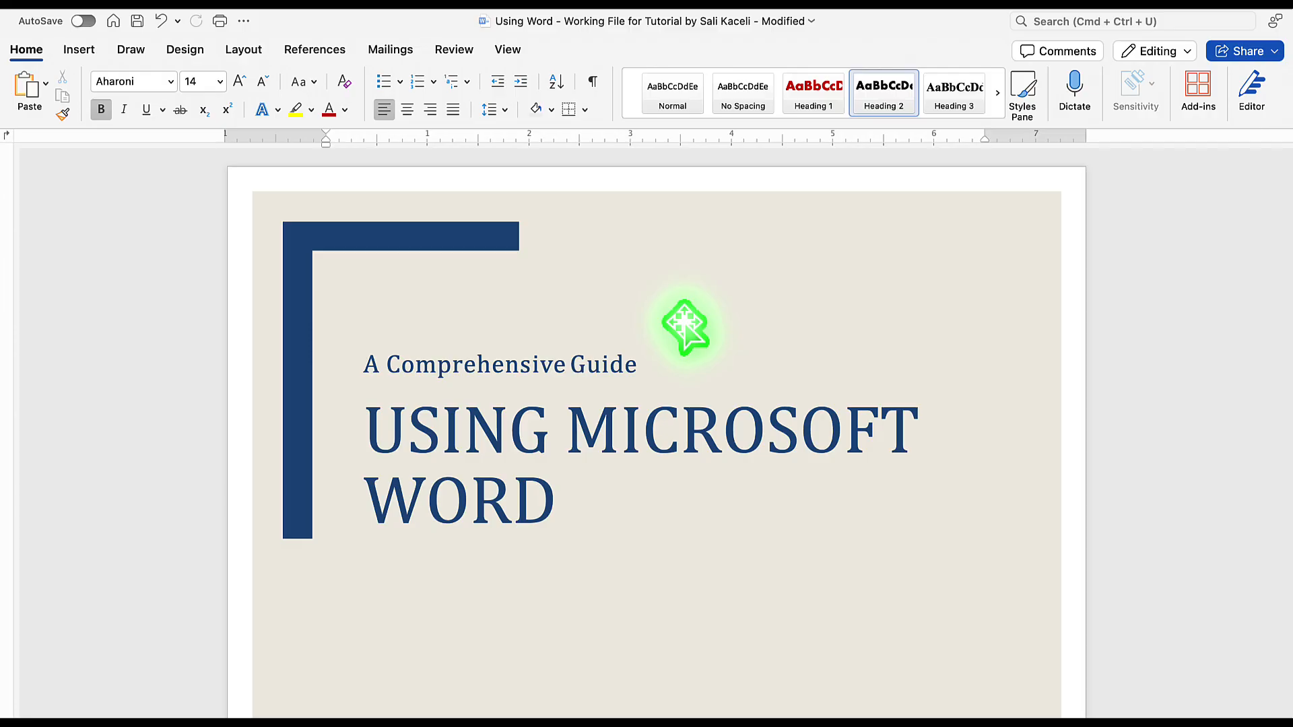
# - Insert the built-in Semaphore footer, which numbers pages as "Page X of Y", into the document
pyautogui.scroll(-2, 620, 538)
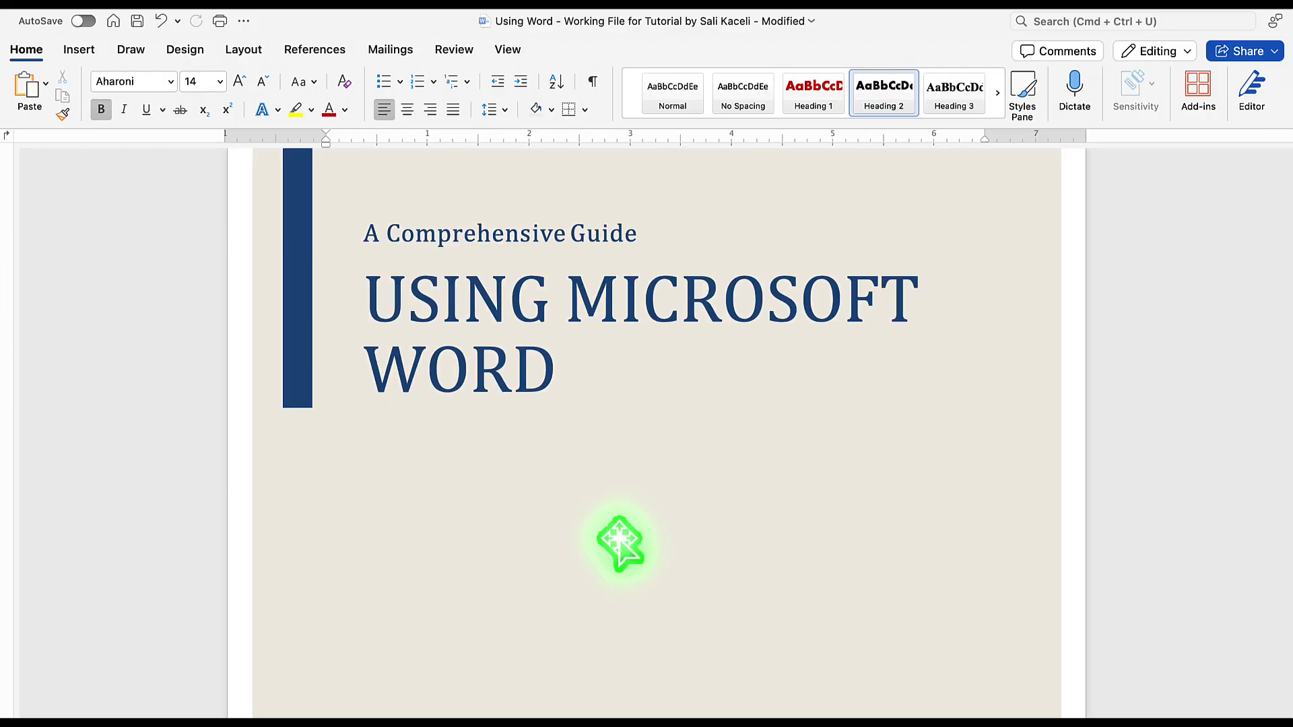
pyautogui.scroll(2, 586, 518)
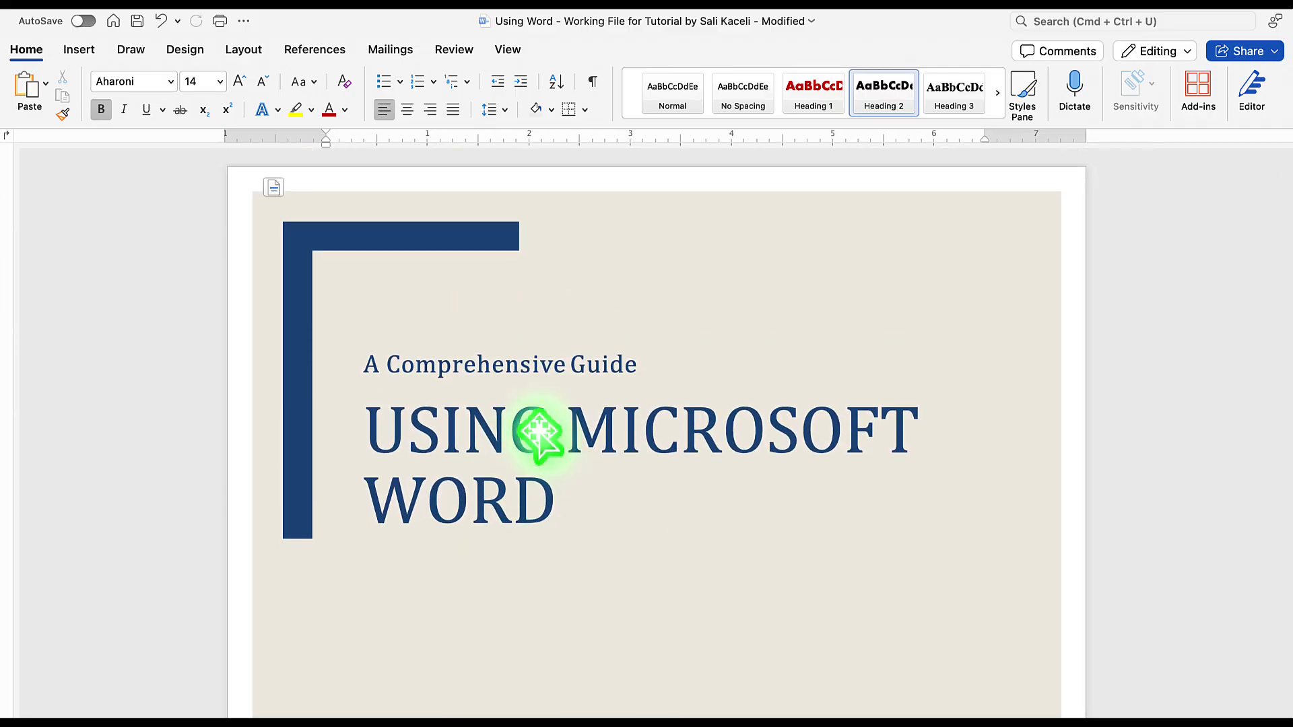
pyautogui.scroll(-9, 539, 434)
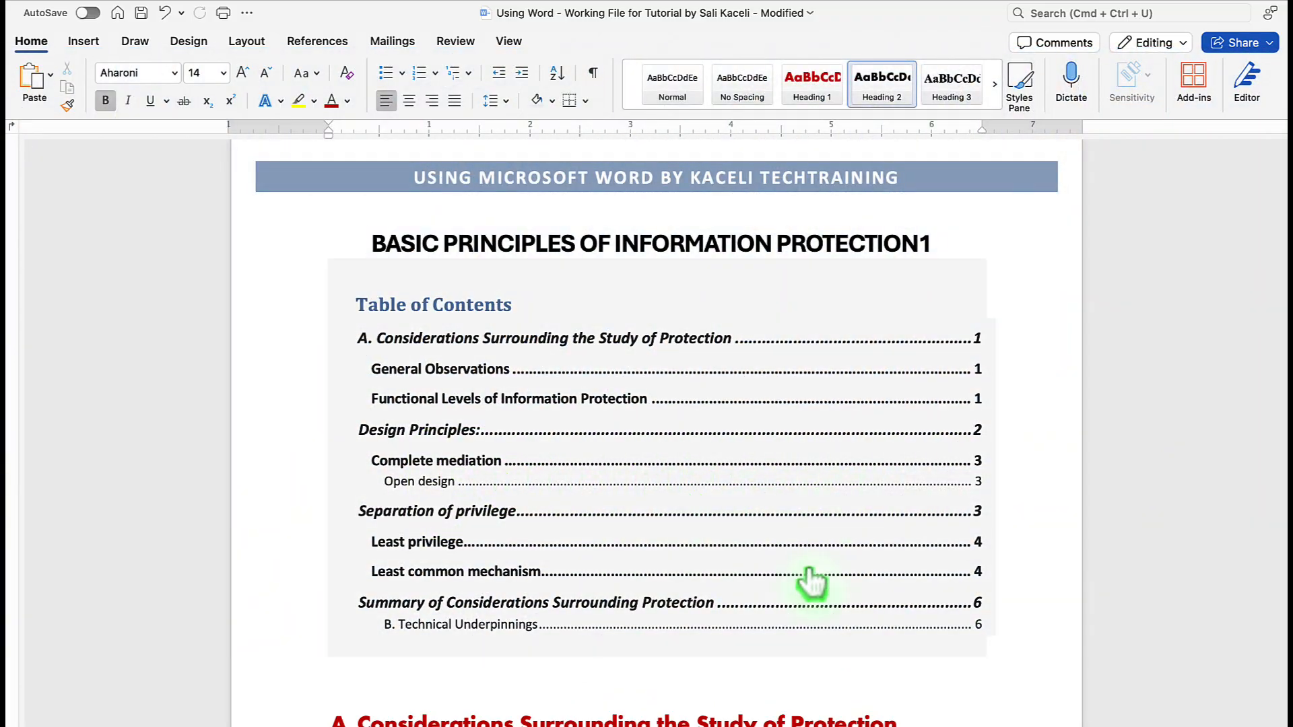
pyautogui.click(563, 691)
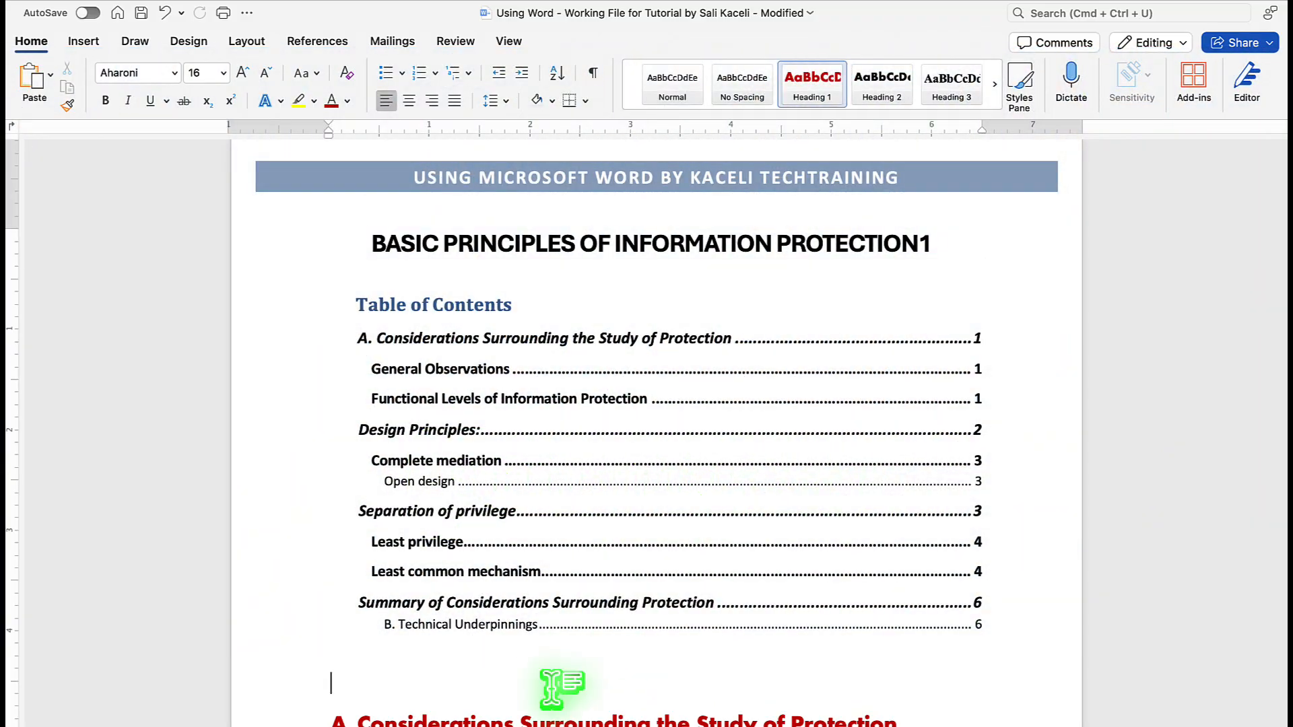
pyautogui.scroll(-10, 562, 696)
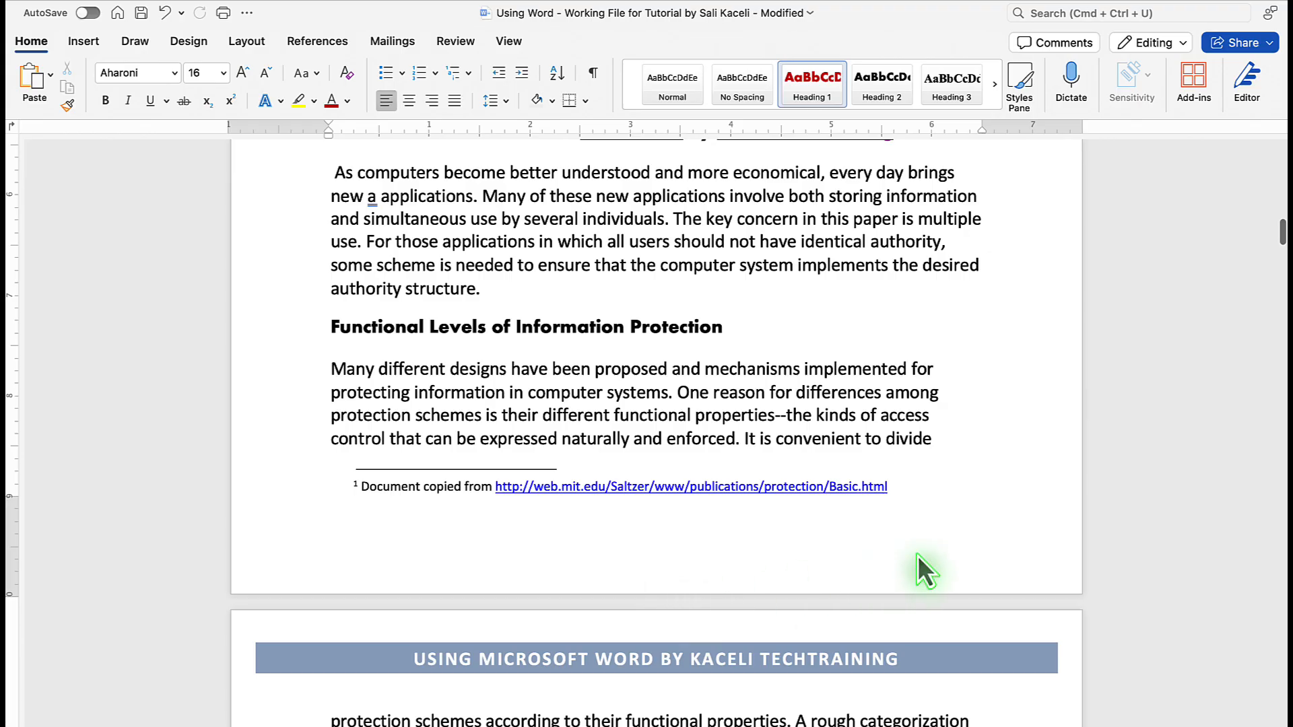
pyautogui.click(87, 44)
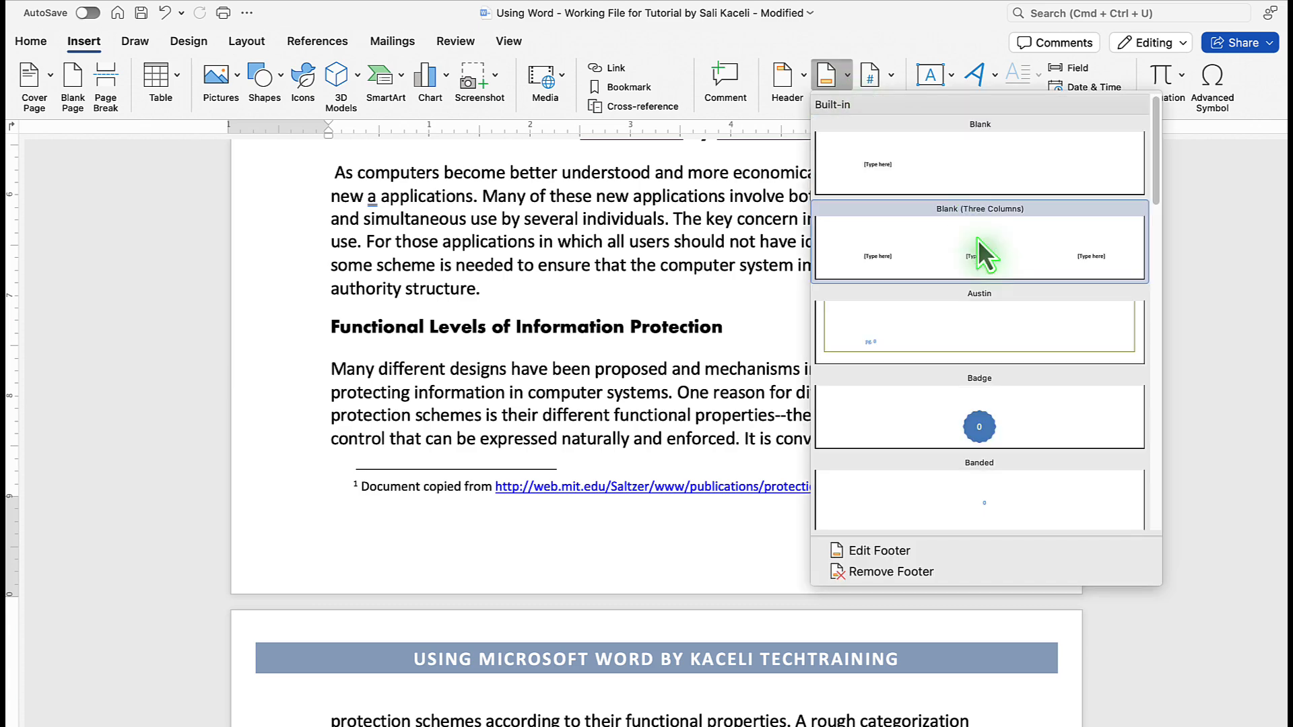
pyautogui.scroll(-5, 1027, 305)
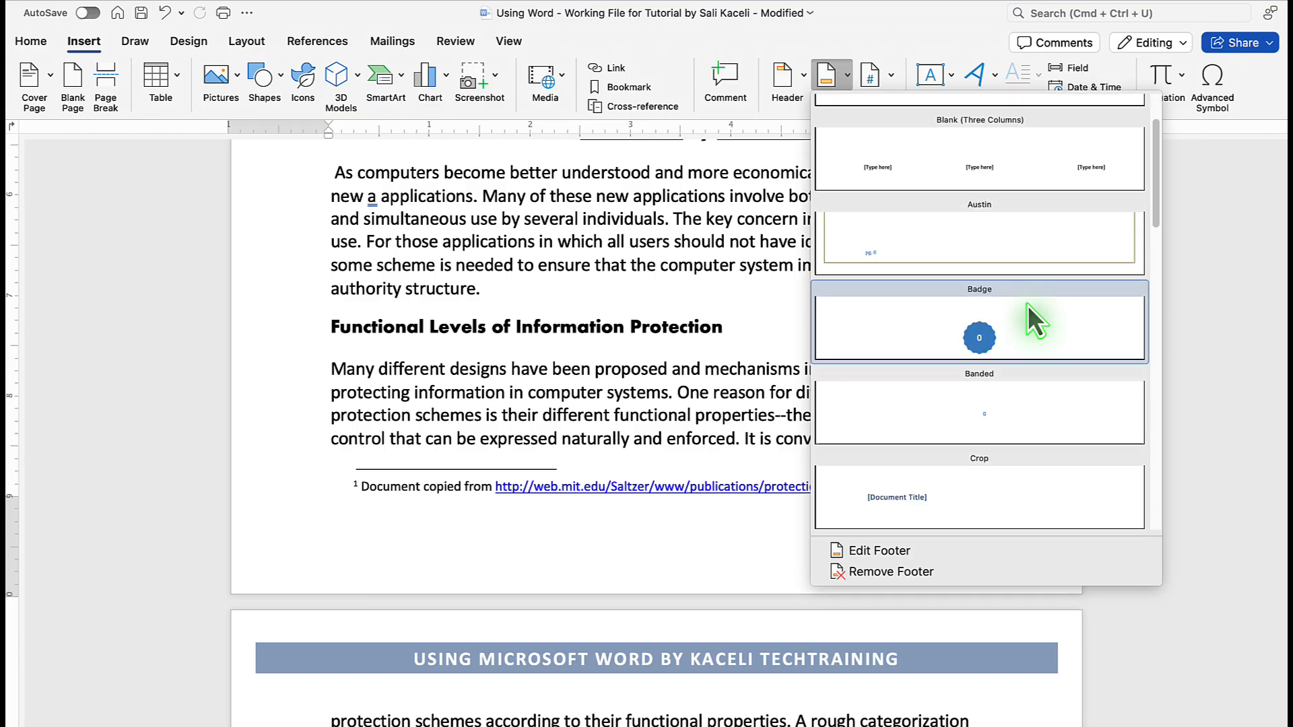
pyautogui.scroll(-15, 1027, 305)
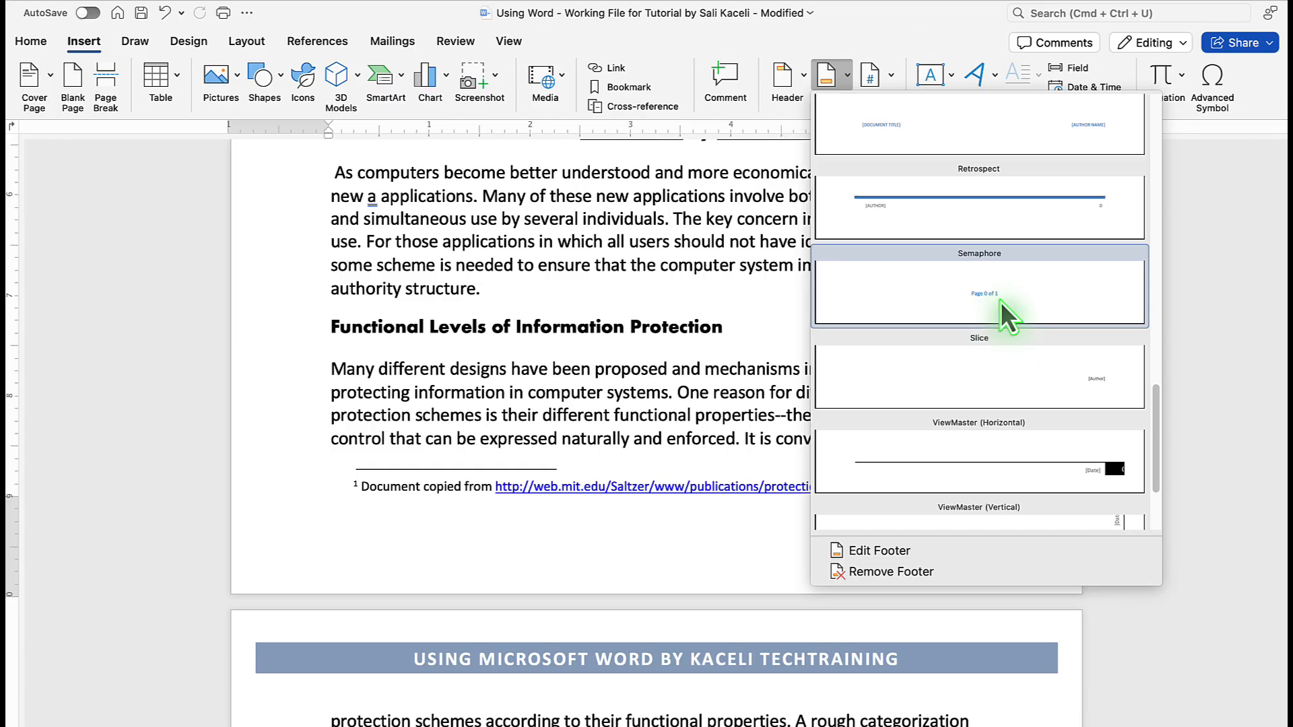
pyautogui.click(1001, 301)
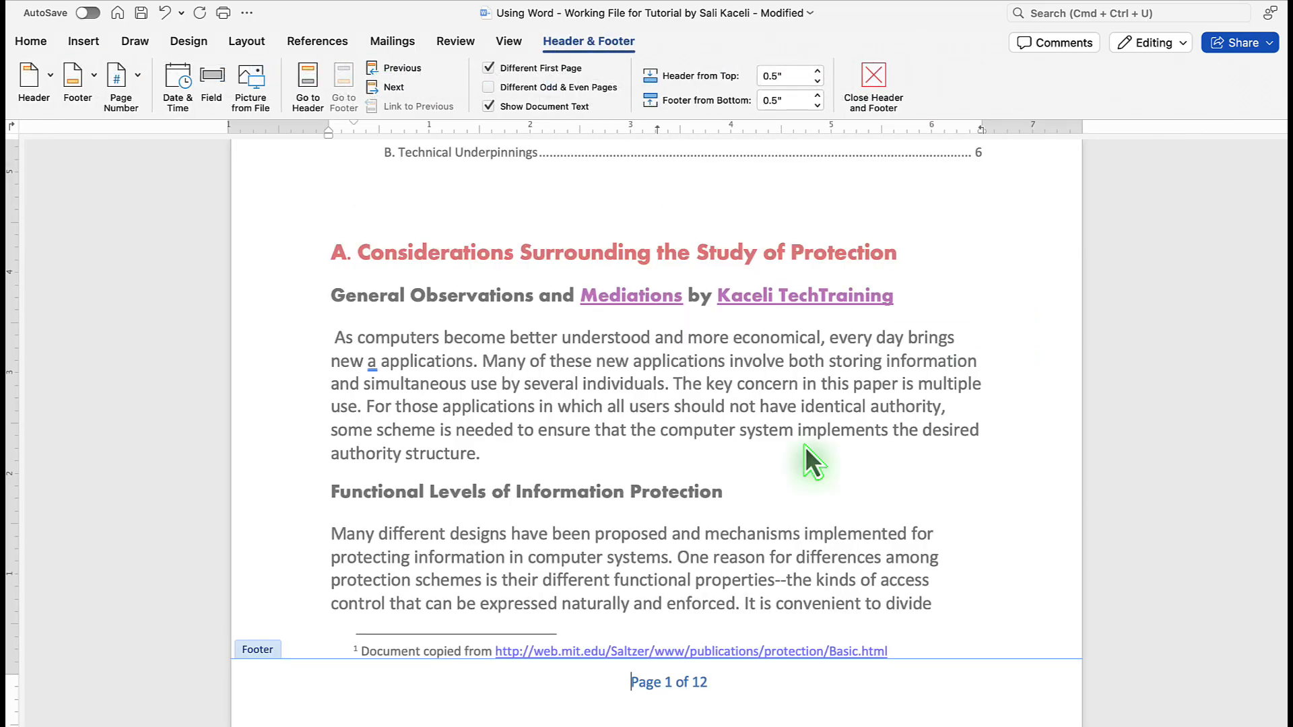
# - Right-align the page numbering in the footer and return to the document body
pyautogui.click(678, 695)
pyautogui.scroll(-20, 676, 695)
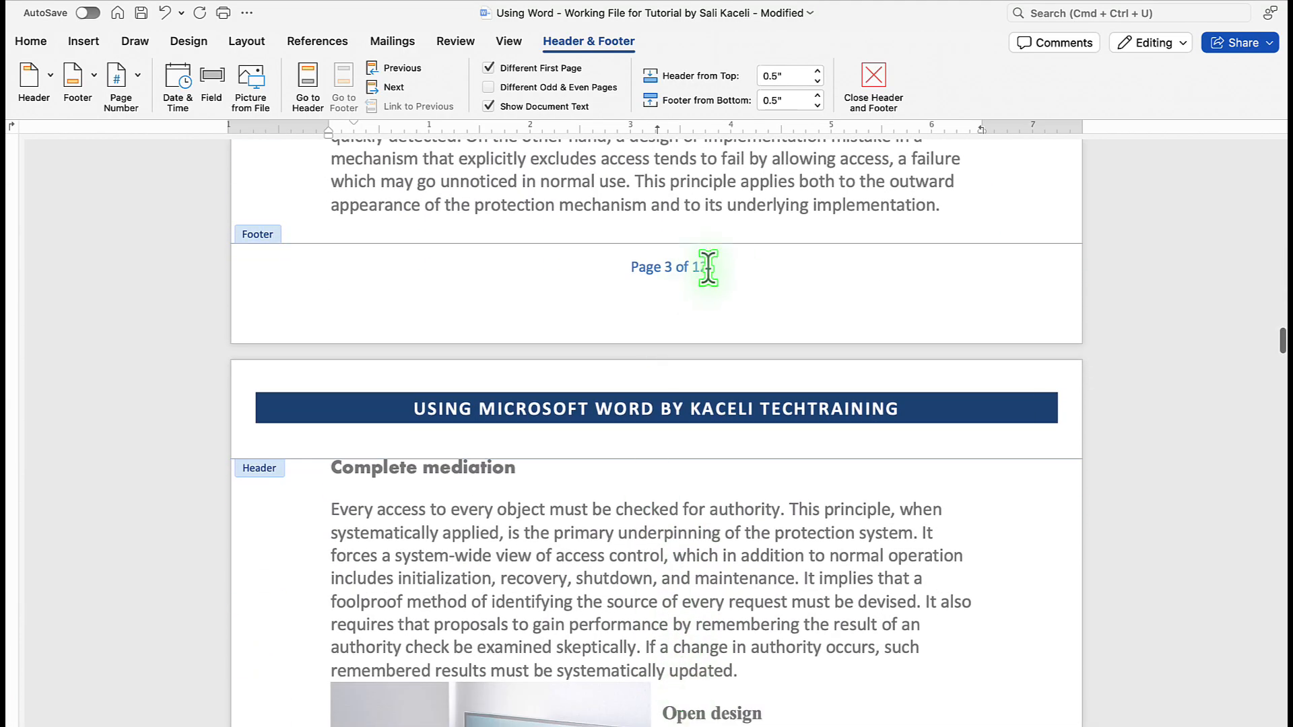
pyautogui.scroll(-12, 707, 267)
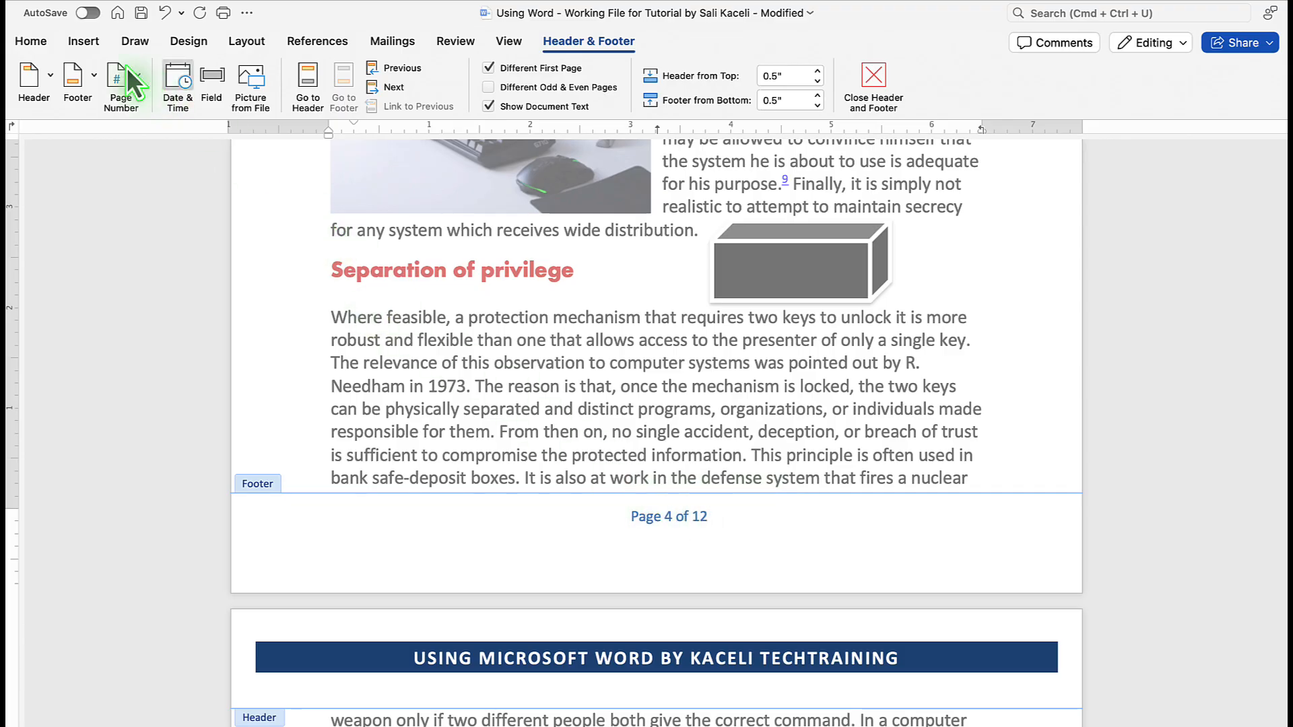
pyautogui.click(37, 46)
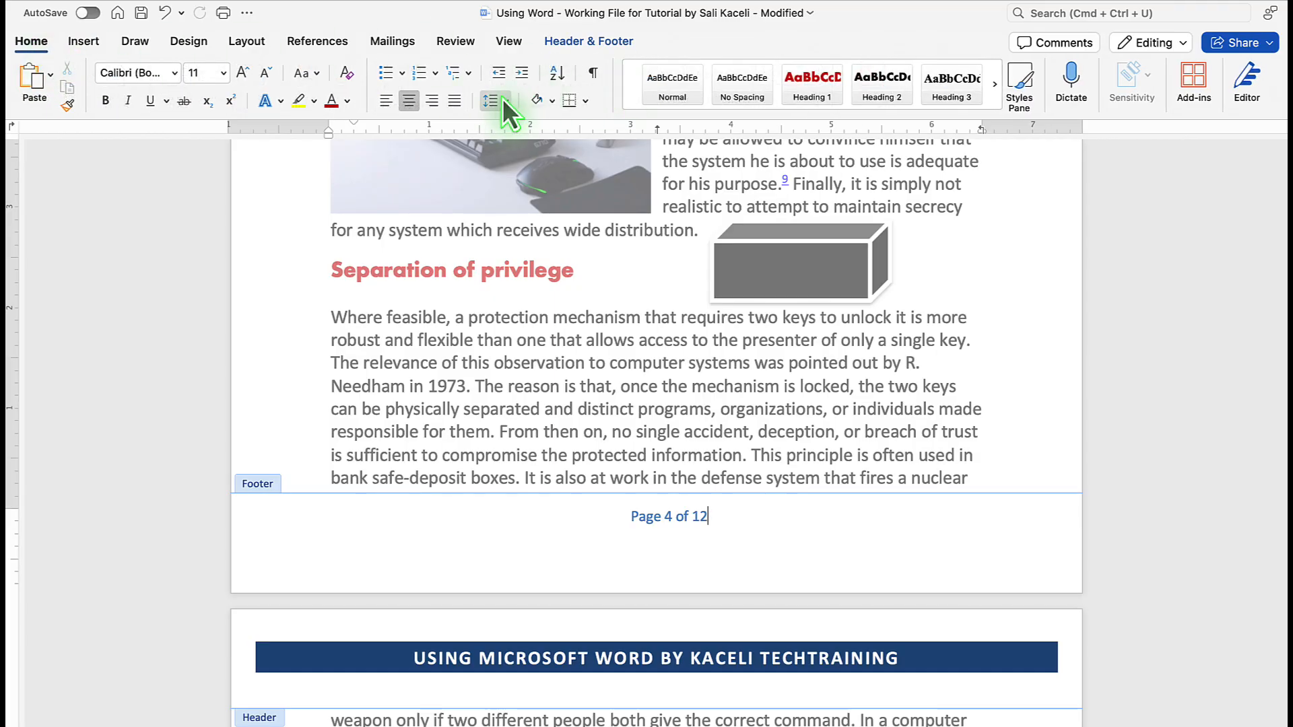
pyautogui.click(435, 104)
pyautogui.scroll(-10, 868, 532)
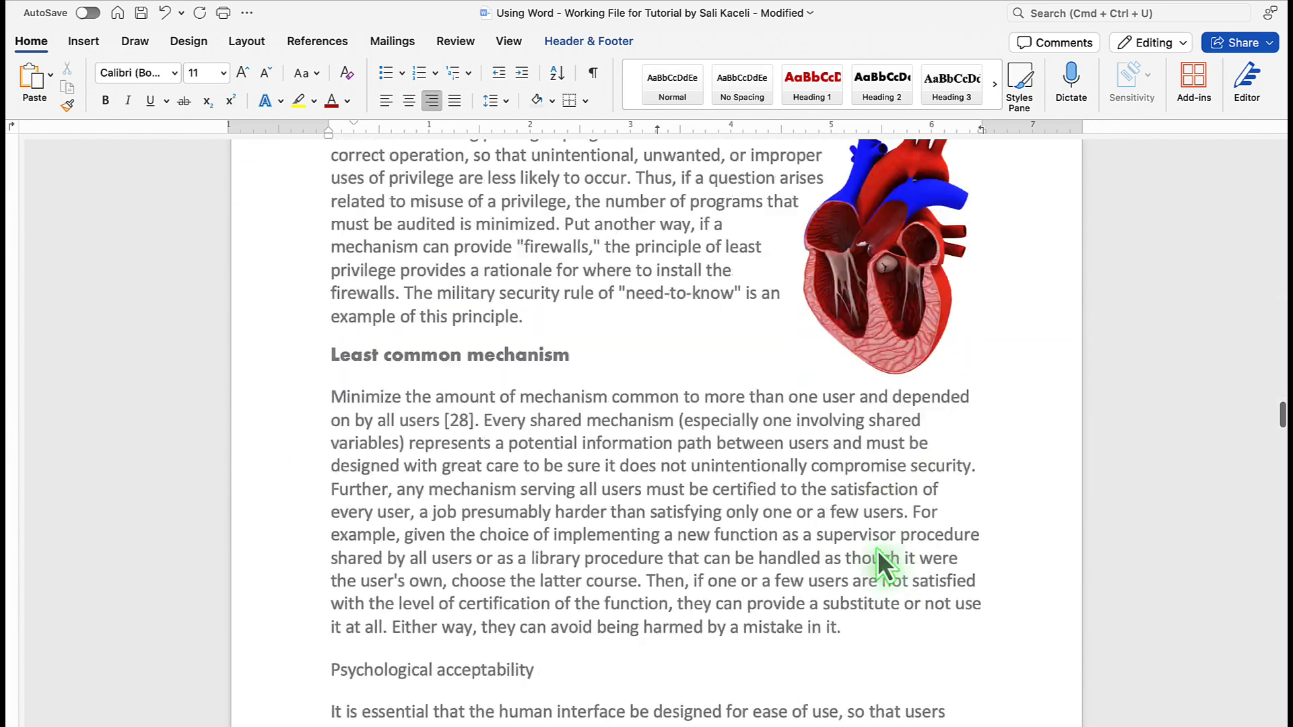
pyautogui.scroll(-8, 878, 550)
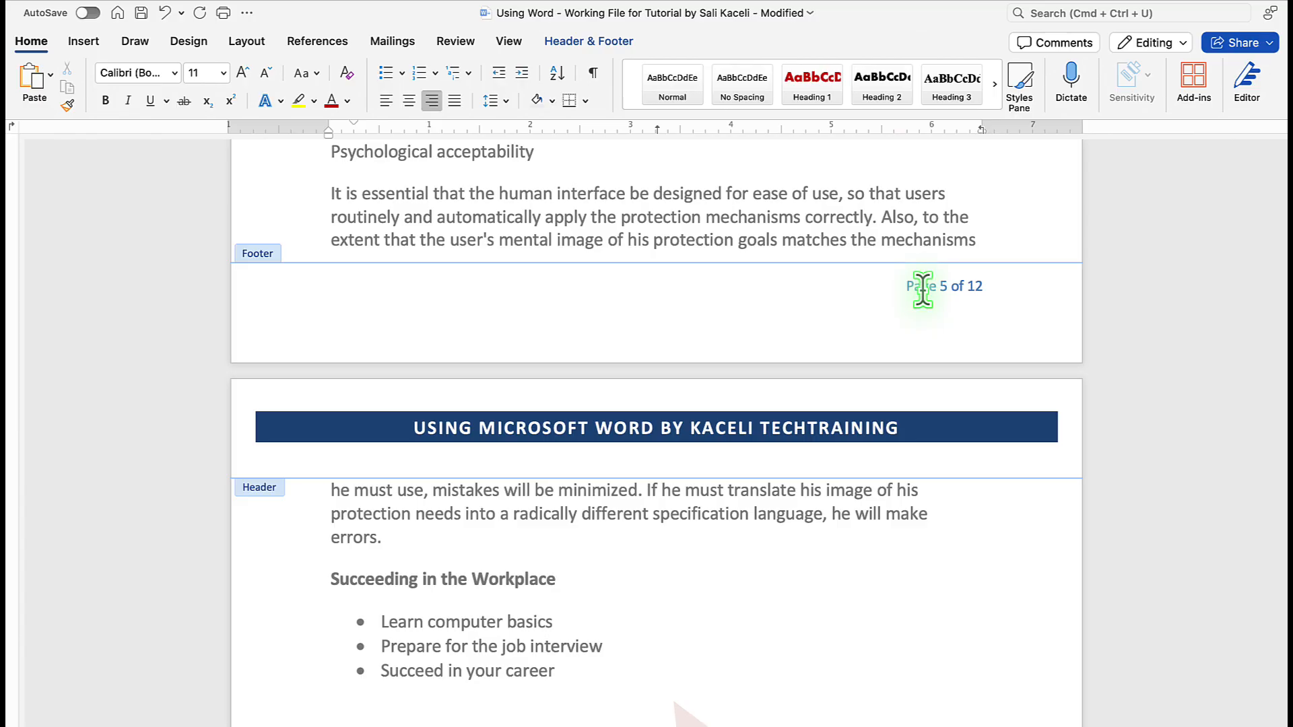
pyautogui.scroll(5, 922, 290)
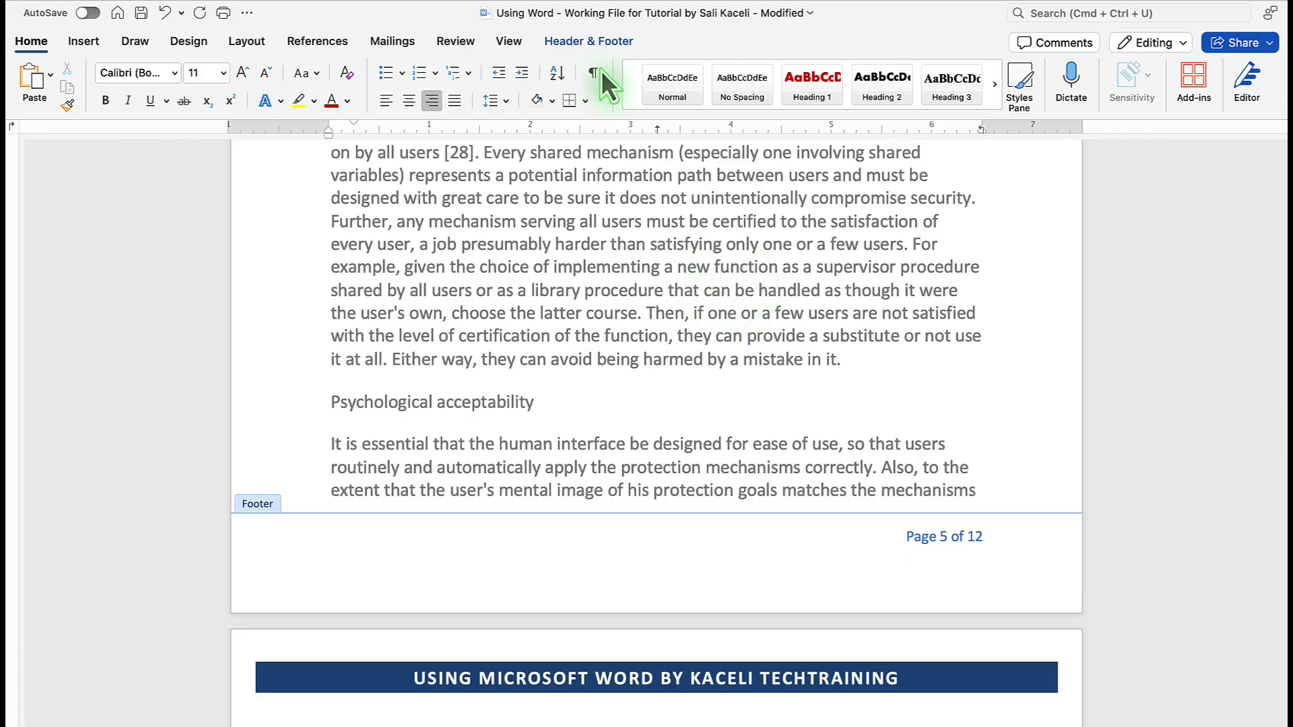
pyautogui.click(588, 40)
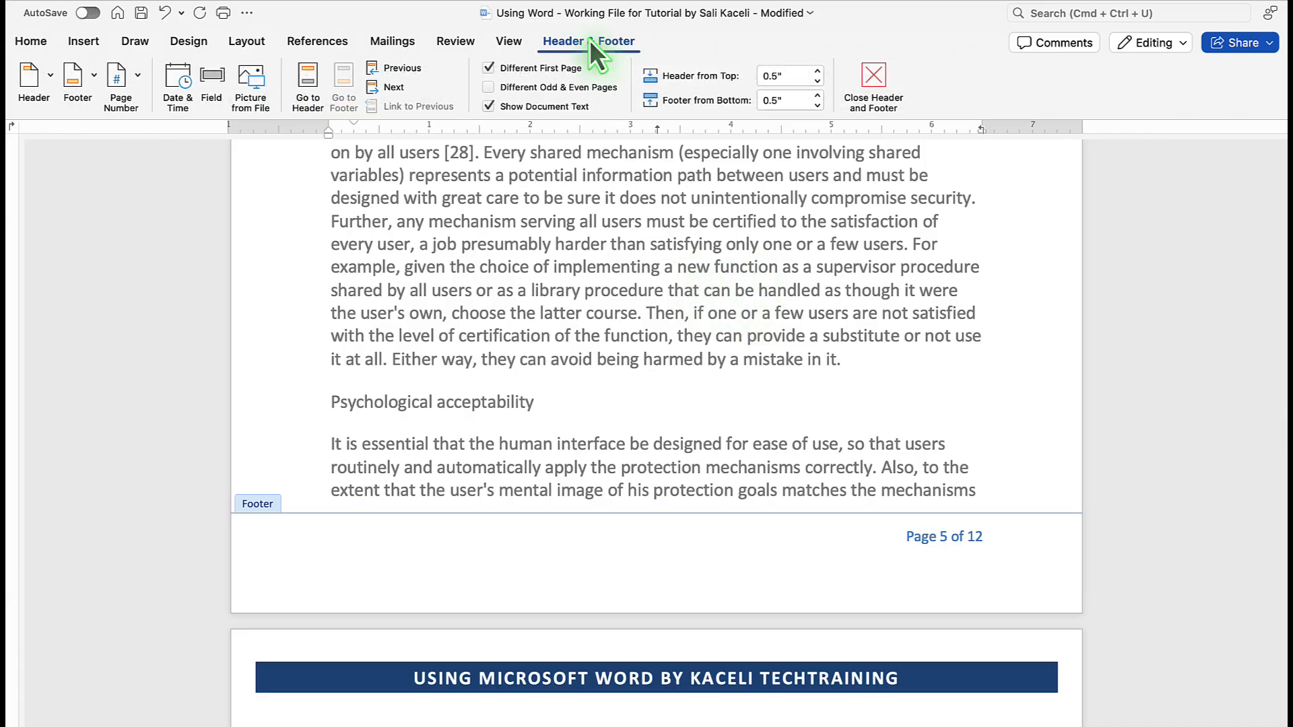
pyautogui.click(876, 77)
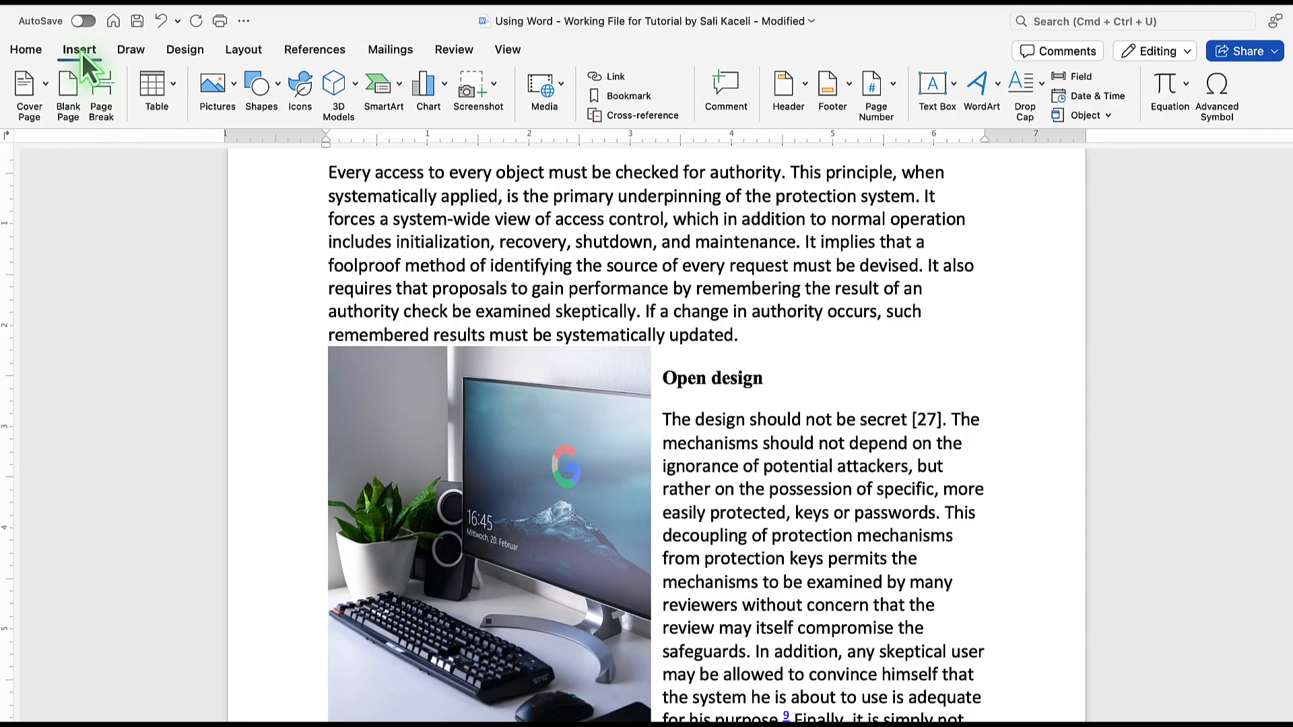
# - Add a Dropped drop cap to the first letter of the "Complete mediation" heading
pyautogui.scroll(4, 333, 357)
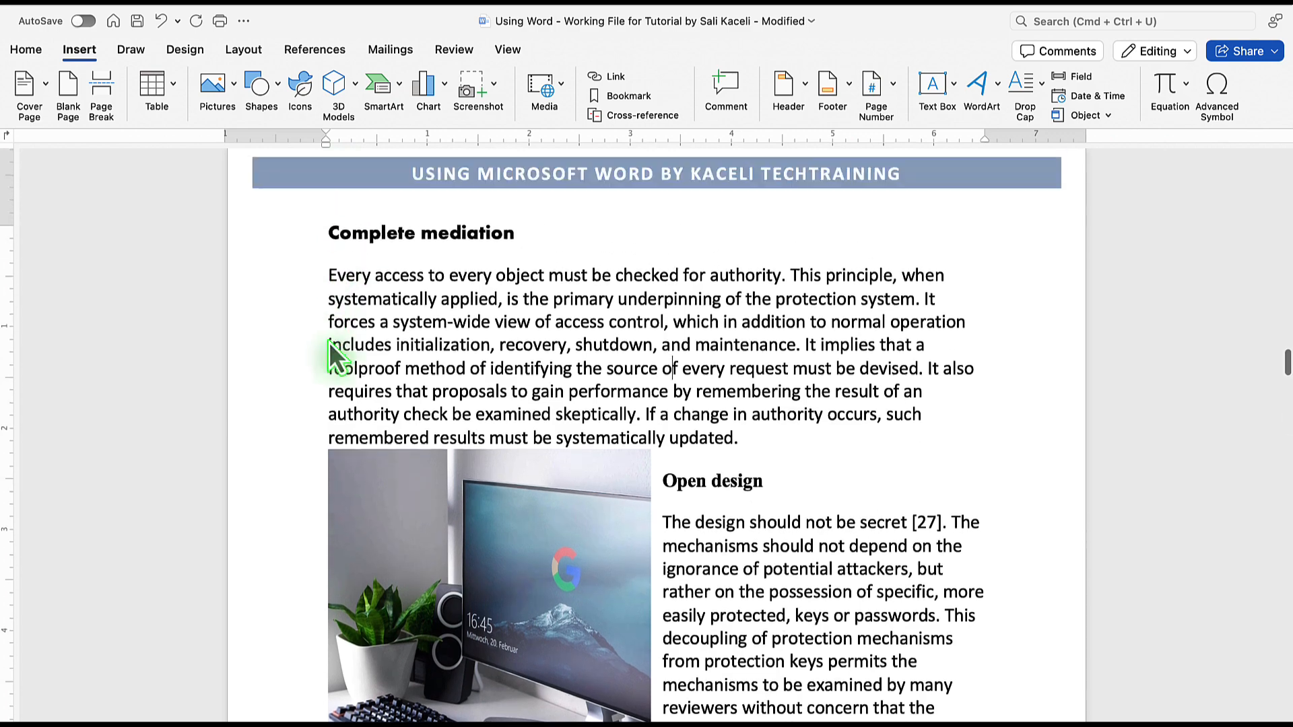
pyautogui.click(330, 362)
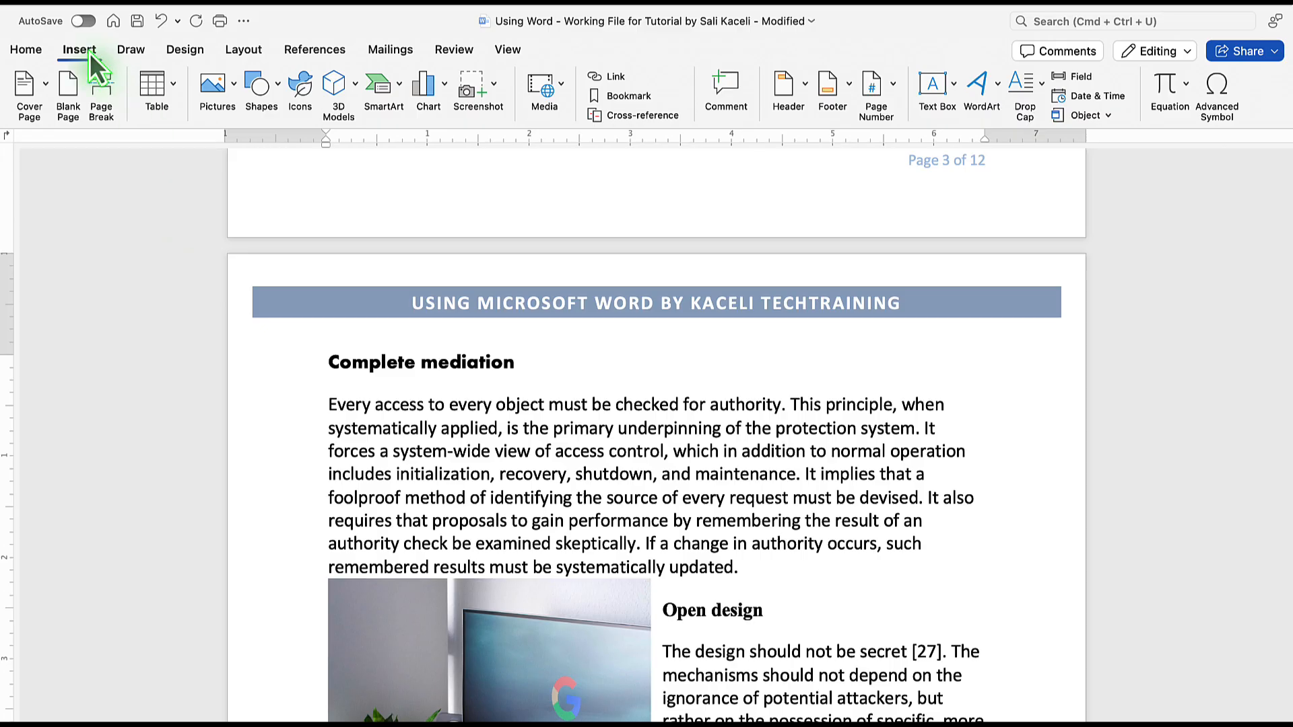
pyautogui.click(1040, 94)
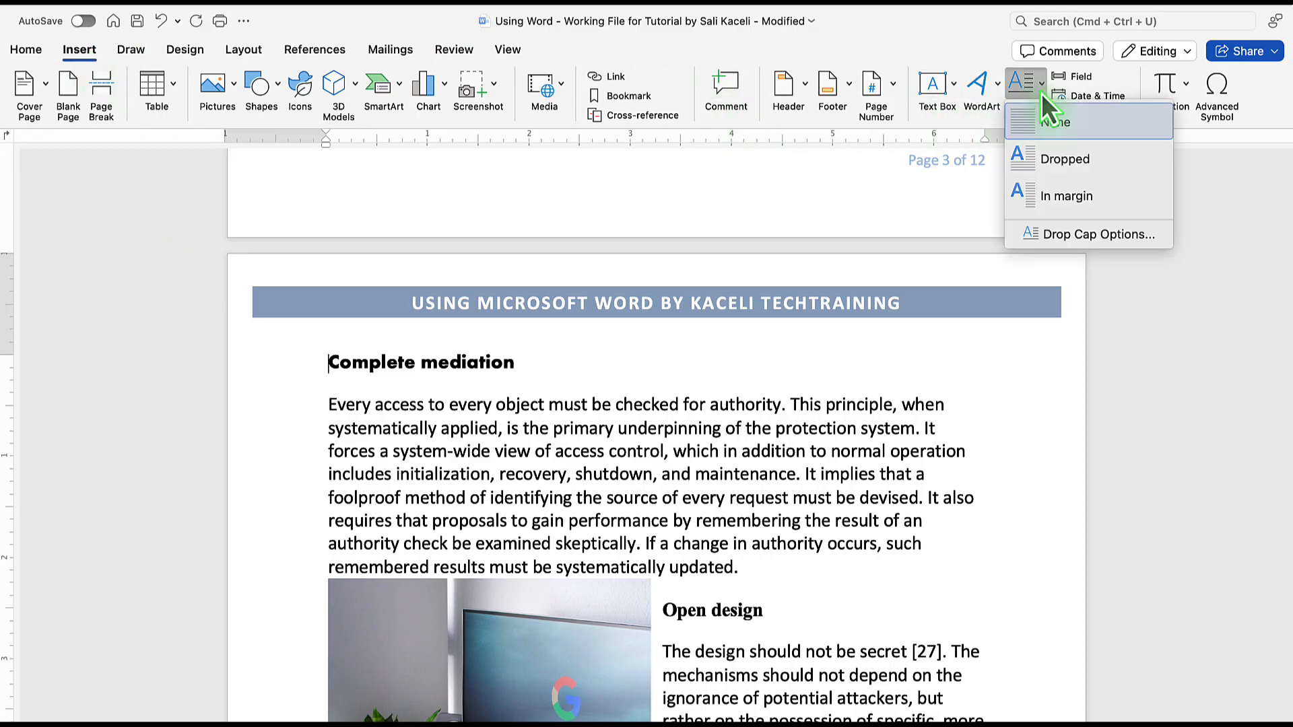
pyautogui.click(1086, 168)
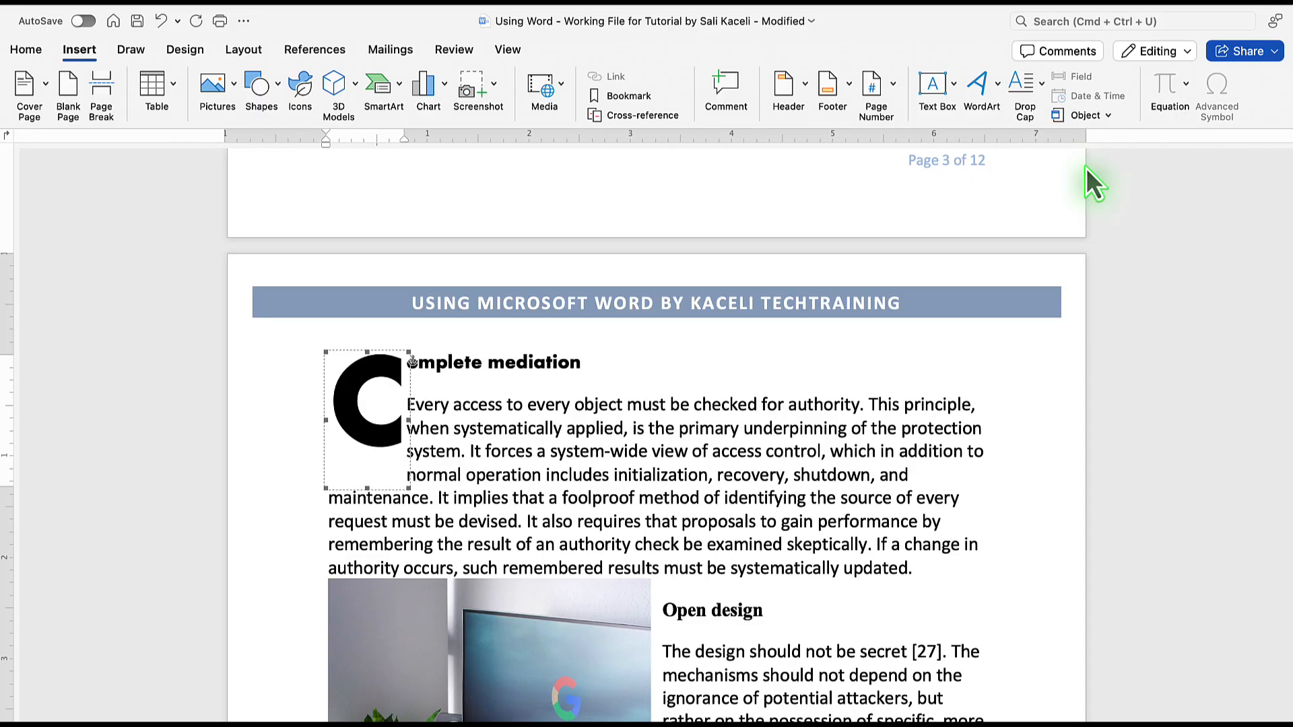
pyautogui.click(638, 428)
pyautogui.click(374, 393)
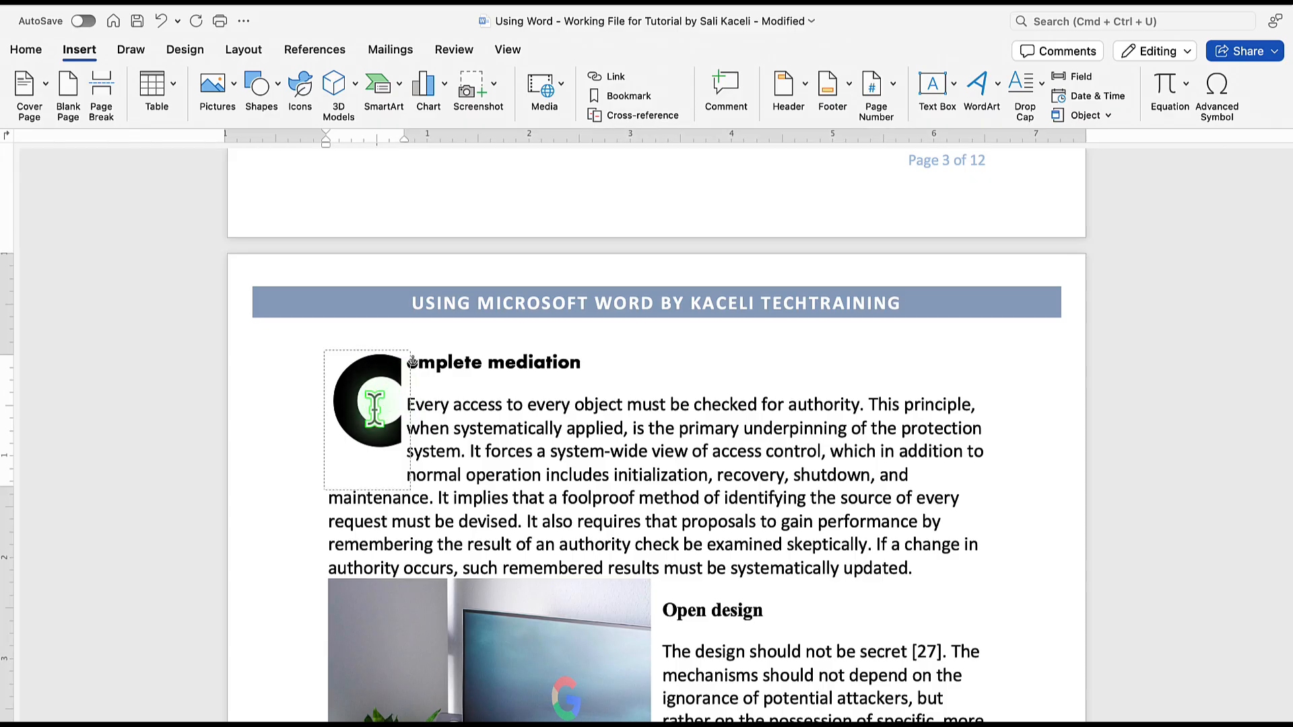
pyautogui.click(537, 438)
pyautogui.scroll(-5, 536, 441)
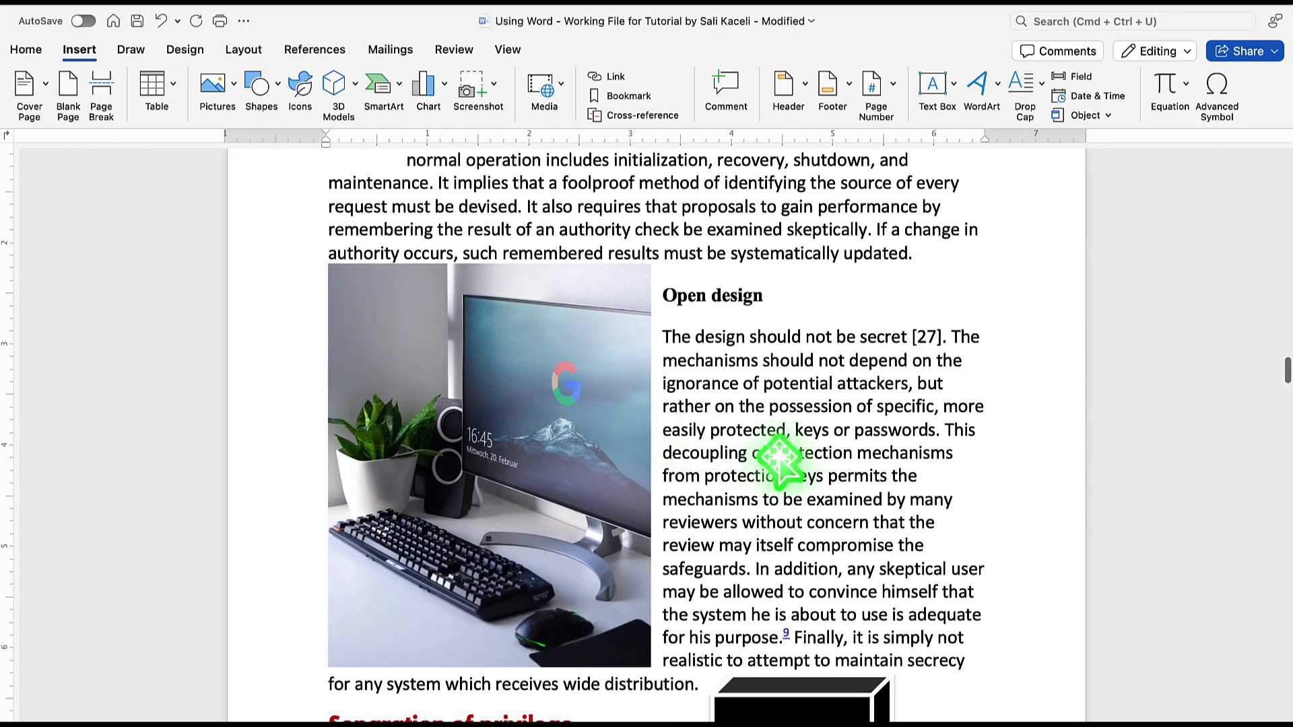
# - Apply the built-in Headlines theme to the whole document
pyautogui.scroll(-5, 779, 459)
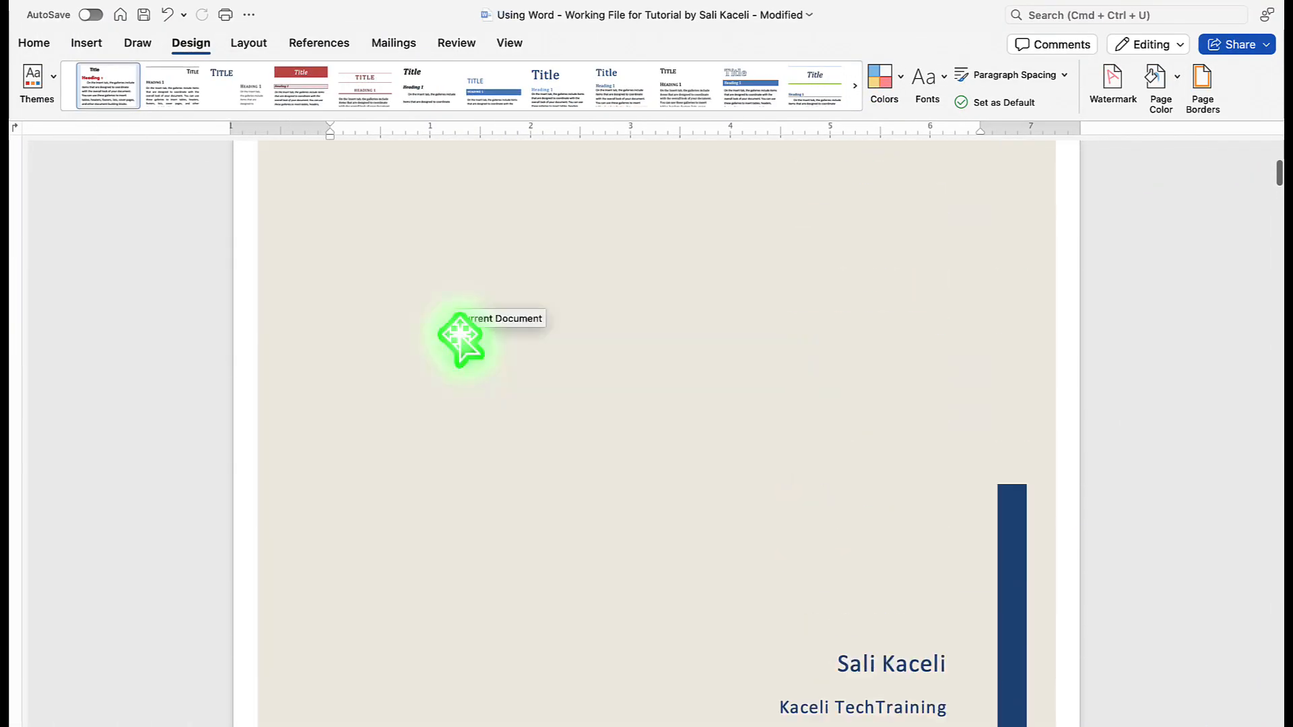
pyautogui.scroll(-15, 460, 321)
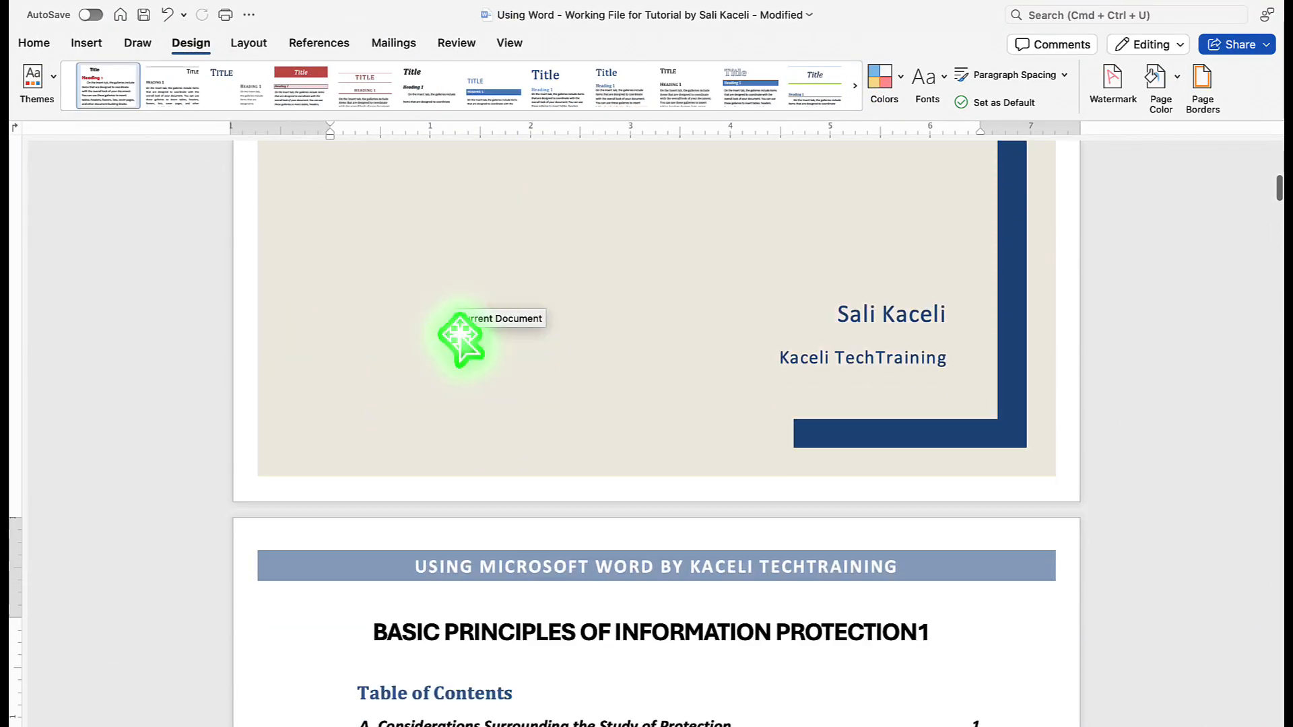
pyautogui.scroll(-1, 465, 347)
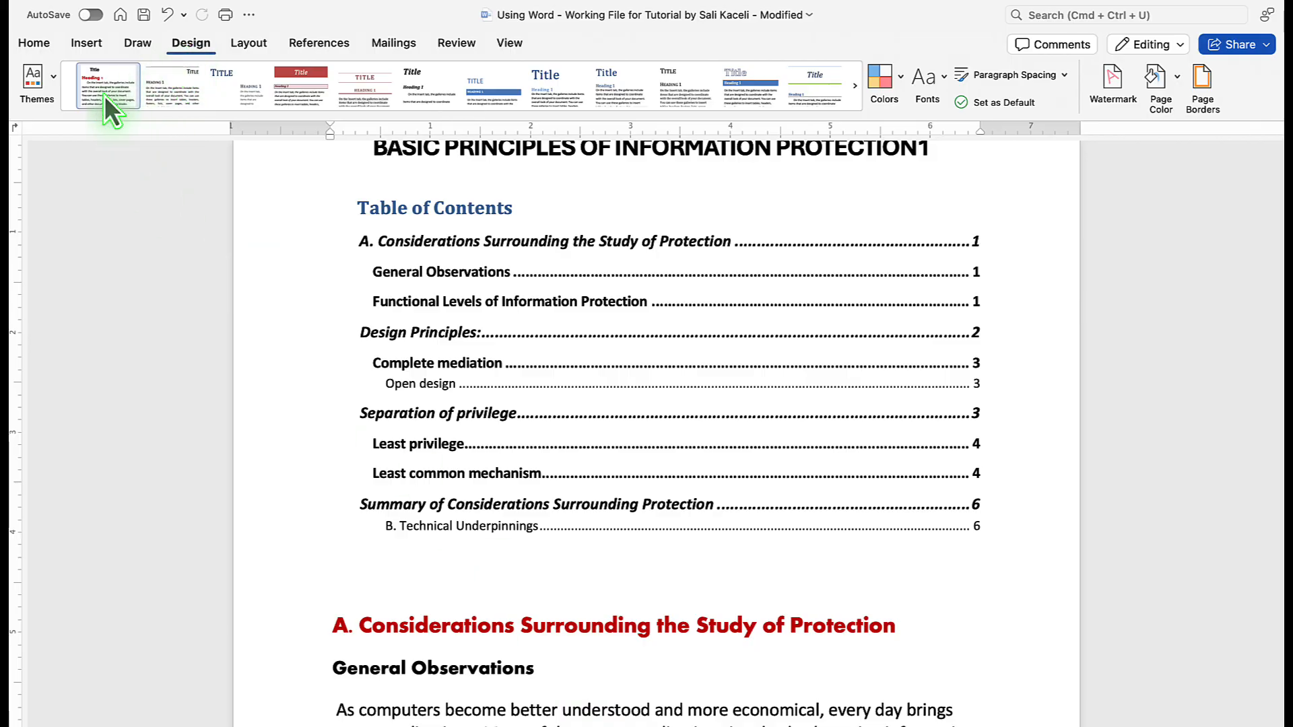
pyautogui.click(54, 83)
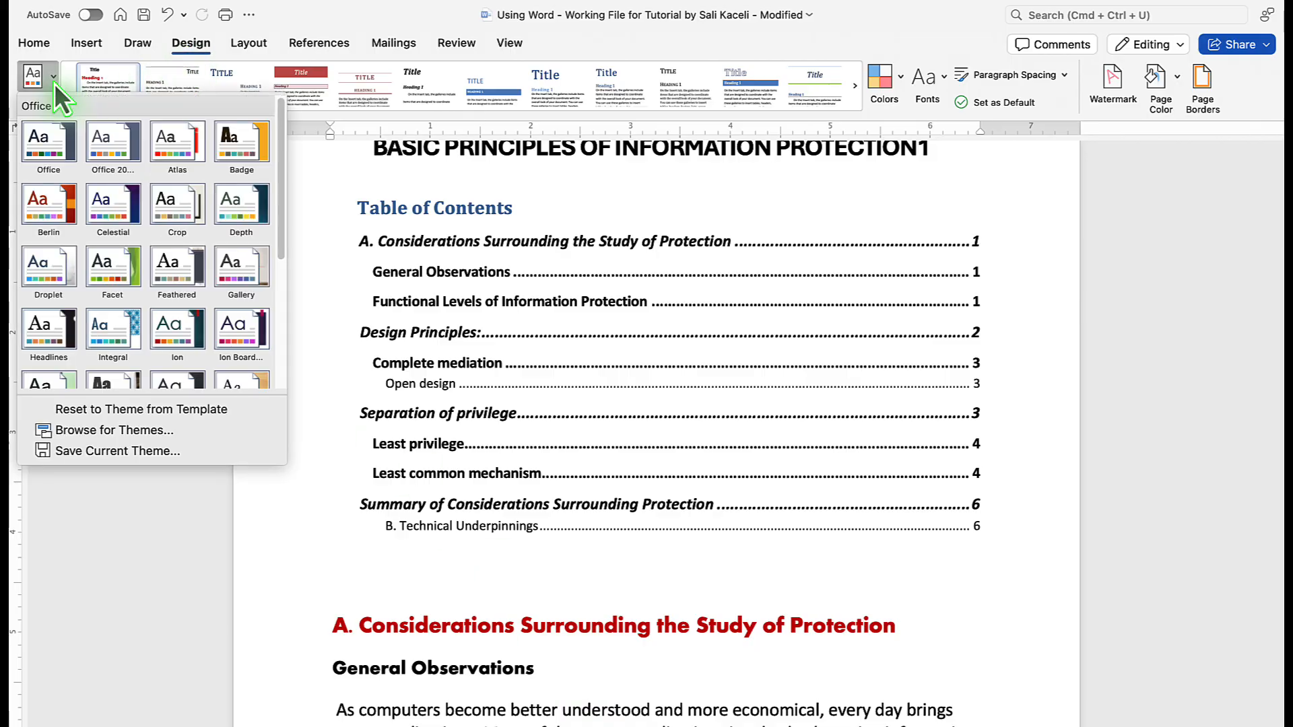
pyautogui.scroll(-2, 231, 192)
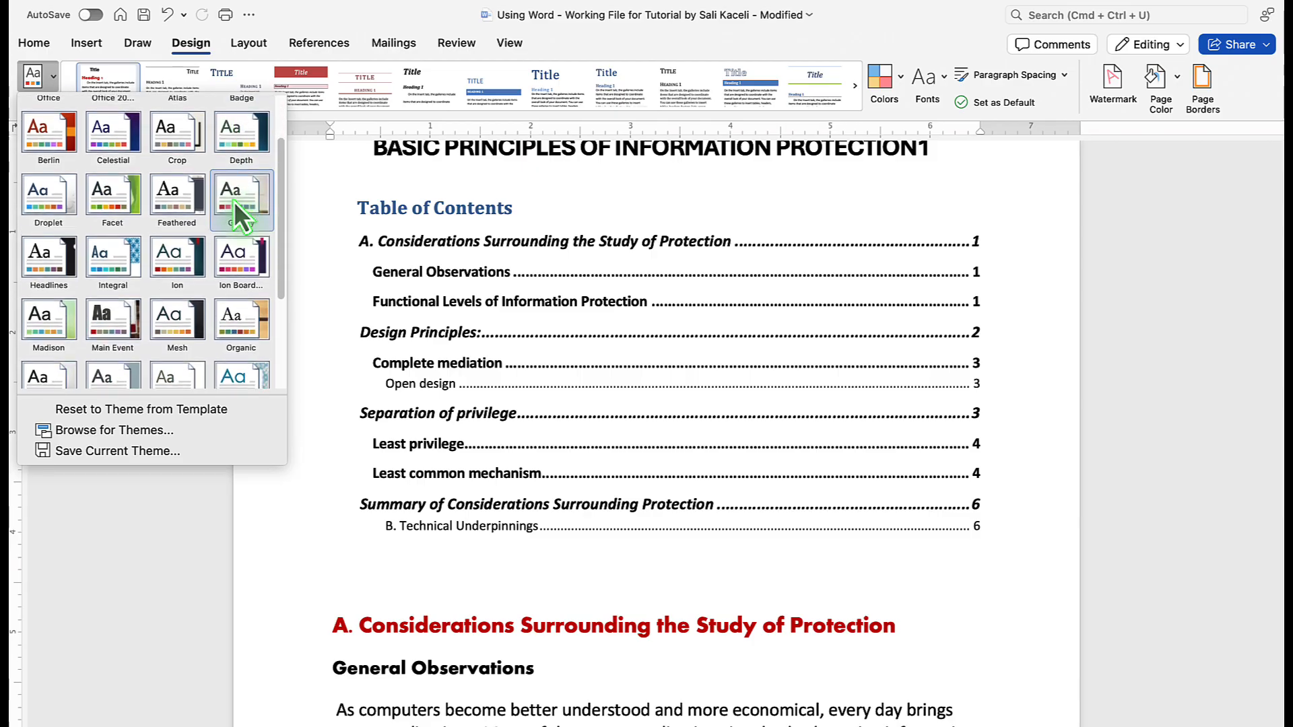
pyautogui.click(236, 206)
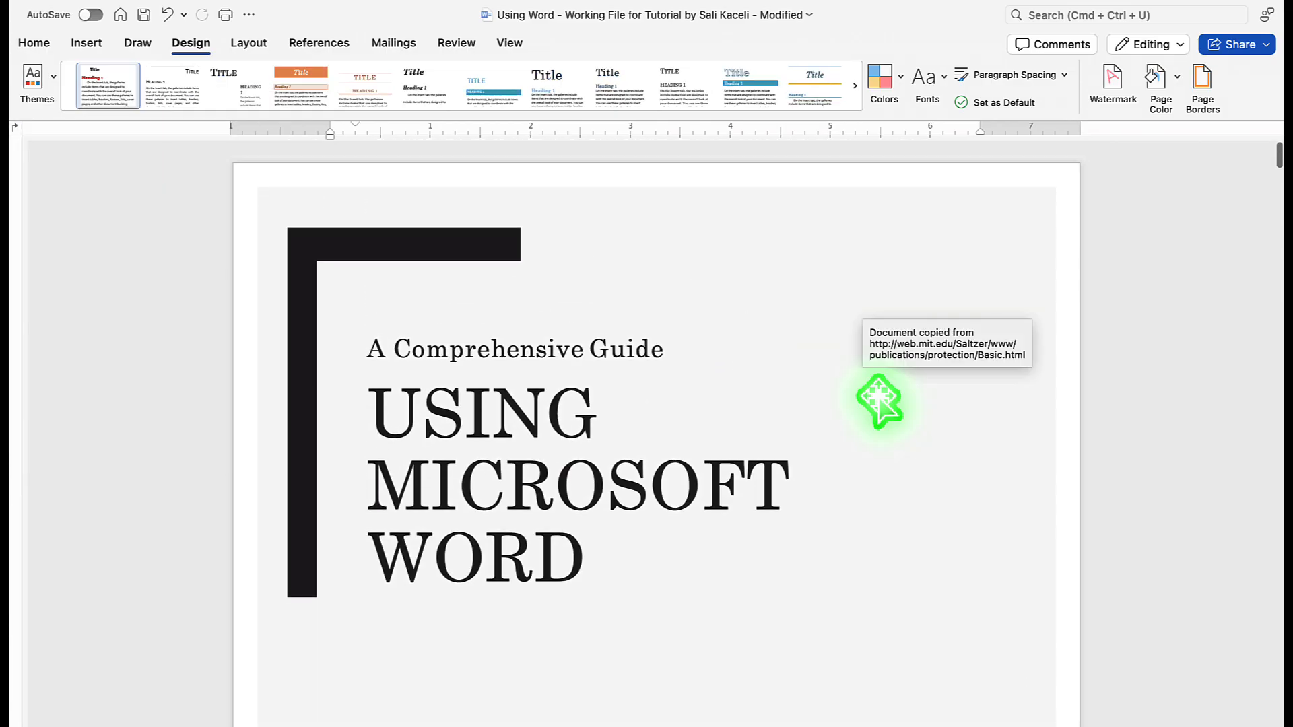
# - Change the document's theme colors to the Office 2007 - 2010 color set
pyautogui.scroll(-10, 598, 532)
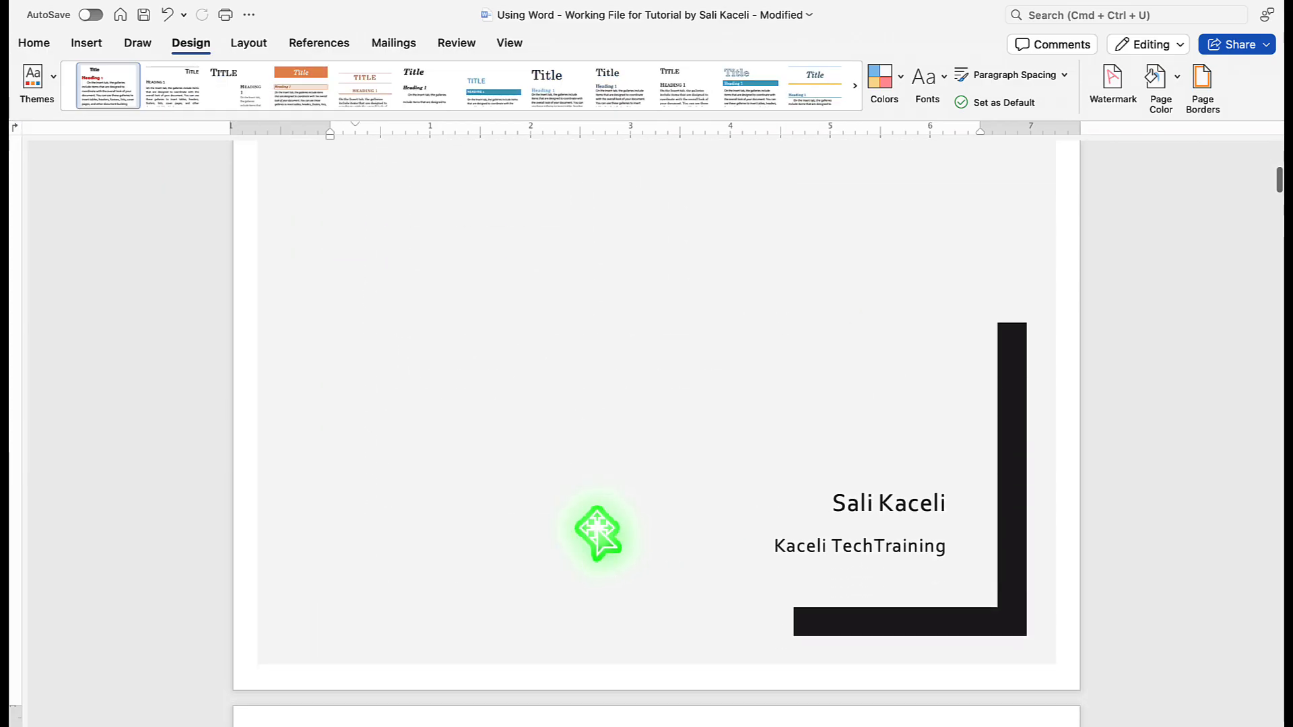
pyautogui.scroll(-10, 598, 531)
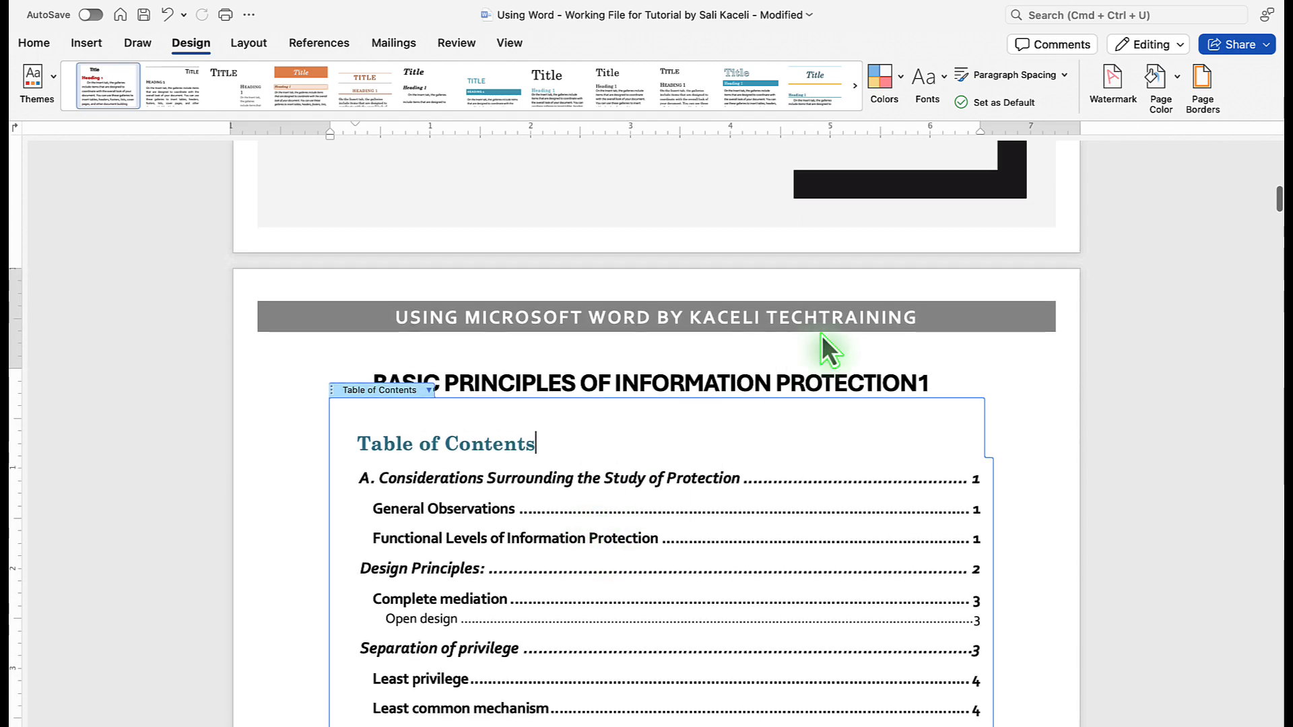
pyautogui.scroll(-10, 849, 341)
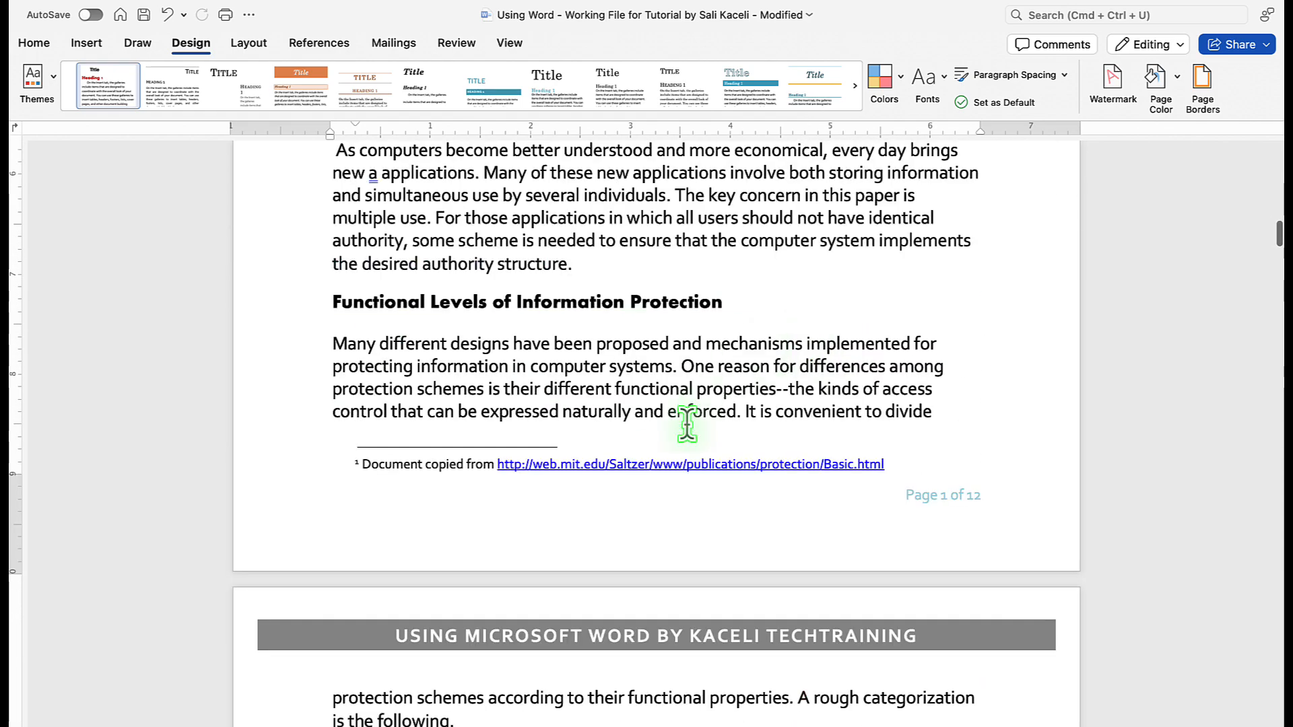
pyautogui.scroll(-6, 722, 389)
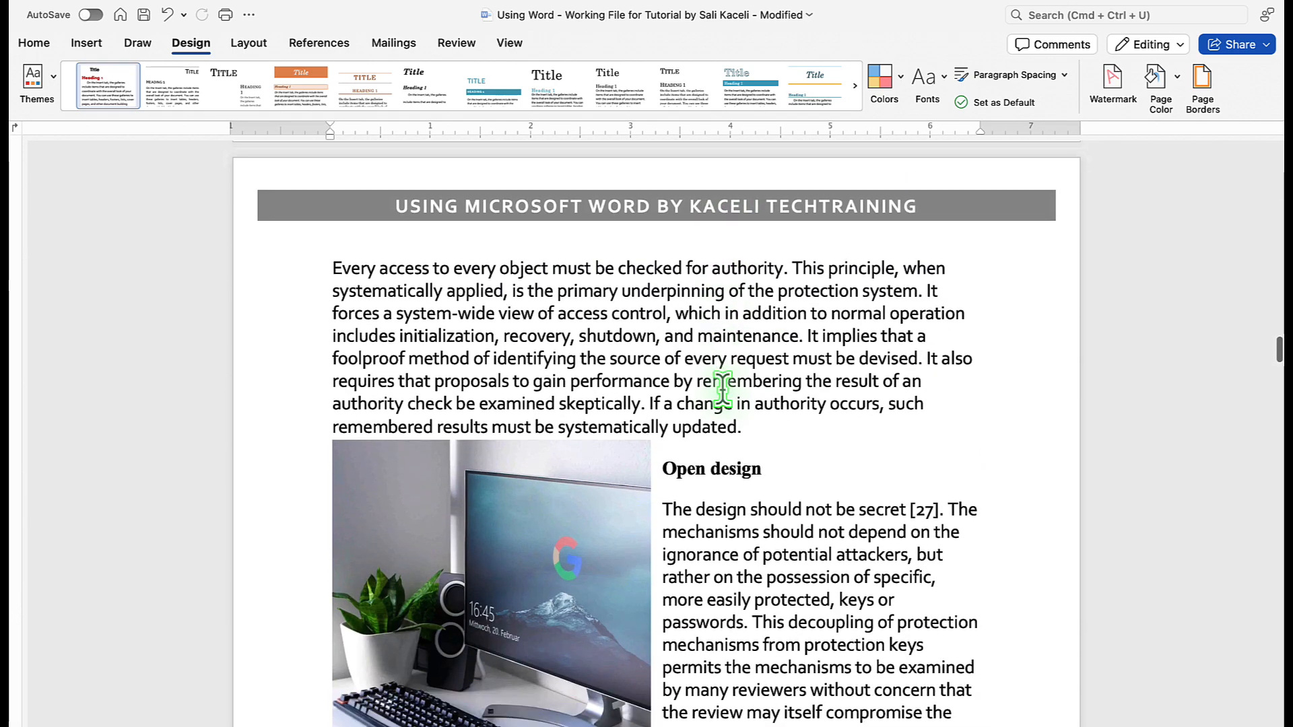
pyautogui.scroll(-10, 722, 388)
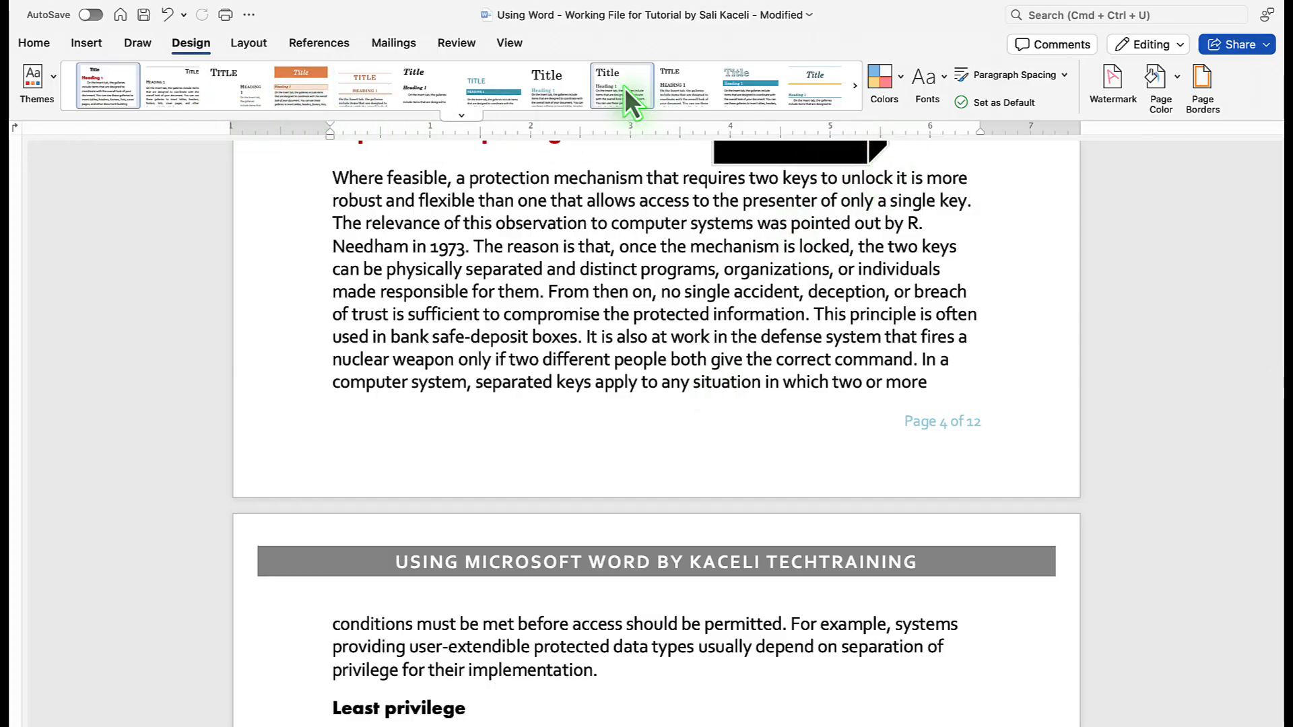
pyautogui.click(896, 83)
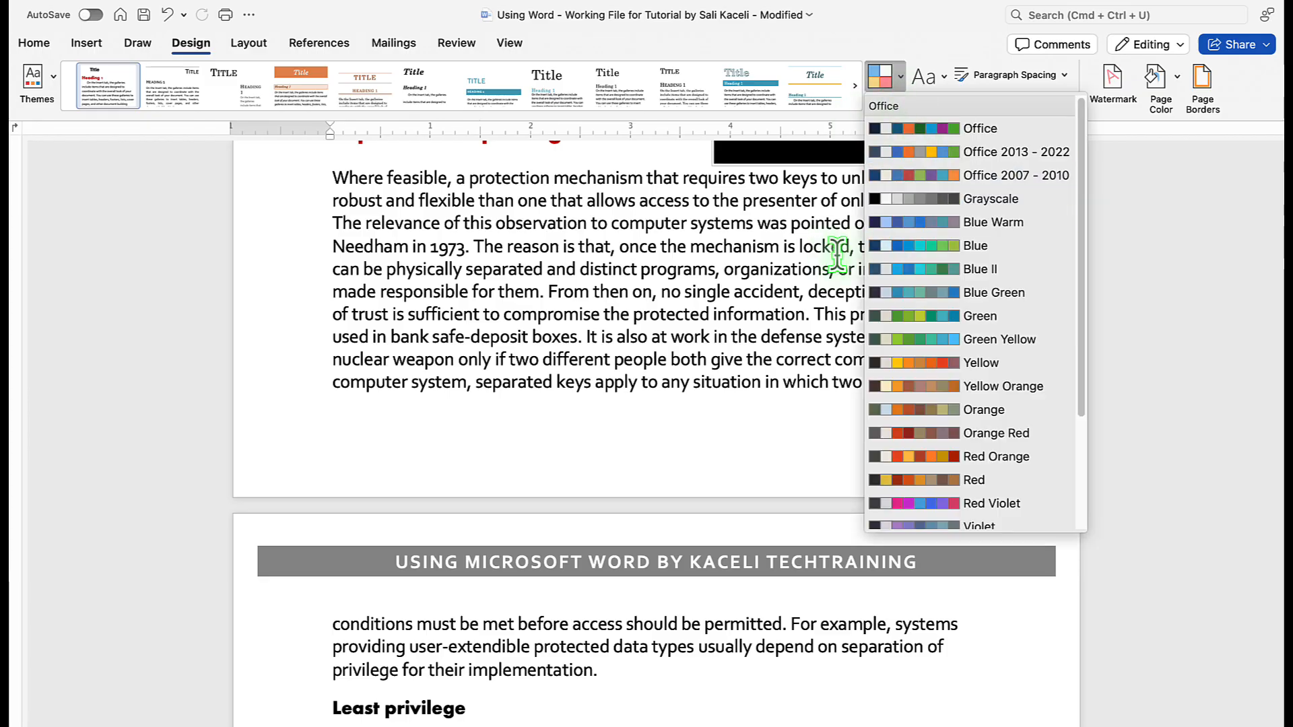
pyautogui.click(995, 177)
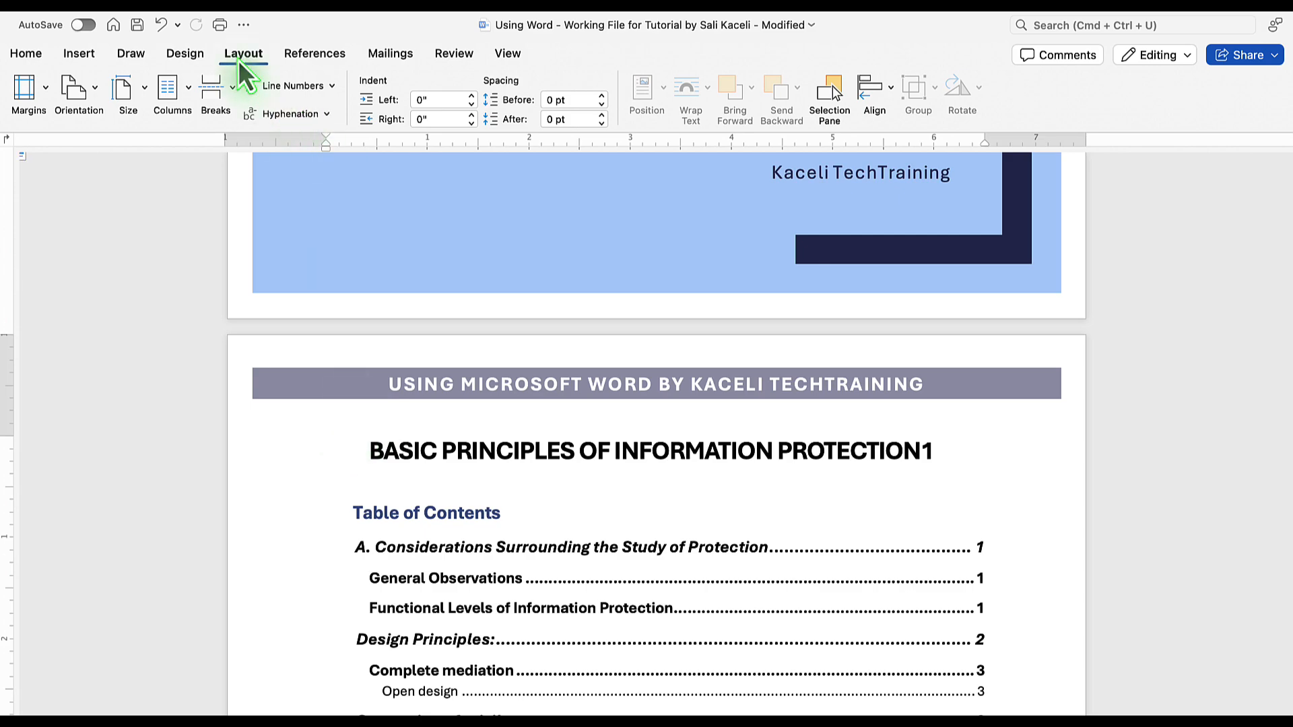
# - Apply the Narrow margin preset, 0.5" on all four sides, to the document
pyautogui.click(47, 93)
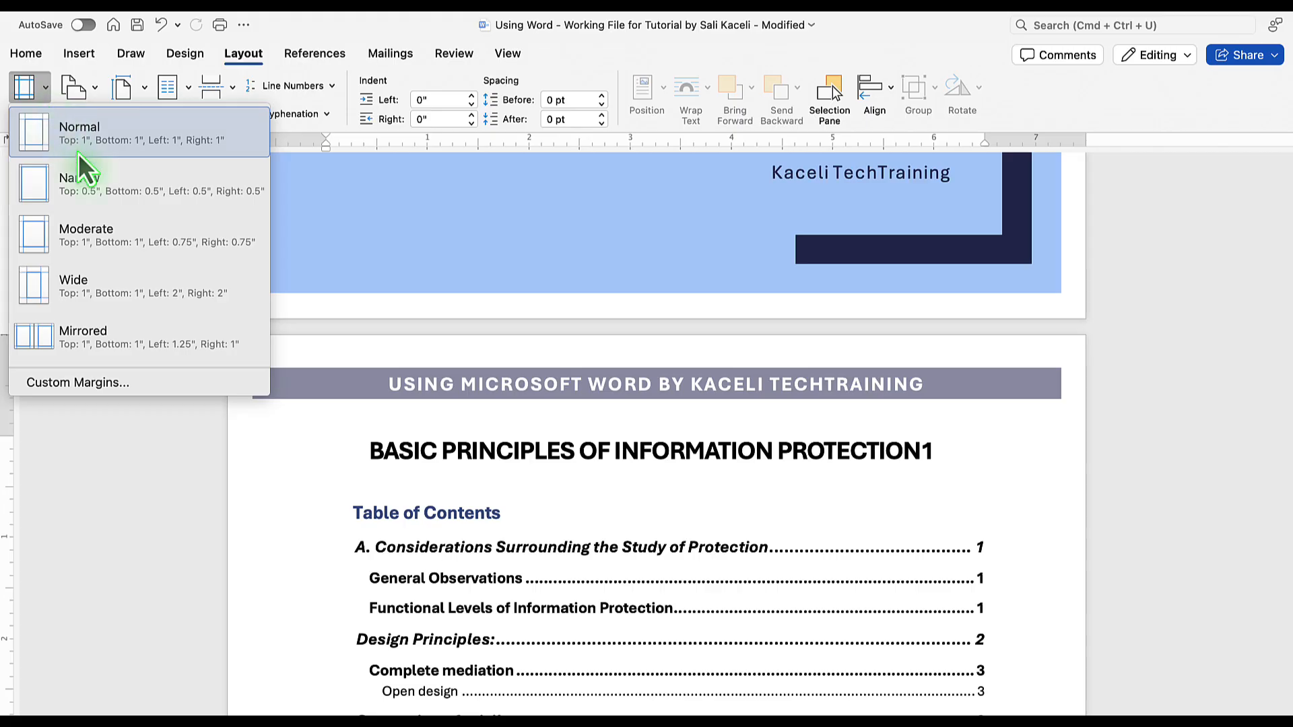
pyautogui.click(123, 200)
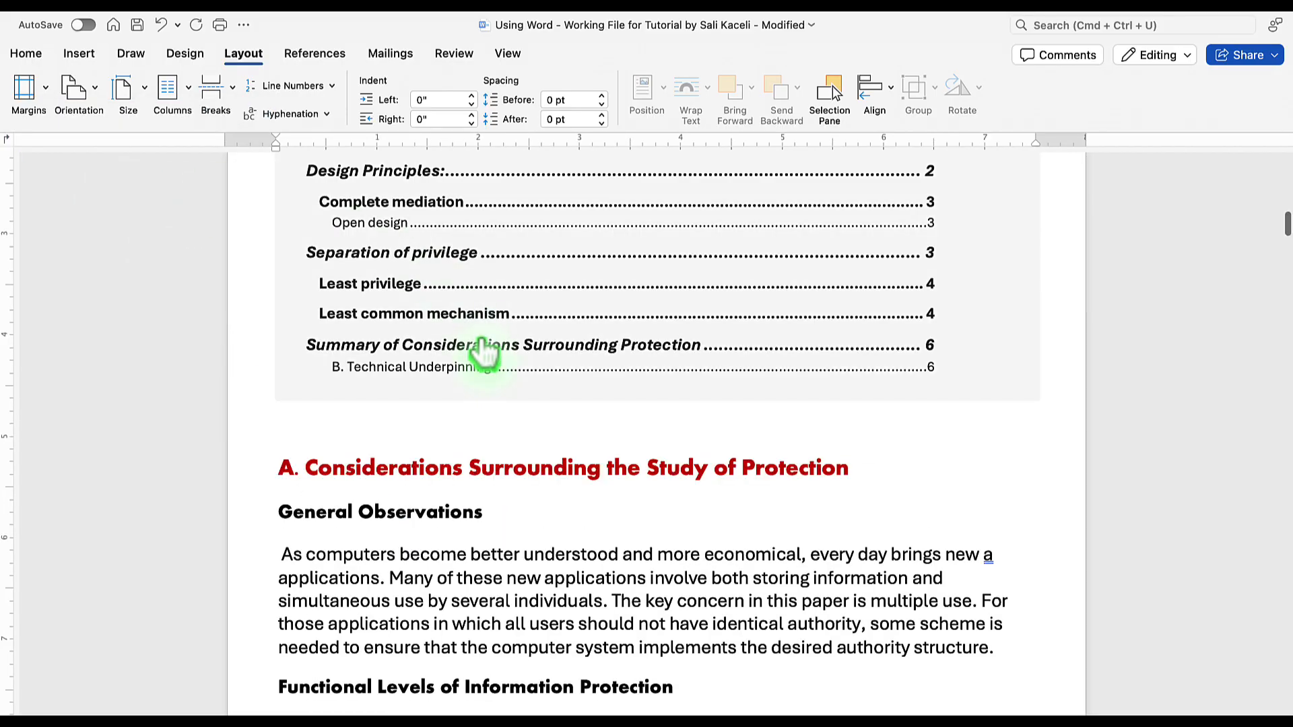
# - Select the whole "b) Fail-safe defaults" paragraph just above the "Complete mediation" heading
pyautogui.scroll(-5, 483, 350)
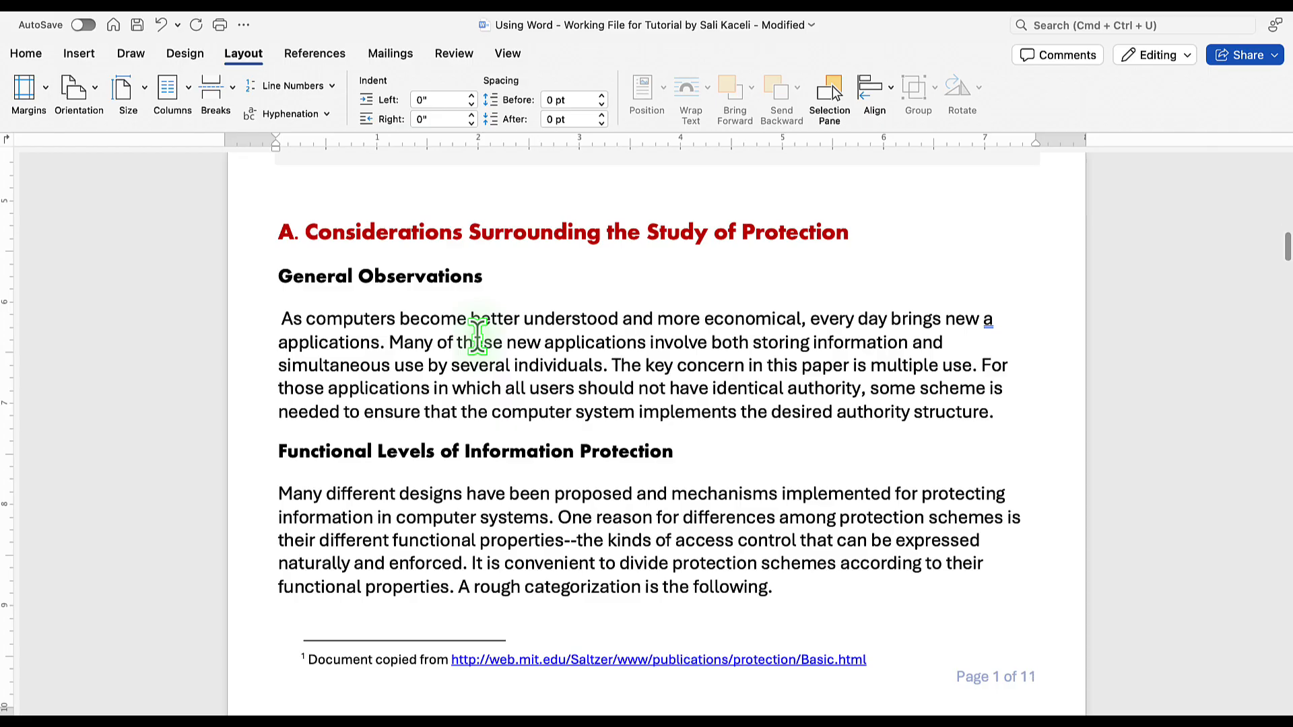
pyautogui.scroll(-5, 609, 314)
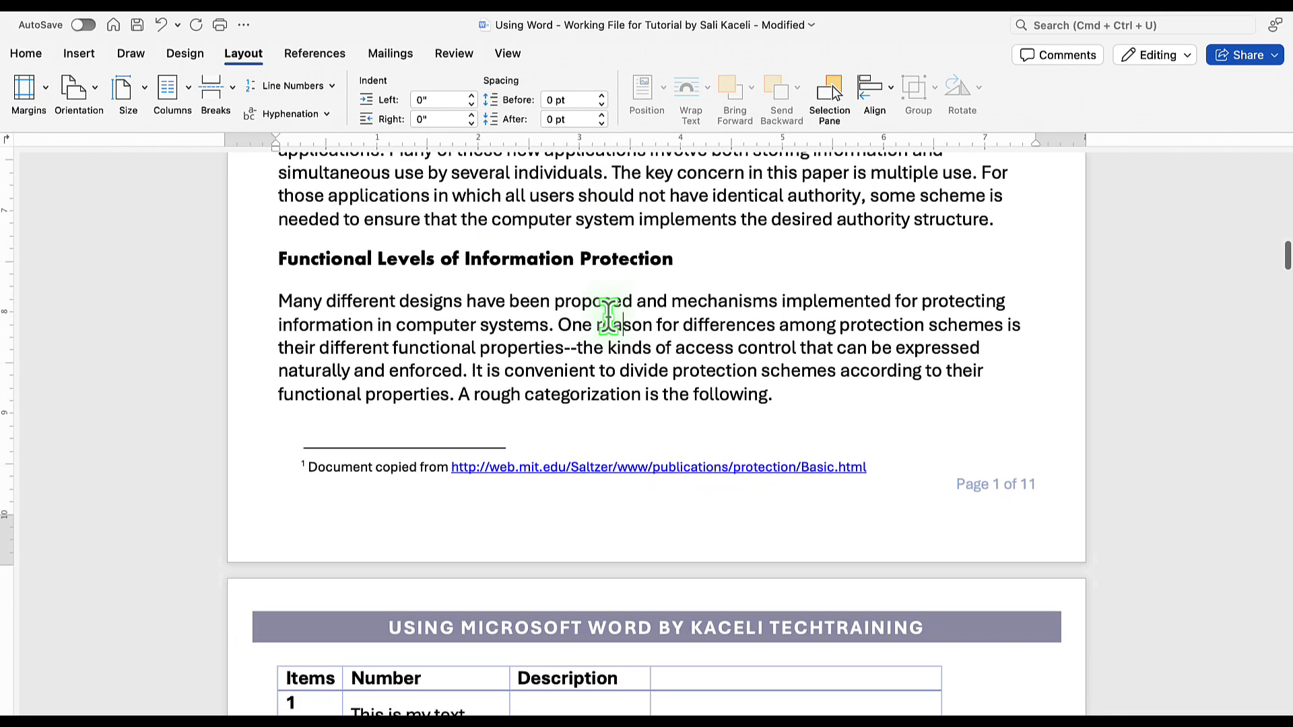
pyautogui.scroll(-5, 608, 314)
pyautogui.scroll(-15, 593, 326)
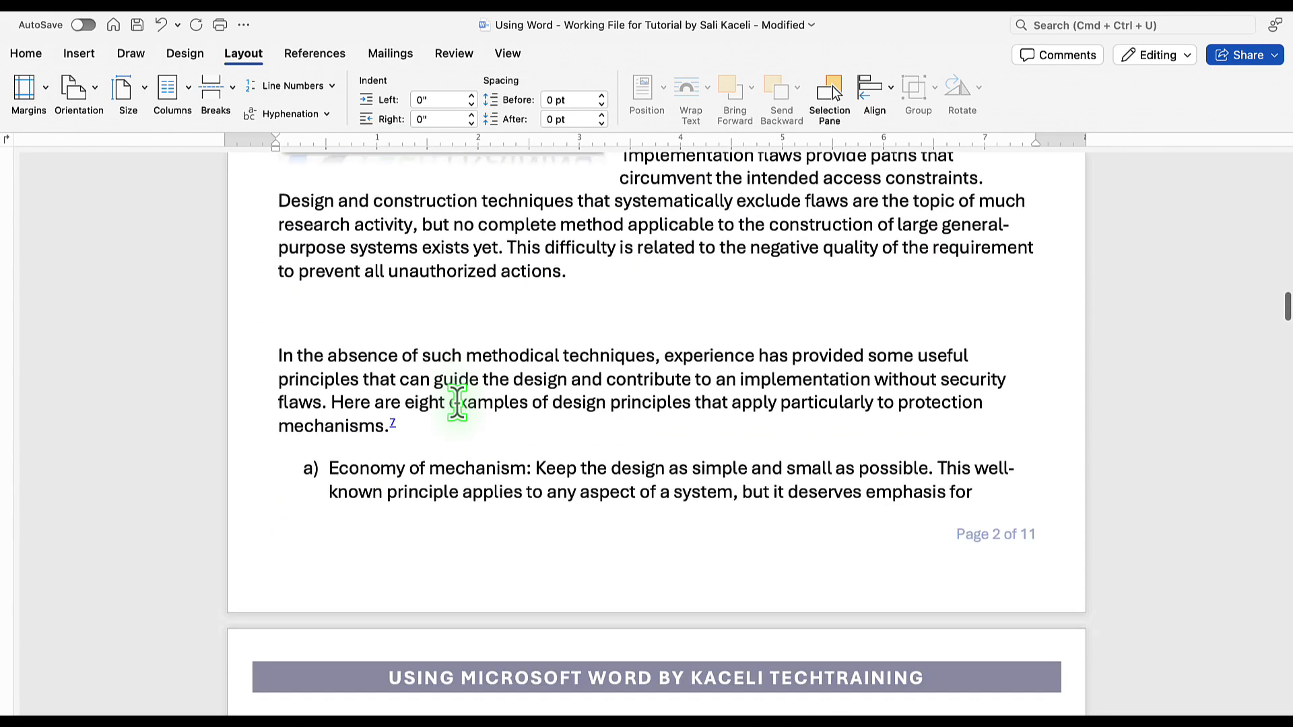
pyautogui.scroll(-5, 364, 427)
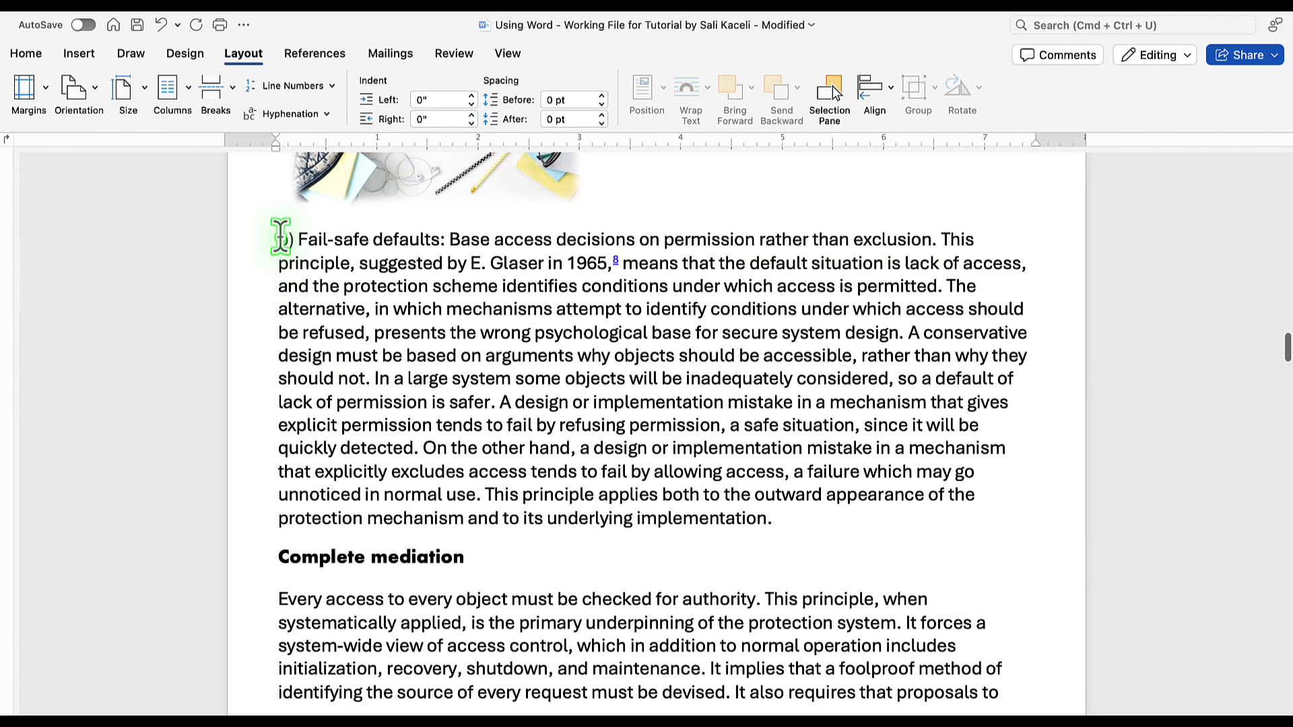
pyautogui.moveTo(281, 240); pyautogui.dragTo(604, 448)
pyautogui.click(262, 384)
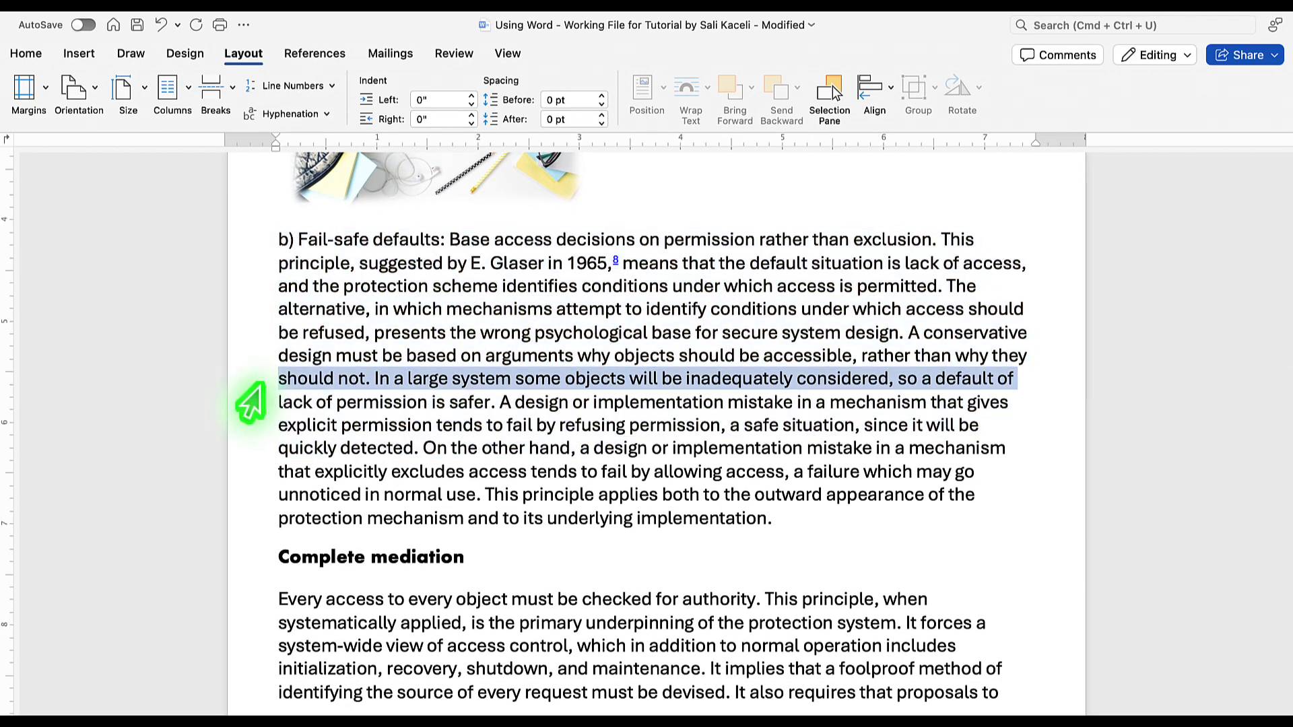
pyautogui.doubleClick(263, 385)
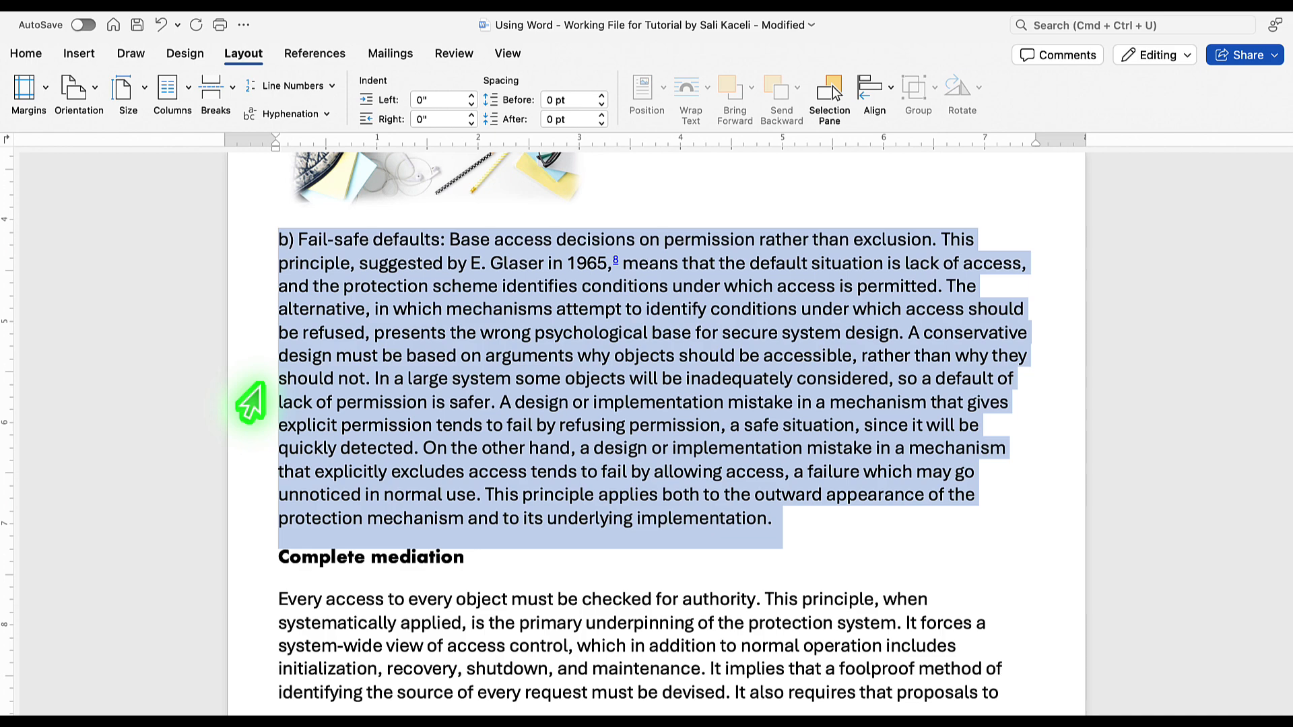
# - Set custom top, bottom, left and right margins of 1.2" and open the choices for multiple pages
pyautogui.click(47, 96)
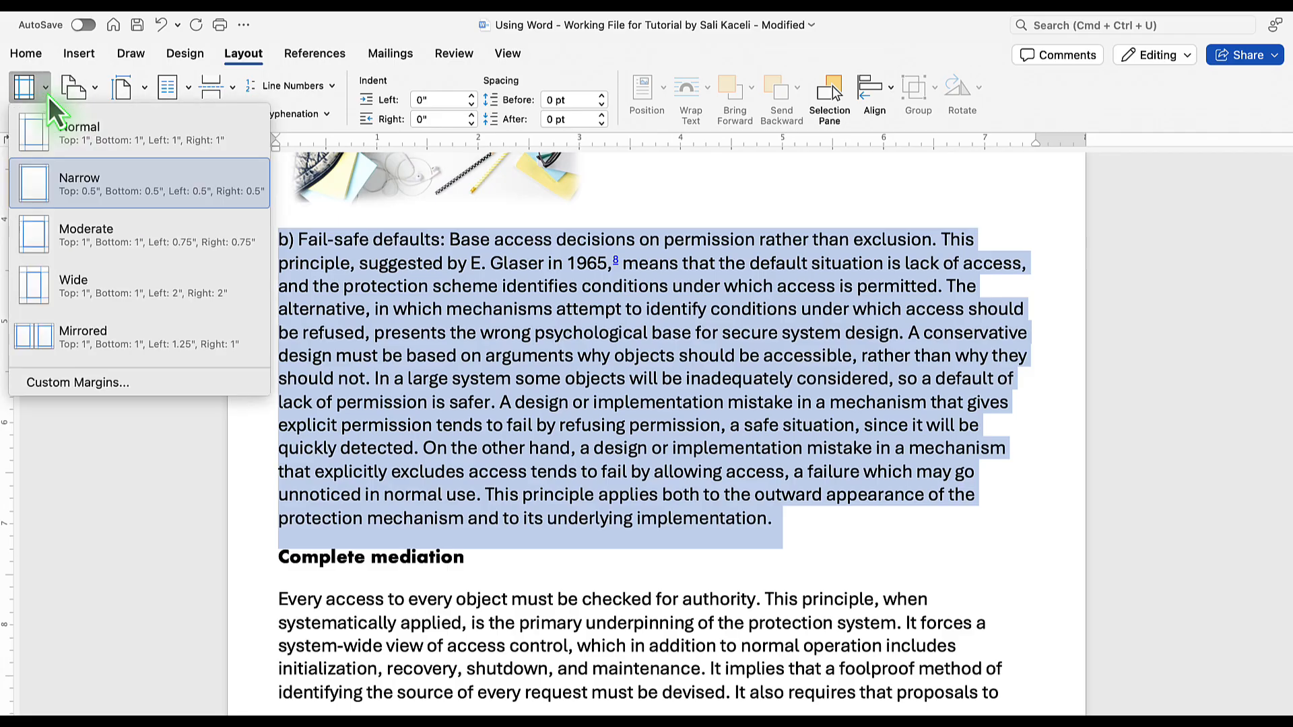
pyautogui.click(78, 382)
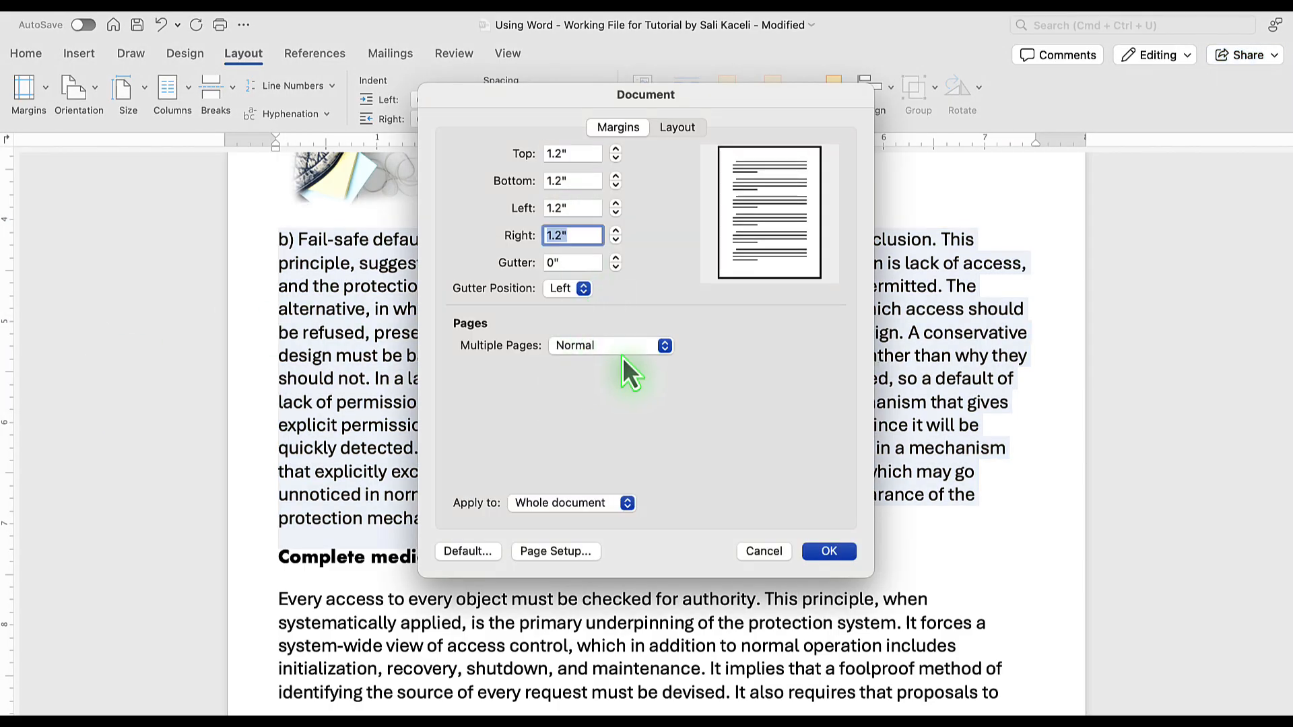
pyautogui.click(622, 354)
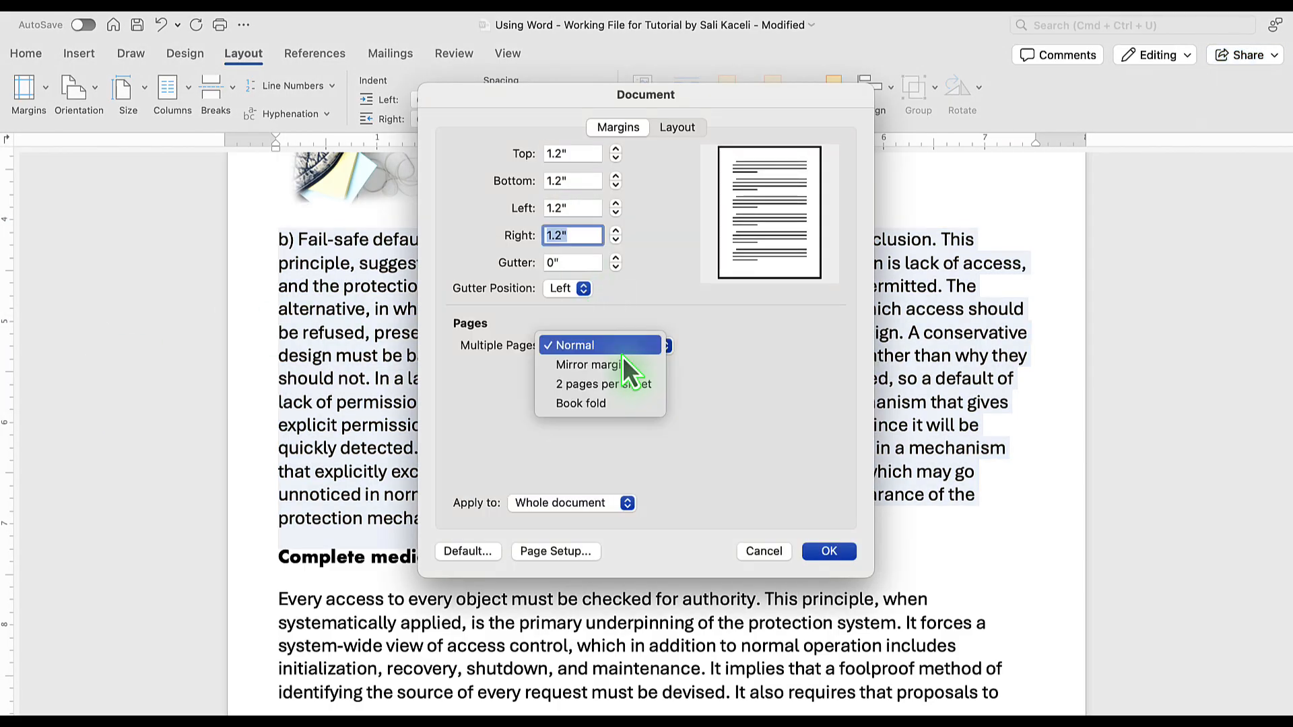
# - Apply the 1.2-inch document margins only to the selected Fail-safe defaults text
pyautogui.click(585, 505)
pyautogui.click(568, 523)
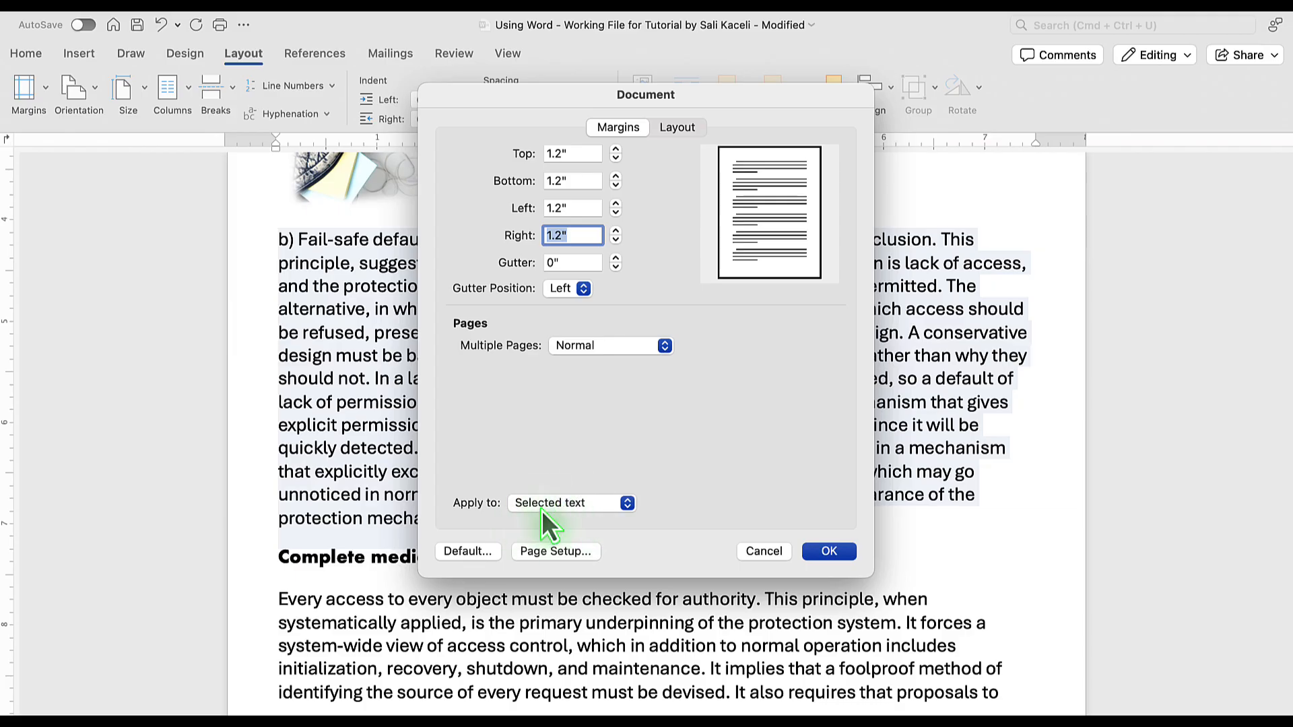
pyautogui.click(829, 550)
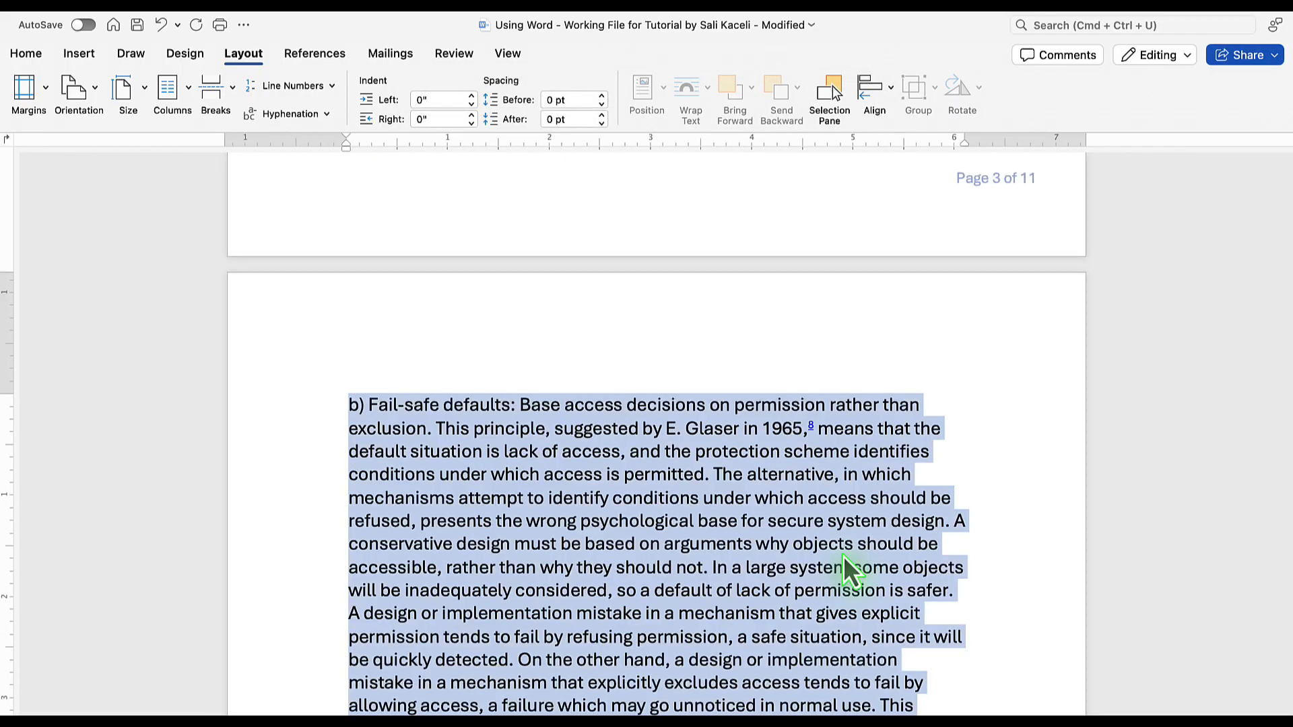
# - Examine the margins and page breaks of the Fail-safe defaults paragraph against the pages before and after it
pyautogui.scroll(-4, 722, 483)
pyautogui.scroll(-5, 722, 483)
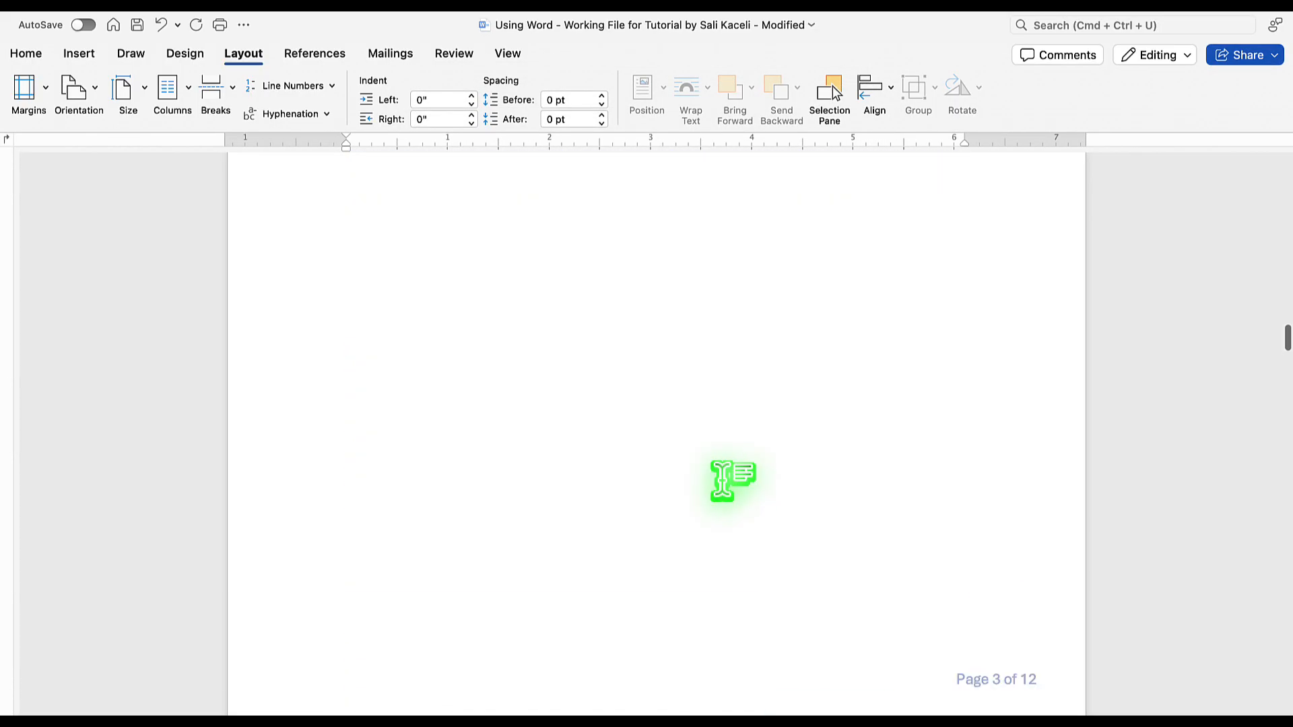
pyautogui.scroll(15, 721, 476)
pyautogui.scroll(1, 721, 479)
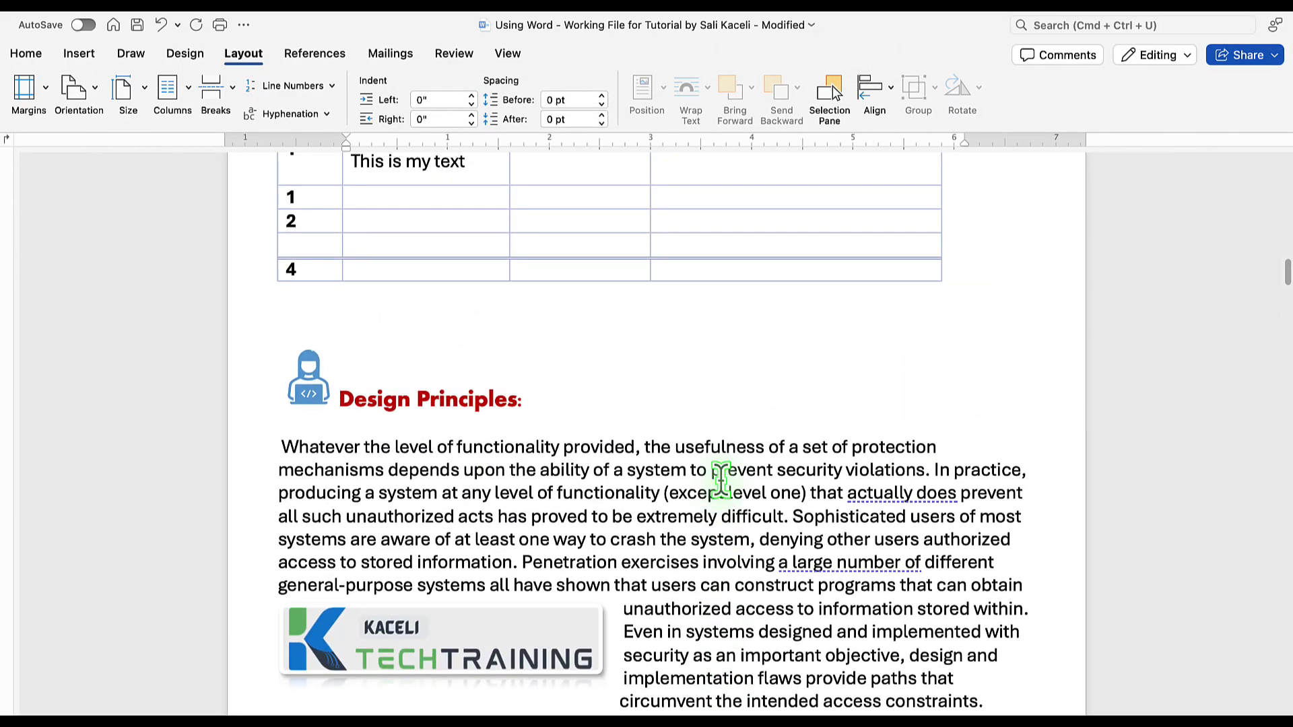
pyautogui.scroll(-6, 722, 480)
pyautogui.scroll(-15, 722, 476)
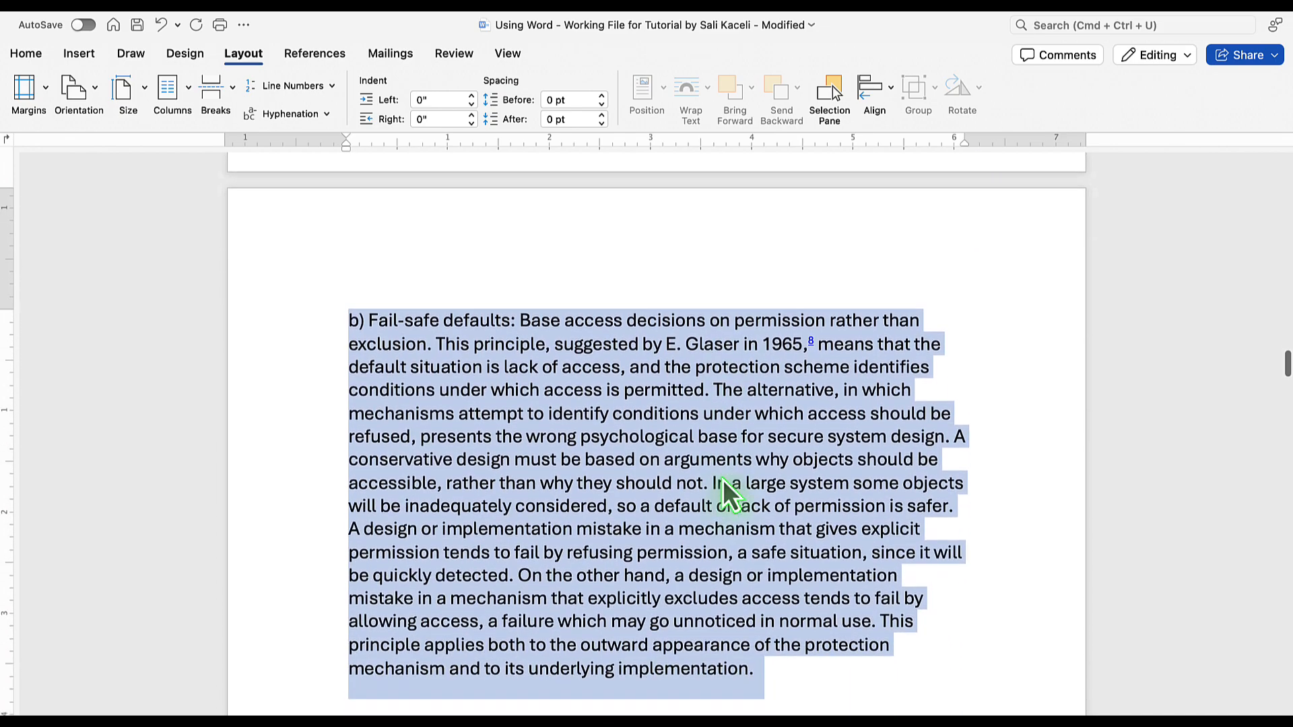
pyautogui.scroll(-10, 724, 481)
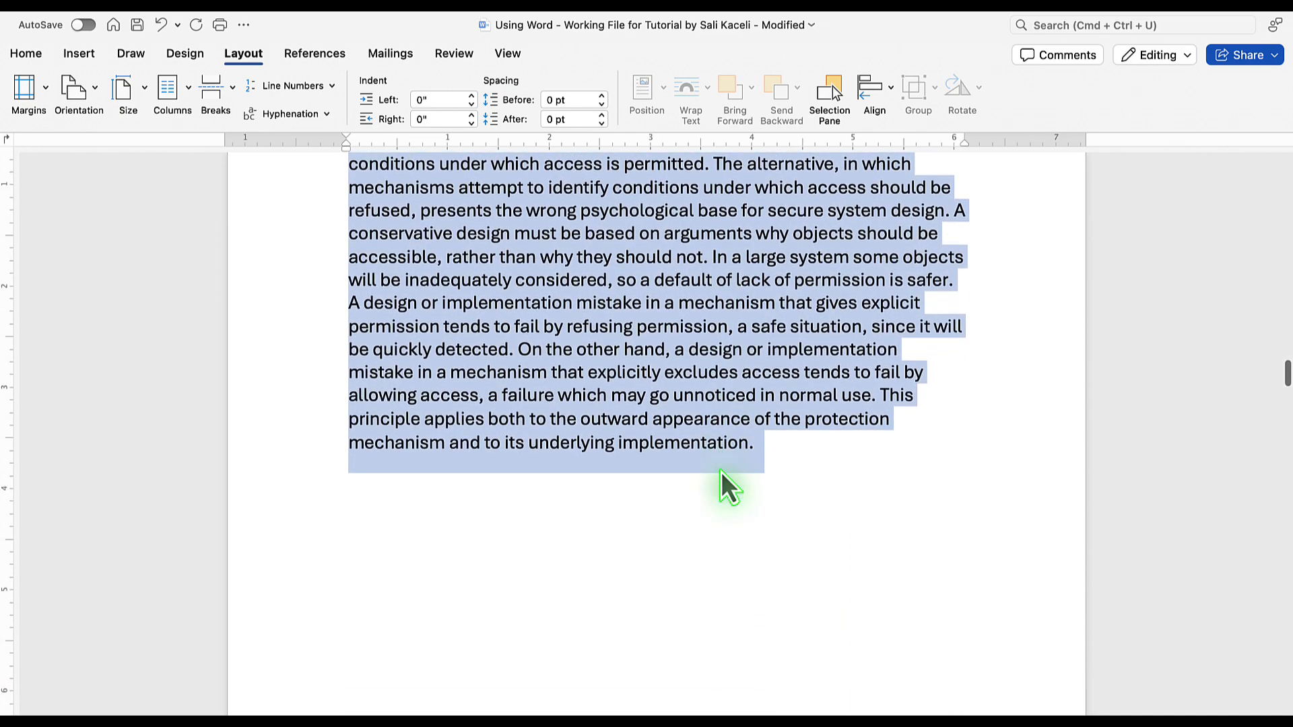
pyautogui.scroll(-8, 721, 469)
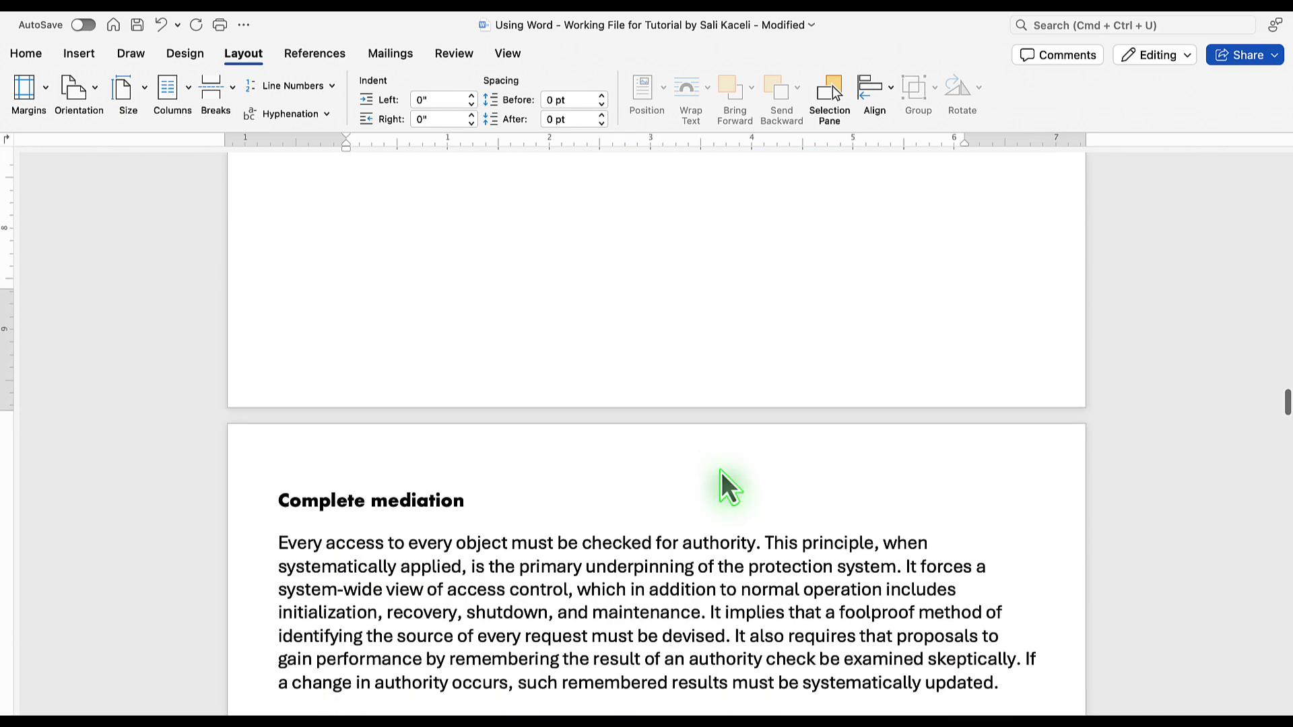
pyautogui.scroll(10, 721, 470)
pyautogui.scroll(8, 721, 469)
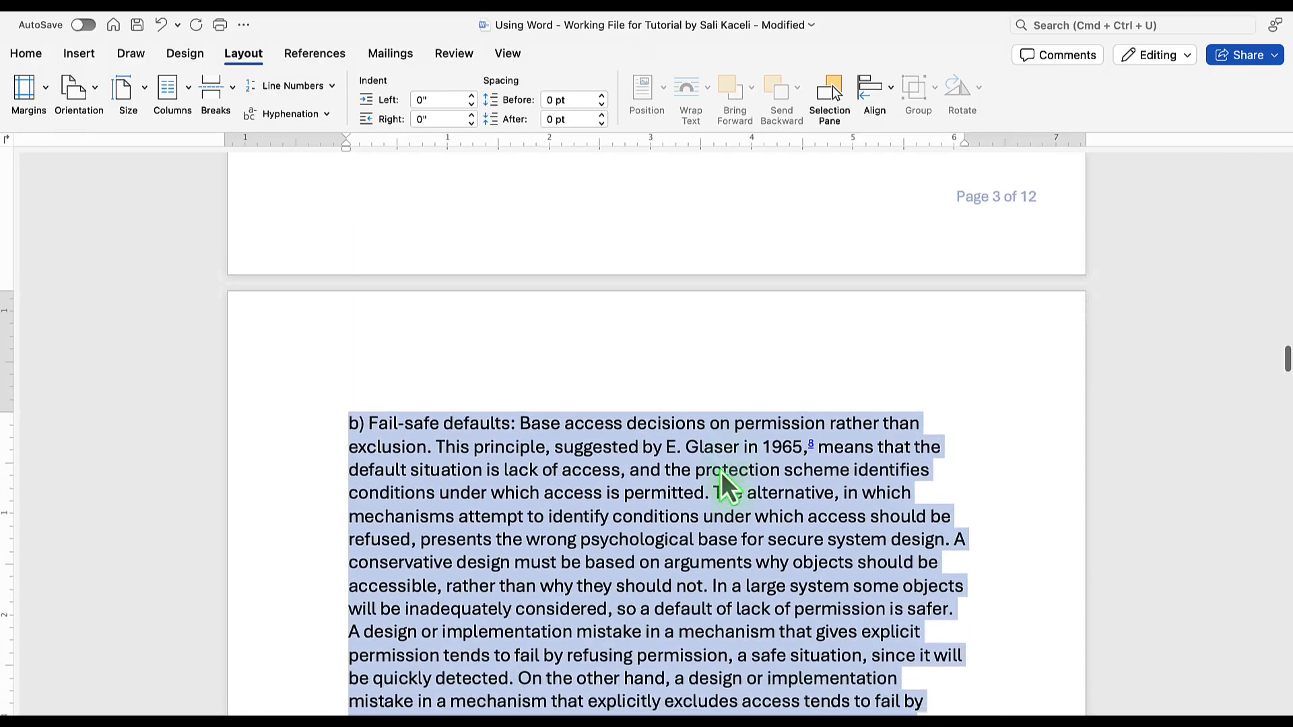
pyautogui.scroll(-2, 723, 480)
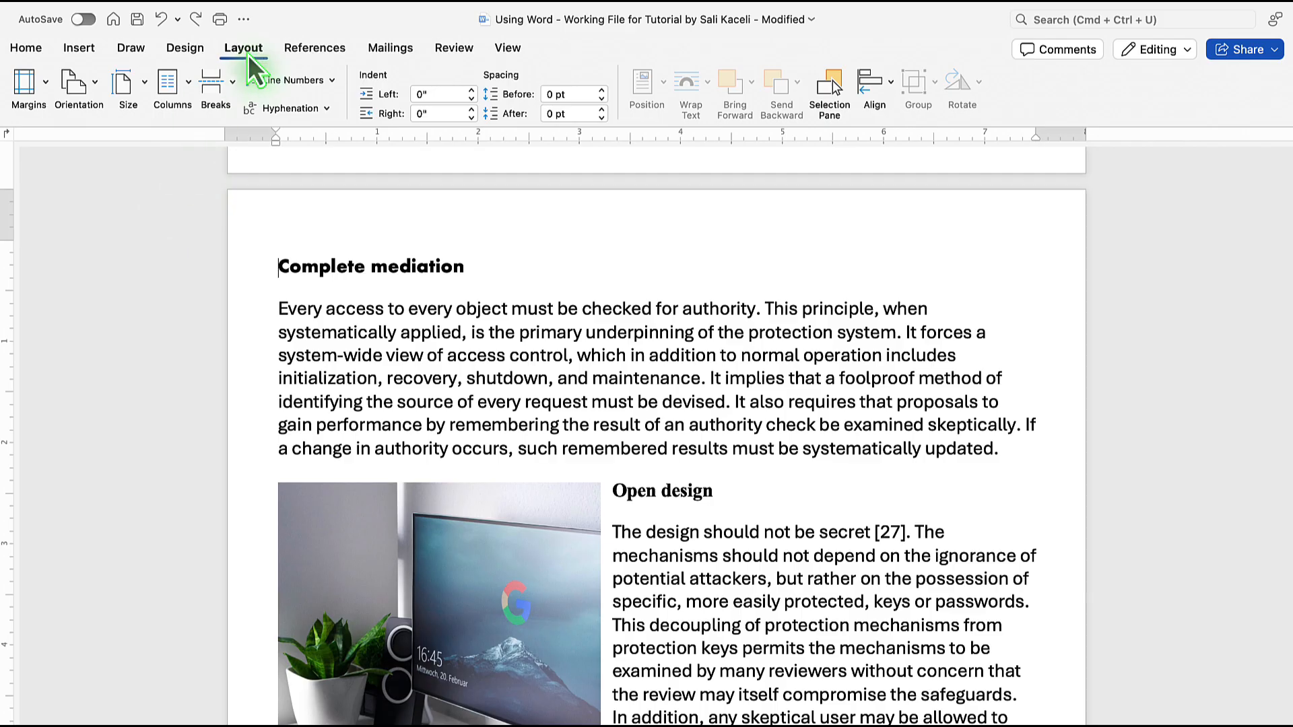
# - Change the page orientation to Landscape for the section starting at the Complete mediation heading
pyautogui.click(98, 84)
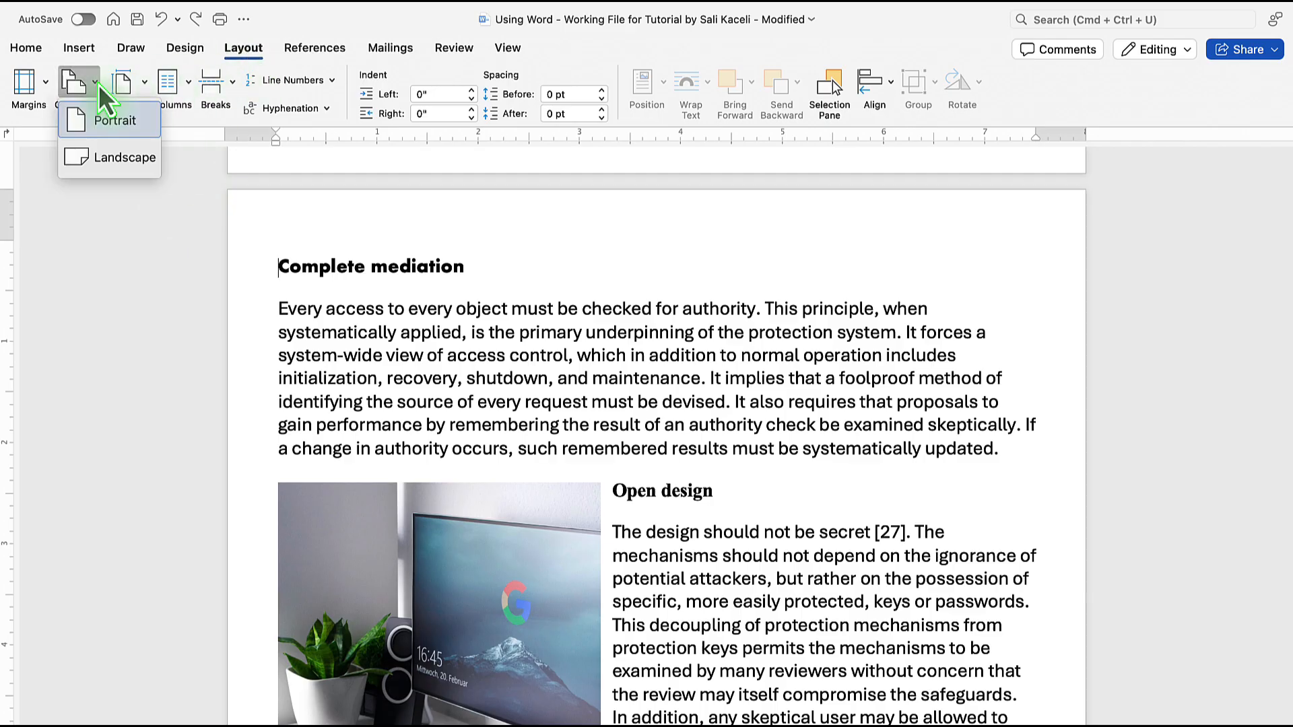
pyautogui.click(110, 162)
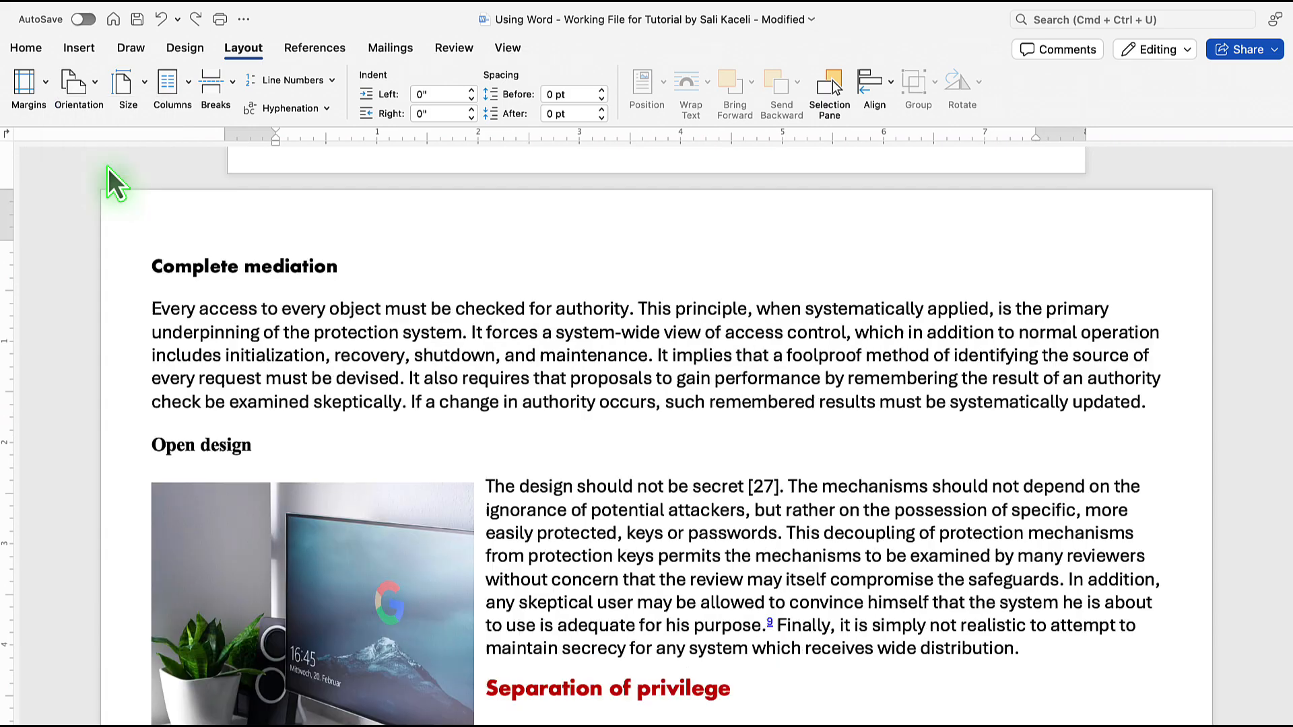
pyautogui.scroll(-10, 462, 219)
pyautogui.scroll(5, 462, 222)
pyautogui.scroll(15, 465, 229)
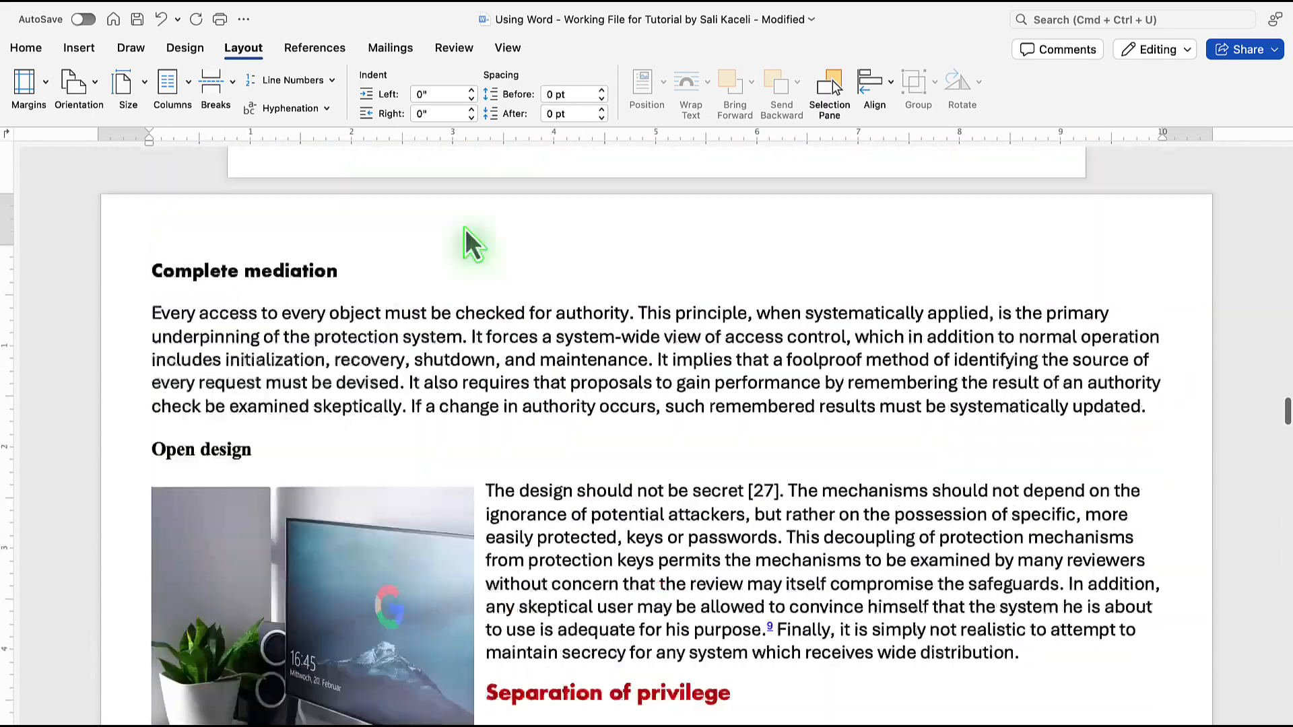
pyautogui.scroll(3, 465, 229)
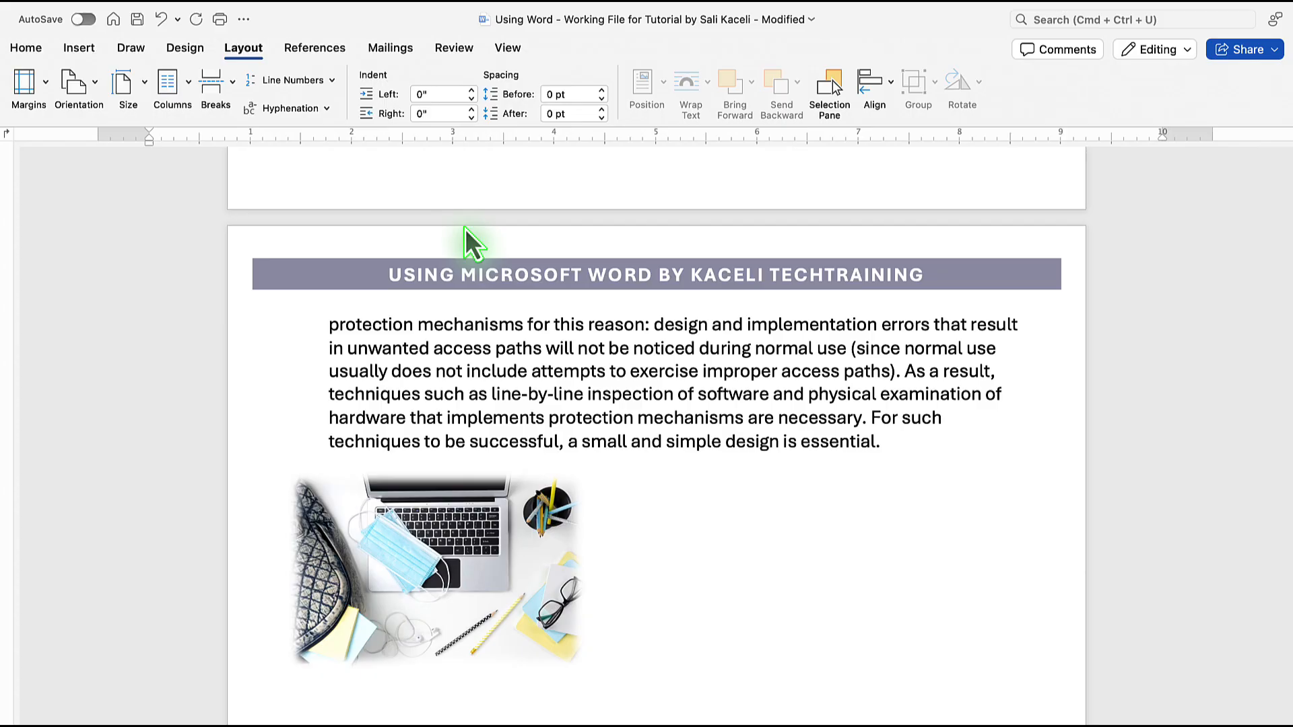
pyautogui.scroll(-5, 464, 228)
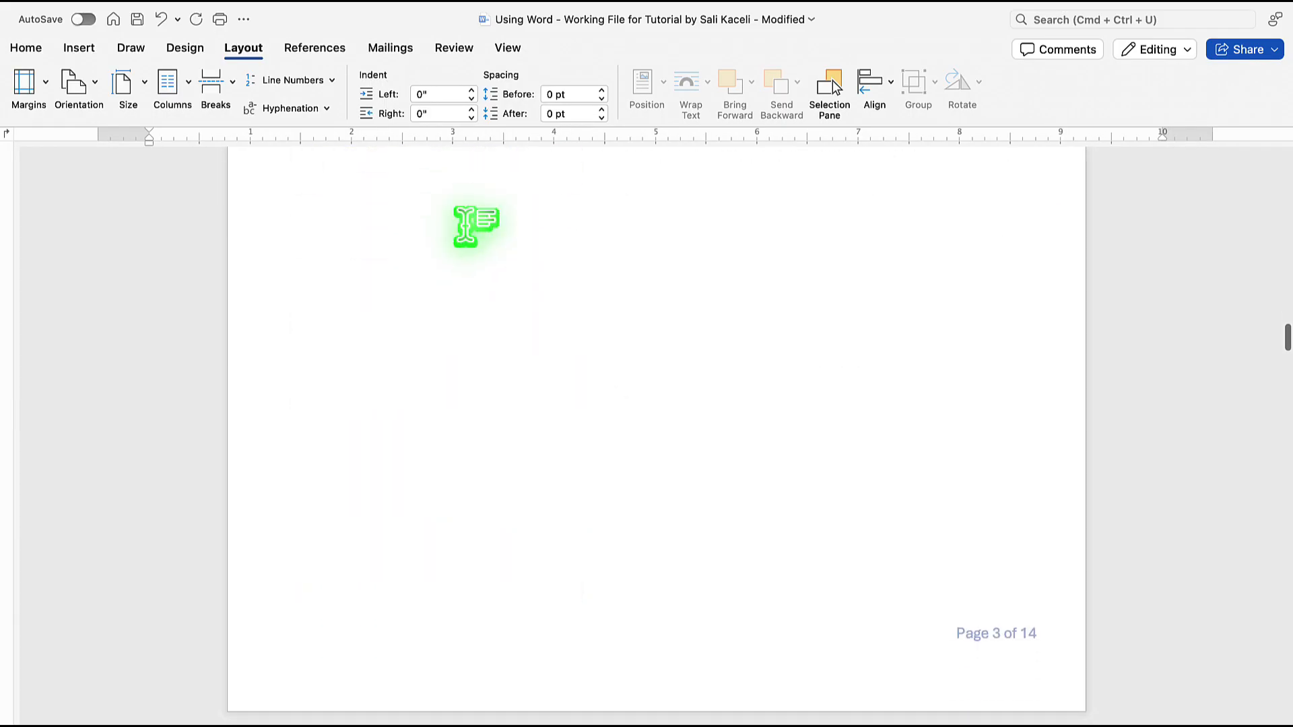
pyautogui.scroll(-10, 465, 228)
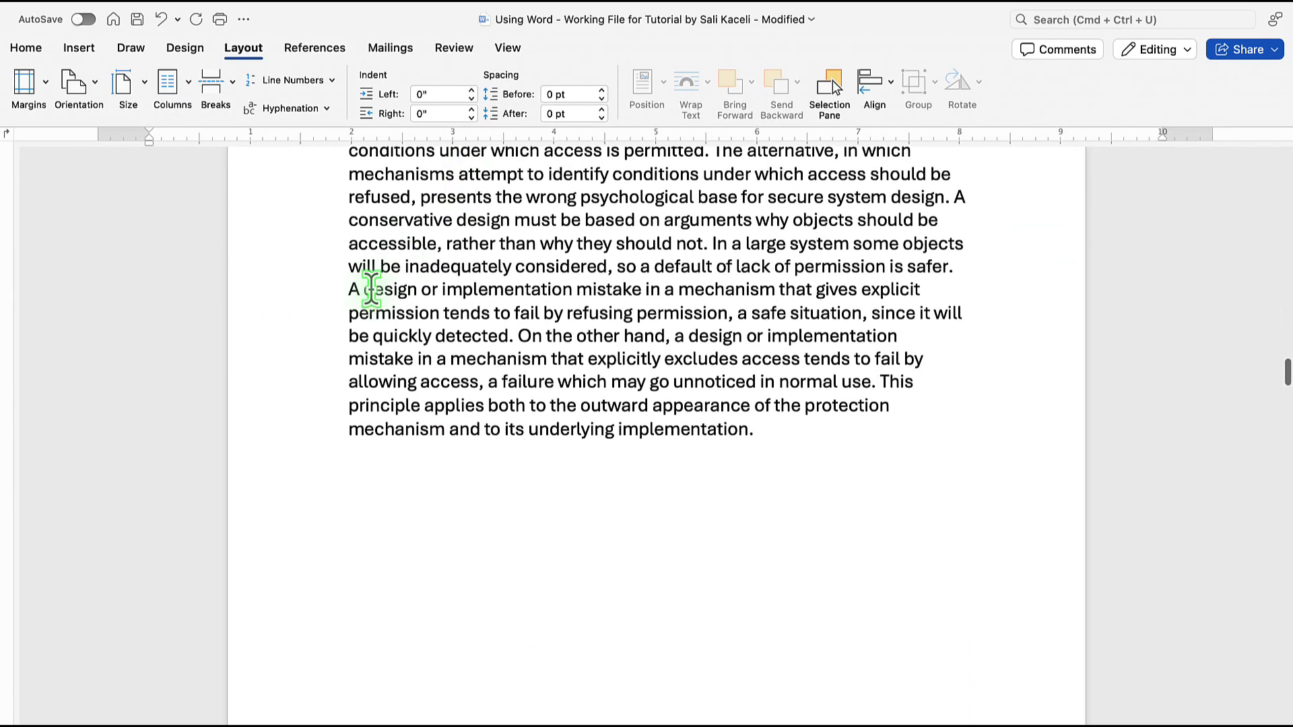
pyautogui.scroll(-15, 154, 438)
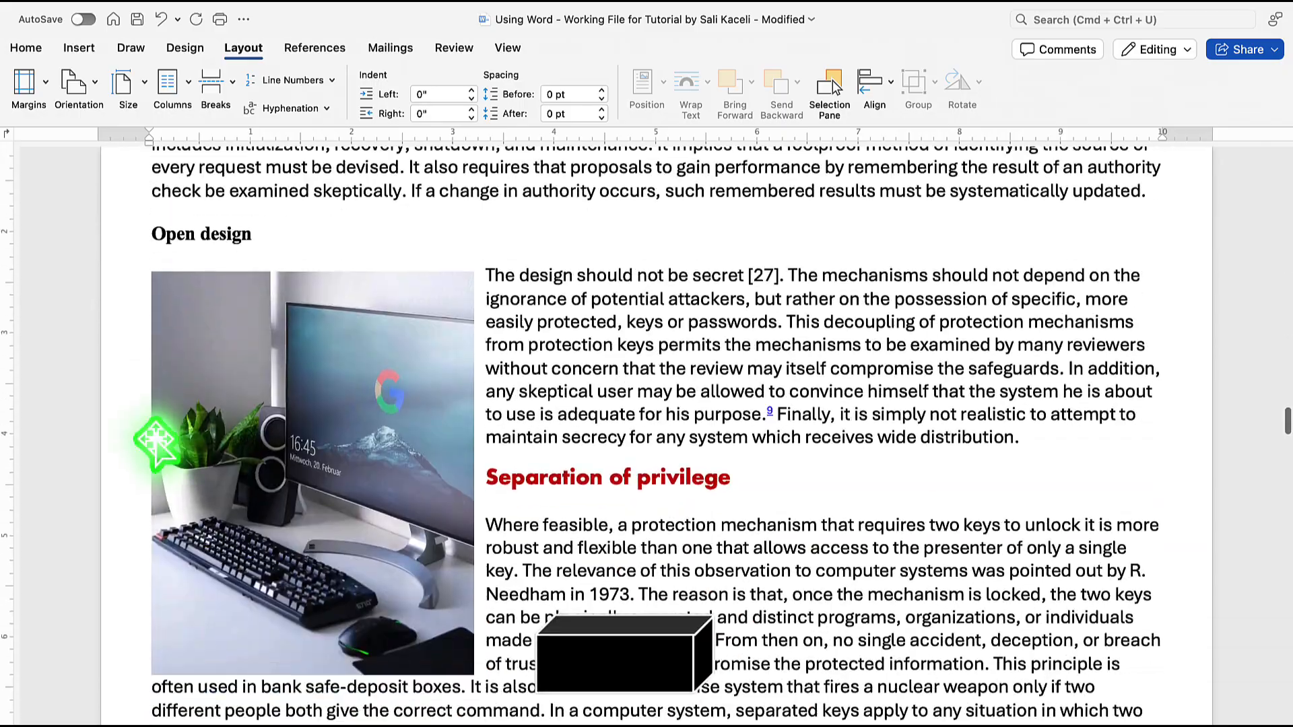
# - Format the text from "1) The Development Plan" onward as two equal-width columns with 0.5" spacing, applied to the selected text
pyautogui.scroll(-20, 155, 438)
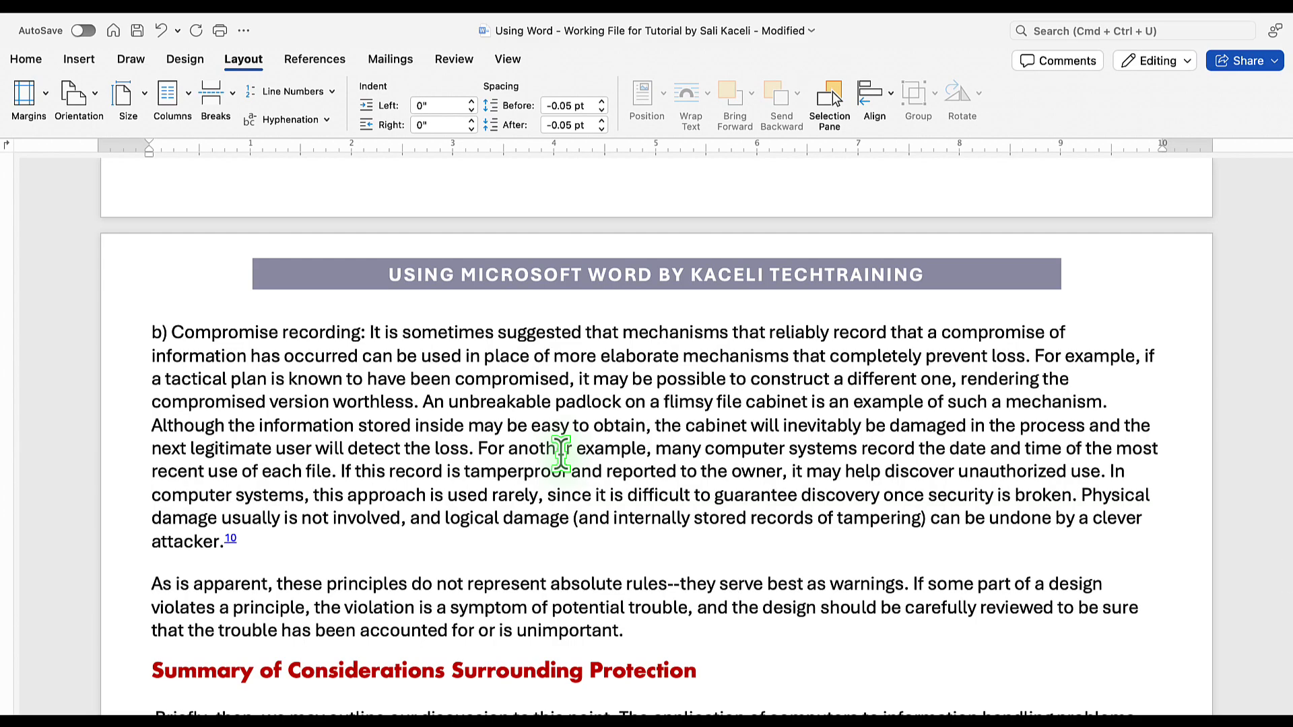
pyautogui.scroll(-2, 559, 455)
pyautogui.scroll(-15, 559, 455)
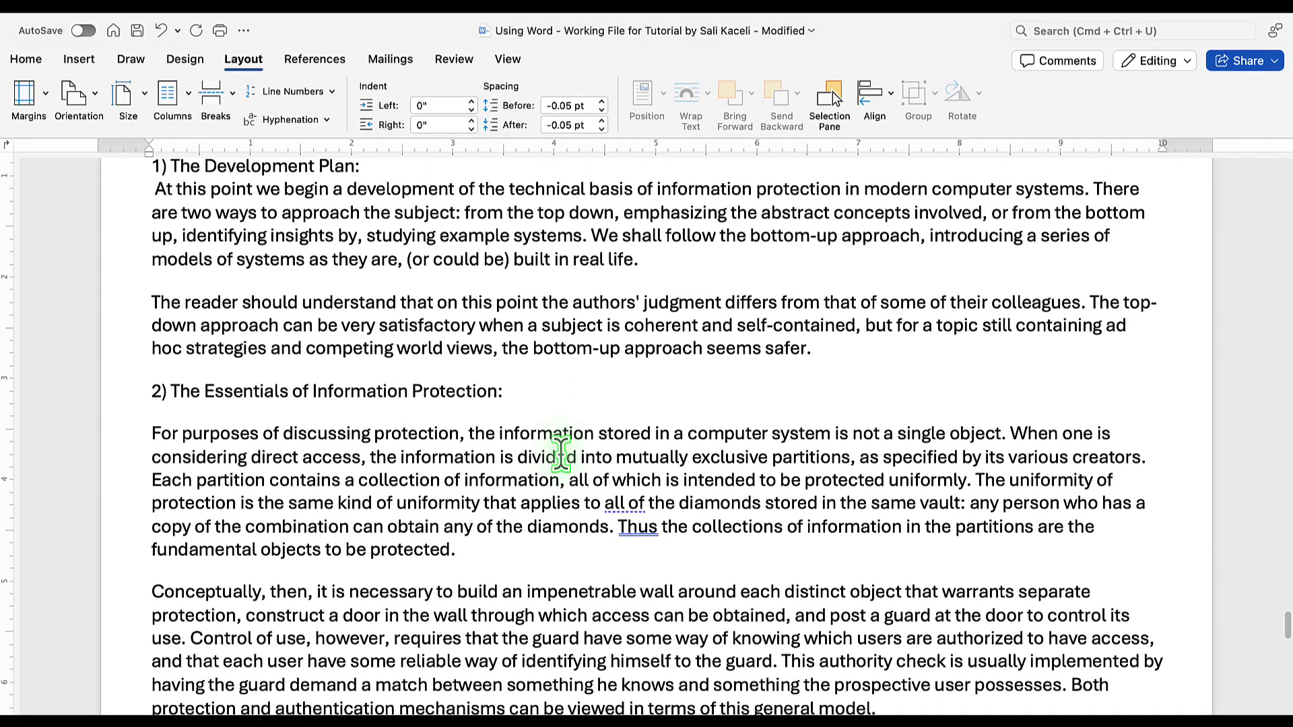
pyautogui.scroll(3, 560, 455)
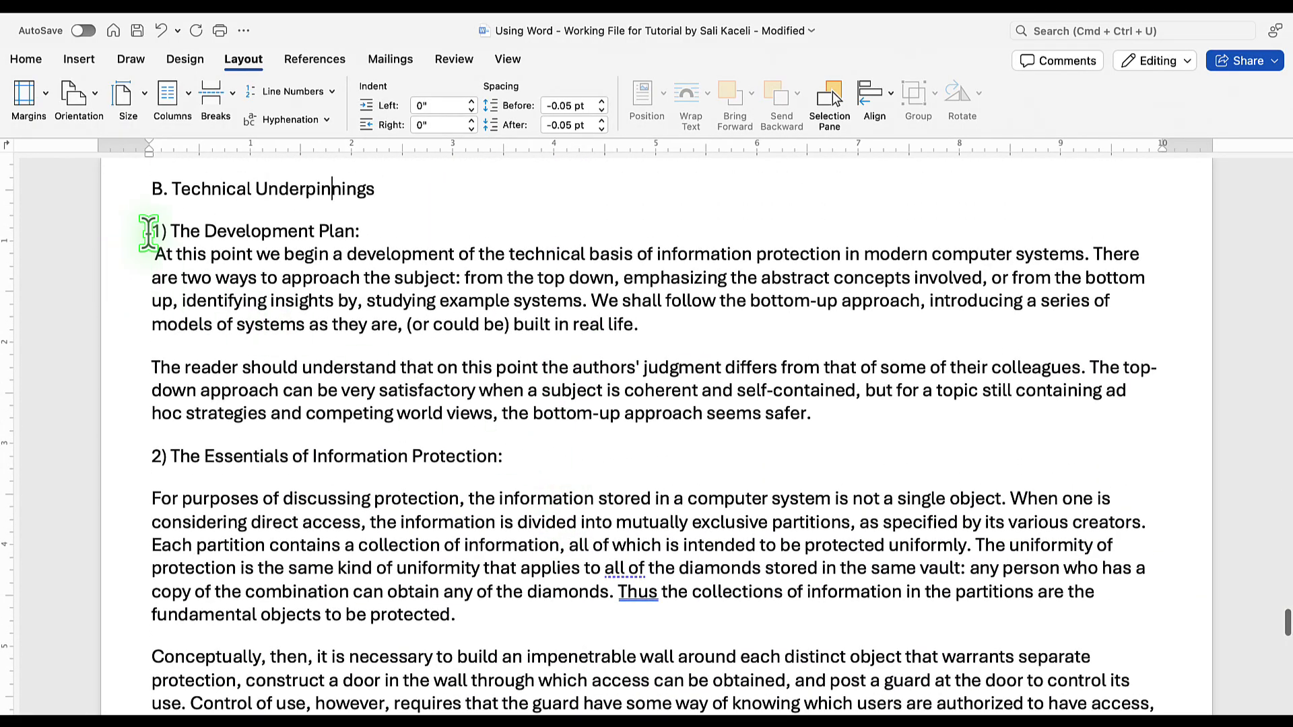
pyautogui.moveTo(151, 231); pyautogui.dragTo(838, 707)
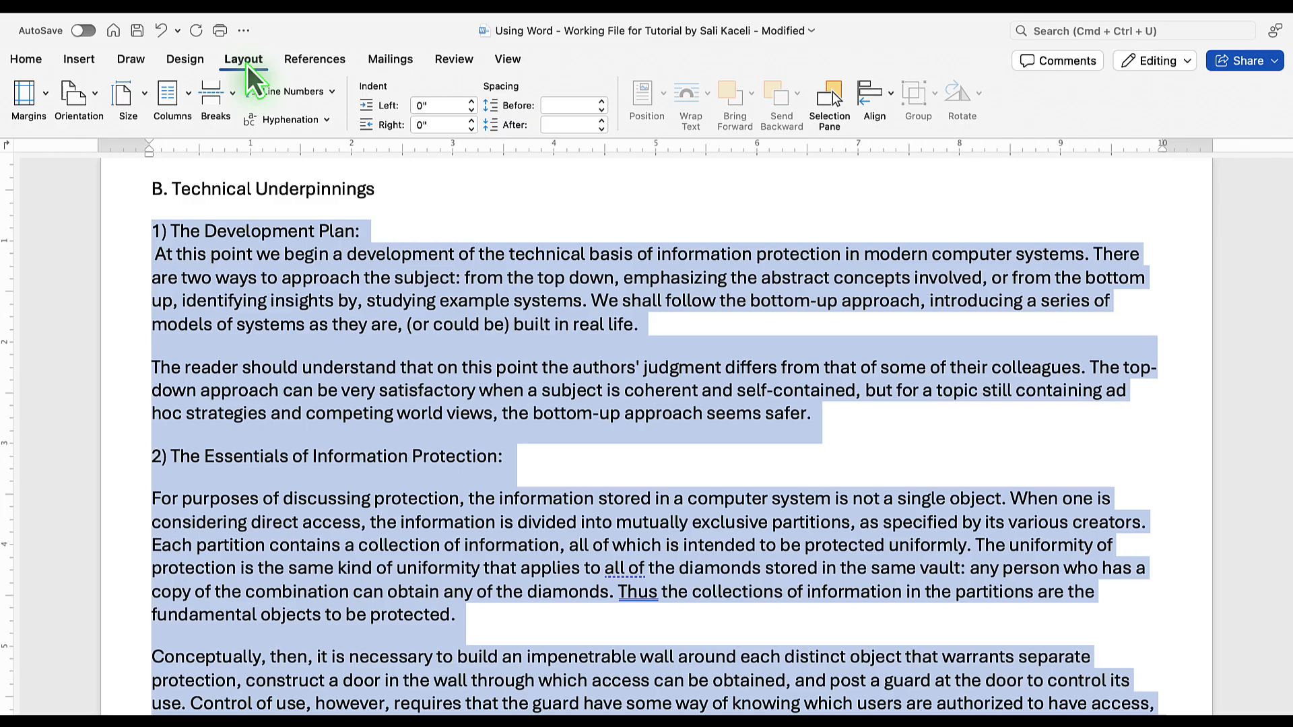
pyautogui.click(187, 96)
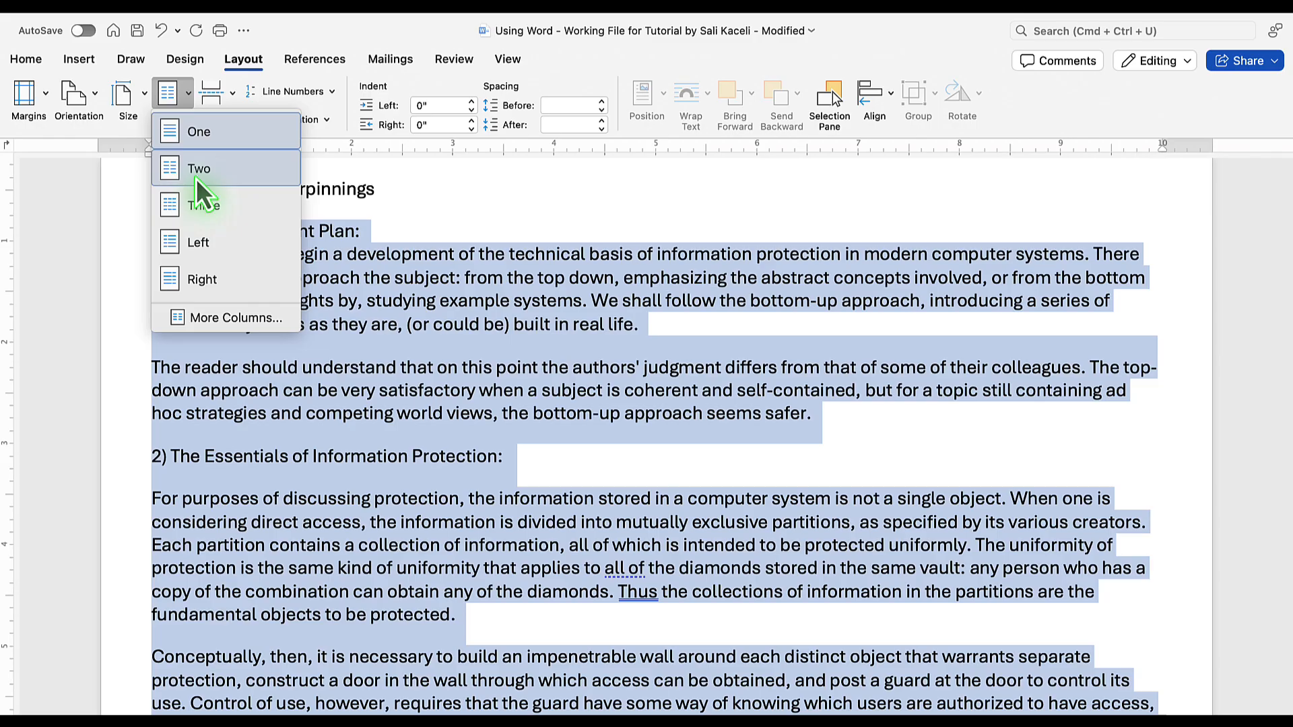
pyautogui.click(222, 325)
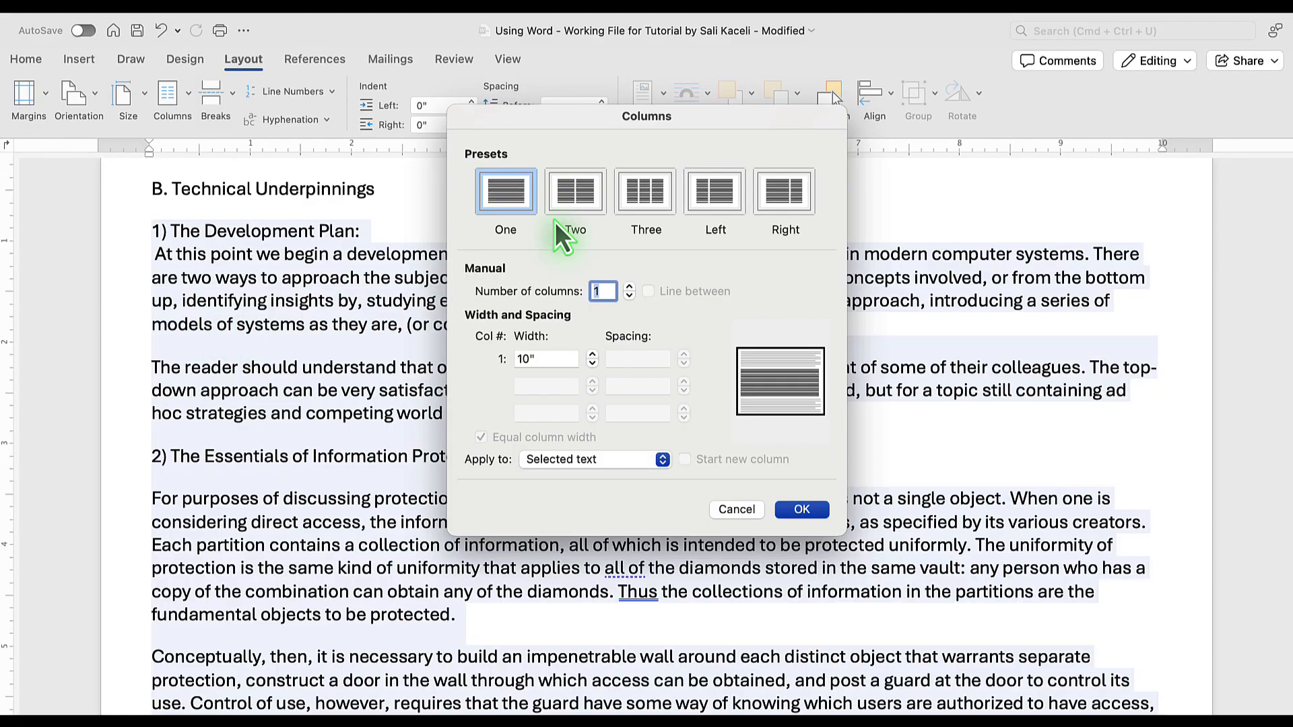
pyautogui.click(568, 209)
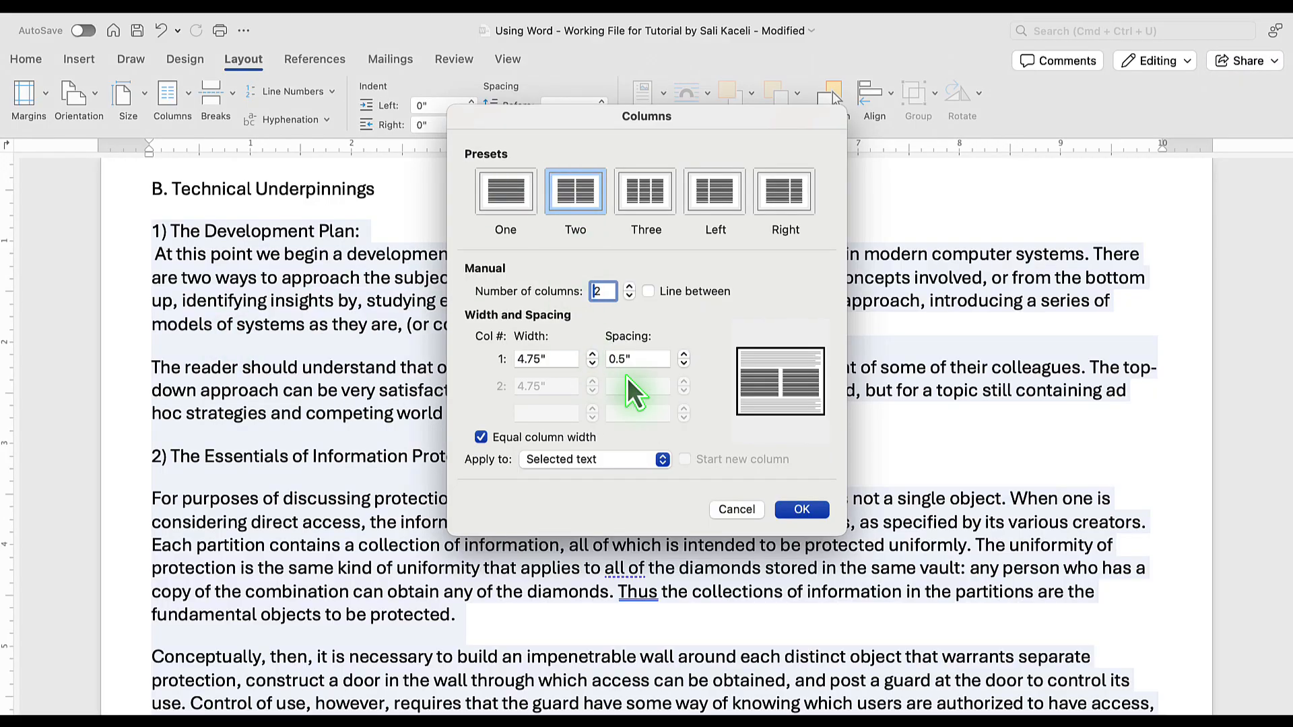
pyautogui.click(625, 462)
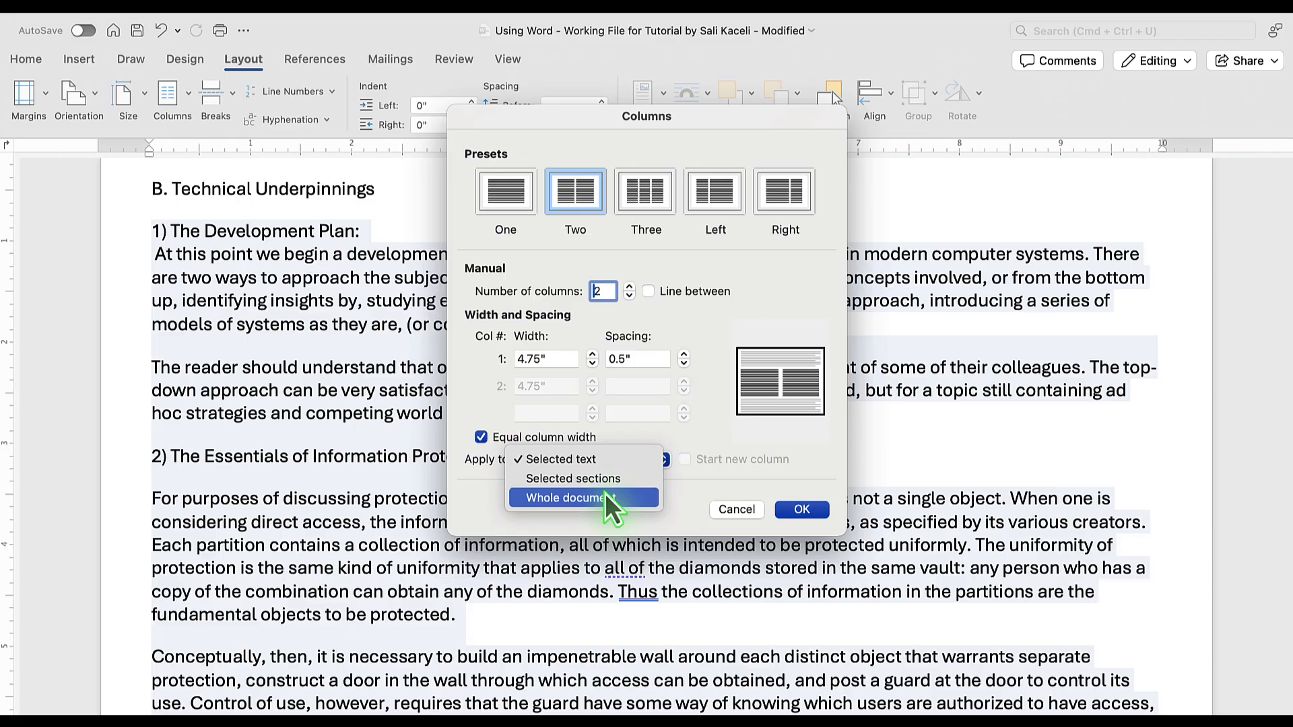
pyautogui.click(803, 298)
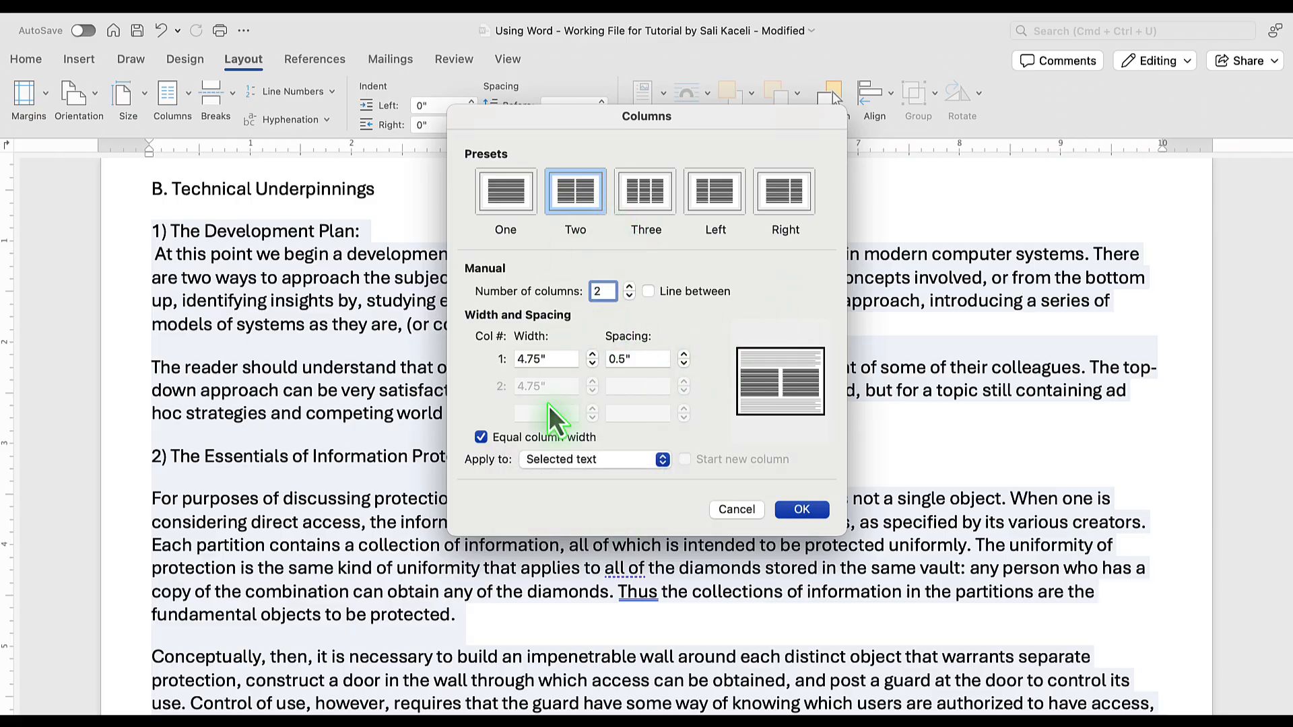
pyautogui.click(802, 513)
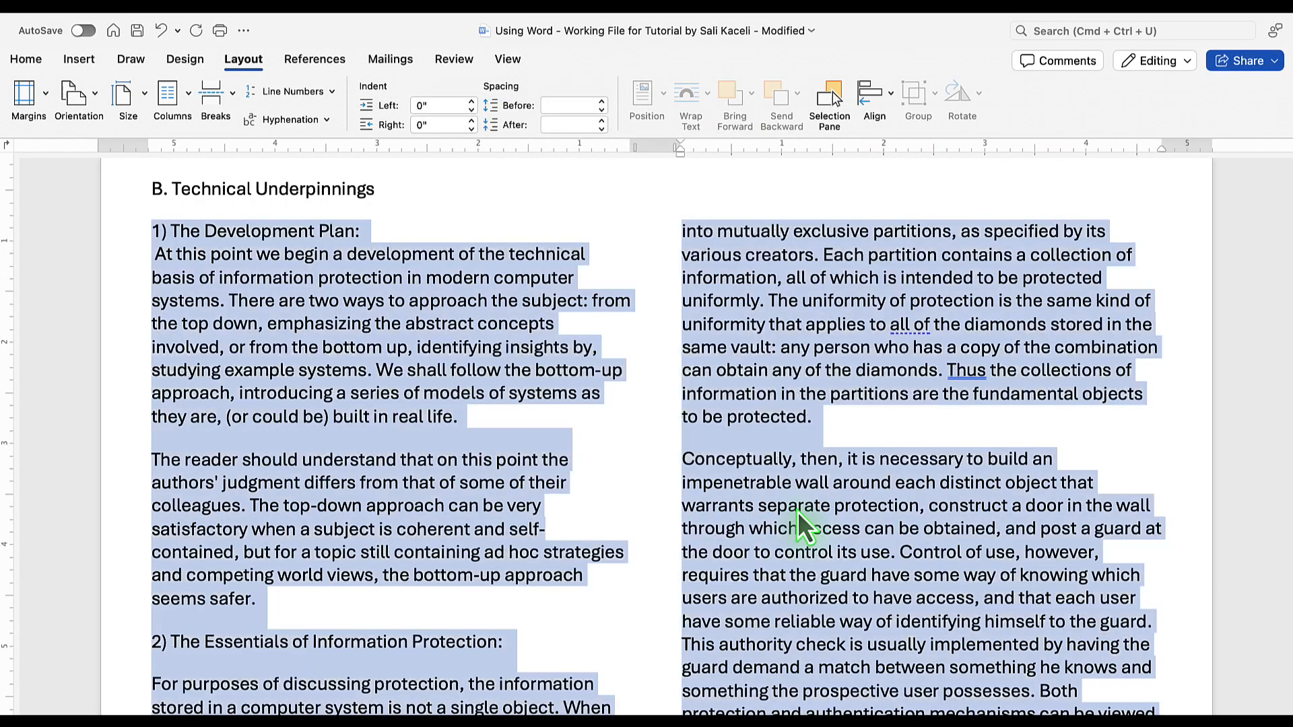
pyautogui.click(666, 465)
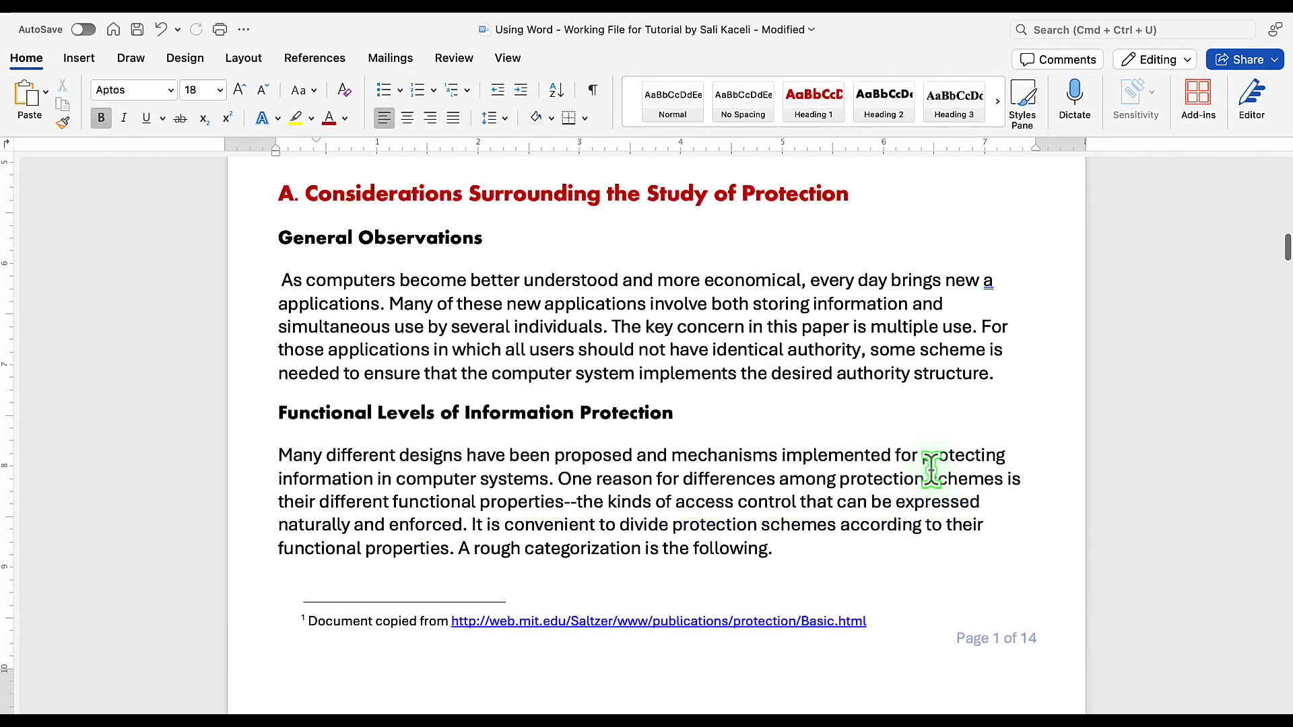
# - Examine the first footnote on page 1 and its reference mark in the Basic Principles of Information Protection title
pyautogui.click(911, 627)
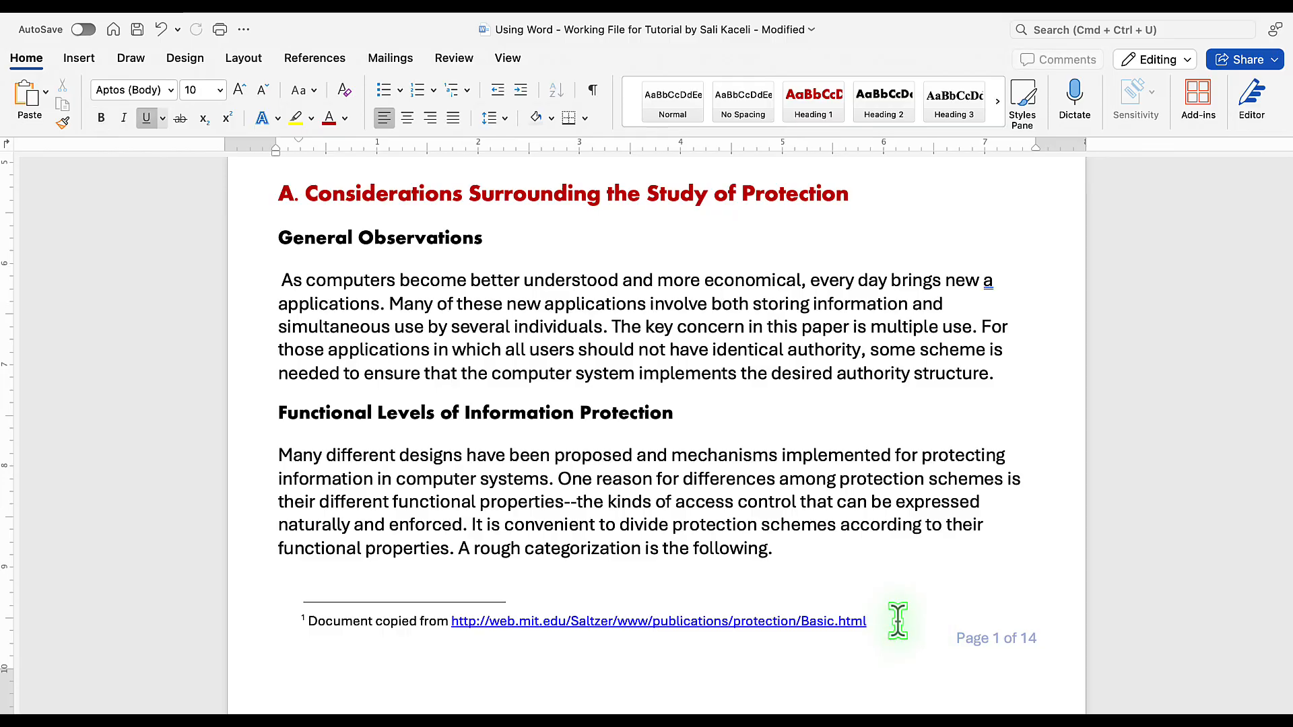
pyautogui.moveTo(886, 620); pyautogui.dragTo(303, 619)
pyautogui.scroll(15, 604, 423)
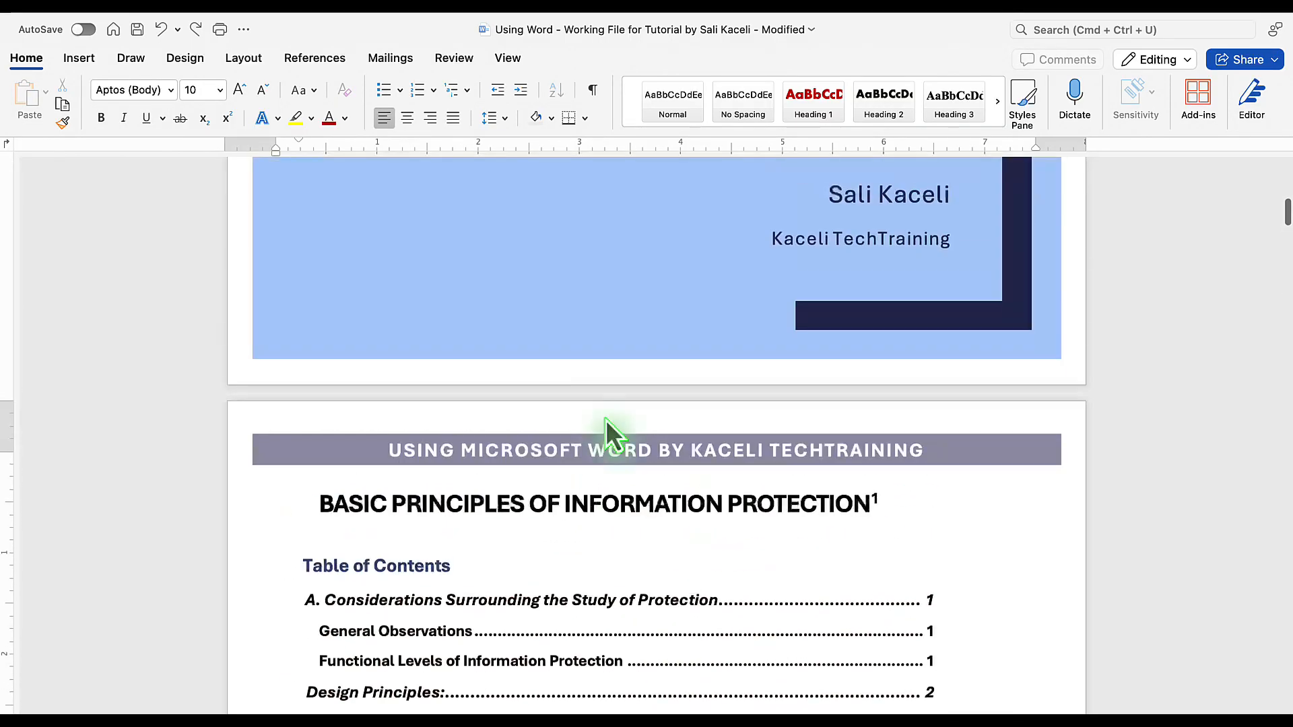
pyautogui.click(892, 630)
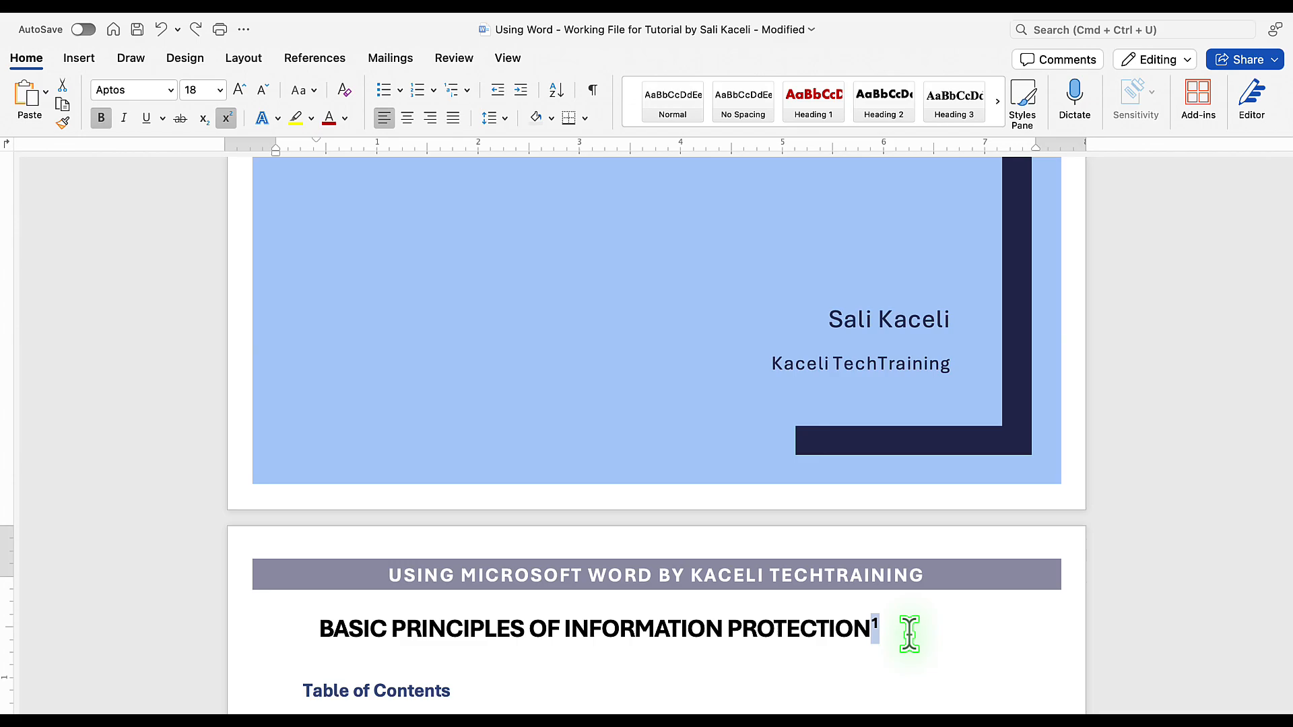
pyautogui.scroll(-10, 902, 623)
pyautogui.scroll(-15, 907, 623)
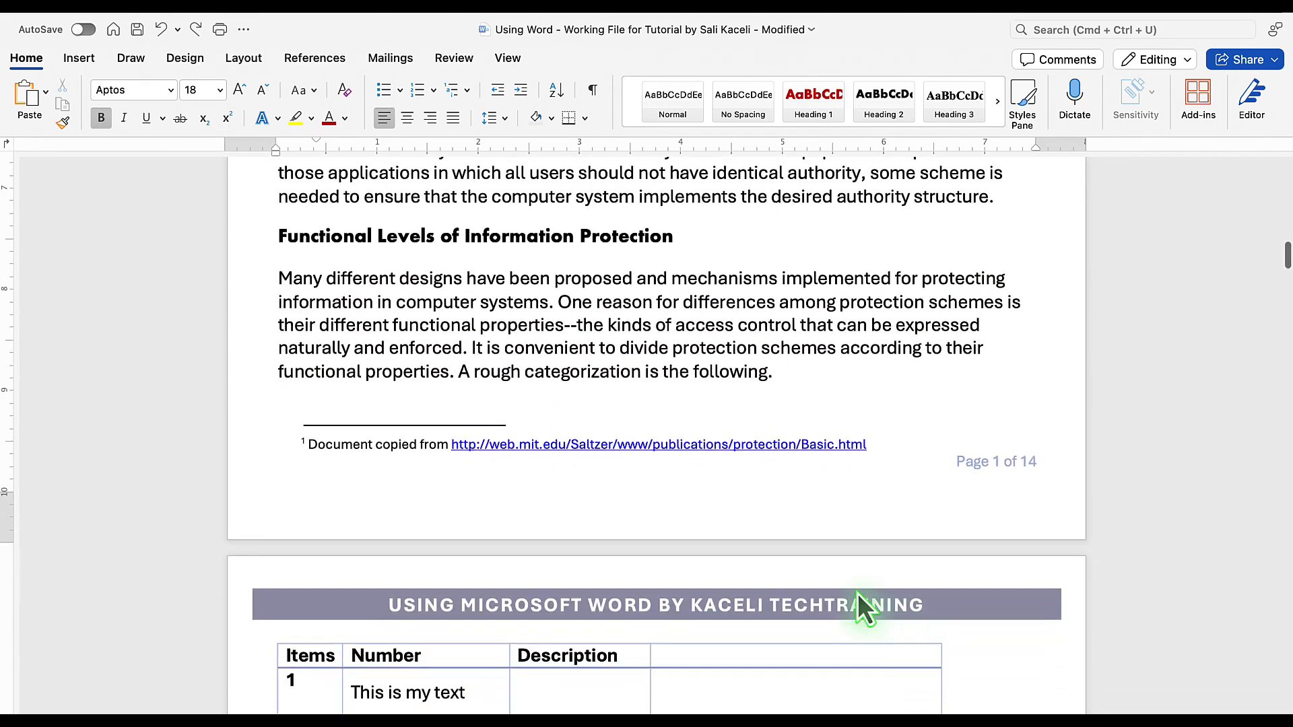
pyautogui.scroll(-10, 679, 498)
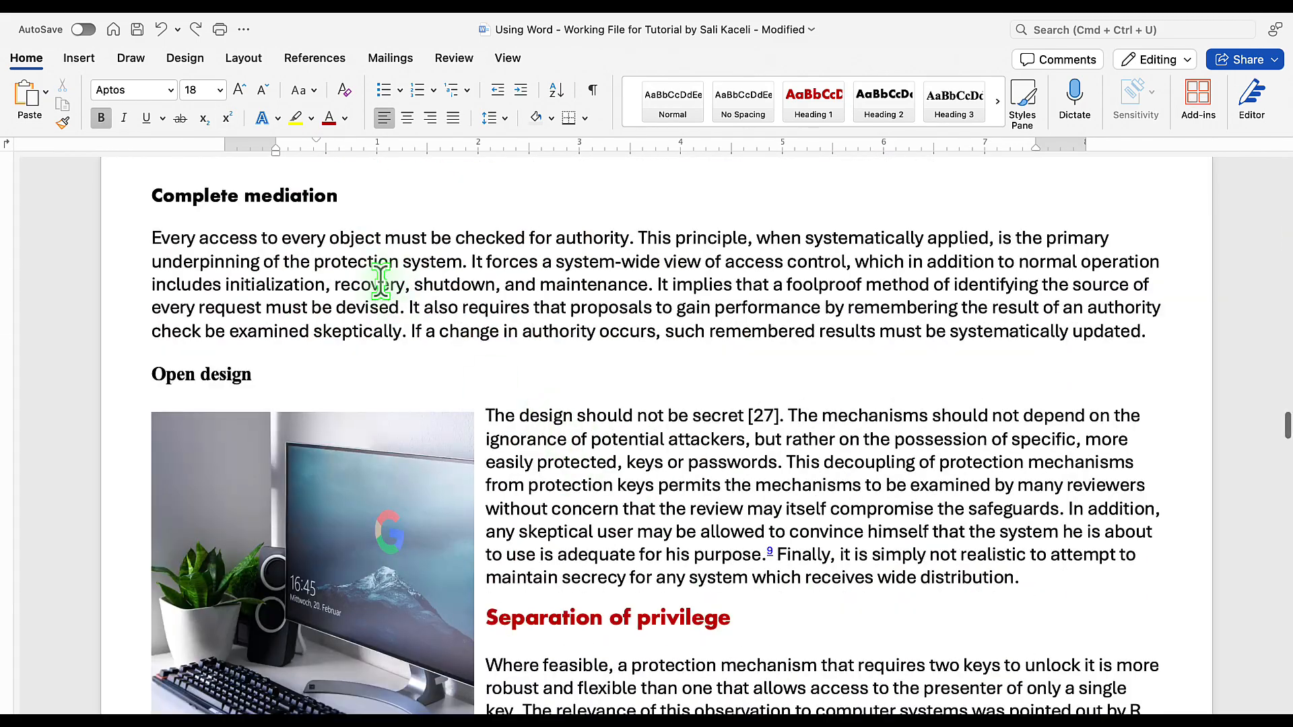
pyautogui.click(349, 200)
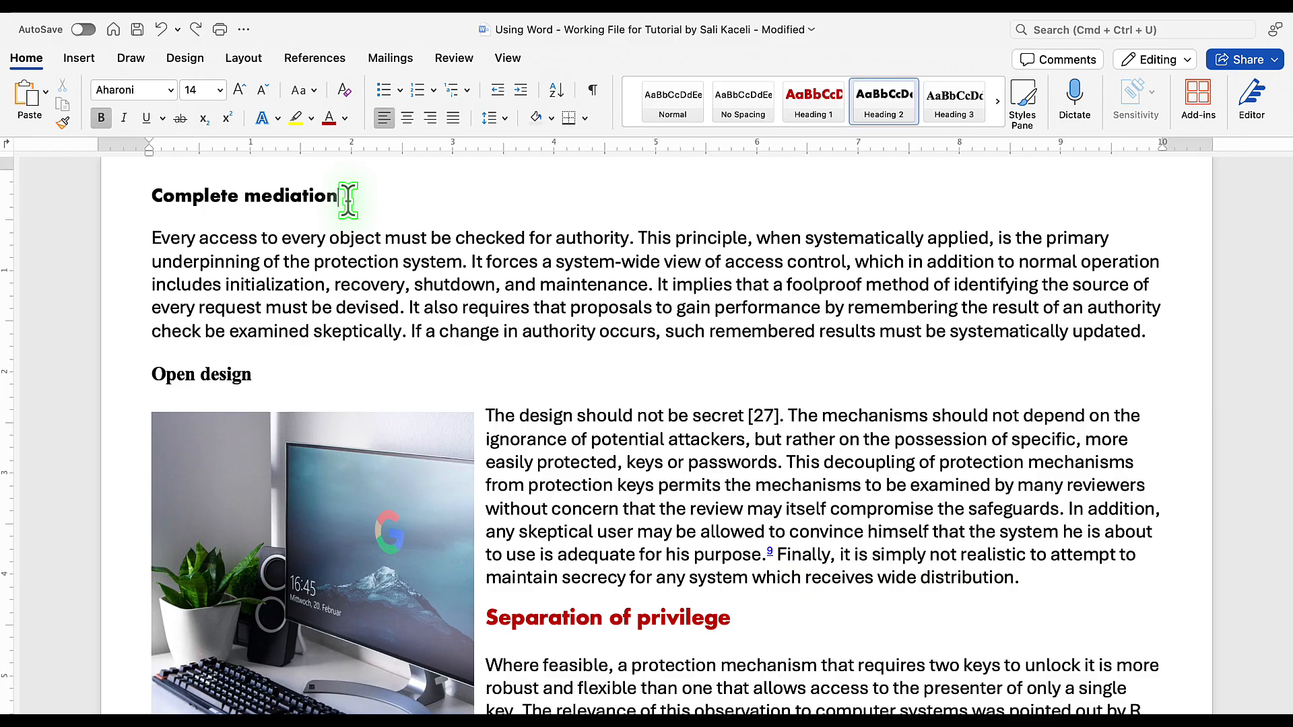
pyautogui.click(315, 59)
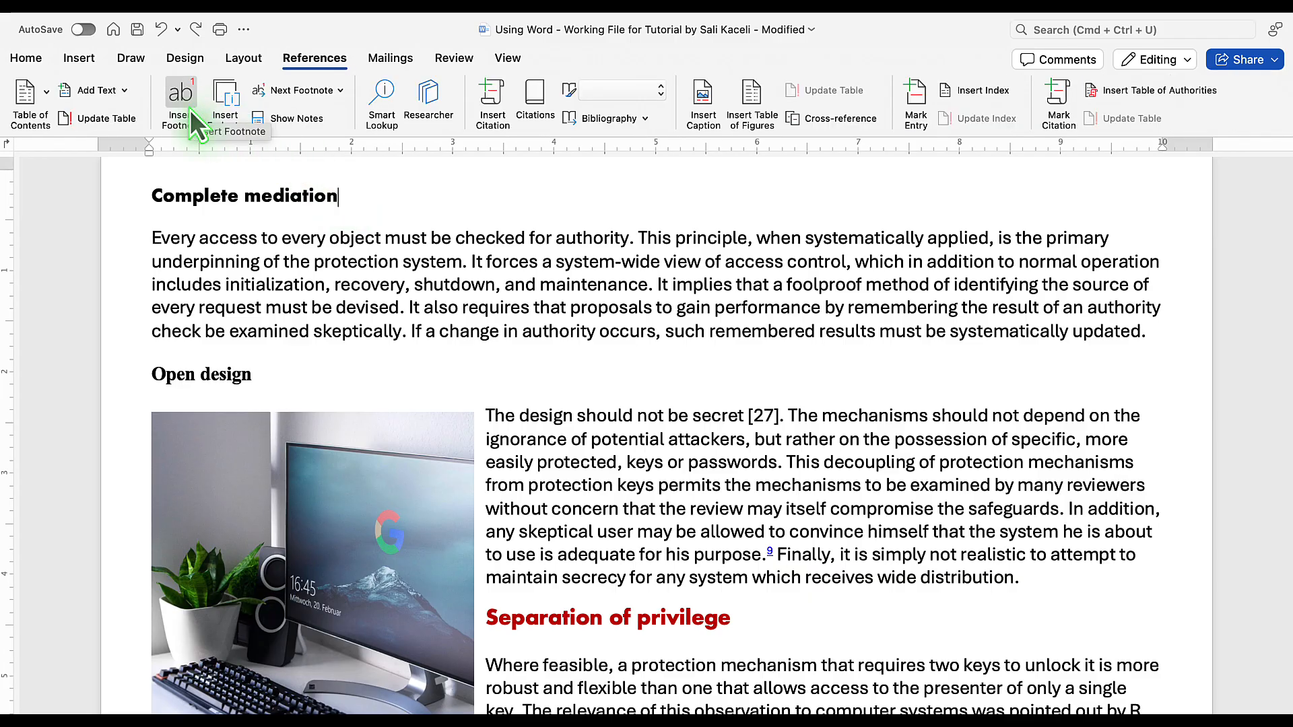
pyautogui.click(195, 124)
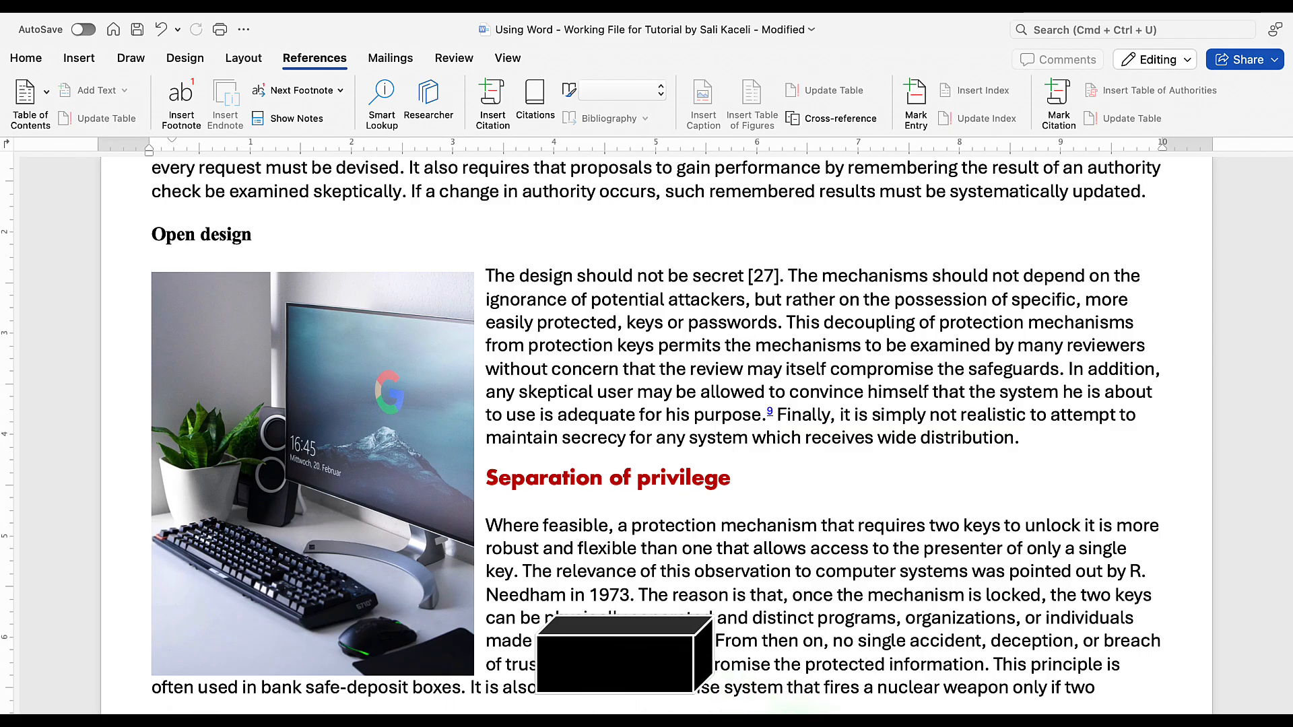
# - Examine the footnote mark on the Complete mediation heading and go from it to its note text
pyautogui.scroll(-1, 656, 434)
pyautogui.scroll(14, 656, 434)
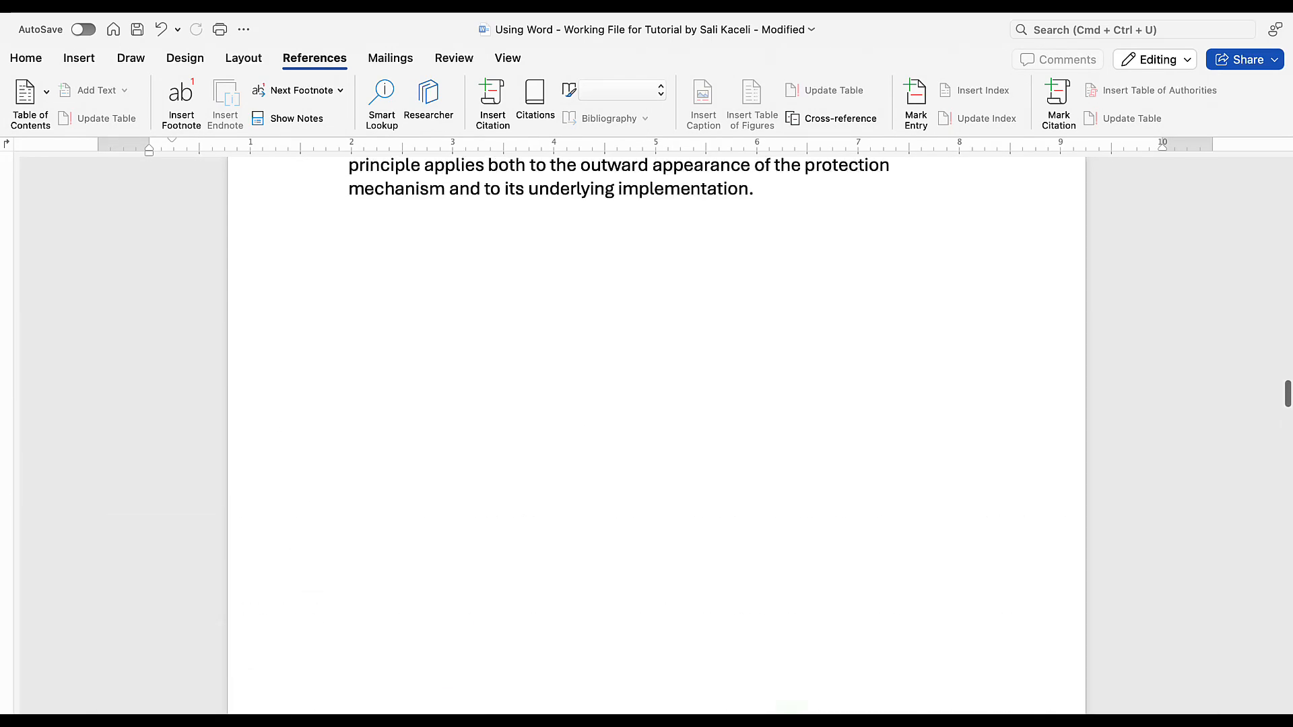
pyautogui.scroll(-8, 657, 434)
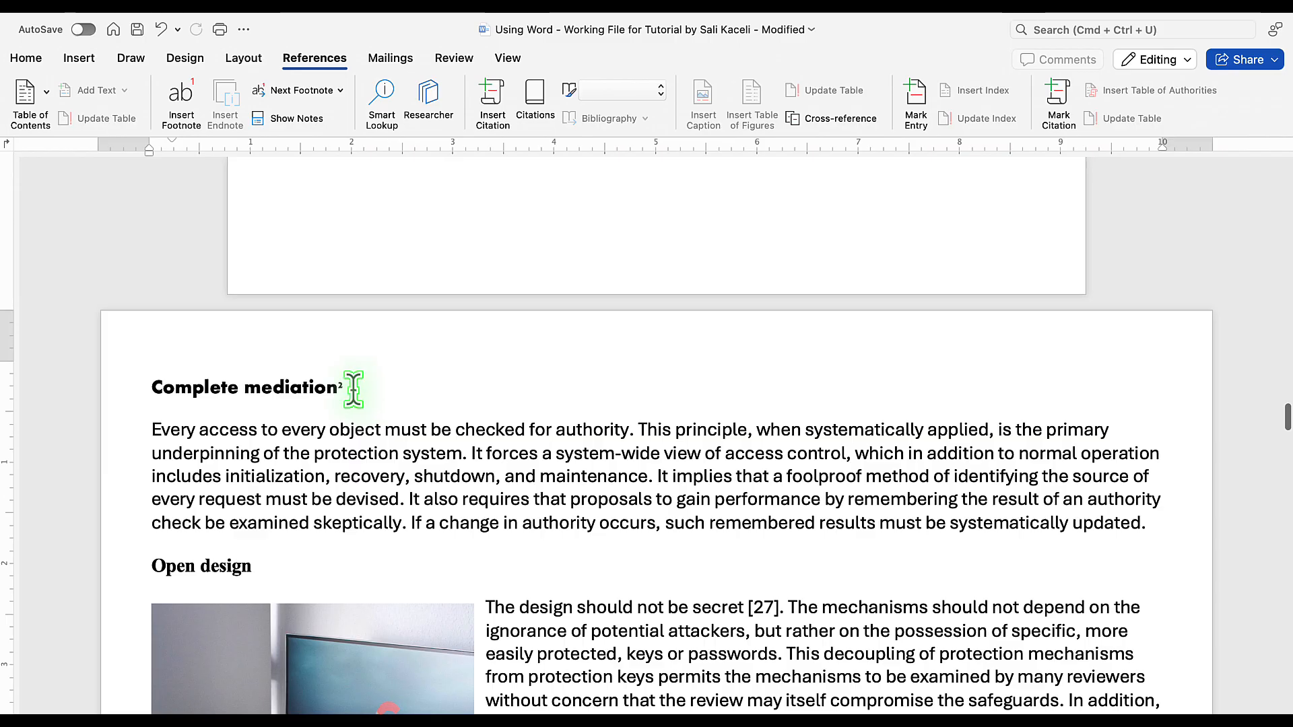
pyautogui.moveTo(346, 389); pyautogui.dragTo(337, 389)
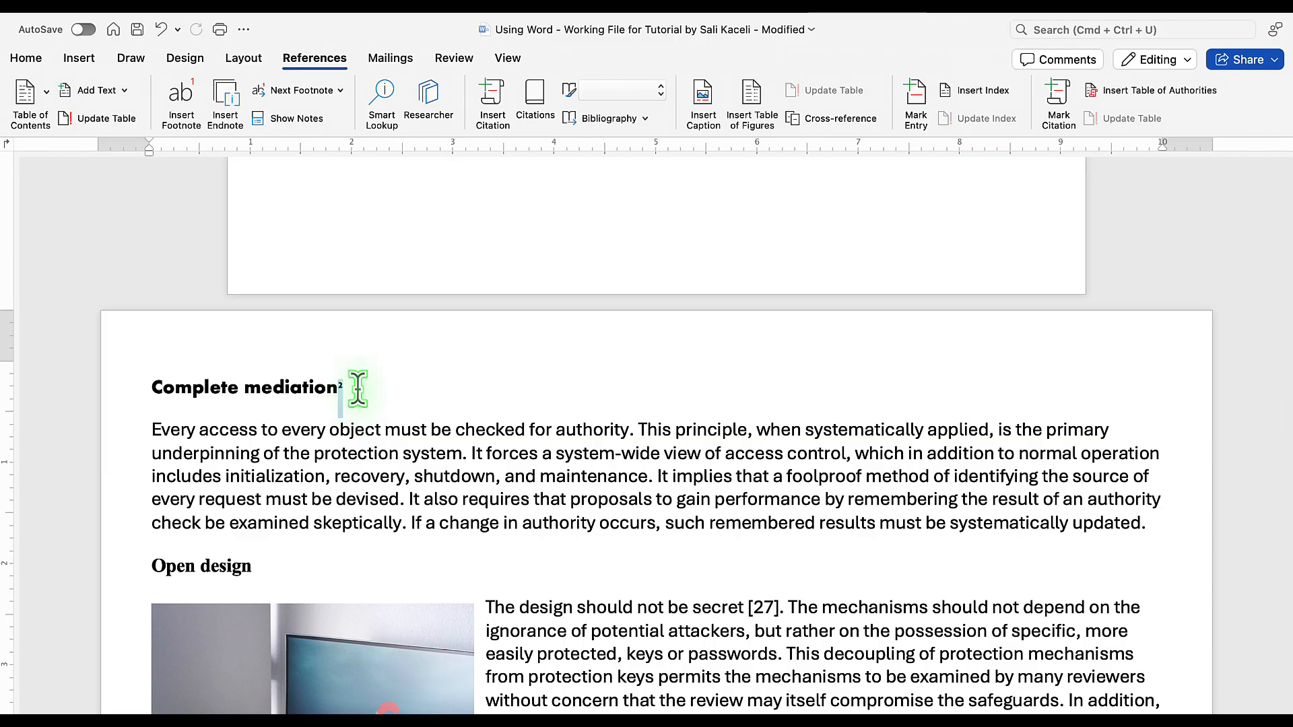
pyautogui.doubleClick(340, 385)
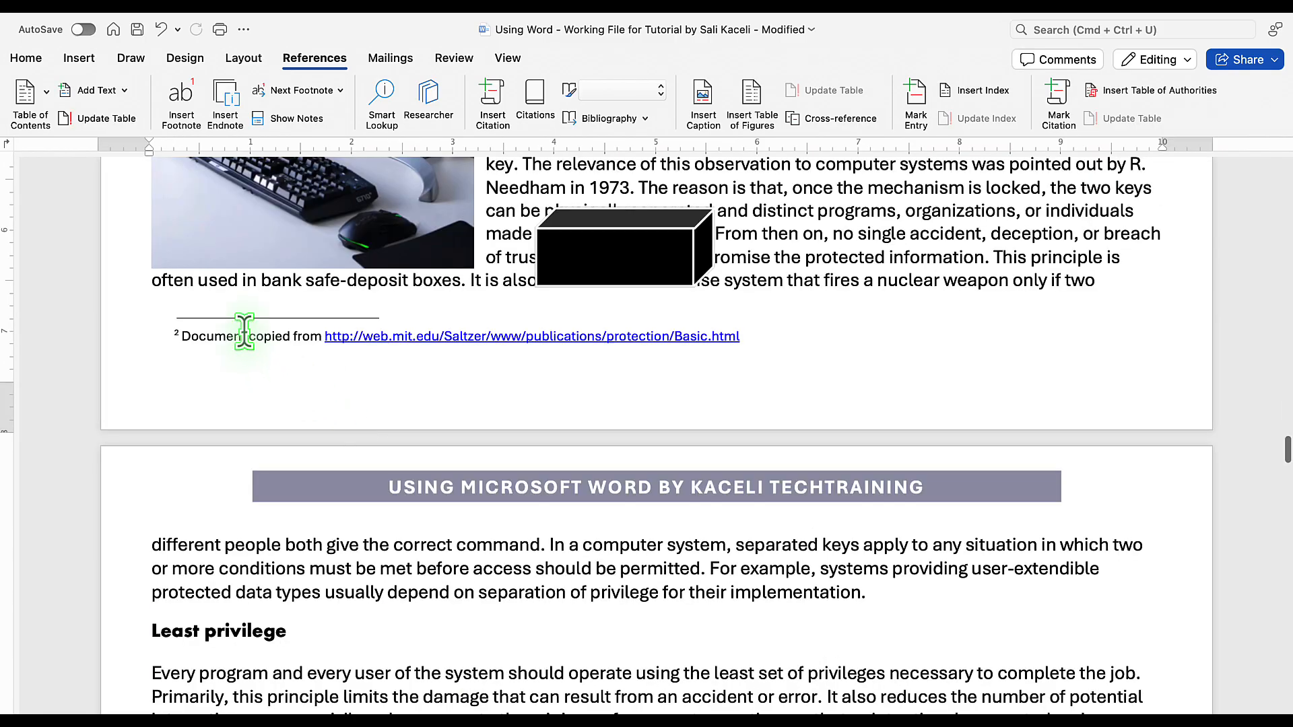
pyautogui.click(183, 318)
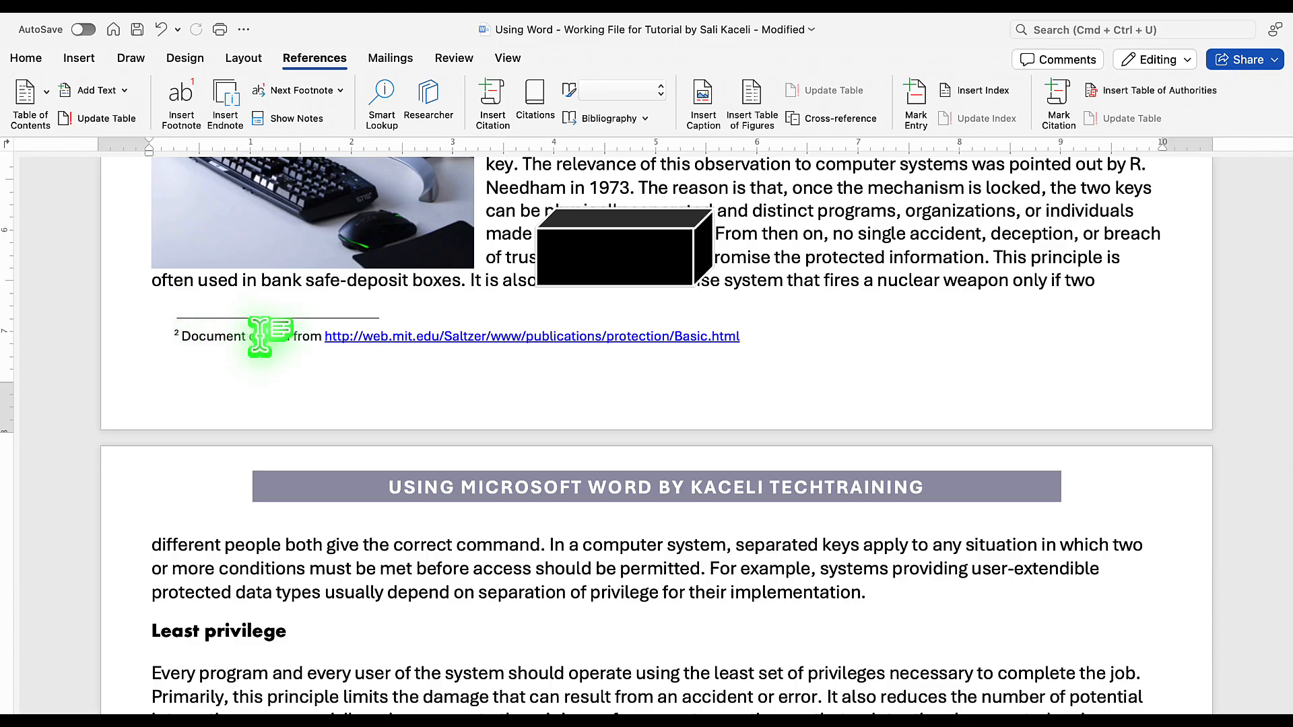
# - Insert a footnote after the Separation of privilege heading with the text "Add more notes here."
pyautogui.scroll(3, 740, 280)
pyautogui.click(741, 280)
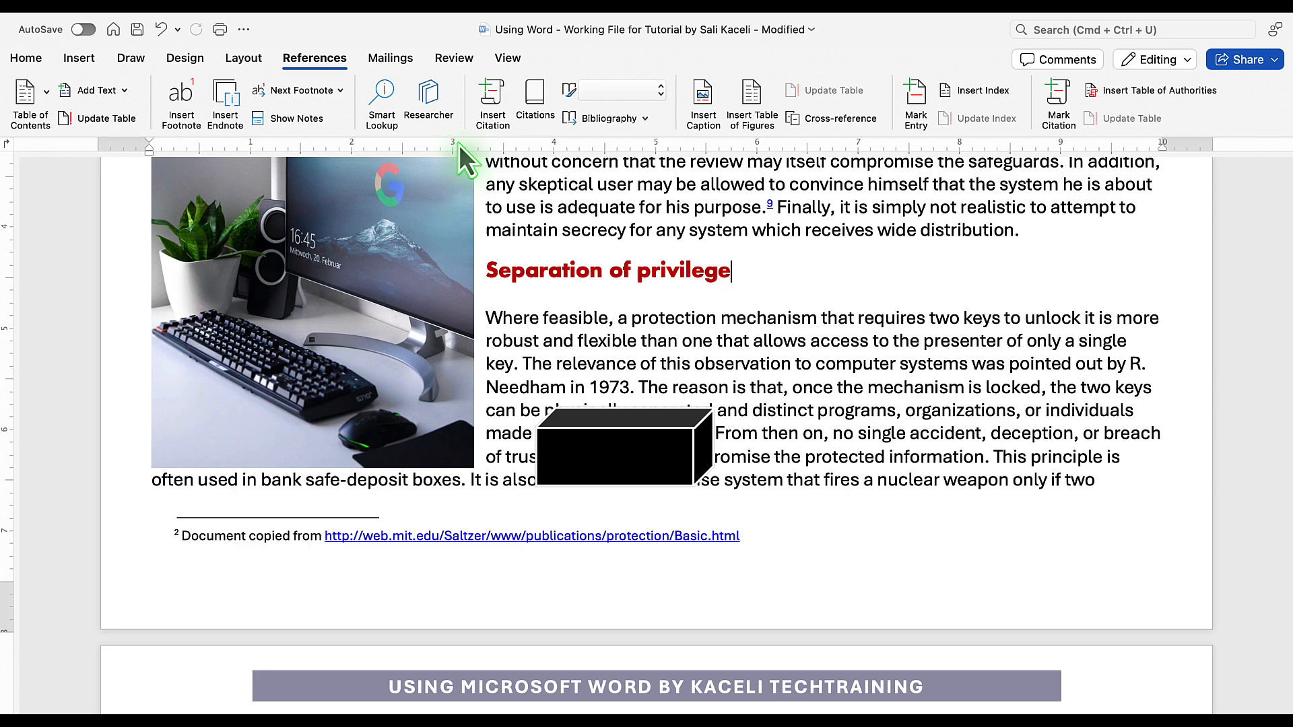
pyautogui.click(190, 99)
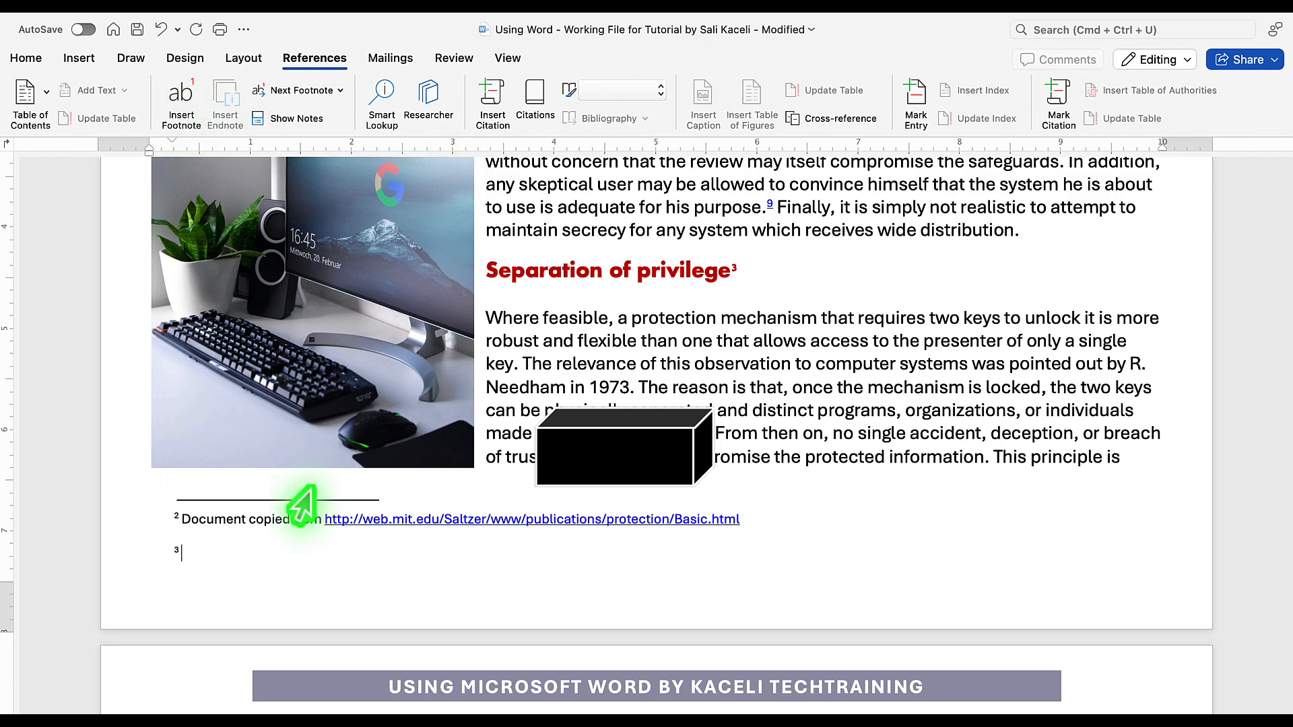
pyautogui.write('Abd y')
pyautogui.press('BackSpace')
pyautogui.press('BackSpace')
pyautogui.press('BackSpace')
pyautogui.press('BackSpace')
pyautogui.write('dd new')
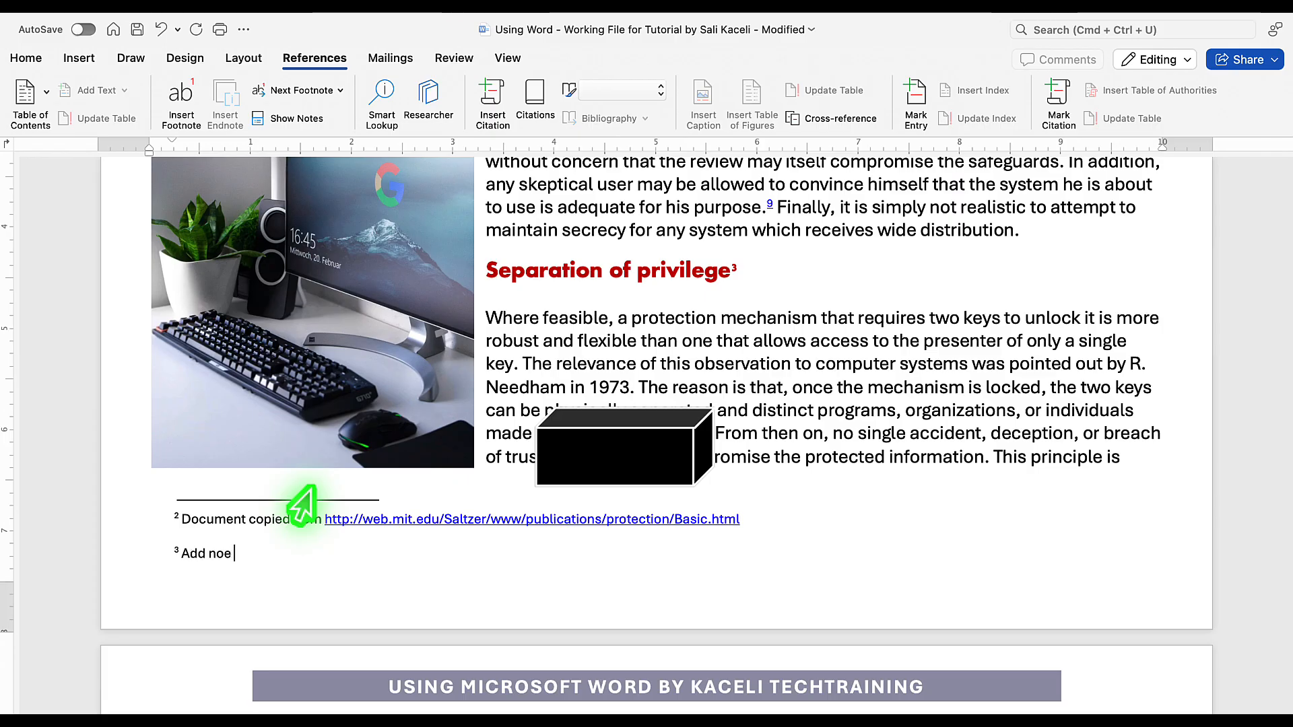
pyautogui.press('BackSpace')
pyautogui.press('BackSpace')
pyautogui.press('BackSpace')
pyautogui.write('more notes here.')
pyautogui.click(735, 360)
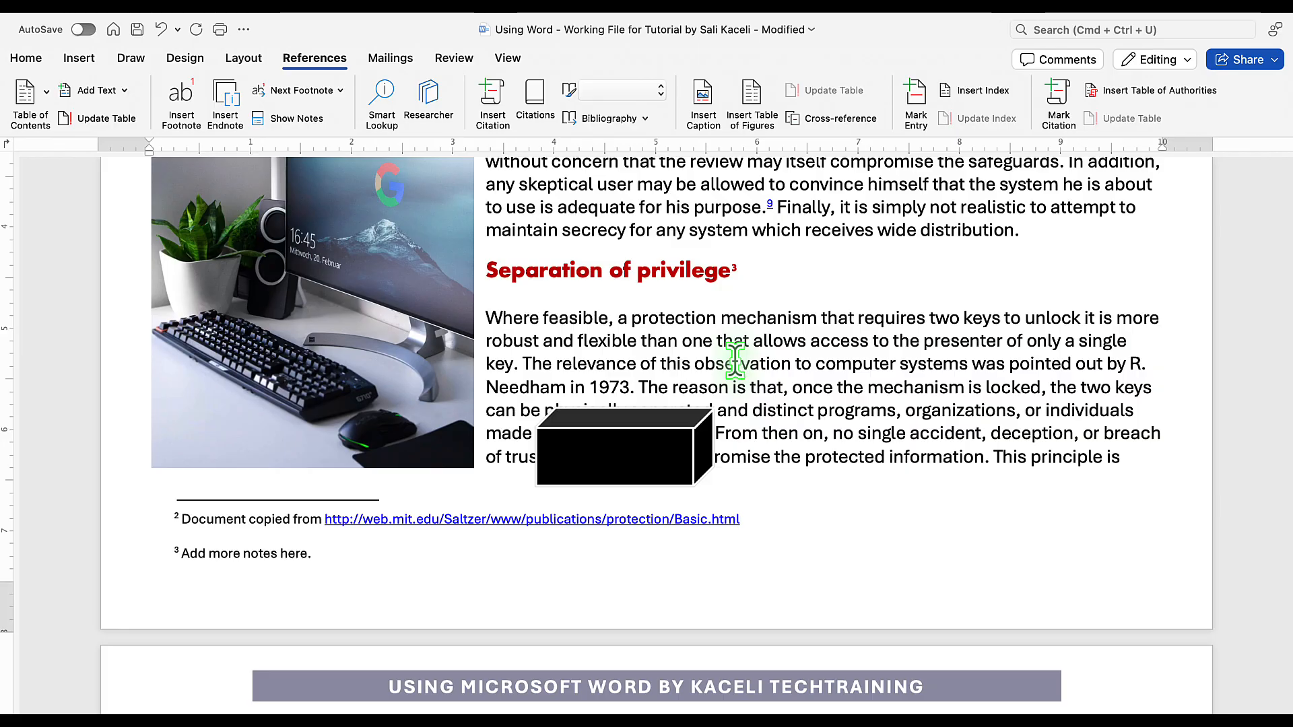
# - Insert a page break before the Separation of privilege heading and check where its footnote sits
pyautogui.click(488, 270)
pyautogui.press('Return')
pyautogui.press('super+Return')
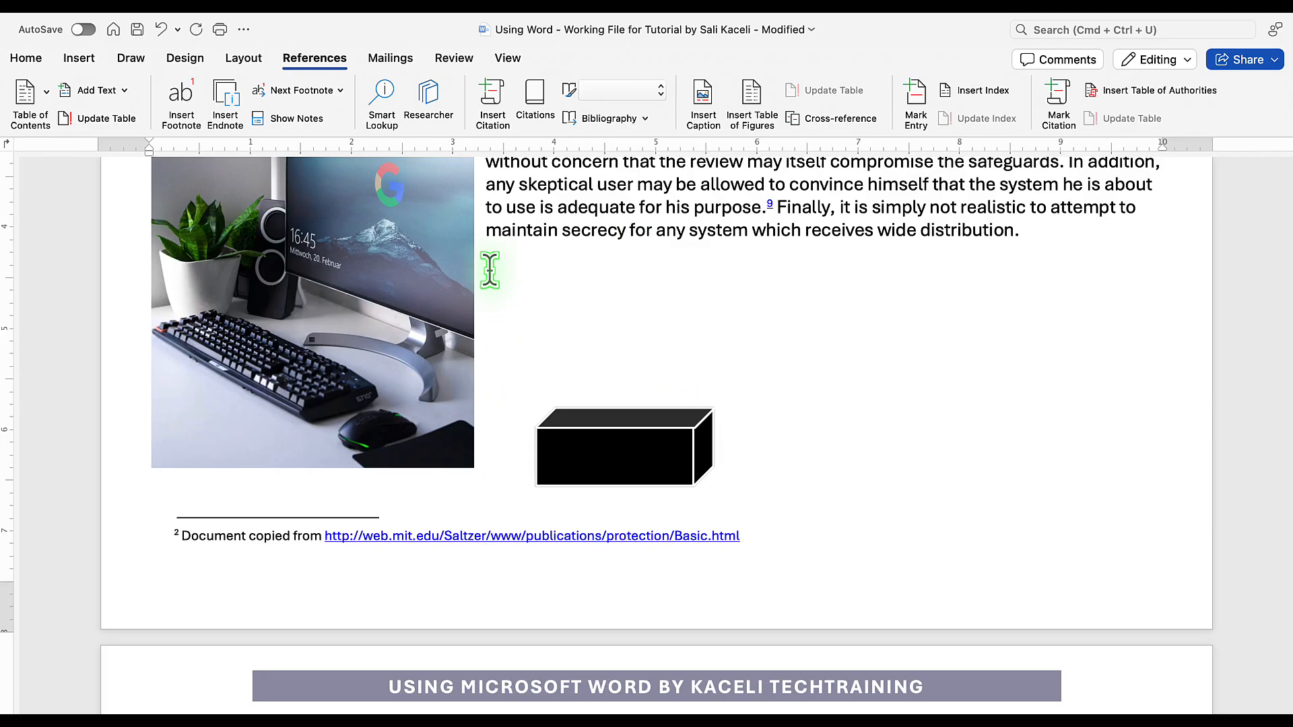
pyautogui.scroll(-5, 490, 270)
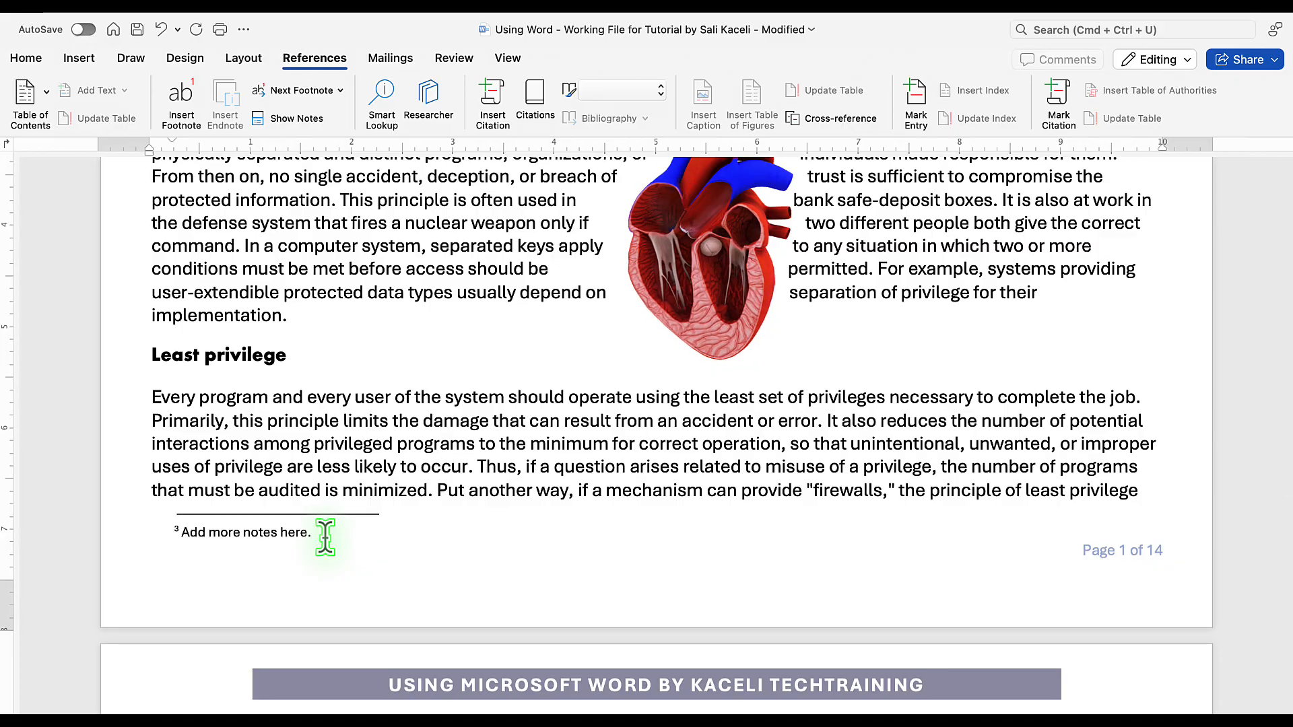
pyautogui.moveTo(325, 537); pyautogui.dragTo(179, 537)
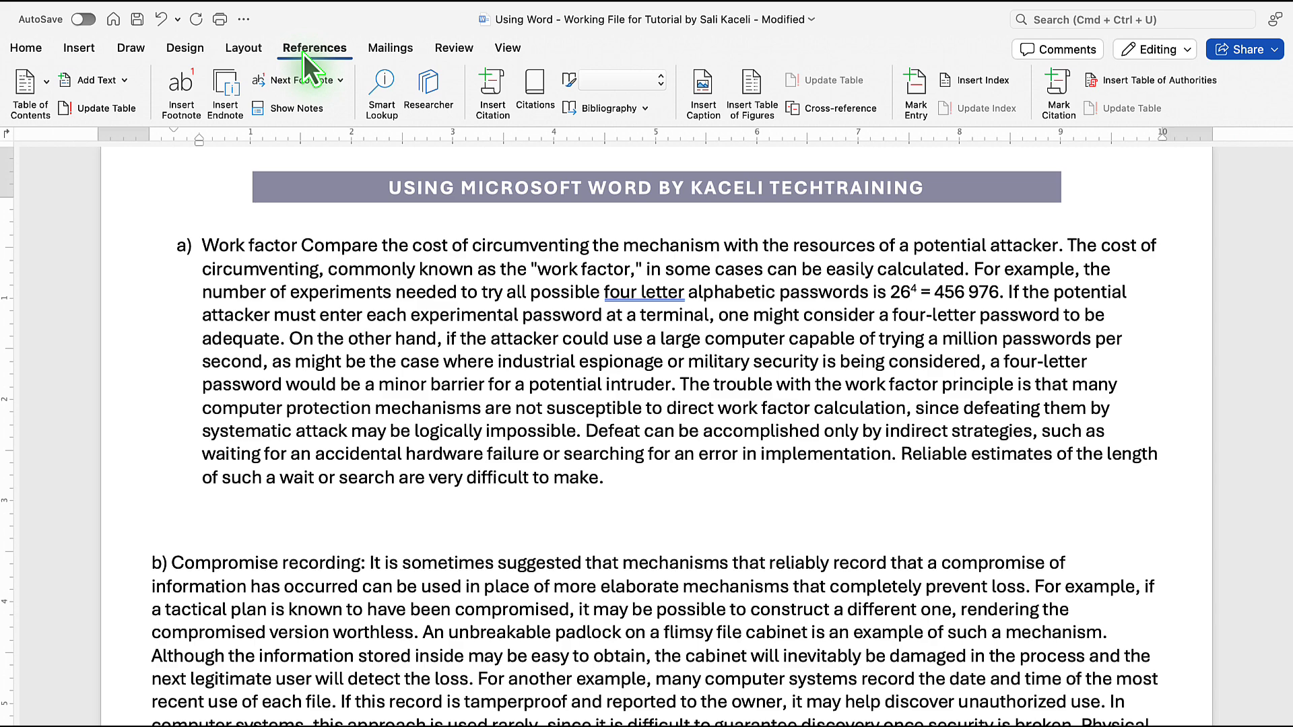
# - Insert an endnote with the text "Then you add the details for the endnote here."
pyautogui.click(228, 90)
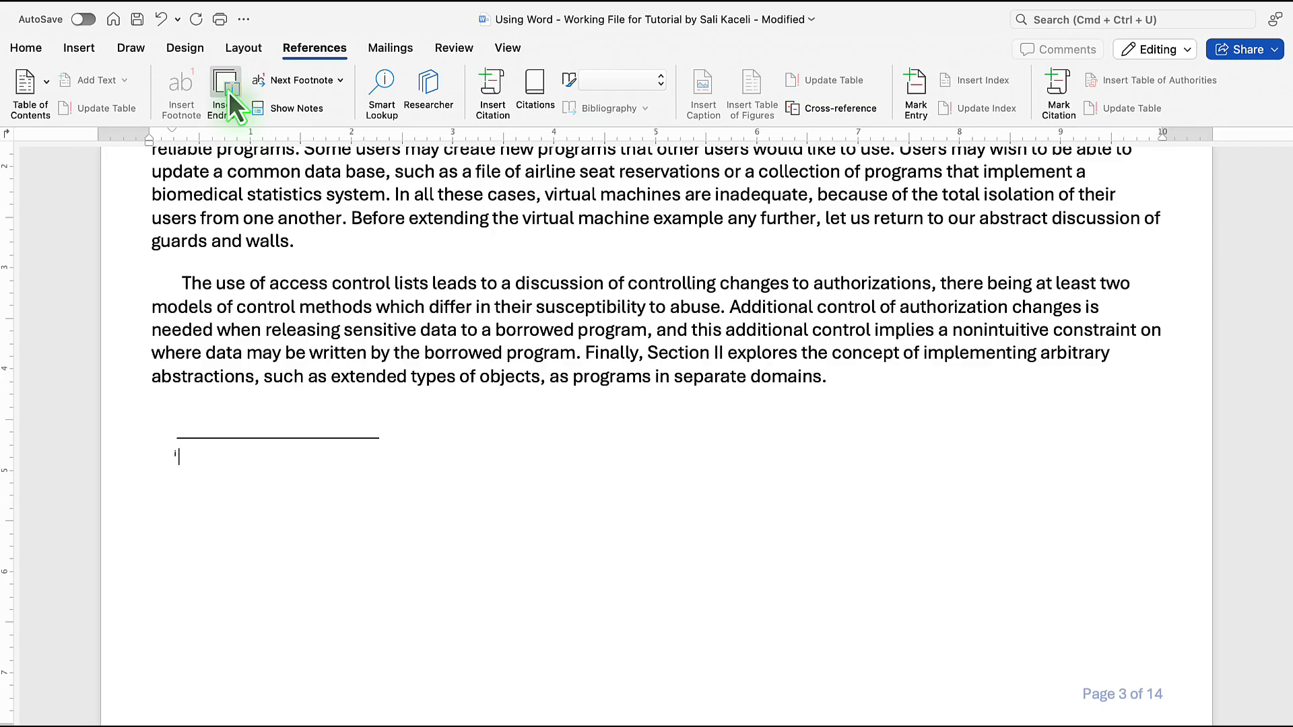
pyautogui.write('Then you add the details for the endnote here.')
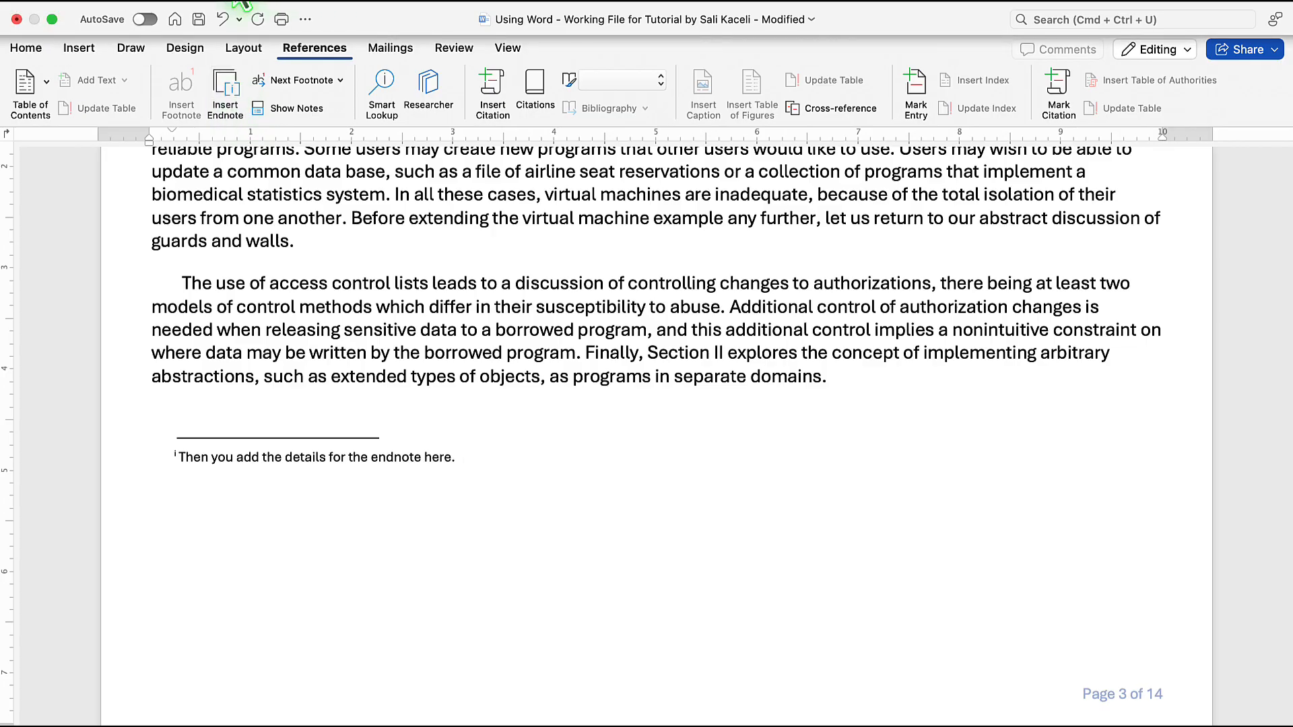
pyautogui.scroll(3, 367, 236)
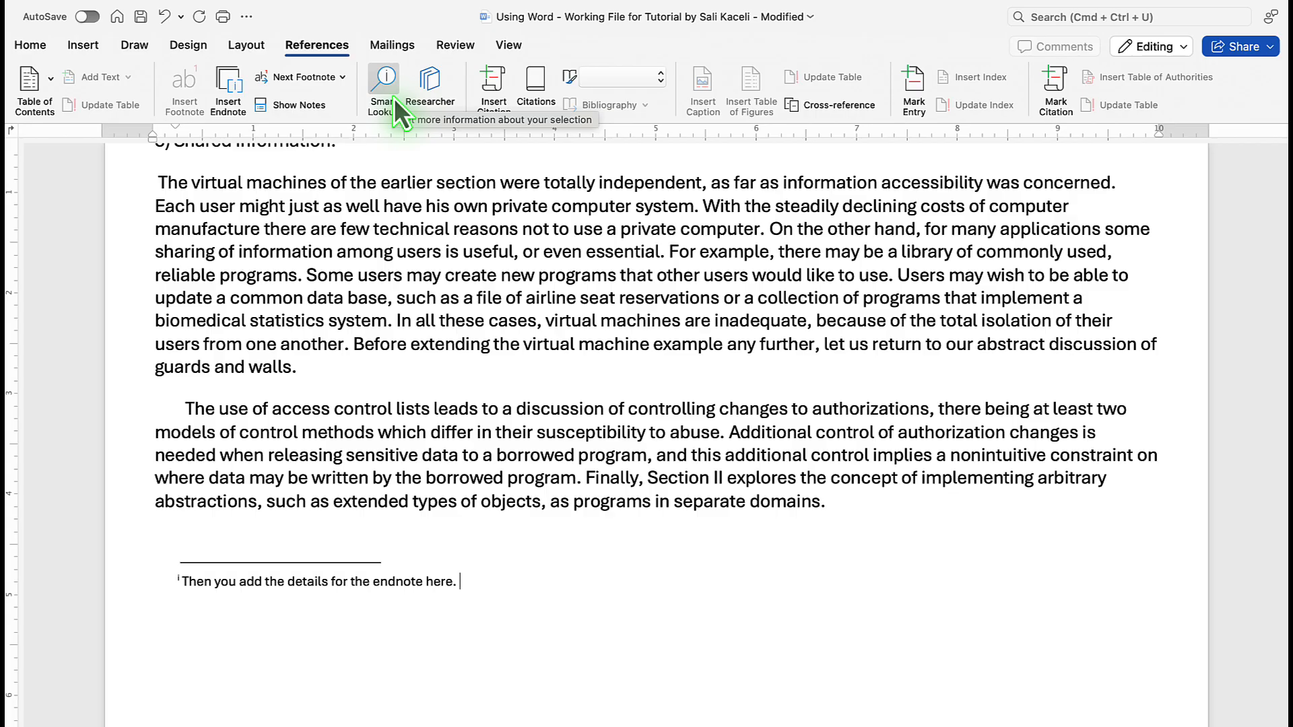
# - Run Smart Lookup for "virtual machines" and read the expanded Virtual machine Wikipedia article summary among the results
pyautogui.click(200, 183)
pyautogui.keyDown('shift'); pyautogui.click(316, 188); pyautogui.keyUp('shift')
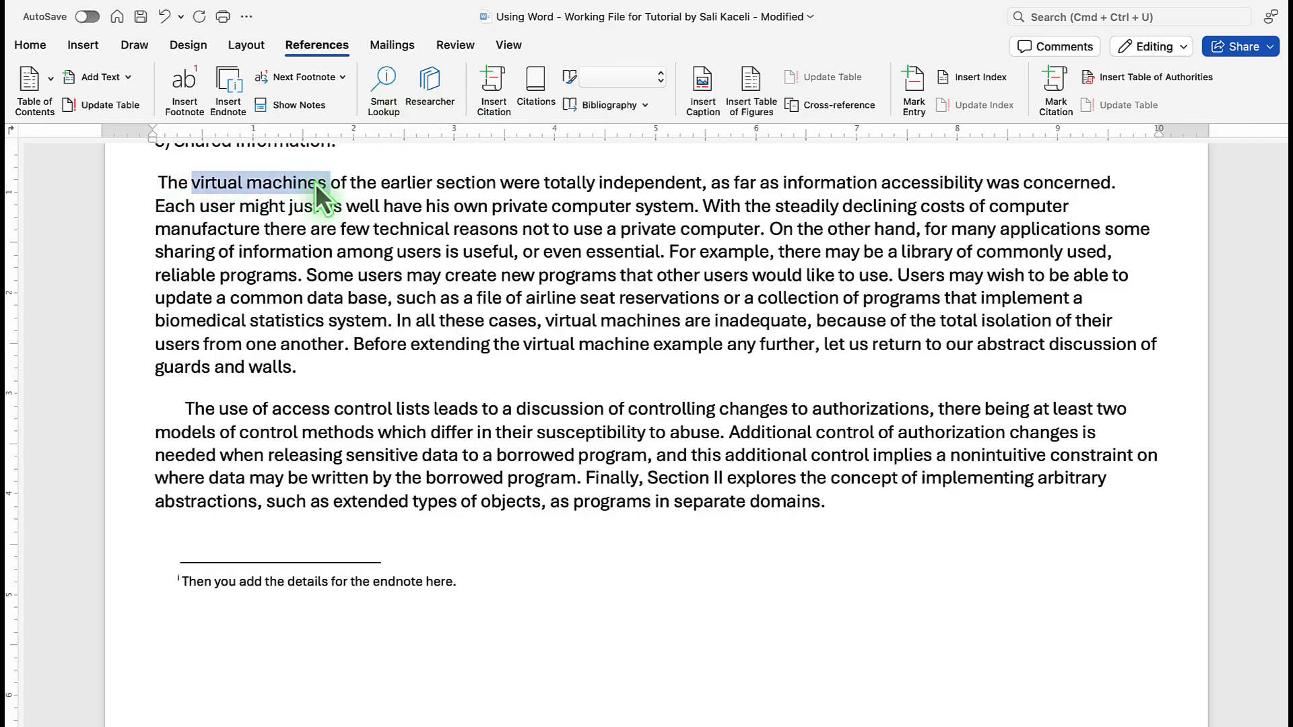
pyautogui.click(343, 194)
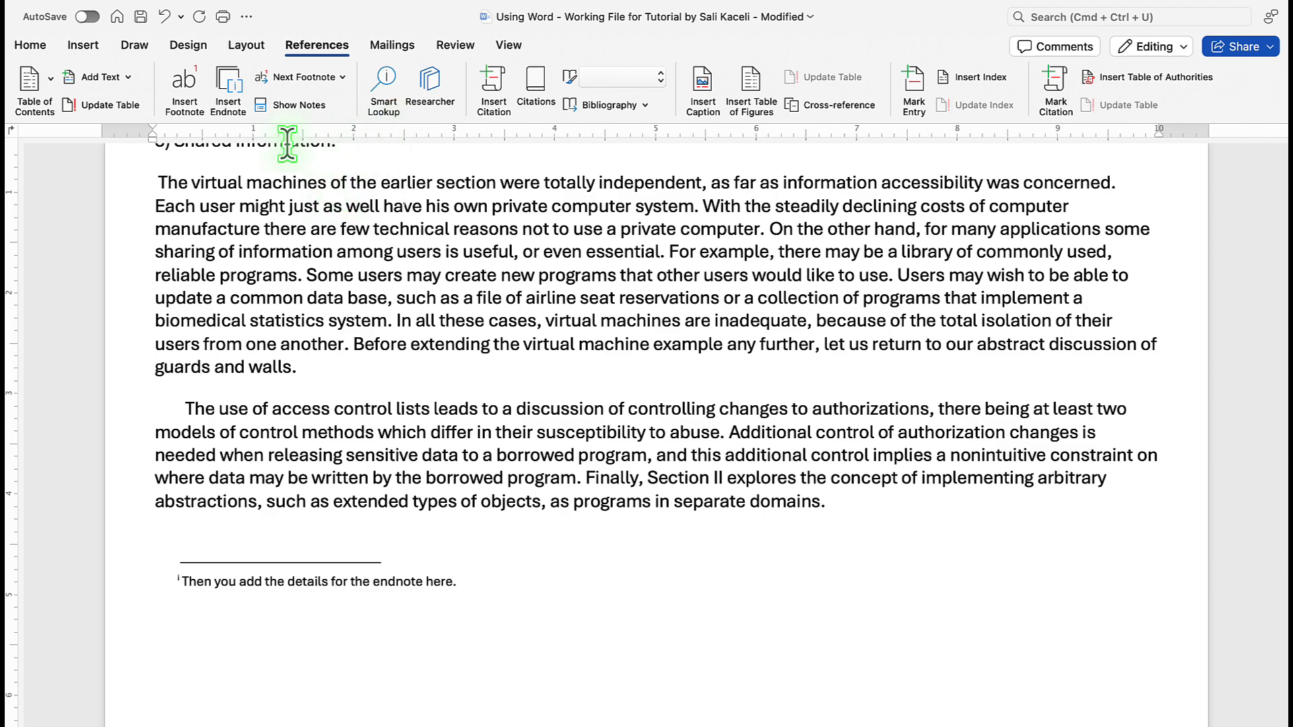
pyautogui.click(245, 182)
pyautogui.click(386, 86)
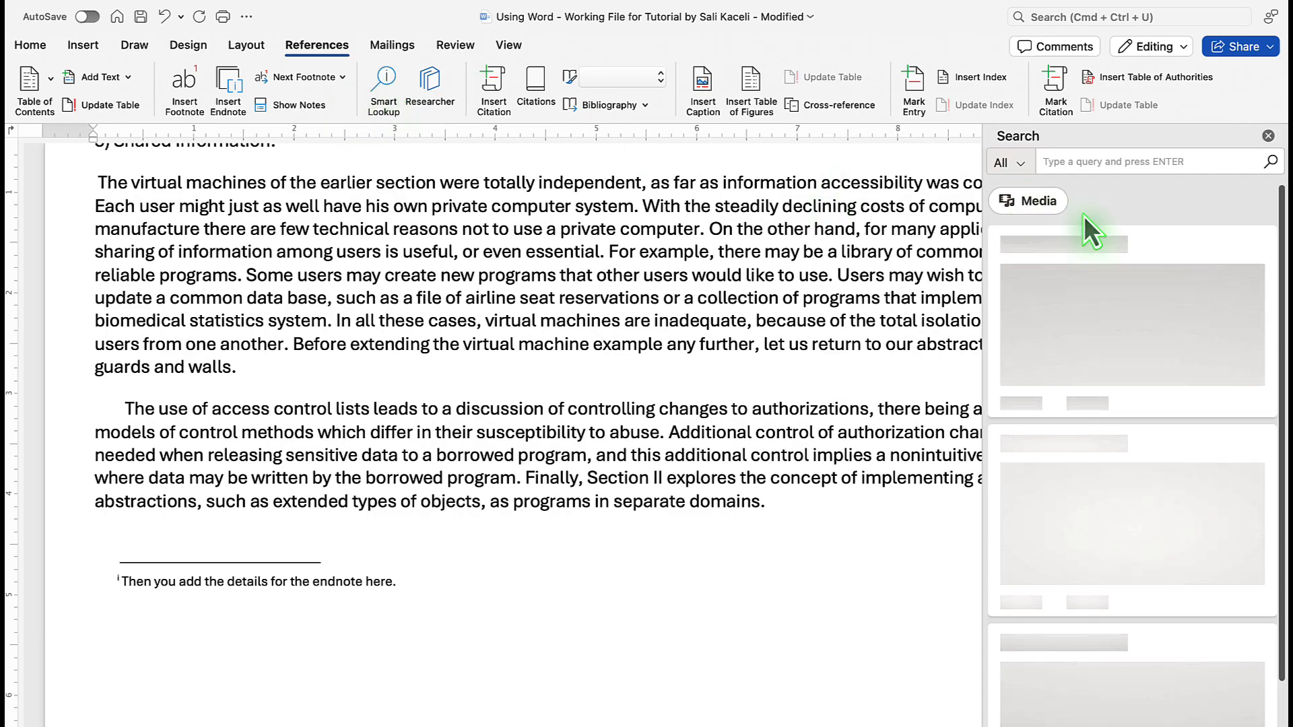
pyautogui.write('vir')
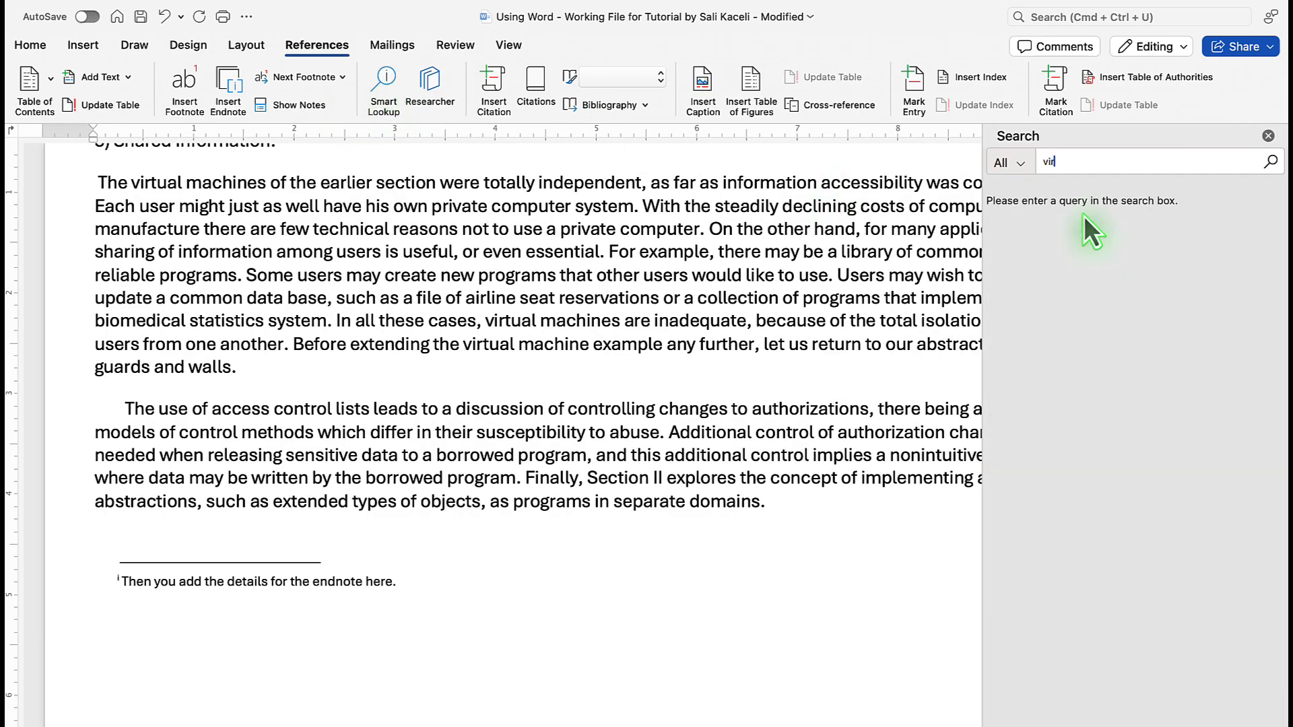
pyautogui.write('tual machines')
pyautogui.press('Return')
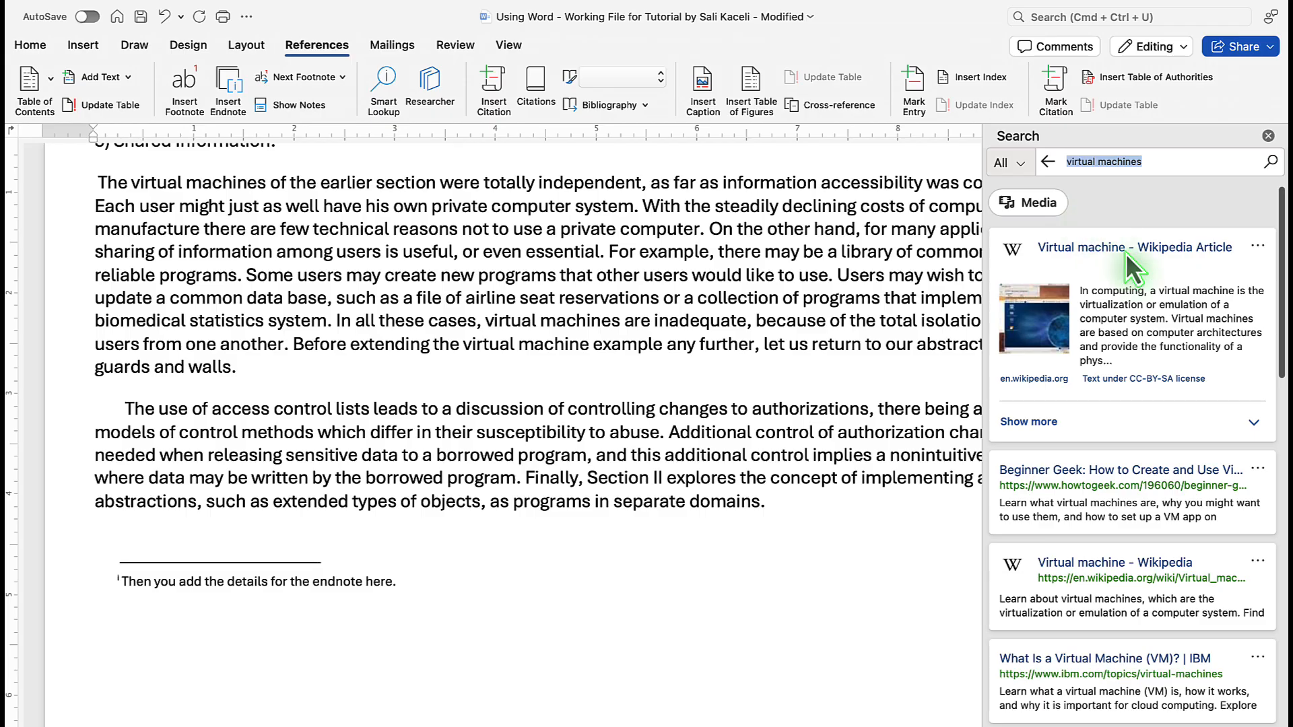
pyautogui.scroll(-3, 1120, 329)
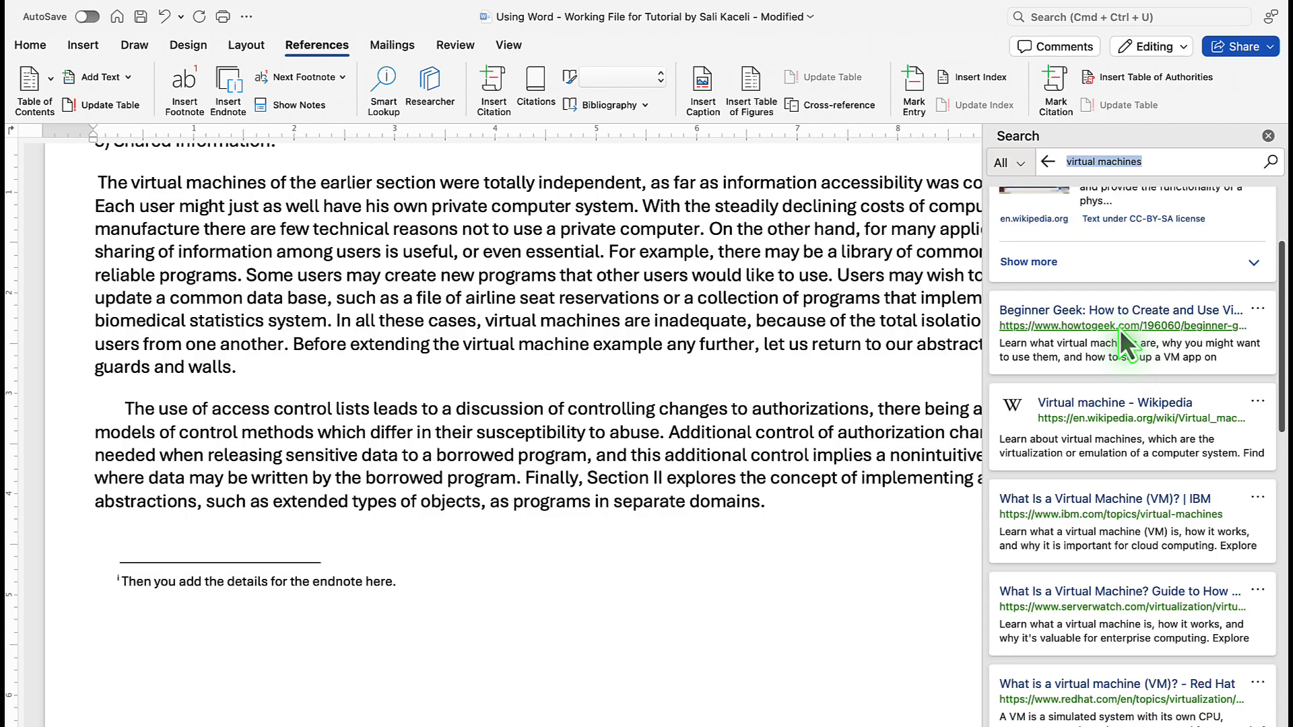
pyautogui.scroll(-2, 1120, 329)
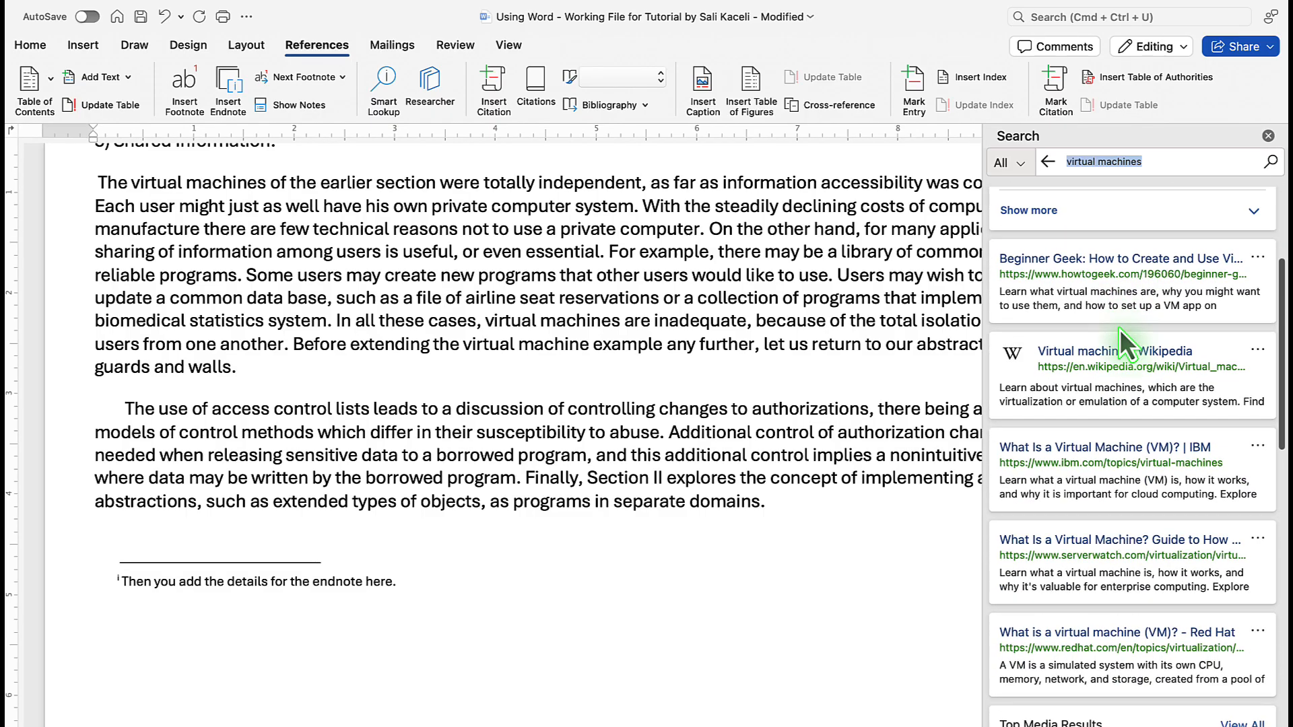
pyautogui.click(1125, 412)
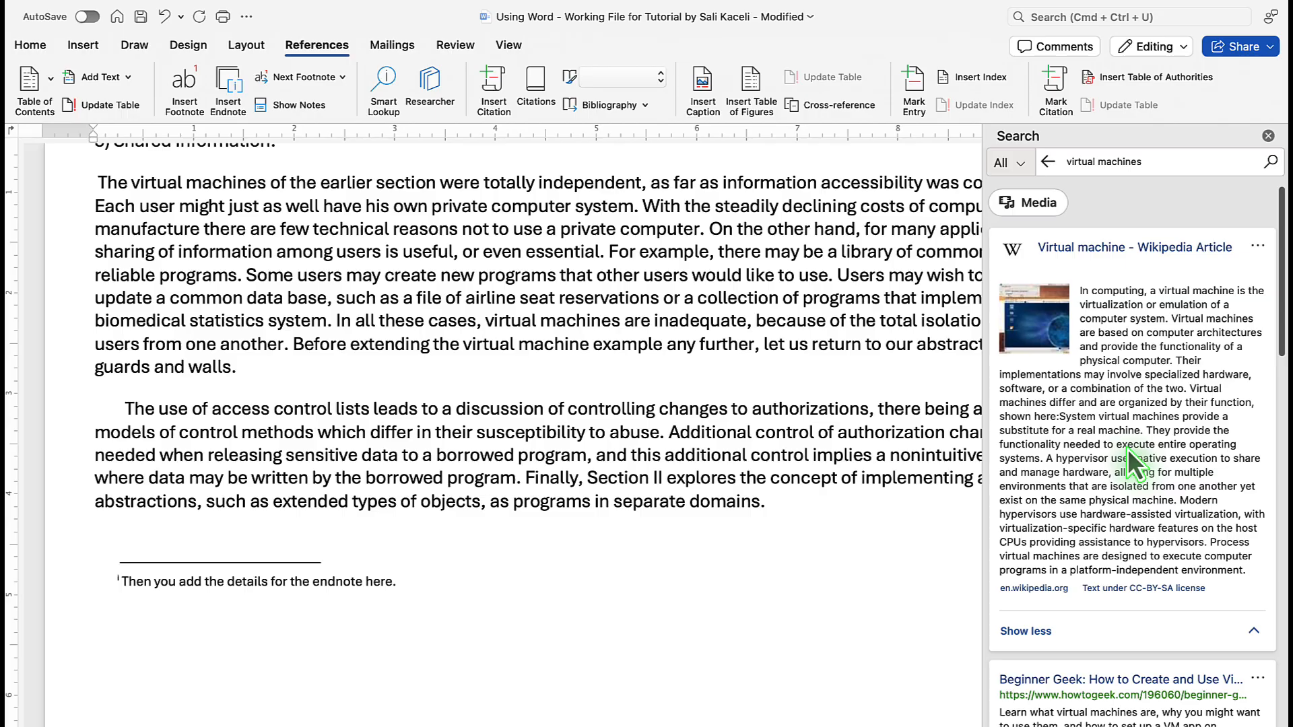
# - Try inserting the Virtual machine Wikipedia article link into the Shared information paragraph, and undo the insertion
pyautogui.click(1255, 246)
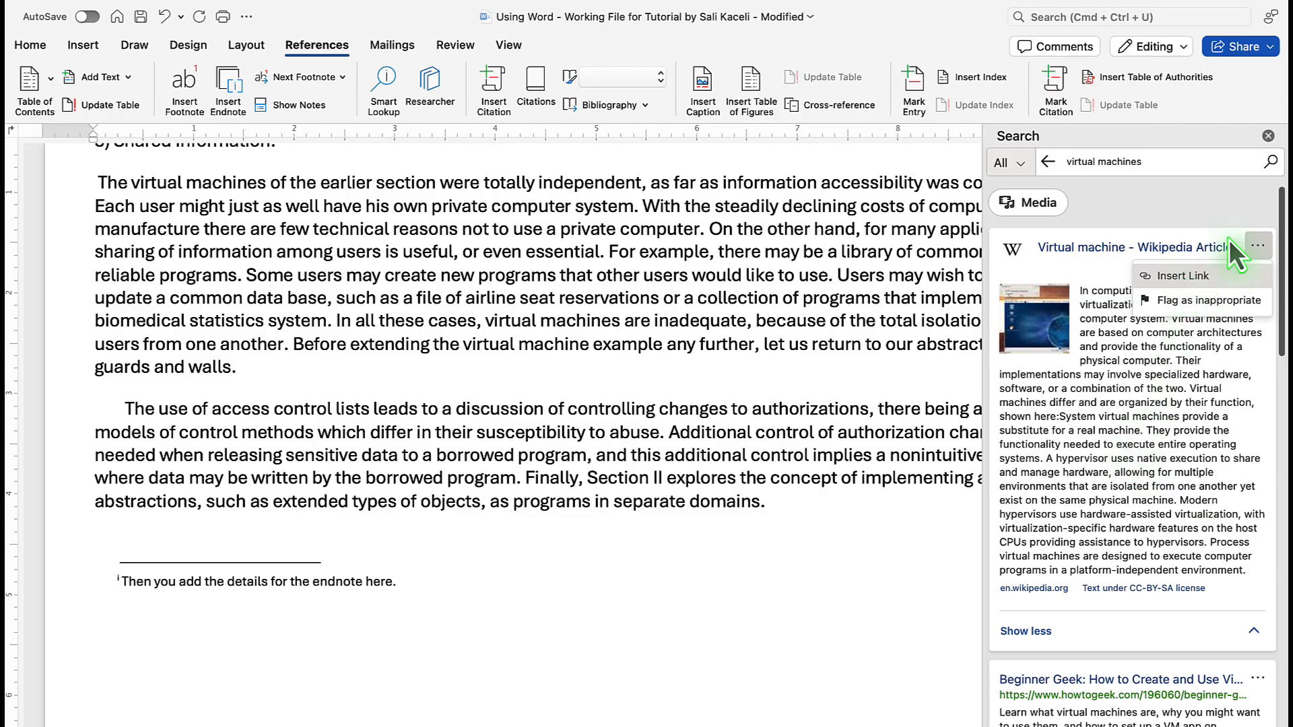
pyautogui.click(1210, 210)
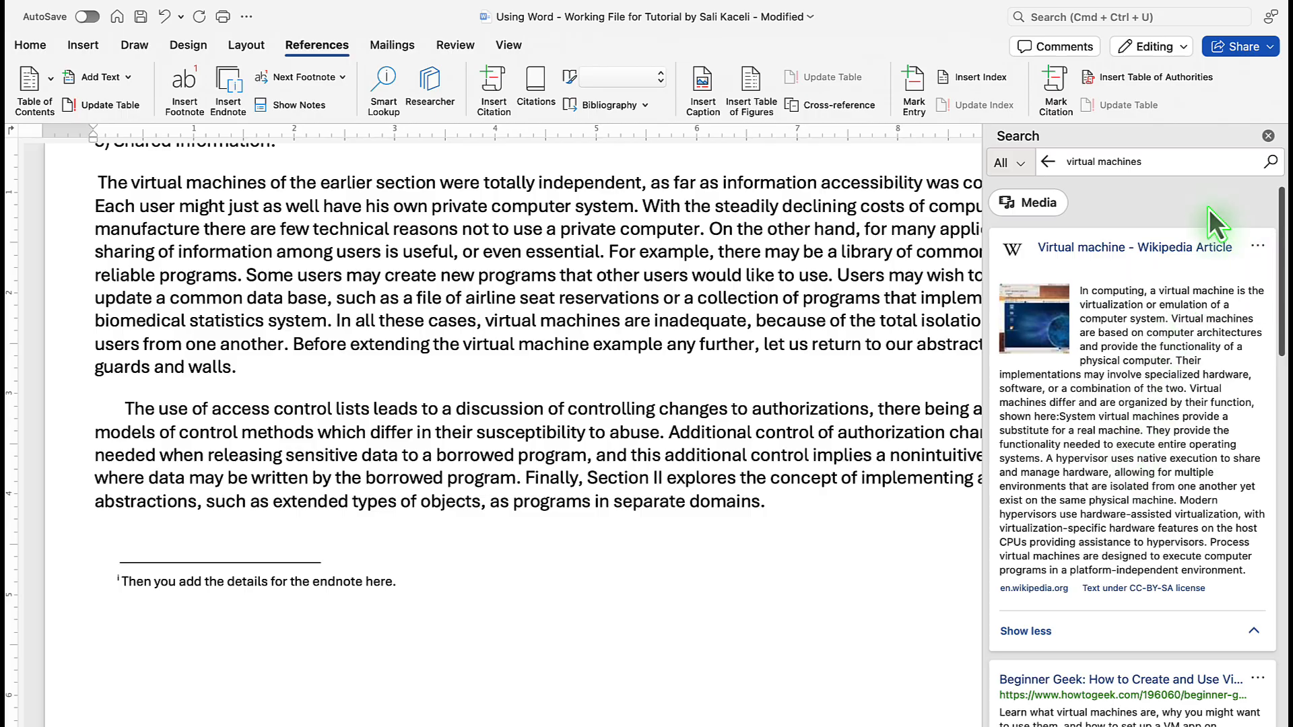
pyautogui.click(1258, 247)
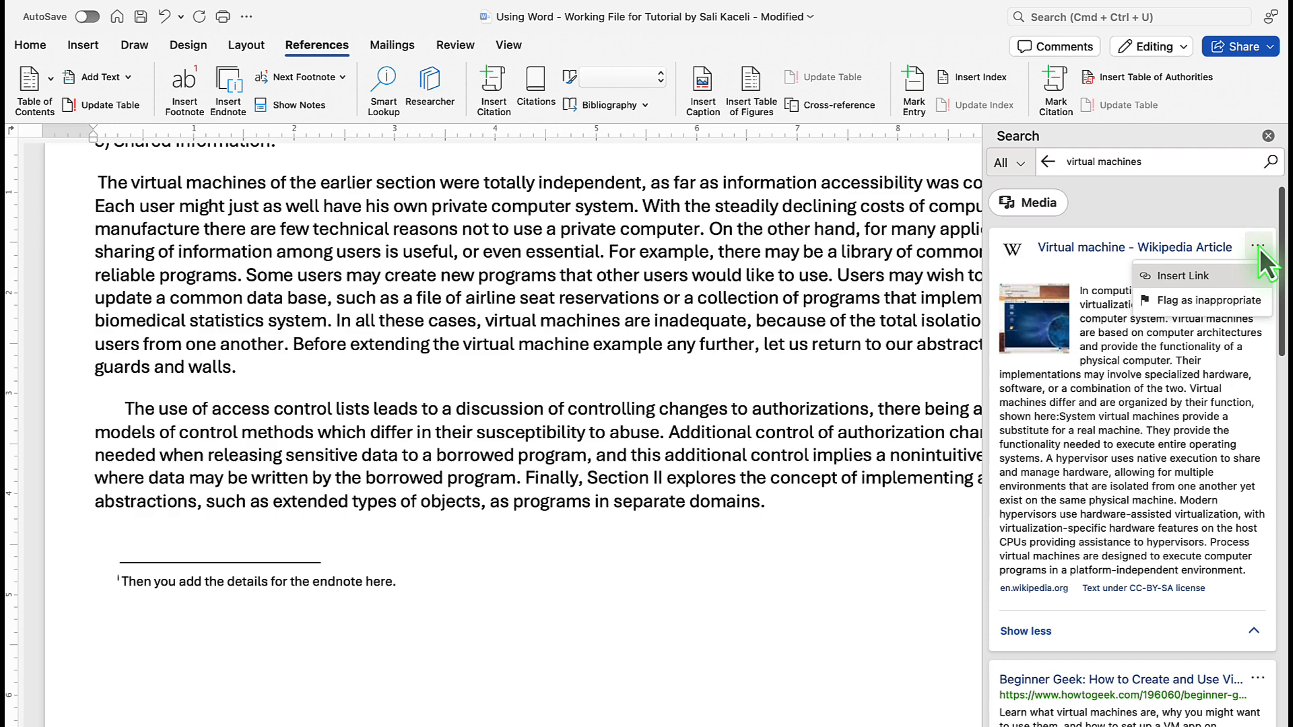
pyautogui.click(1182, 277)
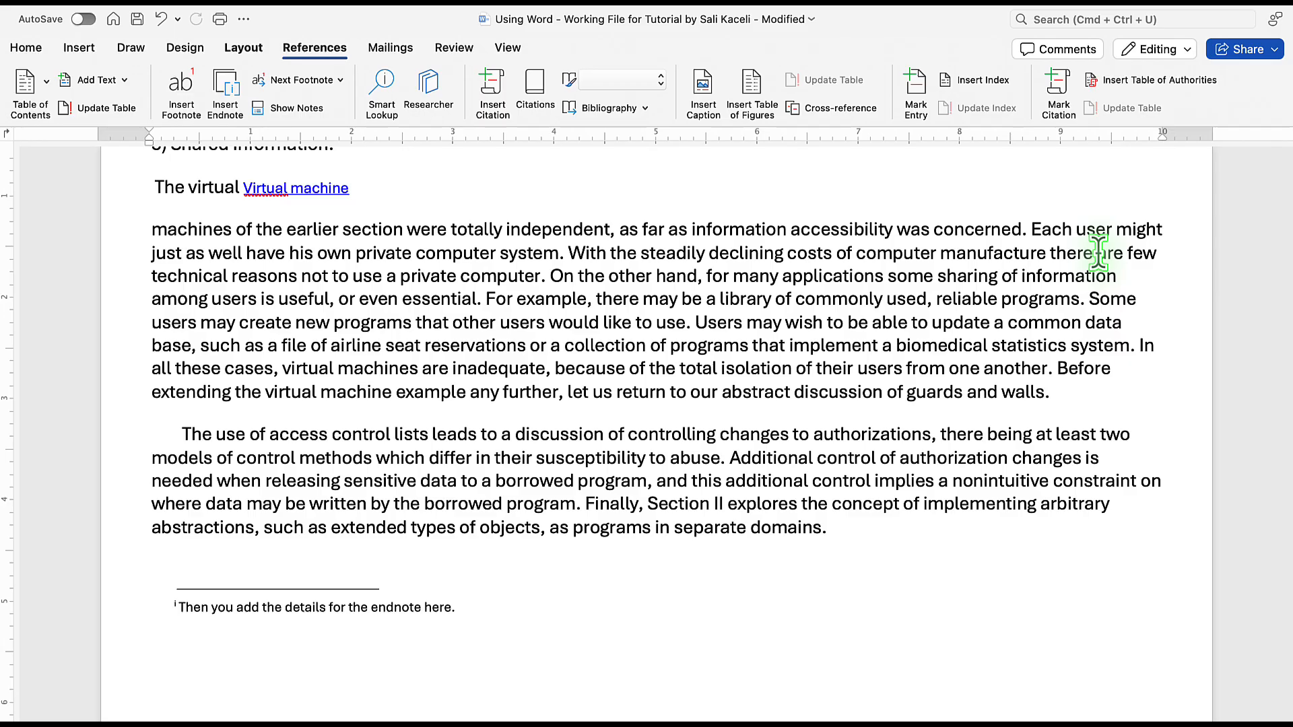
pyautogui.press('super+z')
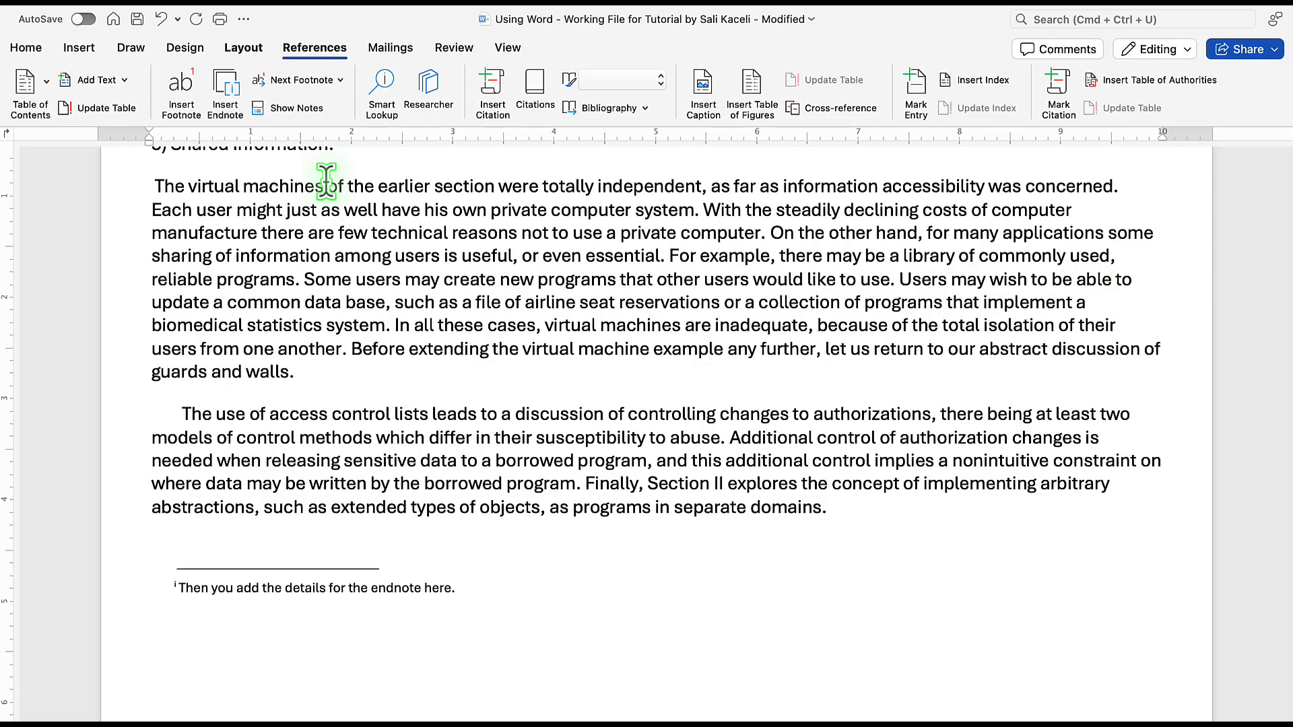
# - Search Researcher for "virtual machines" copied from the Shared information paragraph, and view the Java virtual machine topic
pyautogui.moveTo(326, 181); pyautogui.dragTo(204, 184)
pyautogui.press('super+c')
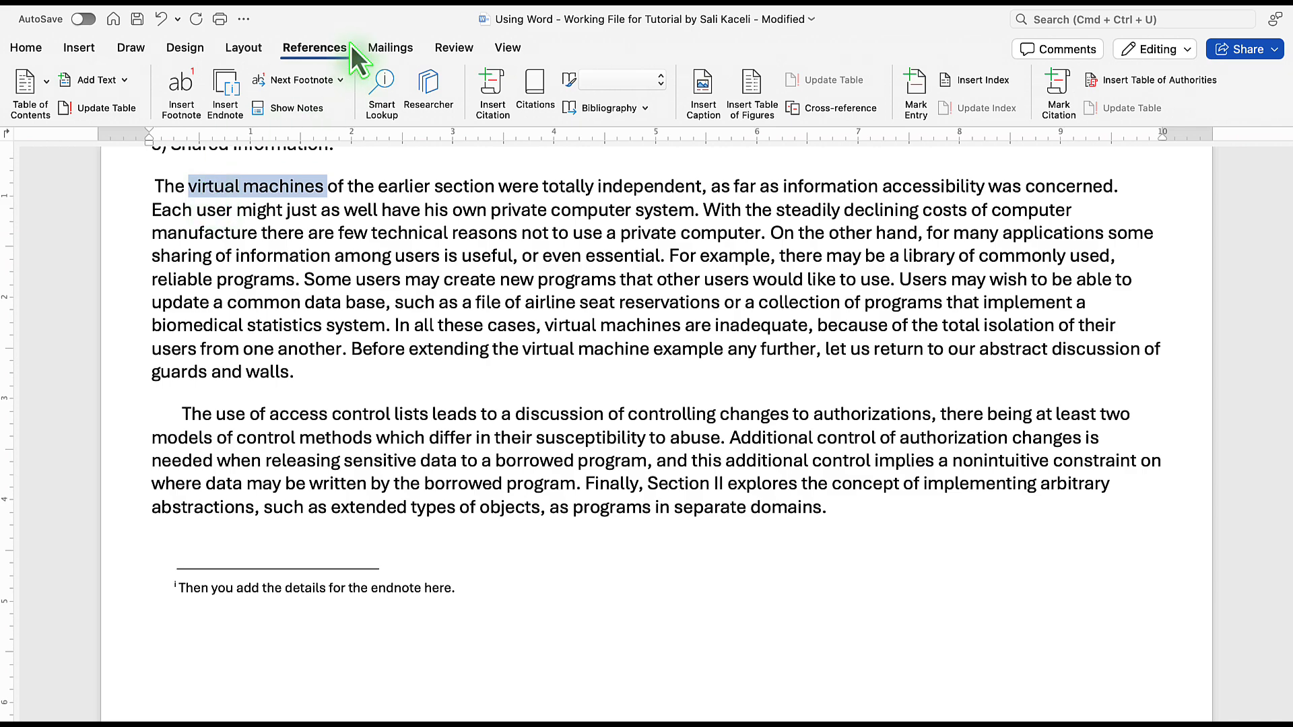
pyautogui.click(320, 47)
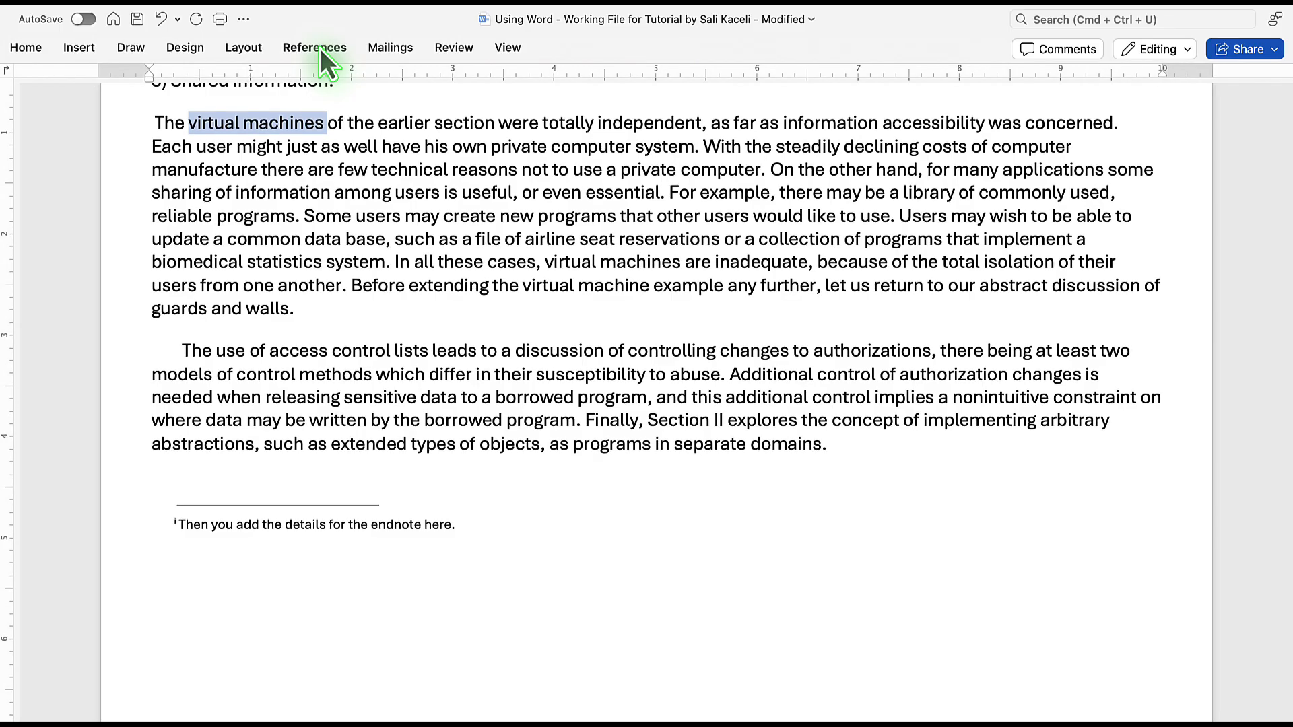
pyautogui.click(321, 47)
pyautogui.click(430, 90)
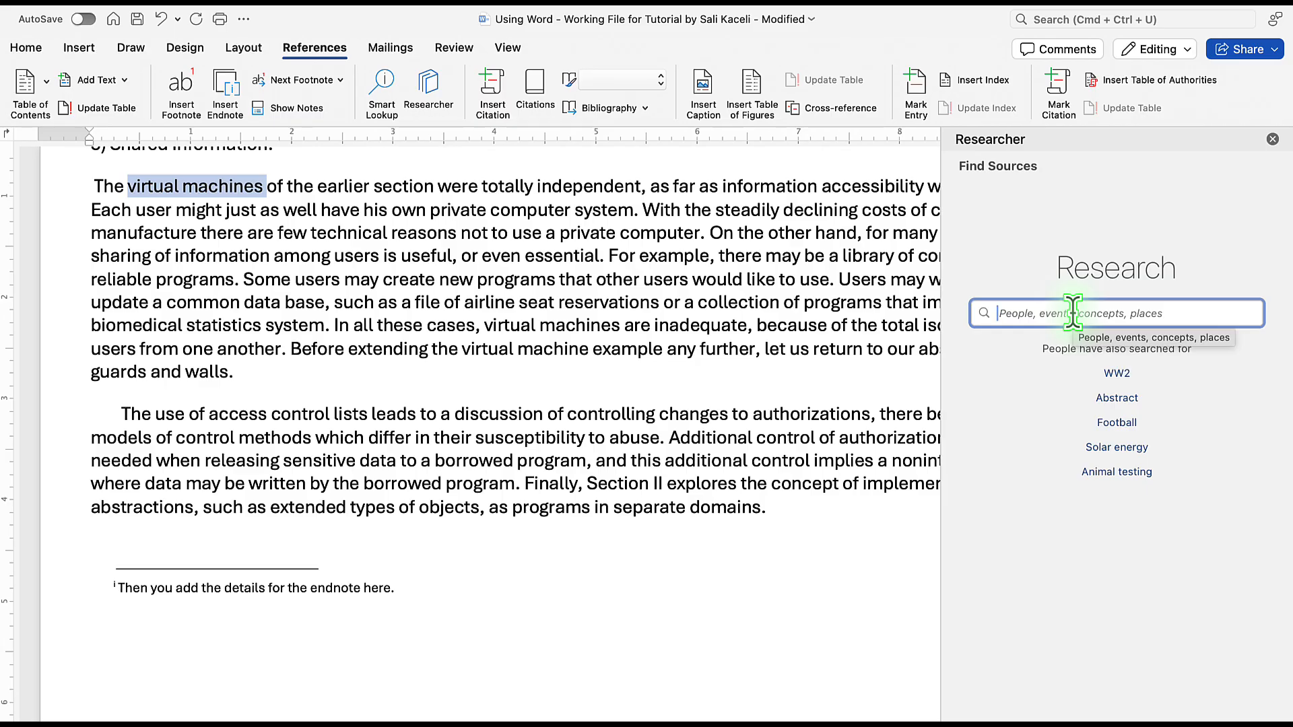
pyautogui.press('super+v')
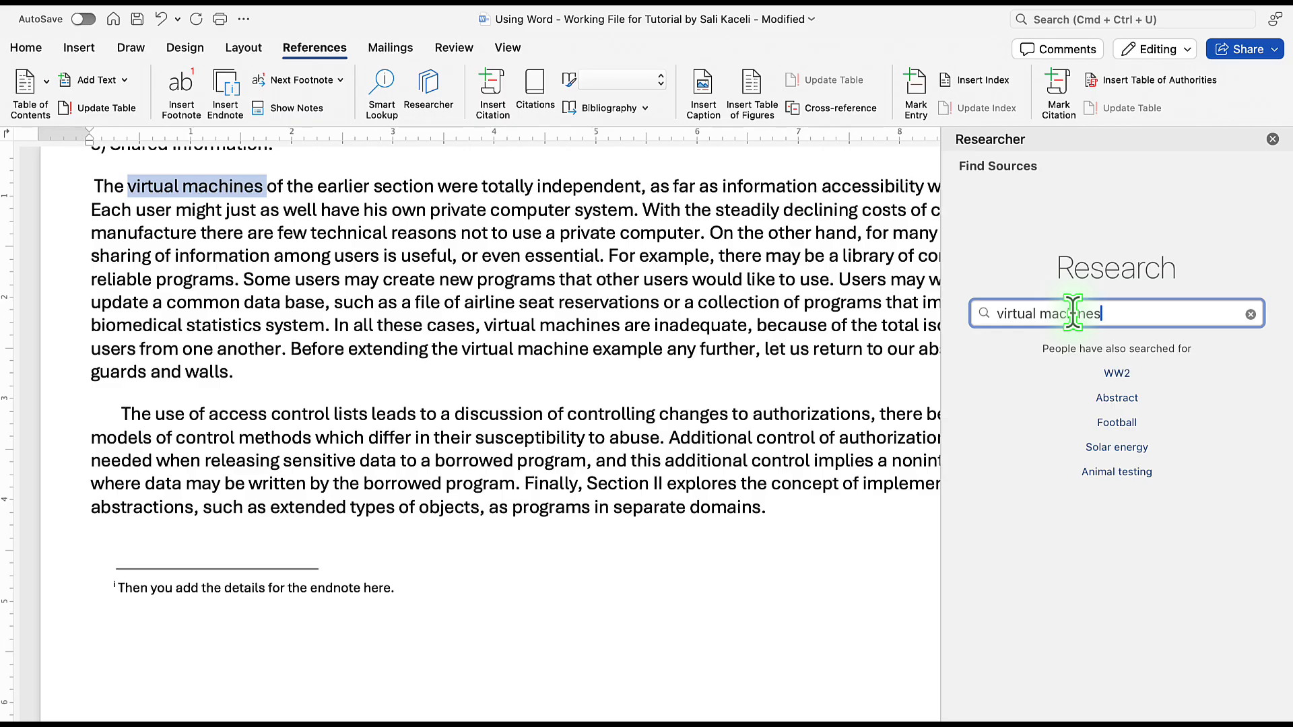
pyautogui.press('Return')
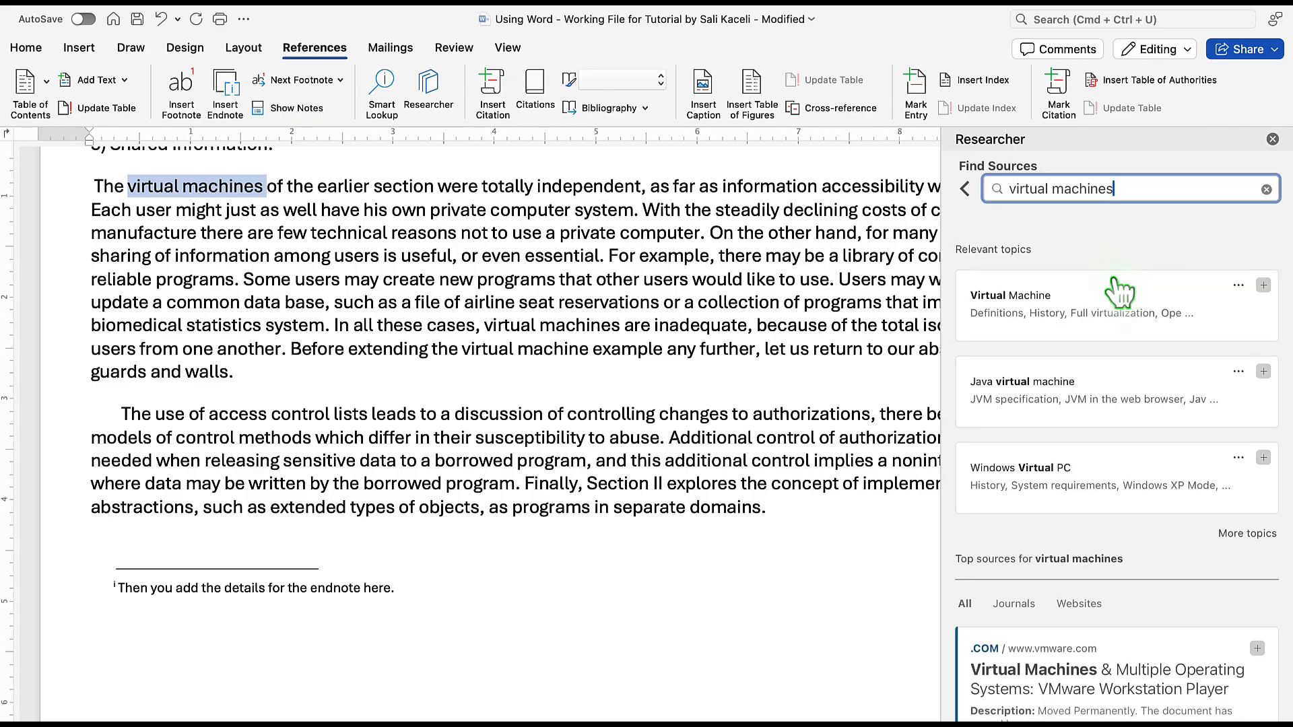
pyautogui.click(1069, 330)
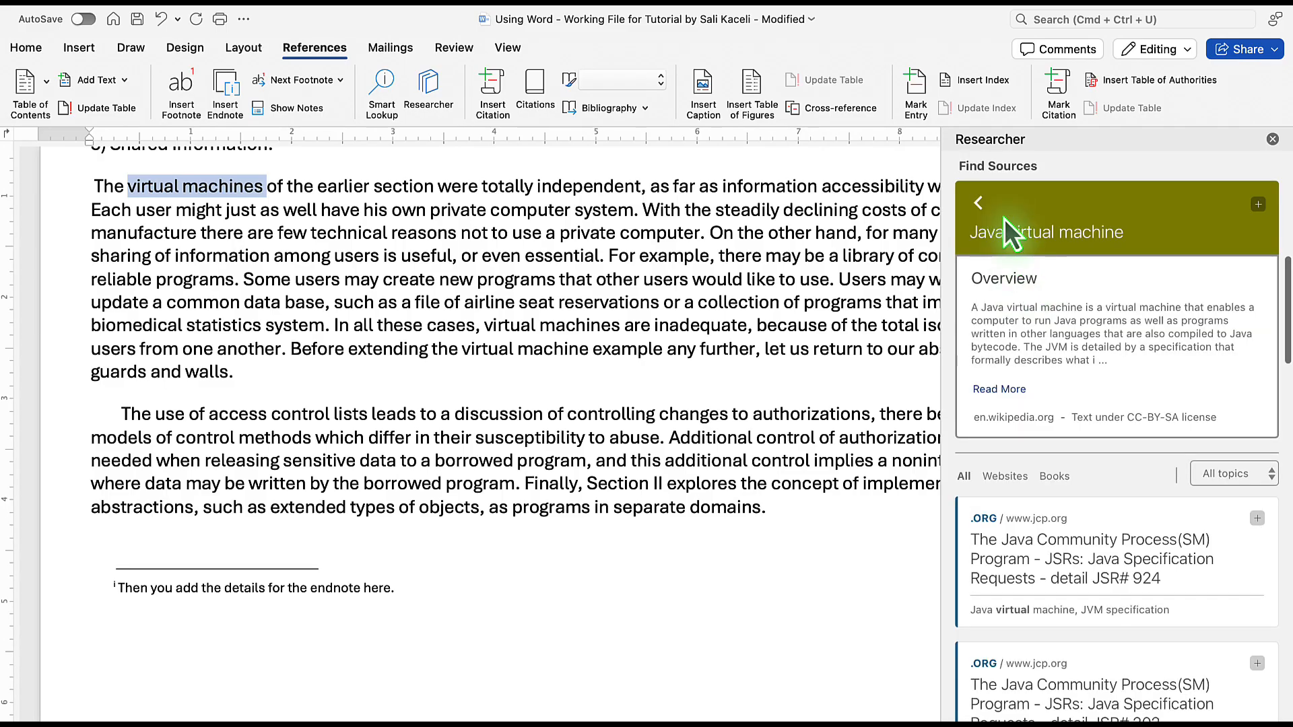
pyautogui.click(980, 205)
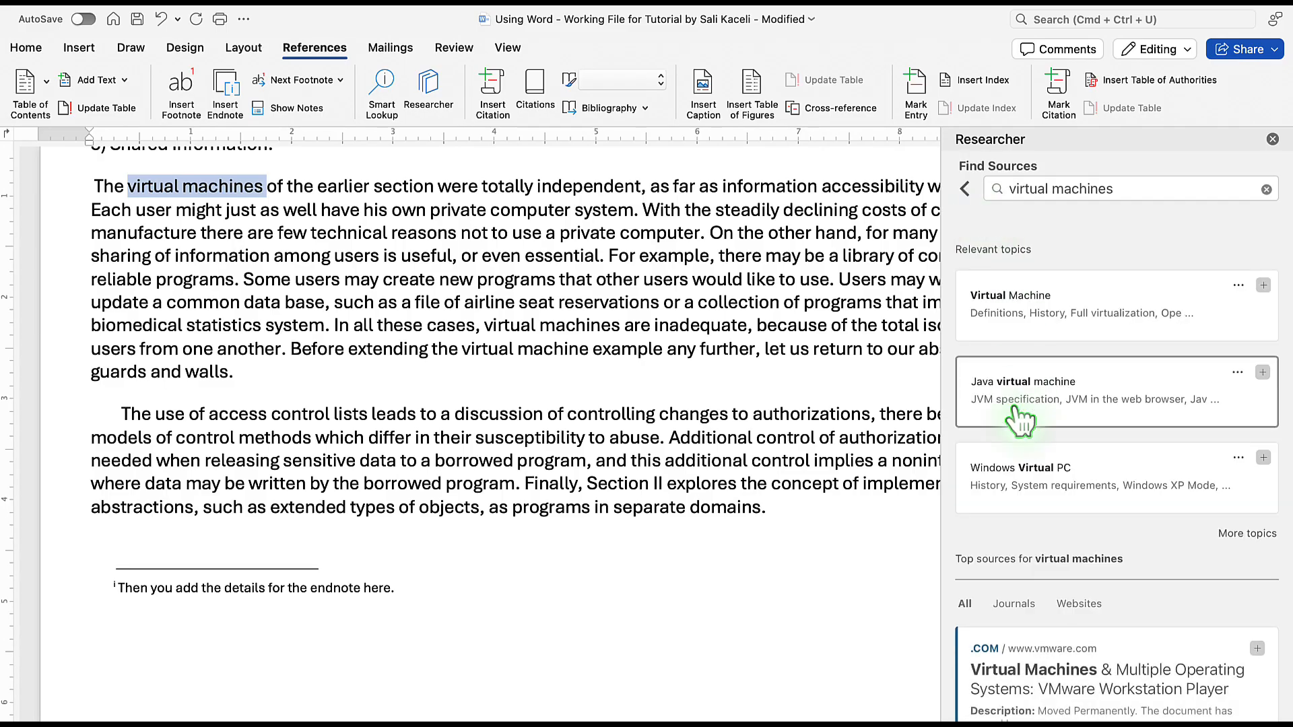
# - Filter the Researcher sources to journals and add the article "Virtual machine performance benchmarking" as a citation
pyautogui.scroll(-5, 1023, 552)
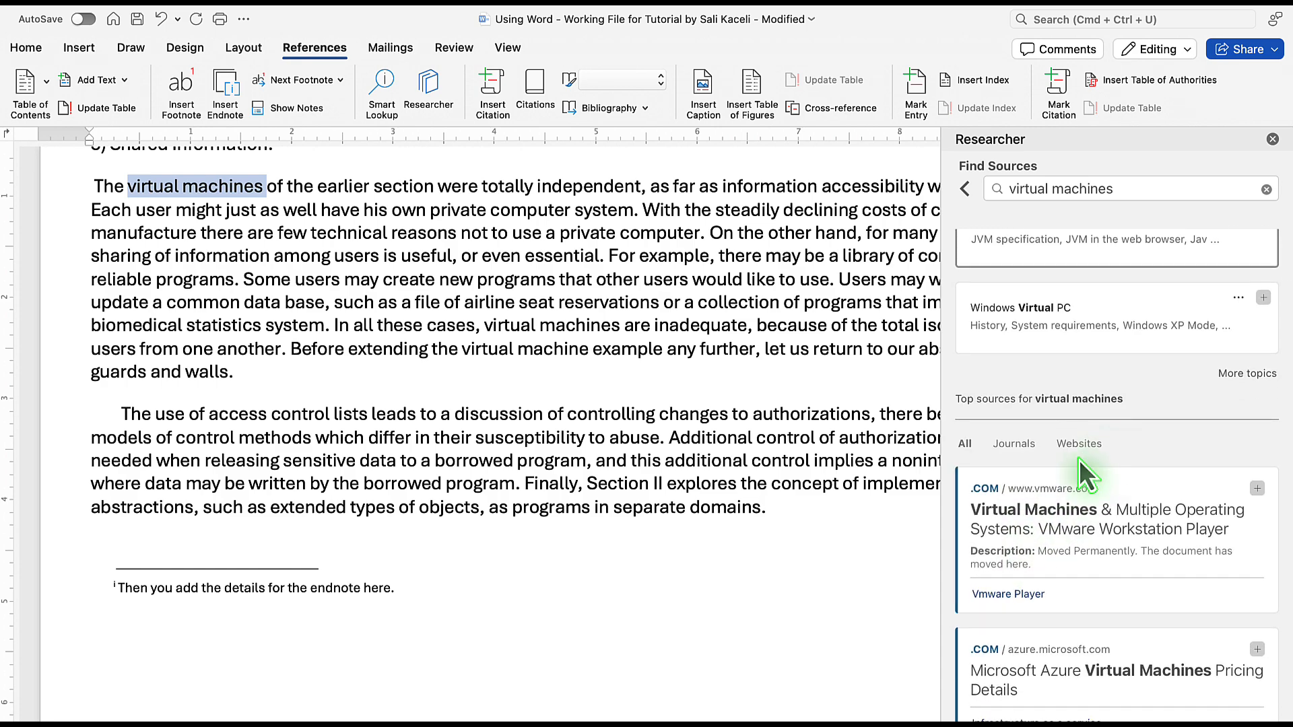
pyautogui.click(1022, 446)
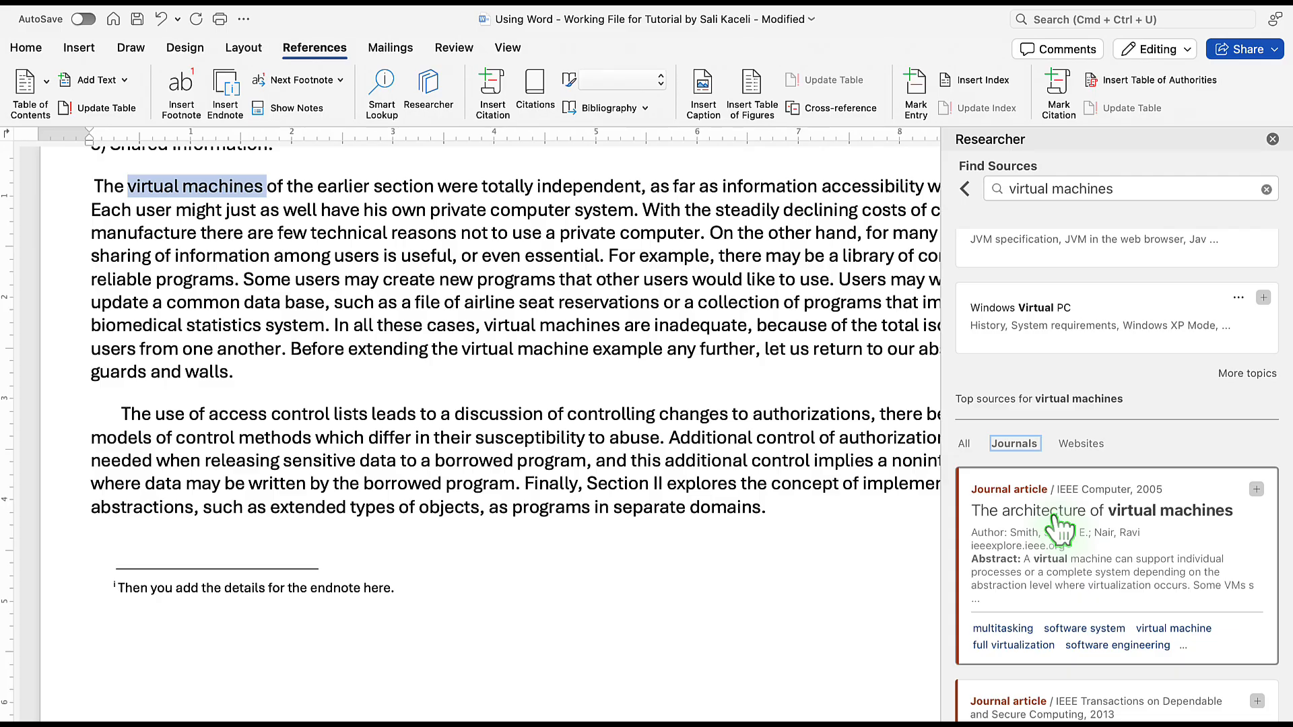
pyautogui.scroll(-1, 1059, 531)
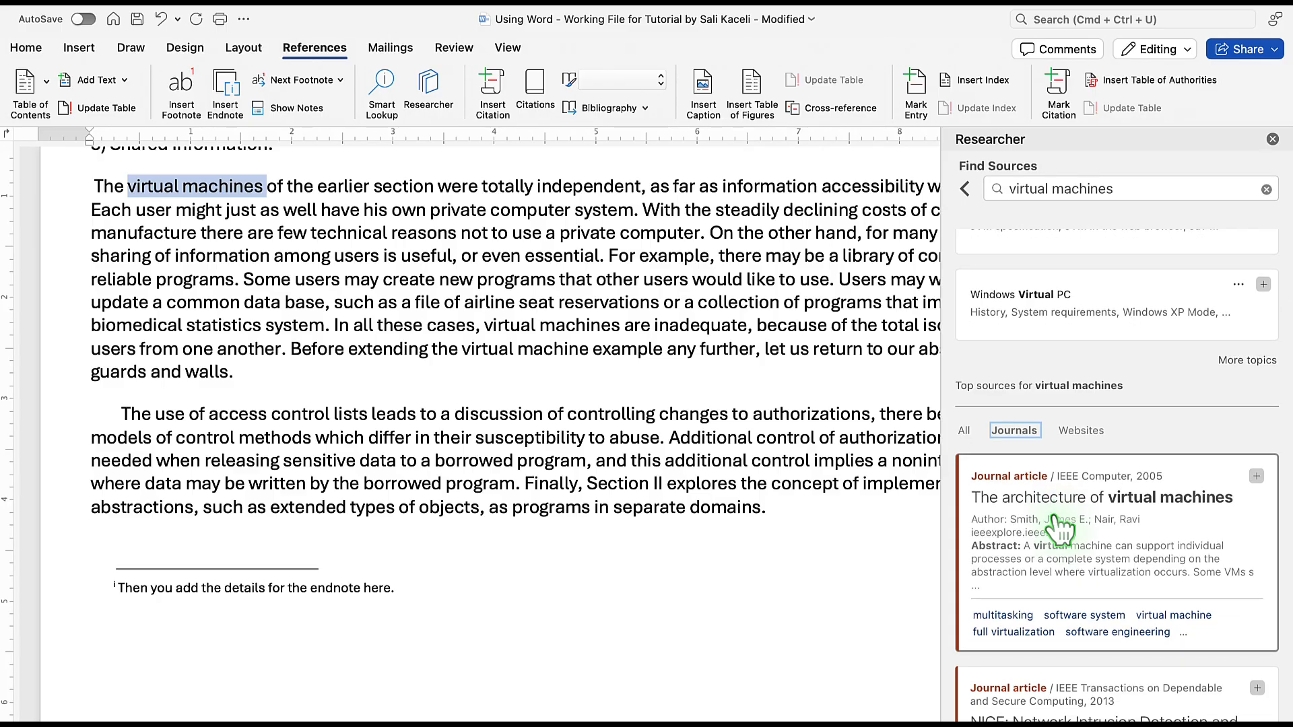
pyautogui.scroll(-10, 1059, 531)
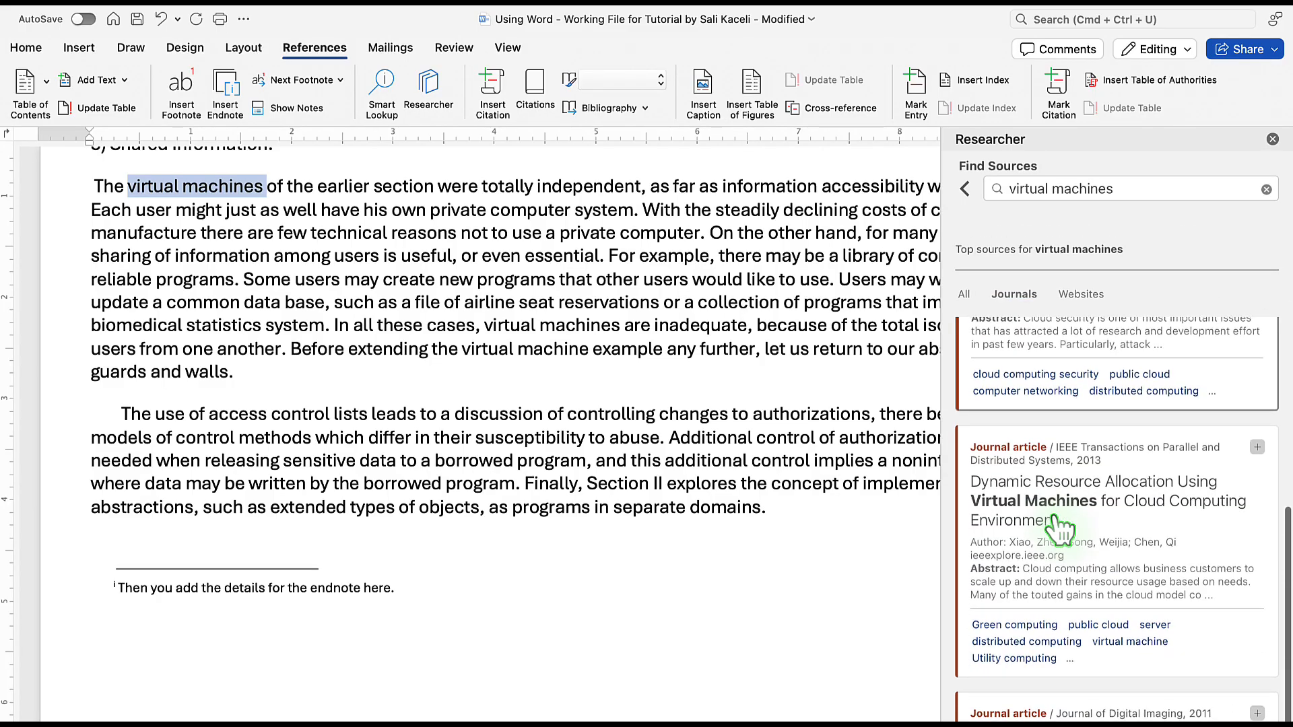
pyautogui.scroll(-5, 1057, 525)
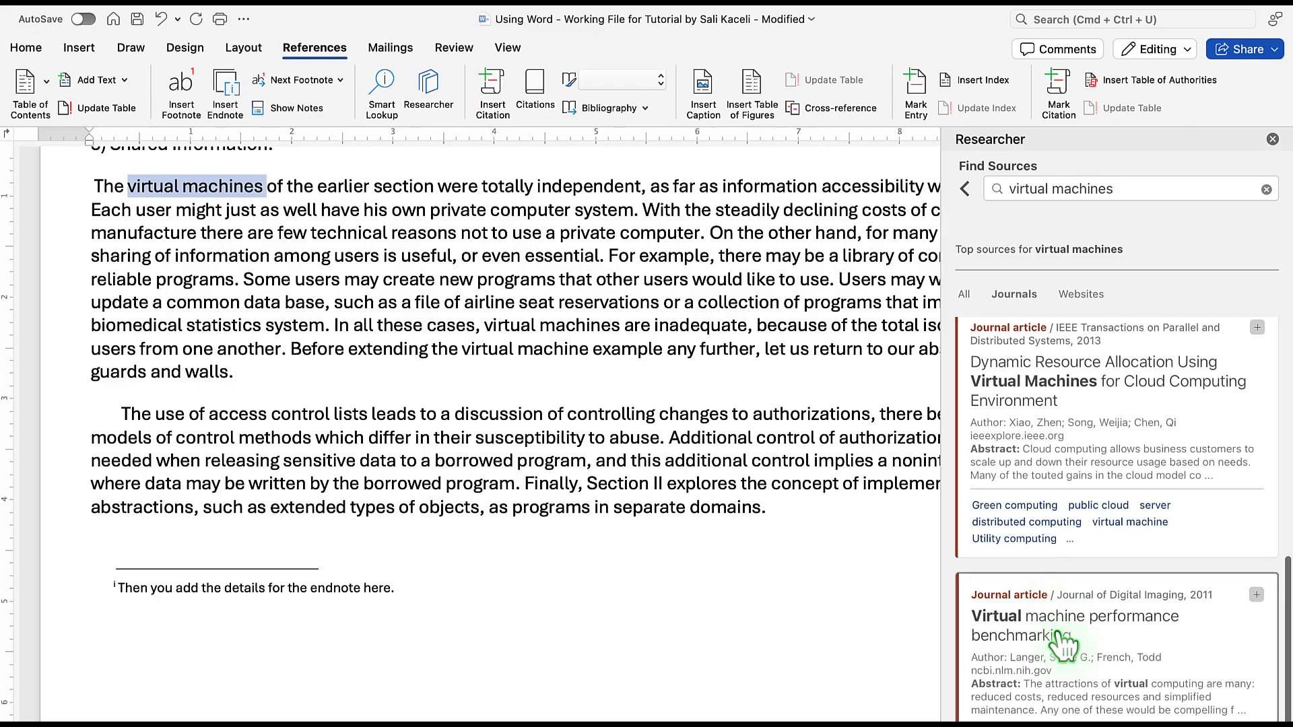
pyautogui.click(1096, 621)
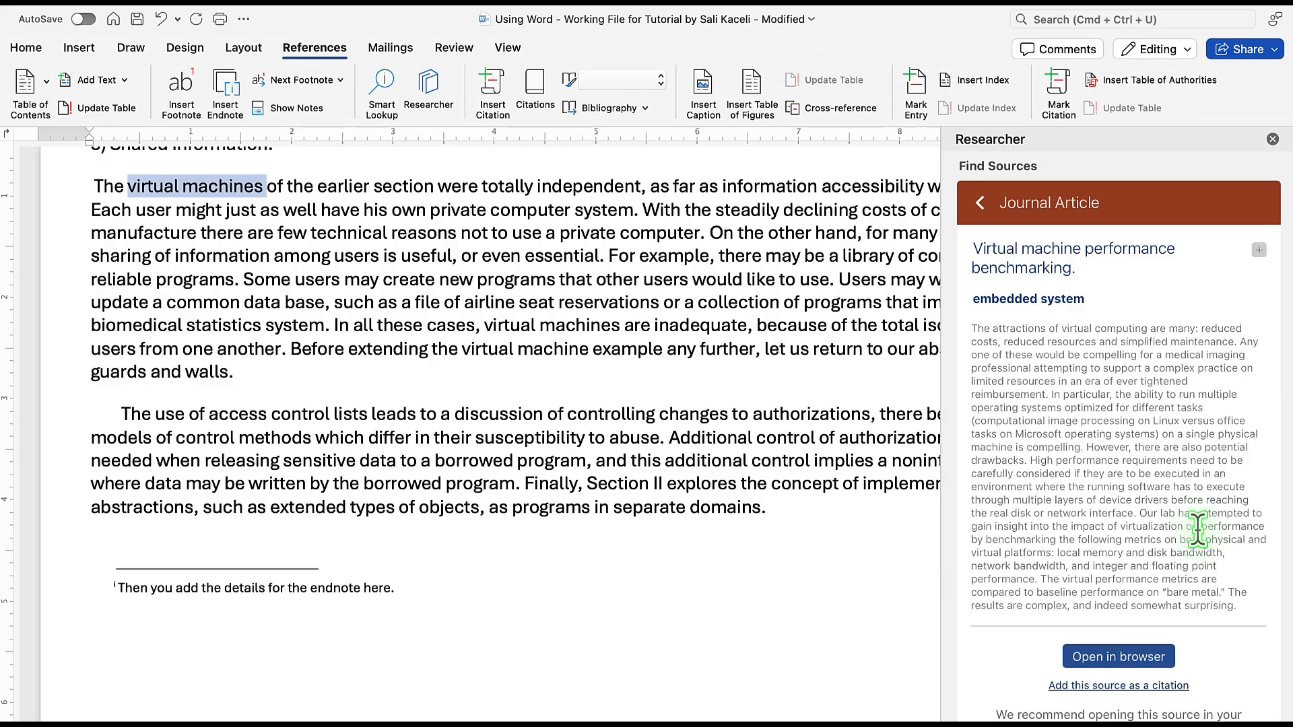
pyautogui.click(1107, 686)
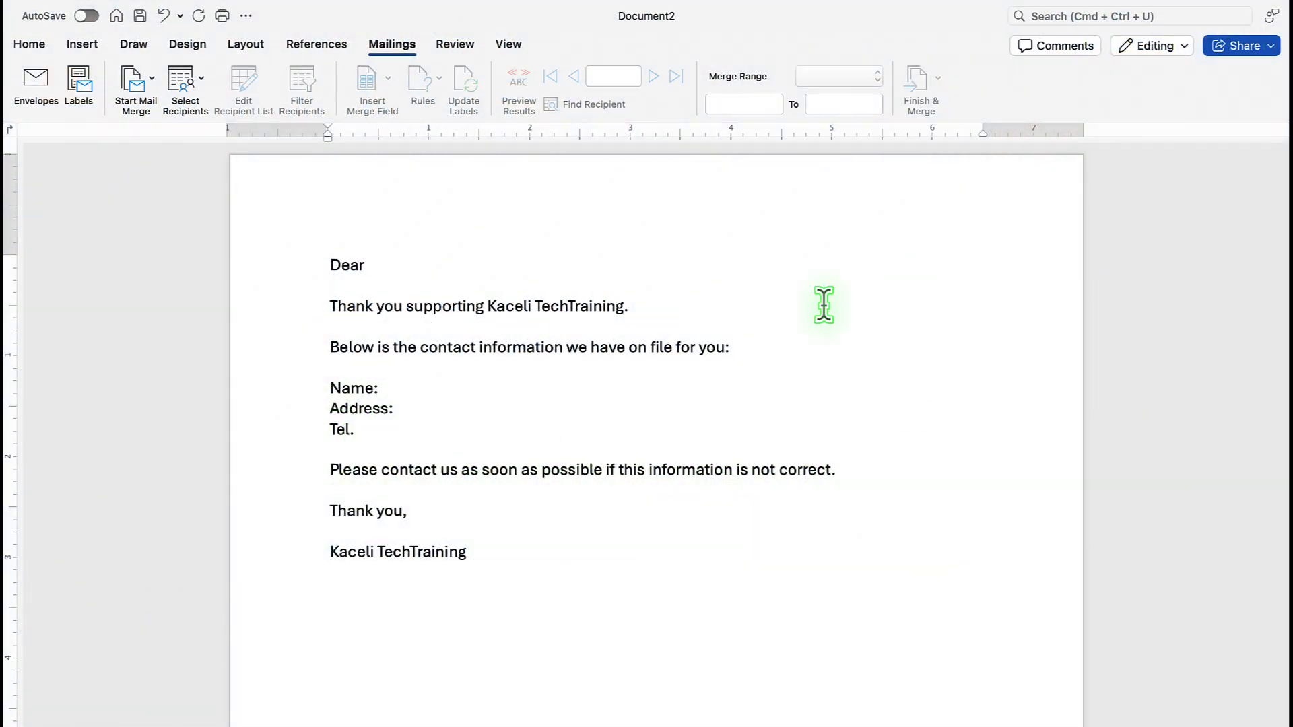
# - Review the form letter's text from the Dear greeting to the Kaceli TechTraining signature
pyautogui.moveTo(328, 268); pyautogui.dragTo(419, 447)
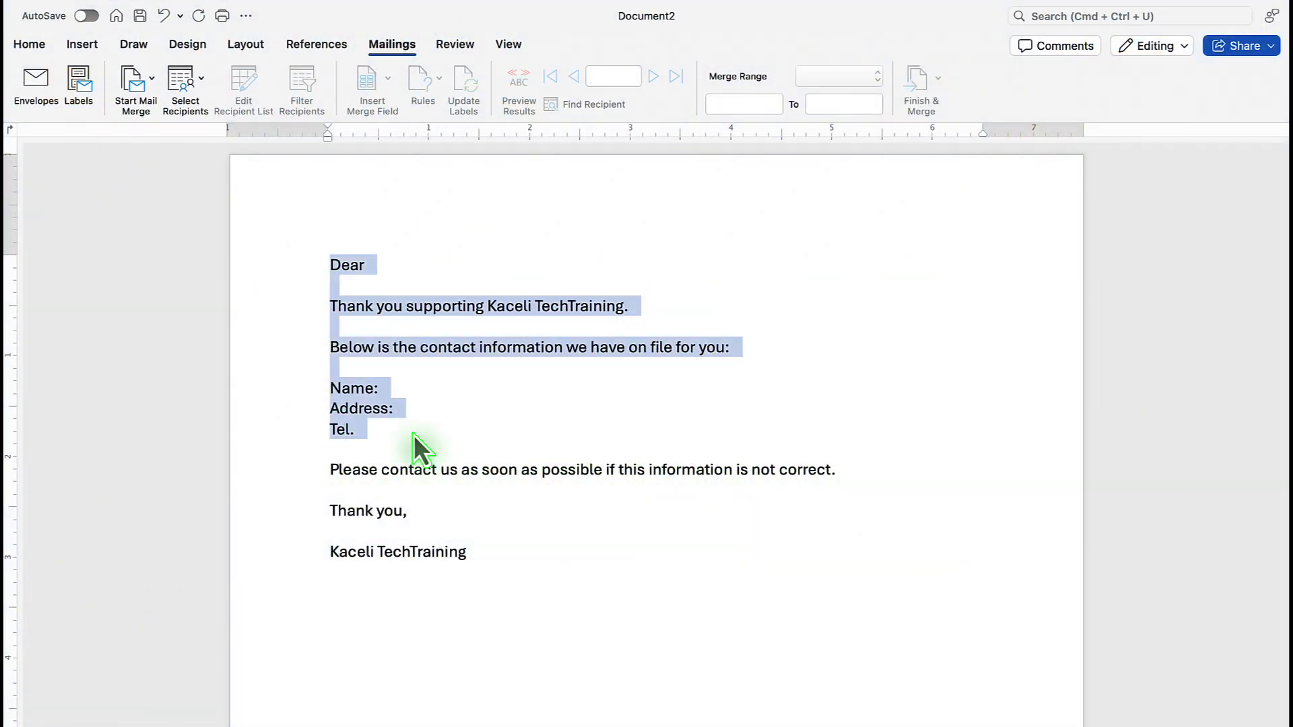
pyautogui.click(438, 447)
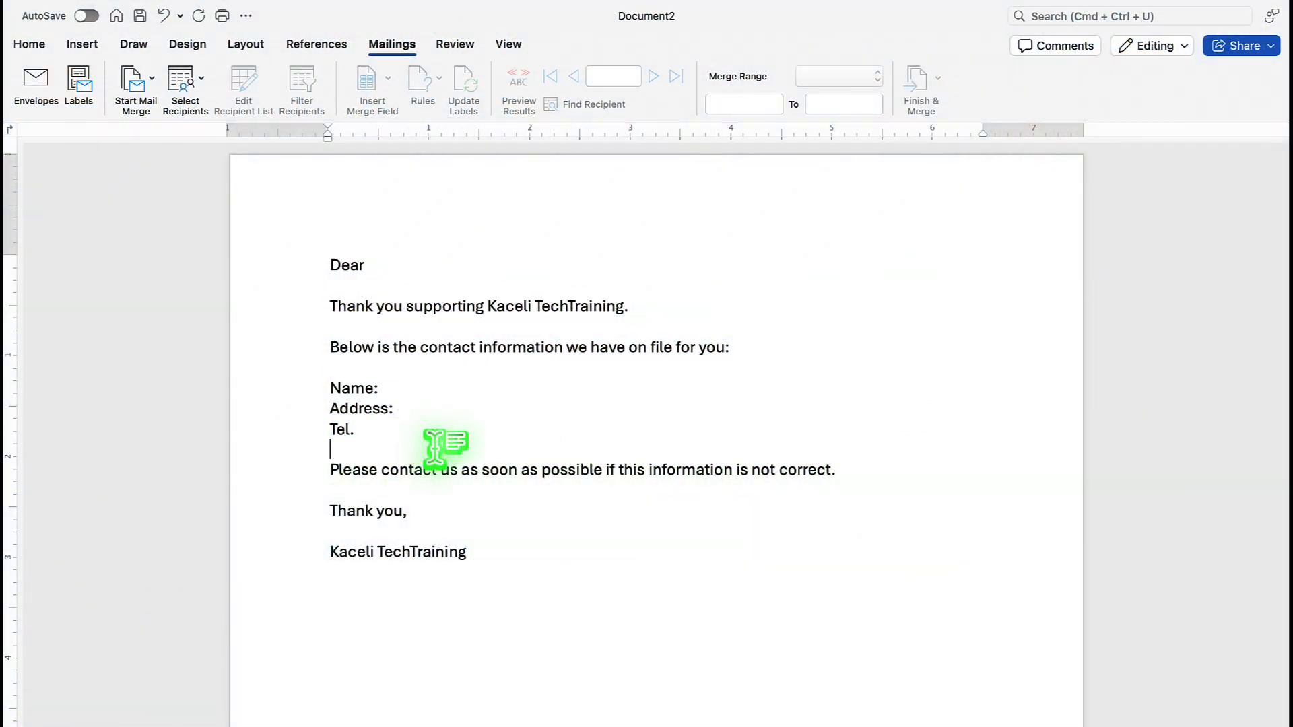
pyautogui.click(493, 548)
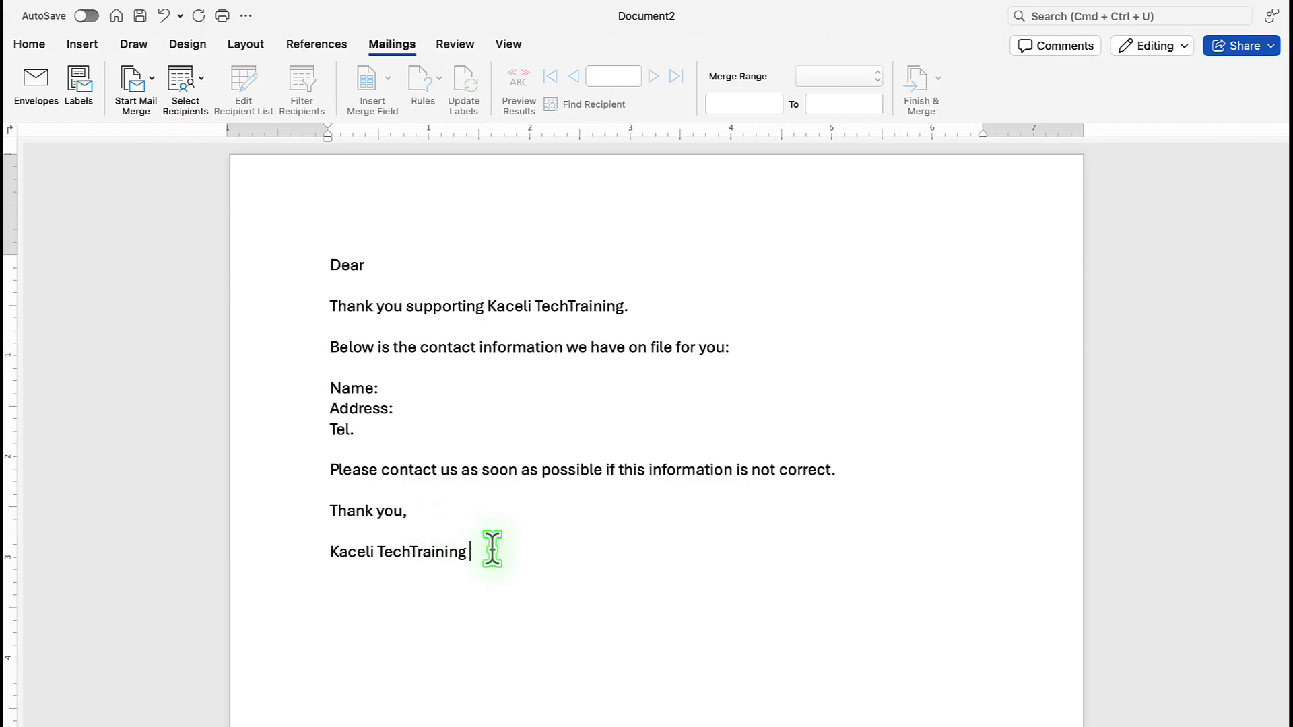
# - Switch to the Customer List for Mail Merge workbook in Excel and review its column headings from FirstName to Comments 1
pyautogui.hotkey('ctrl', 'Right')
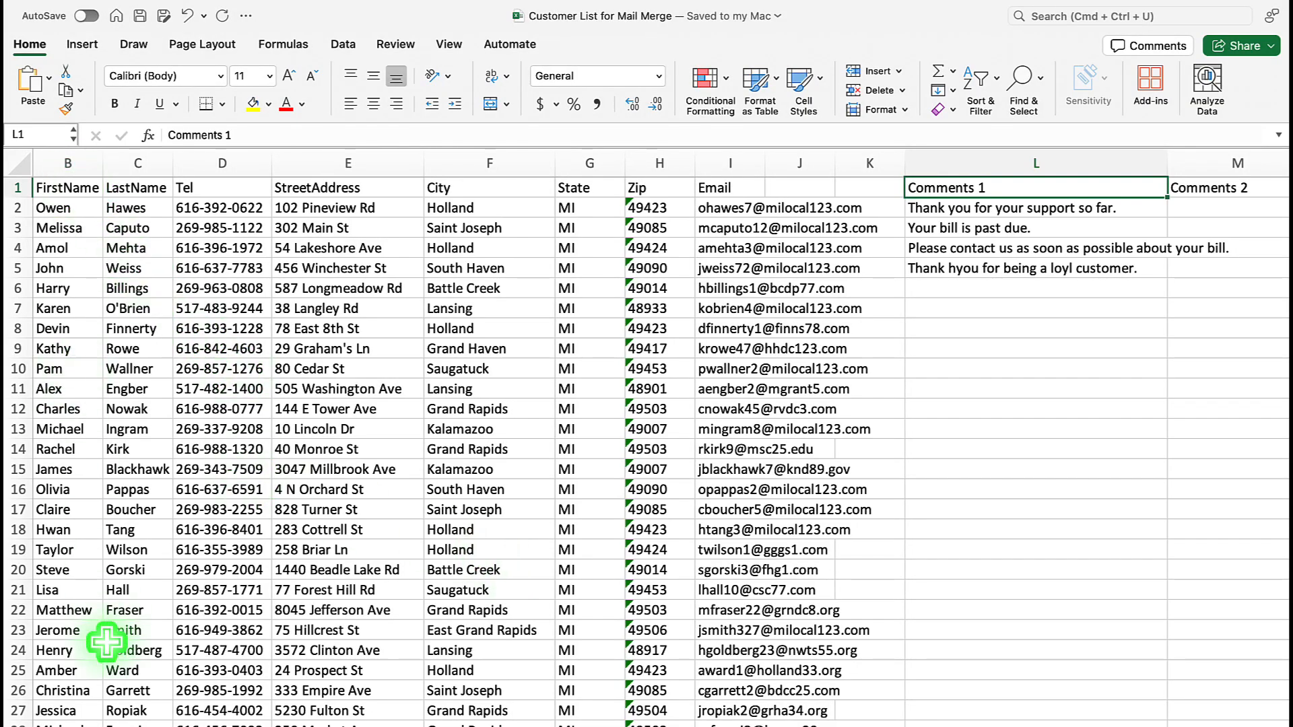
pyautogui.click(69, 192)
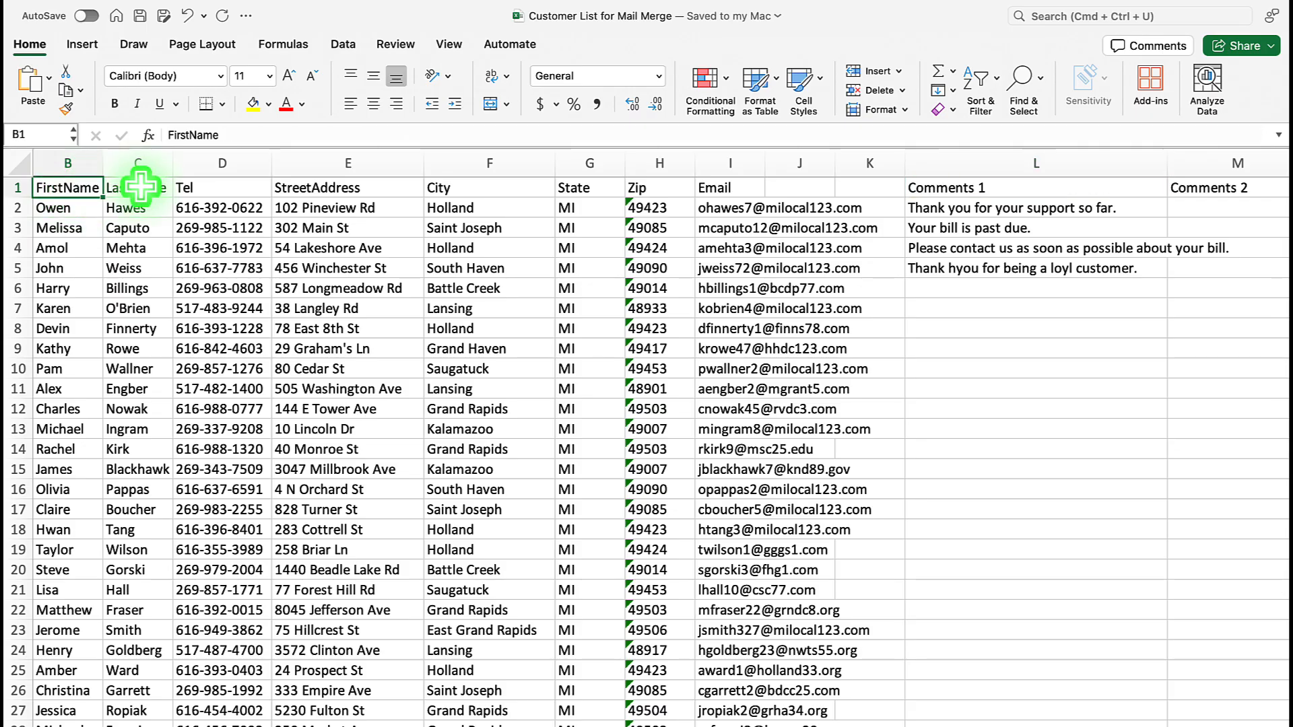
pyautogui.click(367, 188)
pyautogui.click(445, 188)
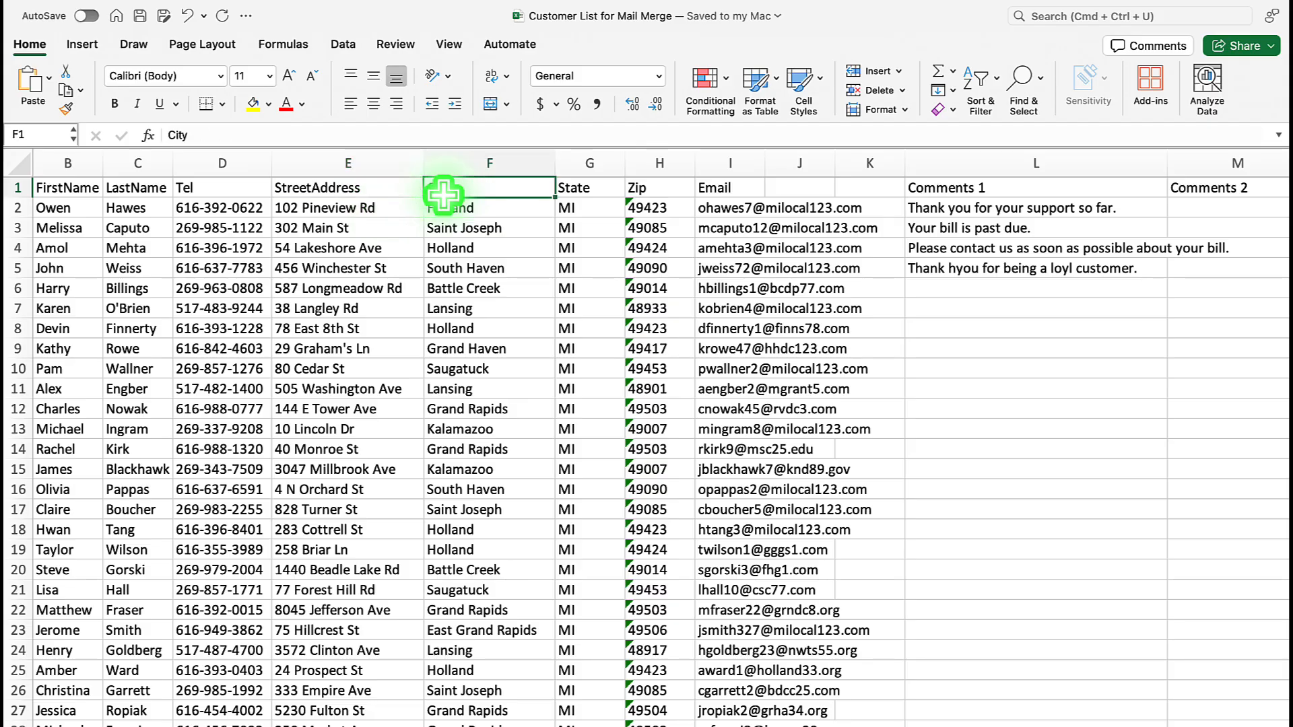
pyautogui.click(705, 194)
pyautogui.click(980, 187)
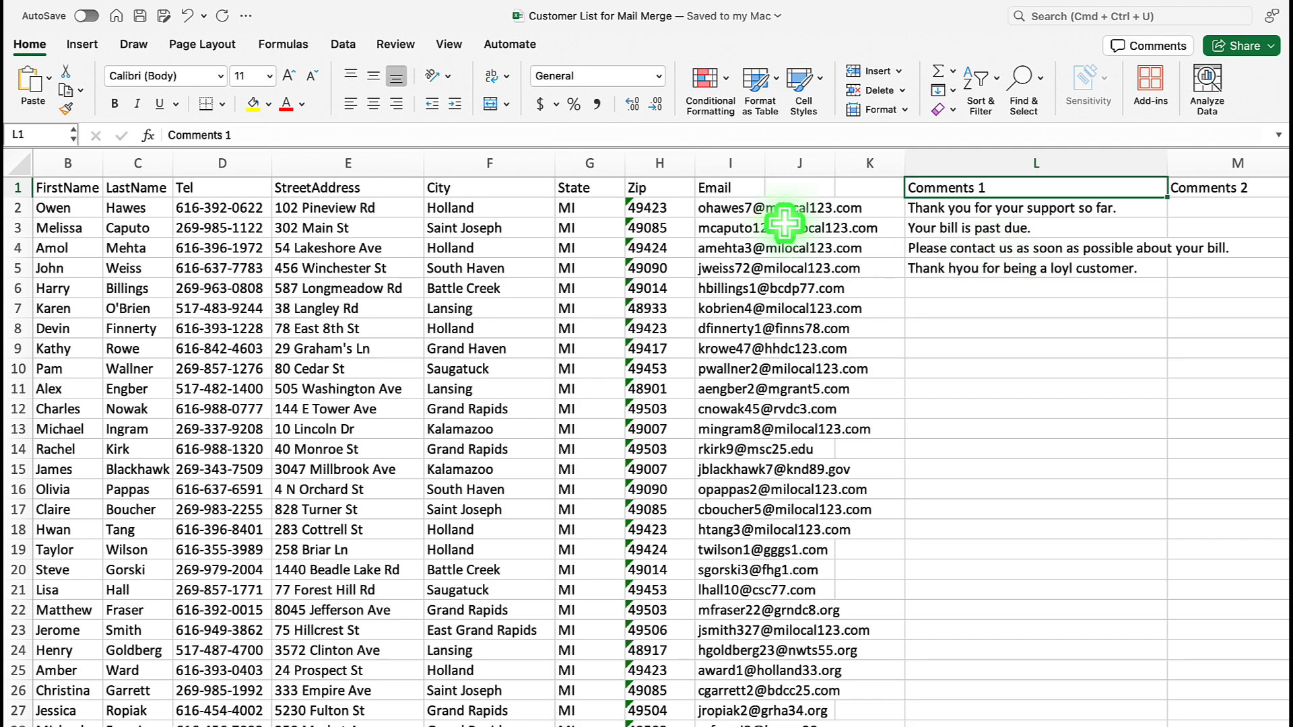
# - Switch back to the letter in Word and attach Customer List for Mail Merge.xlsx as the existing recipient list, allowing the file conversion
pyautogui.press('super+Tab')
pyautogui.click(413, 256)
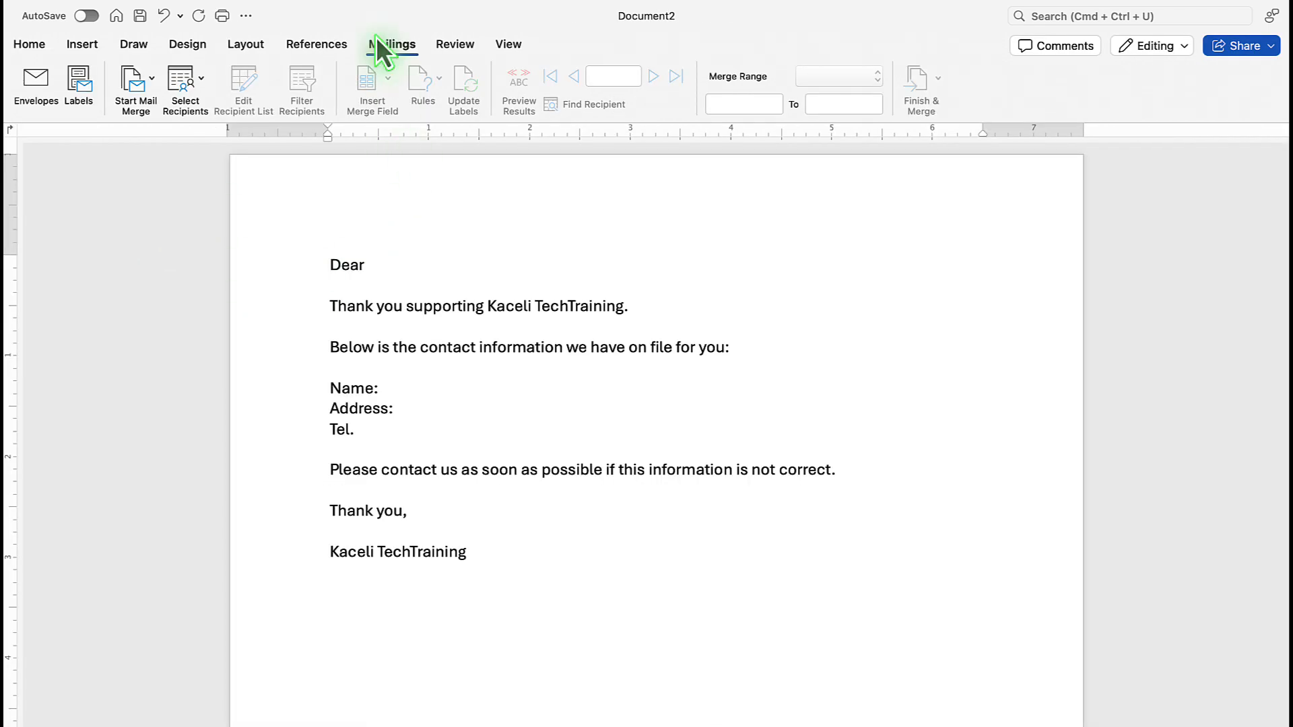
pyautogui.doubleClick(386, 50)
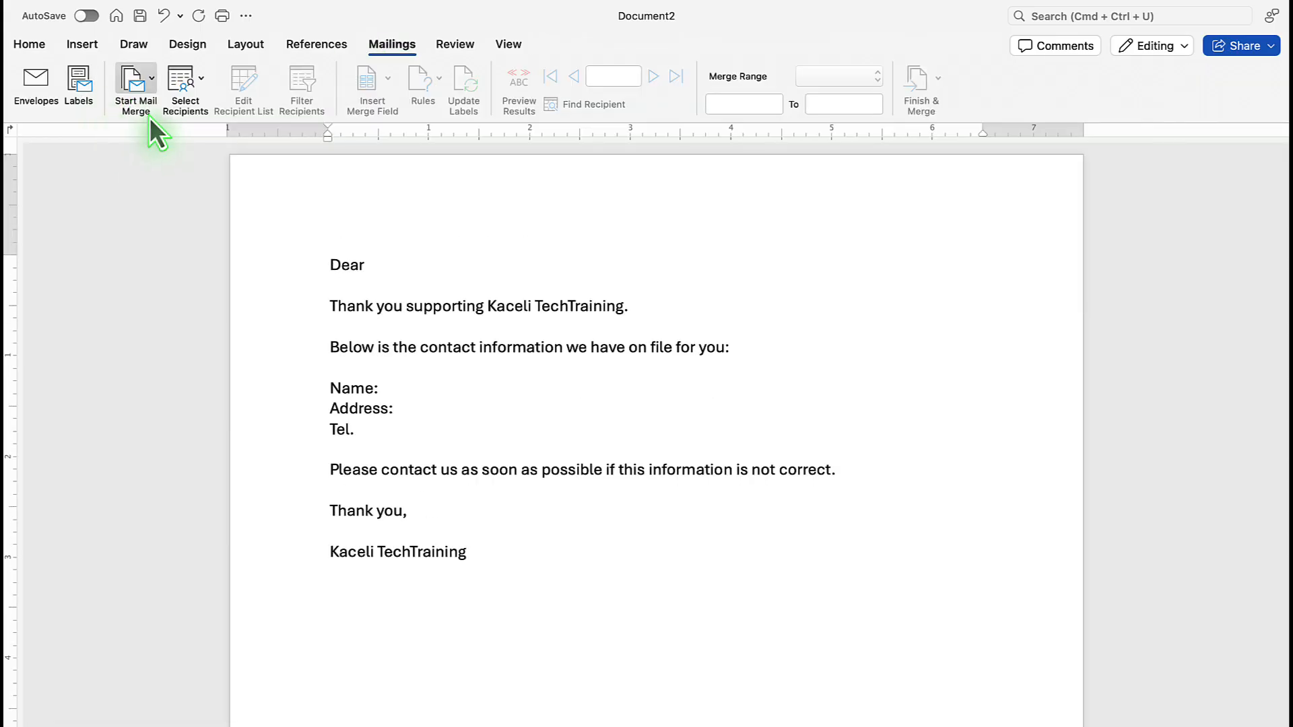
pyautogui.click(192, 107)
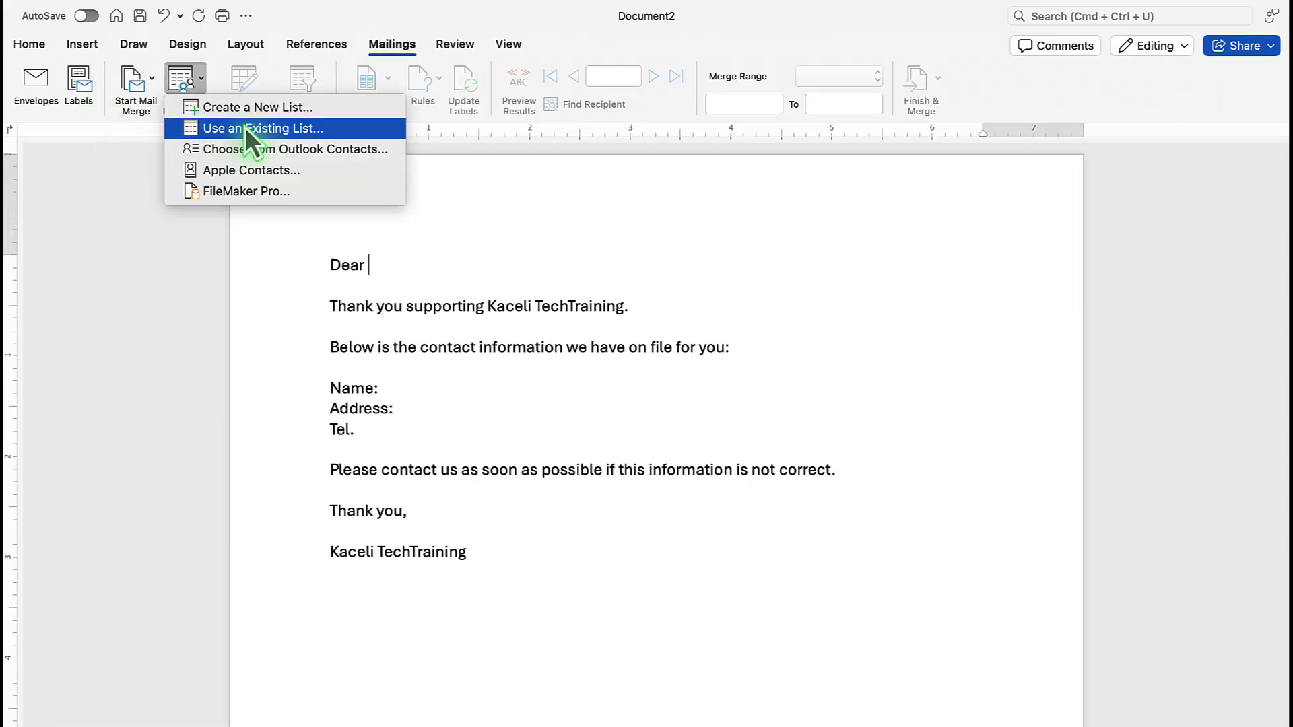
pyautogui.click(297, 131)
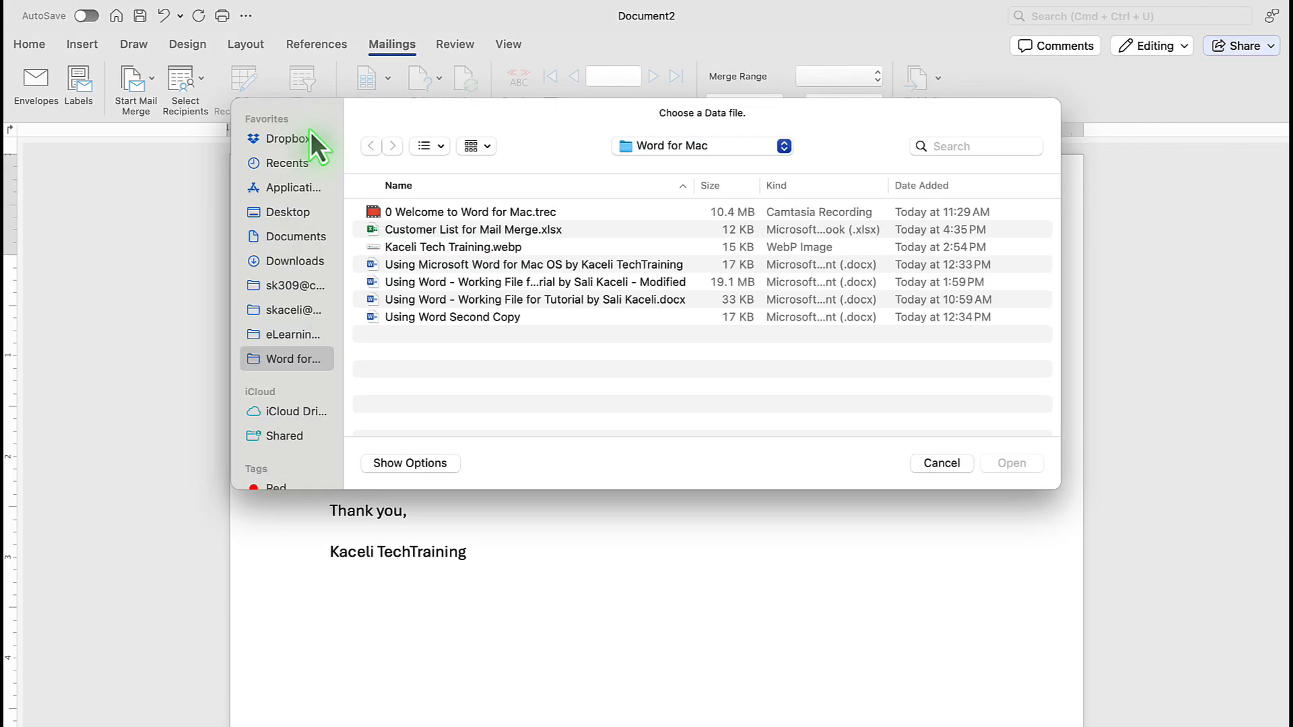
pyautogui.click(451, 231)
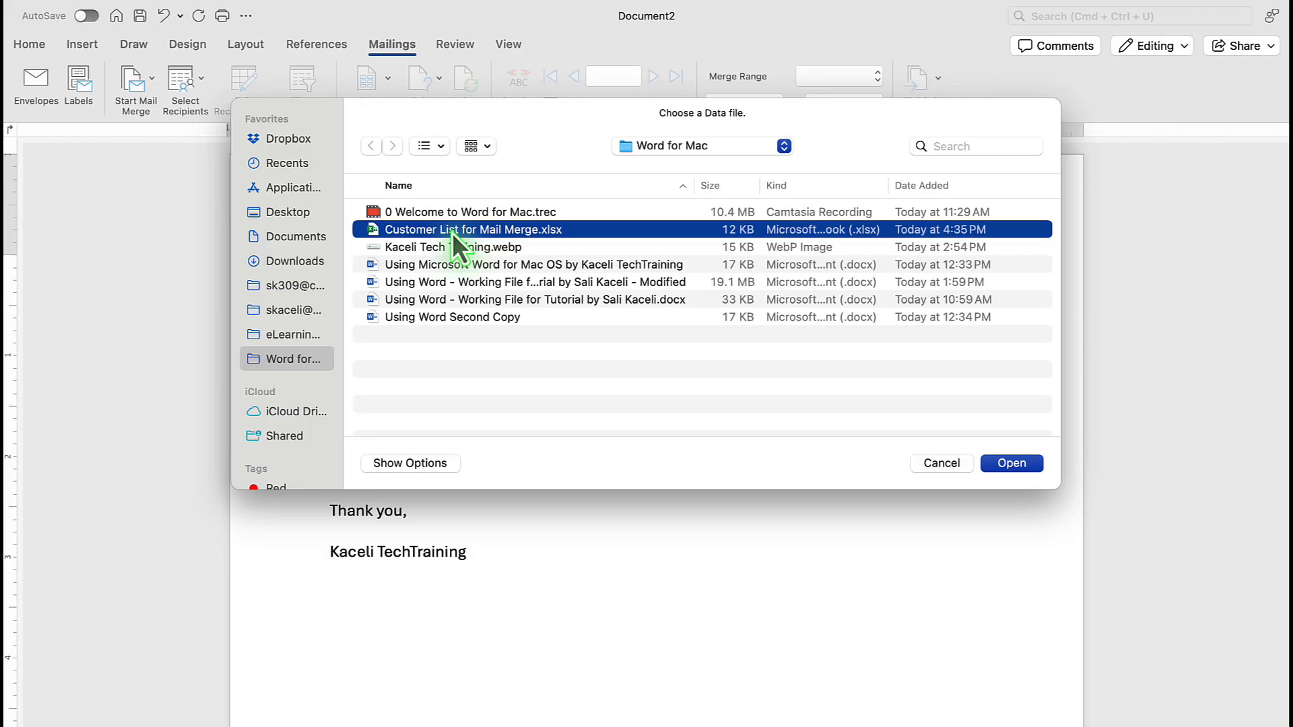
pyautogui.press('Return')
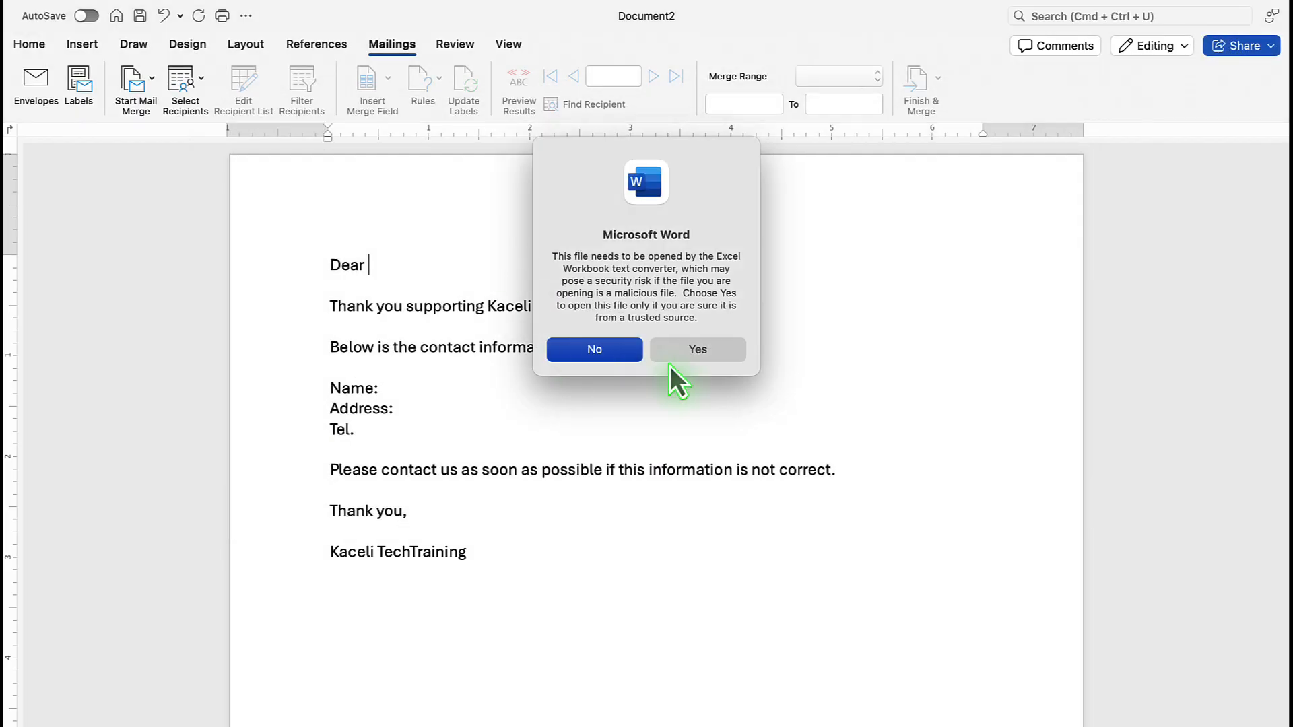
pyautogui.click(708, 354)
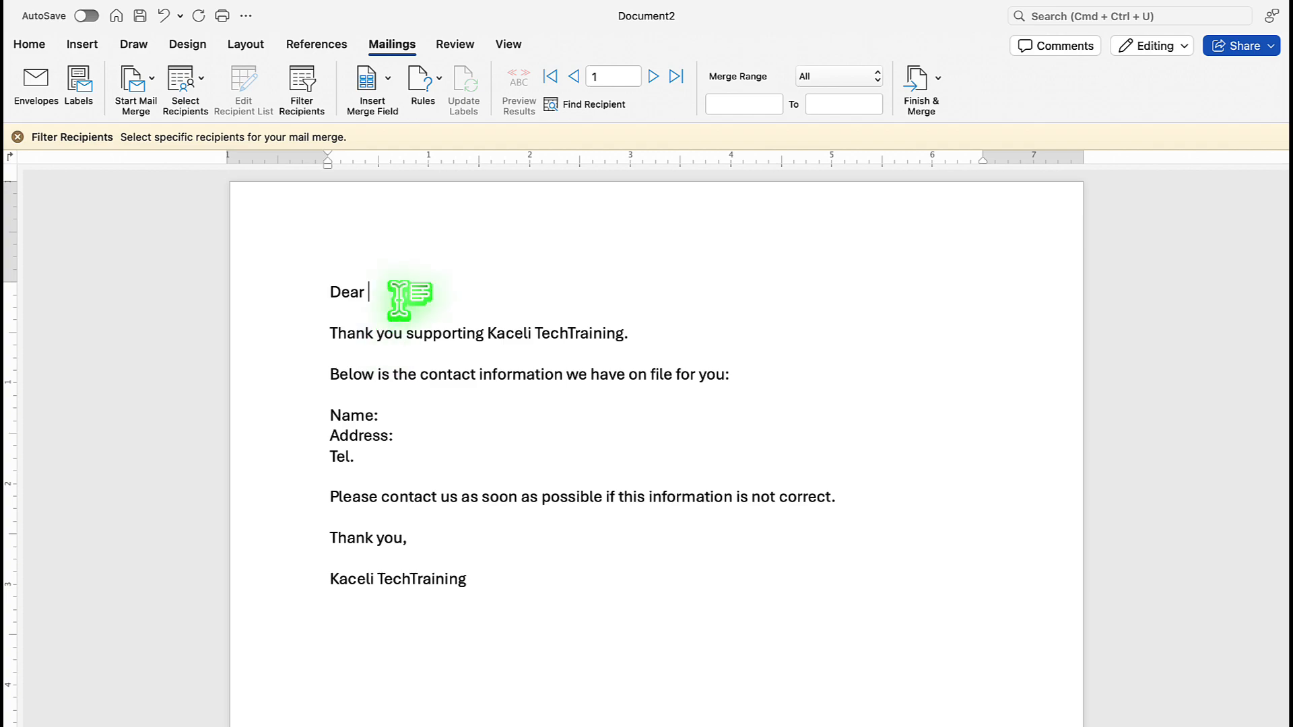
# - Set the mail merge type to Letters and insert the FirstName merge field after "Dear"
pyautogui.click(136, 79)
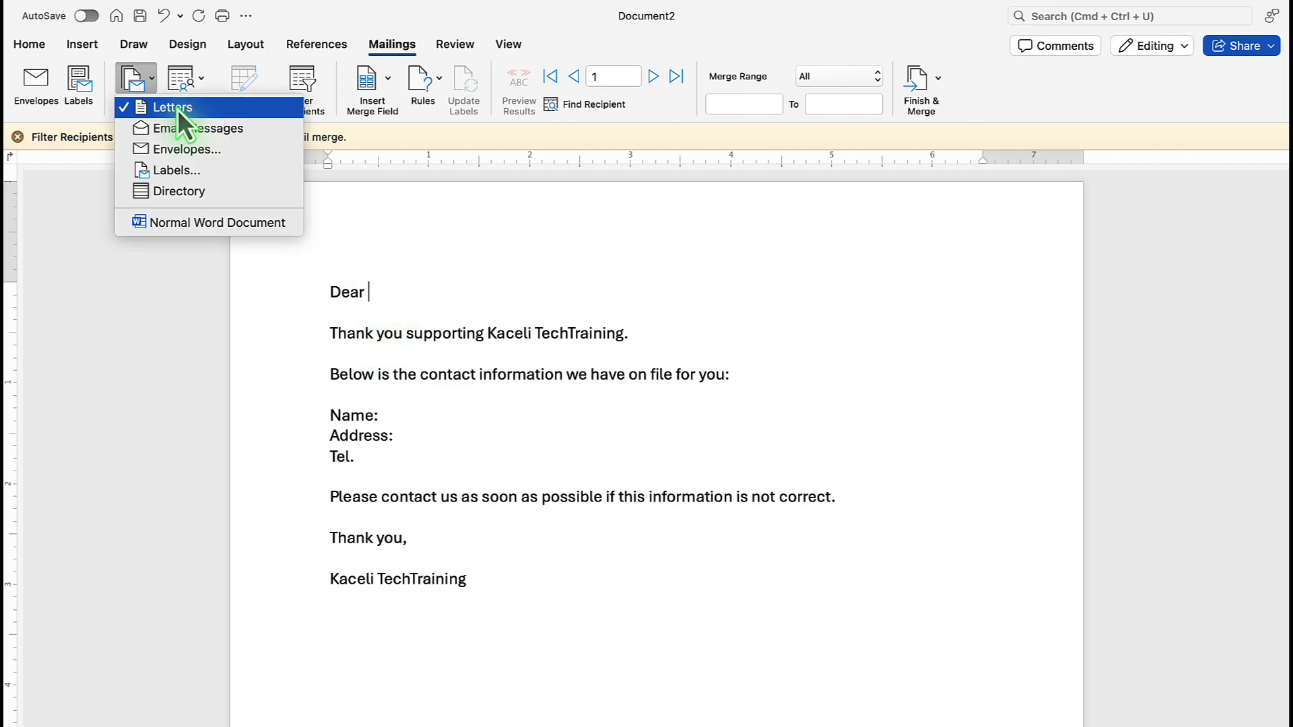
pyautogui.click(177, 107)
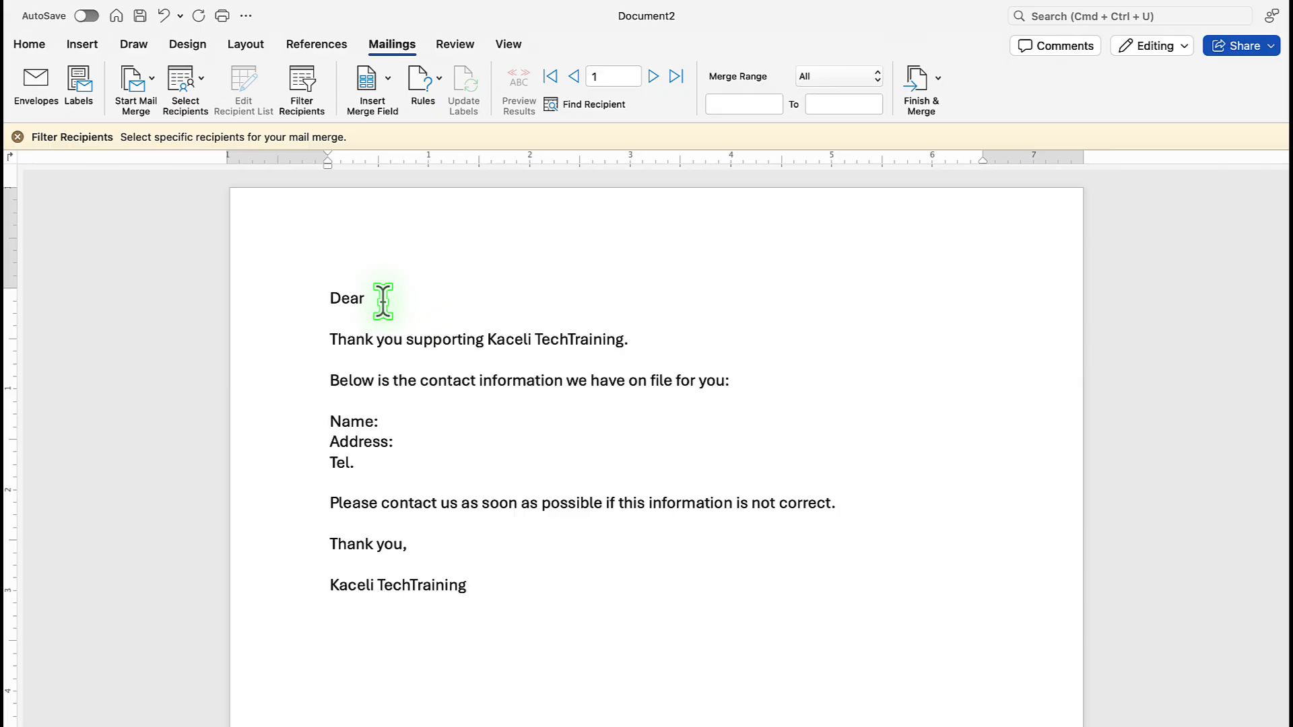
pyautogui.click(389, 82)
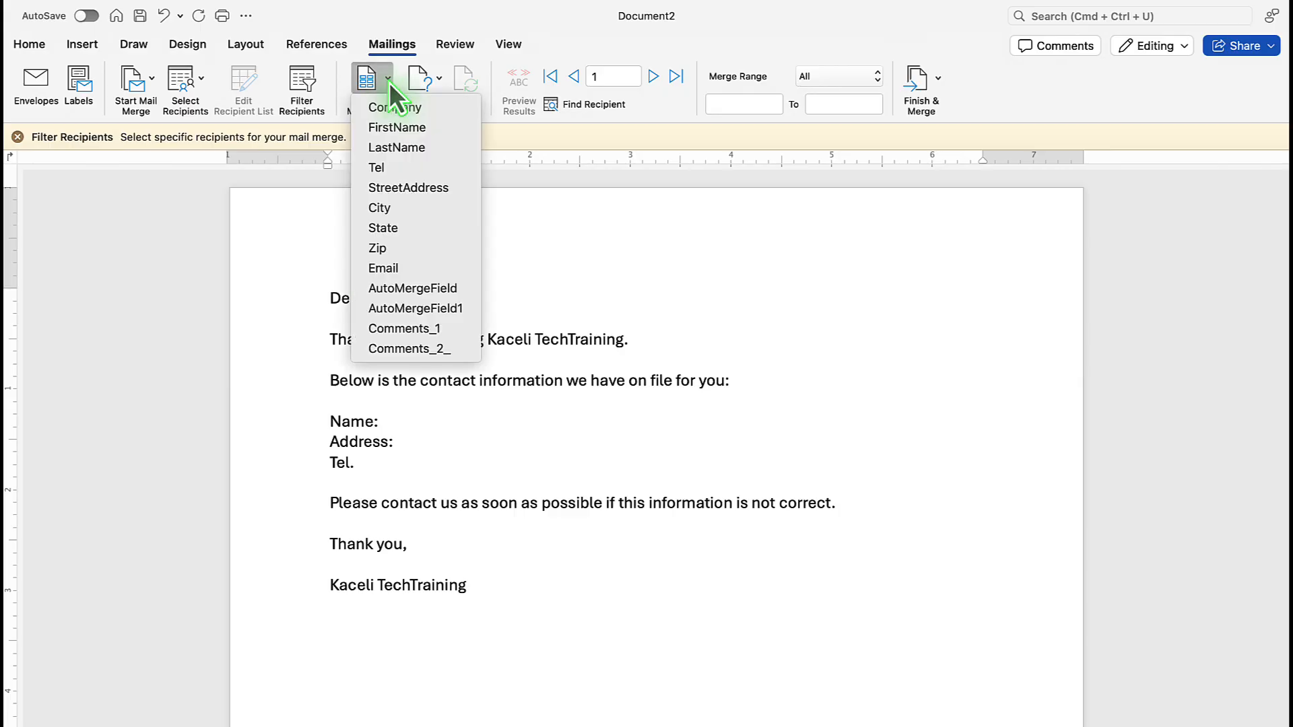
pyautogui.click(422, 127)
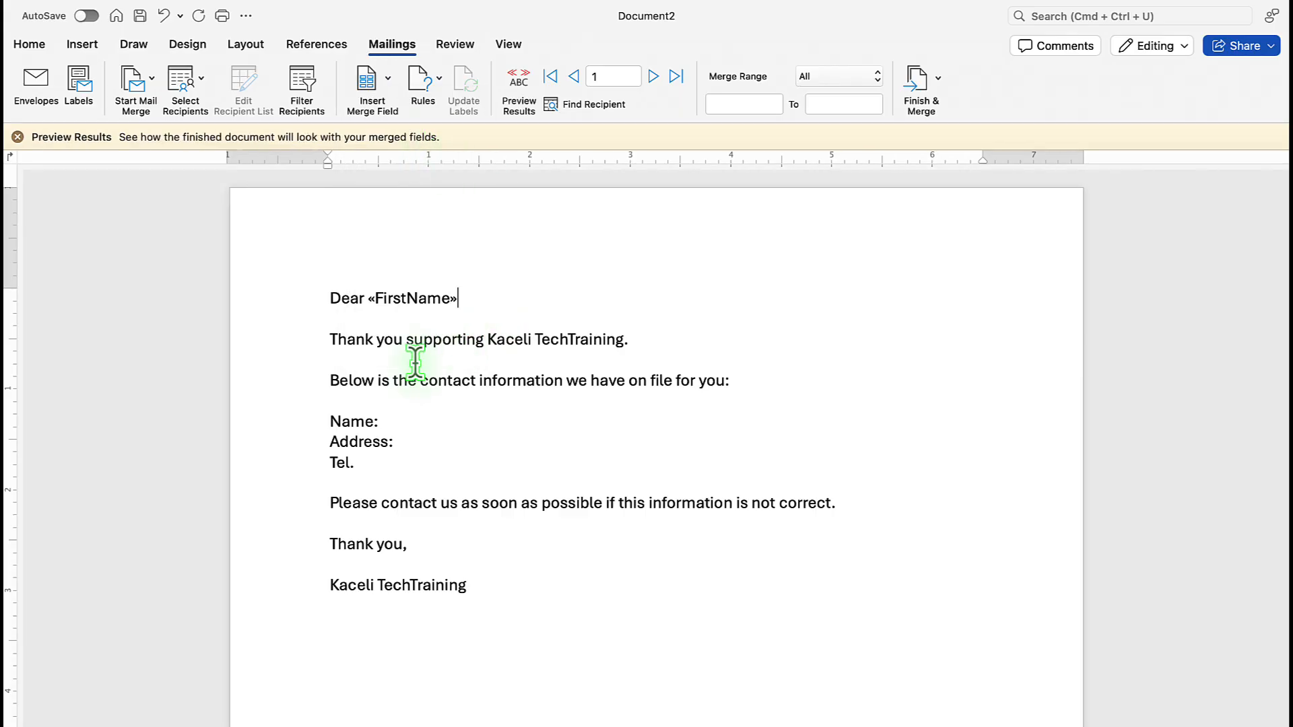
# - Insert the FirstName merge field after "Name:" in the letter's contact information
pyautogui.click(650, 340)
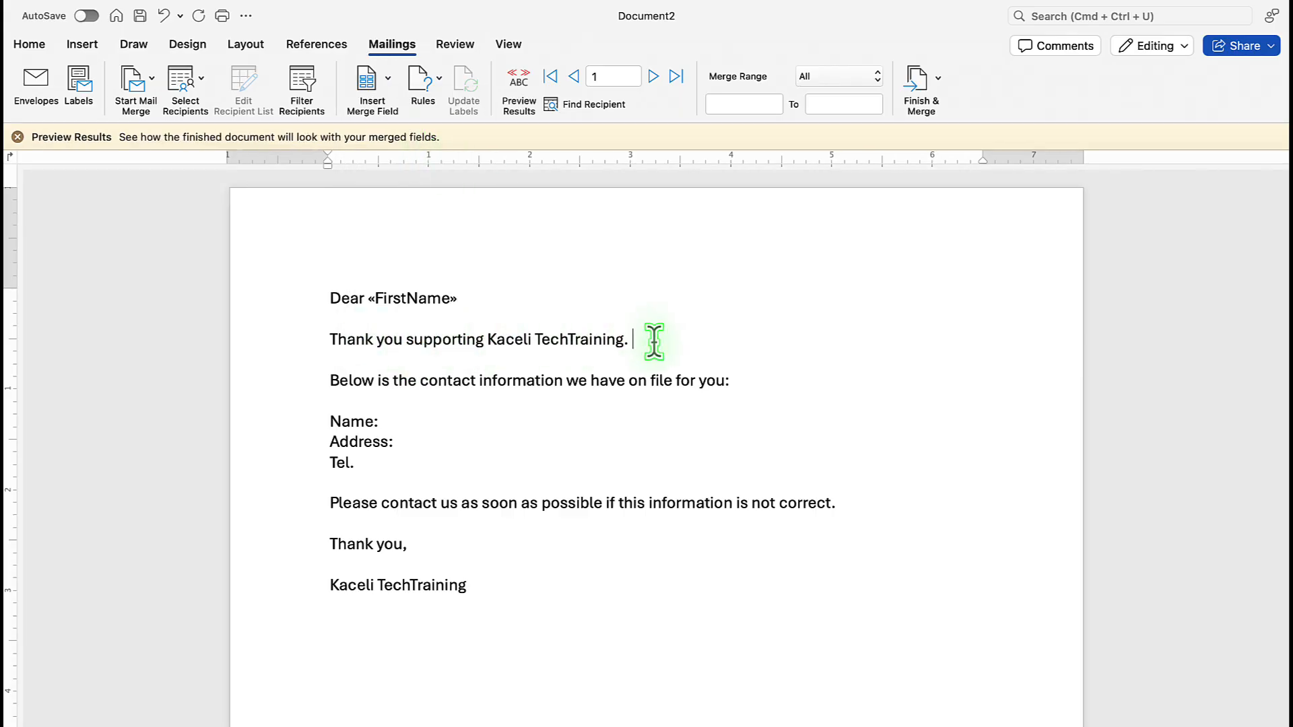
pyautogui.click(442, 418)
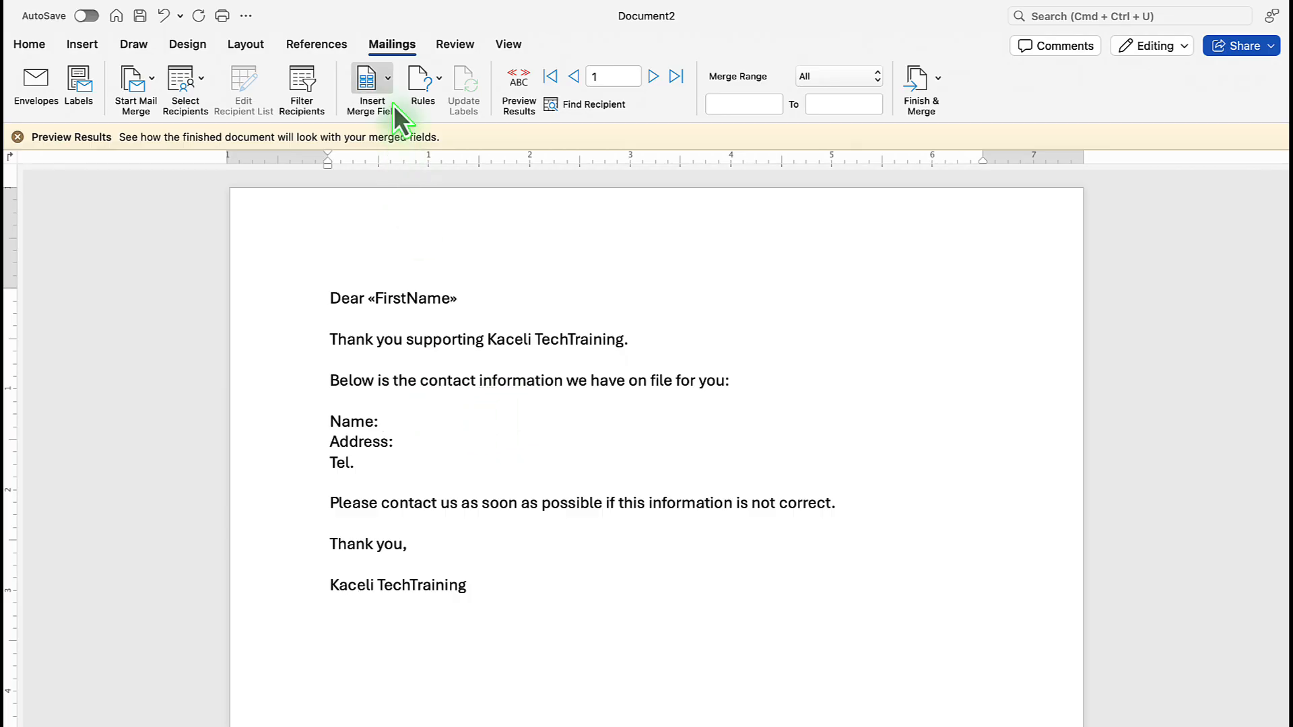
pyautogui.click(387, 87)
pyautogui.click(393, 130)
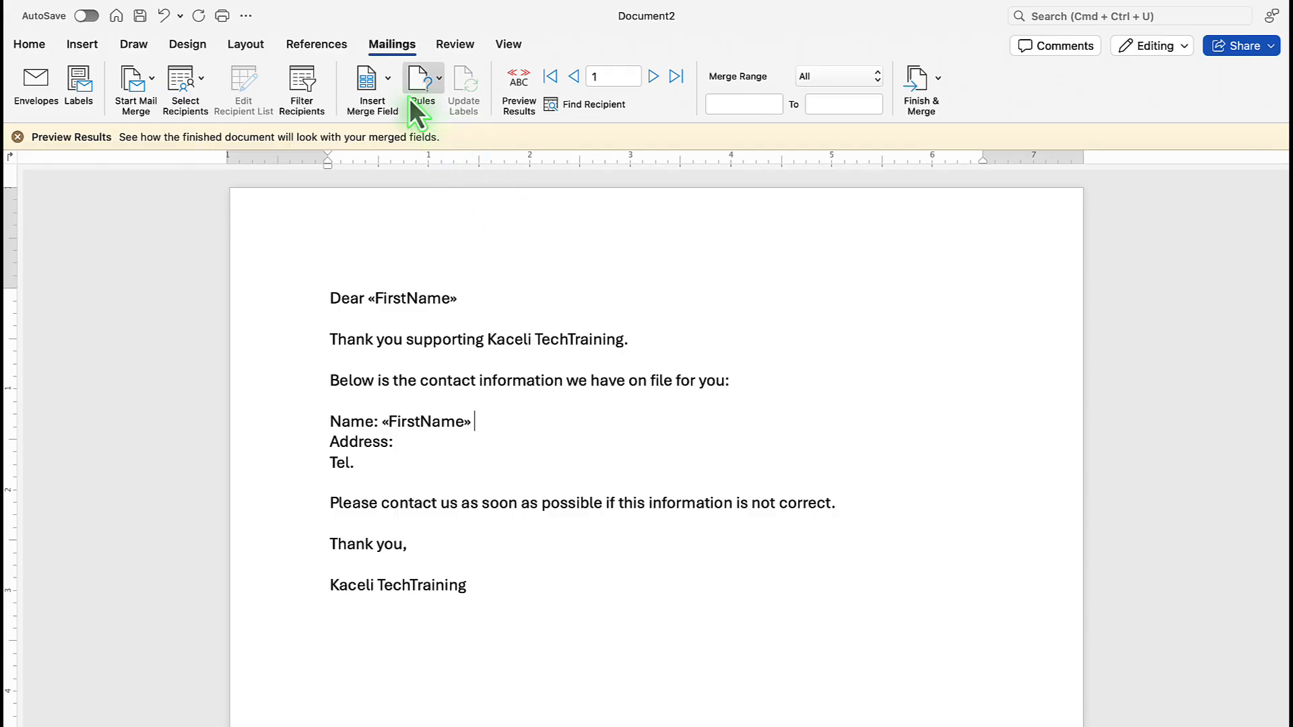
# - Insert the LastName merge field after FirstName on the Name line, and StreetAddress followed by a comma after "Address:"
pyautogui.click(392, 86)
pyautogui.click(397, 147)
pyautogui.click(432, 439)
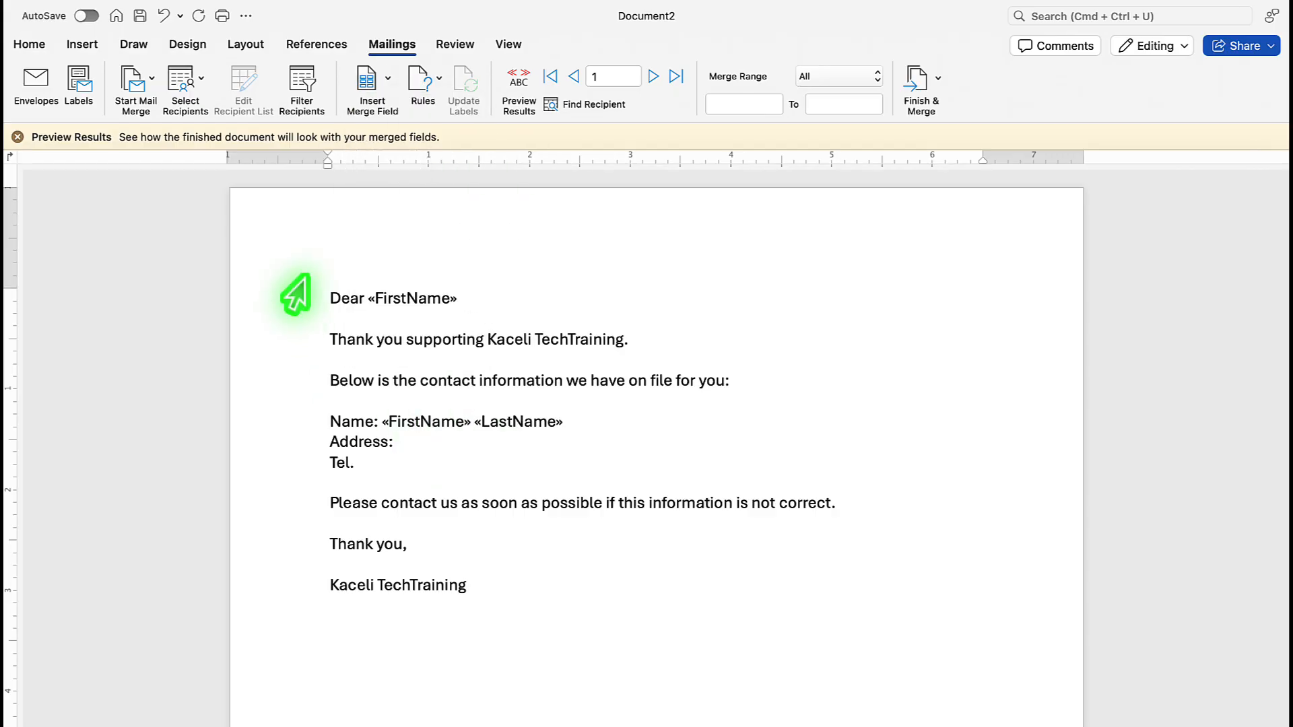
pyautogui.click(388, 83)
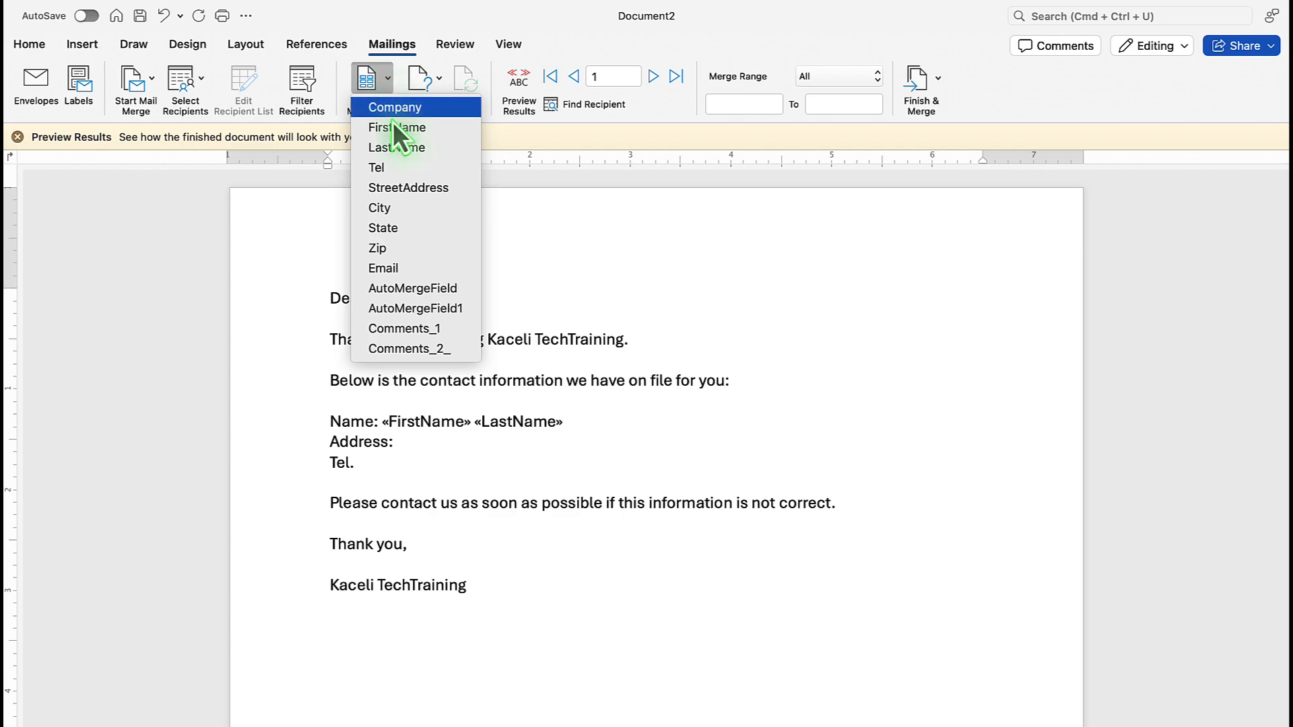
pyautogui.click(400, 189)
pyautogui.write(',')
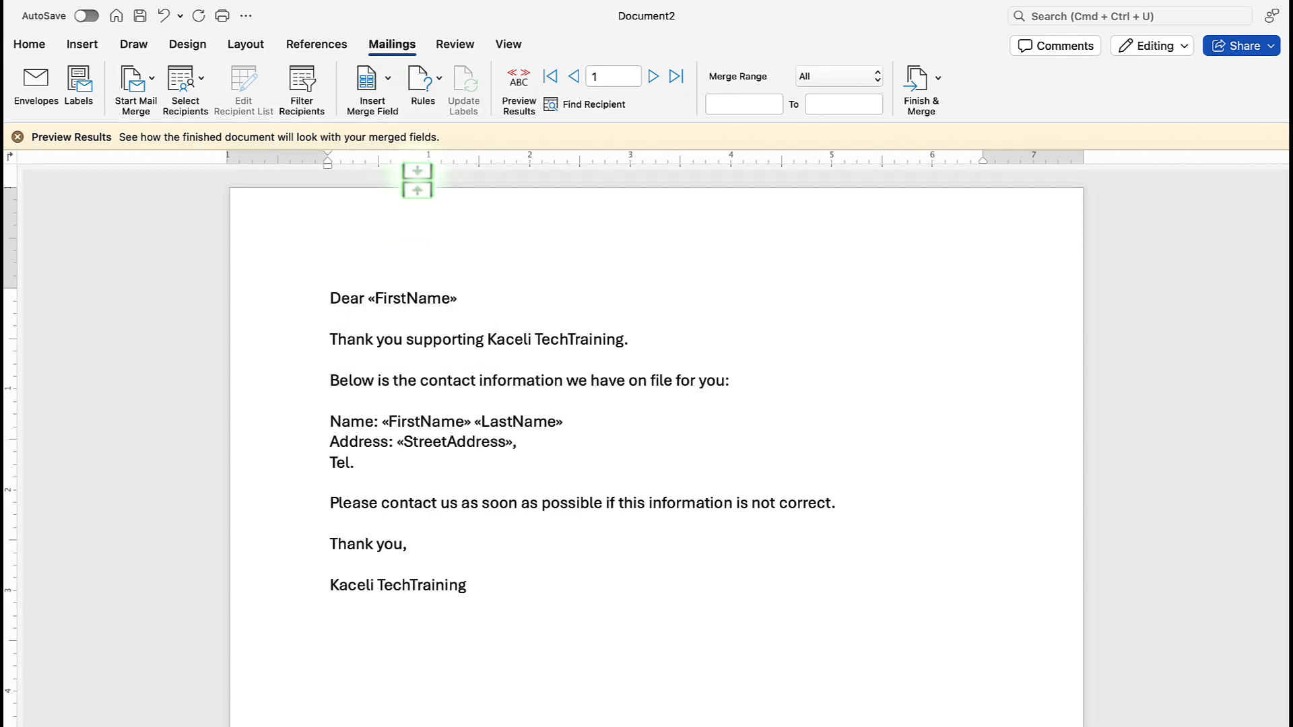
# - Complete the Address line with the City, State and Zip merge fields, with a comma only between City and State
pyautogui.click(383, 80)
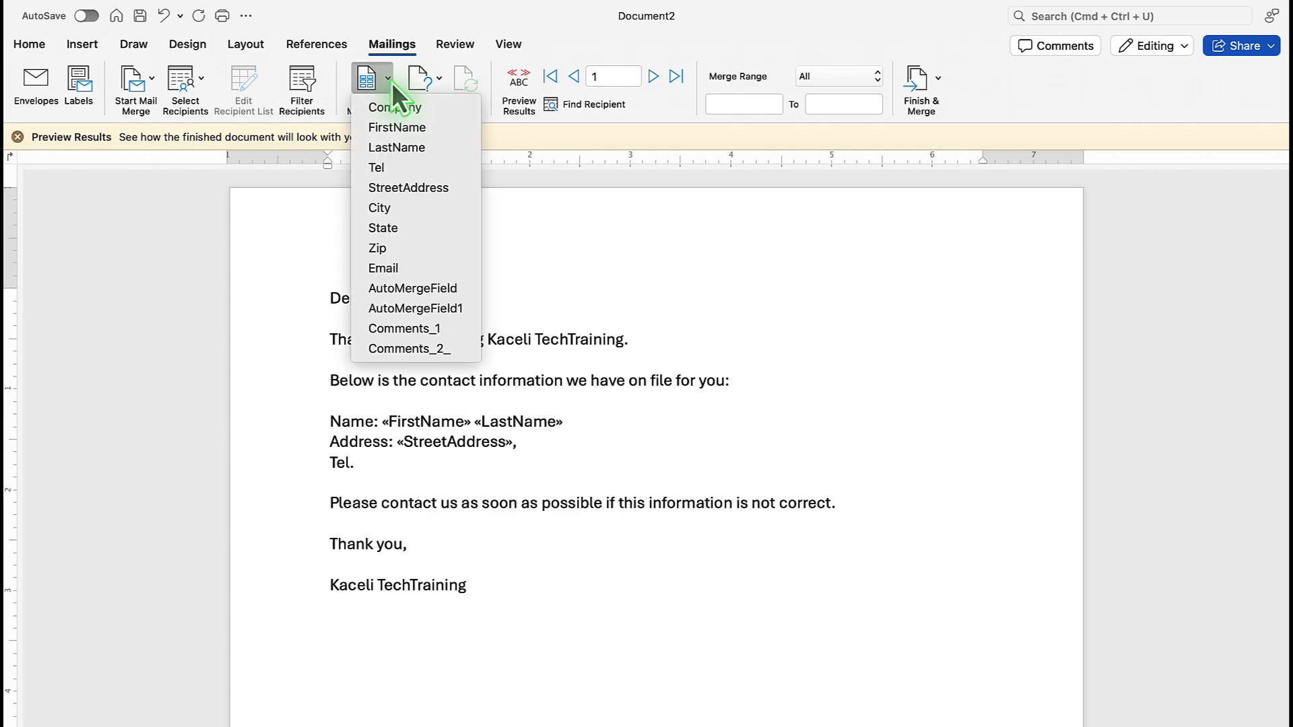
pyautogui.click(399, 210)
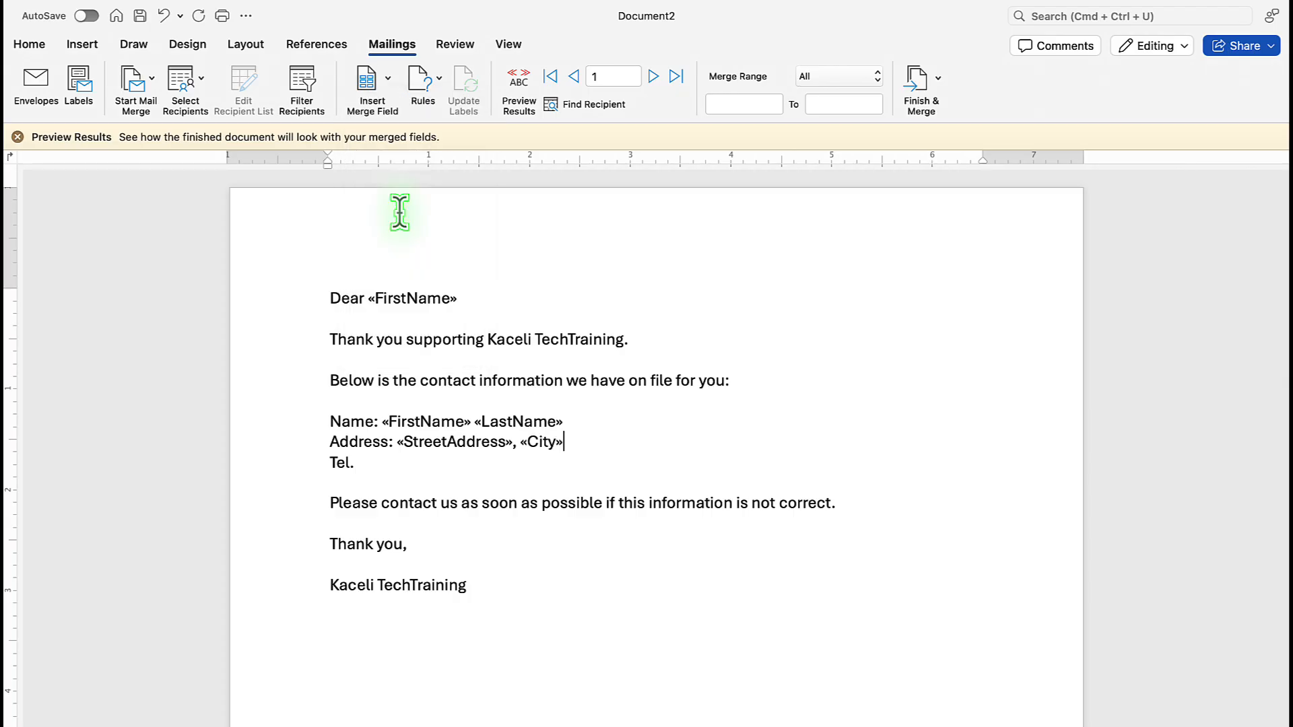
pyautogui.write(',')
pyautogui.click(379, 86)
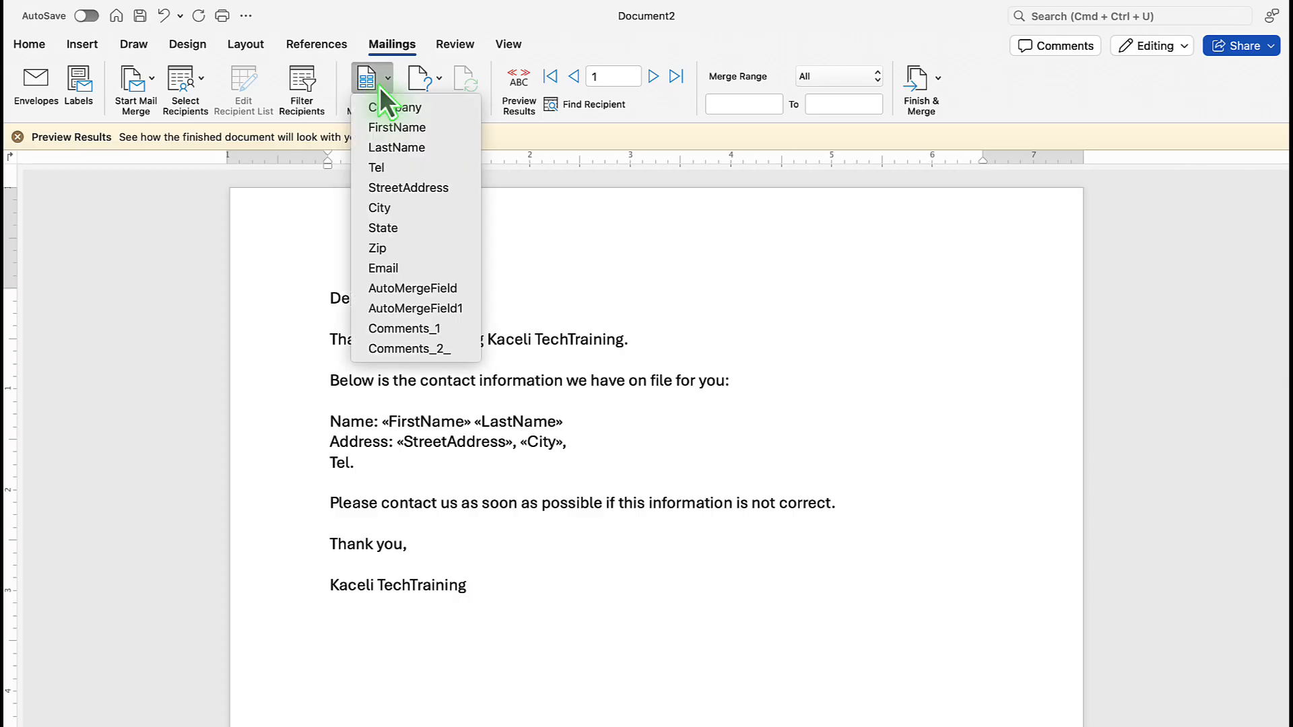
pyautogui.click(401, 232)
pyautogui.write(',')
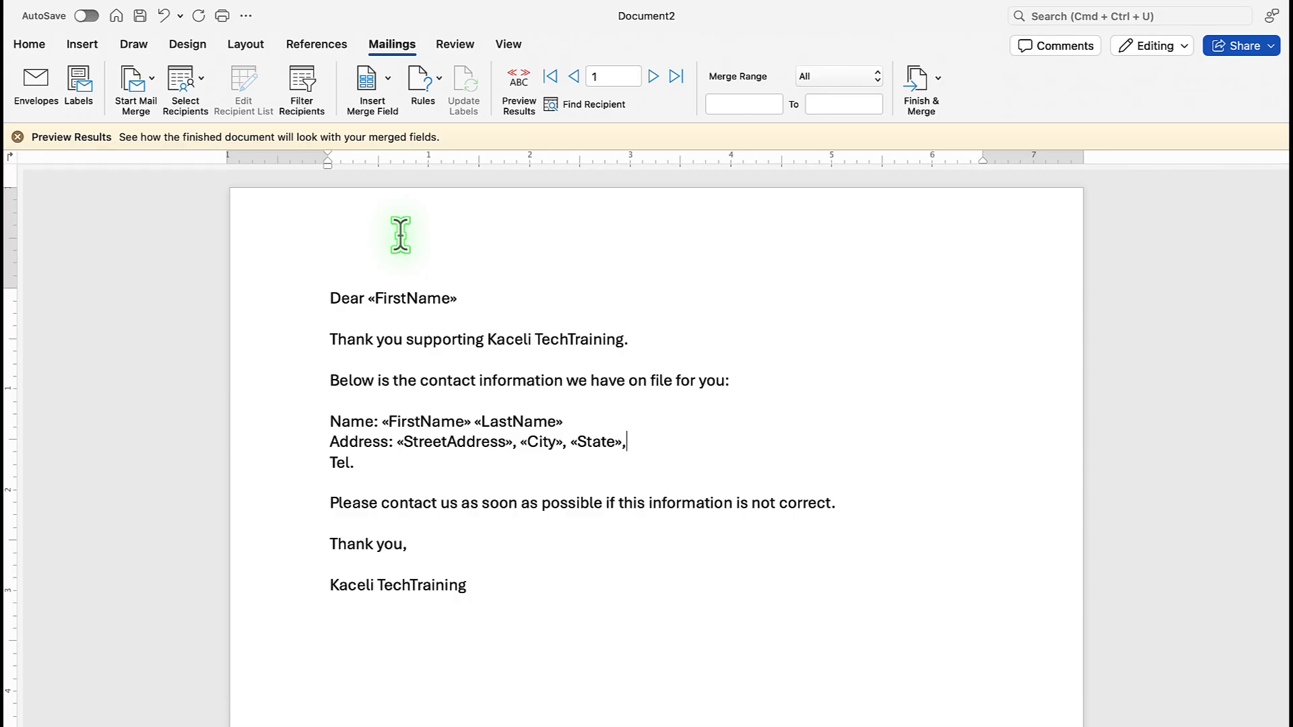
pyautogui.press('BackSpace')
pyautogui.click(395, 86)
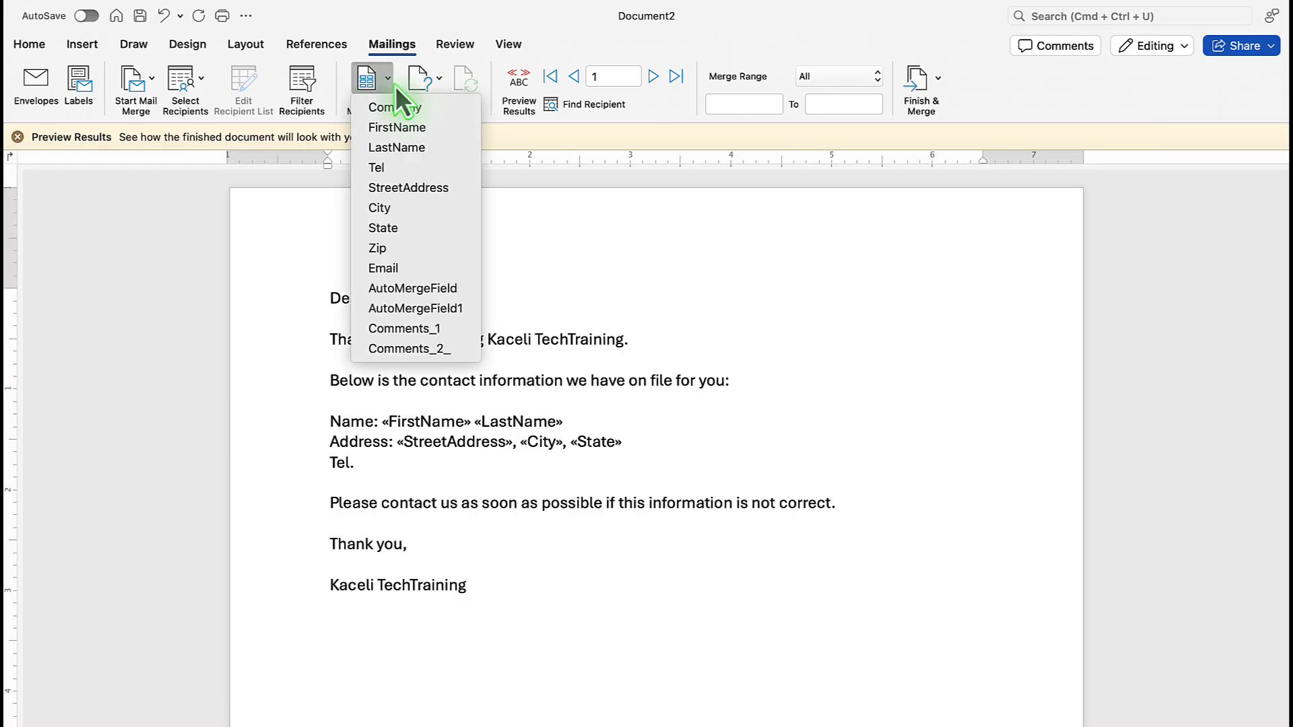
pyautogui.click(395, 250)
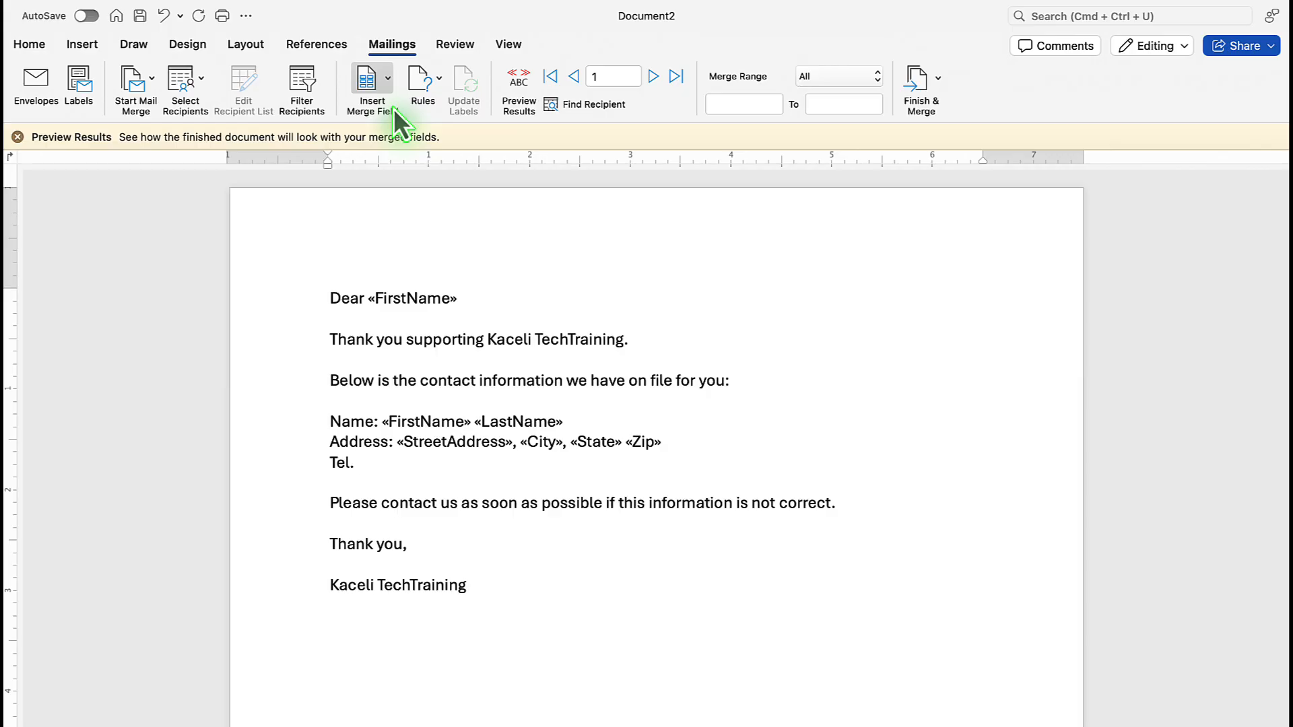
# - Insert the Tel merge field after "Tel." and add an "Email:" line below it with the Email merge field
pyautogui.click(386, 80)
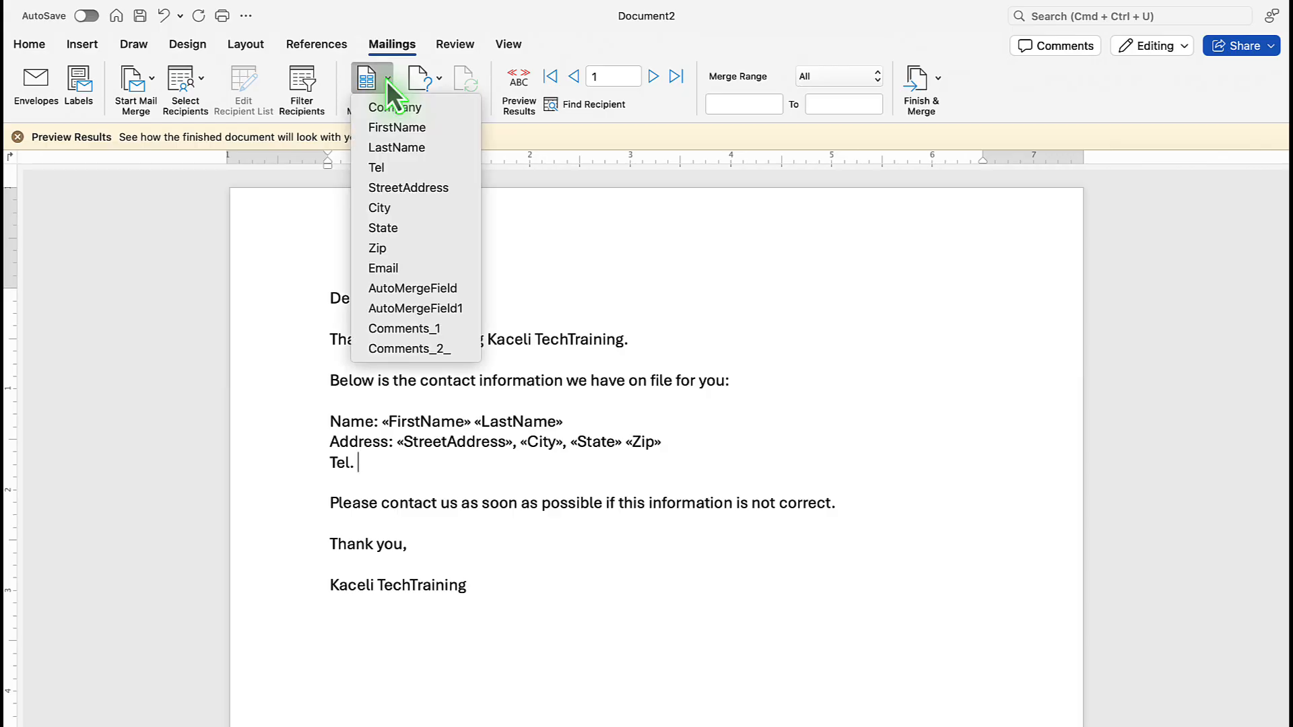
pyautogui.click(385, 170)
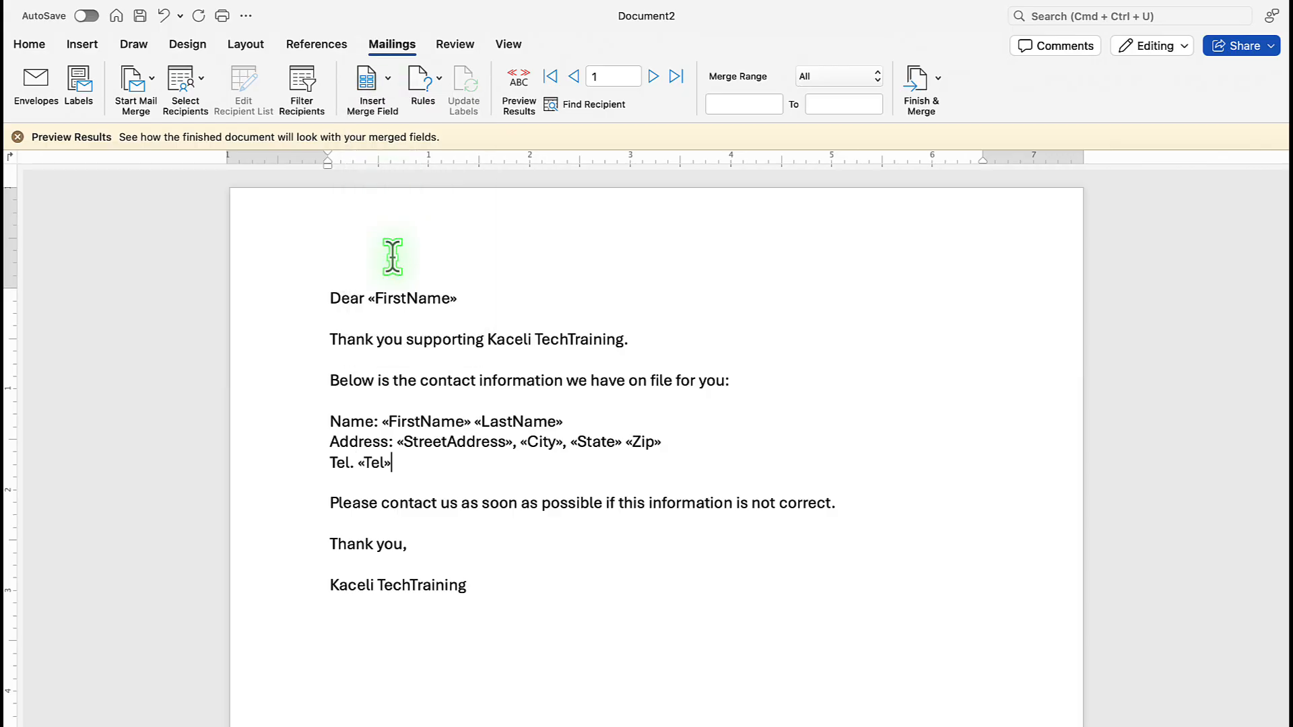
pyautogui.press('Return')
pyautogui.write('Email:')
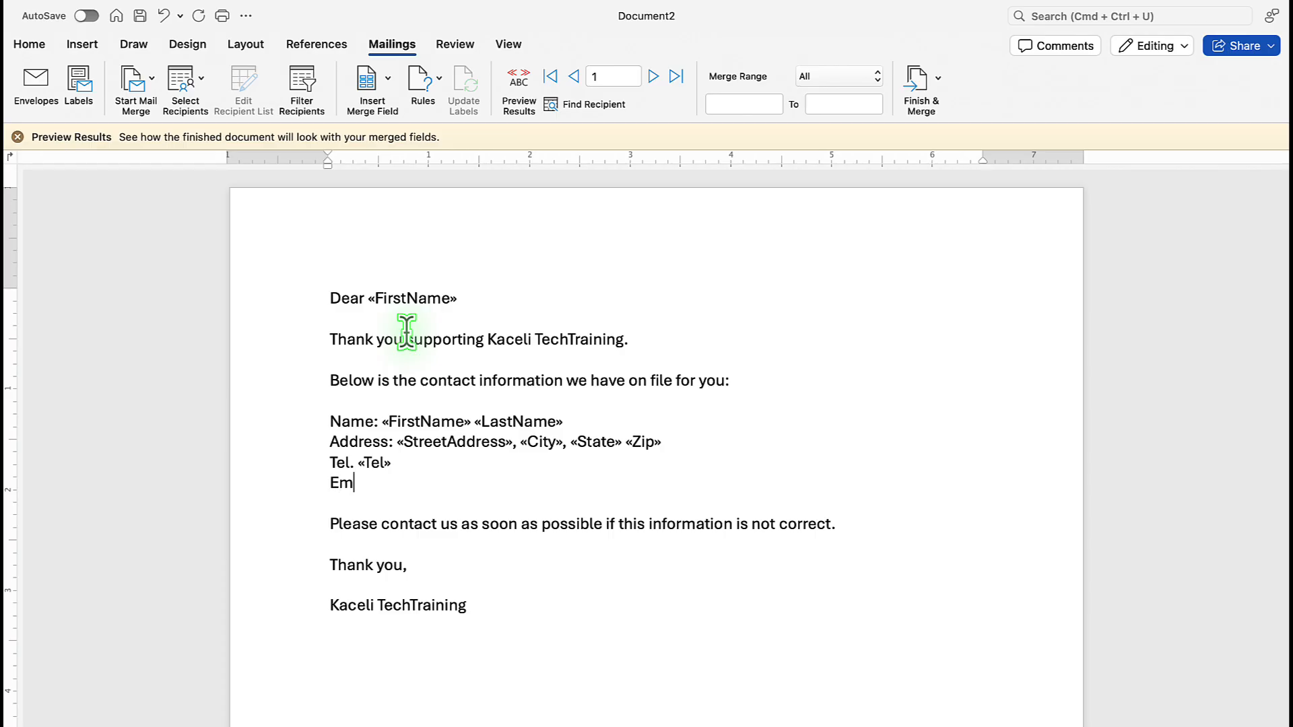
pyautogui.click(388, 79)
pyautogui.click(388, 289)
# - Check the Comments 1 column in the Excel customer list, and insert the Comments_1 merge field in a new paragraph below the Email line in Word
pyautogui.press('Return')
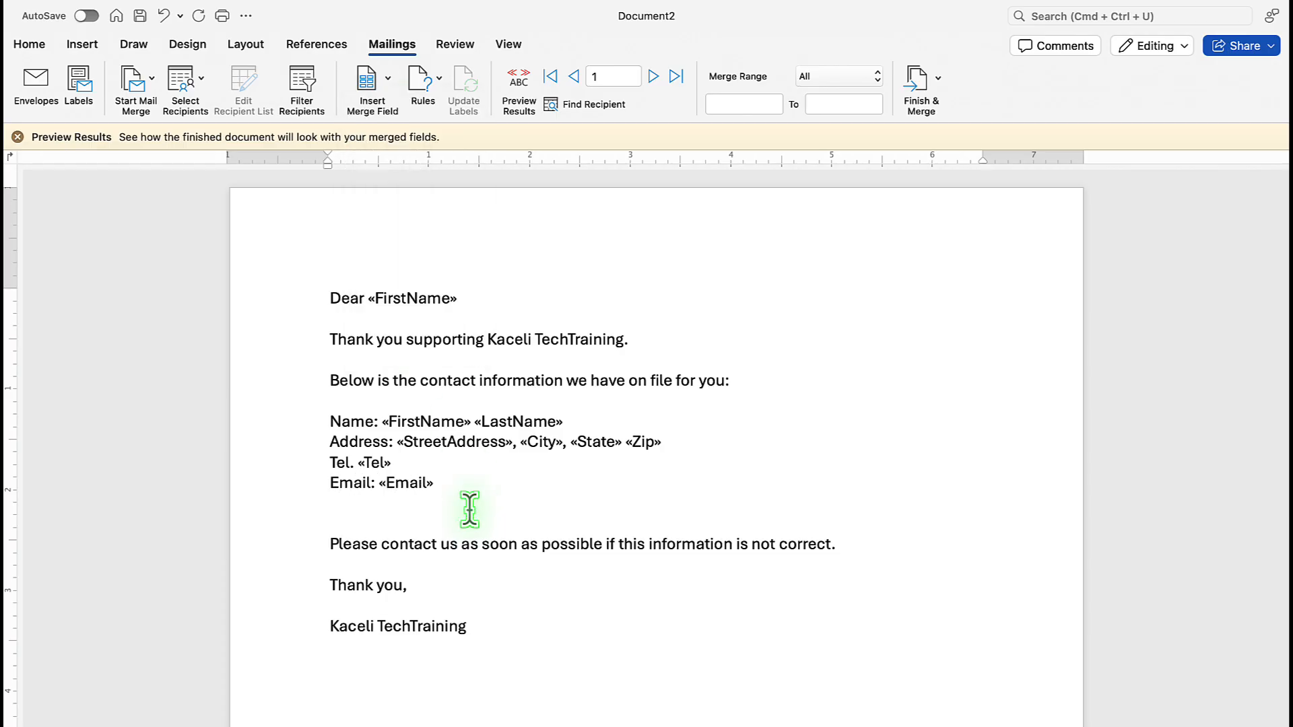
pyautogui.press('Return')
pyautogui.hotkey('ctrl', 'Right')
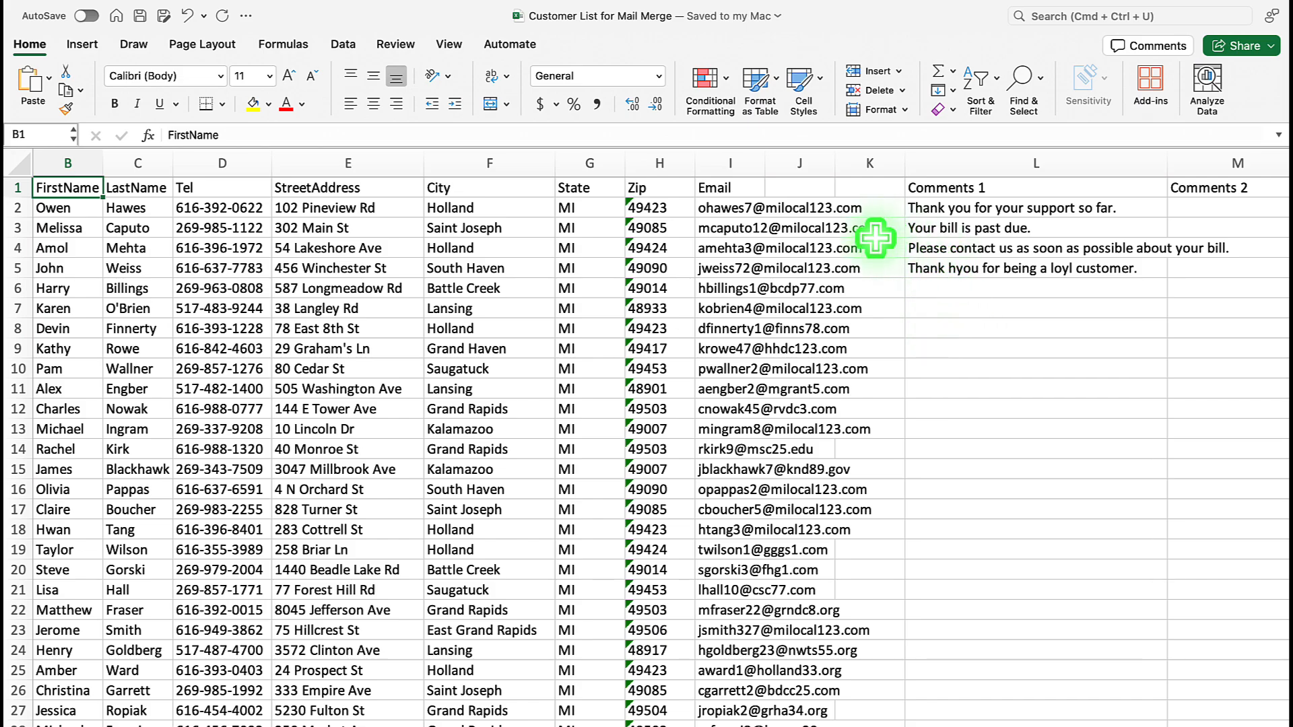
pyautogui.hotkey('ctrl', 'Left')
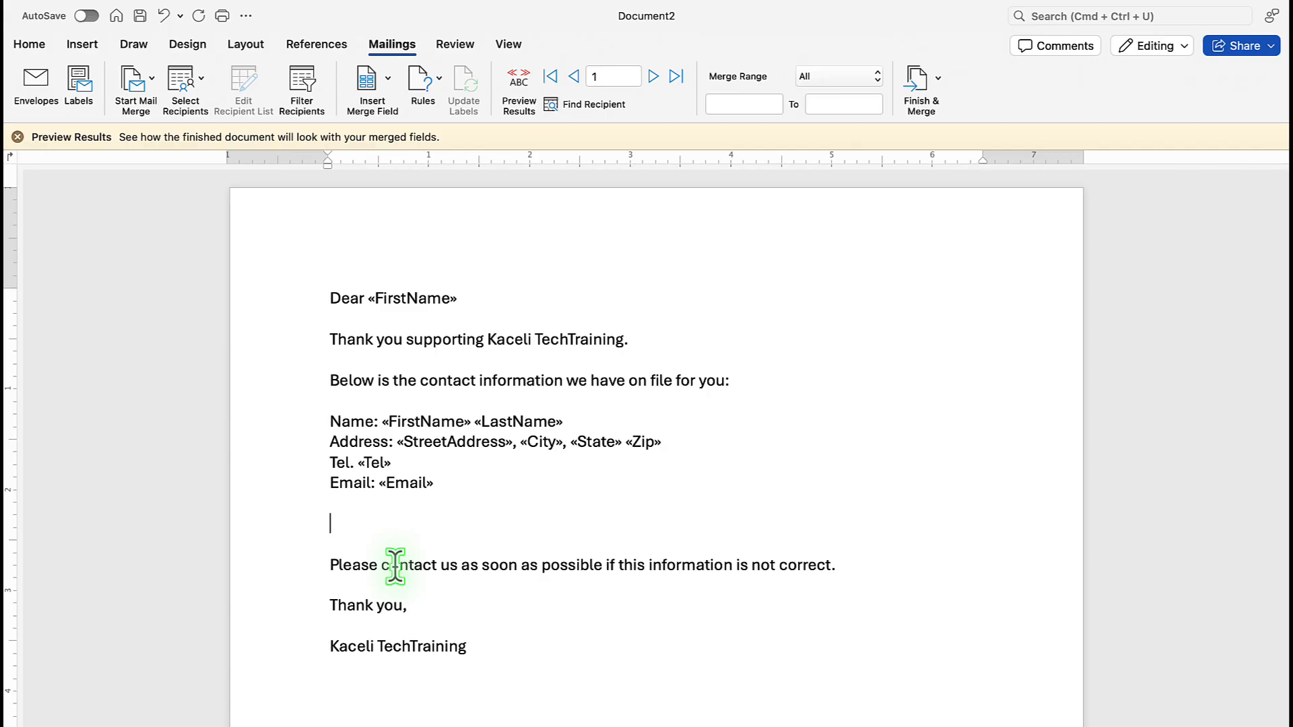
pyautogui.click(392, 82)
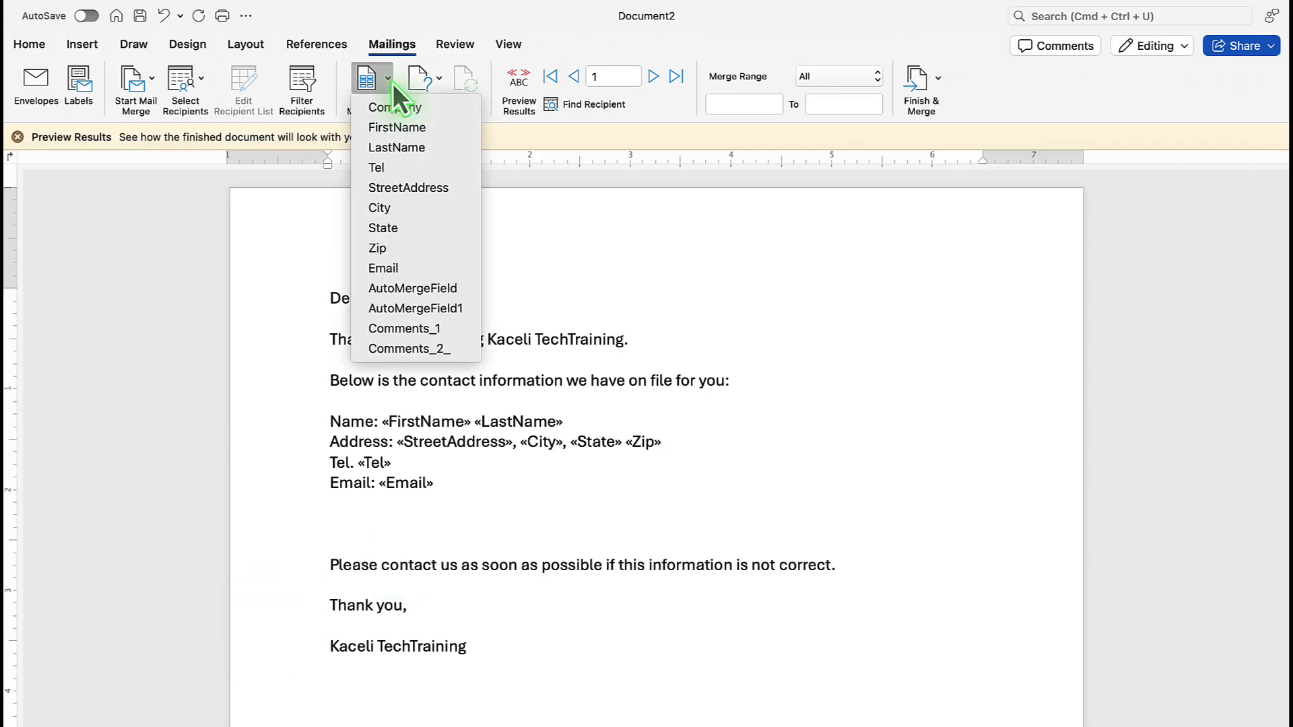
pyautogui.click(426, 328)
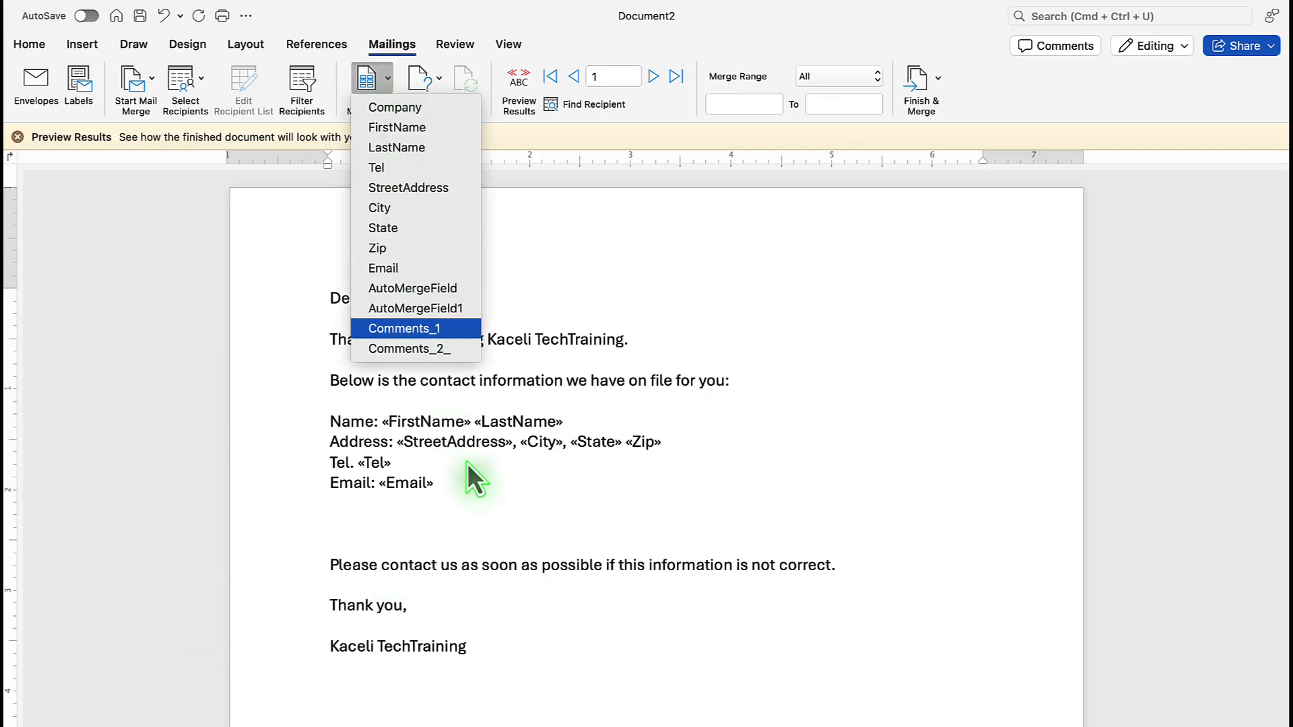
# - Make the Name, Address, Tel and Email labels in the contact information bold
pyautogui.doubleClick(352, 423)
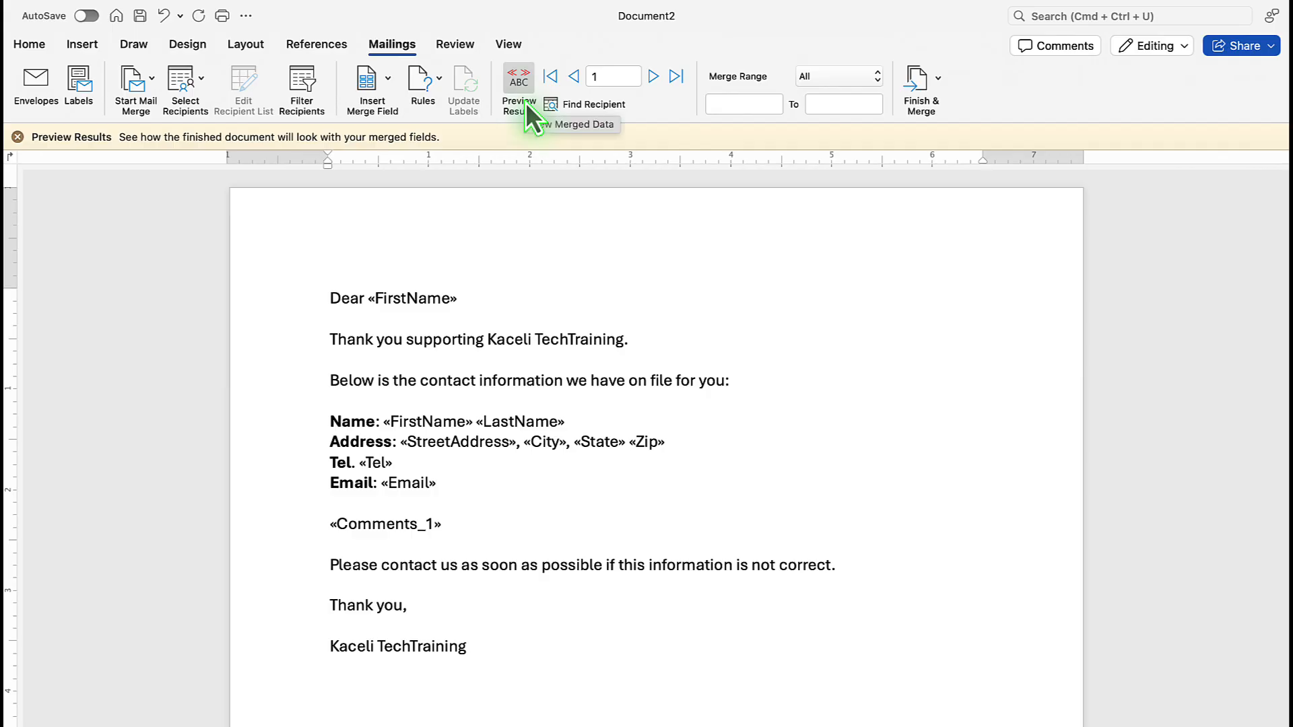
# - Preview the merge results and go through the recipients' letters one by one up to record 8
pyautogui.click(519, 83)
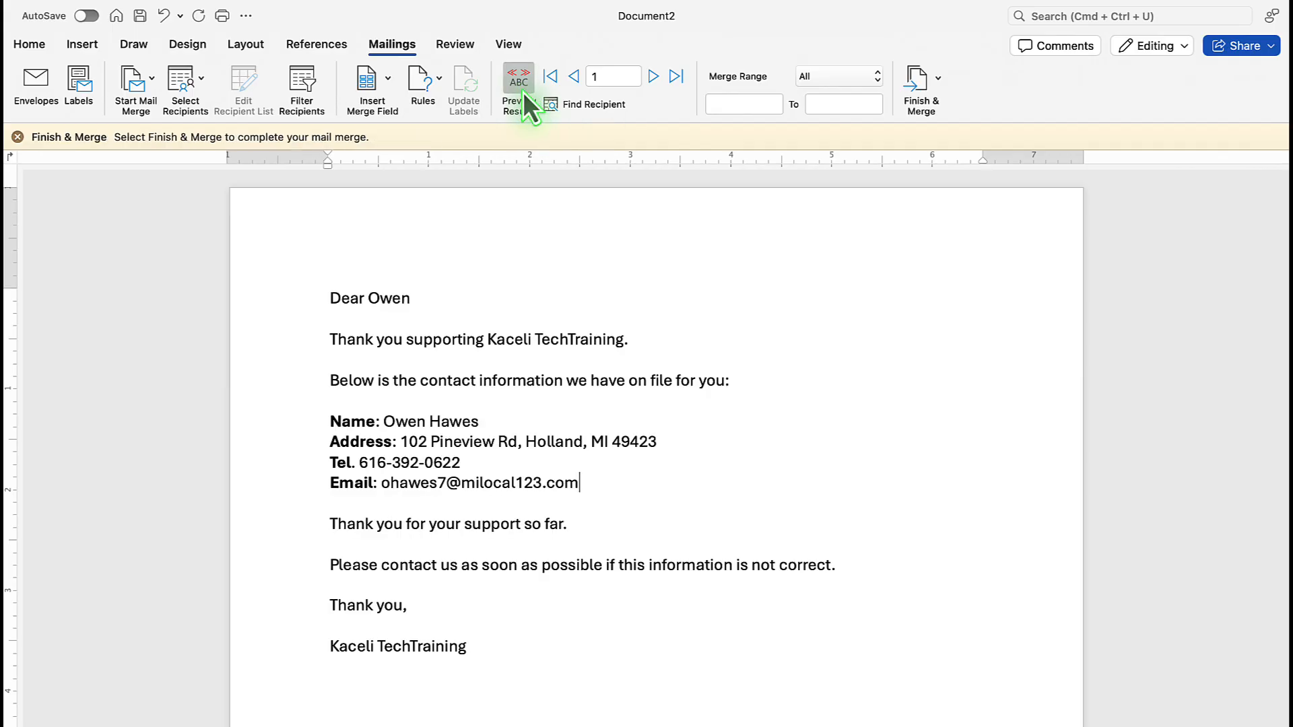
pyautogui.click(653, 77)
pyautogui.click(653, 76)
pyautogui.click(654, 77)
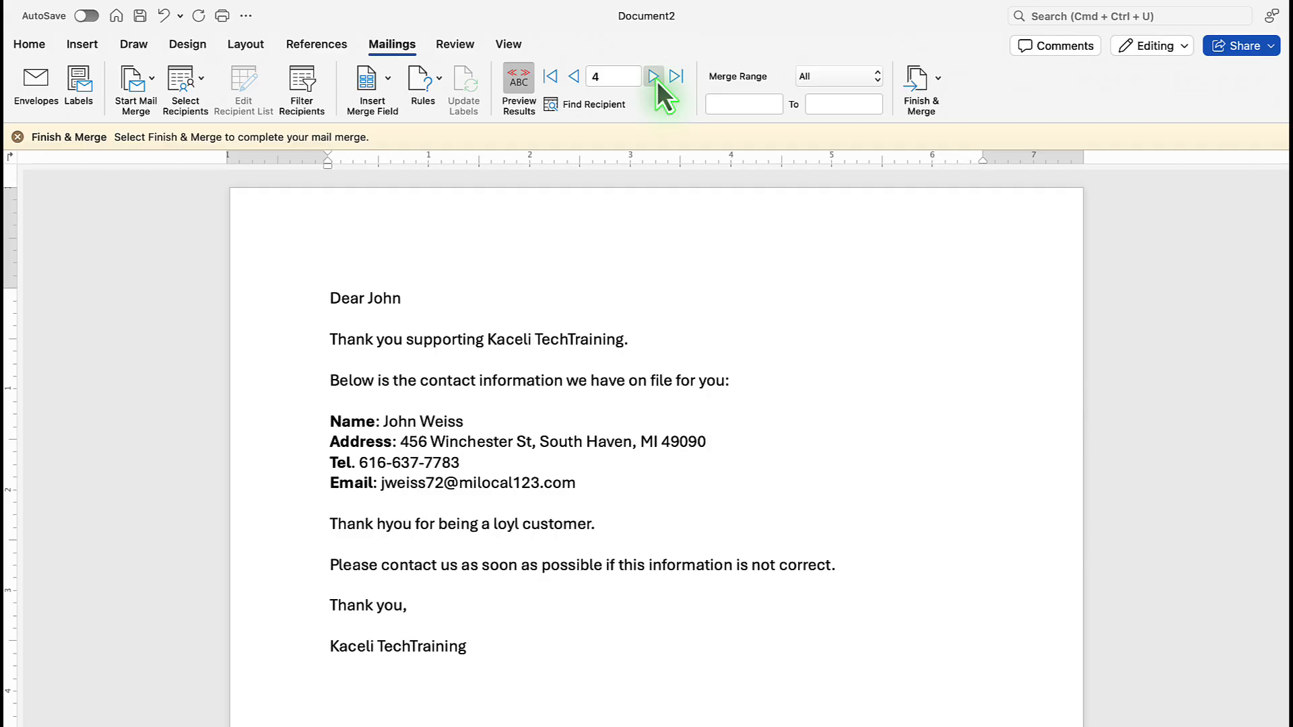
pyautogui.click(653, 76)
pyautogui.click(653, 77)
pyautogui.click(653, 77)
pyautogui.click(653, 77)
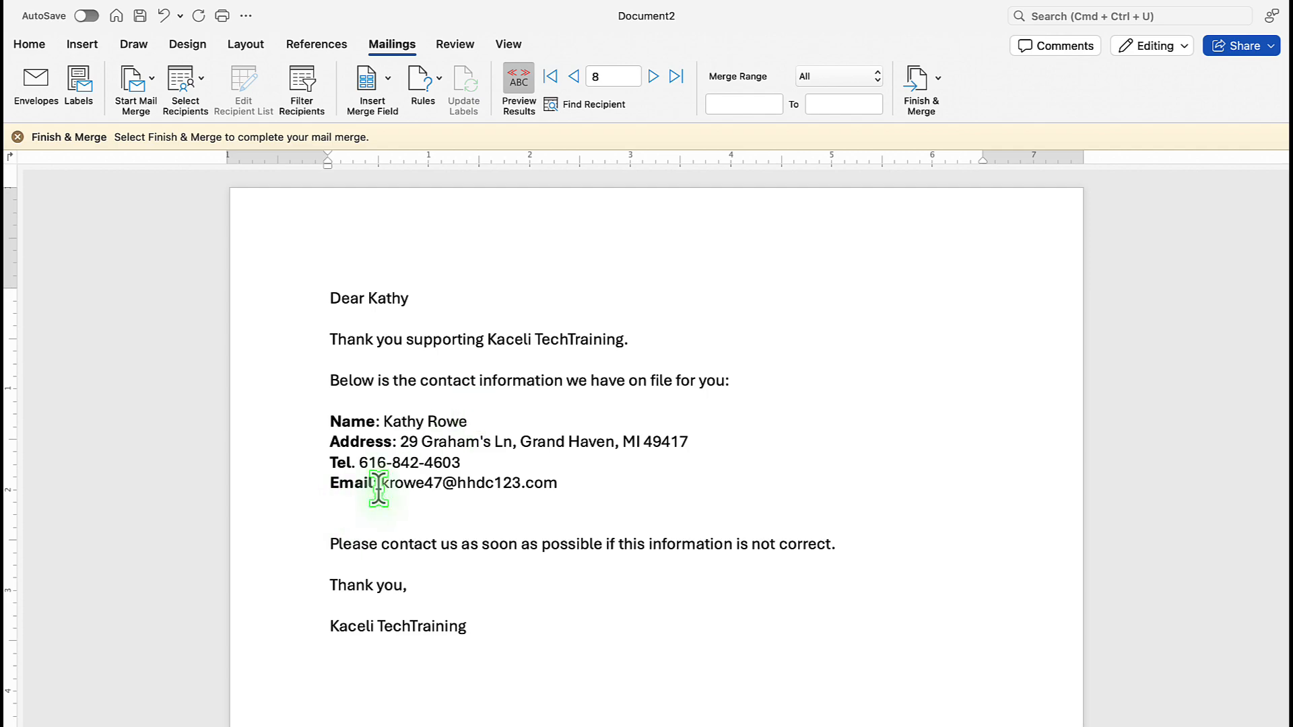
# - Make the closing signature line "Kaceli TechTraining" bold
pyautogui.tripleClick(374, 632)
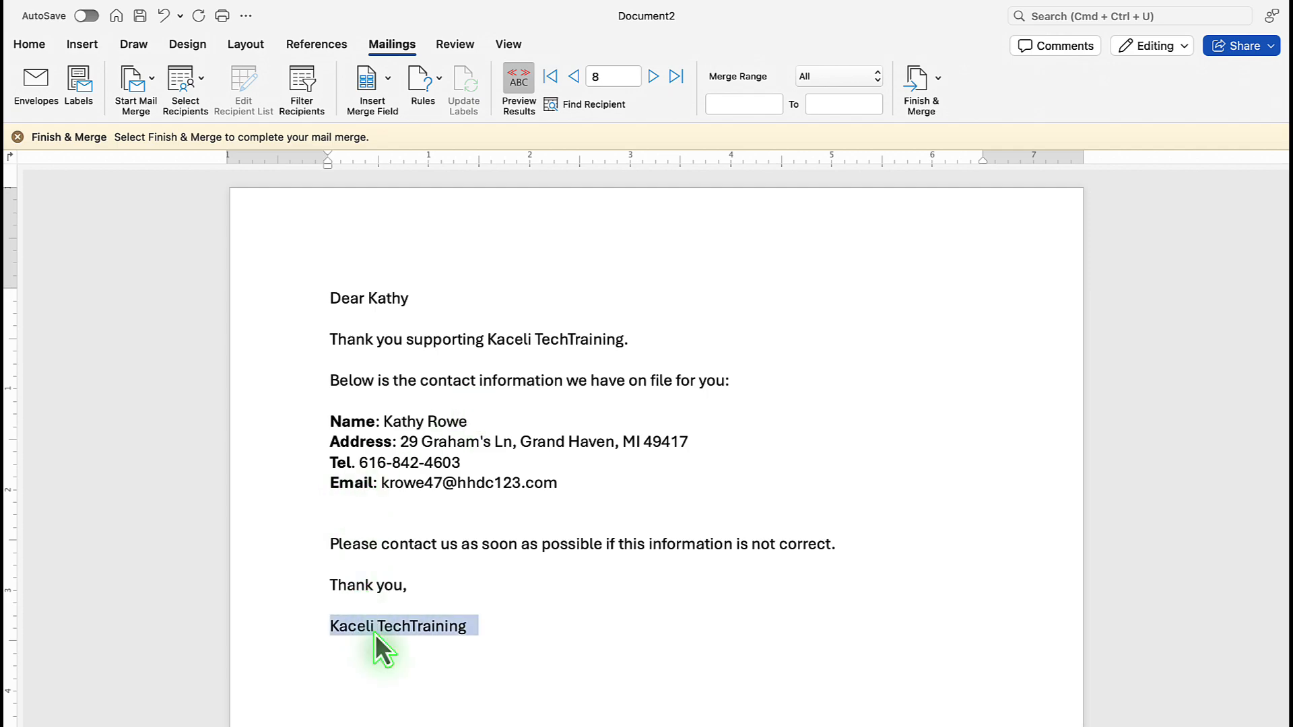
pyautogui.press('super+b')
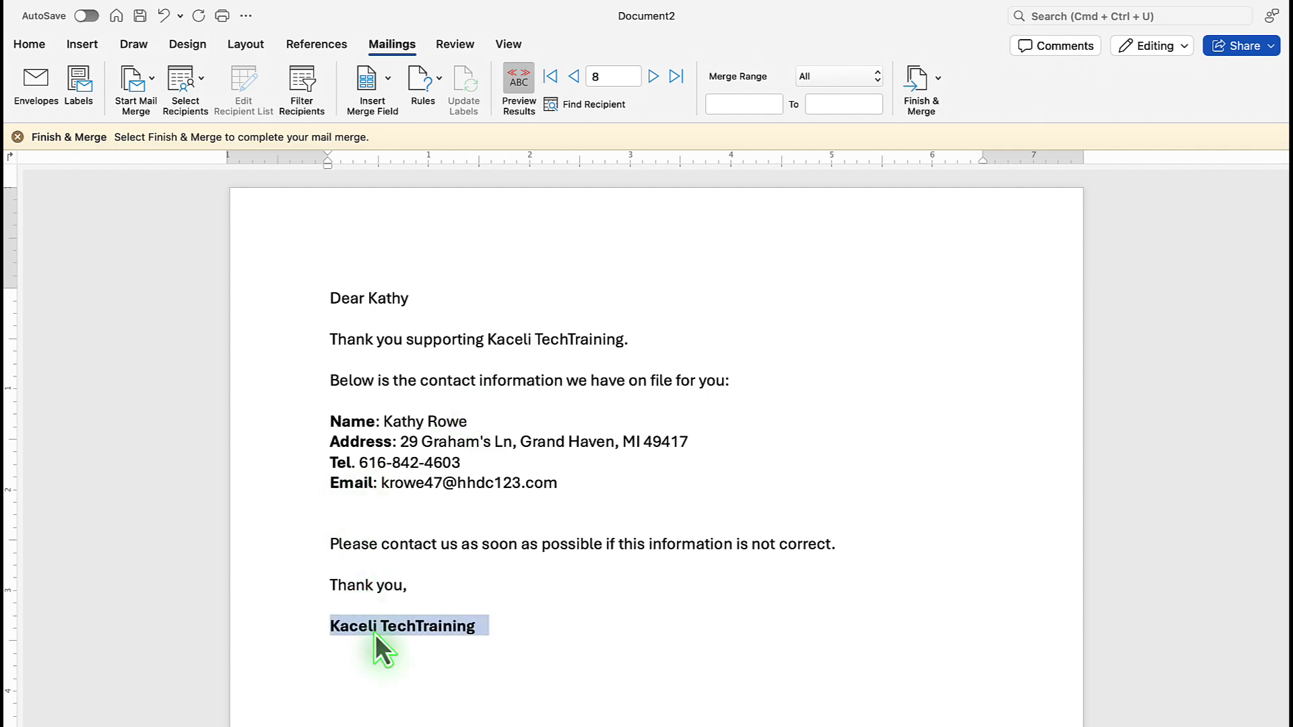
pyautogui.click(542, 515)
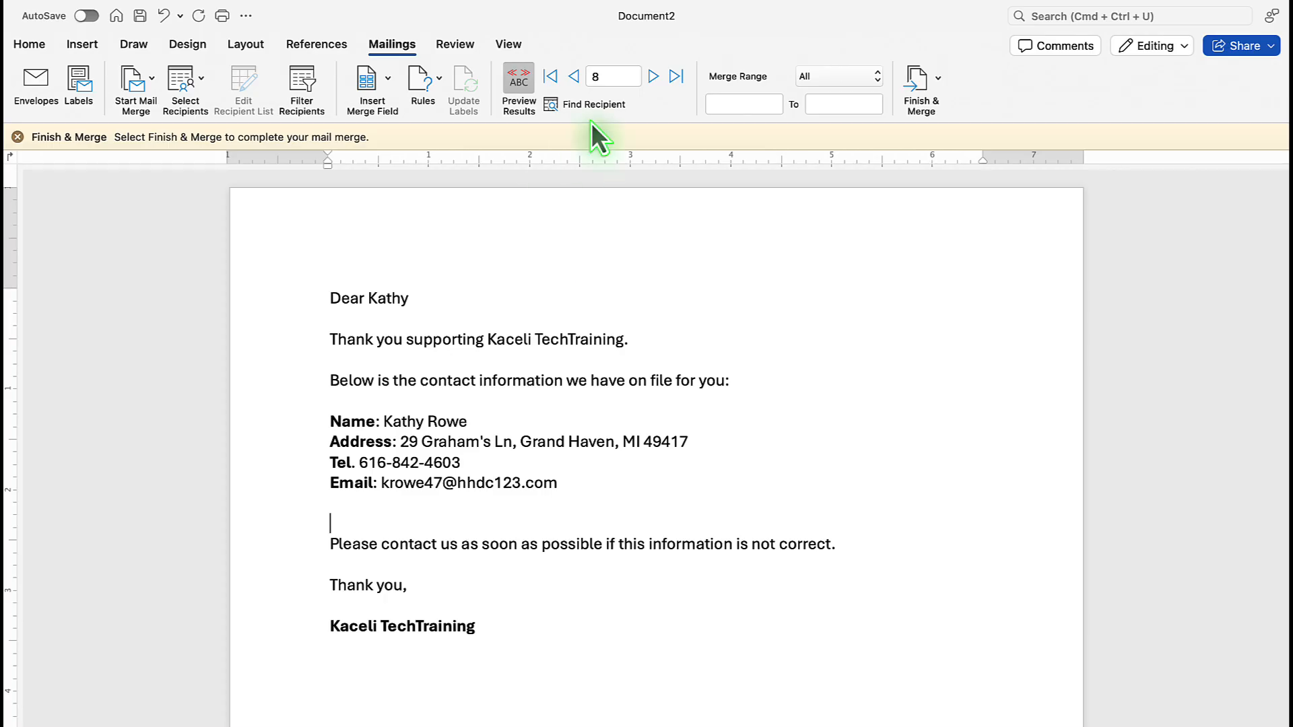
# - Preview the letter for record 9 and finish the merge for all records as editable individual documents
pyautogui.click(653, 76)
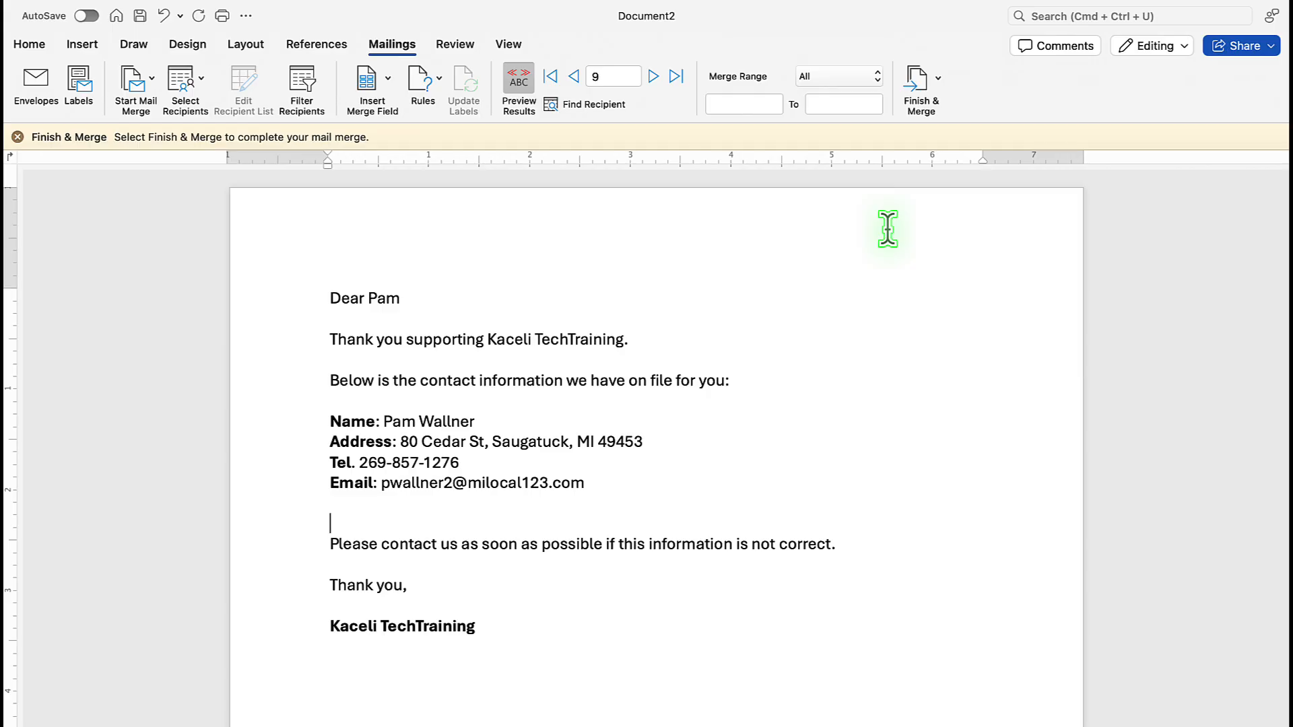
pyautogui.click(938, 85)
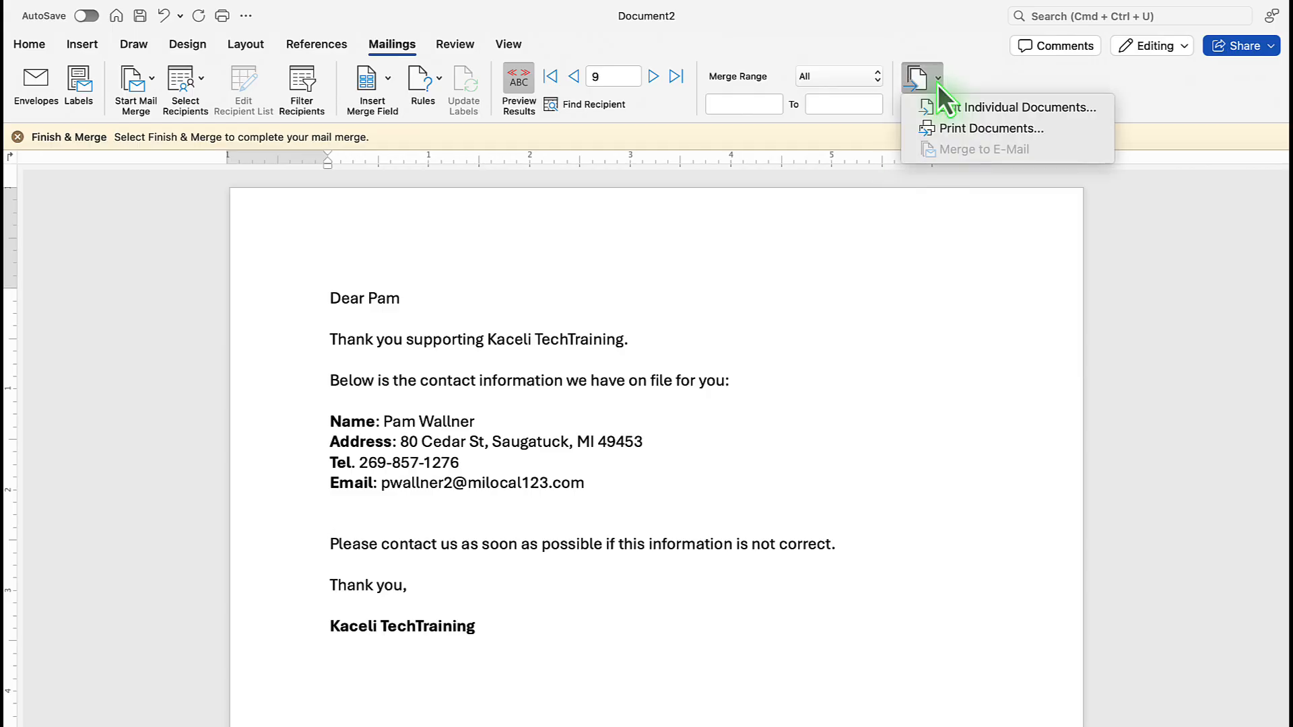
pyautogui.click(972, 112)
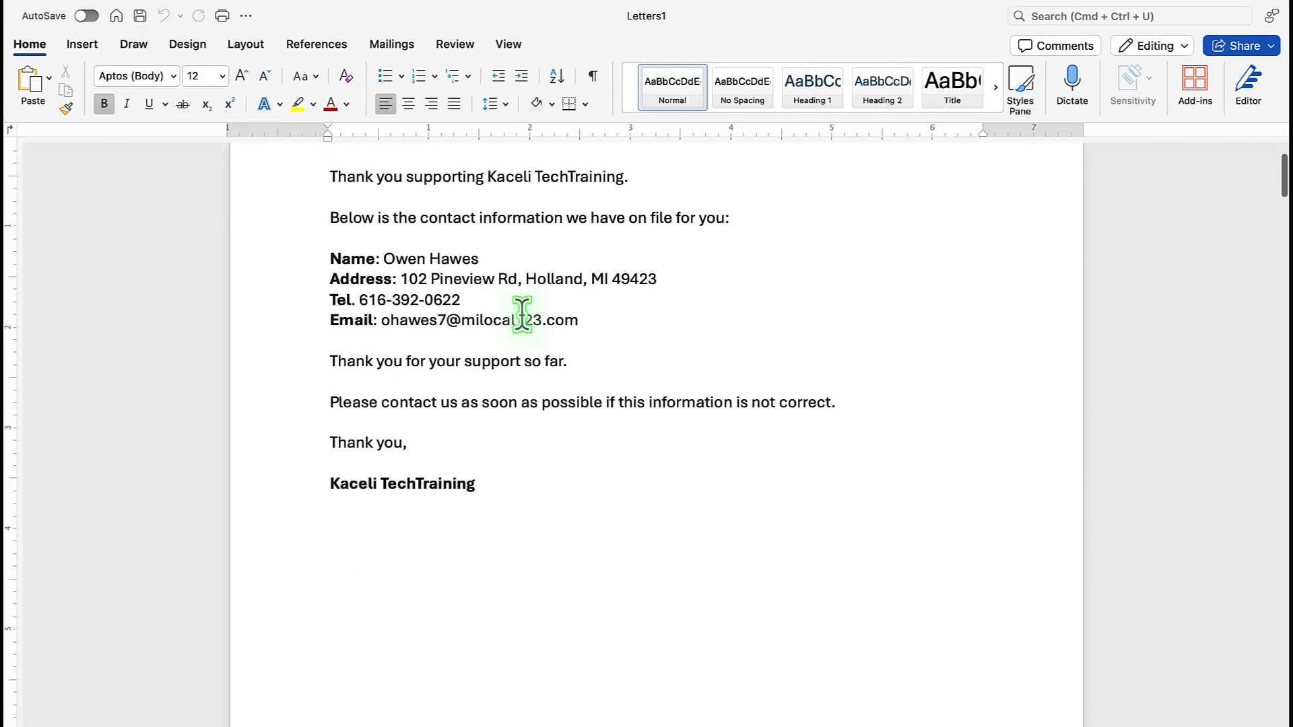
# - Examine the merged letters in the new document, comparing the contact details and comment line from one recipient to the next
pyautogui.scroll(-5, 529, 305)
pyautogui.scroll(-15, 532, 296)
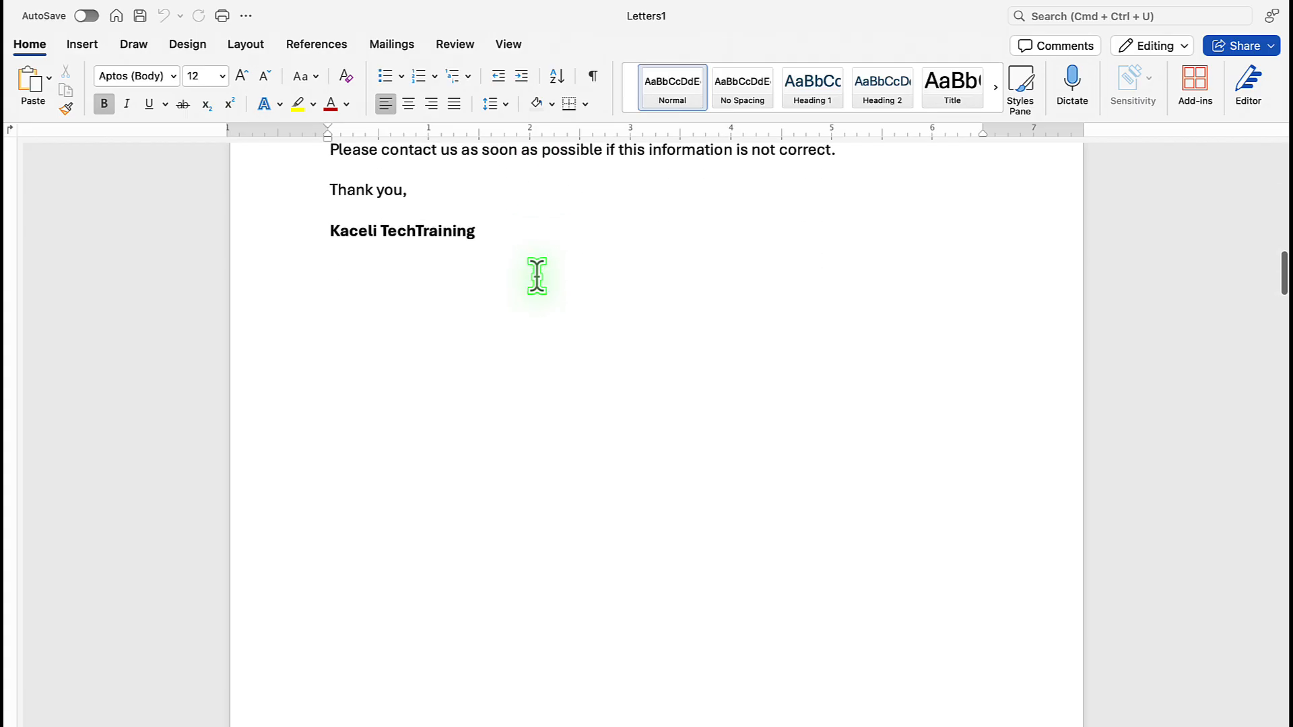
pyautogui.scroll(-20, 537, 276)
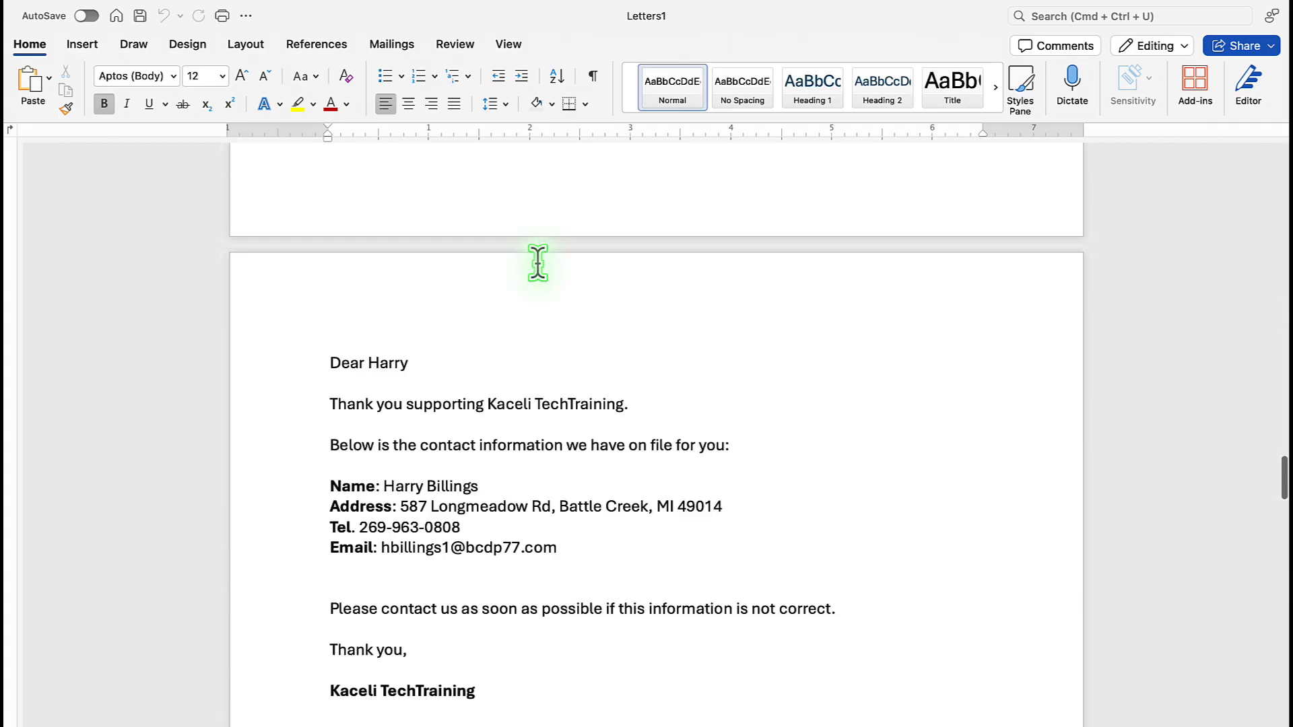
pyautogui.scroll(-20, 538, 261)
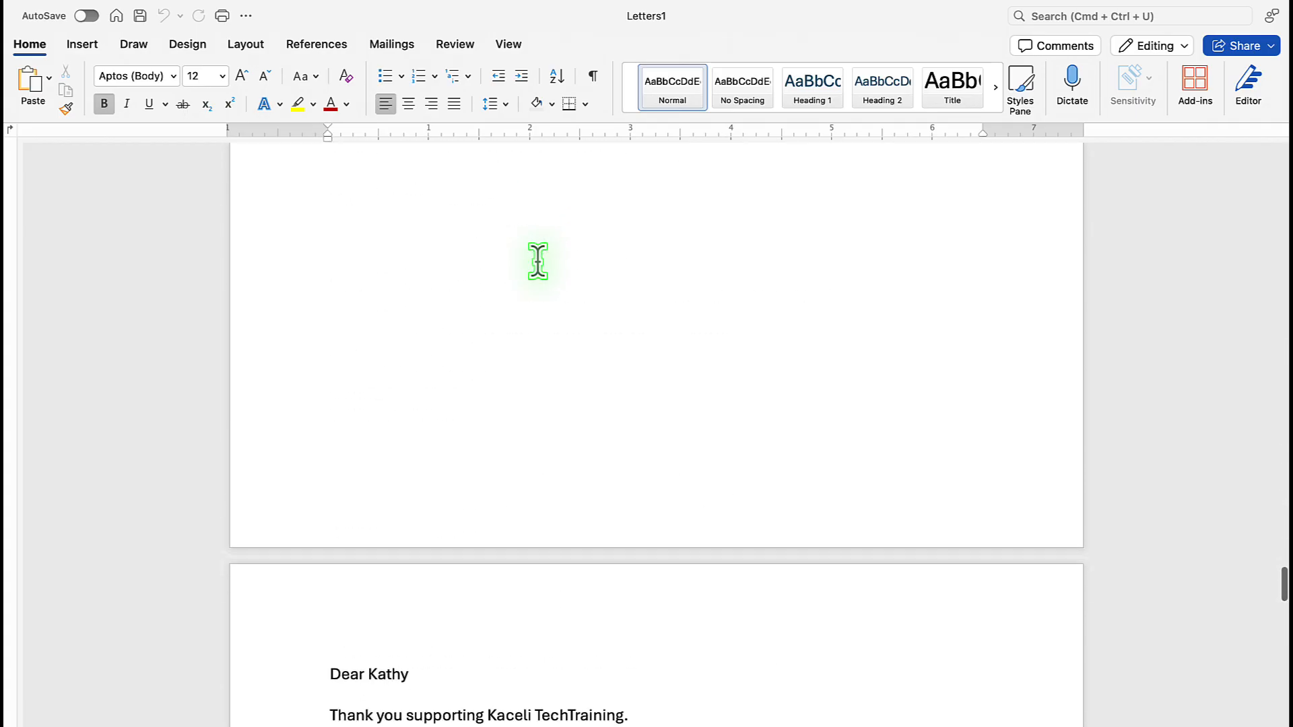
pyautogui.press('super+Home')
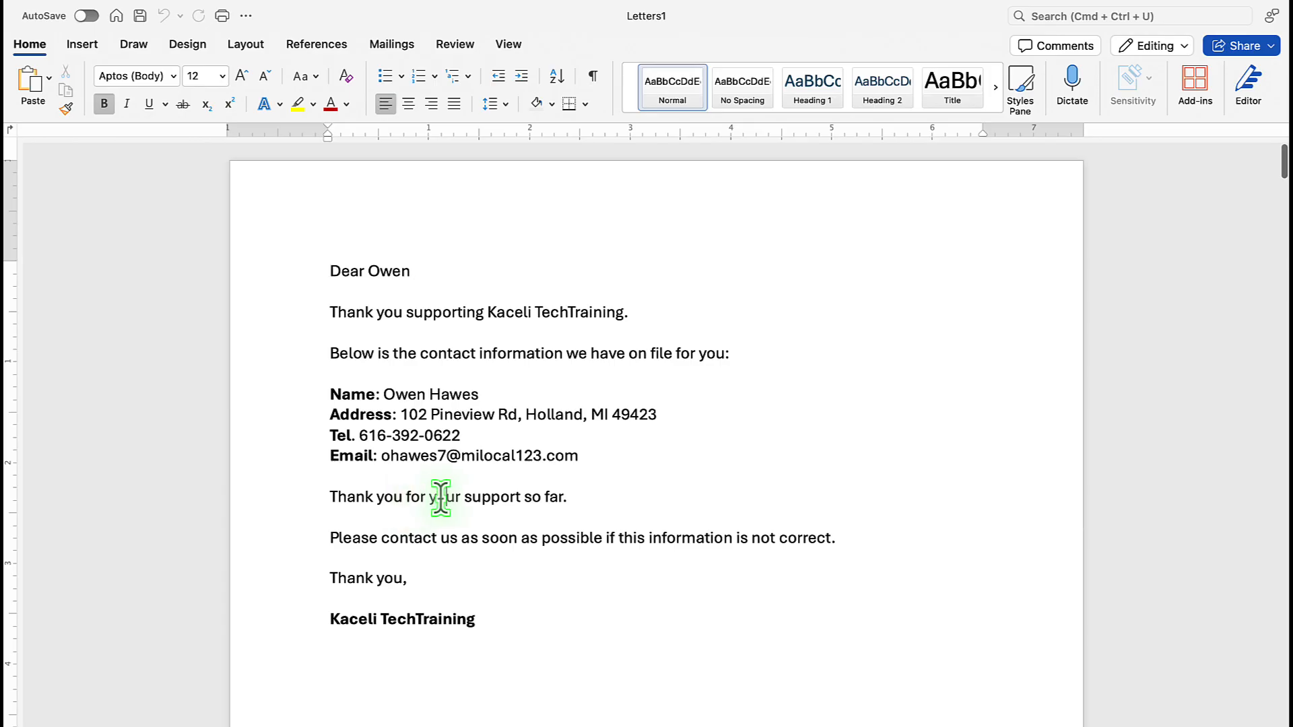
pyautogui.tripleClick(442, 501)
pyautogui.scroll(-5, 441, 499)
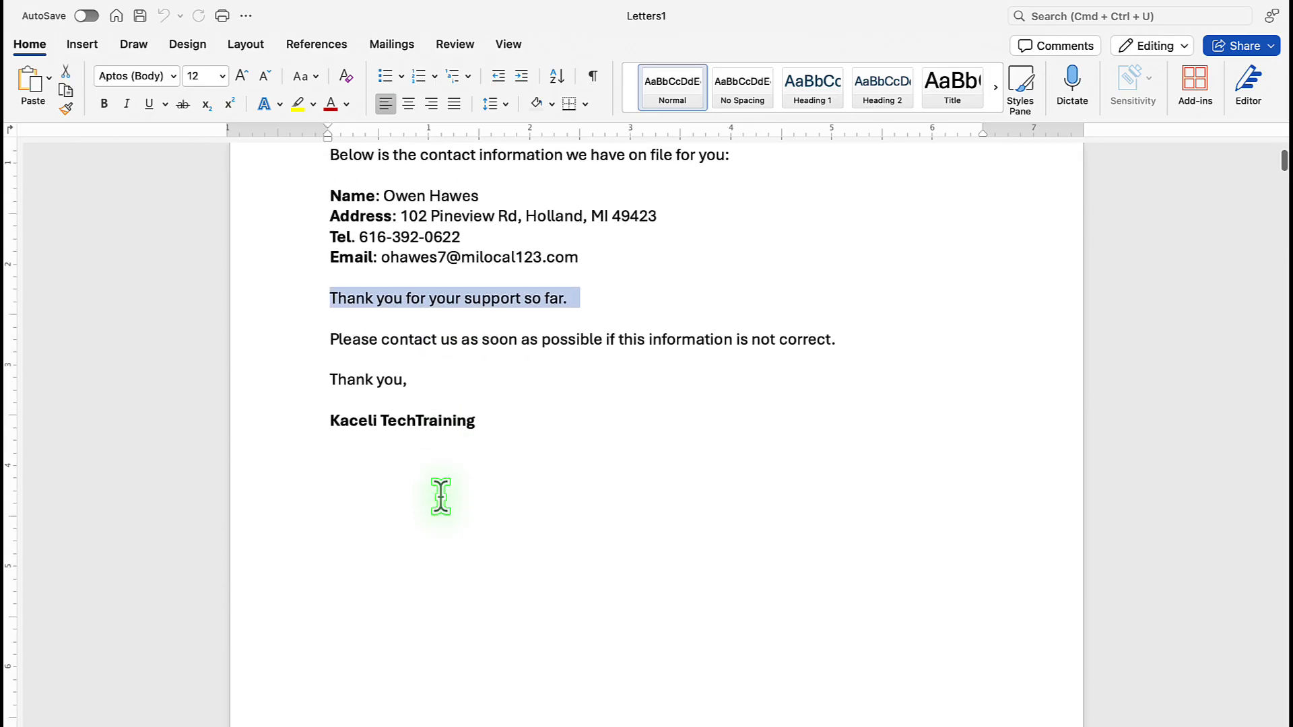
pyautogui.scroll(-8, 443, 481)
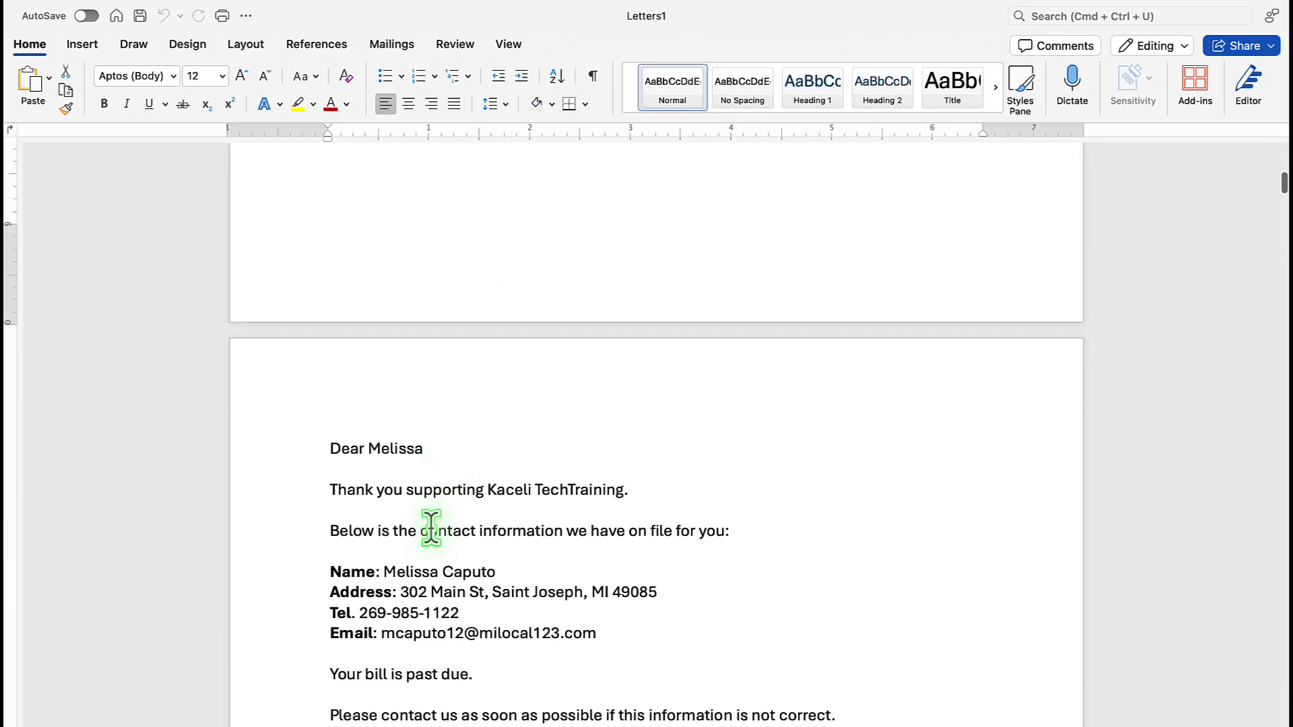
pyautogui.scroll(-20, 431, 571)
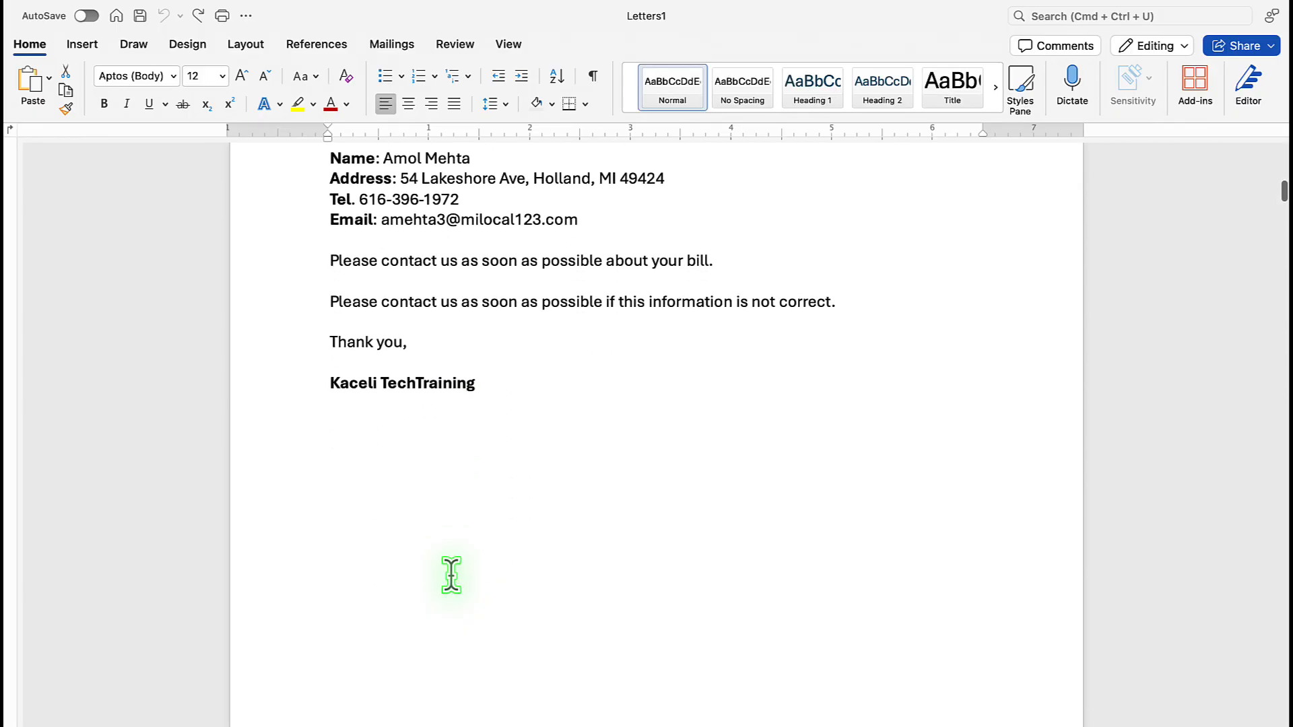
pyautogui.scroll(-20, 451, 573)
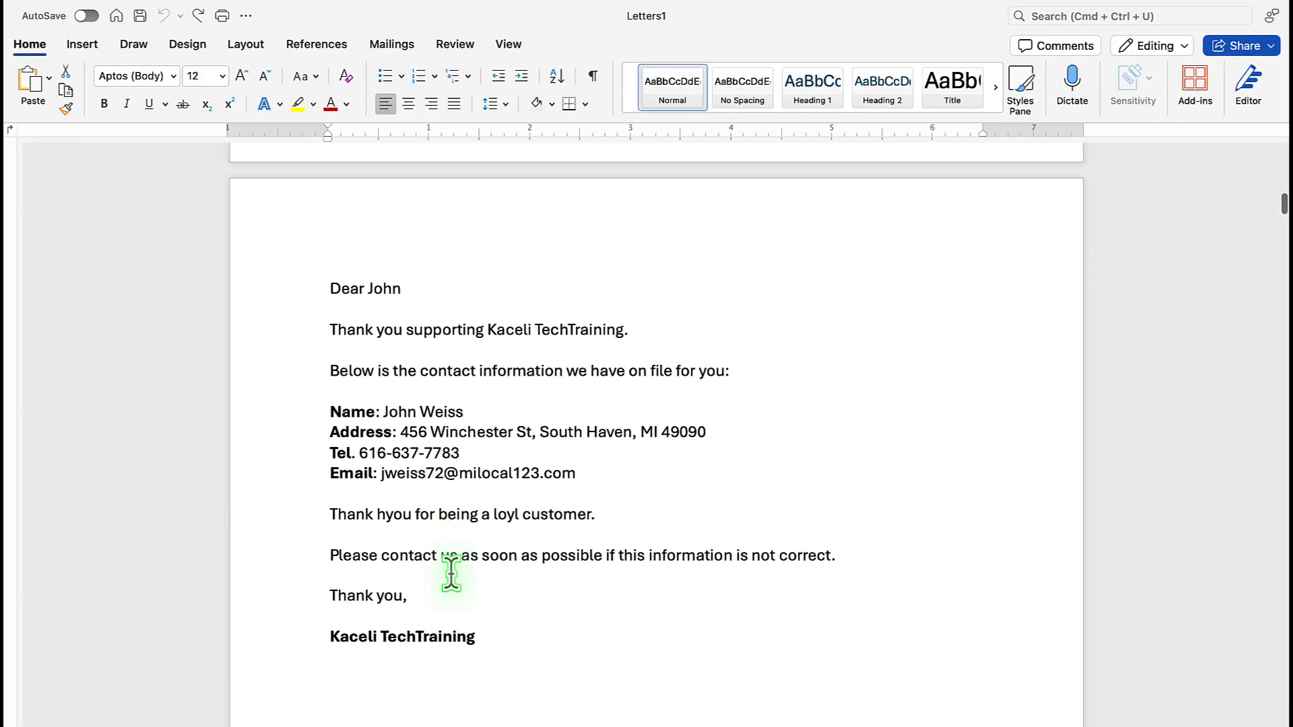
# - Review the customer list in Excel from the first record to the last, and return to the merged letters in Word
pyautogui.scroll(-12, 451, 574)
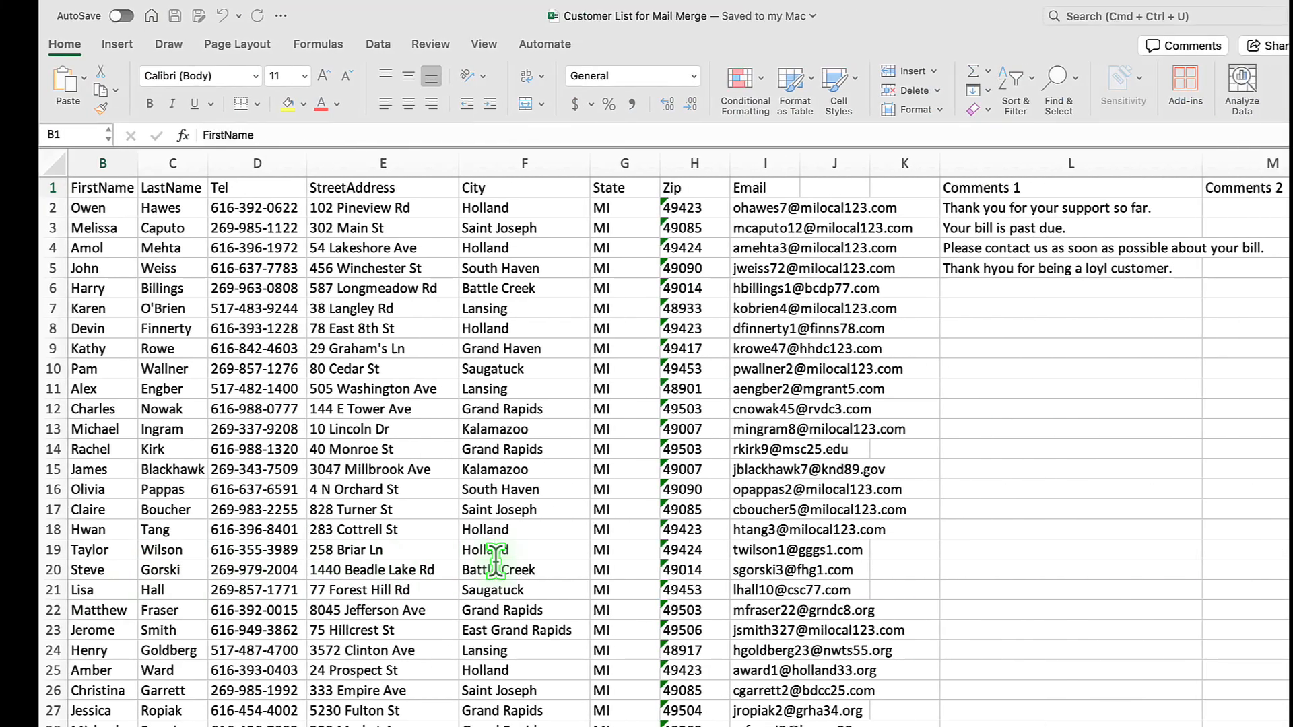
pyautogui.scroll(-10, 377, 552)
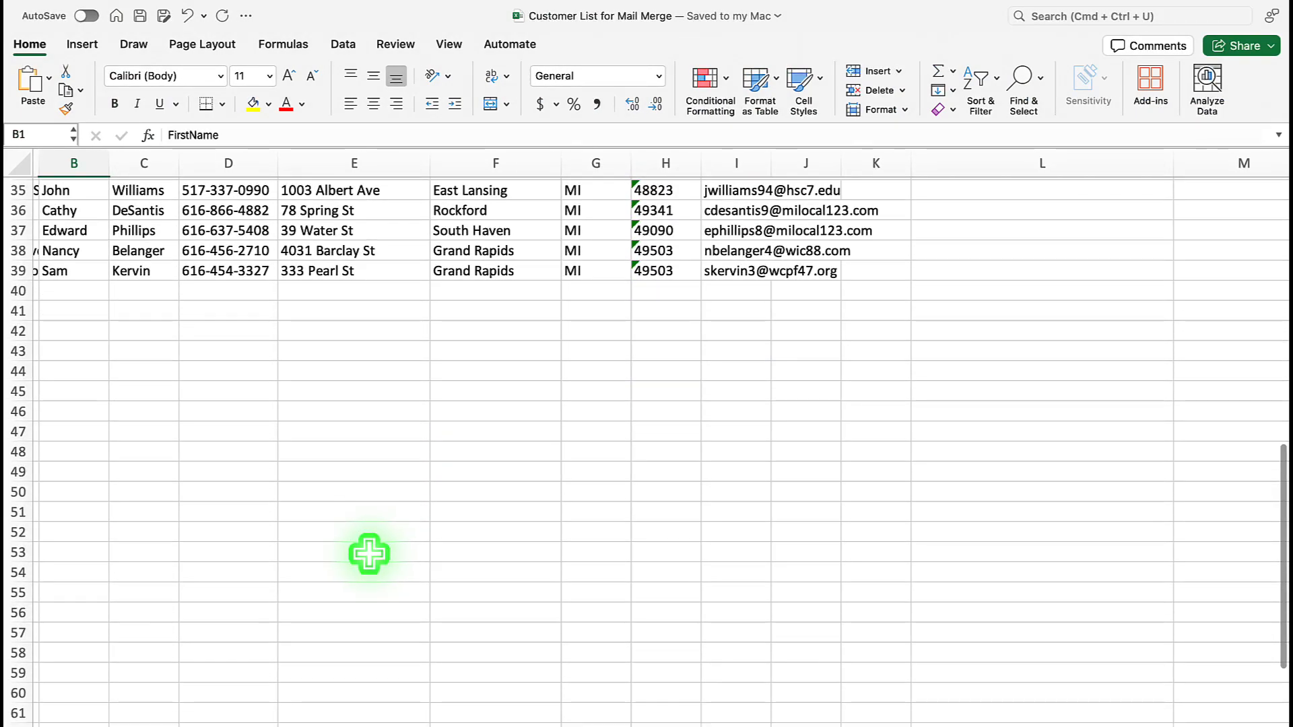
pyautogui.scroll(3, 370, 554)
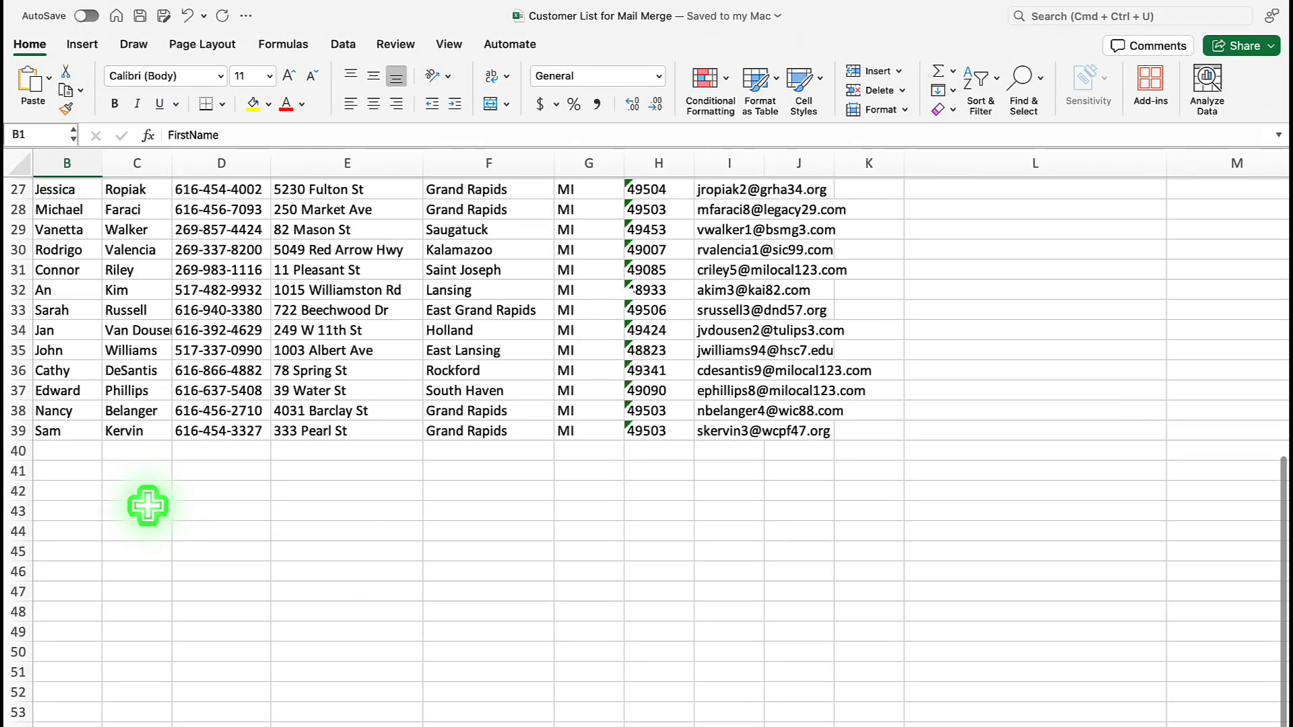
pyautogui.click(68, 434)
pyautogui.scroll(9, 73, 326)
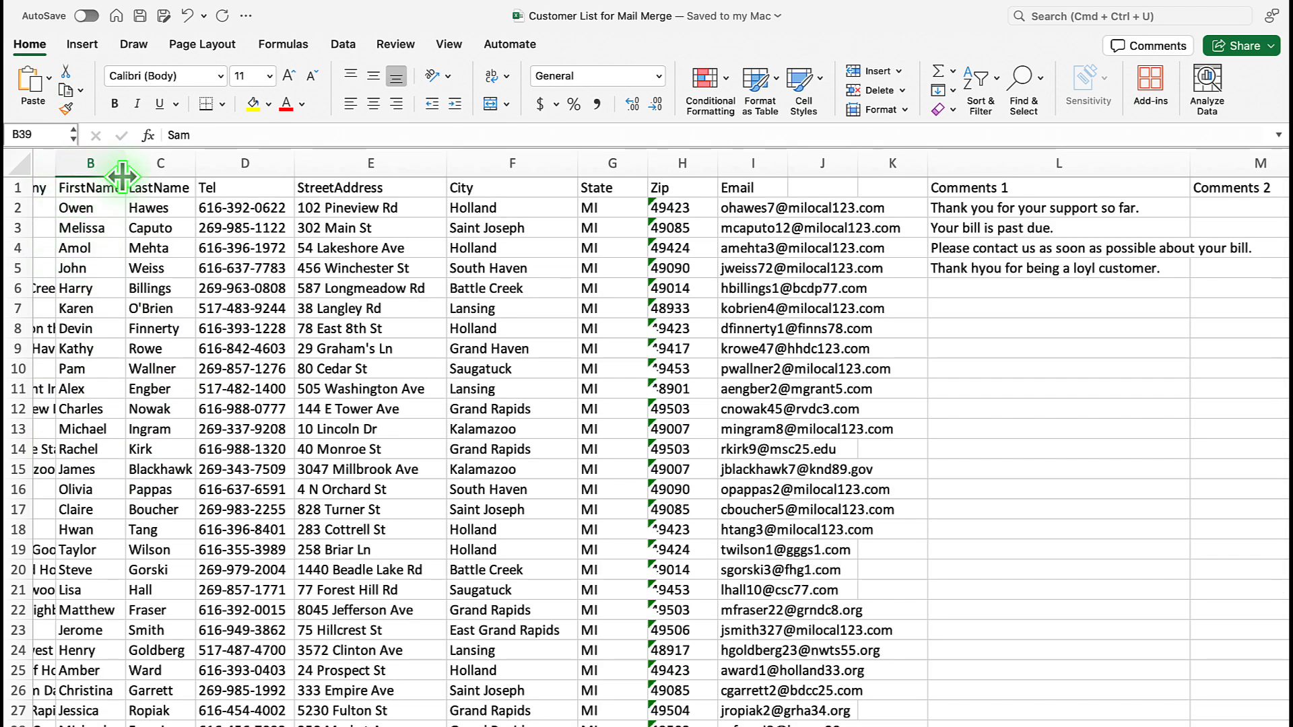
pyautogui.hscroll(-2, 124, 176)
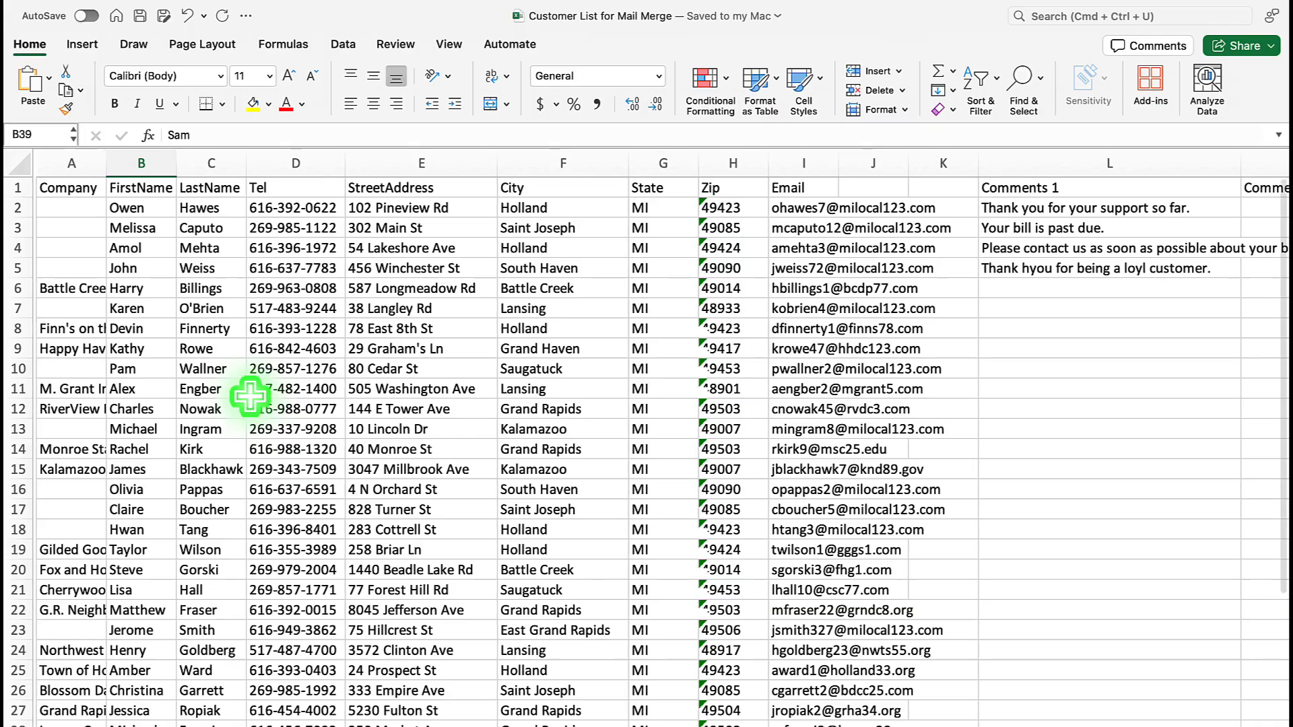
pyautogui.hotkey('ctrl', 'Left')
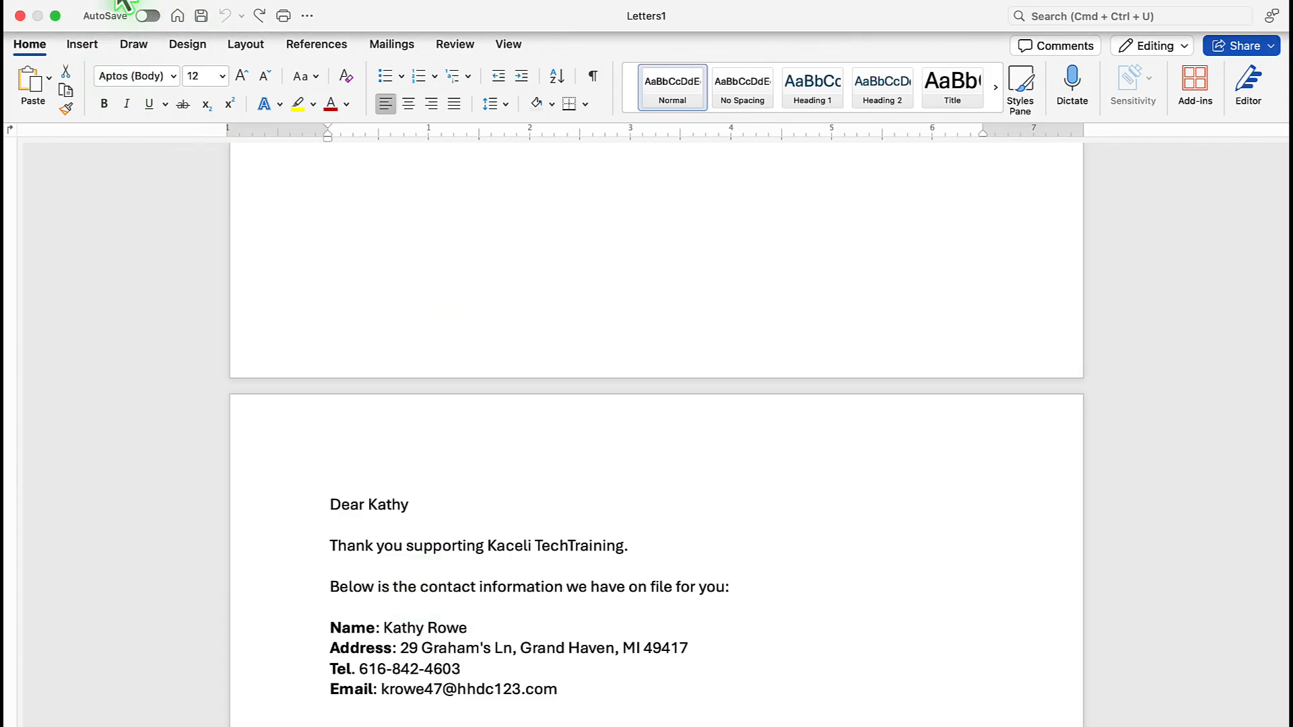
# - Close the merged letters document, and save the main letter as Mail Merge Form
pyautogui.click(105, 5)
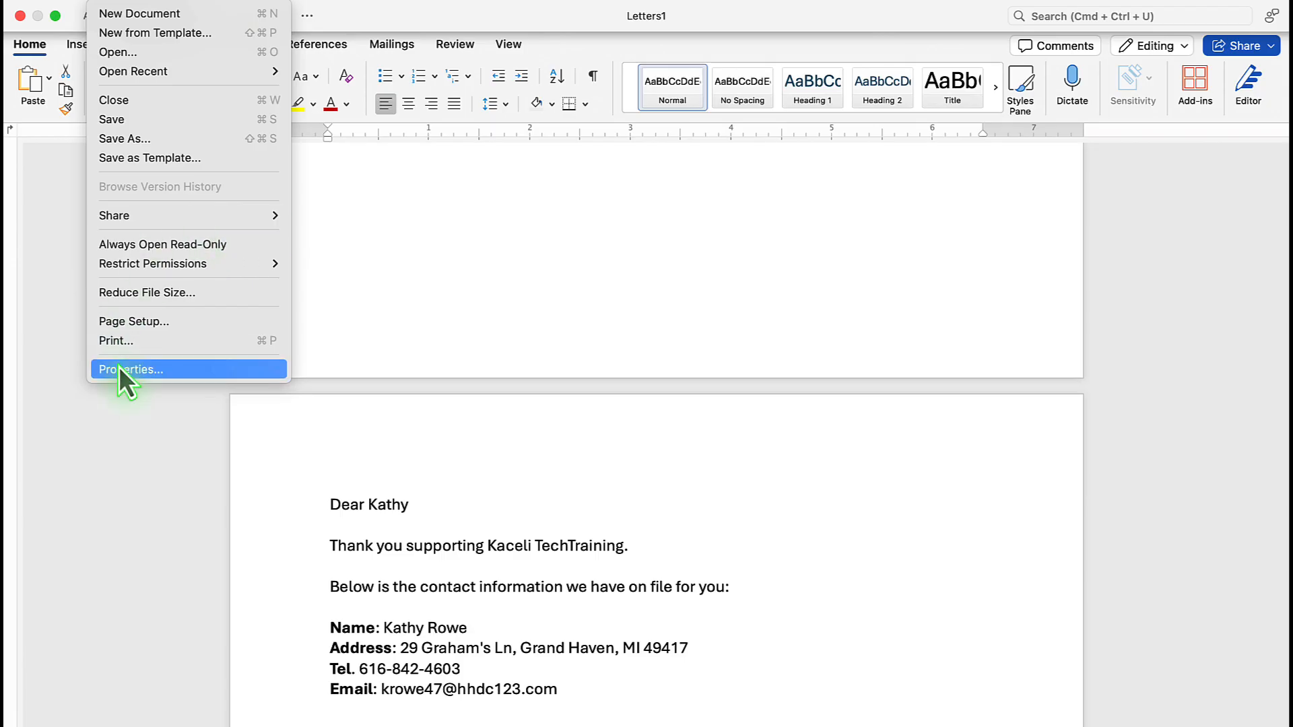
pyautogui.click(139, 106)
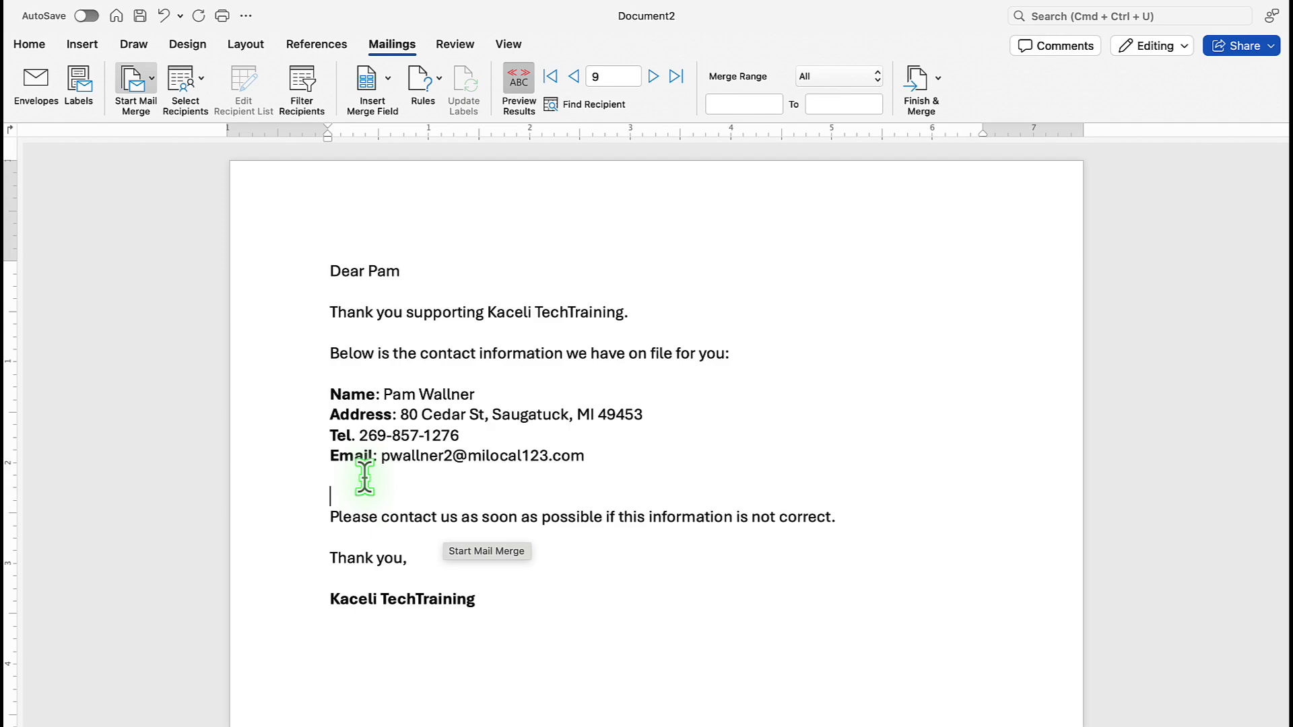
pyautogui.click(112, 5)
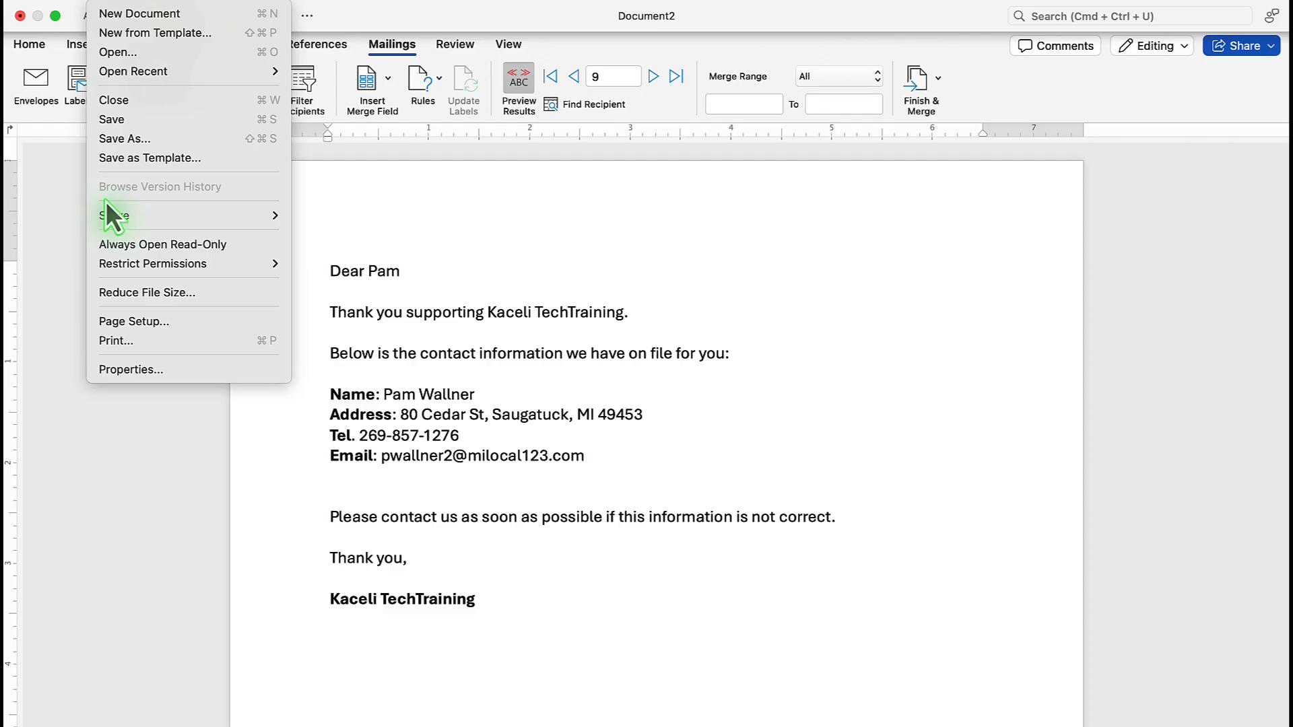
pyautogui.click(127, 121)
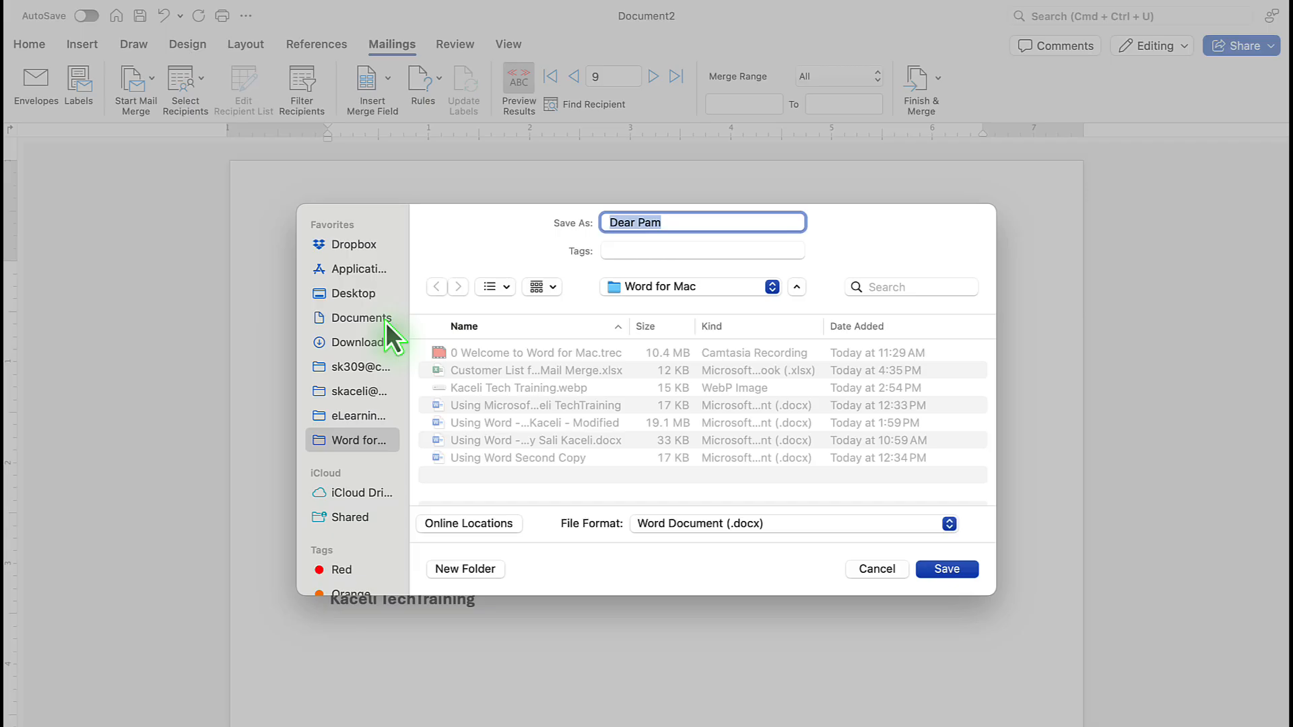
pyautogui.write('Mail')
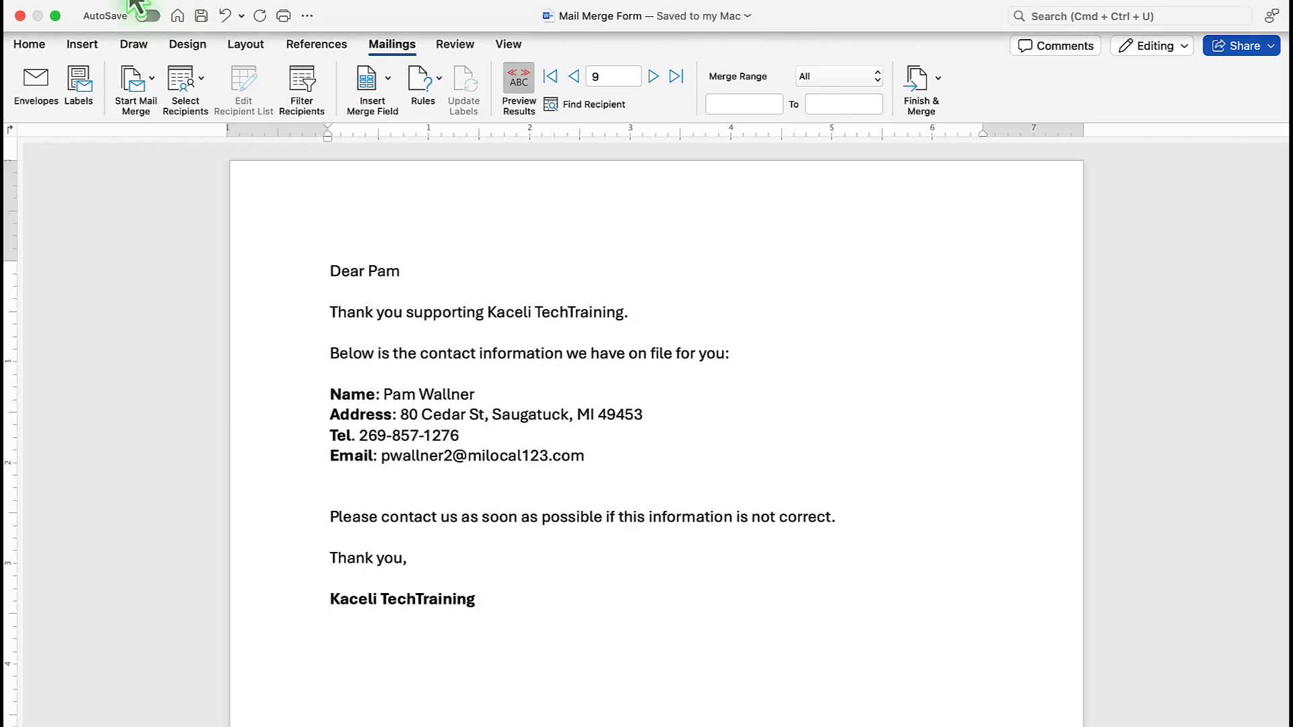
pyautogui.click(138, 4)
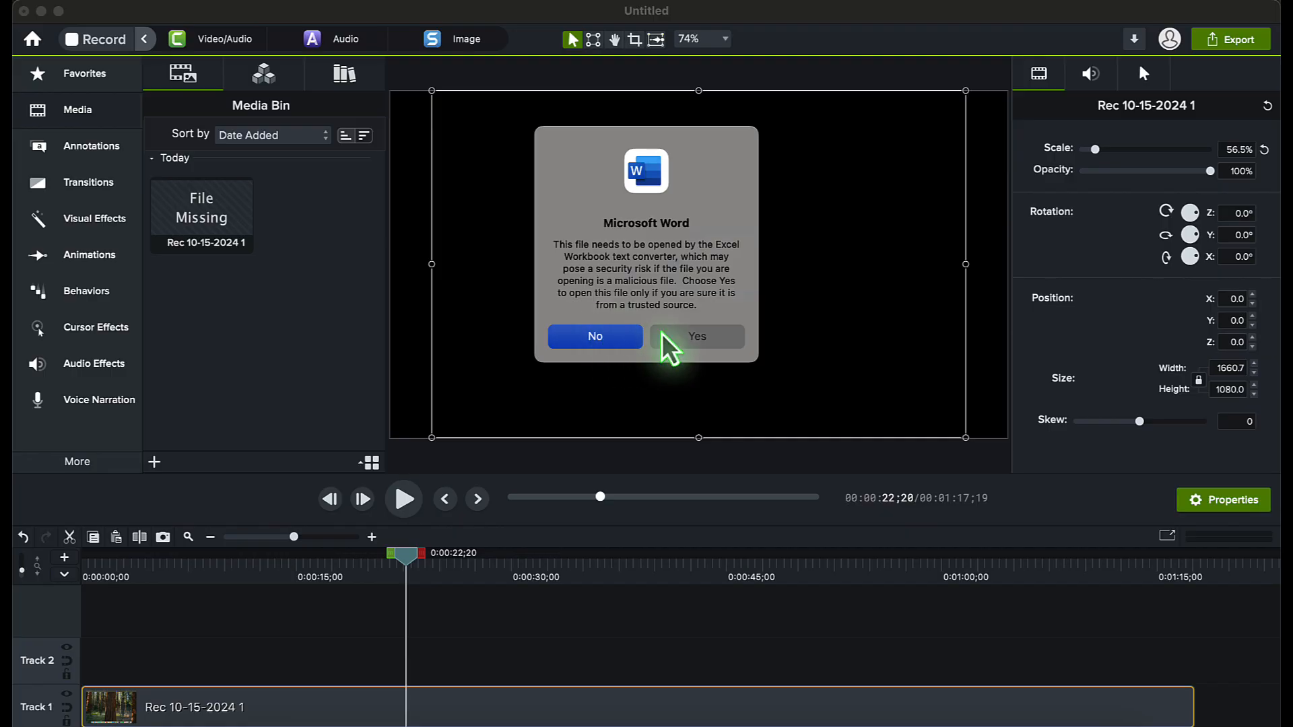
# - Allow the Excel converter to open Mail Merge Form's data, and merge all records into editable individual documents
pyautogui.click(707, 336)
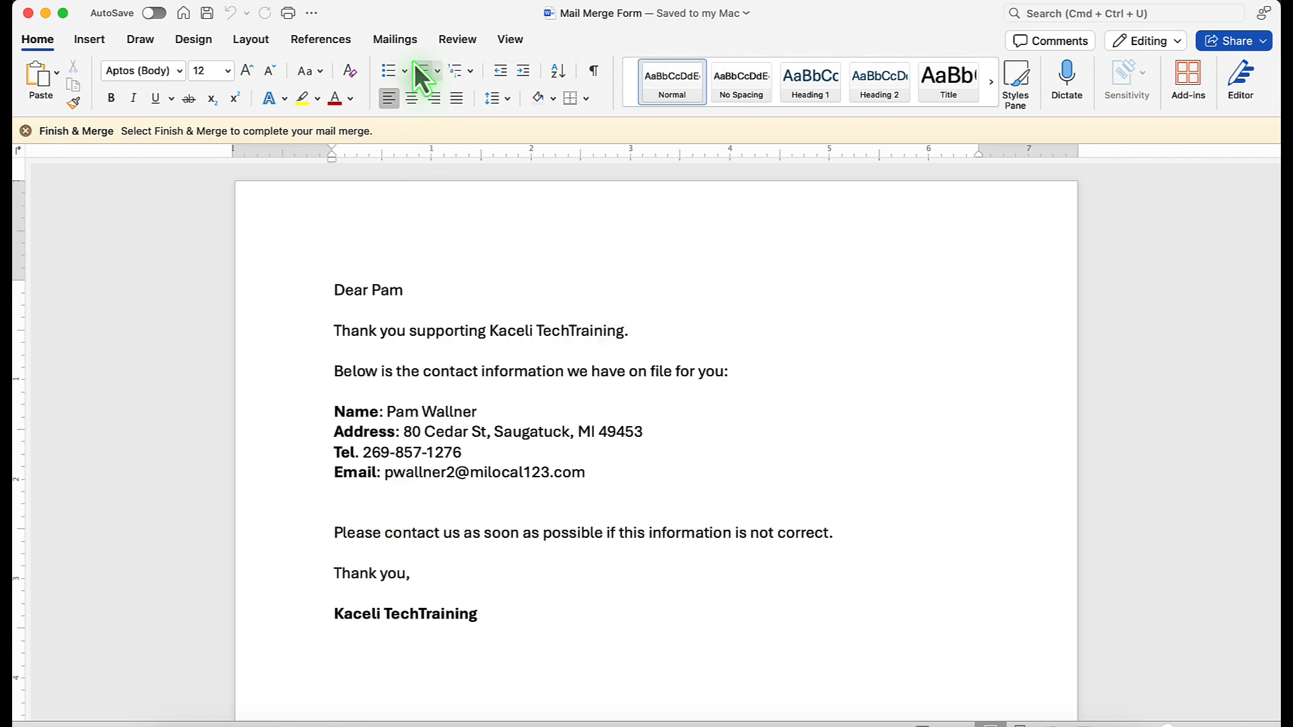
pyautogui.click(397, 42)
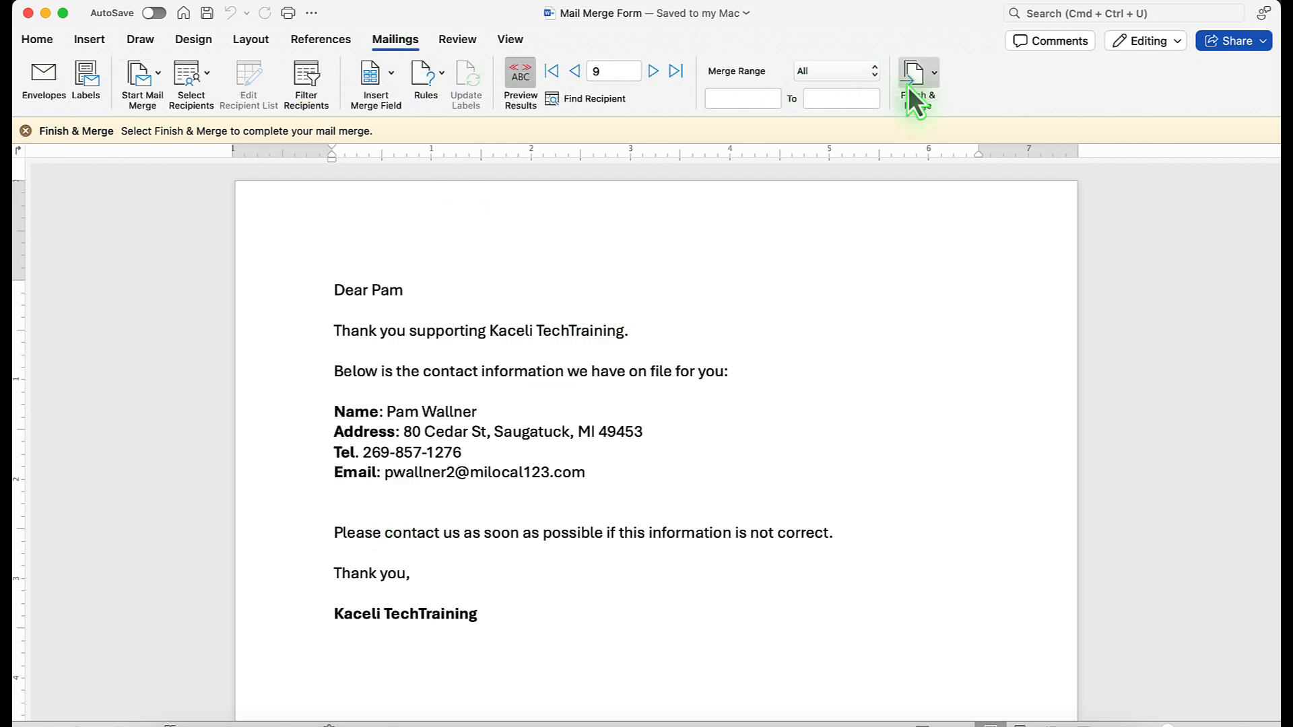
pyautogui.click(933, 76)
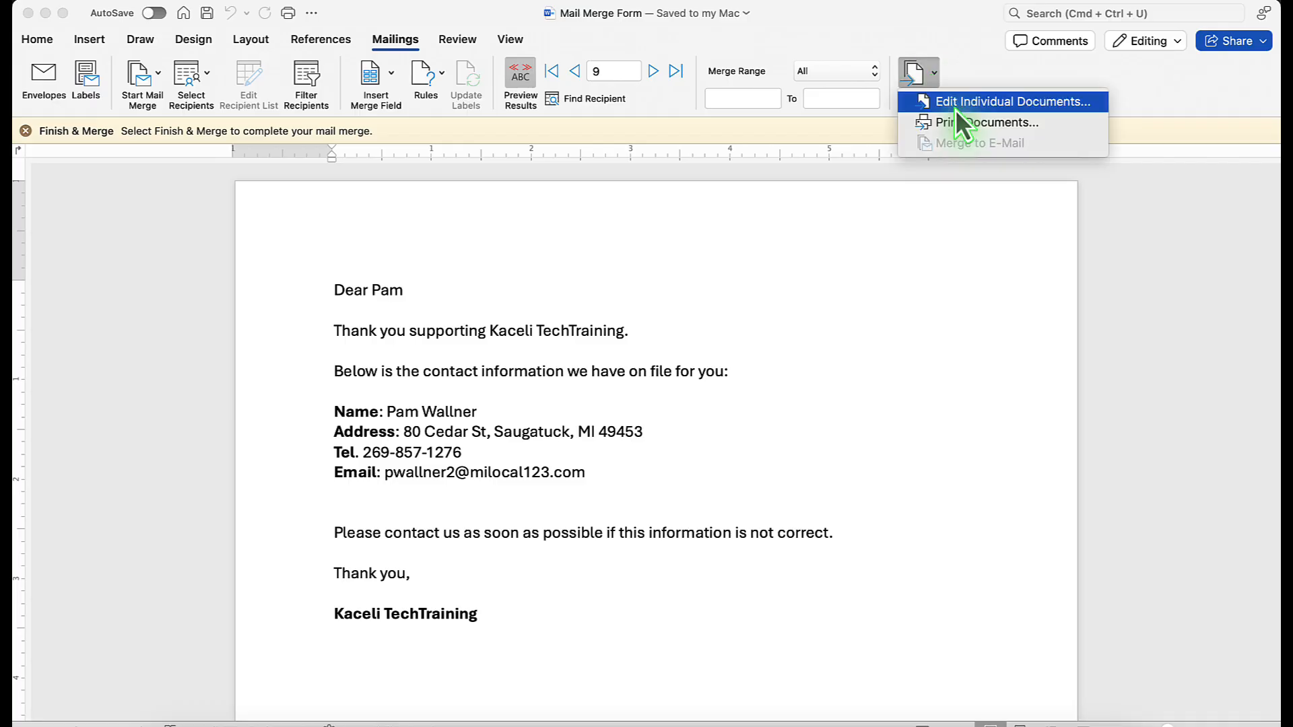
pyautogui.click(954, 108)
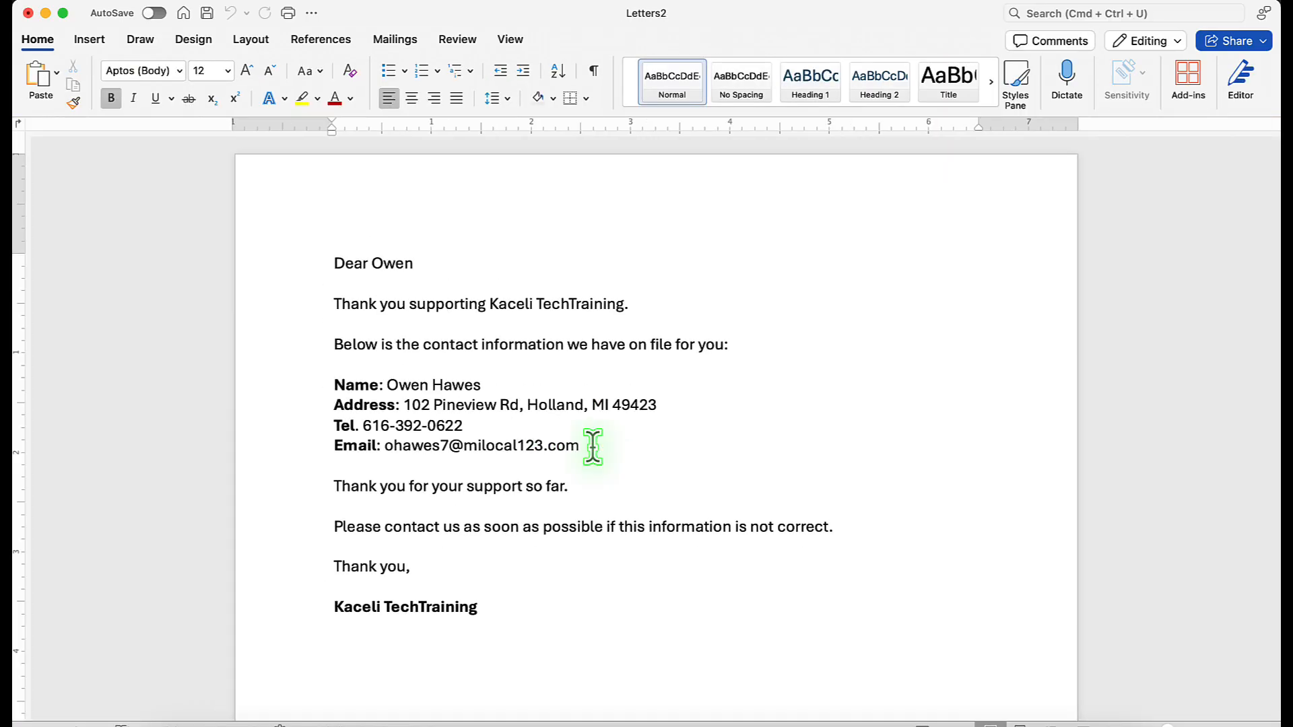
# - Go through the new merged letters to the last one and examine its recipient's contact details
pyautogui.scroll(-20, 592, 448)
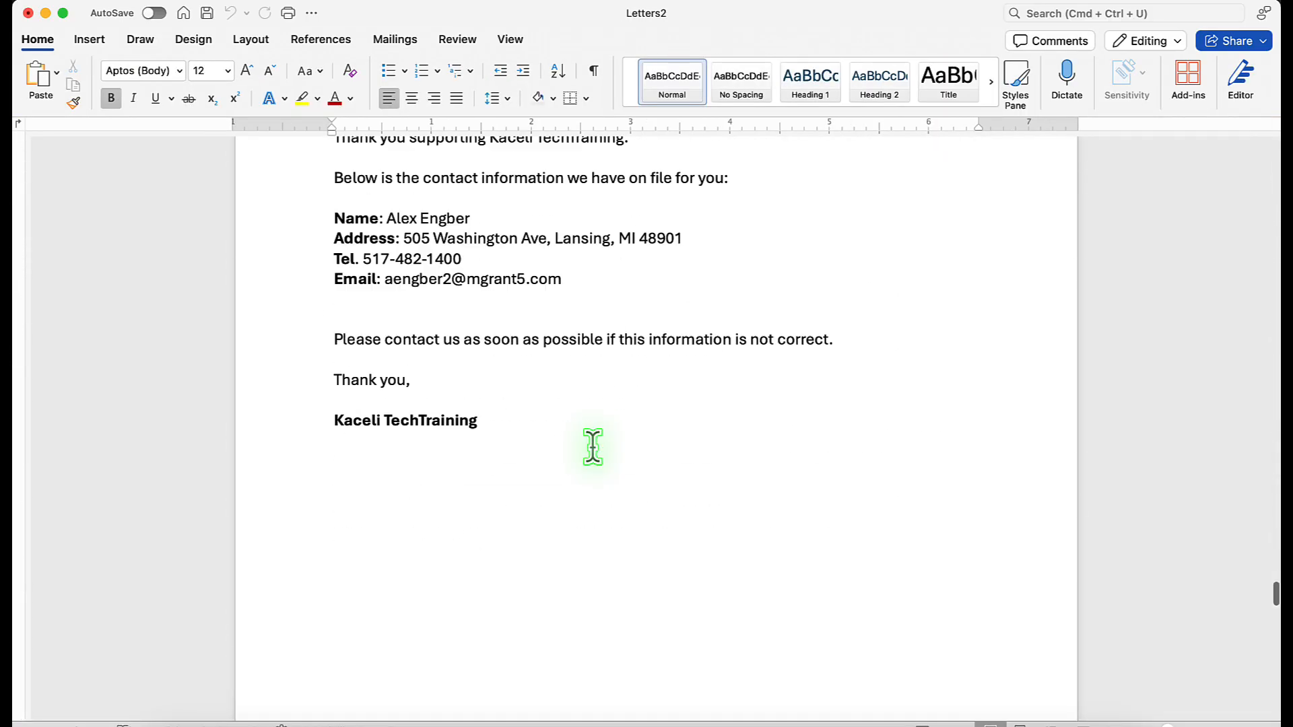
pyautogui.scroll(-10, 592, 448)
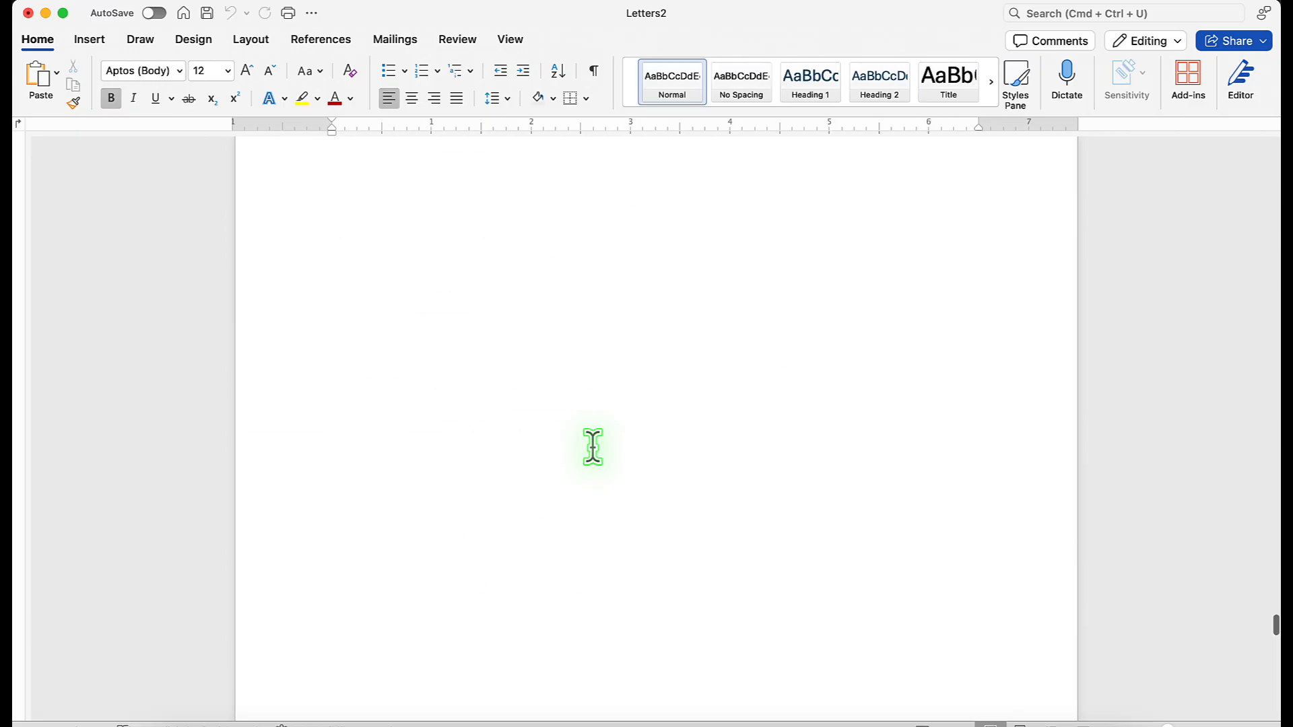
pyautogui.scroll(-20, 593, 447)
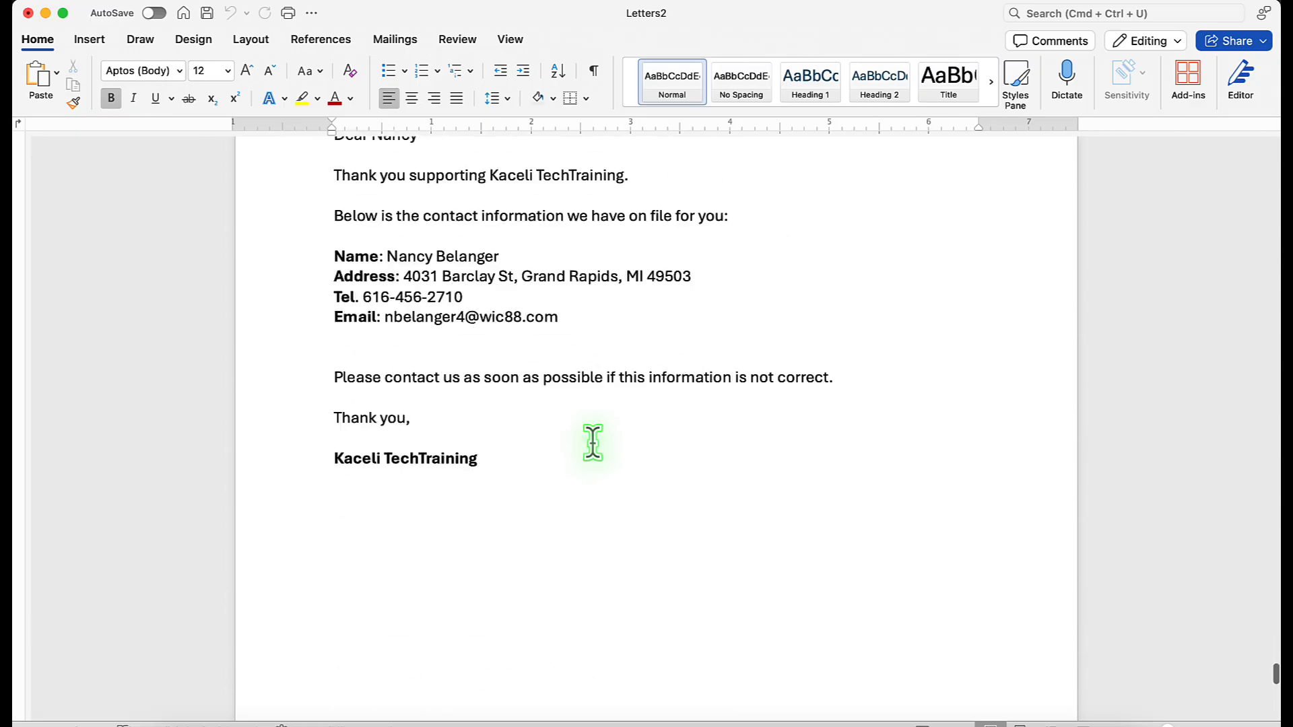
pyautogui.scroll(-15, 592, 442)
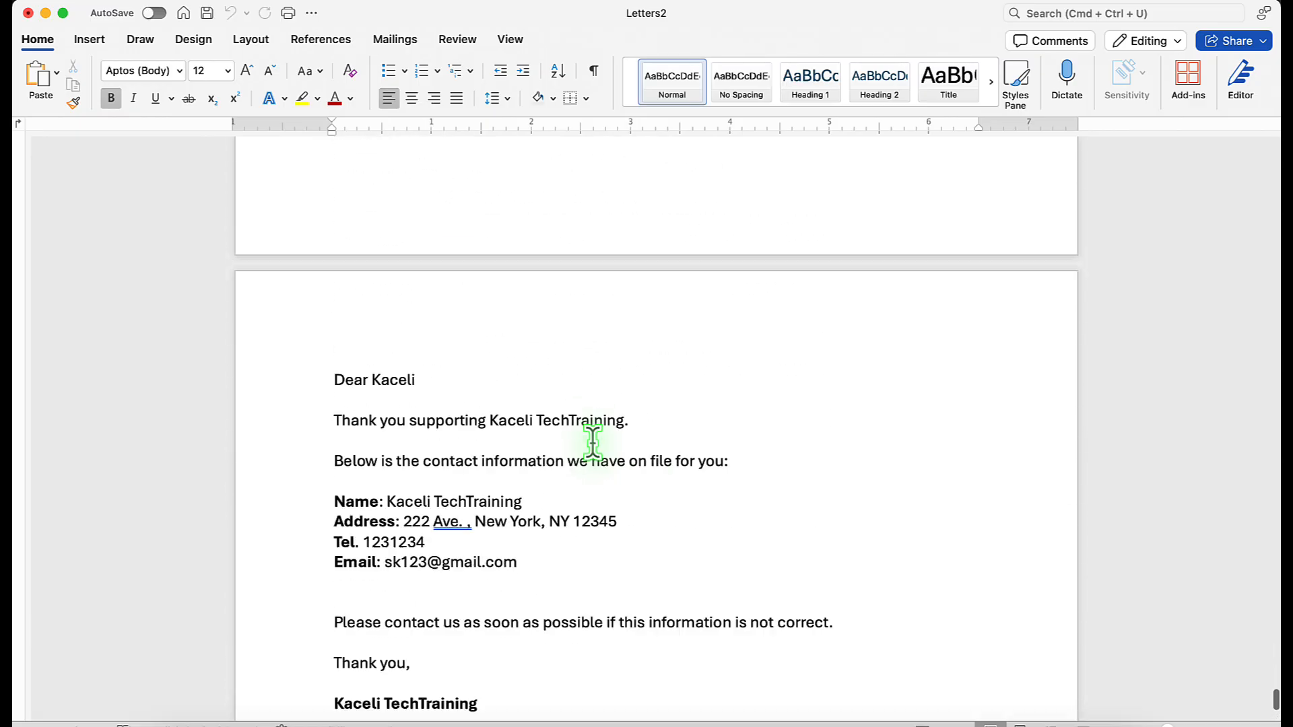
pyautogui.scroll(5, 593, 442)
pyautogui.scroll(-5, 593, 443)
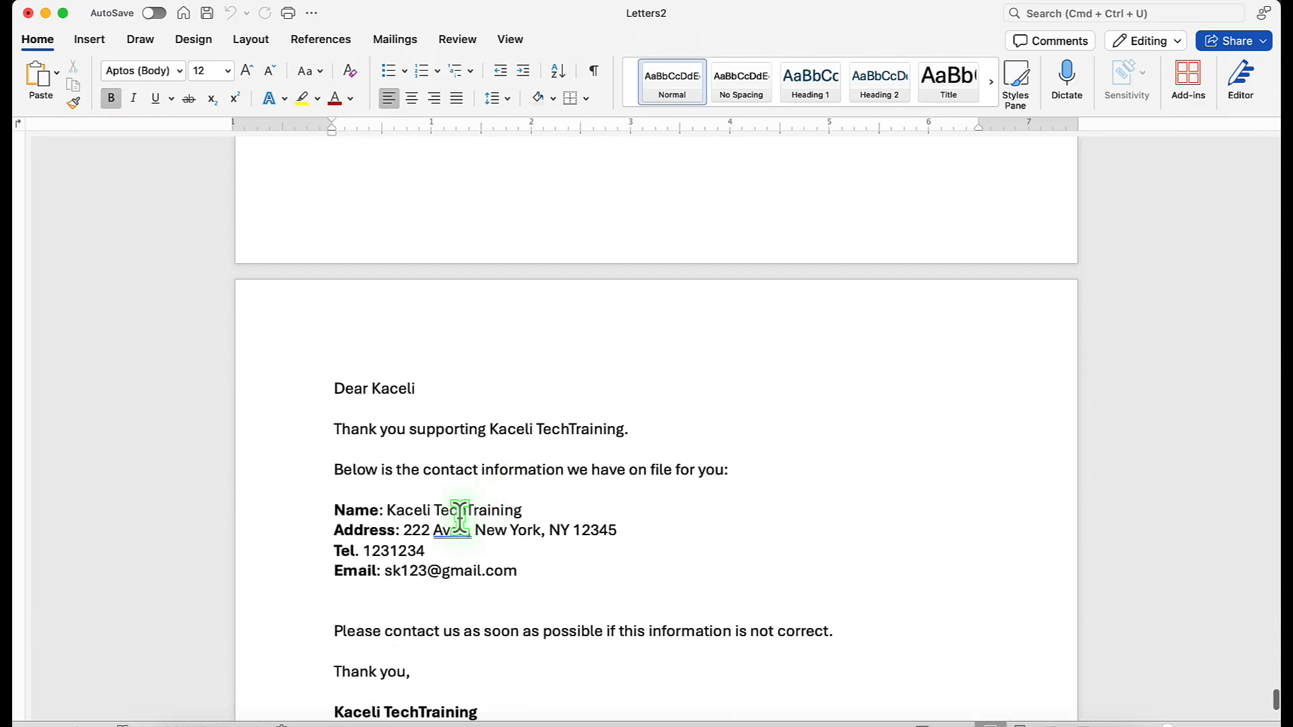
pyautogui.click(493, 503)
pyautogui.click(537, 510)
pyautogui.scroll(-1, 537, 510)
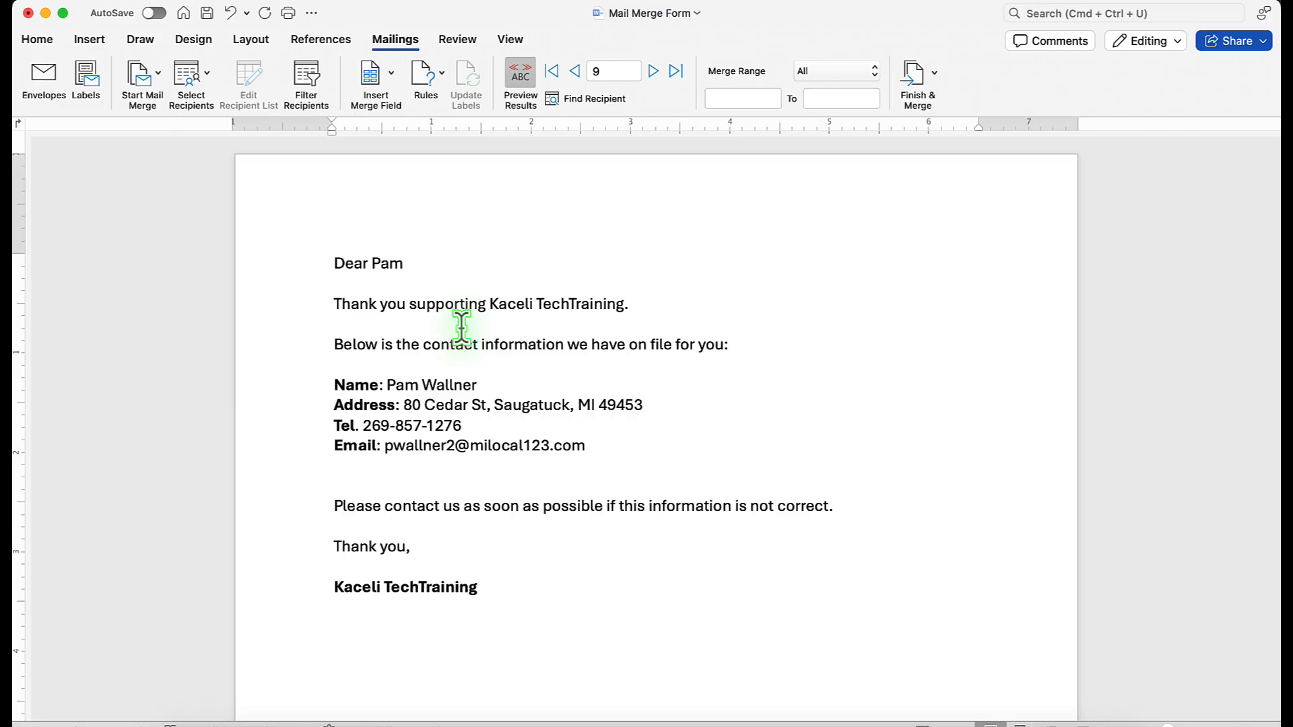
# - Examine the fields available for filtering the mail merge recipients
pyautogui.click(314, 79)
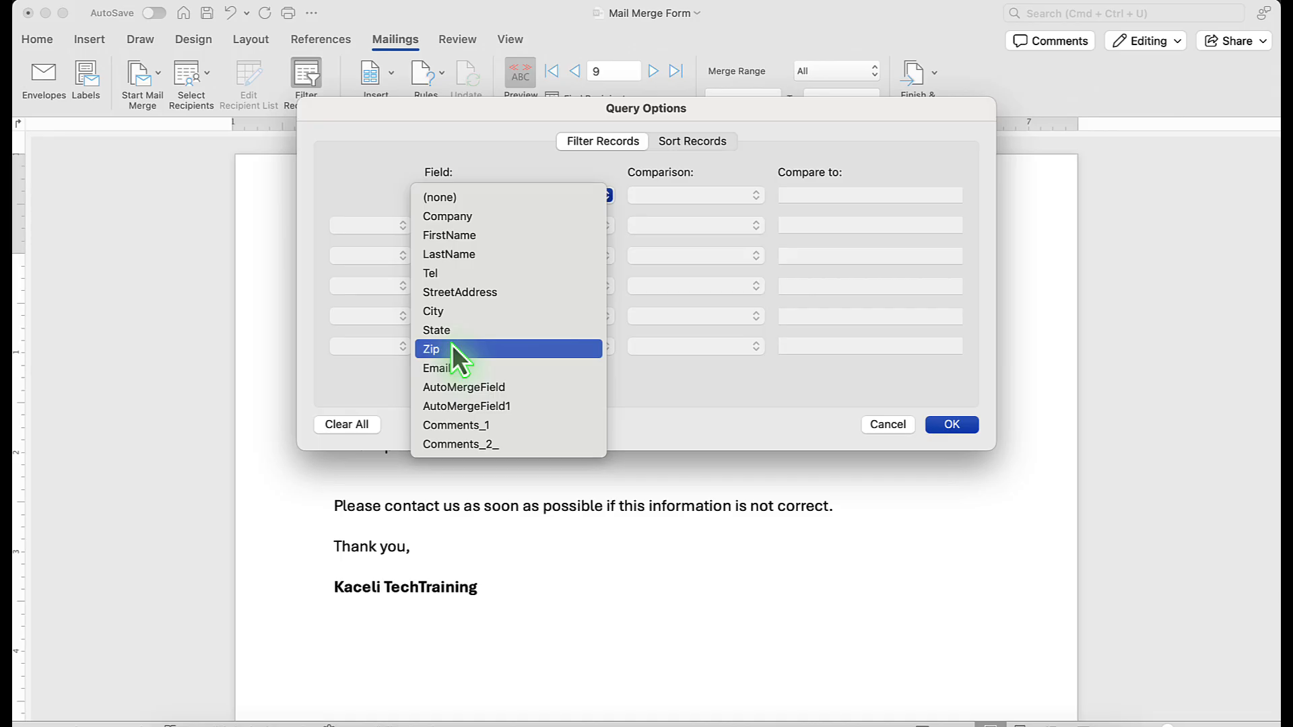
pyautogui.click(887, 431)
pyautogui.click(891, 431)
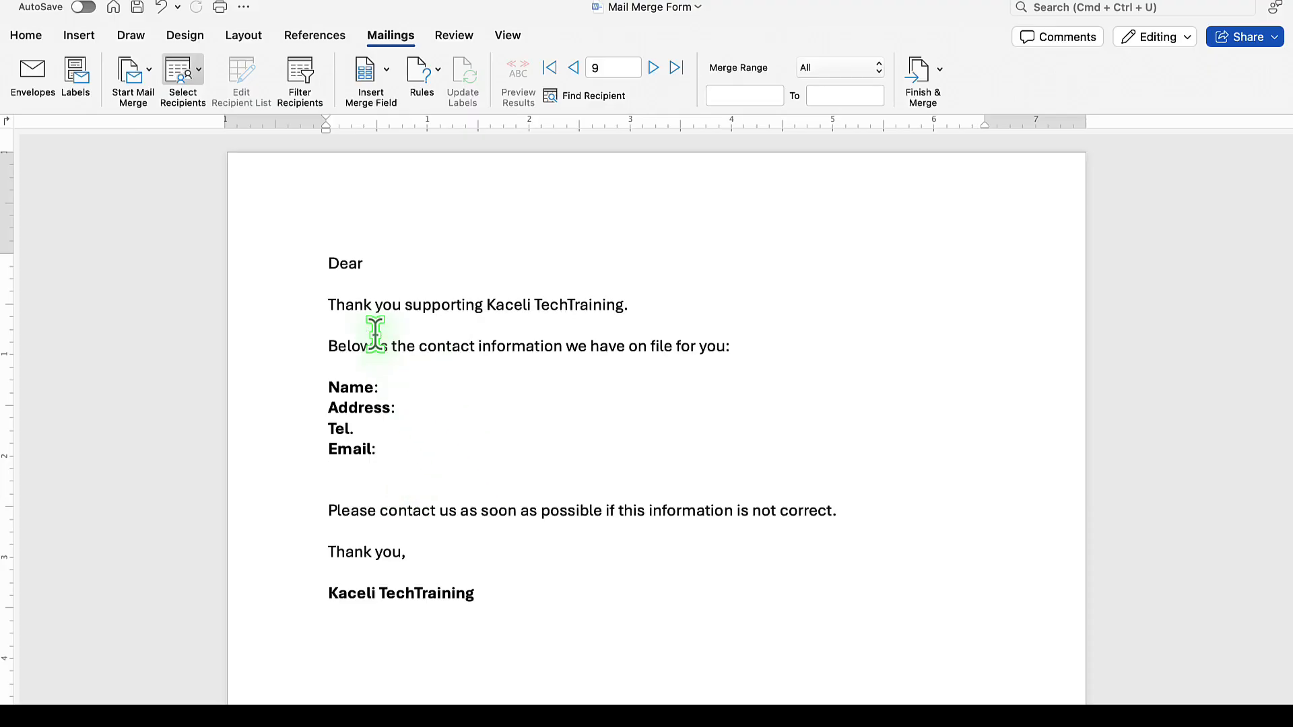
# - Compare the letter's text with the customer list in Excel, and examine the Email column
pyautogui.moveTo(328, 262); pyautogui.dragTo(381, 471)
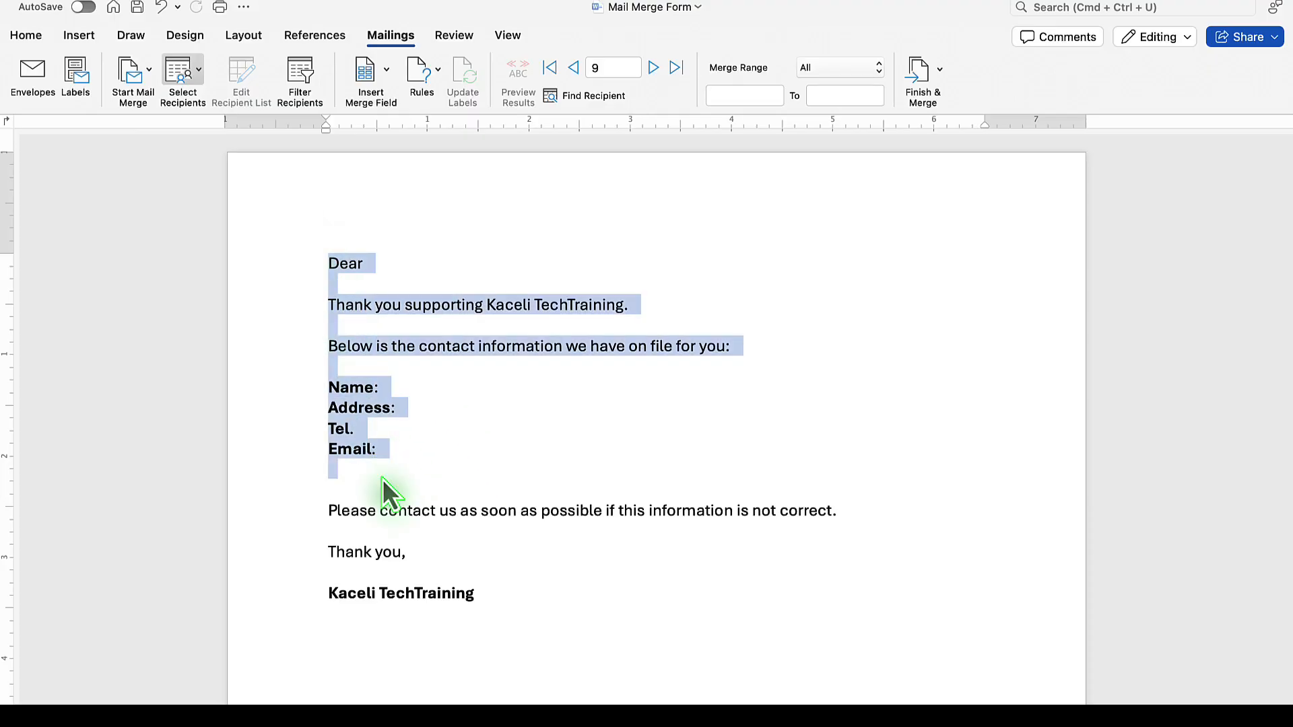
pyautogui.click(392, 510)
pyautogui.hotkey('ctrl', 'Right')
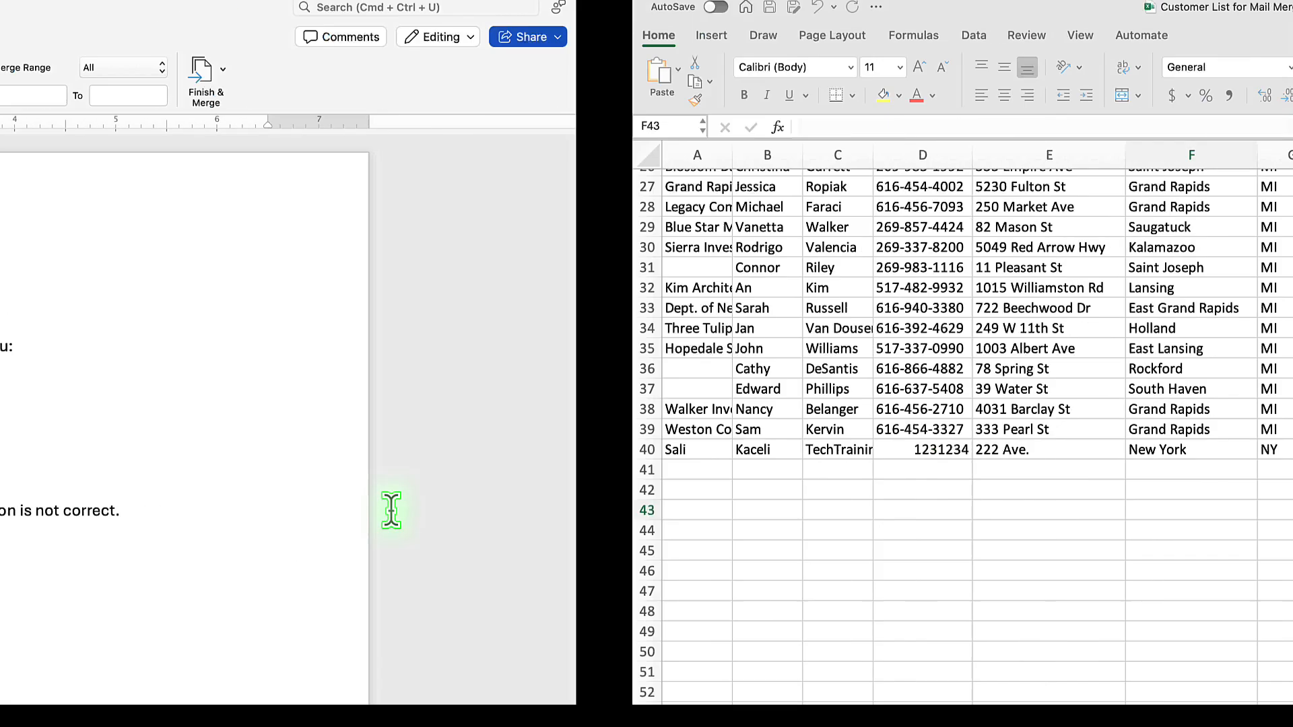
pyautogui.scroll(9, 416, 367)
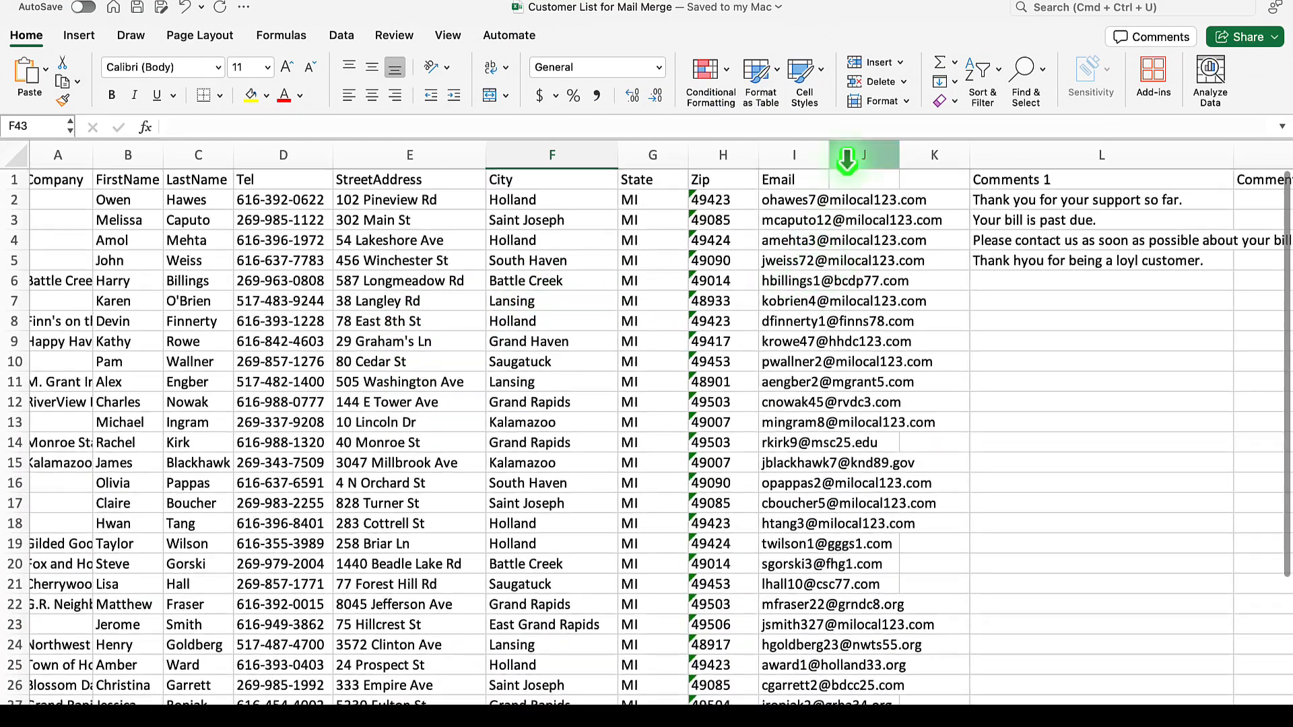
pyautogui.click(808, 180)
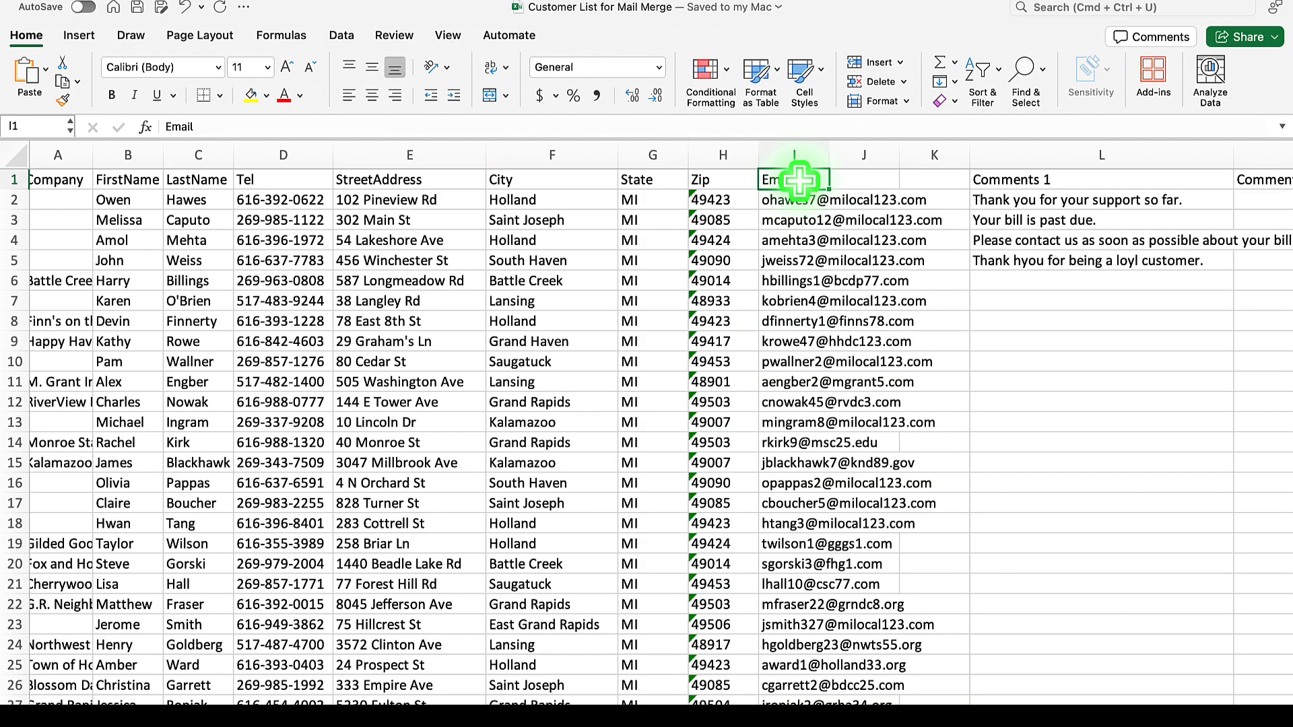
pyautogui.click(804, 157)
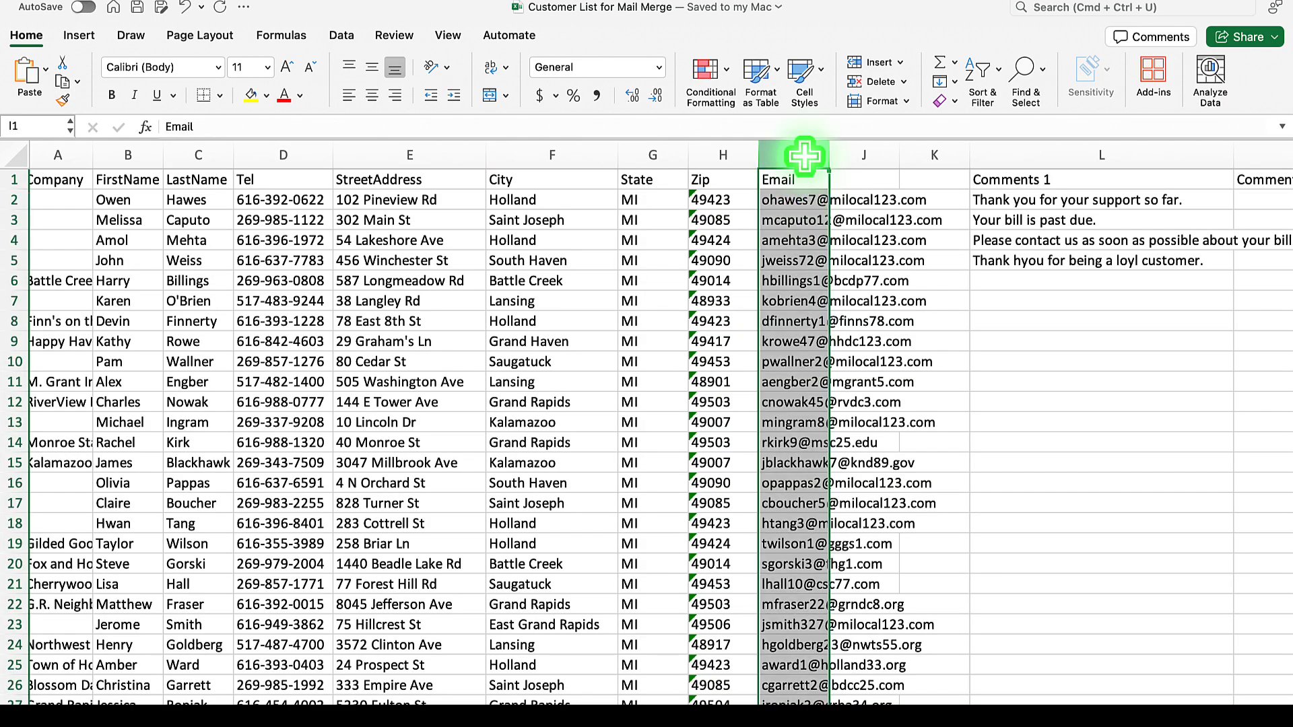
pyautogui.click(850, 214)
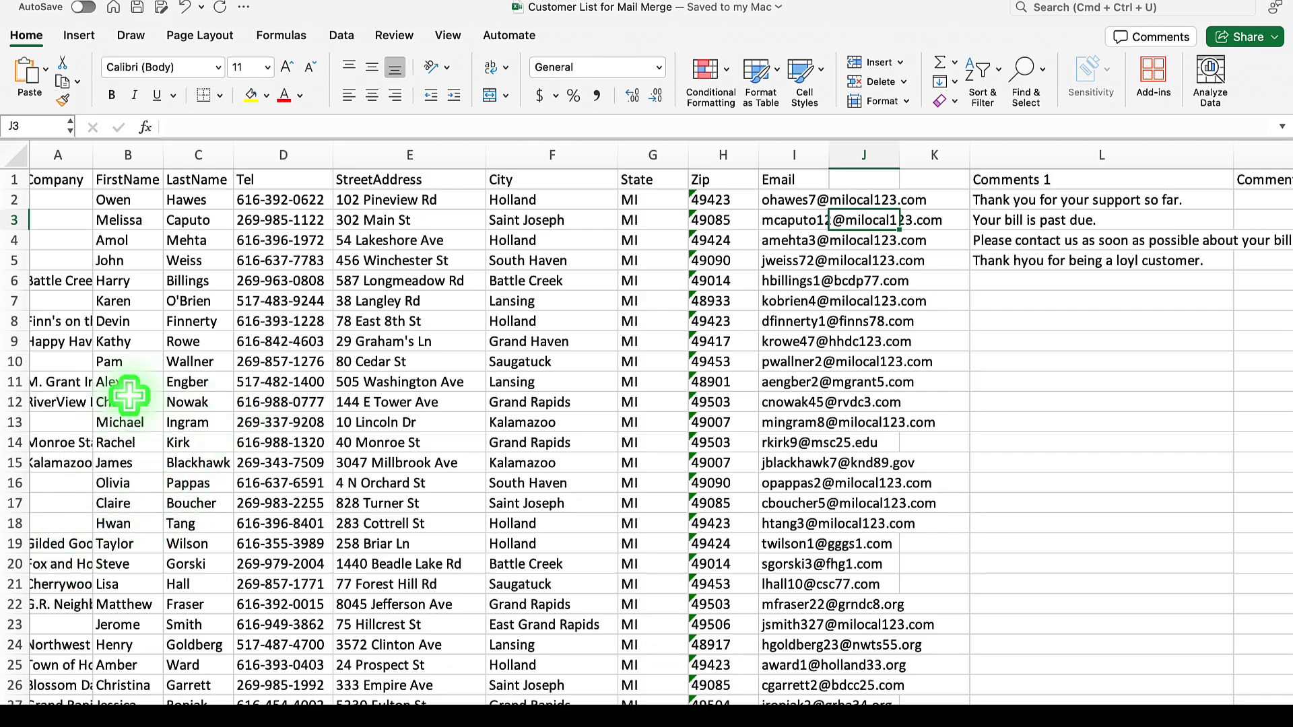
# - Examine the customer list's column headings one by one, from Company through to Zip
pyautogui.hscroll(-1, 128, 396)
pyautogui.click(52, 180)
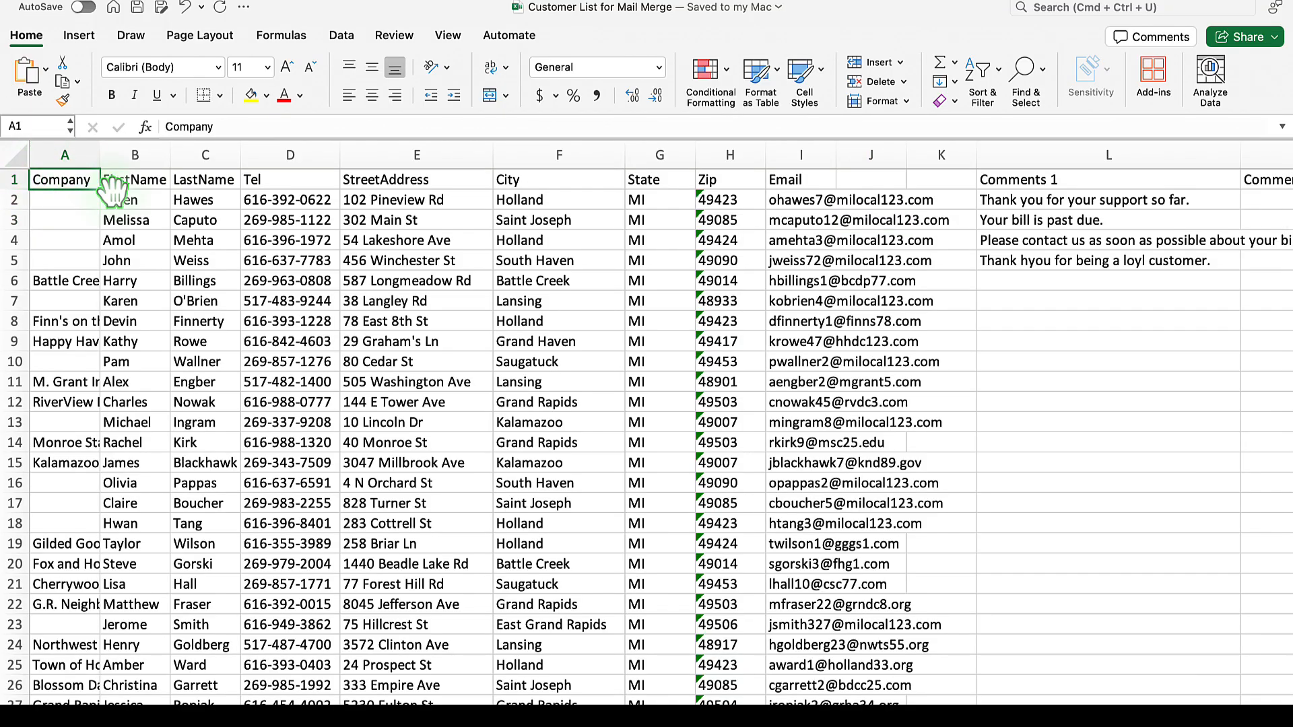
pyautogui.click(186, 180)
pyautogui.click(288, 180)
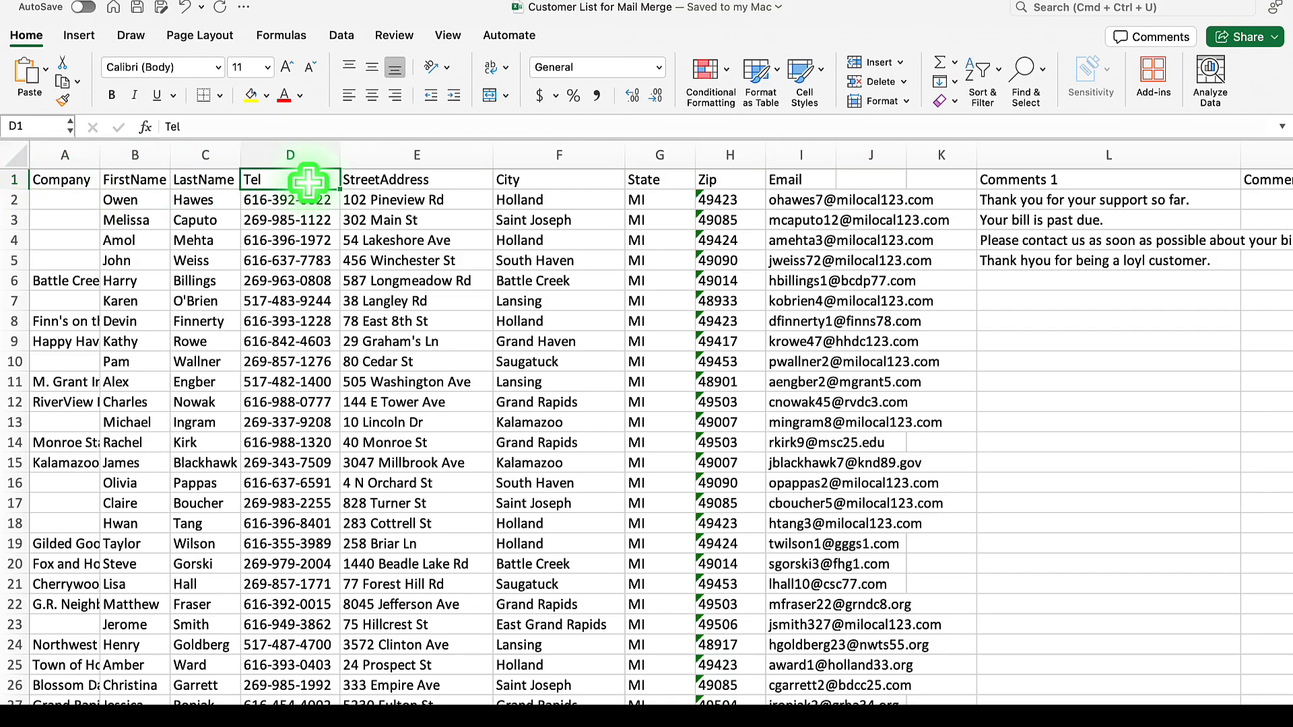
pyautogui.click(389, 180)
pyautogui.click(518, 181)
pyautogui.click(723, 182)
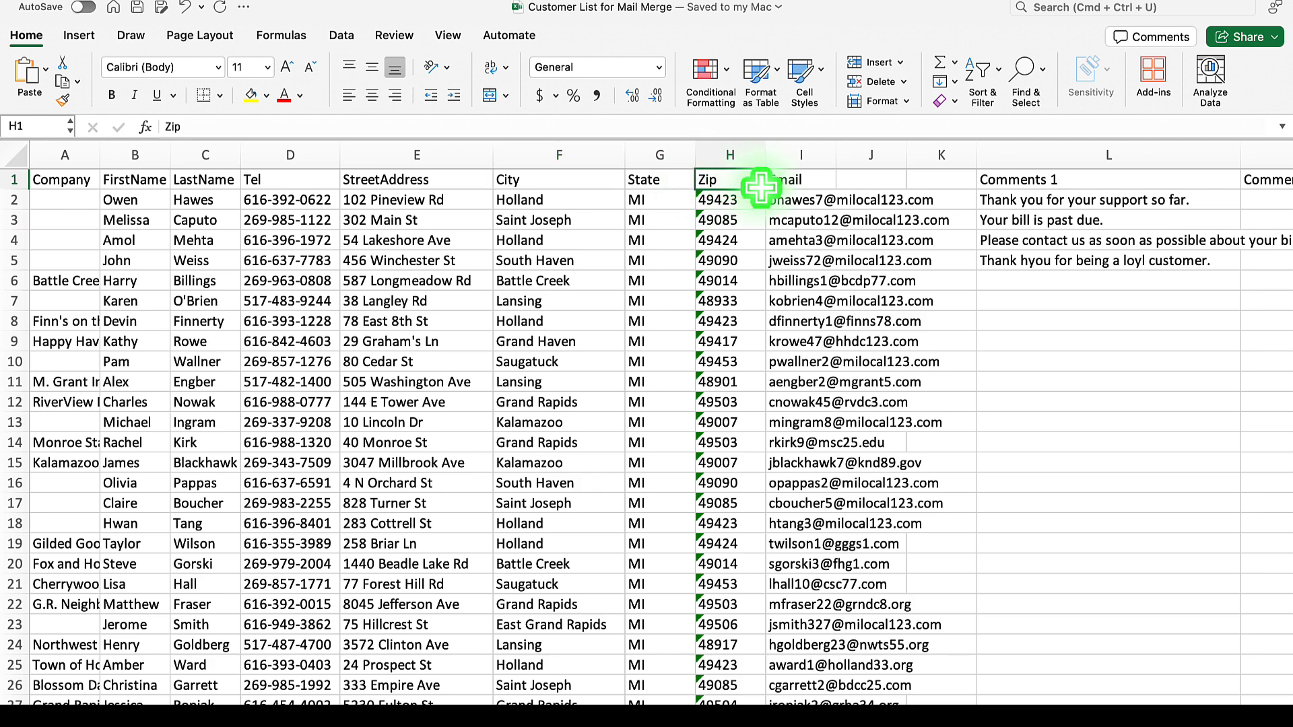
# - Switch to the Mail Merge Form letter in Word and attach Customer List for Mail Merge.xlsx as its recipient list, using the entire worksheet
pyautogui.press('super+Tab')
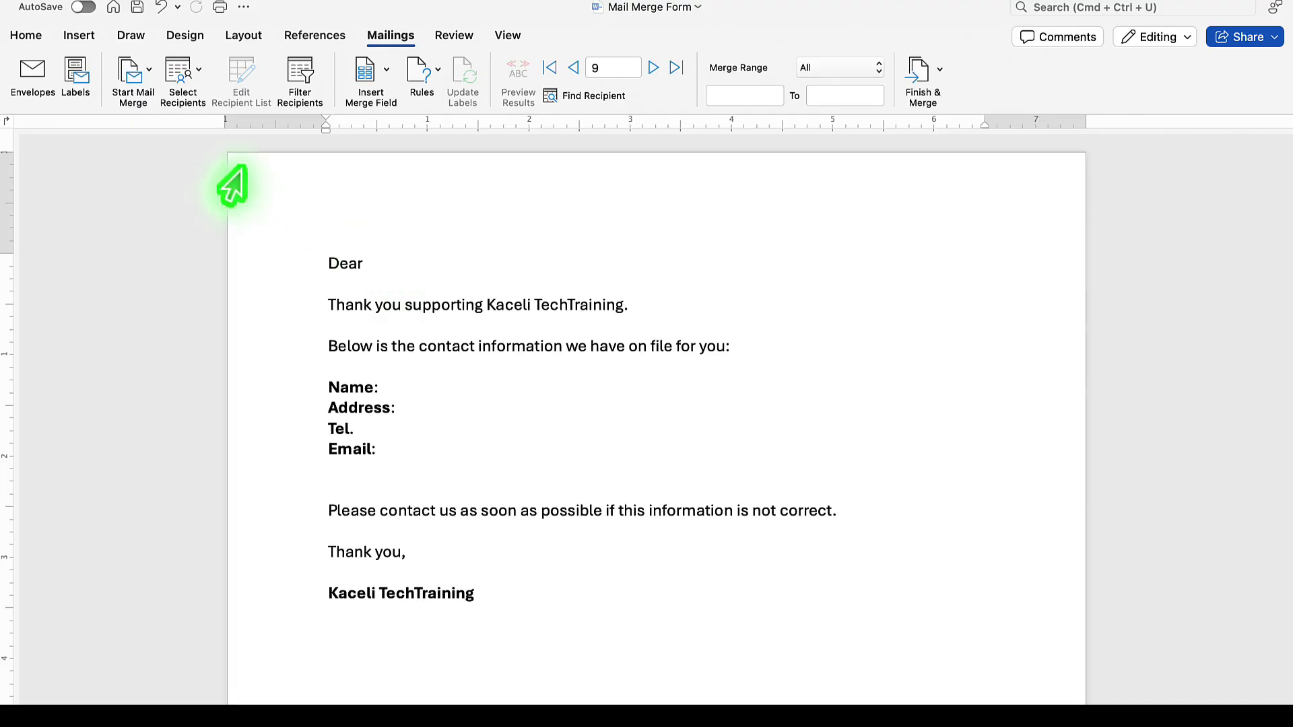
pyautogui.click(389, 41)
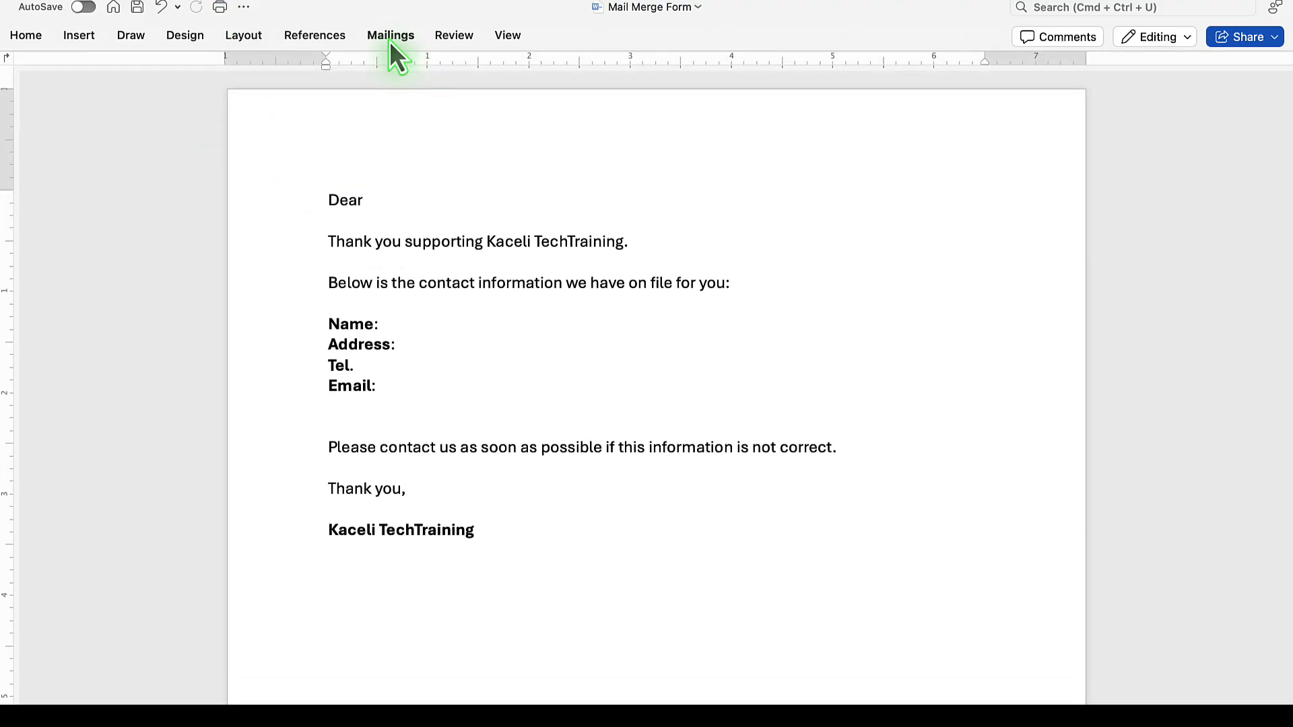
pyautogui.click(389, 39)
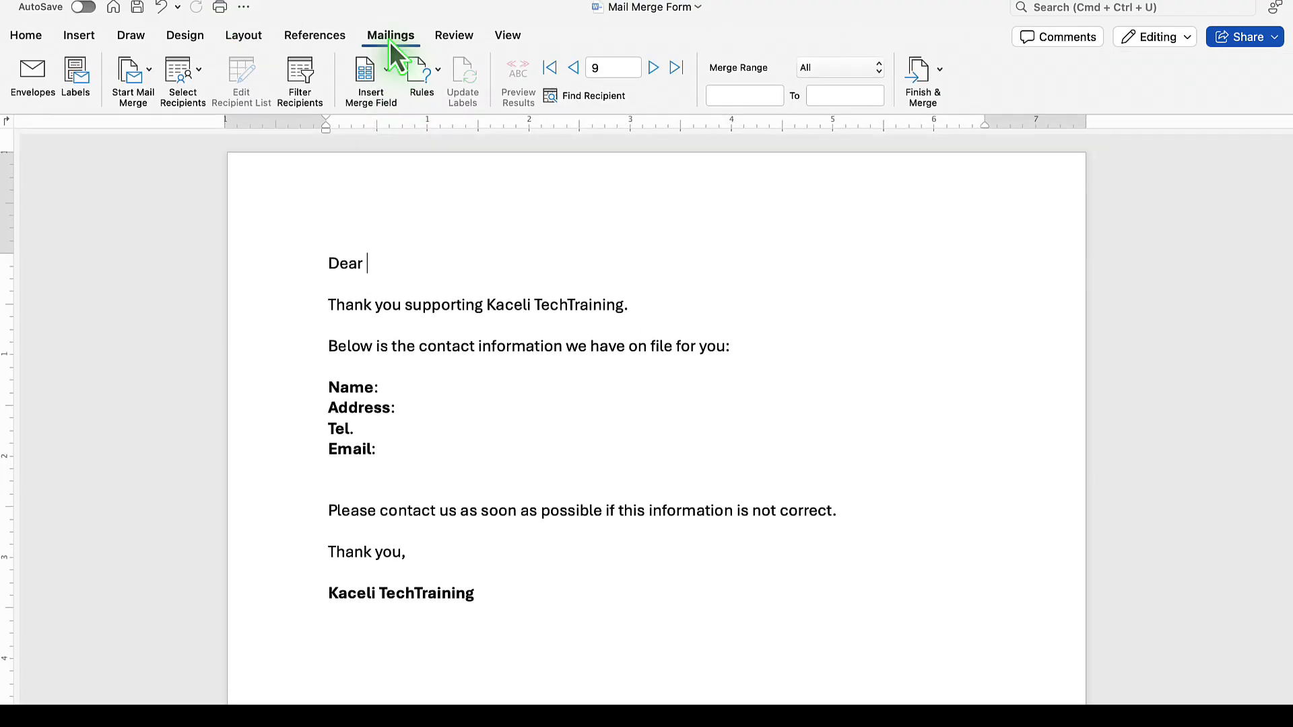
pyautogui.click(199, 77)
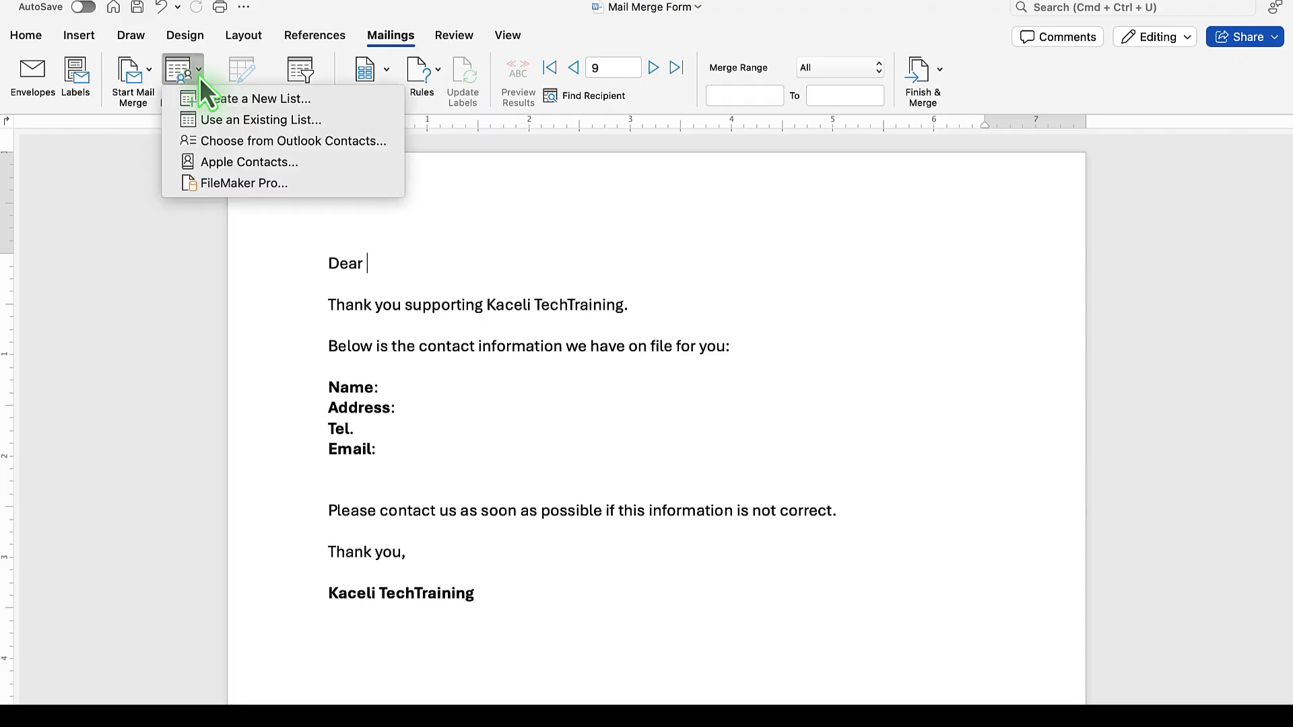
pyautogui.click(230, 119)
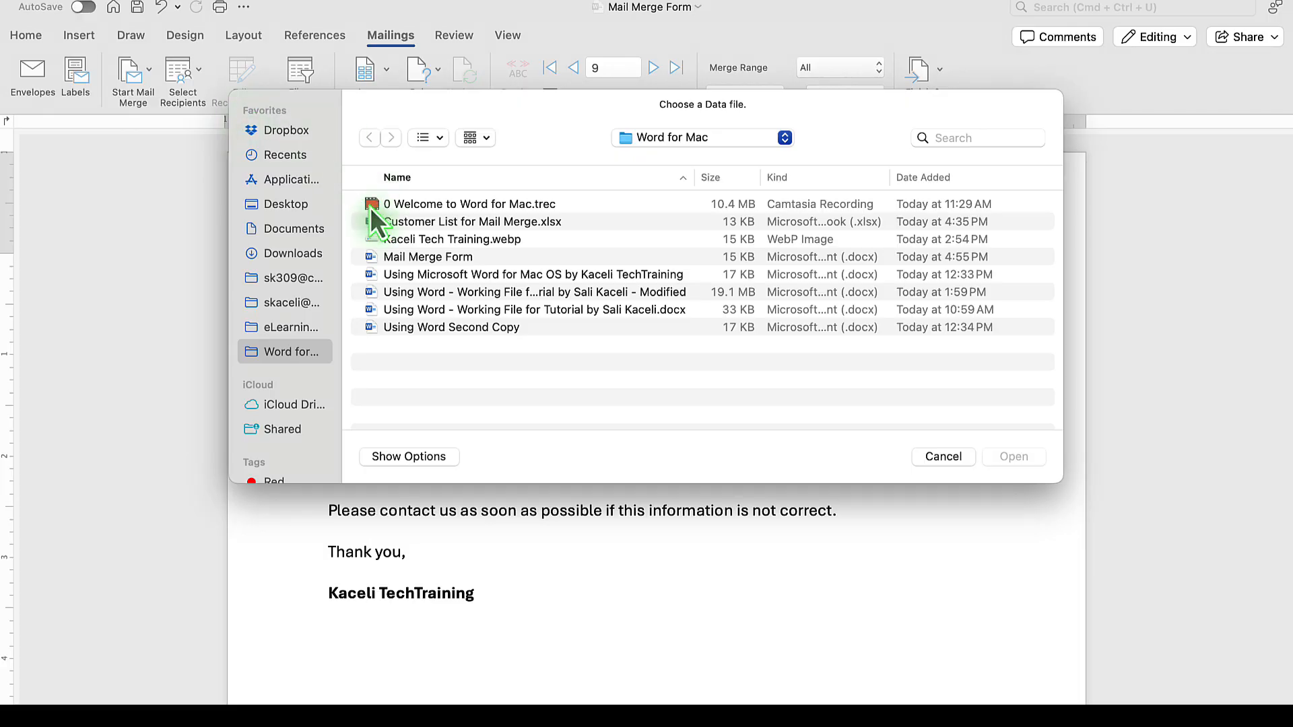
pyautogui.click(433, 223)
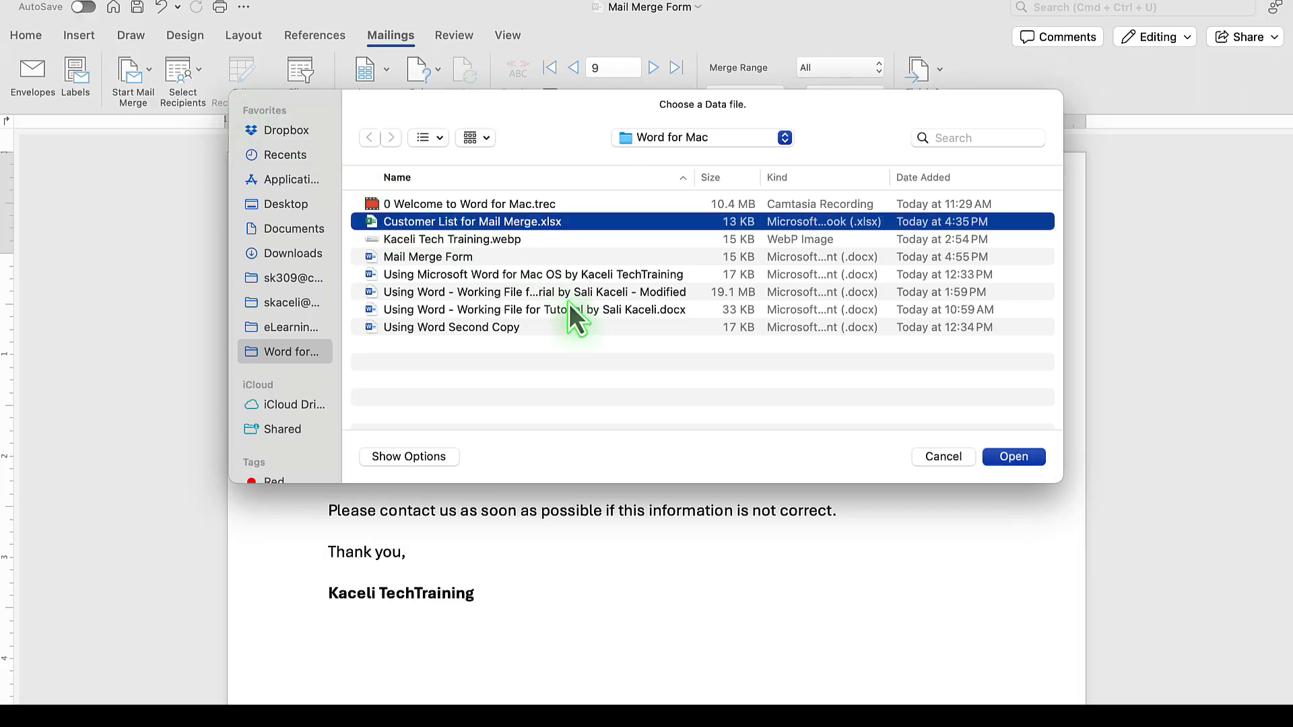
pyautogui.click(1023, 464)
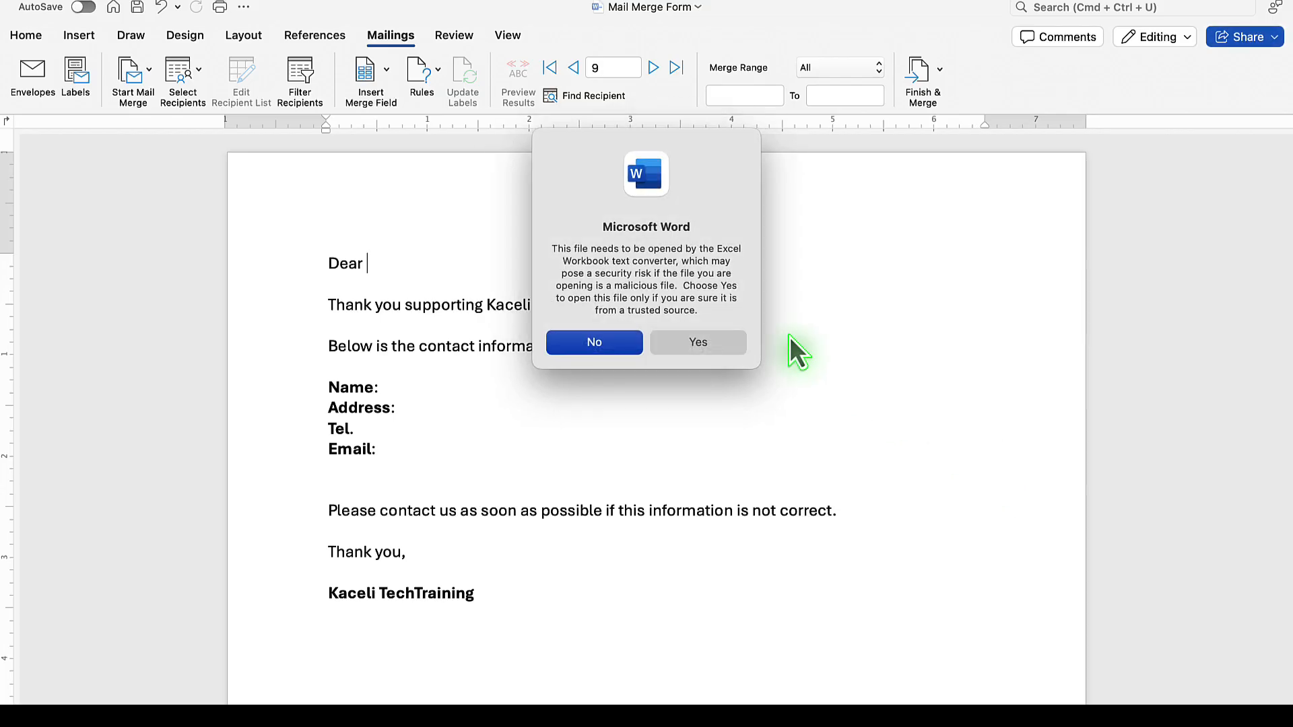
pyautogui.click(689, 348)
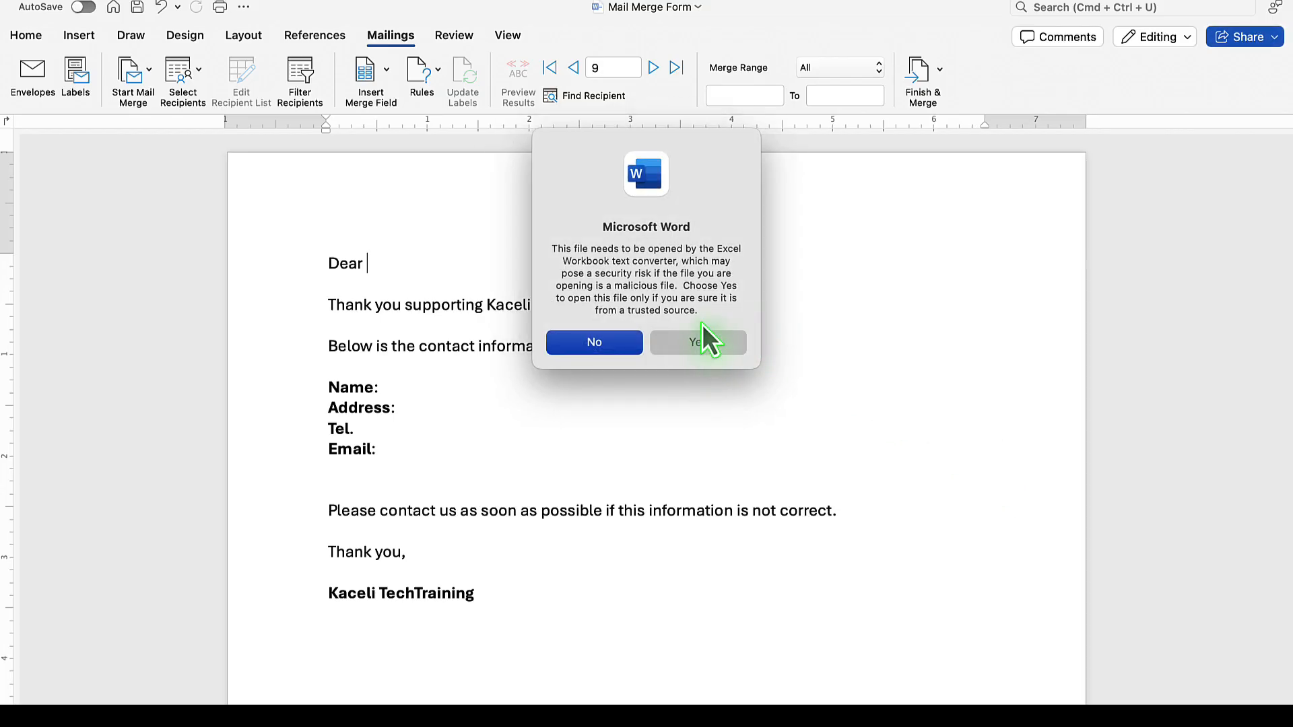
pyautogui.click(718, 299)
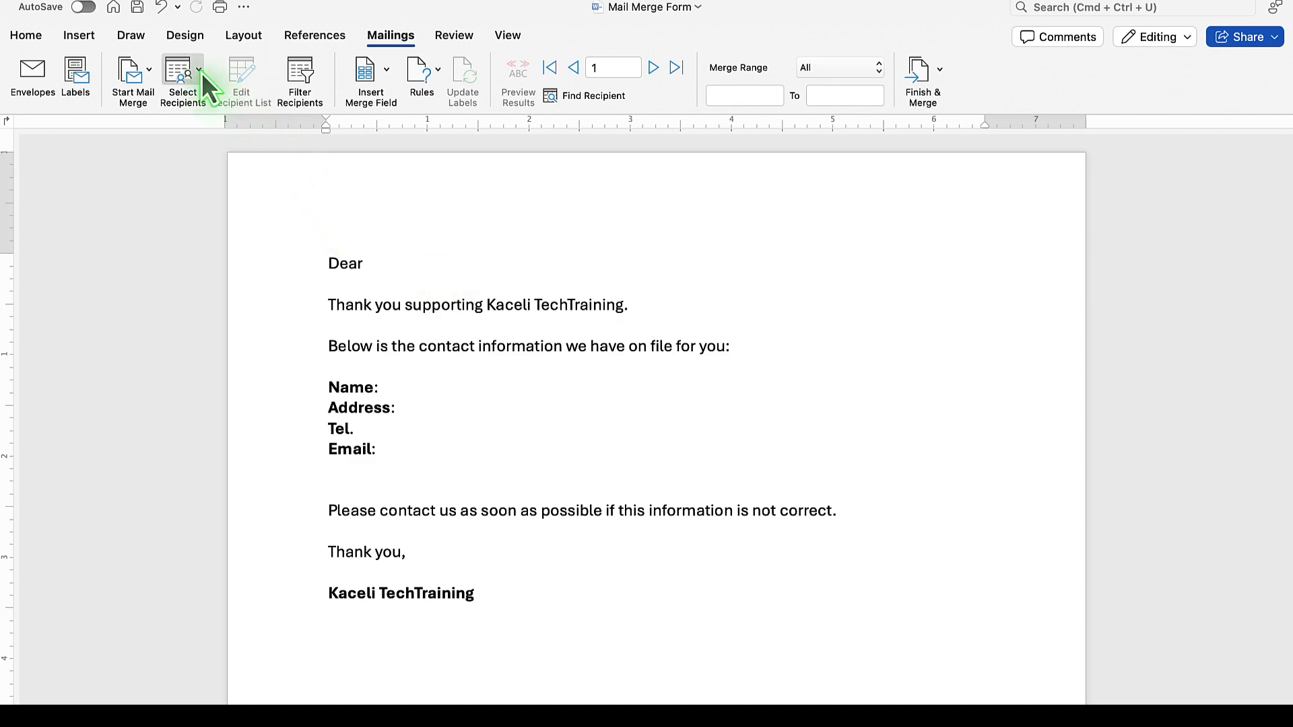
# - Change the merge type to Email Messages and attach the entire worksheet of Customer List for Mail Merge.xlsx again as the recipient list
pyautogui.click(149, 69)
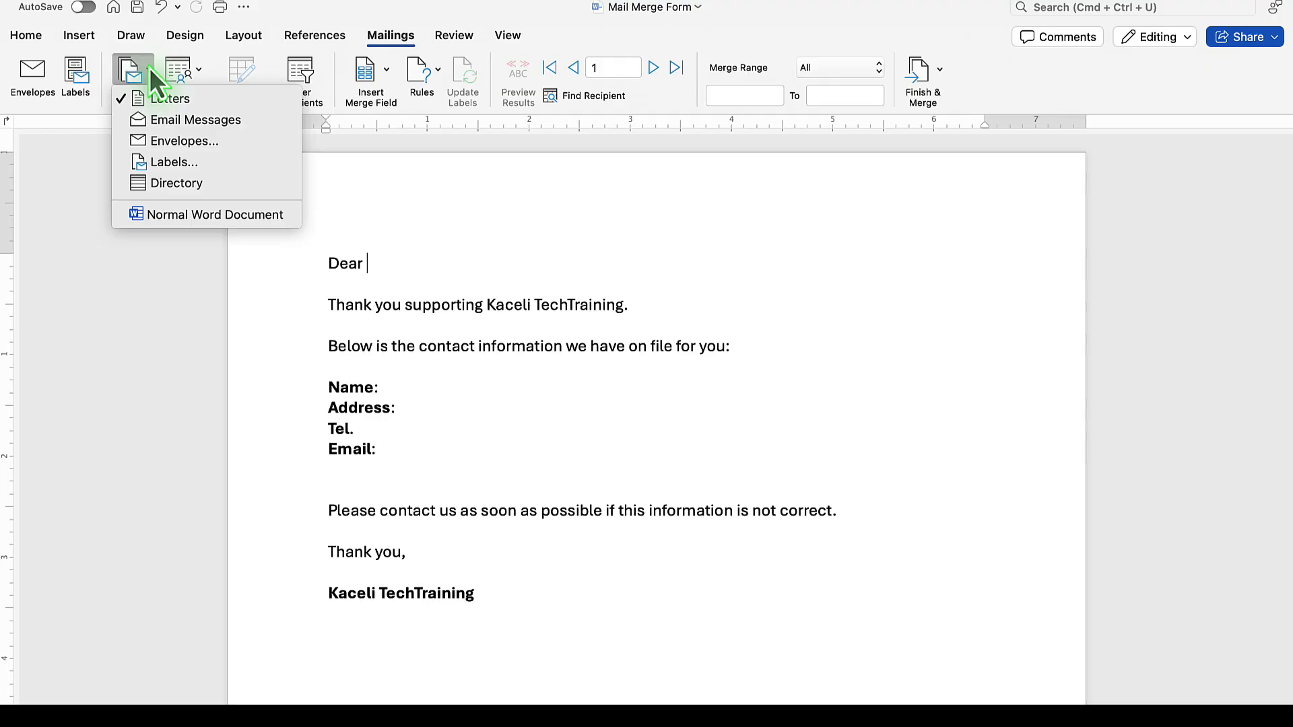
pyautogui.click(161, 126)
pyautogui.click(198, 70)
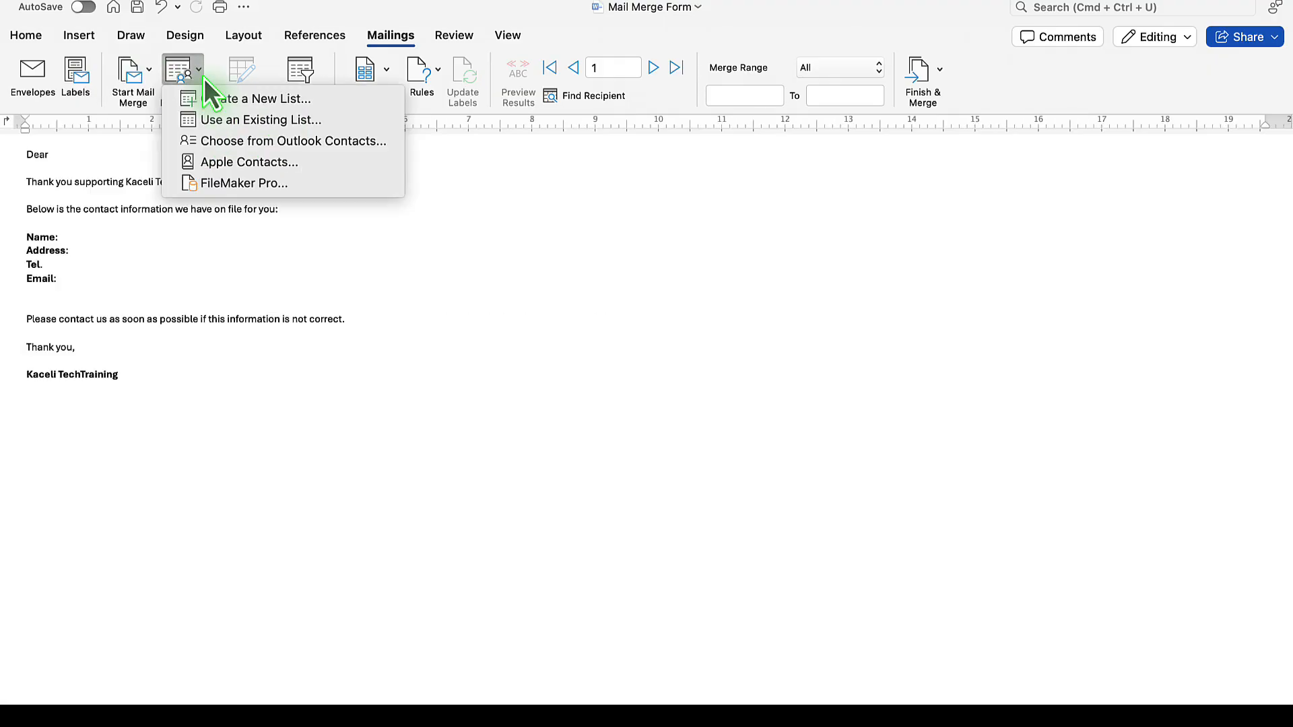
pyautogui.click(227, 123)
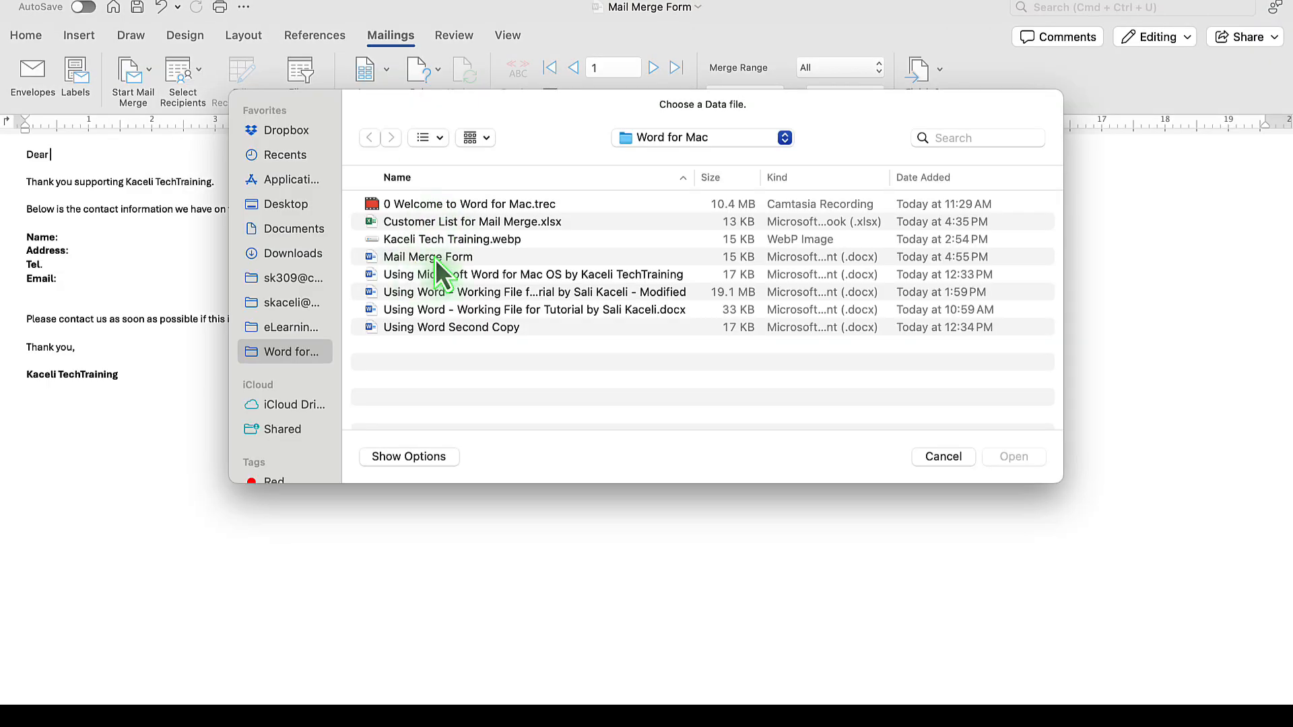
pyautogui.click(492, 224)
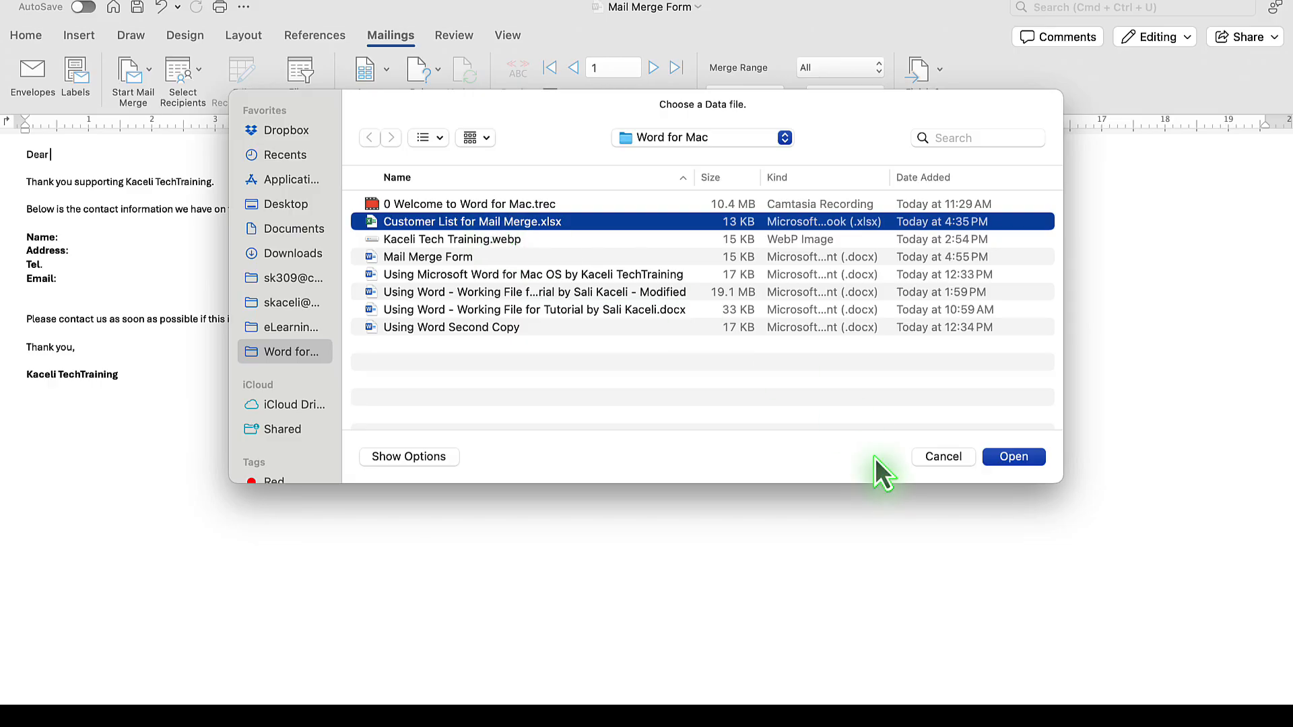
pyautogui.click(1013, 456)
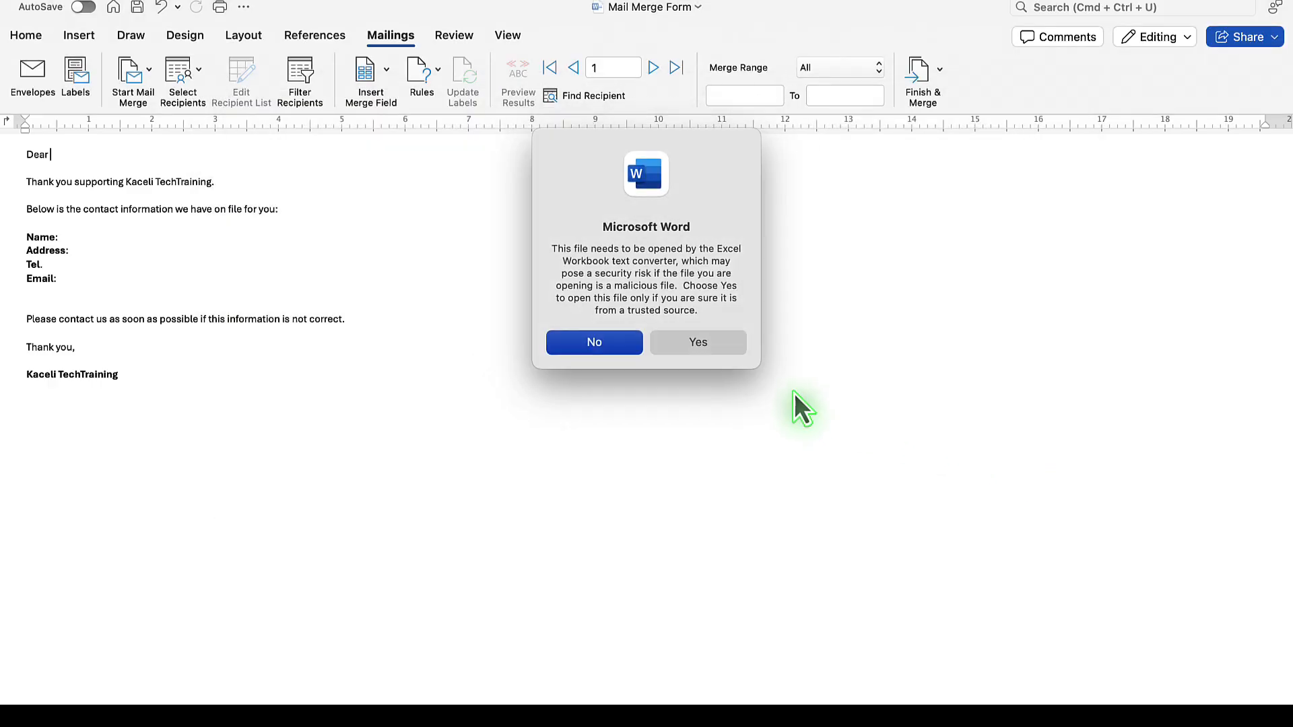
pyautogui.click(712, 346)
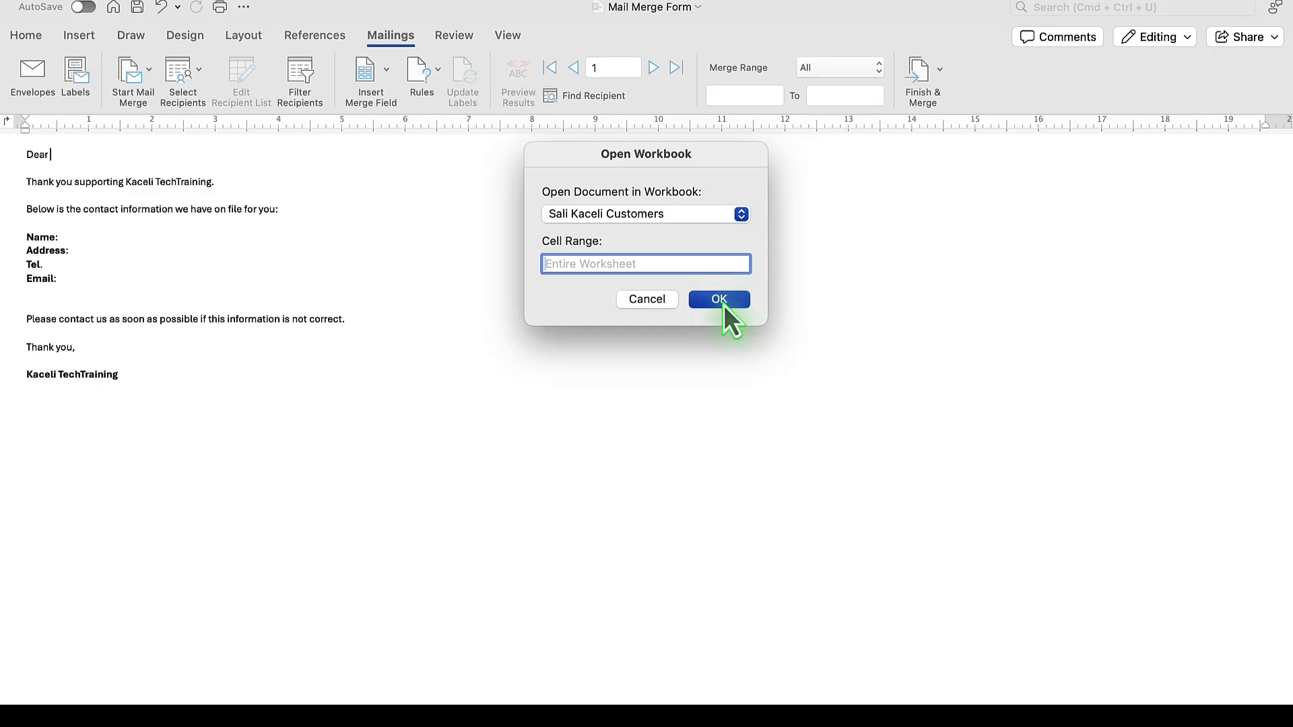
pyautogui.click(723, 304)
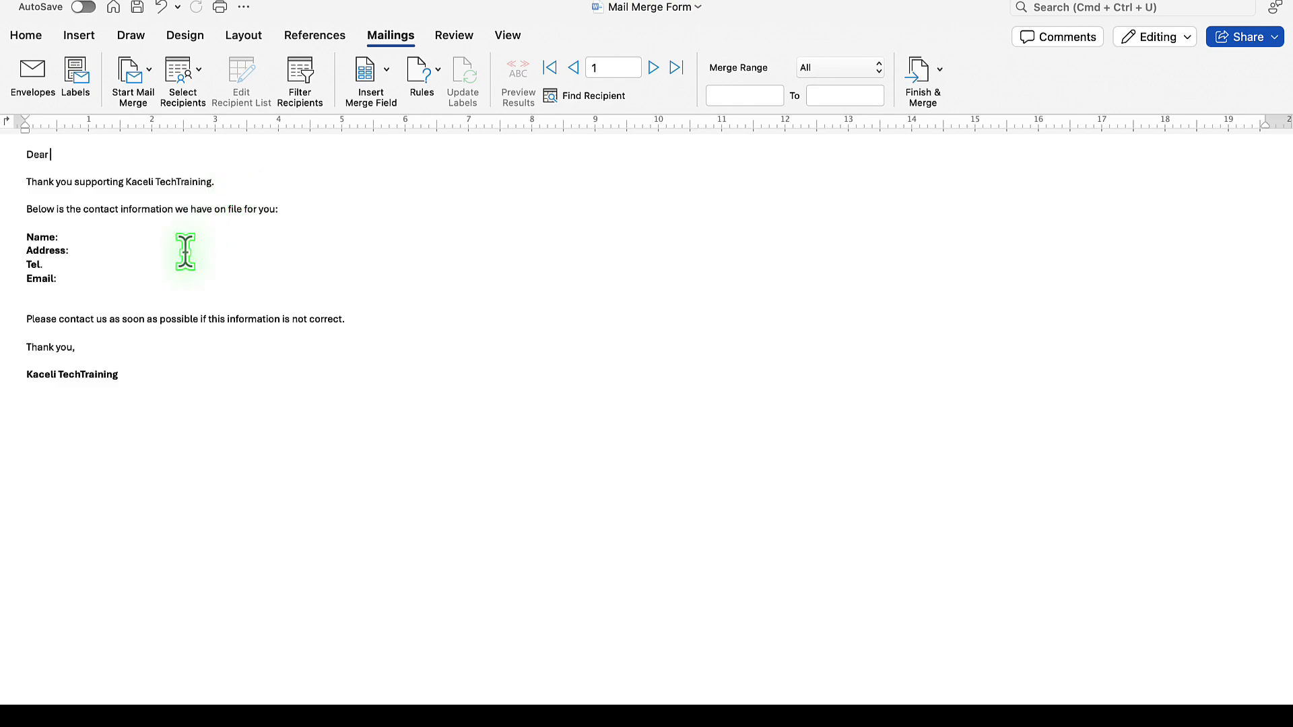
# - Try Zip as the field for filtering the recipients, and reset the filter field to (none)
pyautogui.click(306, 81)
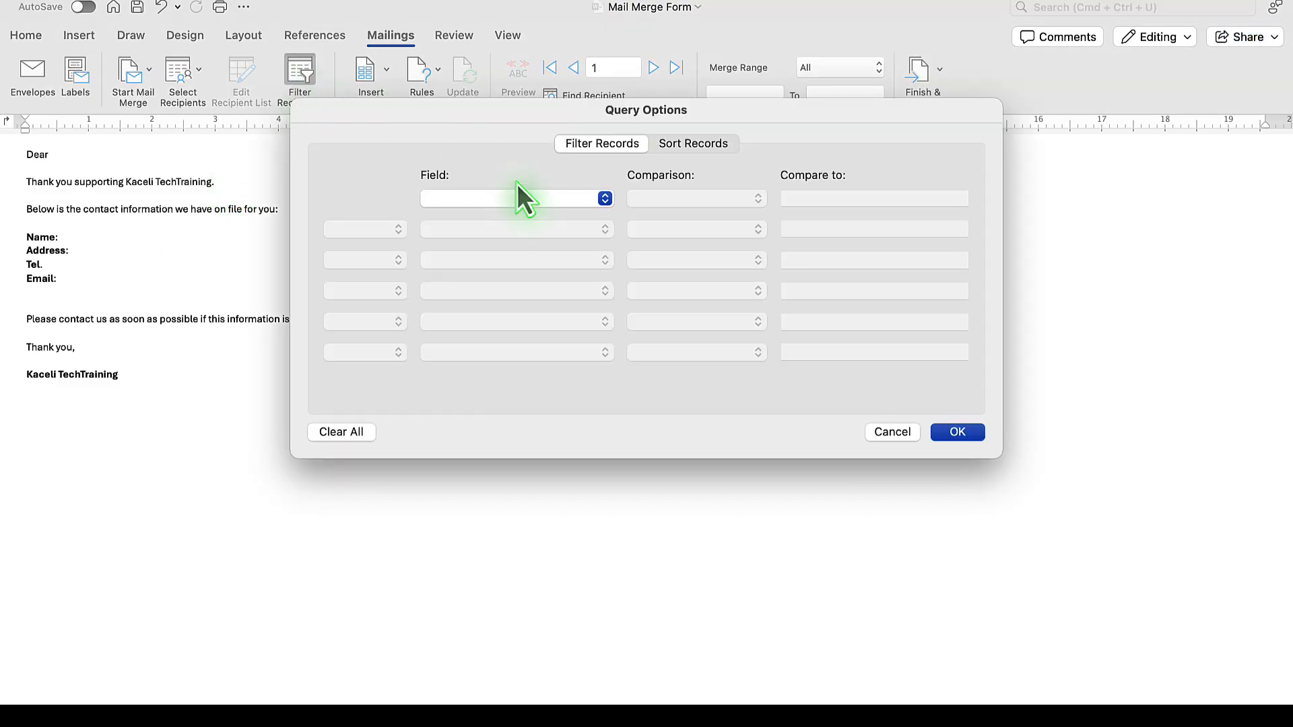
pyautogui.click(539, 212)
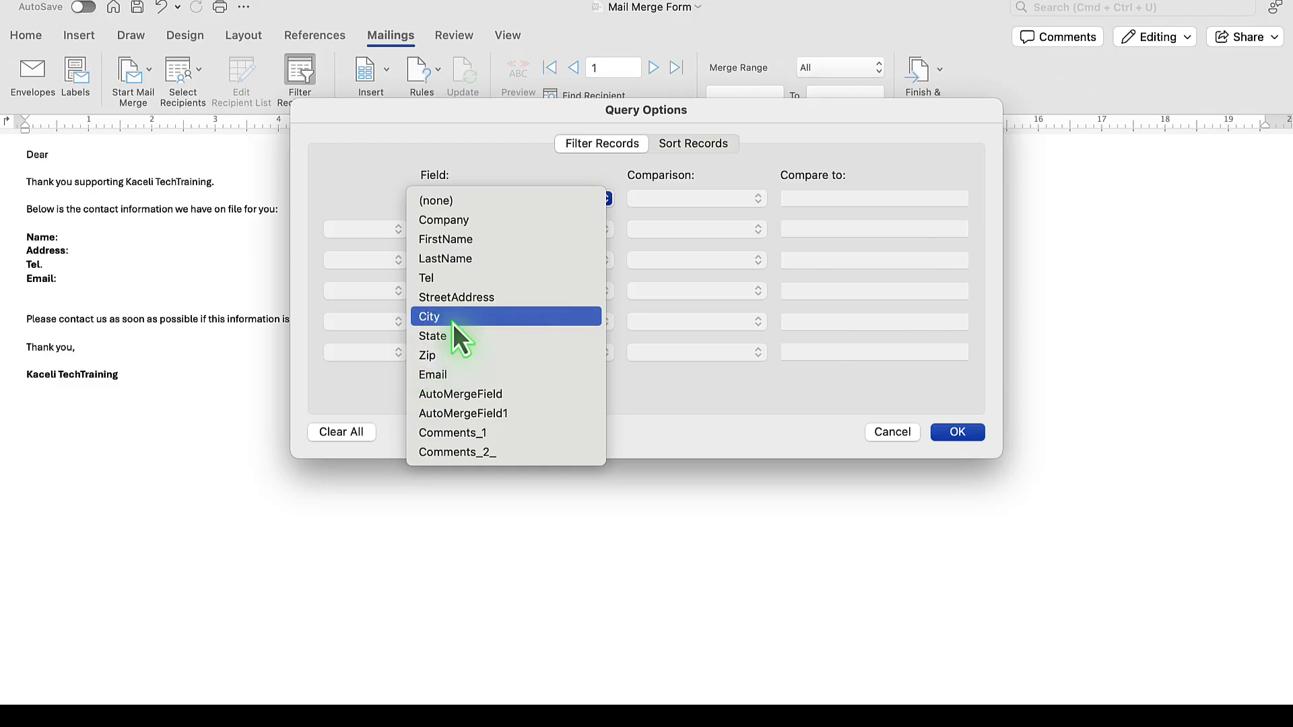
pyautogui.click(504, 355)
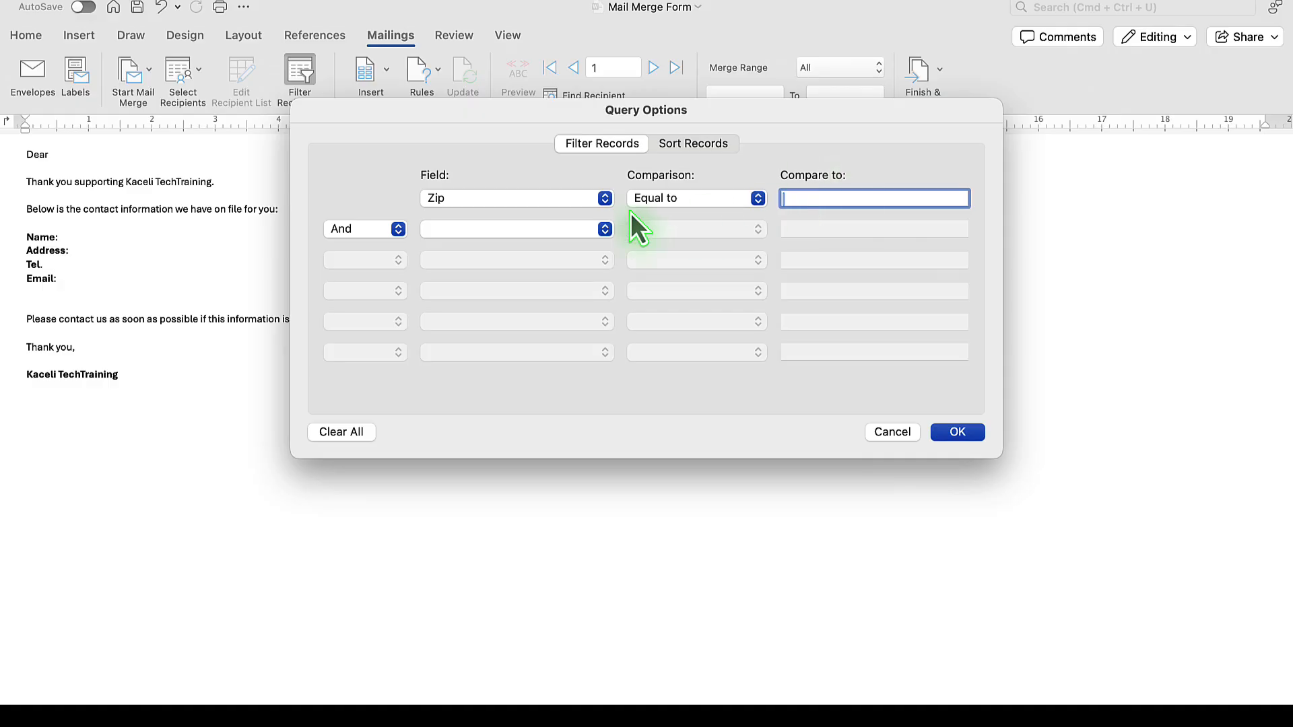
pyautogui.click(559, 198)
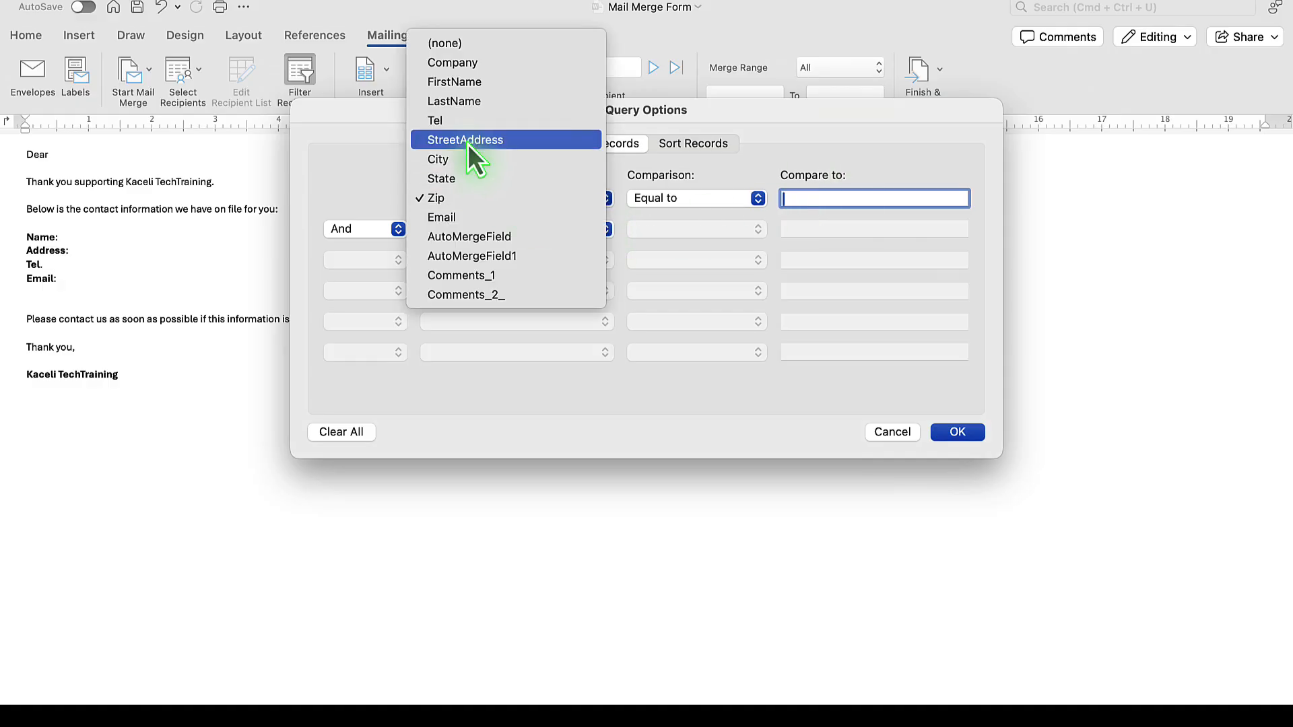
pyautogui.click(483, 43)
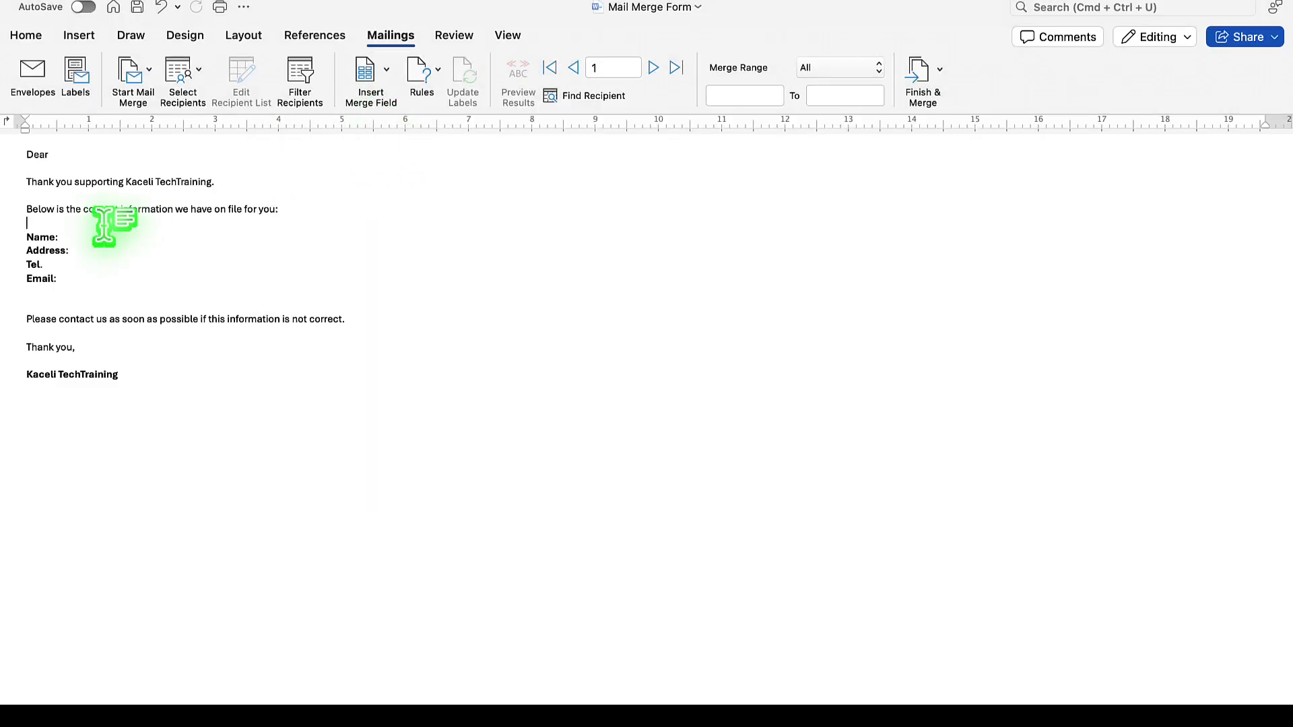
# - Insert the FirstName merge field after "Dear" in the greeting, followed by a comma
pyautogui.click(92, 159)
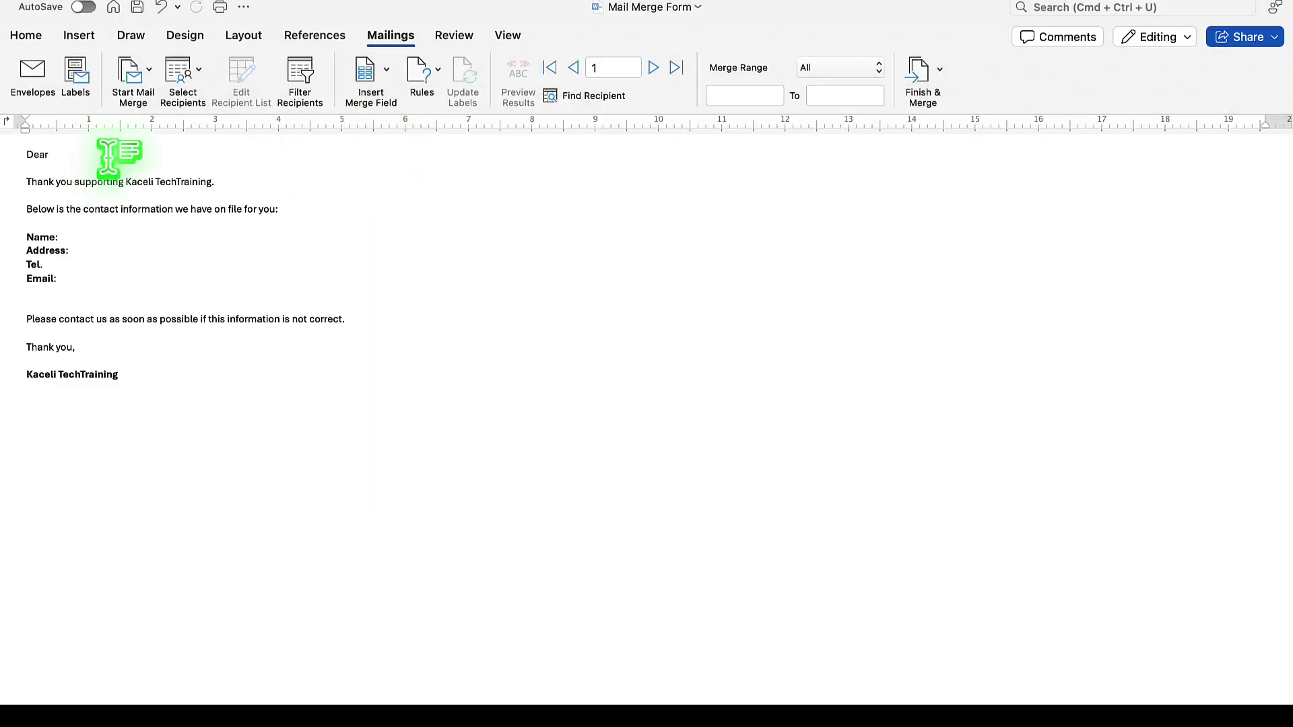
pyautogui.click(388, 74)
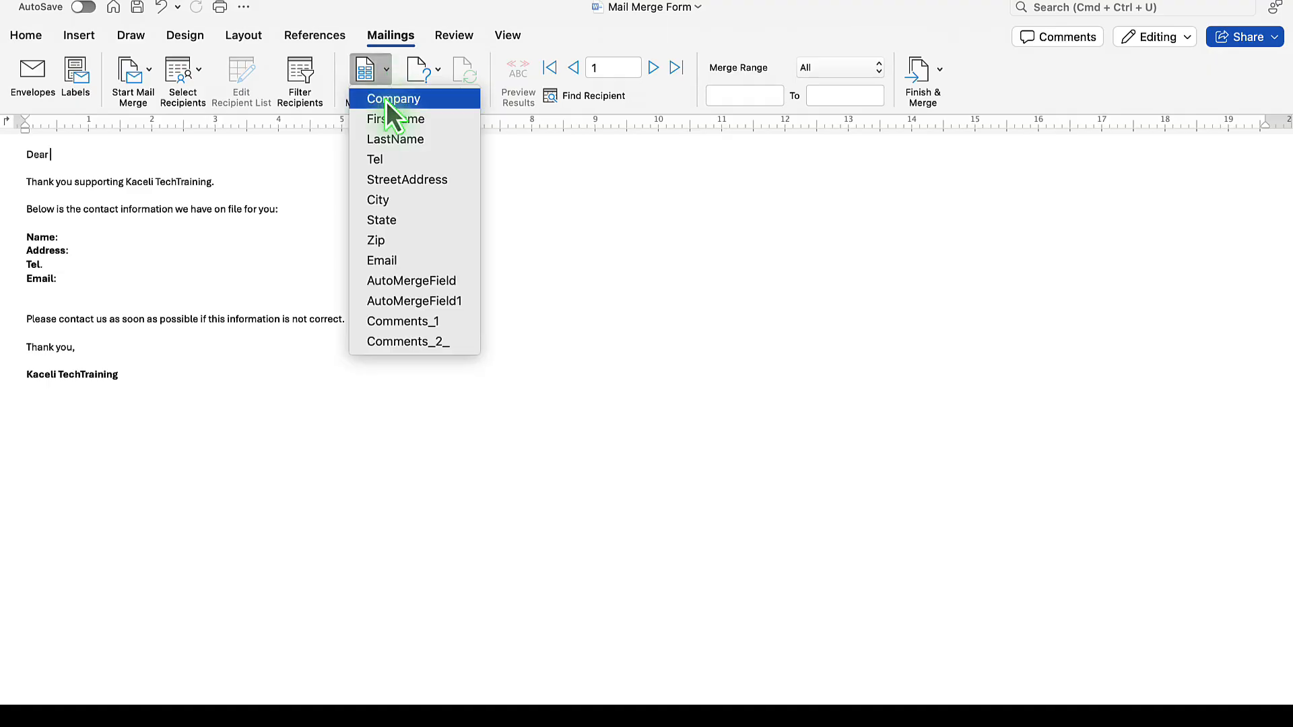
pyautogui.click(390, 123)
pyautogui.write(',')
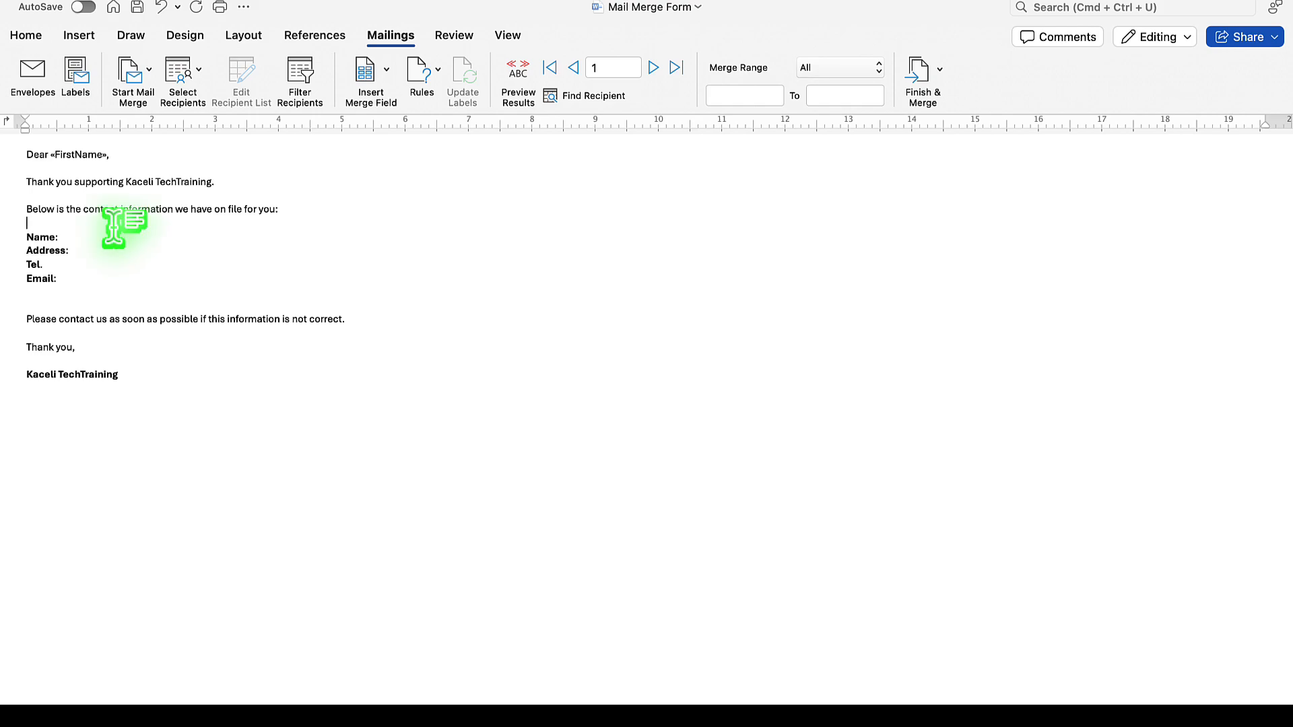
# - Insert the FirstName and LastName merge fields, separated by a space, after the "Name:" label
pyautogui.click(92, 239)
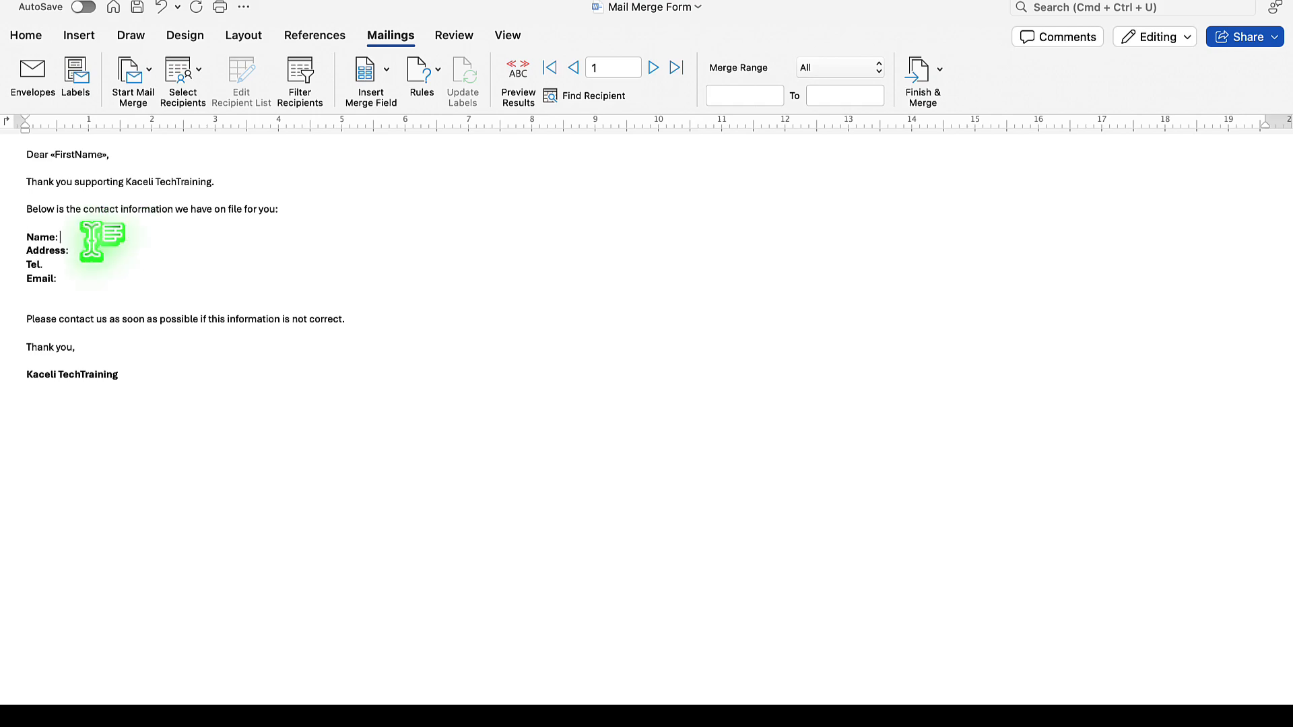
pyautogui.click(386, 77)
pyautogui.click(401, 123)
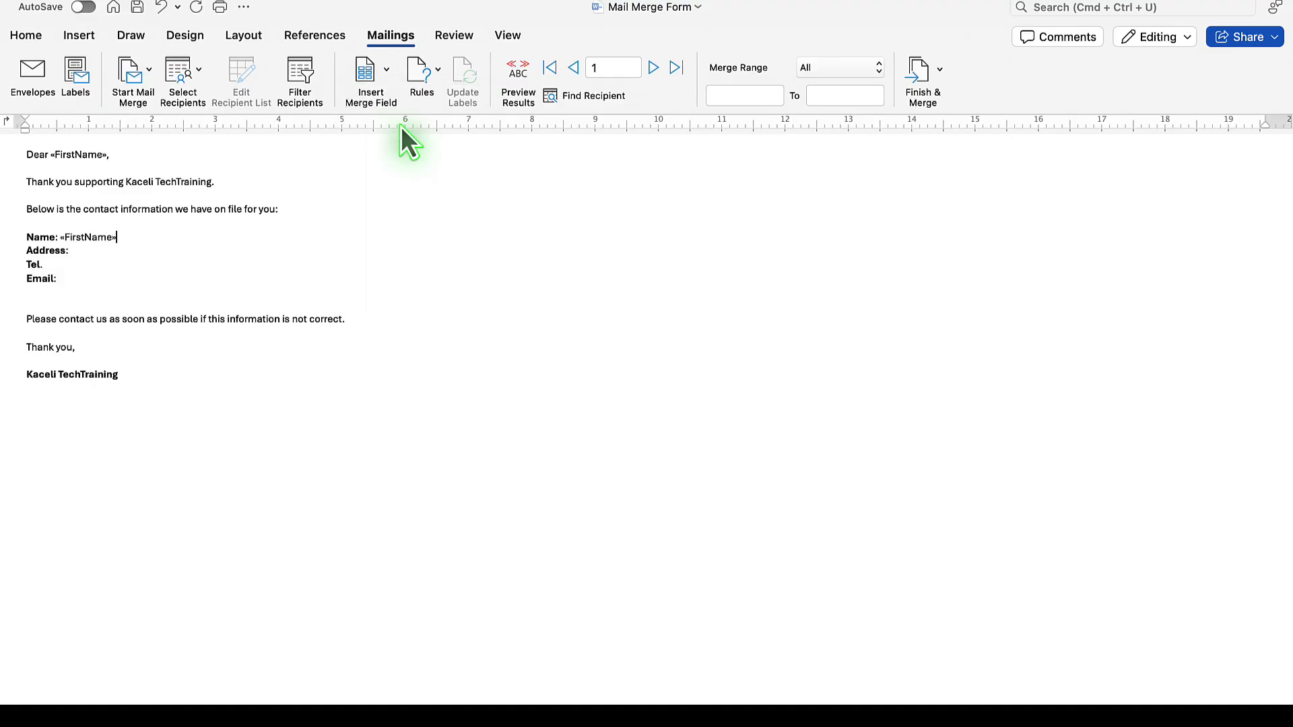
pyautogui.click(388, 76)
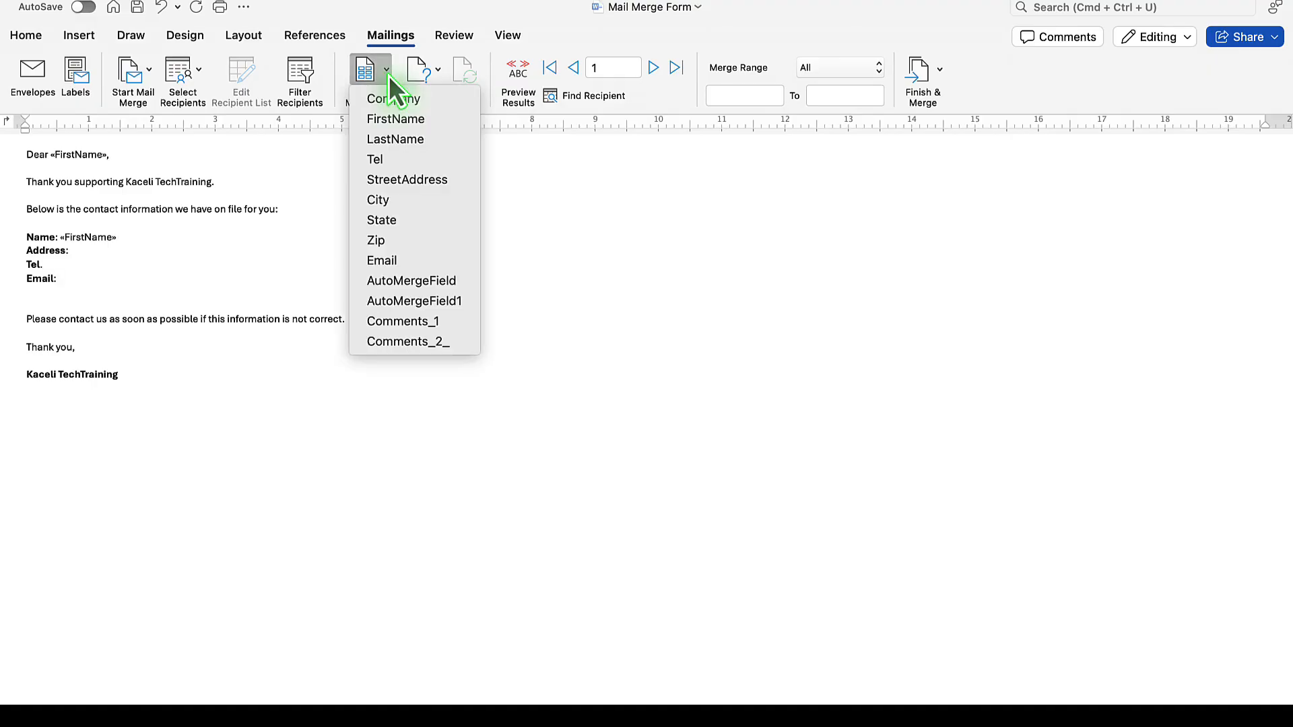
pyautogui.click(398, 149)
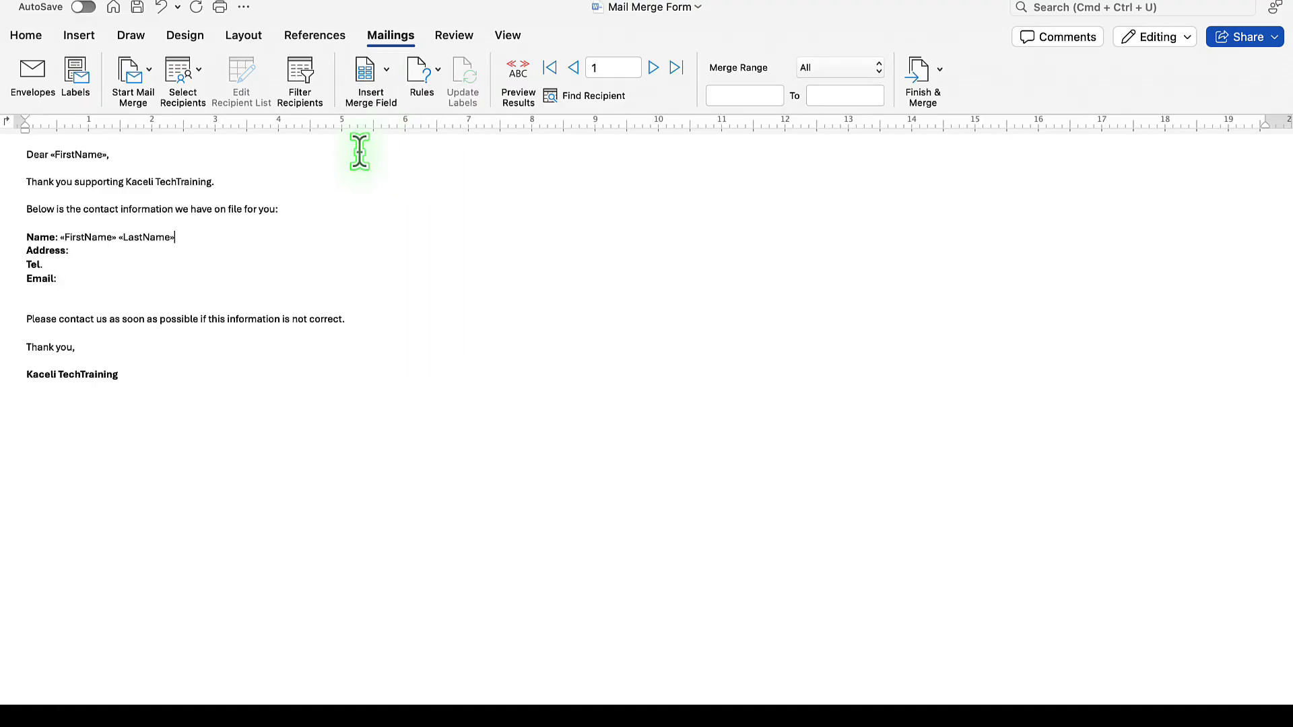
# - Fill the "Address:" line with the StreetAddress, City, State and Zip merge fields, putting a comma after City
pyautogui.click(101, 250)
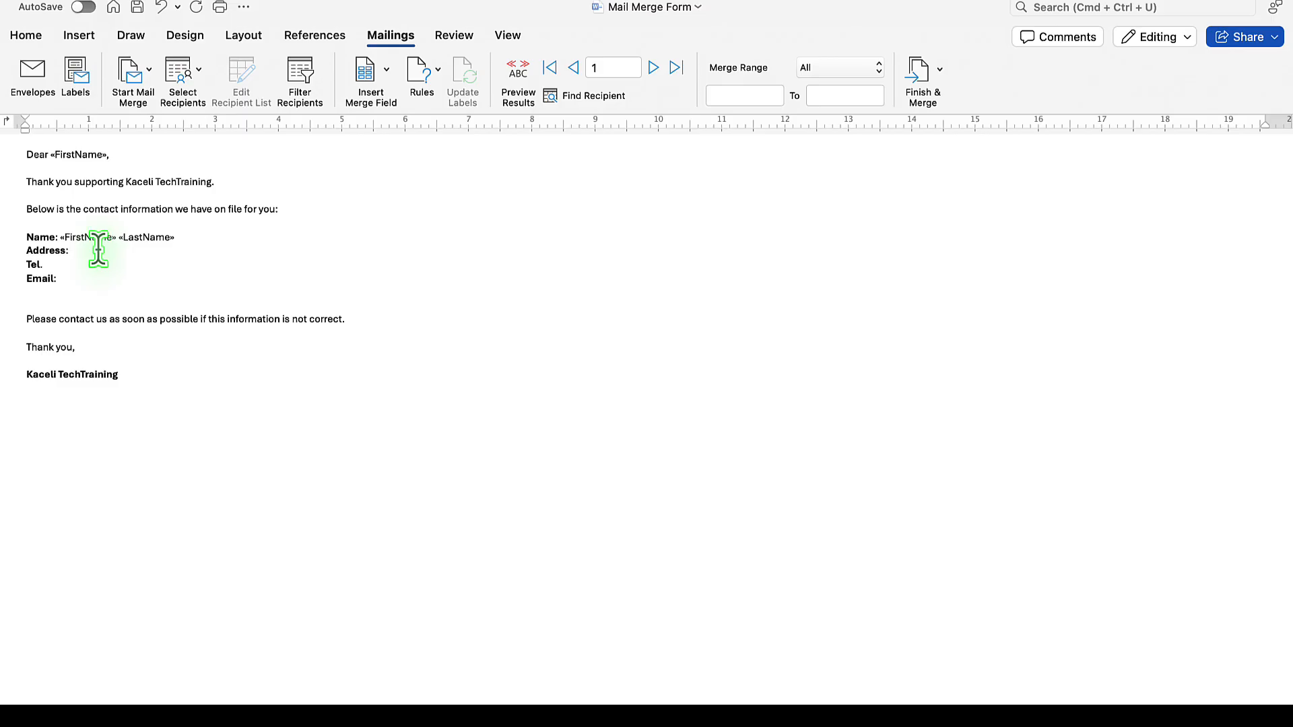
pyautogui.click(388, 76)
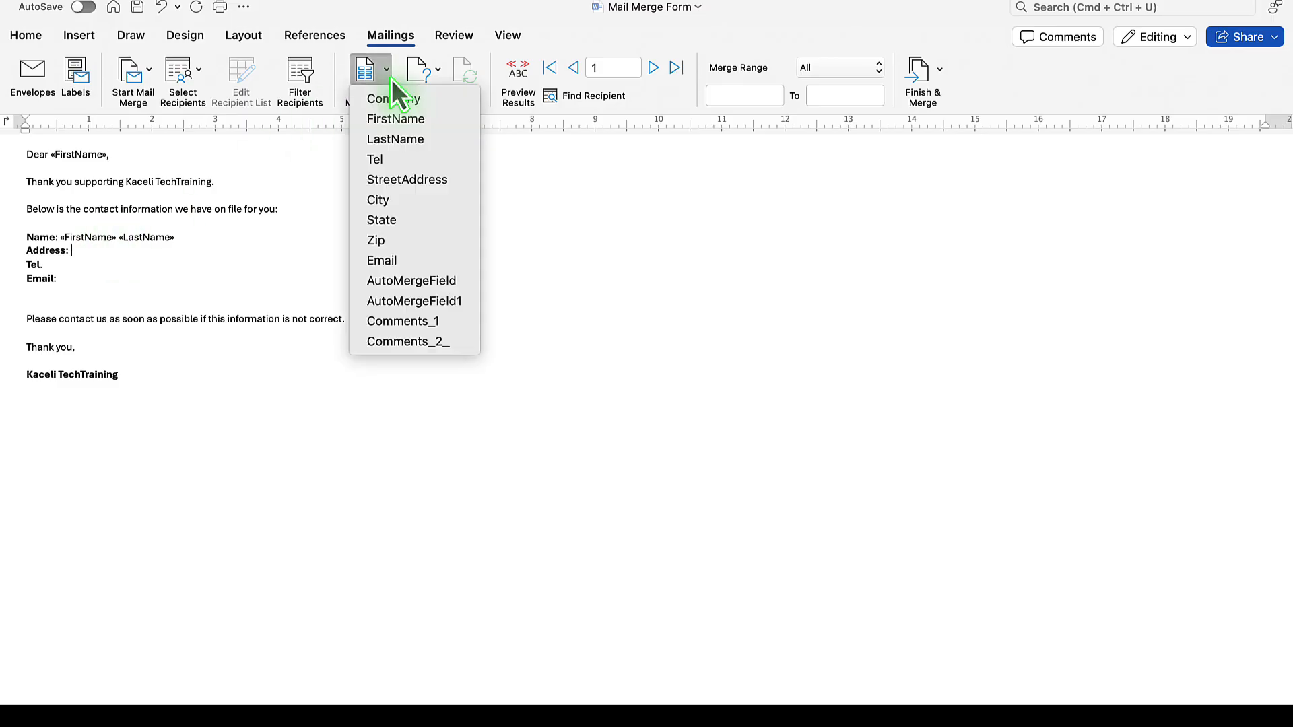
pyautogui.click(385, 179)
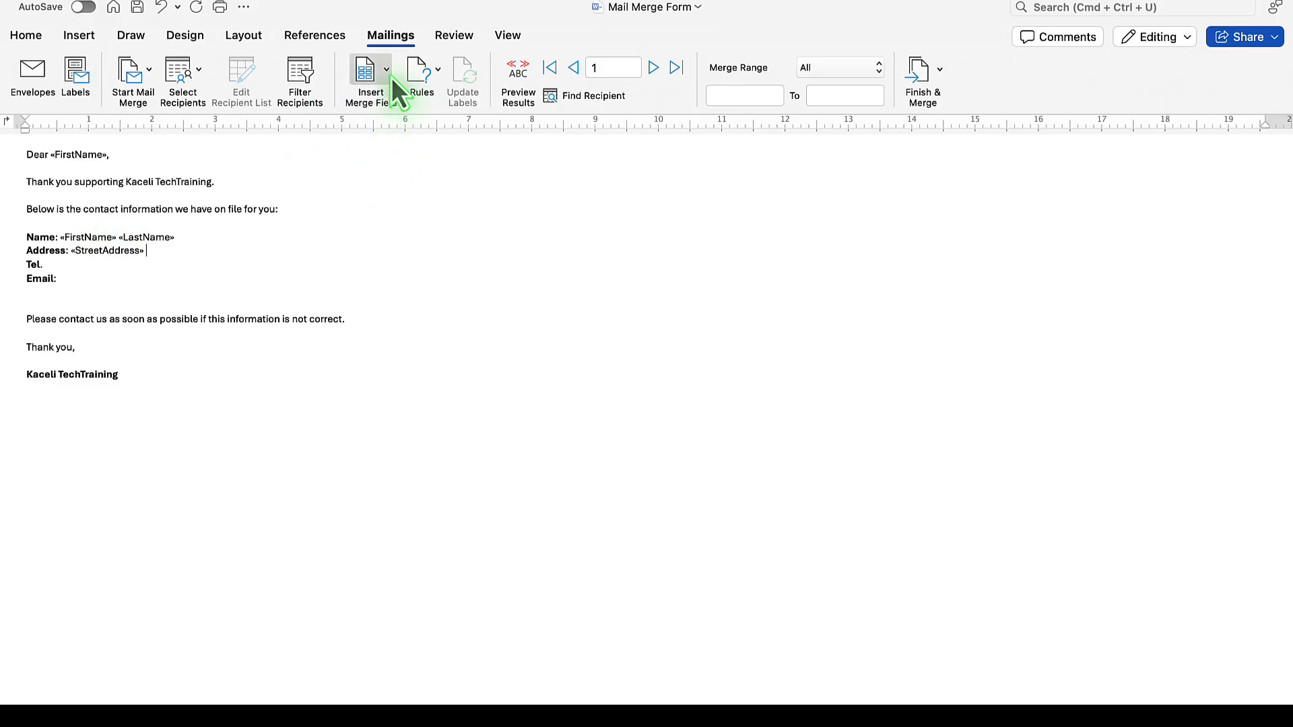
pyautogui.click(388, 76)
pyautogui.click(393, 196)
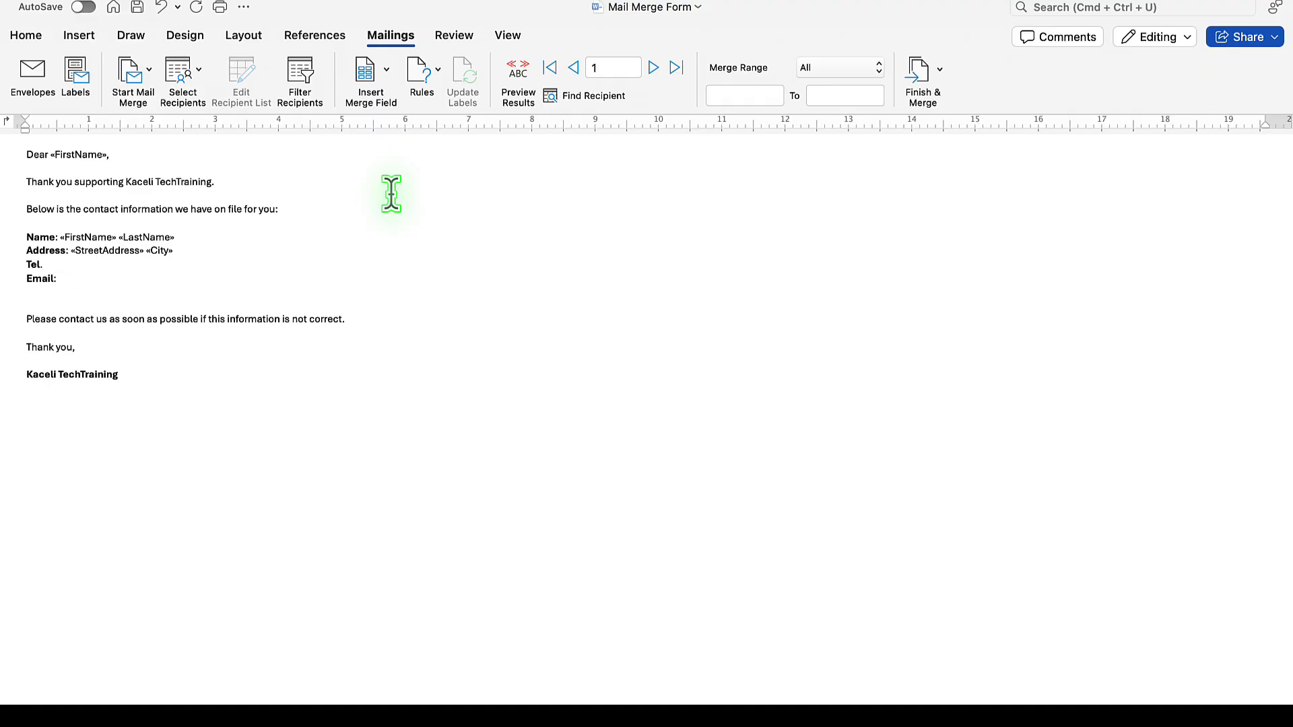
pyautogui.write(',')
pyautogui.click(389, 76)
pyautogui.click(391, 217)
pyautogui.click(390, 76)
pyautogui.click(391, 236)
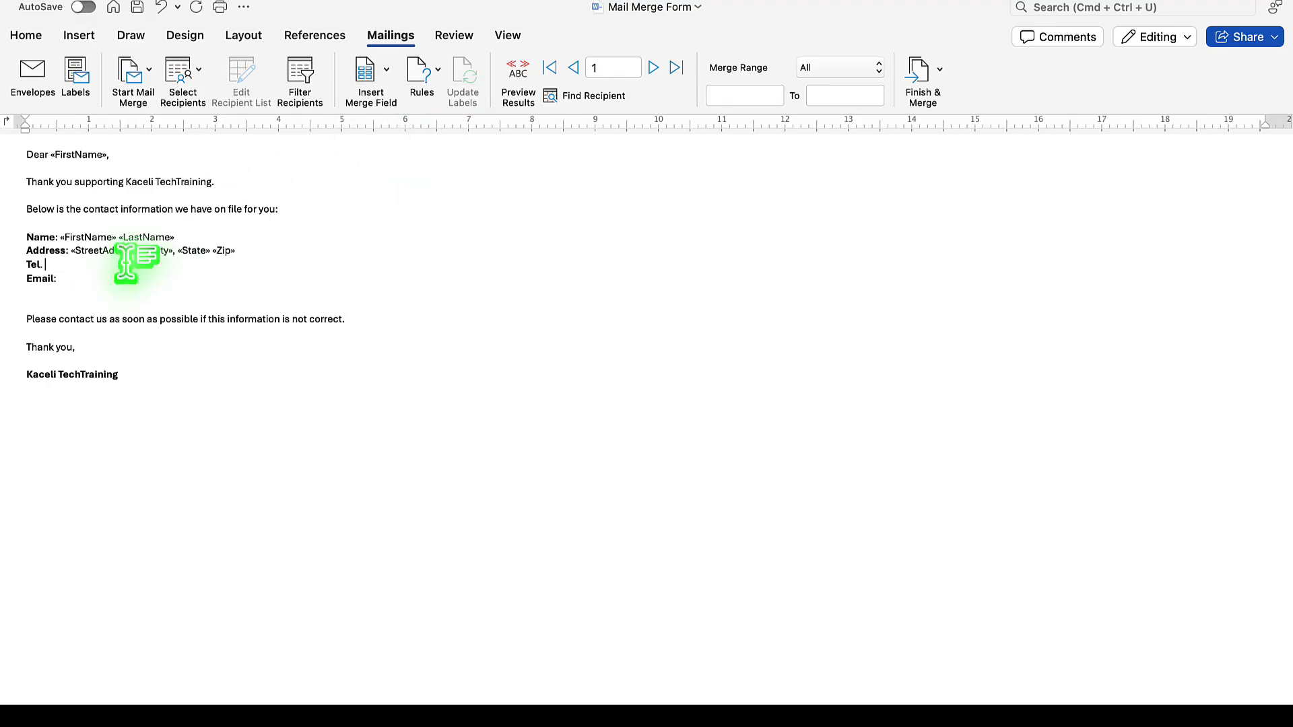
# - Insert the Tel merge field after the "Tel." label and the Email merge field after the "Email:" label
pyautogui.click(390, 75)
pyautogui.click(390, 157)
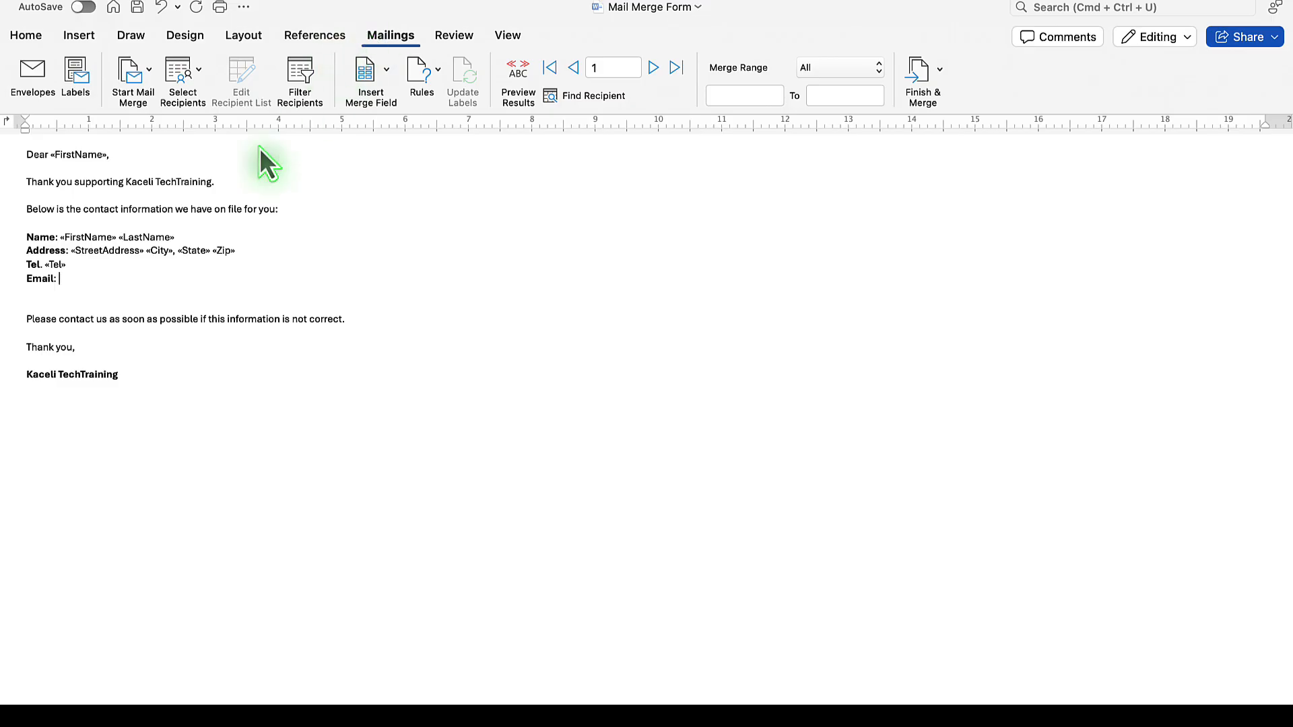
pyautogui.click(127, 307)
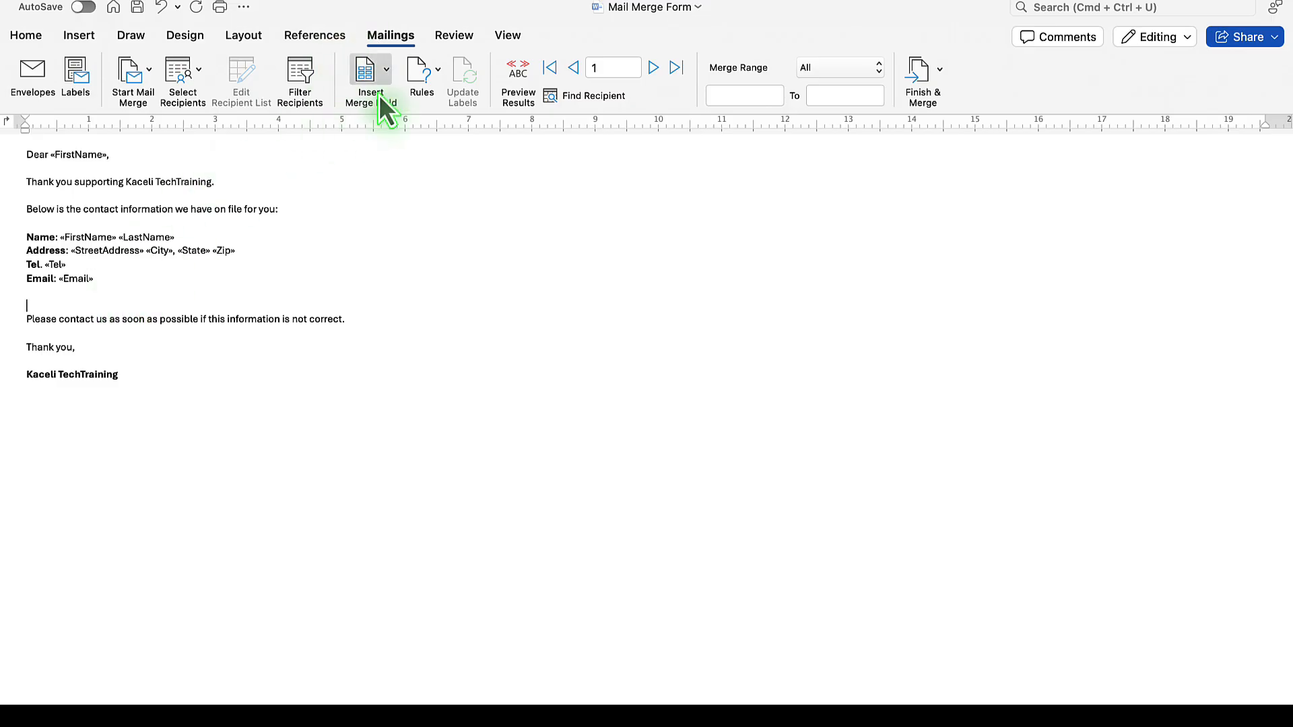
# - Insert the Comments_1 merge field on the empty line below the contact details and make it bold
pyautogui.click(382, 77)
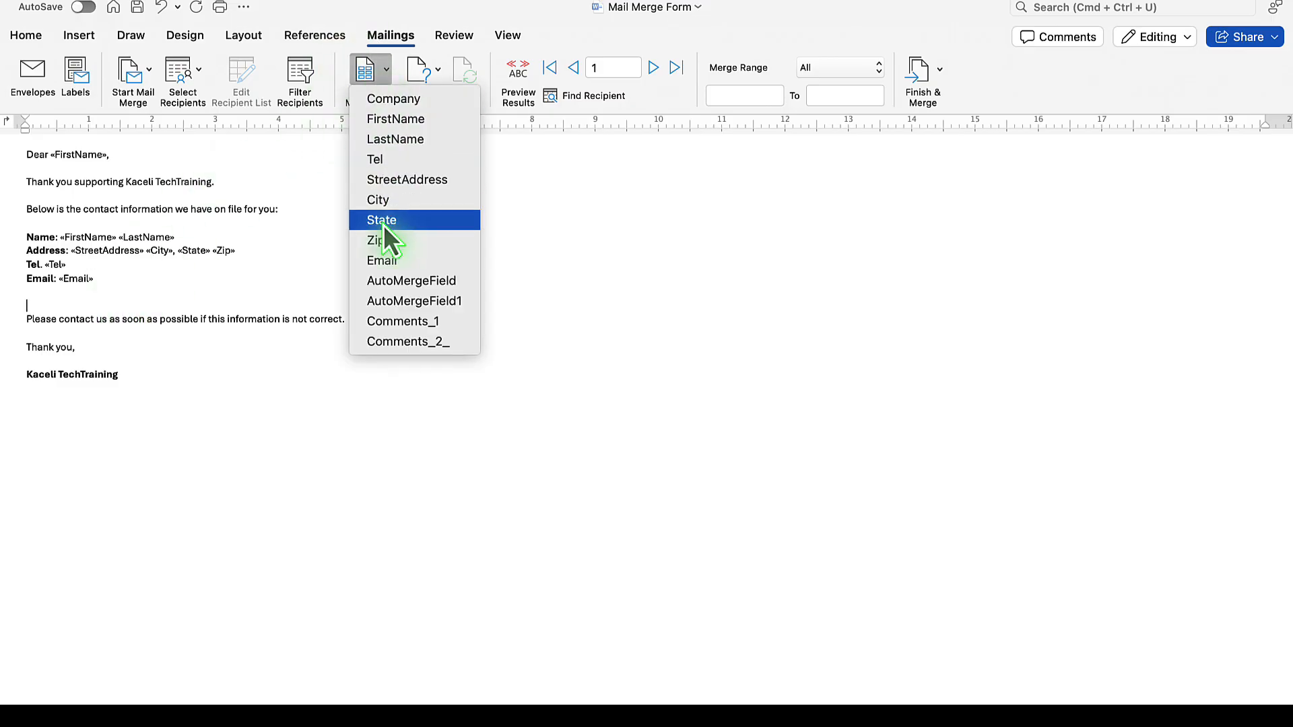
pyautogui.click(377, 321)
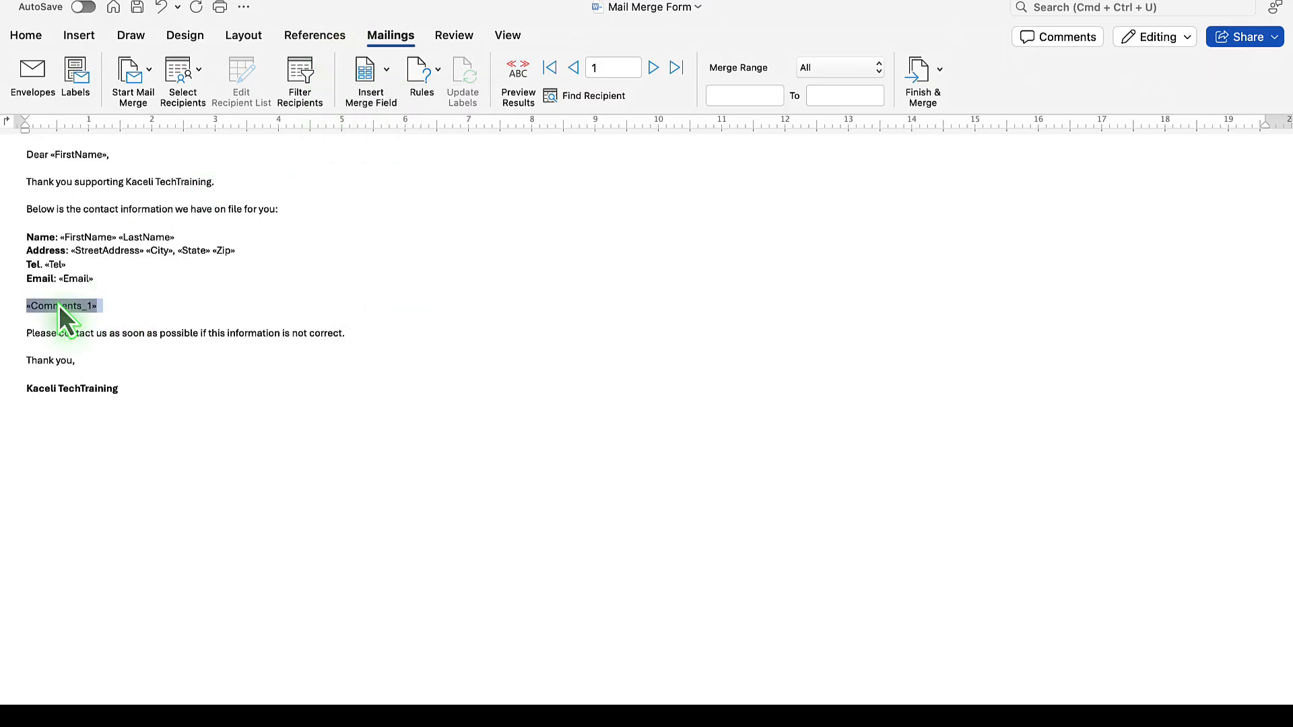
pyautogui.press('super+b')
pyautogui.click(144, 308)
# - Preview the merge results and step through the recipient records up to record 7
pyautogui.click(523, 73)
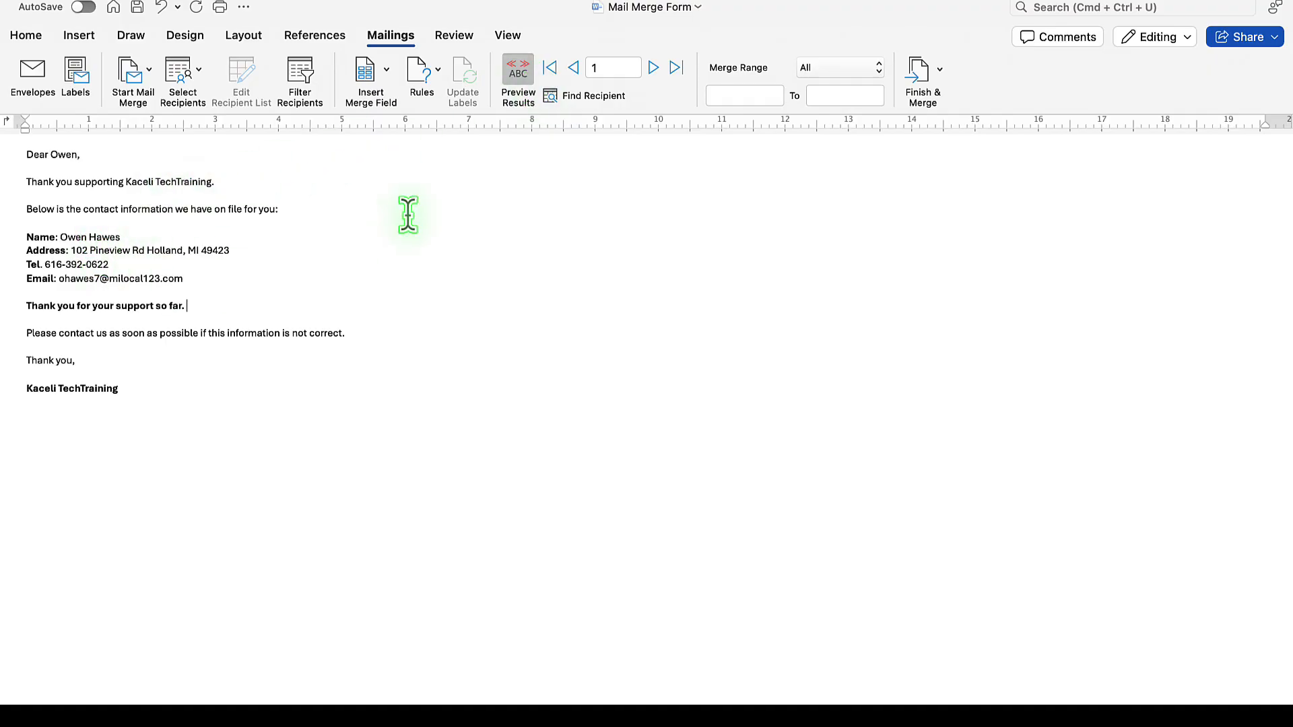
pyautogui.click(653, 68)
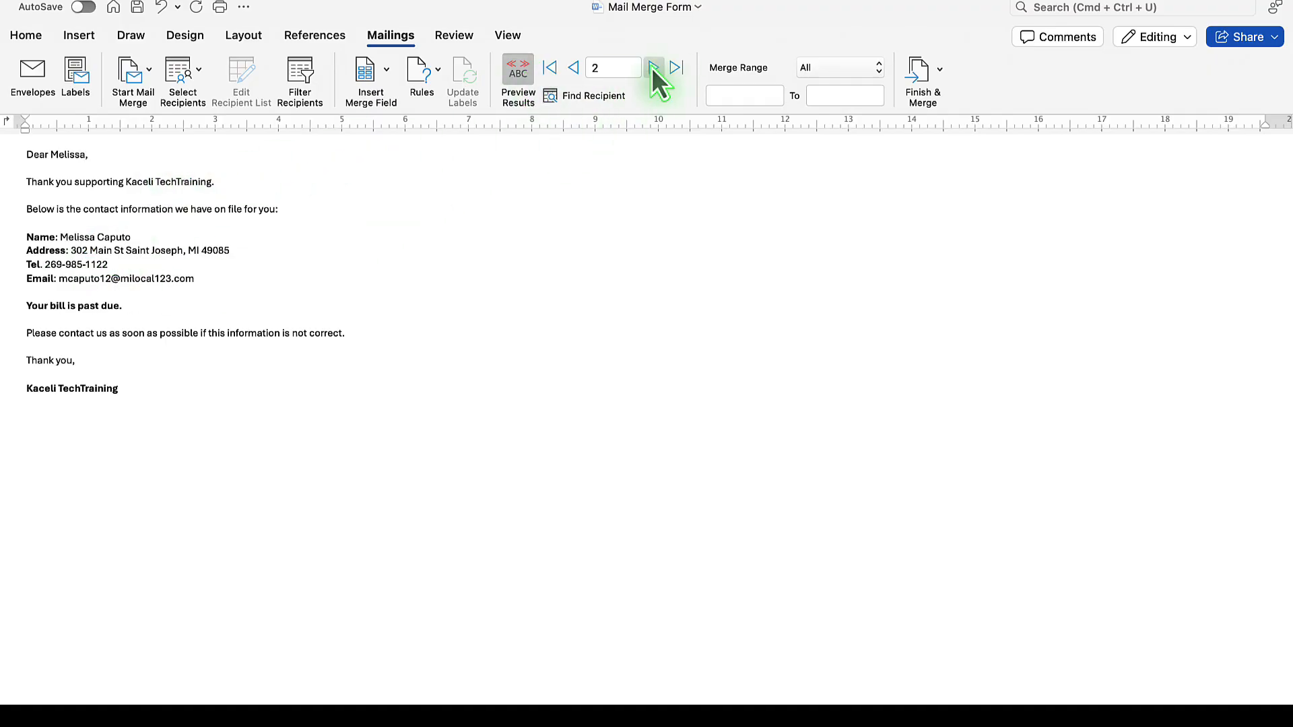
pyautogui.click(652, 67)
pyautogui.click(652, 67)
pyautogui.click(651, 68)
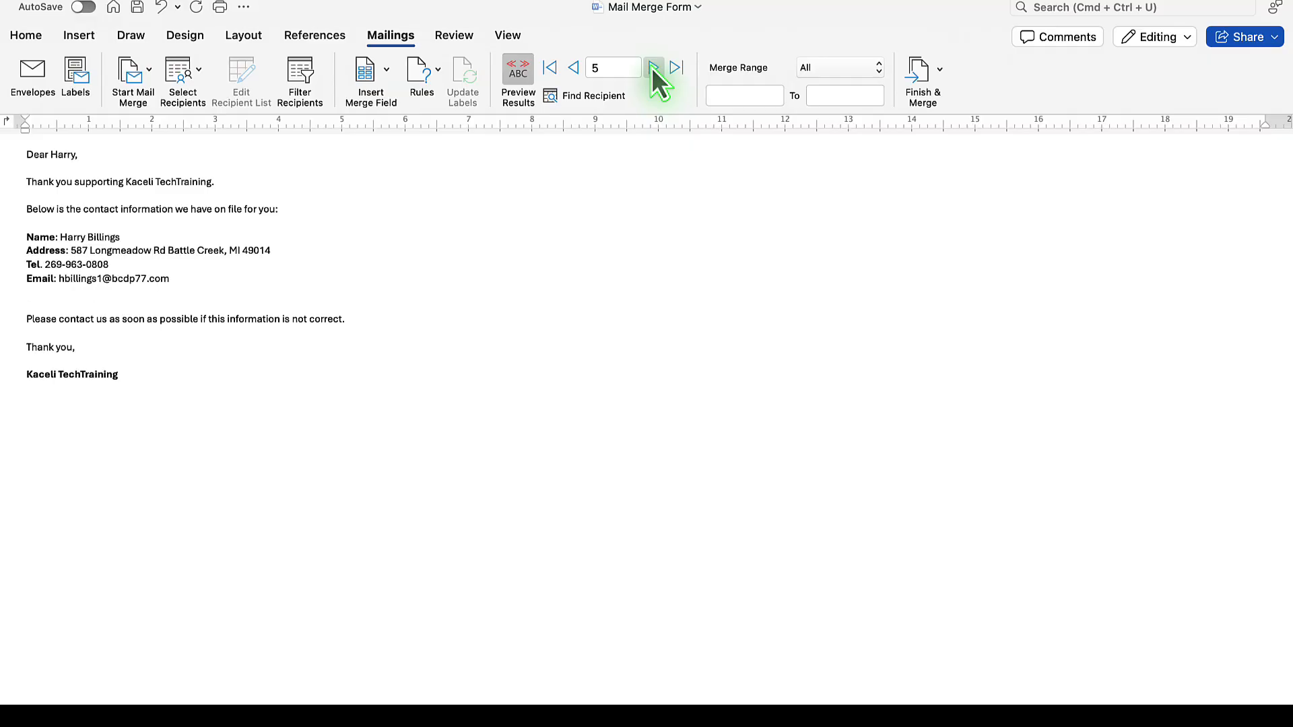
pyautogui.click(652, 67)
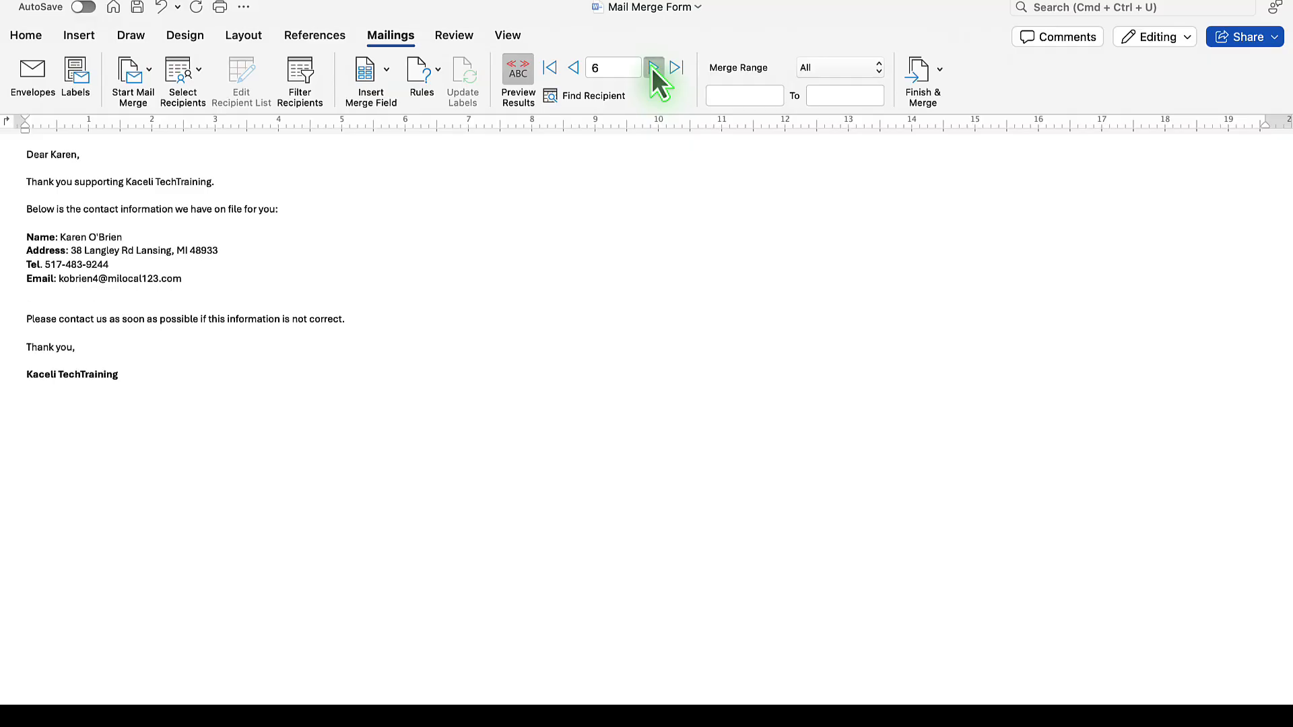
pyautogui.click(652, 68)
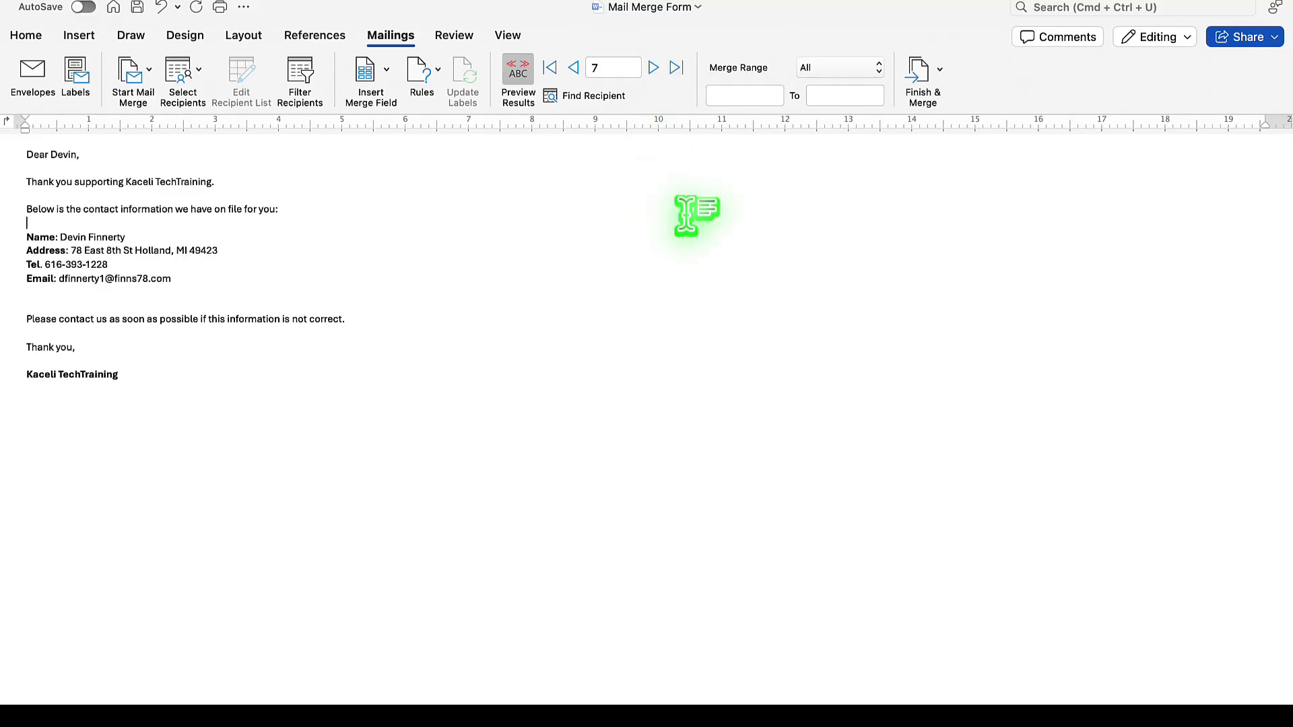
# - Merge the messages into individual documents, review the first one, and return to the Mail Merge Form document
pyautogui.click(941, 81)
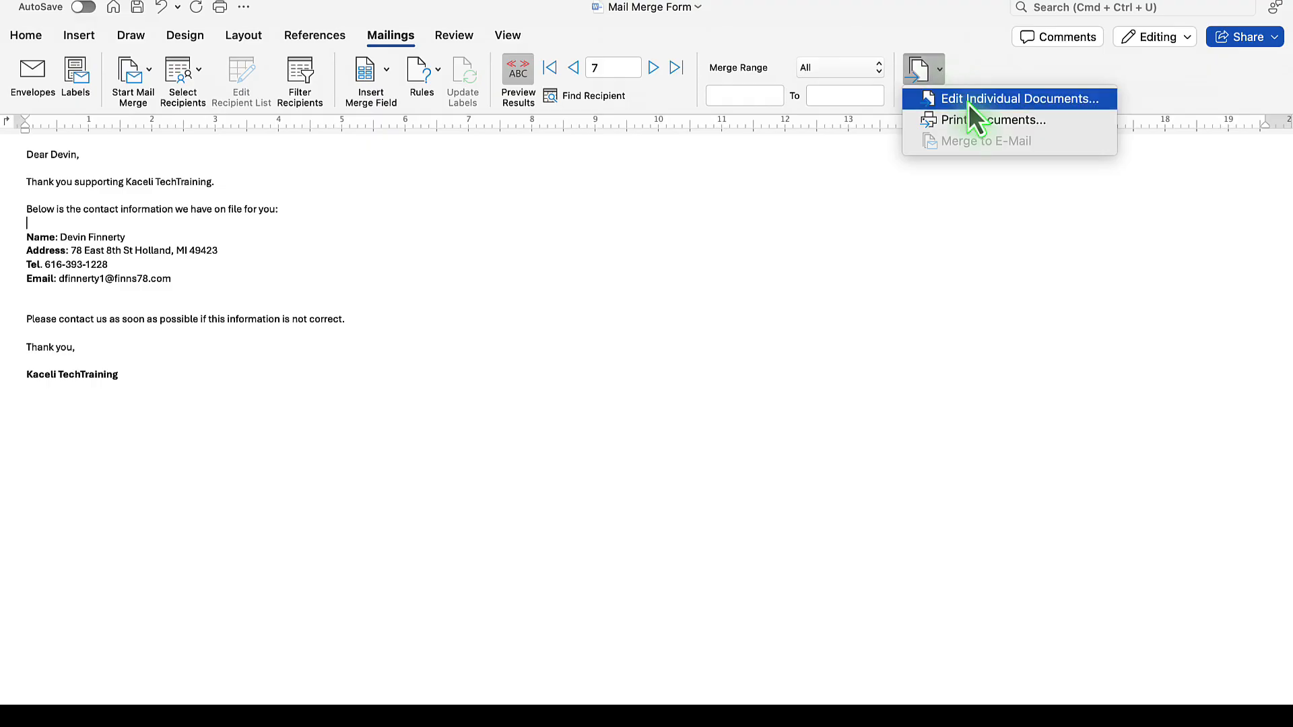
pyautogui.click(969, 103)
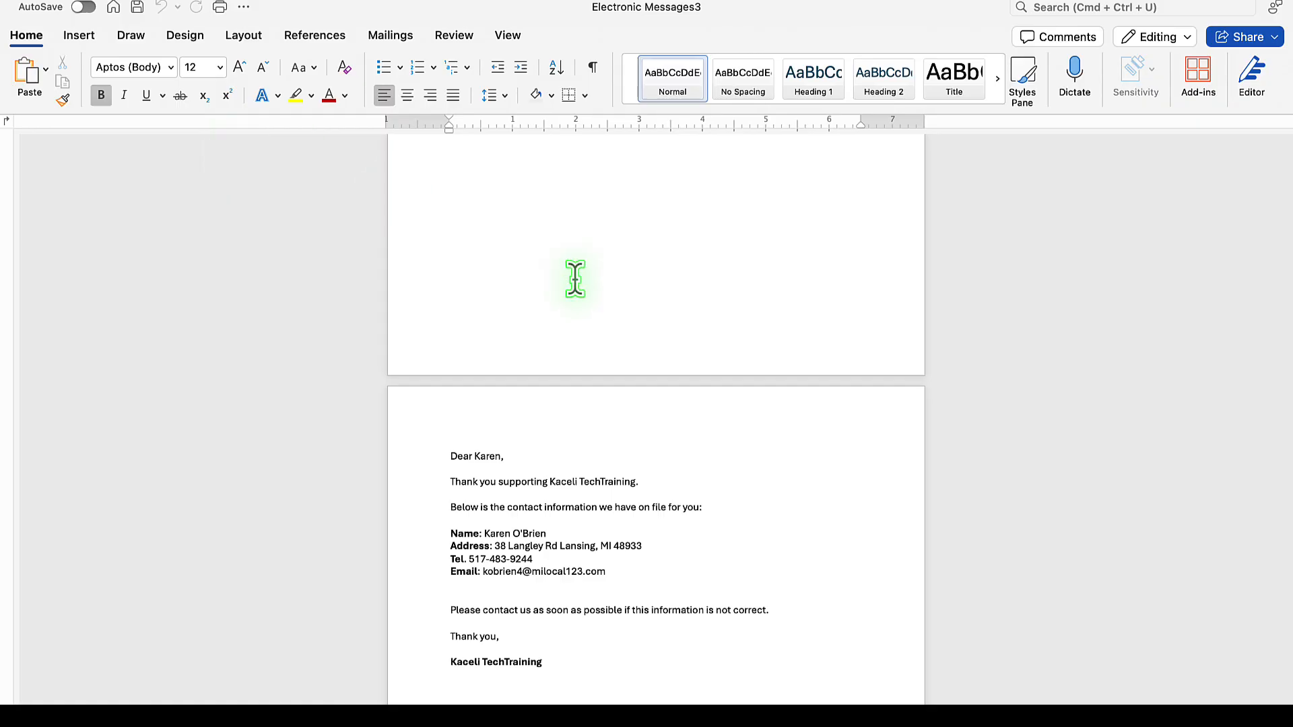
pyautogui.scroll(20, 567, 323)
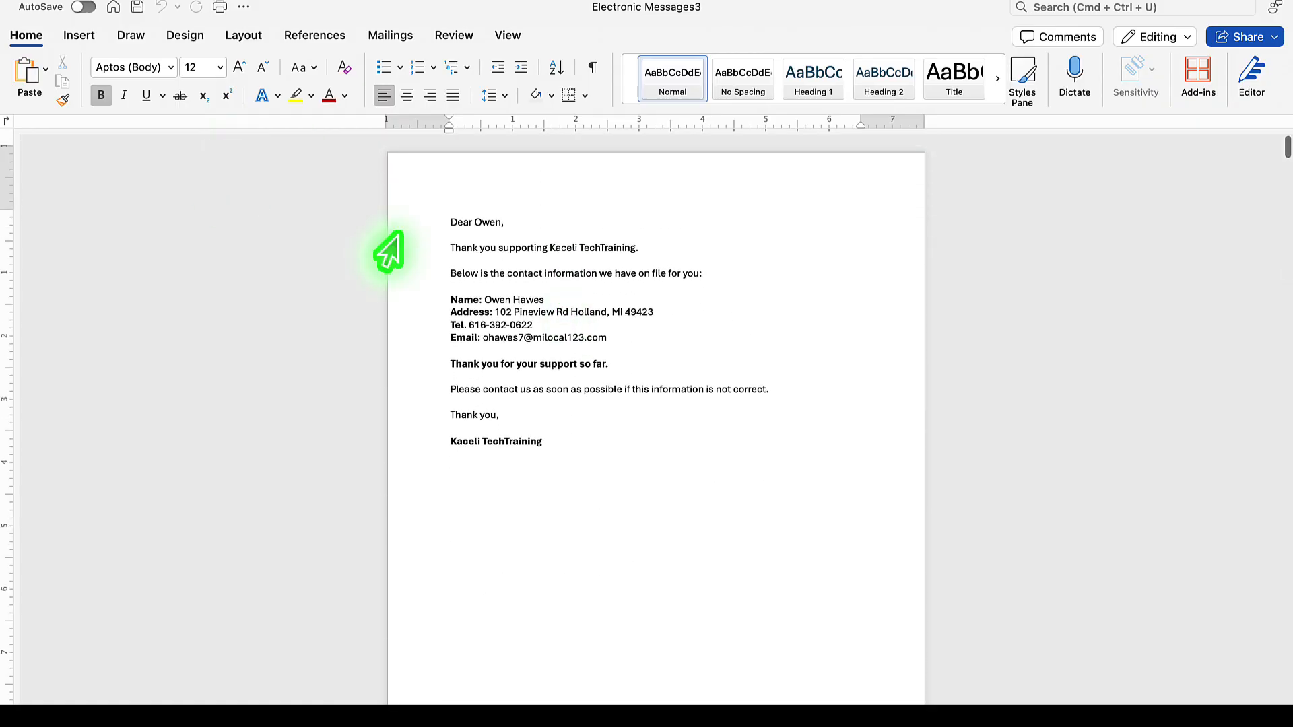
pyautogui.click(107, 4)
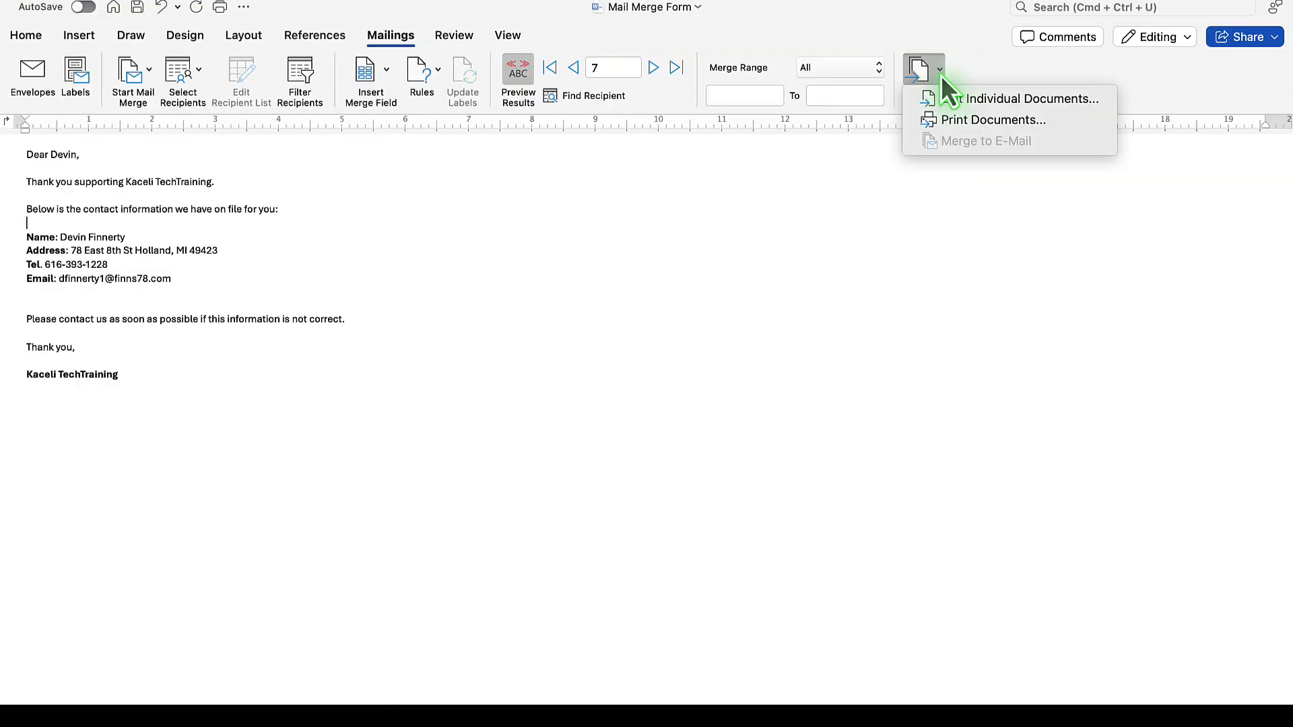
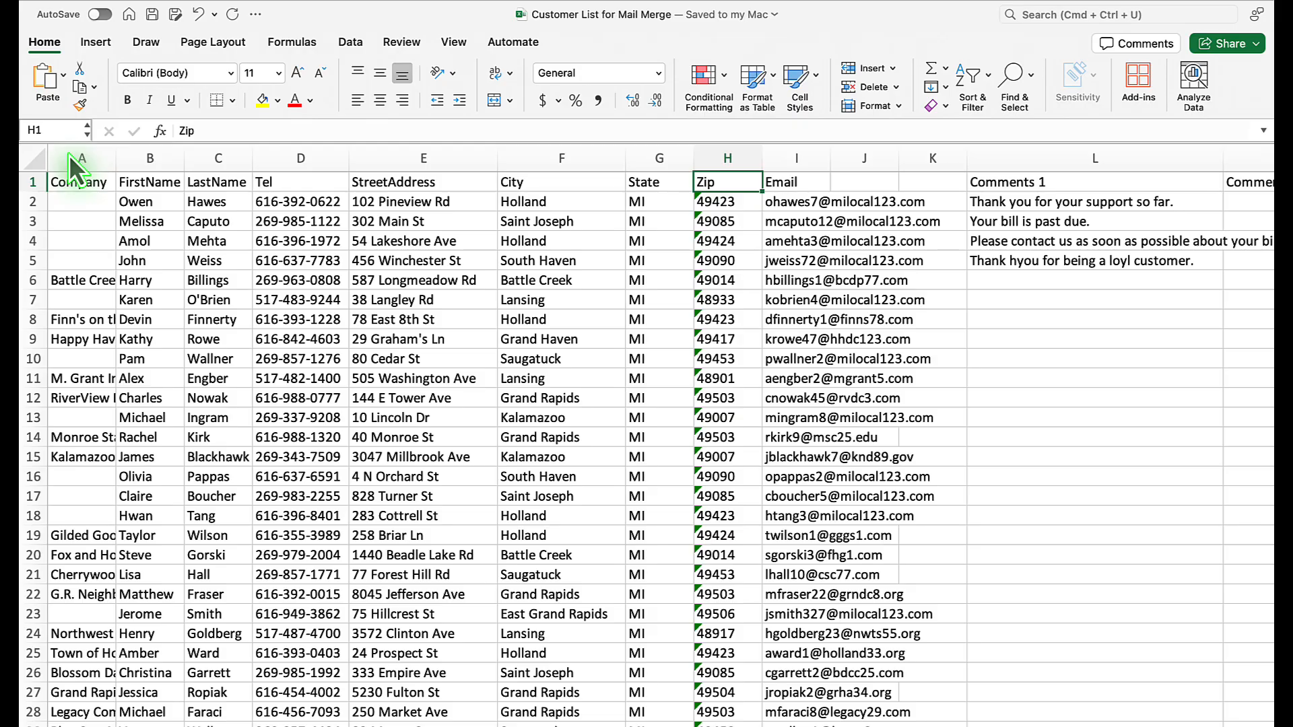
# - Examine the header row of the customer list in Excel, and switch back to Word
pyautogui.click(39, 182)
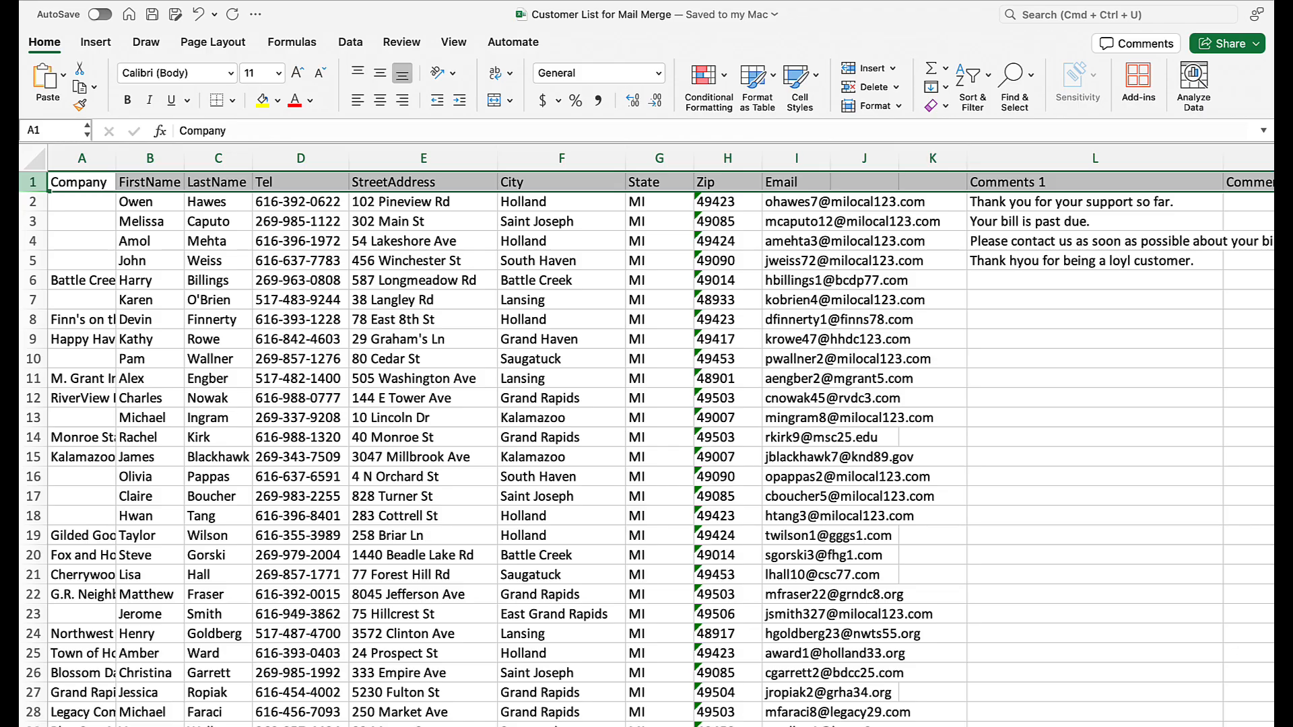
pyautogui.click(168, 726)
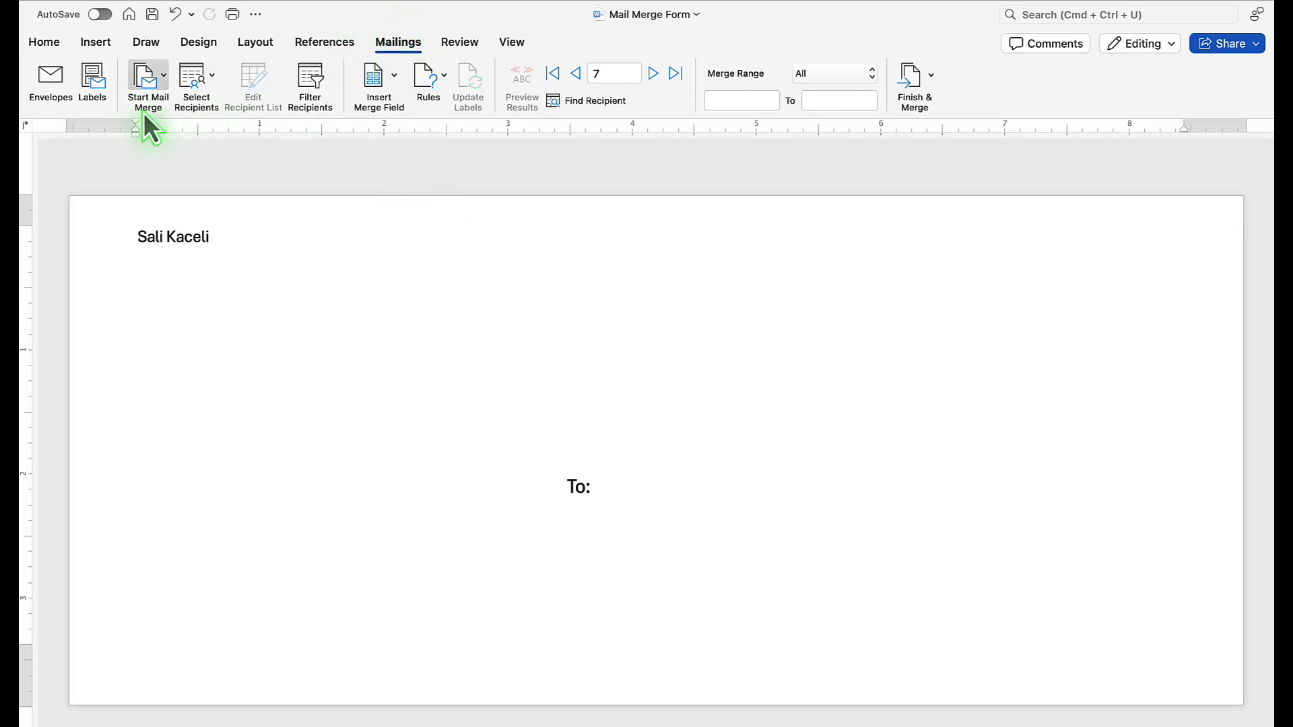
# - Set up the merge document as an envelope with the existing delivery and return addresses, replacing the current contents
pyautogui.click(164, 78)
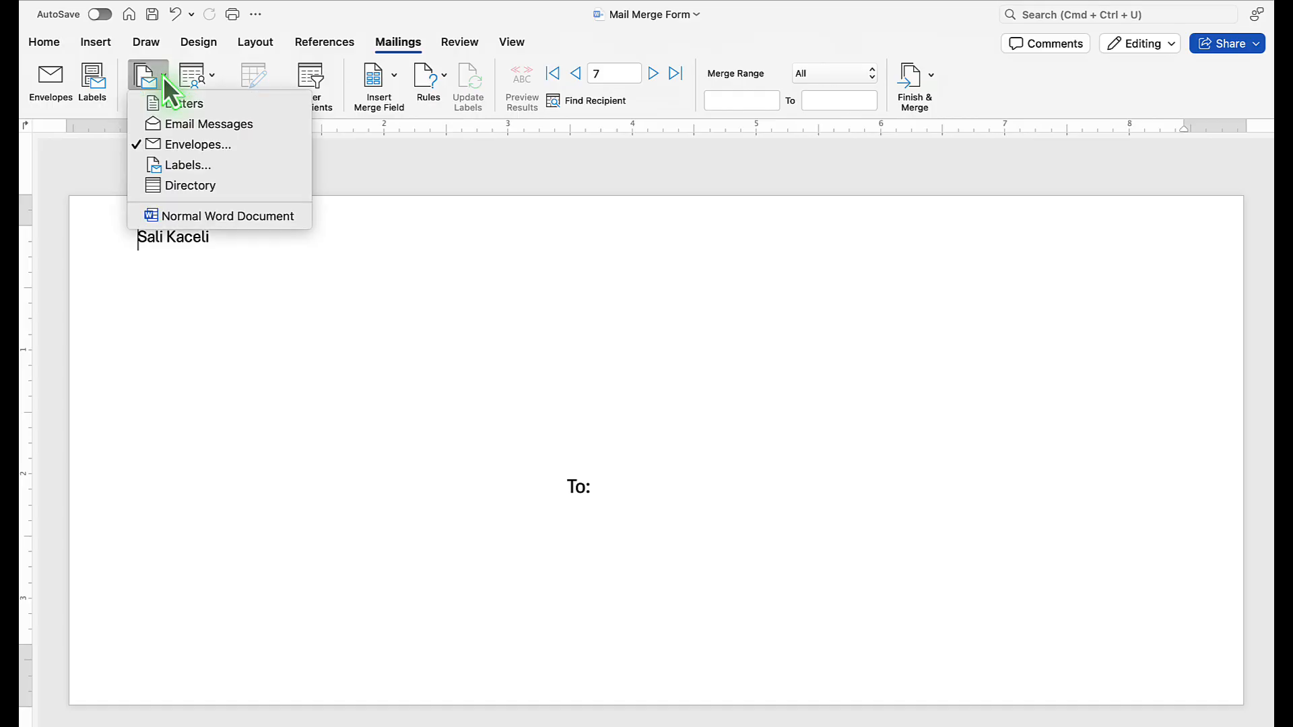
pyautogui.click(177, 145)
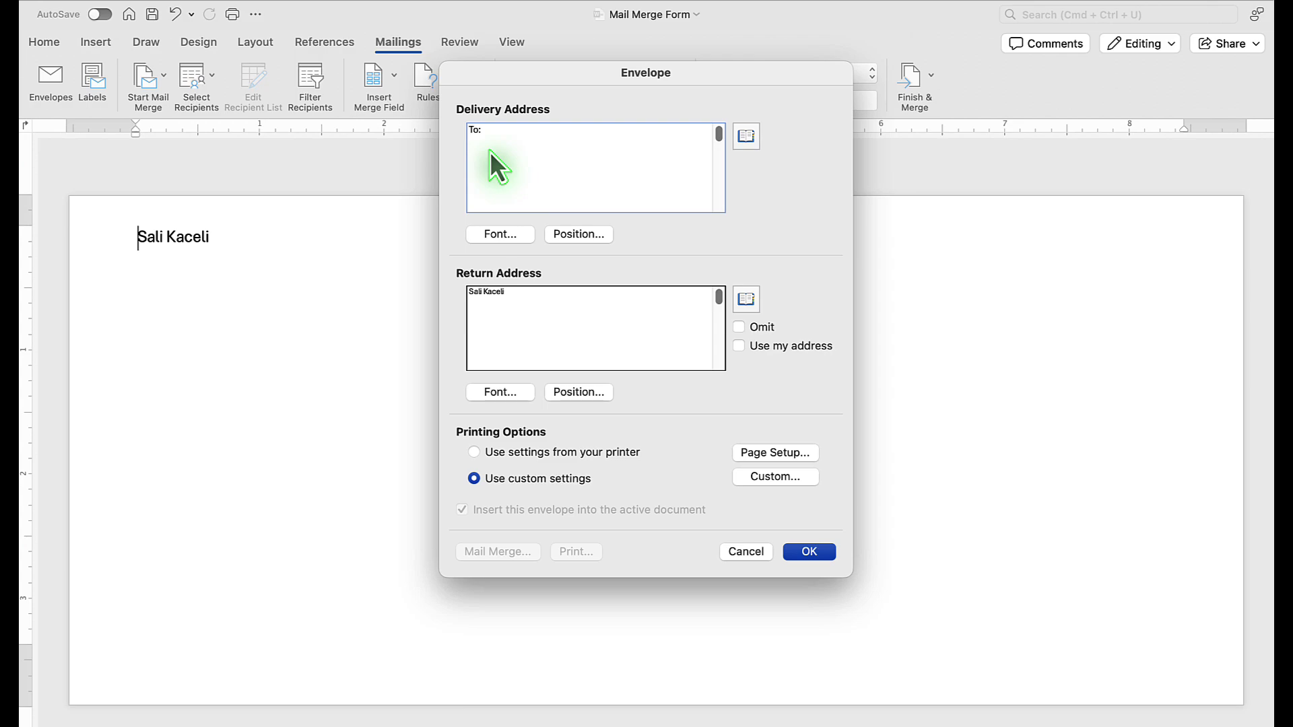
pyautogui.click(546, 317)
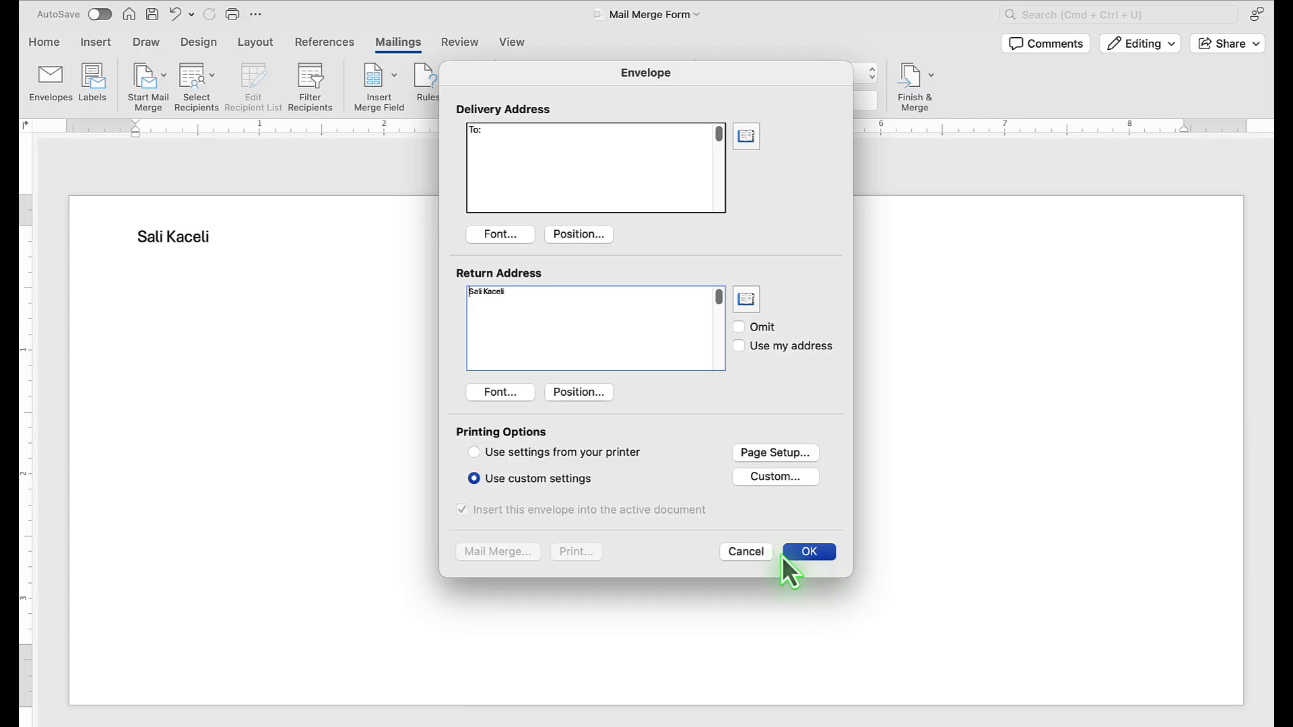
pyautogui.click(806, 552)
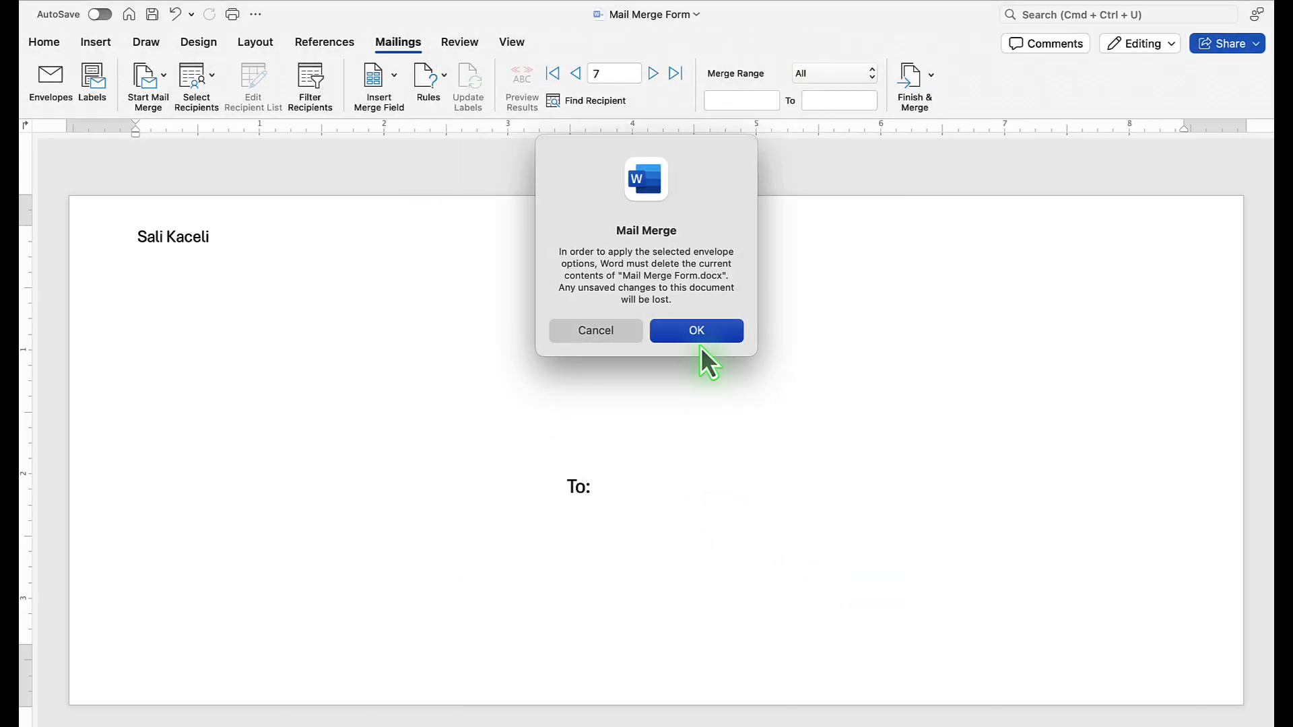
pyautogui.click(703, 335)
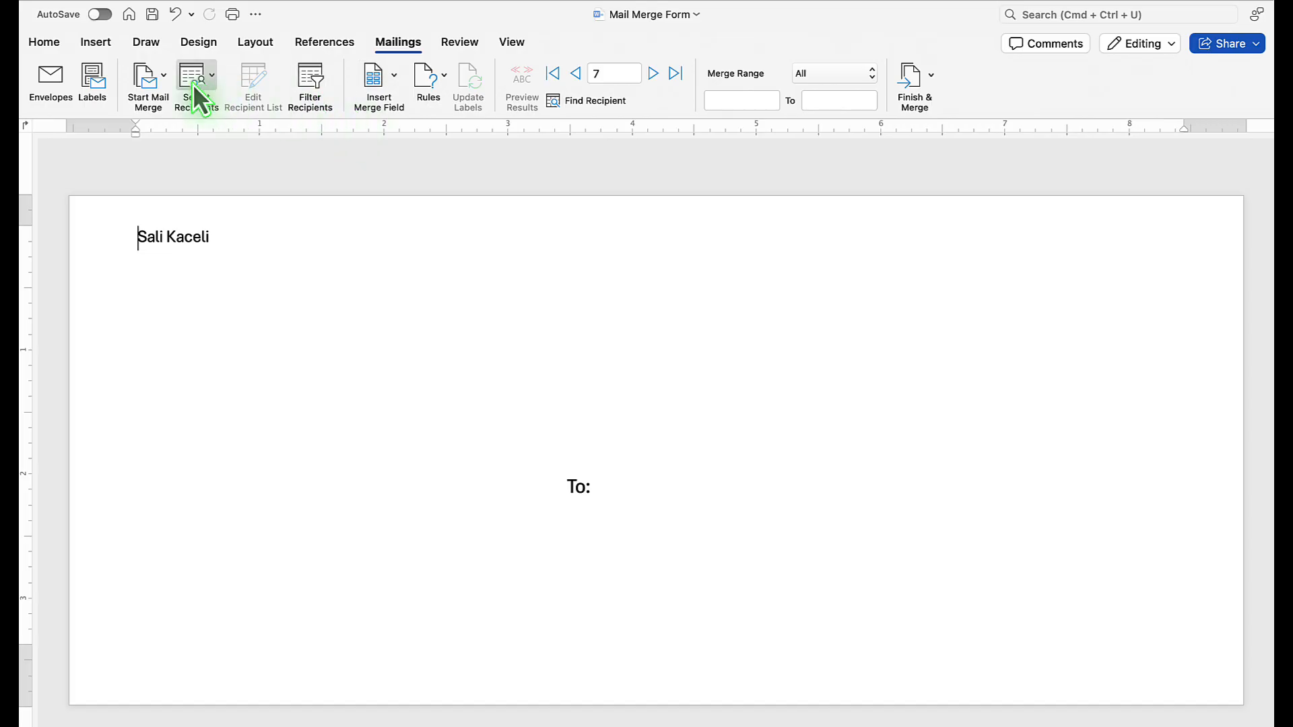
# - Attach the entire worksheet of Customer List for Mail Merge.xlsx as the existing recipient list, without filtering any records
pyautogui.click(211, 75)
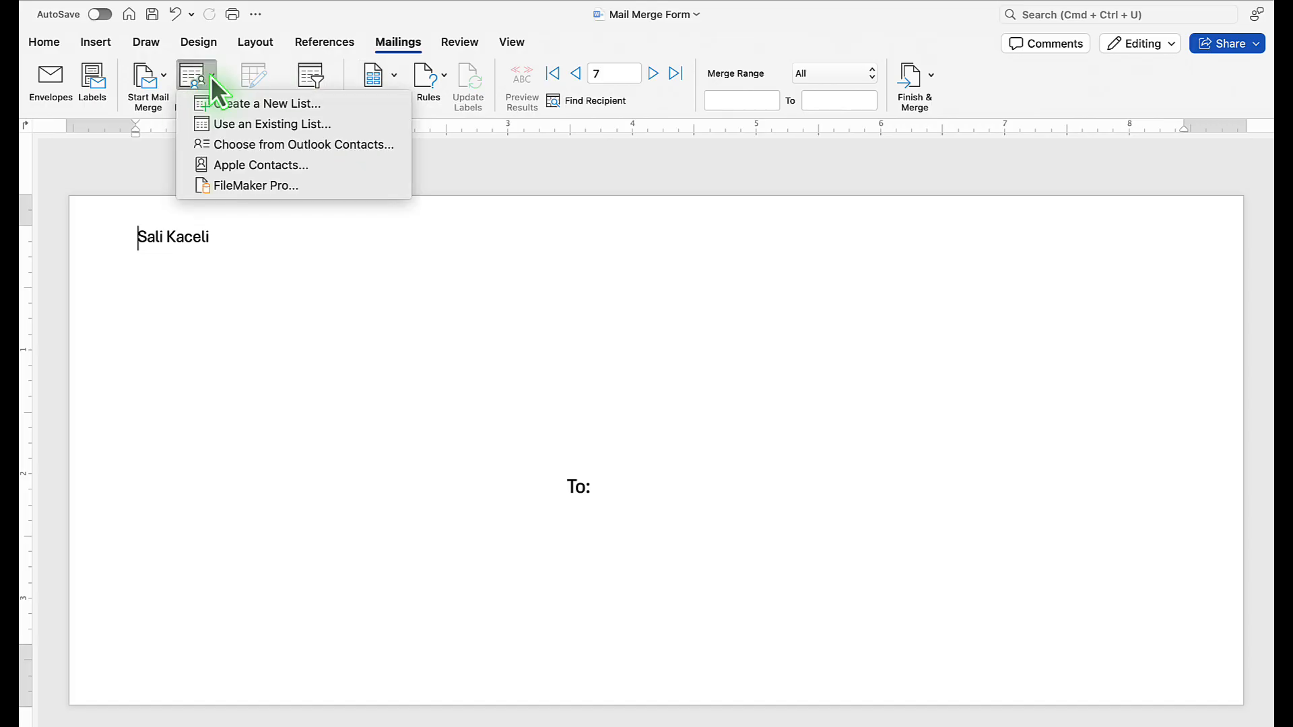
pyautogui.click(298, 127)
pyautogui.click(463, 225)
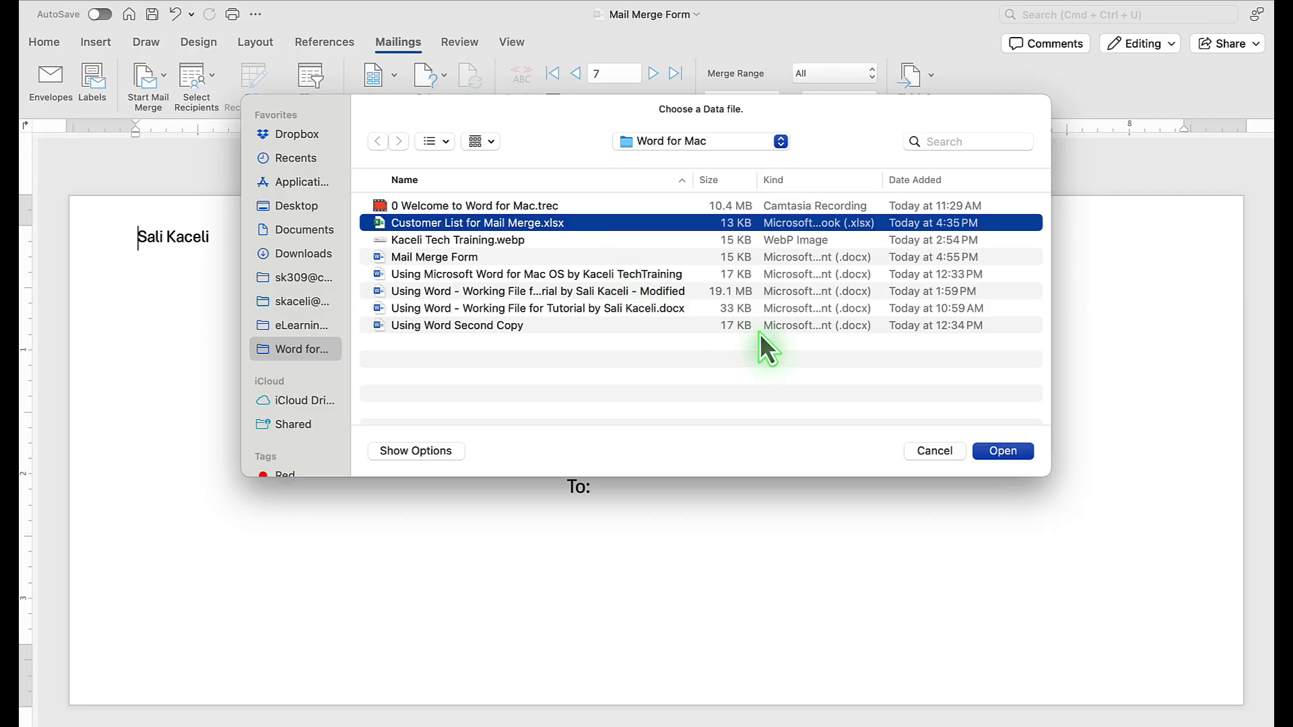
pyautogui.click(1003, 451)
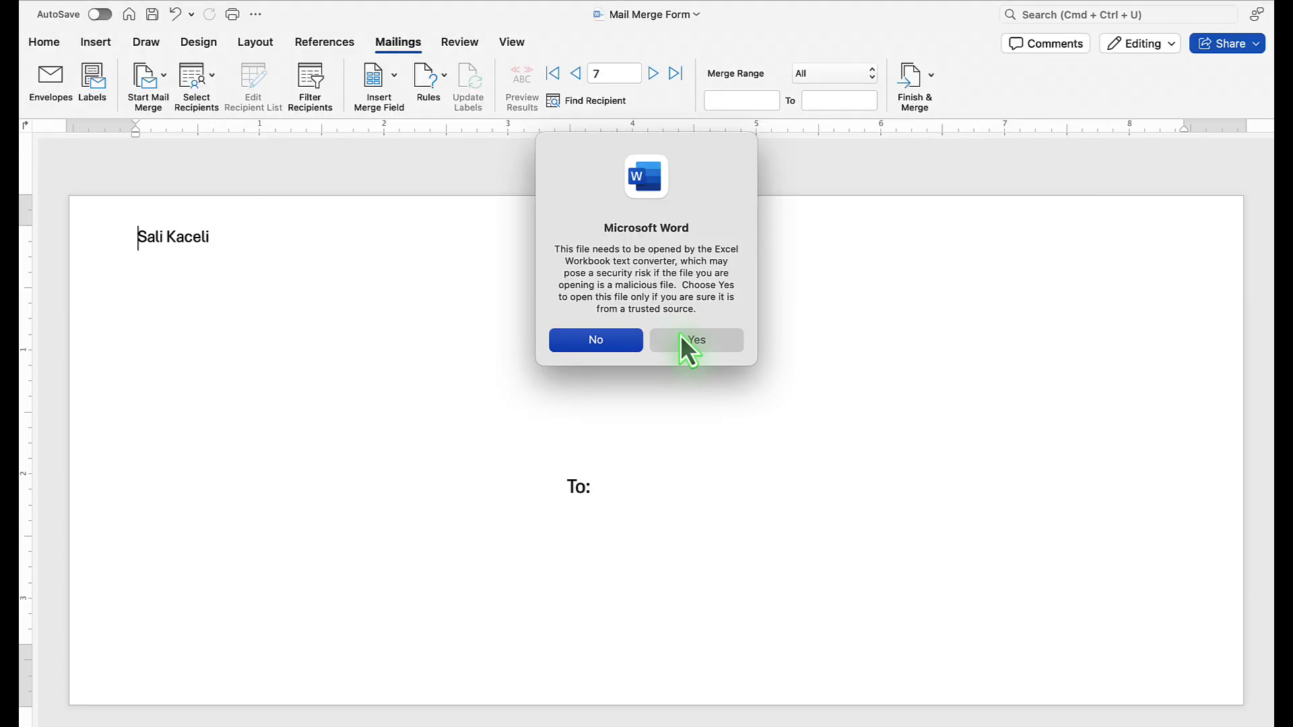
pyautogui.click(687, 342)
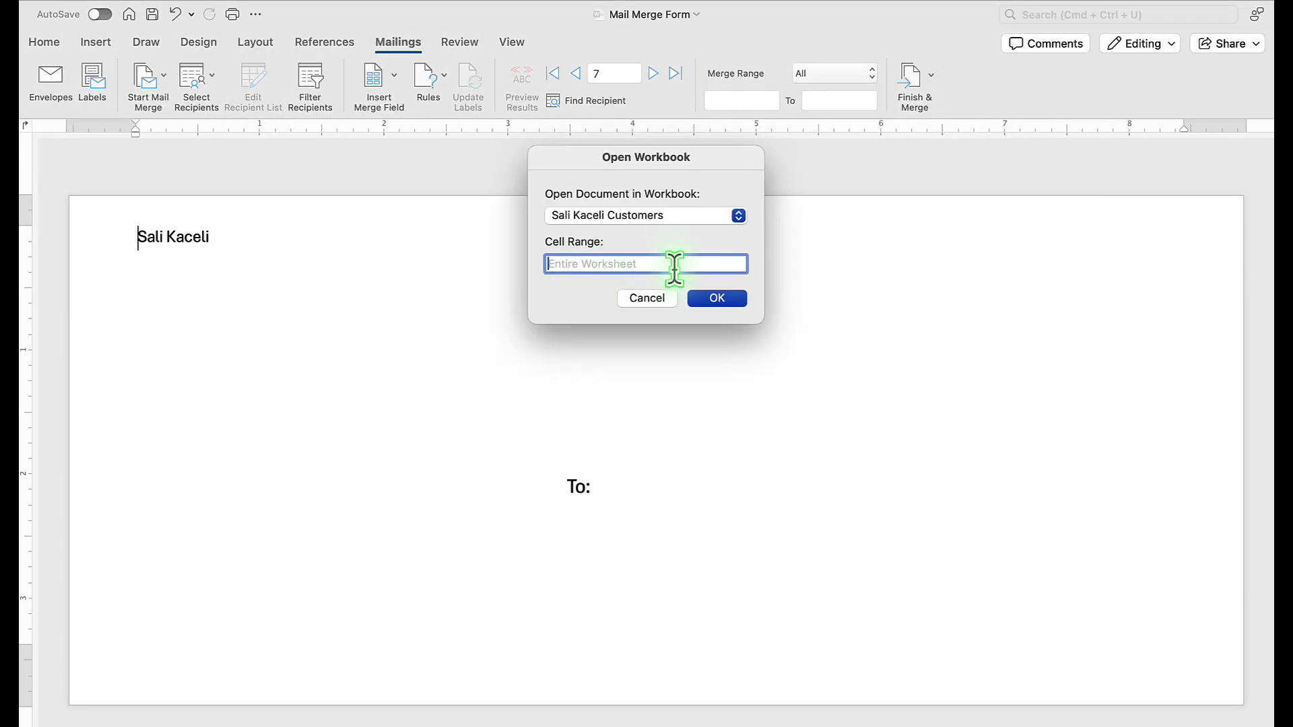
pyautogui.click(715, 298)
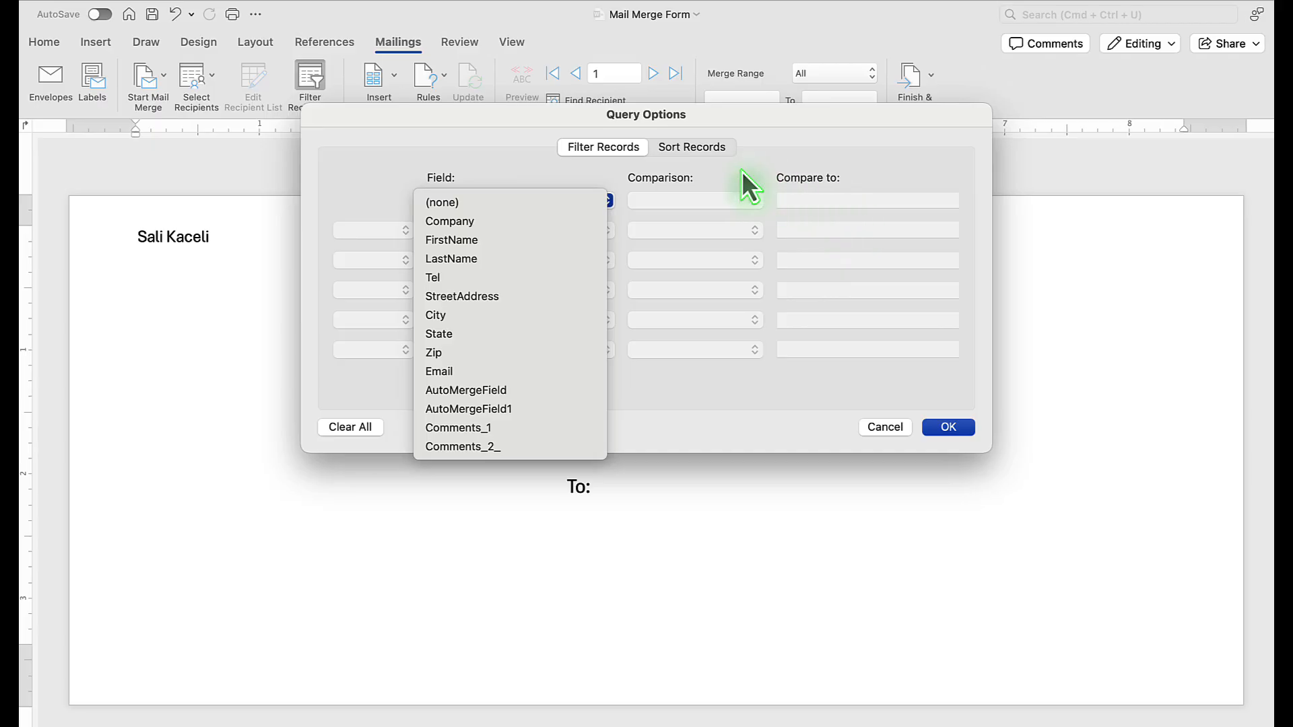
pyautogui.click(744, 385)
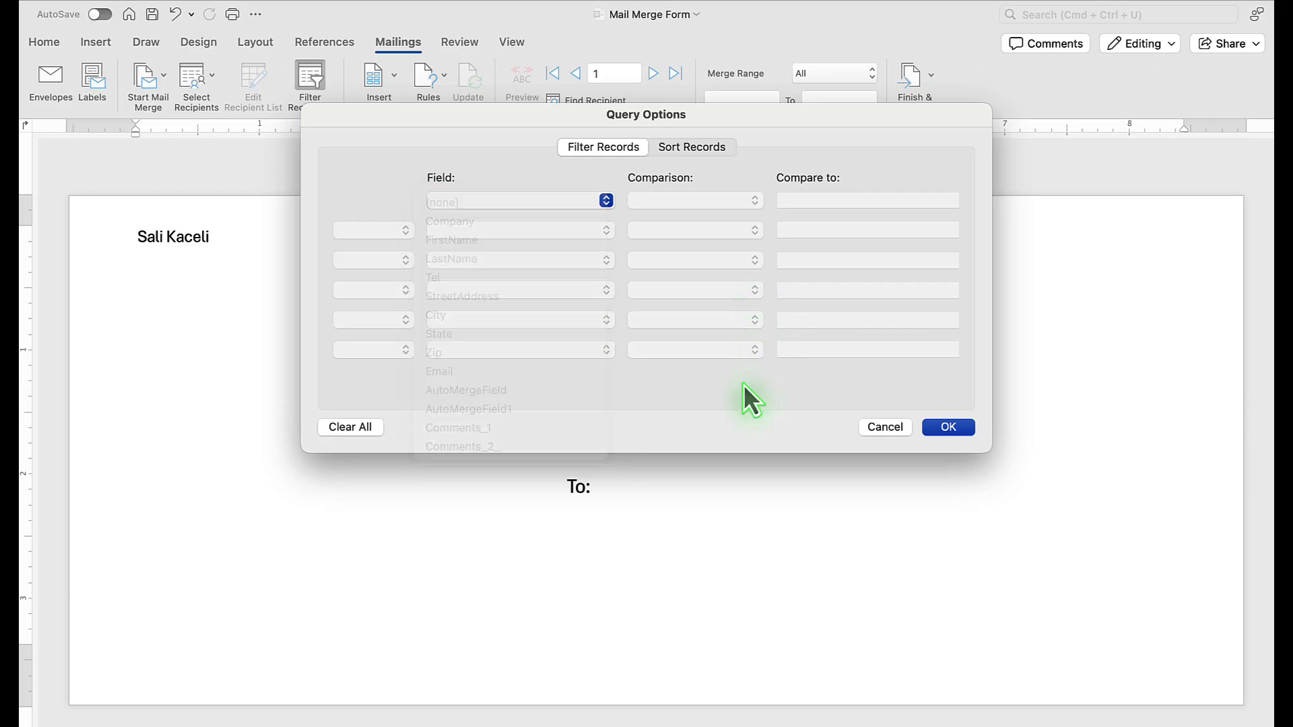
pyautogui.click(880, 434)
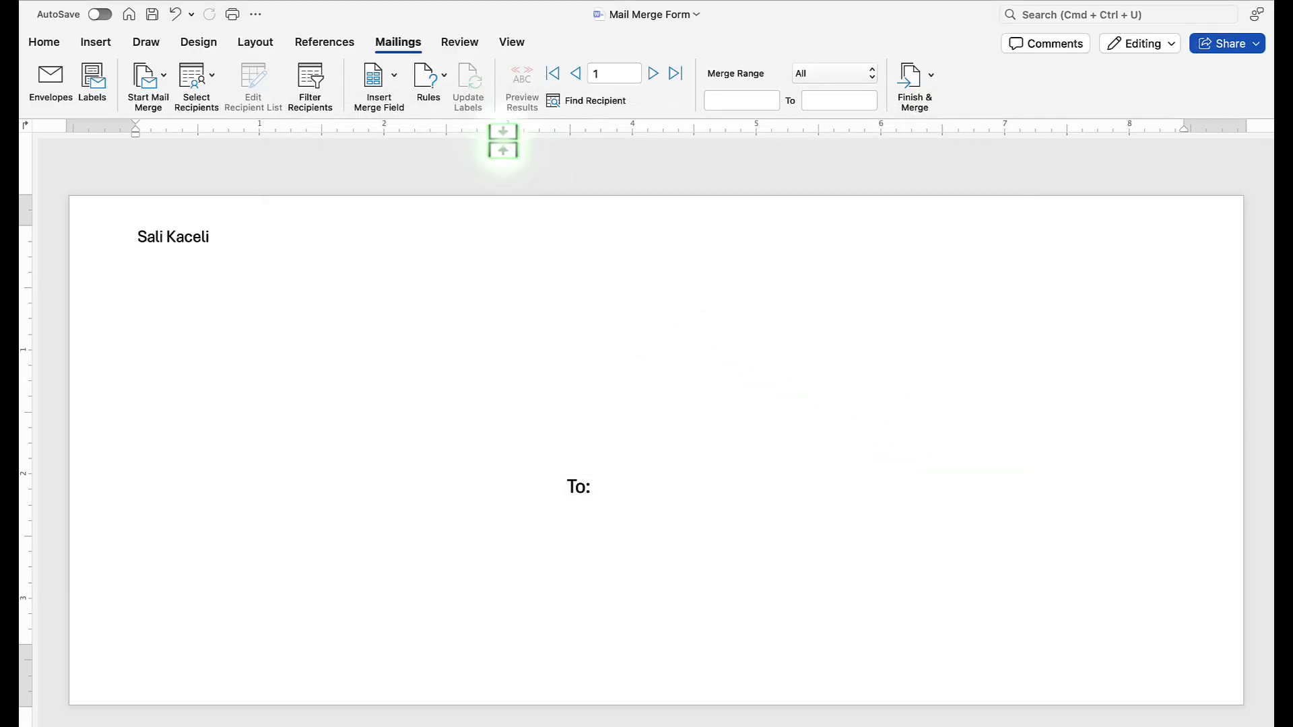
# - Insert the FirstName and LastName merge fields after "To:" in the delivery address box, and start a new line
pyautogui.click(626, 489)
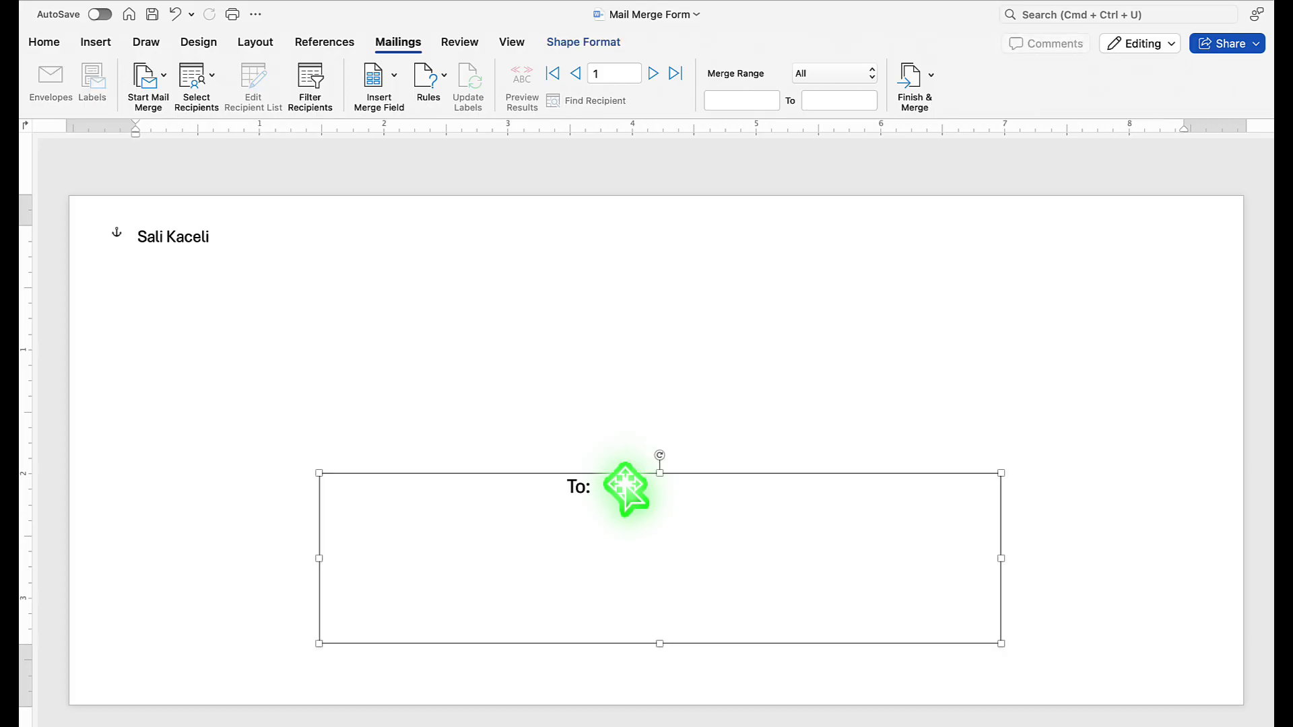
pyautogui.click(603, 497)
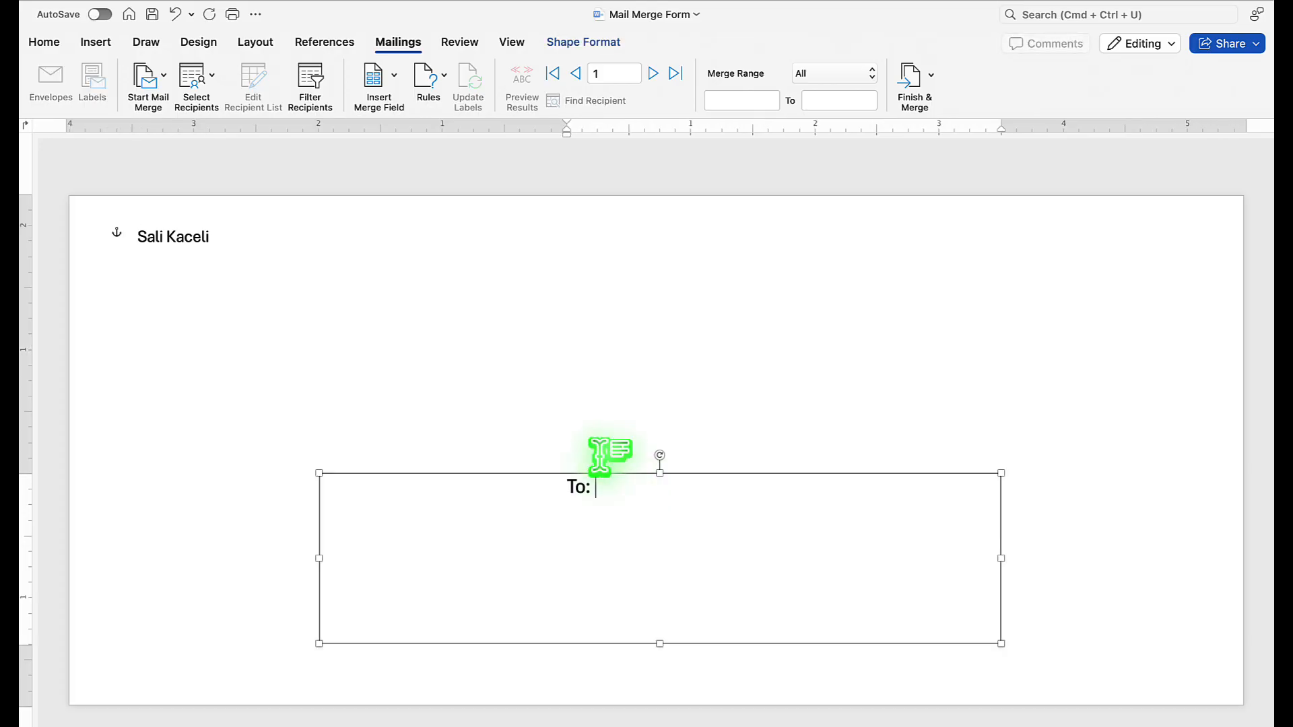
pyautogui.click(394, 77)
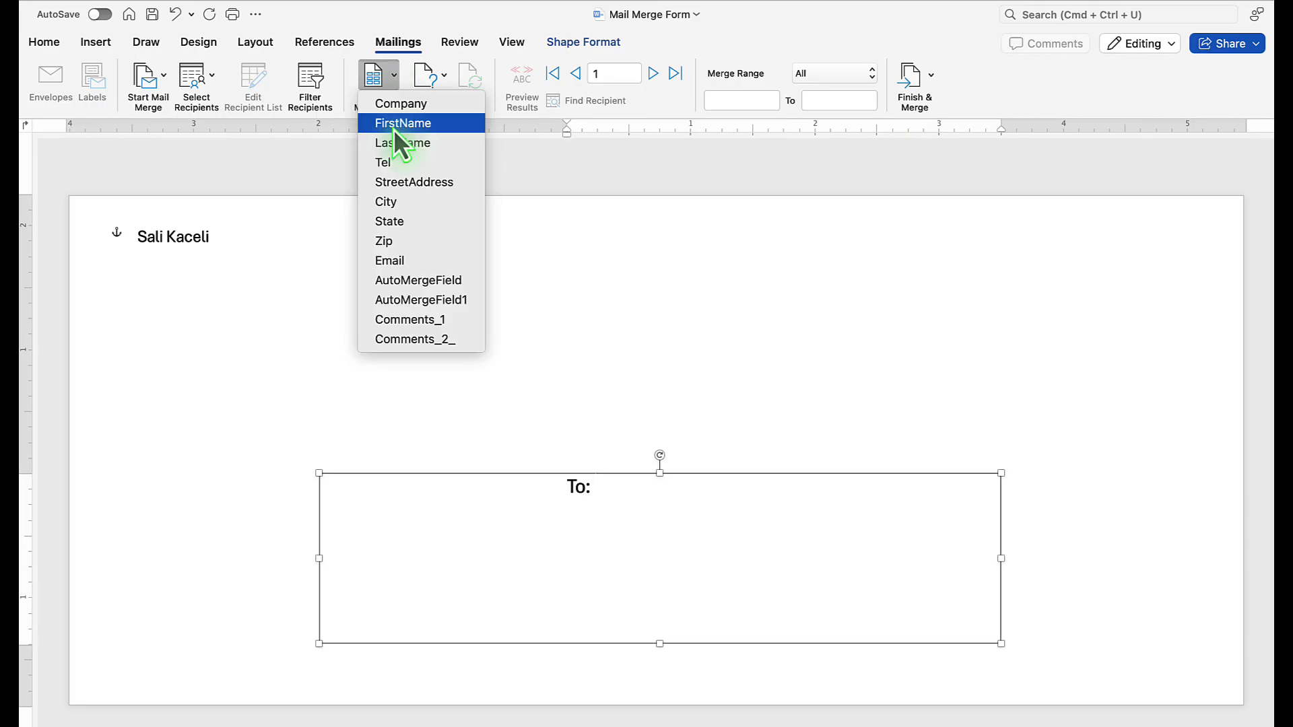
pyautogui.click(393, 129)
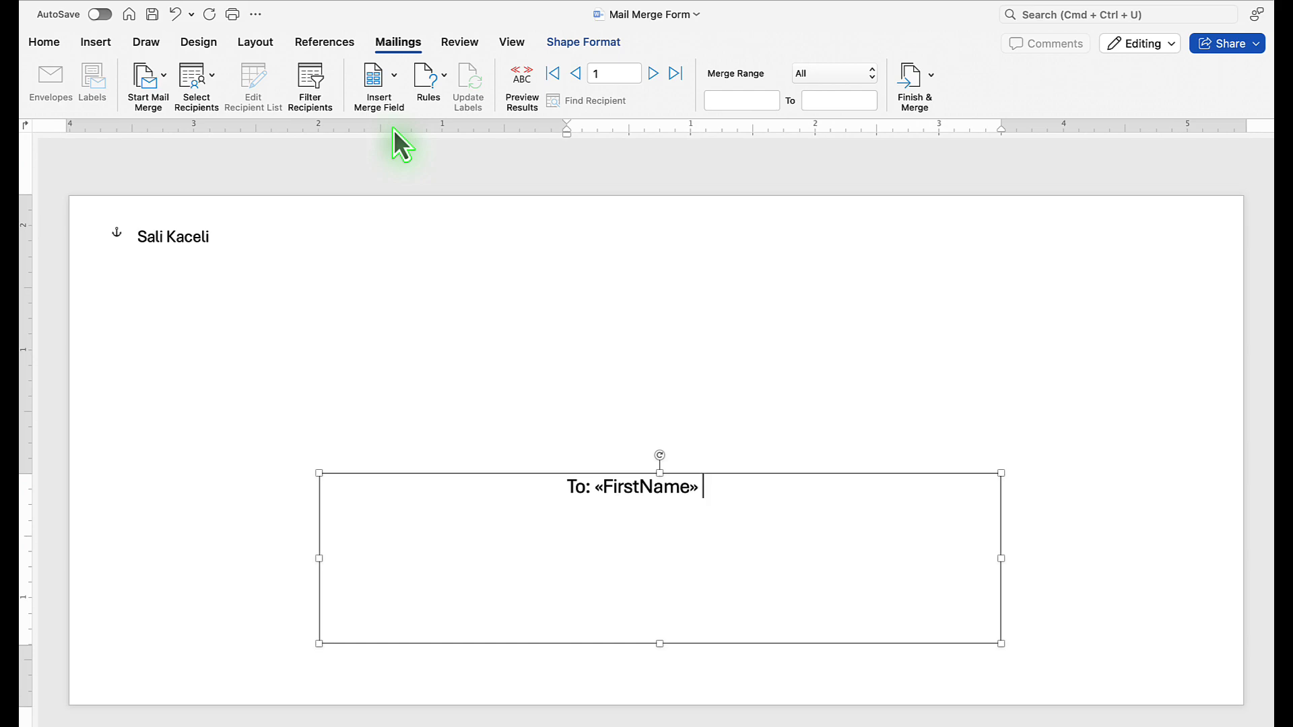
pyautogui.click(394, 77)
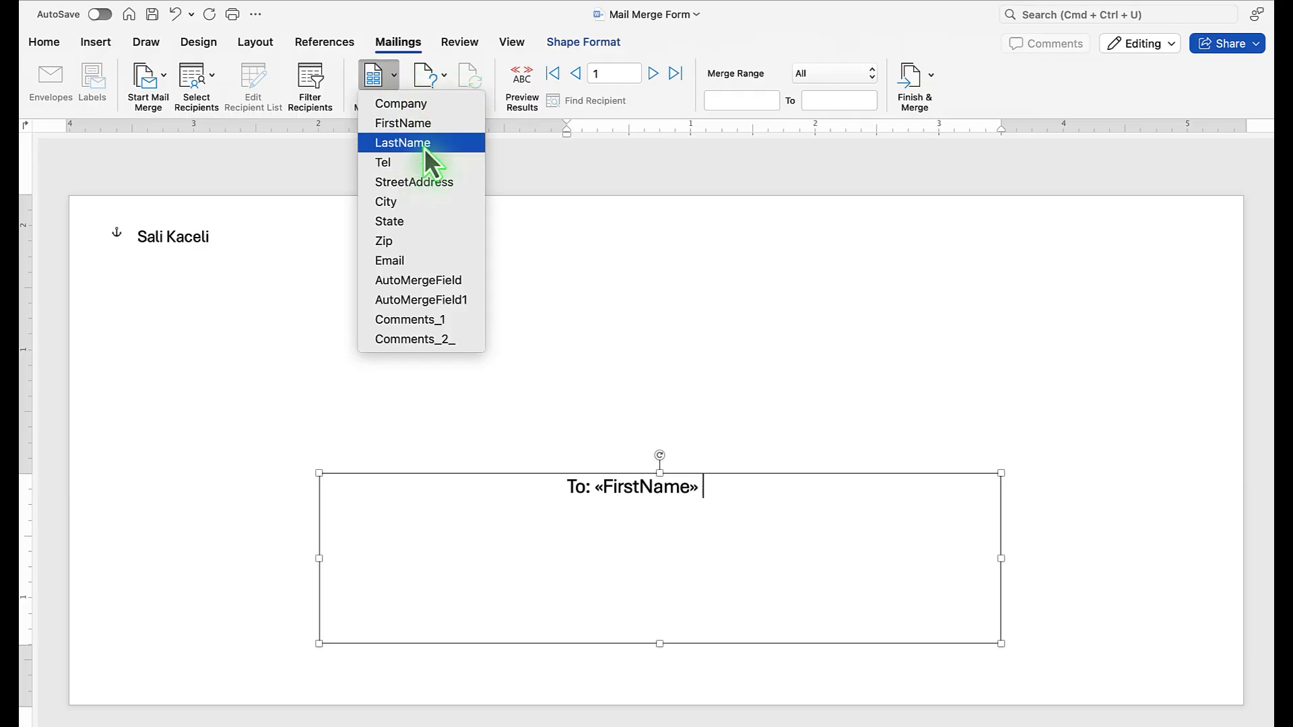
pyautogui.click(424, 143)
pyautogui.press('Return')
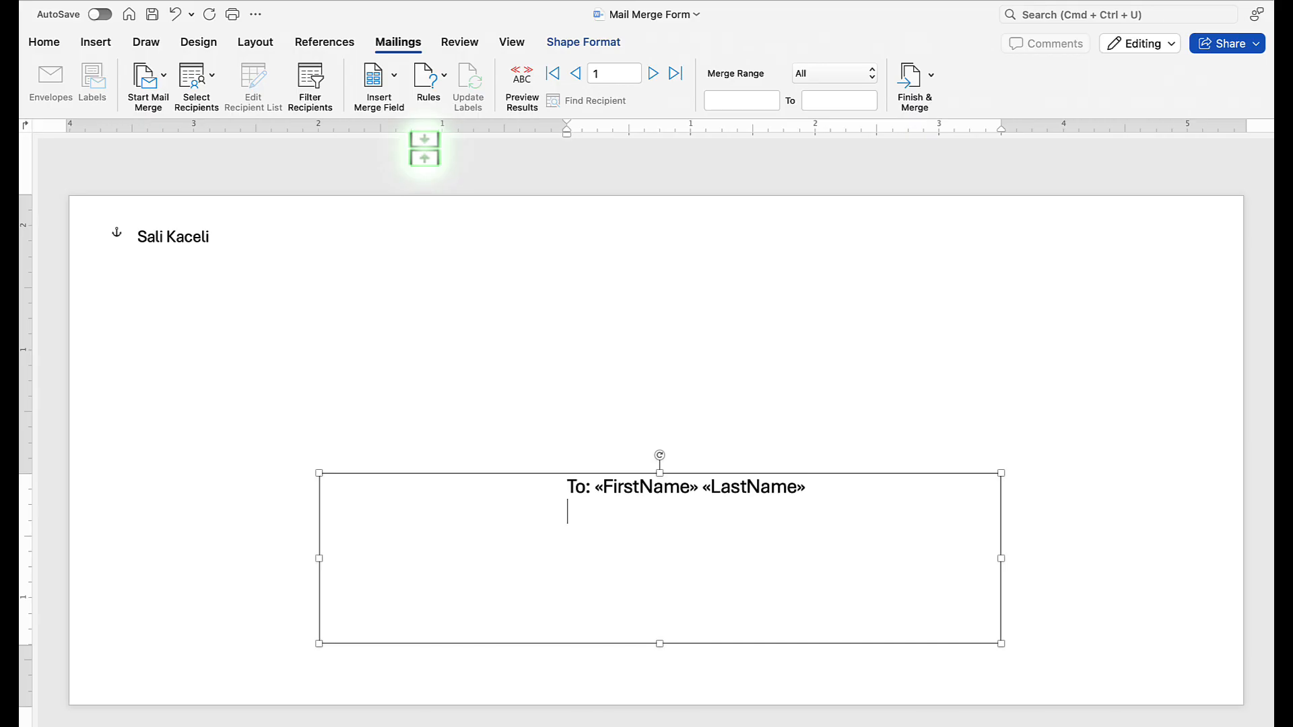
# - Move the name fields below "To:" and add a StreetAddress line and a City, State and Zip line with a comma after City
pyautogui.click(594, 486)
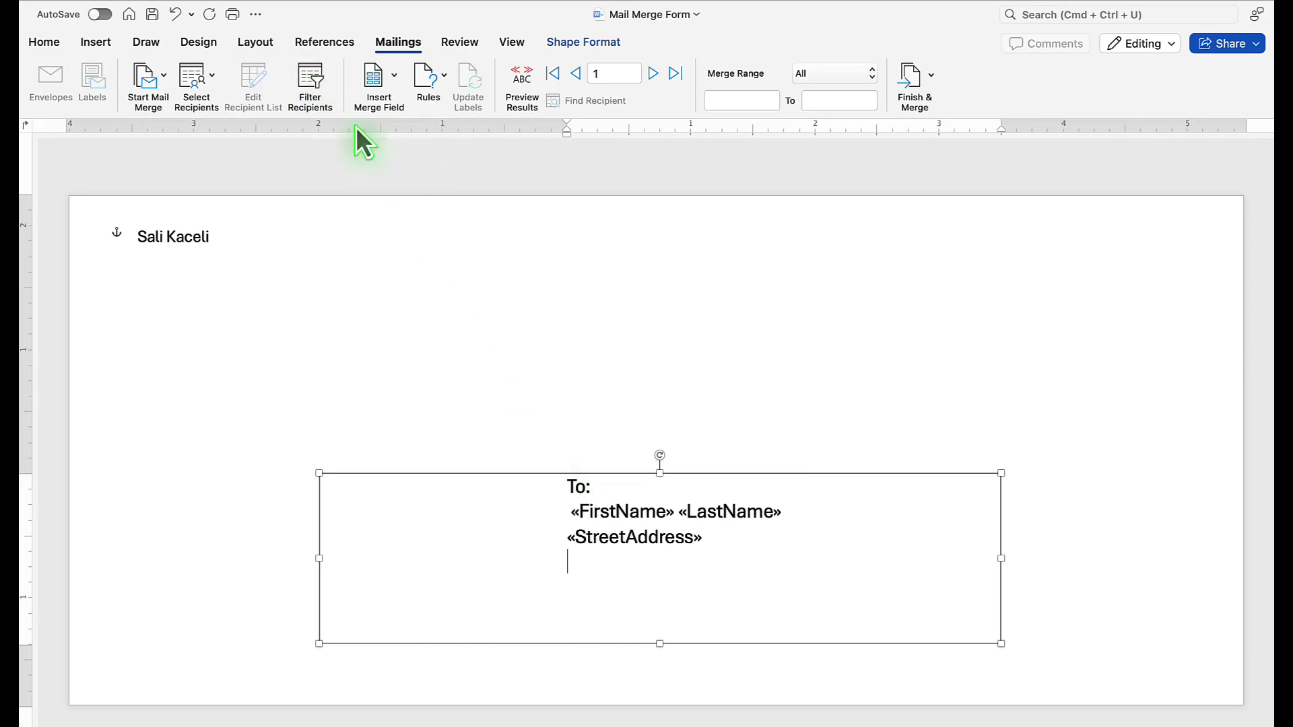
pyautogui.click(378, 71)
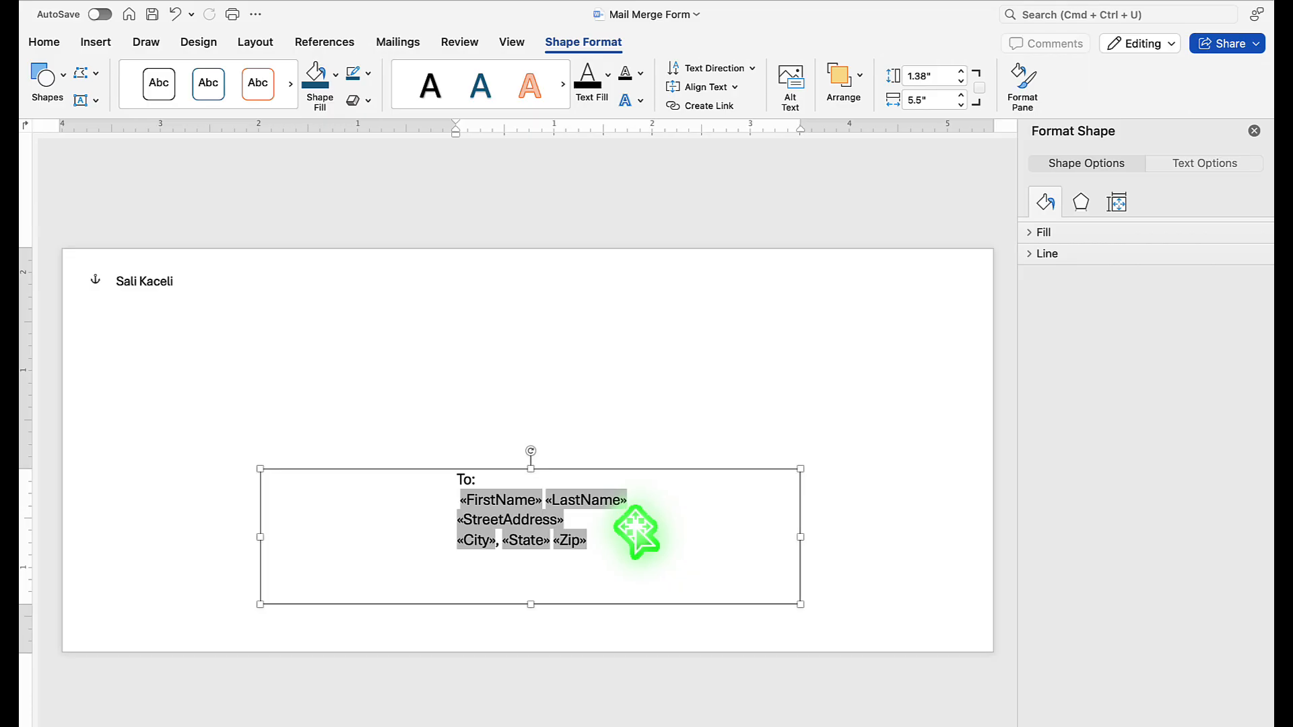
pyautogui.click(1253, 130)
pyautogui.click(613, 380)
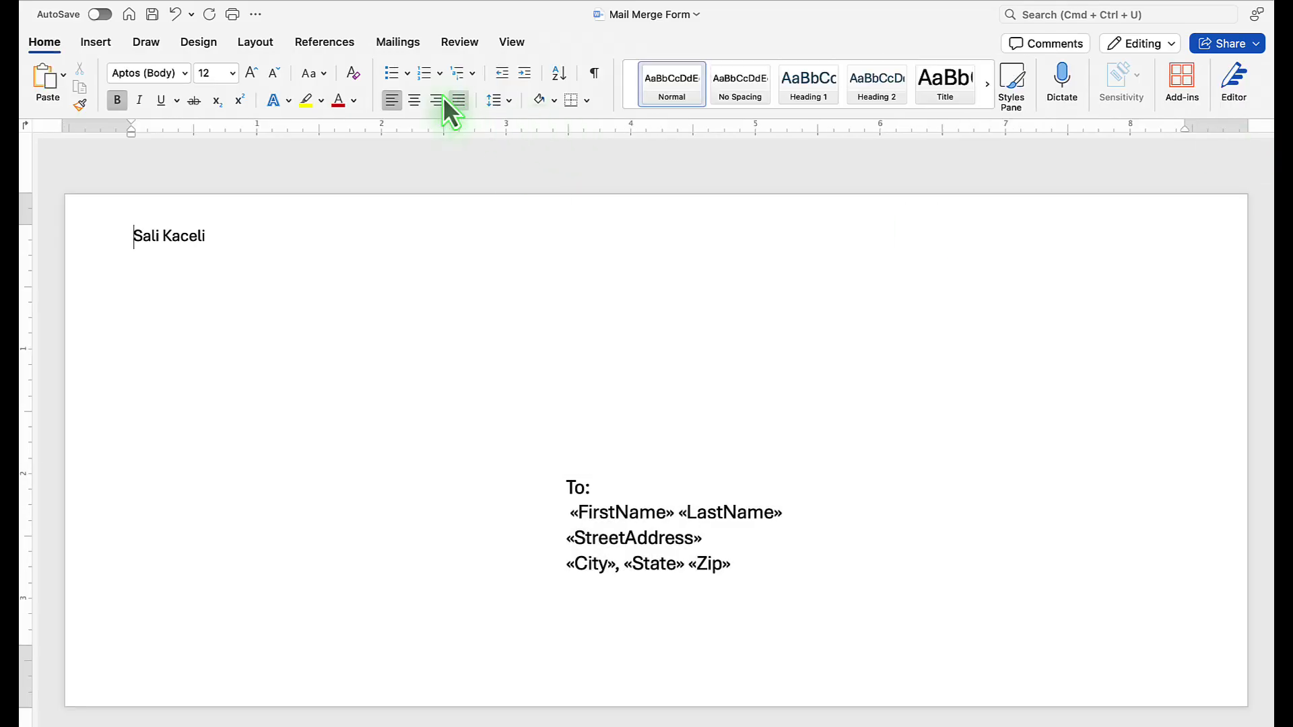
# - Preview the merged envelope results and step through the recipient records up to record 10
pyautogui.click(398, 43)
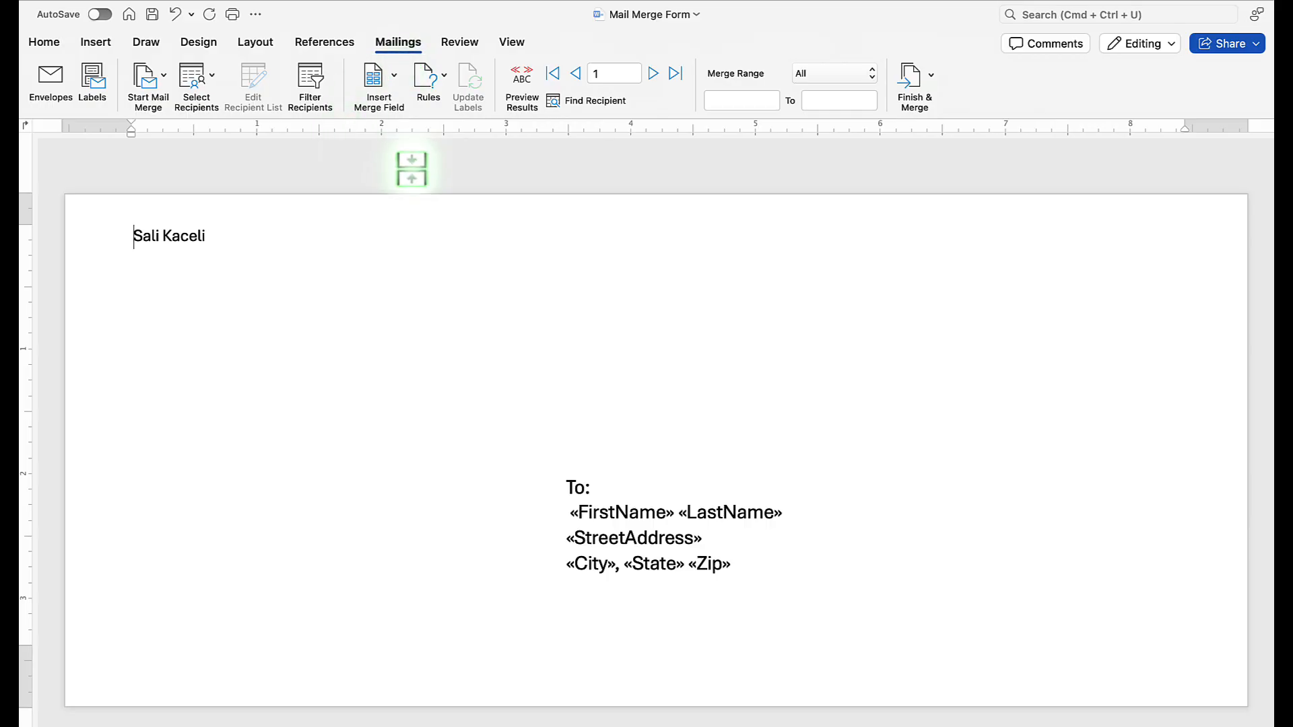
pyautogui.click(521, 86)
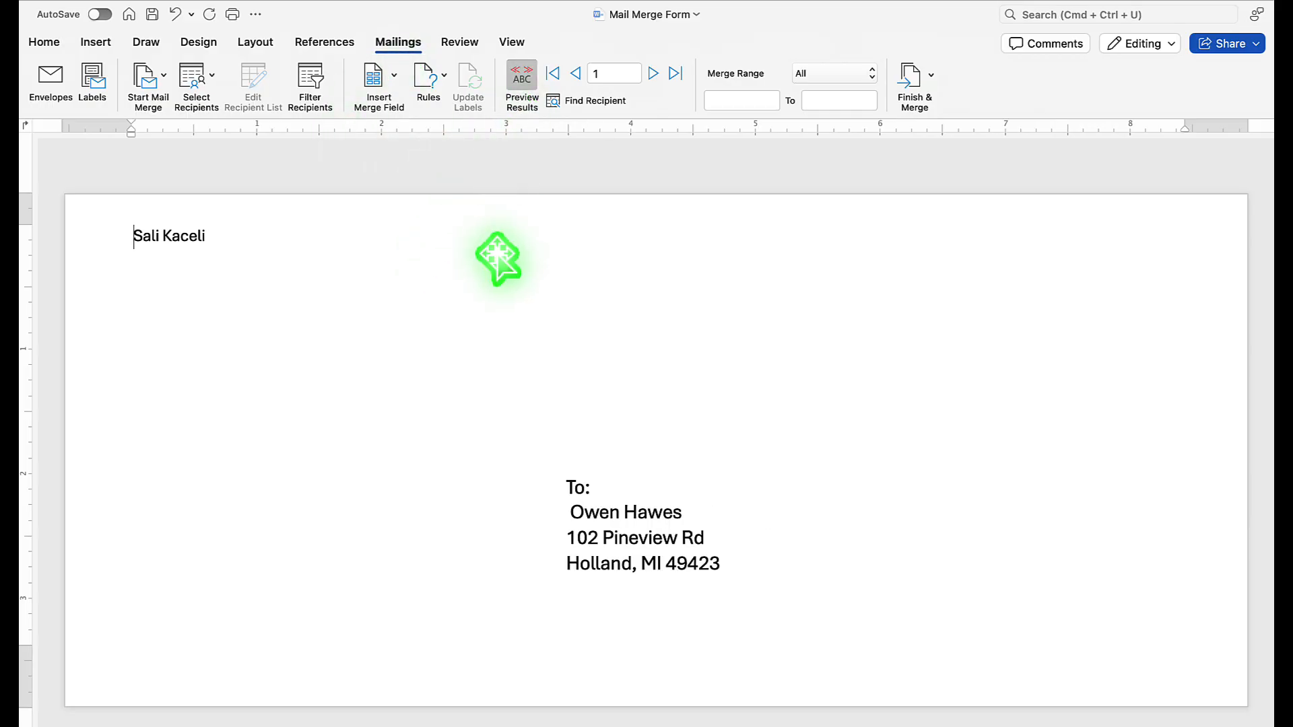
pyautogui.click(651, 76)
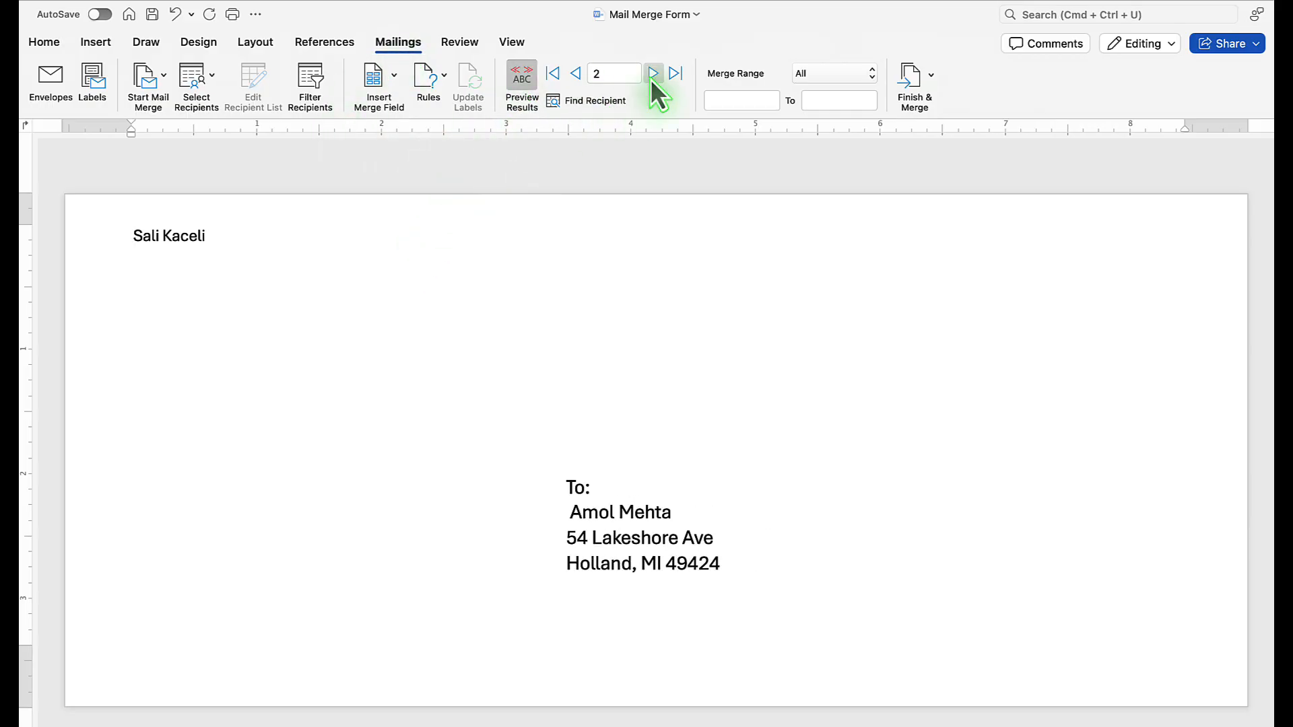
pyautogui.click(651, 77)
pyautogui.click(651, 77)
pyautogui.click(651, 77)
pyautogui.click(651, 78)
pyautogui.click(651, 77)
pyautogui.click(651, 77)
pyautogui.click(651, 78)
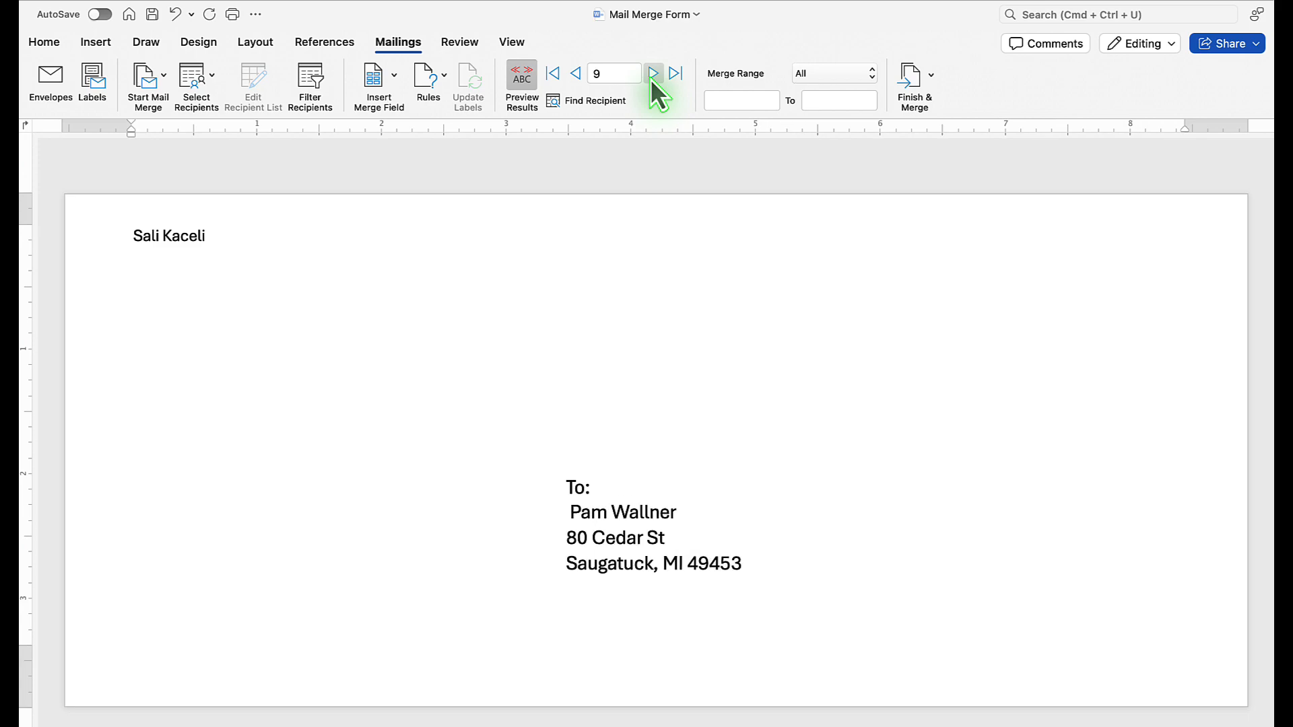
pyautogui.click(651, 78)
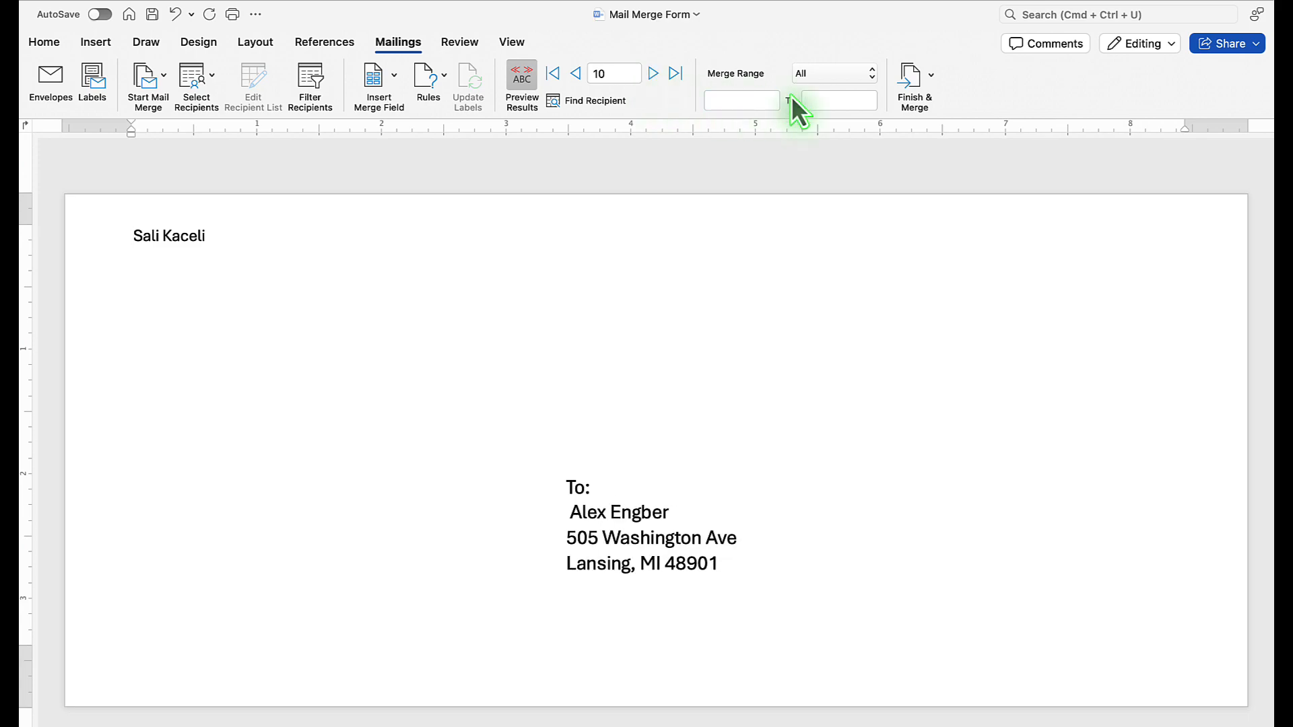
# - Merge all the envelopes into a new document of individual pages and look through the addressed envelopes
pyautogui.click(932, 82)
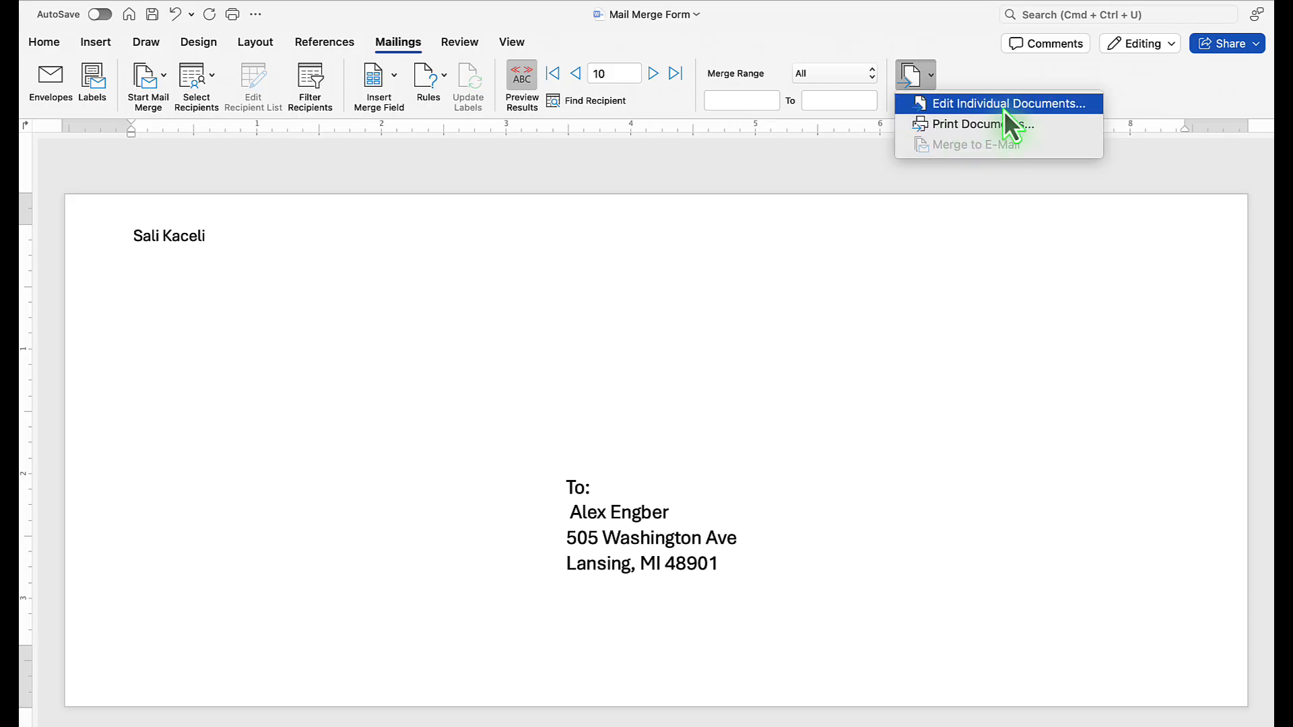
pyautogui.click(964, 109)
pyautogui.scroll(-10, 437, 357)
pyautogui.scroll(-20, 437, 357)
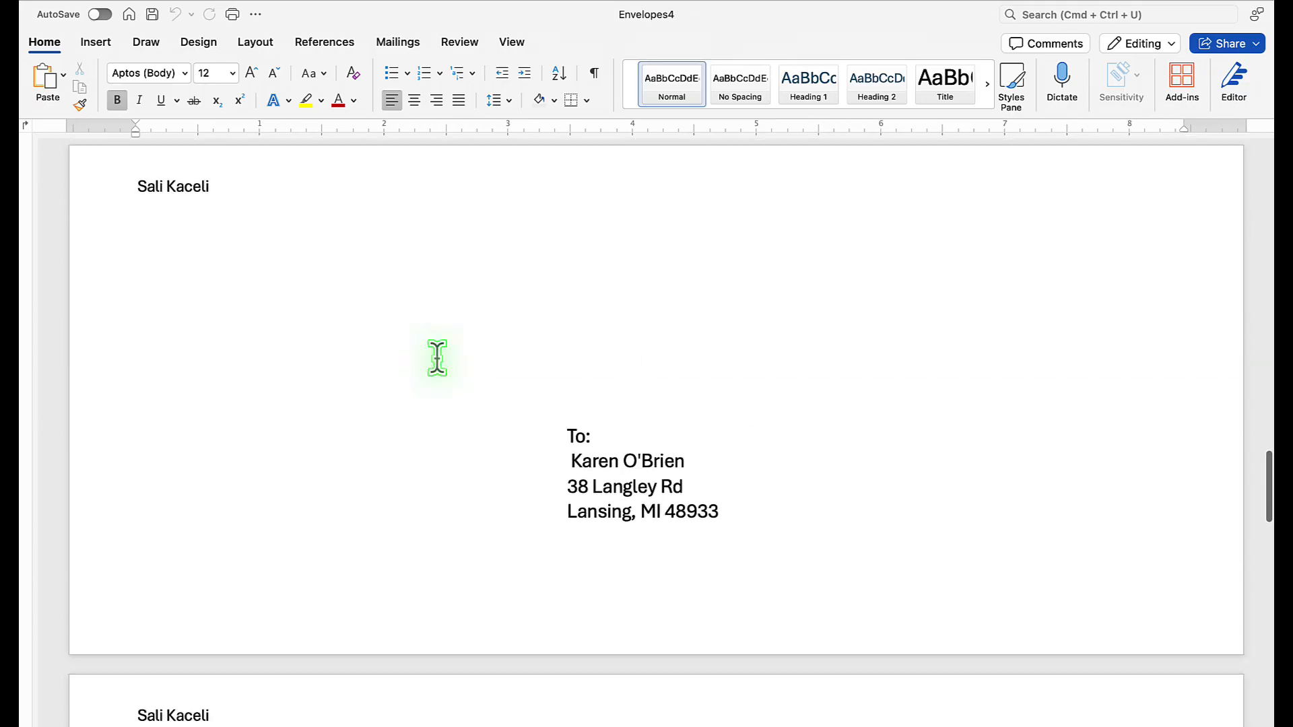
pyautogui.scroll(-20, 438, 365)
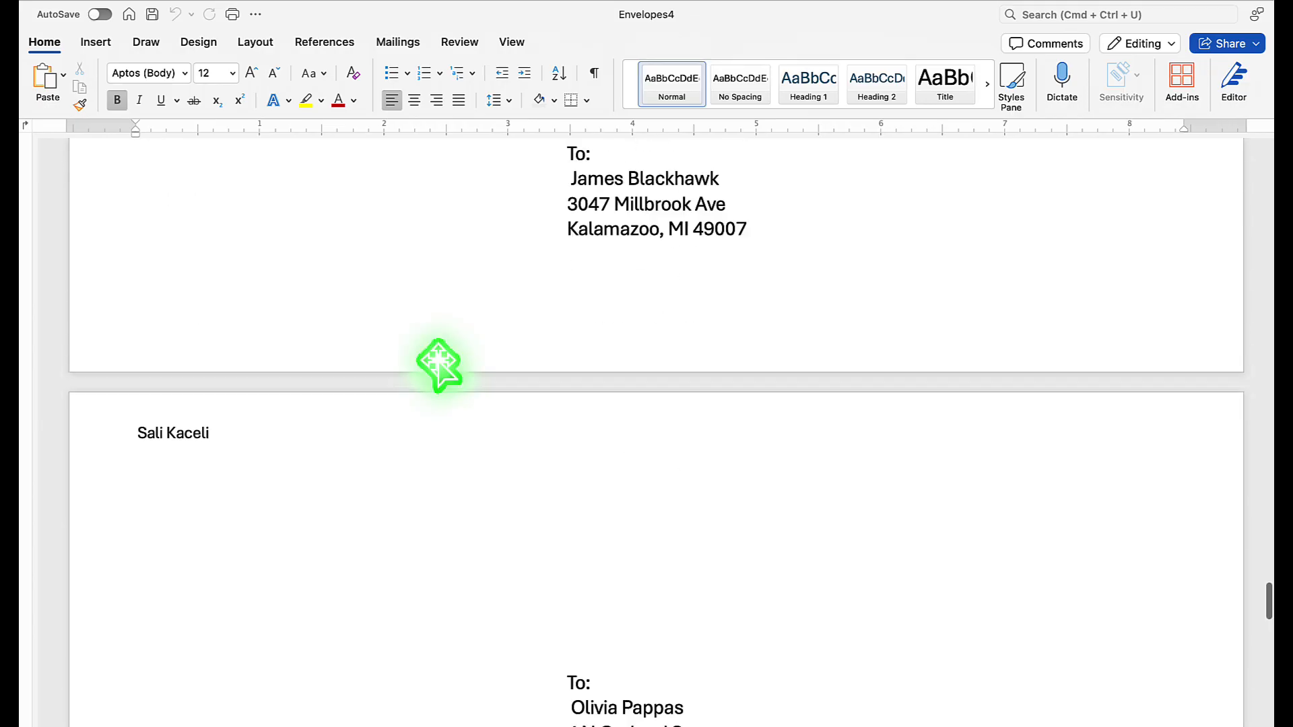
pyautogui.scroll(-20, 437, 351)
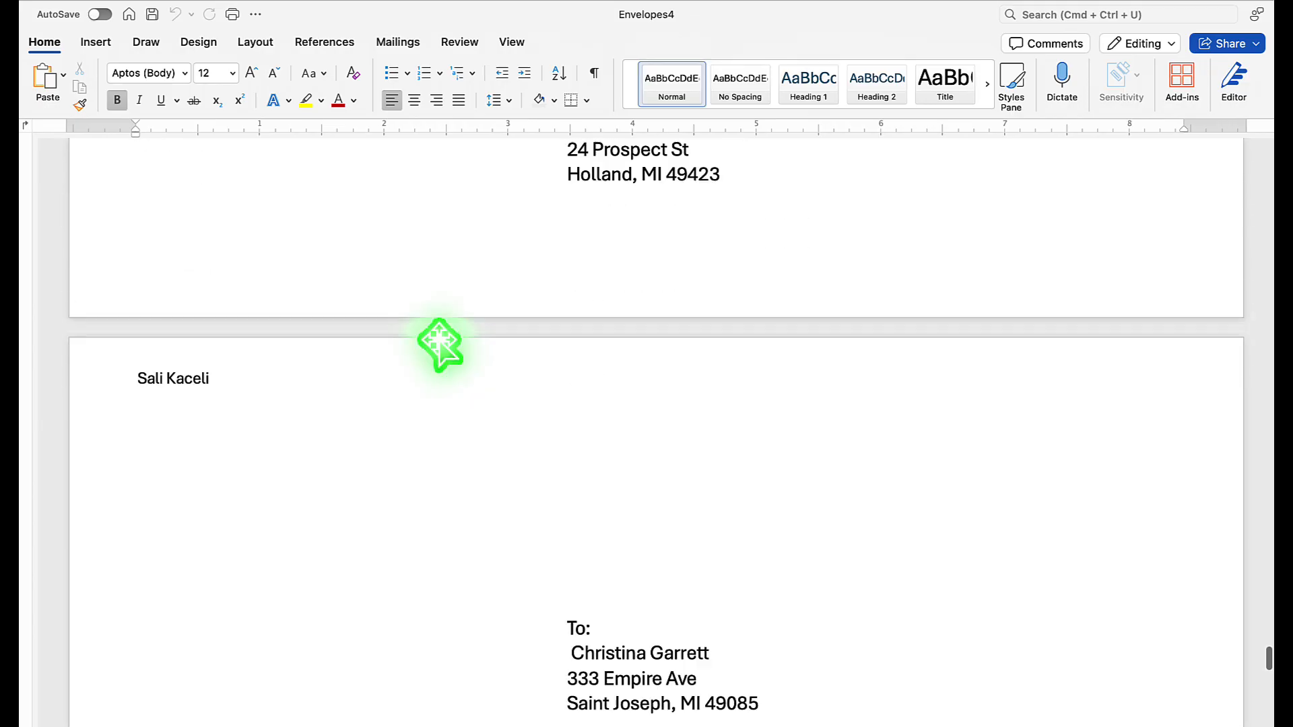
pyautogui.scroll(-5, 438, 337)
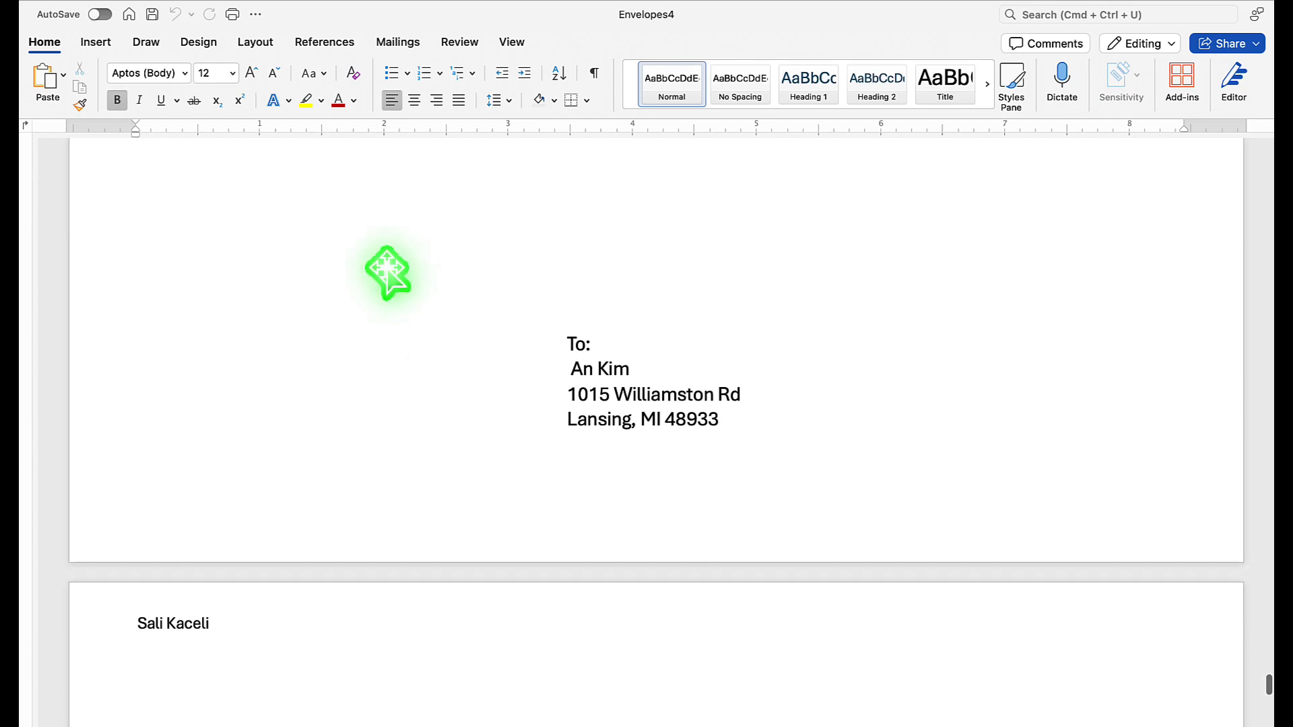
# - Close the merged envelopes document and delete it instead of saving it
pyautogui.click(126, 2)
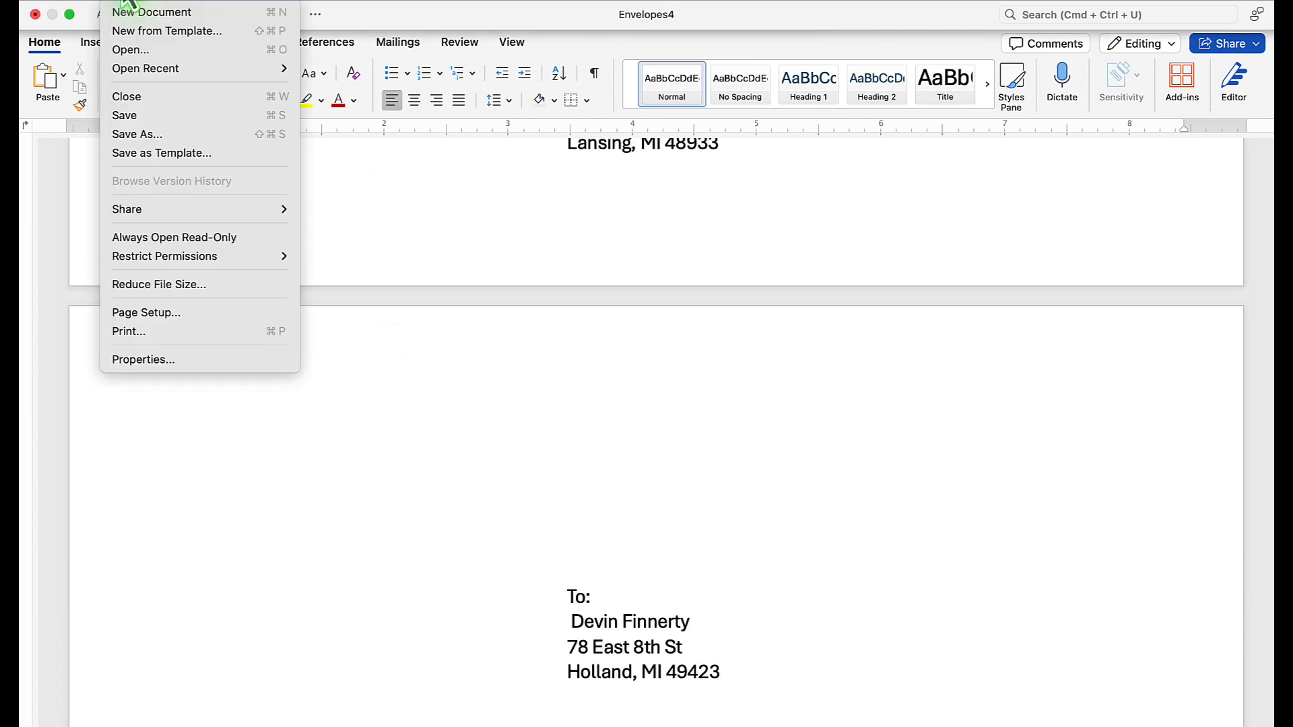
pyautogui.click(140, 99)
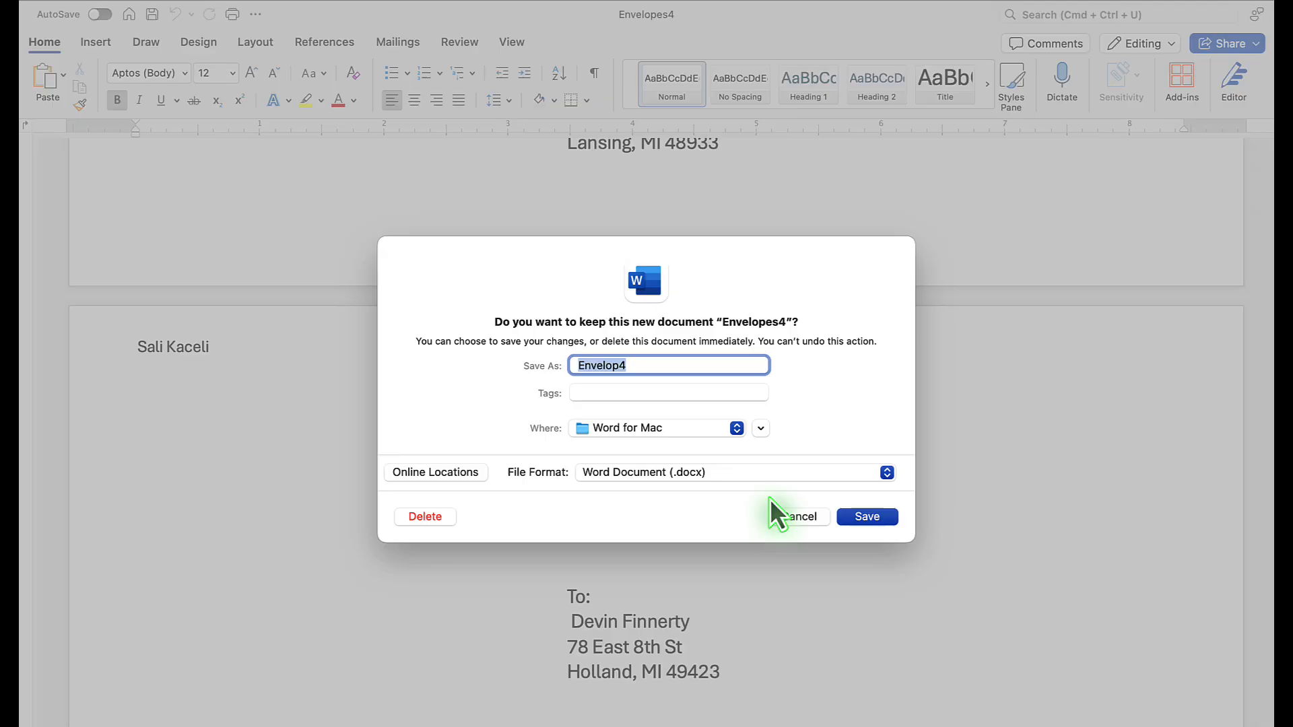
pyautogui.click(423, 517)
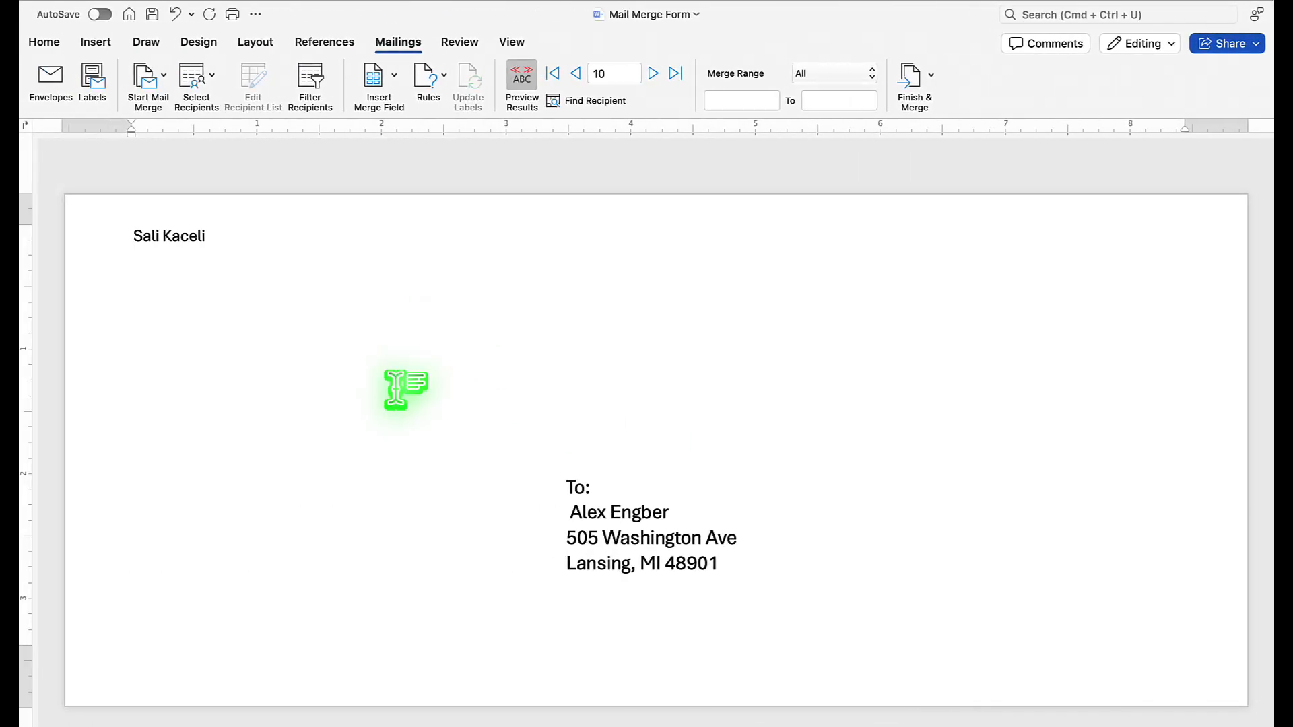
# - Turn off the results preview so the merge fields show, and save the Mail Merge Form document
pyautogui.click(527, 83)
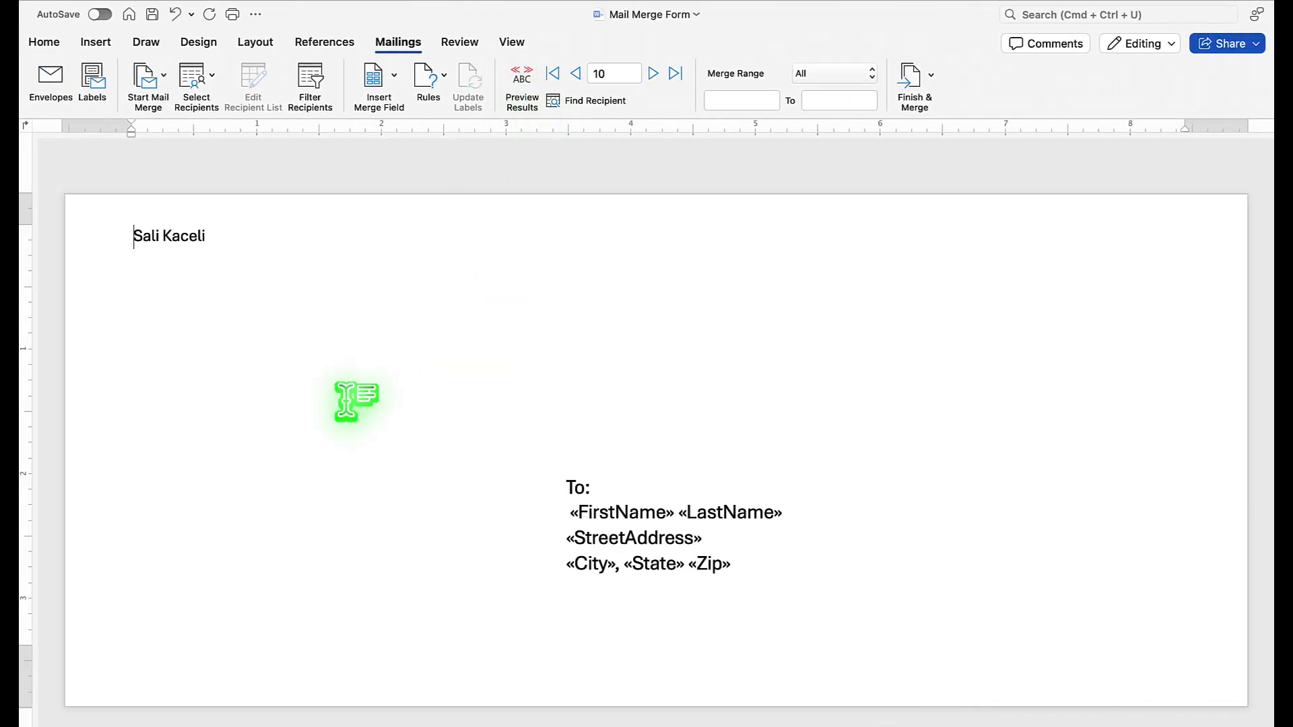
pyautogui.click(132, 1)
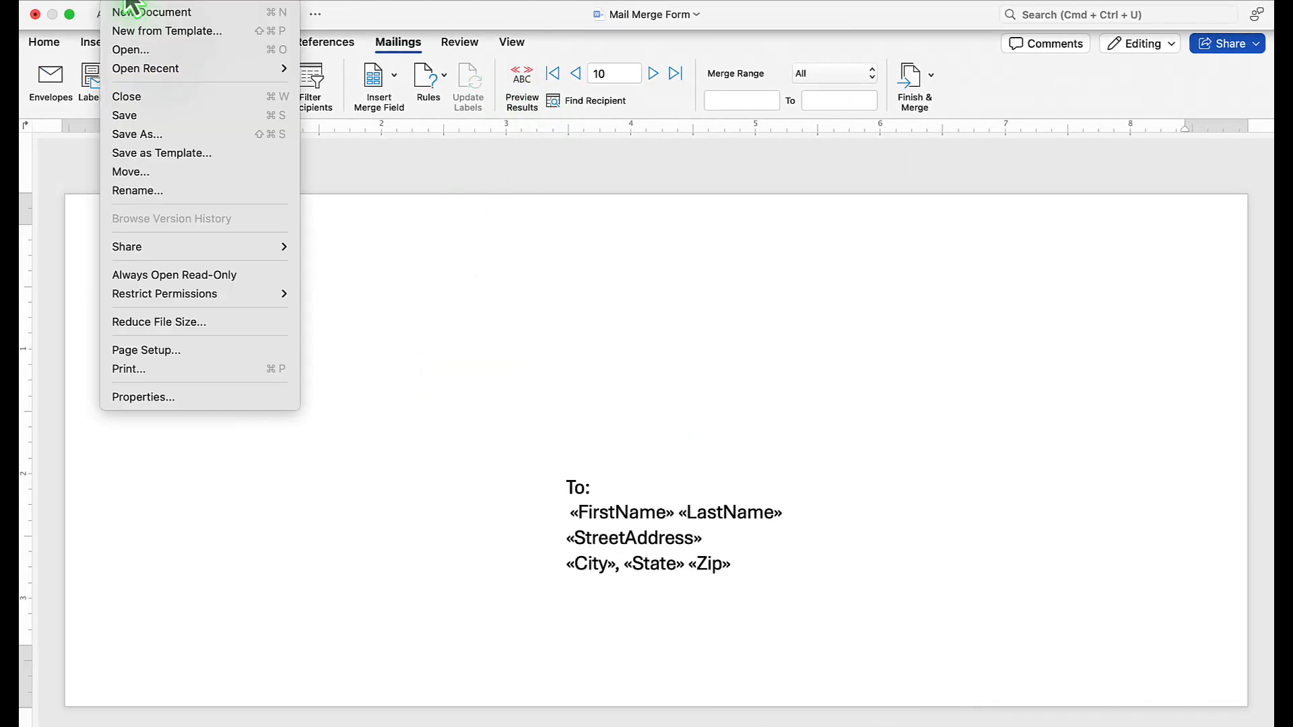
pyautogui.click(126, 115)
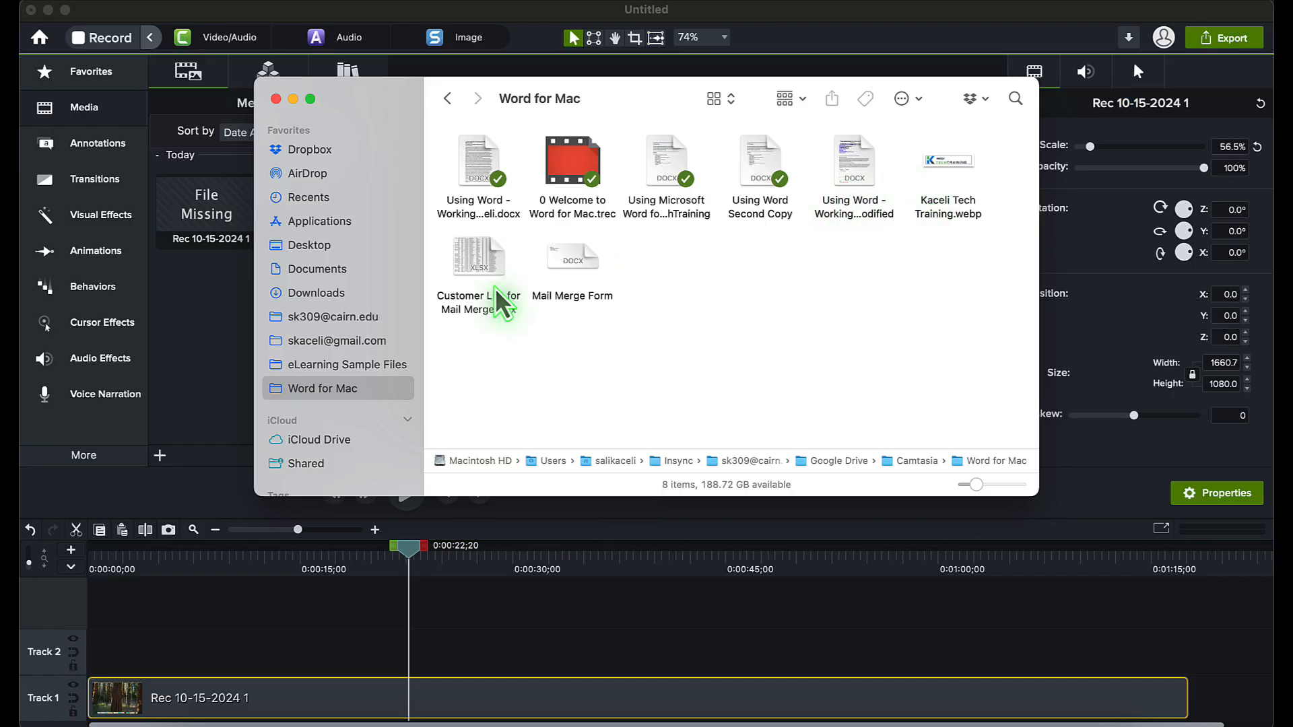
# - Reopen Mail Merge Form from the Word for Mac folder, allow its Excel data source, and step forward through the recipient records
pyautogui.doubleClick(569, 259)
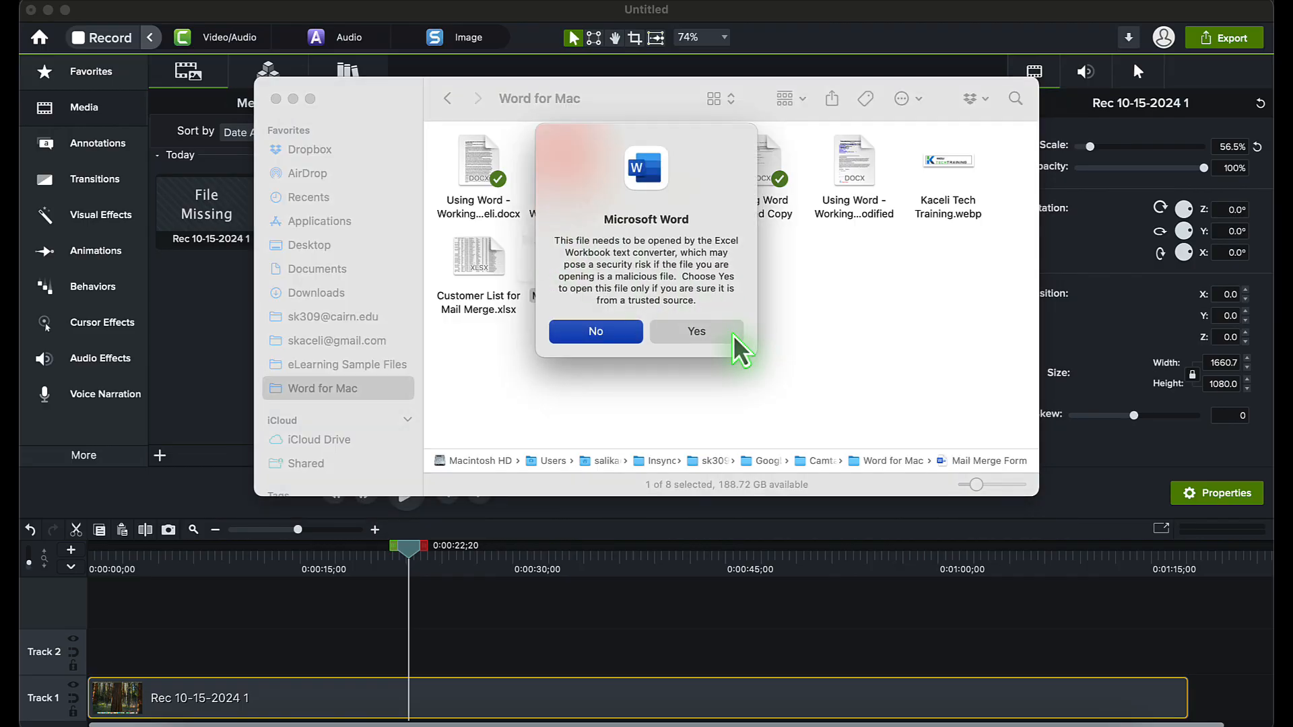
pyautogui.click(703, 338)
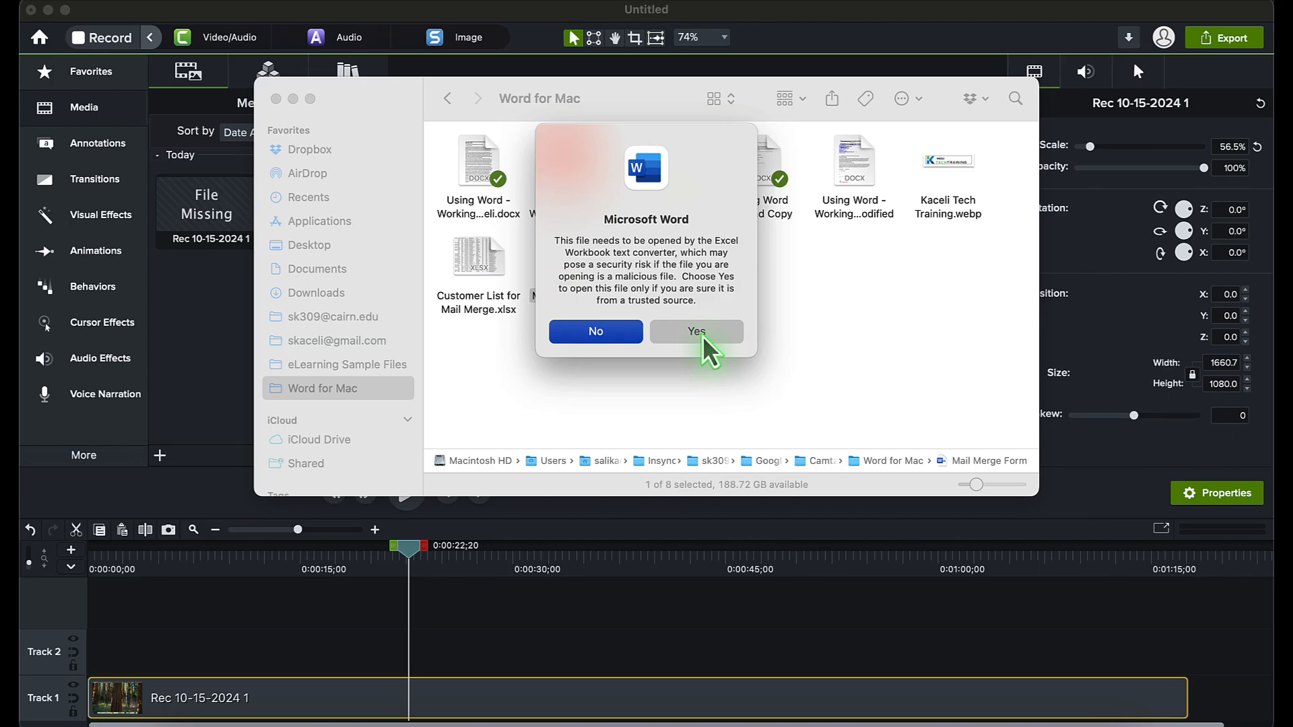
pyautogui.click(727, 289)
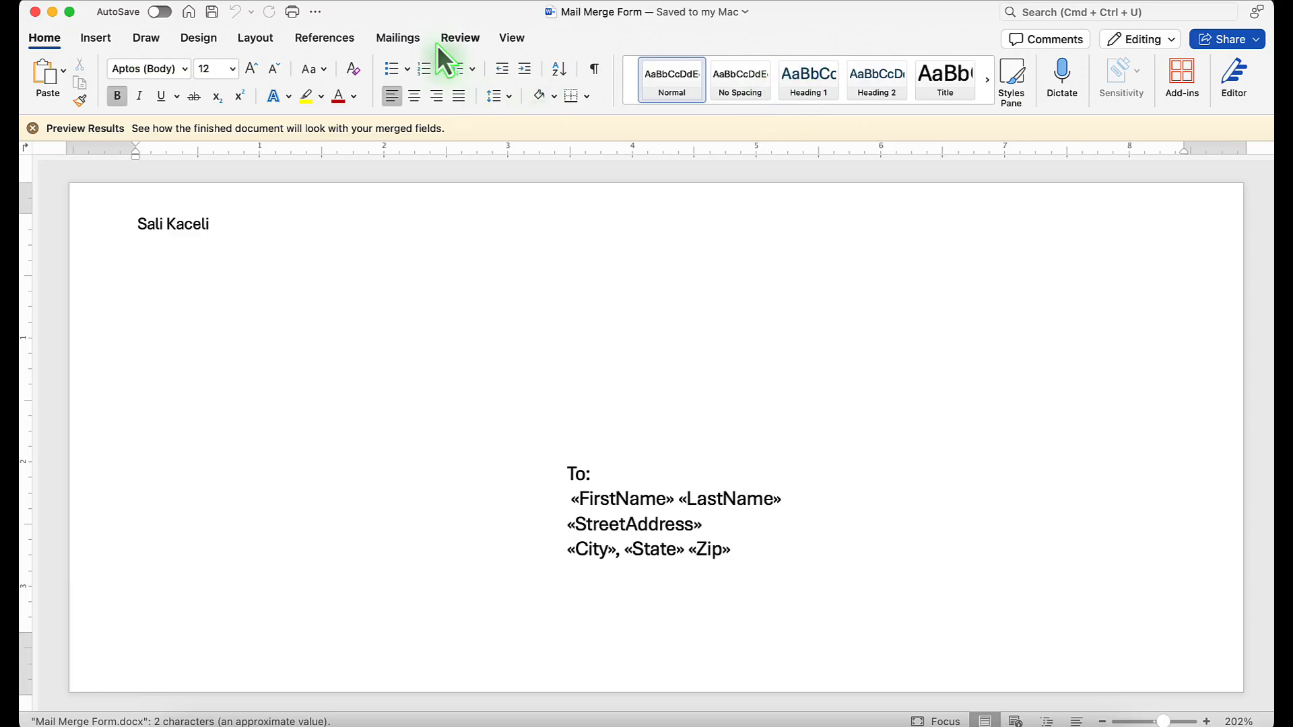
pyautogui.click(408, 42)
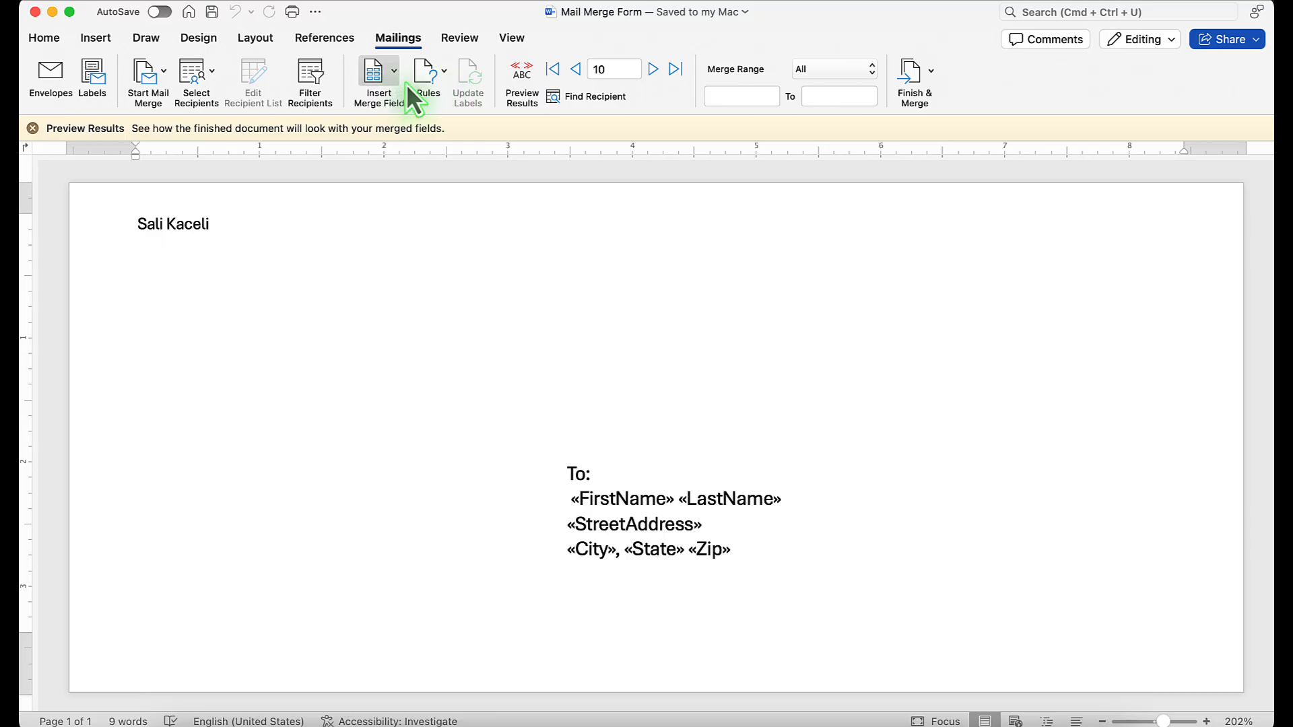
pyautogui.click(653, 71)
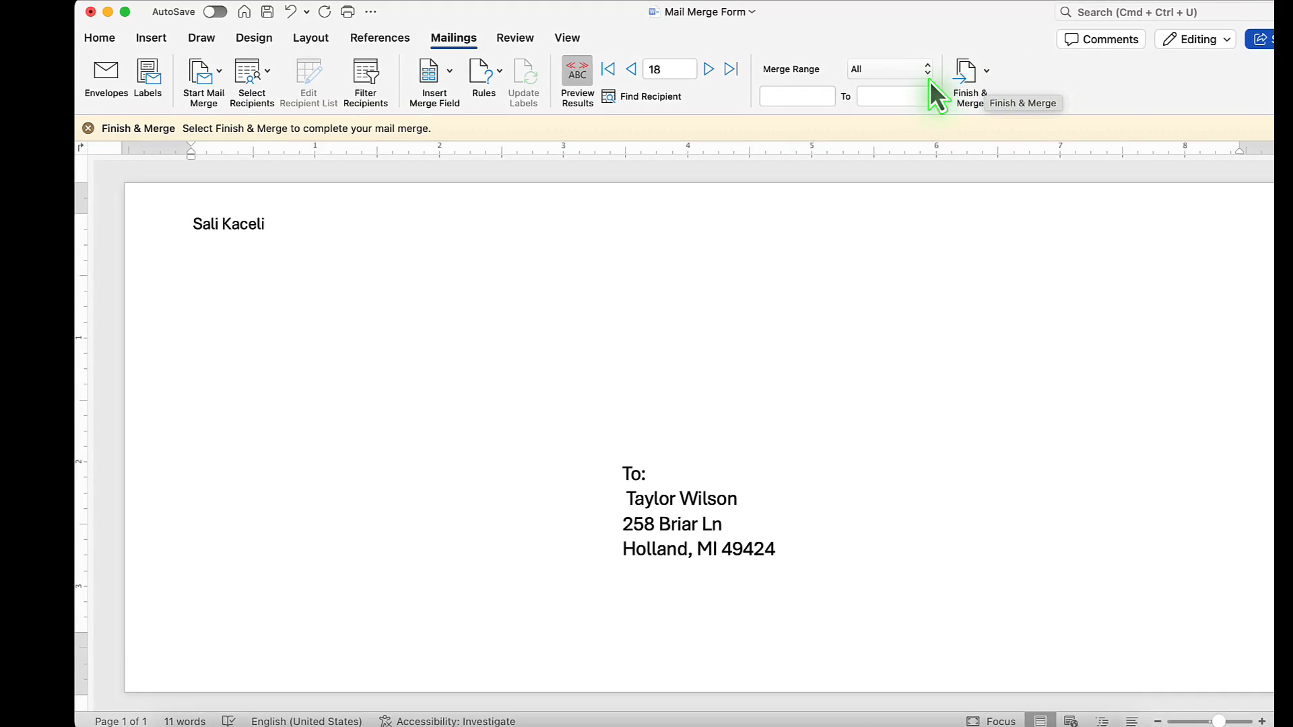
# - Switch to Excel to examine the column headings in Customer List for Mail Merge, and return to Word
pyautogui.click(779, 724)
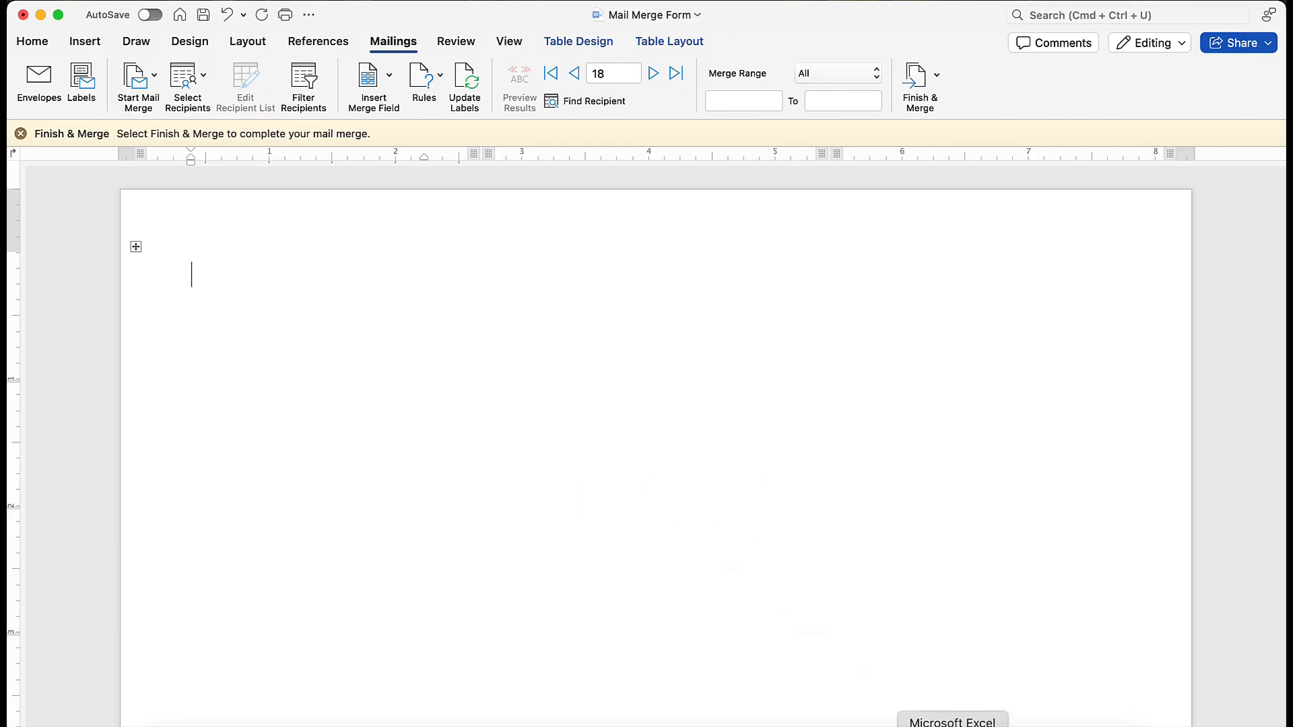
pyautogui.click(953, 724)
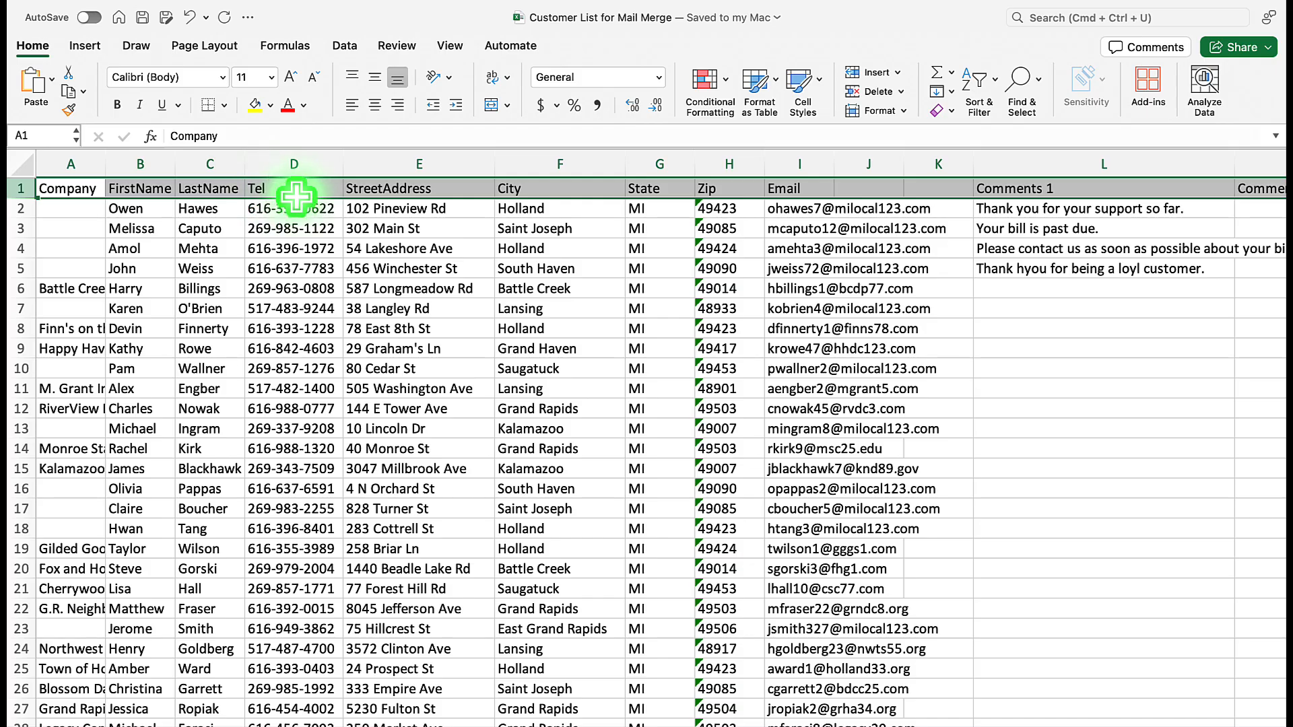
pyautogui.hotkey('ctrl', 'Left')
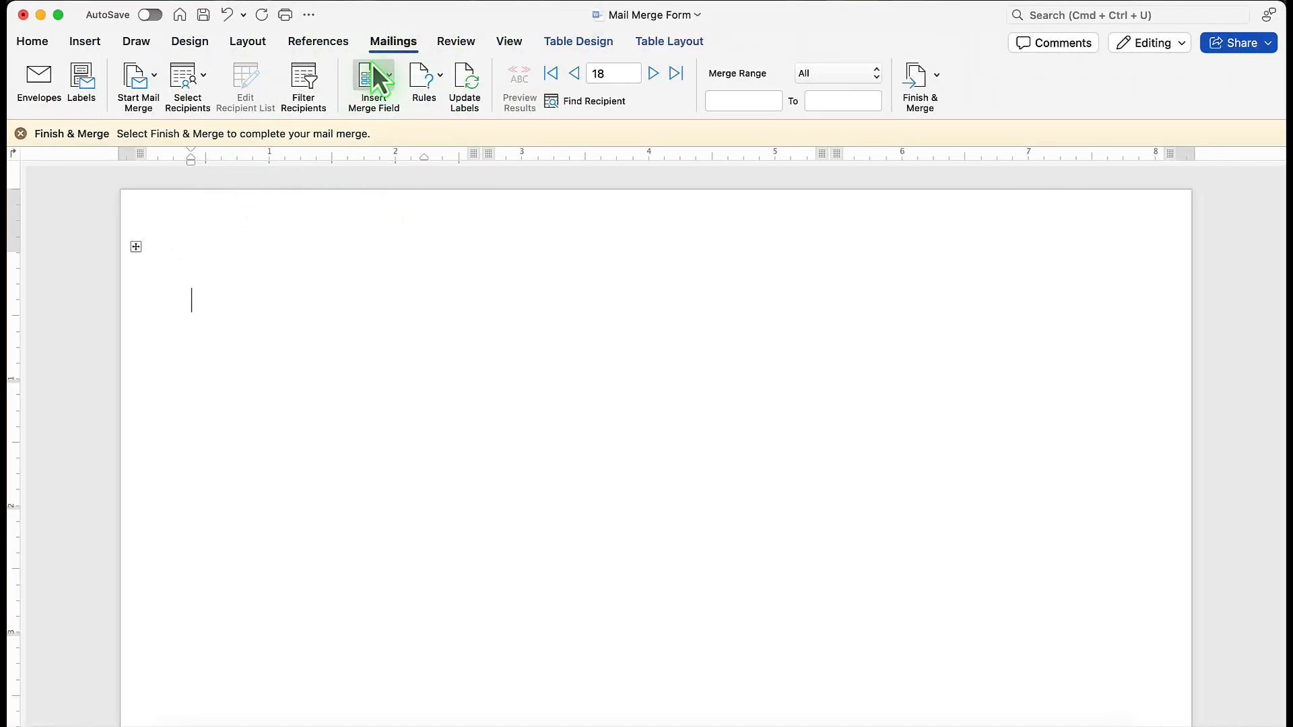
# - Set up the merge document as laser and ink jet labels, using Avery US Letter product 5160 Address Labels
pyautogui.click(155, 83)
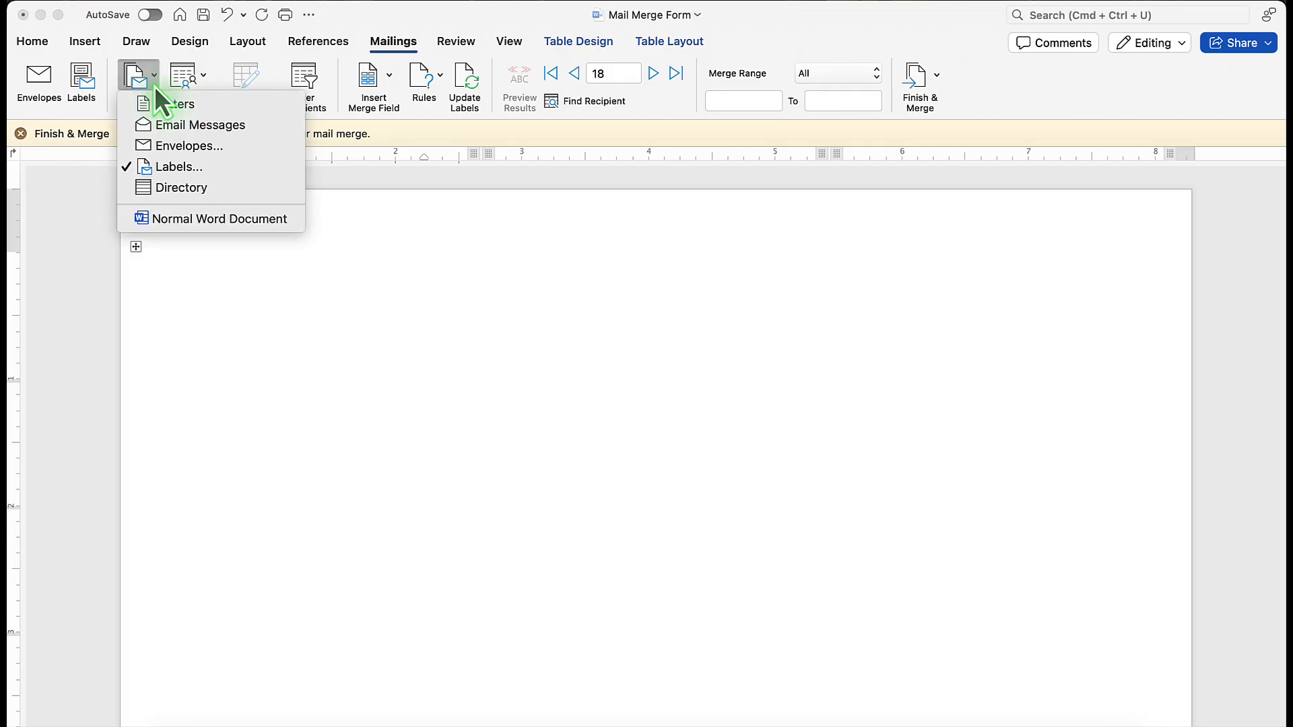
pyautogui.click(172, 166)
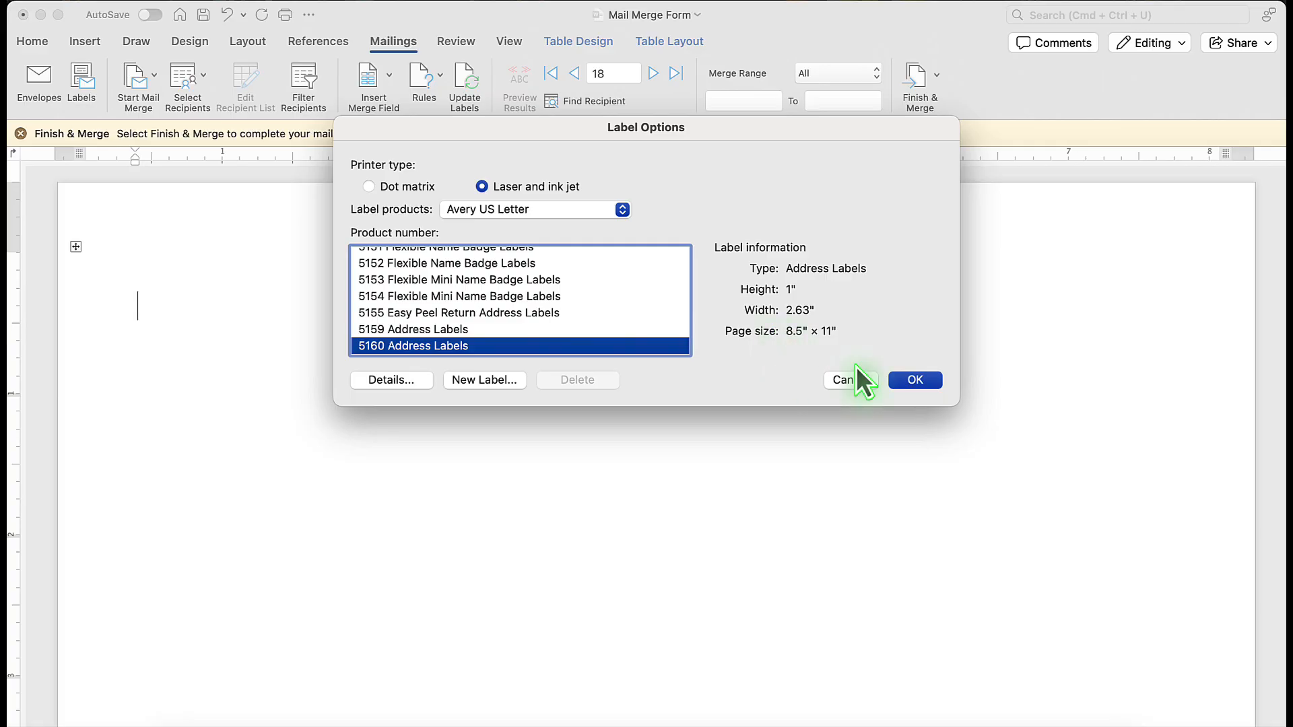
pyautogui.click(915, 381)
pyautogui.click(693, 334)
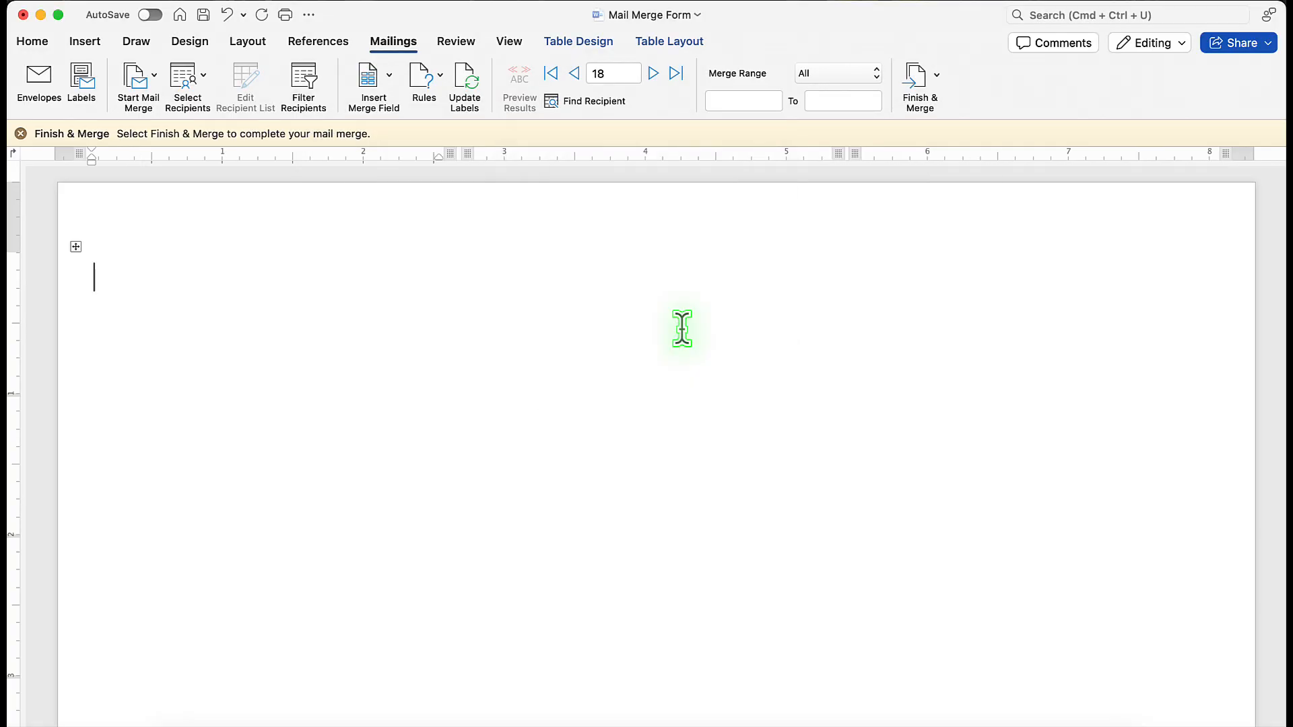
# - Attach Customer List for Mail Merge.xlsx as the existing recipient list, using the entire customers worksheet
pyautogui.click(204, 82)
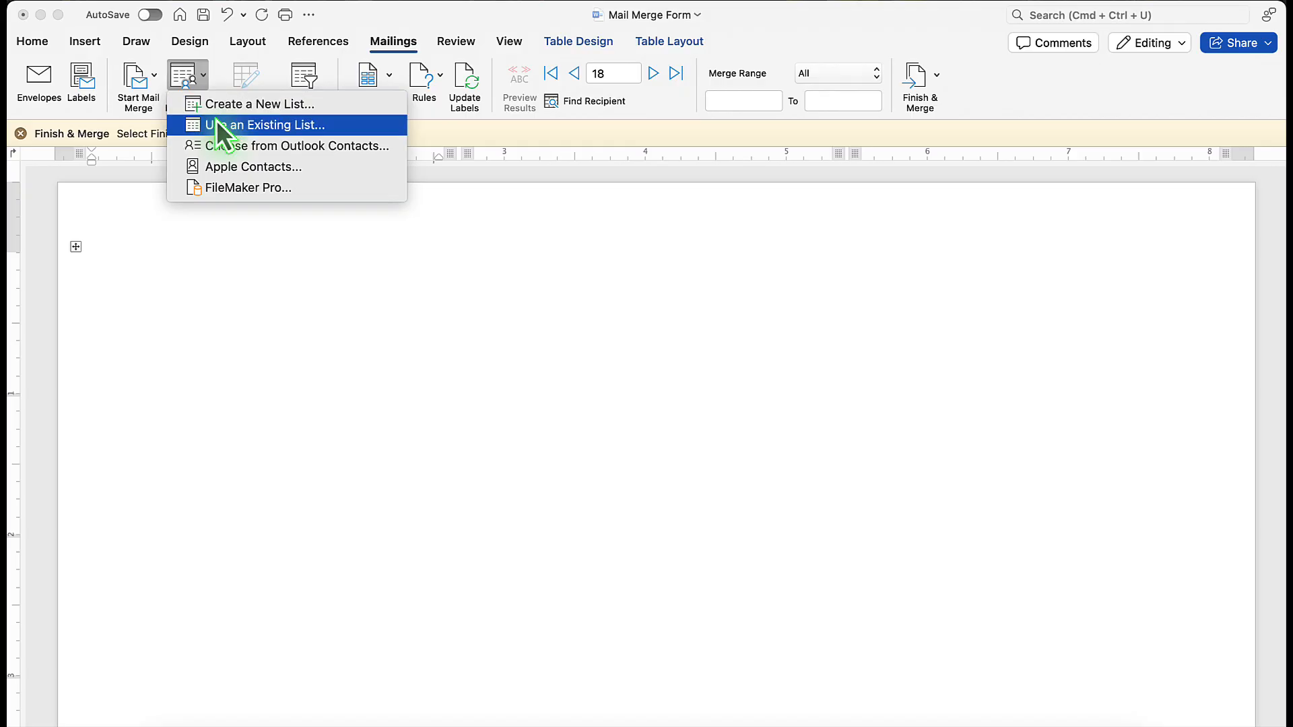
pyautogui.click(268, 128)
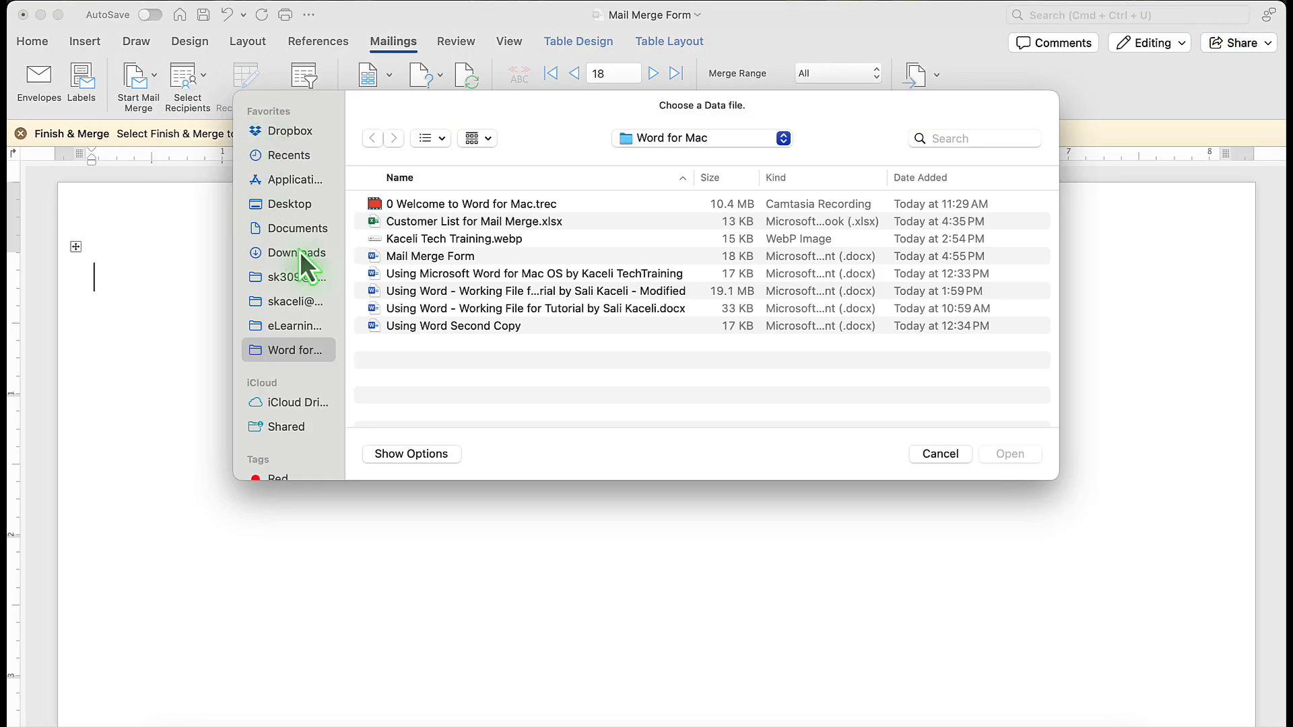
pyautogui.click(478, 222)
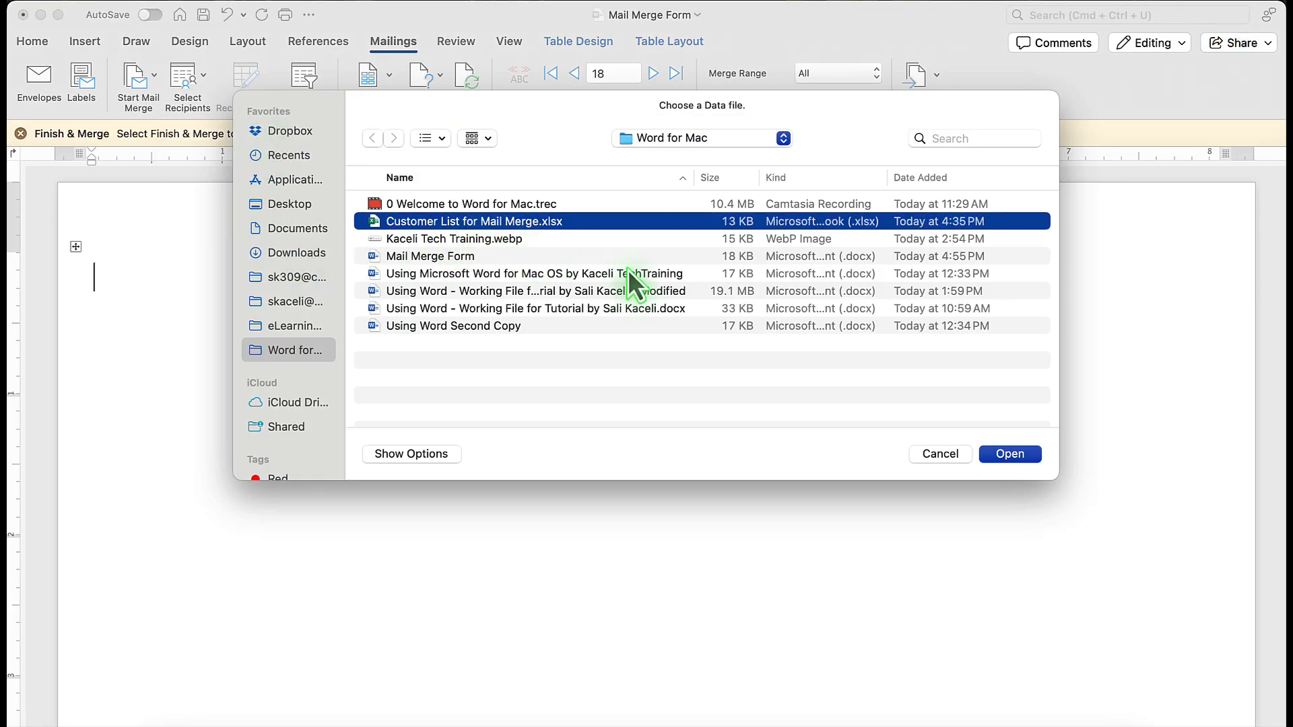
pyautogui.click(1004, 455)
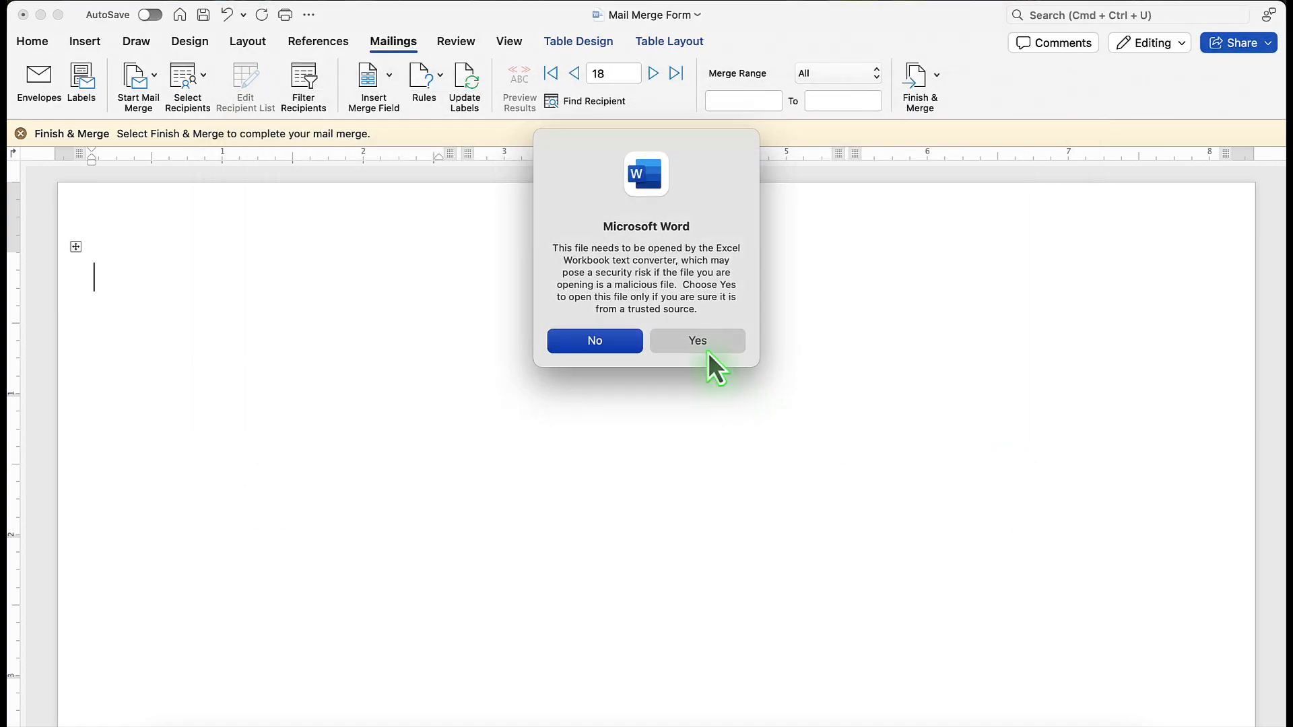
pyautogui.click(700, 342)
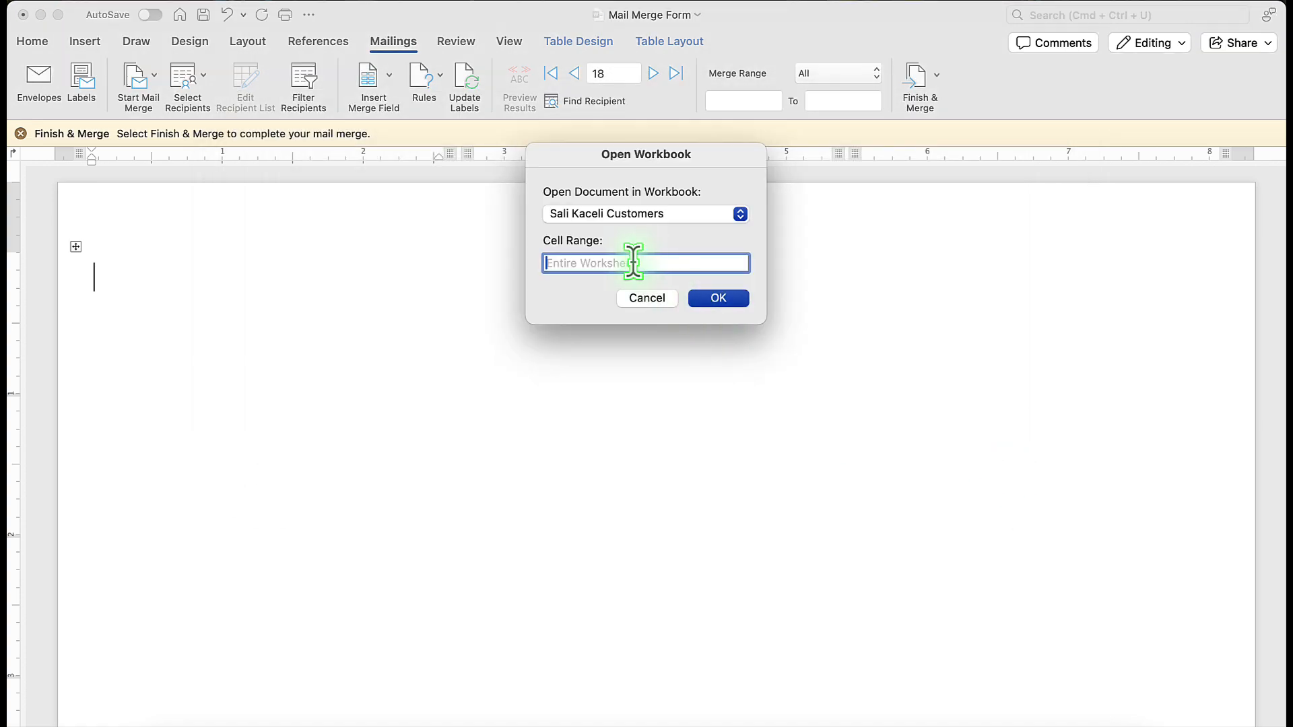
pyautogui.click(645, 217)
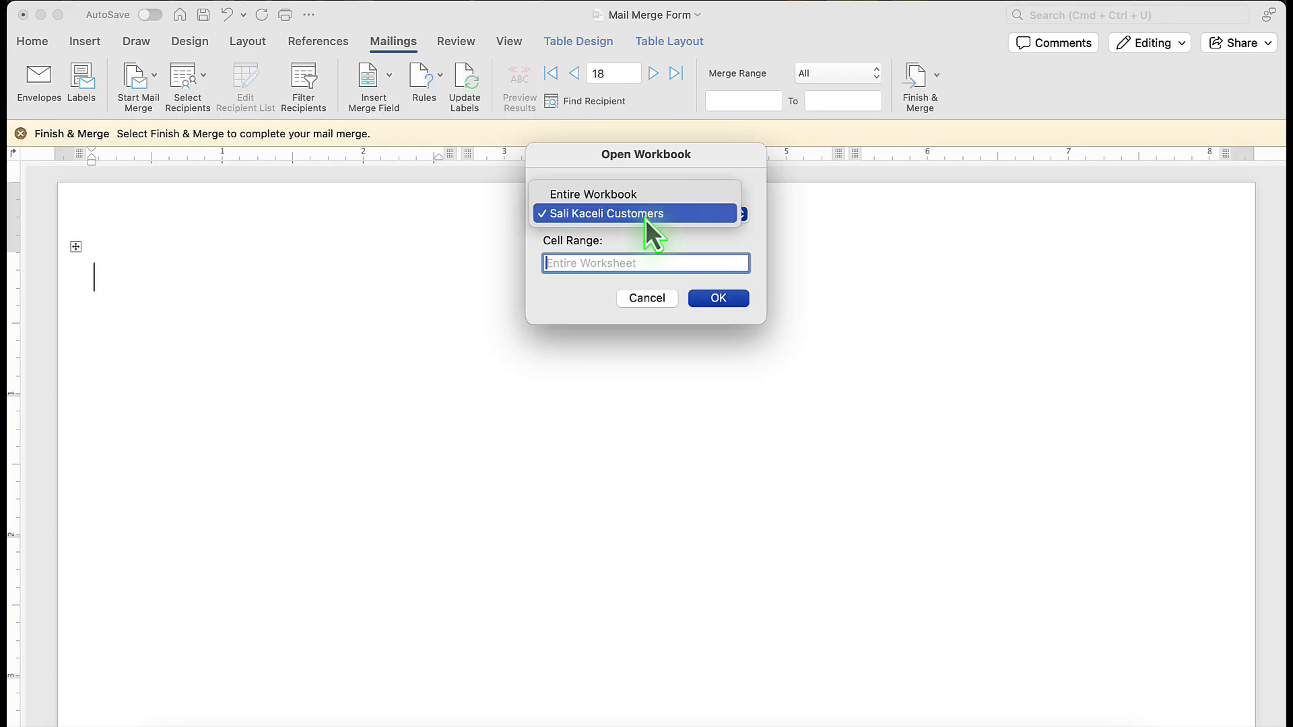
pyautogui.click(626, 215)
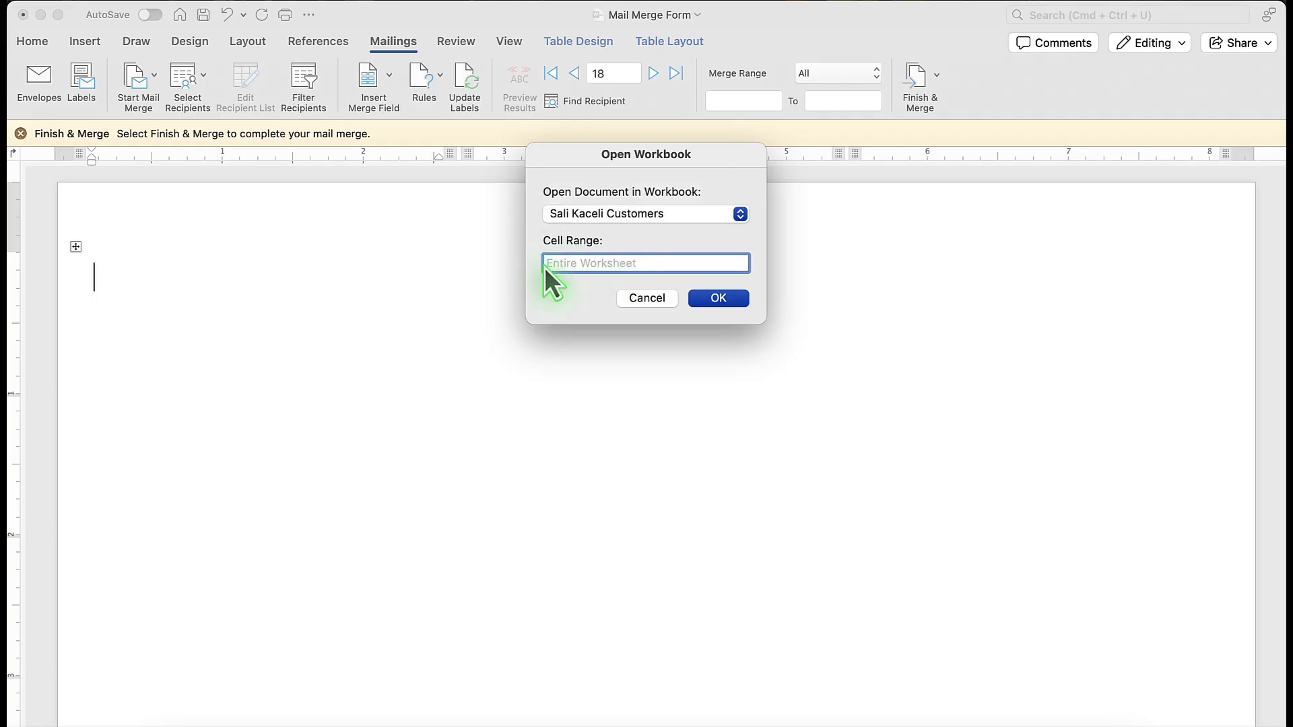
pyautogui.click(721, 300)
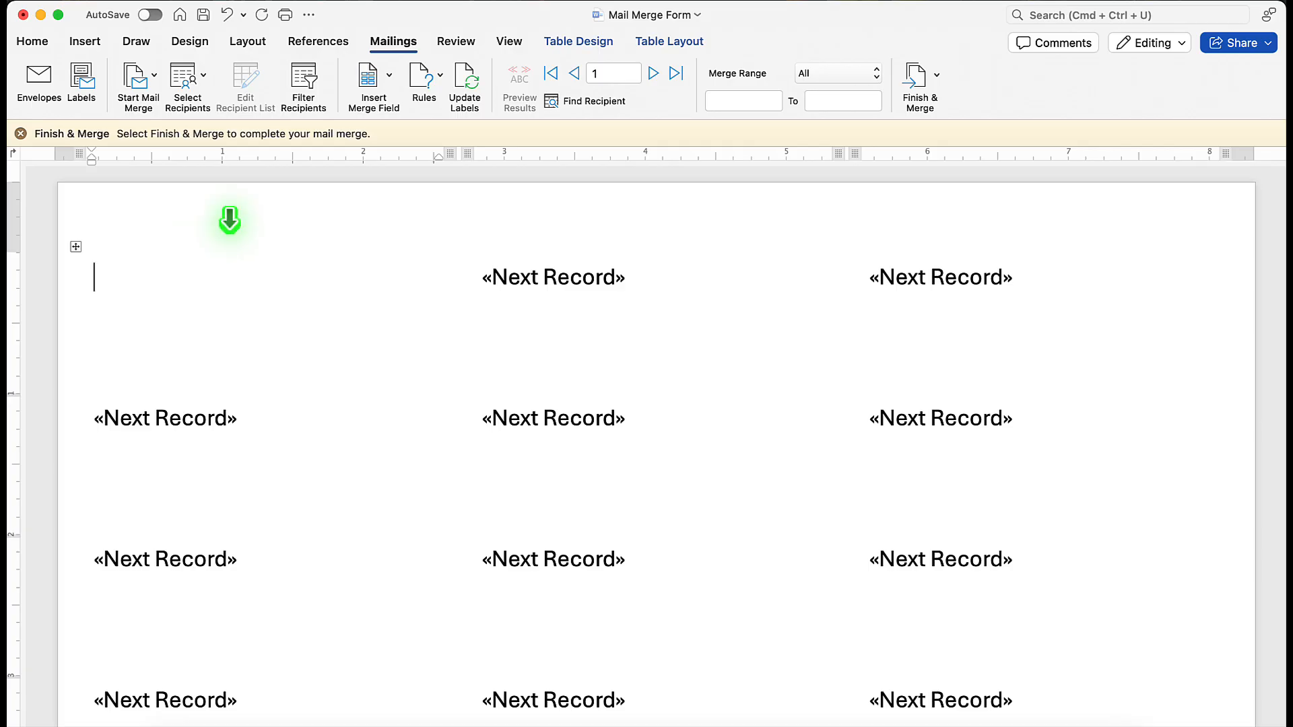
# - Insert the FirstName and LastName merge fields on the first label's top line and StreetAddress on its second line
pyautogui.click(389, 77)
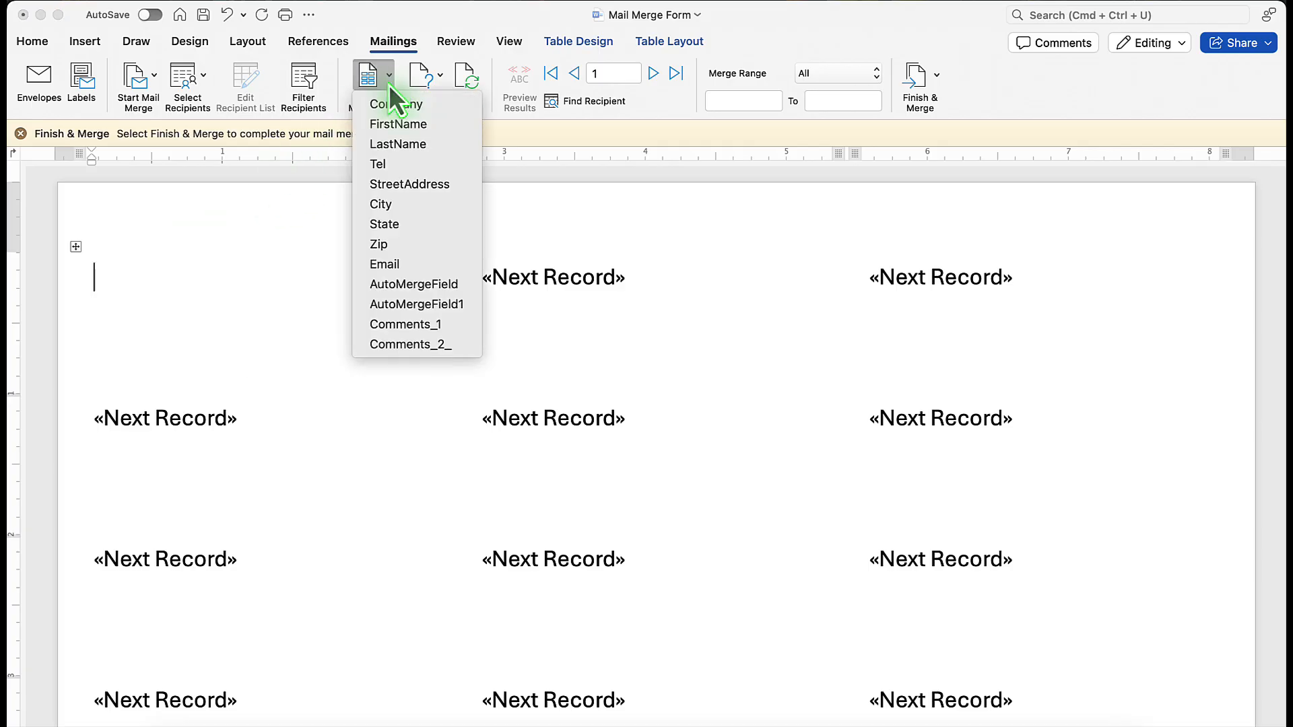
pyautogui.click(391, 133)
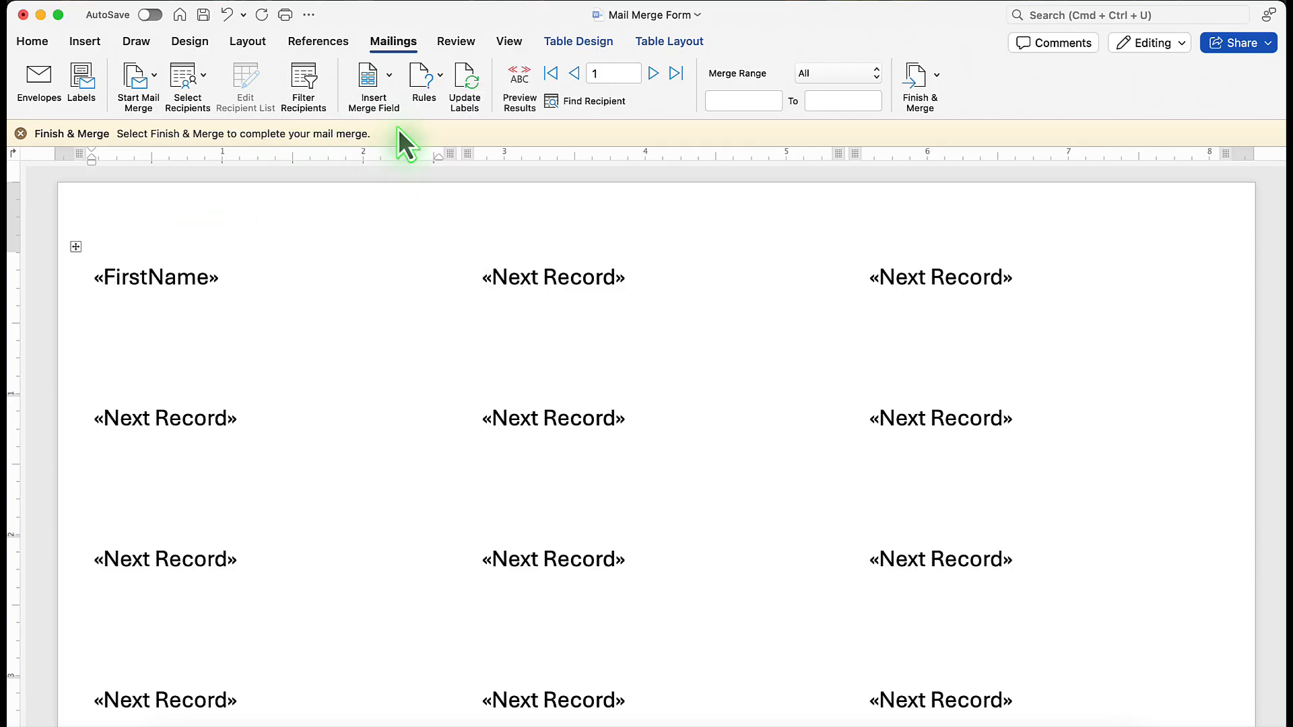
pyautogui.click(389, 76)
pyautogui.click(392, 148)
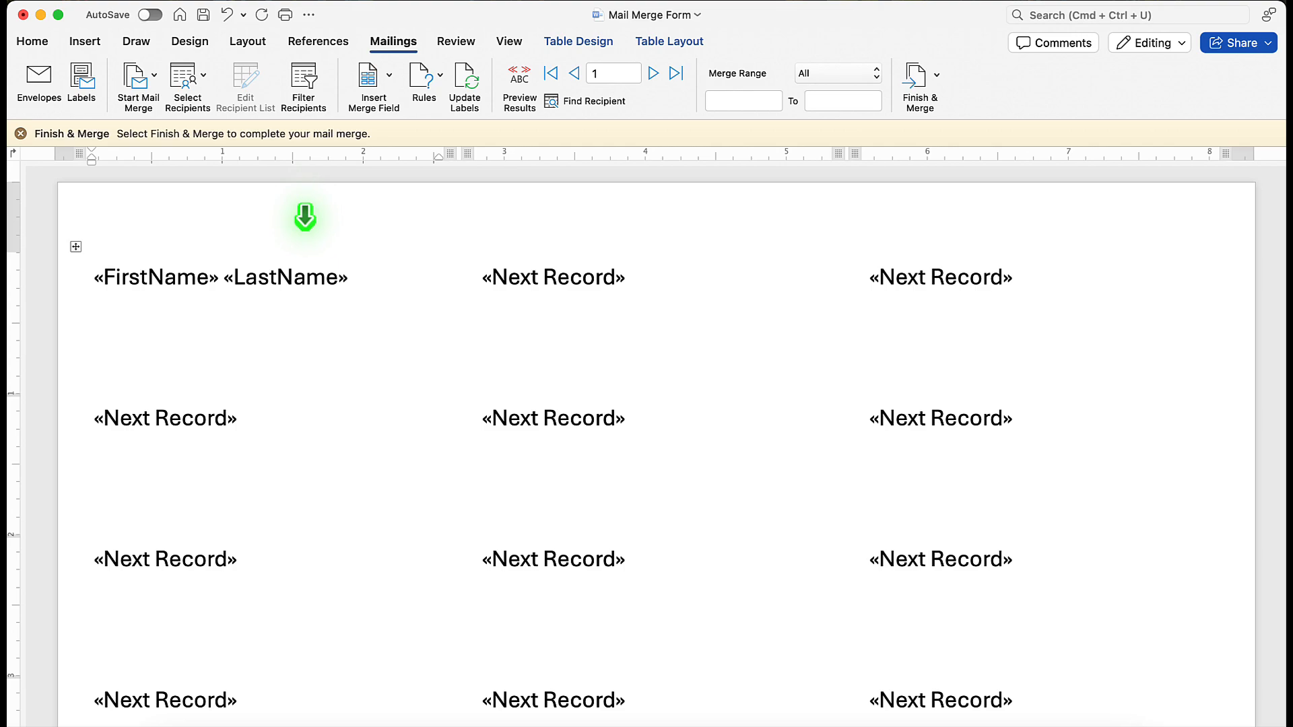
pyautogui.press('Return')
pyautogui.click(391, 75)
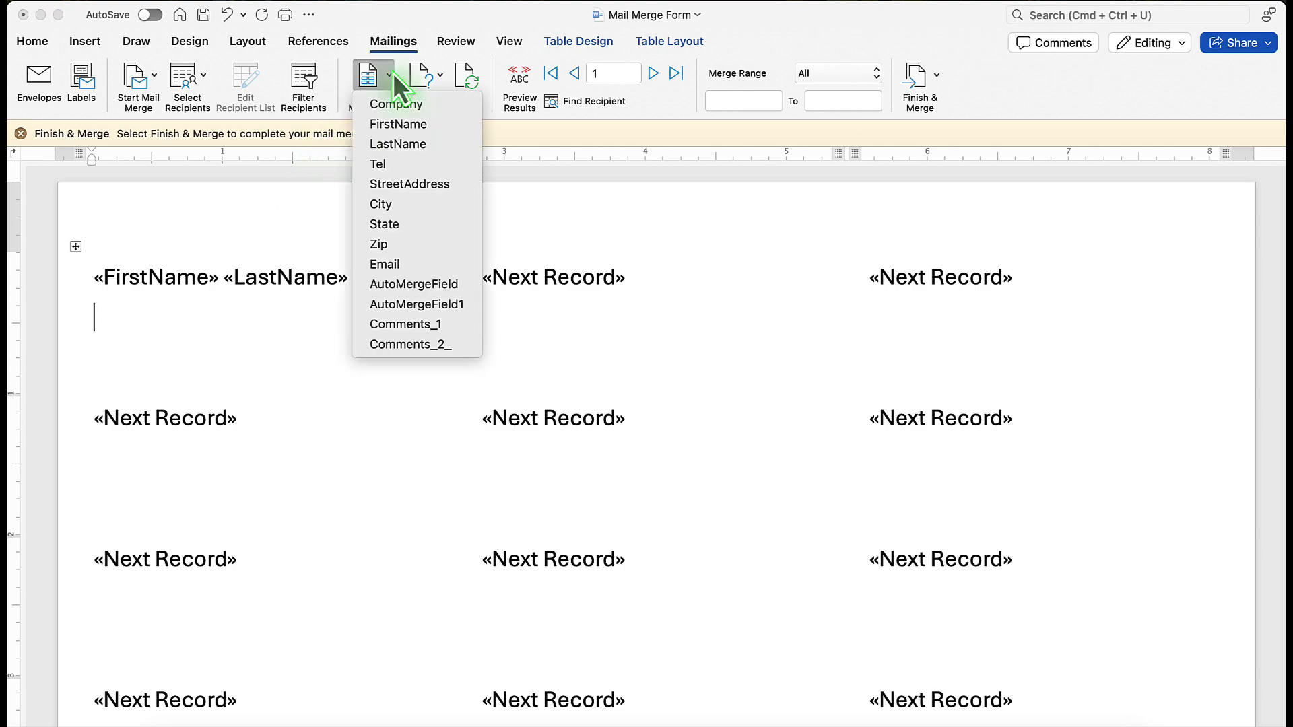
pyautogui.click(379, 186)
pyautogui.press('Return')
# - Complete the first label's third line with the City, State and Zip merge fields, placing a comma after City
pyautogui.click(389, 76)
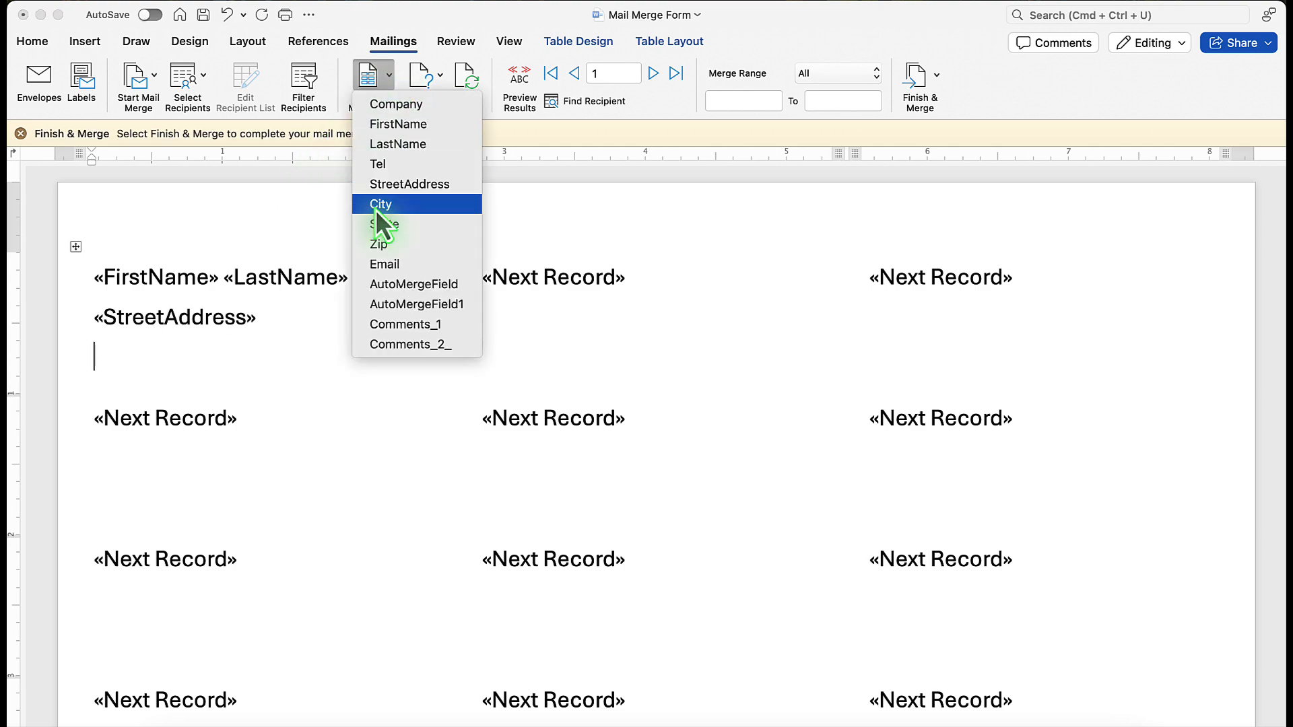
pyautogui.click(375, 208)
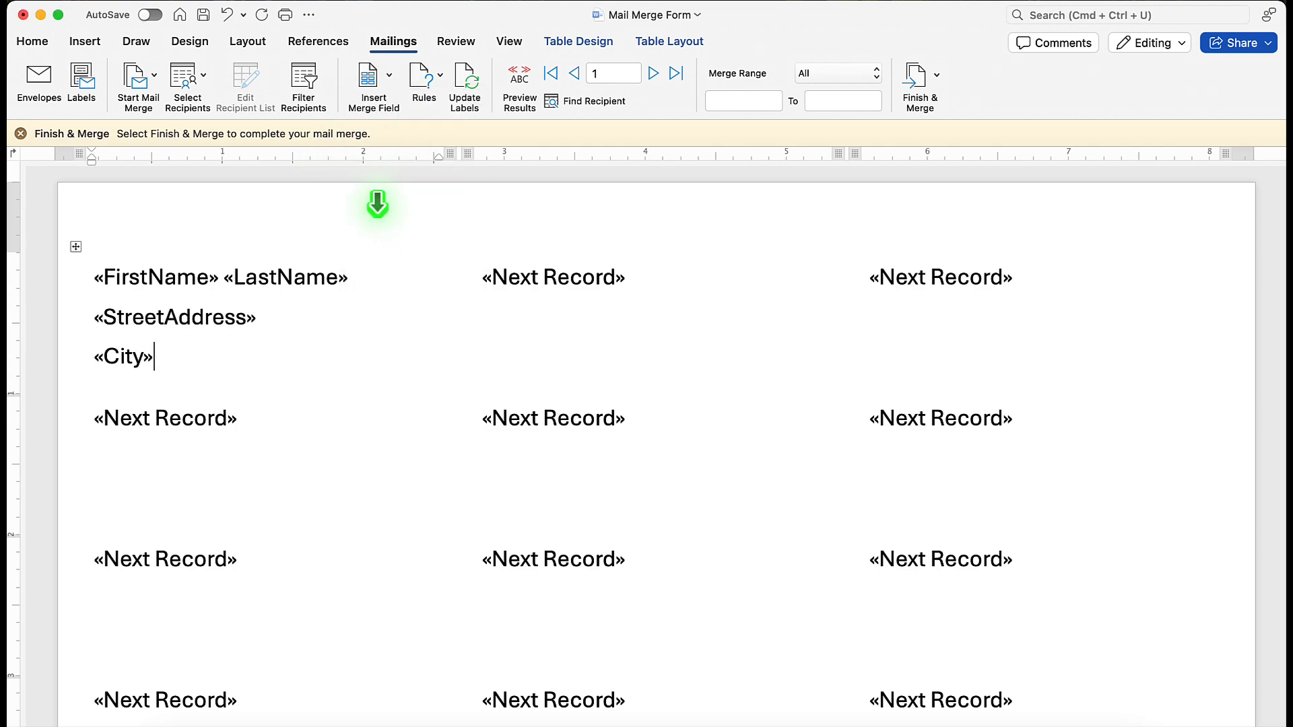
pyautogui.write(',')
pyautogui.click(389, 76)
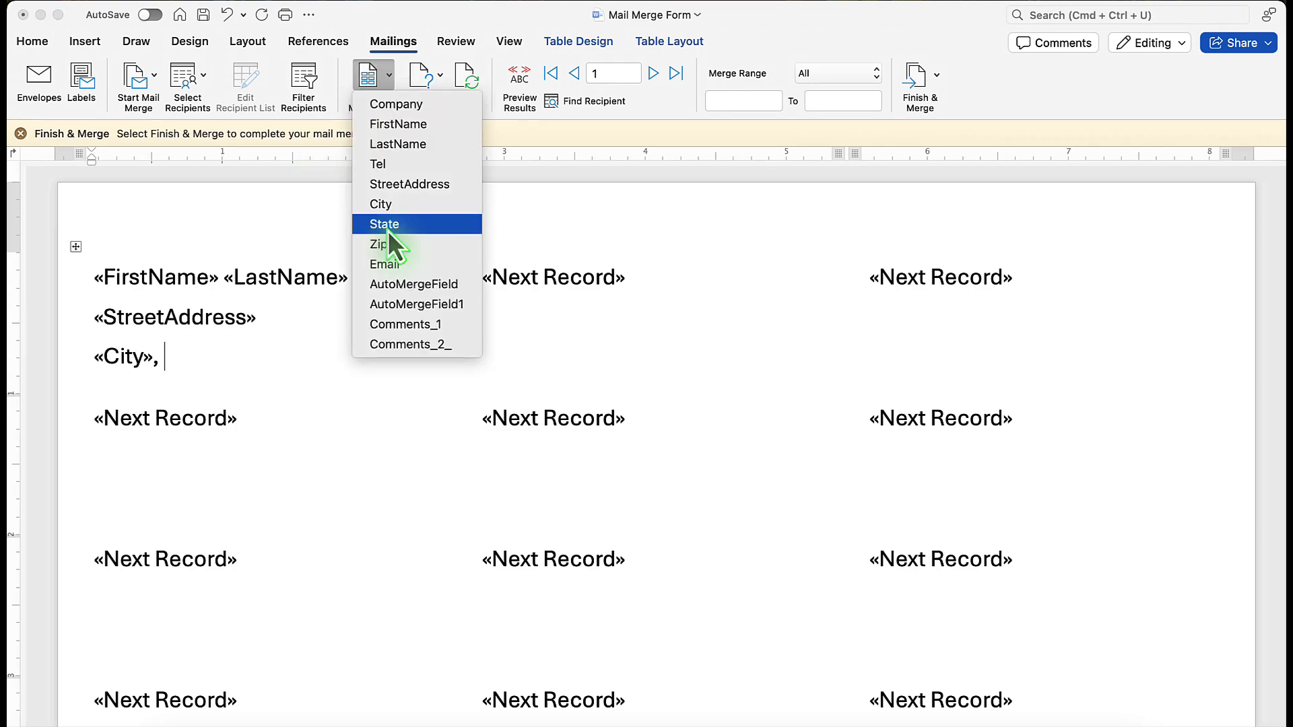
pyautogui.click(386, 226)
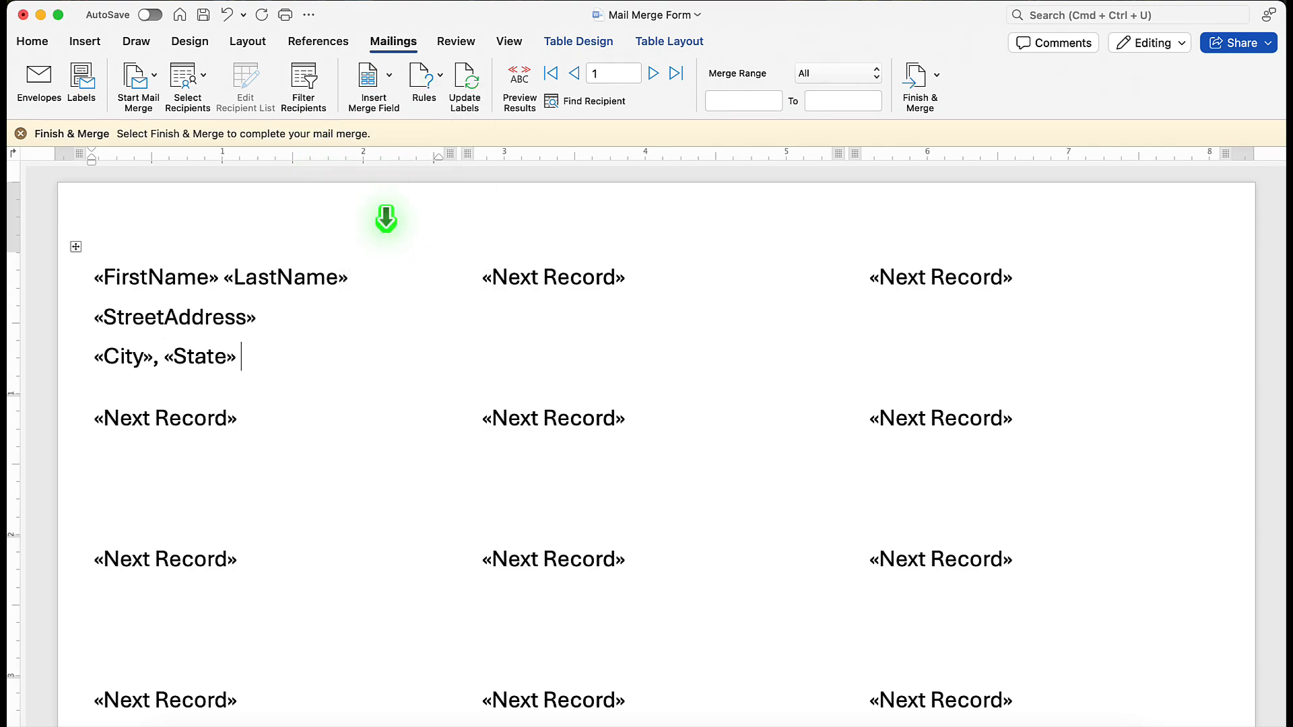
pyautogui.click(391, 78)
pyautogui.click(379, 244)
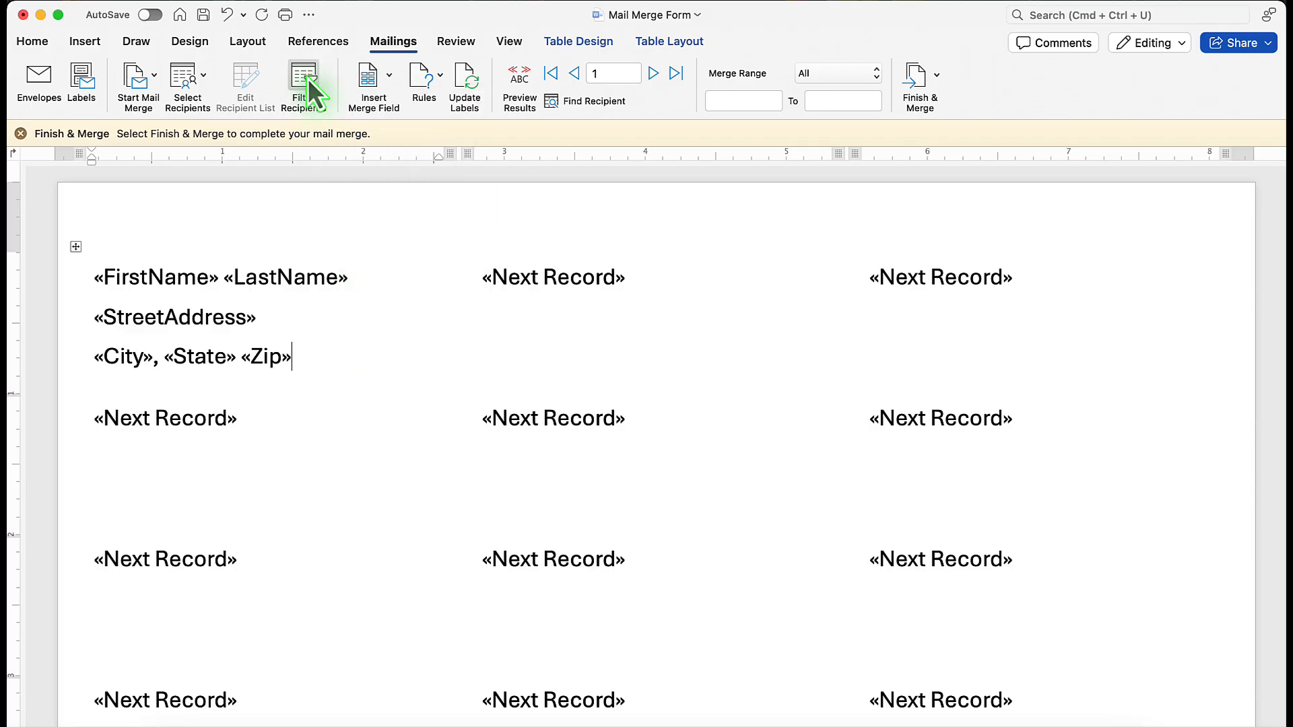
pyautogui.click(309, 78)
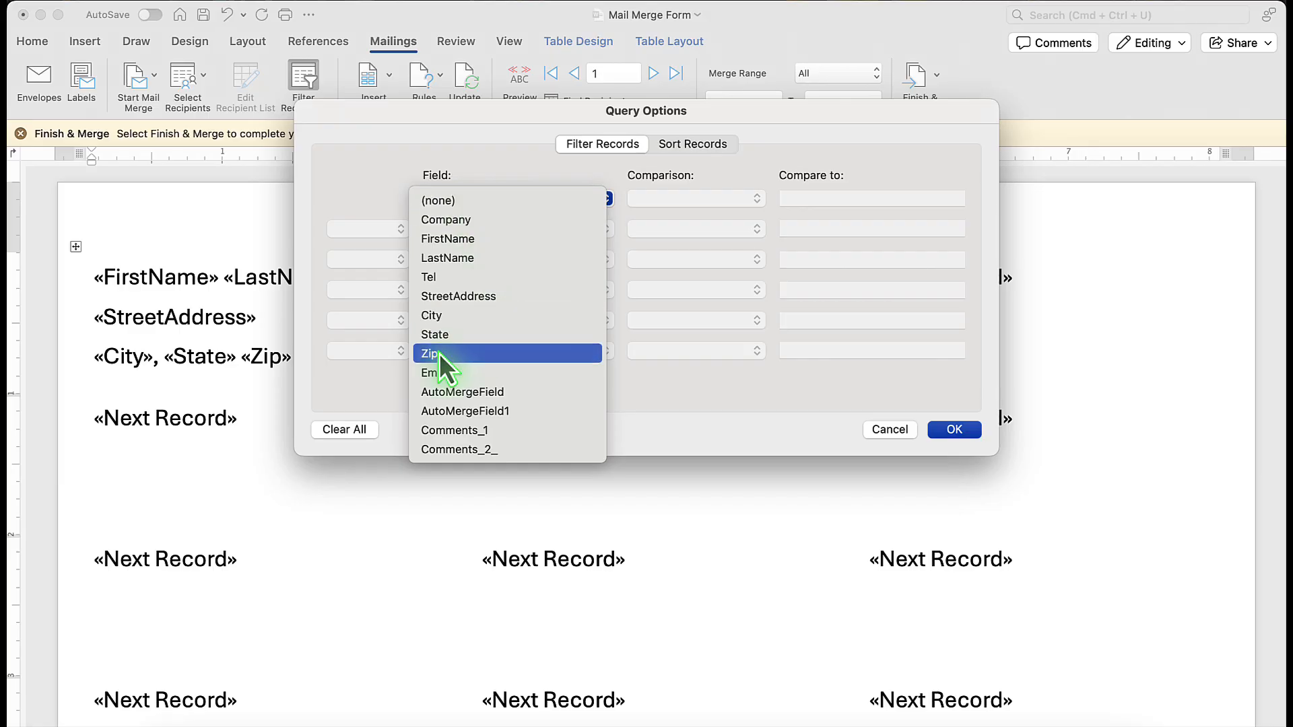
pyautogui.click(832, 126)
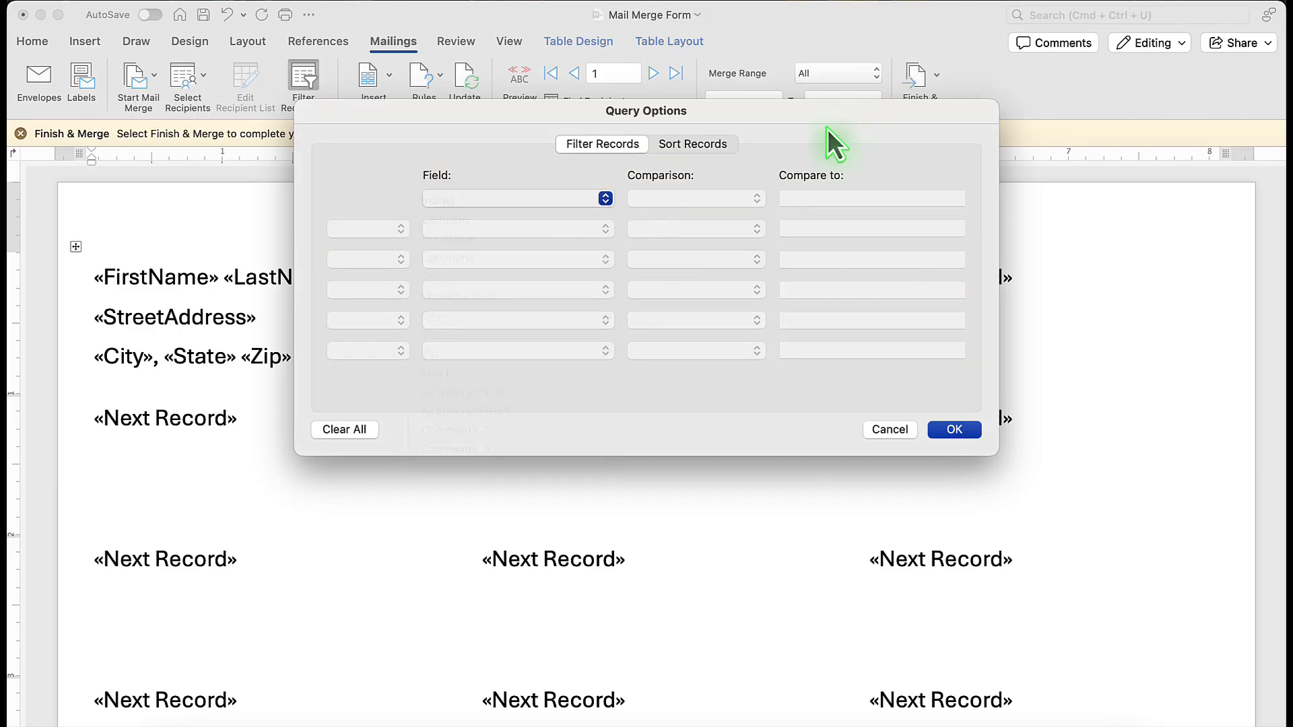
pyautogui.click(890, 429)
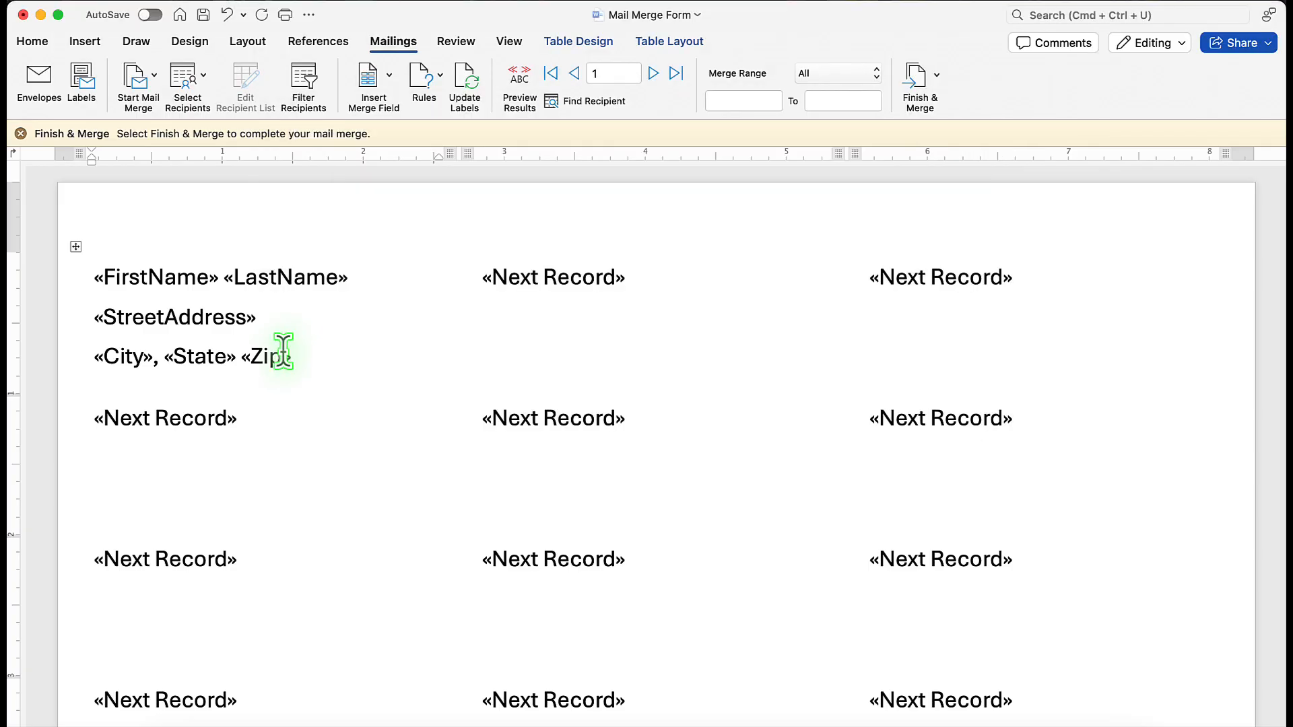
# - Update all labels to carry the first label's name and address merge fields
pyautogui.moveTo(307, 356); pyautogui.dragTo(110, 285)
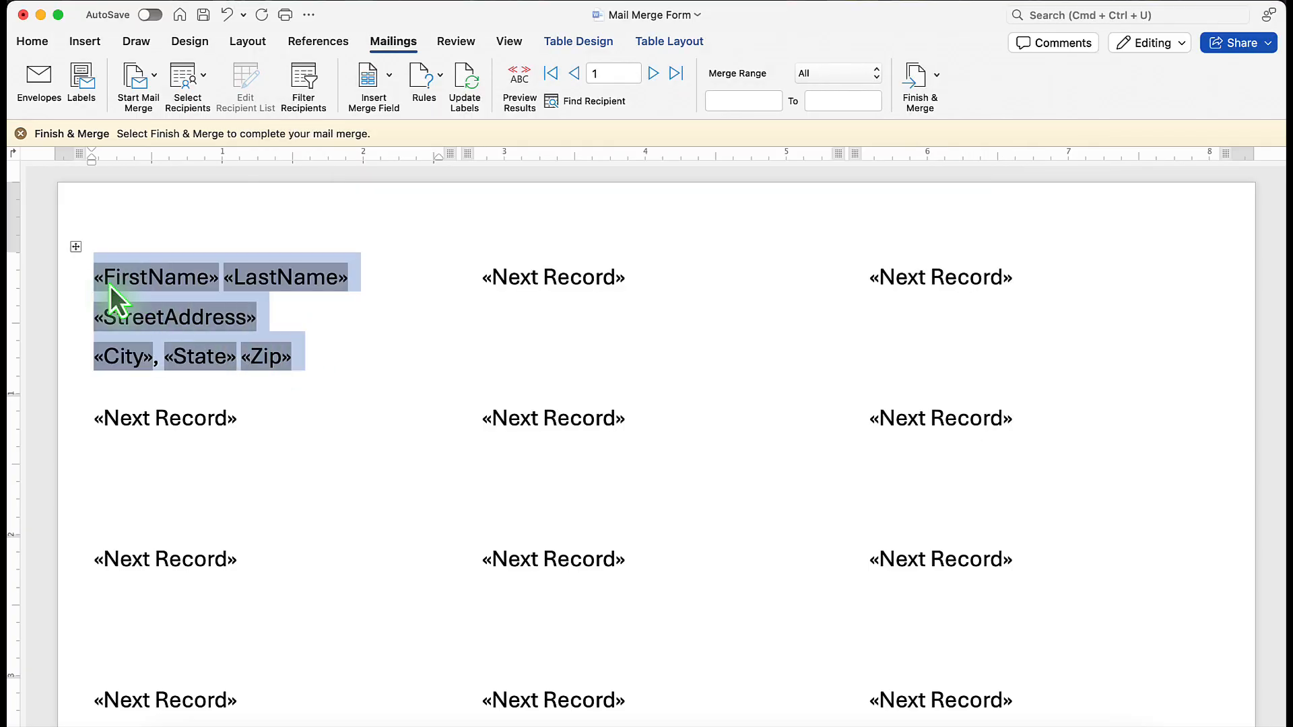
pyautogui.click(321, 355)
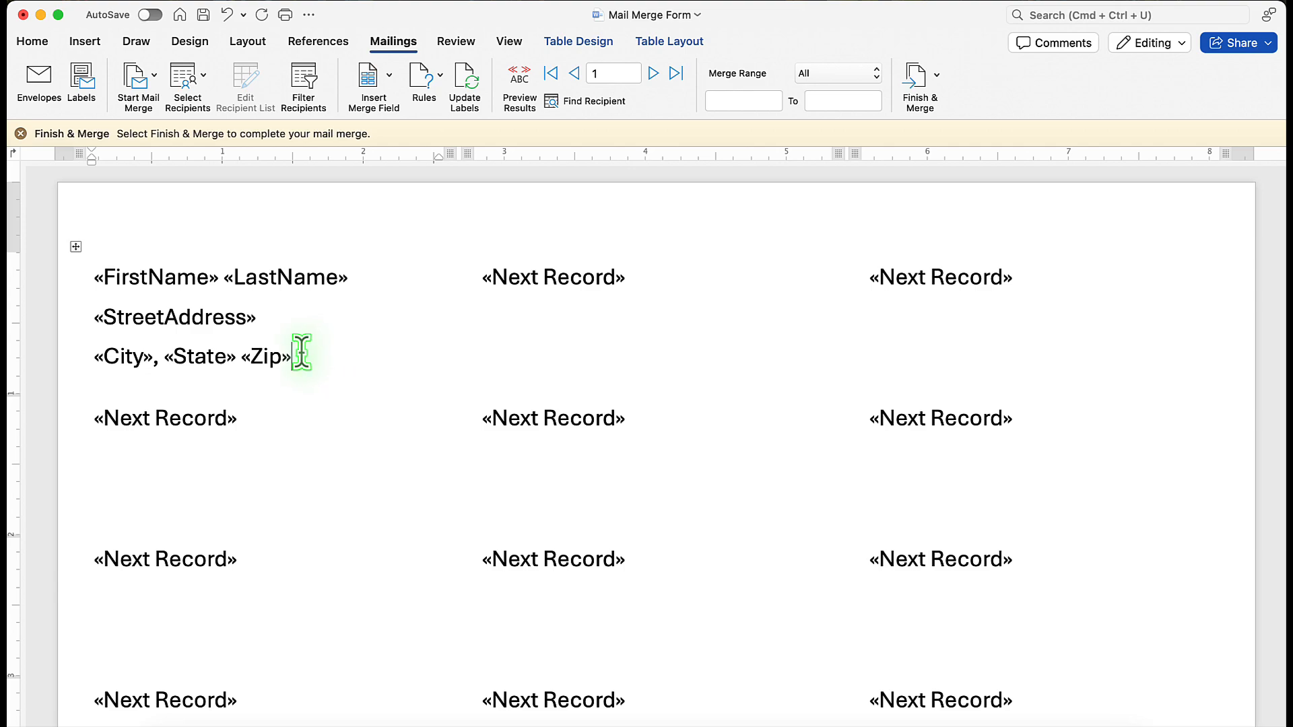
pyautogui.moveTo(300, 351); pyautogui.dragTo(112, 280)
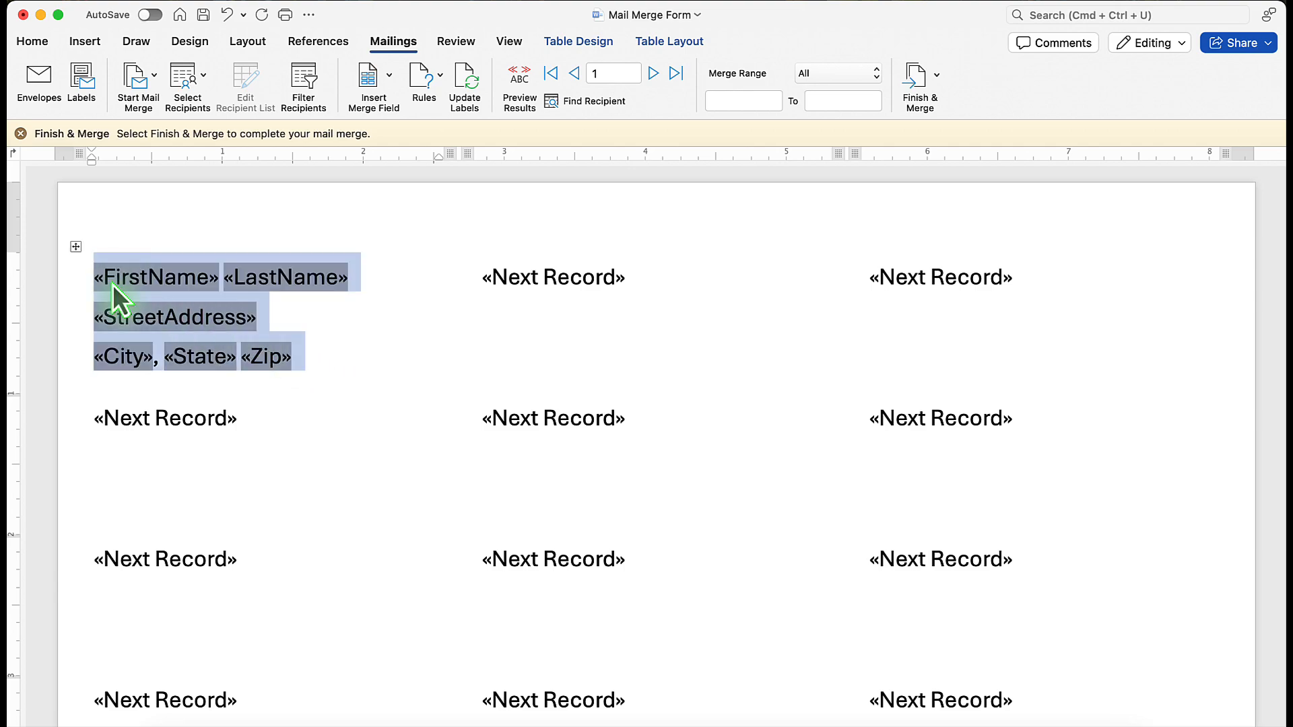
pyautogui.click(363, 271)
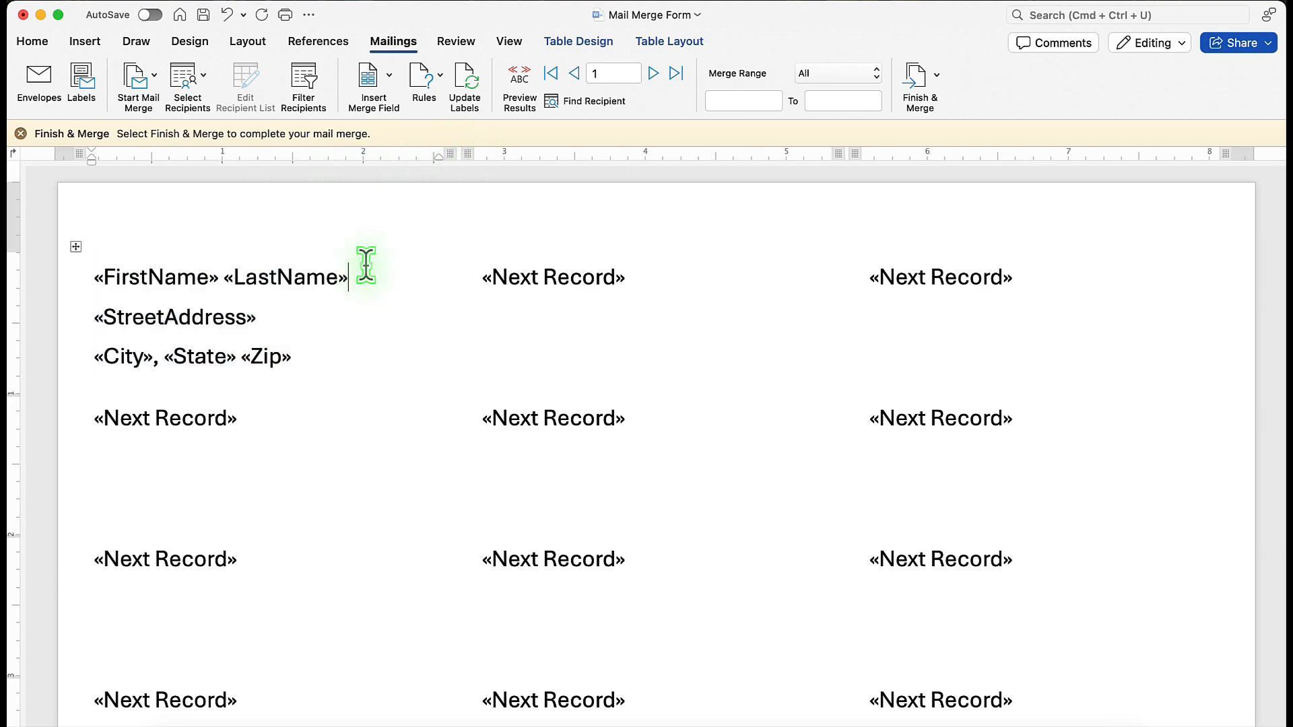
pyautogui.click(466, 90)
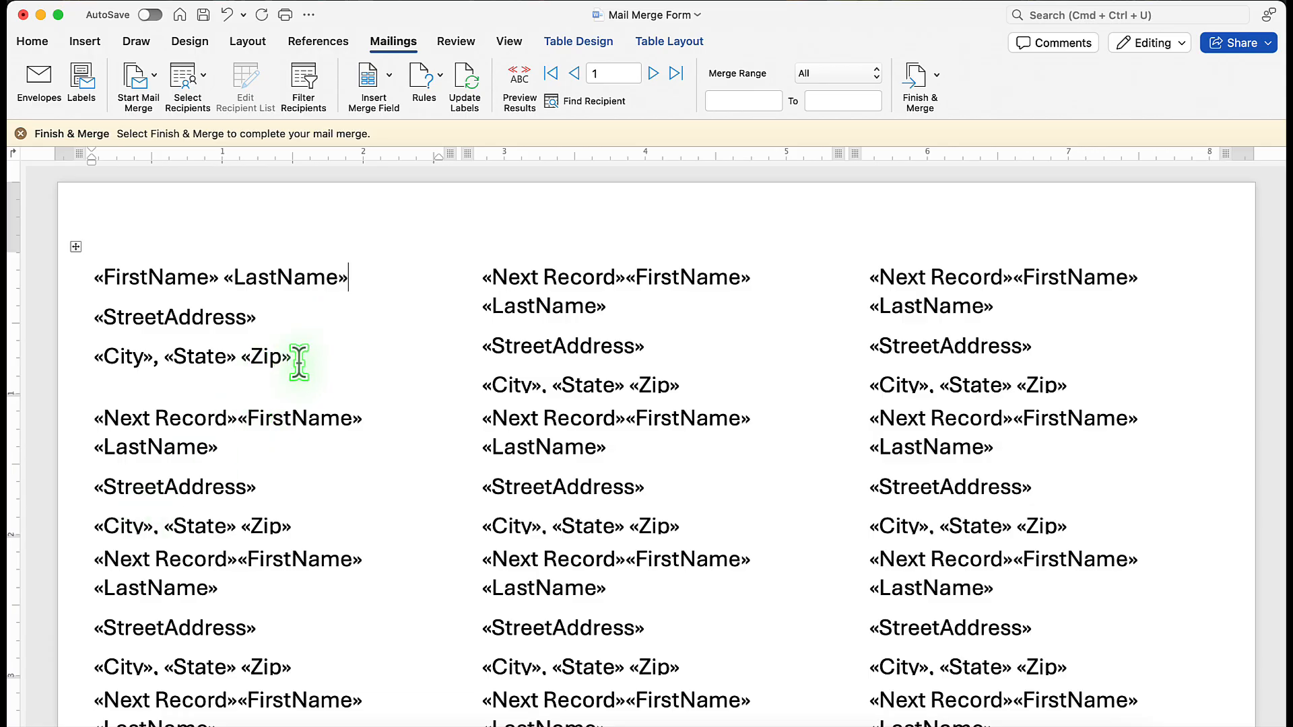
# - Preview the merged labels, step forward to record 2, and return to record 1
pyautogui.moveTo(299, 362); pyautogui.dragTo(161, 276)
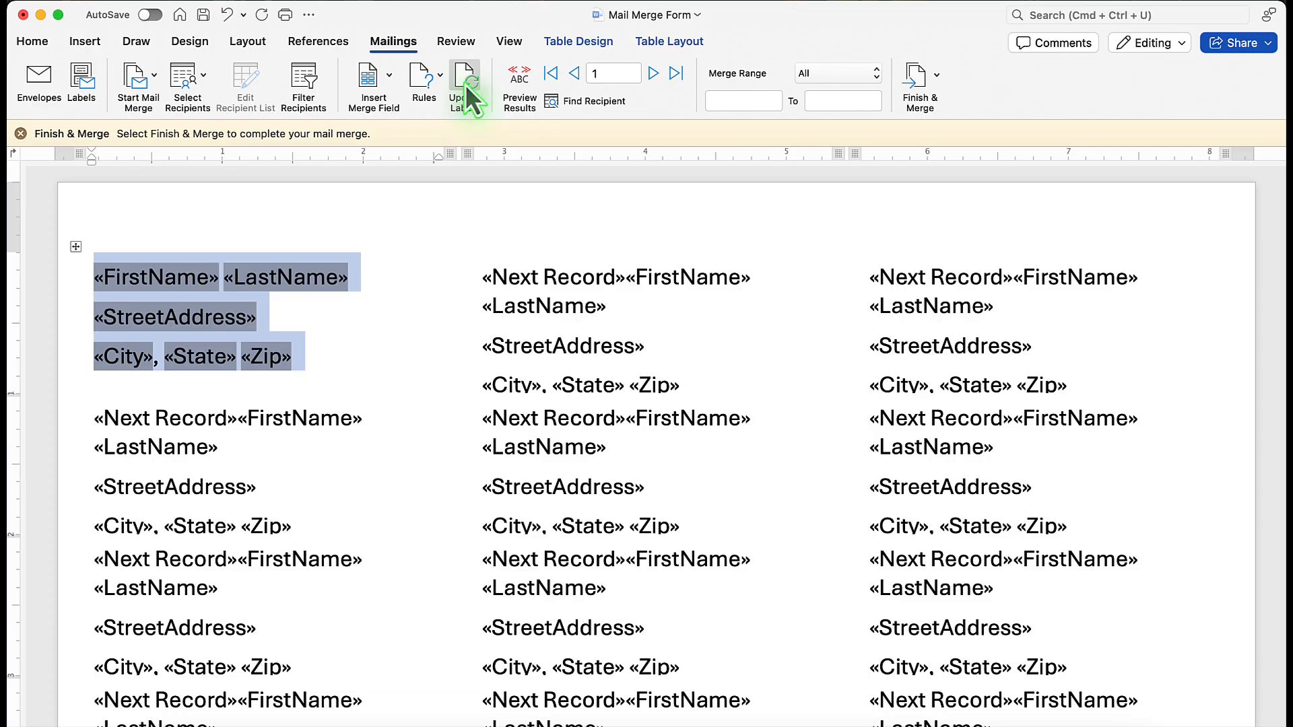
pyautogui.click(523, 78)
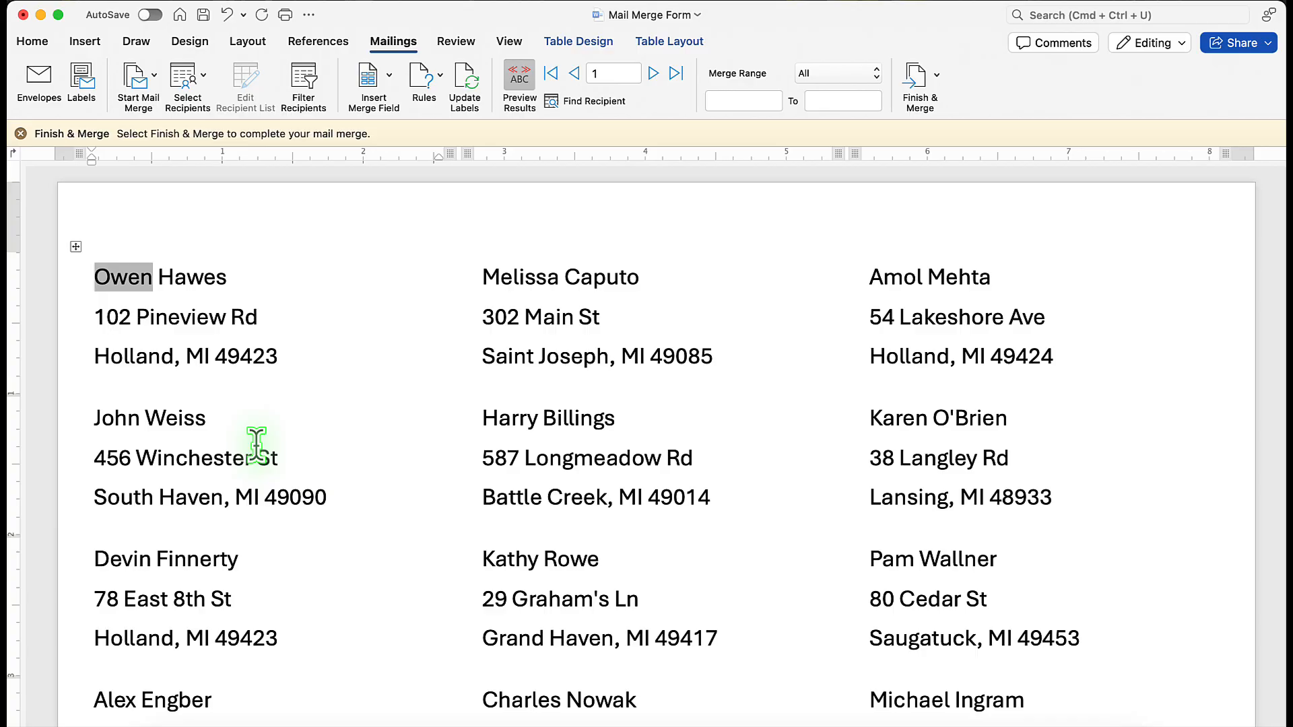
pyautogui.click(653, 73)
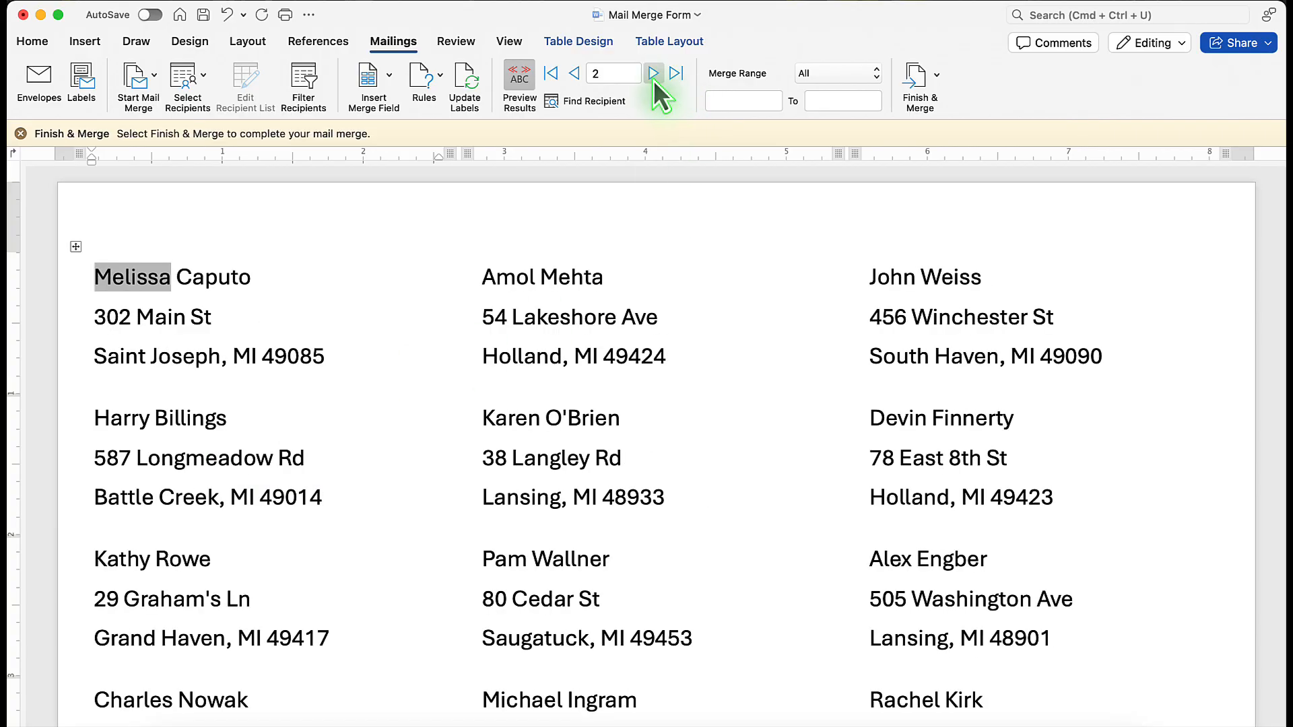
pyautogui.click(574, 74)
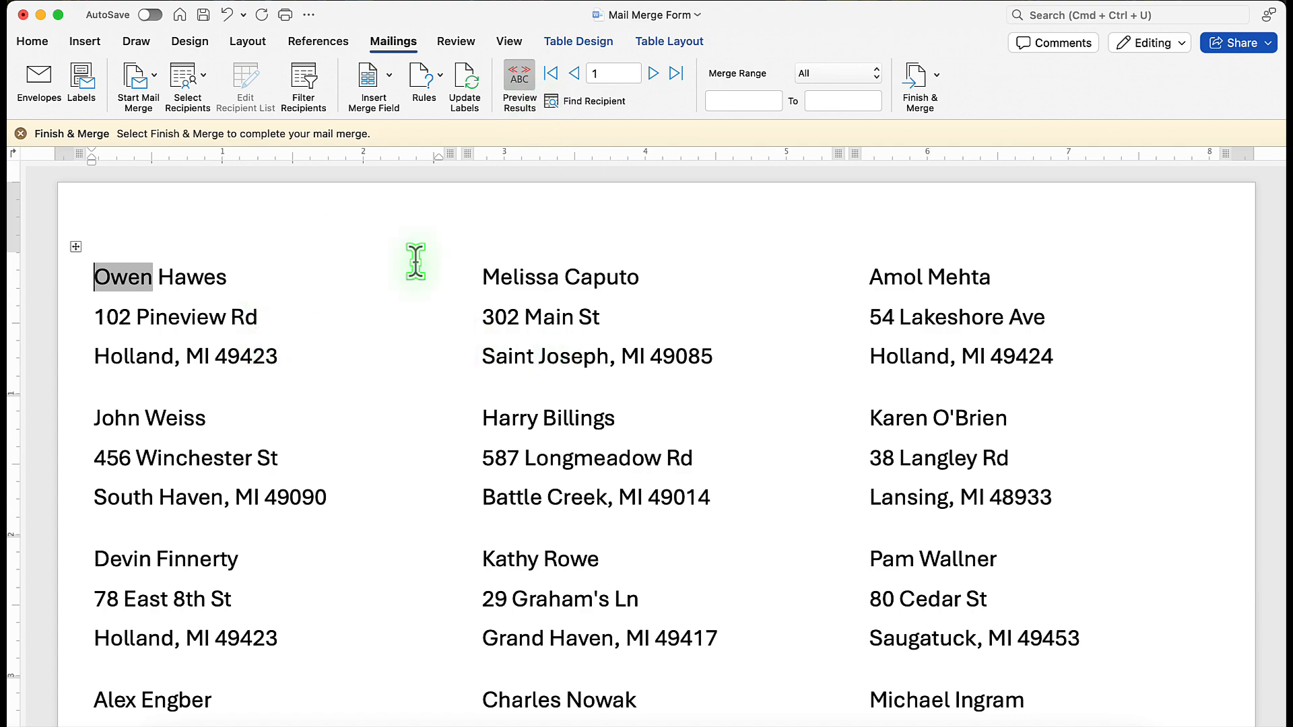
# - Make the recipient's name on the first label bold and update all labels with that formatting
pyautogui.click(238, 279)
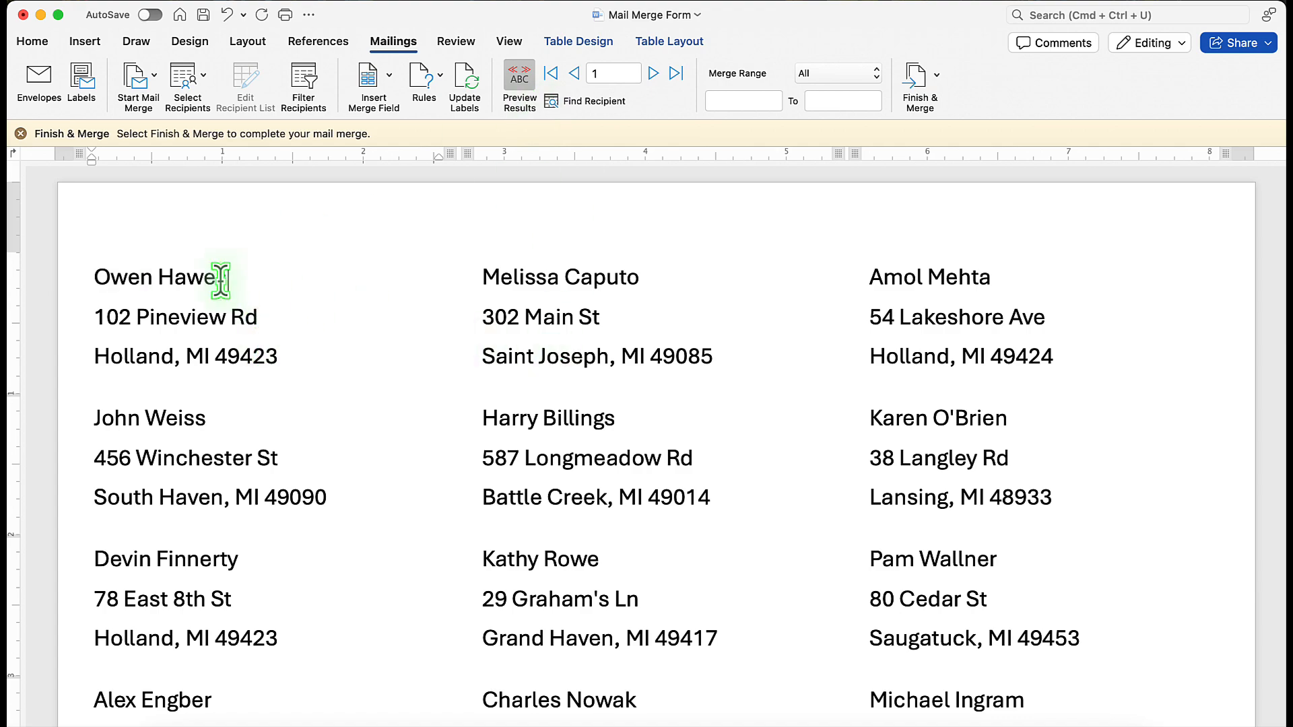
pyautogui.moveTo(222, 280); pyautogui.dragTo(115, 280)
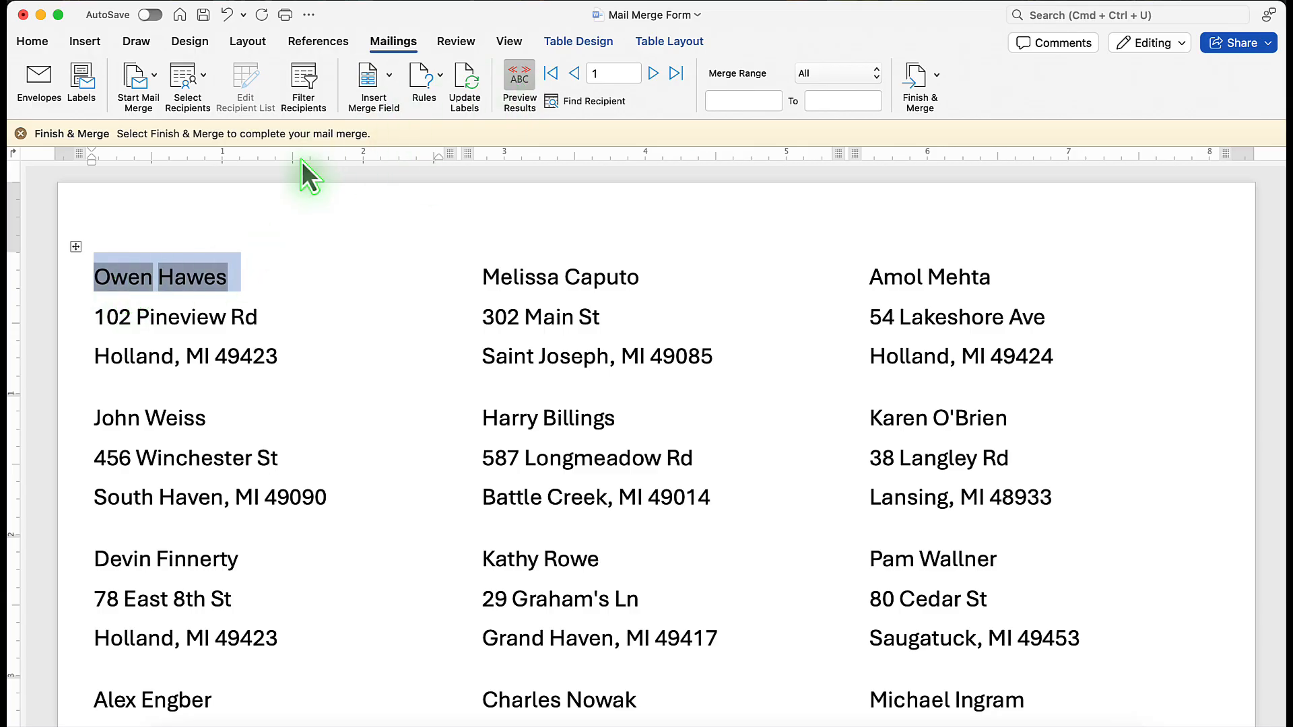
pyautogui.press('super+b')
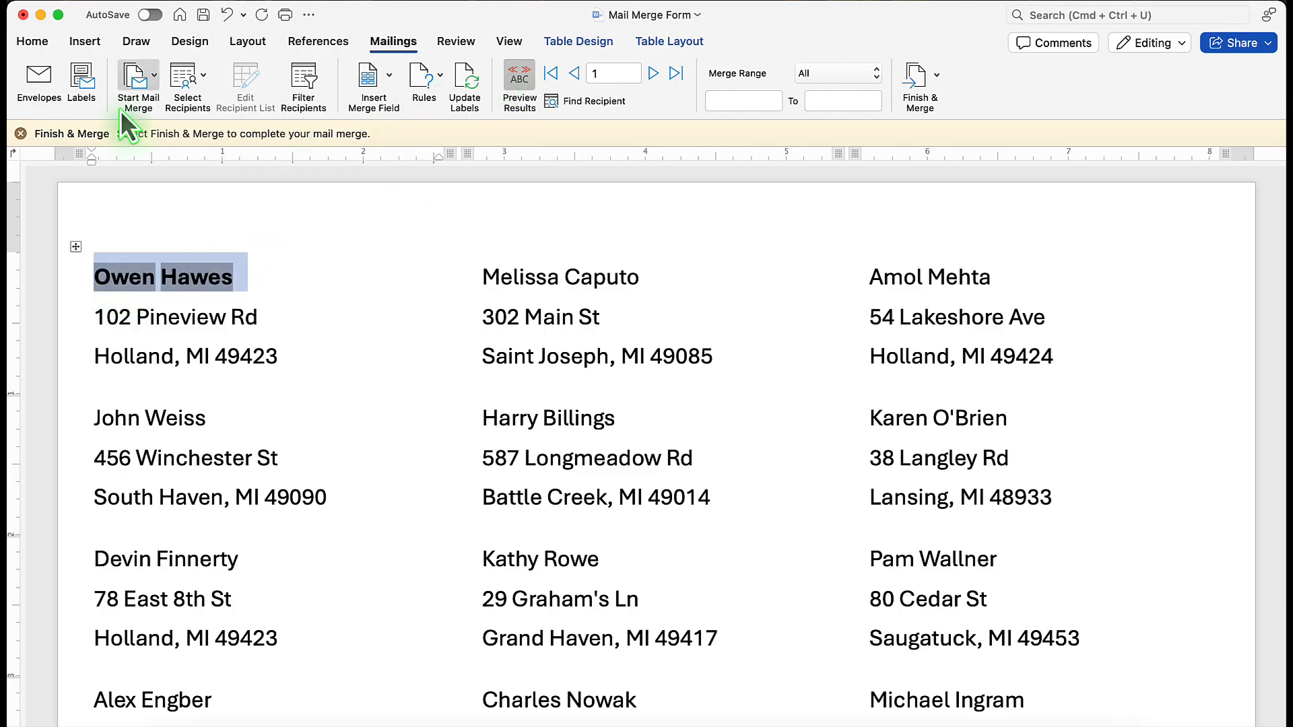
pyautogui.click(279, 270)
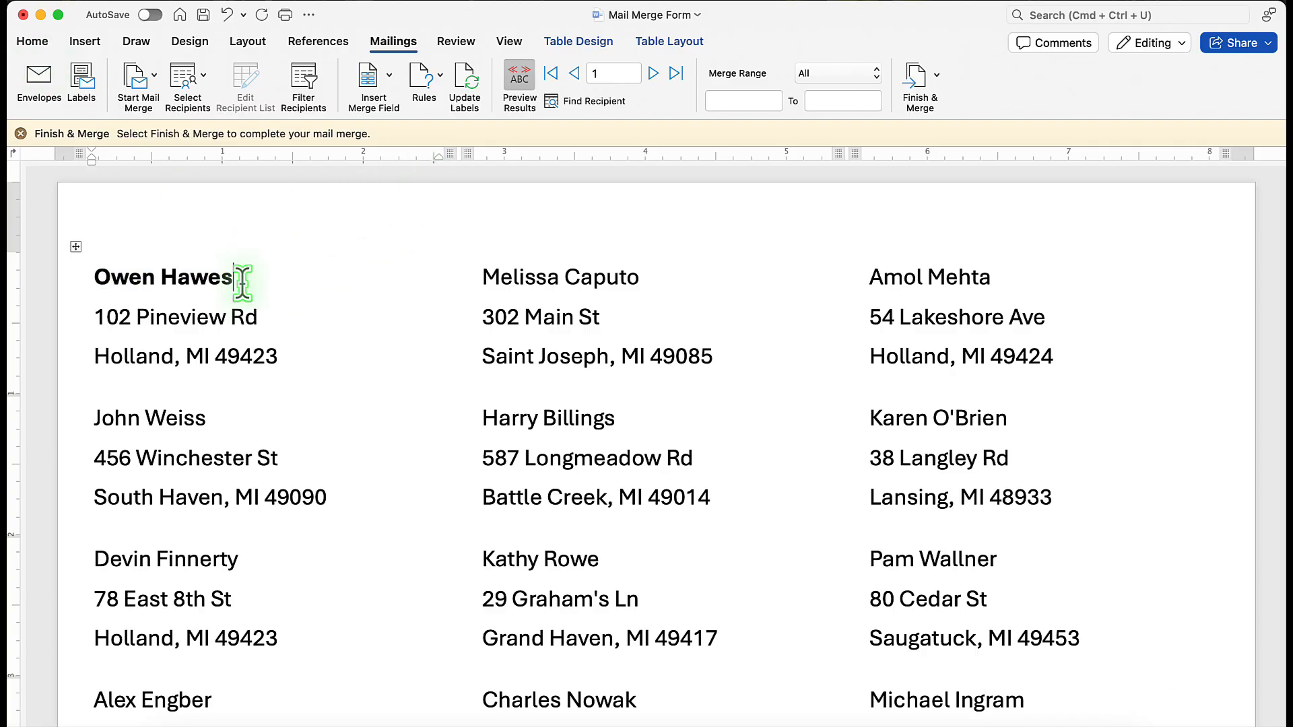
pyautogui.moveTo(243, 280); pyautogui.dragTo(121, 289)
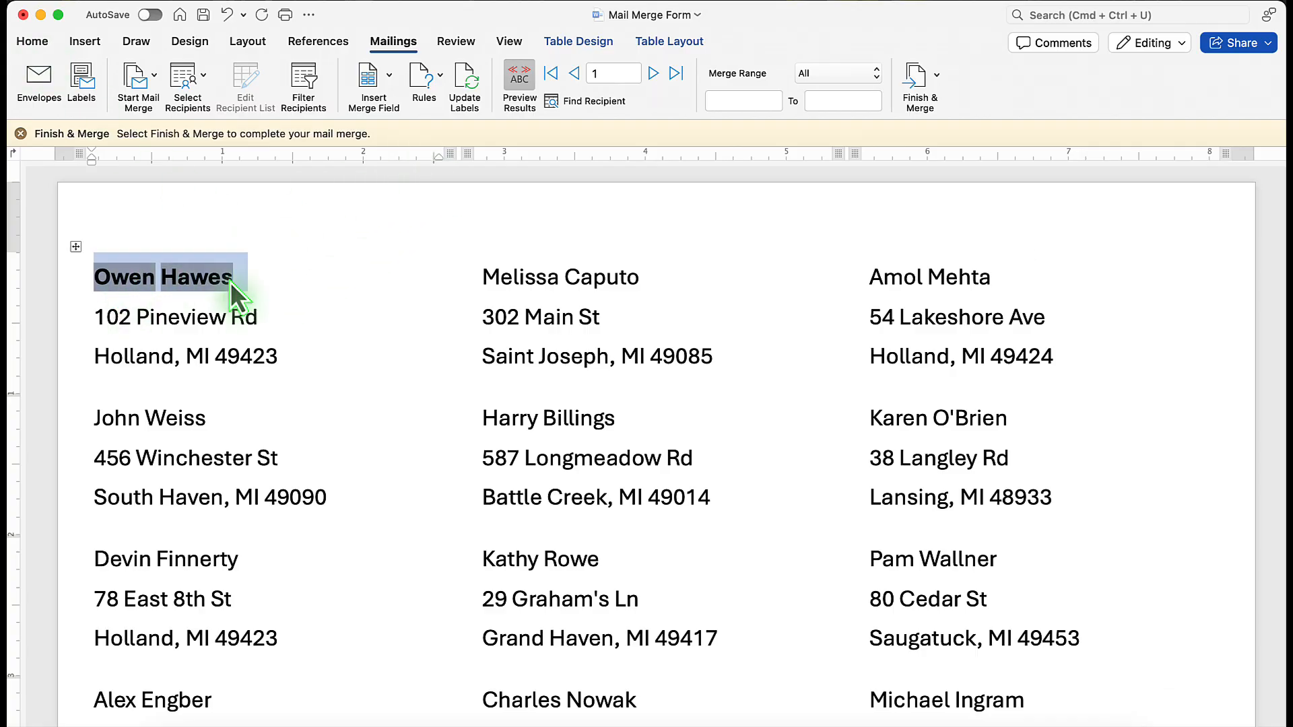
pyautogui.click(247, 273)
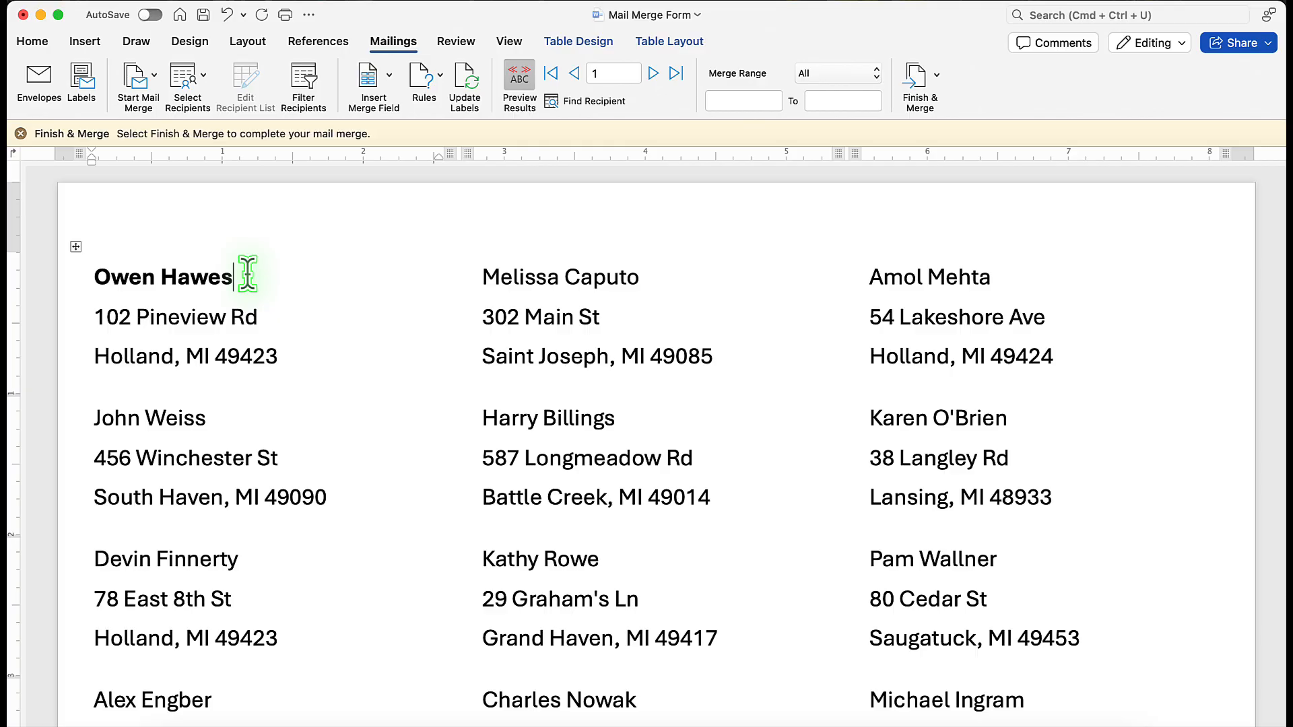
pyautogui.click(470, 83)
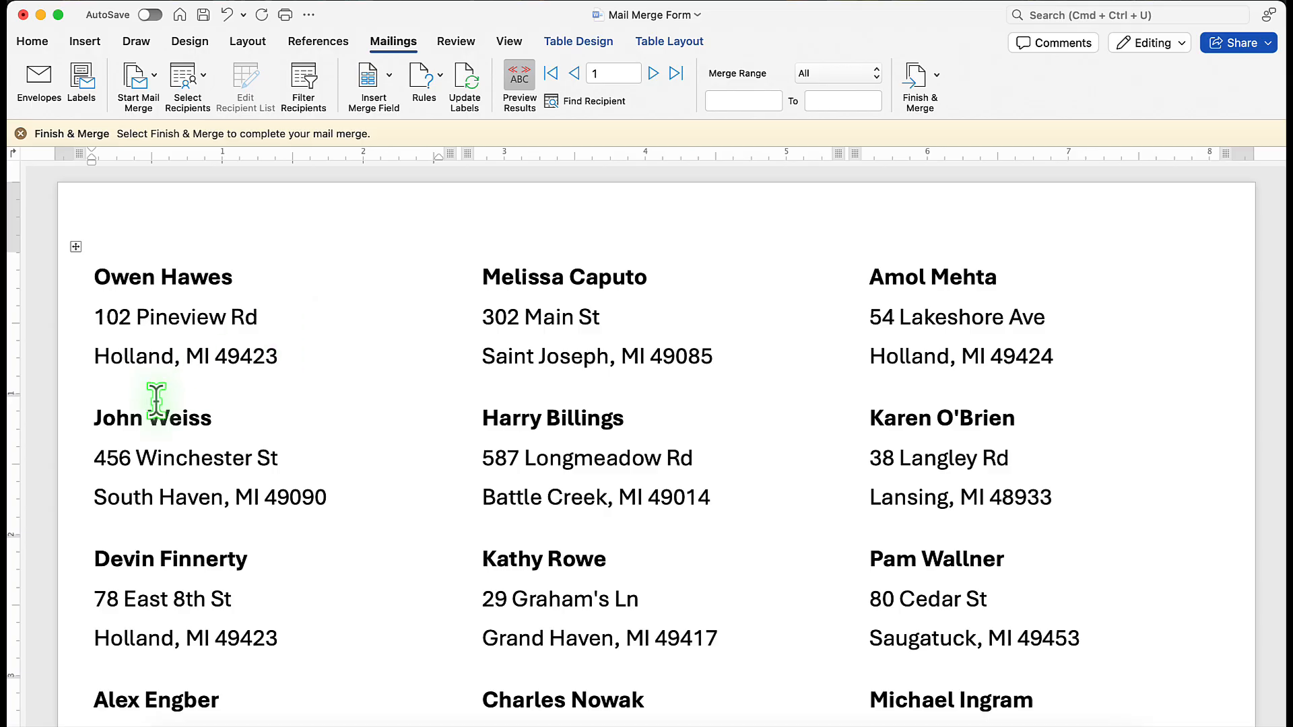
# - Merge the labels into a new editable document and look through its pages
pyautogui.click(938, 78)
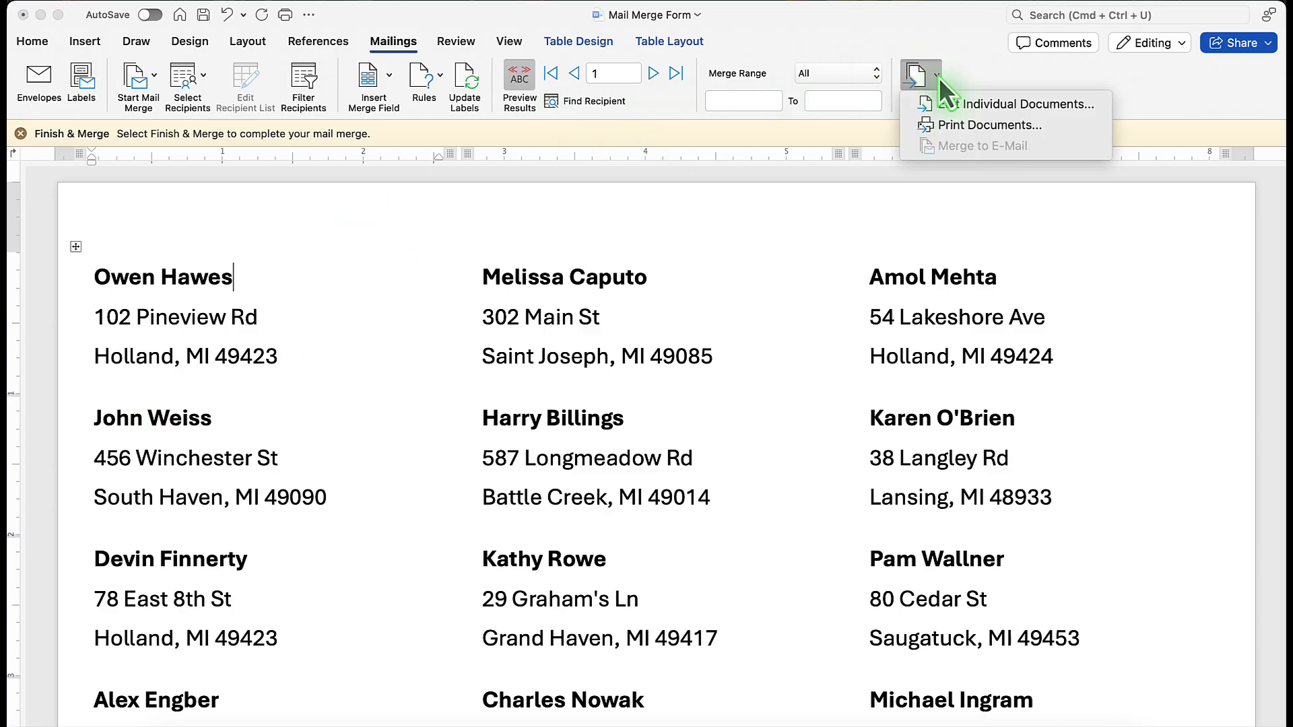
pyautogui.click(979, 104)
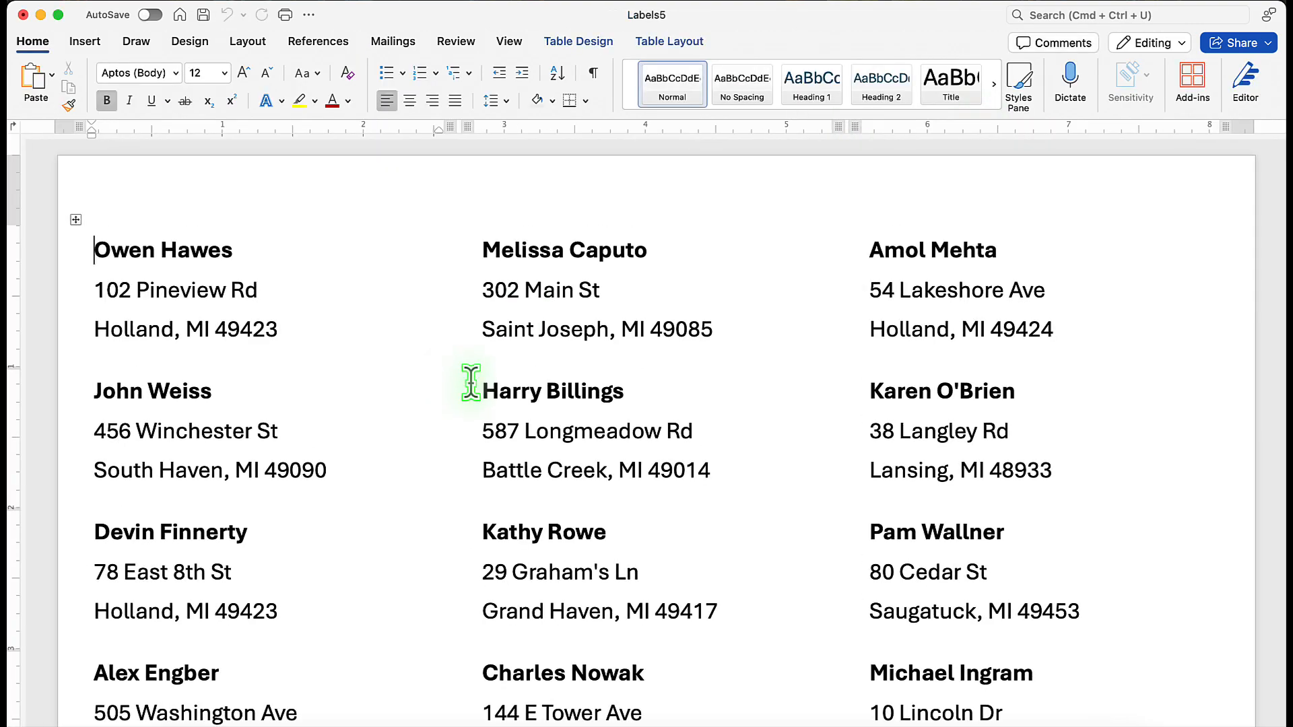
pyautogui.scroll(-15, 498, 398)
pyautogui.scroll(-5, 532, 413)
pyautogui.scroll(20, 532, 412)
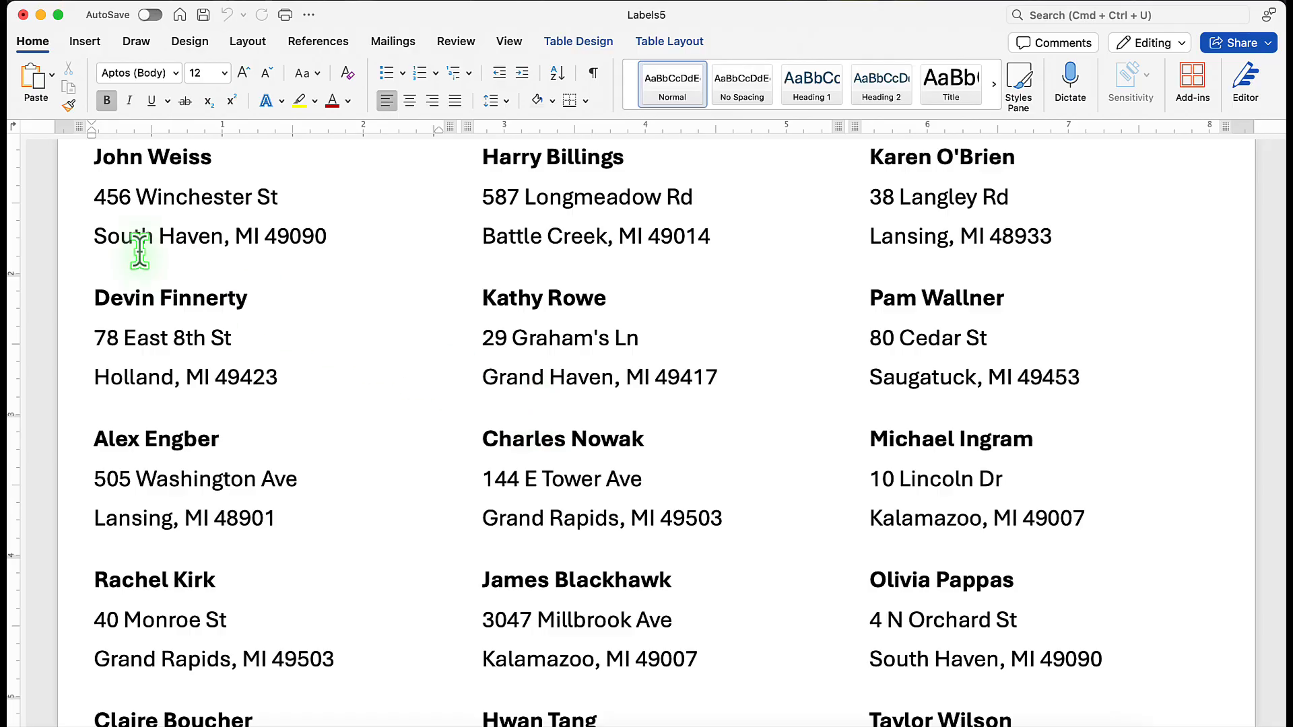
# - Close the merged labels document without keeping it, and turn off the results preview in Mail Merge Form
pyautogui.click(117, 7)
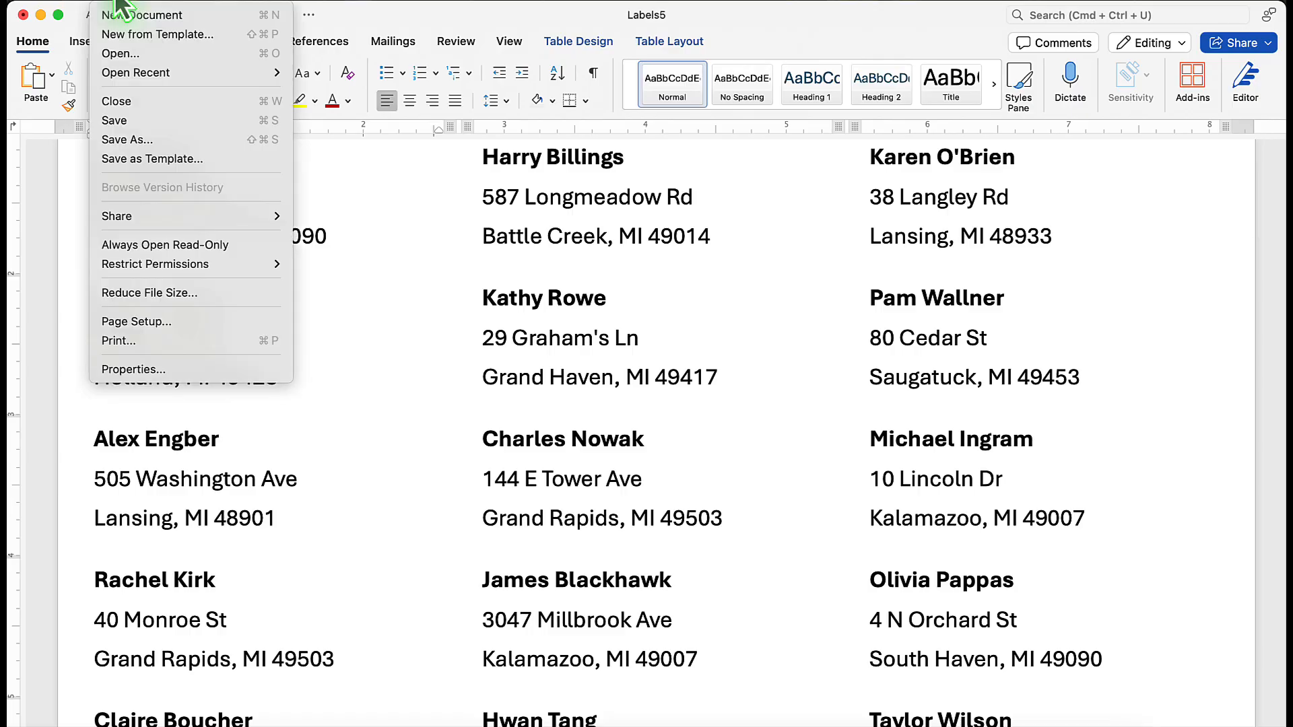
pyautogui.click(130, 110)
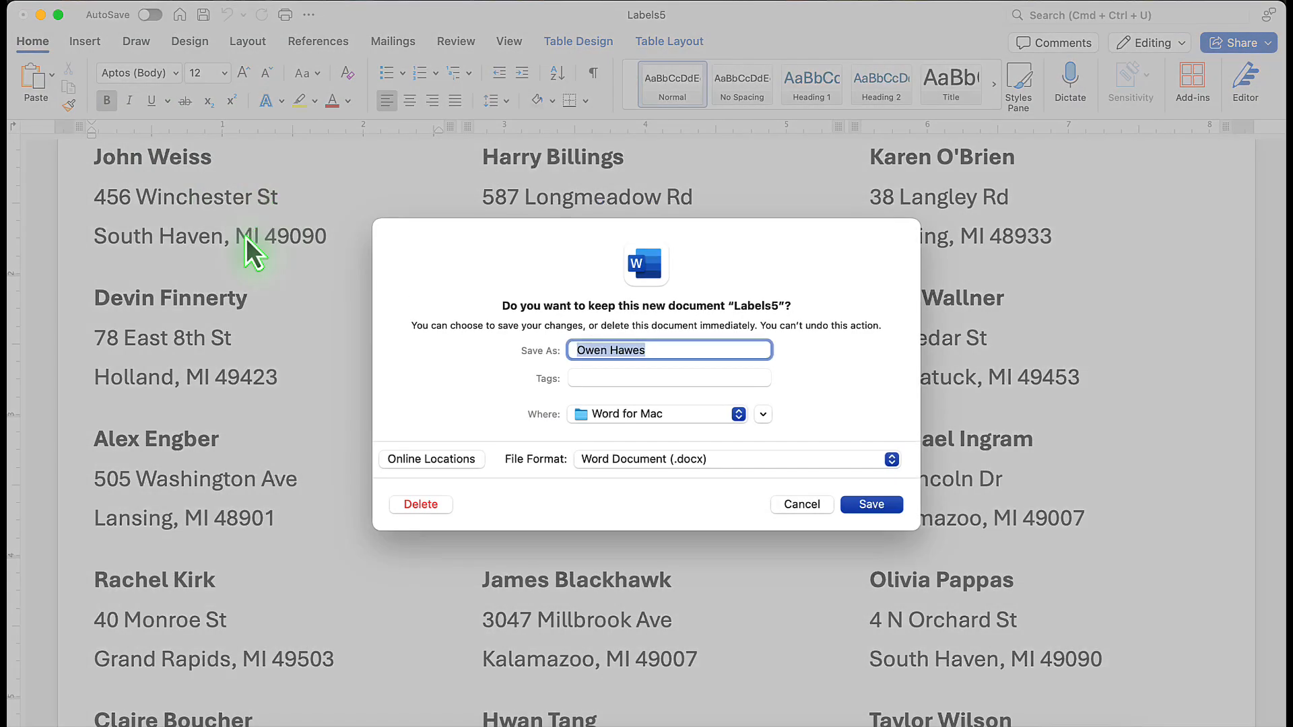
pyautogui.click(441, 506)
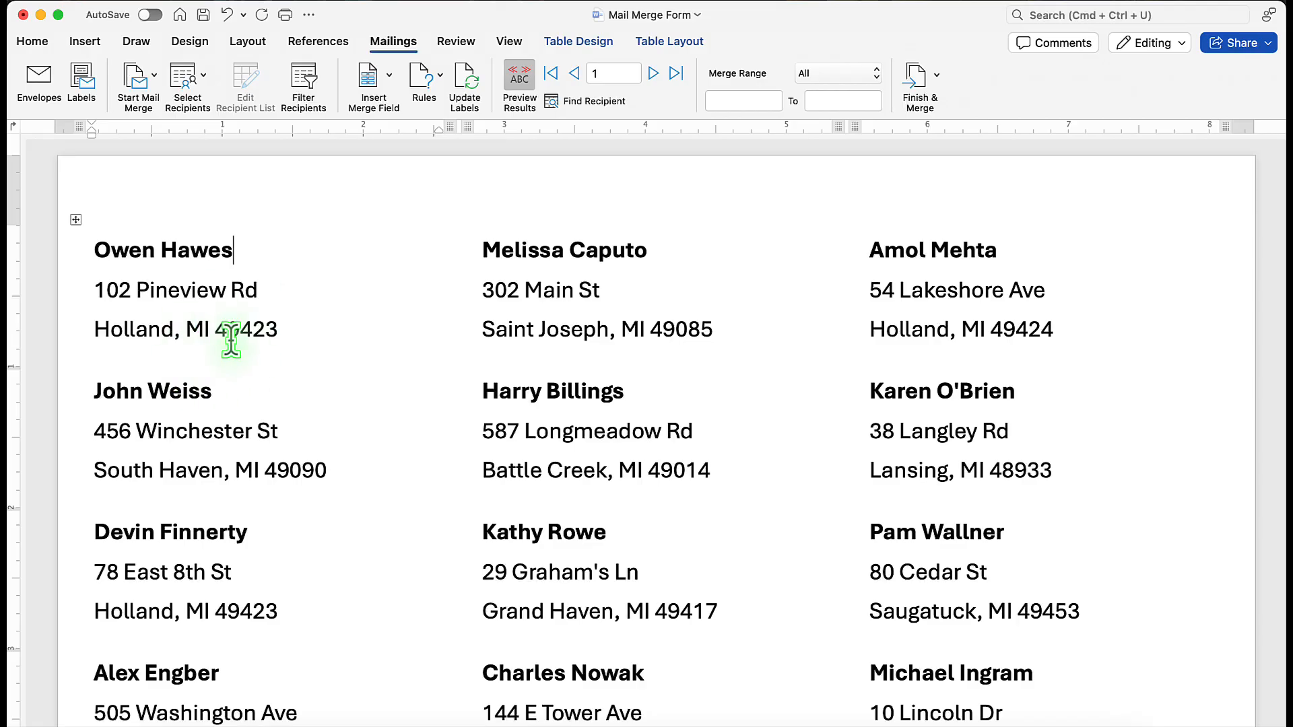
pyautogui.click(520, 82)
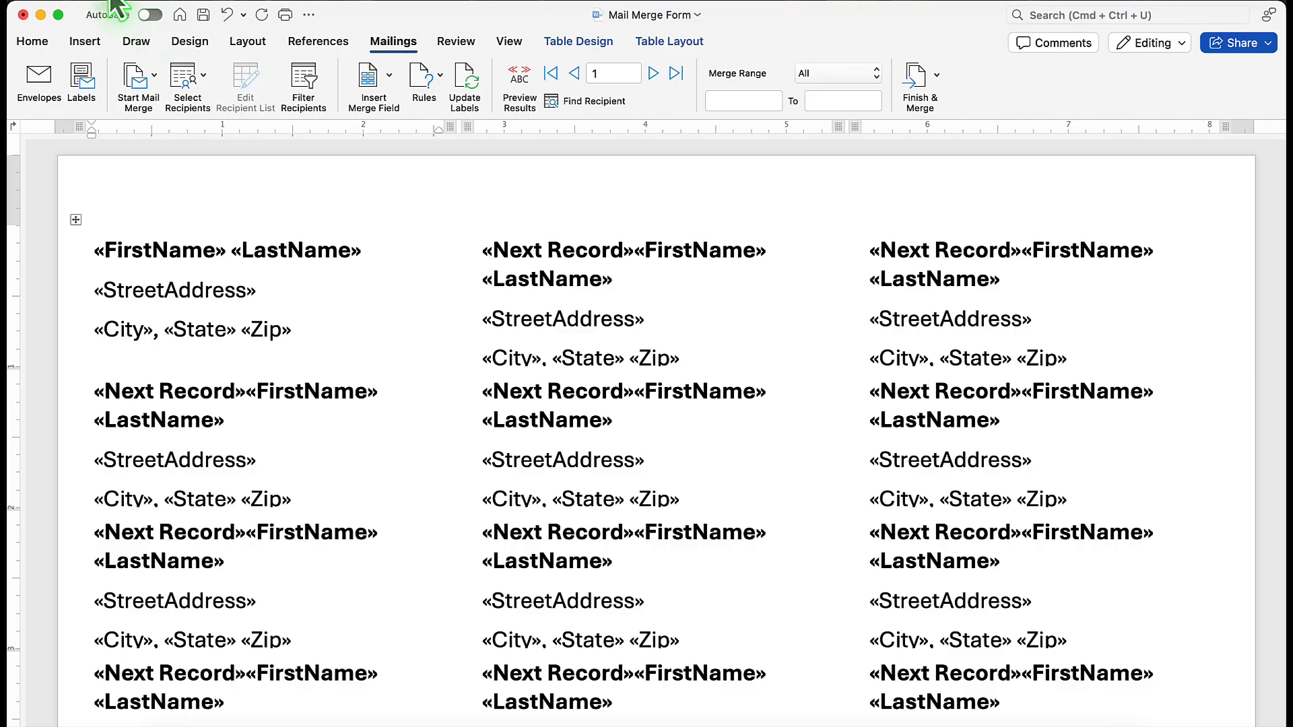
# - Save the labels form as a Word document named Labels Merge in the Word for Mac folder, and close it
pyautogui.click(111, 1)
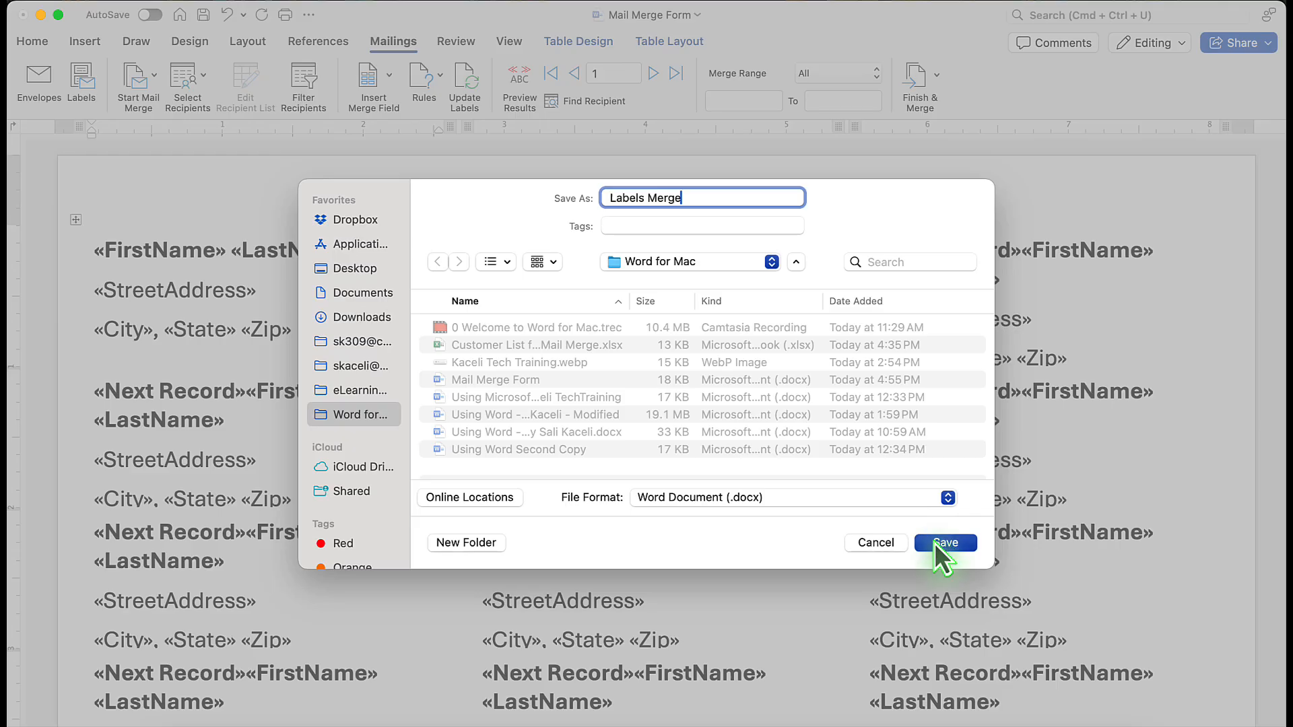
pyautogui.click(933, 541)
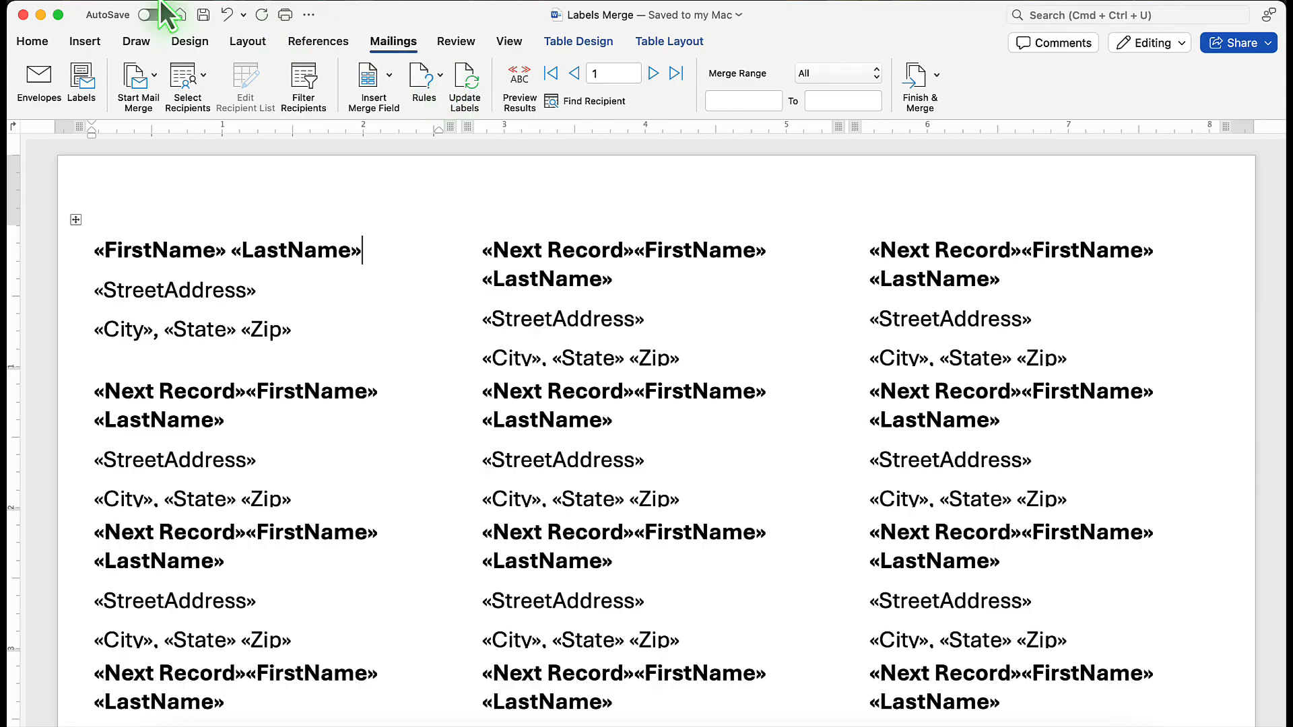
pyautogui.click(105, 3)
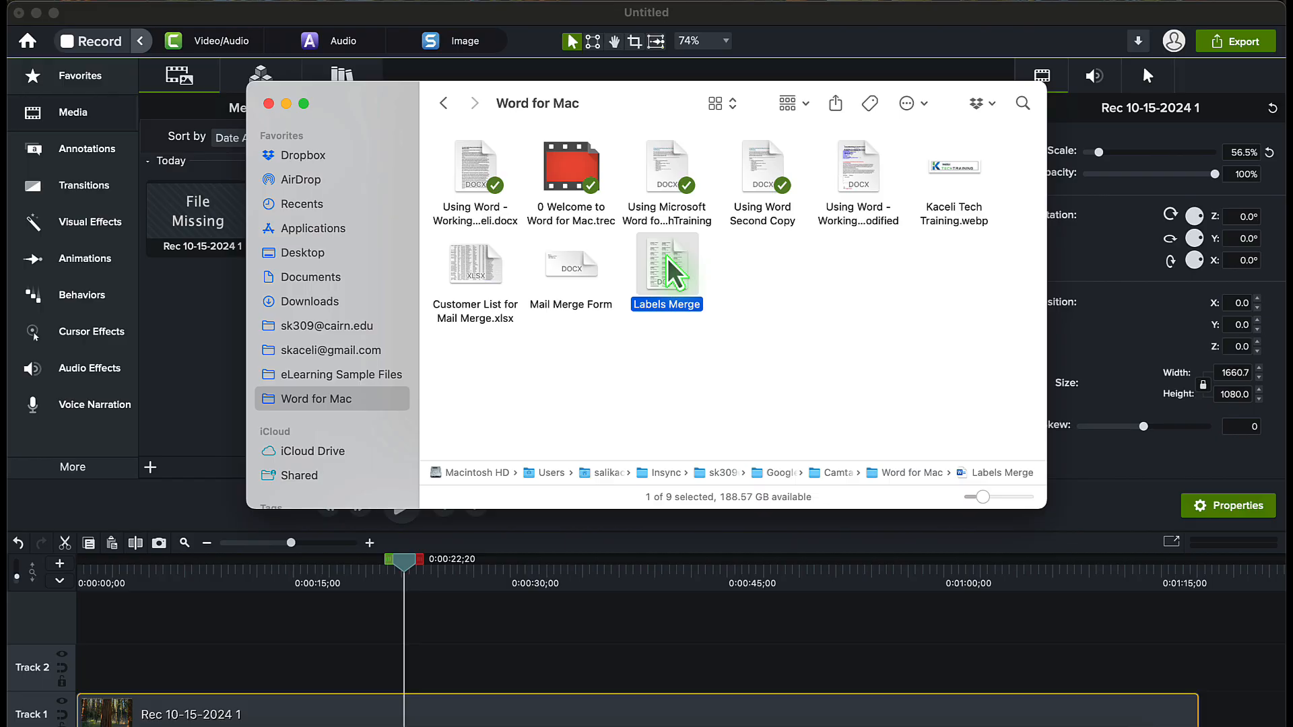
# - Switch to Finder and reopen the Labels Merge document, allowing the connection to its Excel recipient list
pyautogui.doubleClick(673, 273)
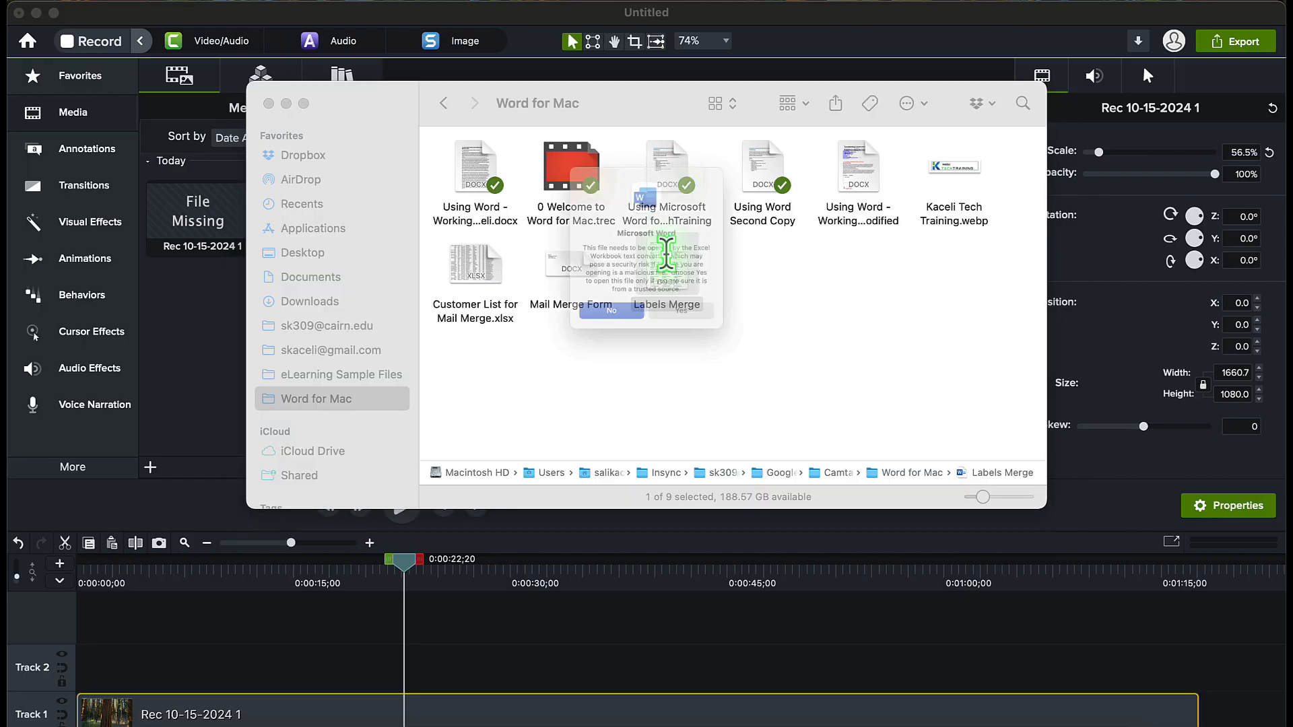
pyautogui.click(687, 342)
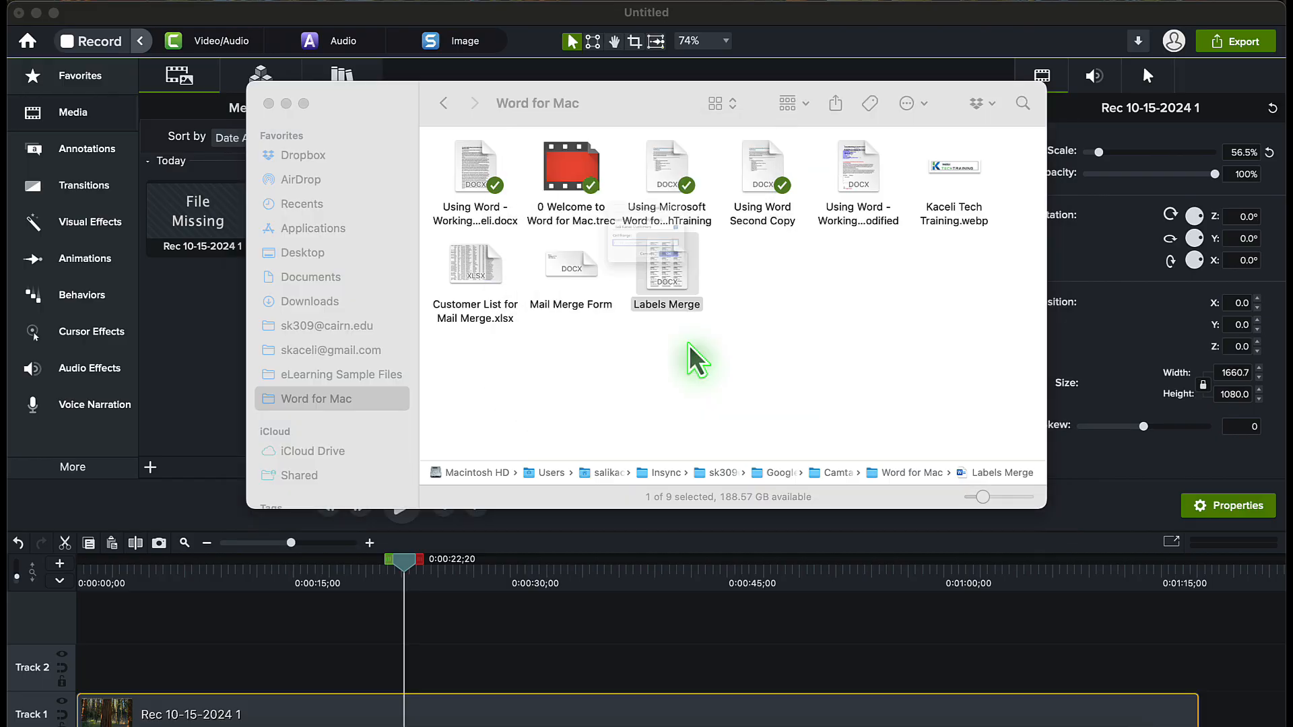
pyautogui.click(714, 309)
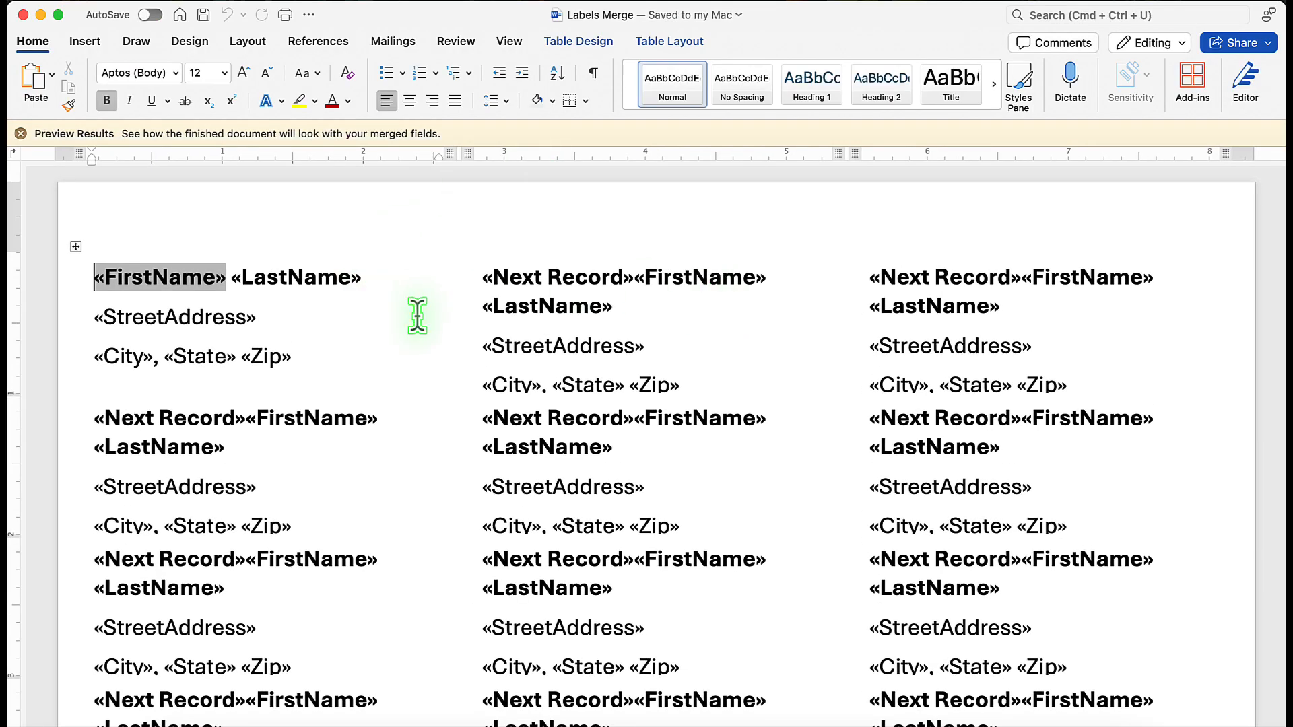
# - Preview the labels with recipient data, advance to record 3, and show the options for finishing the merge
pyautogui.click(402, 43)
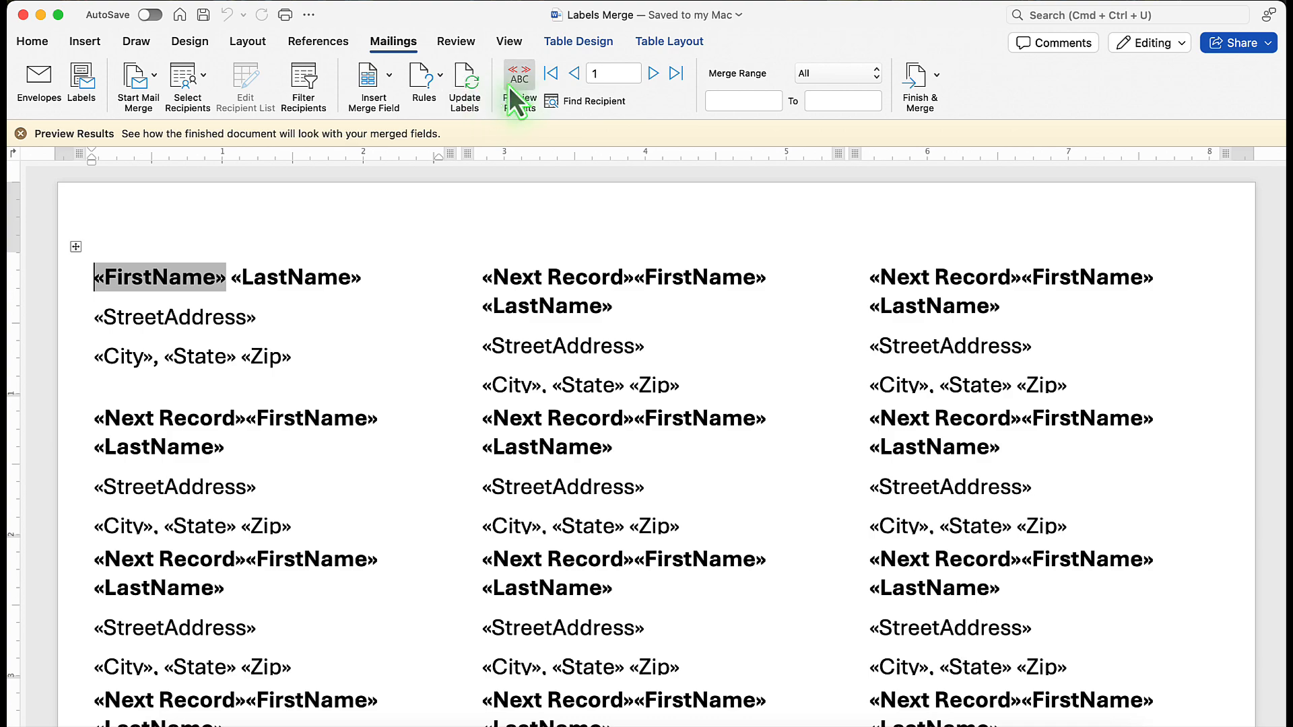
pyautogui.click(523, 76)
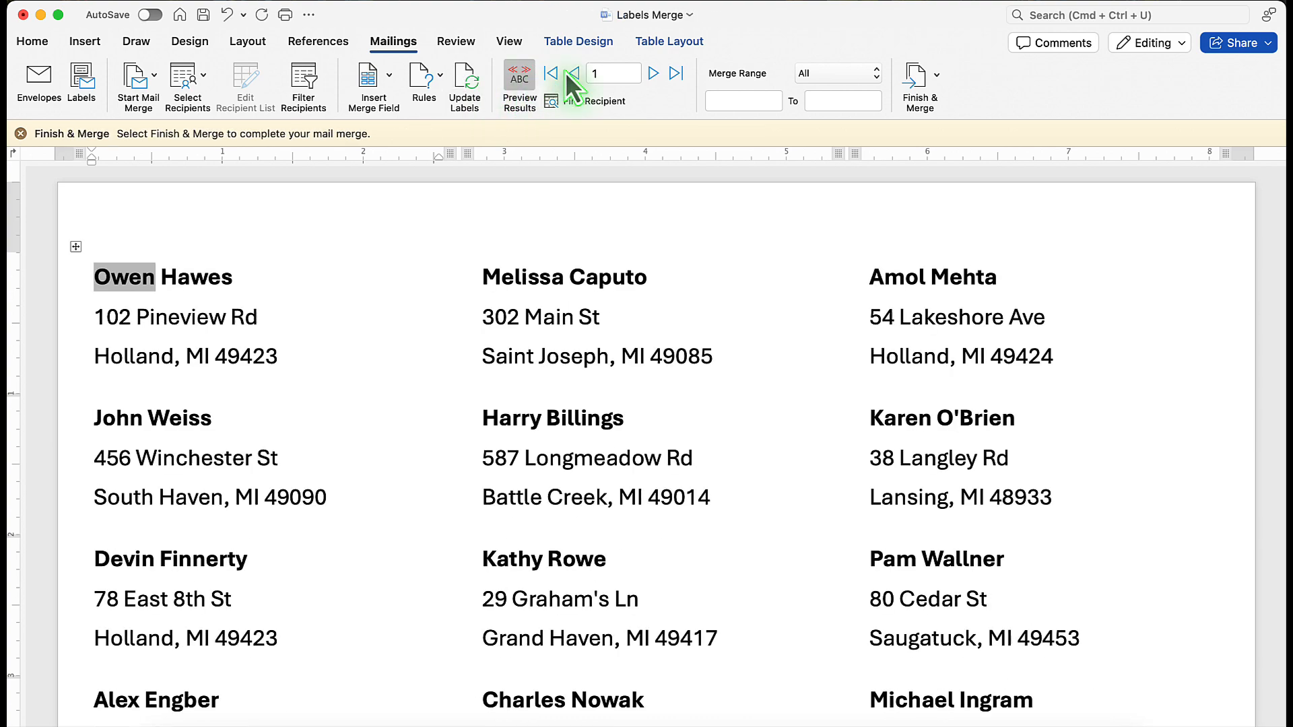
pyautogui.click(657, 77)
pyautogui.click(657, 76)
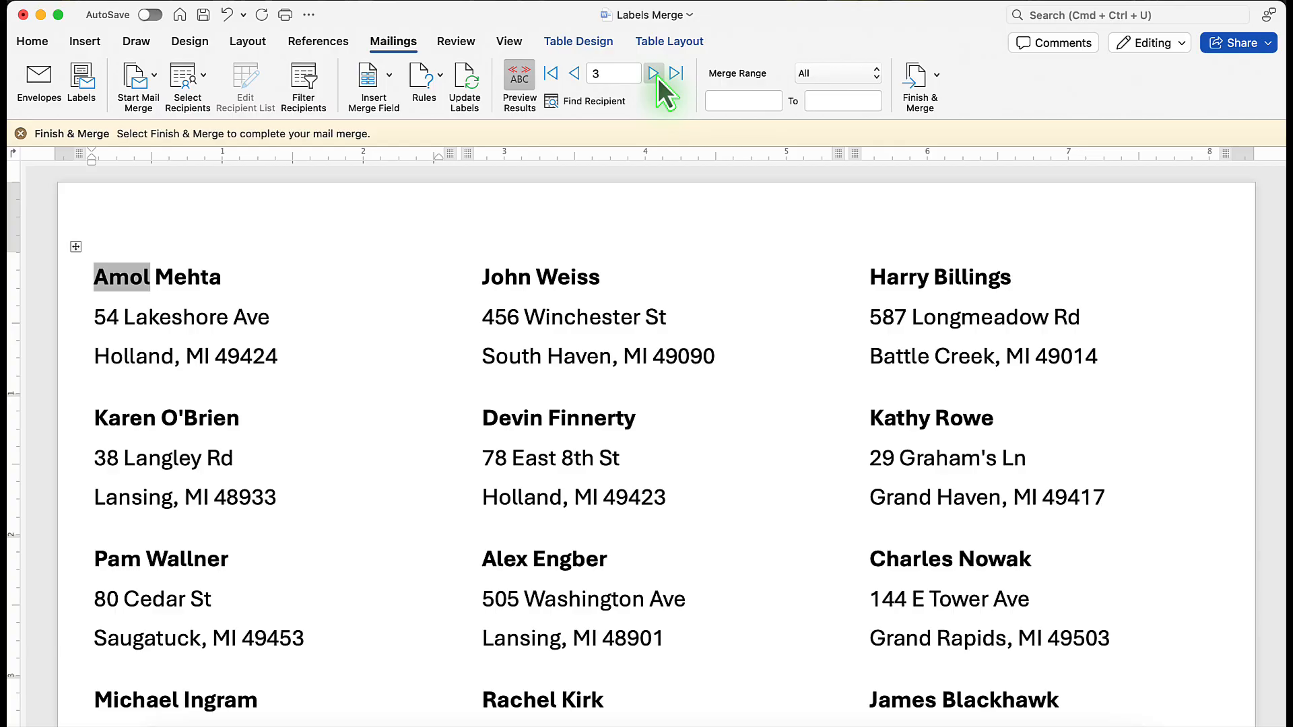
pyautogui.click(917, 75)
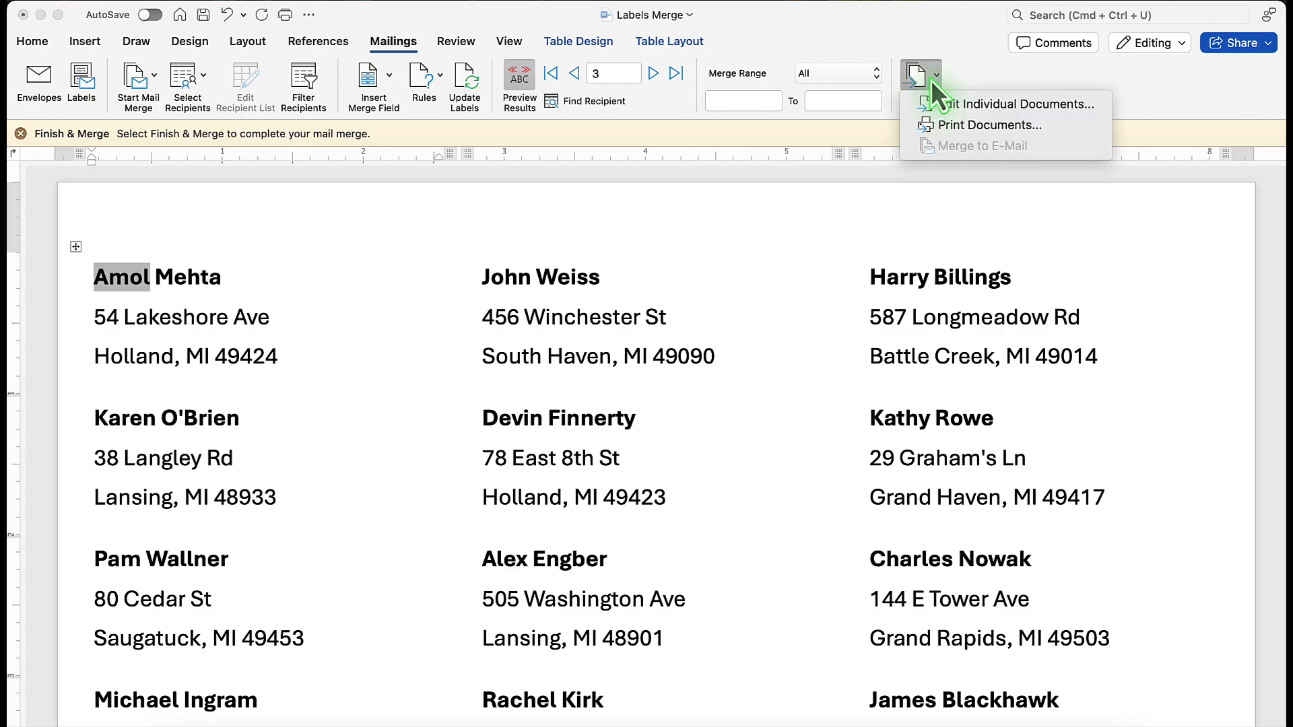